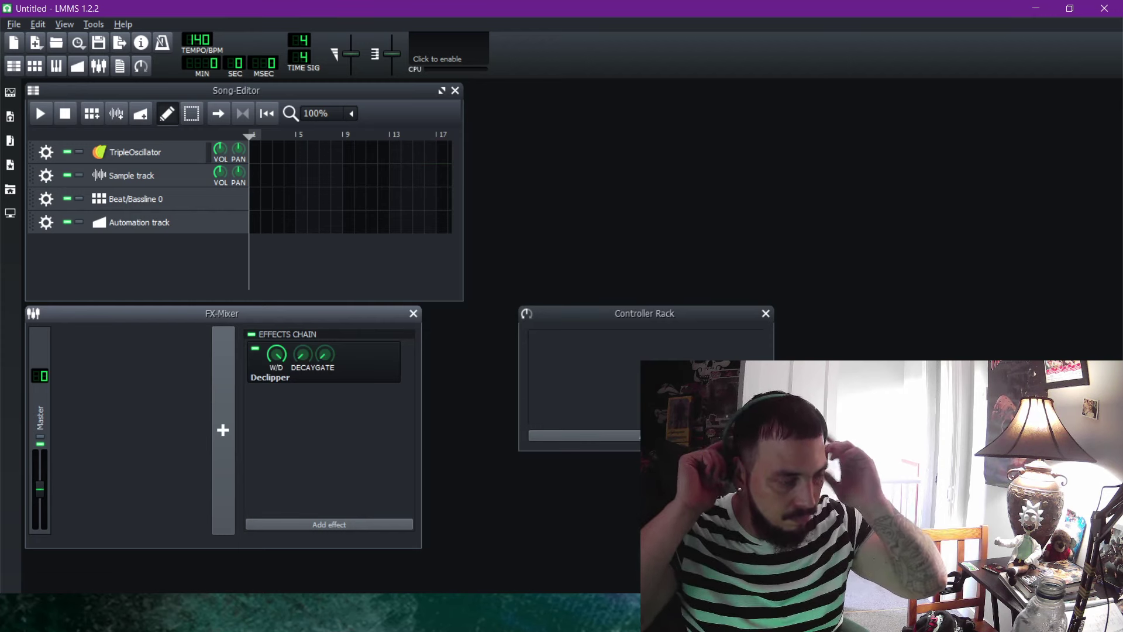
Open the Beat/Bassline 0 pattern, activate the first step of the Kicker row, and close the pattern editor.
{"action": "key", "text": "XF86AudioLowerVolume"}
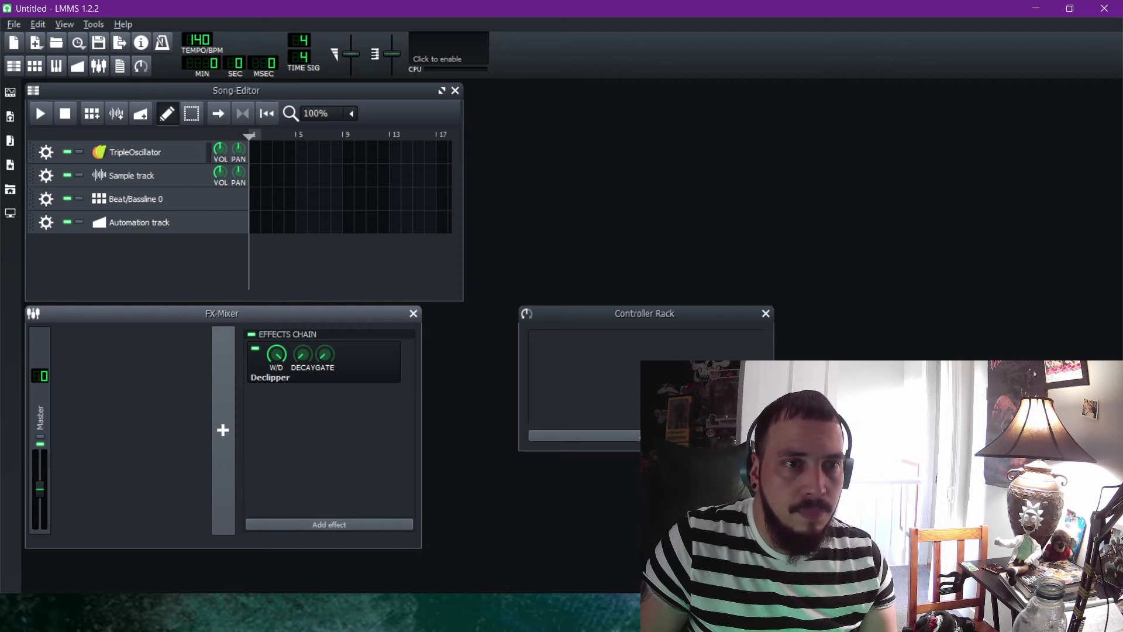
{"action": "left_click", "coordinate": [135, 199]}
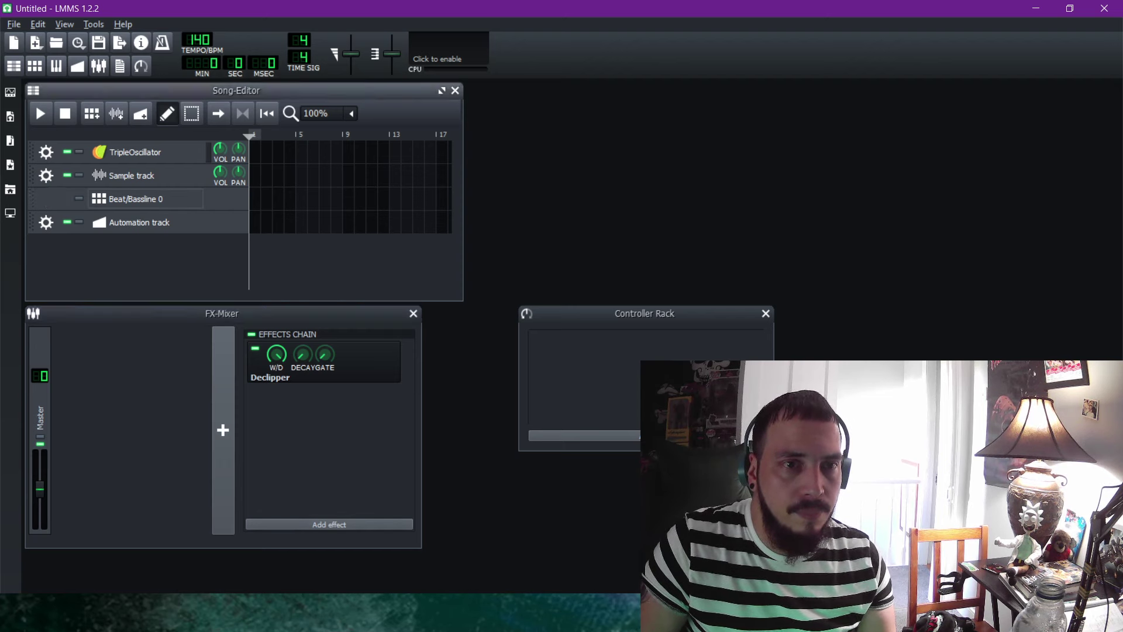
{"action": "double_click", "coordinate": [937, 114]}
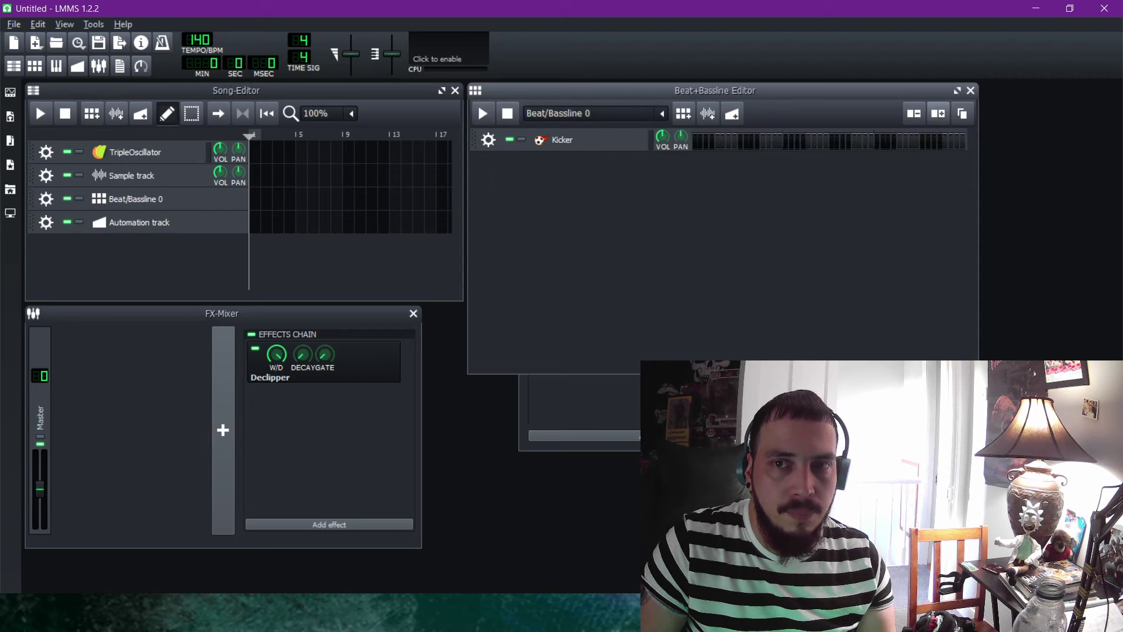
{"action": "left_click", "coordinate": [937, 114]}
{"action": "left_click", "coordinate": [698, 141]}
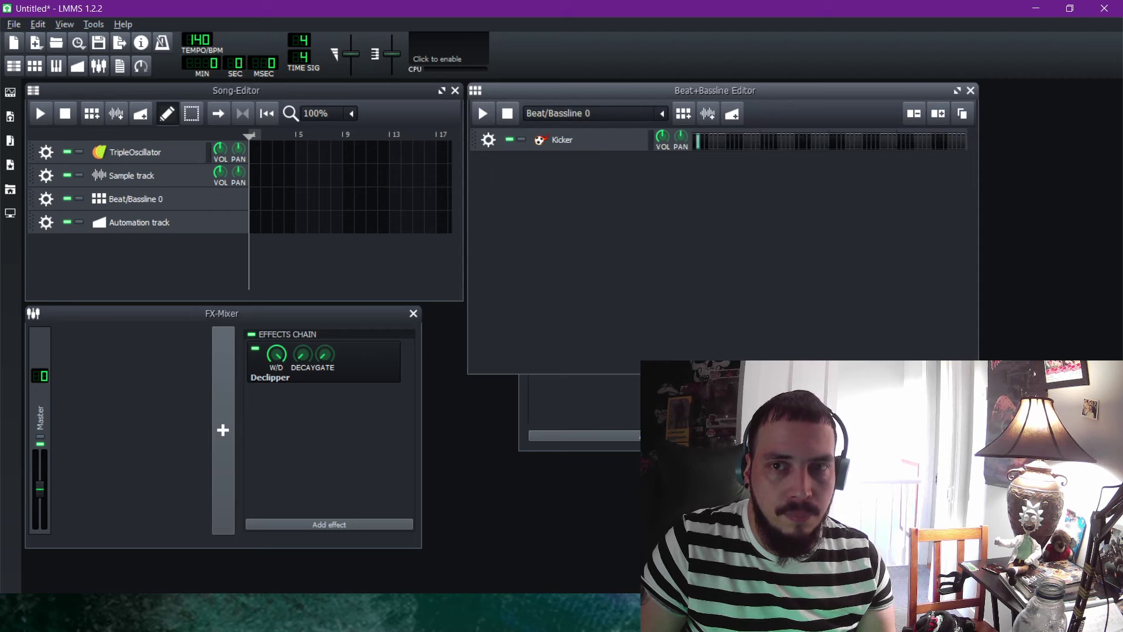
{"action": "left_click", "coordinate": [970, 90]}
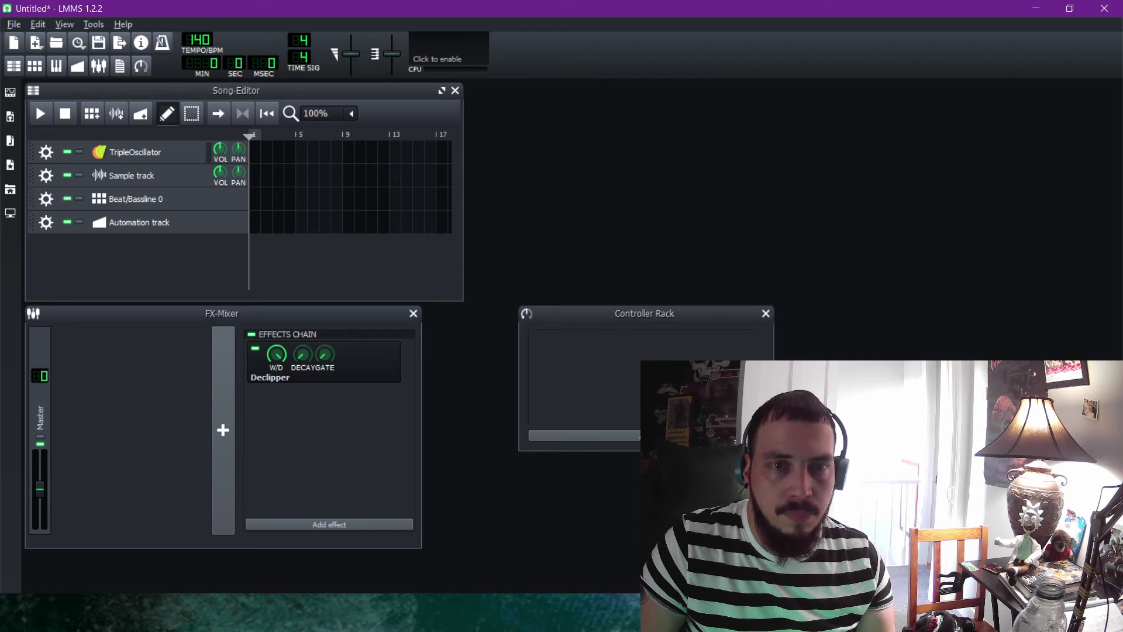
{"action": "left_click", "coordinate": [255, 199]}
{"action": "middle_click", "coordinate": [255, 199]}
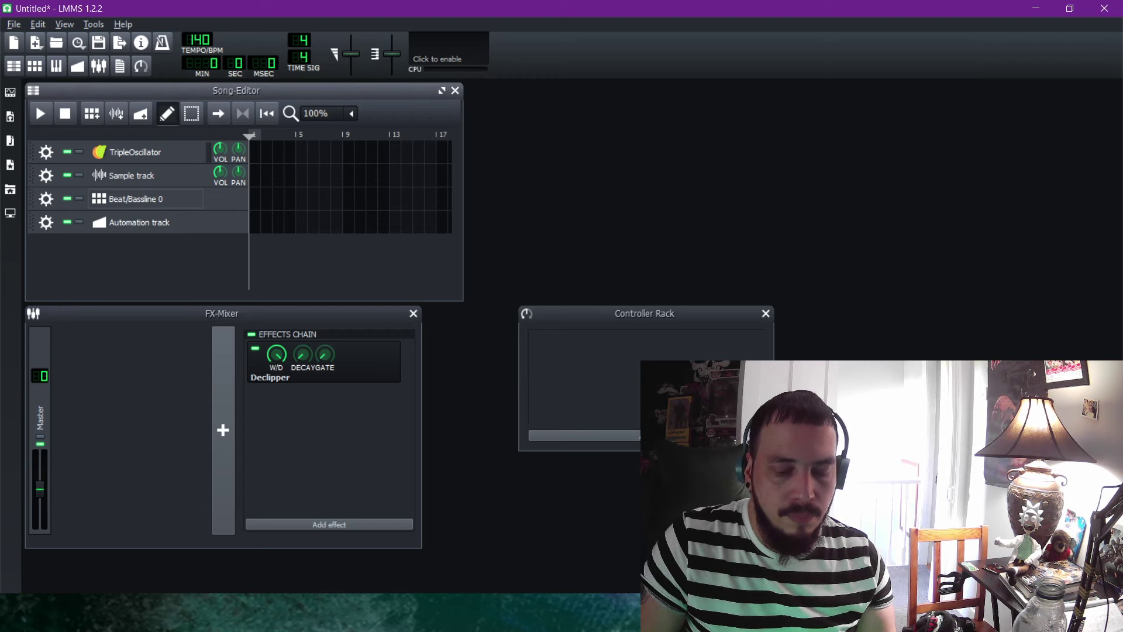
Preview the jazz drum samples in the drumsynth acoustic folder and add JazzSnr.ds to the song as a new track.
{"action": "left_click", "coordinate": [9, 117]}
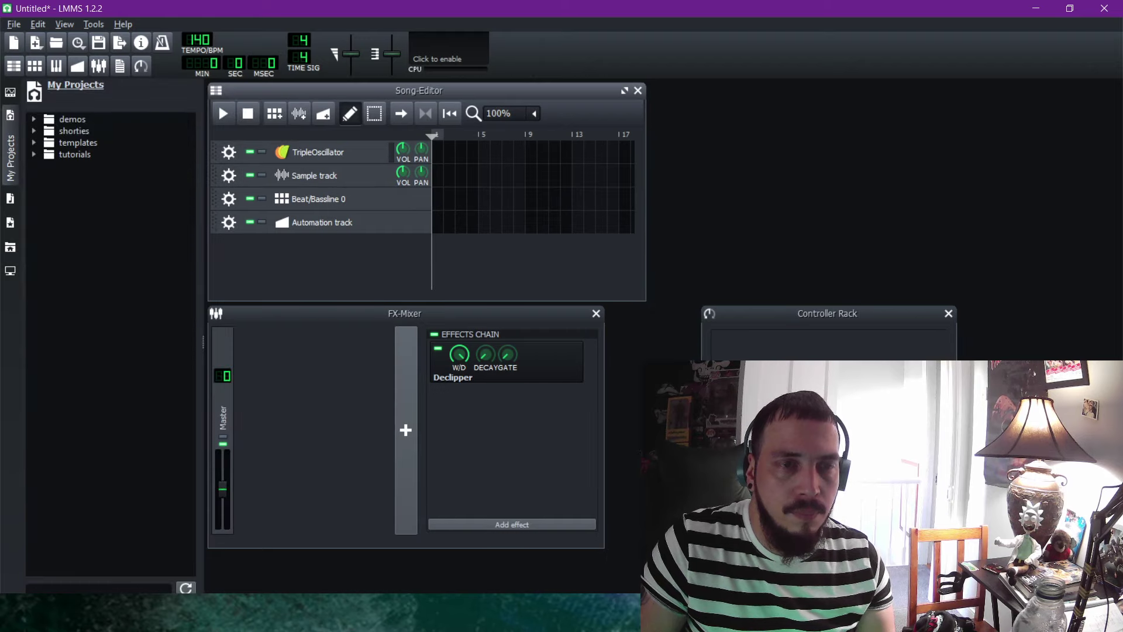
{"action": "left_click", "coordinate": [10, 199]}
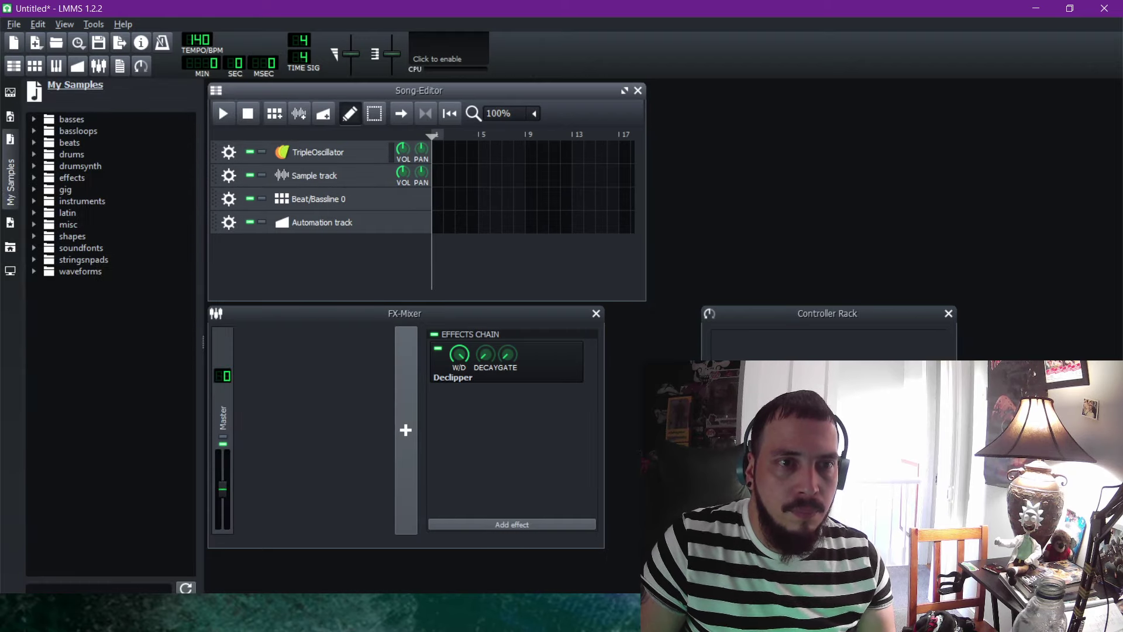
{"action": "left_click", "coordinate": [34, 166]}
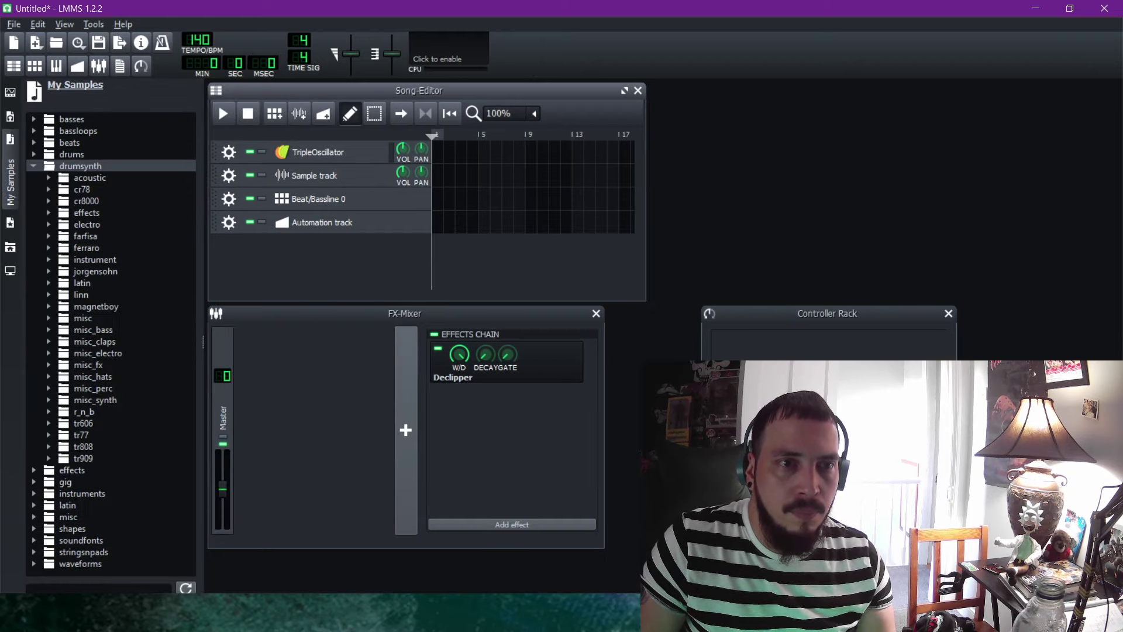
{"action": "left_click", "coordinate": [89, 178]}
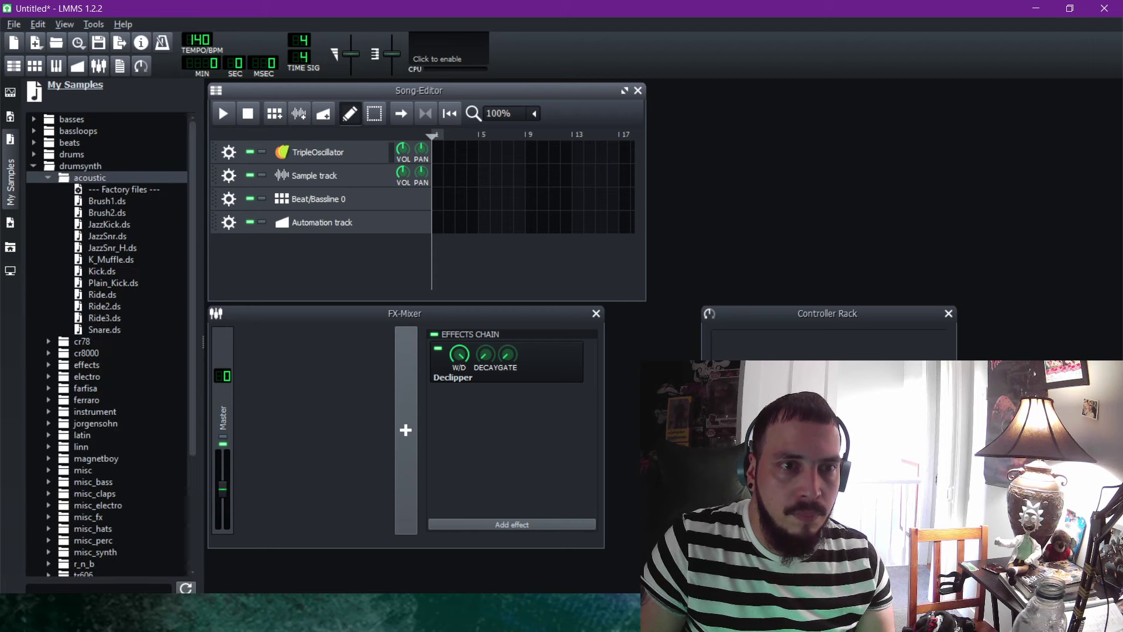
{"action": "left_click", "coordinate": [107, 236]}
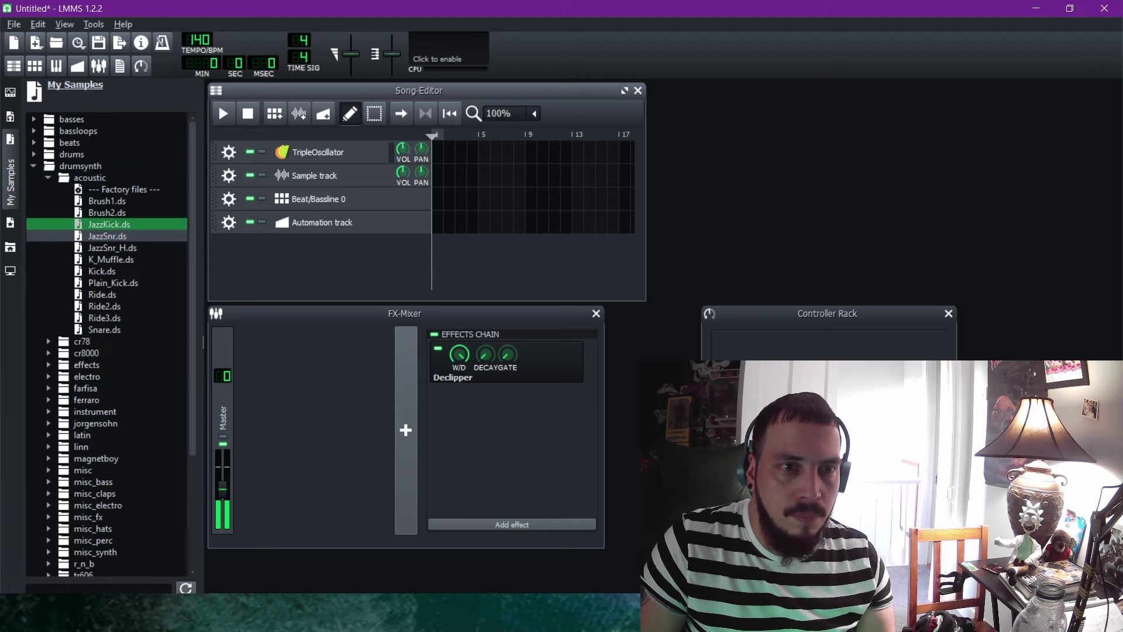
{"action": "left_click", "coordinate": [107, 236]}
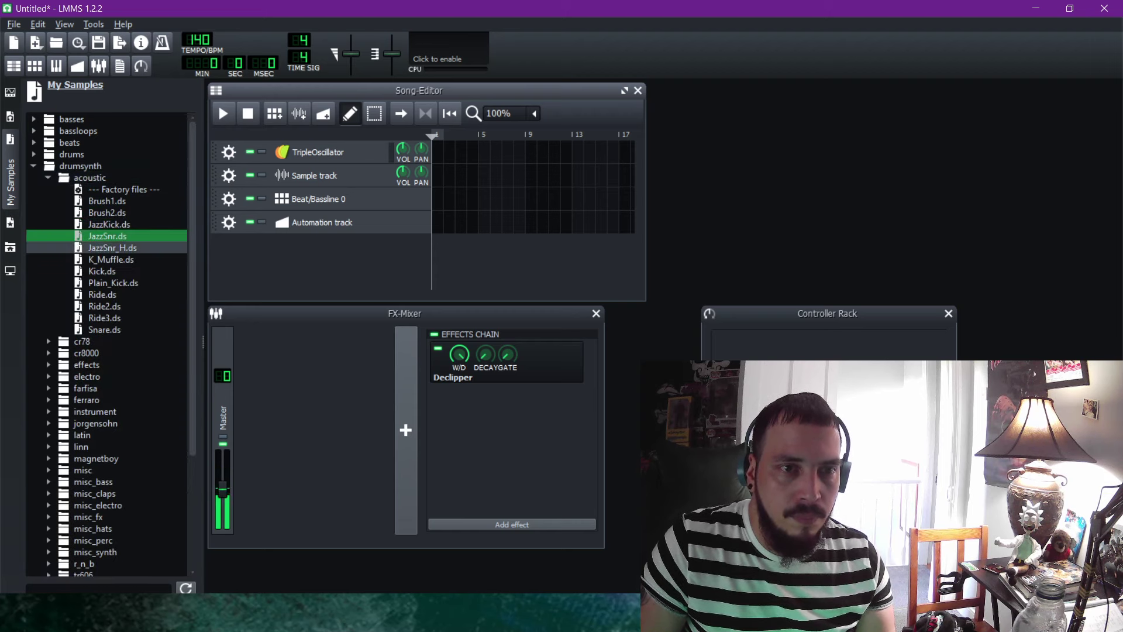
{"action": "left_click", "coordinate": [112, 247]}
{"action": "left_click", "coordinate": [107, 236]}
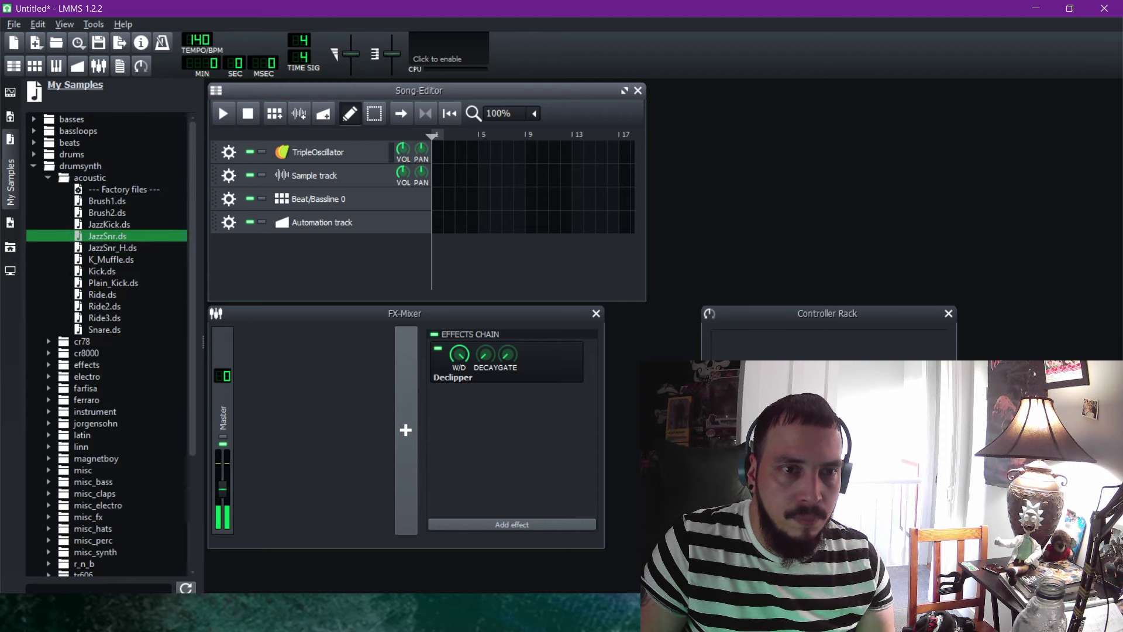
{"action": "double_click", "coordinate": [107, 236]}
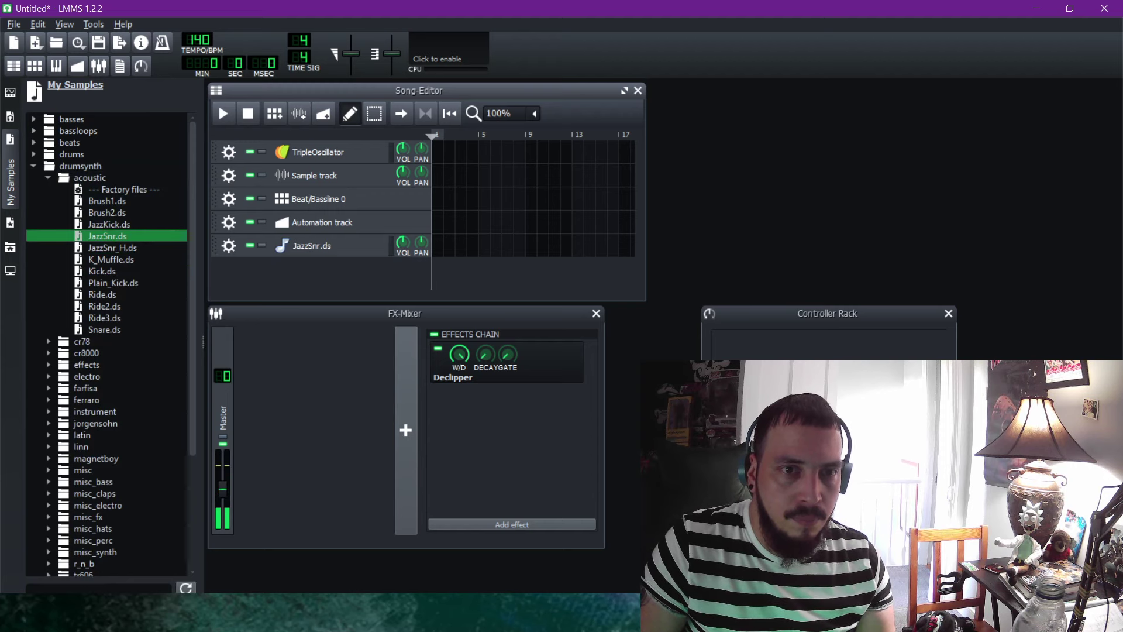
Preview Kick.ds and Snare.ds in the drumsynth cr8000 folder and add Snare.ds to the song as a new track.
{"action": "left_click", "coordinate": [33, 166]}
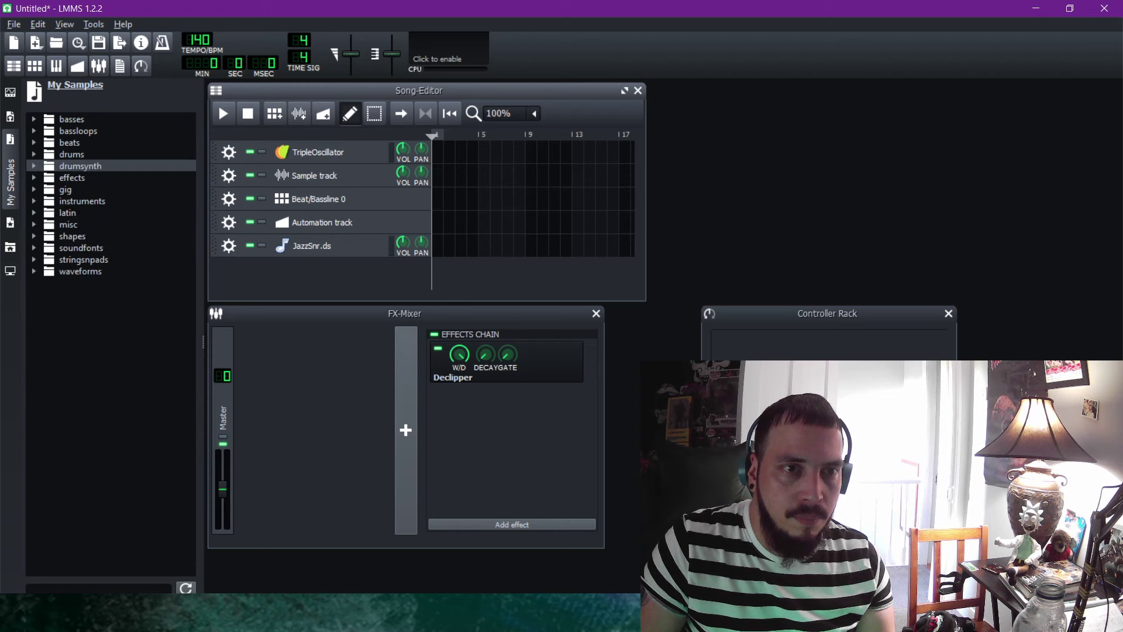
{"action": "left_click", "coordinate": [33, 166]}
{"action": "left_click", "coordinate": [82, 177]}
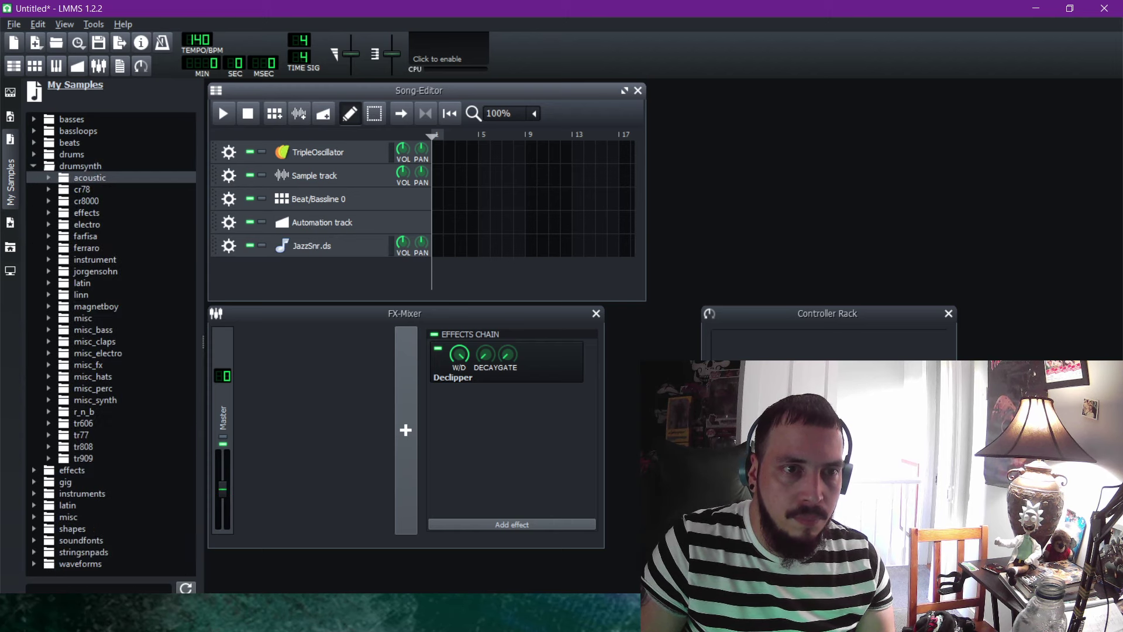
{"action": "left_click", "coordinate": [82, 212]}
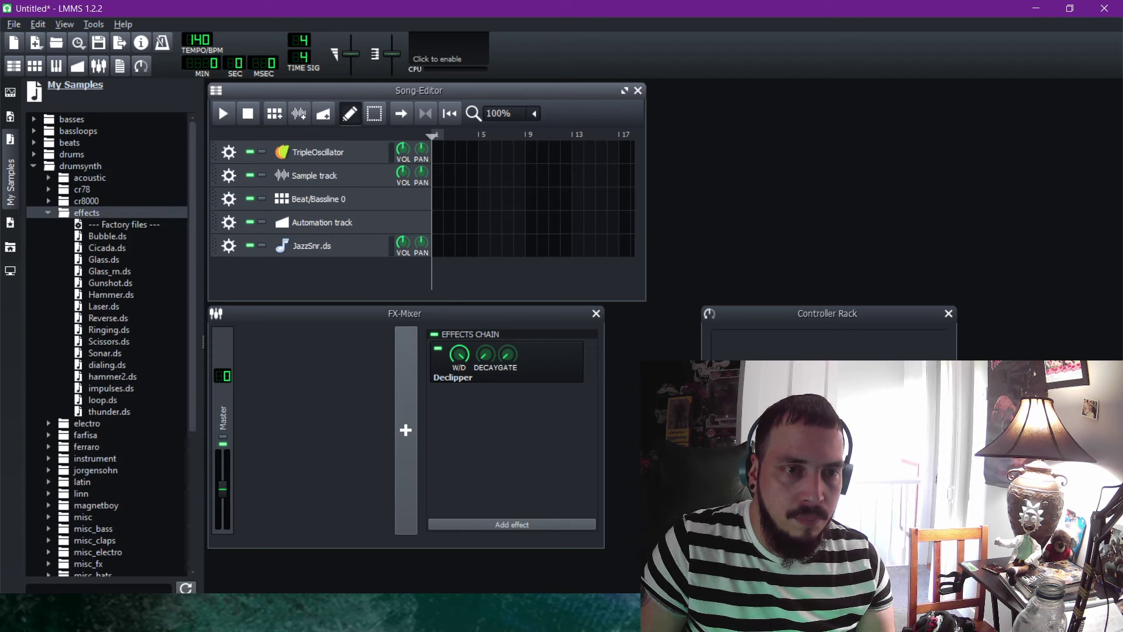
{"action": "left_click", "coordinate": [81, 212]}
{"action": "left_click", "coordinate": [82, 201]}
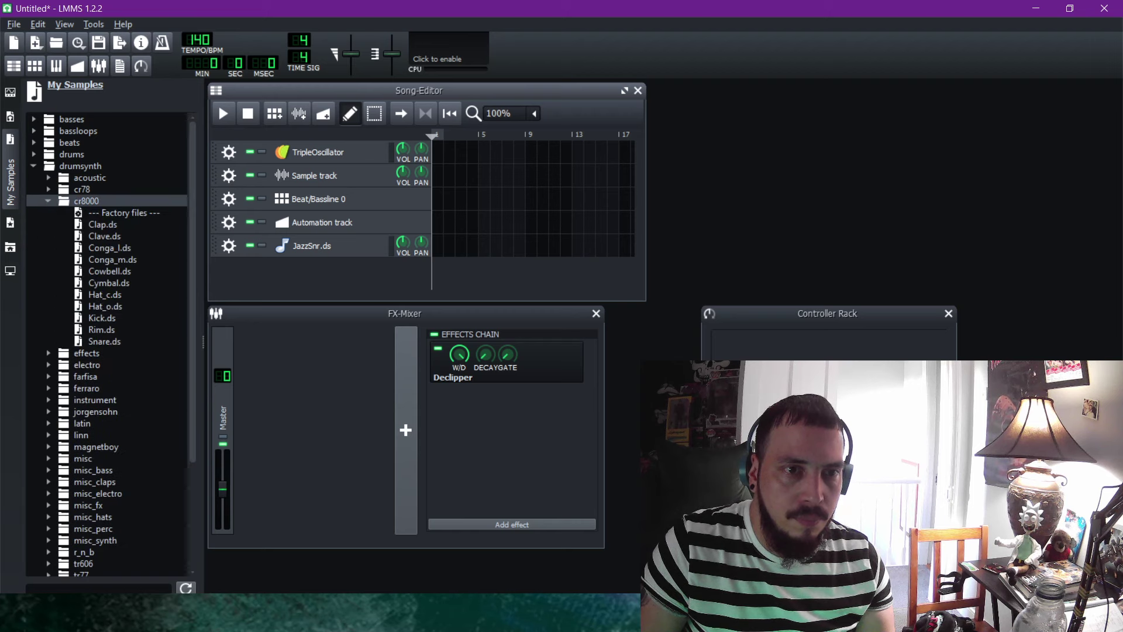
{"action": "left_click", "coordinate": [101, 318]}
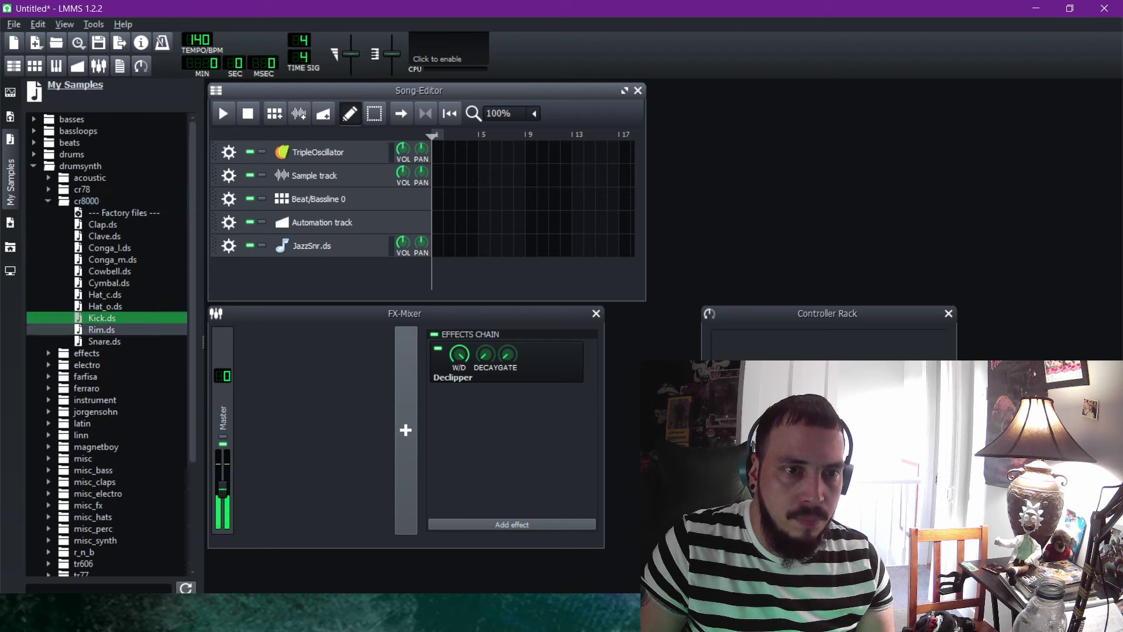
{"action": "left_click", "coordinate": [104, 341]}
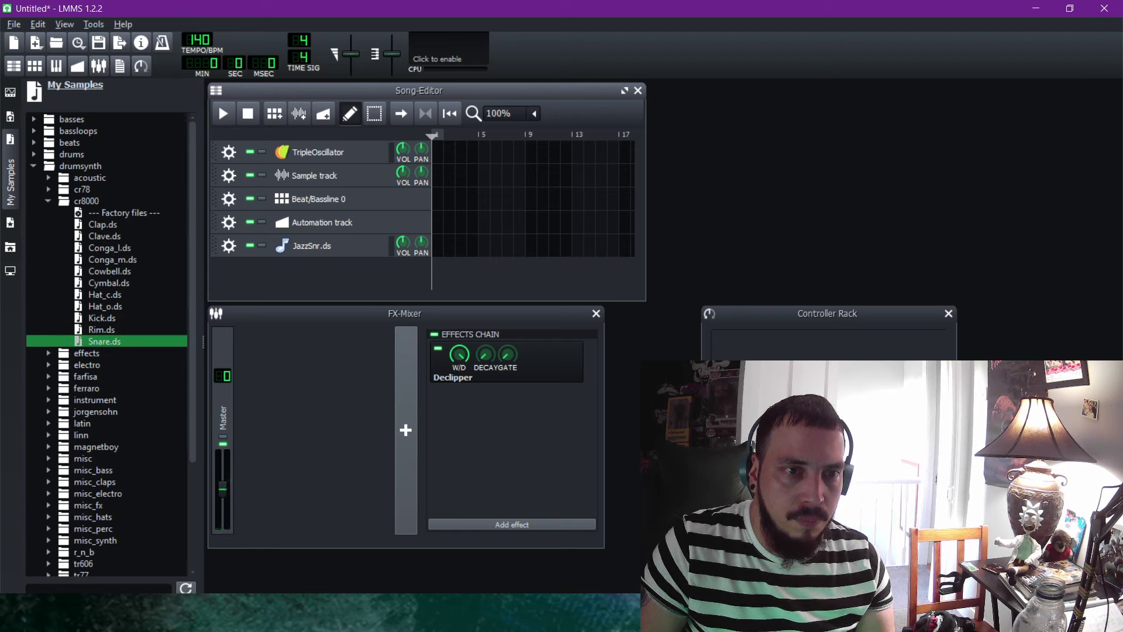
{"action": "left_click_drag", "start_coordinate": [104, 341], "coordinate": [304, 272]}
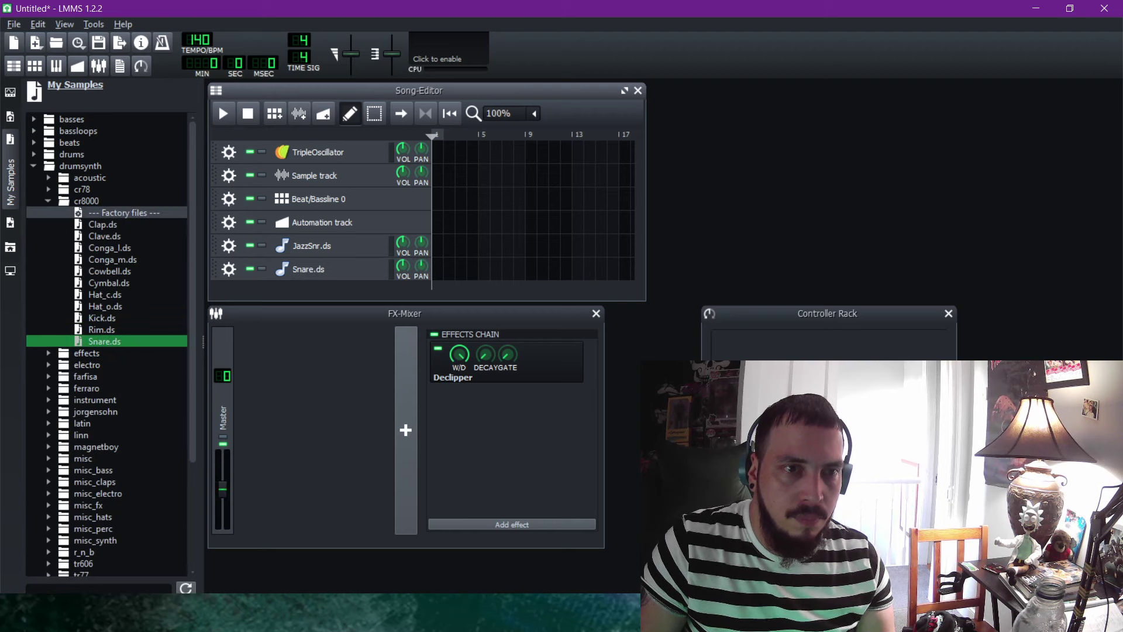
{"action": "left_click", "coordinate": [48, 200]}
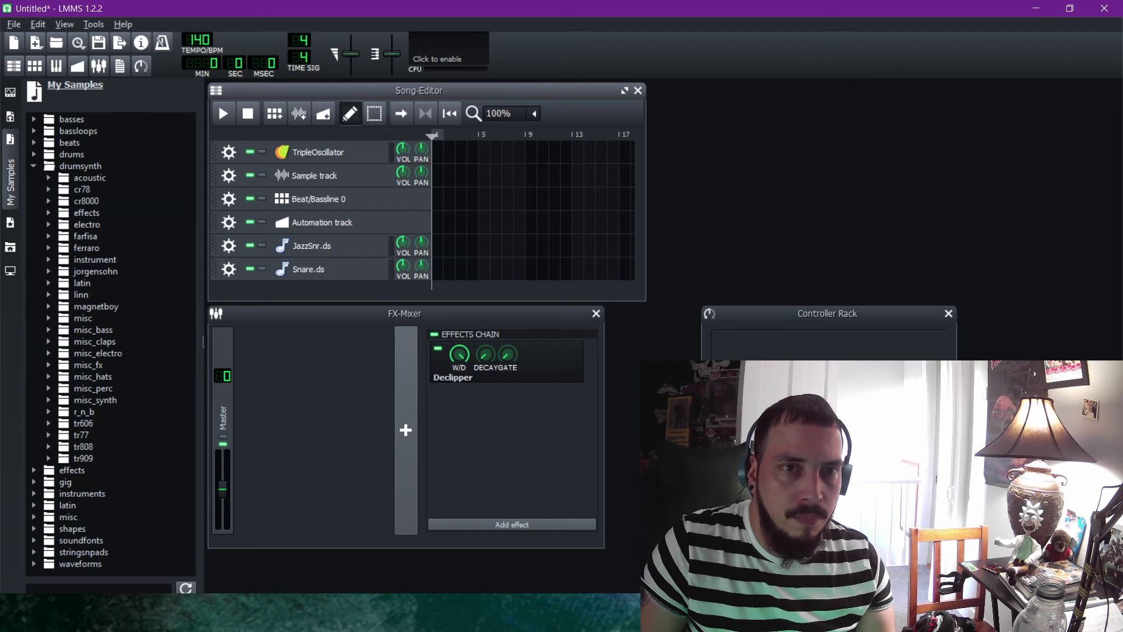
Set the song tempo to 87 BPM and raise the master pitch to 3 semitones.
{"action": "double_click", "coordinate": [200, 40]}
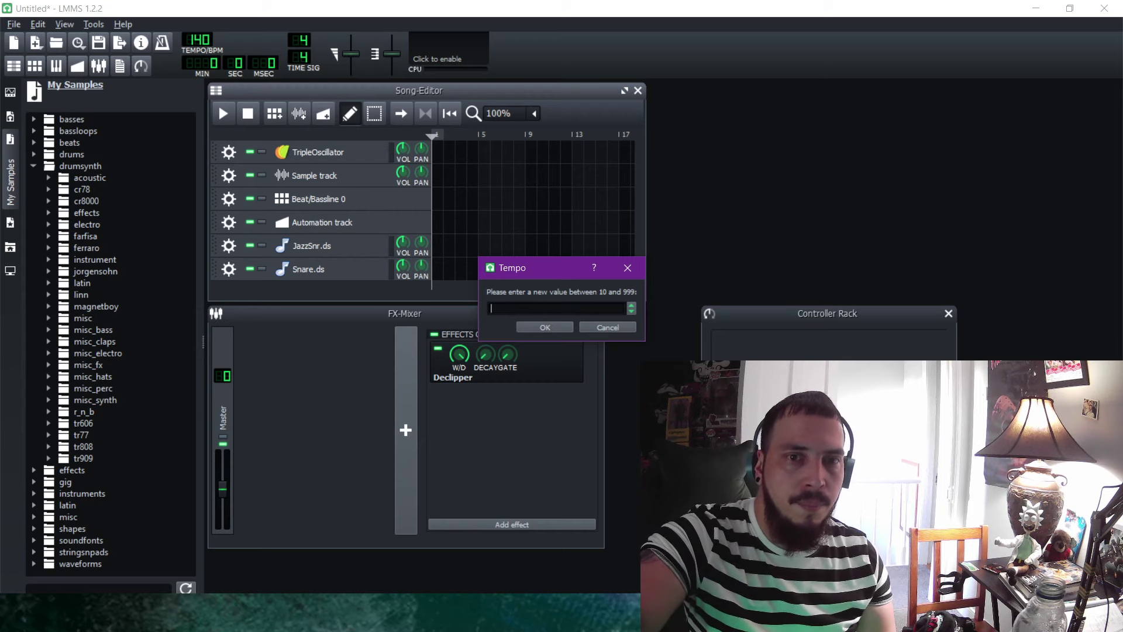
{"action": "type", "text": "87"}
{"action": "key", "text": "Return"}
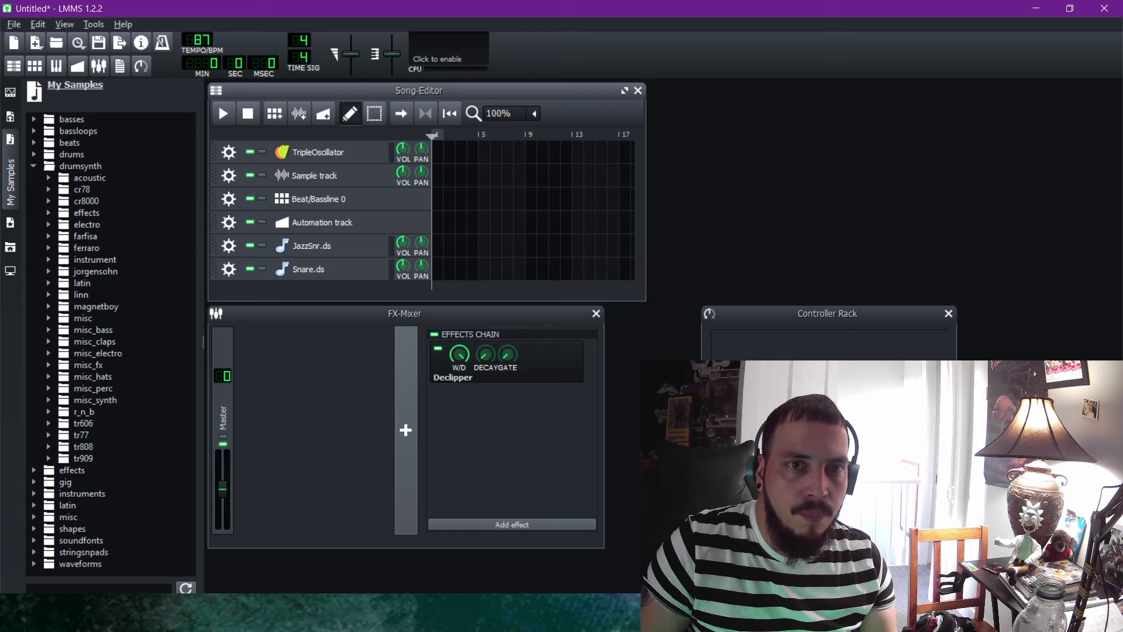
{"action": "left_click", "coordinate": [392, 53]}
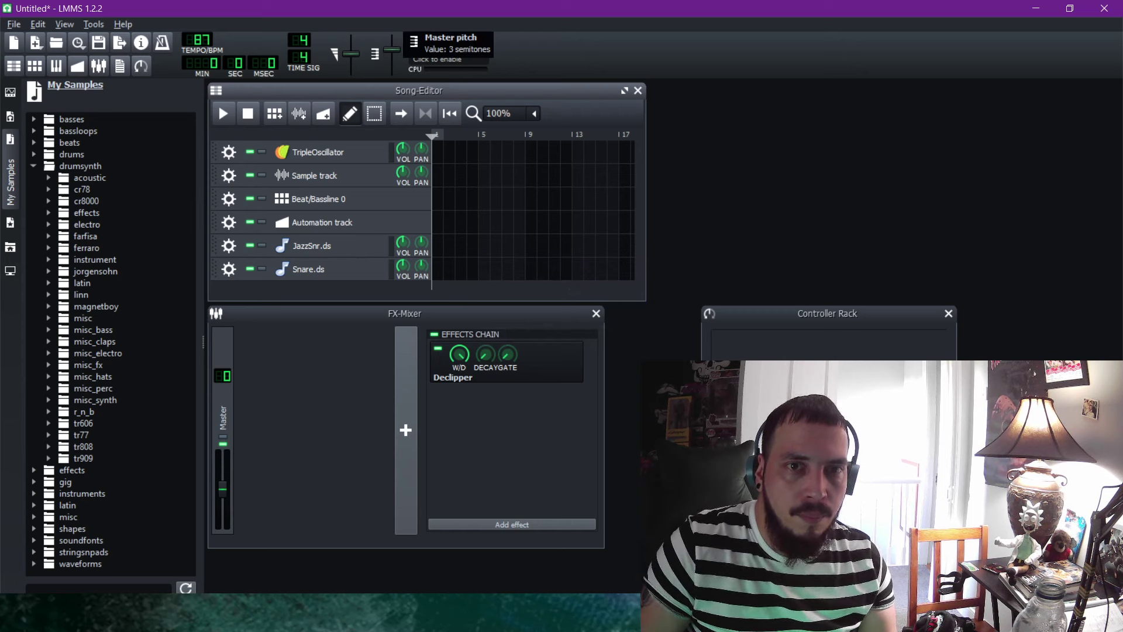
{"action": "left_click_drag", "start_coordinate": [392, 51], "coordinate": [392, 51]}
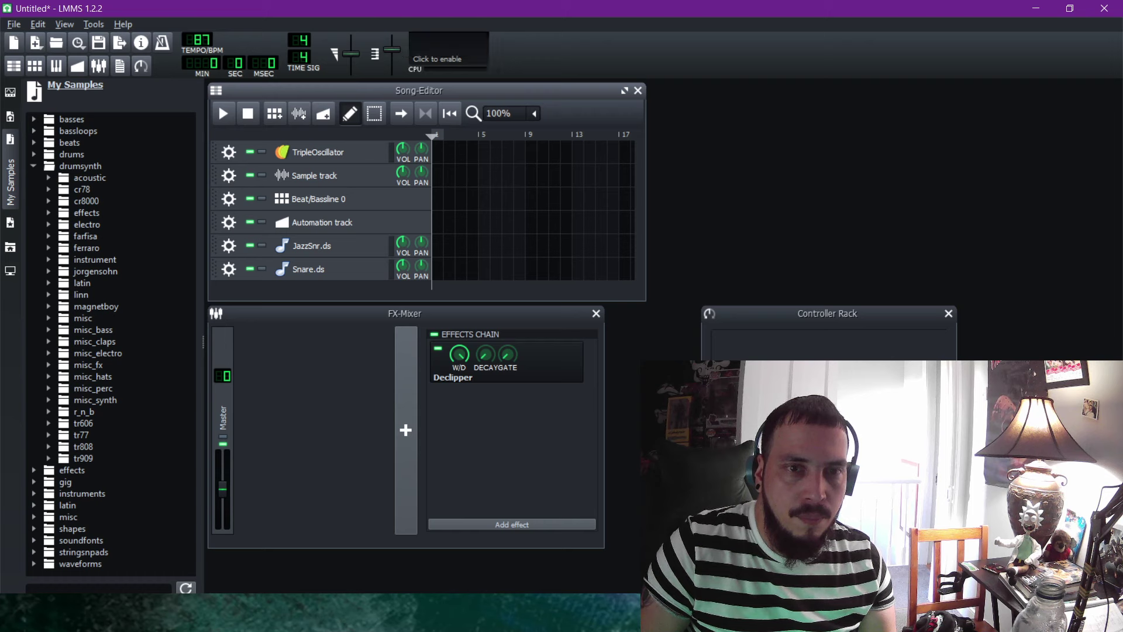
Create a pattern at bar 1 of the JazzSnr.ds track and open it in a maximized piano roll.
{"action": "left_click", "coordinate": [438, 246]}
{"action": "double_click", "coordinate": [437, 245]}
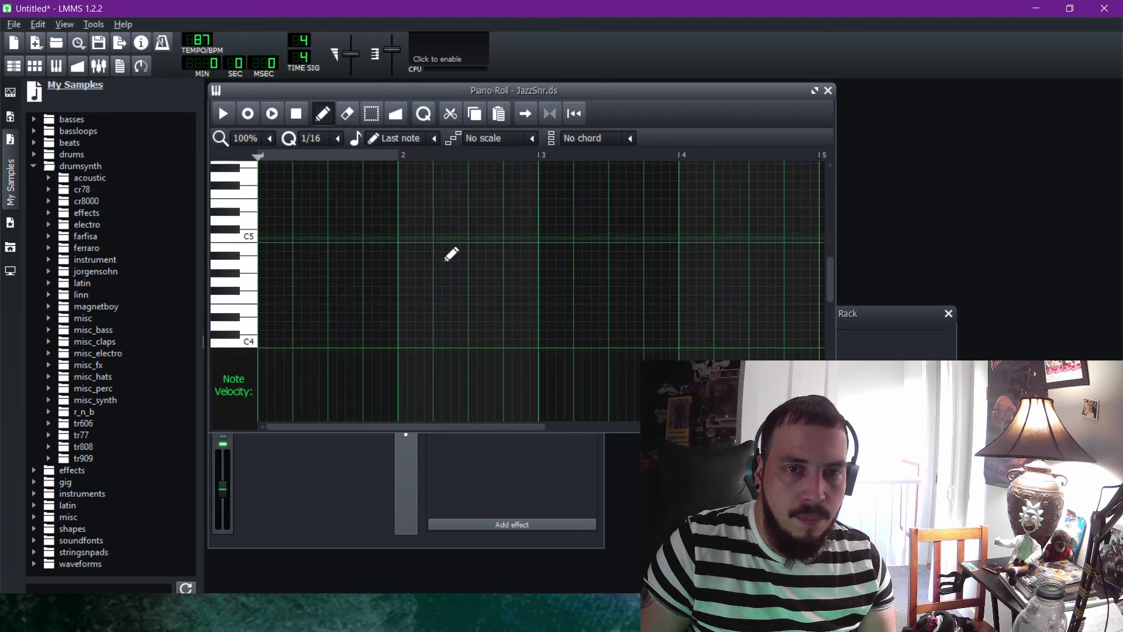
{"action": "left_click", "coordinate": [814, 91]}
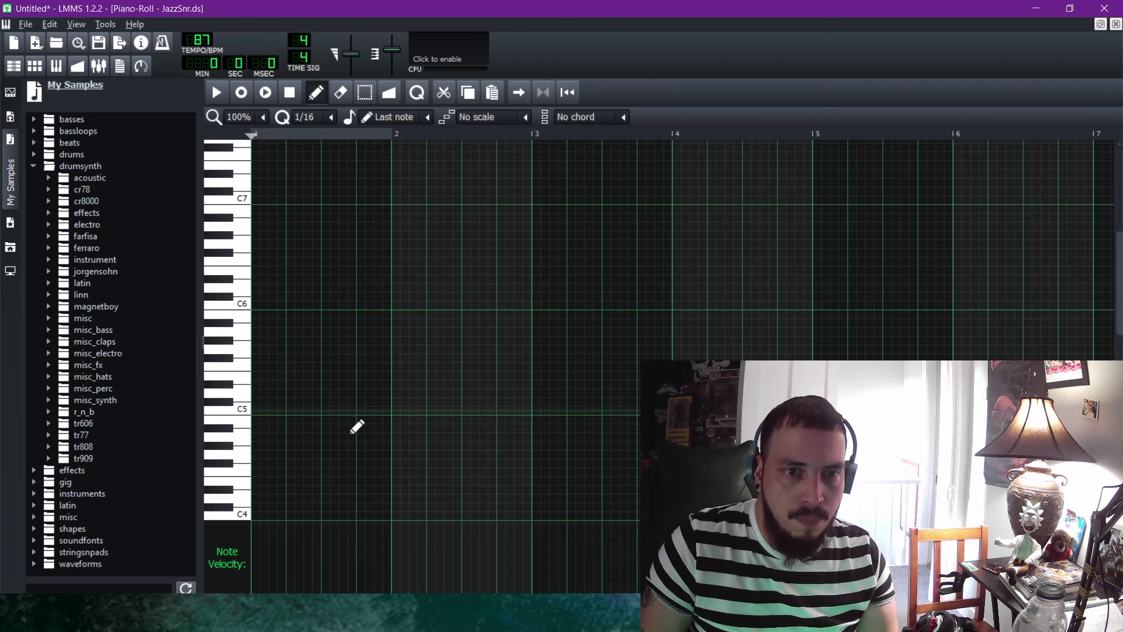
Place two adjacent half-beat C5 snare notes starting at beat 3 of bar 1, and play the pattern back briefly.
{"action": "left_click", "coordinate": [334, 411]}
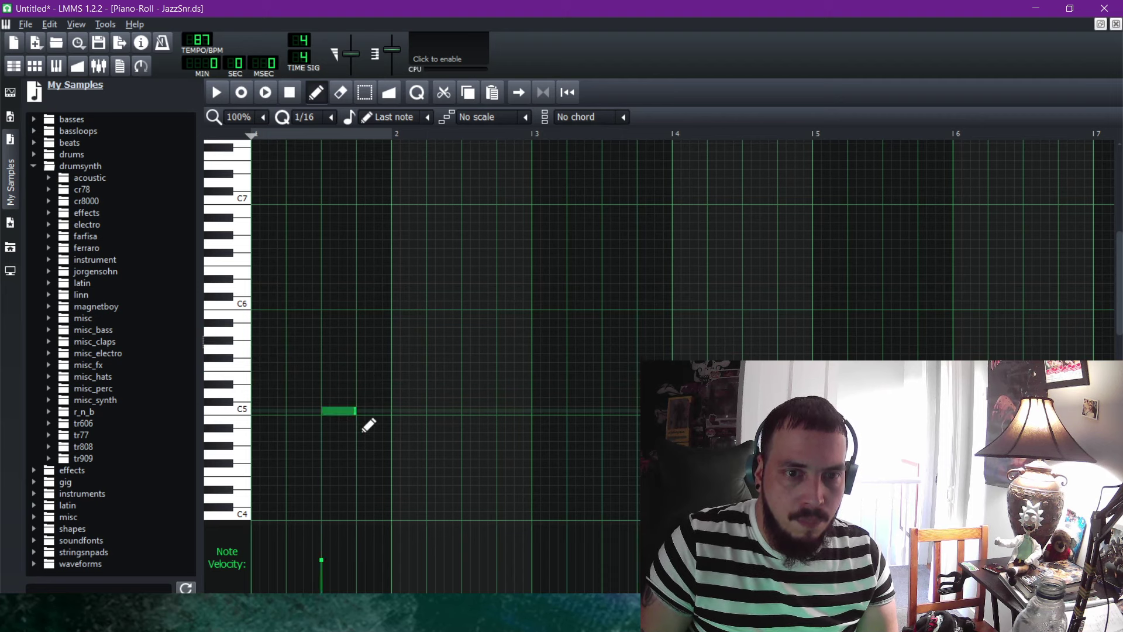
{"action": "left_click_drag", "start_coordinate": [354, 411], "coordinate": [331, 414]}
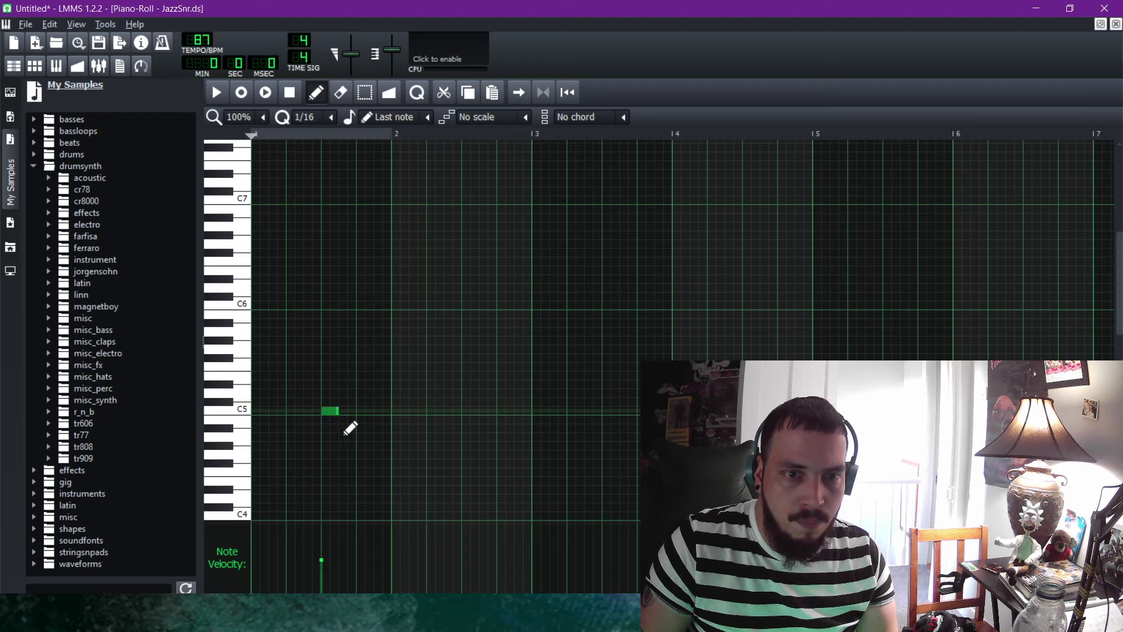
{"action": "left_click", "coordinate": [347, 411]}
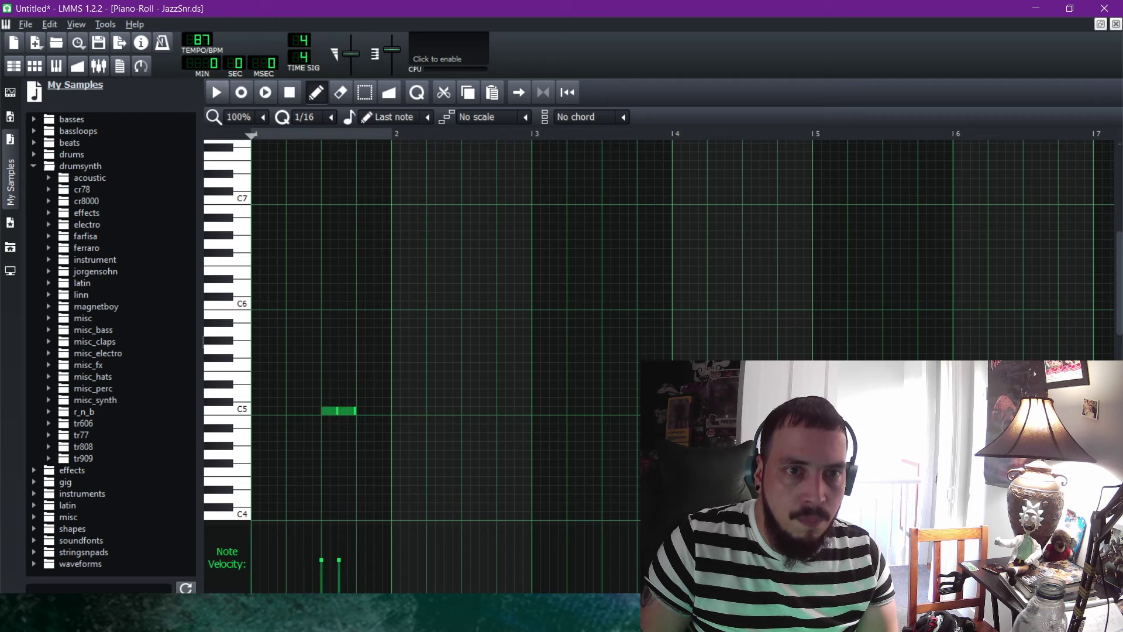
{"action": "left_click", "coordinate": [217, 92]}
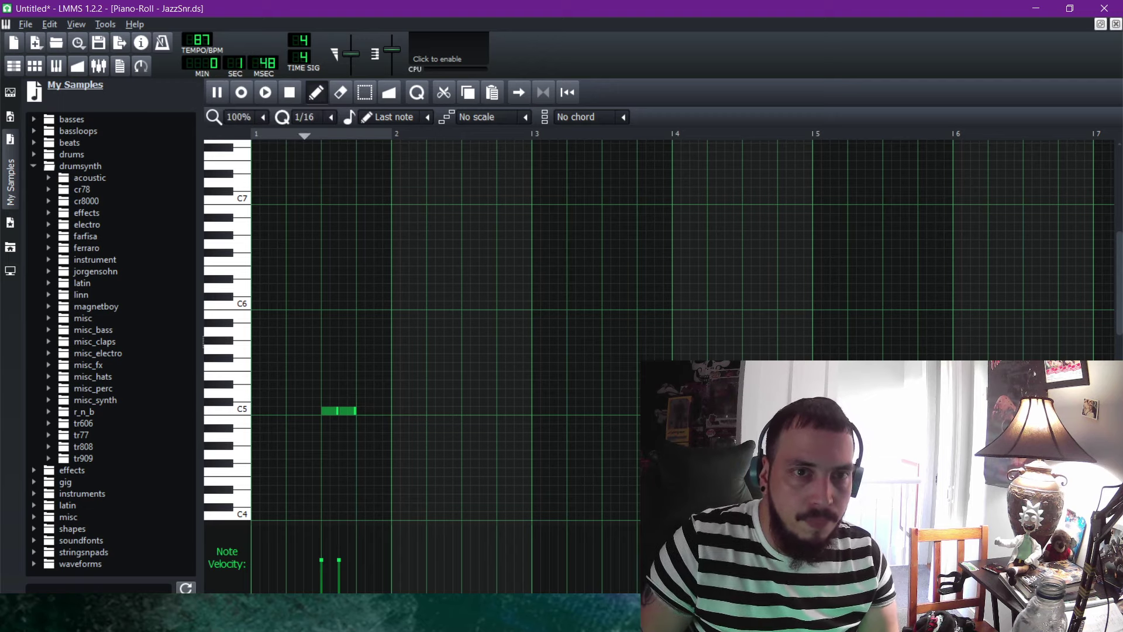
{"action": "left_click", "coordinate": [290, 92]}
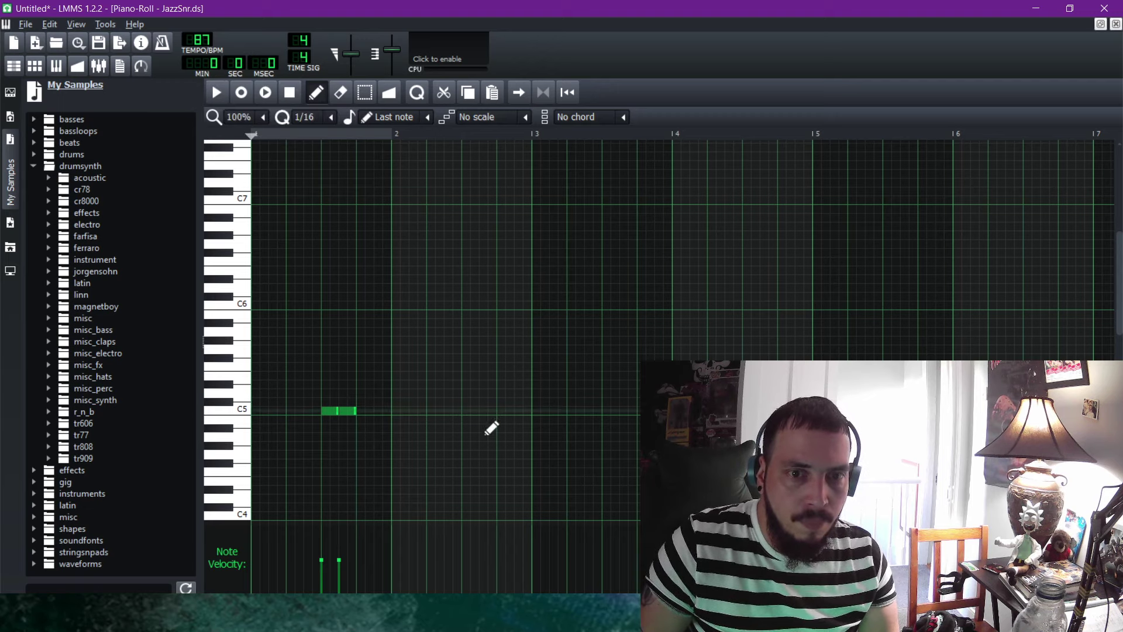
Add two sixteenth-length C5 notes in bar 2, at beat 3 and three sixteenths after it, and start pattern playback.
{"action": "left_click", "coordinate": [468, 411]}
{"action": "left_click_drag", "start_coordinate": [492, 425], "coordinate": [479, 423]}
{"action": "left_click", "coordinate": [492, 411]}
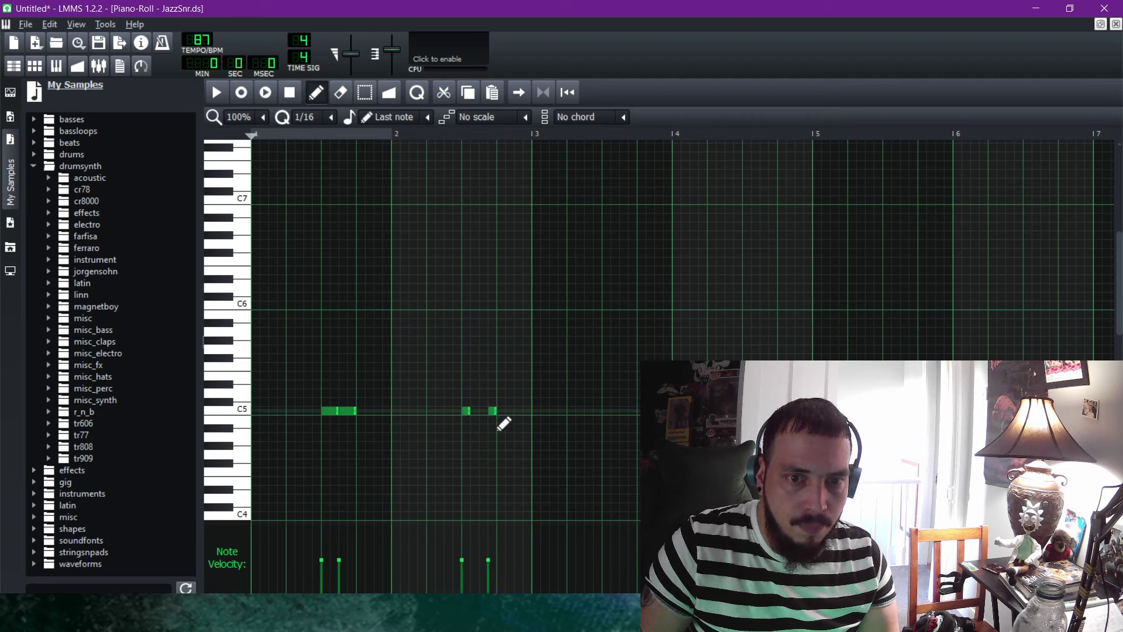
{"action": "key", "text": "space"}
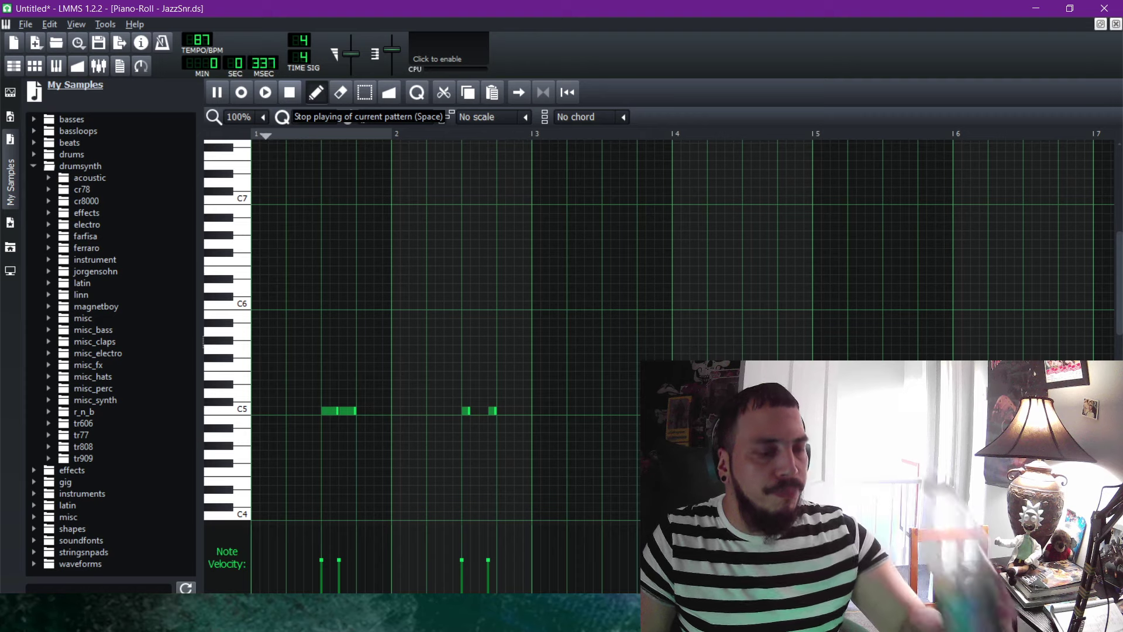
Shorten the first C5 note in bar 1 to a sixteenth, add another sixteenth directly after it, and play the pattern back.
{"action": "key", "text": "space"}
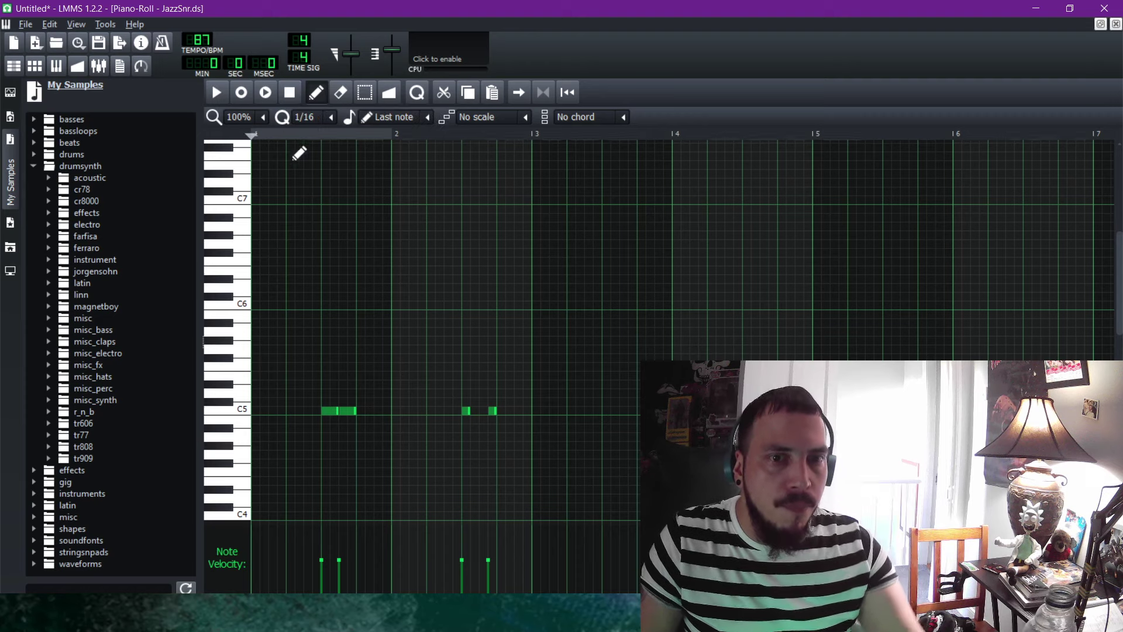
{"action": "left_click_drag", "start_coordinate": [333, 411], "coordinate": [324, 412]}
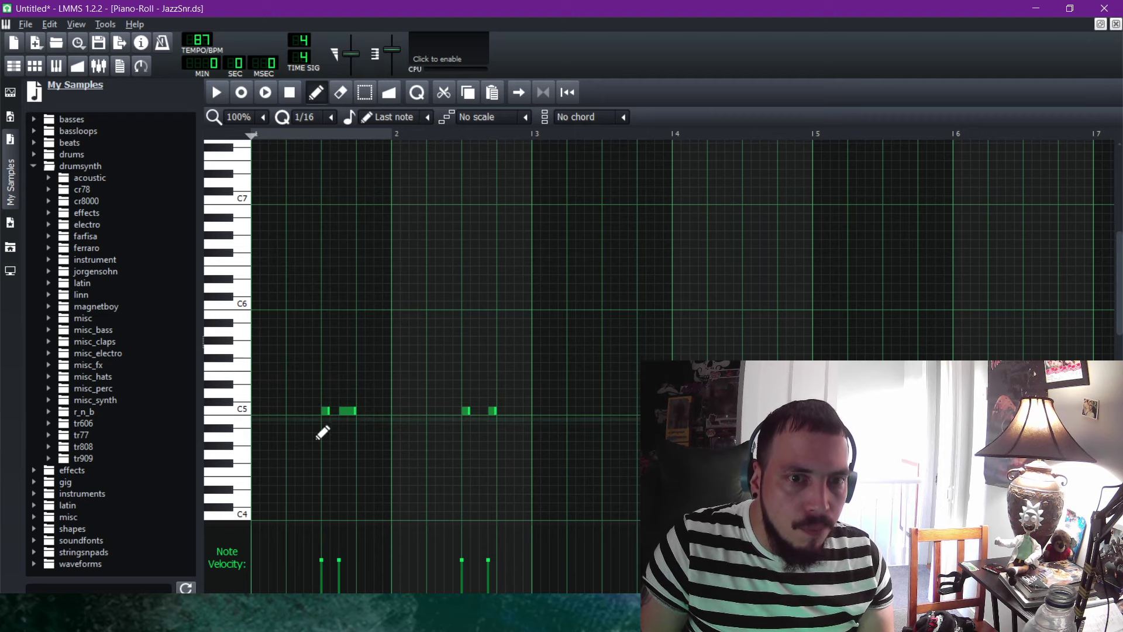
{"action": "left_click", "coordinate": [333, 410]}
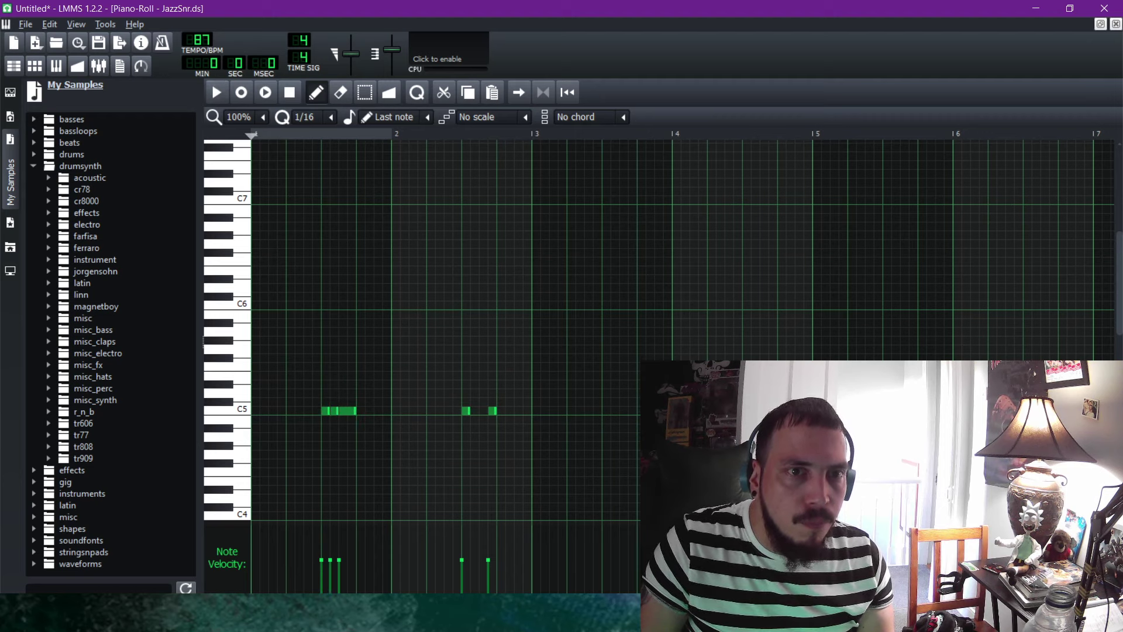
{"action": "left_click", "coordinate": [216, 92]}
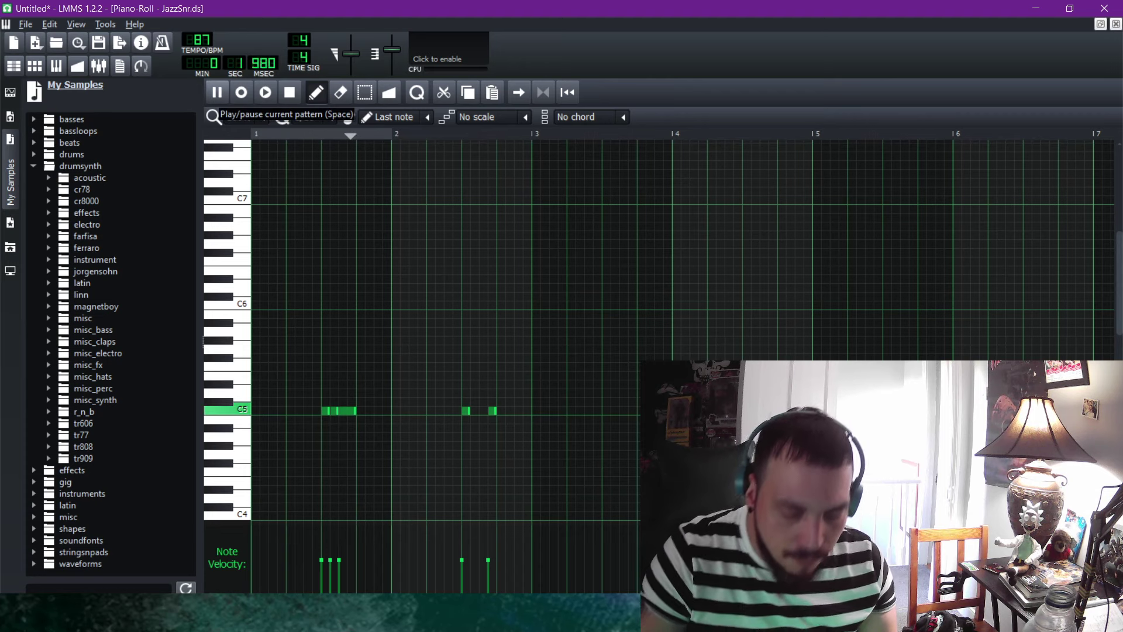
{"action": "left_click", "coordinate": [289, 92]}
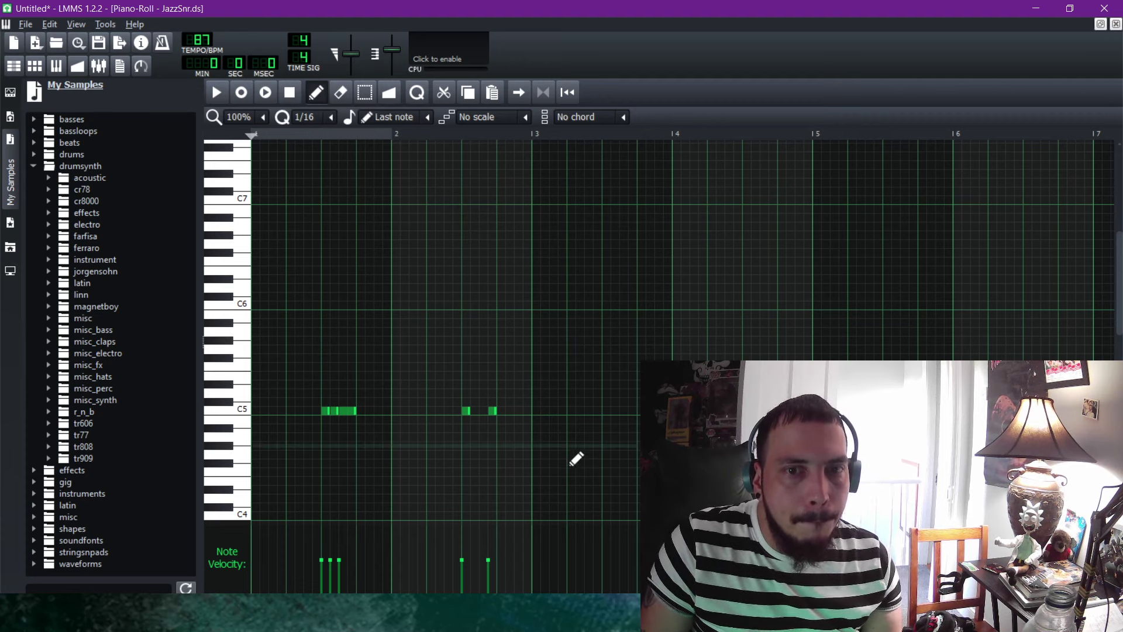
Add three sixteenth-length C5 notes in bar 3: at beat 3, one sixteenth after it and three sixteenths after it.
{"action": "left_click", "coordinate": [607, 410]}
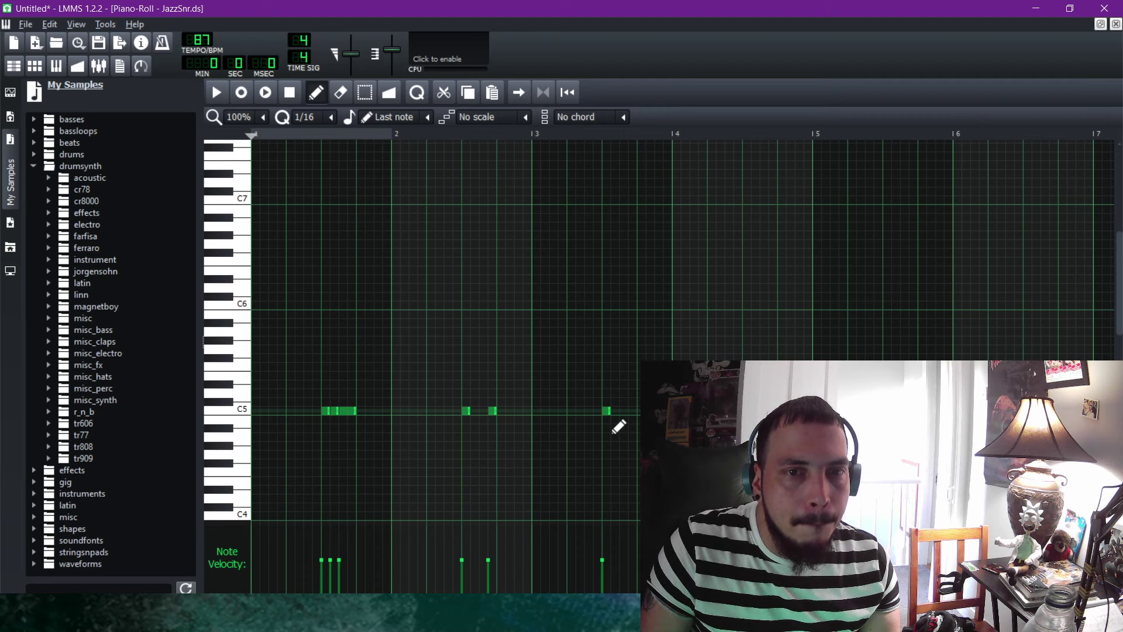
{"action": "left_click", "coordinate": [614, 411]}
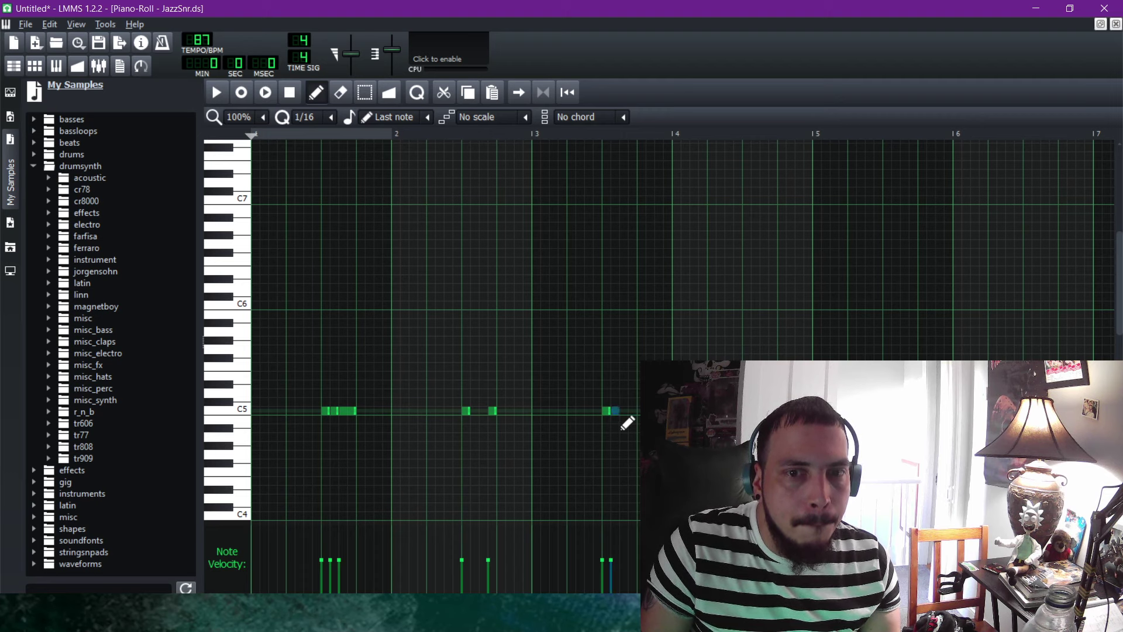
{"action": "left_click", "coordinate": [633, 410]}
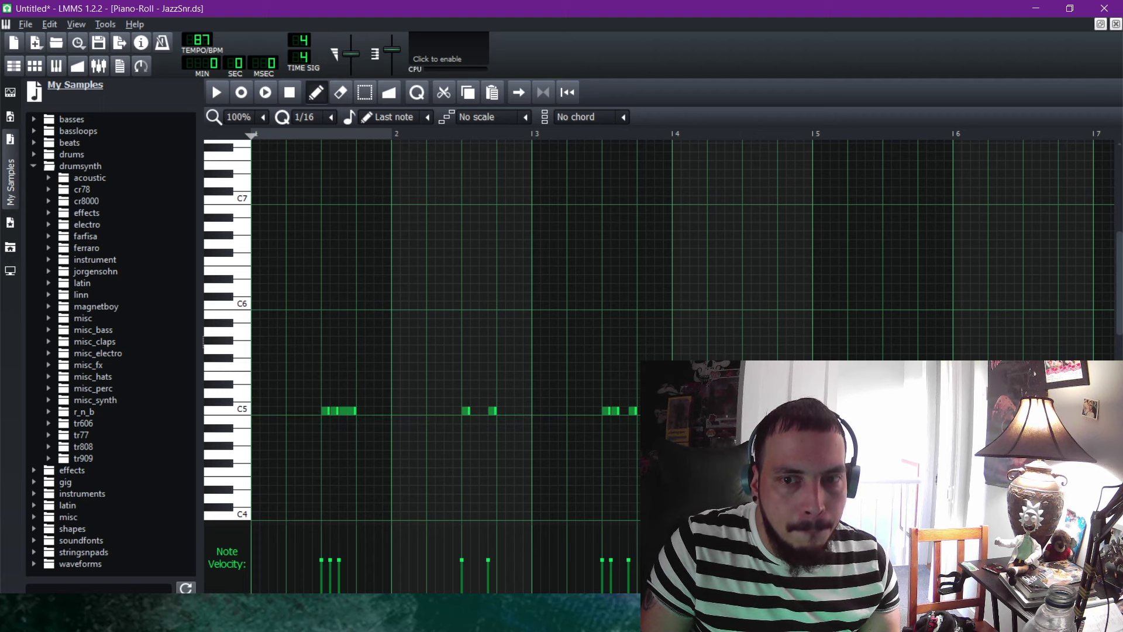
Set the velocity of the note at beat 3 of bar 4 to 1, and add half-beat C5 notes at beat 4 of bars 2 and 1.
{"action": "double_click", "coordinate": [742, 560]}
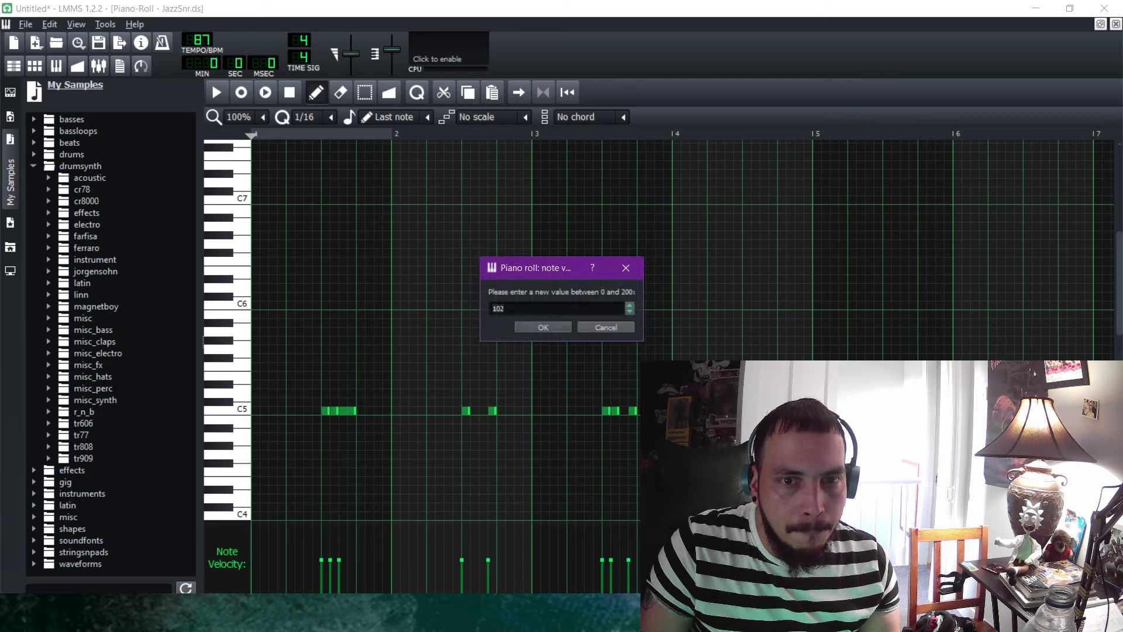
{"action": "key", "text": "BackSpace"}
{"action": "key", "text": "BackSpace"}
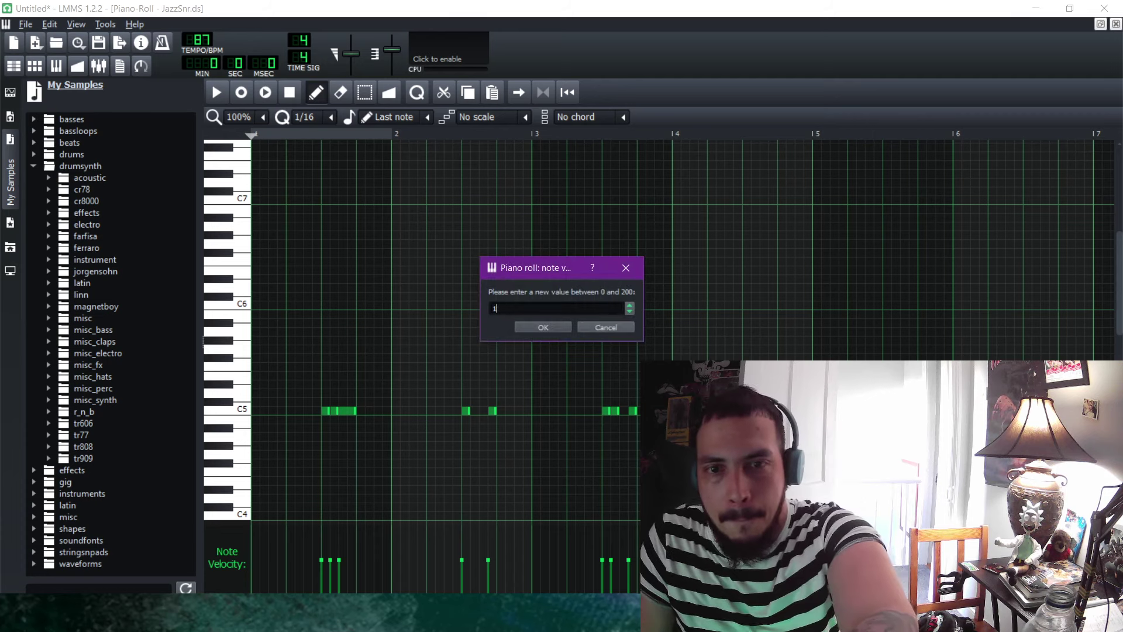
{"action": "left_click", "coordinate": [519, 326]}
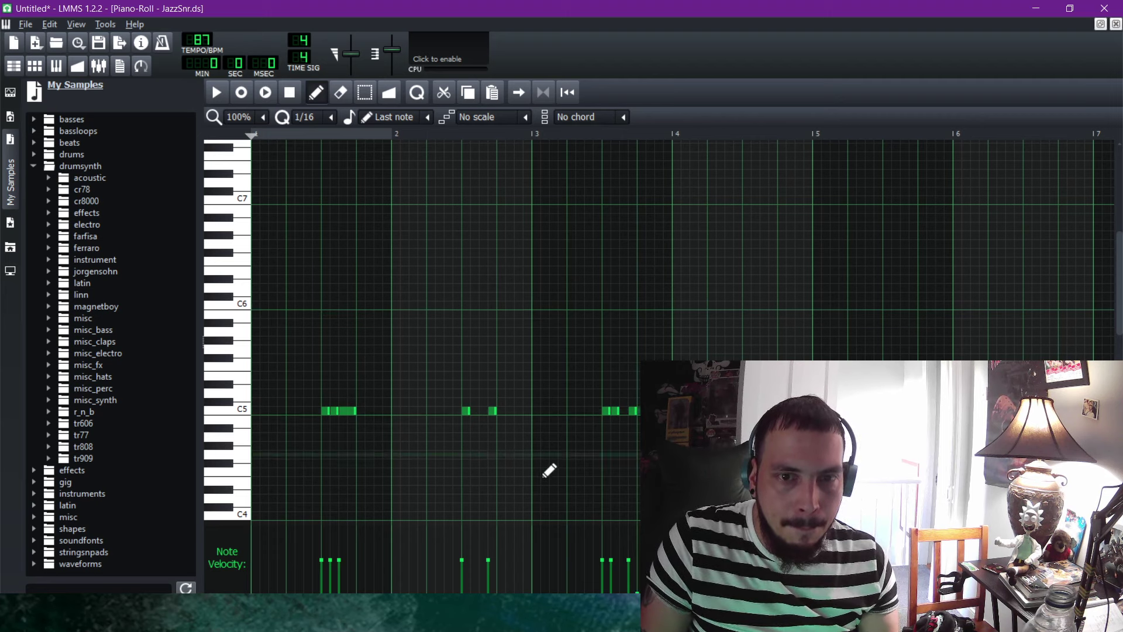
{"action": "left_click", "coordinate": [514, 424]}
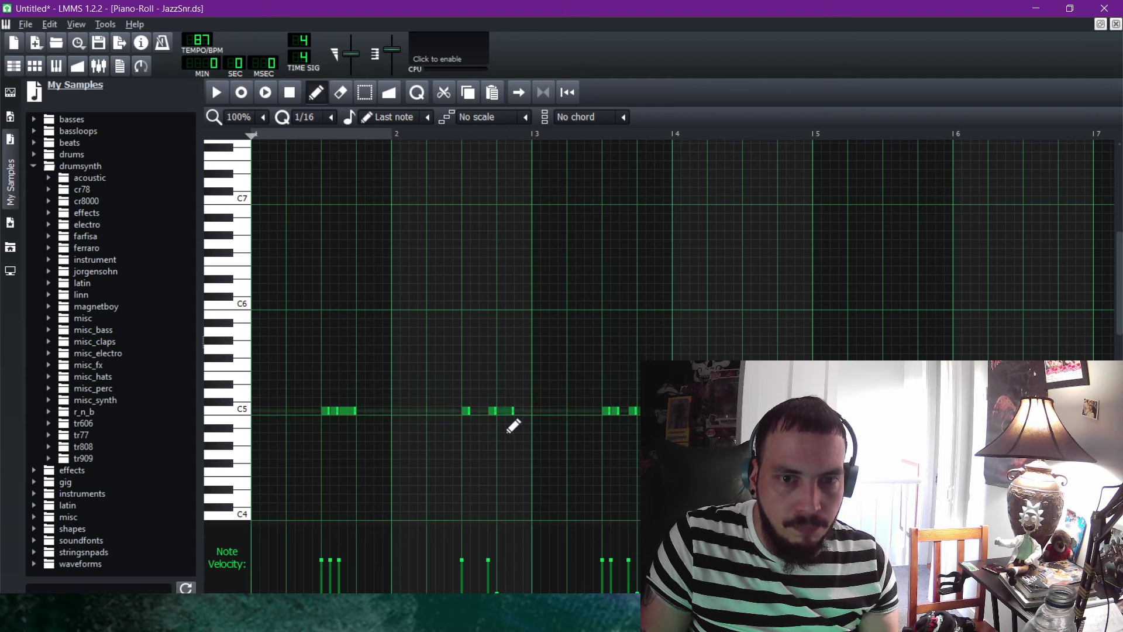
{"action": "left_click", "coordinate": [377, 425]}
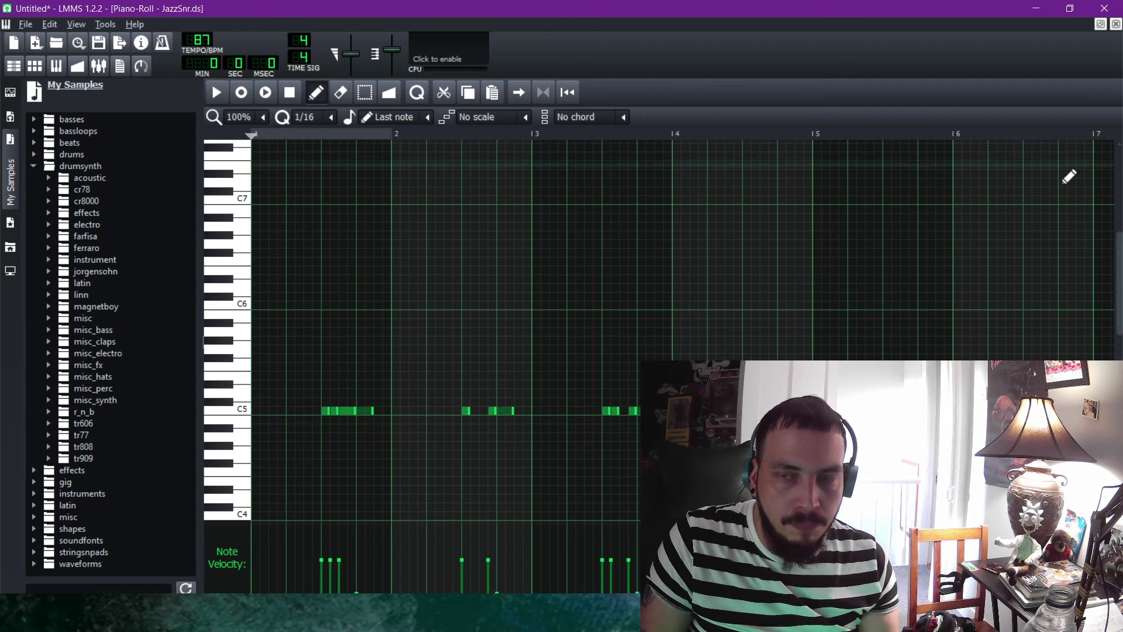
Close the JazzSnr.ds pattern, create a pattern at bar 1 of the Snare.ds track and open it in the piano roll.
{"action": "left_click", "coordinate": [1116, 24]}
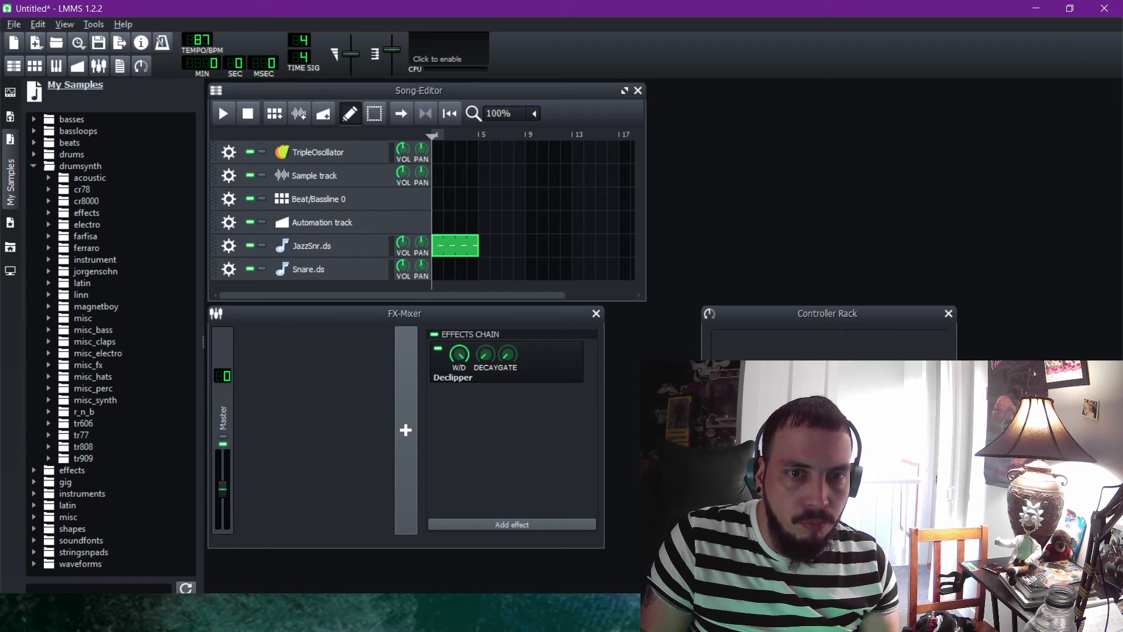
{"action": "left_click", "coordinate": [439, 269]}
{"action": "double_click", "coordinate": [439, 269]}
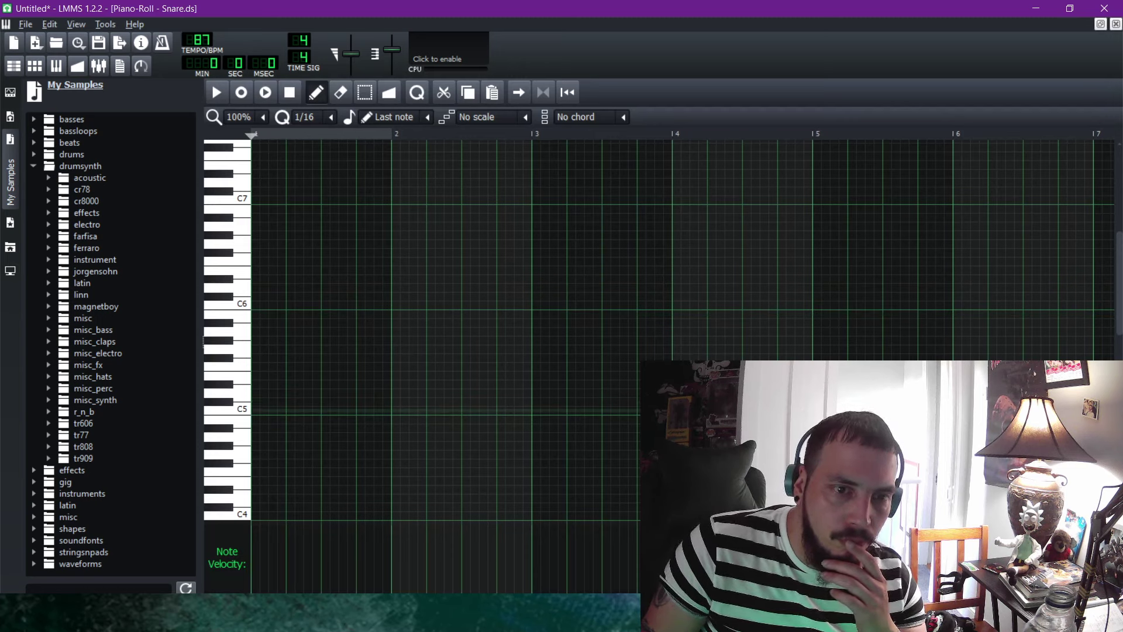
Place C5 notes from beat 2 of bar 1 and erase all but the first sixteenth-length note.
{"action": "left_click", "coordinate": [303, 425]}
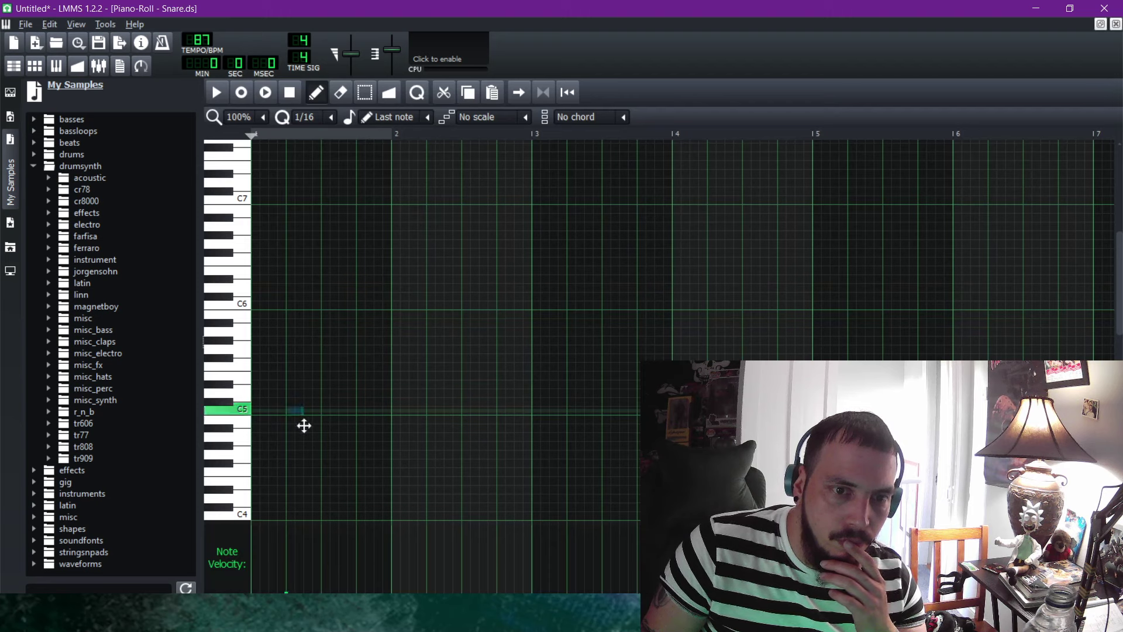
{"action": "left_click", "coordinate": [318, 425]}
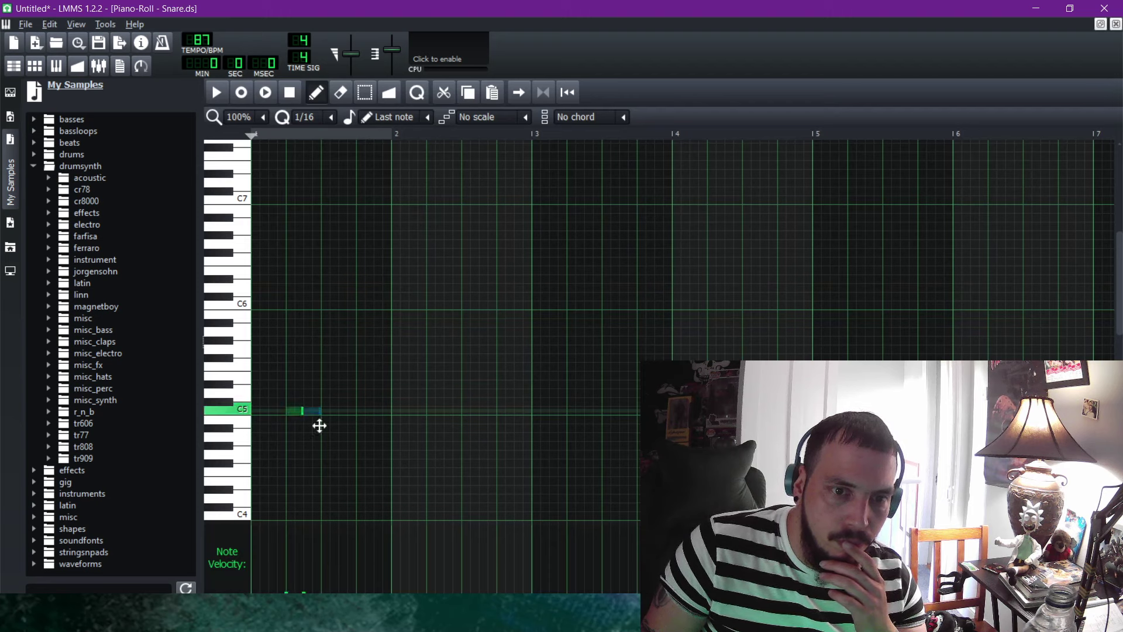
{"action": "left_click", "coordinate": [299, 412]}
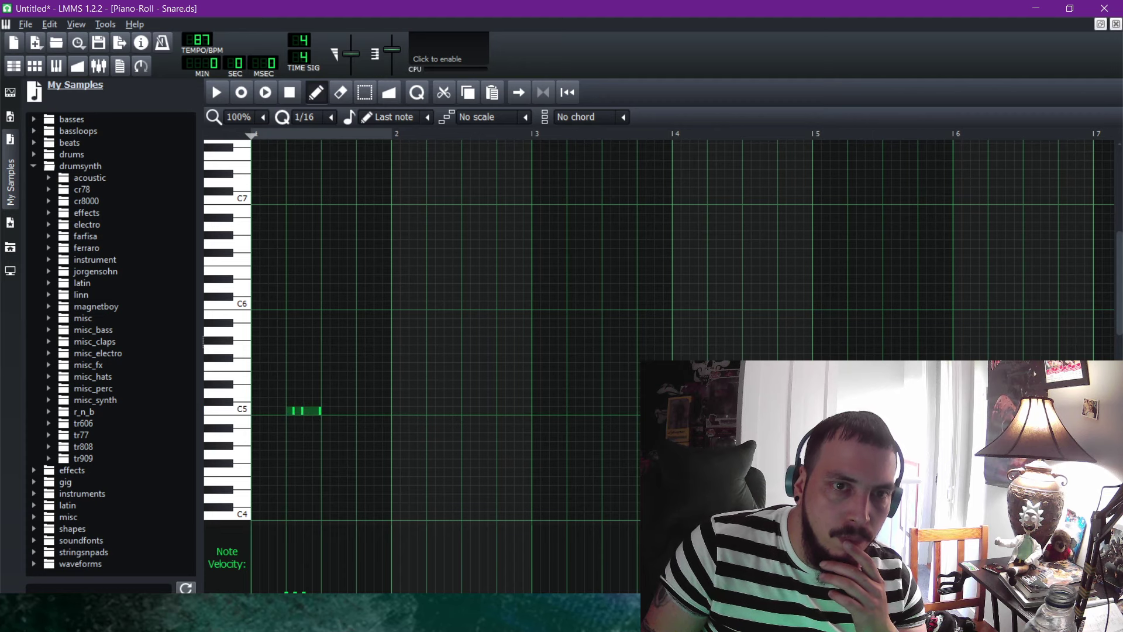
{"action": "left_click", "coordinate": [339, 92]}
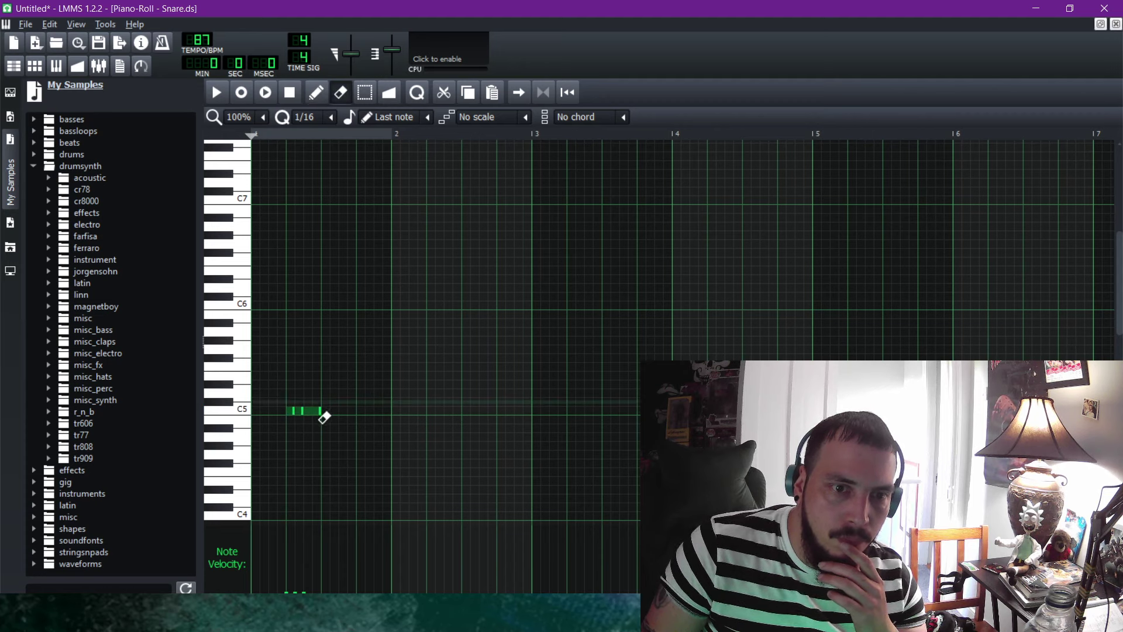
{"action": "left_click", "coordinate": [320, 412]}
{"action": "left_click", "coordinate": [316, 92]}
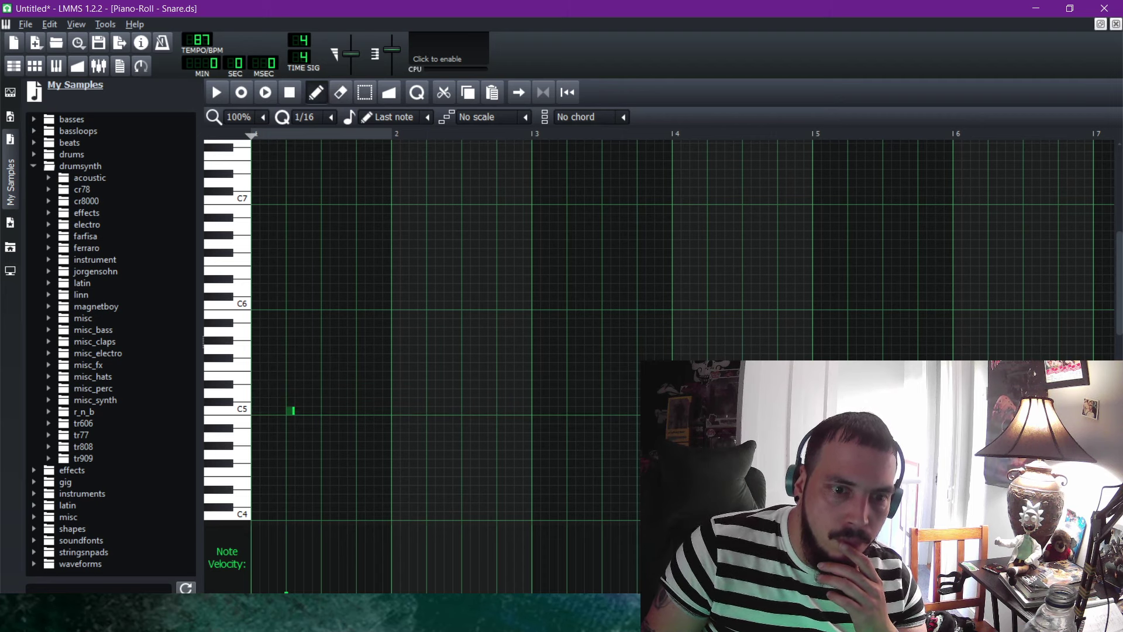
Set the velocity of the remaining C5 note to 100 and move it to beat 3 of bar 1.
{"action": "double_click", "coordinate": [286, 590]}
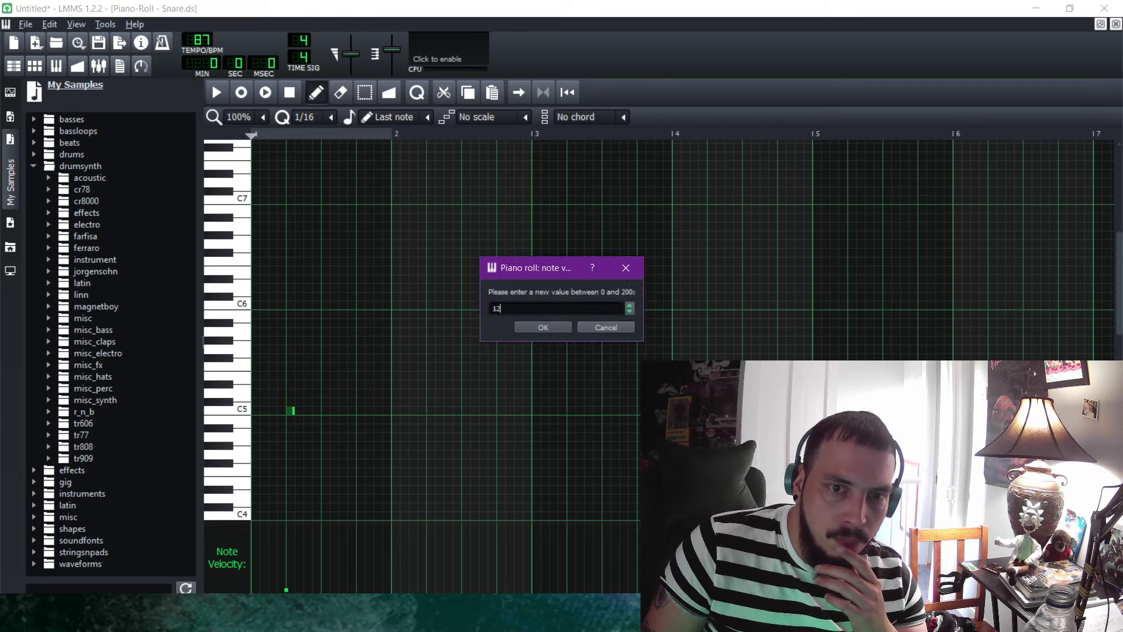
{"action": "type", "text": "100"}
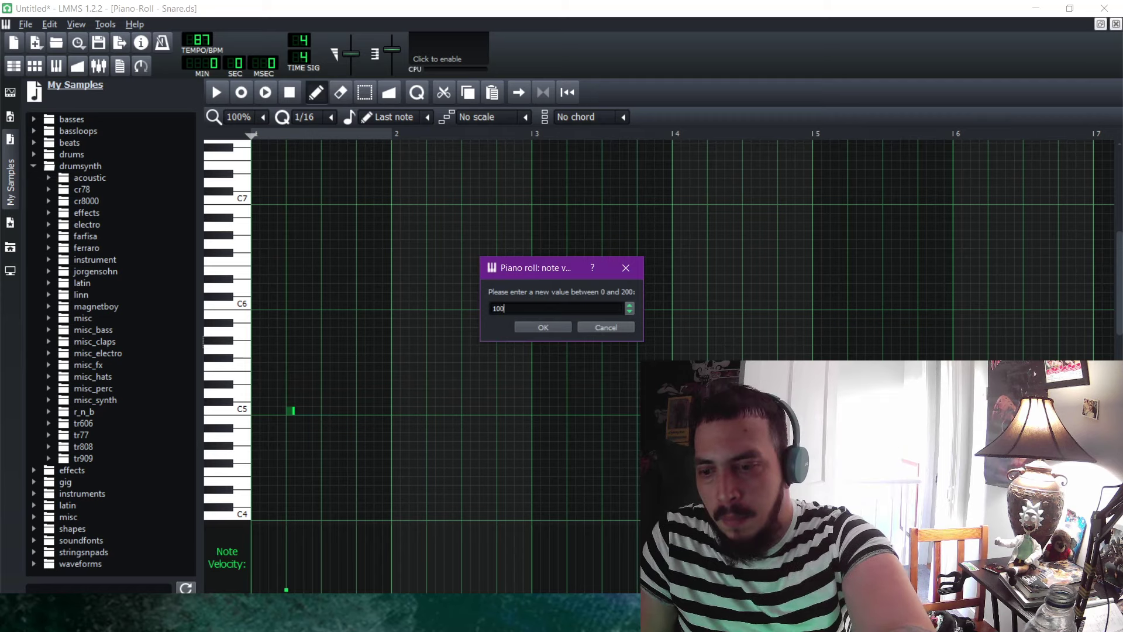
{"action": "key", "text": "Return"}
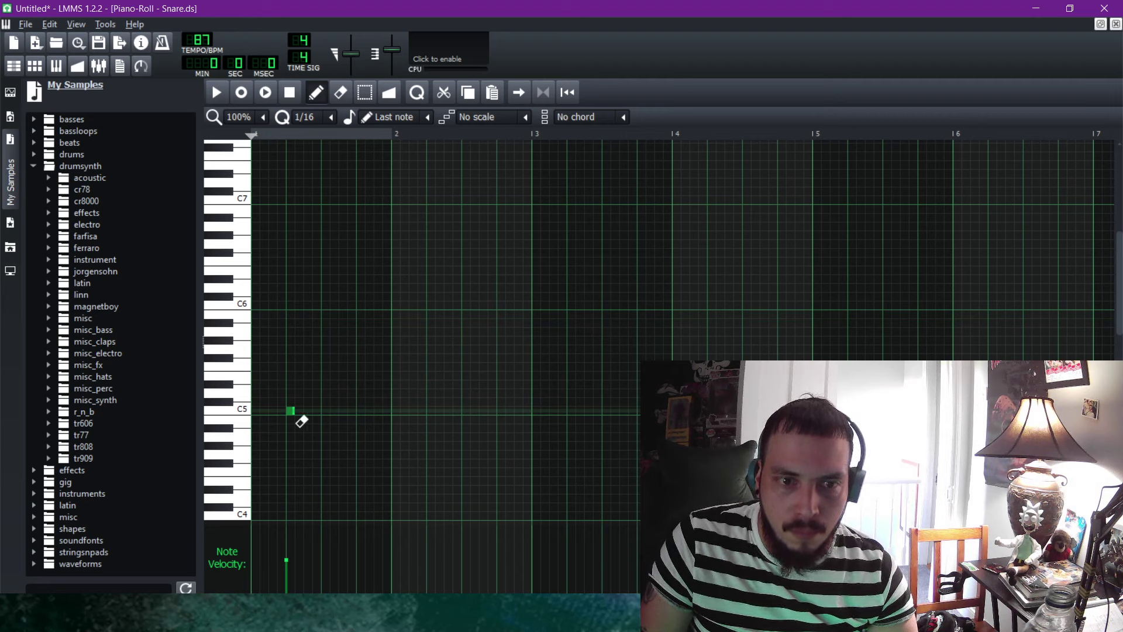
{"action": "left_click_drag", "start_coordinate": [299, 422], "coordinate": [338, 425]}
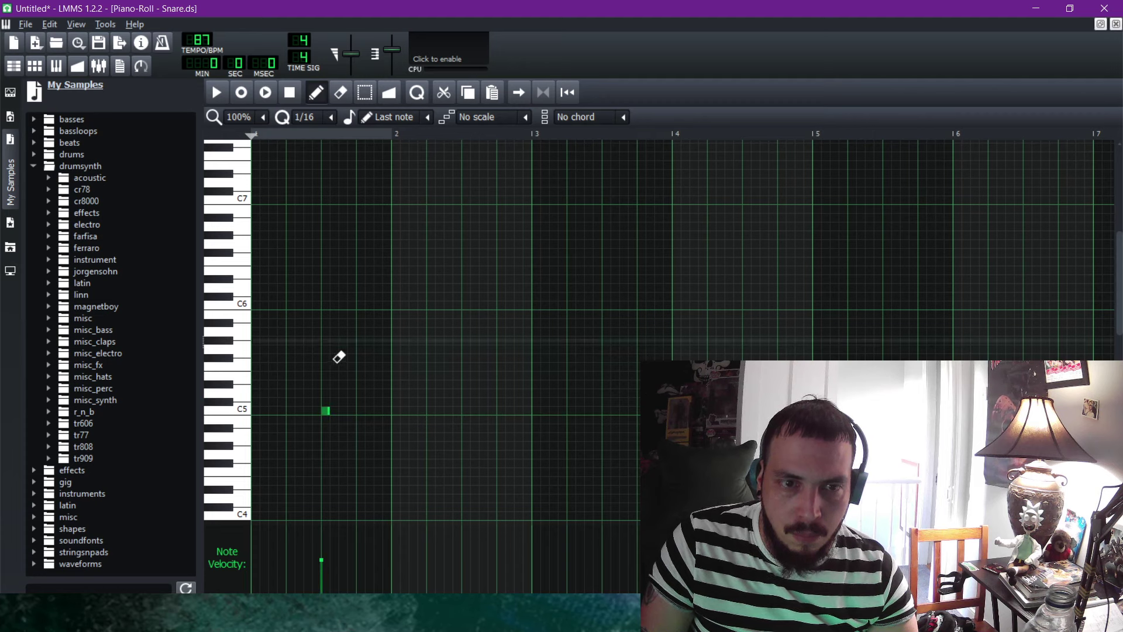
Add two sixteenth C5 notes directly after the one in bar 1, and two in bar 2 at beat 3 and three sixteenths after it.
{"action": "left_click", "coordinate": [349, 424]}
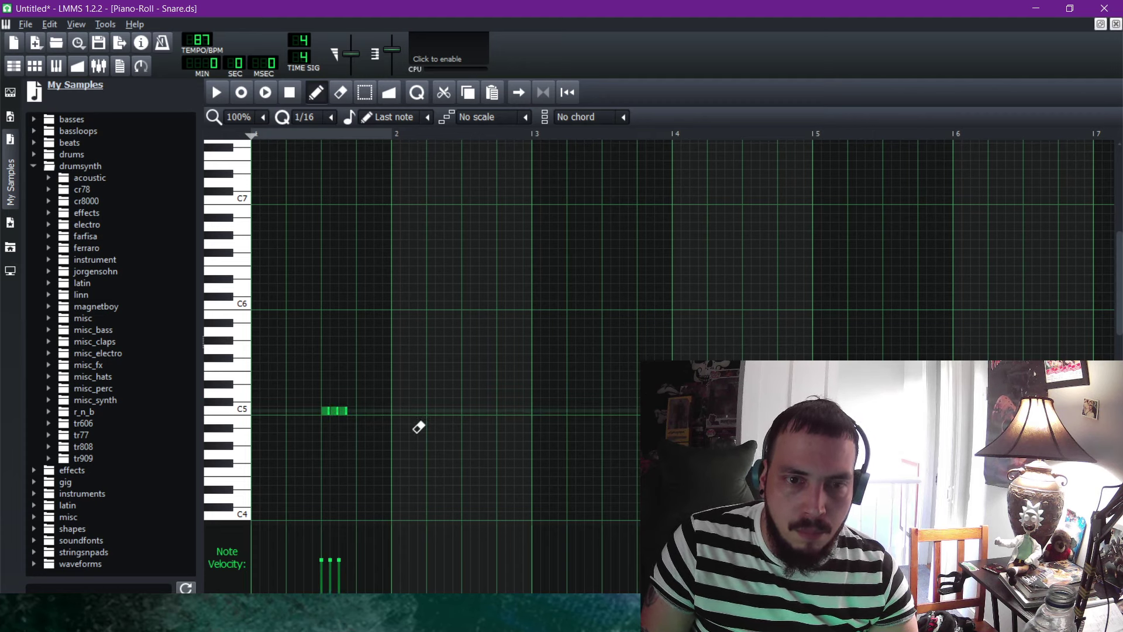
{"action": "left_click", "coordinate": [466, 425]}
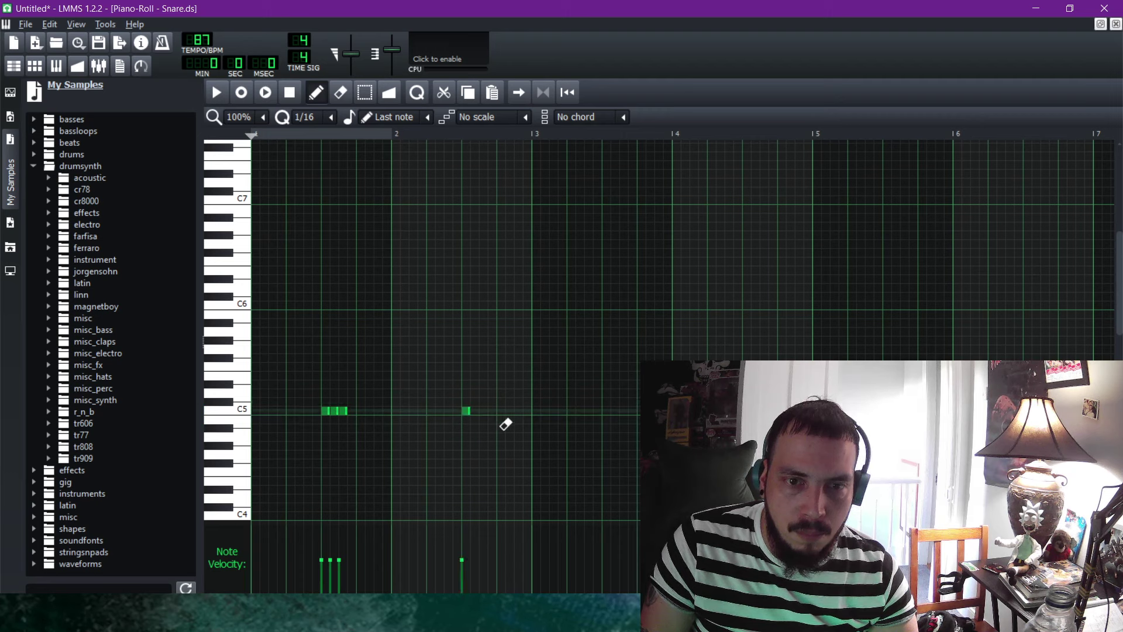
{"action": "left_click", "coordinate": [492, 426]}
Add two adjacent half-beat C5 notes from beat 3 of bar 3, and notes in bar 4 at beat 3 and three sixteenths after it.
{"action": "left_click", "coordinate": [608, 424]}
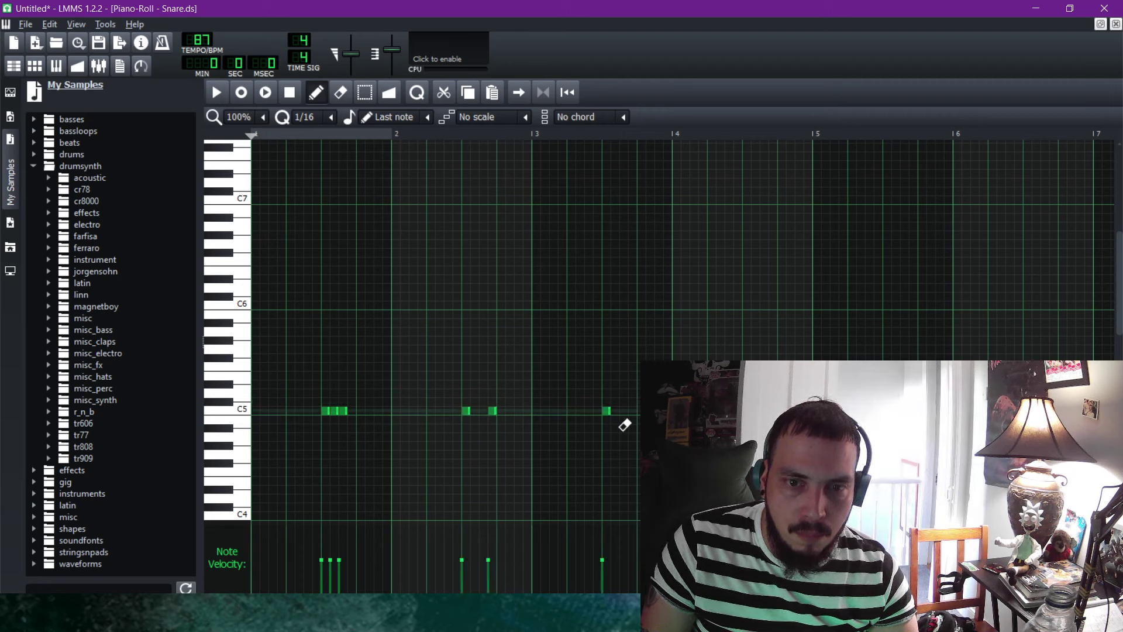
{"action": "left_click_drag", "start_coordinate": [623, 424], "coordinate": [632, 425]}
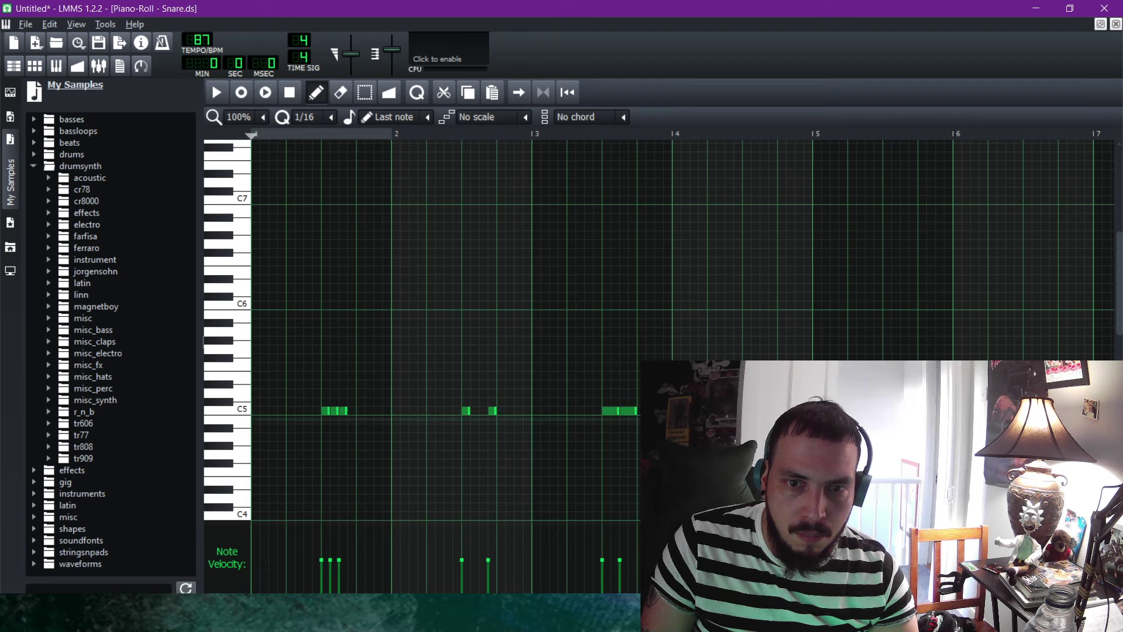
{"action": "left_click", "coordinate": [746, 411]}
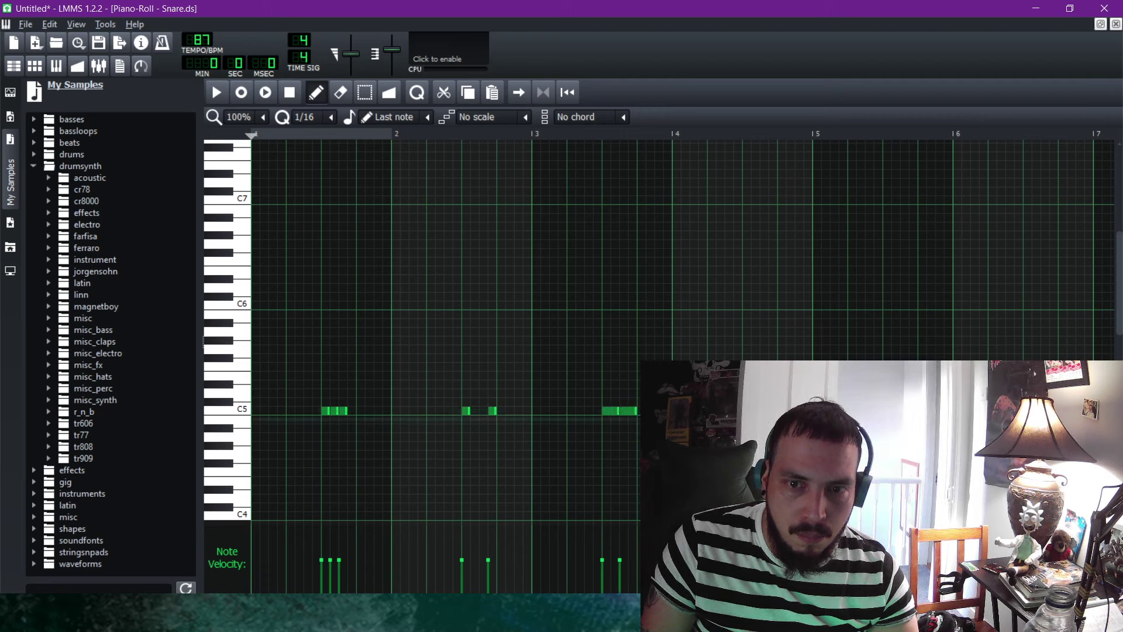
{"action": "left_click", "coordinate": [772, 411]}
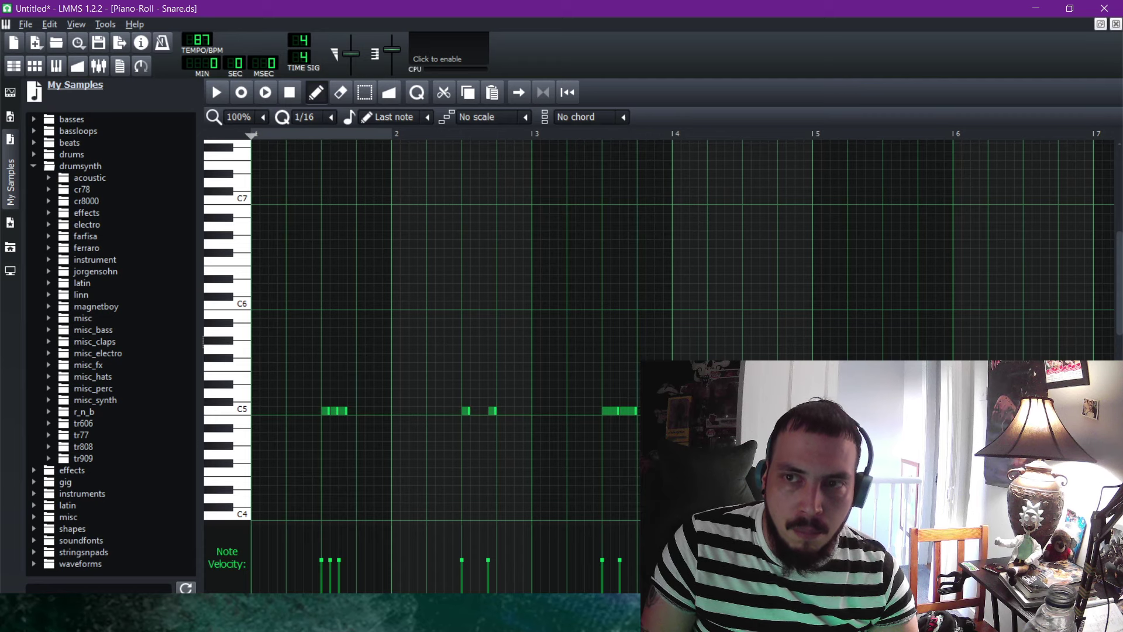
Close the piano roll and play both snare patterns together in the song editor, restarting once before stopping playback.
{"action": "left_click", "coordinate": [1116, 24]}
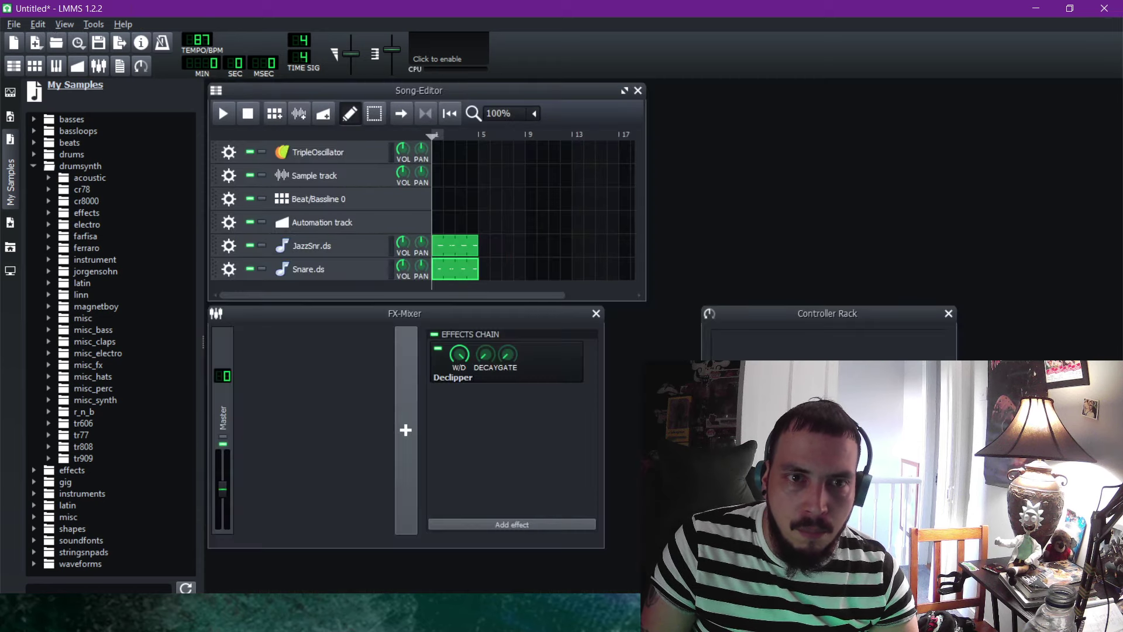
{"action": "key", "text": "space"}
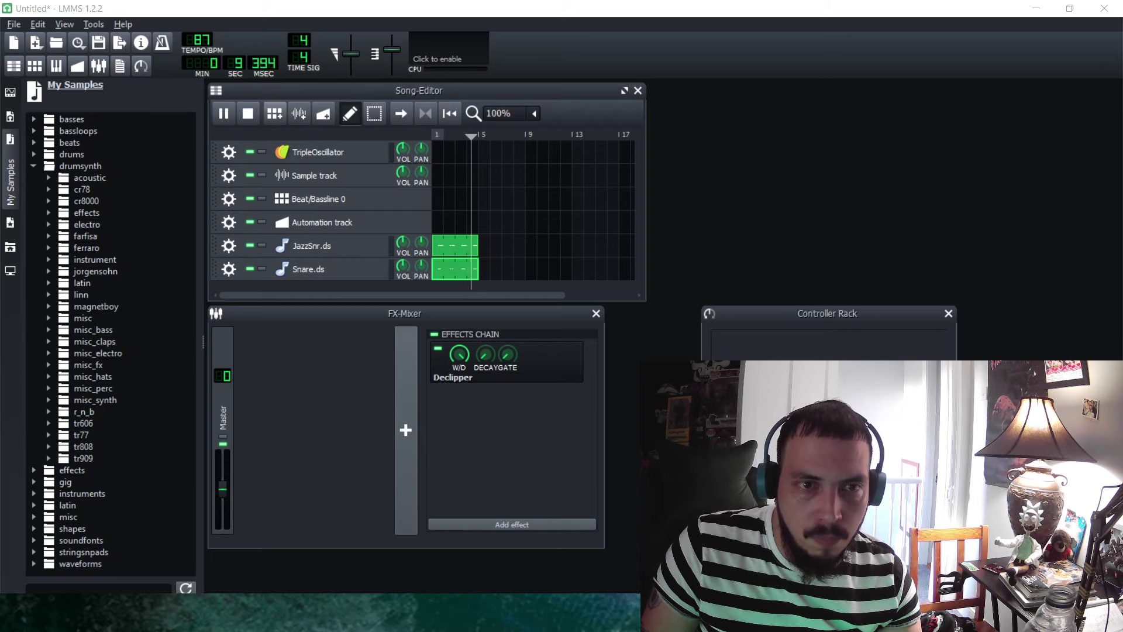
{"action": "left_click", "coordinate": [248, 113]}
{"action": "left_click", "coordinate": [223, 114]}
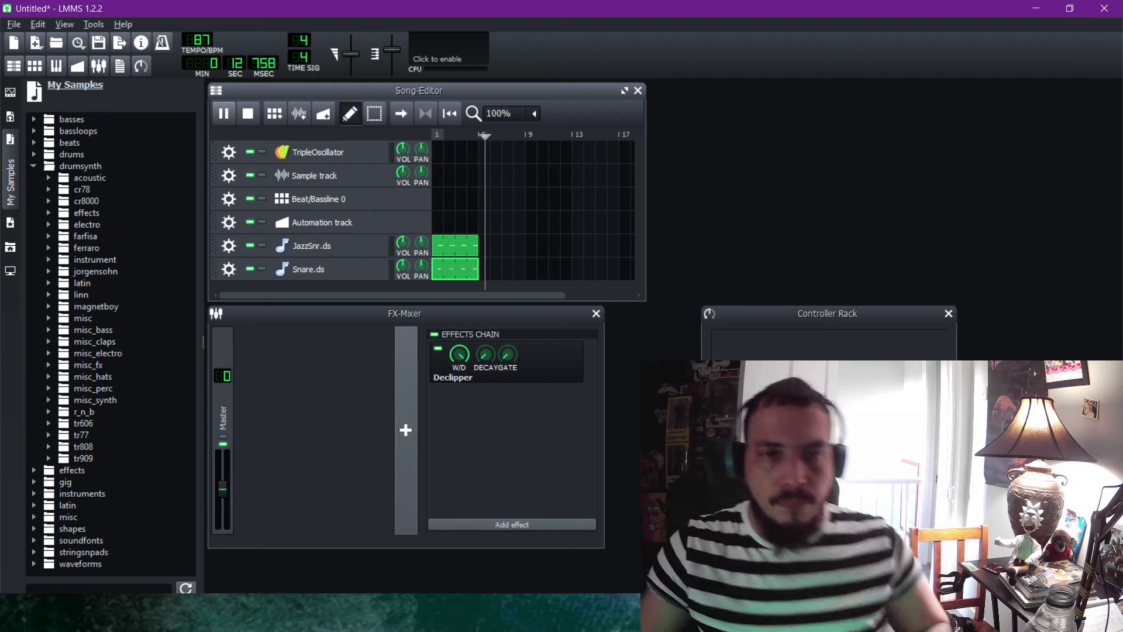
{"action": "key", "text": "space"}
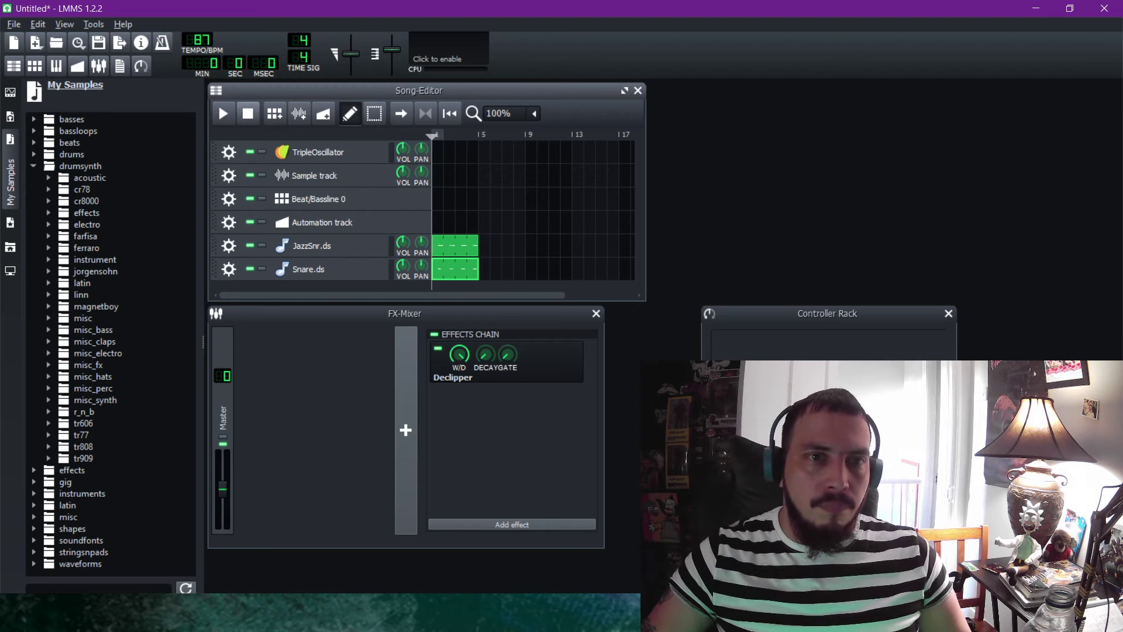
Open the Beat/Bassline 0 editor, shift it lower over the other windows, and audition clav.ds and funk_box_perc_1.ds from drumsynth's misc_perc folder.
{"action": "left_click", "coordinate": [316, 199]}
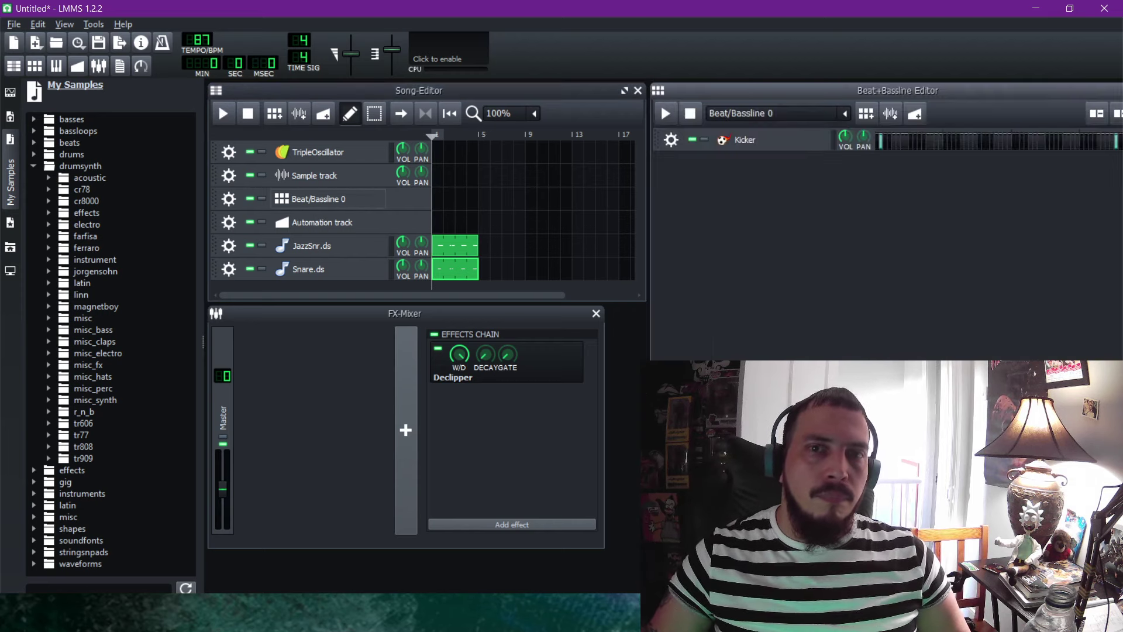
{"action": "left_click_drag", "start_coordinate": [661, 94], "coordinate": [563, 144]}
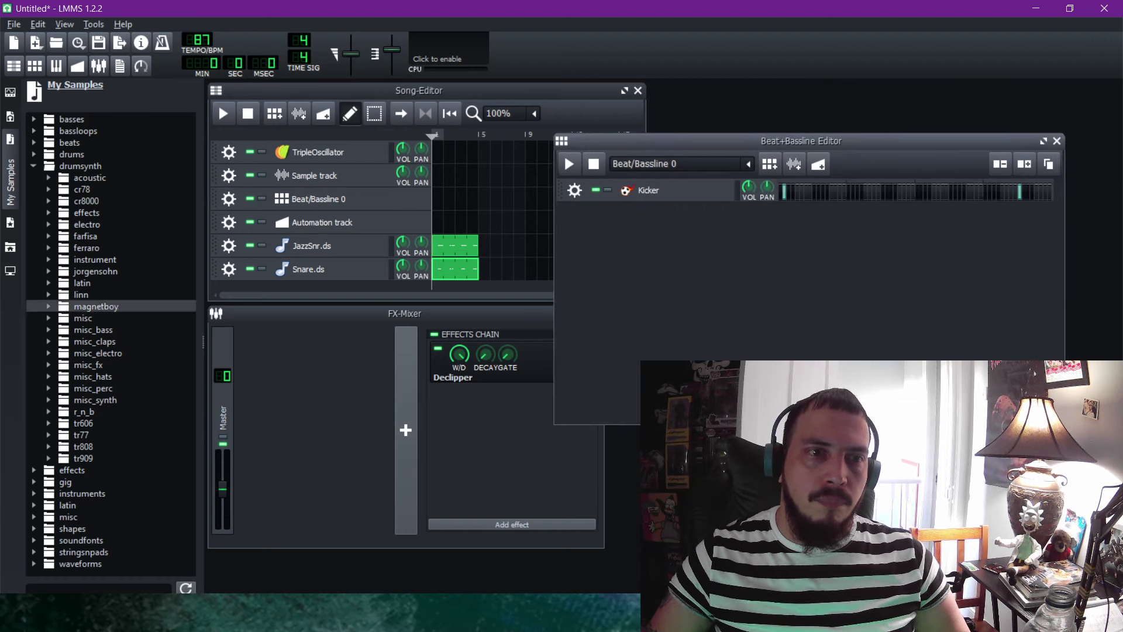
{"action": "left_click", "coordinate": [94, 388]}
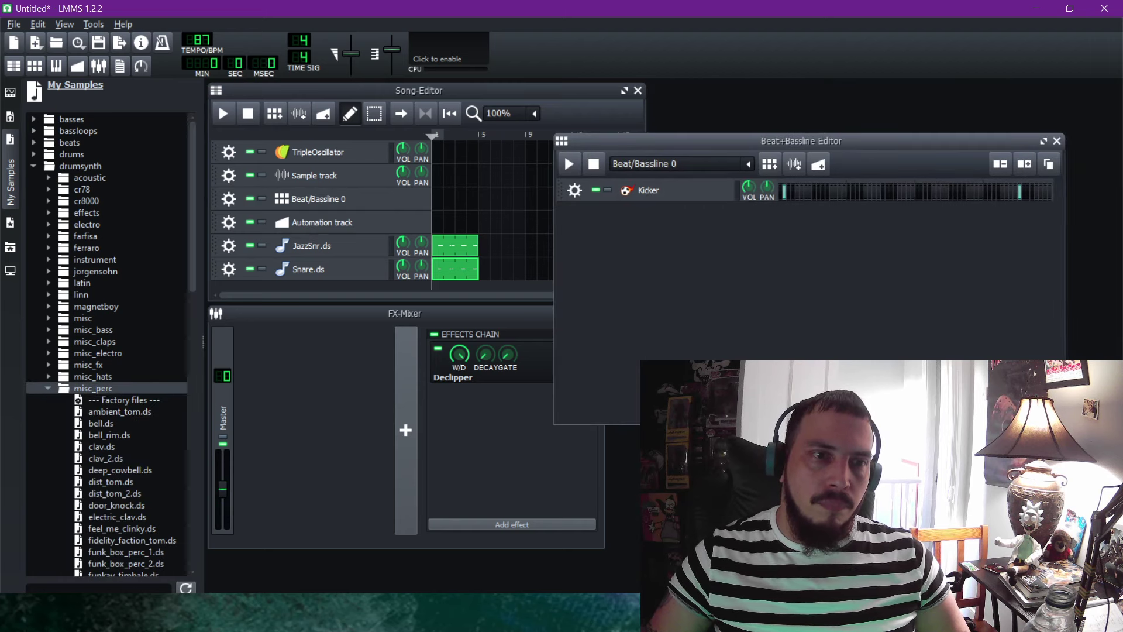
{"action": "left_click", "coordinate": [103, 447]}
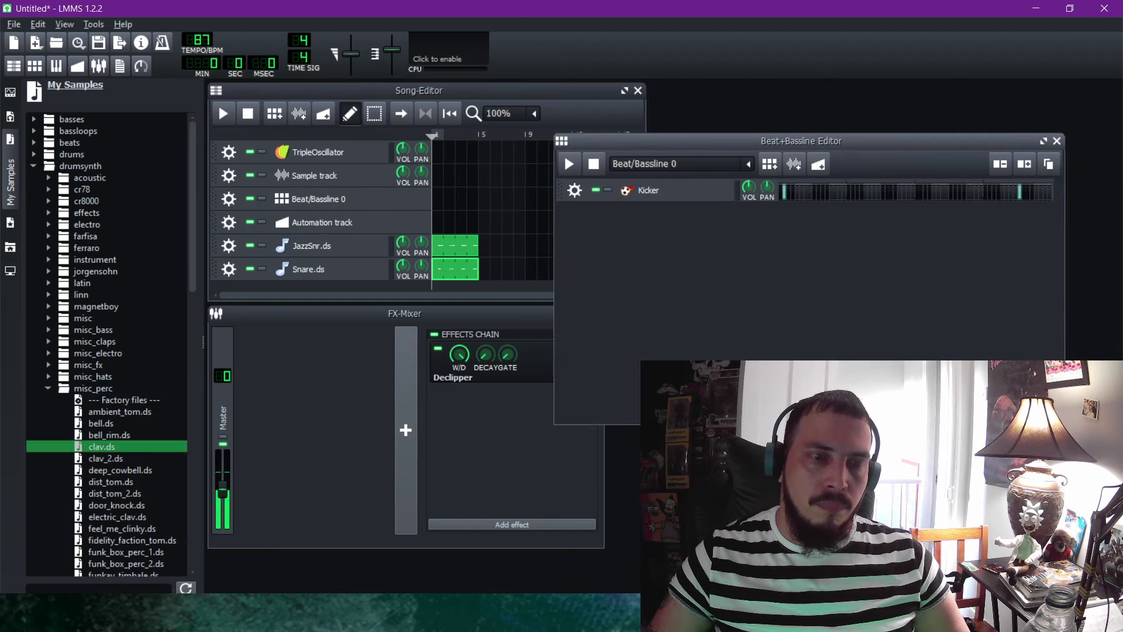
{"action": "scroll", "coordinate": [103, 446], "scroll_direction": "down", "scroll_amount": 3}
{"action": "left_click", "coordinate": [102, 446]}
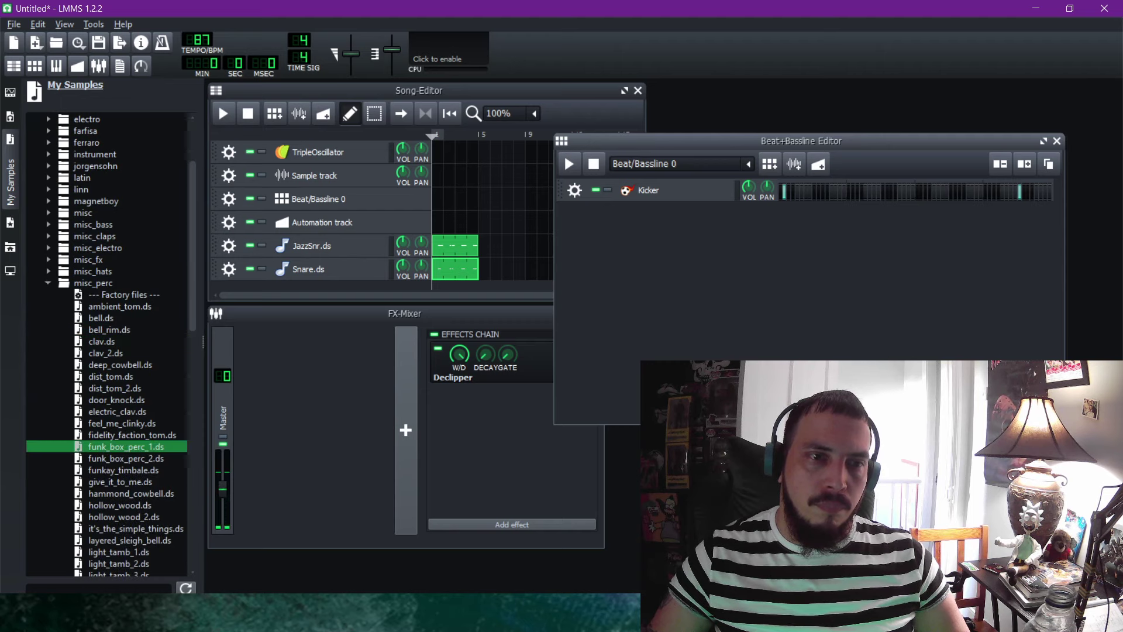
Add clav.ds as a track in Beat/Bassline 0 and remove the Kicker track.
{"action": "left_click", "coordinate": [102, 341]}
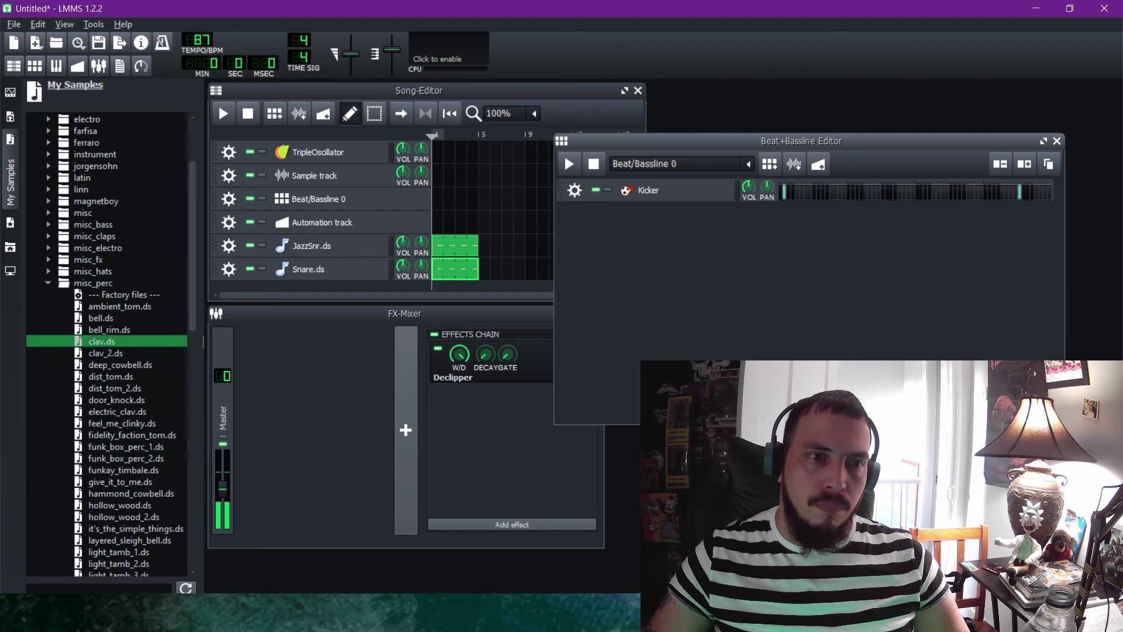
{"action": "double_click", "coordinate": [102, 341]}
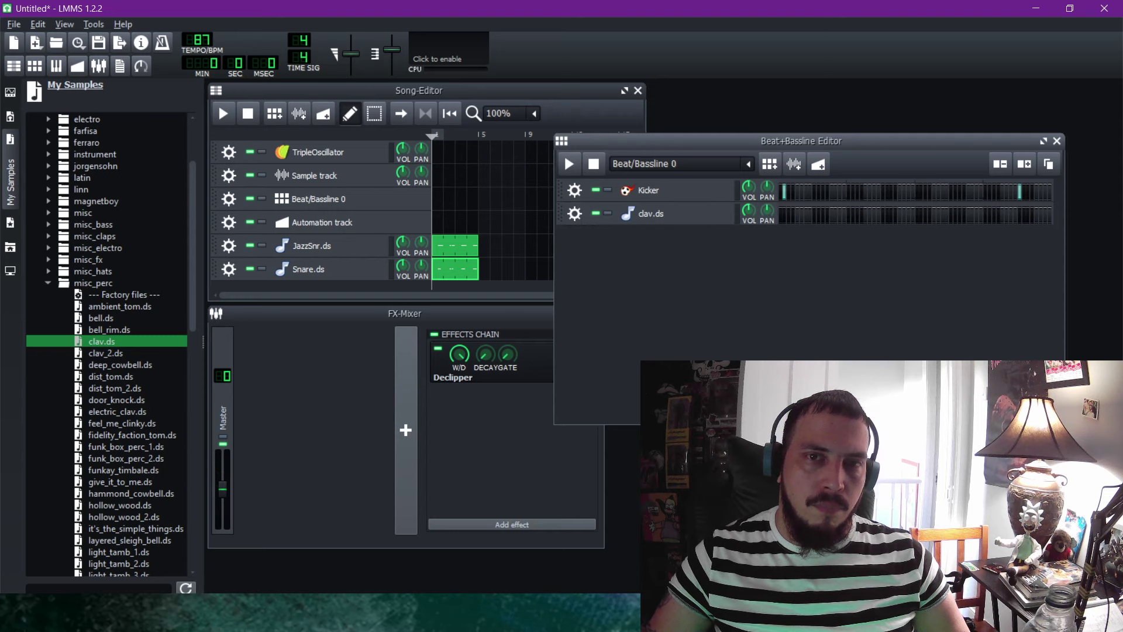
{"action": "left_click", "coordinate": [574, 190]}
{"action": "left_click", "coordinate": [608, 226]}
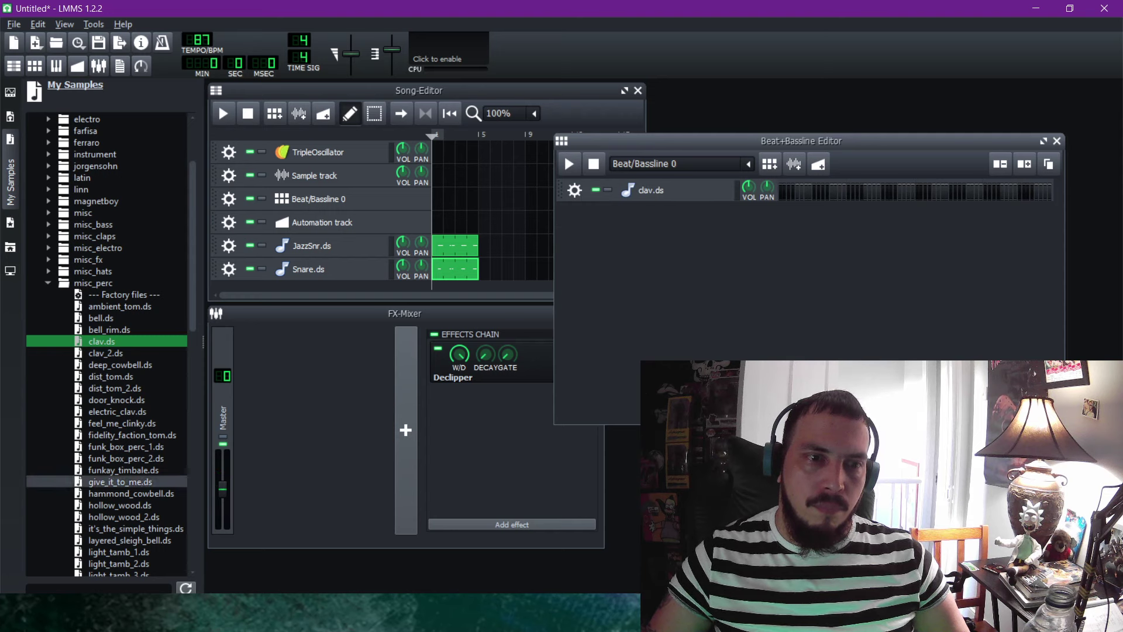
Audition the hollow wood, light tamb and tabla samples in misc_perc and add hollow_wood_2.ds as a beat/bassline track.
{"action": "left_click", "coordinate": [120, 516]}
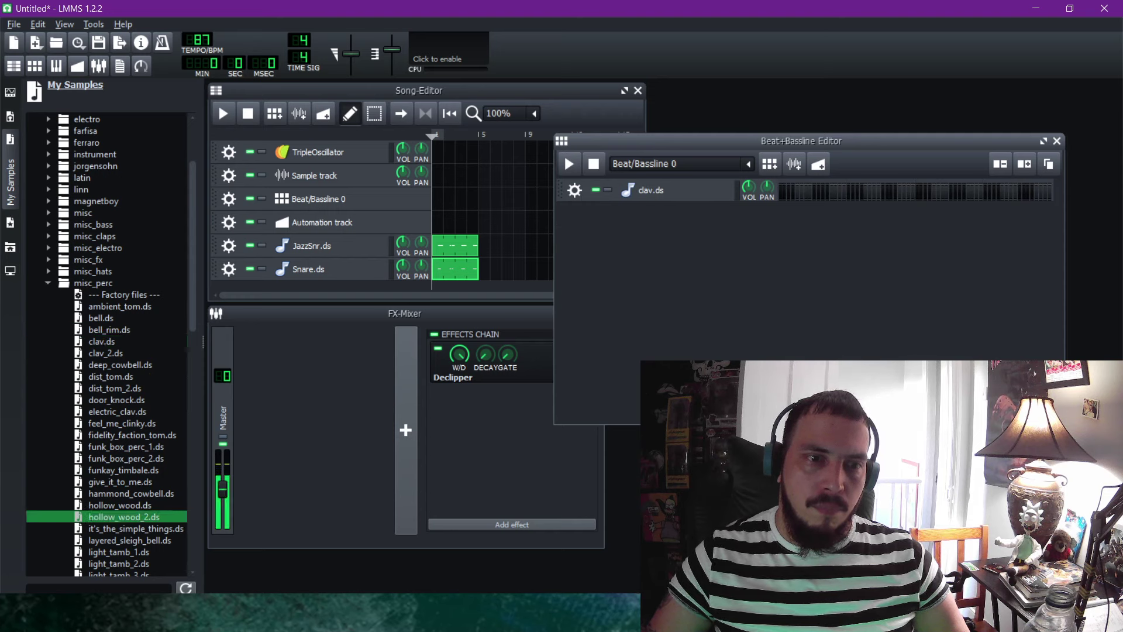
{"action": "left_click", "coordinate": [119, 551]}
{"action": "scroll", "coordinate": [119, 551], "scroll_direction": "down", "scroll_amount": 2}
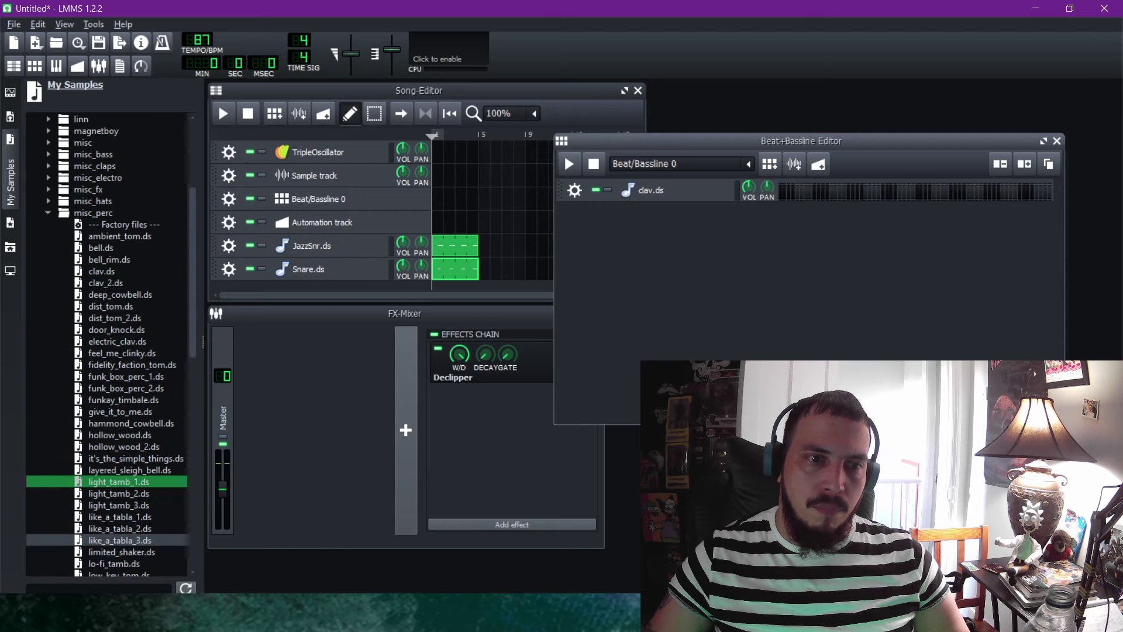
{"action": "left_click", "coordinate": [120, 540]}
{"action": "left_click", "coordinate": [124, 457]}
{"action": "left_click", "coordinate": [124, 446]}
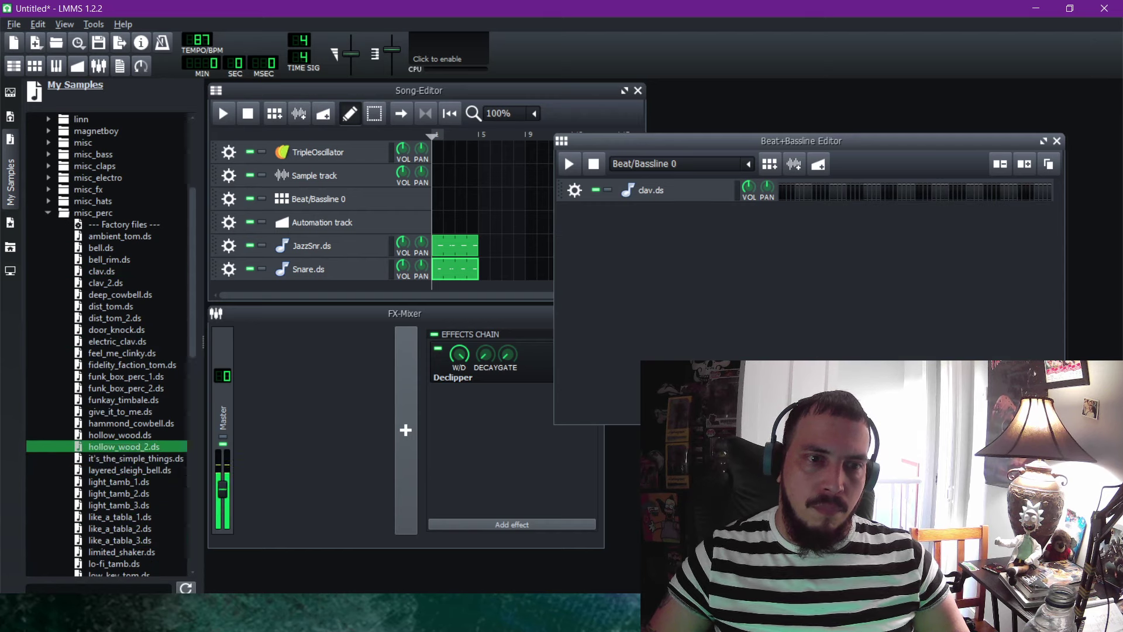
{"action": "left_click", "coordinate": [120, 435]}
{"action": "left_click", "coordinate": [124, 446]}
{"action": "left_click", "coordinate": [124, 446]}
{"action": "double_click", "coordinate": [124, 446]}
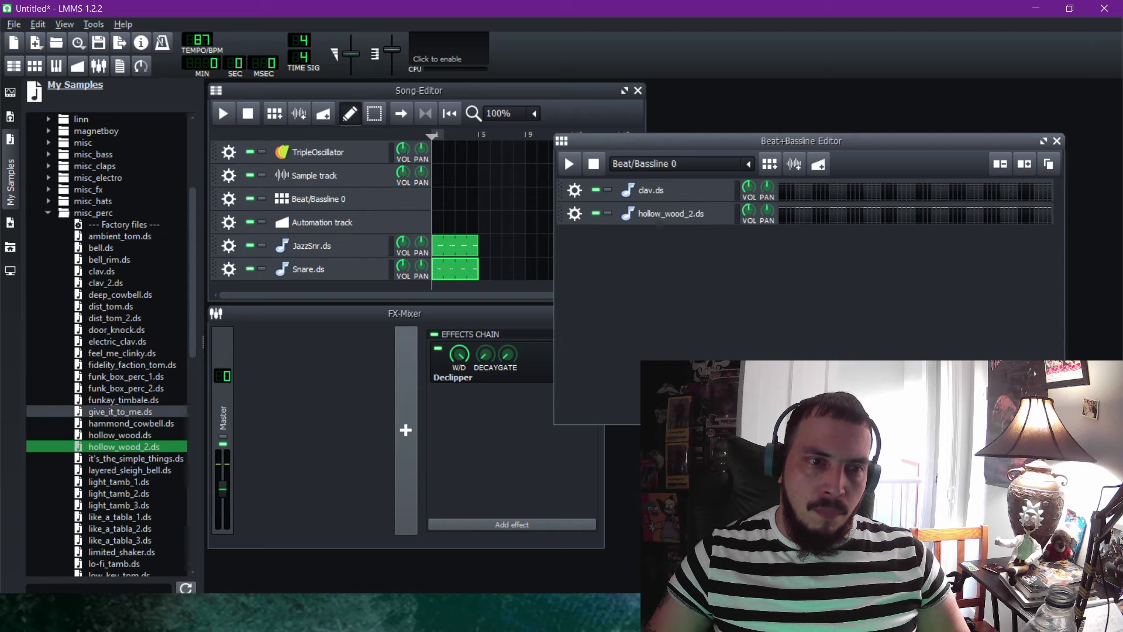
Preview give_it_to_me.ds, add low_ping.ds as a beat/bassline track and place it above clav.ds.
{"action": "left_click", "coordinate": [120, 412]}
{"action": "scroll", "coordinate": [111, 458], "scroll_direction": "down", "scroll_amount": 3}
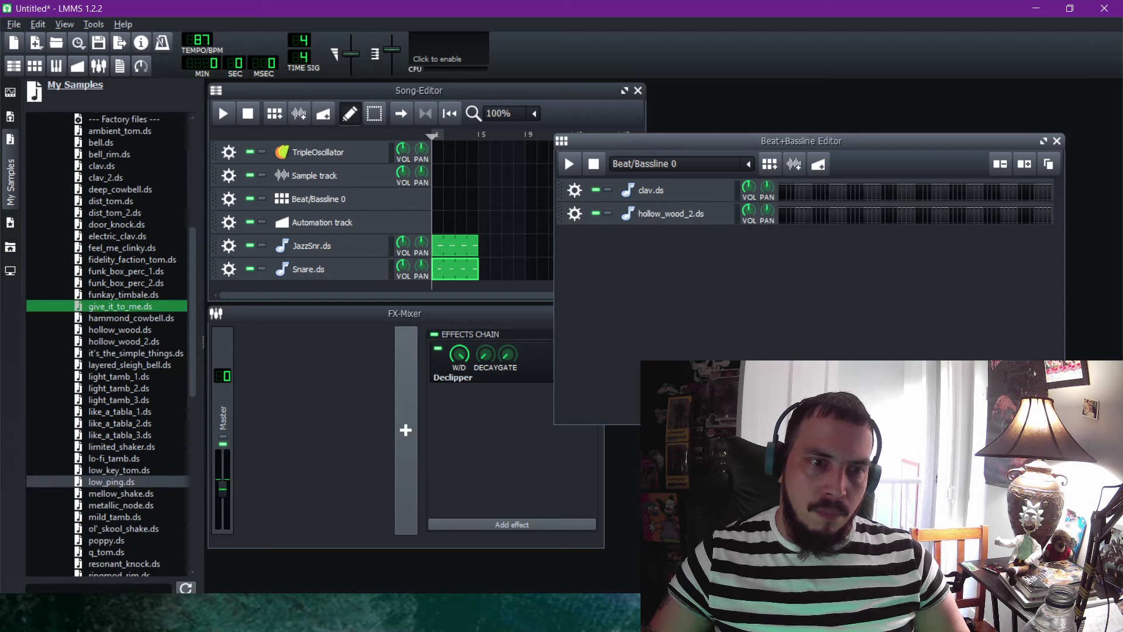
{"action": "left_click", "coordinate": [111, 481]}
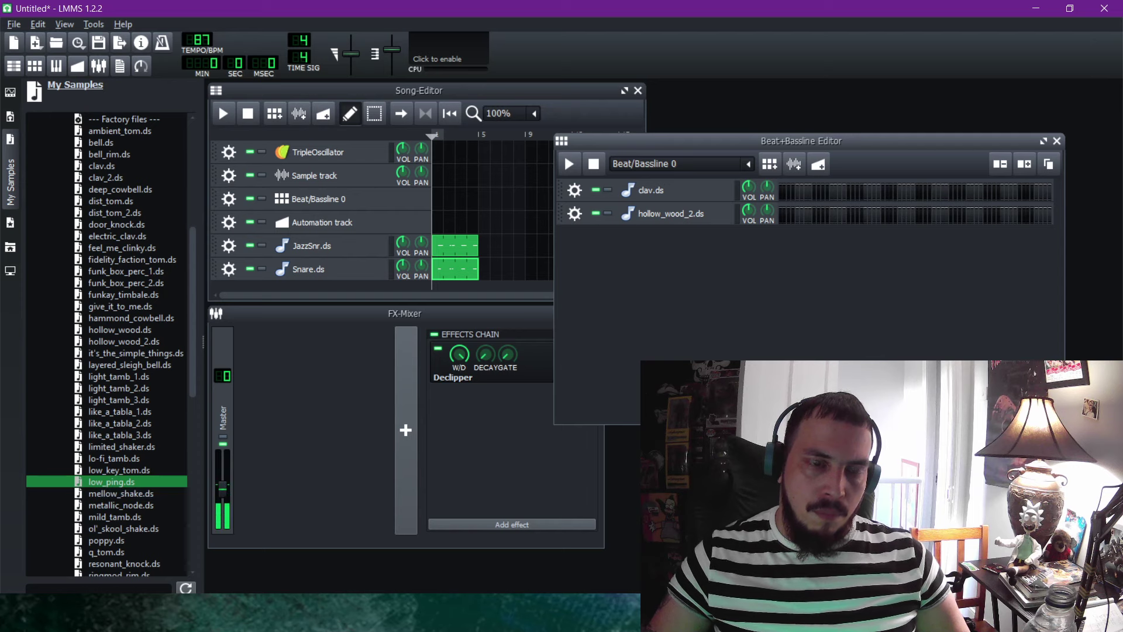
{"action": "double_click", "coordinate": [111, 482]}
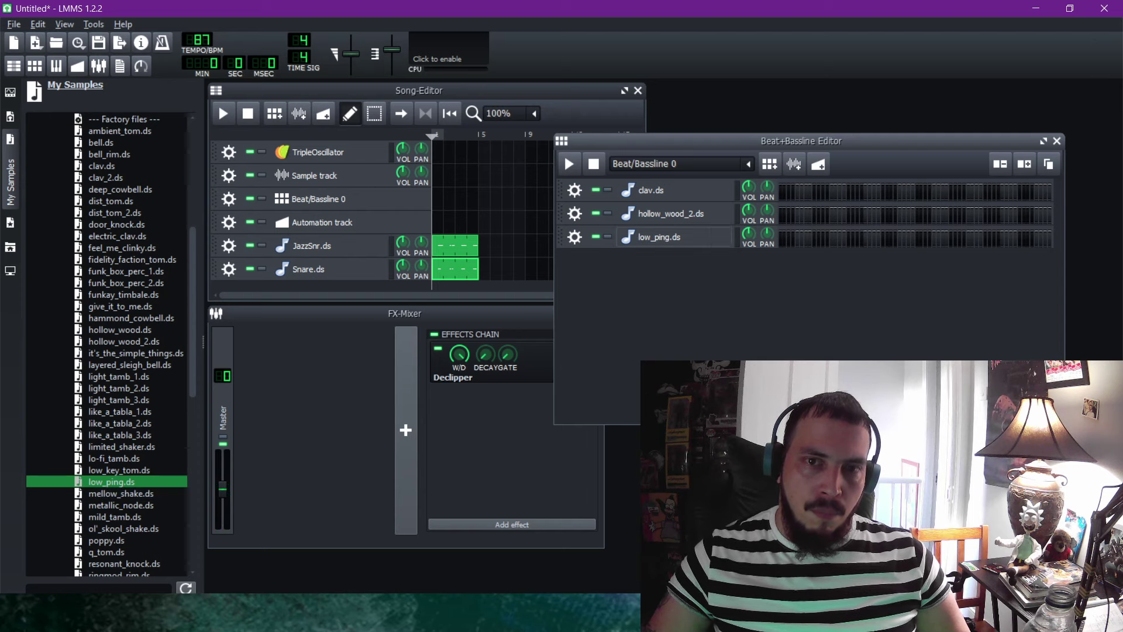
{"action": "left_click_drag", "start_coordinate": [560, 237], "coordinate": [560, 190]}
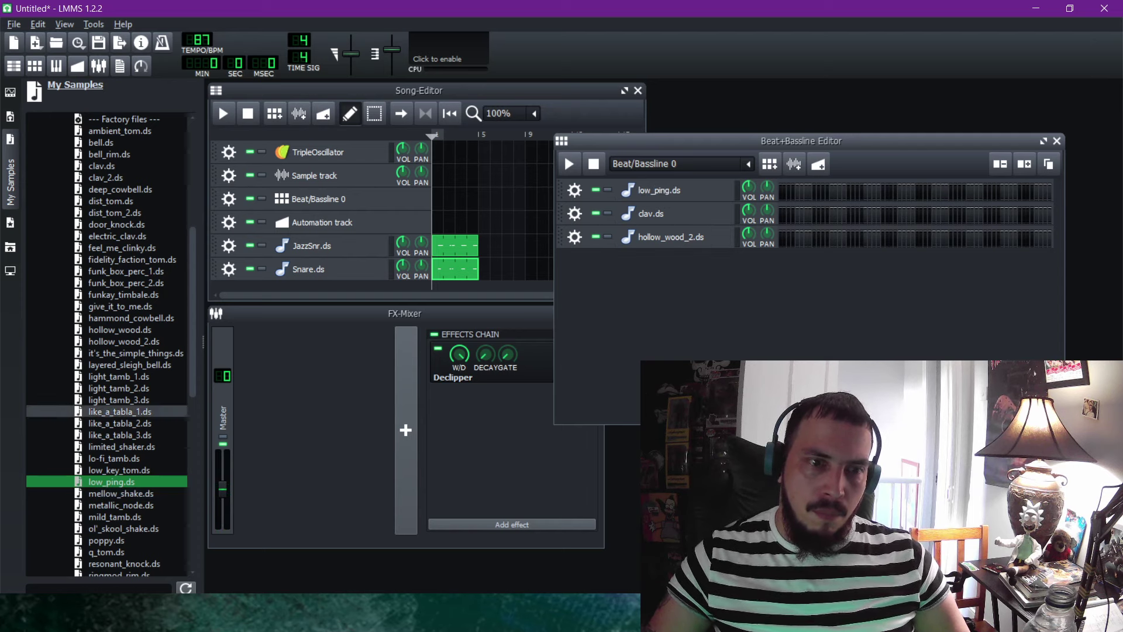
Audition further misc_perc samples, including timbale_sound.ds, weird_1.ds and fidelity_faction_tom.ds.
{"action": "scroll", "coordinate": [117, 493], "scroll_direction": "down", "scroll_amount": 6}
{"action": "left_click", "coordinate": [122, 493]}
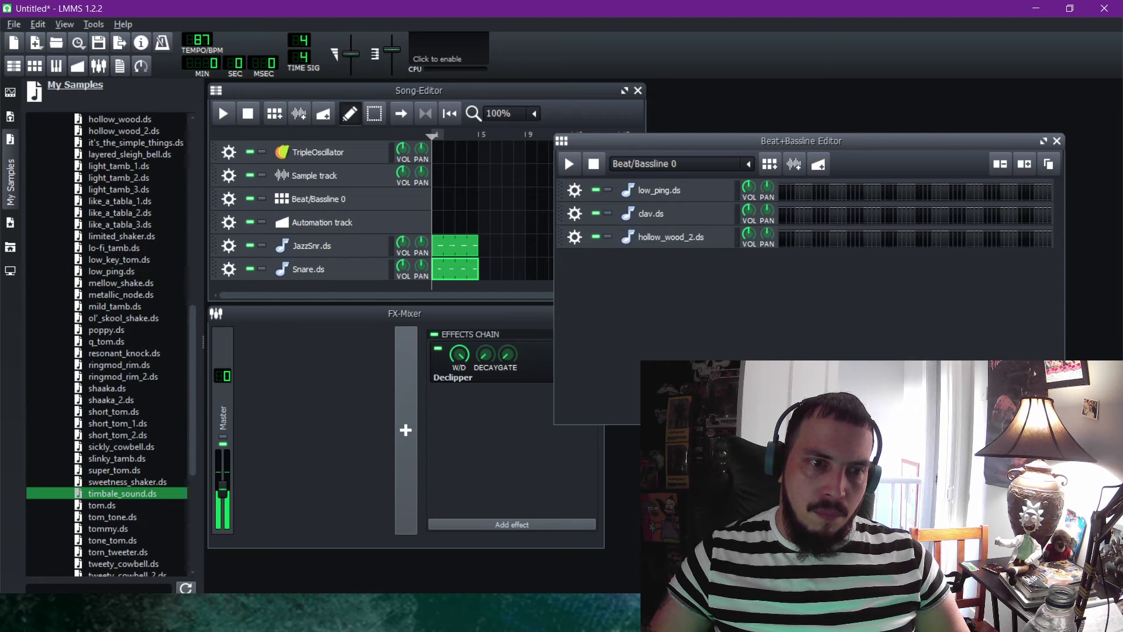
{"action": "scroll", "coordinate": [122, 497], "scroll_direction": "down", "scroll_amount": 3}
{"action": "left_click", "coordinate": [125, 505]}
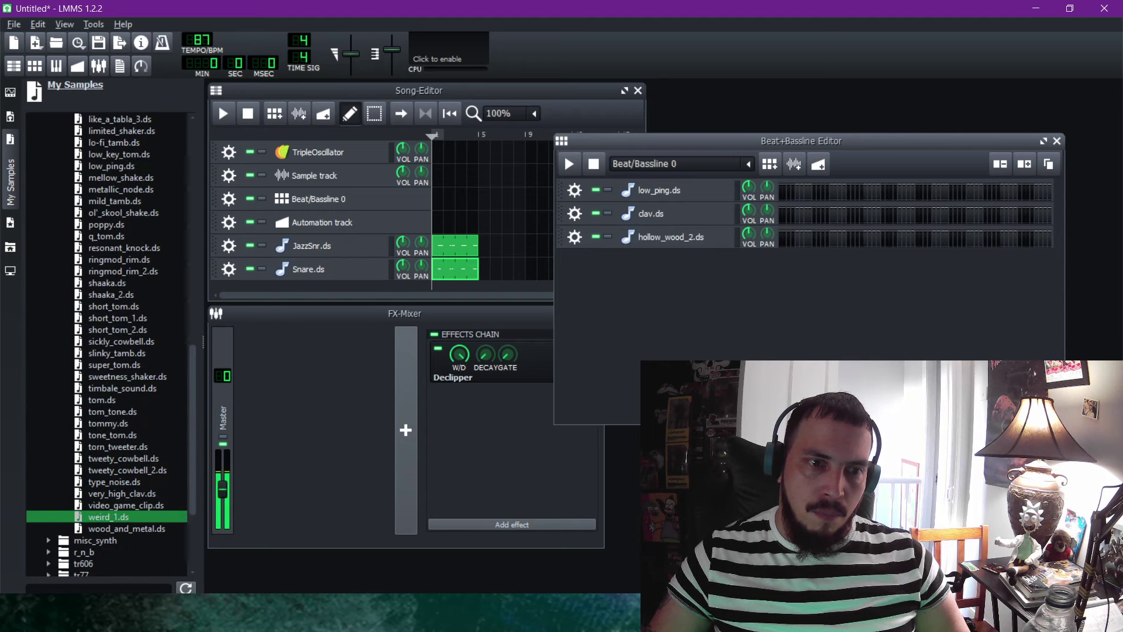
{"action": "scroll", "coordinate": [126, 446], "scroll_direction": "up", "scroll_amount": 2}
{"action": "scroll", "coordinate": [125, 446], "scroll_direction": "up", "scroll_amount": 10}
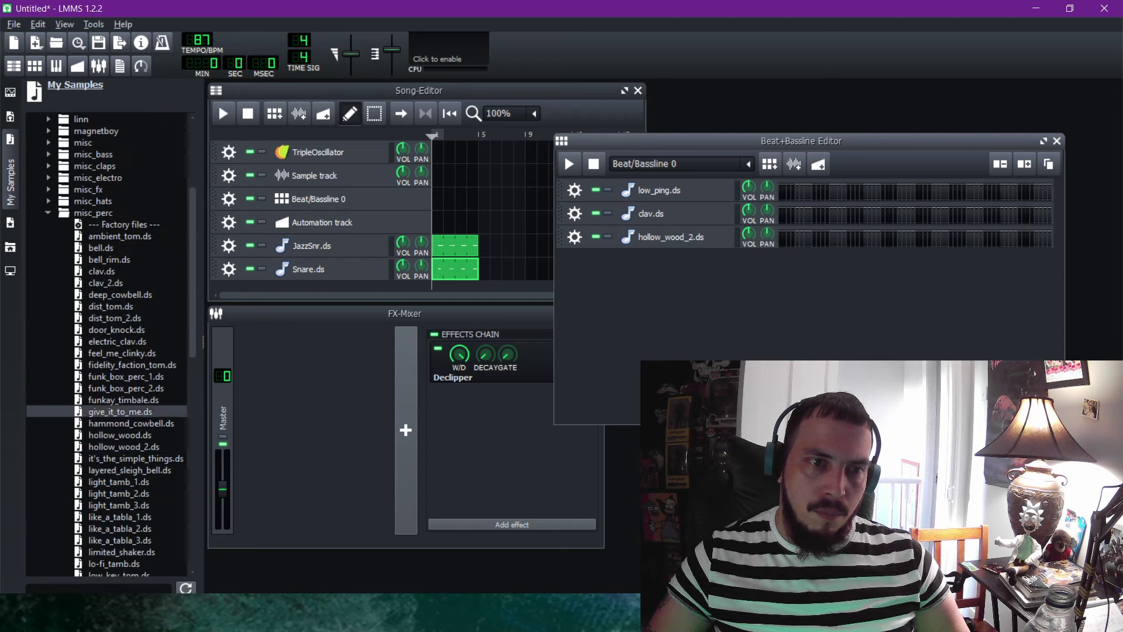
{"action": "left_click", "coordinate": [125, 365]}
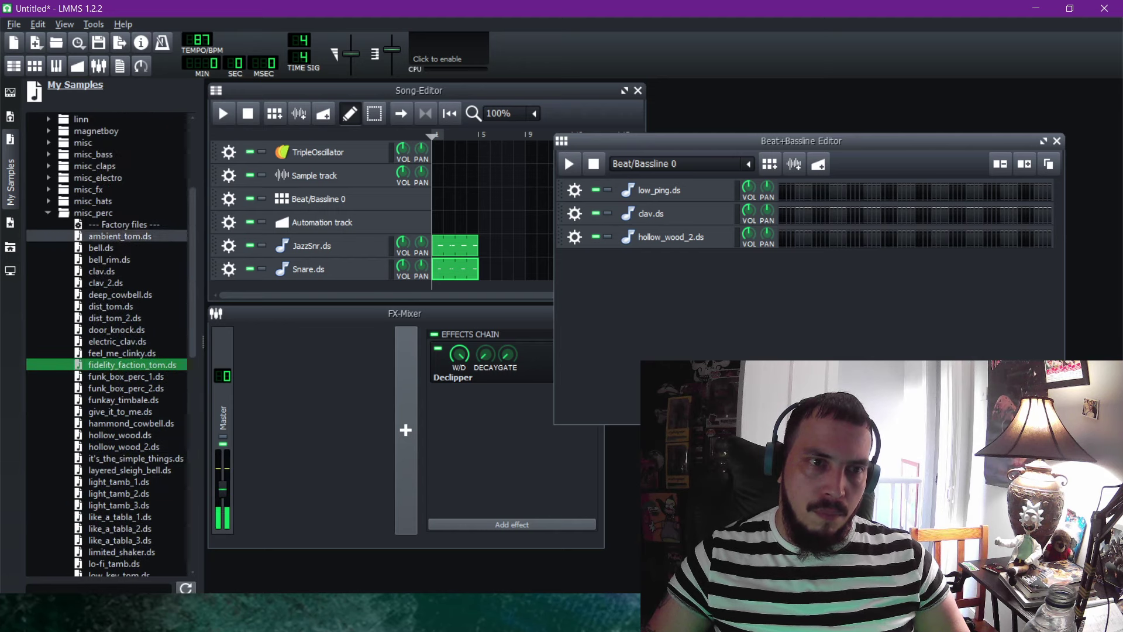
Switch from the misc_perc folder to electro, audition its kicks and add K_8bit.ds as a beat/bassline track.
{"action": "left_click", "coordinate": [48, 213]}
{"action": "left_click", "coordinate": [48, 225]}
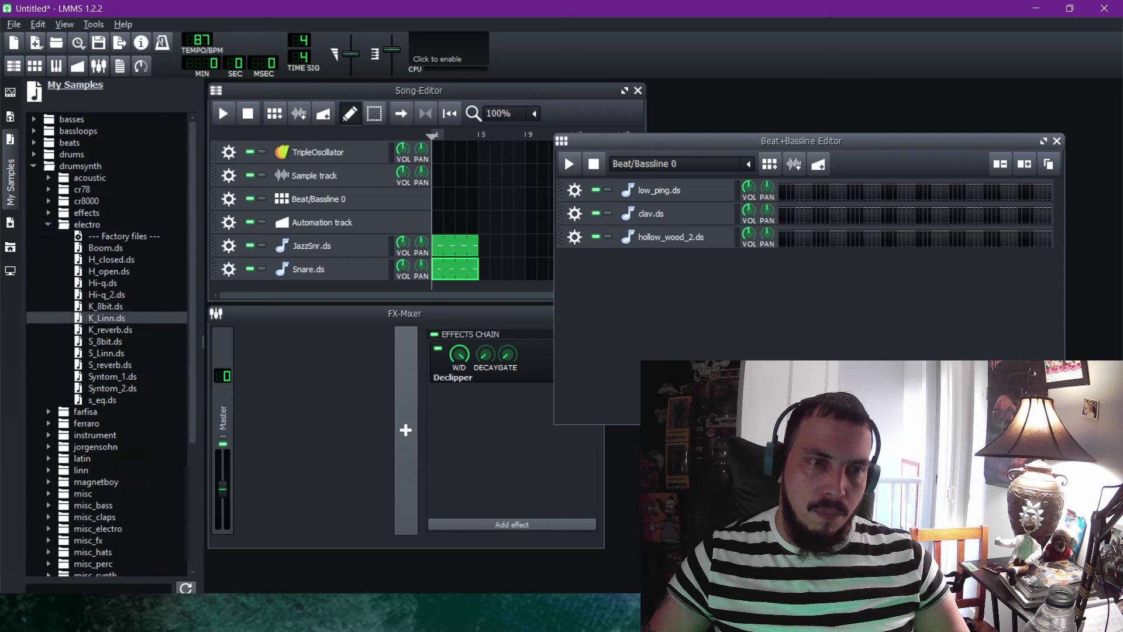
{"action": "left_click", "coordinate": [108, 318]}
{"action": "left_click", "coordinate": [106, 307]}
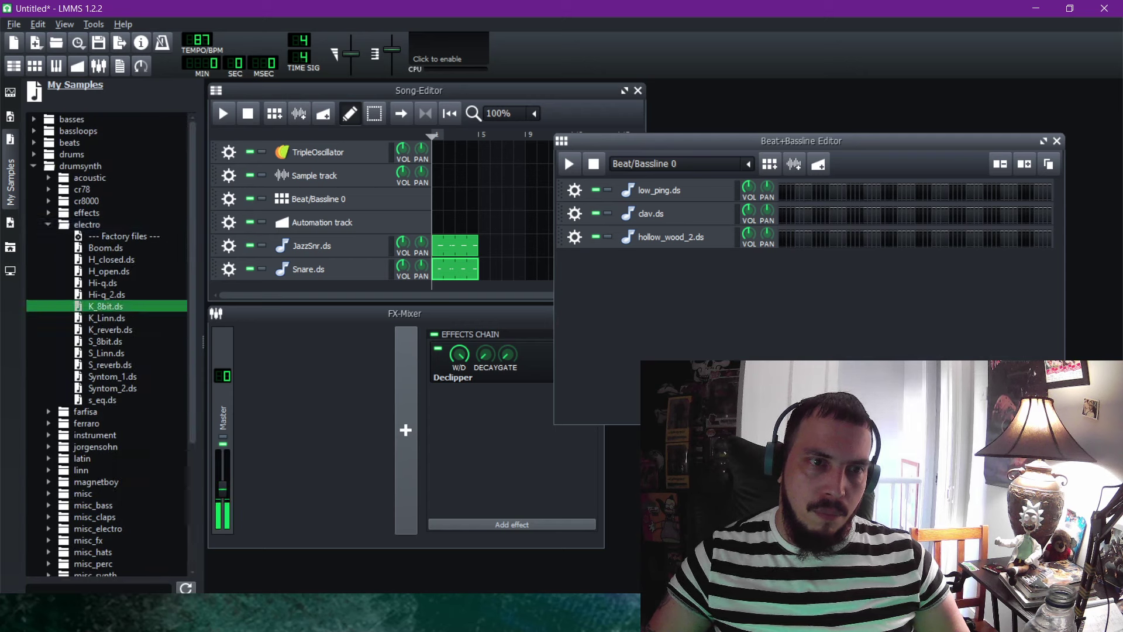
{"action": "left_click", "coordinate": [106, 306]}
{"action": "left_click_drag", "start_coordinate": [106, 307], "coordinate": [650, 297]}
Collapse the electro folder, look through the remaining drumsynth folders and expand r_n_b.
{"action": "key", "text": "Left"}
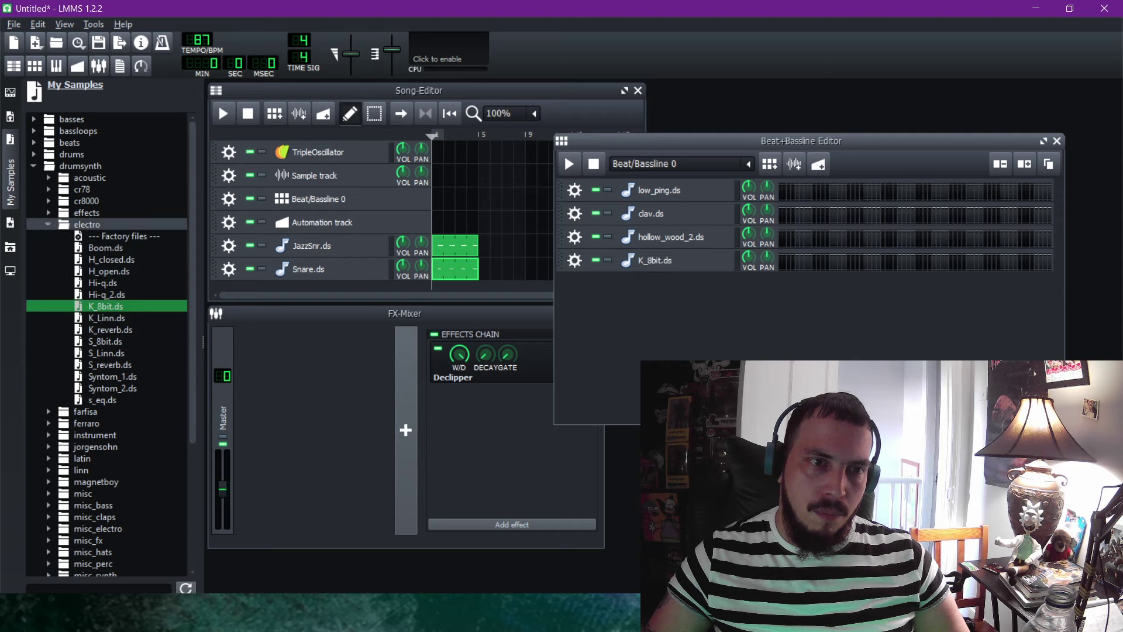
{"action": "key", "text": "Left"}
{"action": "key", "text": "Down"}
{"action": "key", "text": "Down"}
{"action": "key", "text": "Down"}
{"action": "key", "text": "Down"}
{"action": "key", "text": "Down"}
{"action": "key", "text": "Down"}
{"action": "key", "text": "Down"}
{"action": "key", "text": "Down"}
{"action": "key", "text": "Down"}
{"action": "key", "text": "Down"}
{"action": "key", "text": "Down"}
{"action": "key", "text": "Down"}
{"action": "key", "text": "Down"}
{"action": "key", "text": "Down"}
{"action": "key", "text": "Down"}
{"action": "key", "text": "Up"}
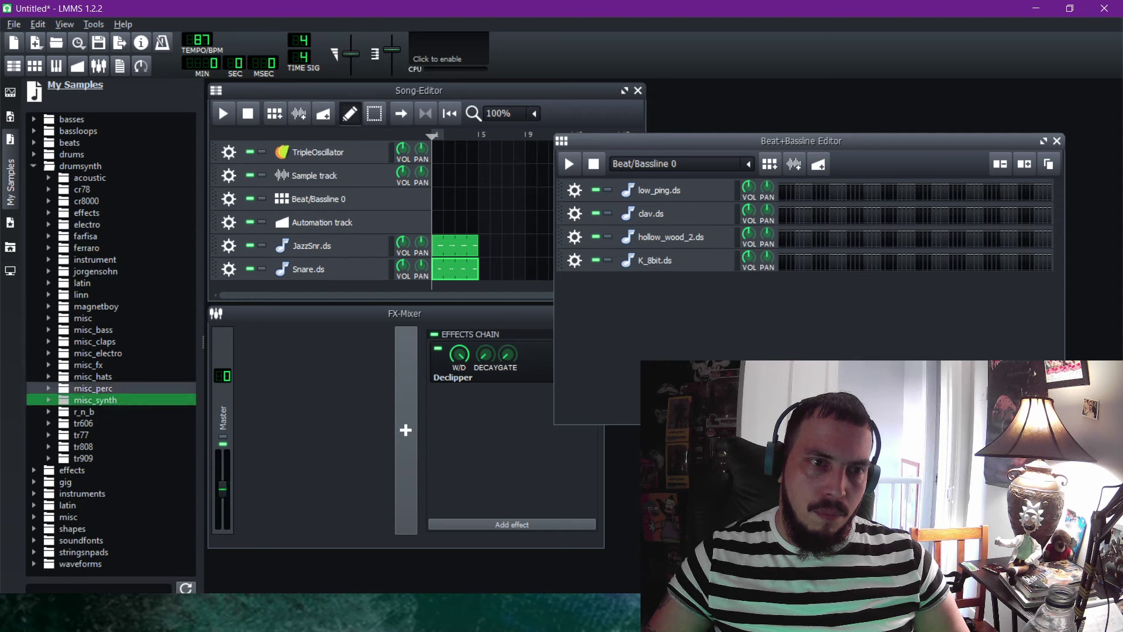
{"action": "key", "text": "Up"}
{"action": "key", "text": "Up"}
{"action": "key", "text": "Up"}
{"action": "key", "text": "Up"}
{"action": "key", "text": "Up"}
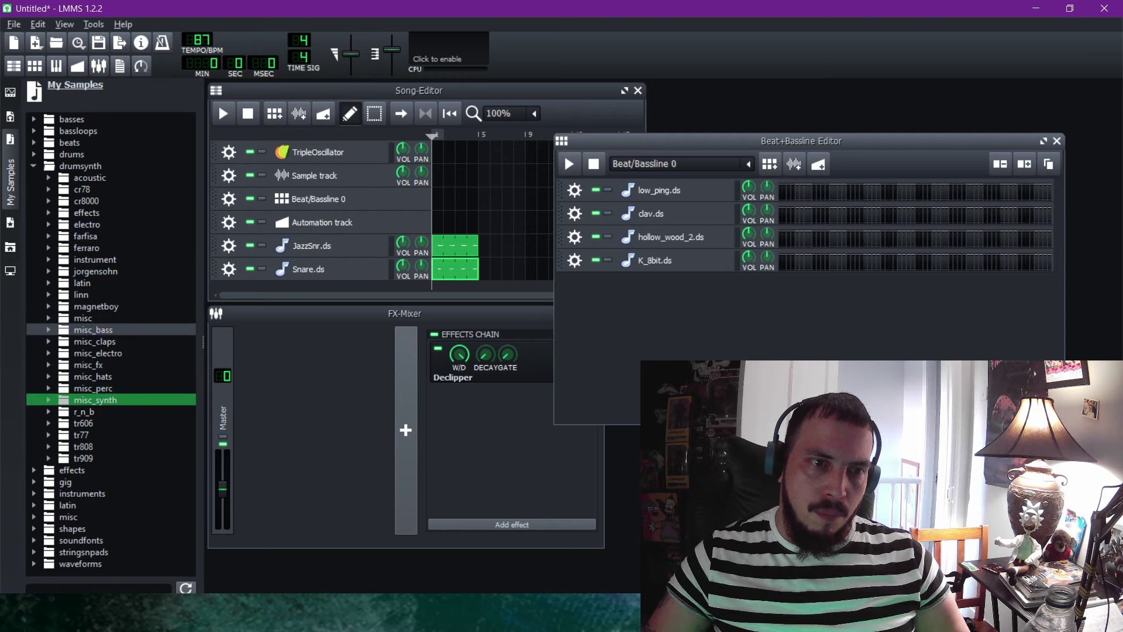
{"action": "key", "text": "Up"}
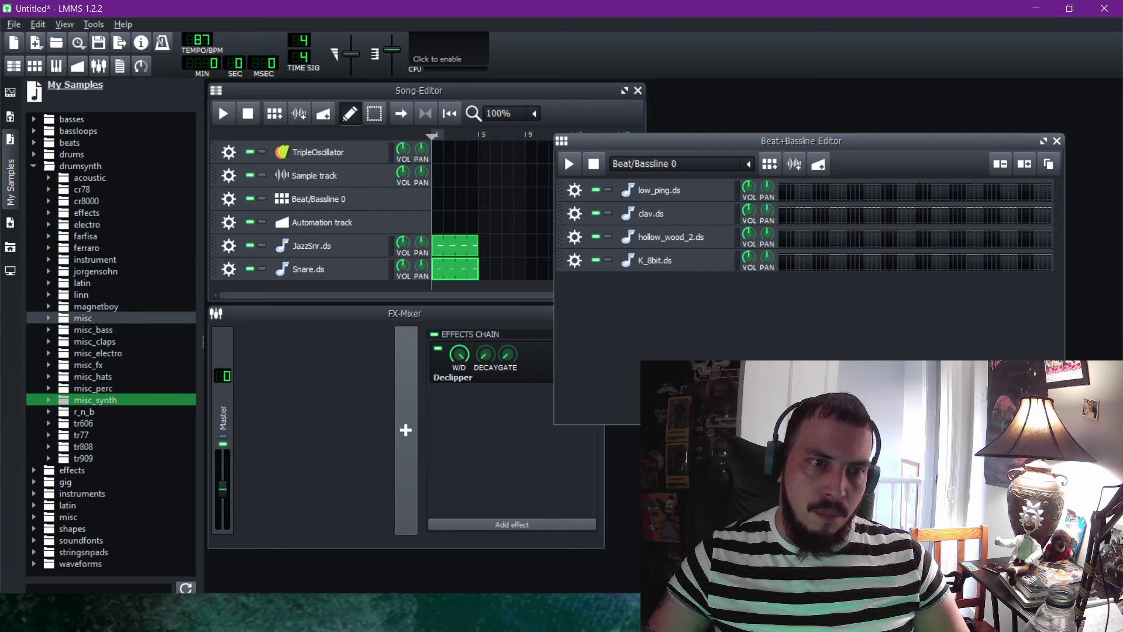
{"action": "key", "text": "Down"}
{"action": "key", "text": "Down"}
{"action": "key", "text": "Down"}
{"action": "key", "text": "Down"}
{"action": "key", "text": "Down"}
{"action": "key", "text": "Down"}
{"action": "key", "text": "Down"}
{"action": "key", "text": "Down"}
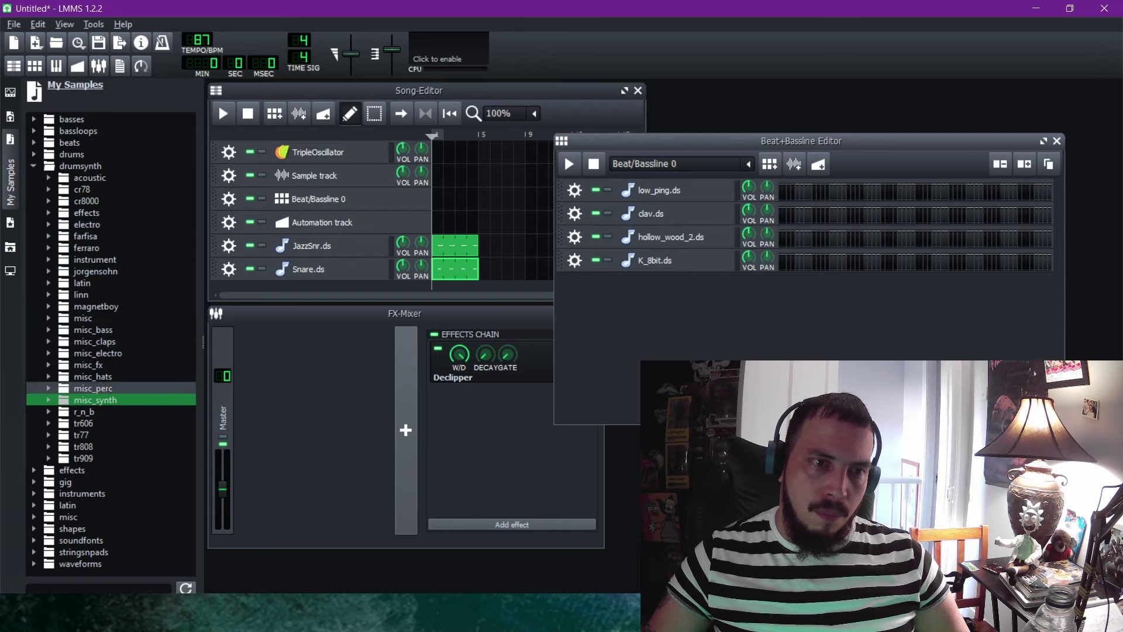
{"action": "key", "text": "Right"}
{"action": "key", "text": "Down"}
{"action": "key", "text": "Down"}
{"action": "key", "text": "Down"}
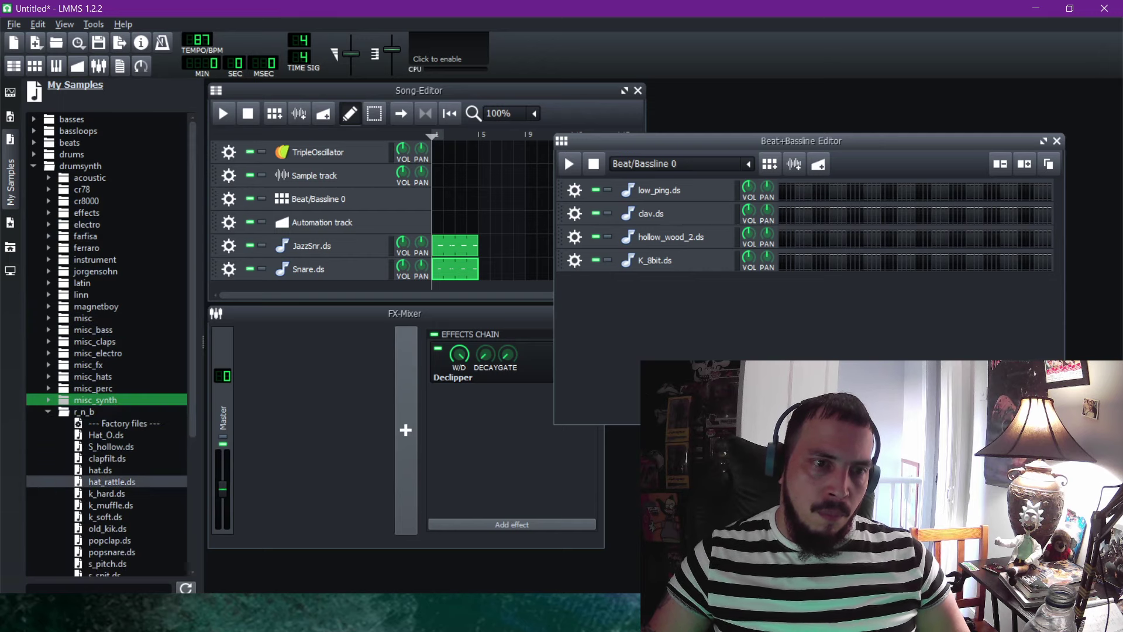
Compare k_hard.ds, k_muffle.ds and k_soft.ds in r_n_b and add k_muffle.ds as a beat/bassline track.
{"action": "left_click", "coordinate": [107, 493]}
{"action": "left_click", "coordinate": [111, 505]}
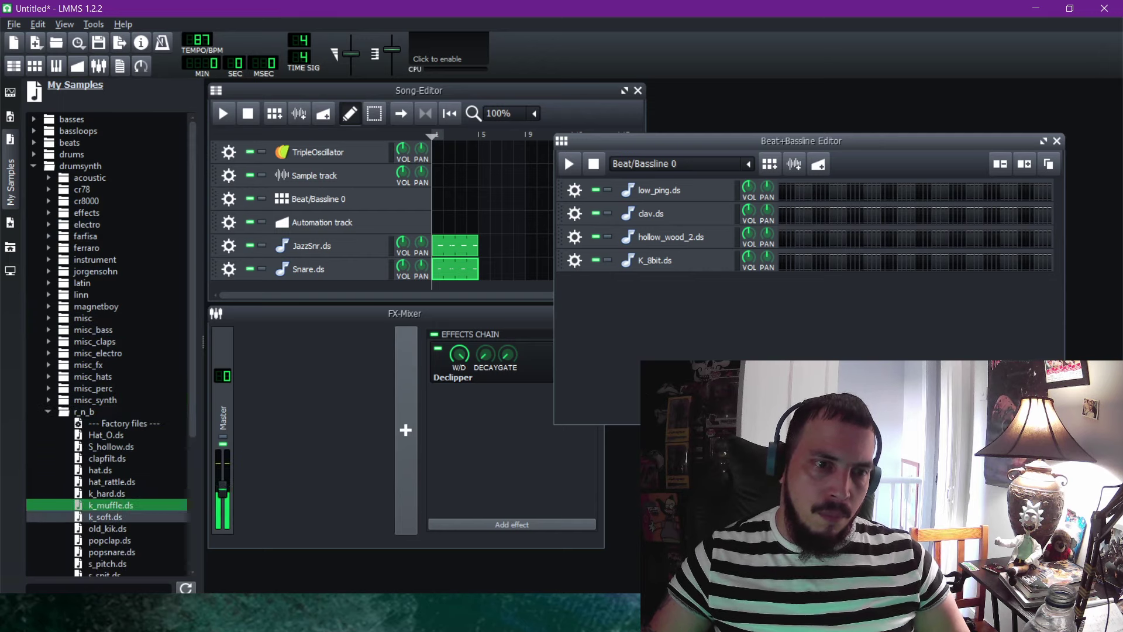
{"action": "left_click", "coordinate": [105, 517]}
{"action": "left_click", "coordinate": [110, 506]}
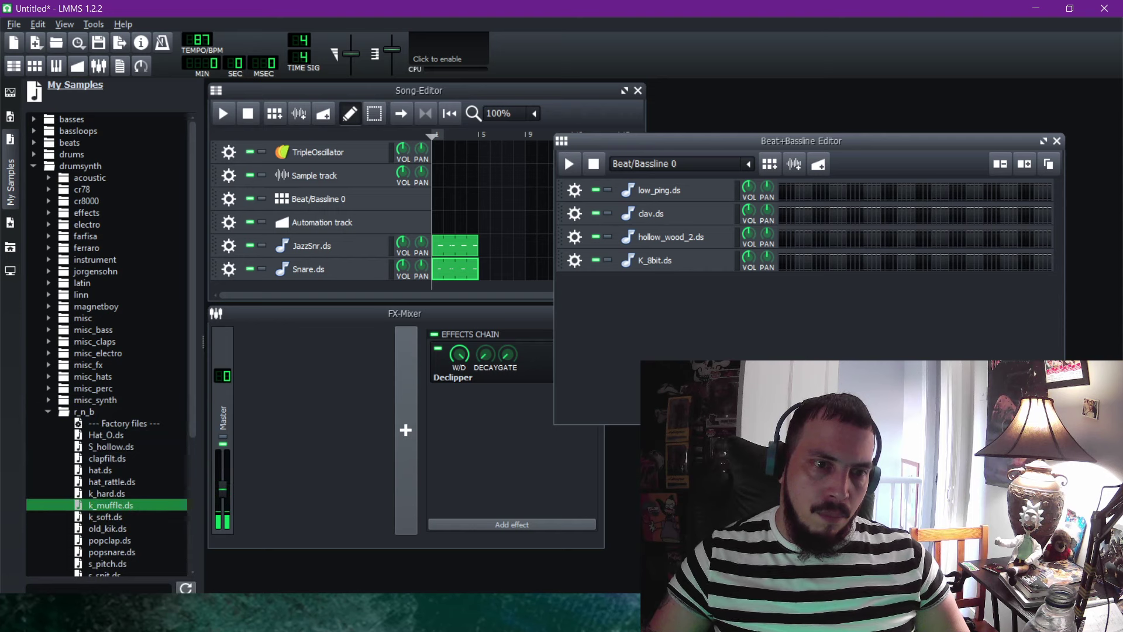
{"action": "left_click", "coordinate": [110, 506]}
{"action": "left_click", "coordinate": [111, 506]}
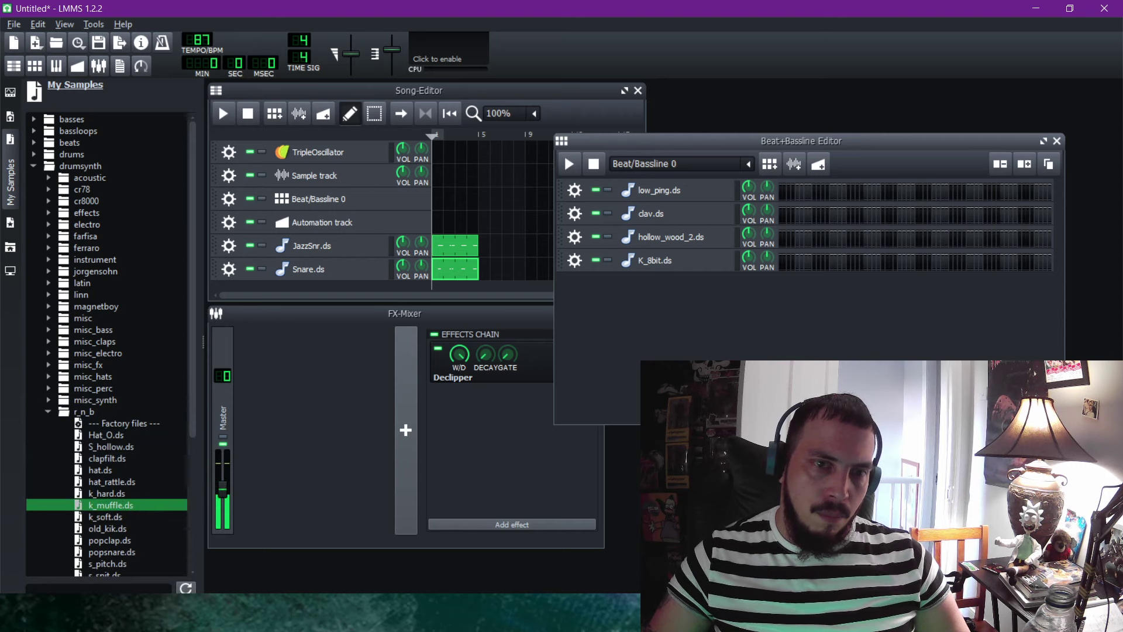
{"action": "double_click", "coordinate": [111, 505]}
Leave the r_n_b folder and audition TR606_Kick.ds and TR606_Snare.ds in the tr606 folder, closing it again.
{"action": "scroll", "coordinate": [112, 445], "scroll_direction": "down", "scroll_amount": 1}
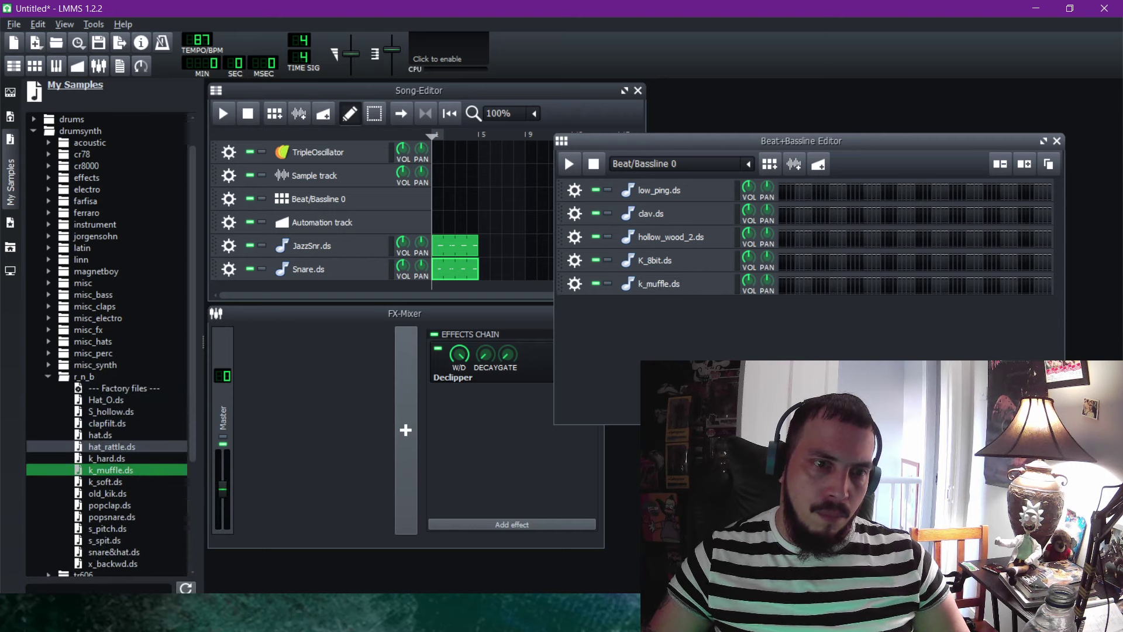
{"action": "left_click", "coordinate": [48, 377]}
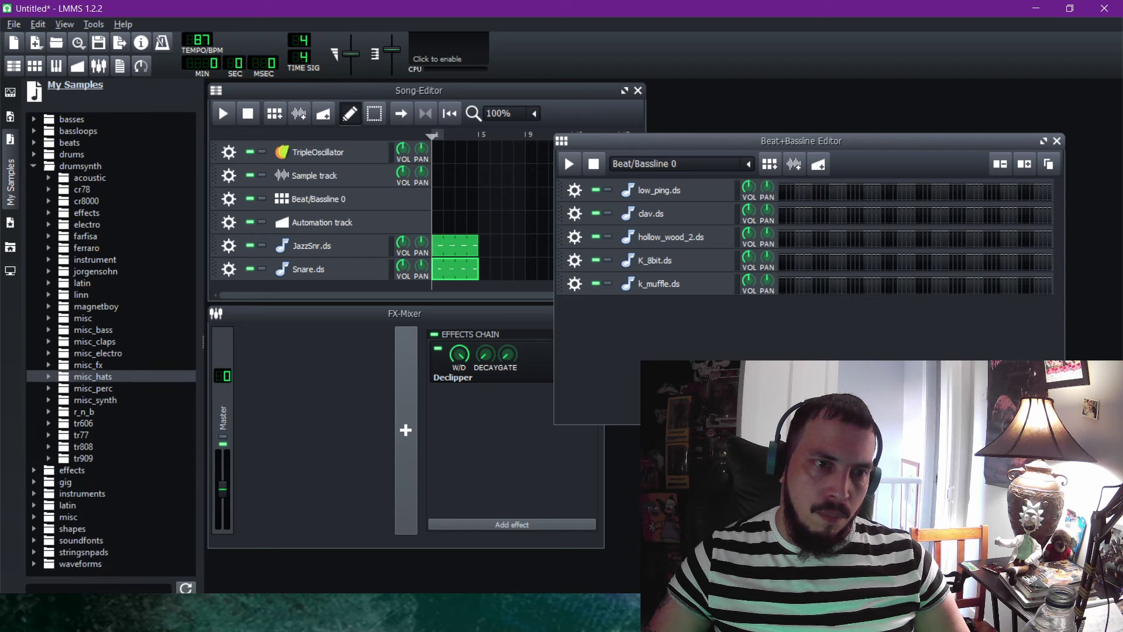
{"action": "left_click", "coordinate": [48, 411]}
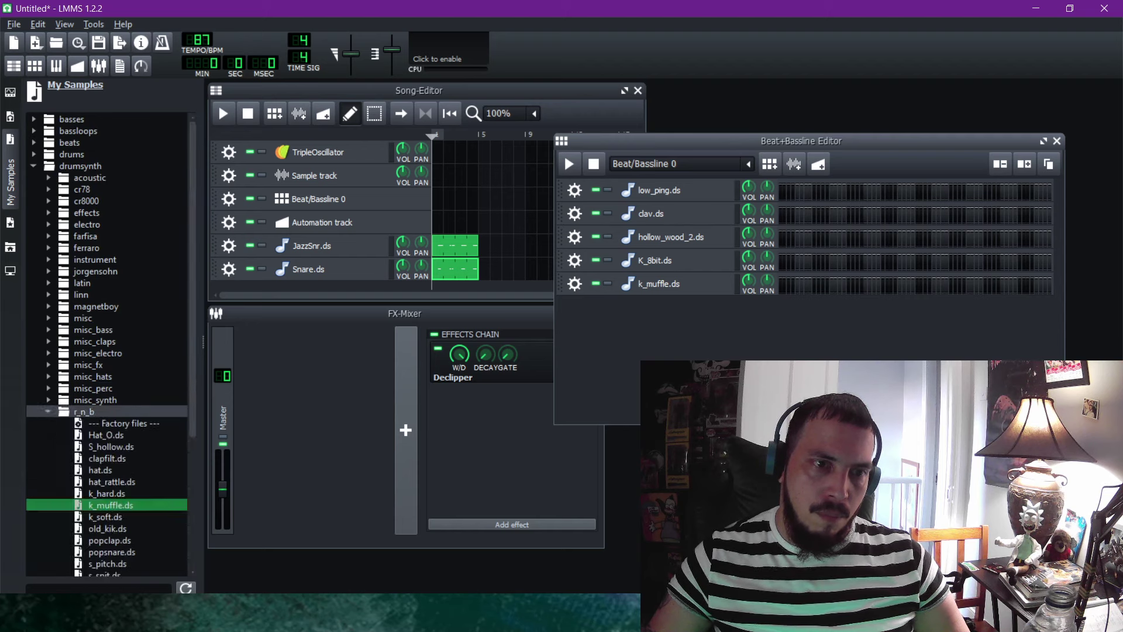
{"action": "left_click", "coordinate": [48, 411]}
{"action": "left_click", "coordinate": [49, 423]}
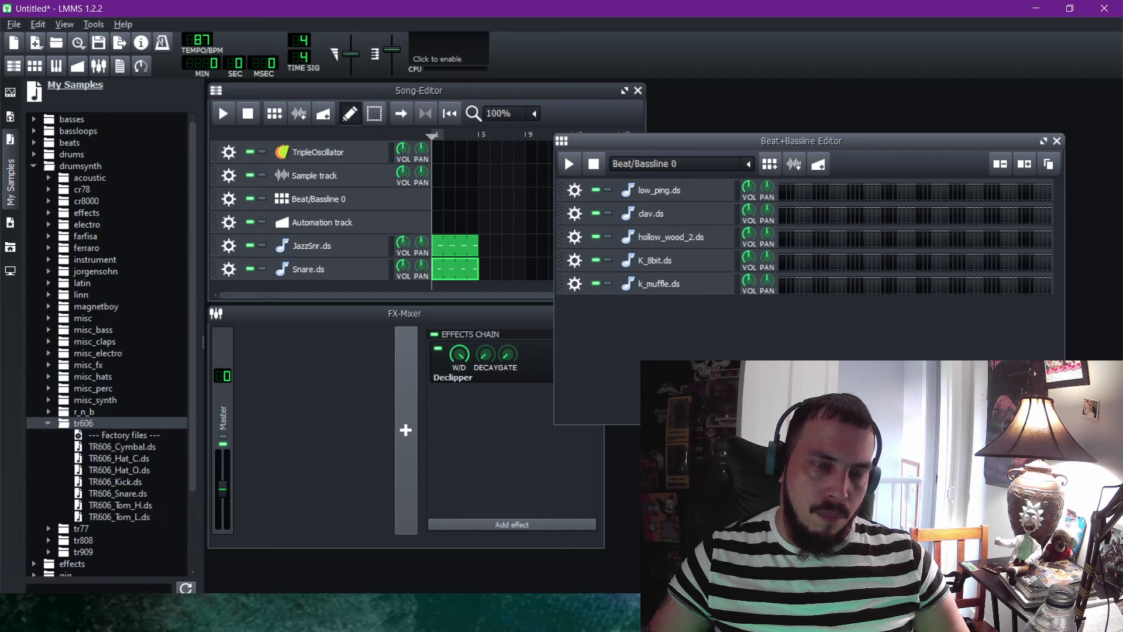
{"action": "left_click", "coordinate": [115, 481]}
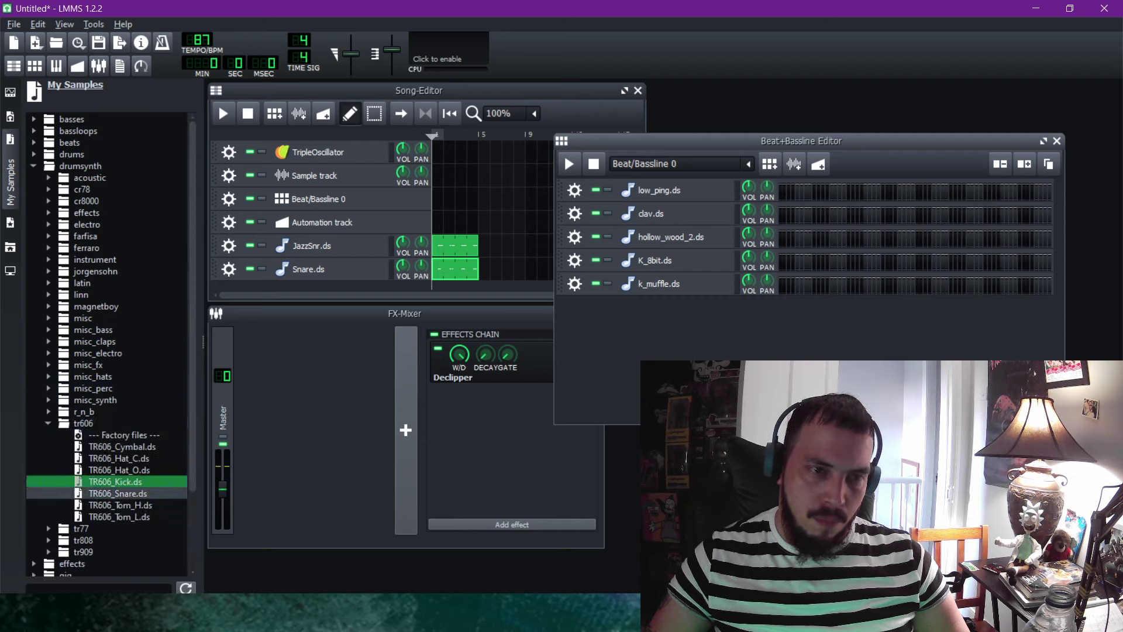
{"action": "left_click", "coordinate": [118, 493]}
{"action": "left_click", "coordinate": [83, 422]}
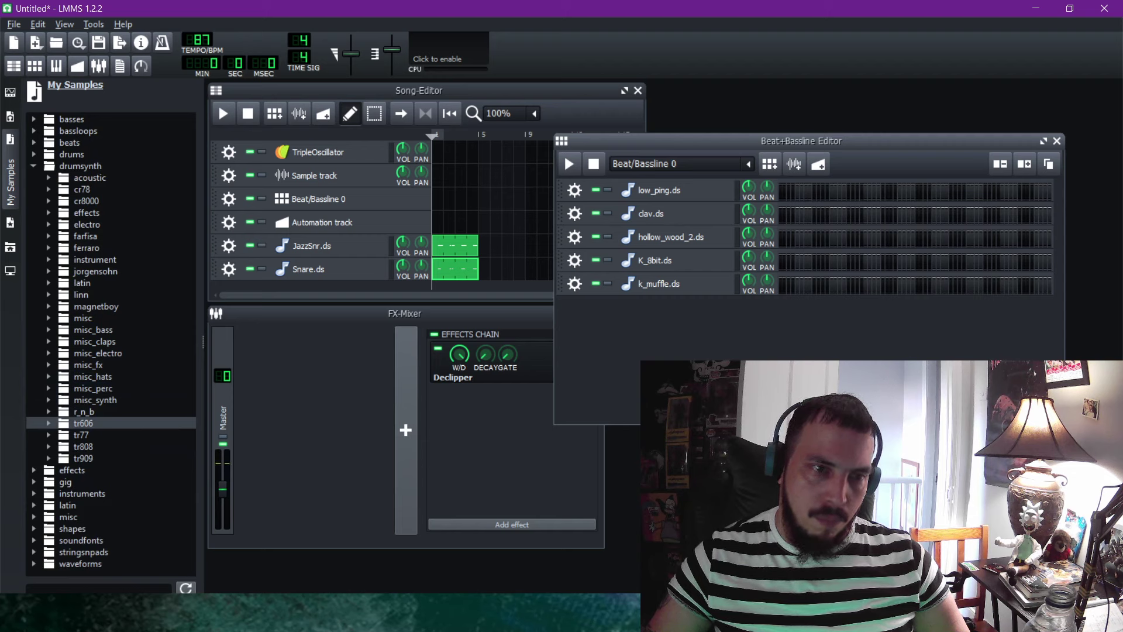
Audition Tr77_kick.ds in the tr77 folder and Kick.ds in the tr808 folder, collapsing each folder after listening.
{"action": "left_click", "coordinate": [82, 435]}
{"action": "left_click", "coordinate": [111, 504]}
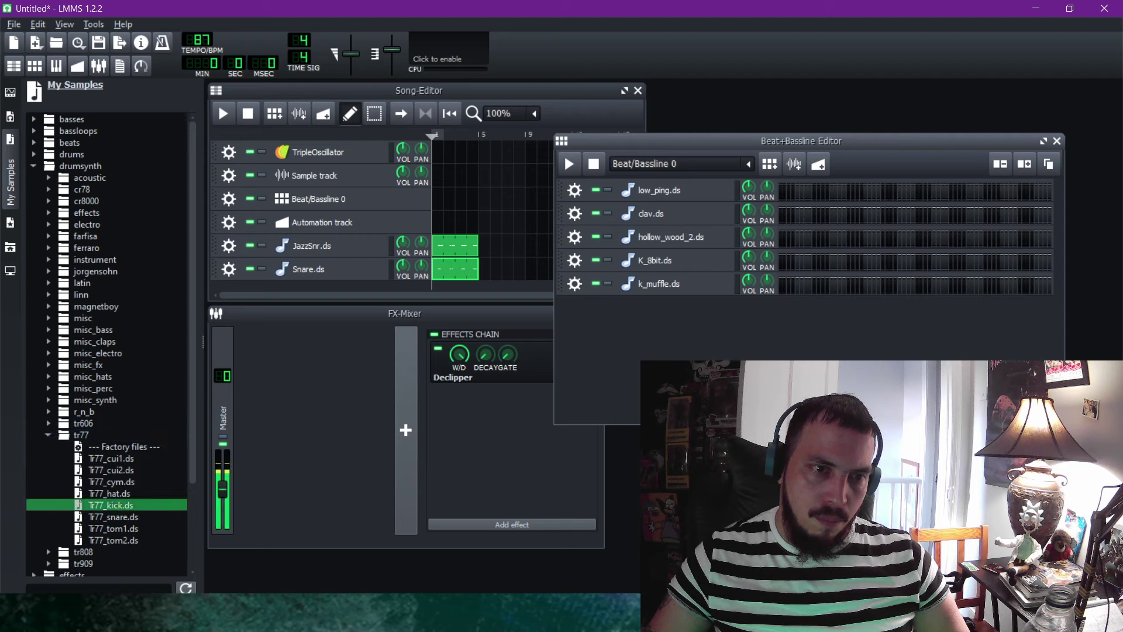
{"action": "left_click", "coordinate": [81, 435]}
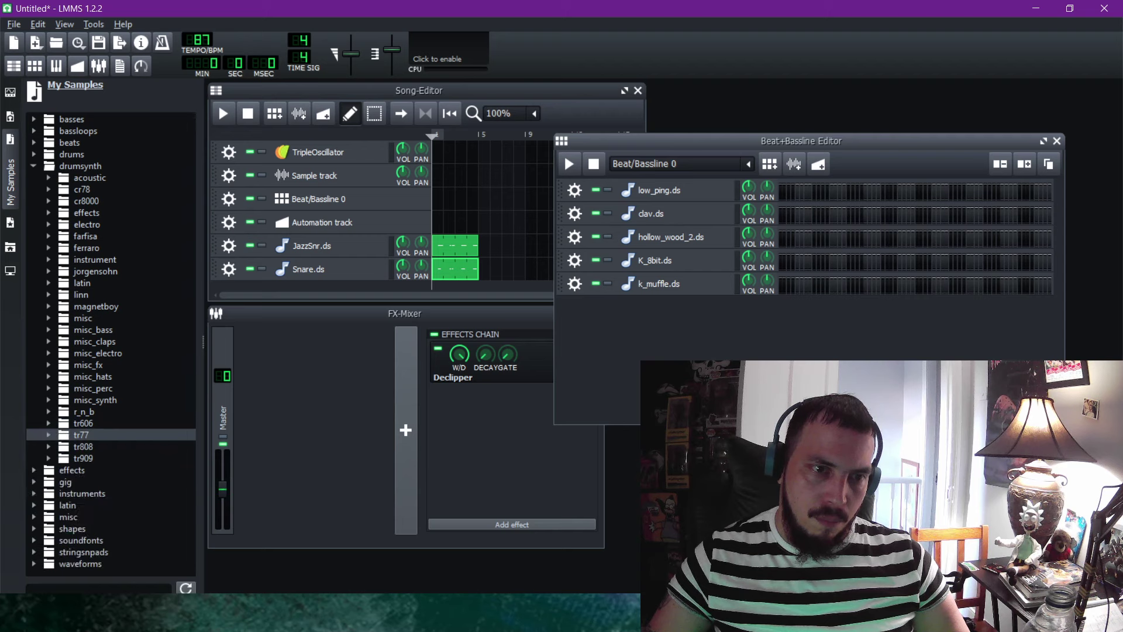
{"action": "left_click", "coordinate": [83, 447]}
{"action": "left_click", "coordinate": [102, 528]}
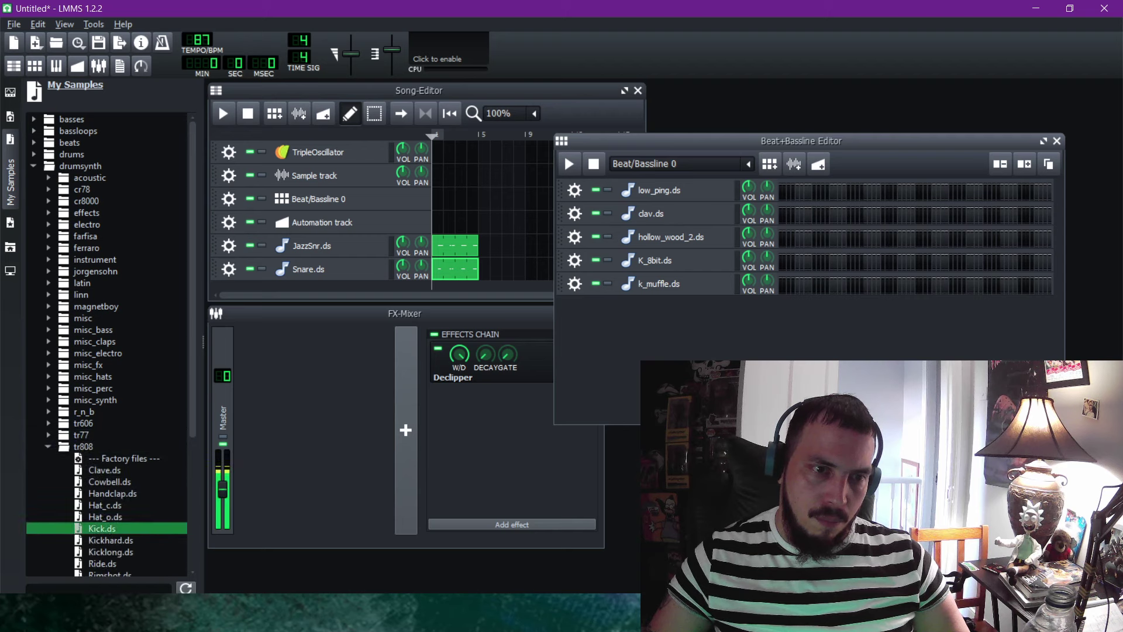
{"action": "left_click", "coordinate": [83, 446]}
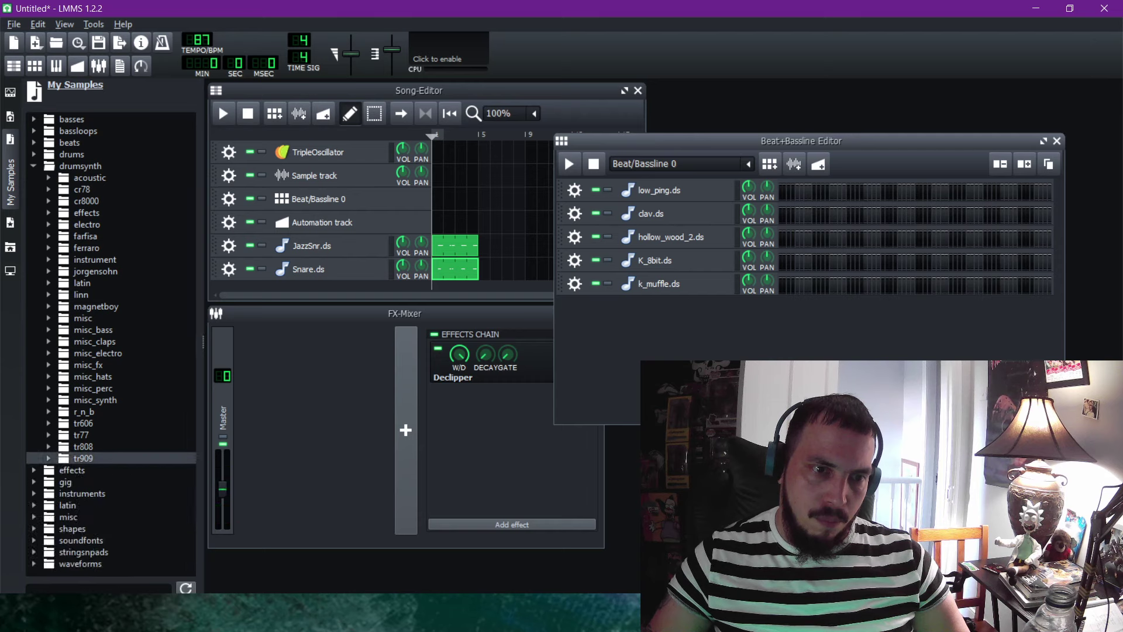
Compare the Kick samples in the tr909 folder and add Kick_1.ds as a beat/bassline track.
{"action": "left_click", "coordinate": [83, 458]}
{"action": "scroll", "coordinate": [88, 458], "scroll_direction": "down", "scroll_amount": 3}
{"action": "left_click", "coordinate": [103, 458]}
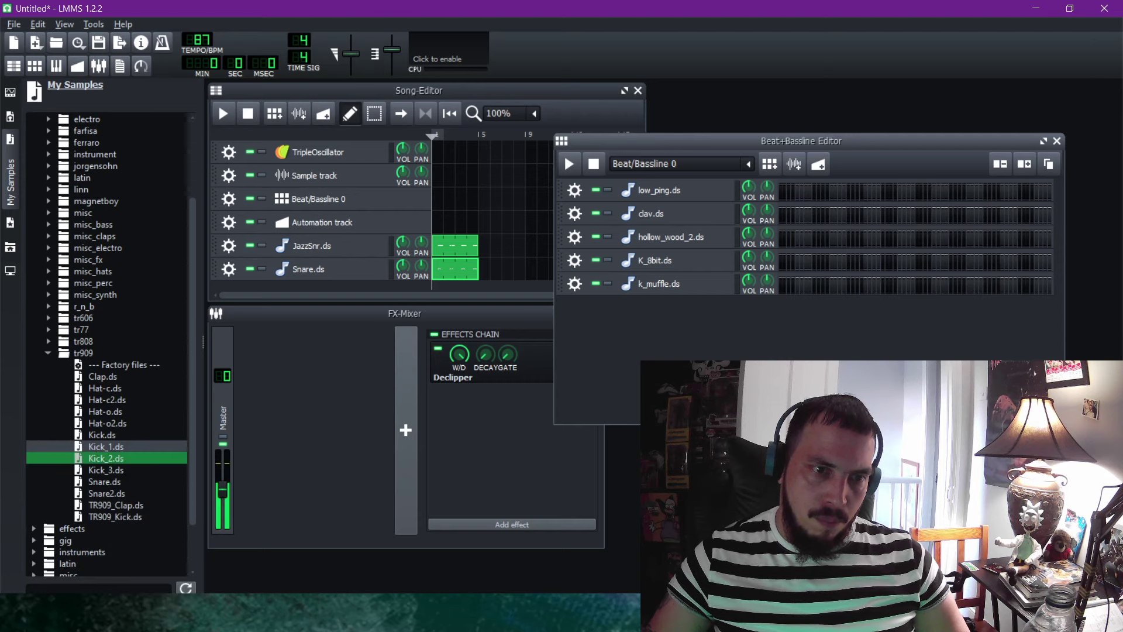
{"action": "left_click", "coordinate": [102, 447]}
{"action": "left_click", "coordinate": [102, 434]}
{"action": "left_click", "coordinate": [102, 446]}
{"action": "left_click", "coordinate": [102, 458]}
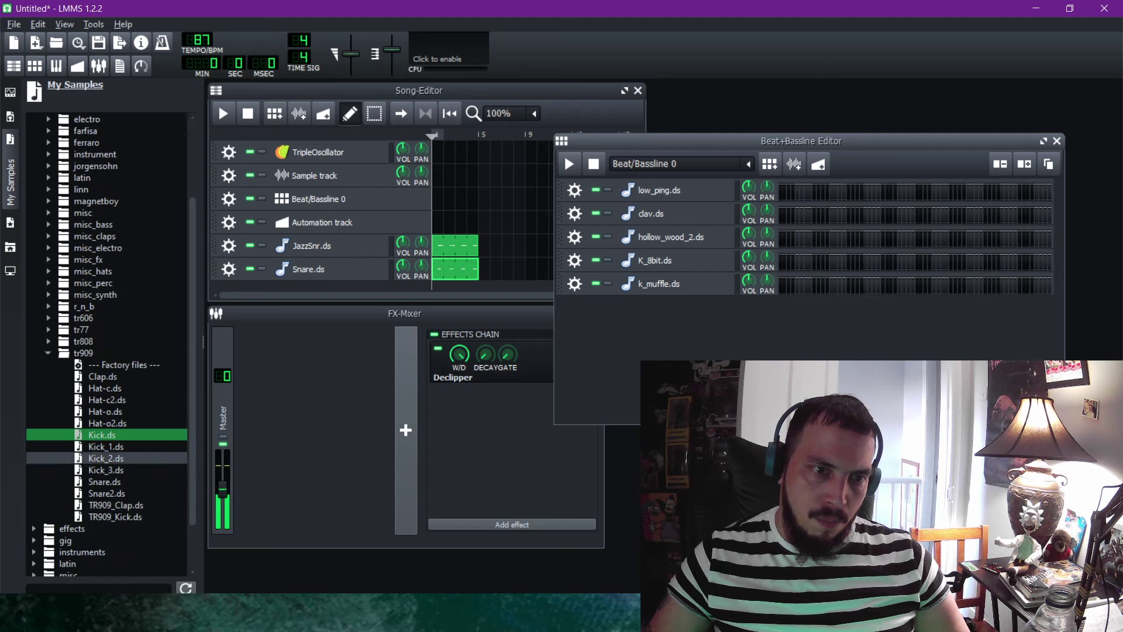
{"action": "left_click", "coordinate": [103, 469]}
{"action": "left_click", "coordinate": [102, 446]}
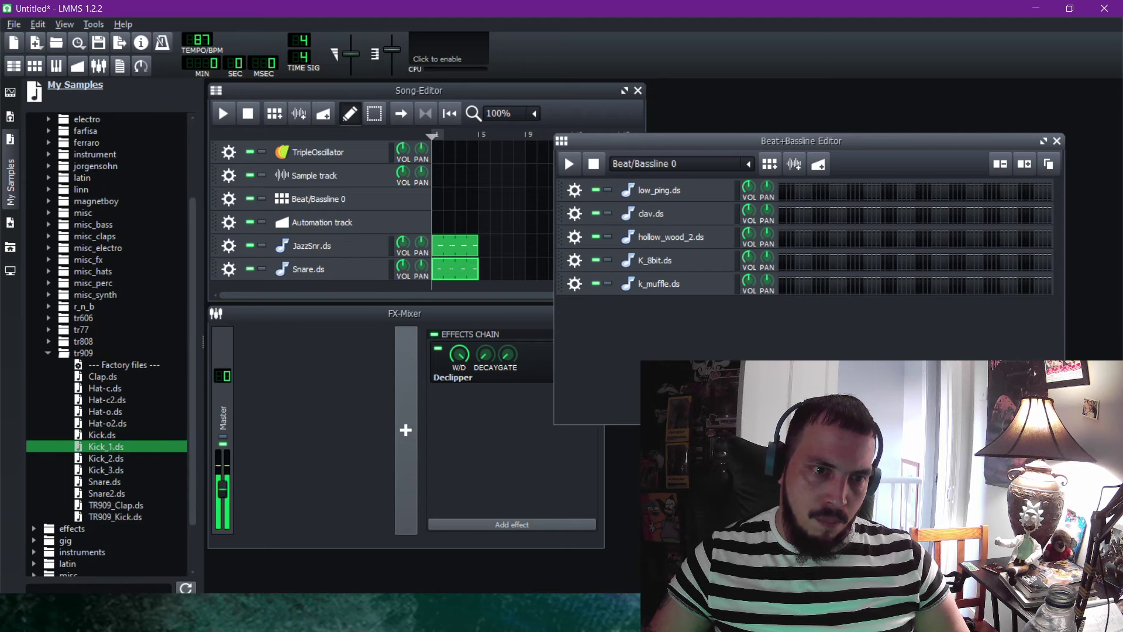
{"action": "left_click", "coordinate": [102, 446]}
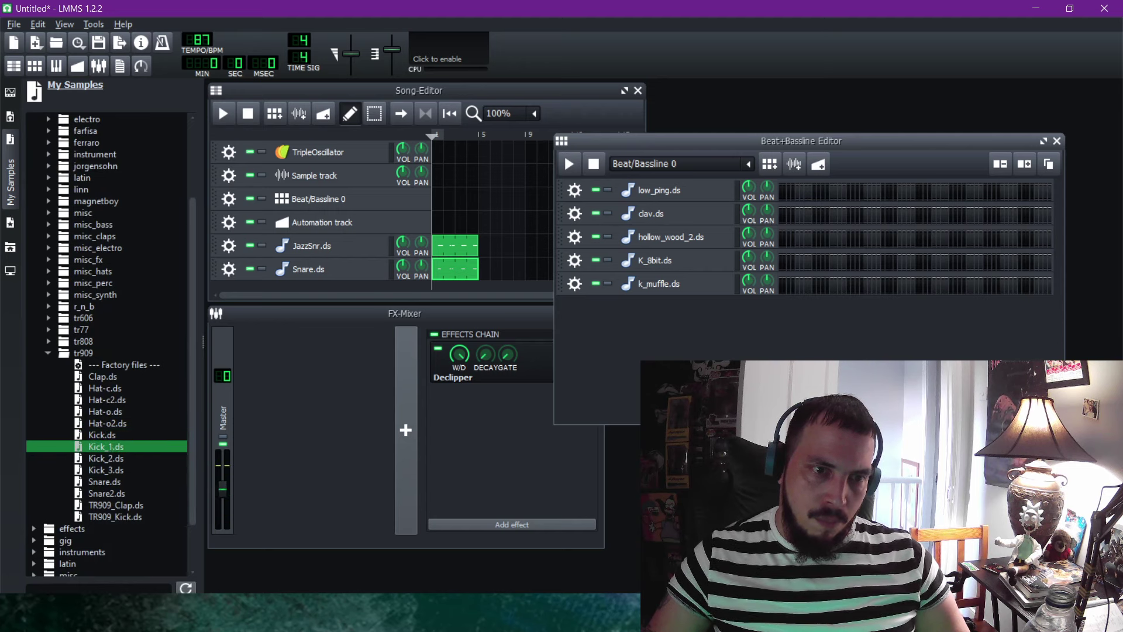
{"action": "double_click", "coordinate": [103, 446]}
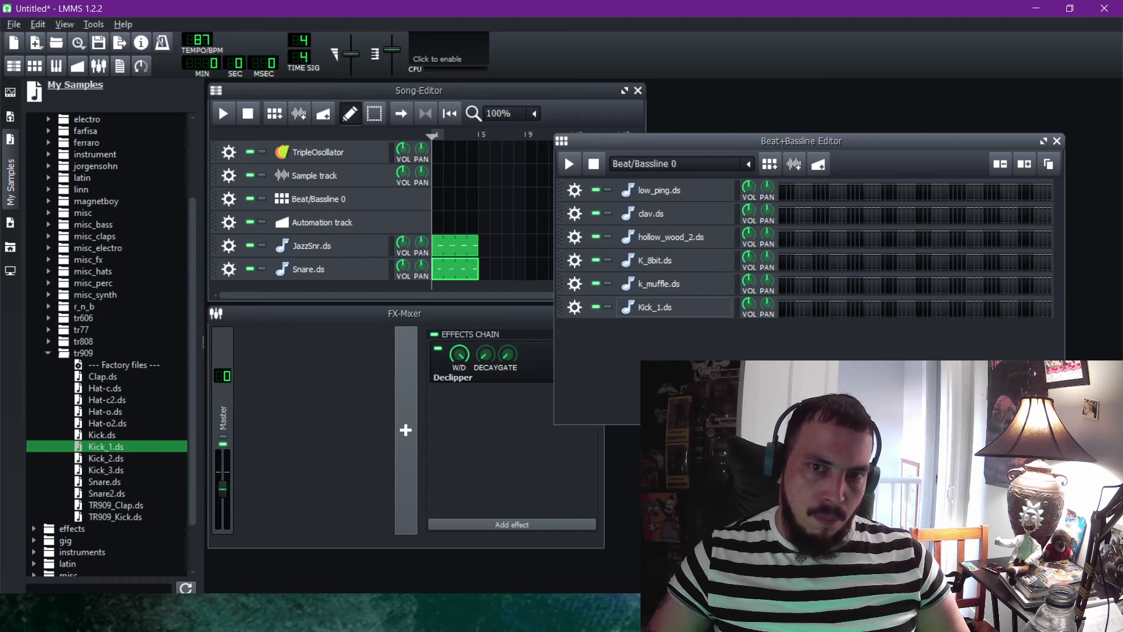
Reorder the beat/bassline tracks so Kick_1.ds, k_muffle.ds and K_8bit.ds come first, and maximize the Beat+Bassline Editor.
{"action": "left_click_drag", "start_coordinate": [561, 307], "coordinate": [561, 190]}
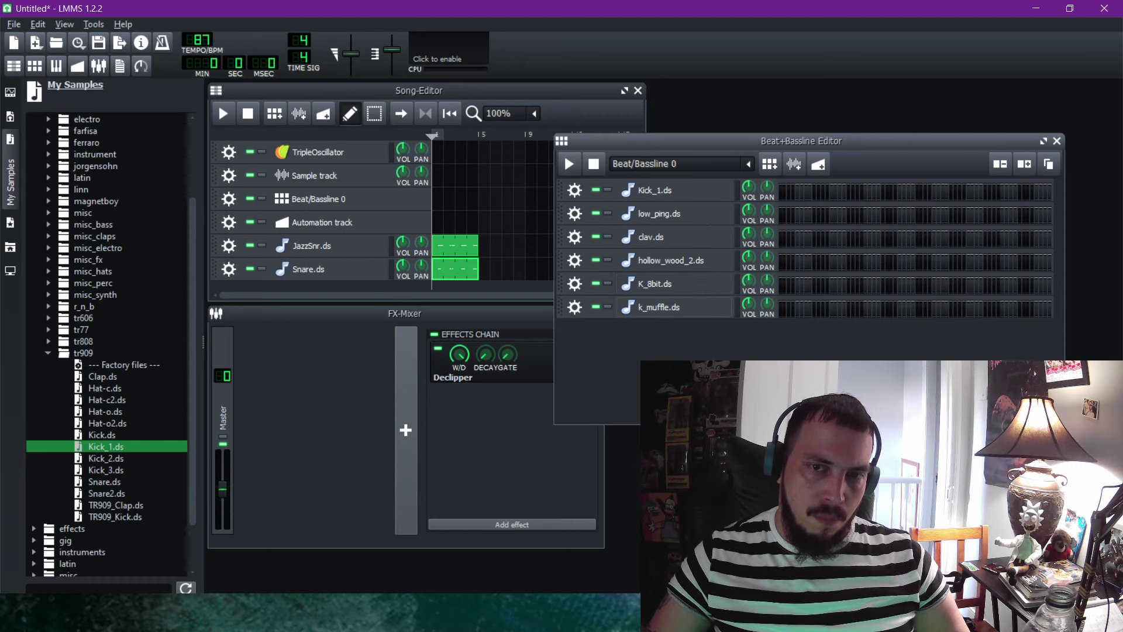
{"action": "left_click_drag", "start_coordinate": [560, 307], "coordinate": [560, 237]}
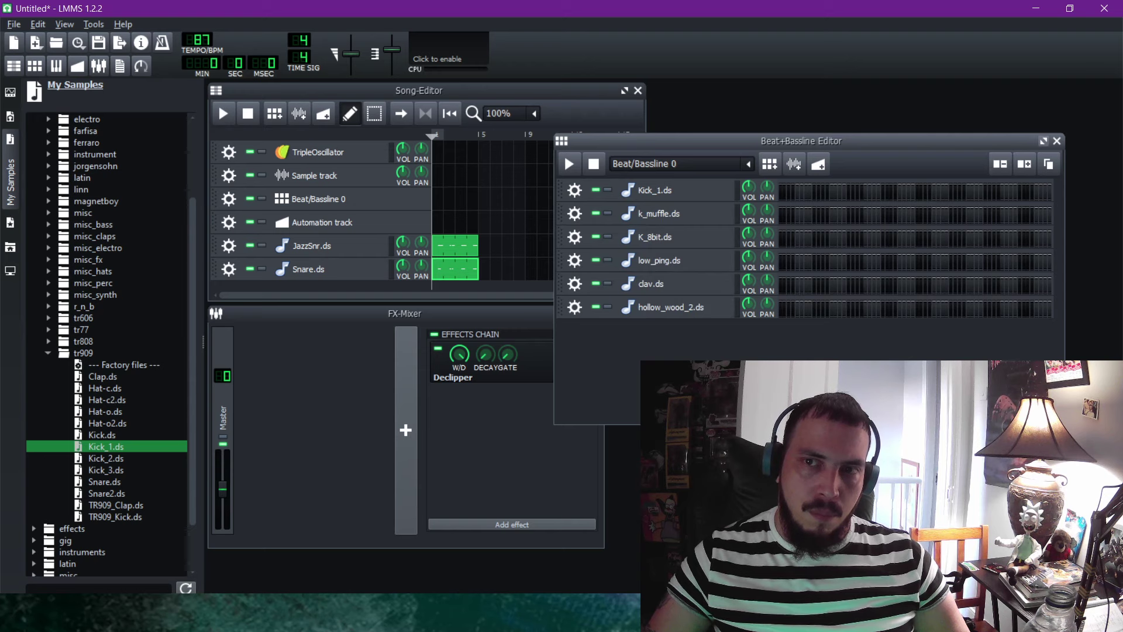
{"action": "left_click", "coordinate": [1043, 141]}
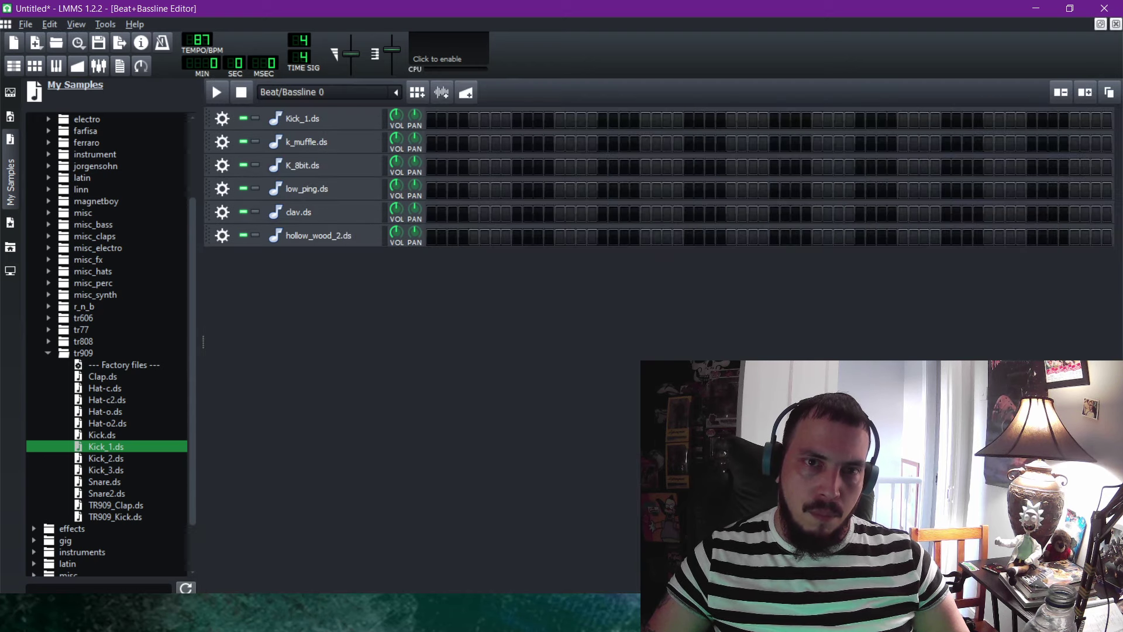
Place a hit on step 1 of Kick_1.ds, k_muffle.ds and K_8bit.ds and play the layered kick.
{"action": "left_click", "coordinate": [431, 120]}
{"action": "left_click", "coordinate": [432, 144]}
{"action": "left_click", "coordinate": [432, 167]}
{"action": "key", "text": "space"}
{"action": "key", "text": "space"}
{"action": "key", "text": "space"}
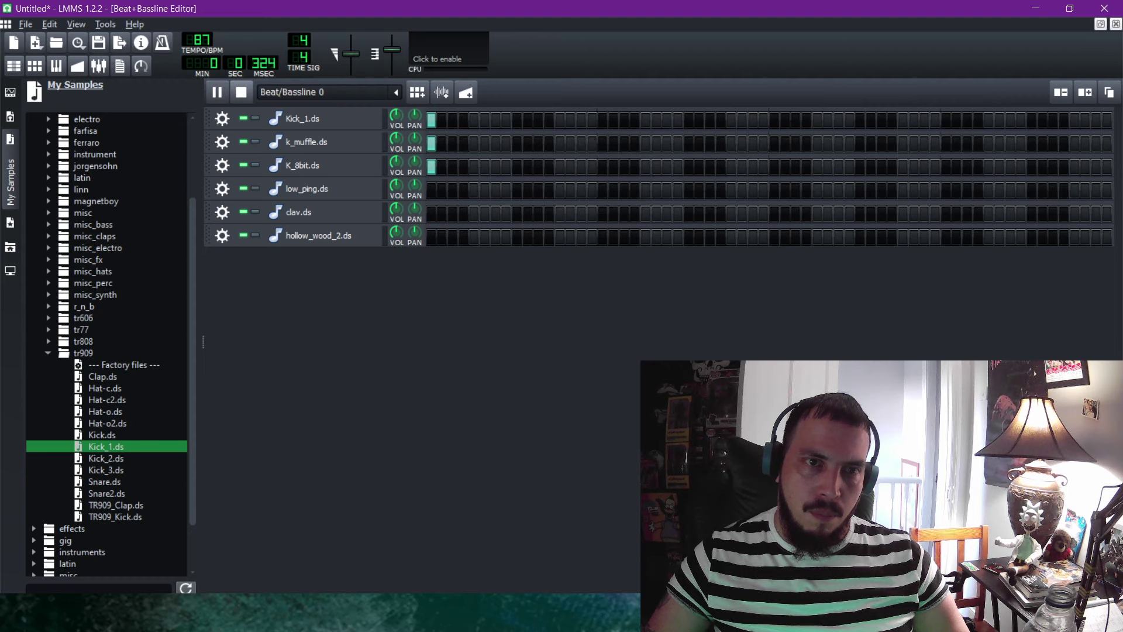
{"action": "left_click", "coordinate": [241, 92]}
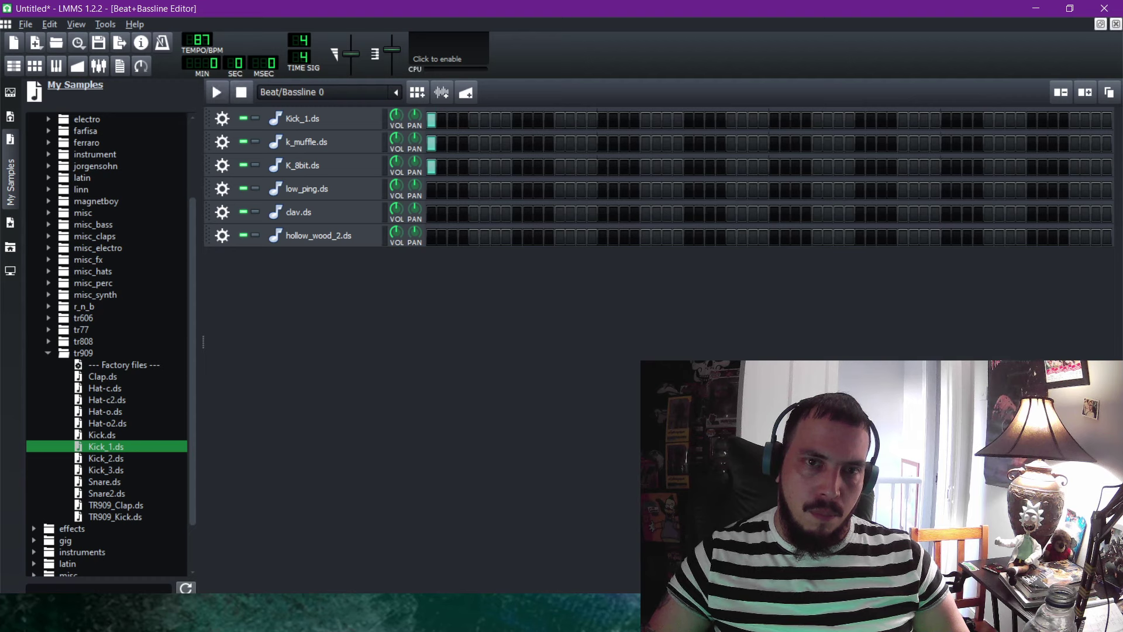
Try a hit on step 5 of all three kick tracks, play the pattern, and remove those hits.
{"action": "left_click", "coordinate": [473, 167]}
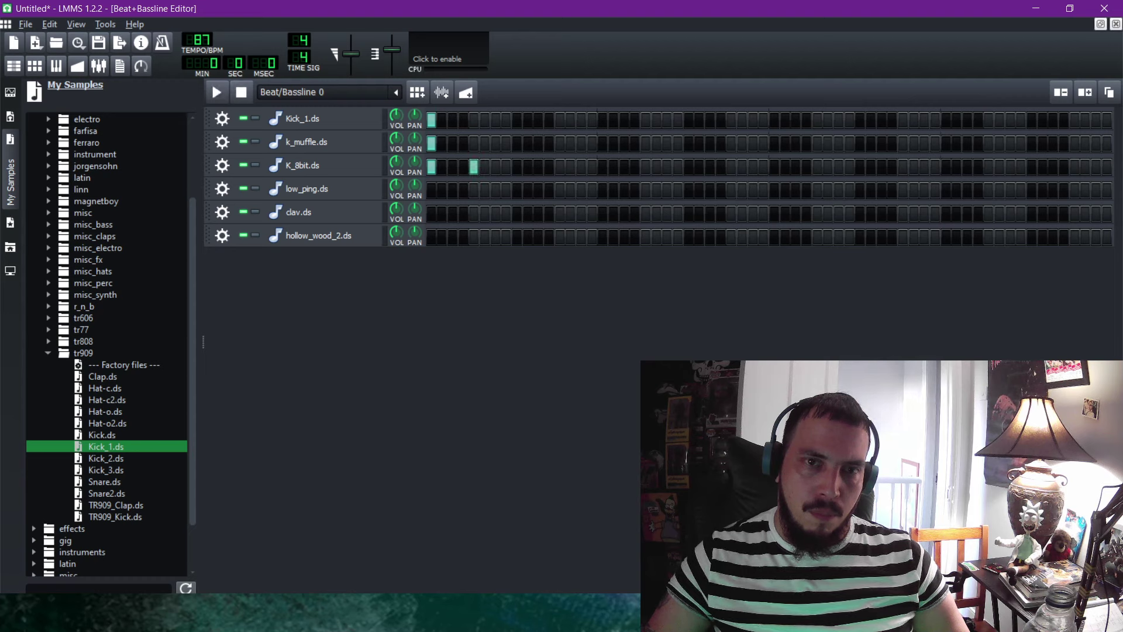
{"action": "left_click", "coordinate": [474, 120]}
{"action": "left_click", "coordinate": [474, 144]}
{"action": "left_click", "coordinate": [217, 92]}
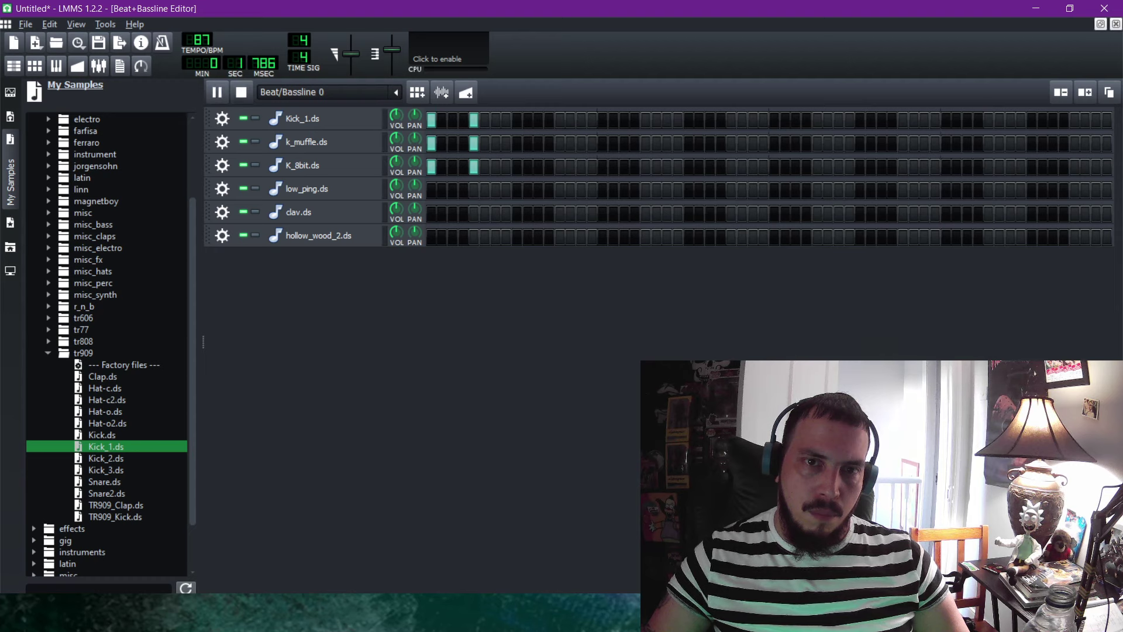
{"action": "left_click", "coordinate": [216, 91]}
{"action": "left_click", "coordinate": [474, 166]}
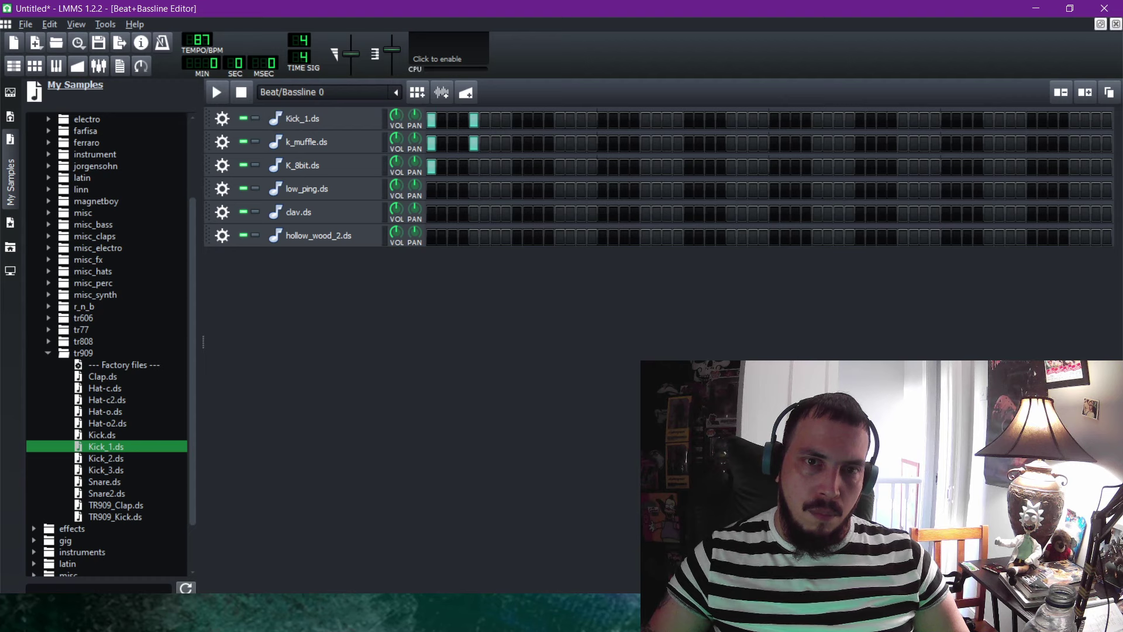
{"action": "left_click", "coordinate": [474, 143]}
{"action": "left_click", "coordinate": [474, 120]}
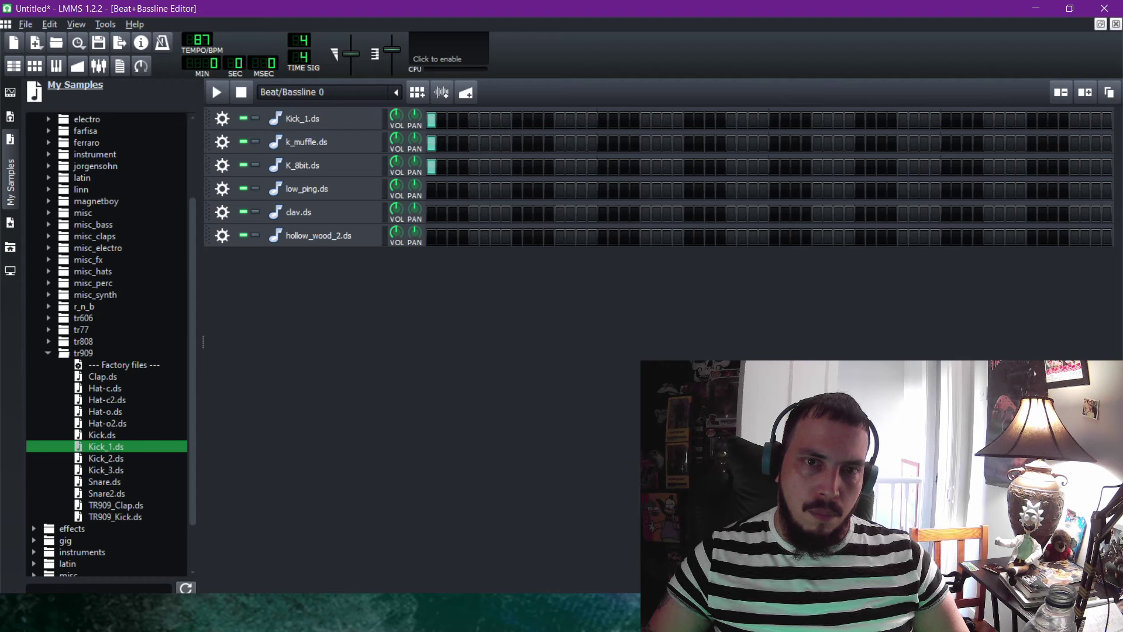
Try hits on step 8 of Kick_1.ds and K_8bit.ds and play the pattern.
{"action": "left_click", "coordinate": [506, 120]}
{"action": "left_click", "coordinate": [506, 166]}
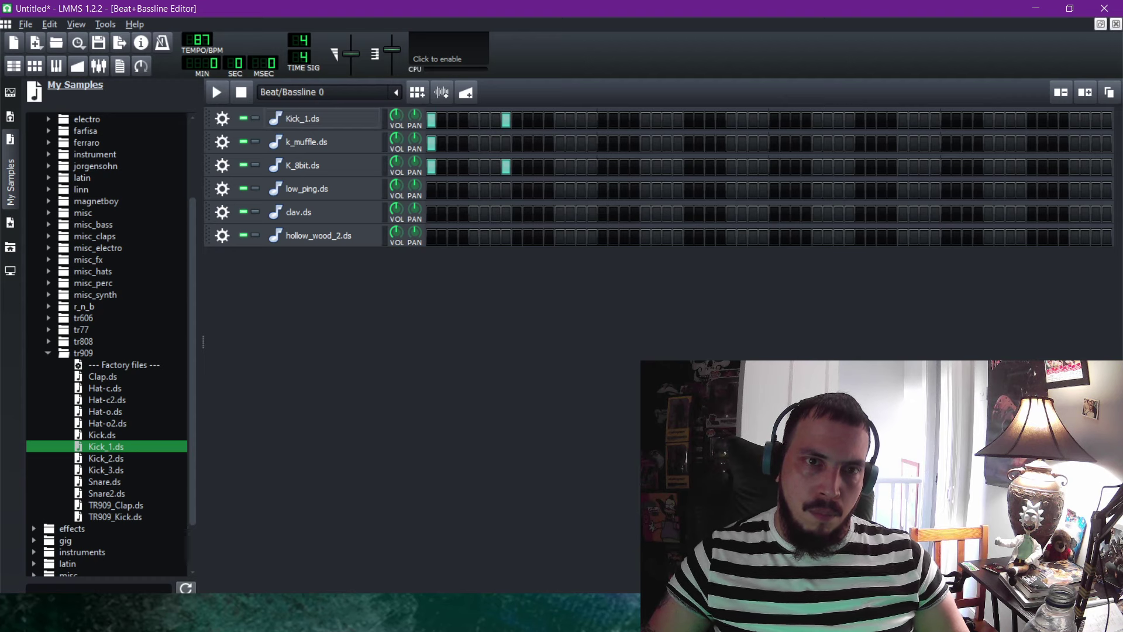
{"action": "left_click", "coordinate": [217, 92]}
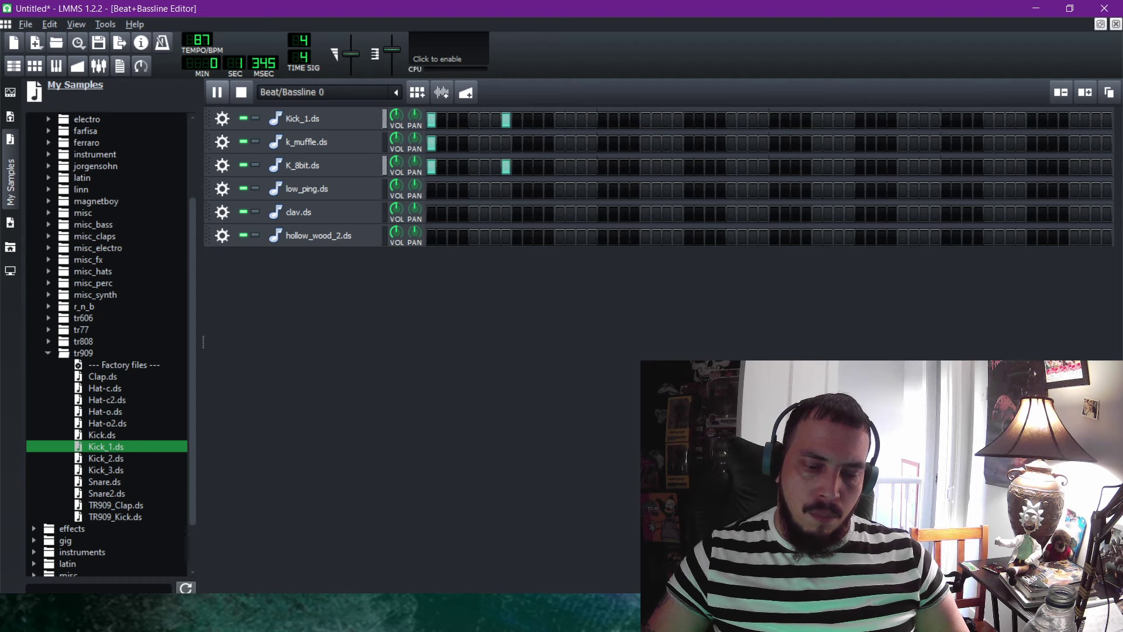
{"action": "key", "text": "space"}
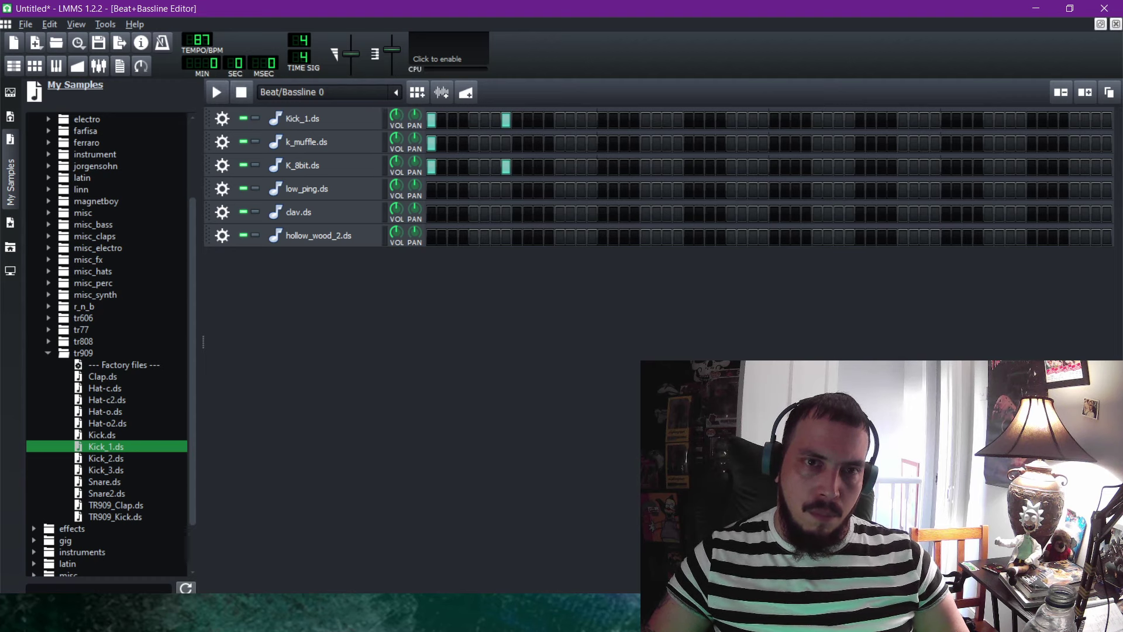
Add step 5 hits to Kick_1.ds and K_8bit.ds, and use step 7 instead of step 8 on all three kick tracks.
{"action": "left_click", "coordinate": [474, 168]}
{"action": "left_click", "coordinate": [474, 120]}
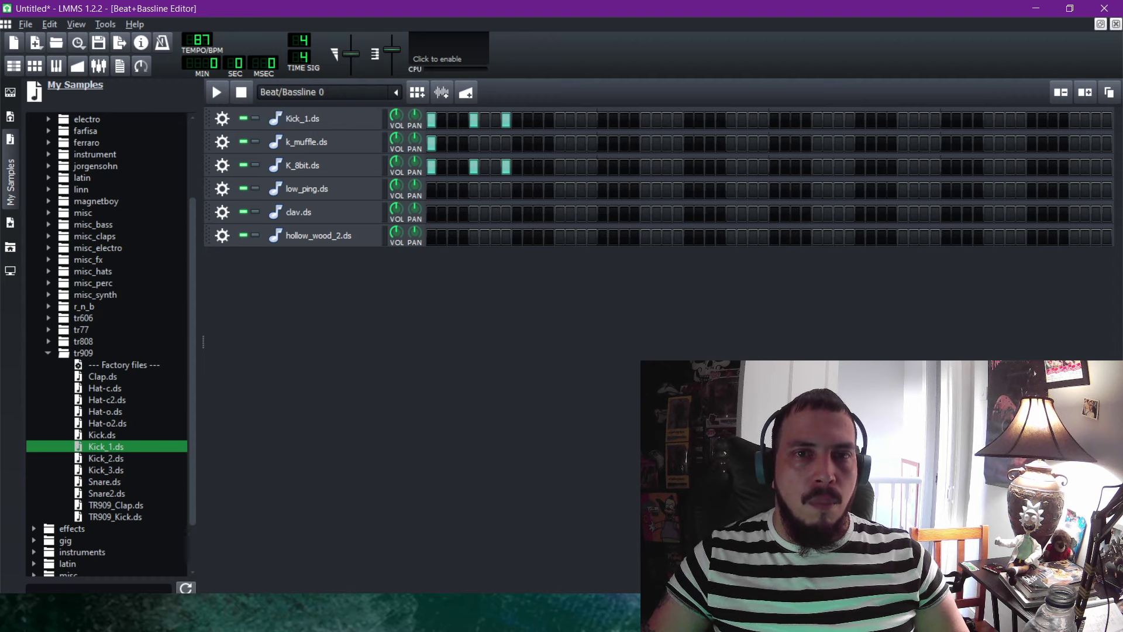
{"action": "left_click", "coordinate": [506, 144]}
{"action": "left_click", "coordinate": [495, 144]}
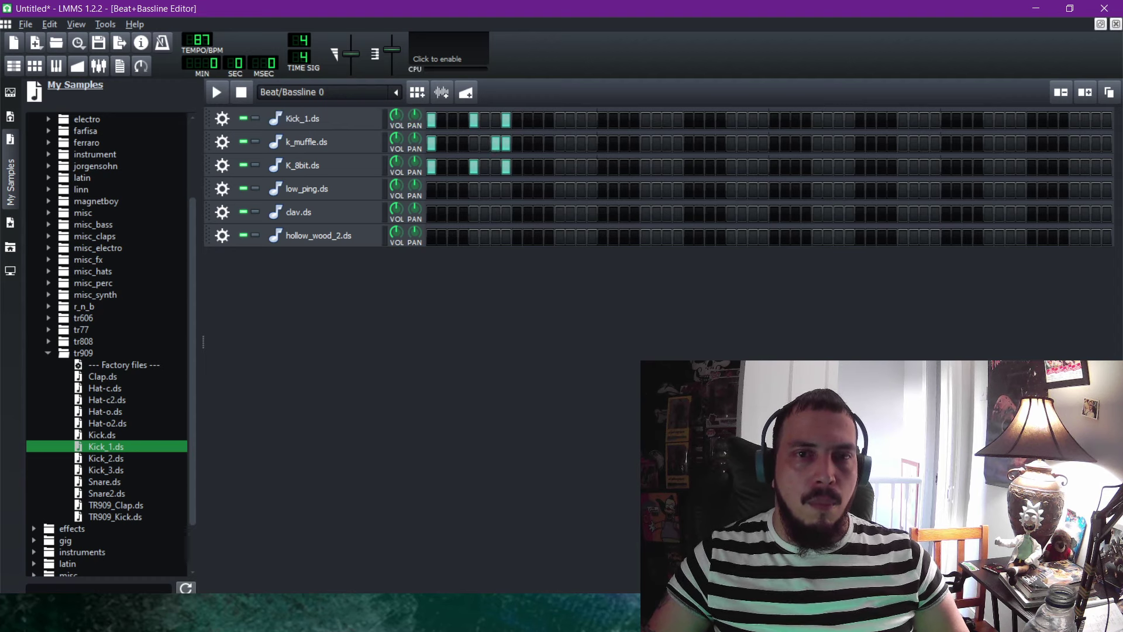
{"action": "left_click", "coordinate": [495, 167]}
{"action": "left_click", "coordinate": [495, 120]}
{"action": "left_click", "coordinate": [506, 120]}
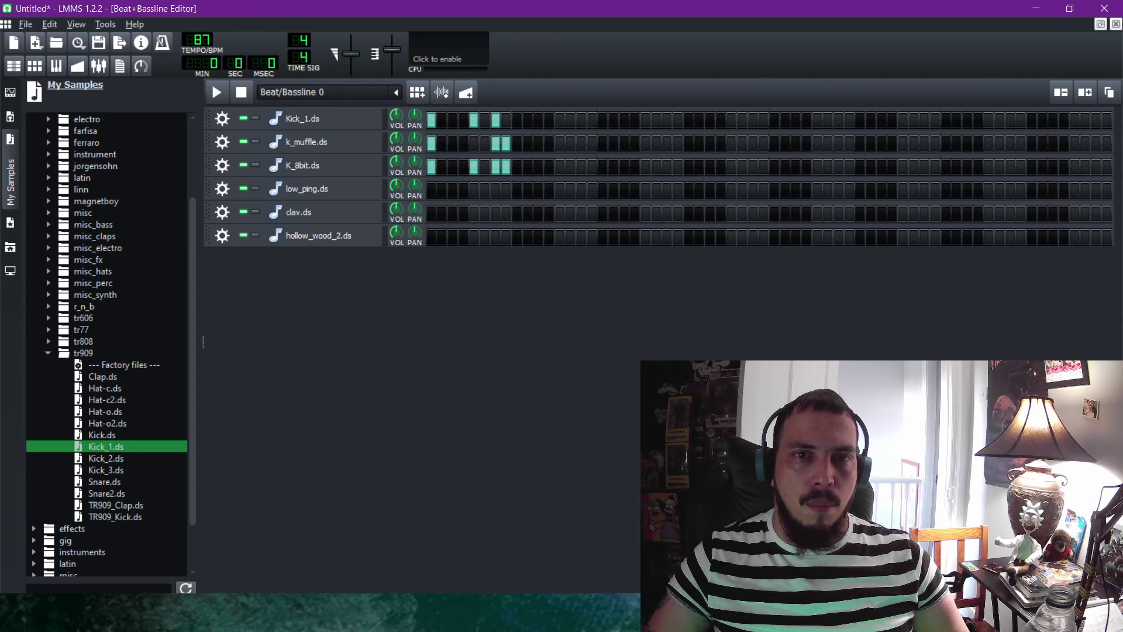
{"action": "left_click", "coordinate": [506, 143]}
{"action": "left_click", "coordinate": [506, 167]}
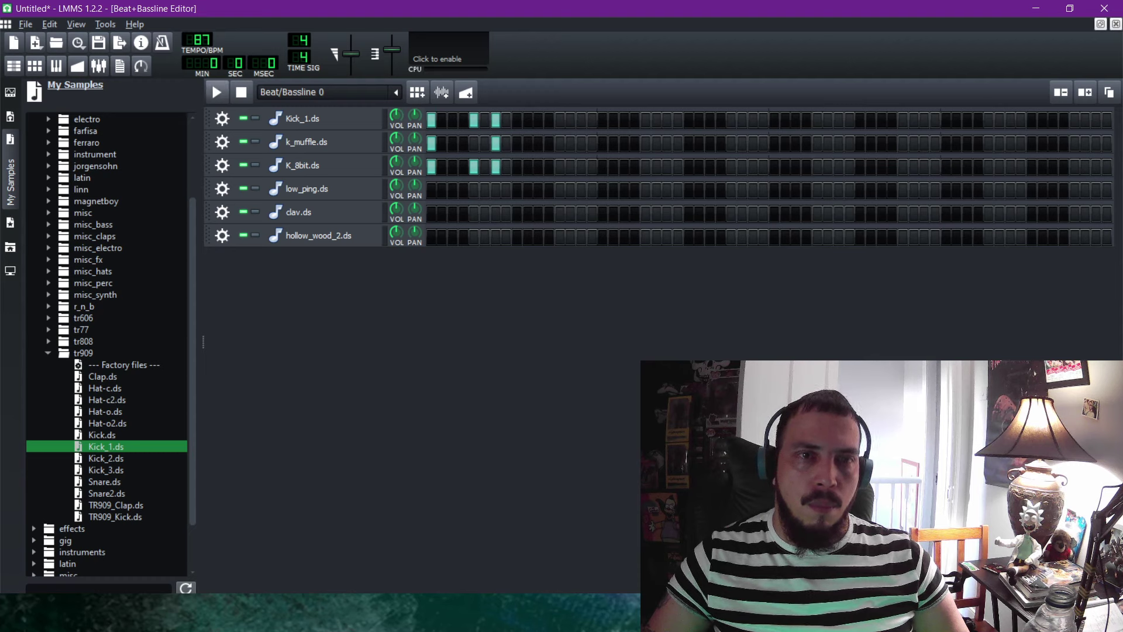
Play the kick pattern and add the missing k_muffle.ds hit on step 5.
{"action": "left_click", "coordinate": [217, 92]}
{"action": "left_click", "coordinate": [474, 144]}
{"action": "left_click", "coordinate": [241, 92]}
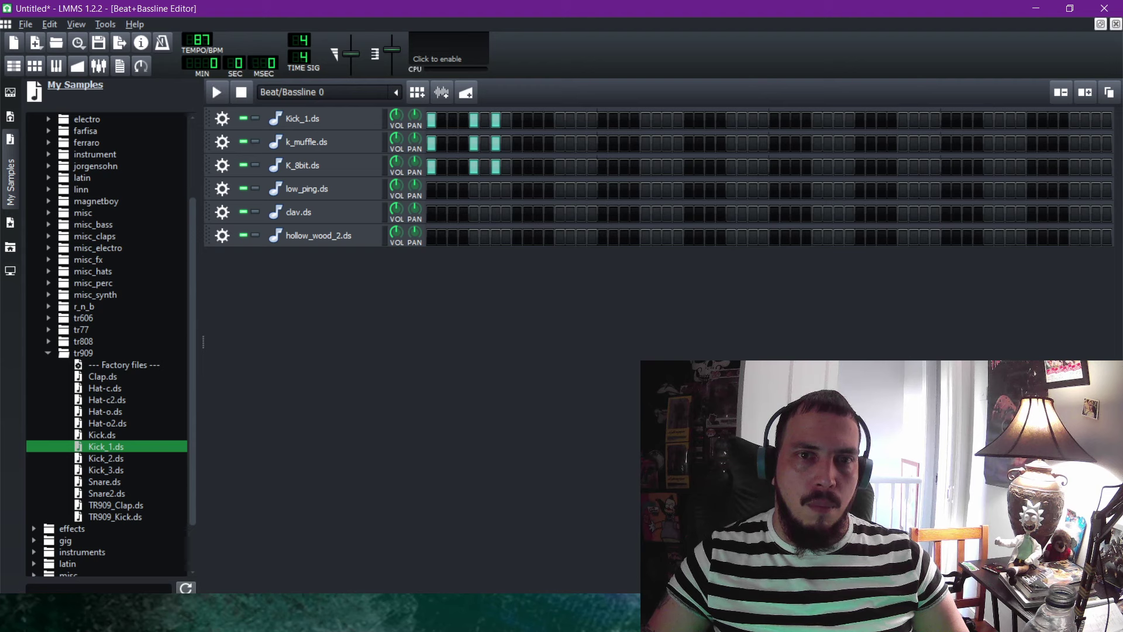
Add hits on steps 13 and 15 of Kick_1.ds, k_muffle.ds and K_8bit.ds.
{"action": "left_click", "coordinate": [560, 167]}
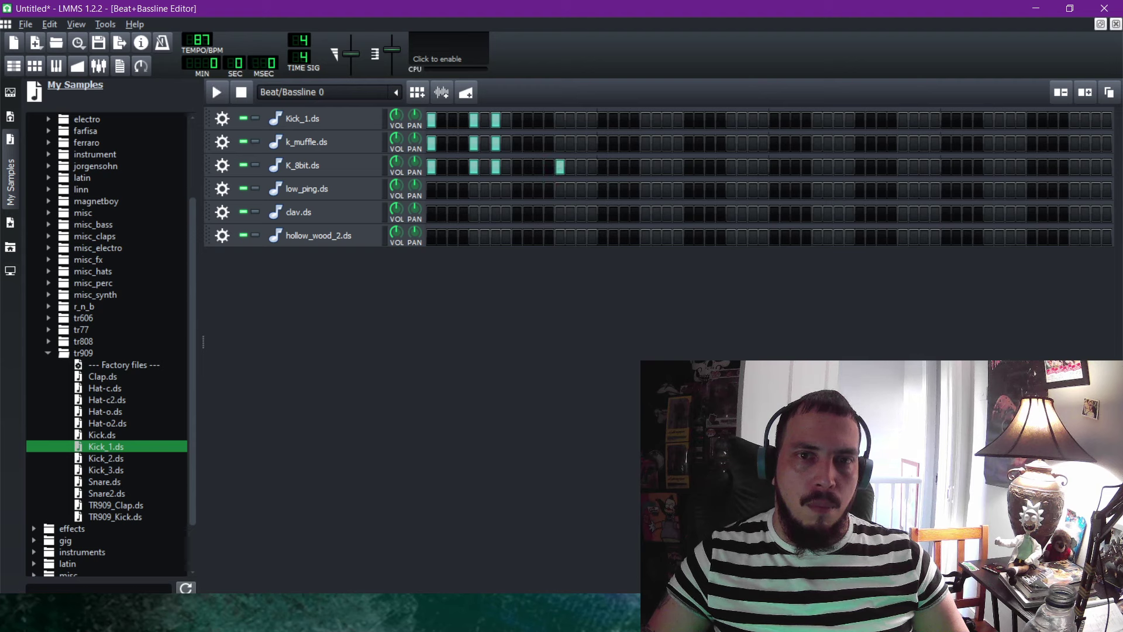
{"action": "left_click", "coordinate": [559, 144]}
{"action": "left_click", "coordinate": [560, 120]}
{"action": "left_click", "coordinate": [580, 119]}
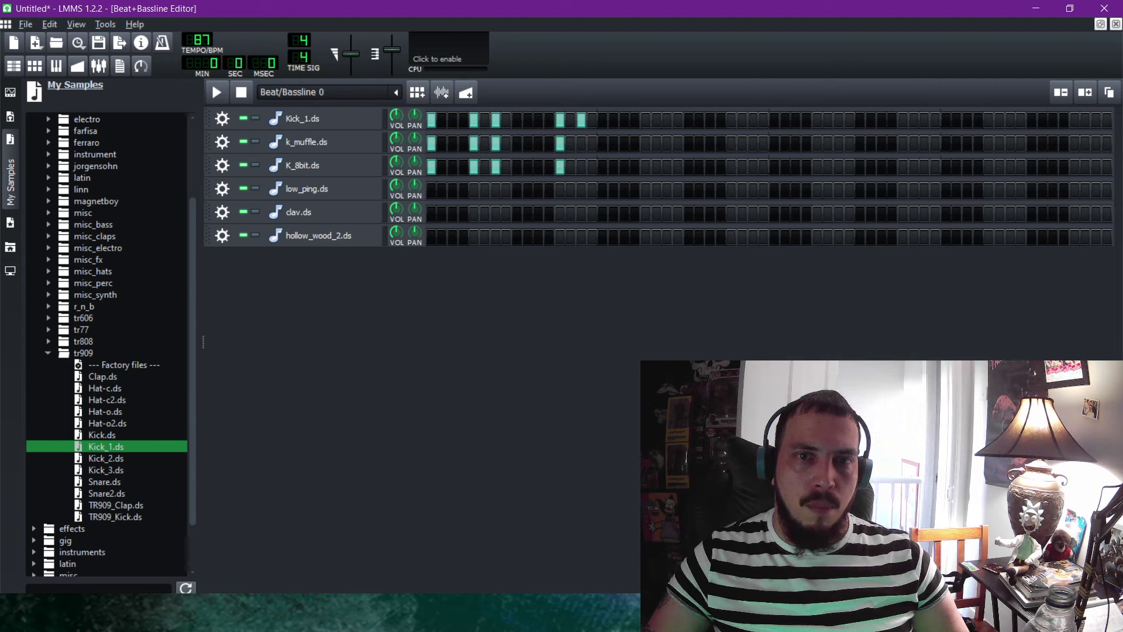
{"action": "left_click", "coordinate": [581, 143]}
{"action": "left_click", "coordinate": [581, 166]}
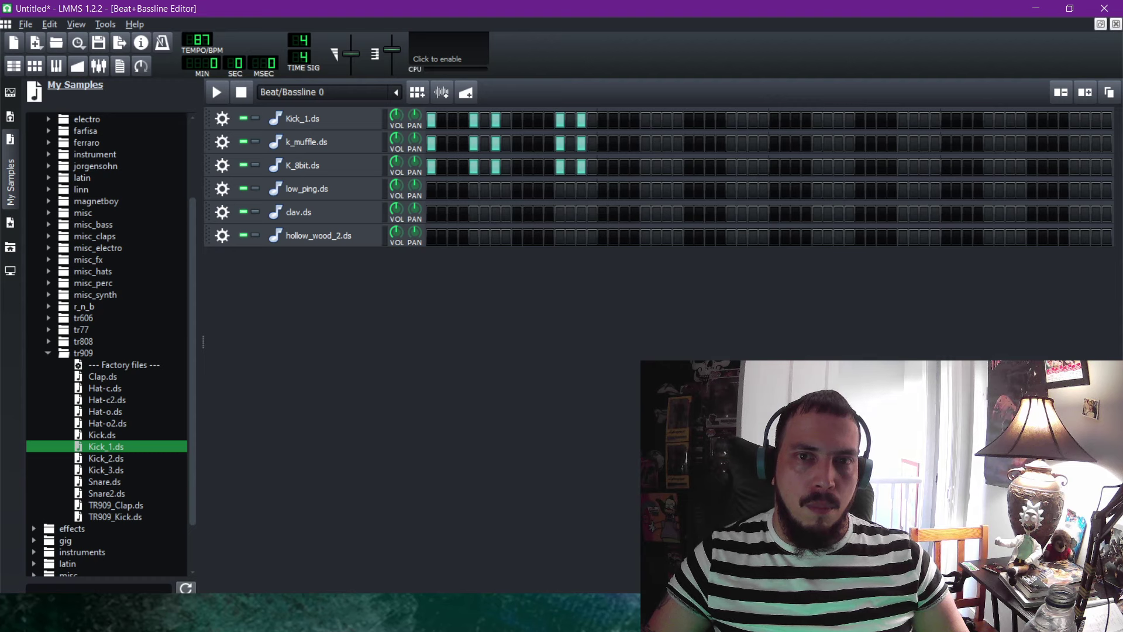
Add hits on steps 14 and 17 of K_8bit.ds, k_muffle.ds and Kick_1.ds.
{"action": "left_click", "coordinate": [570, 167]}
{"action": "left_click", "coordinate": [570, 144]}
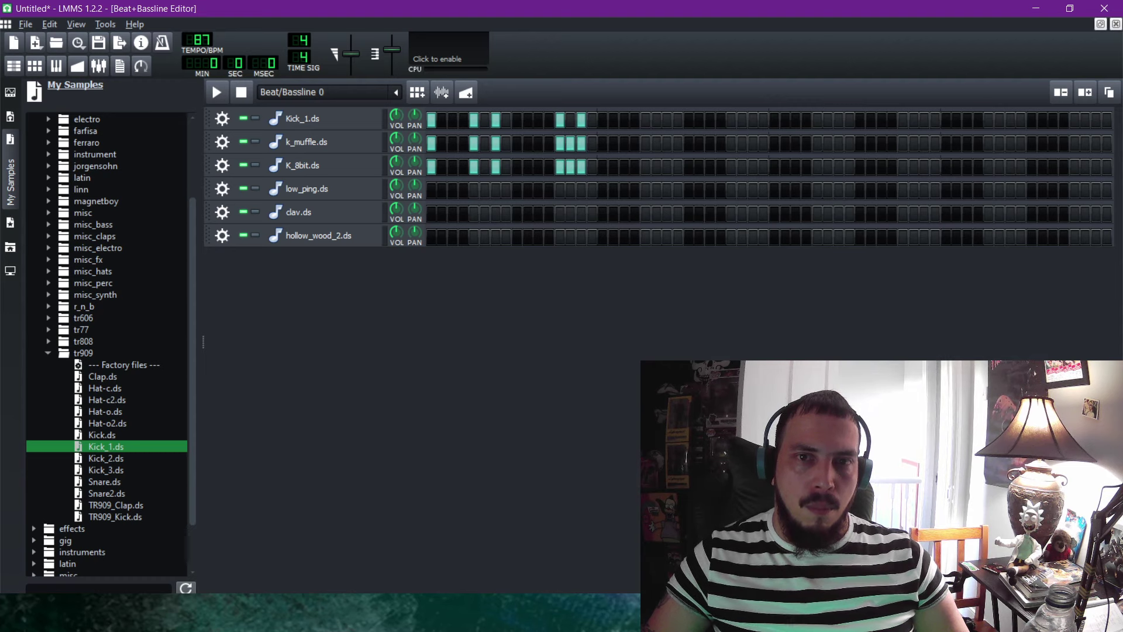
{"action": "left_click", "coordinate": [570, 119]}
{"action": "left_click", "coordinate": [602, 166]}
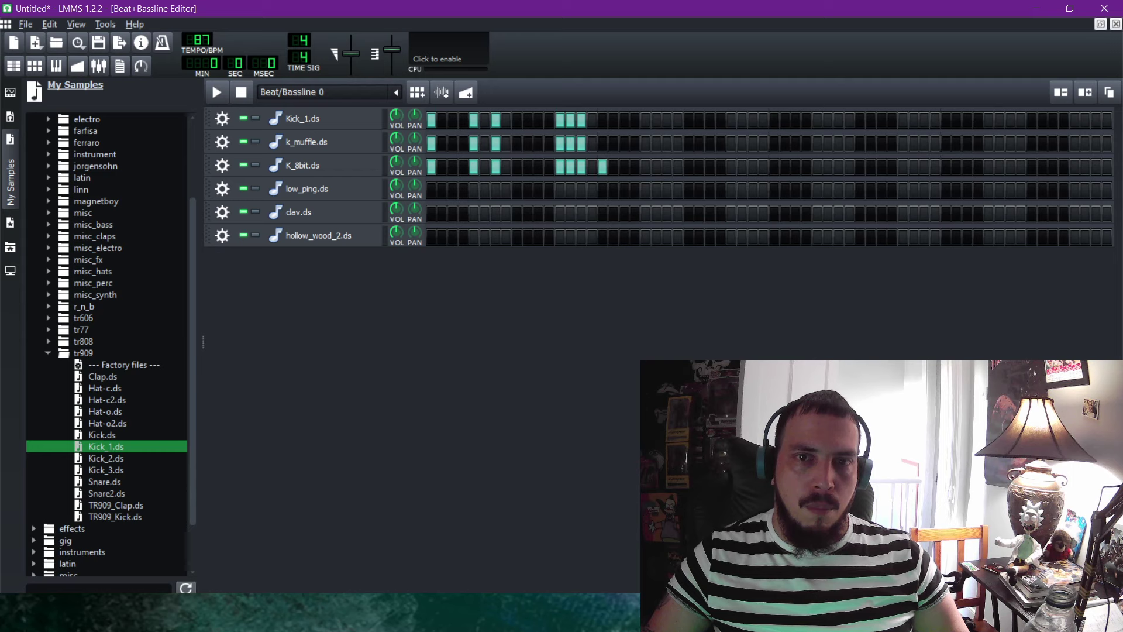
{"action": "left_click", "coordinate": [602, 144]}
{"action": "left_click", "coordinate": [602, 120]}
Add step 21 hits to Kick_1.ds, k_muffle.ds and K_8bit.ds and play the pattern.
{"action": "left_click", "coordinate": [646, 120]}
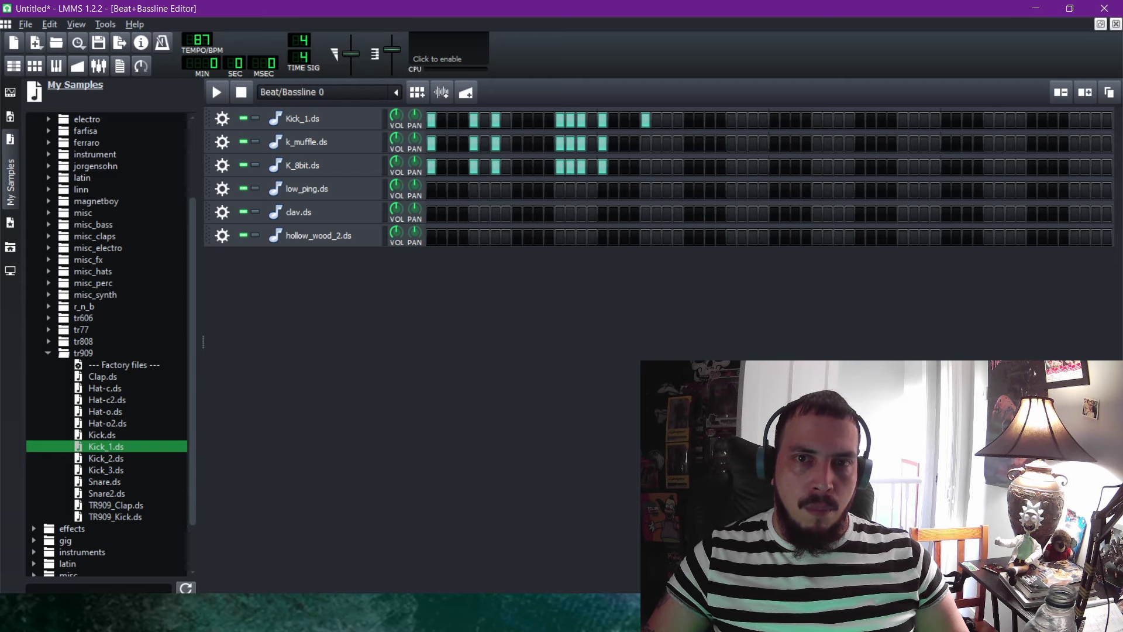
{"action": "left_click", "coordinate": [646, 144]}
{"action": "left_click", "coordinate": [645, 166]}
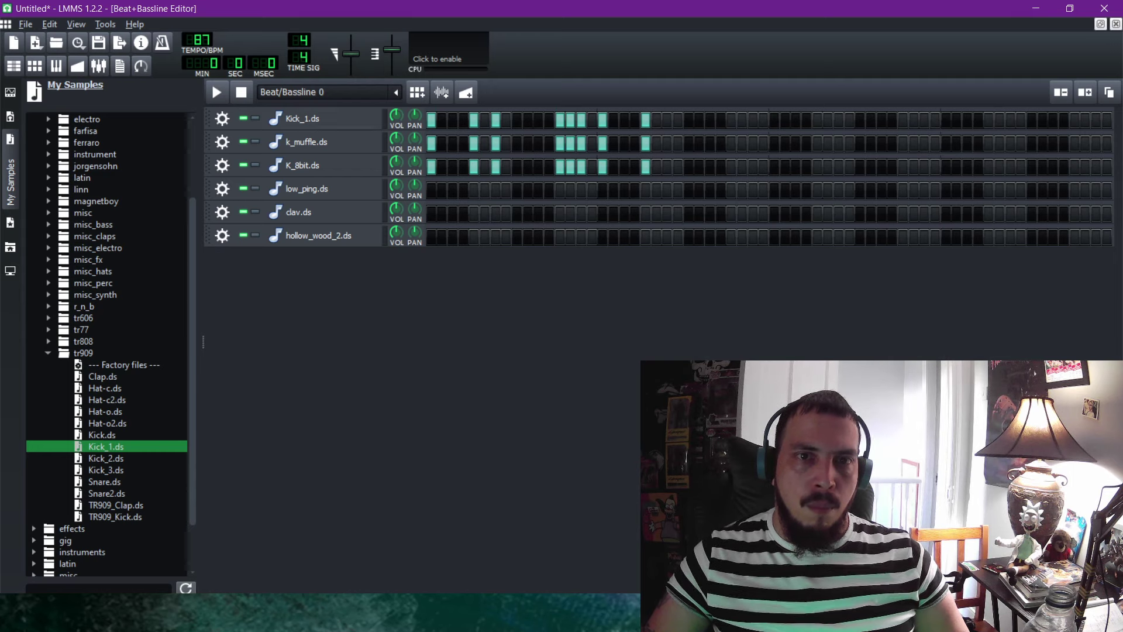
{"action": "key", "text": "space"}
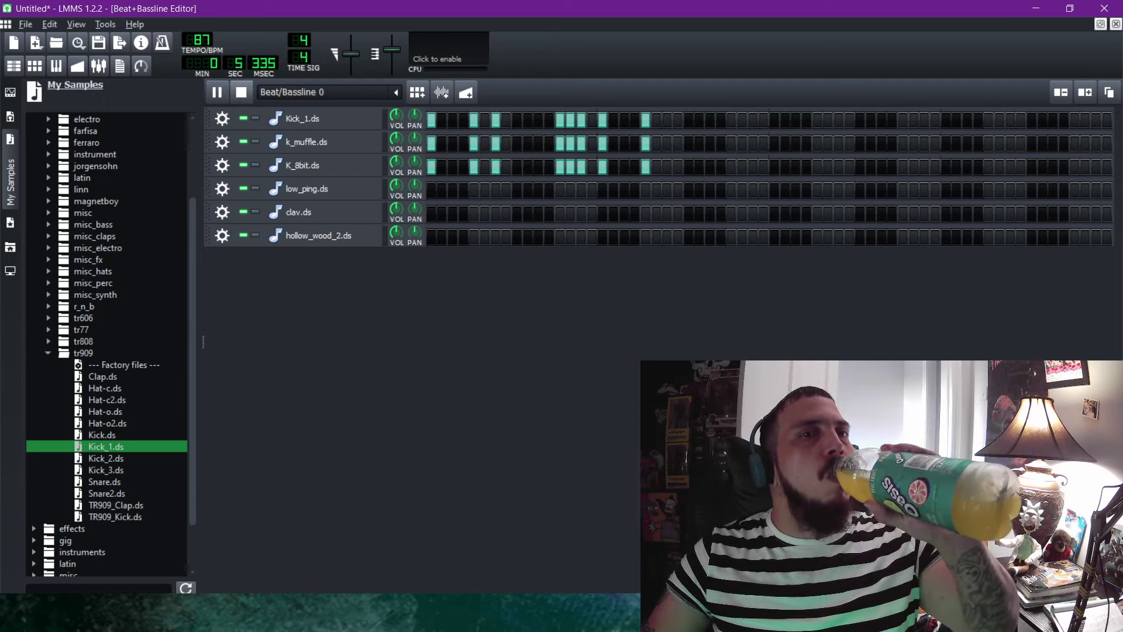
{"action": "key", "text": "space"}
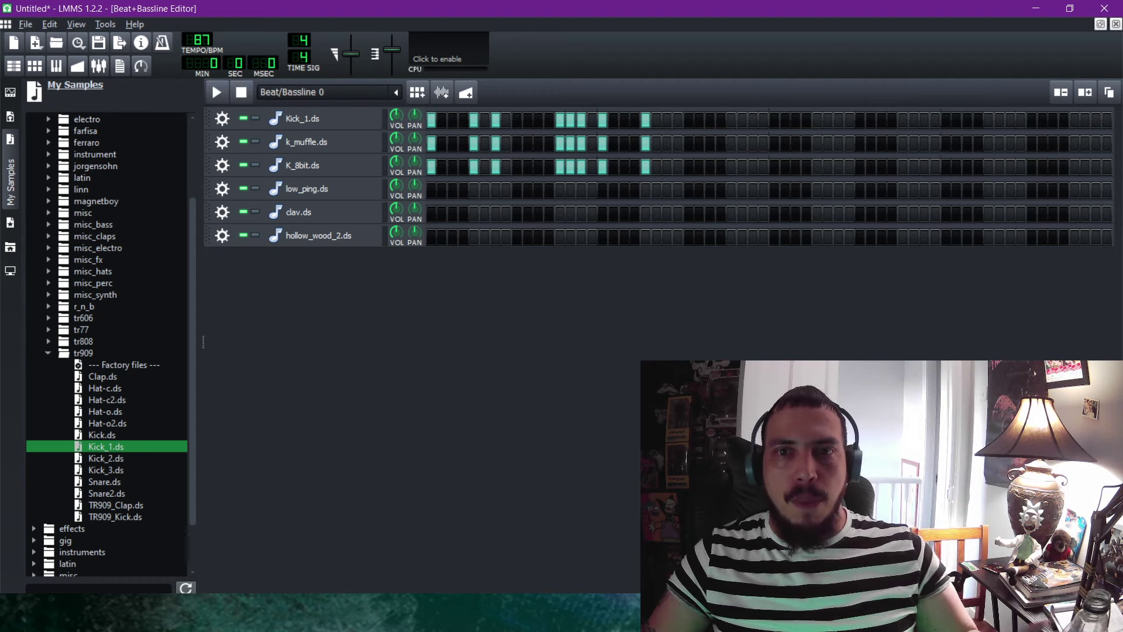
Add hits on steps 29 and 33 of all three kick tracks.
{"action": "left_click", "coordinate": [731, 167]}
{"action": "left_click", "coordinate": [731, 143]}
{"action": "left_click", "coordinate": [731, 120]}
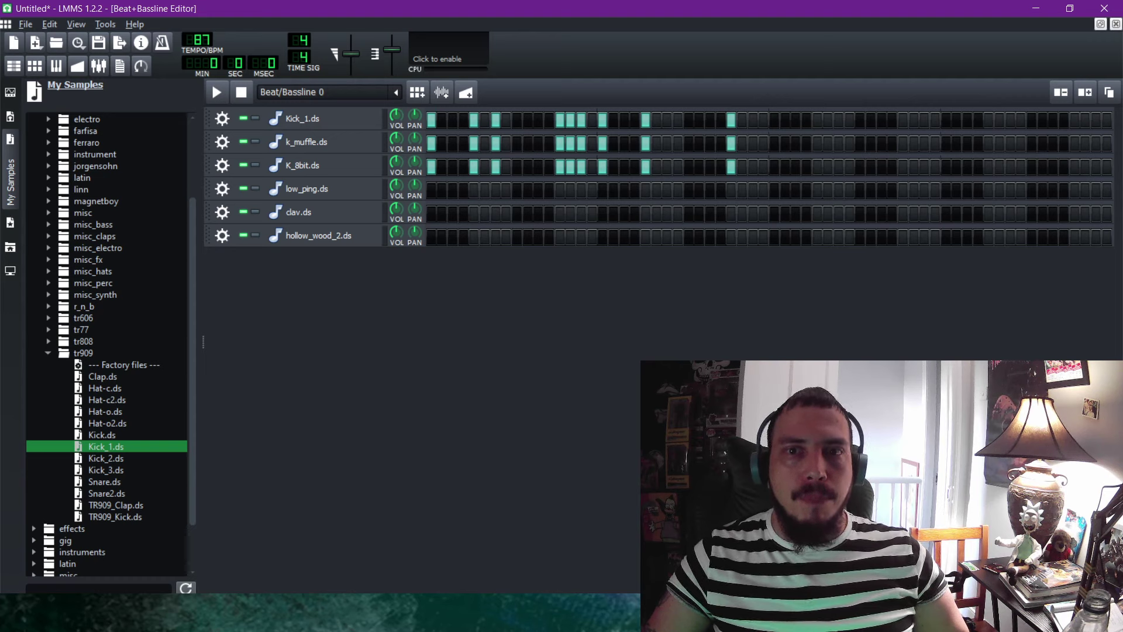
{"action": "left_click", "coordinate": [763, 120]}
{"action": "left_click", "coordinate": [763, 120]}
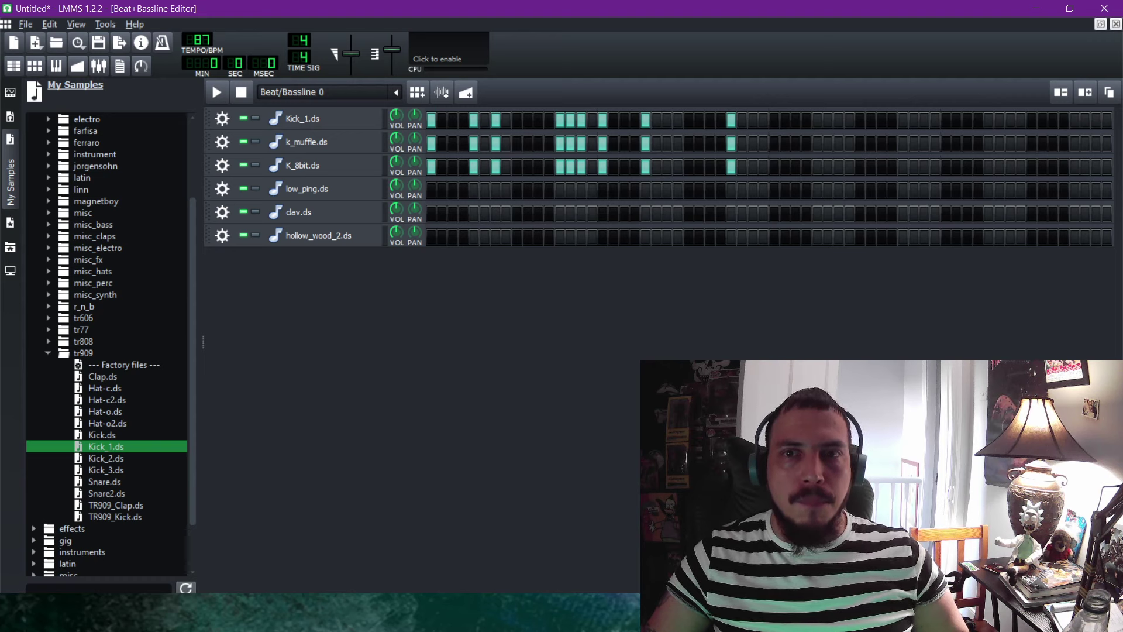
{"action": "left_click", "coordinate": [775, 120]}
{"action": "left_click", "coordinate": [774, 144]}
{"action": "left_click", "coordinate": [774, 167]}
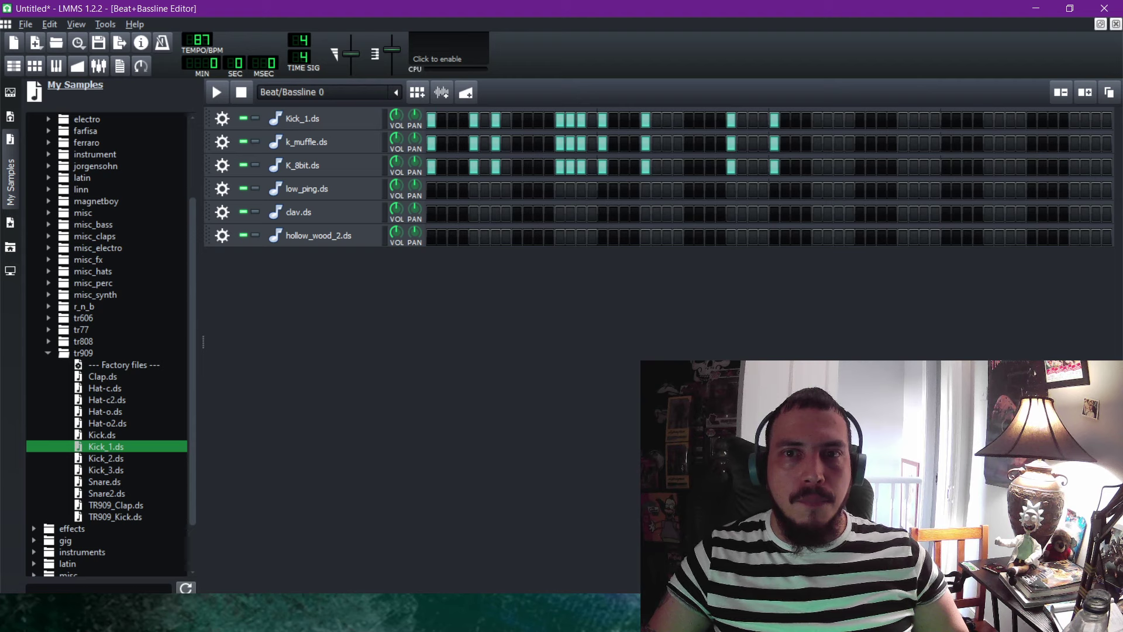
Add hits on steps 34 and 36 of the three kick tracks.
{"action": "left_click", "coordinate": [785, 167]}
{"action": "left_click", "coordinate": [785, 144]}
{"action": "left_click", "coordinate": [785, 119]}
{"action": "left_click", "coordinate": [805, 120]}
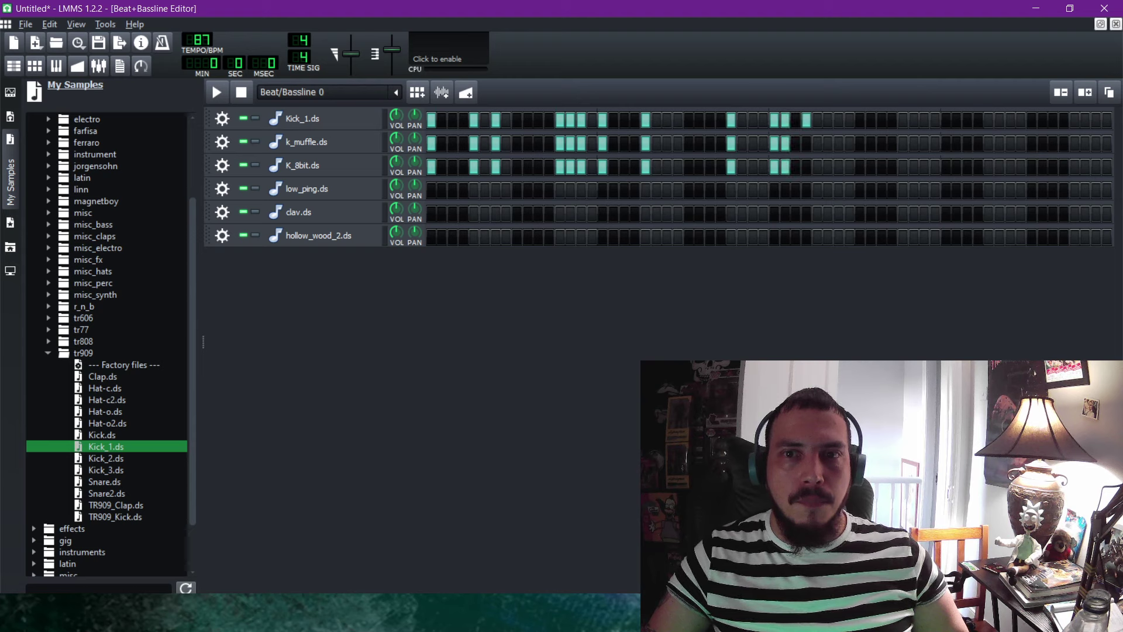
{"action": "left_click", "coordinate": [806, 144]}
{"action": "left_click", "coordinate": [806, 167]}
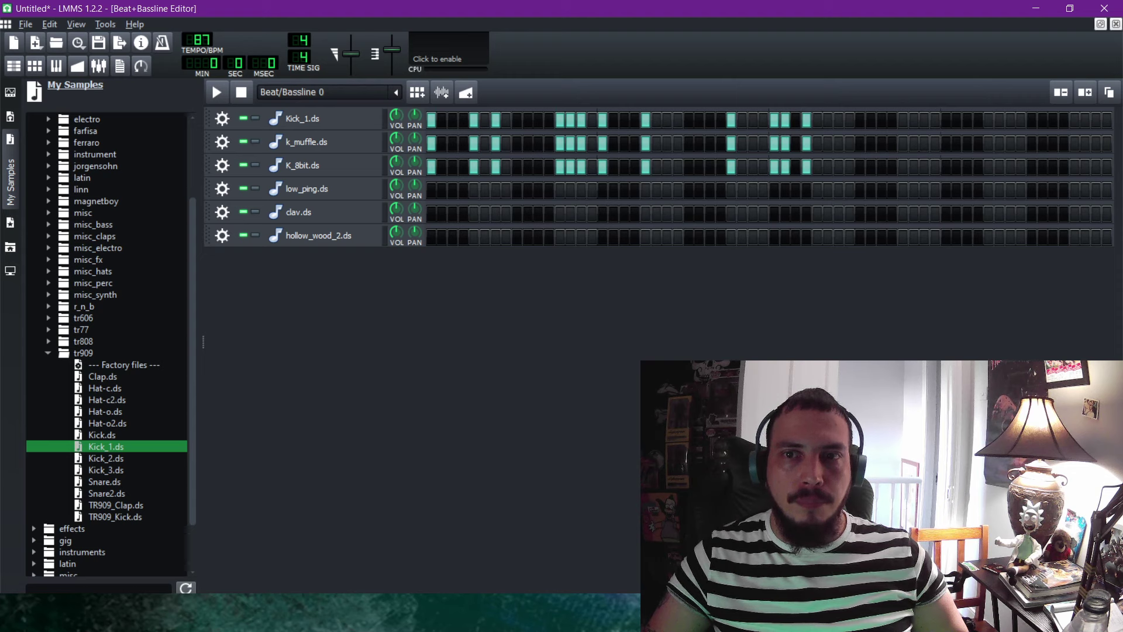
Add hits on steps 45 and 53 of Kick_1.ds, k_muffle.ds and K_8bit.ds.
{"action": "left_click", "coordinate": [903, 120]}
{"action": "left_click", "coordinate": [903, 143]}
{"action": "left_click", "coordinate": [902, 166]}
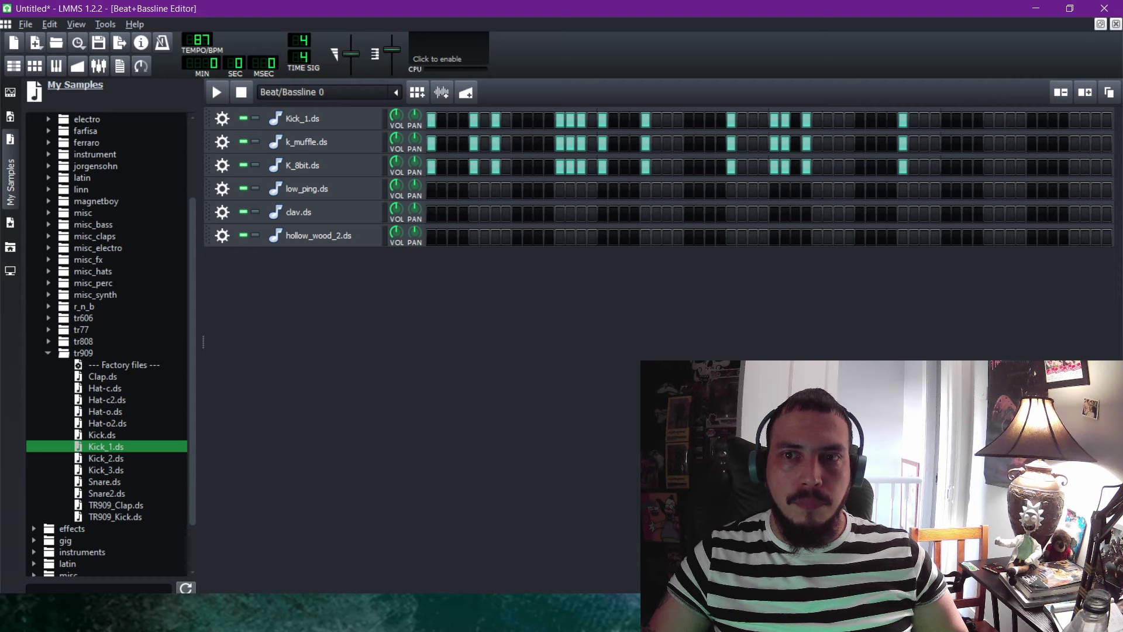
{"action": "left_click", "coordinate": [988, 167]}
{"action": "left_click", "coordinate": [989, 143]}
{"action": "left_click", "coordinate": [988, 120]}
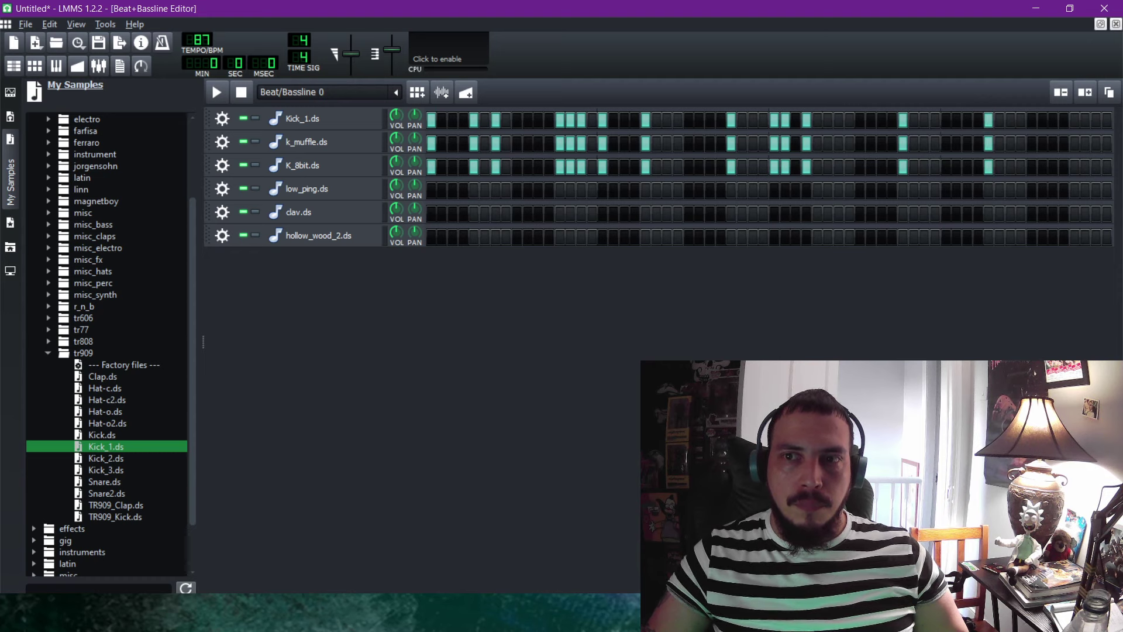
Fill the last three steps, 62 to 64, with hits on Kick_1.ds, k_muffle.ds and K_8bit.ds.
{"action": "left_click", "coordinate": [1075, 120]}
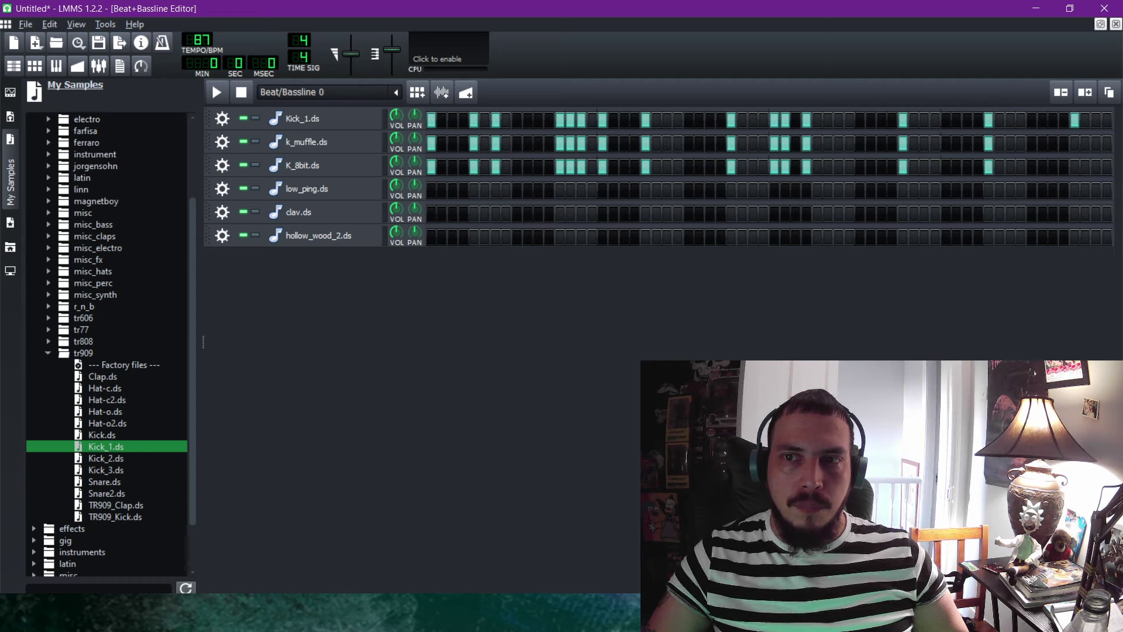
{"action": "left_click", "coordinate": [1075, 120]}
{"action": "left_click", "coordinate": [1085, 120]}
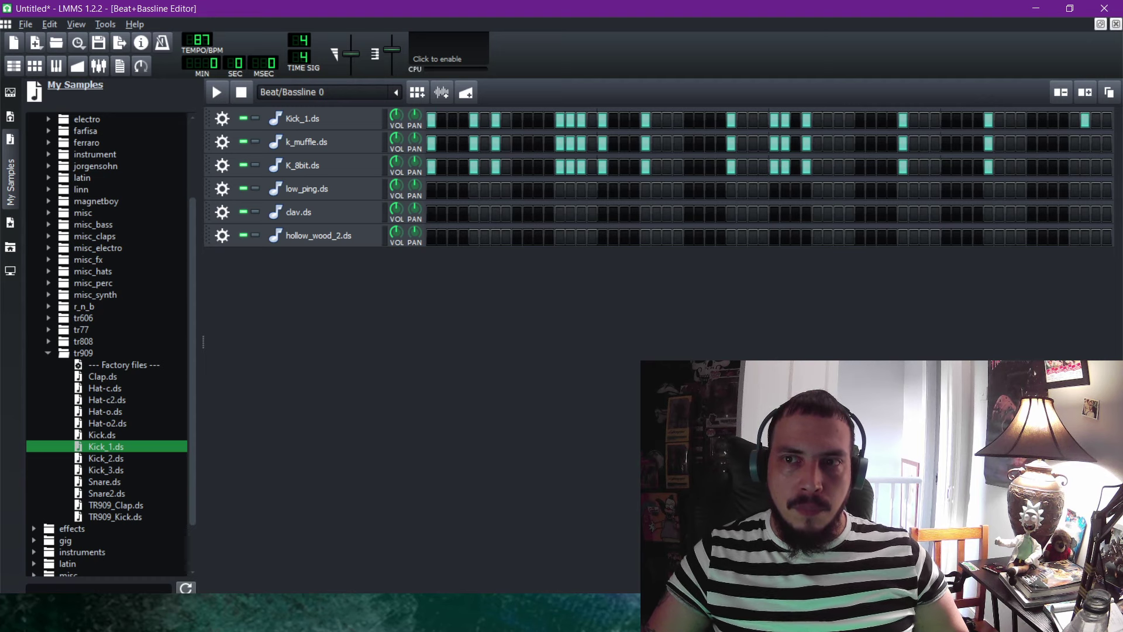
{"action": "left_click", "coordinate": [1096, 119]}
{"action": "left_click", "coordinate": [1106, 120]}
{"action": "left_click", "coordinate": [1085, 143]}
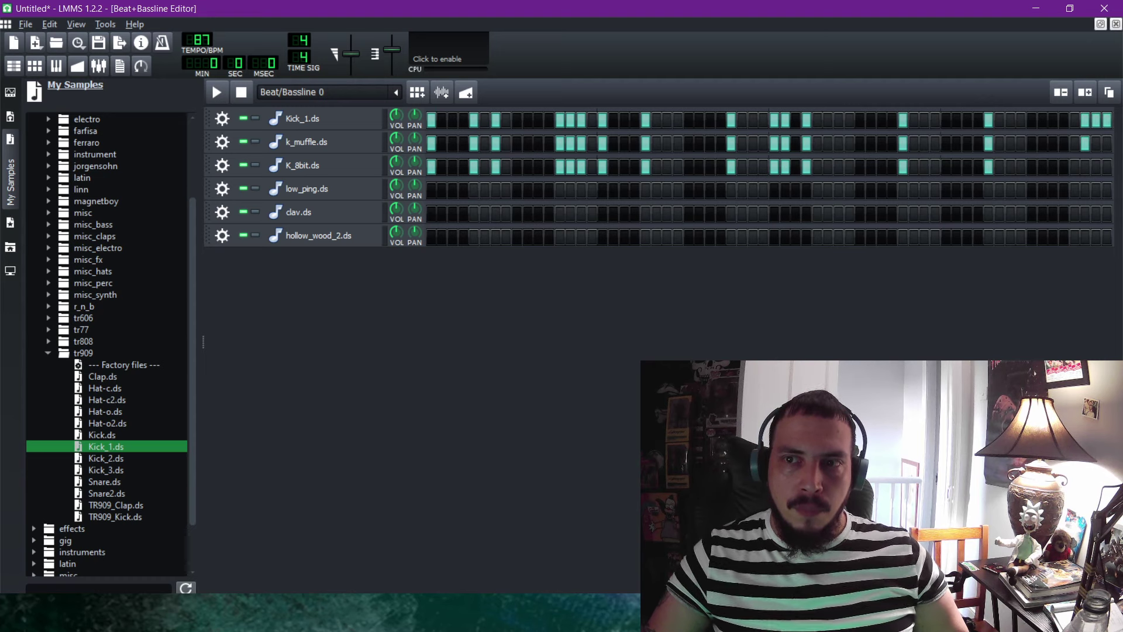
{"action": "left_click", "coordinate": [1095, 143]}
{"action": "left_click", "coordinate": [1107, 143]}
{"action": "left_click", "coordinate": [1085, 167]}
{"action": "left_click", "coordinate": [1096, 167]}
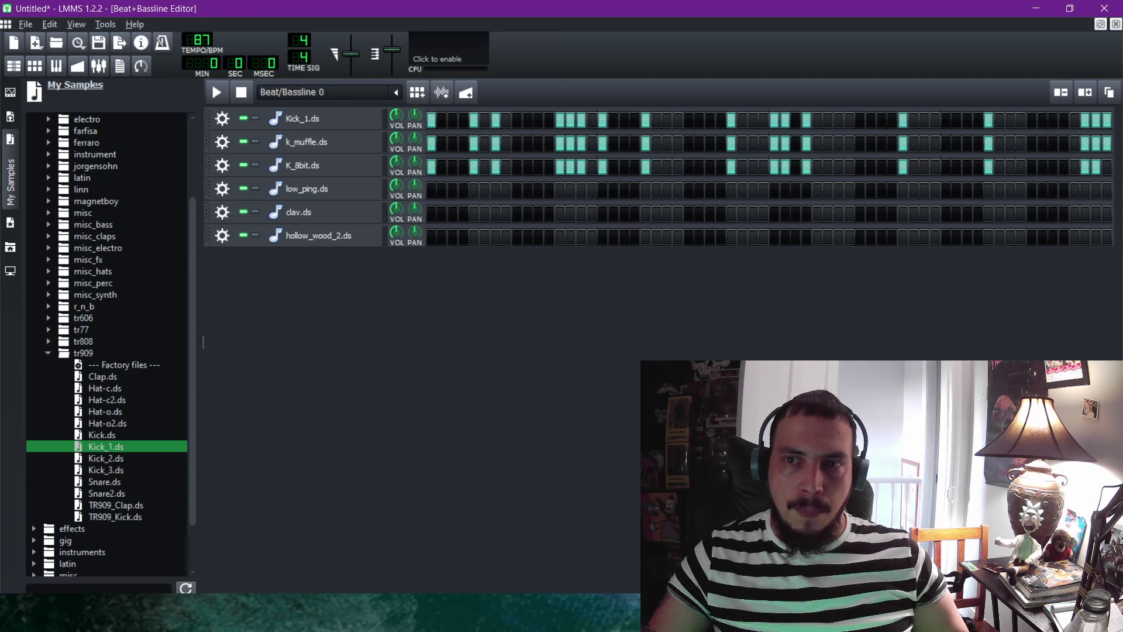
{"action": "left_click", "coordinate": [1107, 166]}
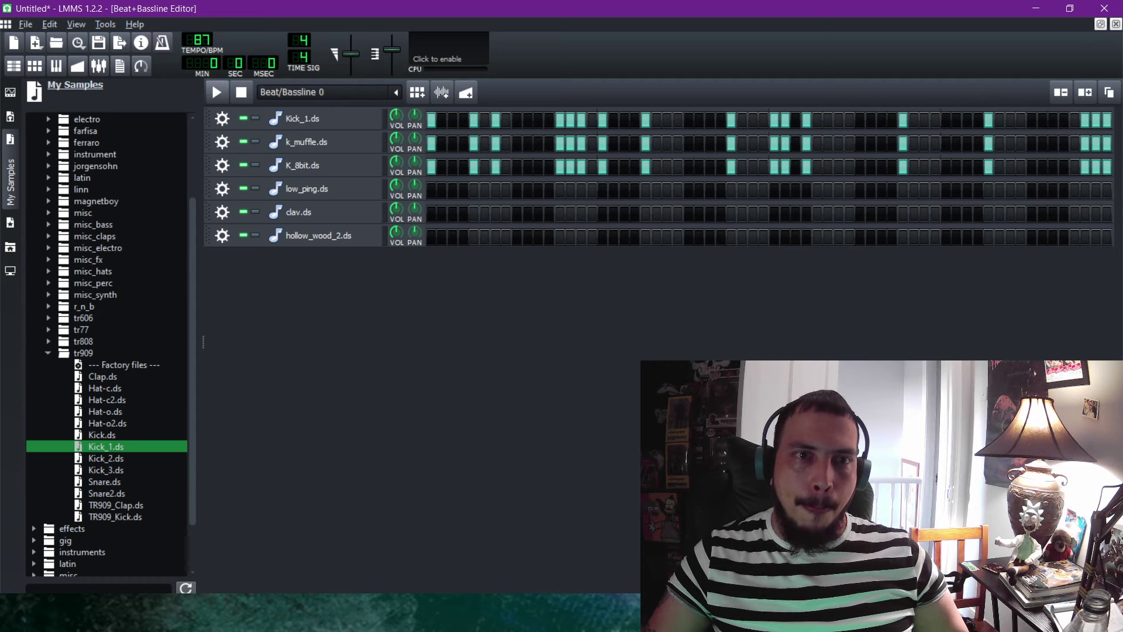
Play the pattern and move the step 34 hits on all three kick tracks to step 35.
{"action": "key", "text": "space"}
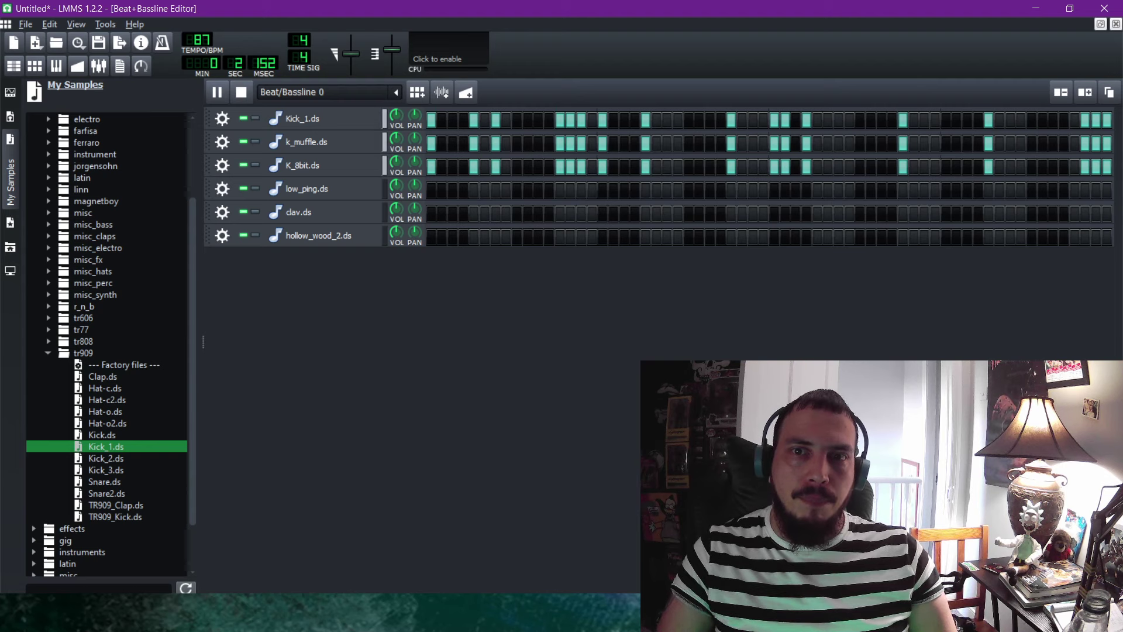
{"action": "left_click", "coordinate": [785, 142]}
{"action": "left_click", "coordinate": [784, 119]}
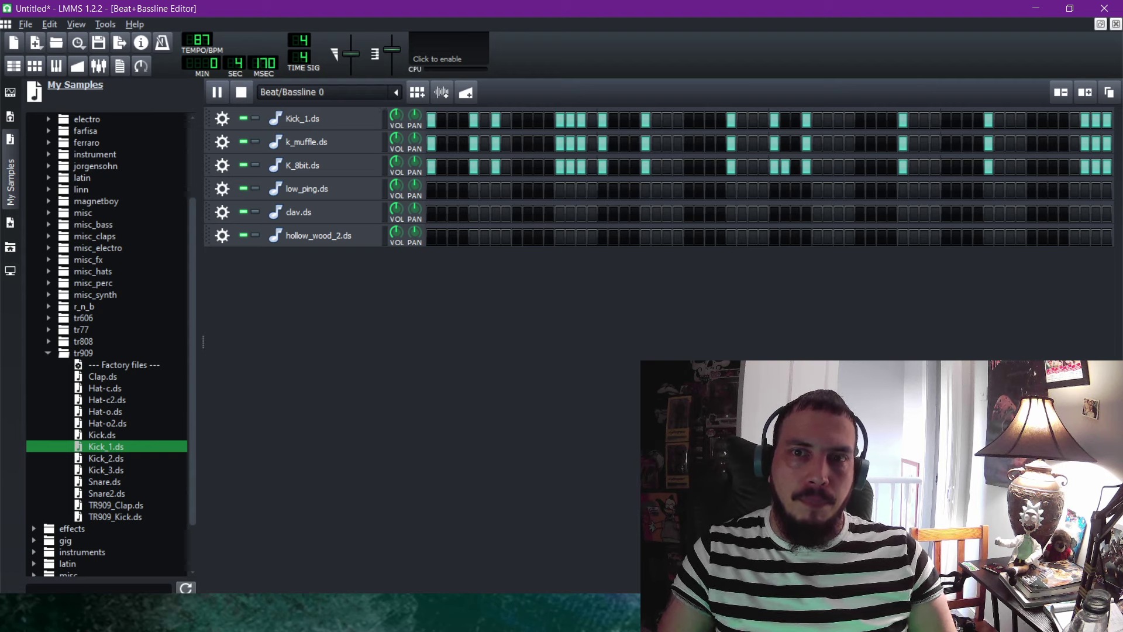
{"action": "left_click", "coordinate": [784, 167]}
{"action": "left_click", "coordinate": [796, 167]}
{"action": "left_click", "coordinate": [795, 143]}
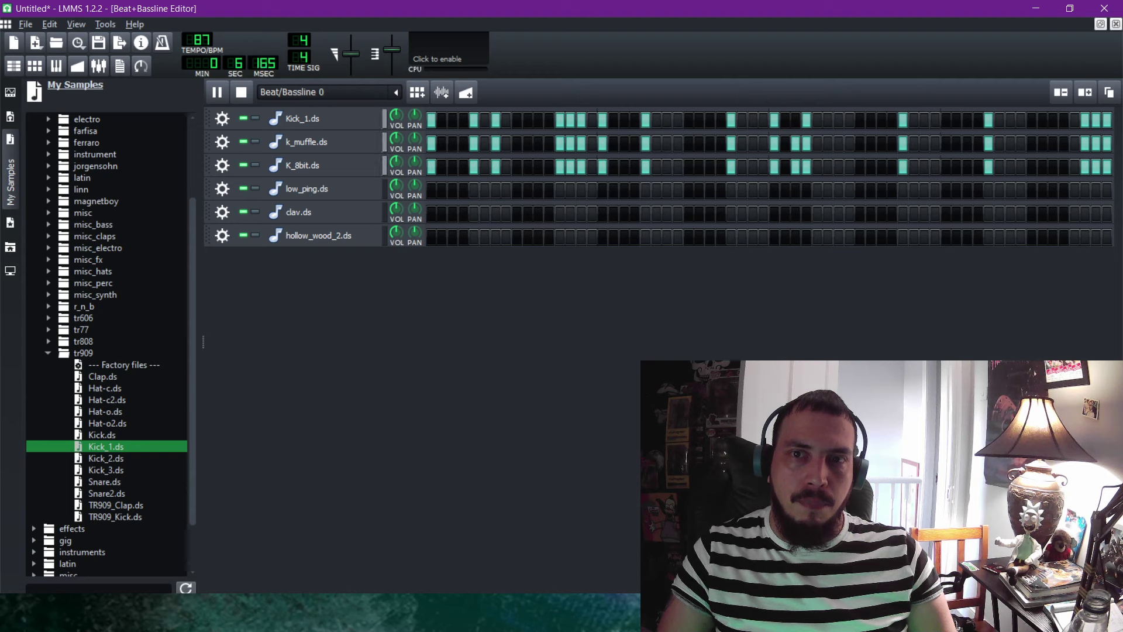
{"action": "left_click", "coordinate": [796, 120]}
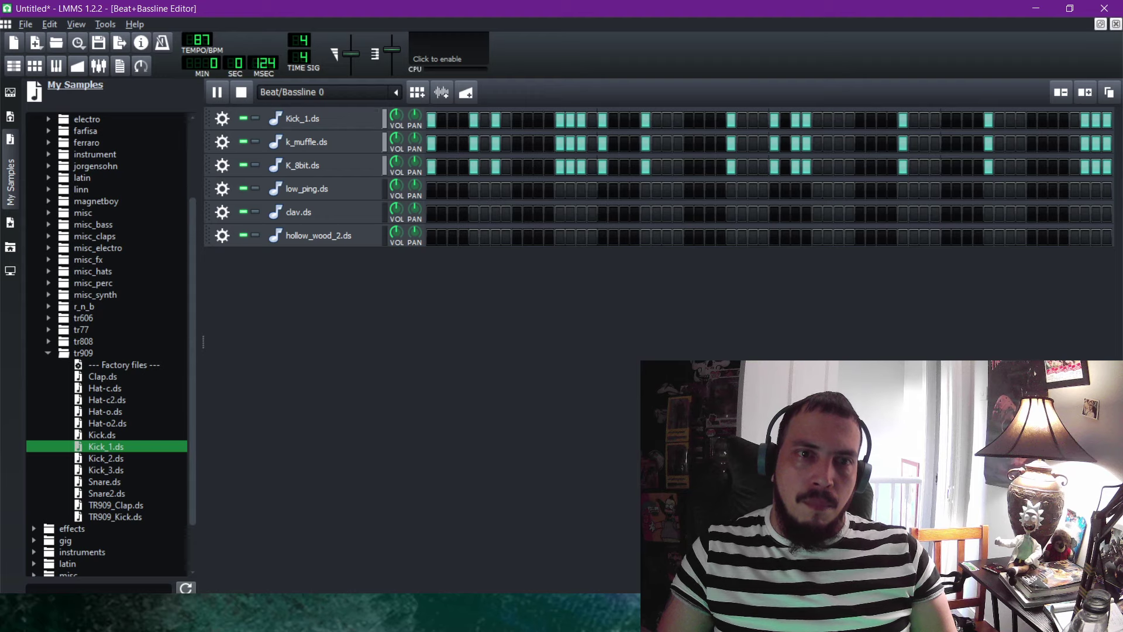
Audition Kick_1.ds and k_muffle.ds soloed in turn, lower the volume of K_8bit.ds, and stop playback.
{"action": "left_click", "coordinate": [255, 118]}
{"action": "left_click", "coordinate": [255, 118]}
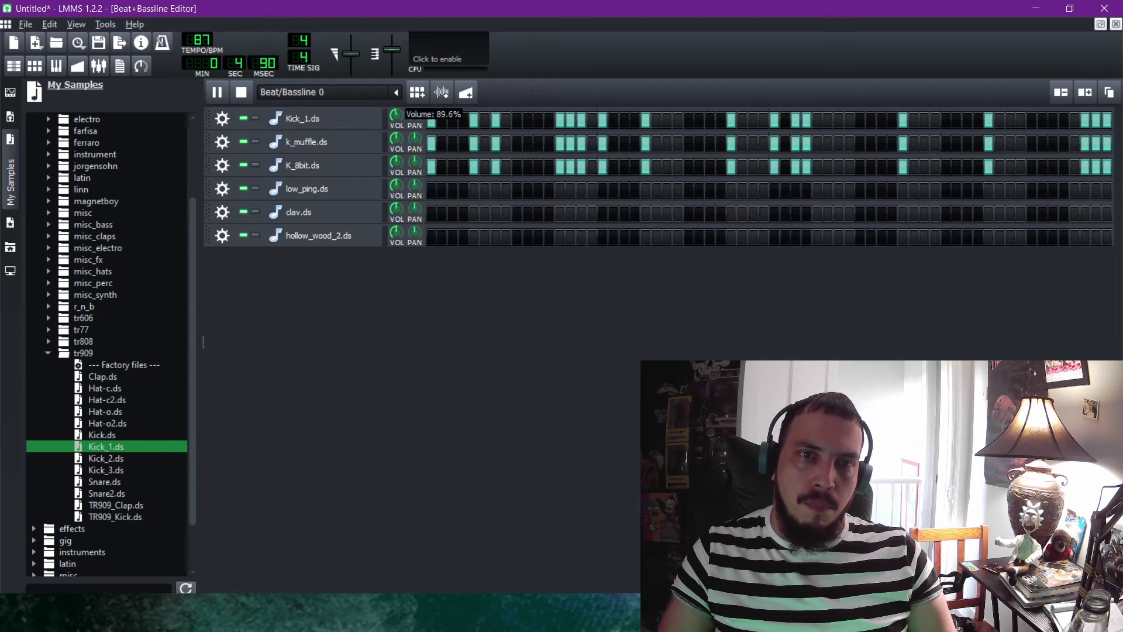
{"action": "left_click", "coordinate": [255, 142]}
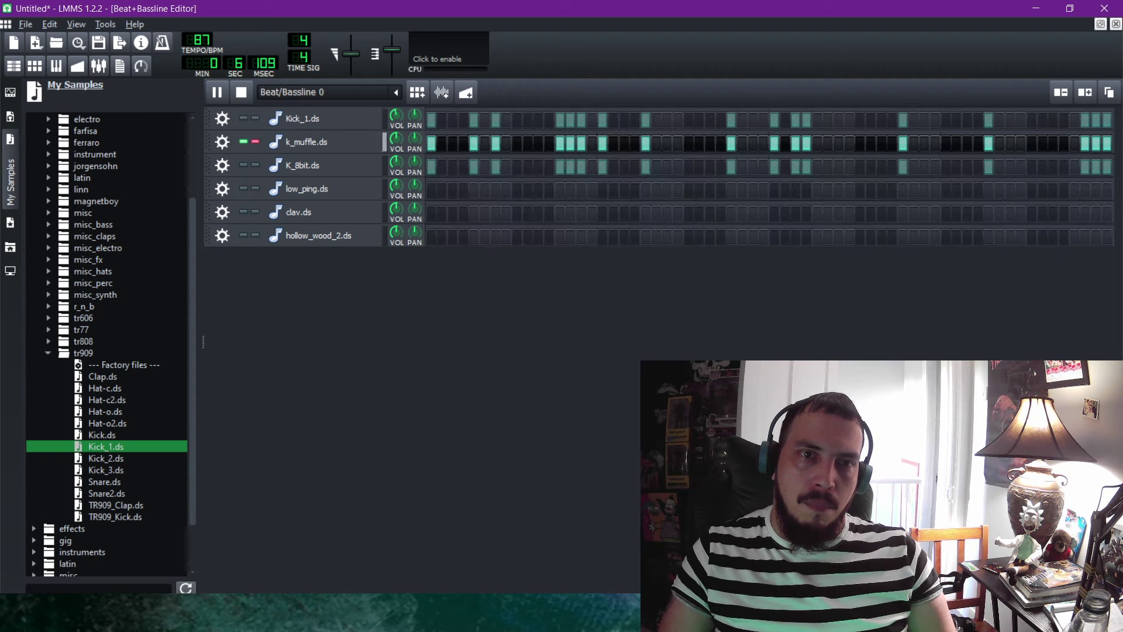
{"action": "left_click", "coordinate": [255, 142]}
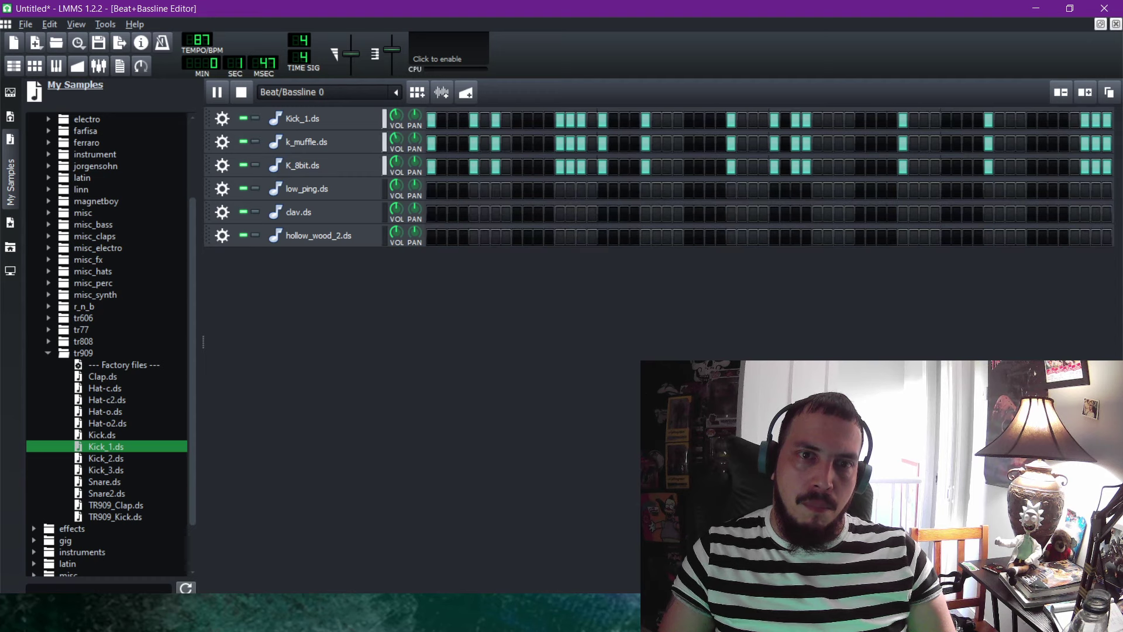
{"action": "left_click_drag", "start_coordinate": [396, 163], "coordinate": [396, 180]}
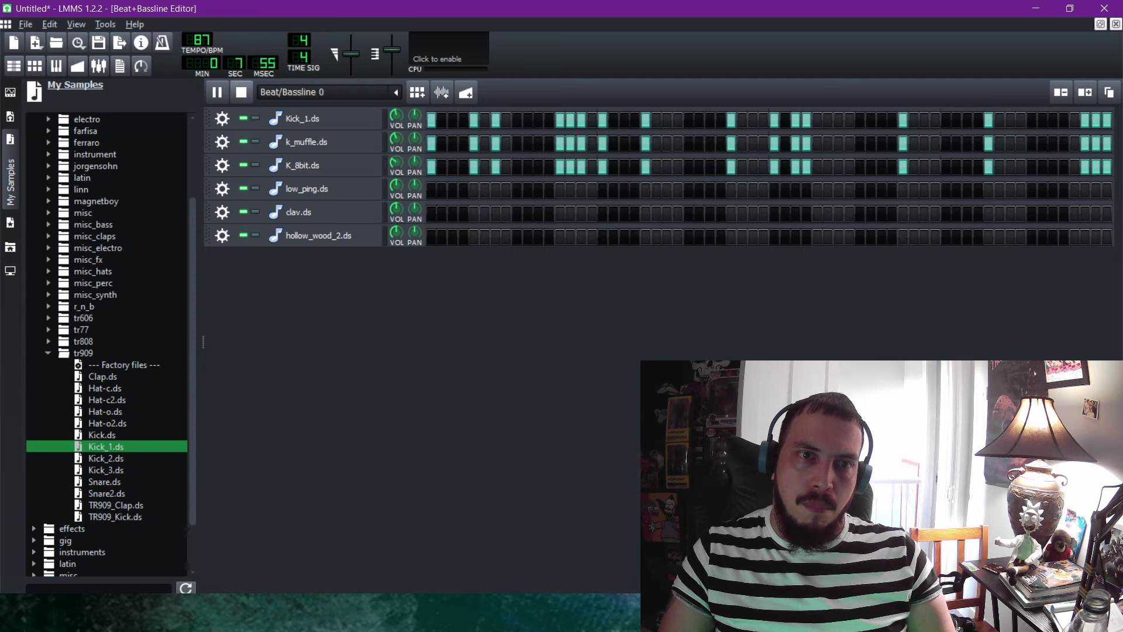
{"action": "key", "text": "space"}
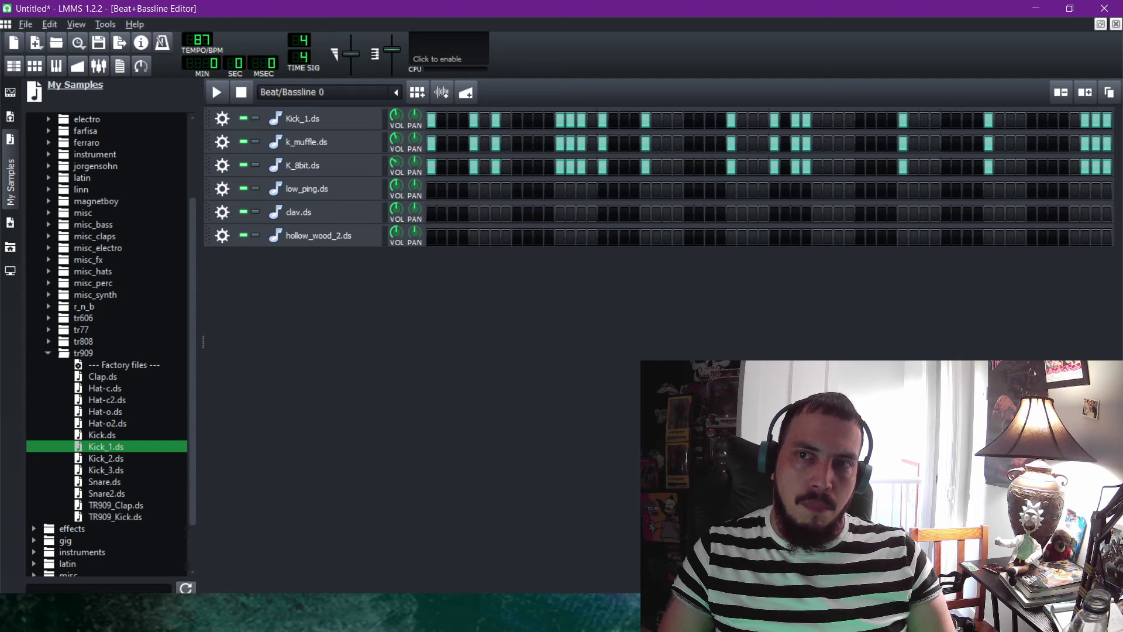
In the Song-Editor, place a Beat/Bassline 0 block at bar 1 and enable the loop points.
{"action": "key", "text": "F6"}
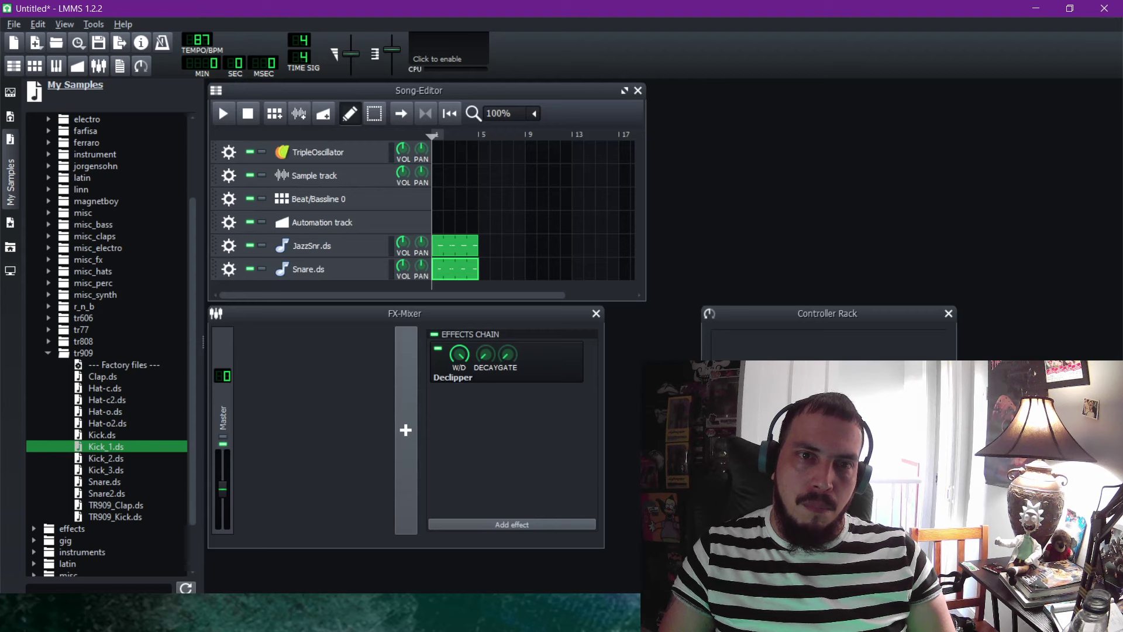
{"action": "left_click", "coordinate": [437, 198]}
{"action": "right_click", "coordinate": [478, 134]}
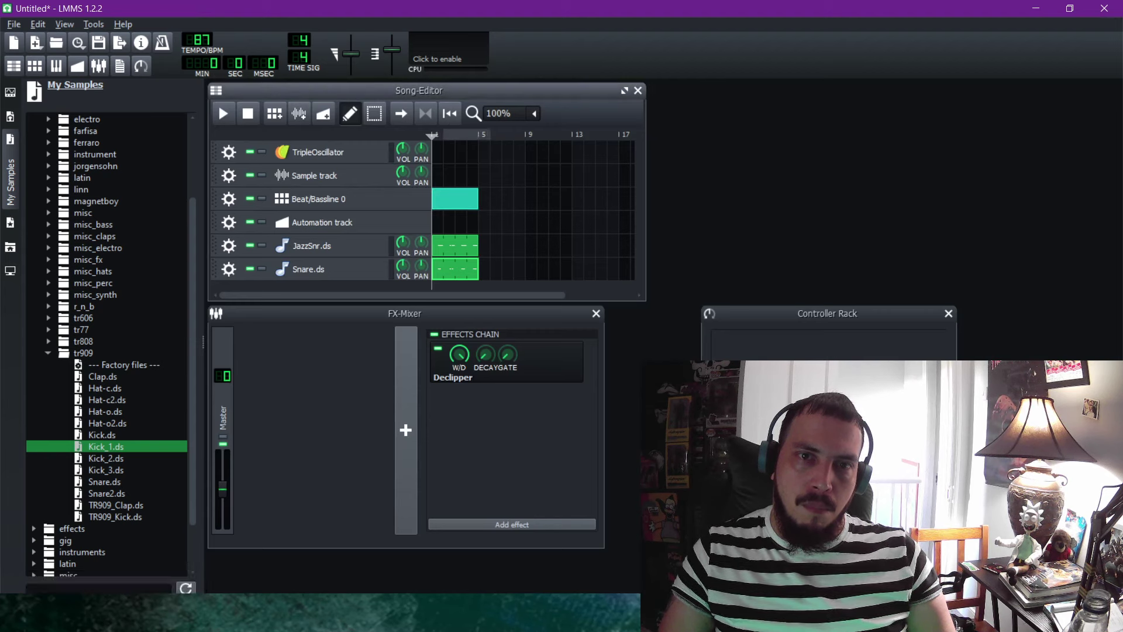
{"action": "right_click", "coordinate": [434, 134]}
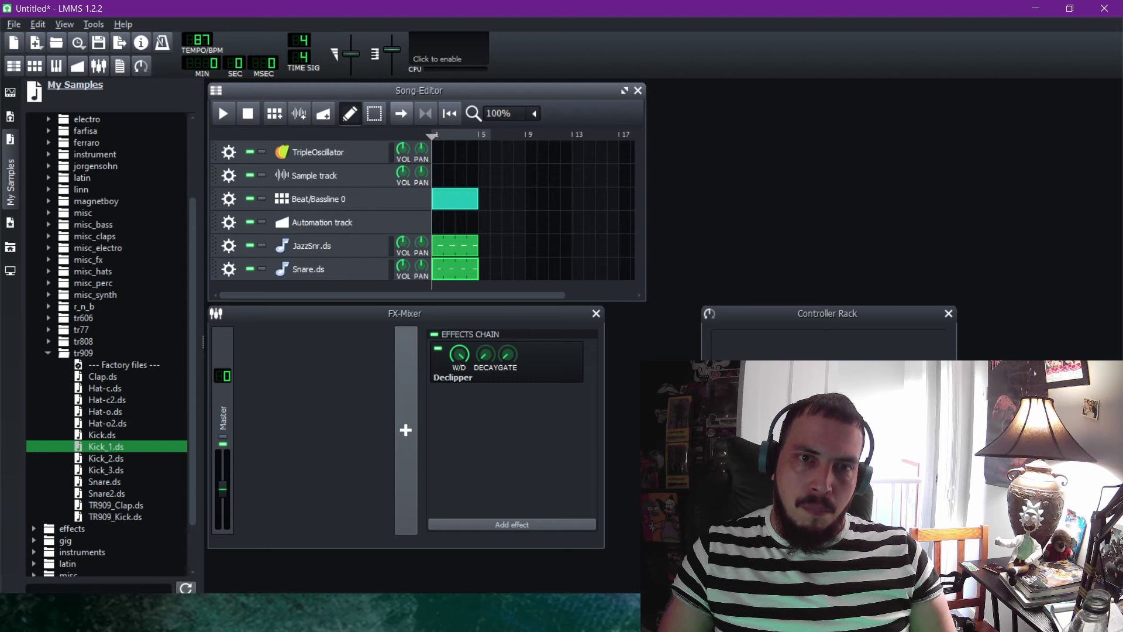
{"action": "left_click", "coordinate": [425, 114]}
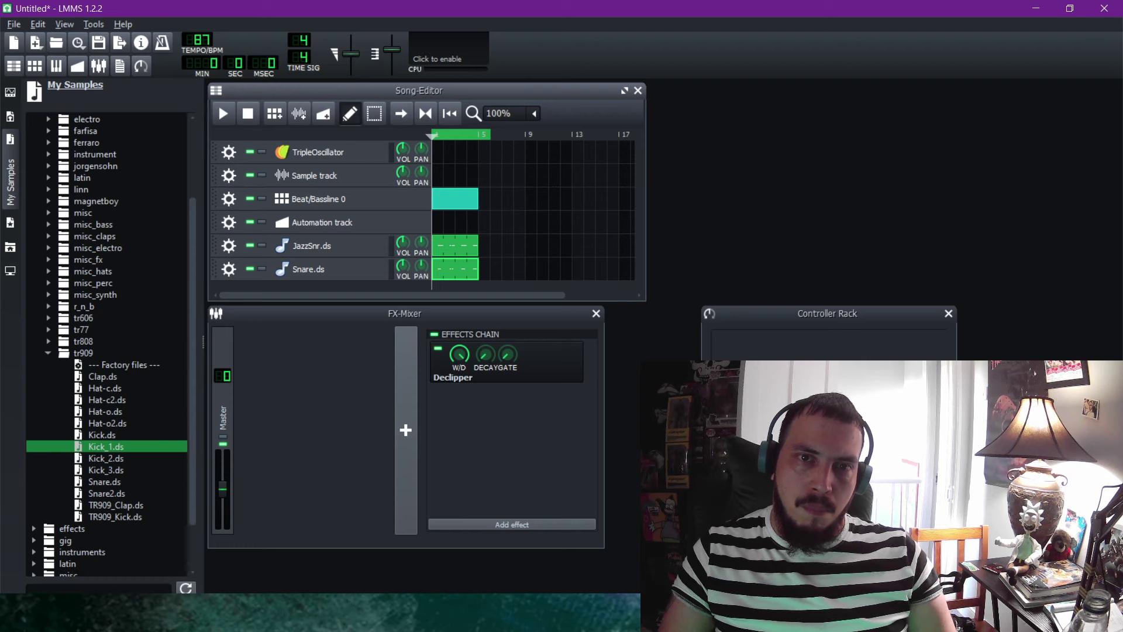
Set the loop region to run from bar 1 to bar 9 and add a second Beat/Bassline 0 block at bar 5.
{"action": "left_click_drag", "start_coordinate": [434, 134], "coordinate": [501, 134]}
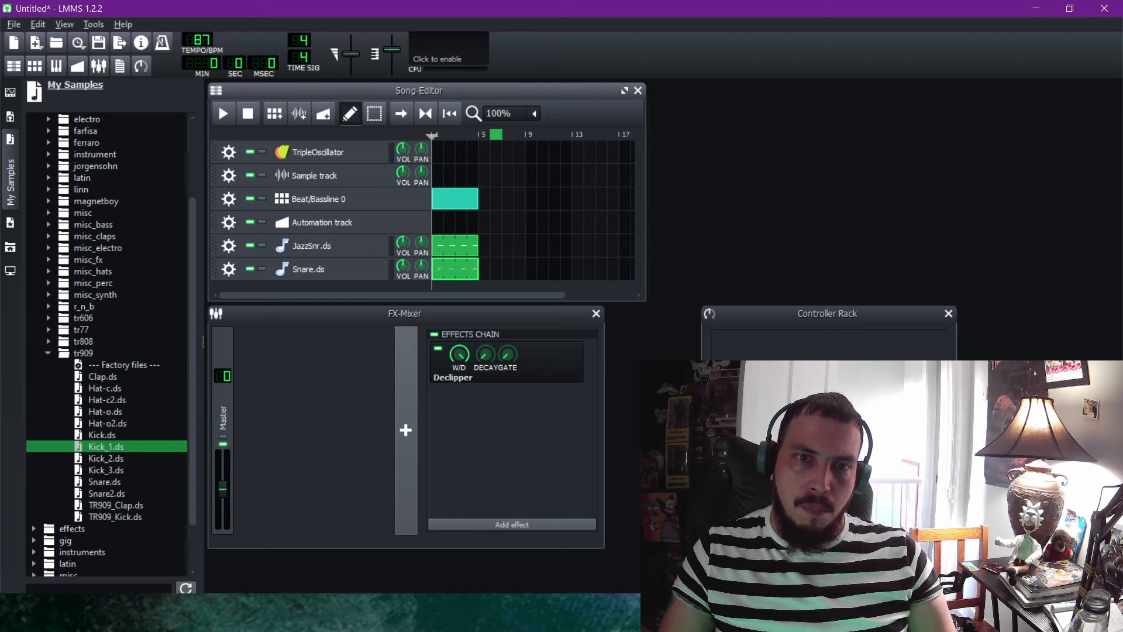
{"action": "right_click", "coordinate": [497, 135]}
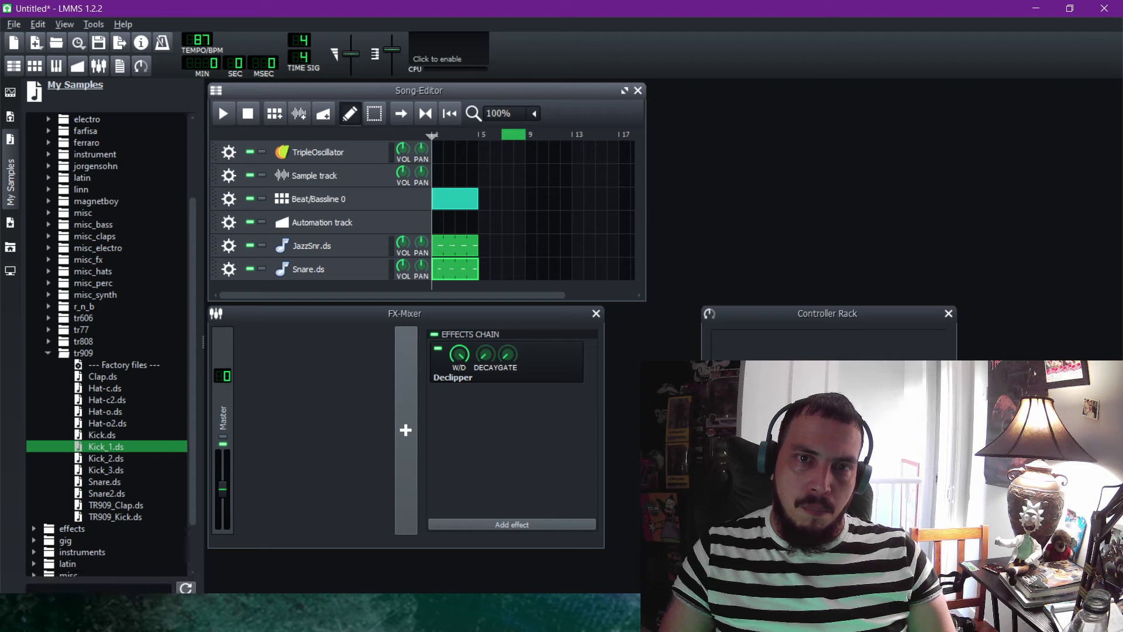
{"action": "left_click_drag", "start_coordinate": [502, 134], "coordinate": [431, 134]}
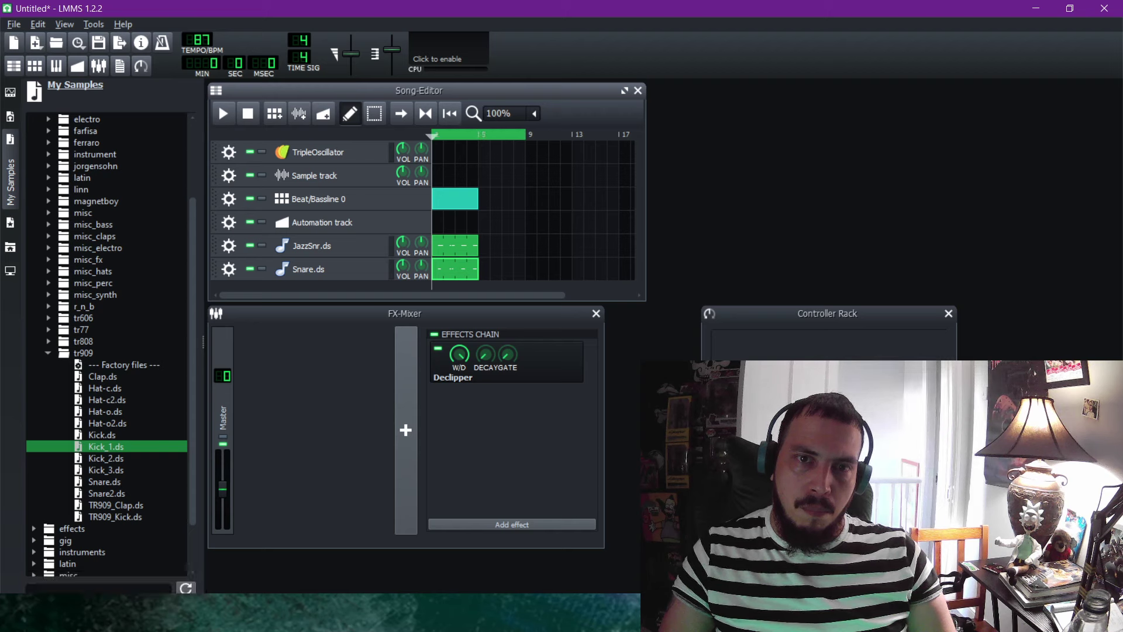
{"action": "left_click", "coordinate": [485, 199]}
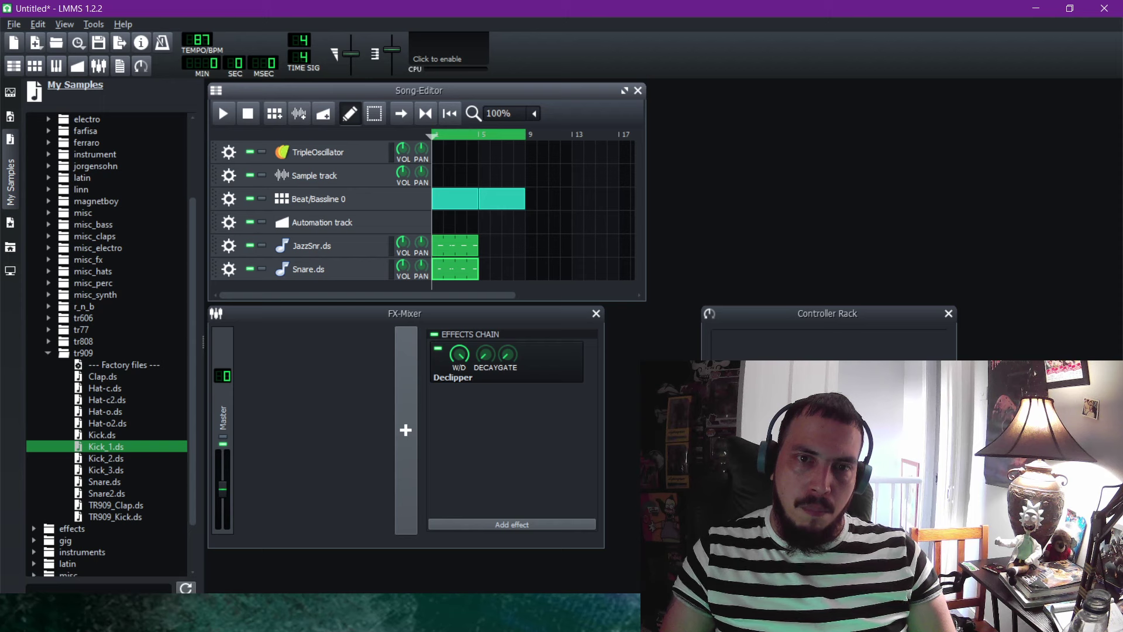
Copy the bar 1 patterns of JazzSnr.ds and Snare.ds to bar 5 on their own tracks, and play the song.
{"action": "right_click", "coordinate": [457, 246]}
{"action": "left_click", "coordinate": [481, 316]}
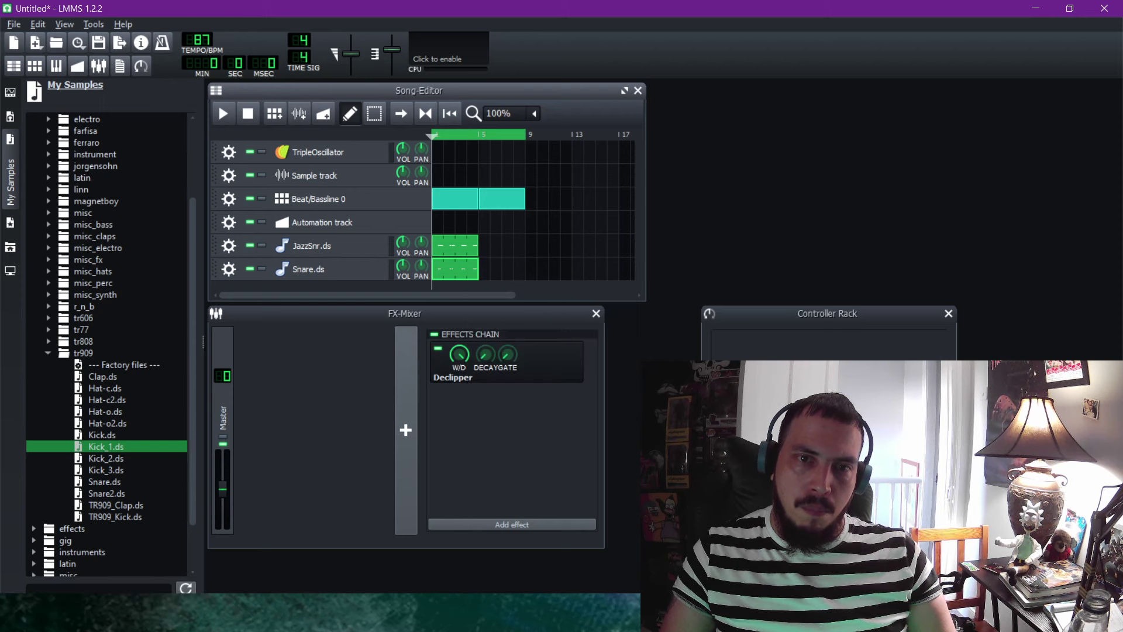
{"action": "right_click", "coordinate": [481, 245]}
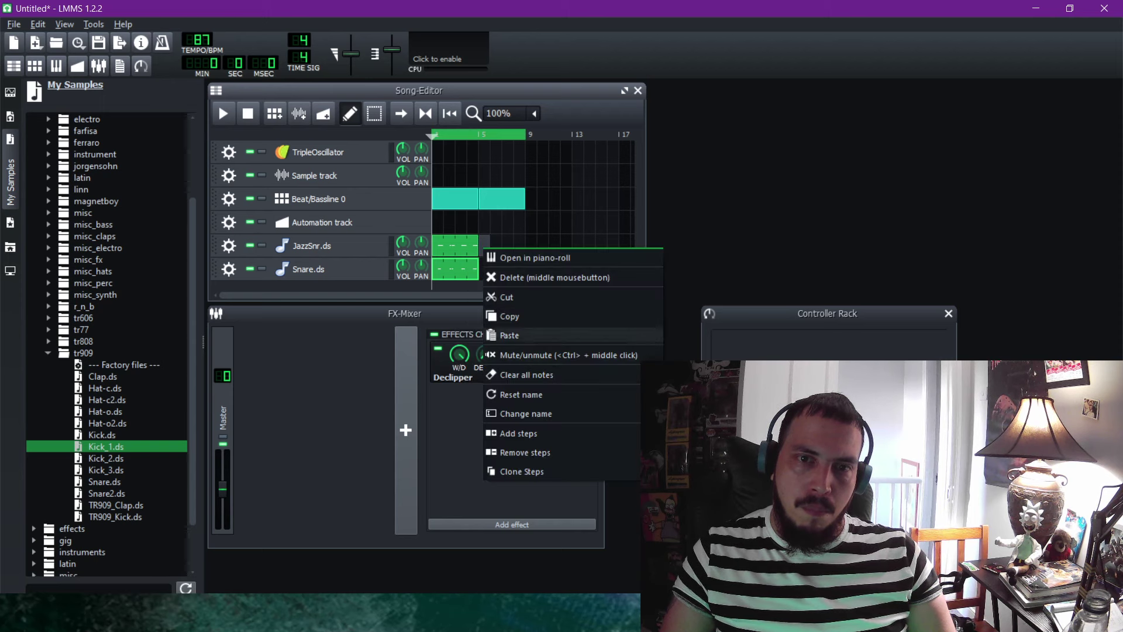
{"action": "left_click", "coordinate": [503, 335]}
{"action": "right_click", "coordinate": [465, 272]}
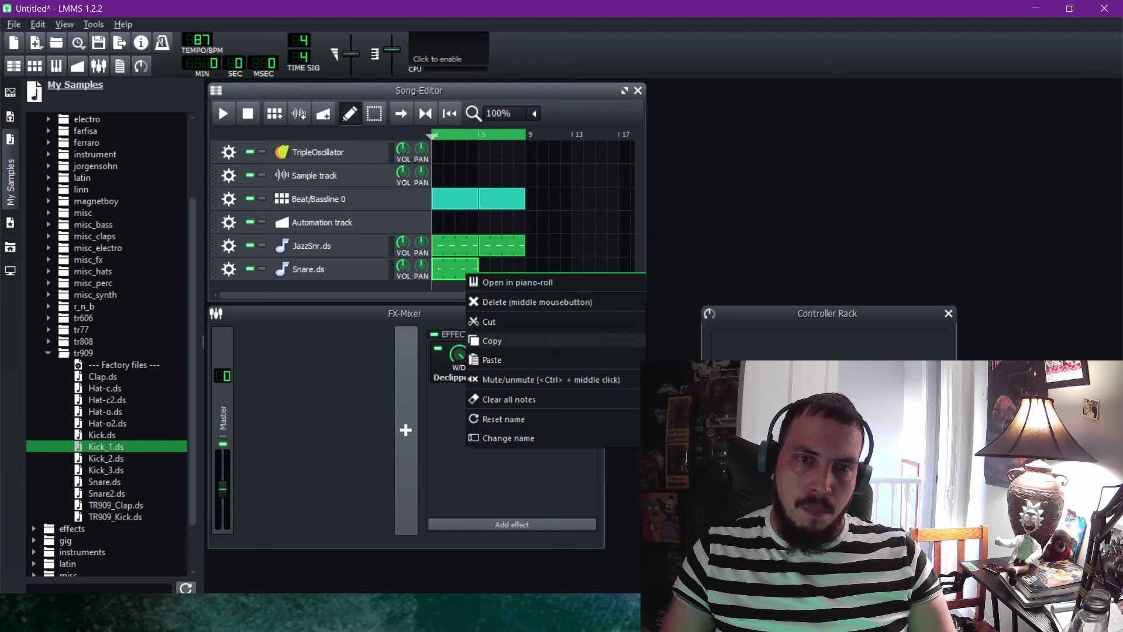
{"action": "left_click", "coordinate": [489, 340]}
{"action": "right_click", "coordinate": [483, 269]}
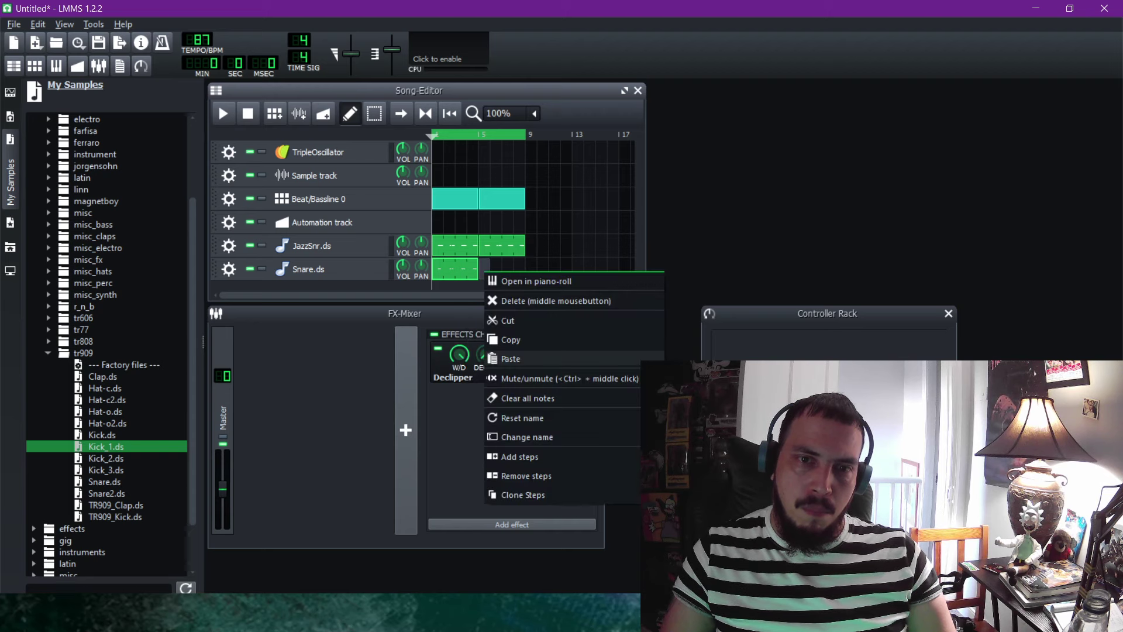
{"action": "left_click", "coordinate": [503, 357]}
{"action": "left_click", "coordinate": [223, 113]}
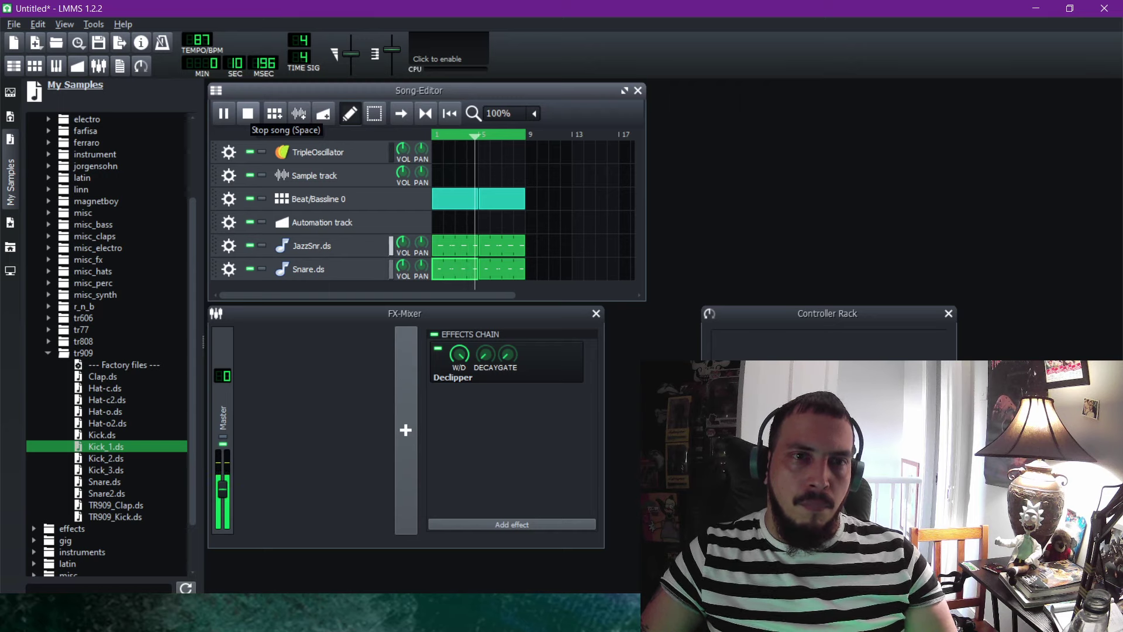
{"action": "left_click", "coordinate": [248, 114]}
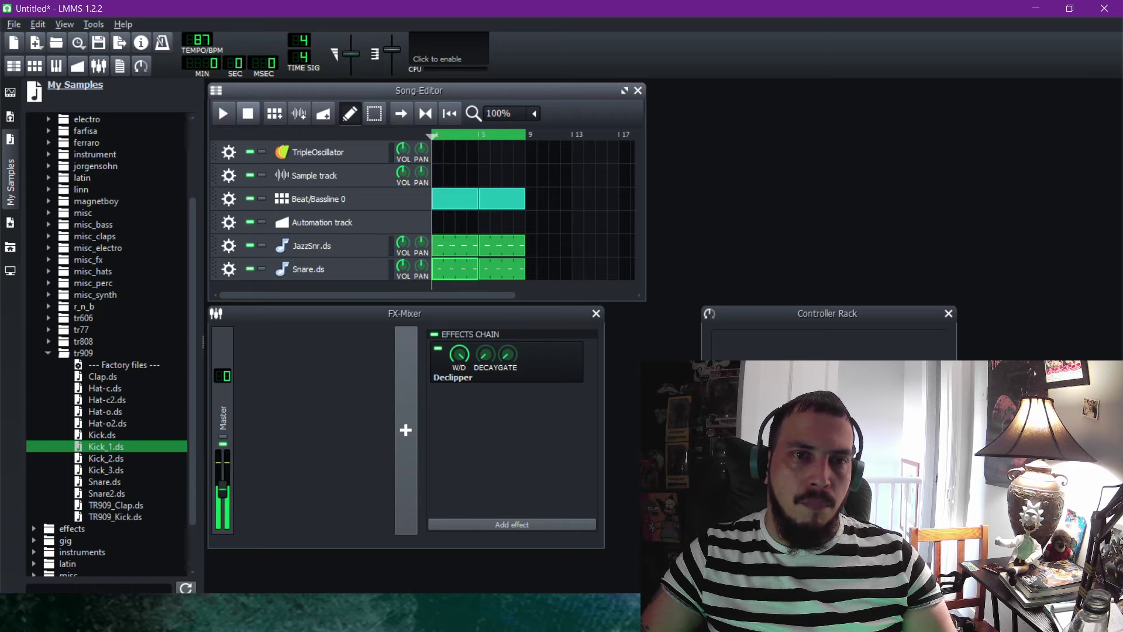
In Beat/Bassline 0, remove the step 45 hits and add step 51 hits on all three kick tracks, and replay the song.
{"action": "left_click", "coordinate": [319, 199]}
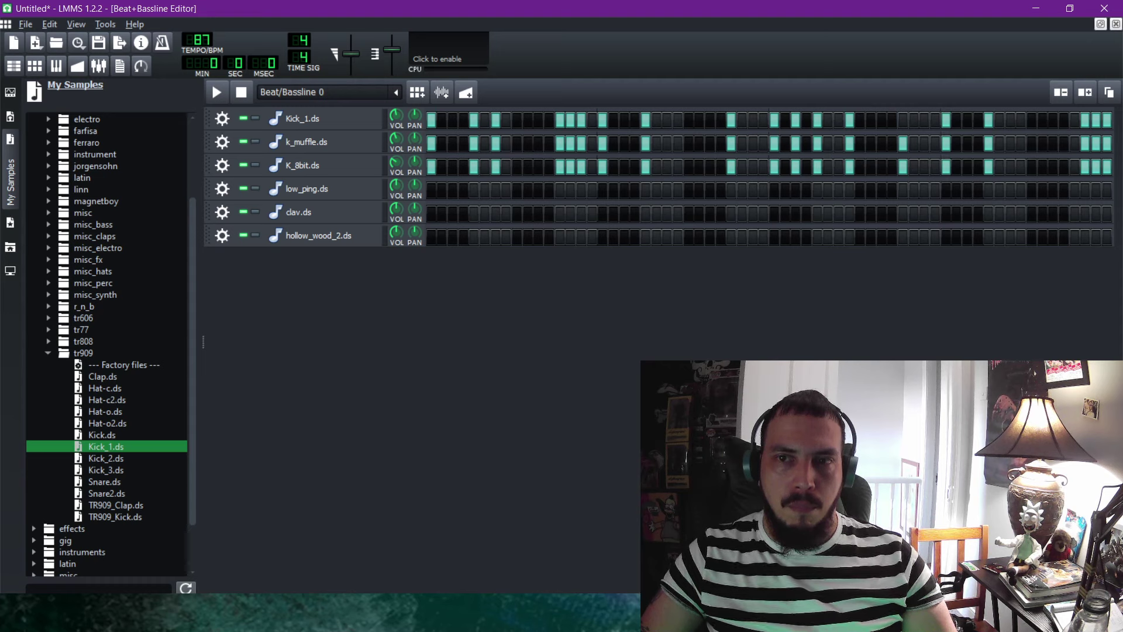
{"action": "left_click", "coordinate": [903, 144]}
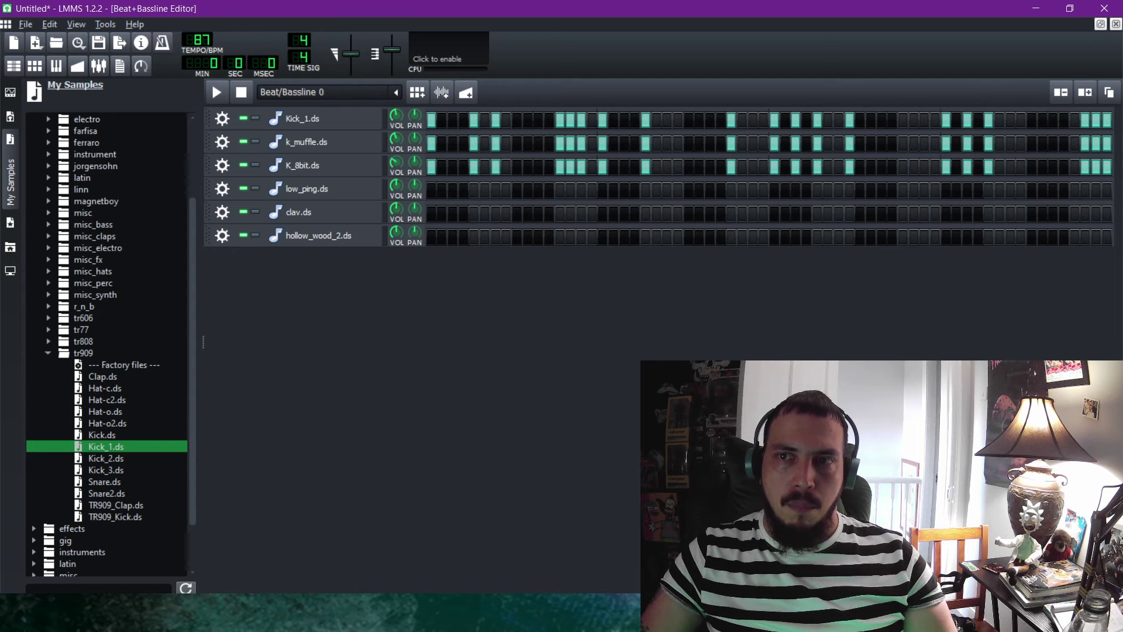
{"action": "left_click", "coordinate": [1116, 24]}
{"action": "left_click", "coordinate": [224, 114]}
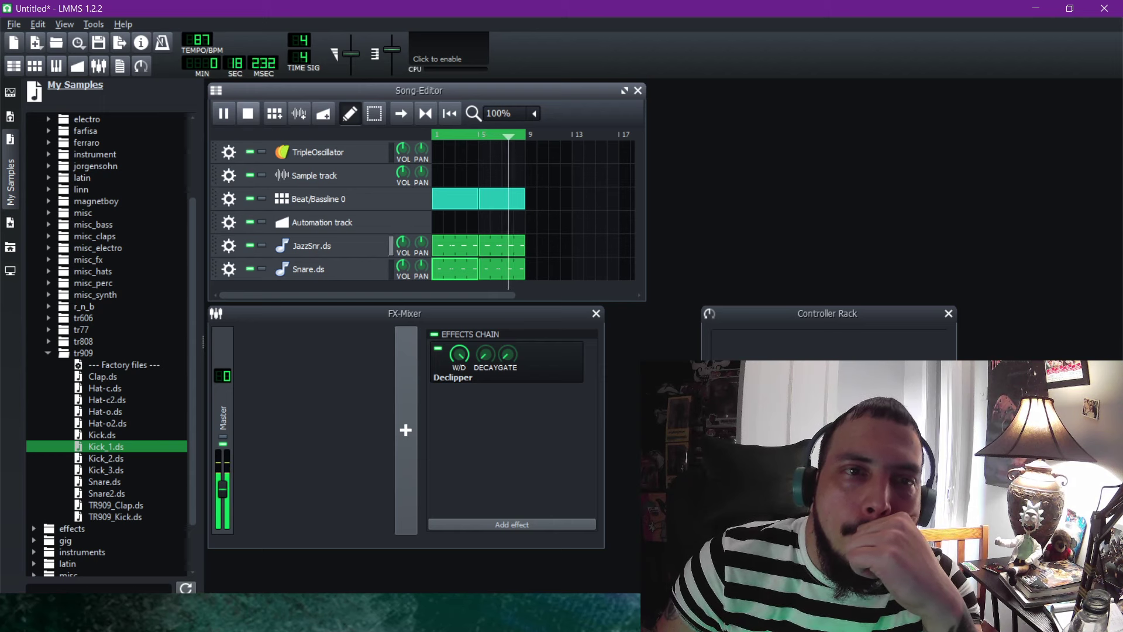
{"action": "left_click", "coordinate": [247, 113]}
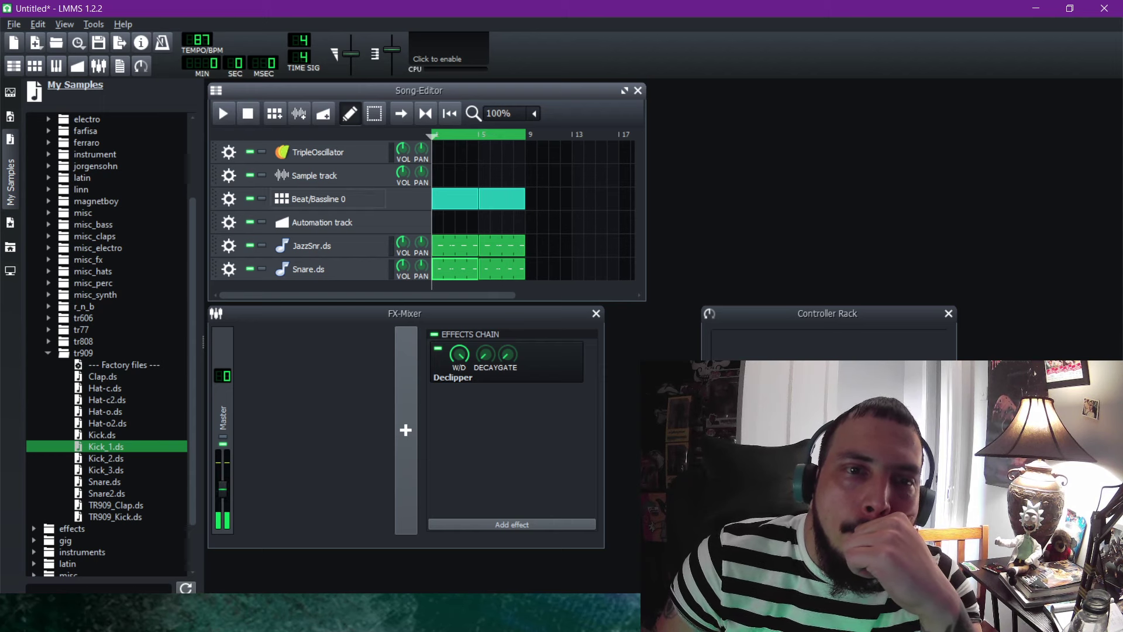
In the first JazzSnr.ds pattern, erase the second note of bar 1 and shorten the last notes of bars 2, 3 and 4.
{"action": "left_click", "coordinate": [312, 245]}
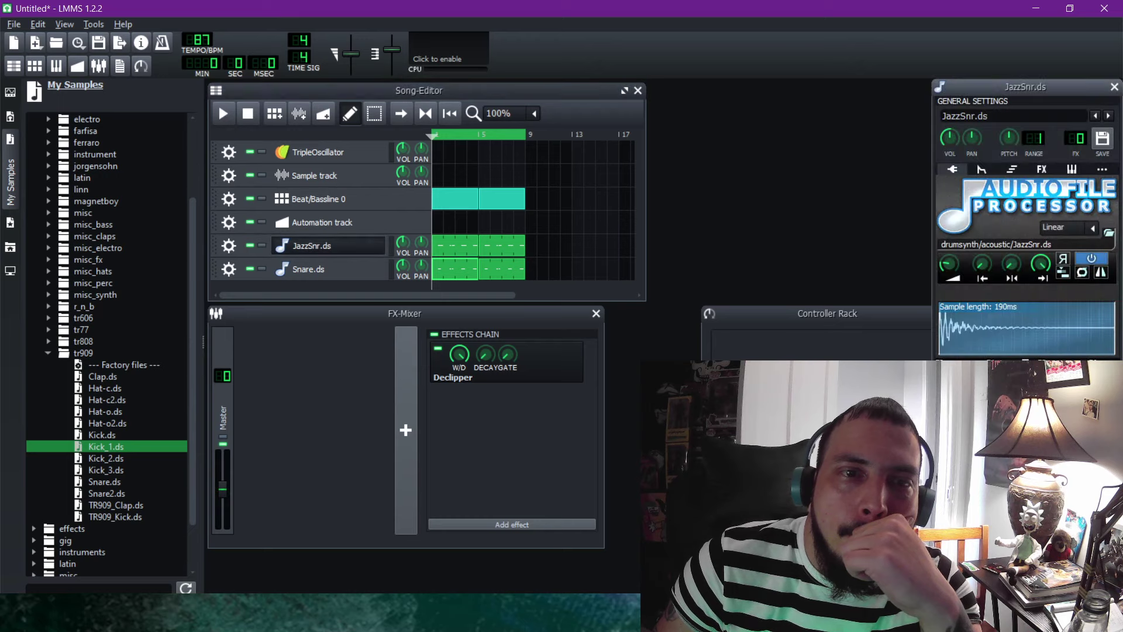
{"action": "left_click", "coordinate": [1115, 86]}
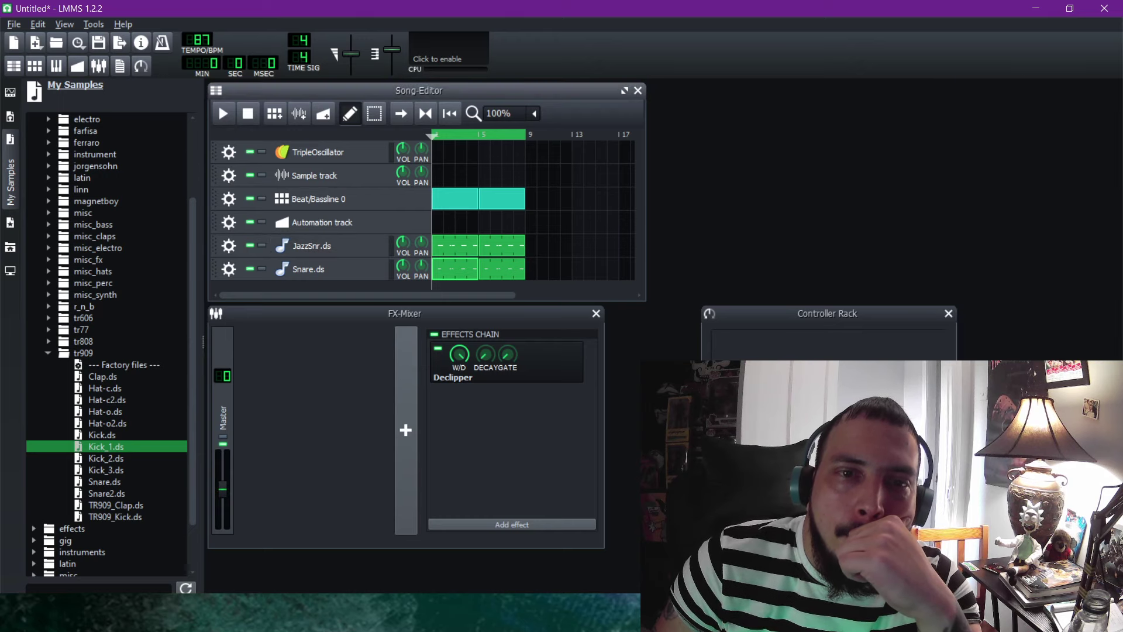
{"action": "double_click", "coordinate": [462, 249]}
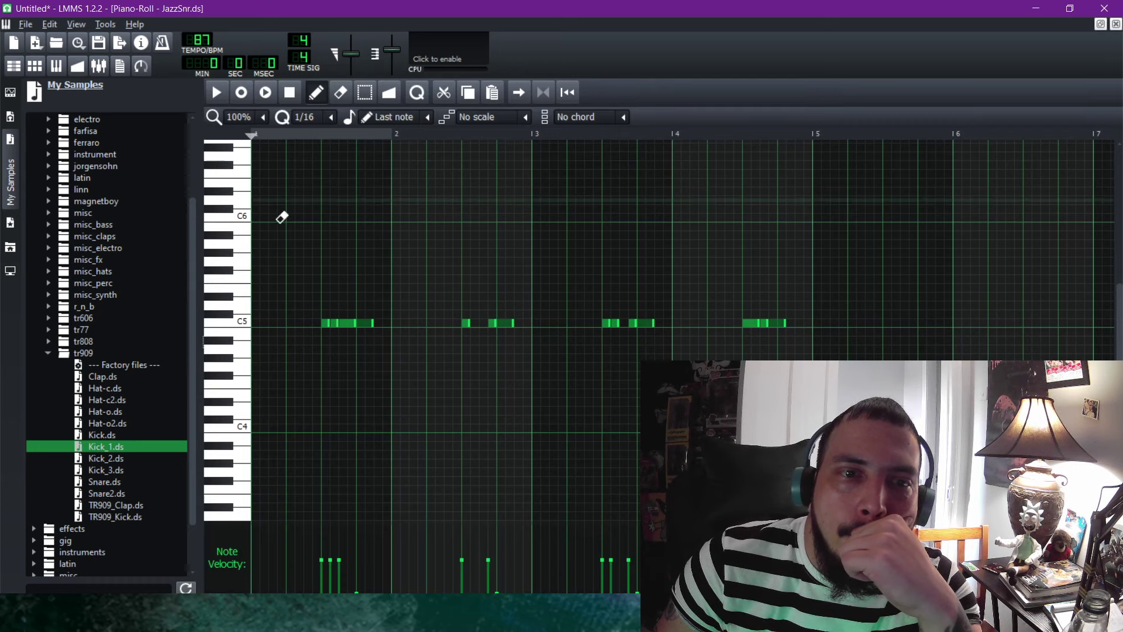
{"action": "left_click", "coordinate": [340, 92]}
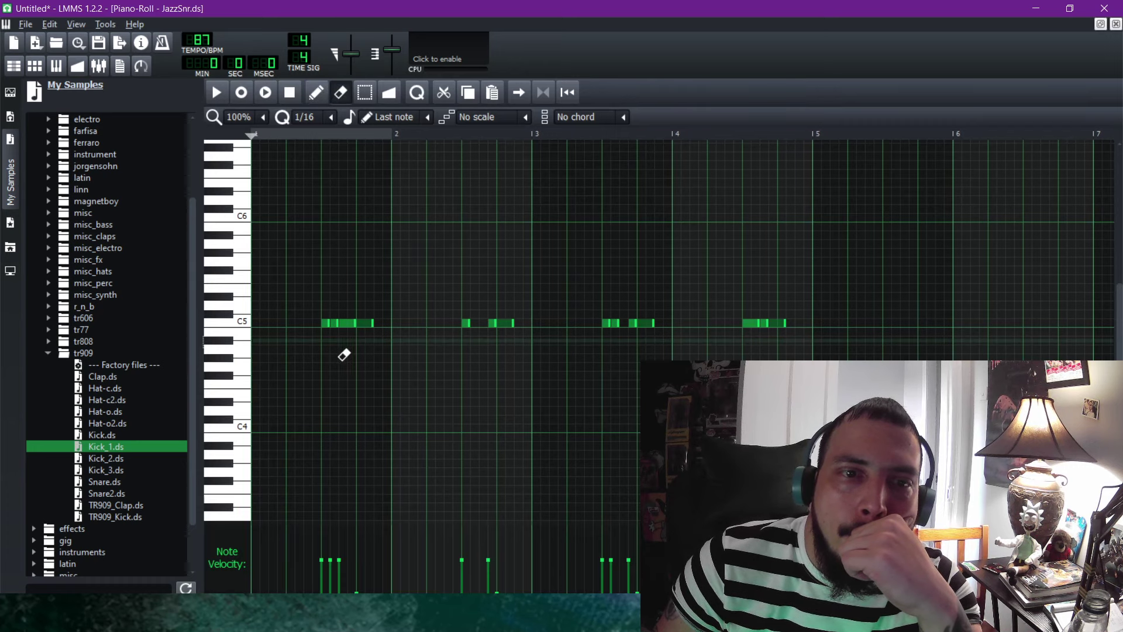
{"action": "left_click", "coordinate": [334, 322]}
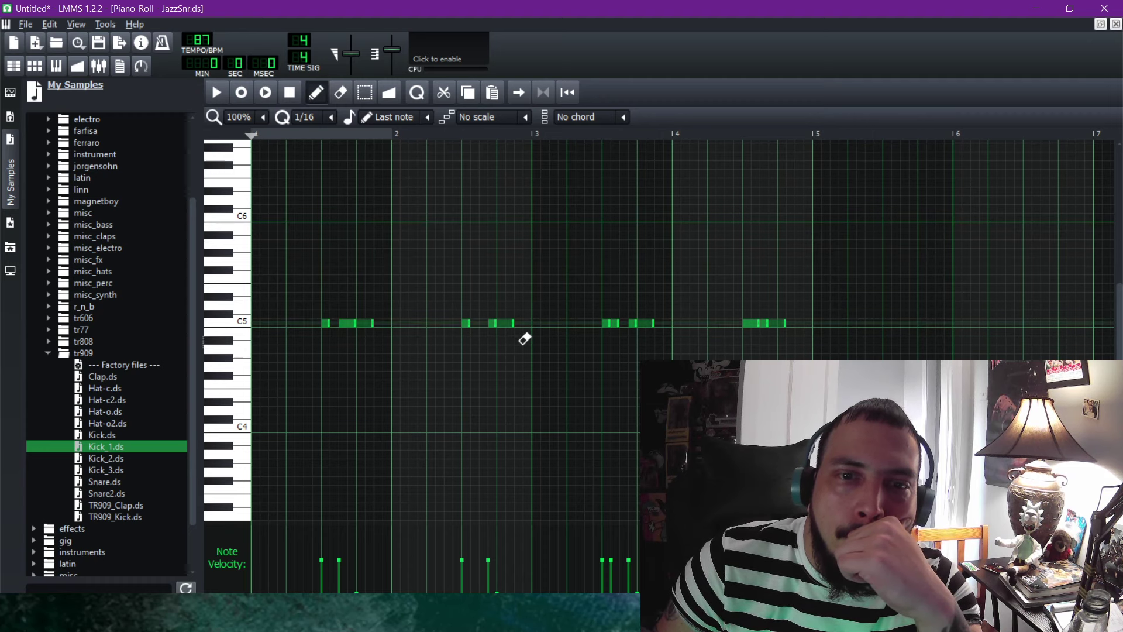
{"action": "left_click_drag", "start_coordinate": [511, 326], "coordinate": [505, 325]}
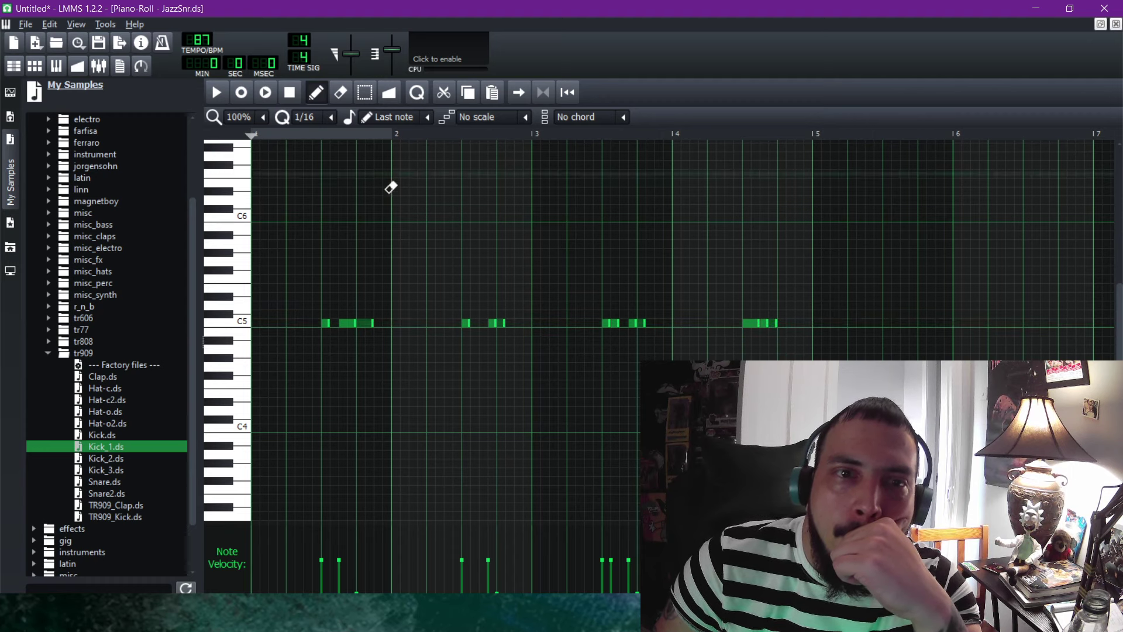
Set the piano-roll quantization to 1/64 and shorten the last JazzSnr.ds note in each of the four bars.
{"action": "left_click", "coordinate": [310, 117]}
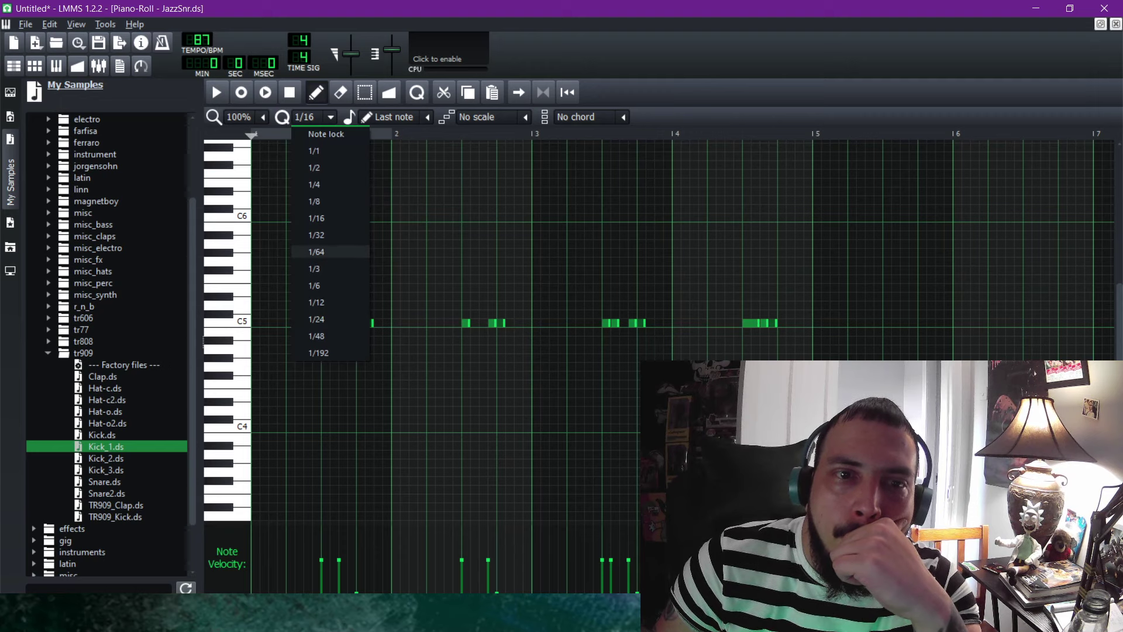
{"action": "left_click", "coordinate": [316, 252]}
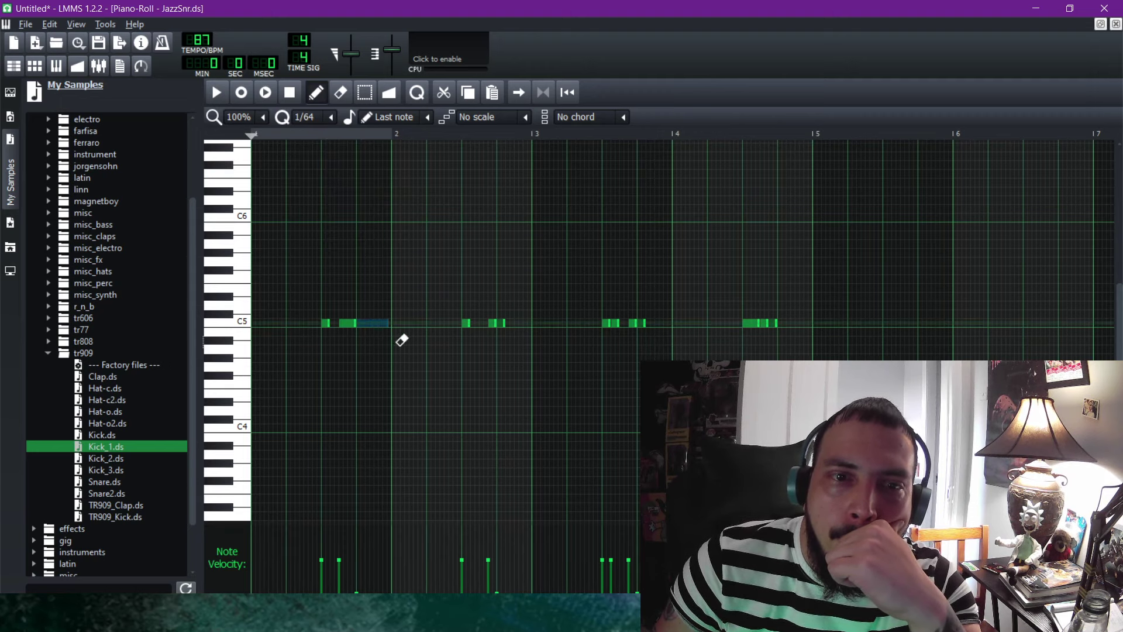
{"action": "left_click_drag", "start_coordinate": [401, 340], "coordinate": [374, 341]}
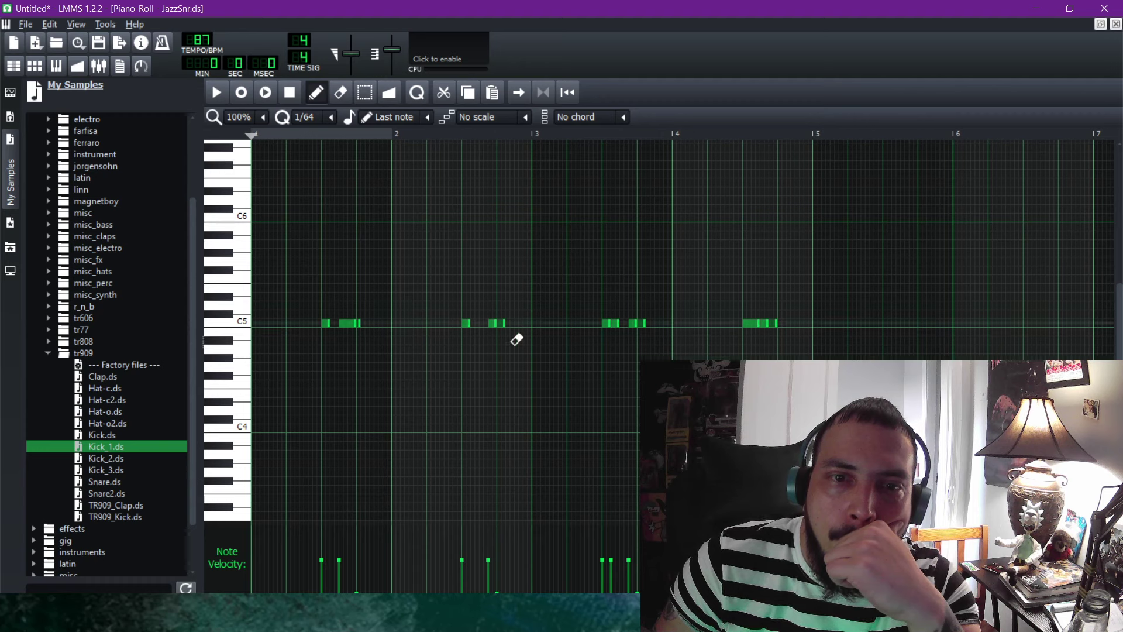
{"action": "left_click_drag", "start_coordinate": [513, 340], "coordinate": [513, 340]}
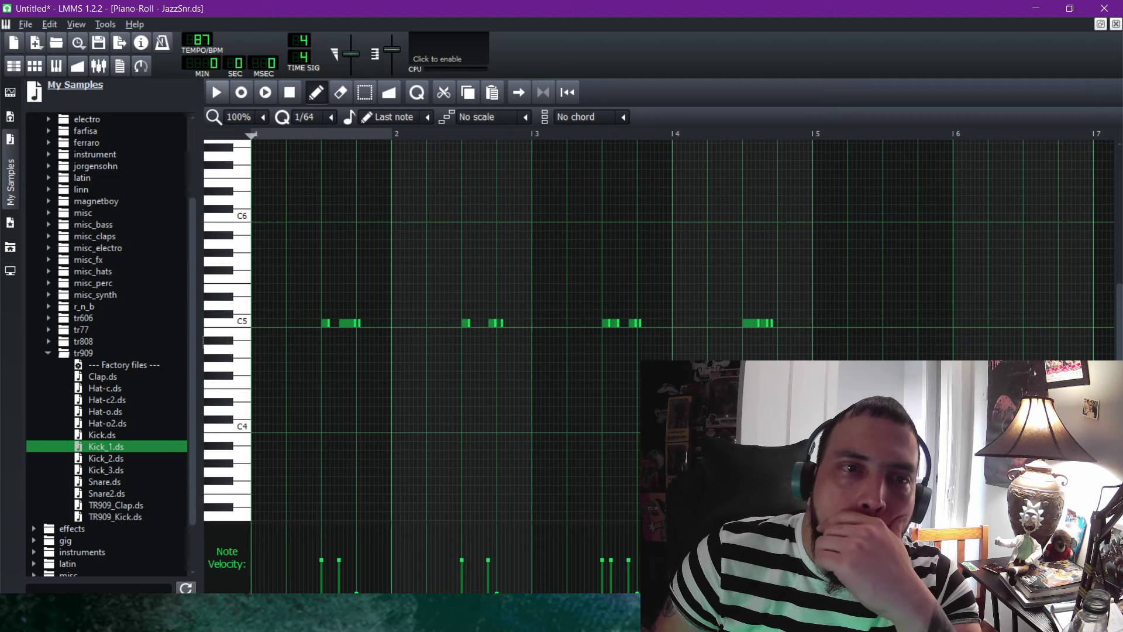
Play back the edited JazzSnr.ds pattern on its own and the full song in the Song-Editor.
{"action": "left_click", "coordinate": [216, 93]}
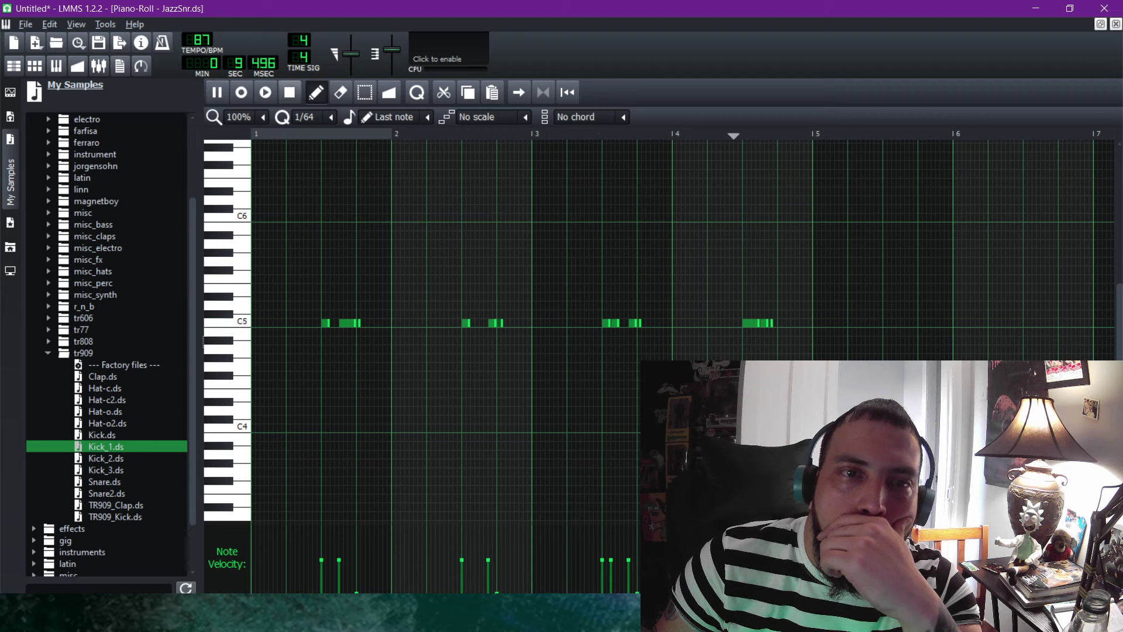
{"action": "key", "text": "space"}
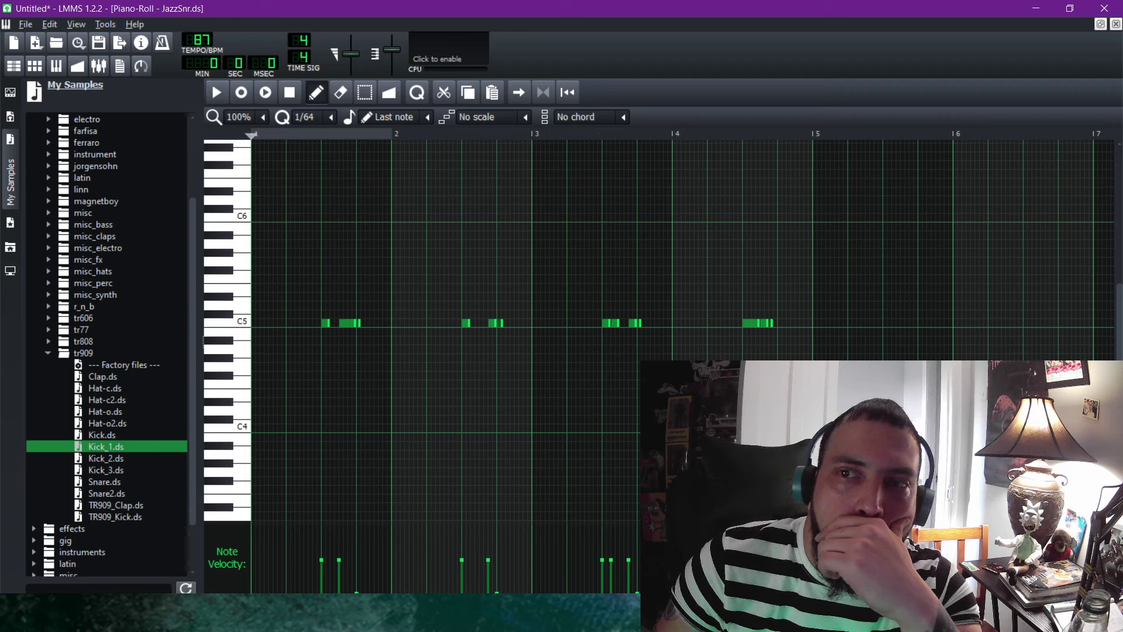
{"action": "key", "text": "F7"}
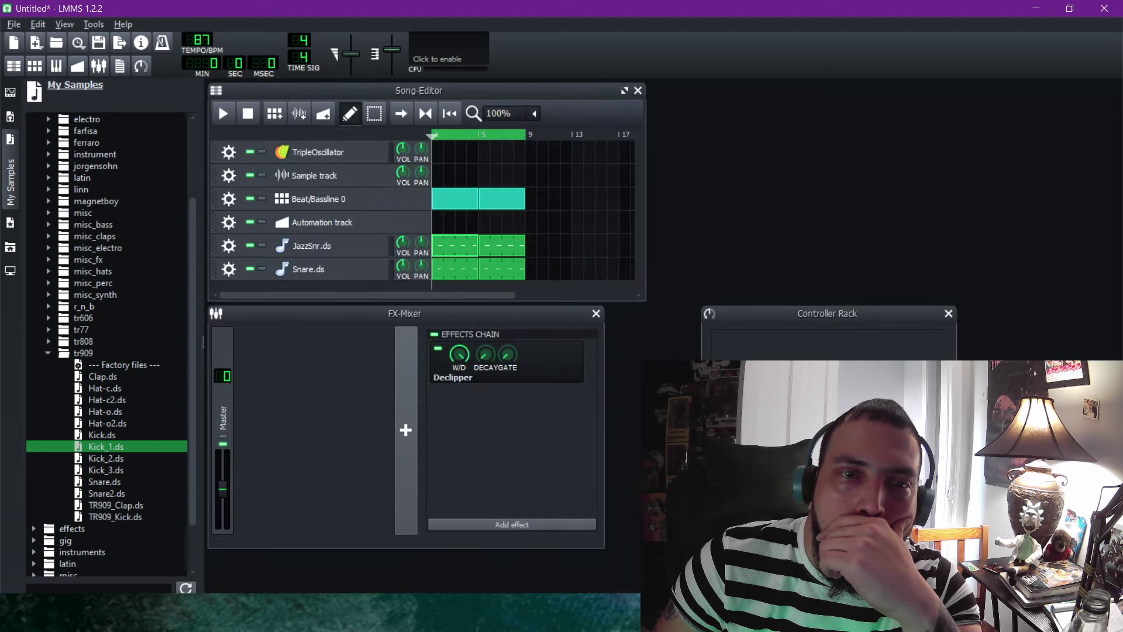
{"action": "left_click", "coordinate": [223, 113]}
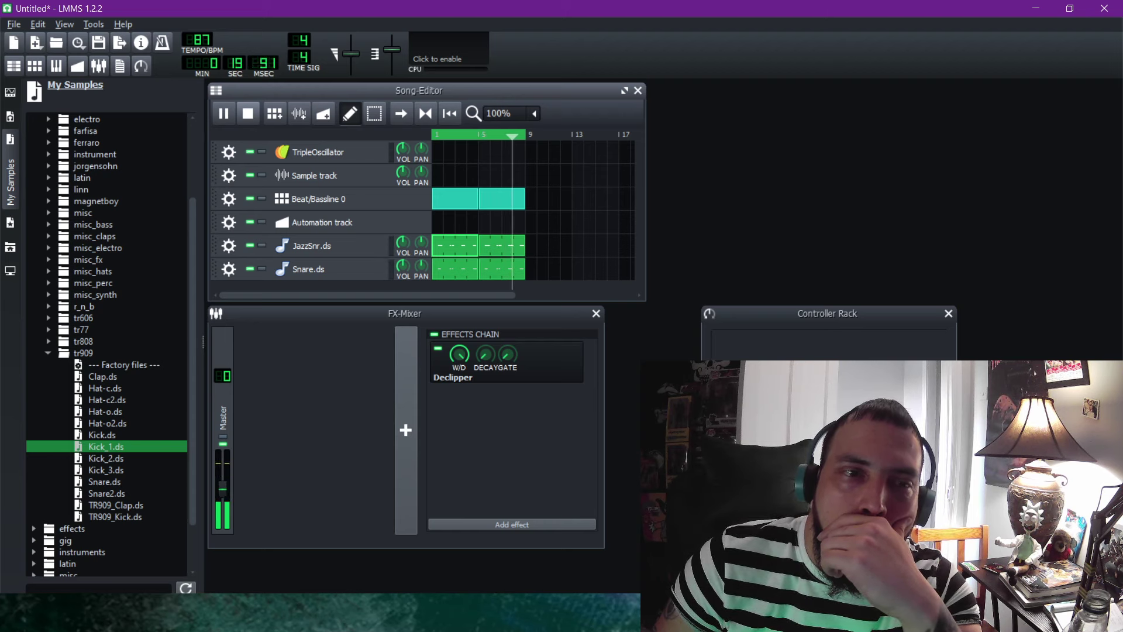
{"action": "key", "text": "space"}
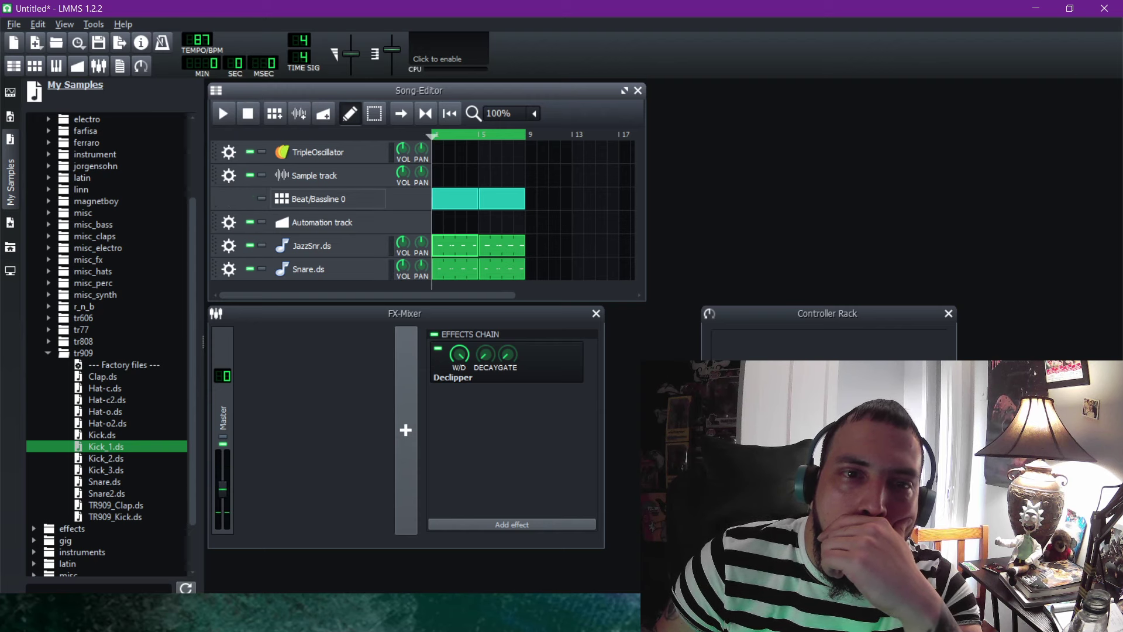
On all three kick tracks, move the step 53 hits to step 55 and add step 61 hits, and play the song.
{"action": "left_click", "coordinate": [328, 199]}
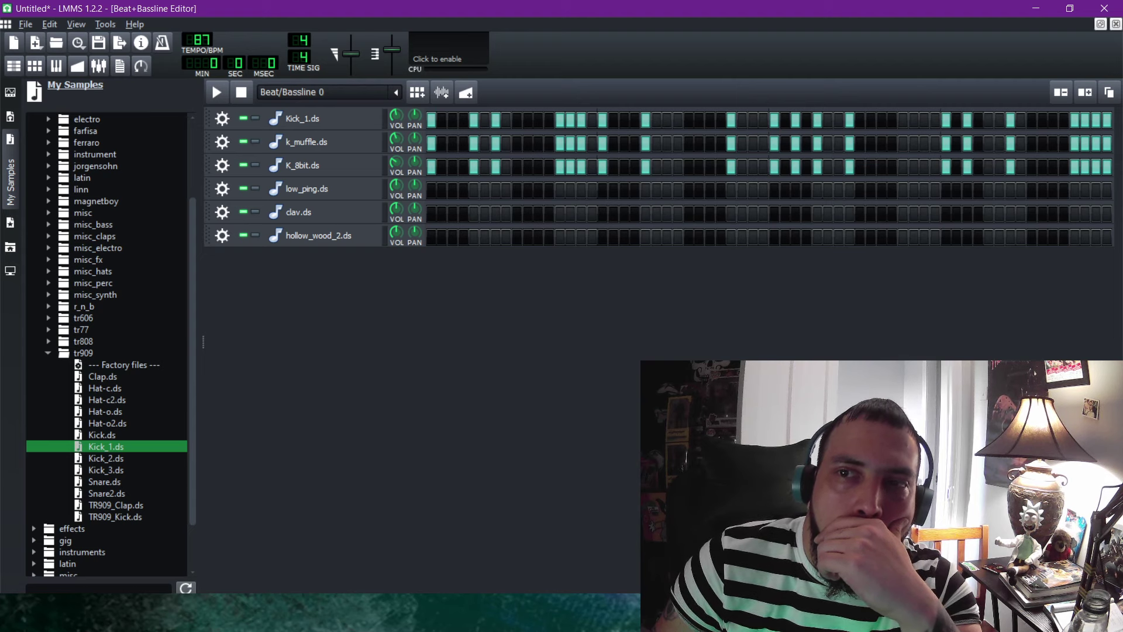
{"action": "key", "text": "F6"}
{"action": "key", "text": "space"}
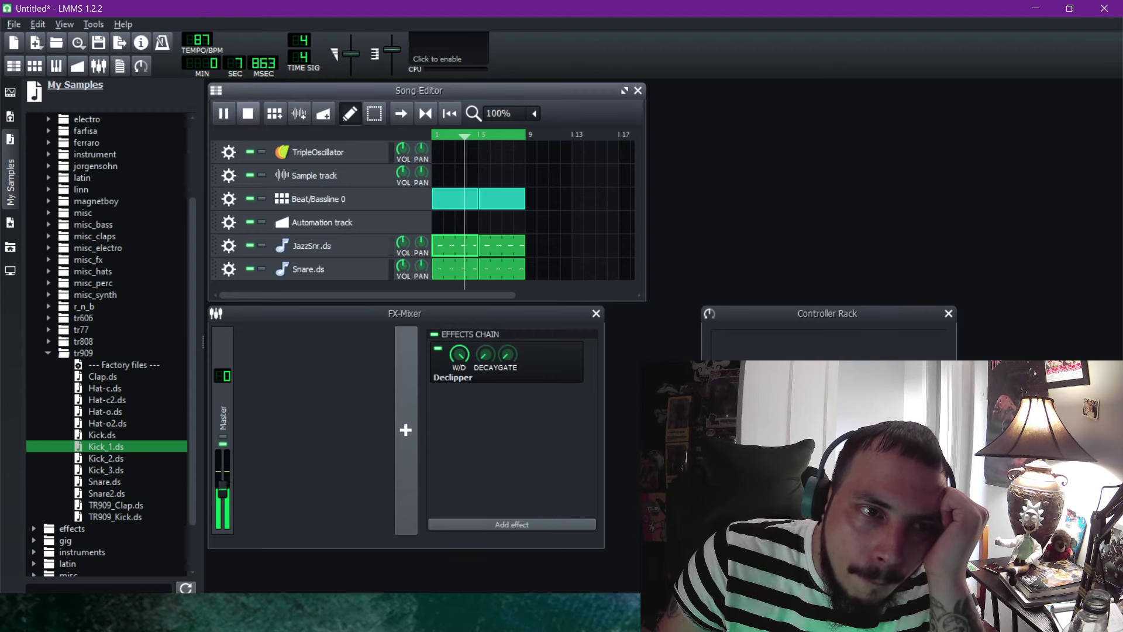
{"action": "left_click", "coordinate": [248, 113]}
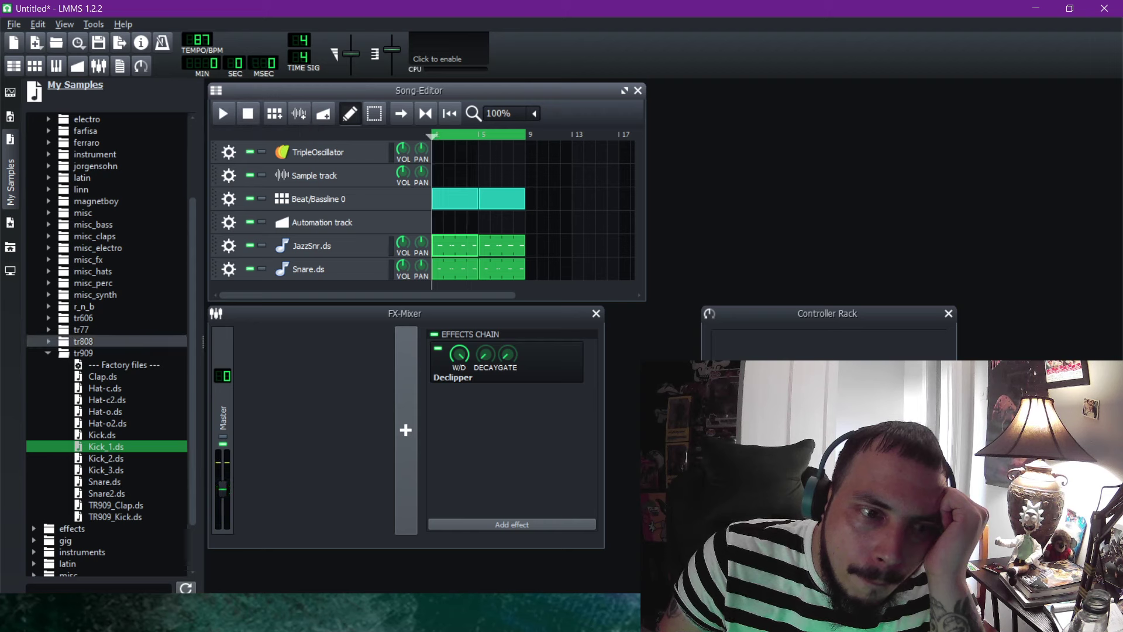
Audition the tr909 Snare.ds sample and add it as a new track in Beat/Bassline 0.
{"action": "left_click", "coordinate": [105, 482]}
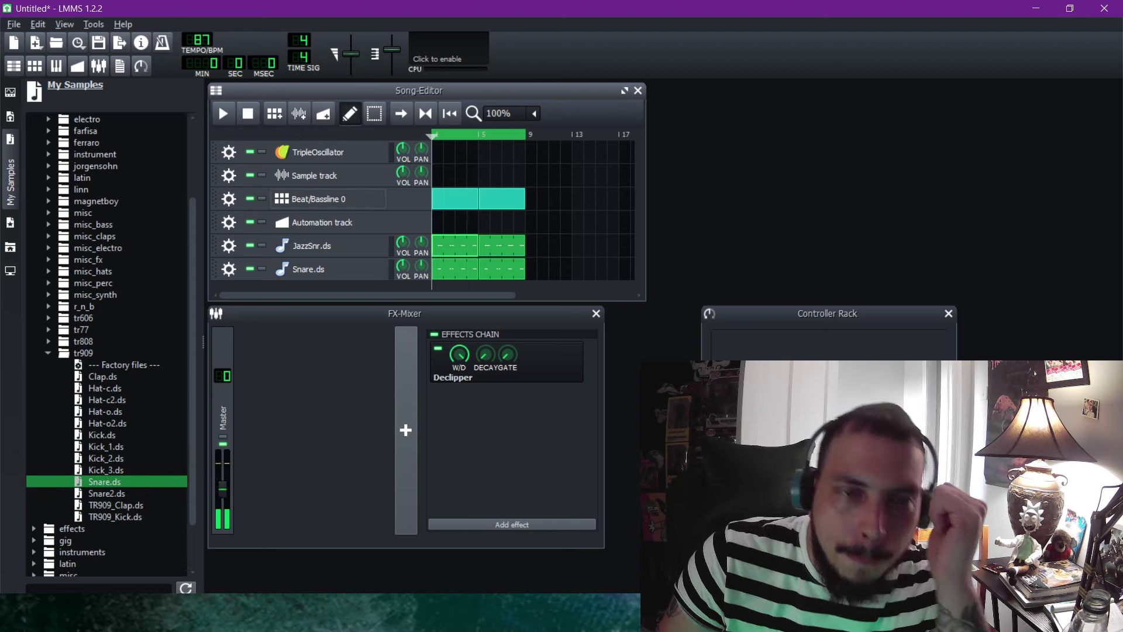
{"action": "left_click", "coordinate": [318, 201]}
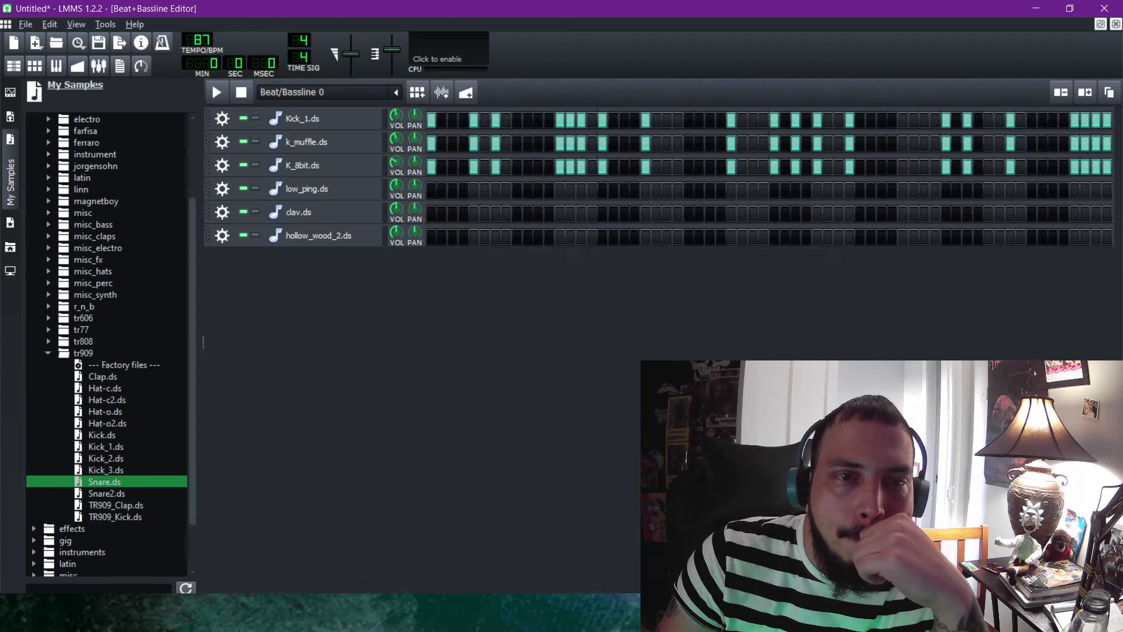
{"action": "double_click", "coordinate": [105, 482]}
Place hits on the new Snare.ds track at steps 9, 10, 25, 41, 42 and 57.
{"action": "left_click", "coordinate": [517, 260]}
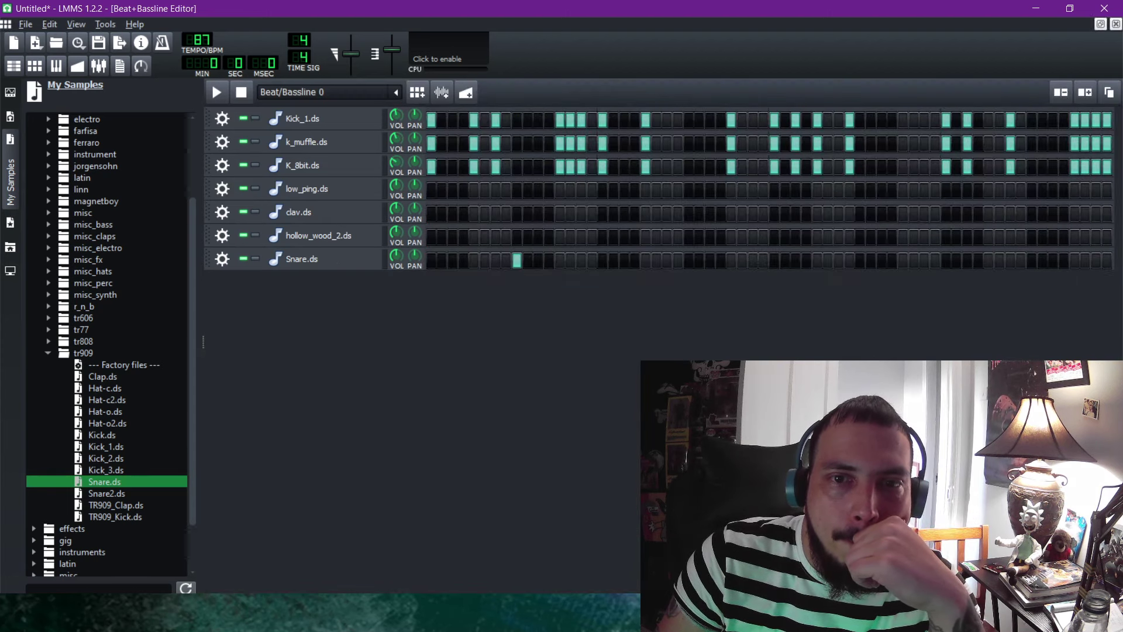
{"action": "left_click", "coordinate": [688, 260]}
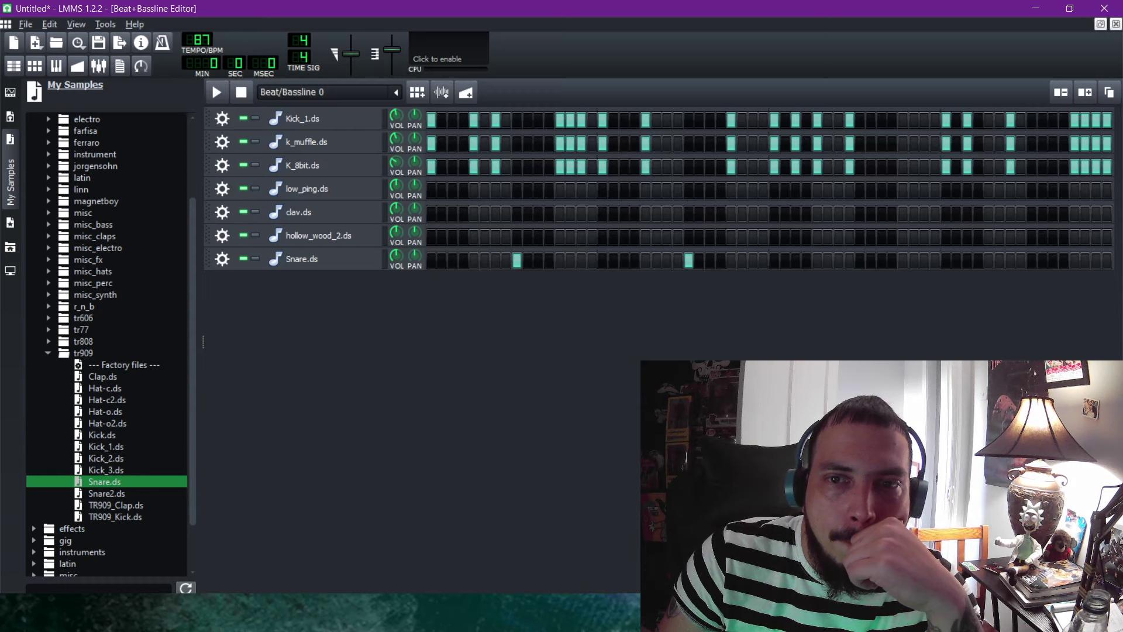
{"action": "left_click", "coordinate": [859, 260]}
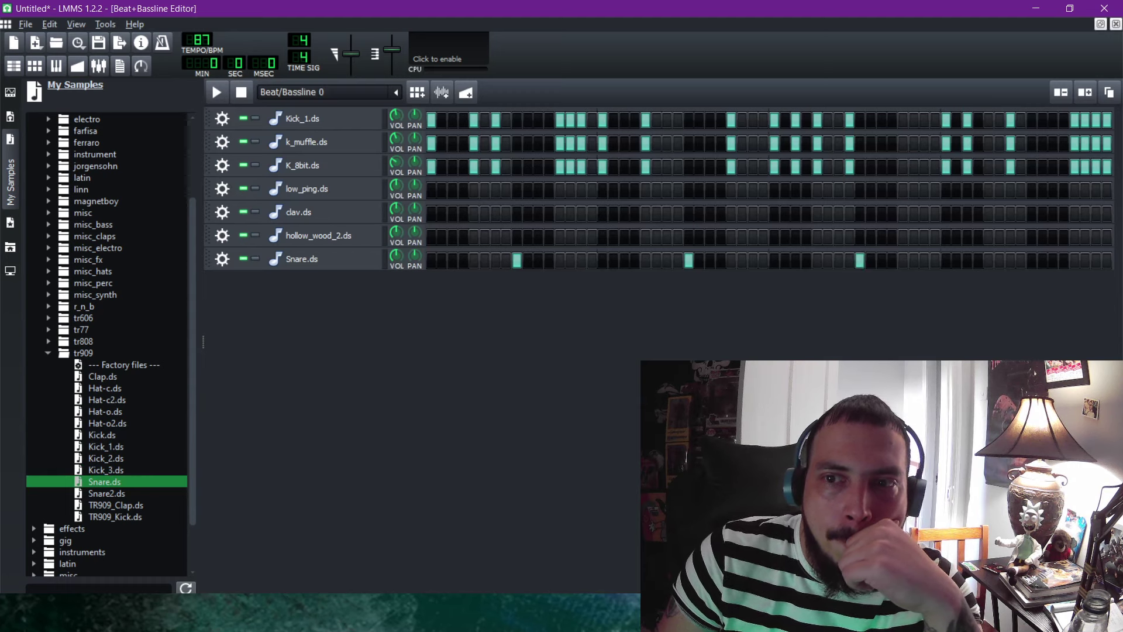
{"action": "left_click", "coordinate": [1031, 260]}
{"action": "left_click", "coordinate": [870, 259]}
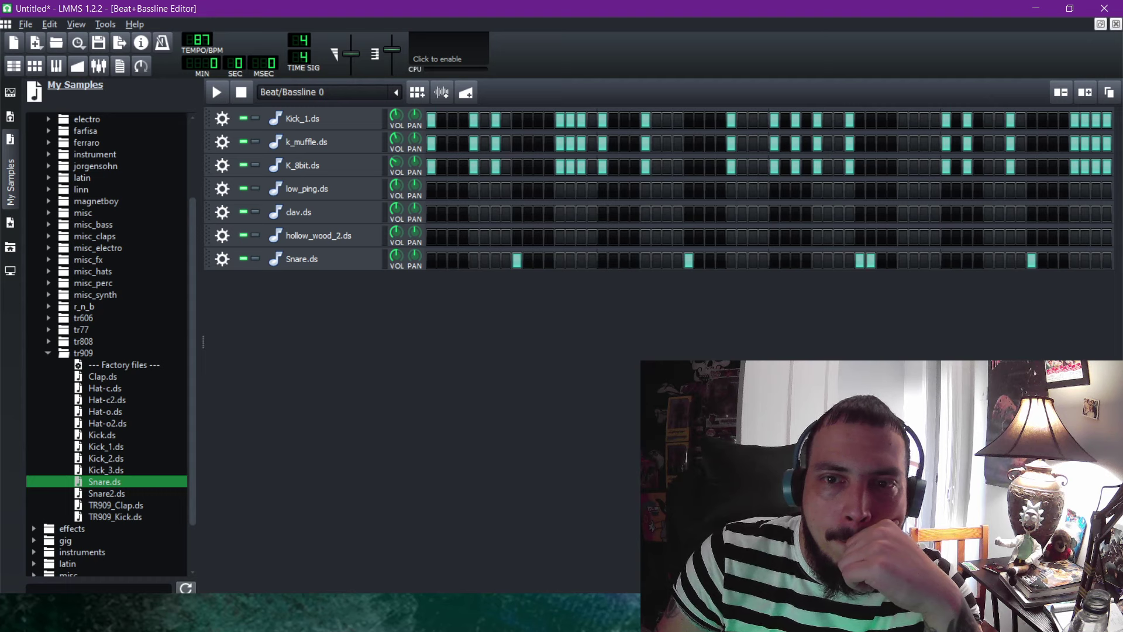
{"action": "left_click", "coordinate": [527, 260]}
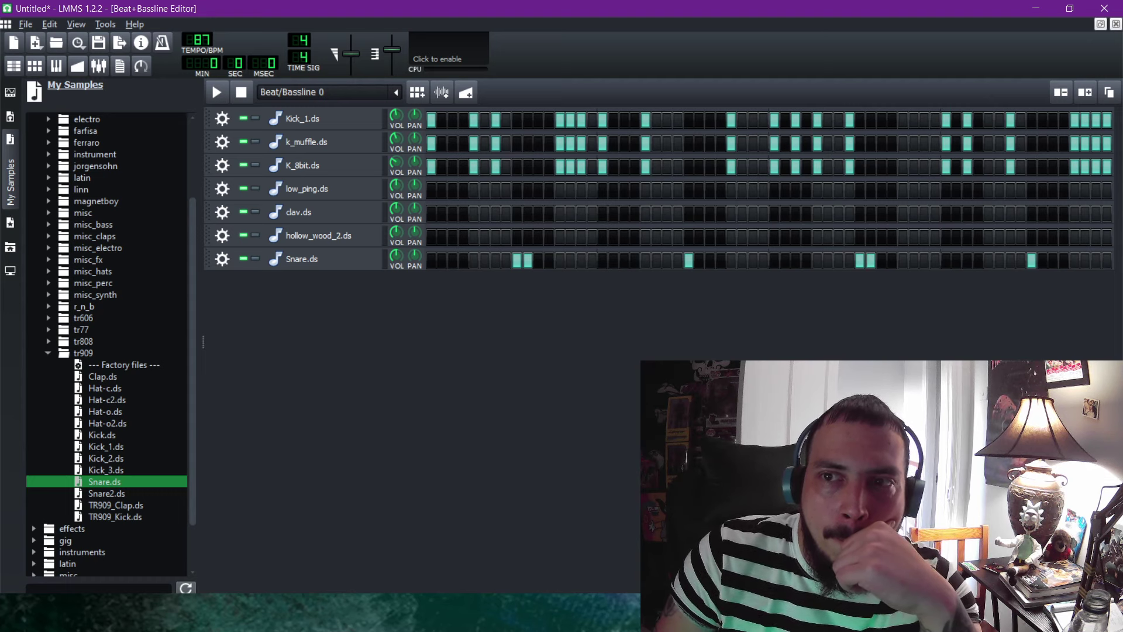
Play the song in the Song-Editor while trying the master pitch at 7, 5 and 3 semitones, lower it further, and stop playback.
{"action": "left_click", "coordinate": [1116, 24]}
{"action": "key", "text": "space"}
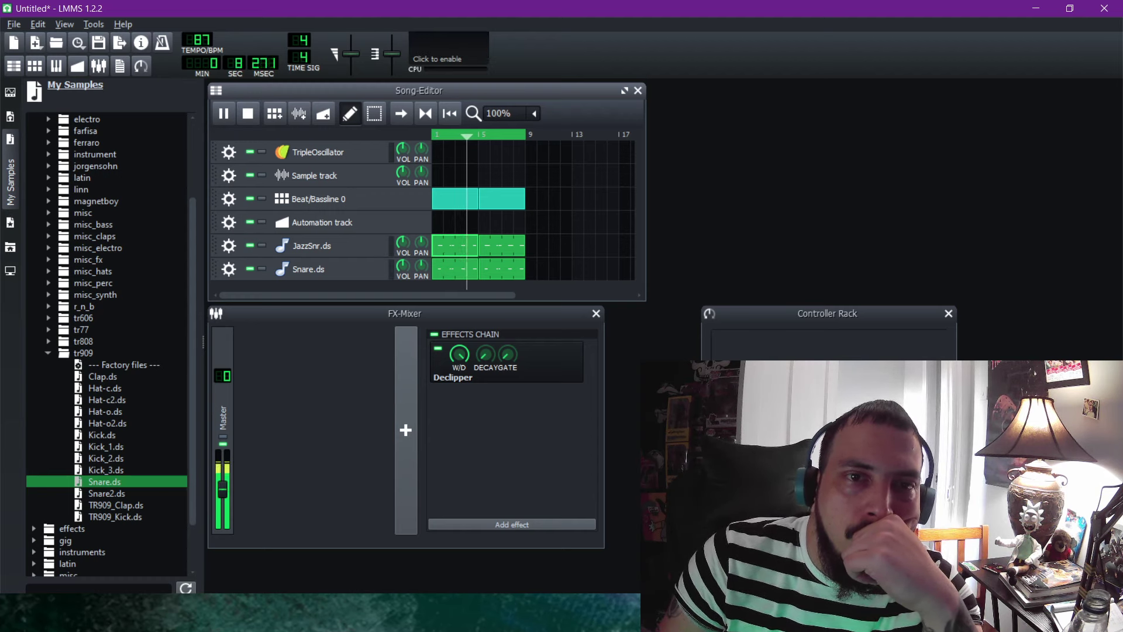
{"action": "left_click_drag", "start_coordinate": [392, 54], "coordinate": [391, 43]}
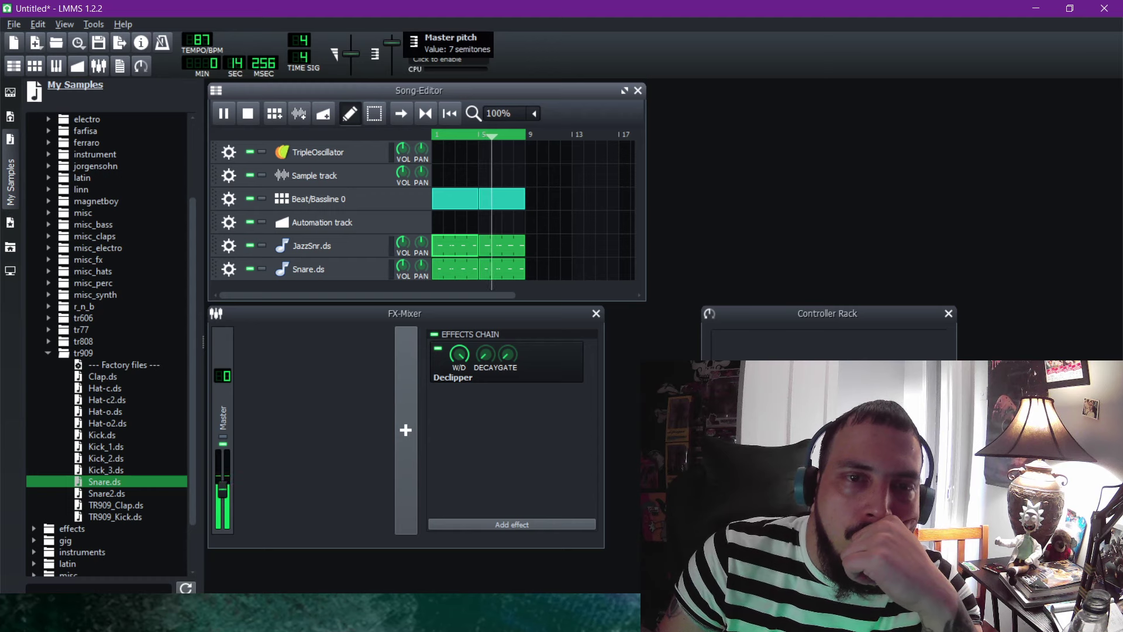
{"action": "scroll", "coordinate": [392, 53], "scroll_direction": "down", "scroll_amount": 2}
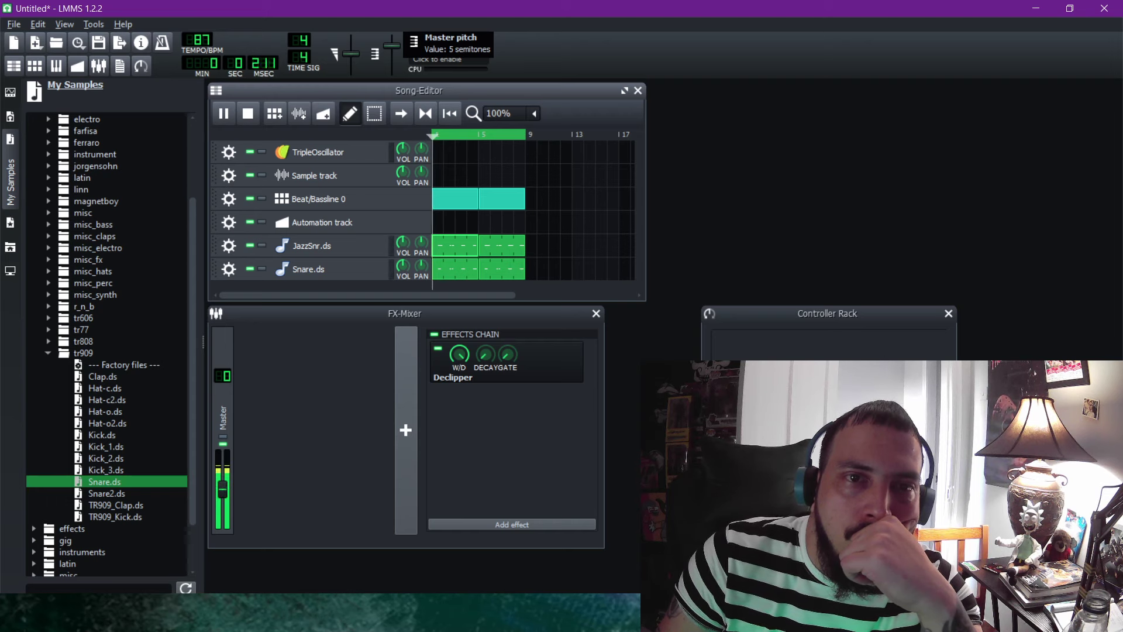
{"action": "scroll", "coordinate": [392, 50], "scroll_direction": "down", "scroll_amount": 2}
{"action": "scroll", "coordinate": [392, 50], "scroll_direction": "up", "scroll_amount": 1}
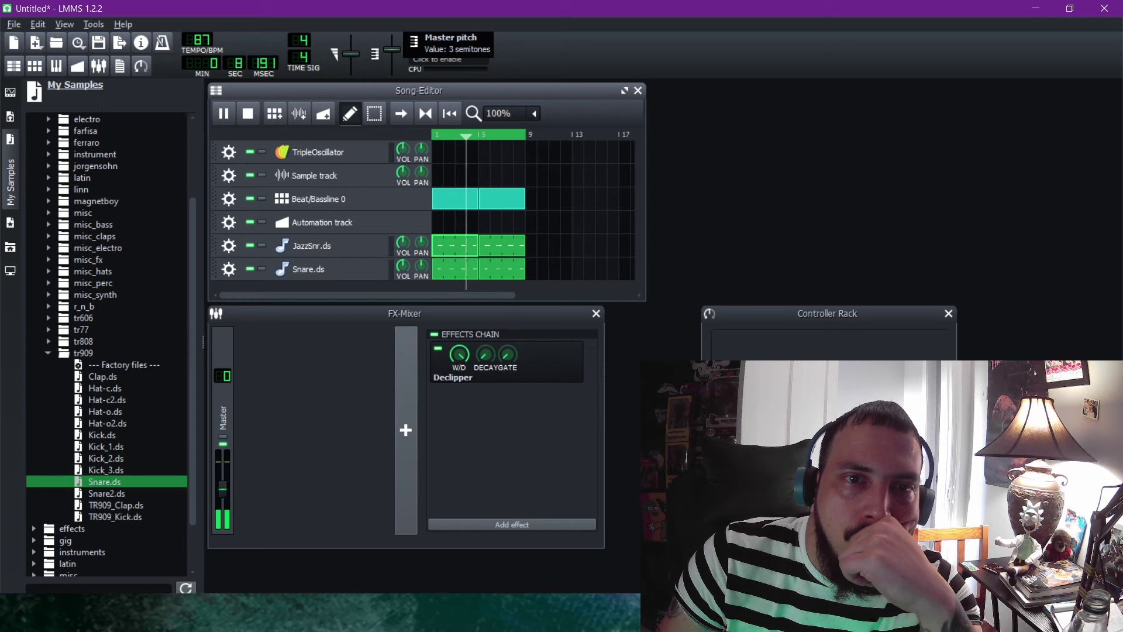
{"action": "scroll", "coordinate": [392, 49], "scroll_direction": "down", "scroll_amount": 4}
{"action": "scroll", "coordinate": [392, 50], "scroll_direction": "down", "scroll_amount": 1}
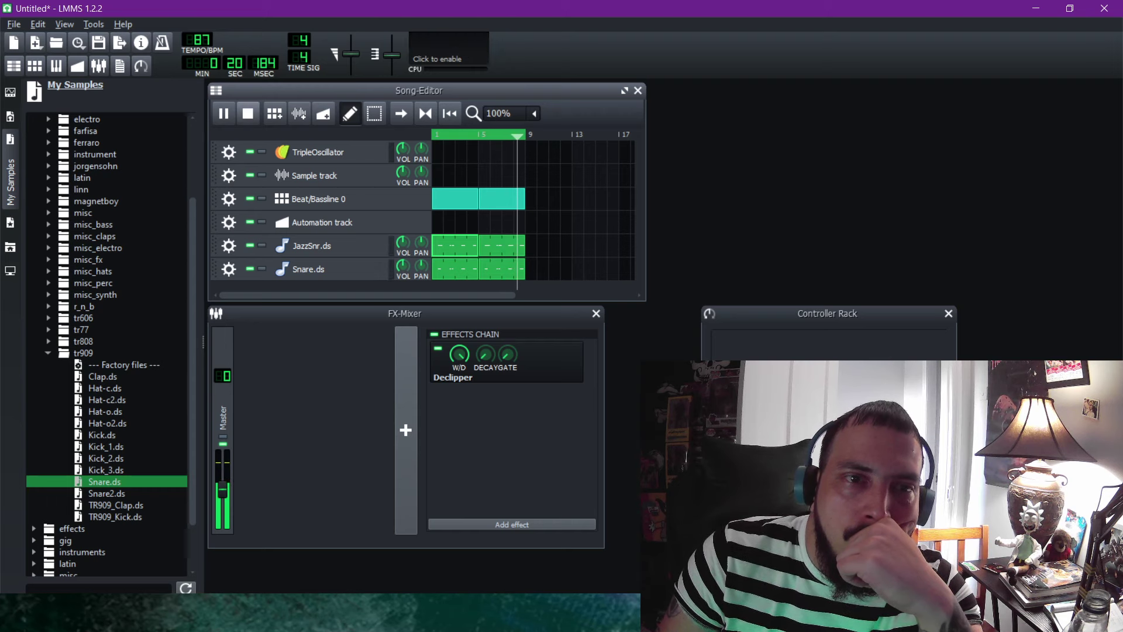
{"action": "left_click", "coordinate": [248, 114]}
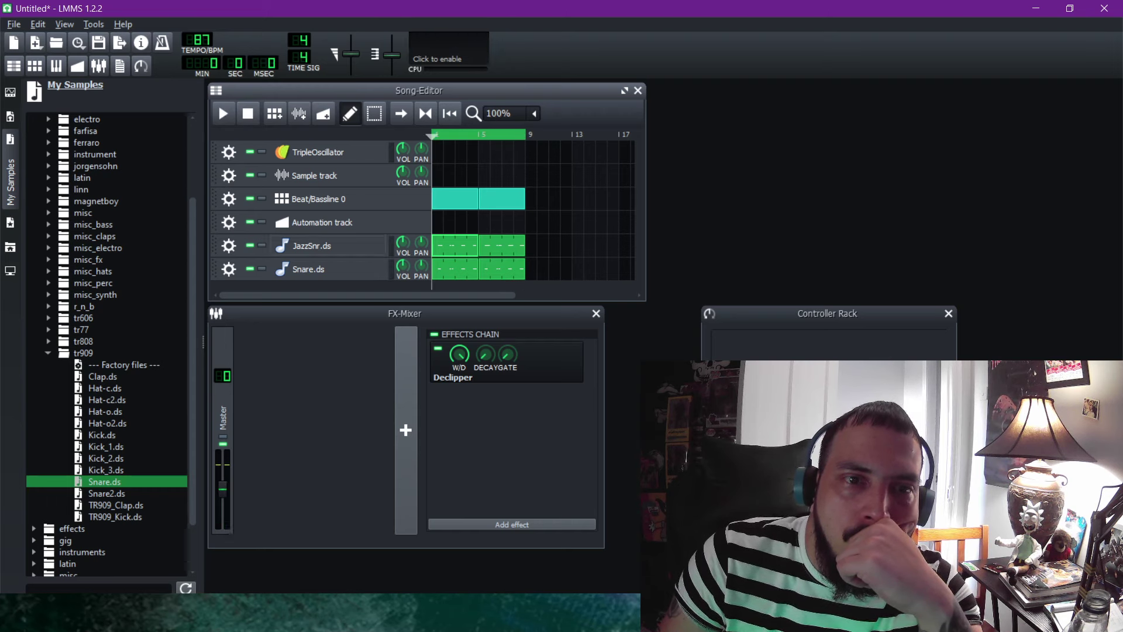
Mute the JazzSnr.ds and Snare.ds tracks in the Song-Editor and play Beat/Bassline 0 without them.
{"action": "left_click", "coordinate": [250, 246]}
{"action": "left_click", "coordinate": [250, 269]}
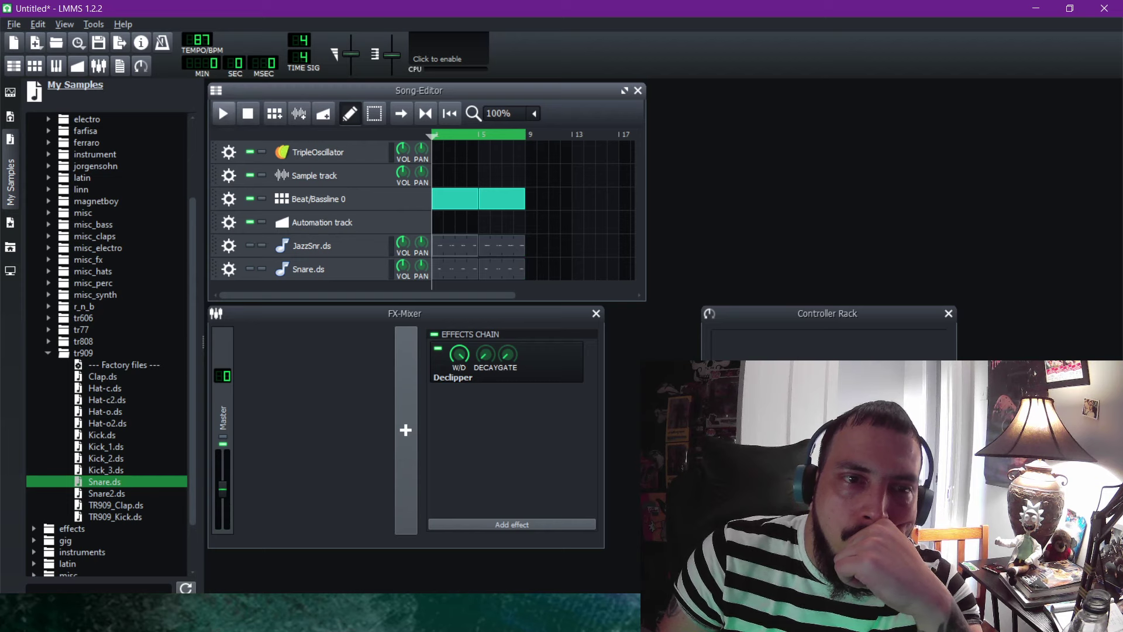
{"action": "left_click", "coordinate": [223, 114]}
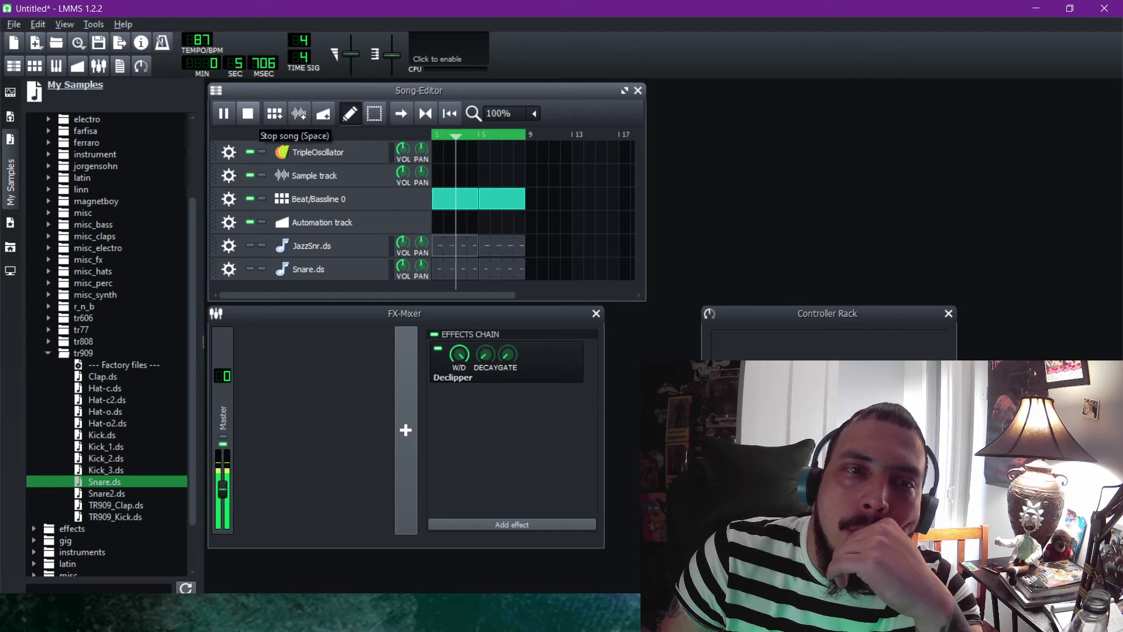
Add hits at steps 23 and 24 on the Kick_1.ds, k_muffle.ds and K_8bit.ds tracks of Beat/Bassline 0.
{"action": "left_click", "coordinate": [315, 199]}
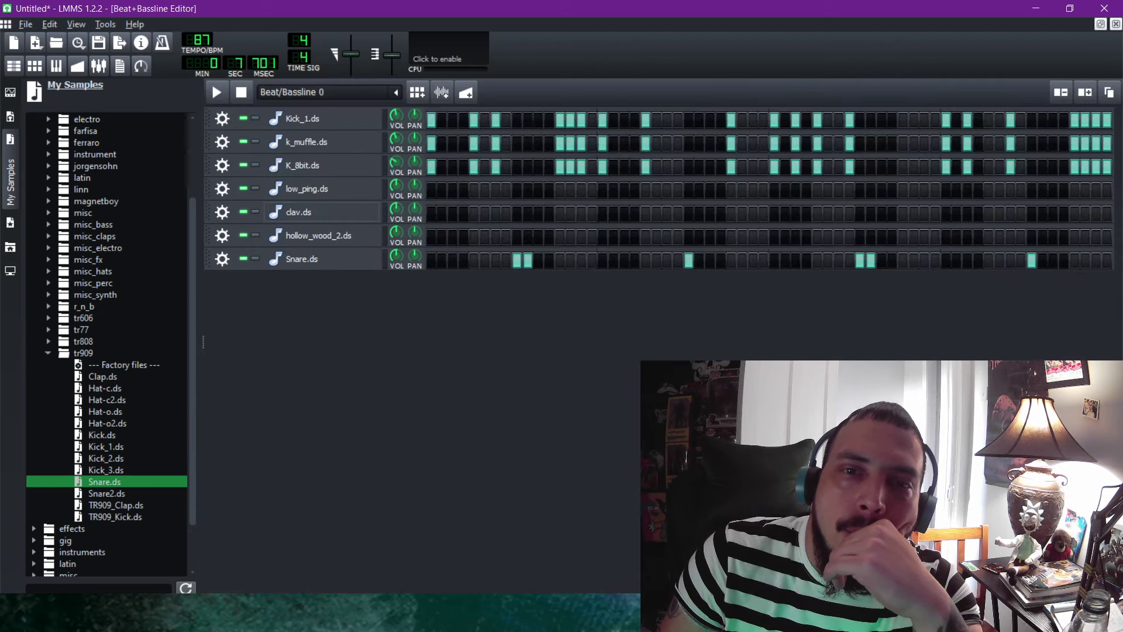
{"action": "left_click", "coordinate": [677, 166]}
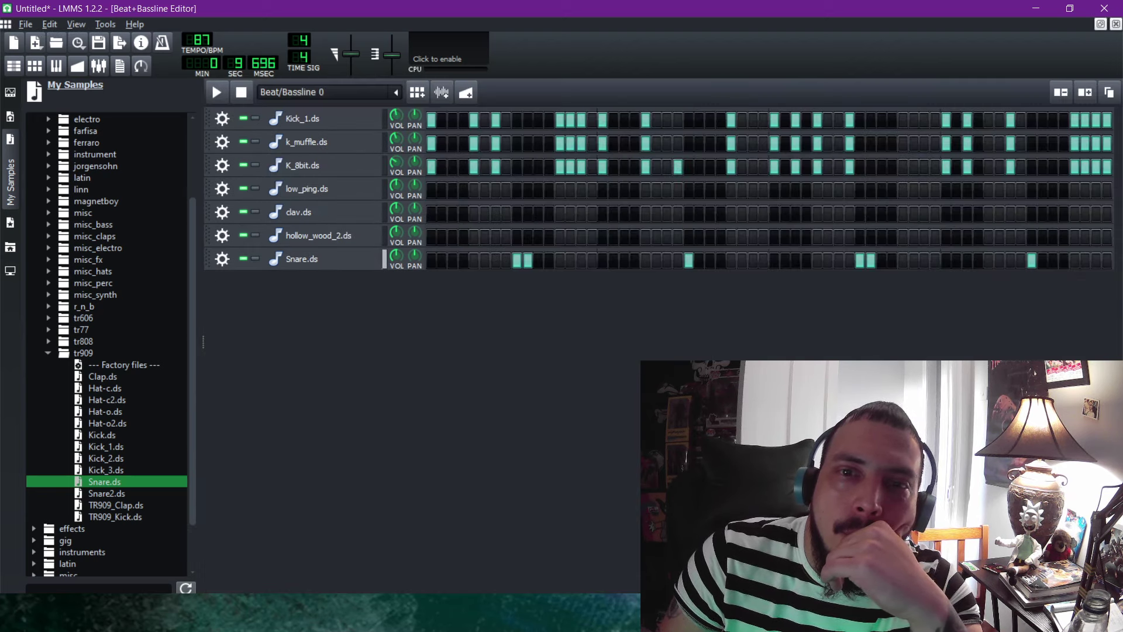
{"action": "left_click", "coordinate": [677, 144]}
{"action": "left_click", "coordinate": [677, 120]}
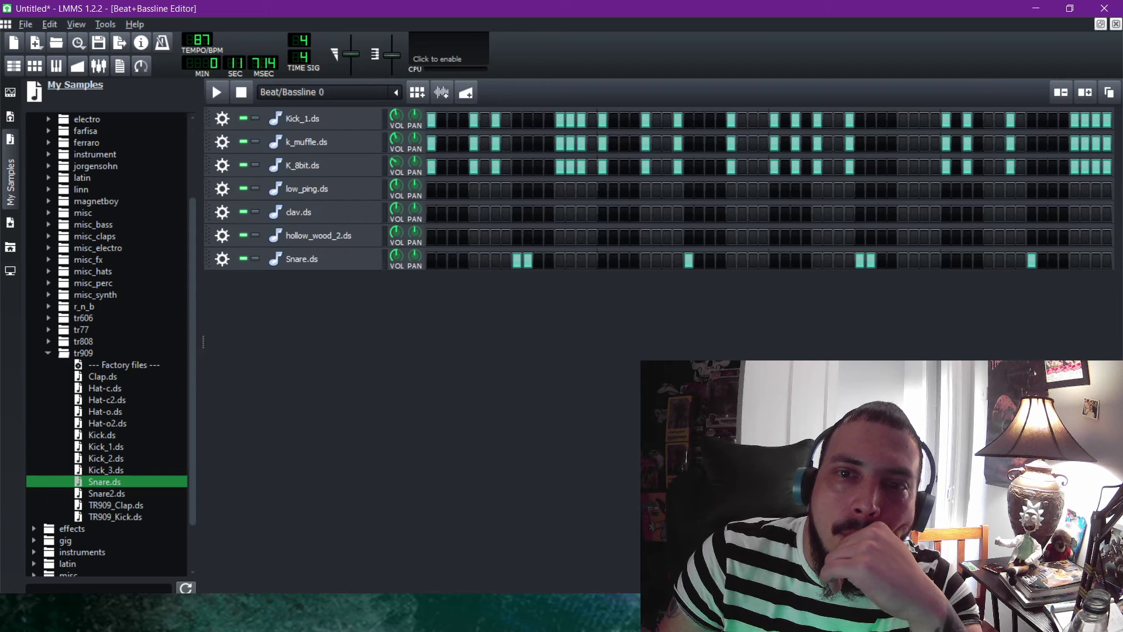
{"action": "left_click", "coordinate": [666, 143]}
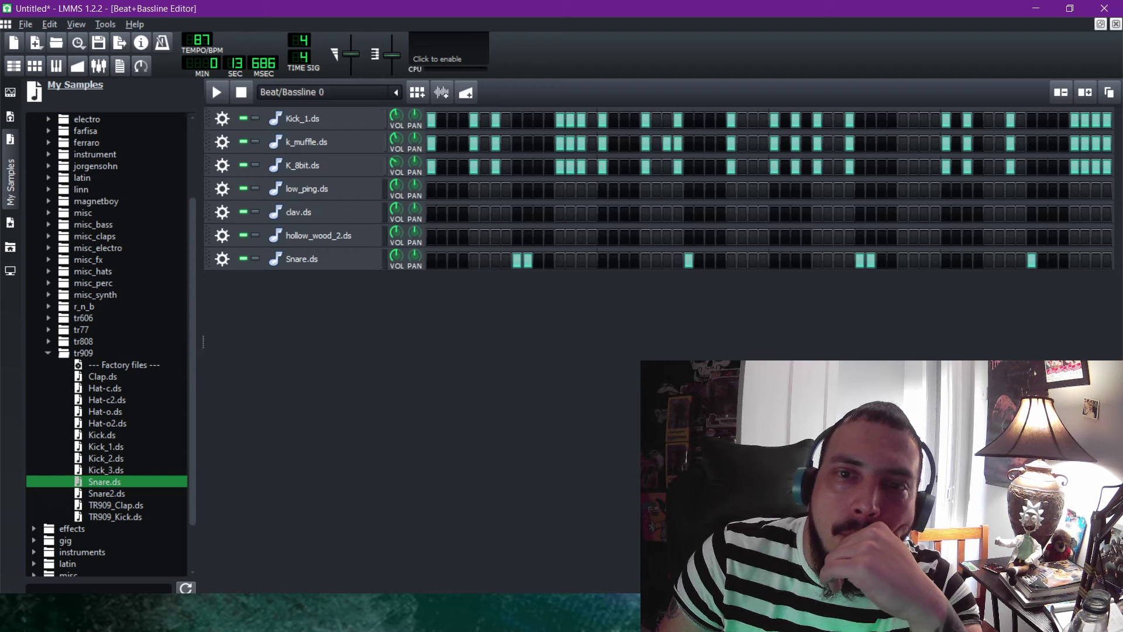
{"action": "left_click", "coordinate": [666, 167]}
{"action": "left_click", "coordinate": [667, 119]}
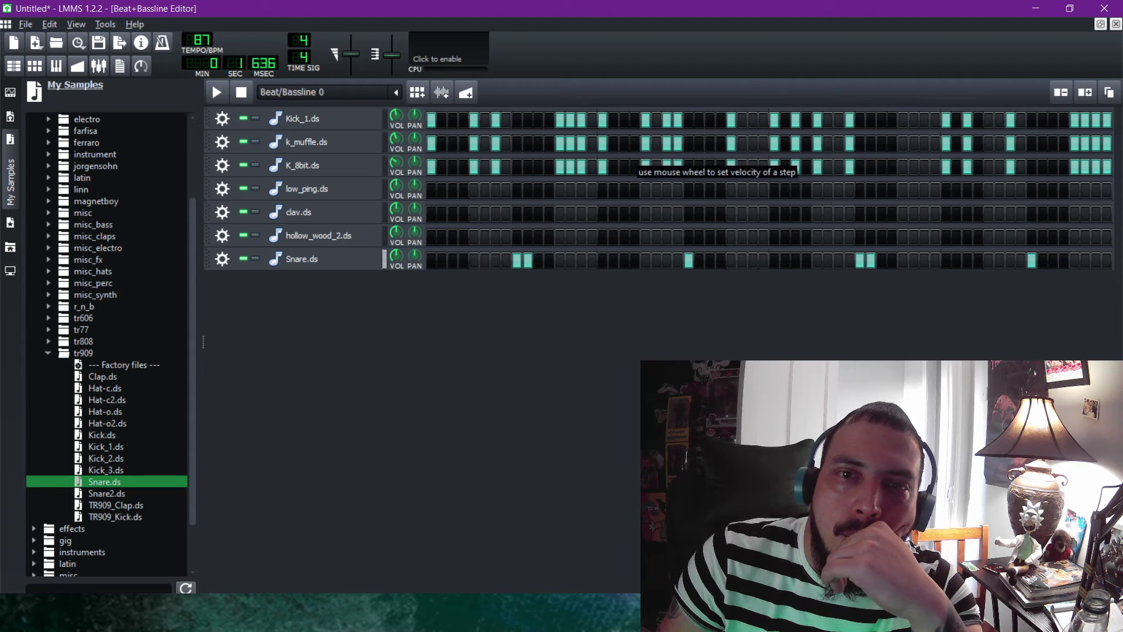
Remove the step 17 hits from all three kick tracks.
{"action": "left_click", "coordinate": [570, 143]}
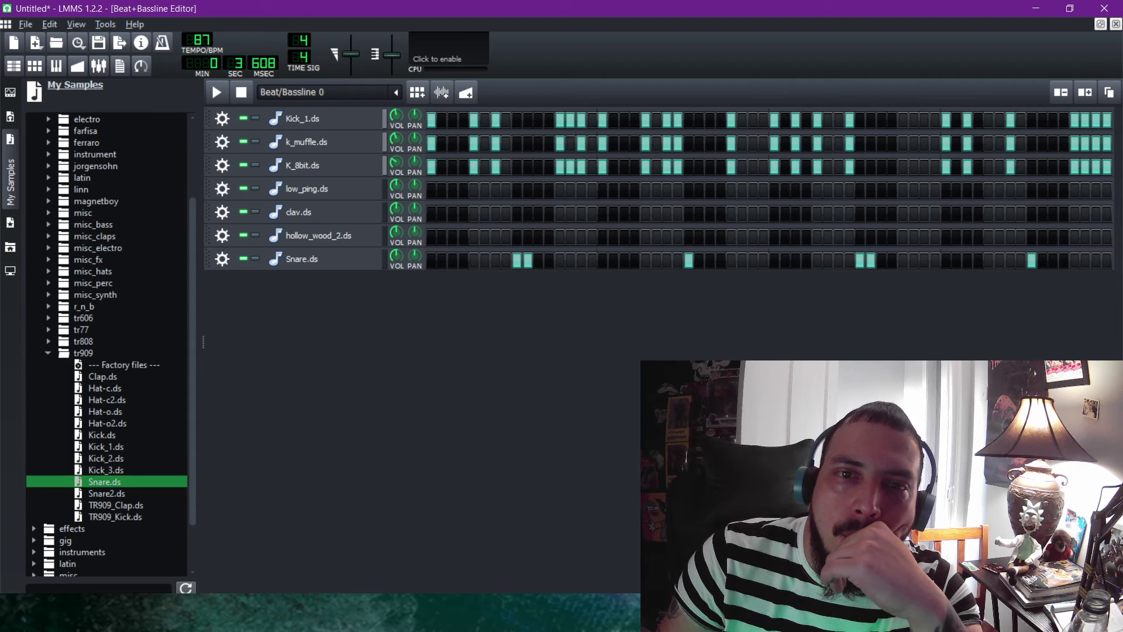
{"action": "left_click", "coordinate": [570, 144]}
{"action": "left_click", "coordinate": [603, 120]}
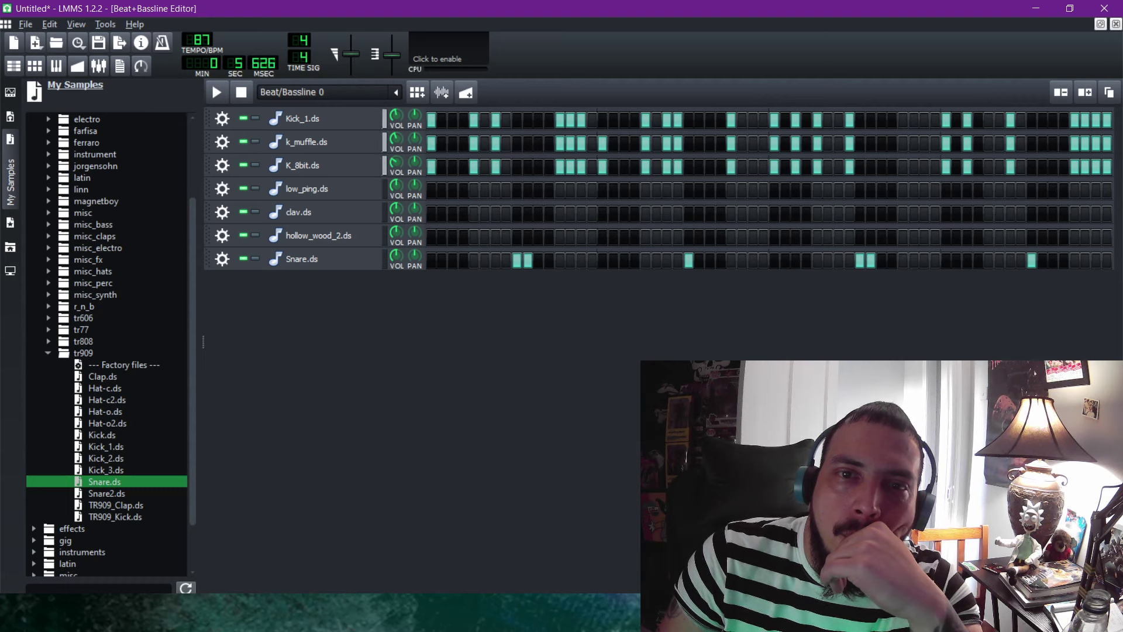
{"action": "left_click", "coordinate": [602, 144]}
{"action": "left_click", "coordinate": [602, 166]}
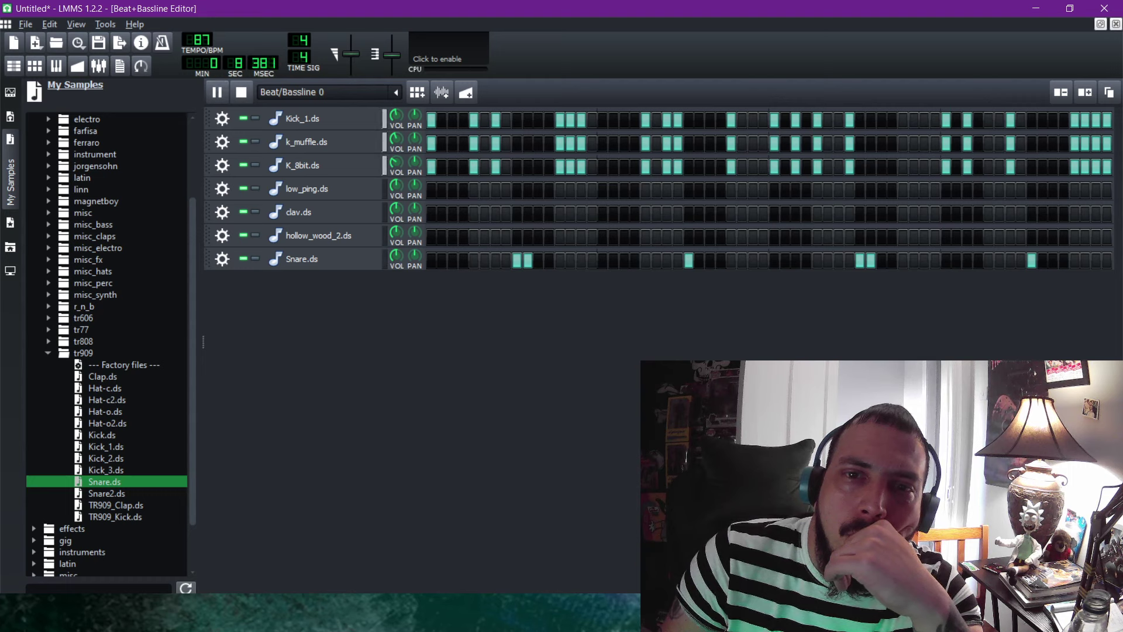
Remove the hits at steps 14, 23 and 35 from all three kick tracks while the beat loops.
{"action": "left_click", "coordinate": [667, 167]}
{"action": "left_click", "coordinate": [667, 144]}
{"action": "left_click", "coordinate": [666, 120]}
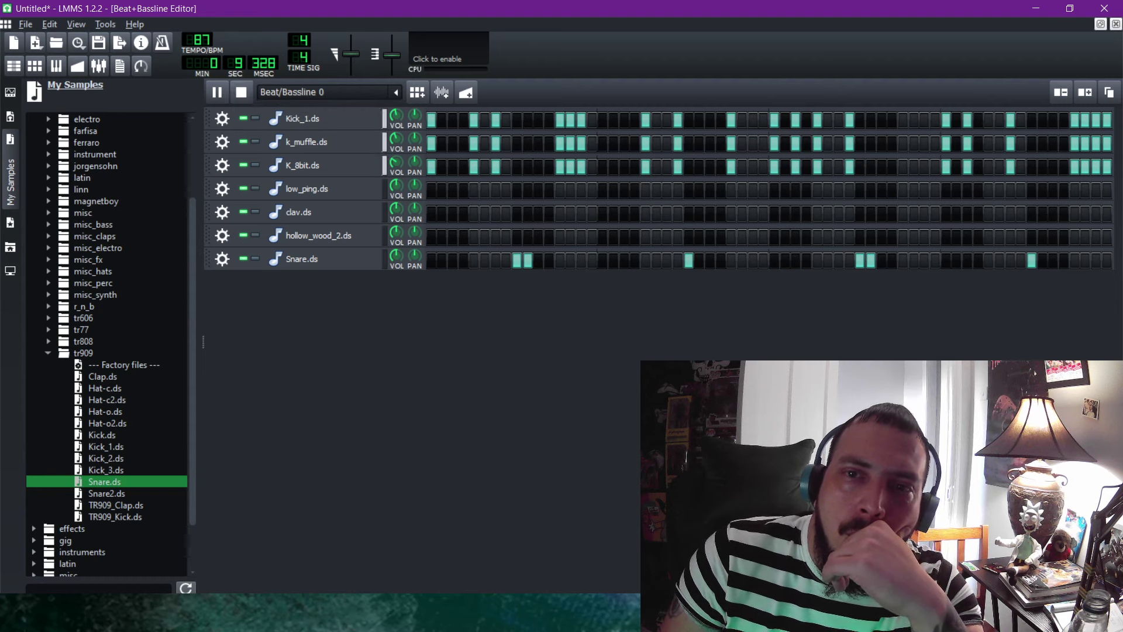
{"action": "left_click", "coordinate": [796, 167]}
{"action": "left_click", "coordinate": [795, 144]}
{"action": "left_click", "coordinate": [796, 120]}
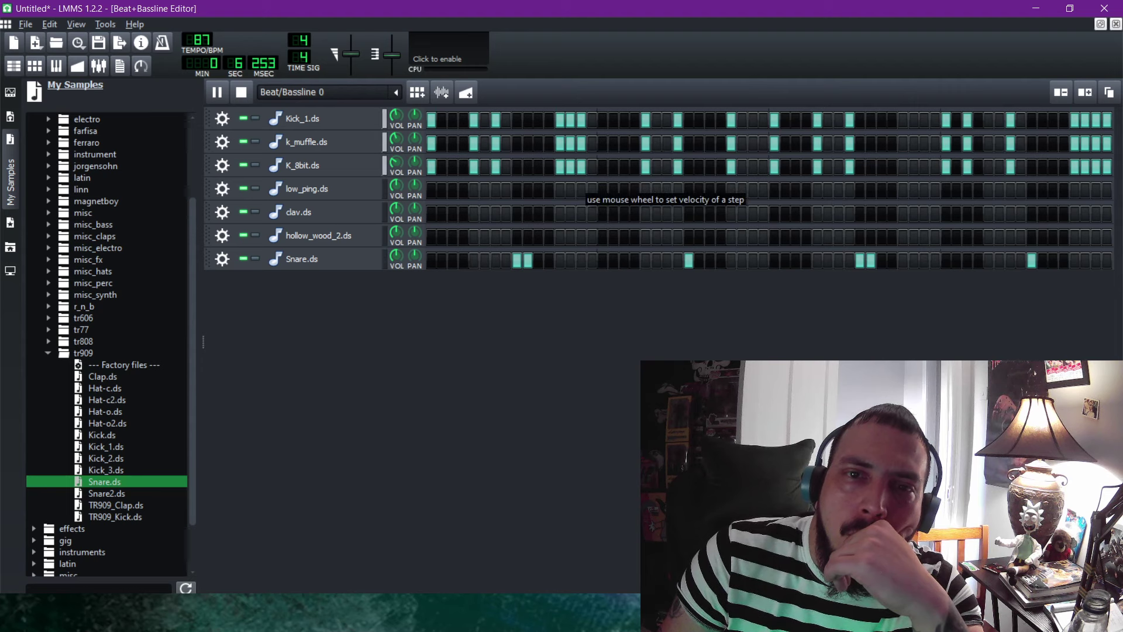
{"action": "left_click", "coordinate": [571, 167]}
{"action": "left_click", "coordinate": [571, 143]}
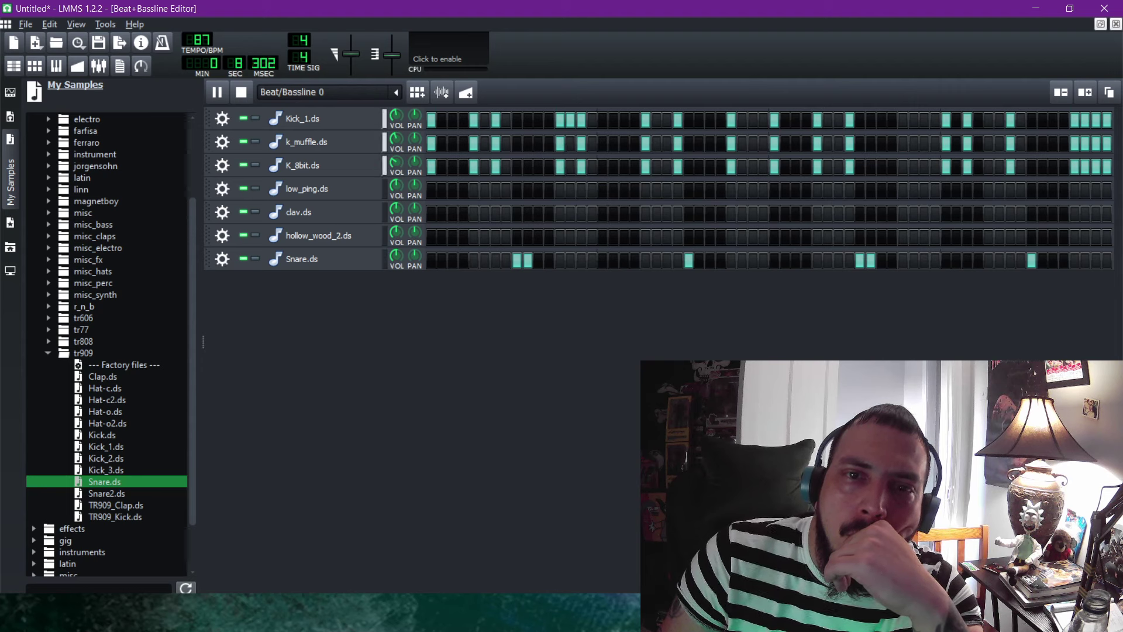
{"action": "left_click", "coordinate": [571, 120]}
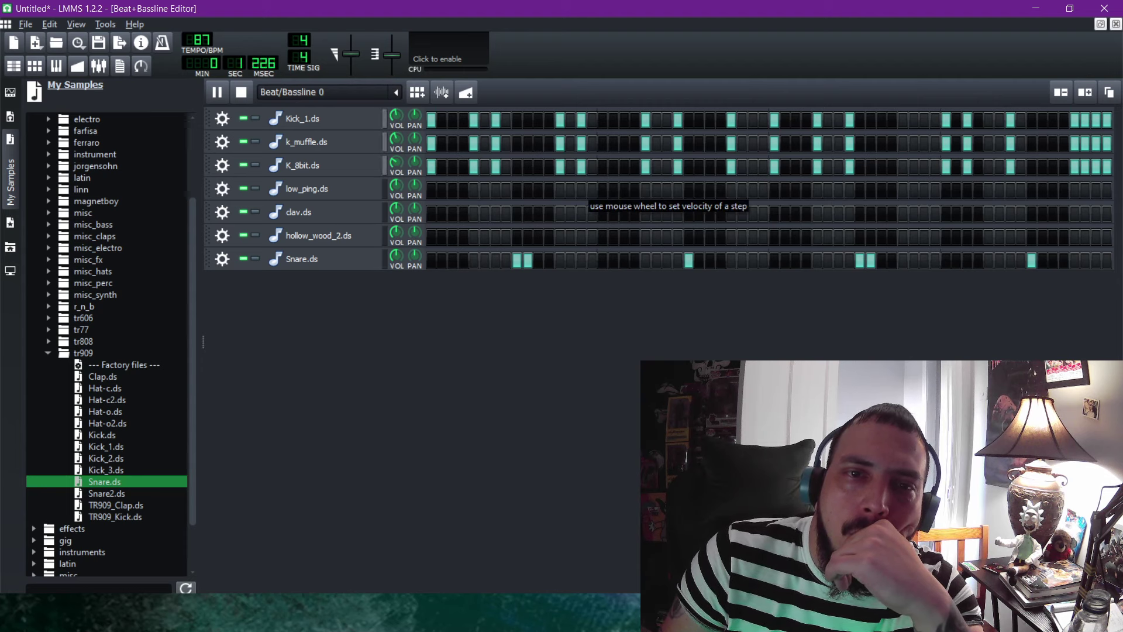
Remove the last two hits, at steps 63 and 64, from all three kick tracks.
{"action": "left_click", "coordinate": [1106, 167]}
{"action": "left_click", "coordinate": [1106, 143]}
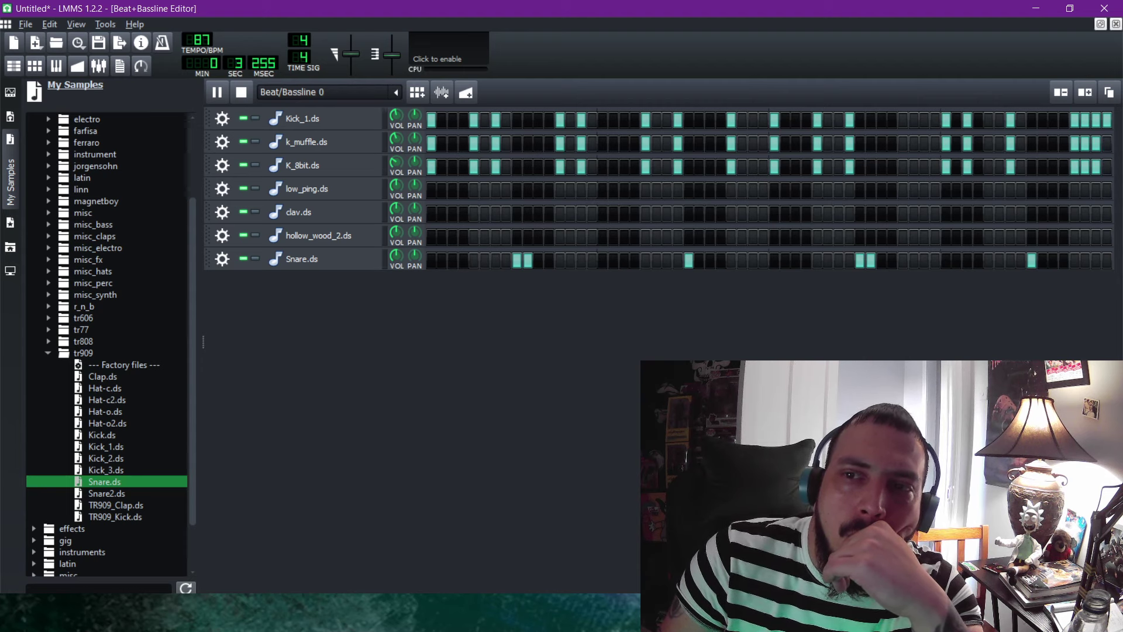
{"action": "left_click", "coordinate": [1106, 120]}
{"action": "left_click", "coordinate": [1096, 120]}
{"action": "left_click", "coordinate": [1096, 143]}
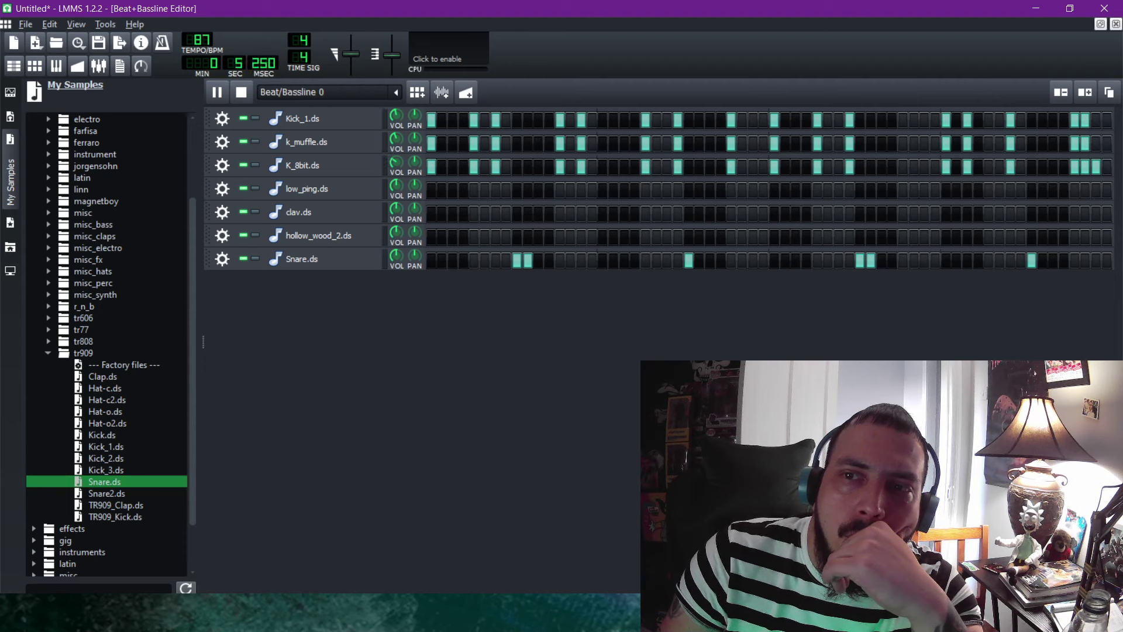
{"action": "left_click", "coordinate": [1096, 166]}
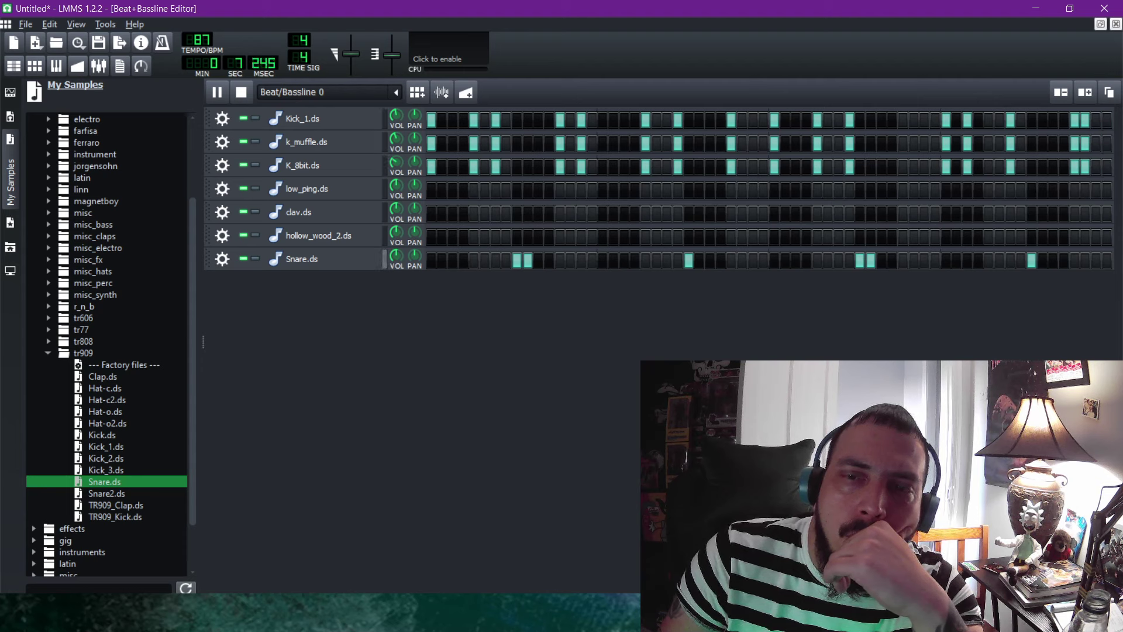
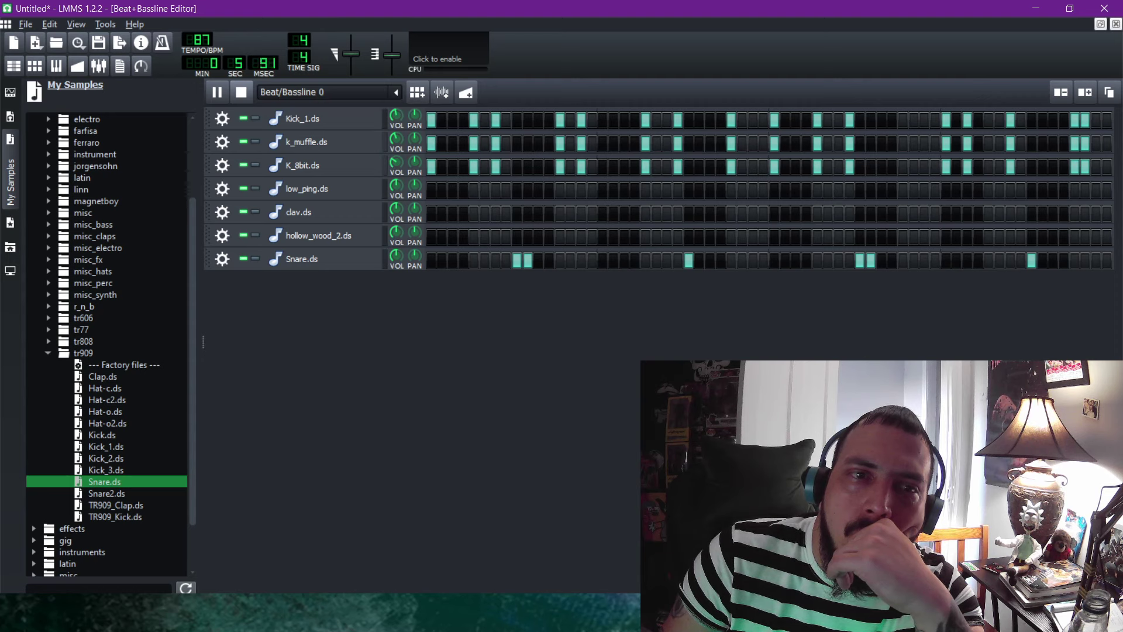
Stop the beat, unmute the JazzSnr.ds and Snare.ds tracks in the Song-Editor, and play the full song.
{"action": "left_click", "coordinate": [241, 92]}
{"action": "left_click", "coordinate": [1116, 24]}
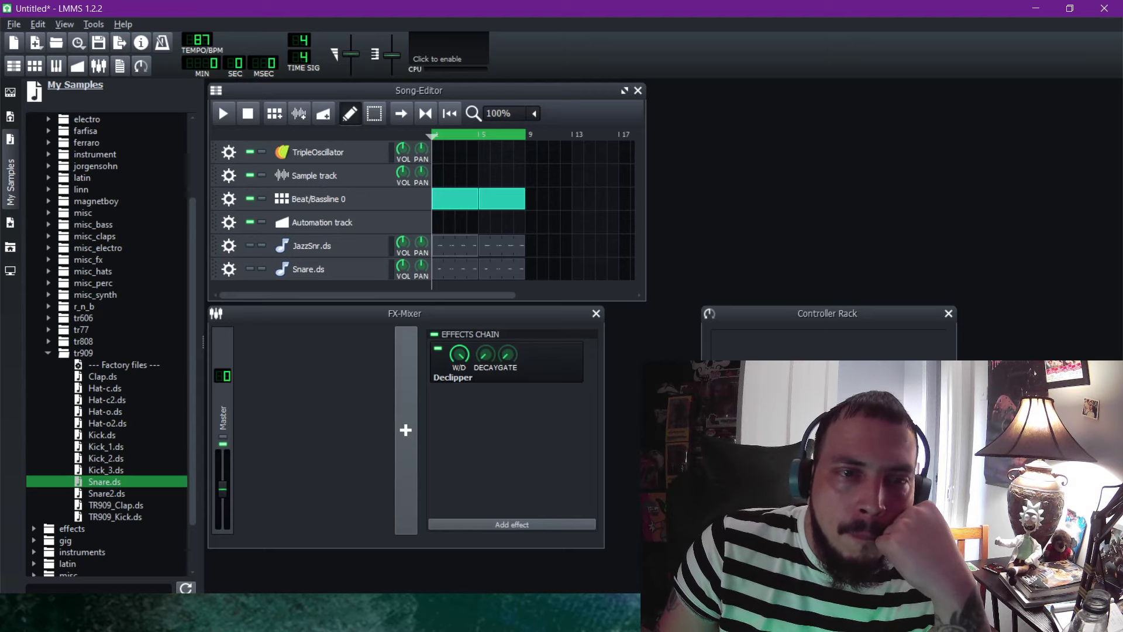
{"action": "left_click", "coordinate": [250, 246]}
{"action": "left_click", "coordinate": [250, 269]}
{"action": "key", "text": "space"}
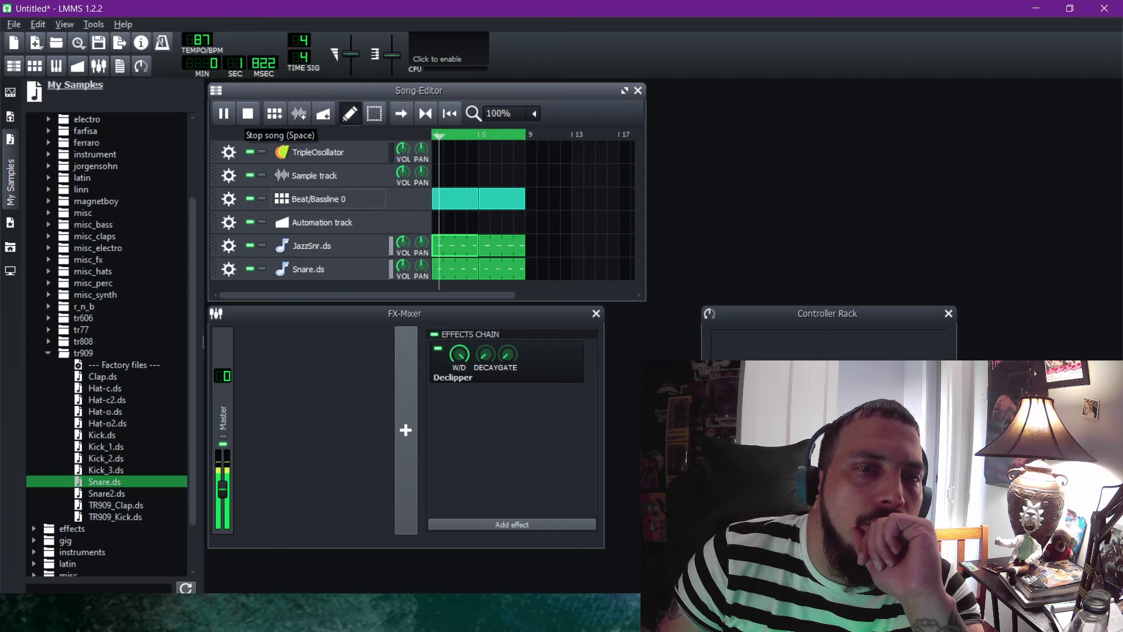
Place hits on the hollow_wood_2.ds track of Beat/Bassline 0 at steps 3, 11, 19, 27, 35, 43, 47, 51, 55, 59 and 63.
{"action": "left_click", "coordinate": [319, 203]}
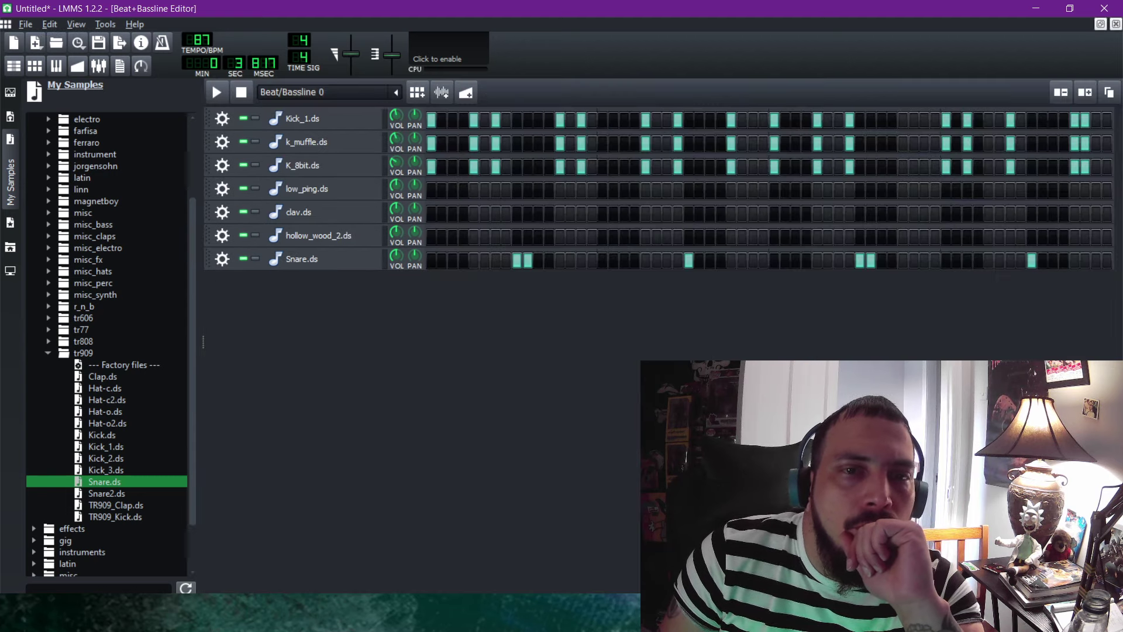
{"action": "left_click", "coordinate": [453, 236]}
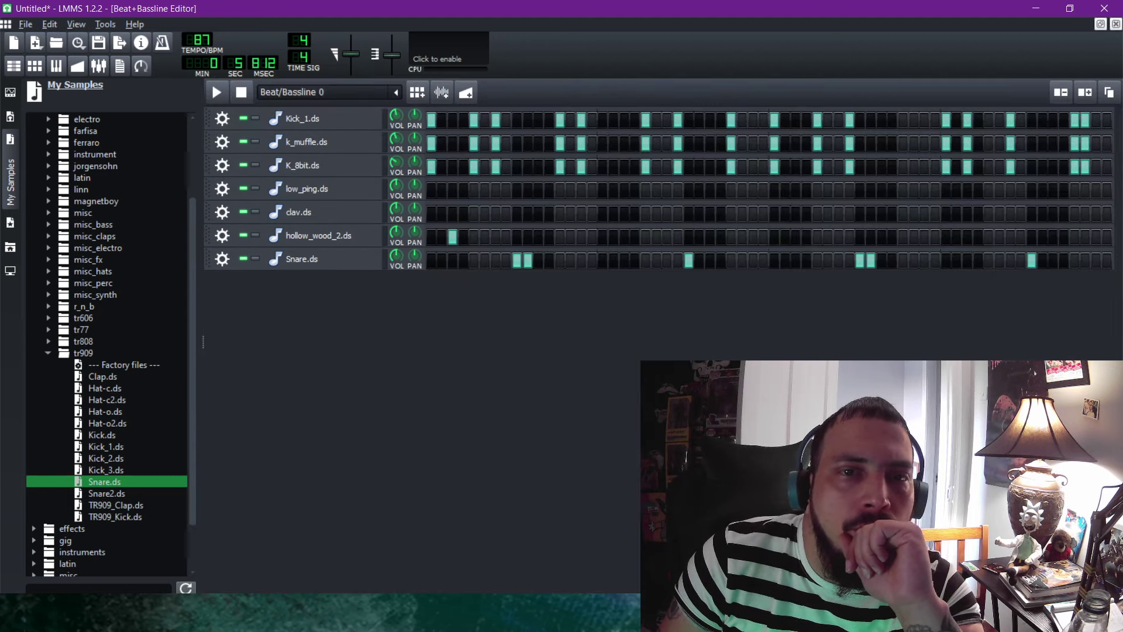
{"action": "left_click", "coordinate": [537, 237]}
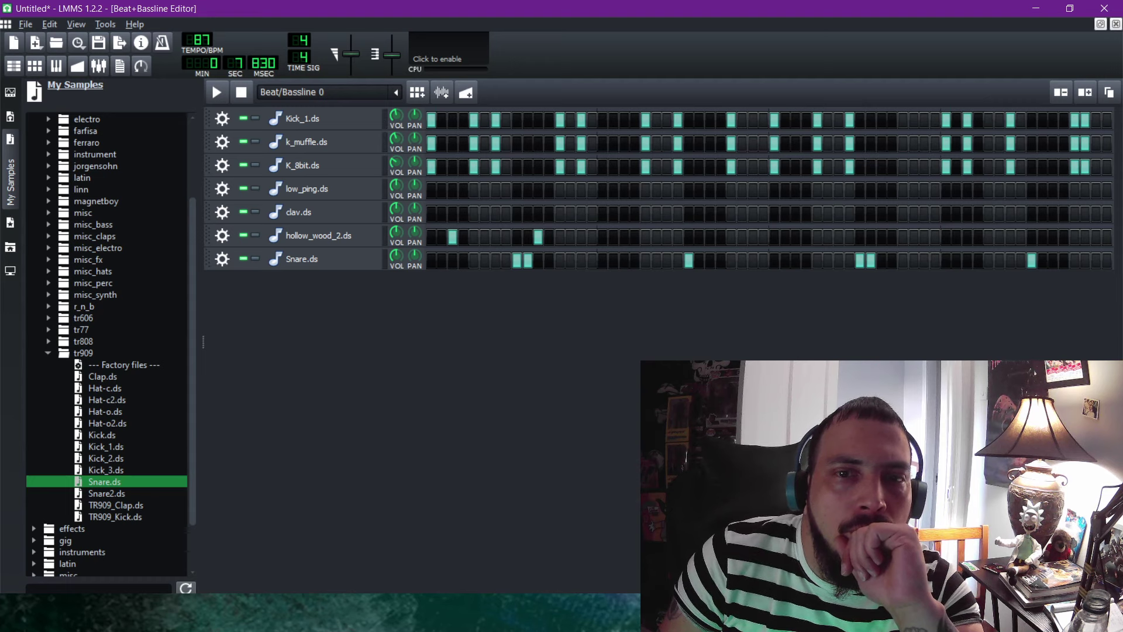
{"action": "left_click", "coordinate": [624, 237]}
{"action": "left_click", "coordinate": [709, 237]}
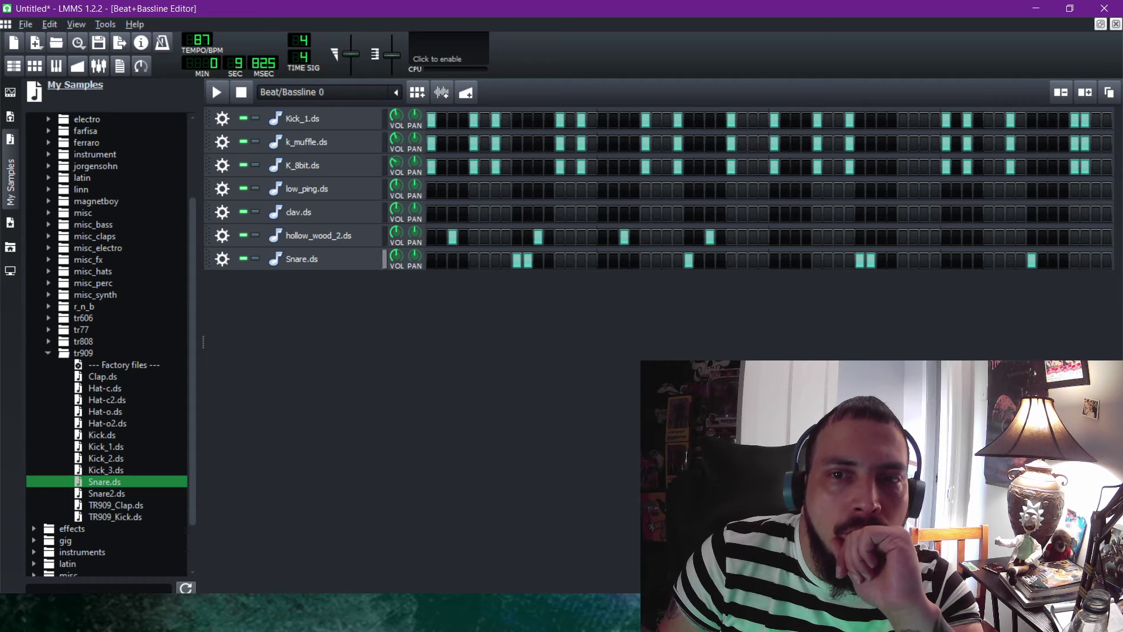
{"action": "left_click", "coordinate": [795, 237]}
{"action": "left_click", "coordinate": [882, 237]}
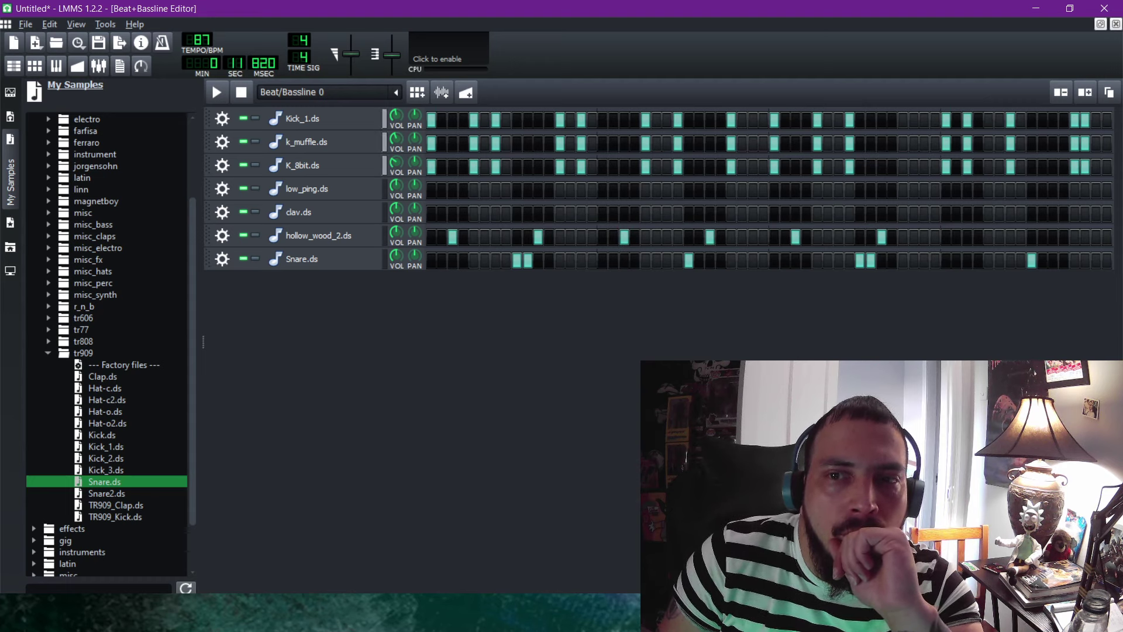
{"action": "left_click", "coordinate": [924, 237]}
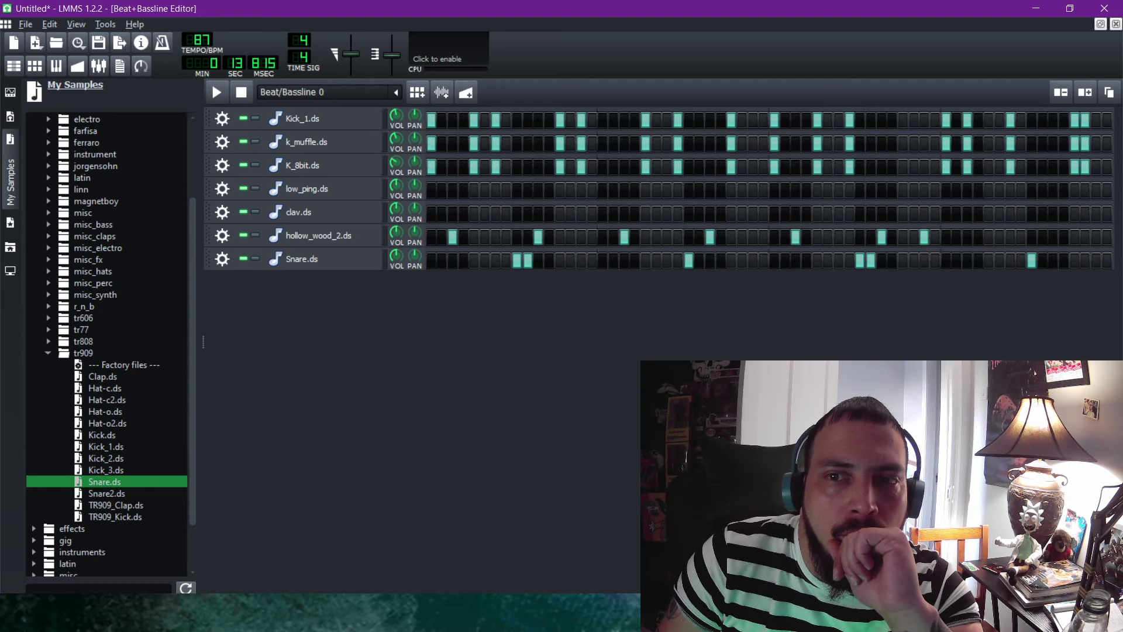
{"action": "left_click", "coordinate": [966, 237]}
{"action": "left_click", "coordinate": [1011, 237]}
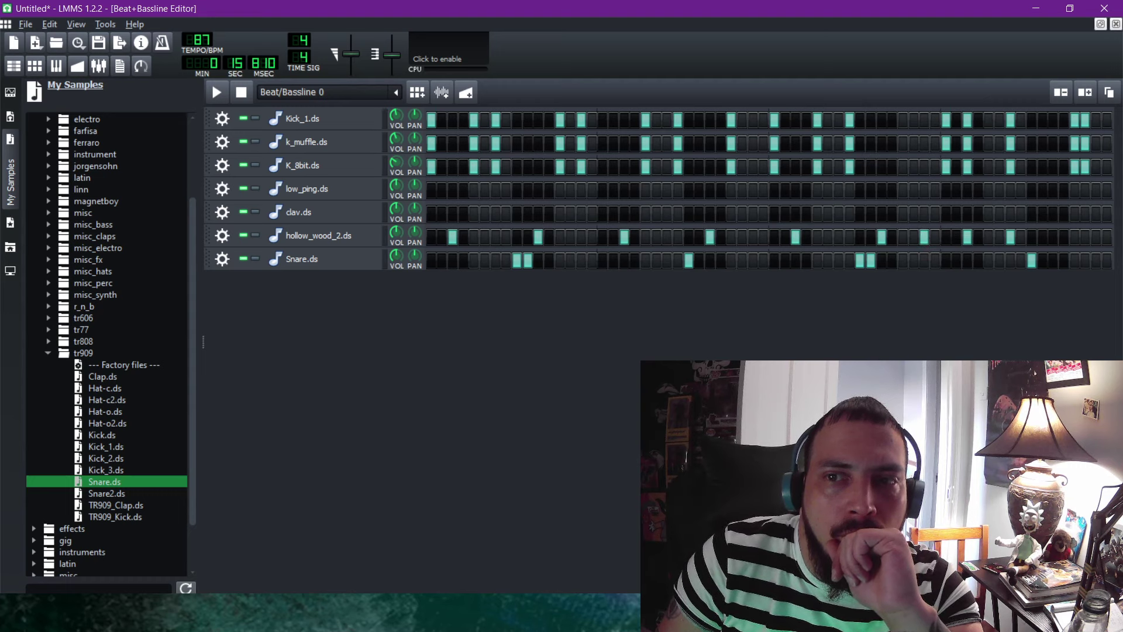
{"action": "left_click", "coordinate": [1053, 236]}
{"action": "left_click", "coordinate": [1096, 237]}
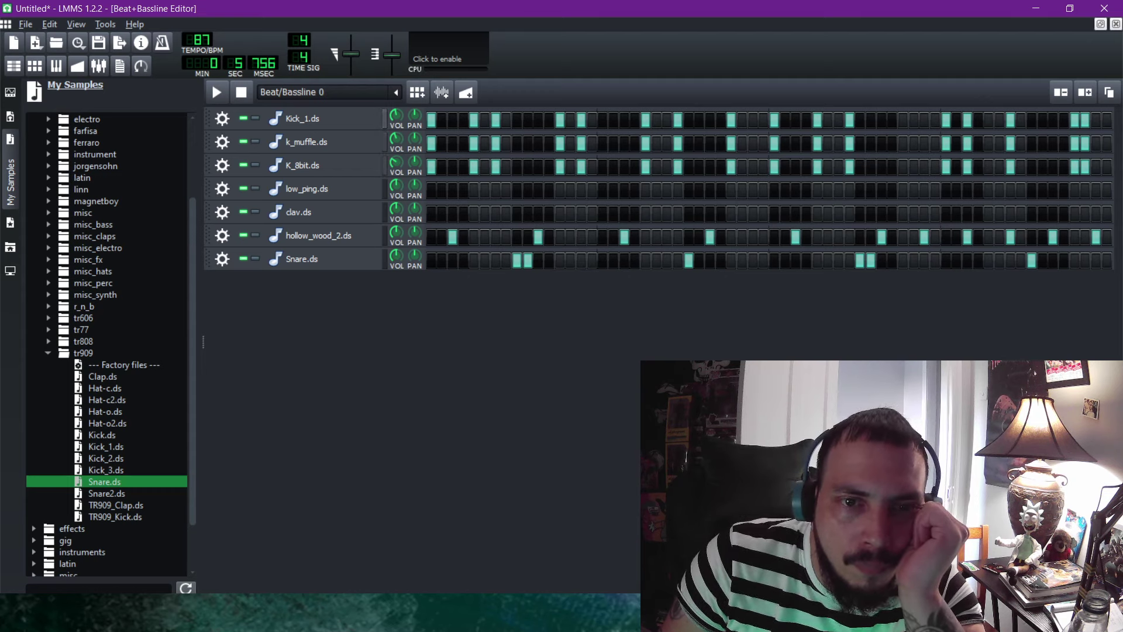
Place hits on the clav.ds track of Beat/Bassline 0 at steps 6, 10 and 18.
{"action": "left_click", "coordinate": [485, 214]}
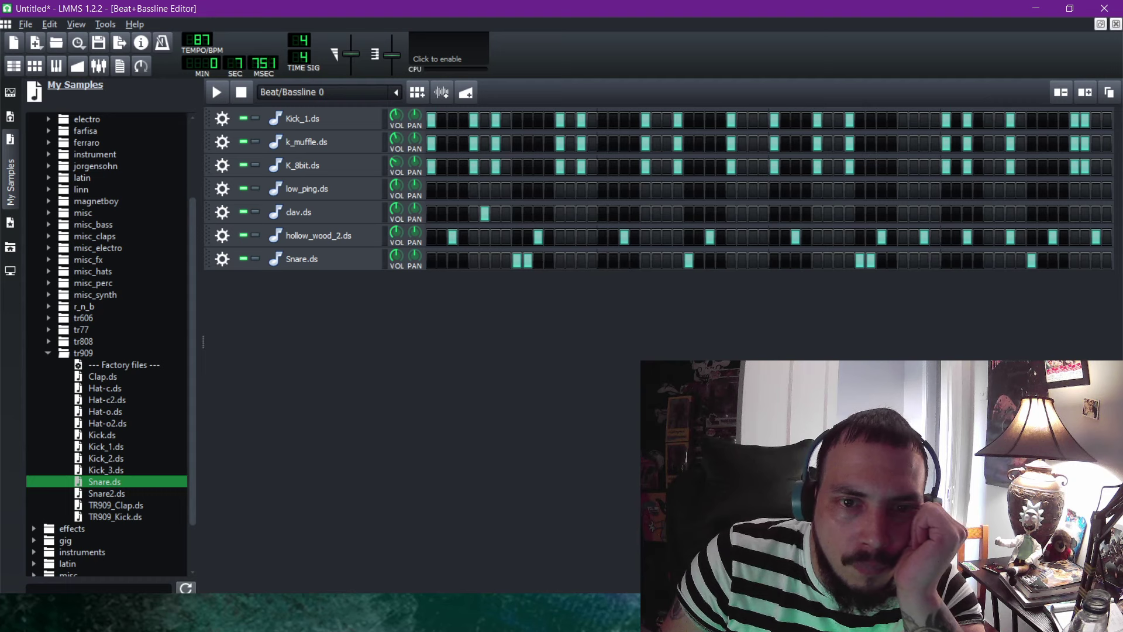
{"action": "left_click", "coordinate": [528, 213]}
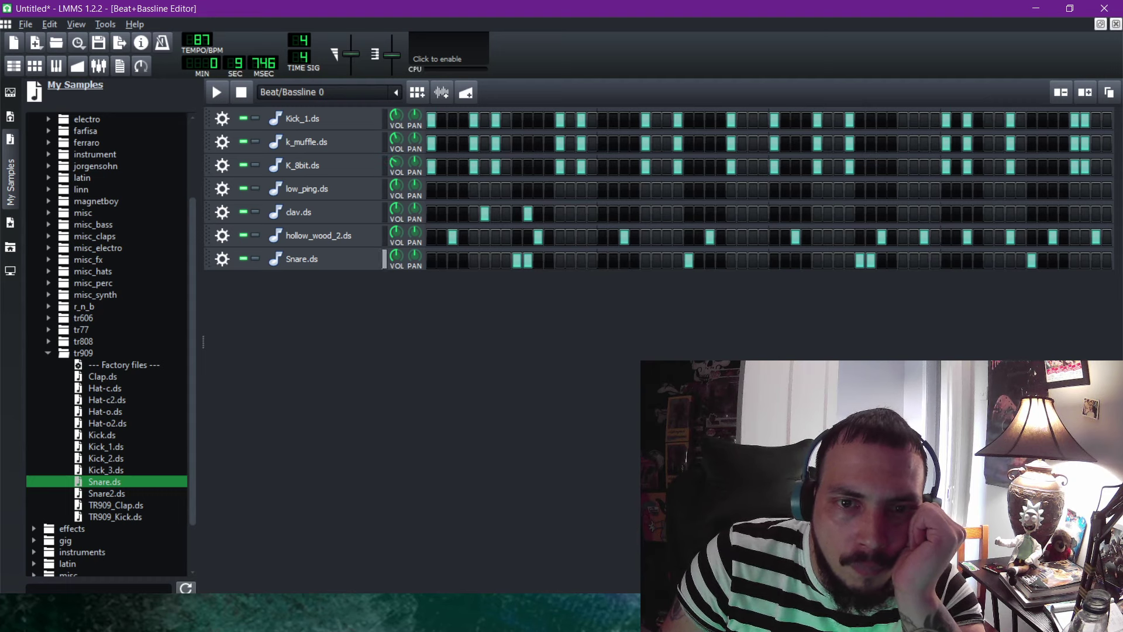
{"action": "left_click", "coordinate": [570, 213]}
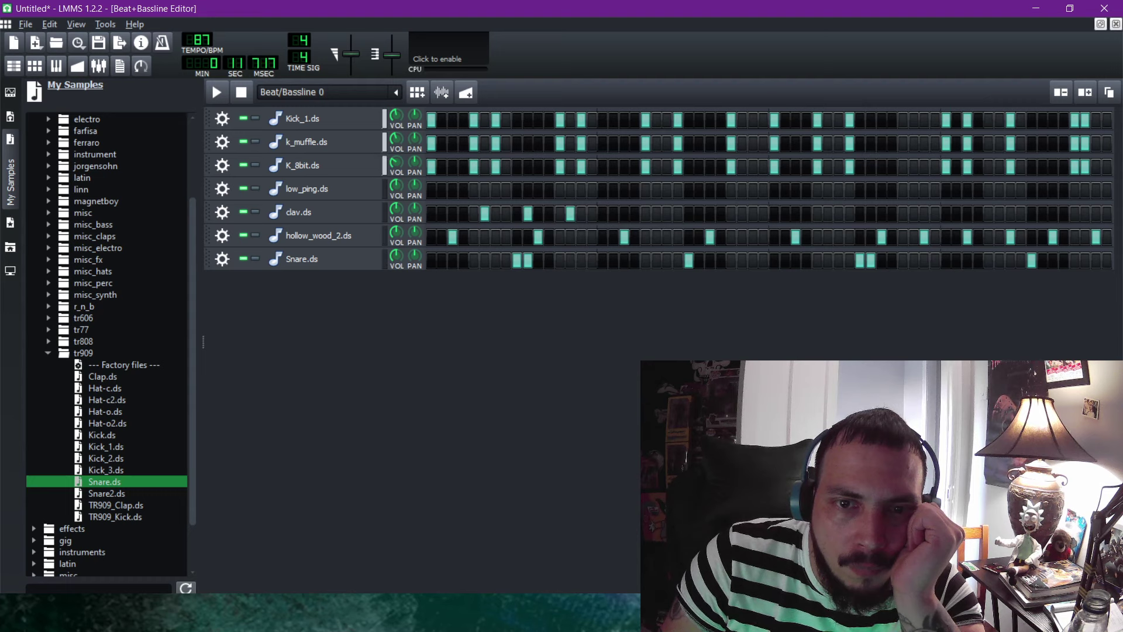
{"action": "left_click", "coordinate": [570, 214]}
{"action": "left_click", "coordinate": [602, 213]}
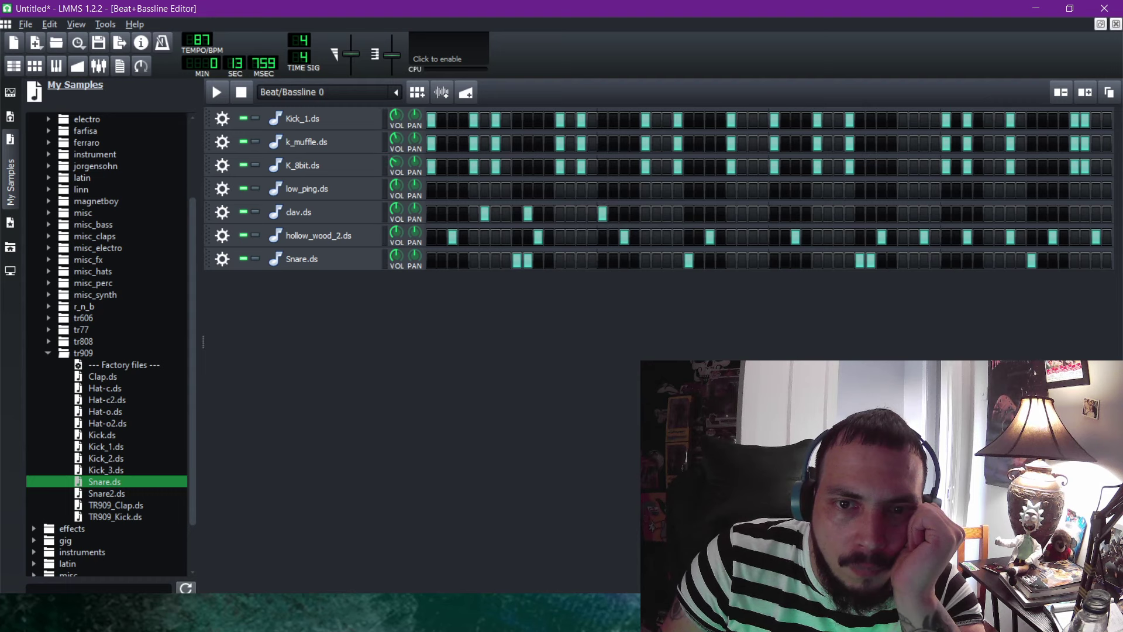
{"action": "left_click", "coordinate": [602, 213]}
{"action": "left_click", "coordinate": [613, 213]}
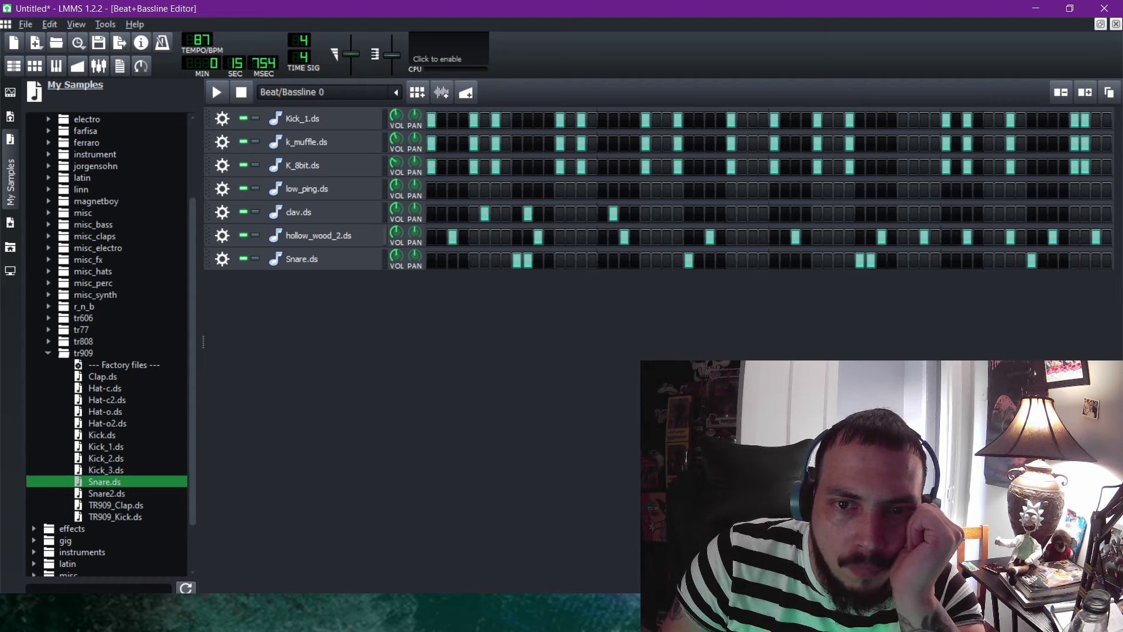
Extend the clav.ds pattern with hits at steps 26, 34, 42, 46, 50, 54, 58 and 62.
{"action": "left_click", "coordinate": [698, 214]}
{"action": "left_click", "coordinate": [785, 213]}
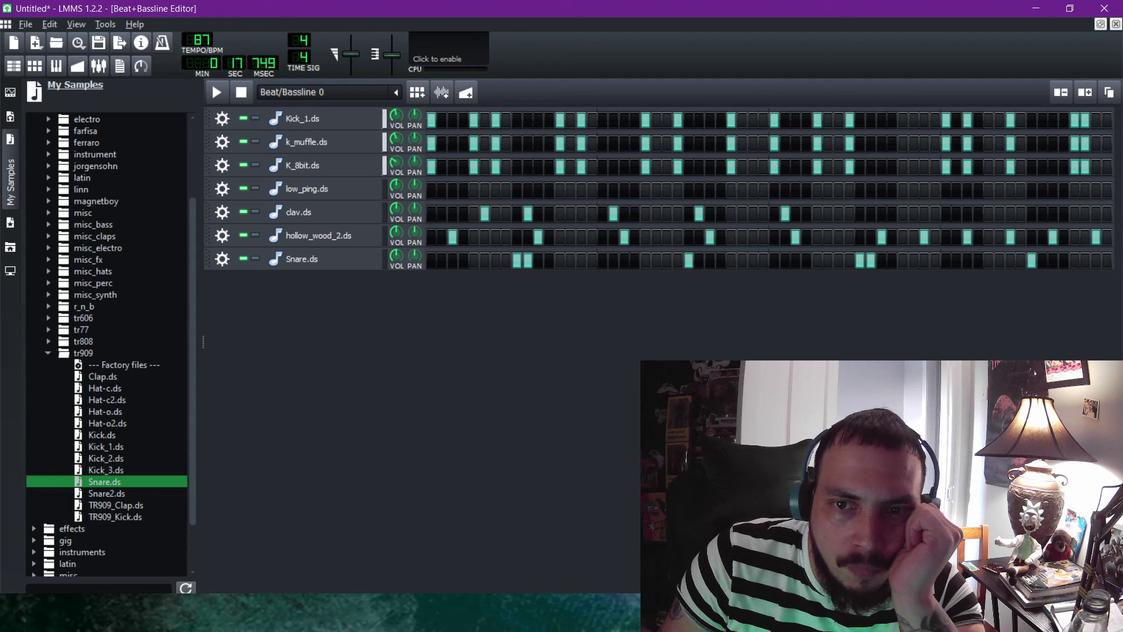
{"action": "left_click", "coordinate": [870, 213]}
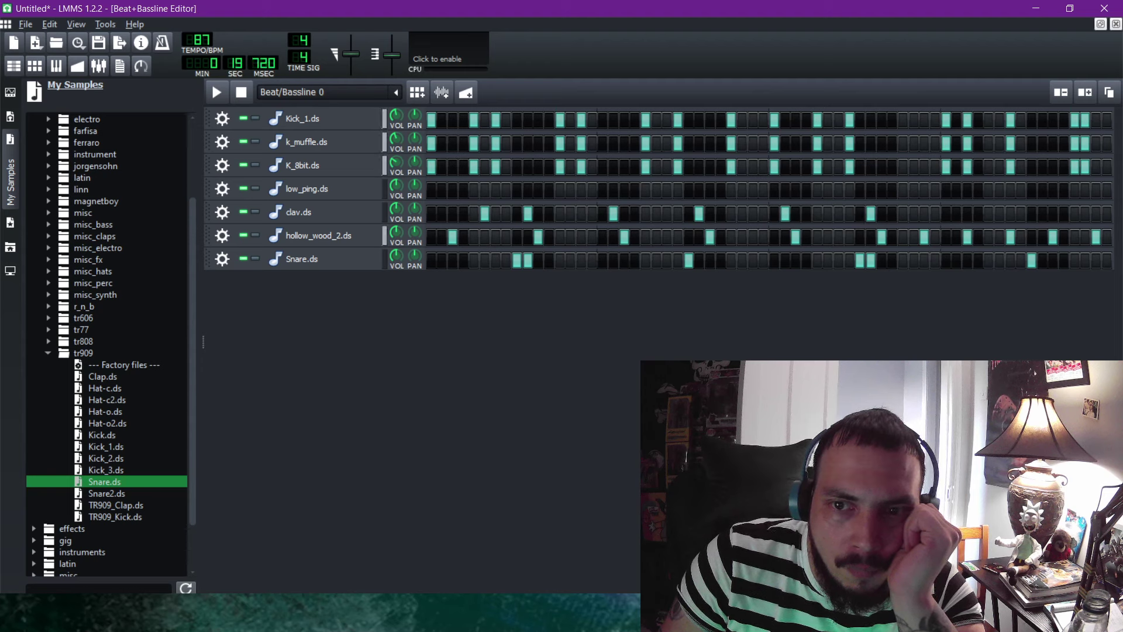
{"action": "left_click", "coordinate": [914, 213]}
{"action": "left_click", "coordinate": [957, 213]}
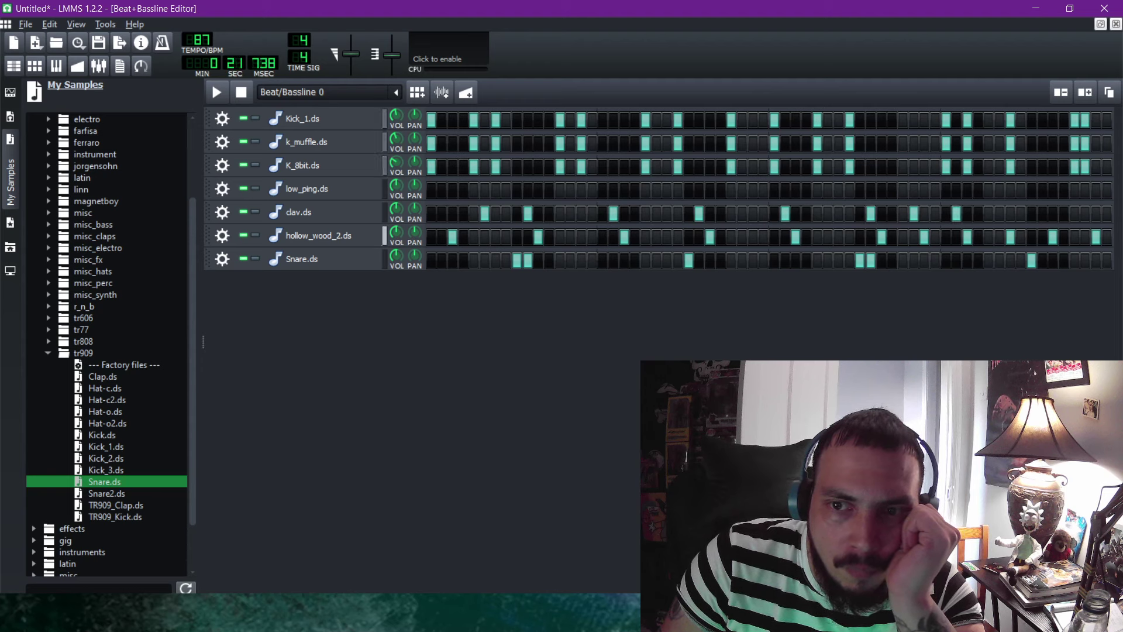
{"action": "left_click", "coordinate": [999, 212]}
{"action": "left_click", "coordinate": [1042, 213]}
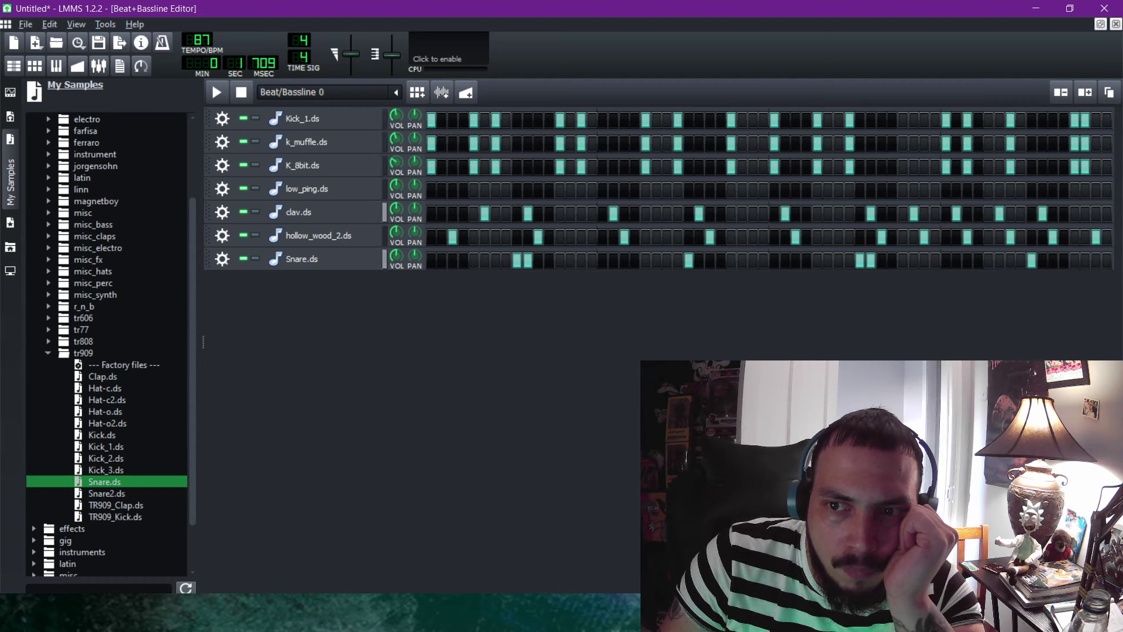
{"action": "left_click", "coordinate": [1085, 213]}
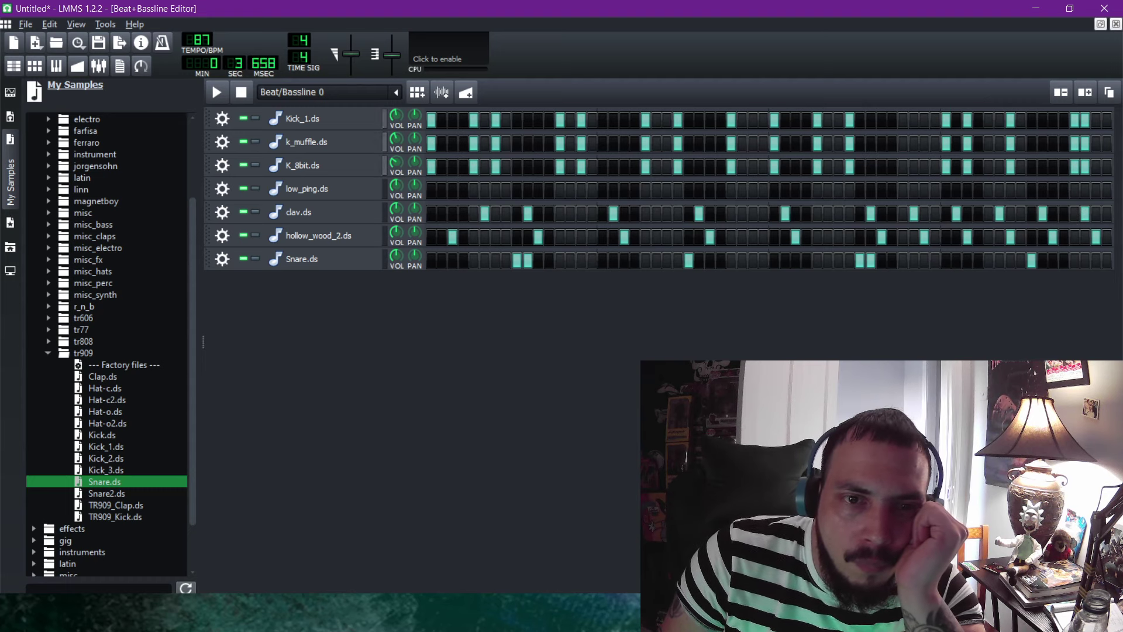
Try an extra hit at step 2 of the clav.ds track, keeping the one at step 6.
{"action": "left_click", "coordinate": [484, 213]}
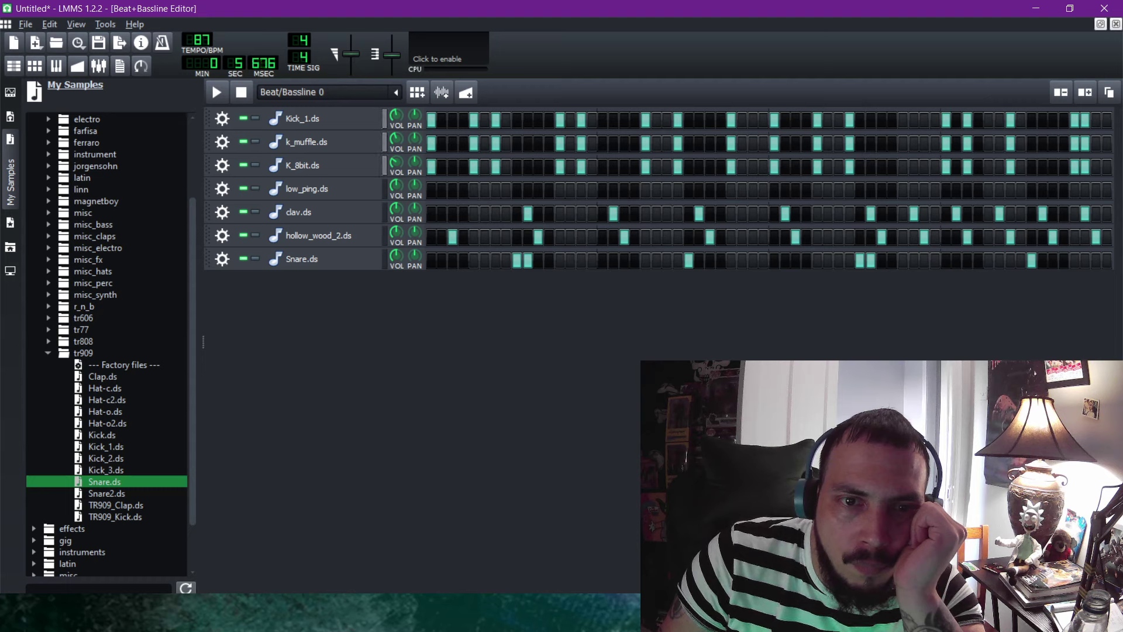
{"action": "left_click", "coordinate": [442, 213]}
{"action": "left_click", "coordinate": [484, 212]}
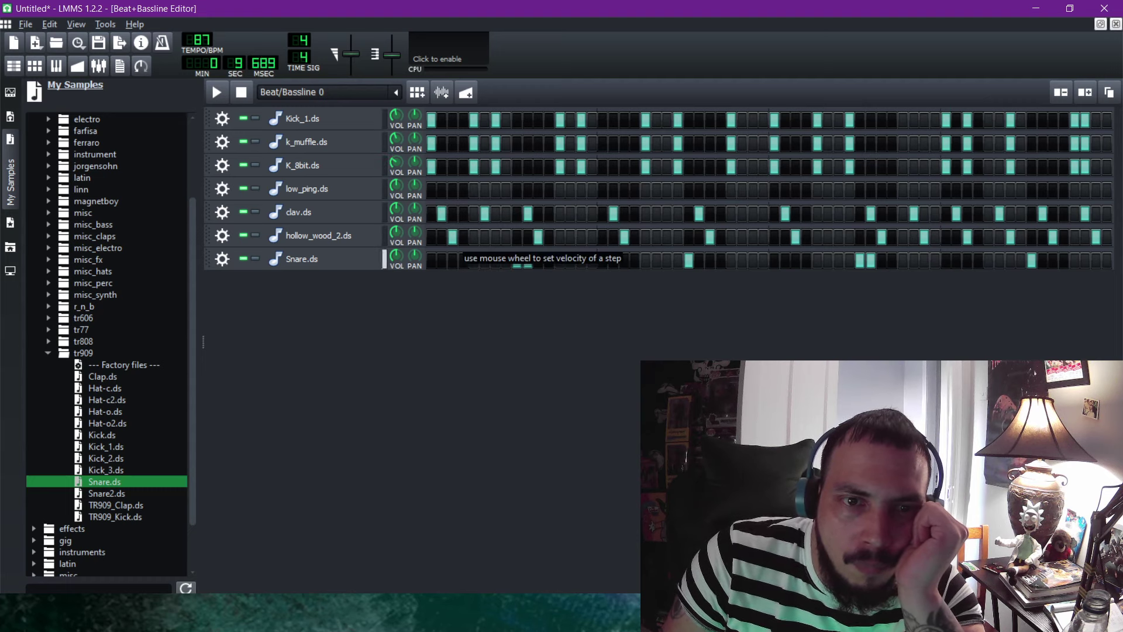
Lower the volumes of the clav.ds and hollow_wood_2.ds tracks, and remove the clav.ds hit at step 2.
{"action": "left_click_drag", "start_coordinate": [396, 208], "coordinate": [396, 243]}
{"action": "mouse_move", "coordinate": [396, 232]}
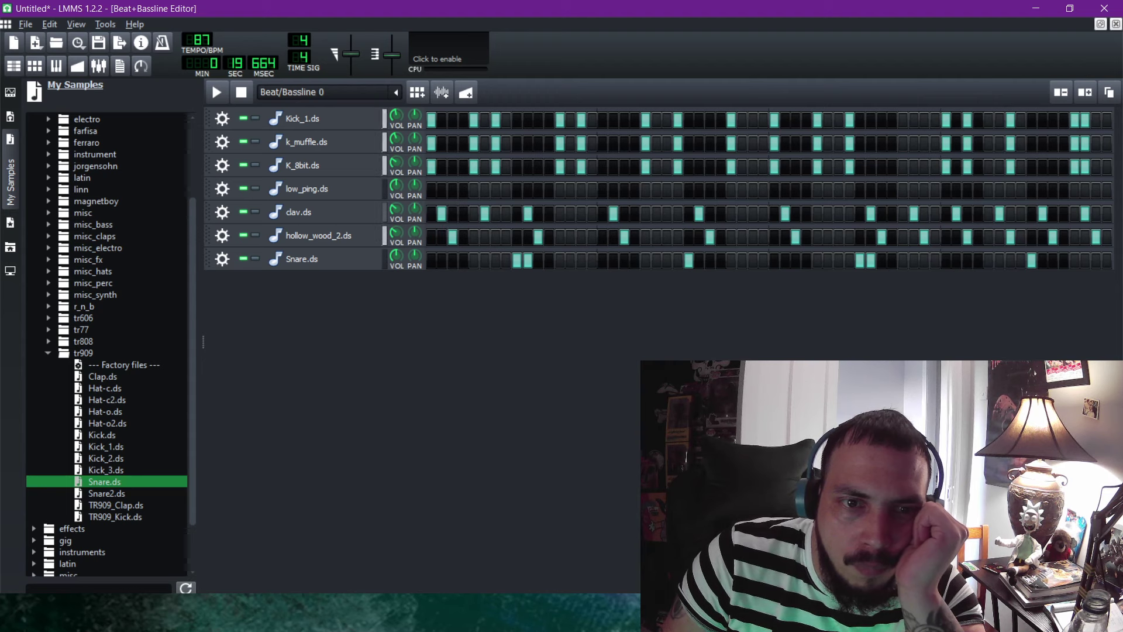
{"action": "left_click_drag", "start_coordinate": [396, 209], "coordinate": [396, 211]}
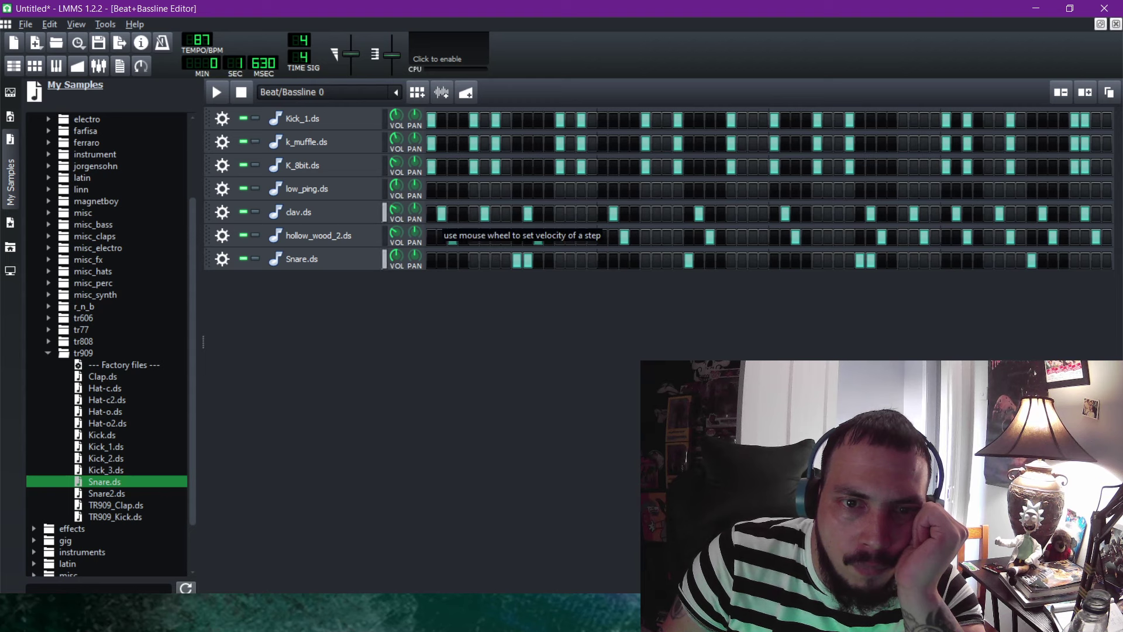
{"action": "left_click", "coordinate": [441, 213]}
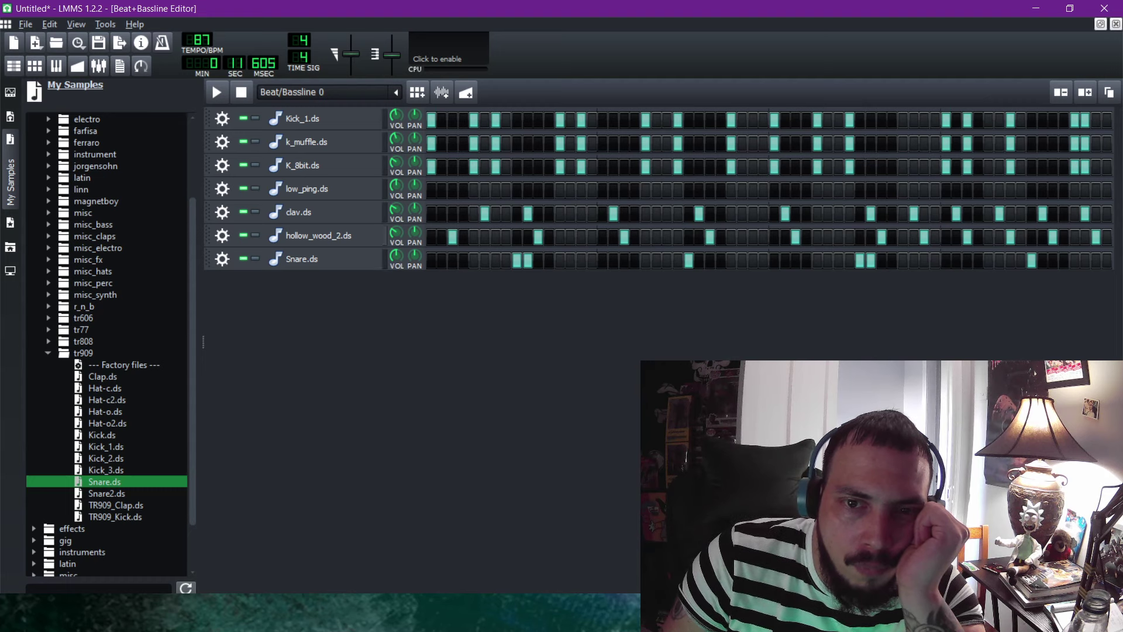
{"action": "left_click_drag", "start_coordinate": [396, 233], "coordinate": [396, 235]}
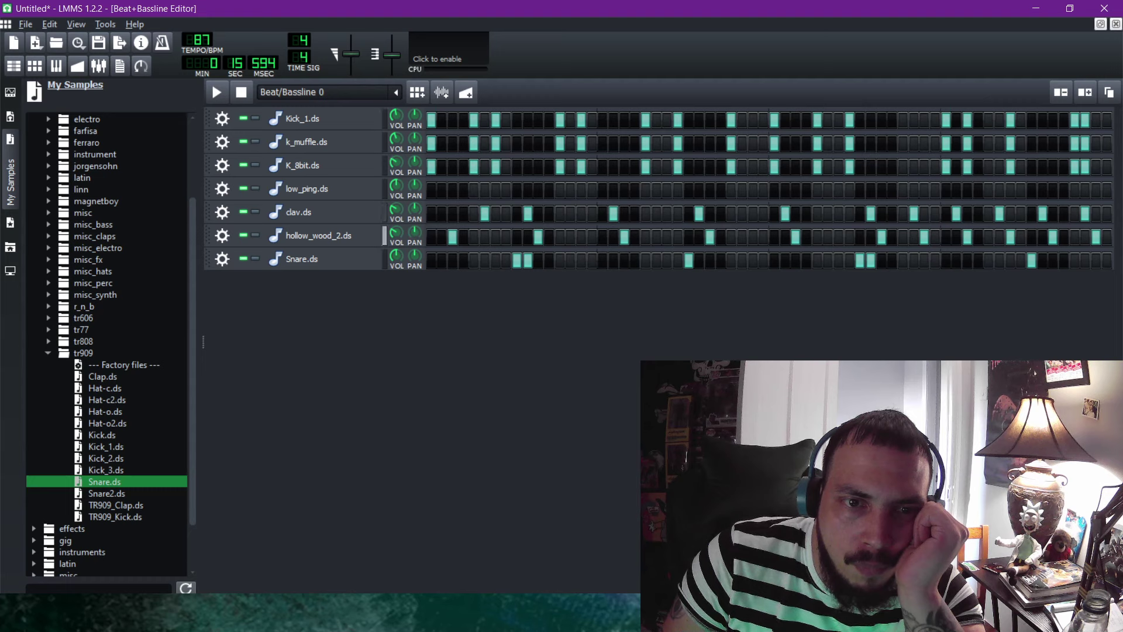
{"action": "left_click", "coordinate": [396, 212]}
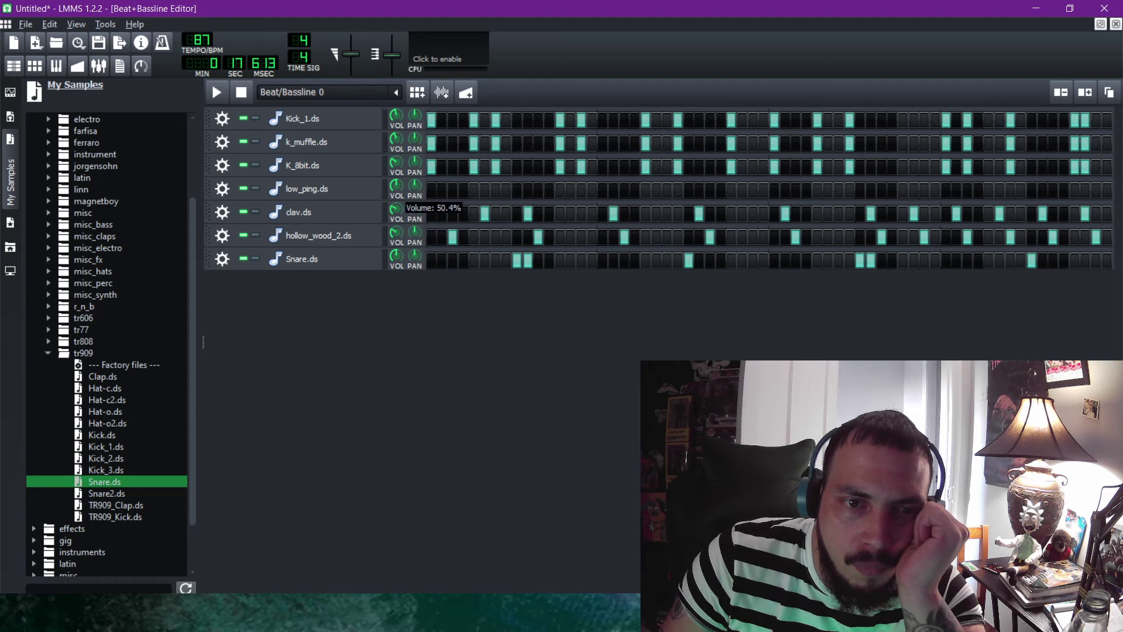
{"action": "left_click_drag", "start_coordinate": [396, 212], "coordinate": [396, 215]}
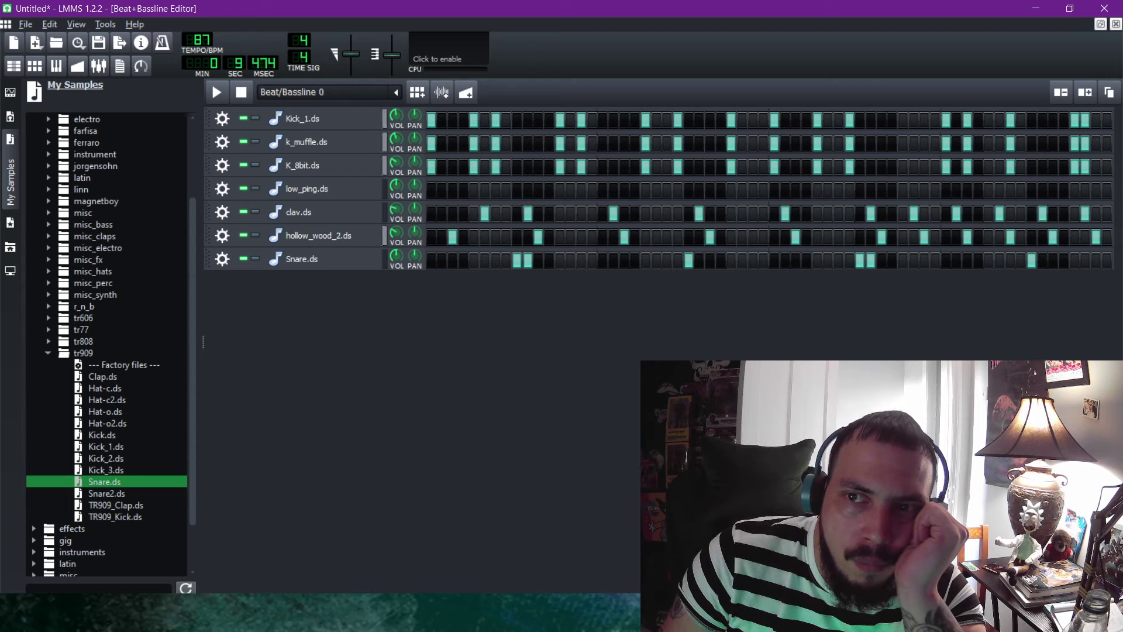
Stop the song in the Song-Editor and audition misc_synth samples, including average_rock.ds, it's_the_music_tom_c.ds and layered_bass_synth_c.ds.
{"action": "key", "text": "F6"}
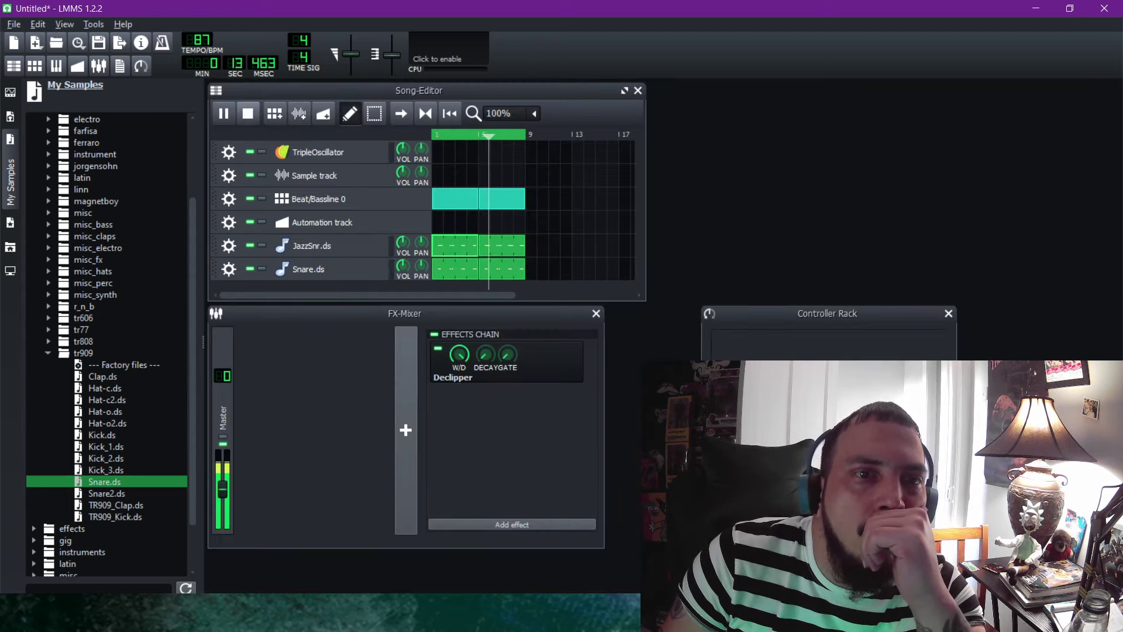
{"action": "key", "text": "space"}
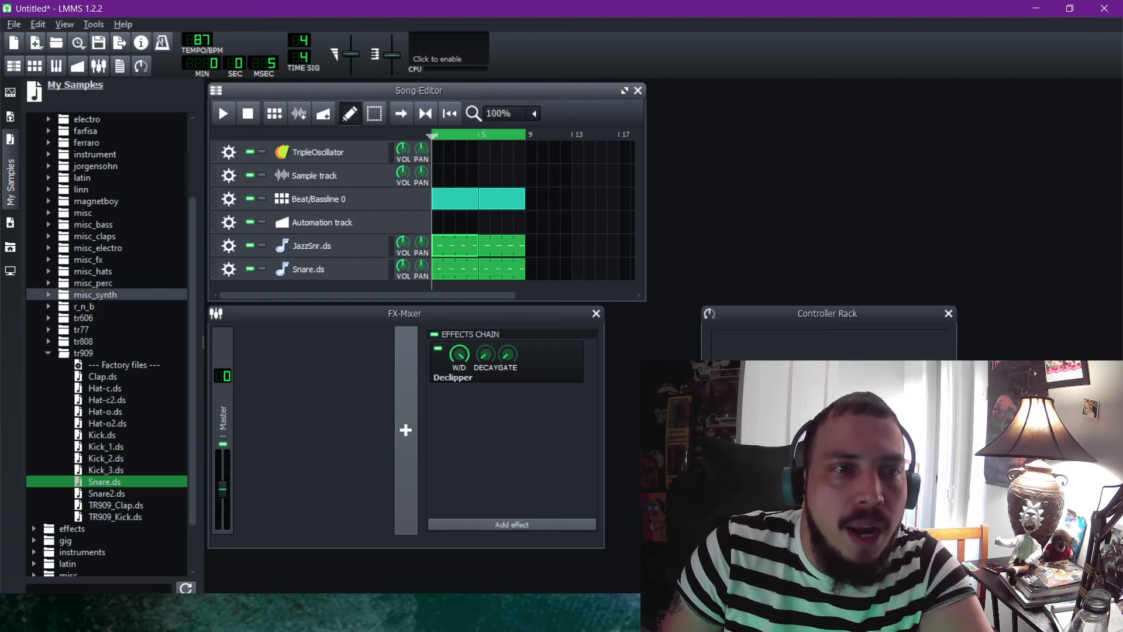
{"action": "left_click", "coordinate": [95, 294]}
{"action": "left_click", "coordinate": [119, 317]}
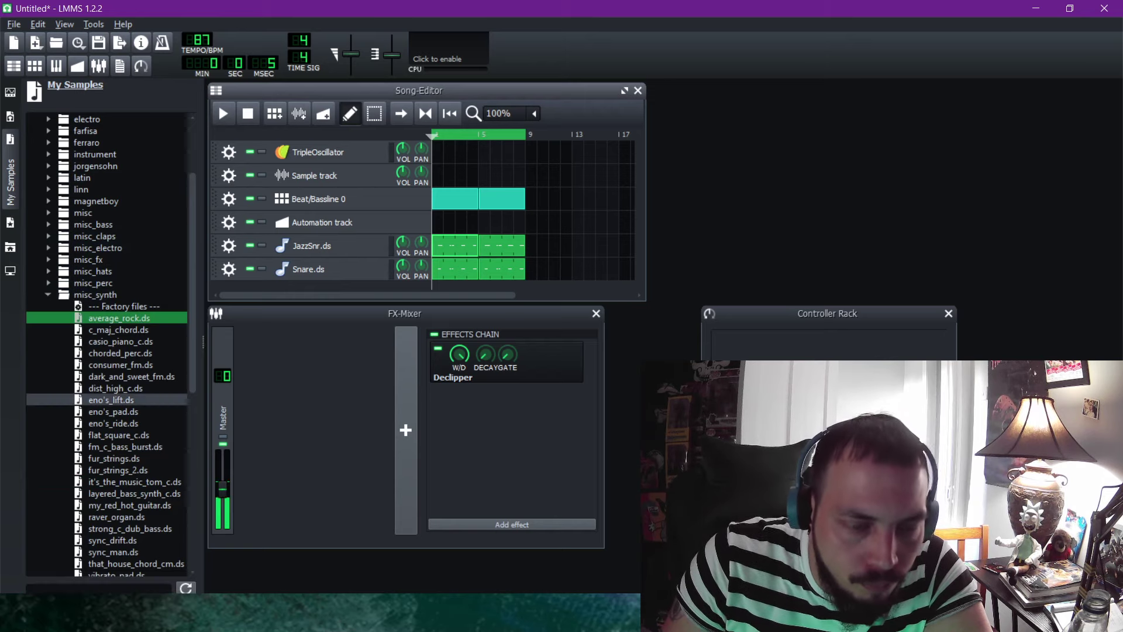
{"action": "left_click", "coordinate": [135, 481]}
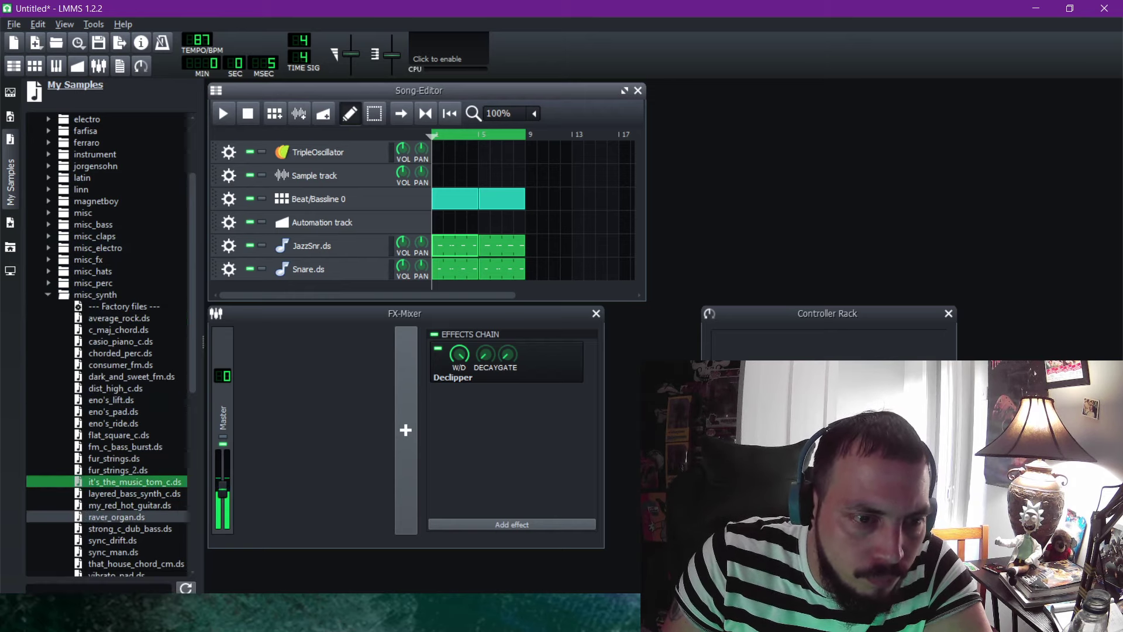
{"action": "left_click", "coordinate": [135, 517]}
{"action": "left_click", "coordinate": [135, 493]}
{"action": "left_click", "coordinate": [135, 493]}
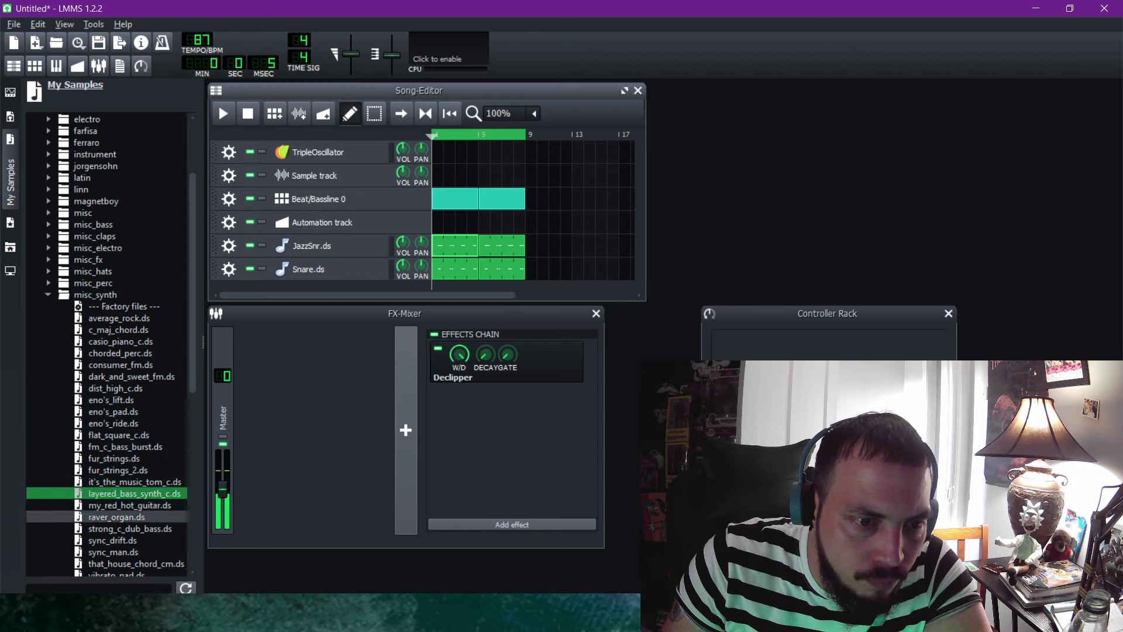
{"action": "left_click", "coordinate": [130, 528]}
Audition the last misc_synth samples in reverse order, from wowmelodictone.ds back to strong_c_dub_bass.ds.
{"action": "scroll", "coordinate": [129, 529], "scroll_direction": "down", "scroll_amount": 2}
{"action": "left_click", "coordinate": [130, 528]}
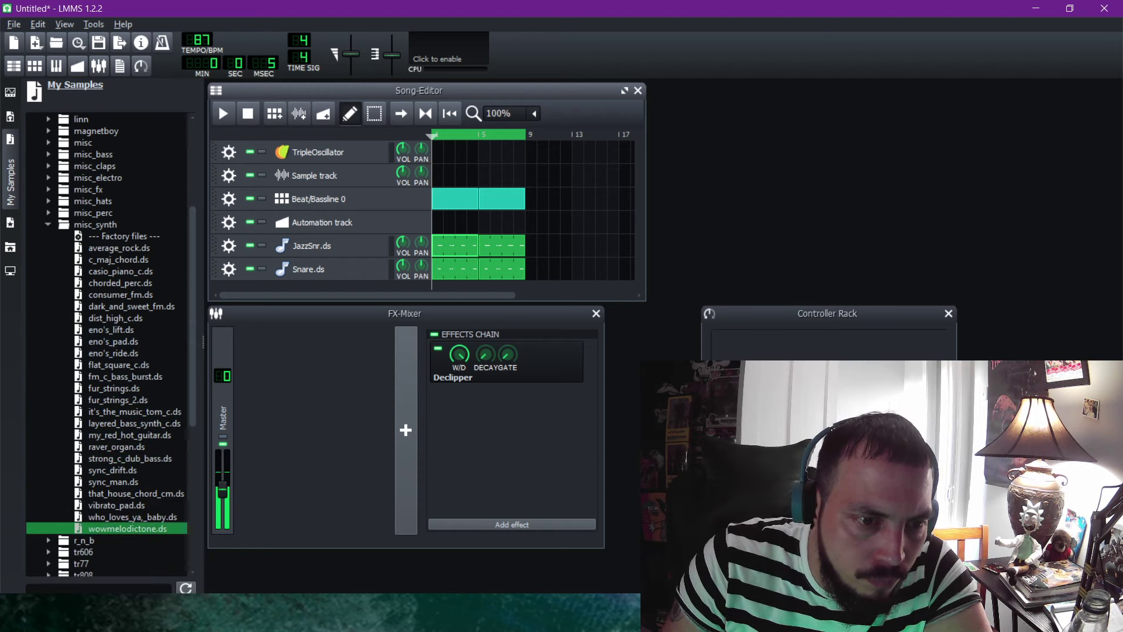
{"action": "left_click", "coordinate": [130, 517]}
{"action": "left_click", "coordinate": [130, 505]}
{"action": "left_click", "coordinate": [130, 494]}
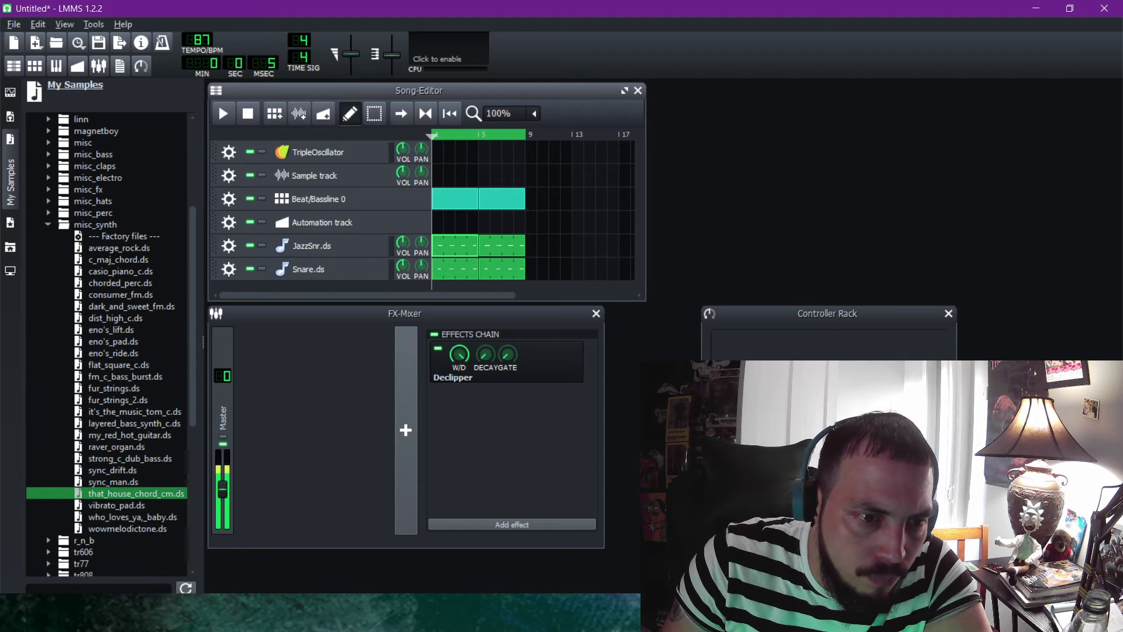
{"action": "left_click", "coordinate": [130, 482]}
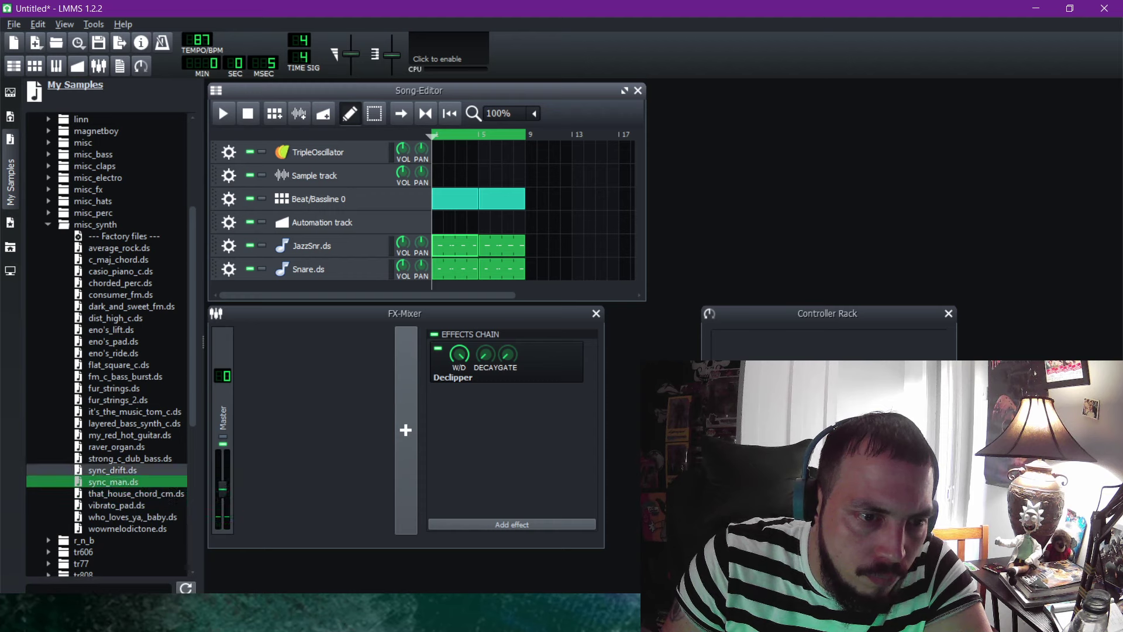
{"action": "left_click", "coordinate": [111, 469]}
{"action": "left_click", "coordinate": [129, 457]}
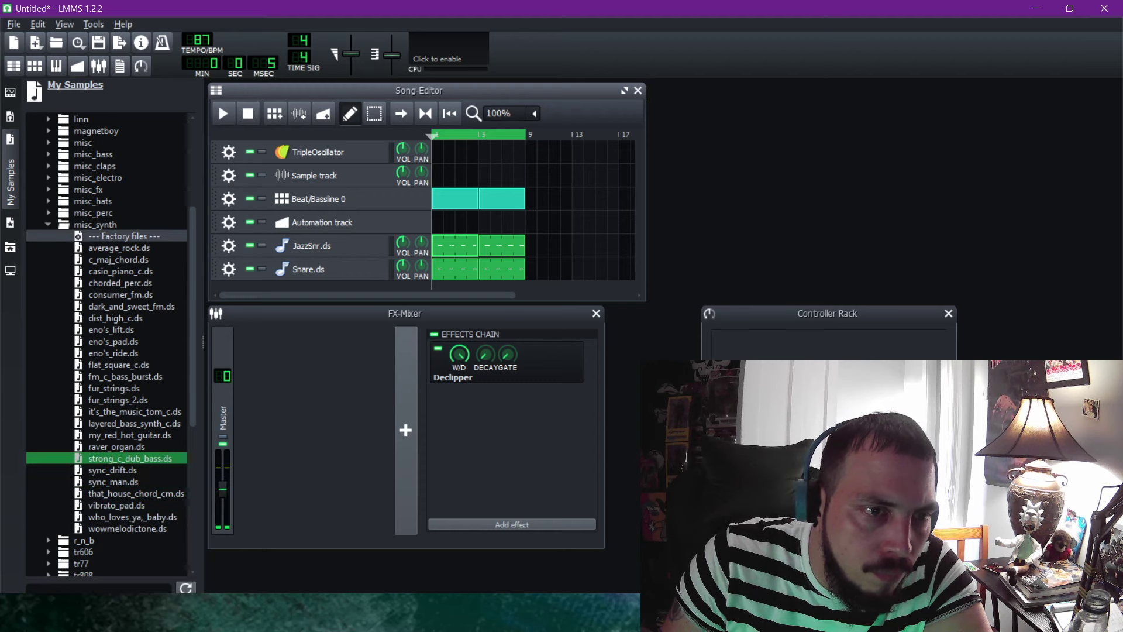
Collapse misc_synth, expand the misc_perc folder, and audition hollow_wood.ds and the samples from light_tamb_3.ds to lo-fi_tamb.ds.
{"action": "left_click", "coordinate": [95, 226]}
{"action": "left_click", "coordinate": [93, 224]}
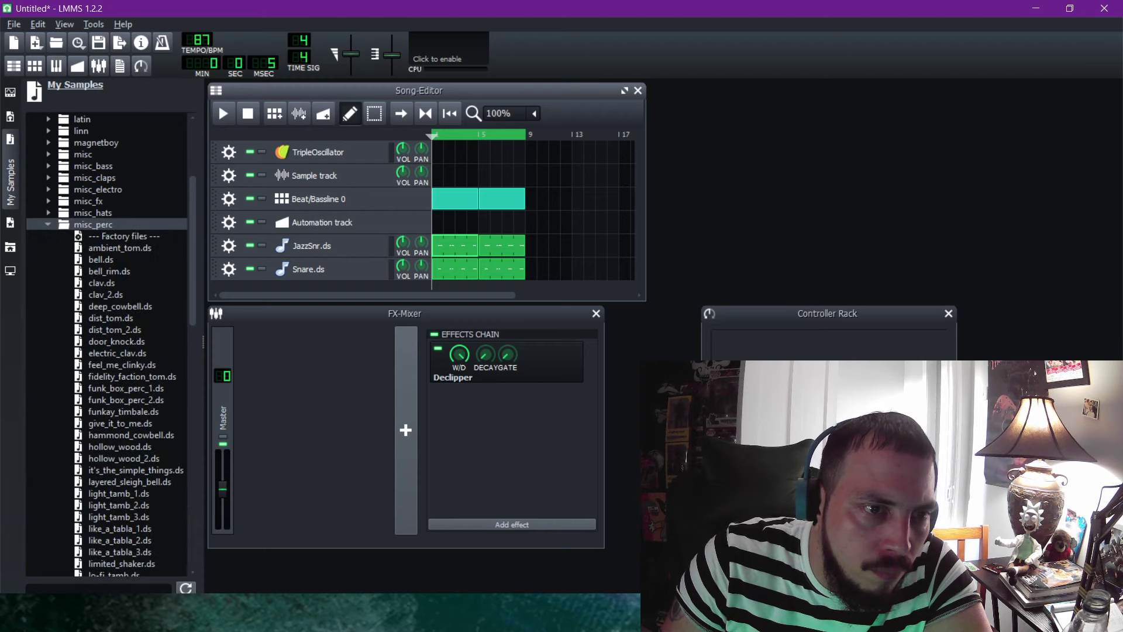
{"action": "left_click", "coordinate": [120, 446]}
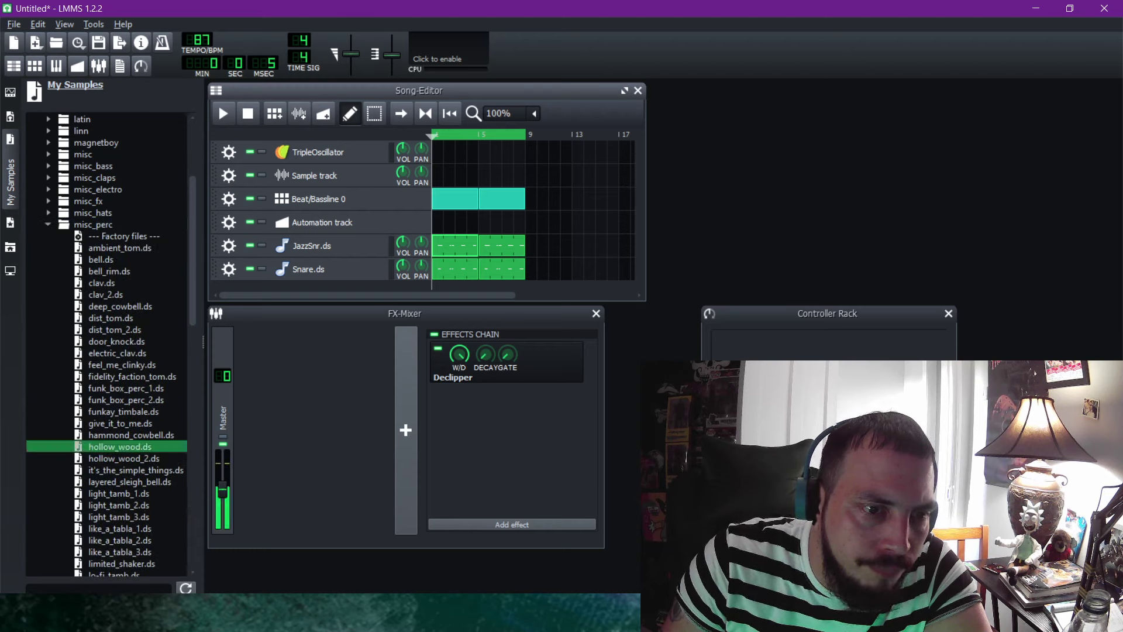
{"action": "scroll", "coordinate": [120, 446], "scroll_direction": "down", "scroll_amount": 2}
{"action": "left_click", "coordinate": [120, 446]}
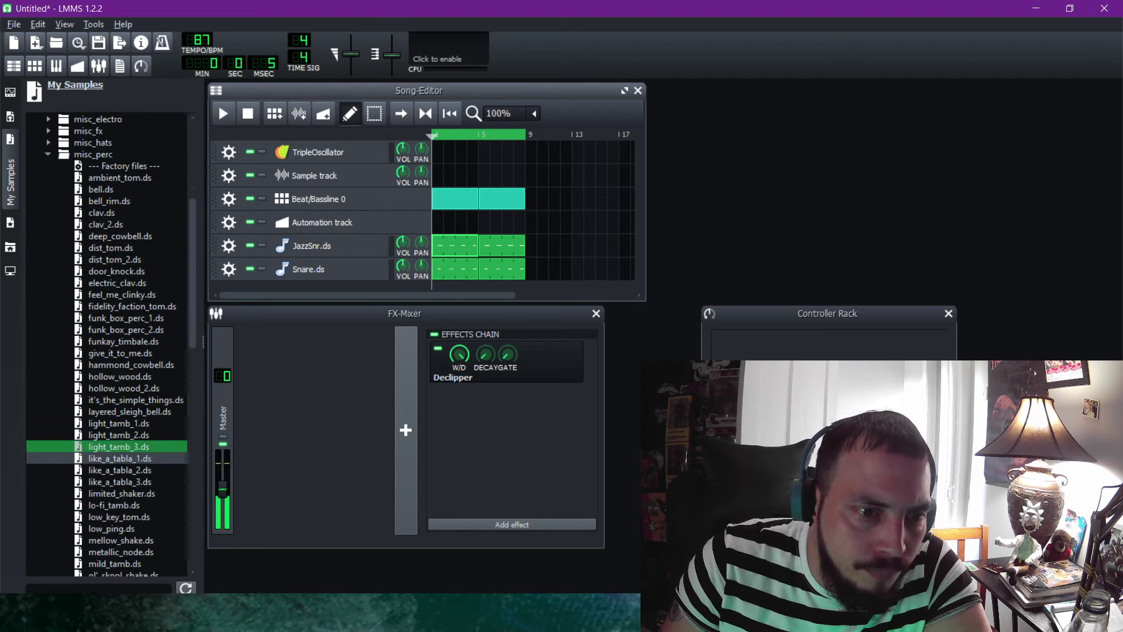
{"action": "left_click", "coordinate": [120, 459]}
{"action": "left_click", "coordinate": [120, 471]}
{"action": "left_click", "coordinate": [120, 482]}
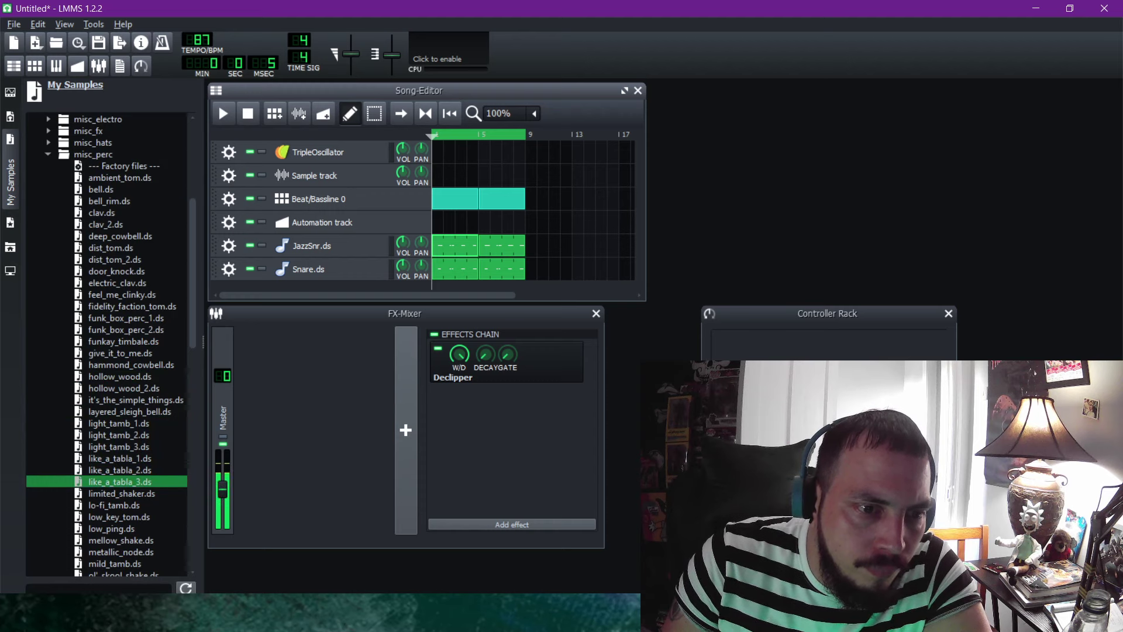
{"action": "left_click", "coordinate": [120, 493]}
{"action": "left_click", "coordinate": [120, 505]}
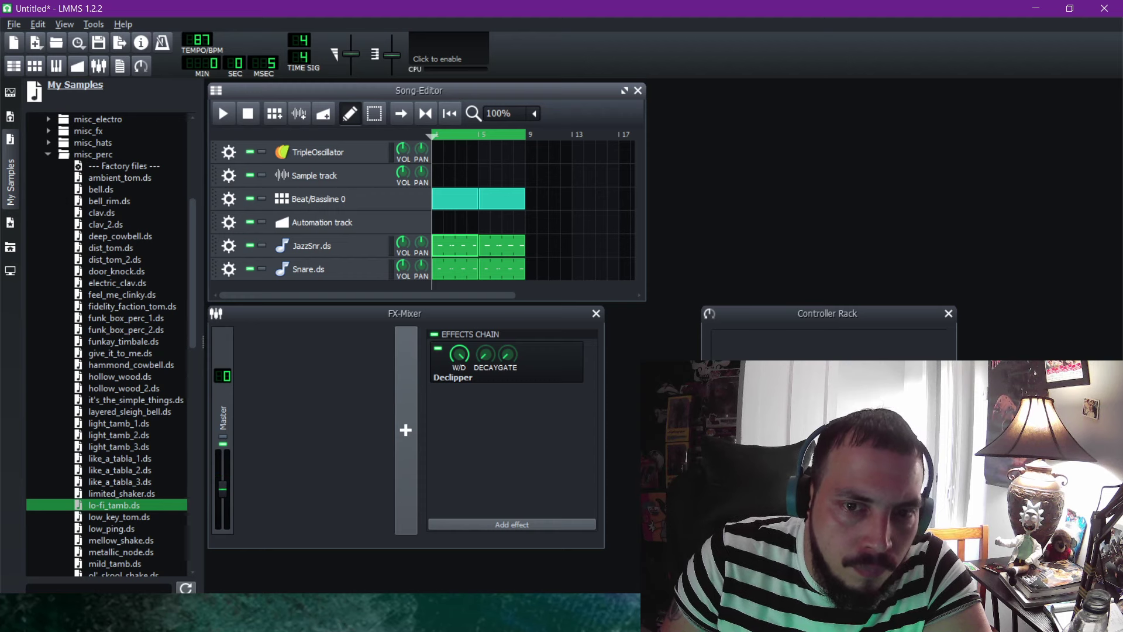
Enlarge the Song-Editor window, add lo-fi_tamb.ds as a new track, and move it directly below Beat/Bassline 0.
{"action": "left_click_drag", "start_coordinate": [645, 301], "coordinate": [779, 399]}
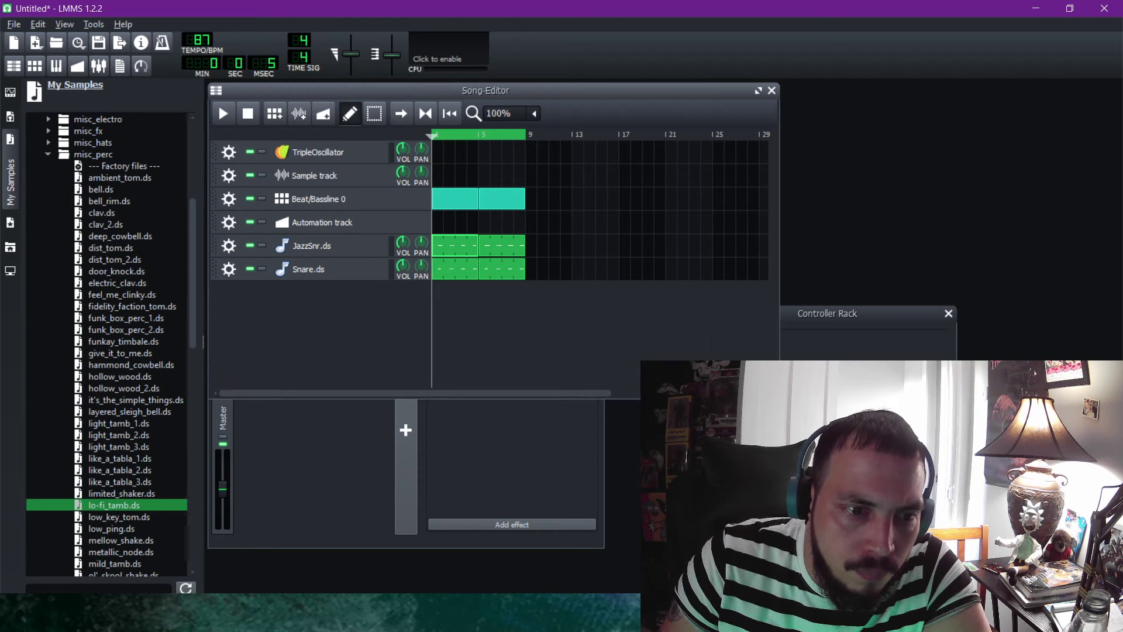
{"action": "left_click_drag", "start_coordinate": [114, 506], "coordinate": [345, 313]}
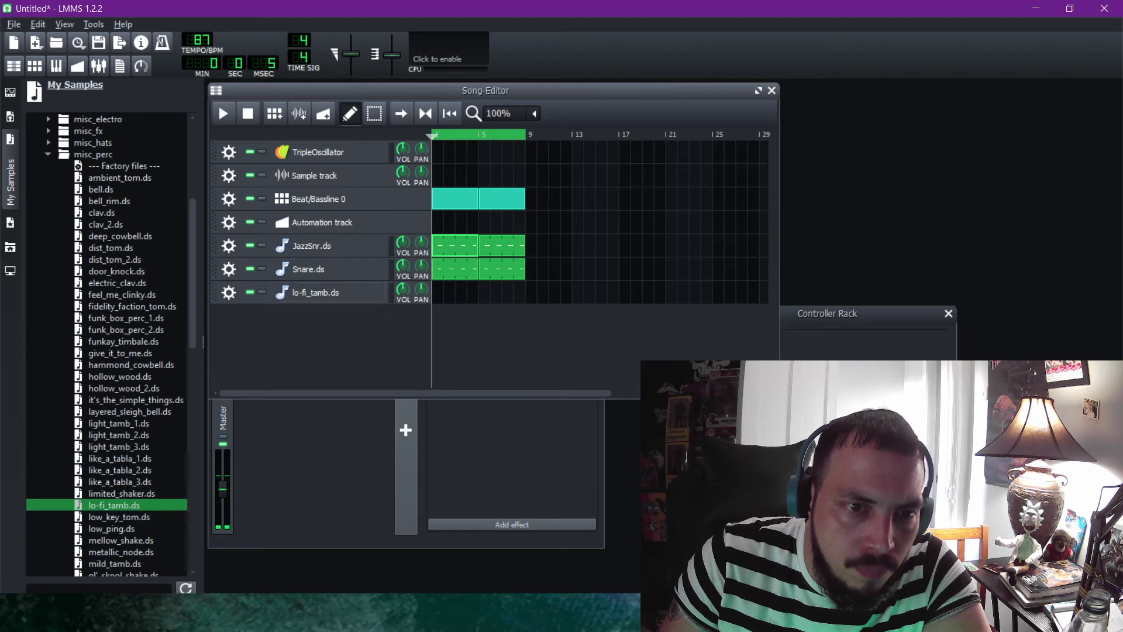
{"action": "left_click_drag", "start_coordinate": [215, 293], "coordinate": [215, 222]}
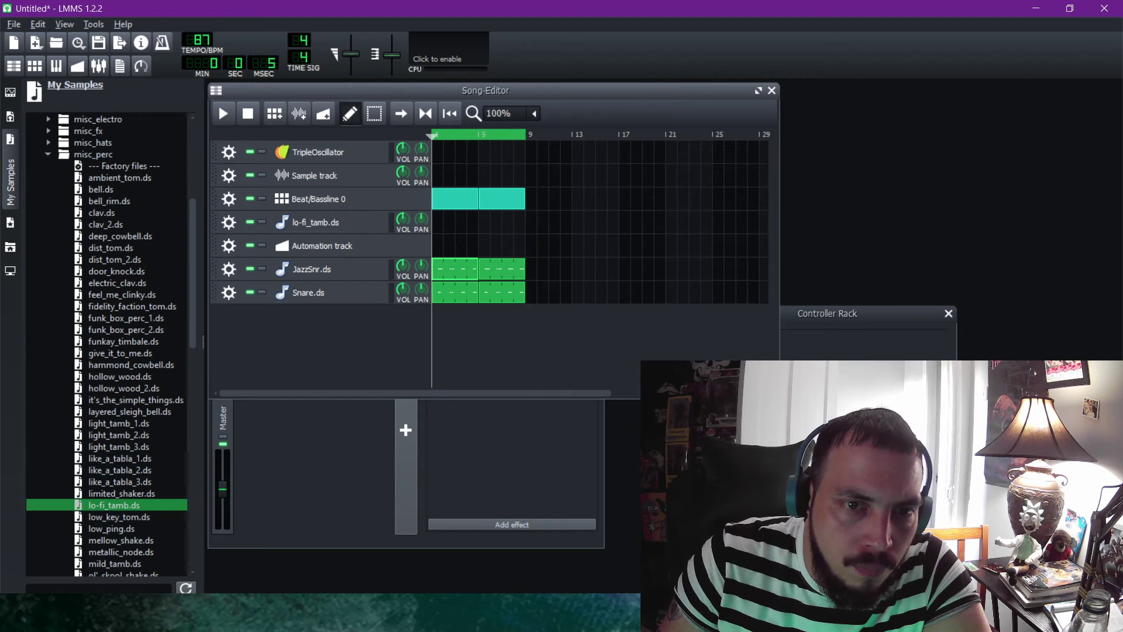
Open a lo-fi_tamb.ds pattern at bar 1 in the Piano-Roll, audition several keys, and place a short C#5 note at the start.
{"action": "double_click", "coordinate": [439, 222]}
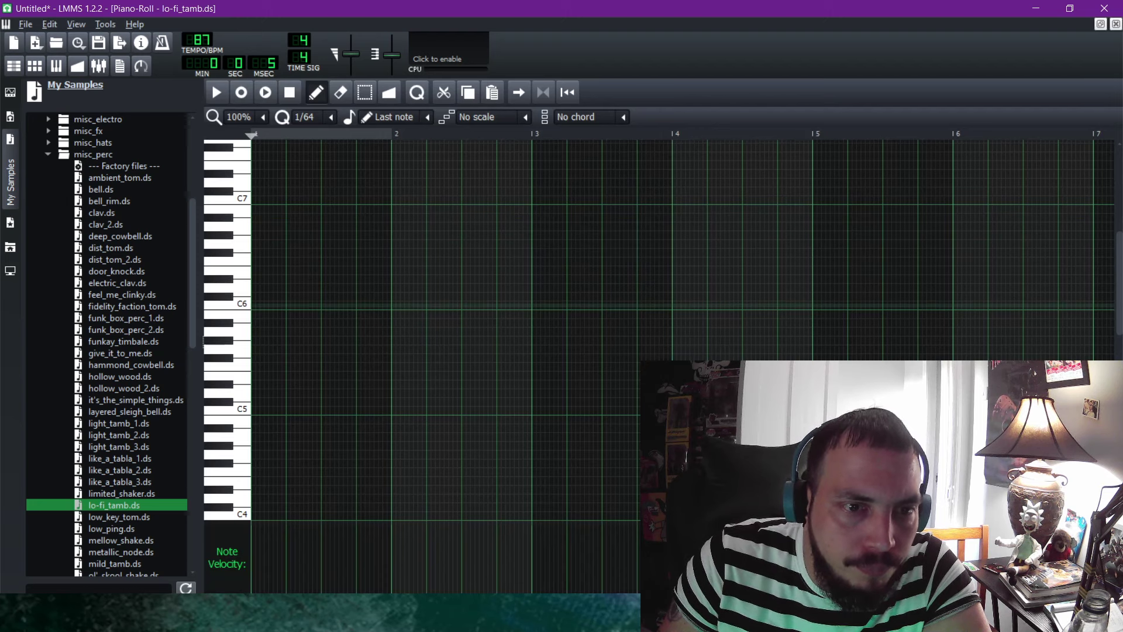
{"action": "left_click", "coordinate": [240, 303]}
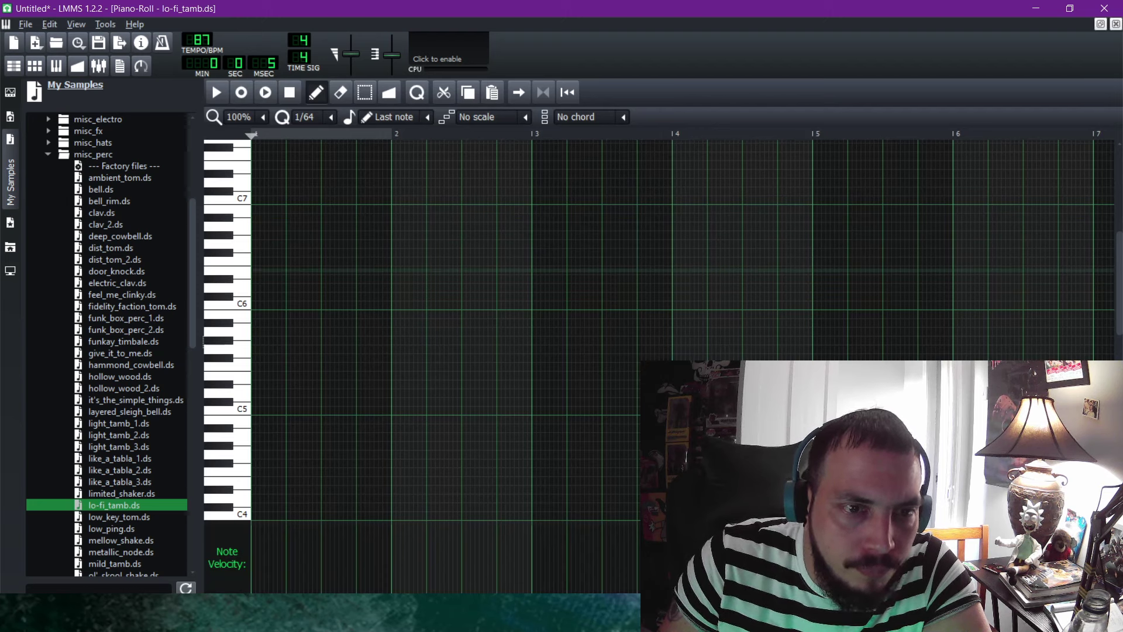
{"action": "left_click", "coordinate": [231, 271]}
{"action": "left_click", "coordinate": [223, 402]}
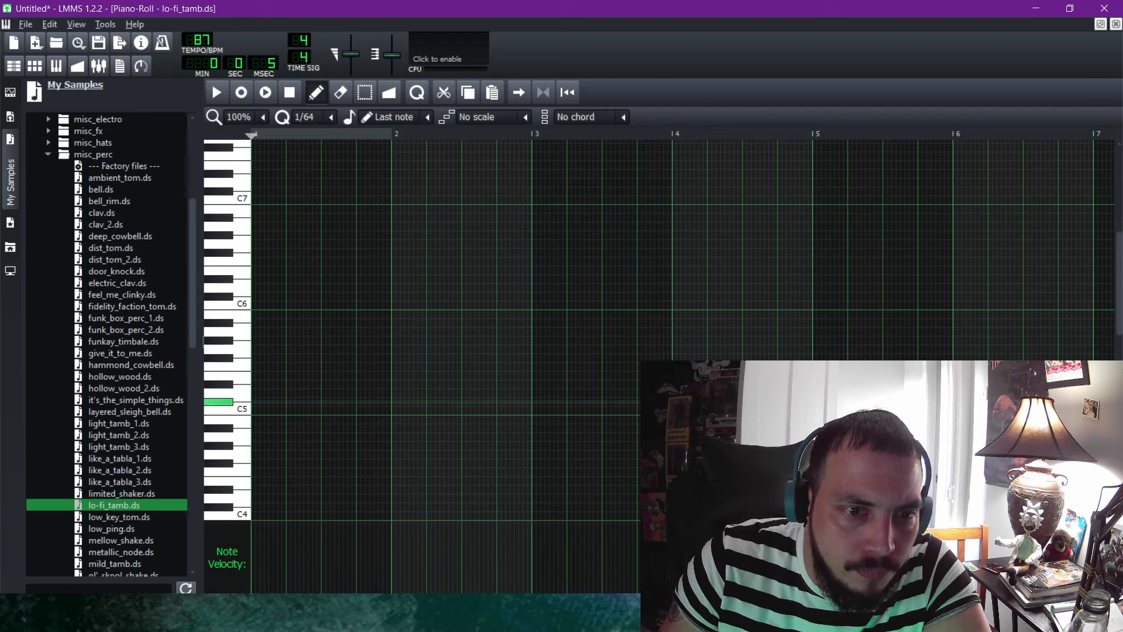
{"action": "left_click", "coordinate": [225, 409]}
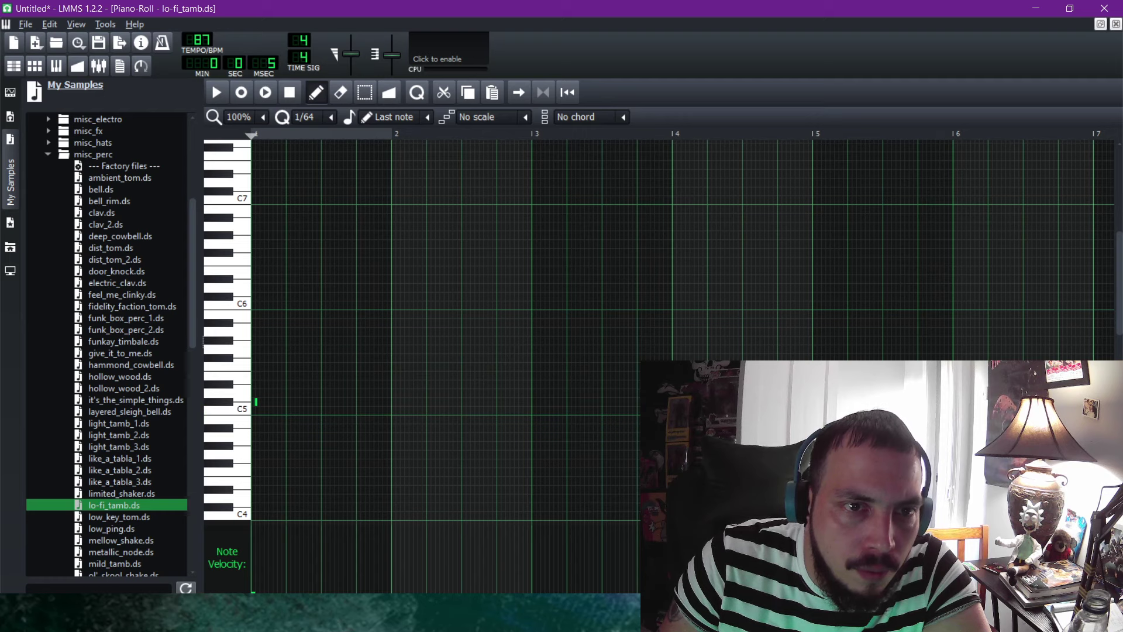
Extend the opening tambourine note to a run of four consecutive short notes on C#5, checking the playback.
{"action": "left_click", "coordinate": [238, 117]}
{"action": "left_click", "coordinate": [246, 201]}
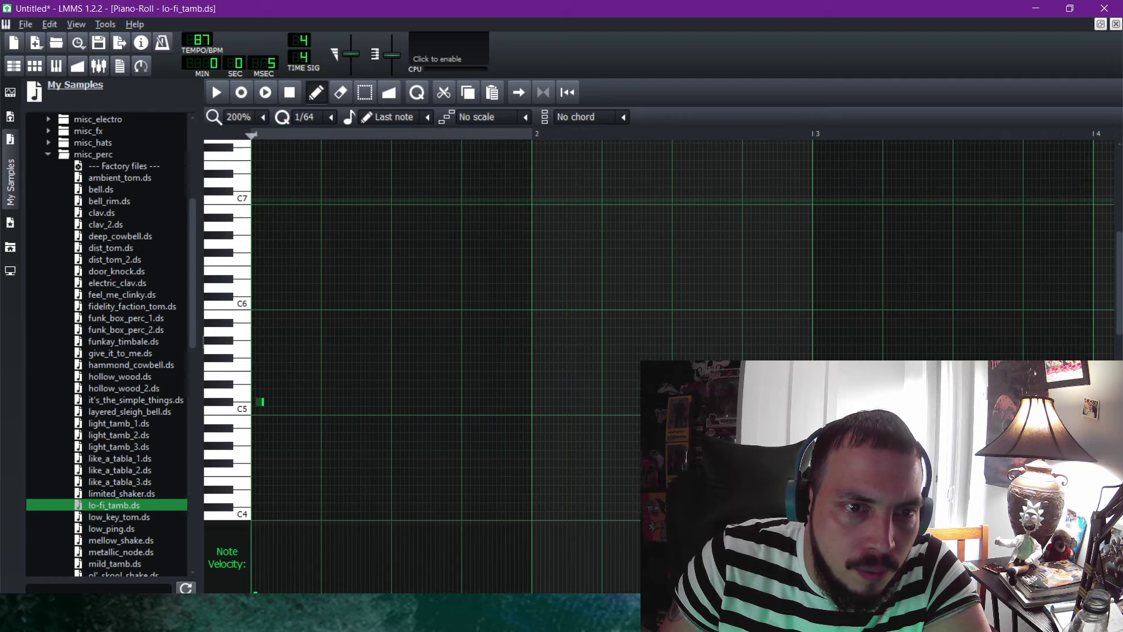
{"action": "left_click", "coordinate": [259, 403]}
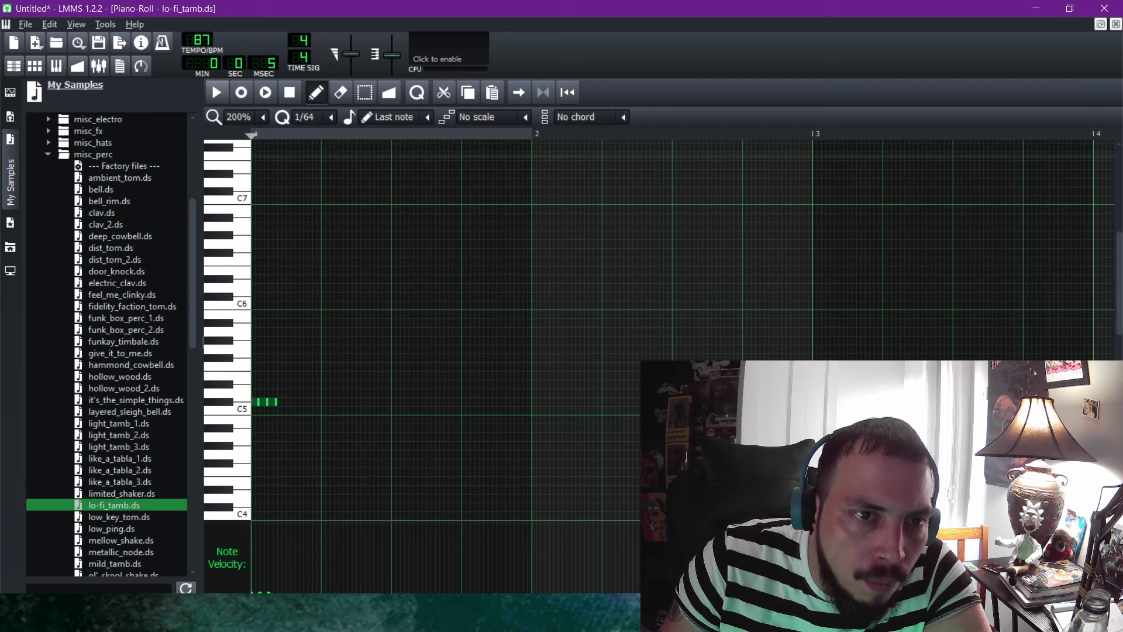
{"action": "left_click", "coordinate": [217, 93]}
{"action": "left_click", "coordinate": [289, 92]}
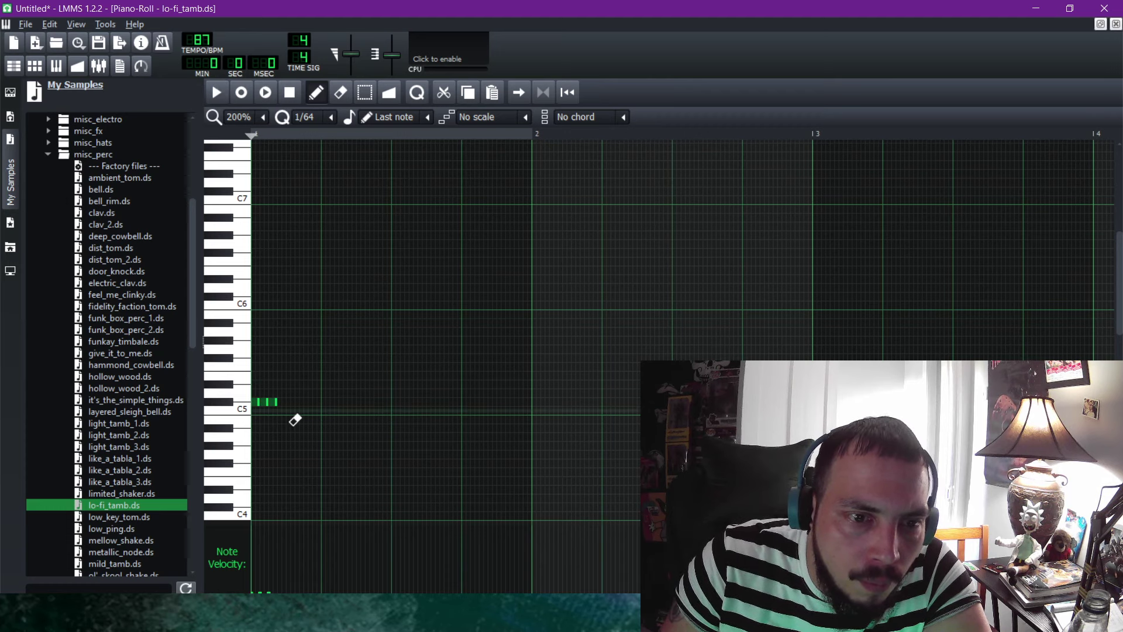
{"action": "left_click", "coordinate": [289, 402]}
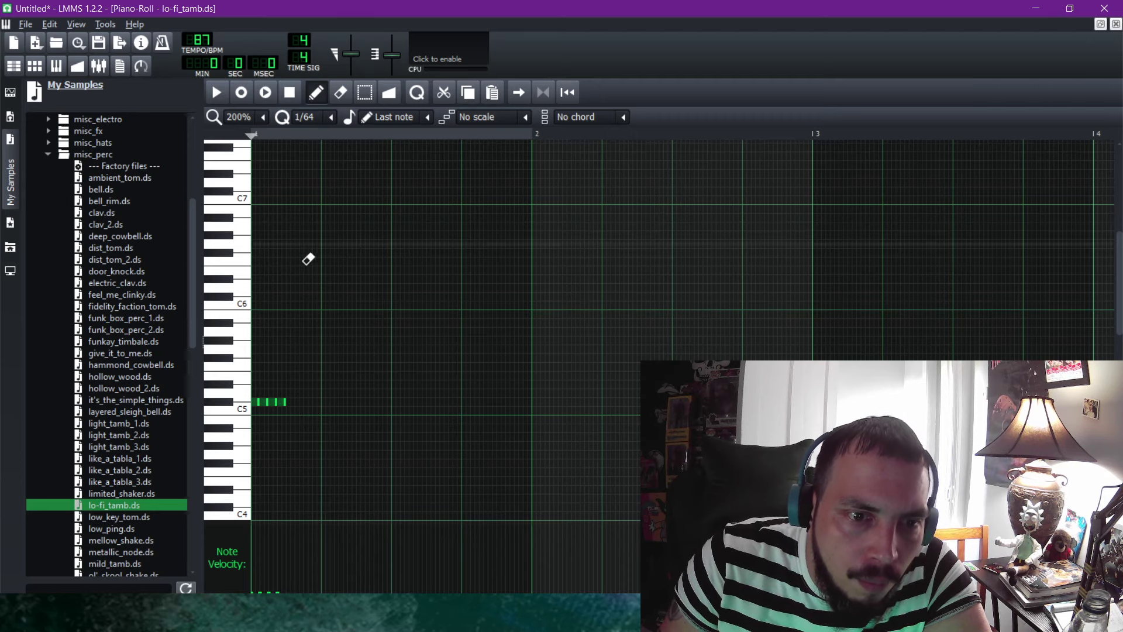
Duplicate the four C#5 notes directly after themselves to fill beat 1 of bar 1, and play the pattern.
{"action": "left_click", "coordinate": [365, 92]}
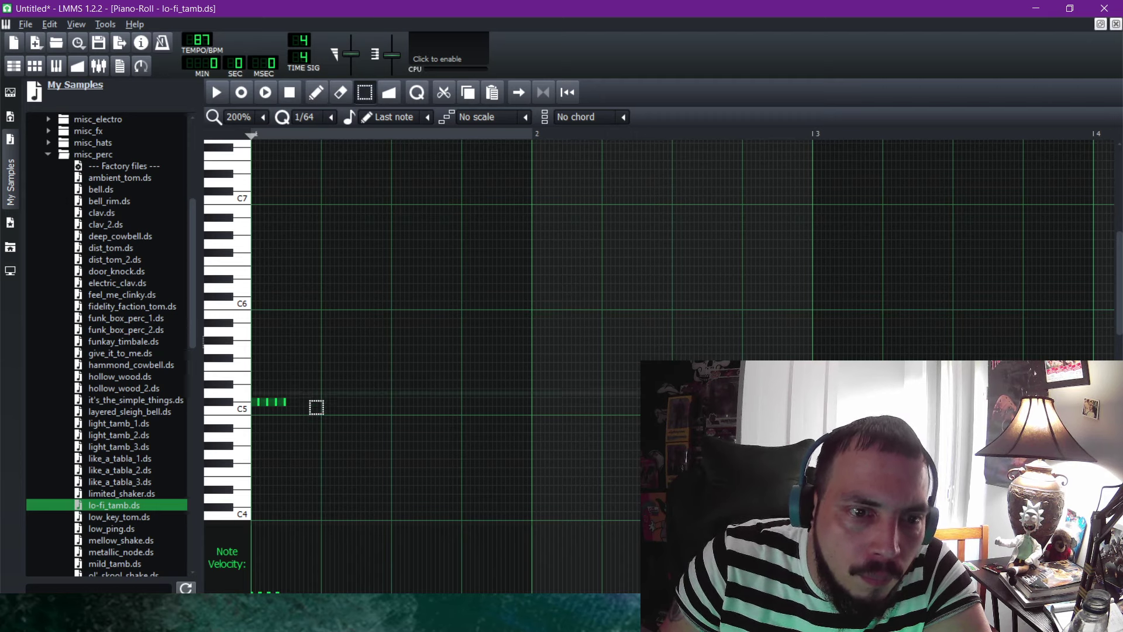
{"action": "left_click_drag", "start_coordinate": [268, 426], "coordinate": [250, 389]}
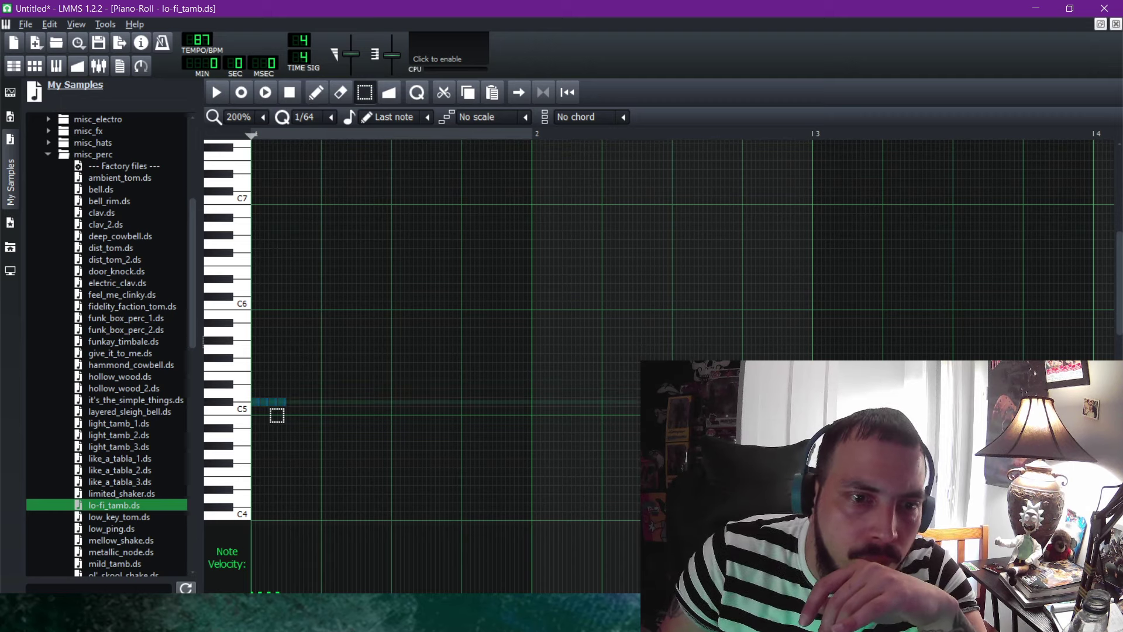
{"action": "left_click", "coordinate": [316, 92]}
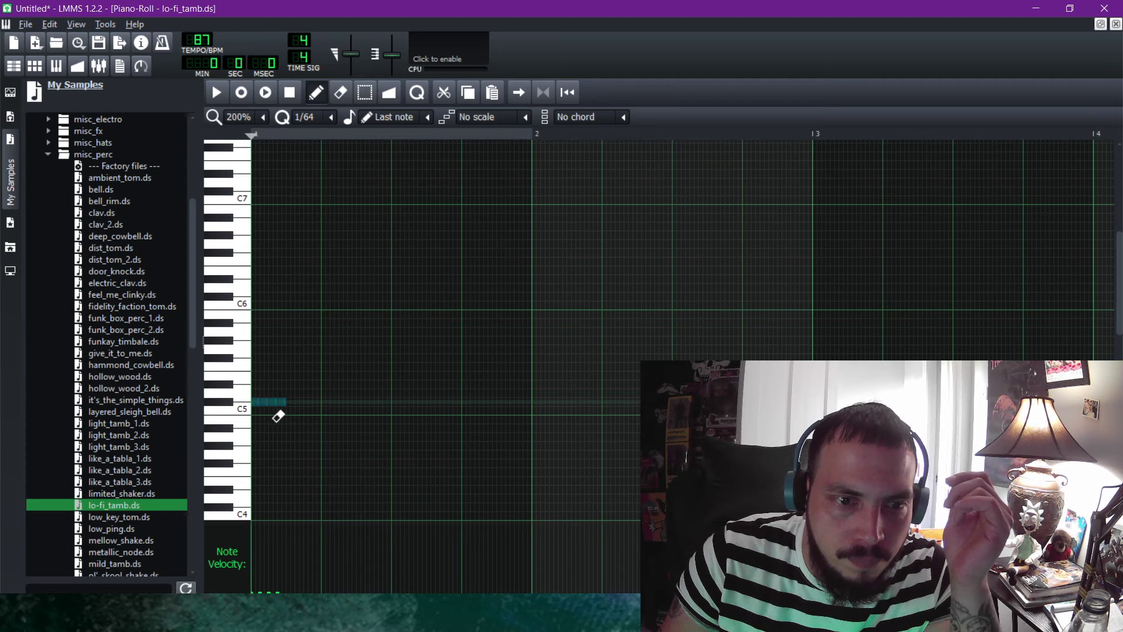
{"action": "left_click_drag", "start_coordinate": [281, 416], "coordinate": [319, 415]}
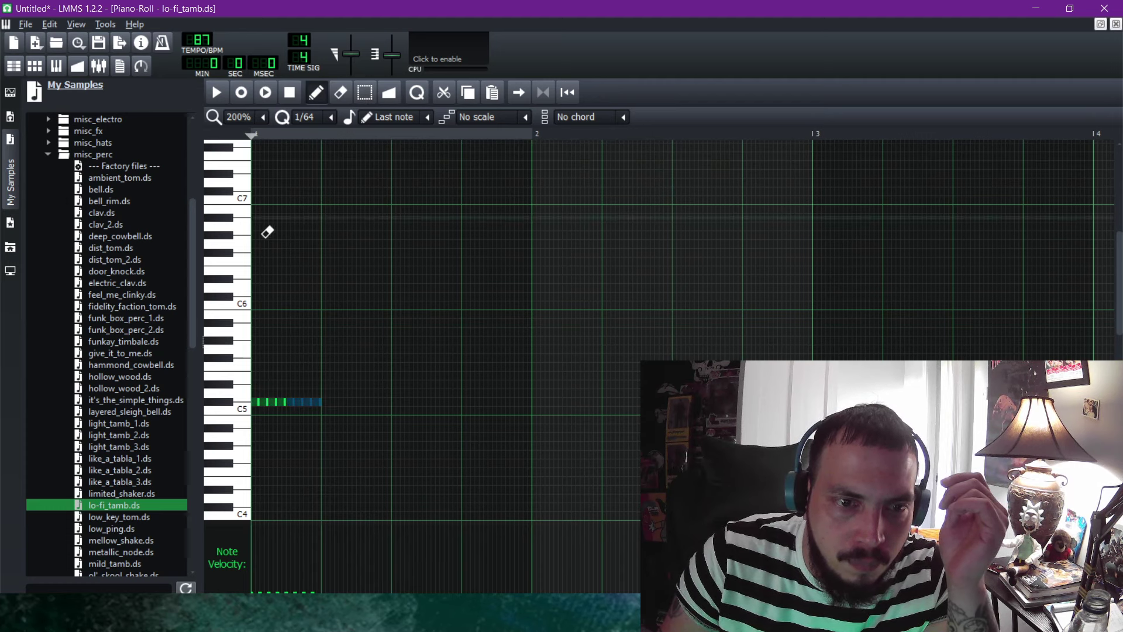
{"action": "key", "text": "space"}
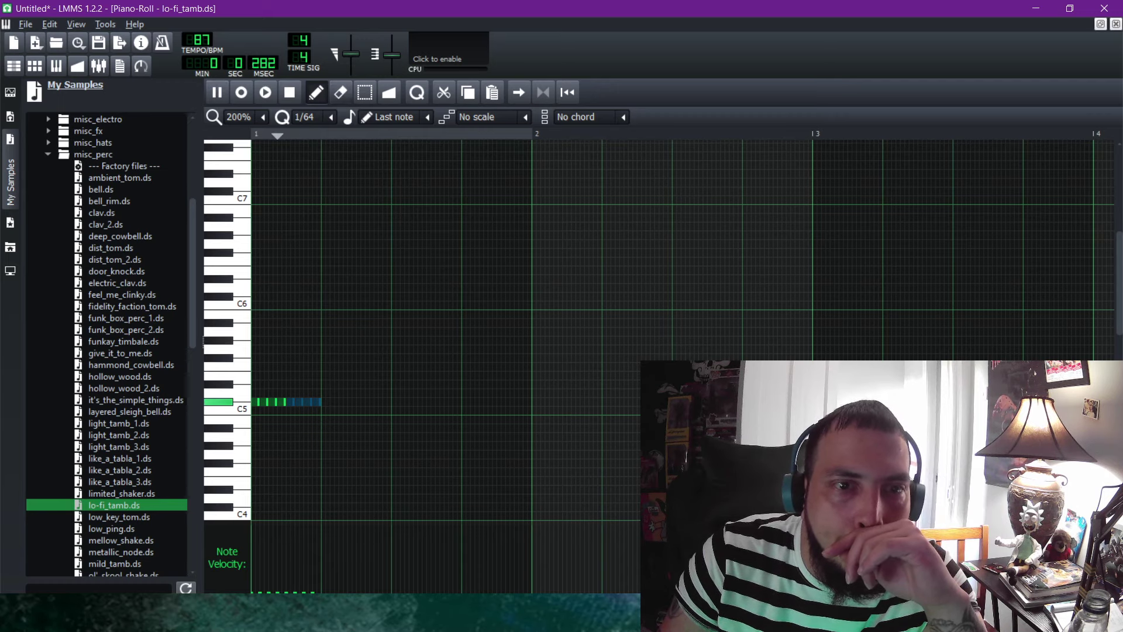
{"action": "key", "text": "shift+e"}
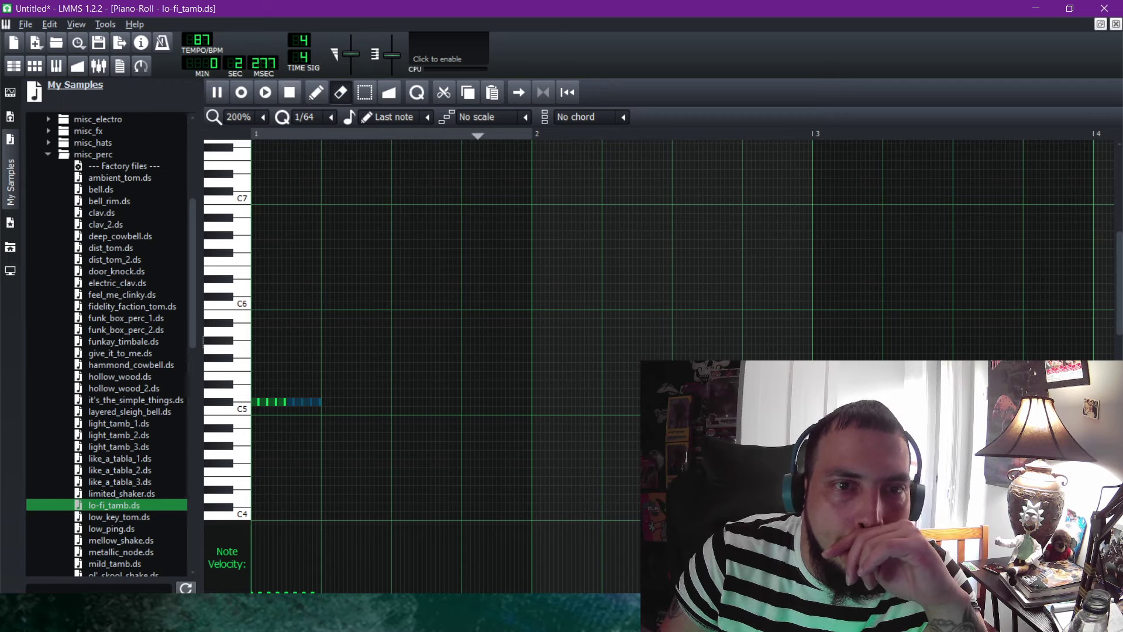
{"action": "left_click", "coordinate": [290, 92]}
{"action": "left_click", "coordinate": [317, 92]}
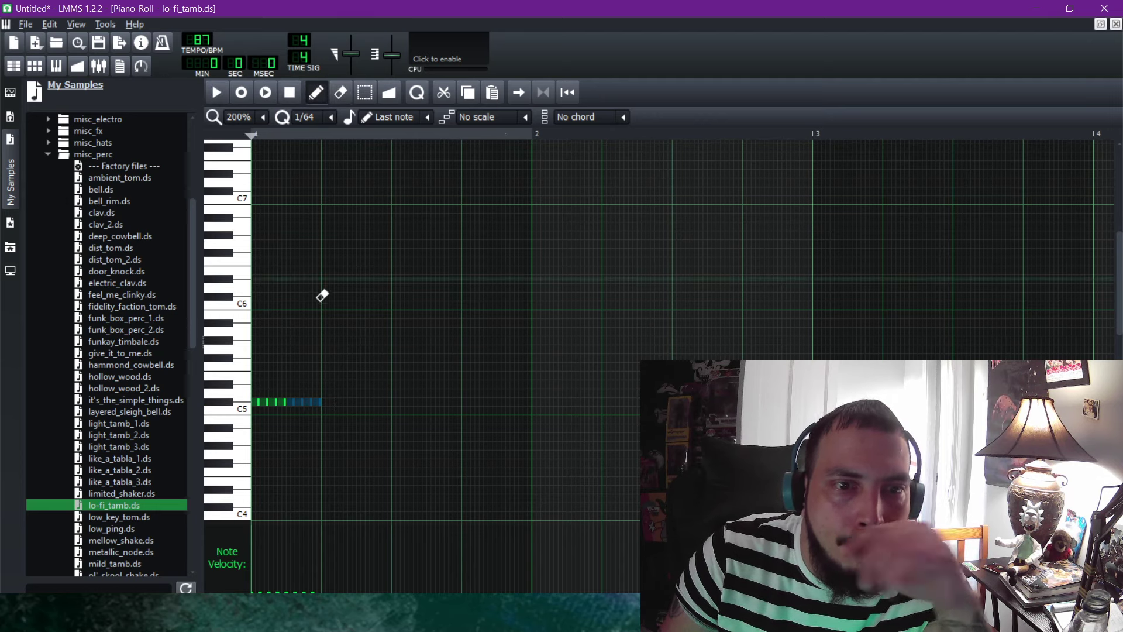
Place two copies of the four-note group on C5 across beat 2 of bar 1, and erase the last copied note.
{"action": "key", "text": "ctrl+v"}
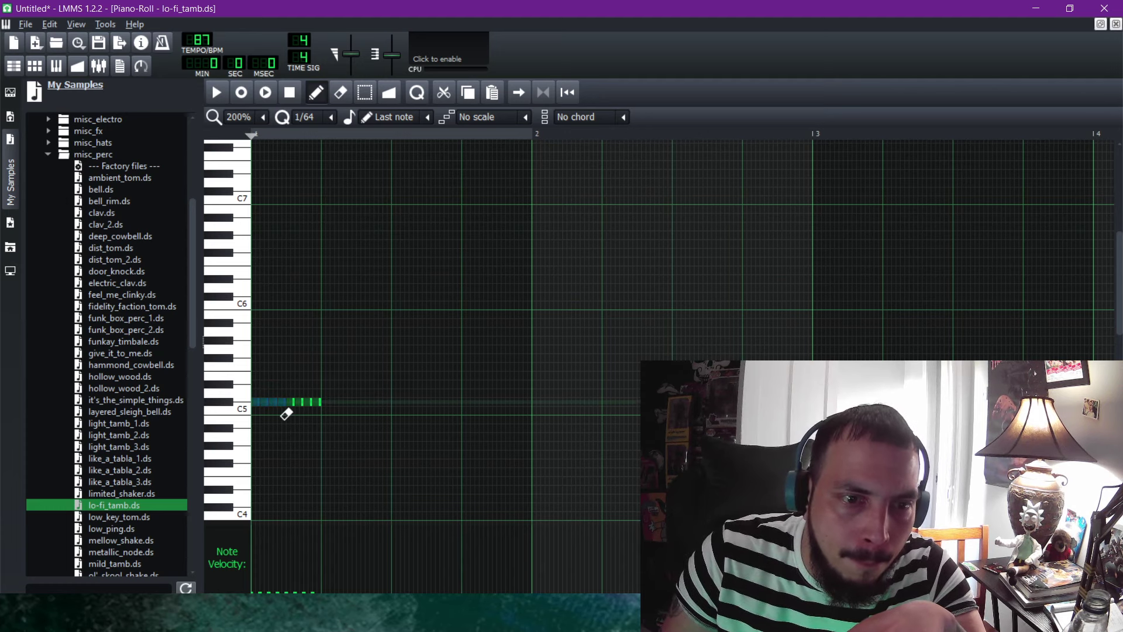
{"action": "mouse_move", "coordinate": [275, 403]}
{"action": "left_mouse_down"}
{"action": "mouse_move", "coordinate": [349, 415]}
{"action": "mouse_move", "coordinate": [354, 427]}
{"action": "left_mouse_up"}
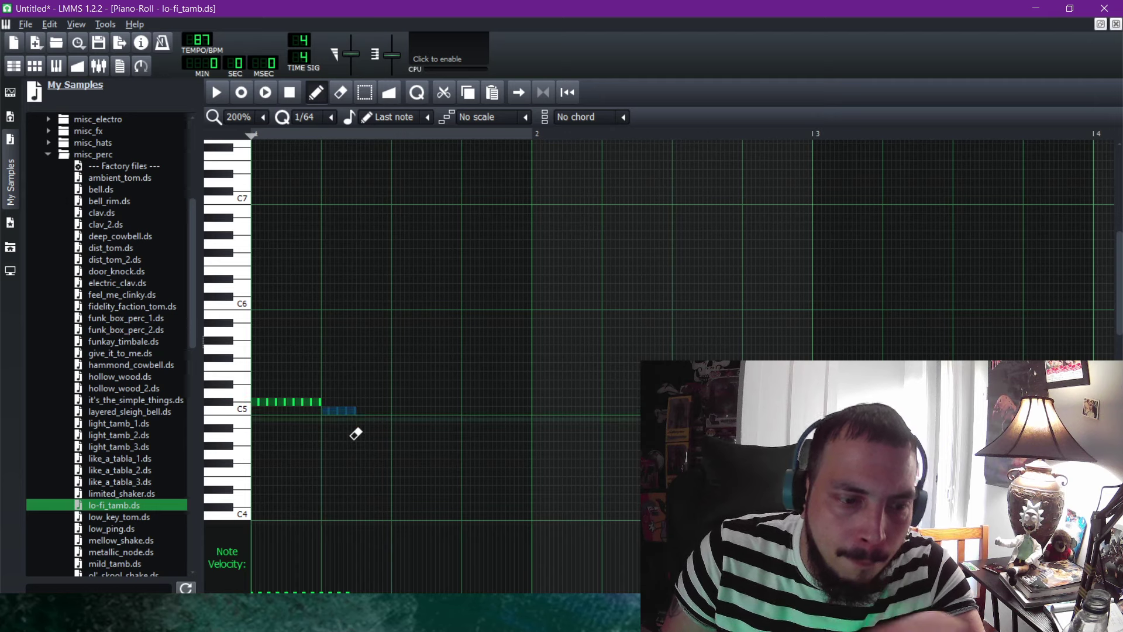
{"action": "key", "text": "ctrl+v"}
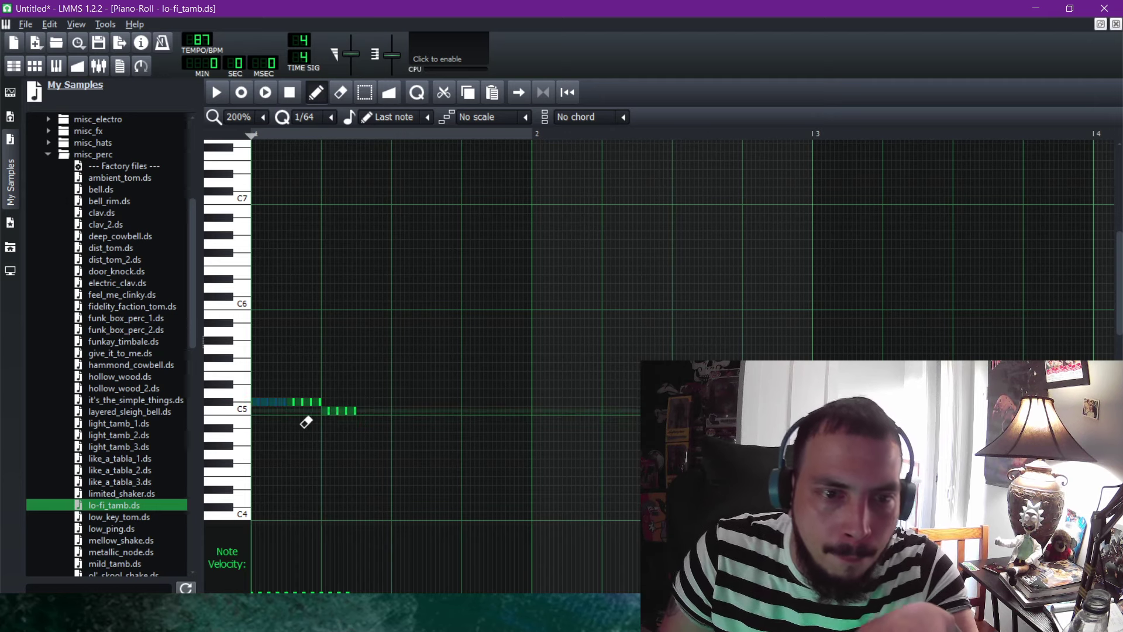
{"action": "mouse_move", "coordinate": [357, 429]}
{"action": "left_mouse_down"}
{"action": "mouse_move", "coordinate": [398, 431]}
{"action": "mouse_move", "coordinate": [396, 421]}
{"action": "left_mouse_up"}
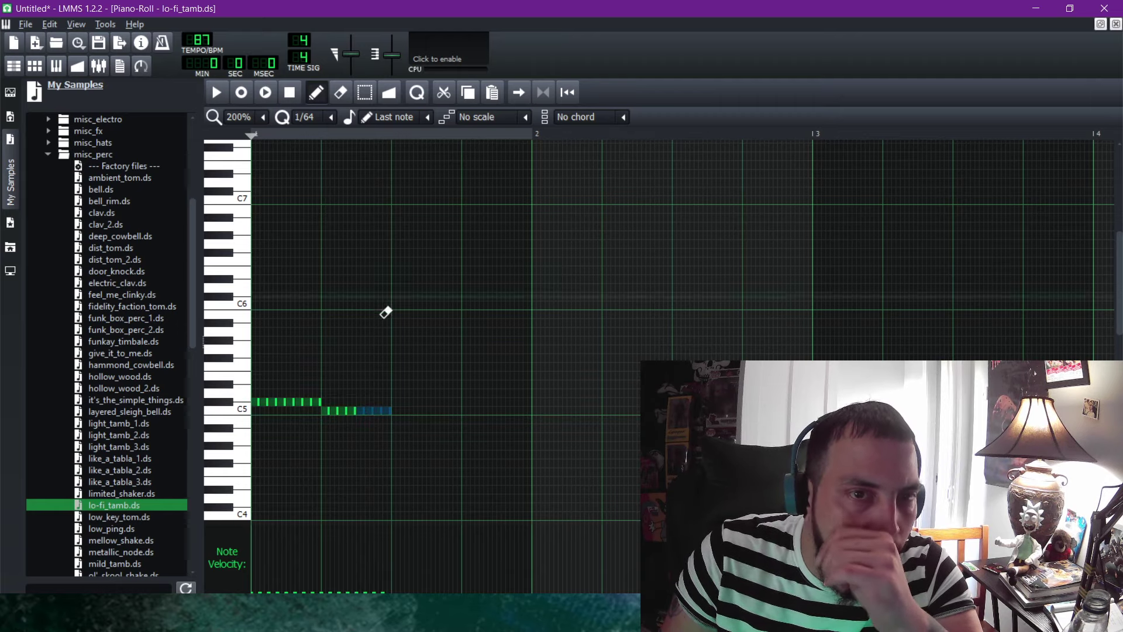
{"action": "left_click", "coordinate": [340, 92]}
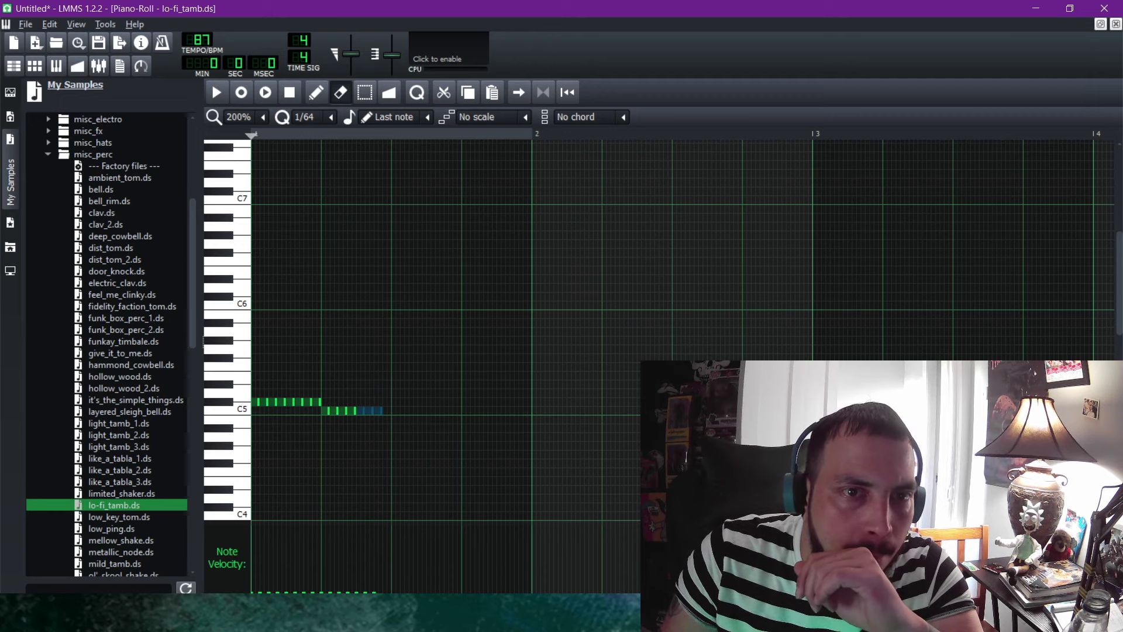
Duplicate the two-beat C#5 and C5 tambourine pattern three times in succession to fill bars 1 and 2.
{"action": "left_click", "coordinate": [365, 93]}
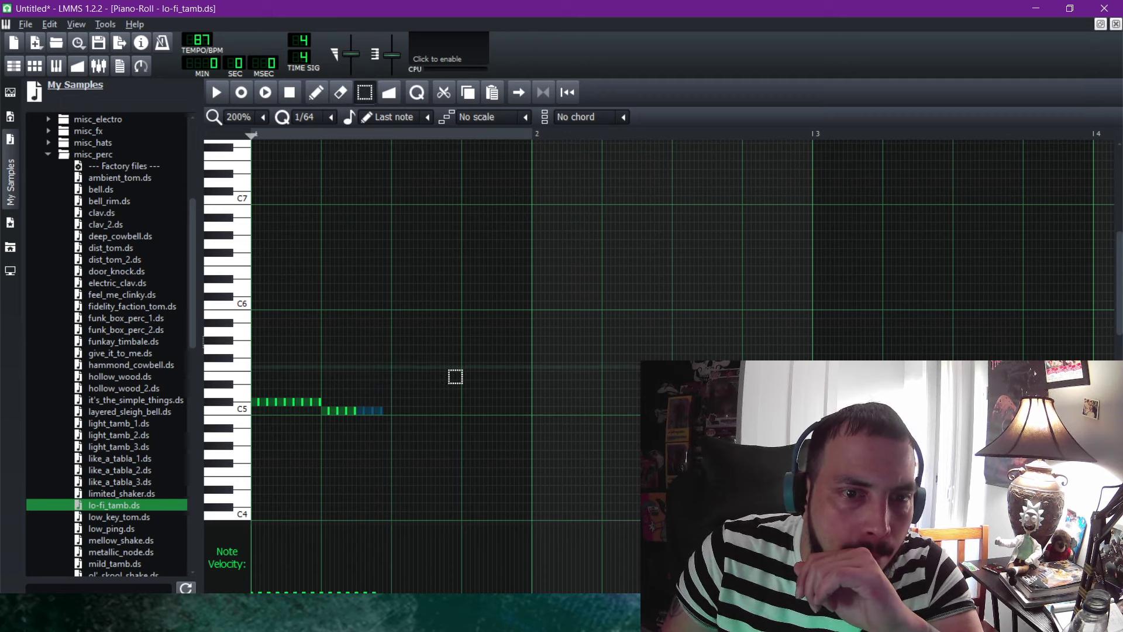
{"action": "mouse_move", "coordinate": [443, 363]}
{"action": "left_mouse_down"}
{"action": "mouse_move", "coordinate": [338, 421]}
{"action": "mouse_move", "coordinate": [265, 443]}
{"action": "left_mouse_up"}
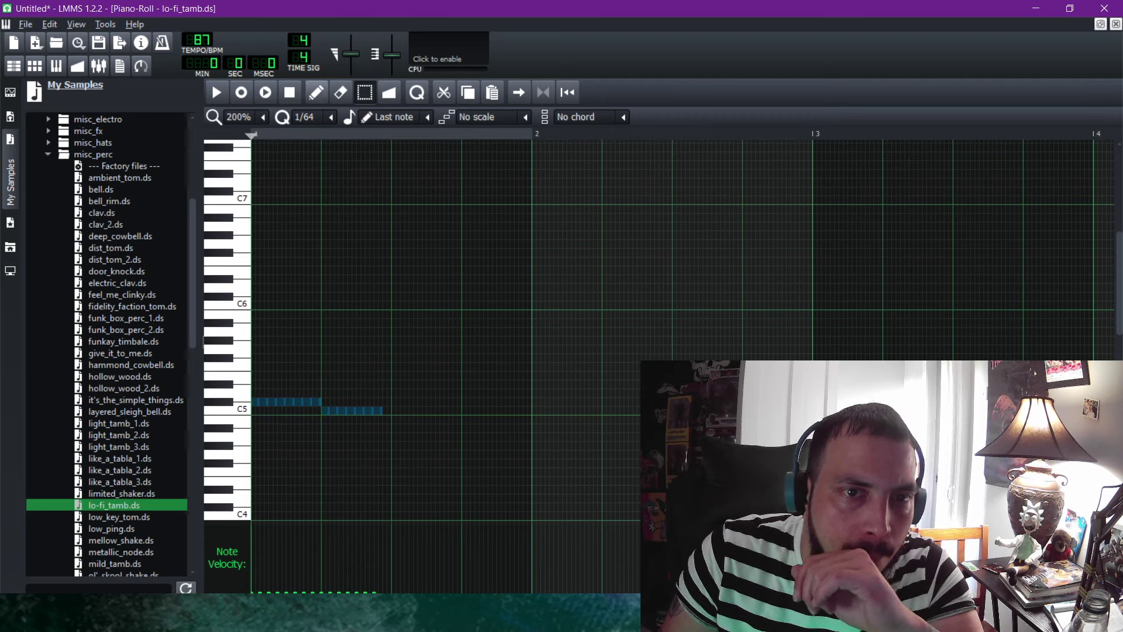
{"action": "left_click", "coordinate": [316, 92]}
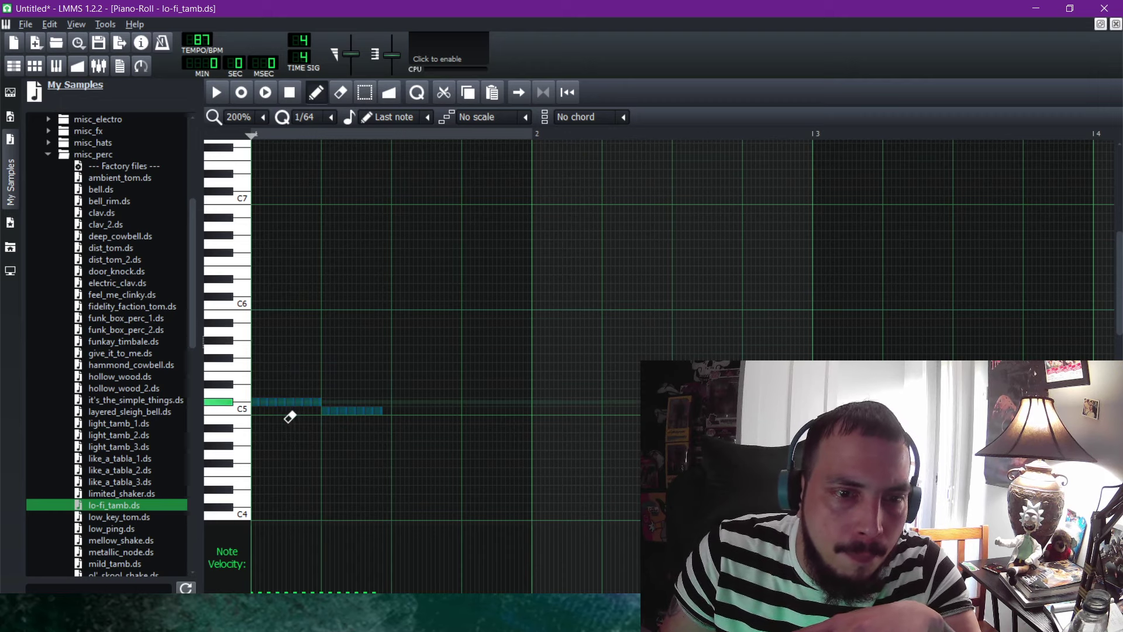
{"action": "left_click_drag", "start_coordinate": [290, 416], "coordinate": [433, 416]}
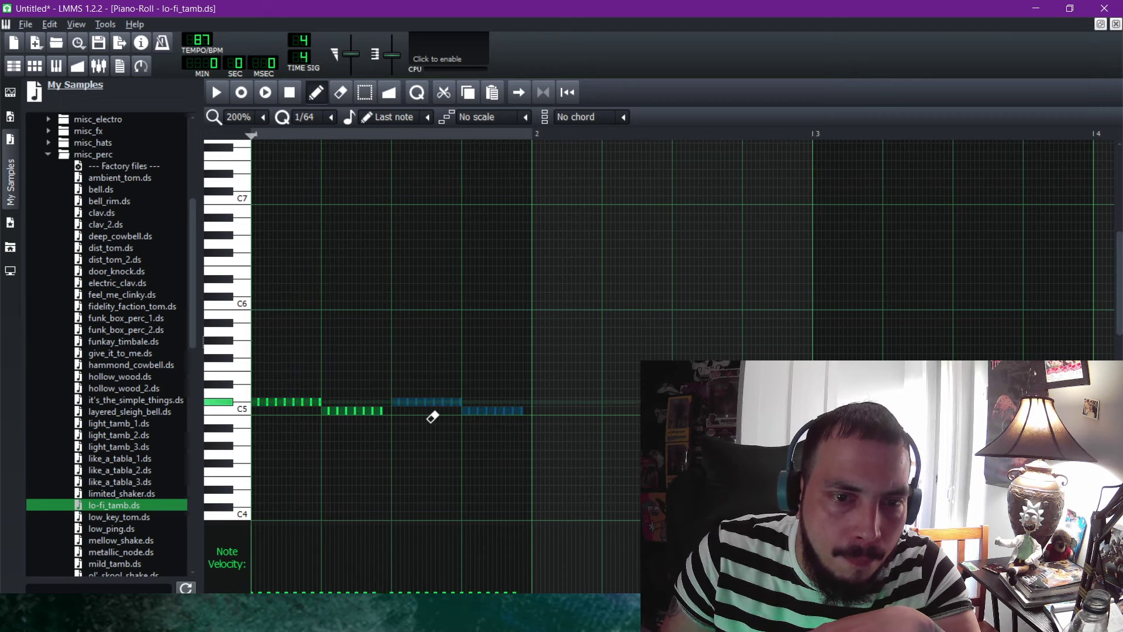
{"action": "left_click_drag", "start_coordinate": [431, 417], "coordinate": [430, 416]}
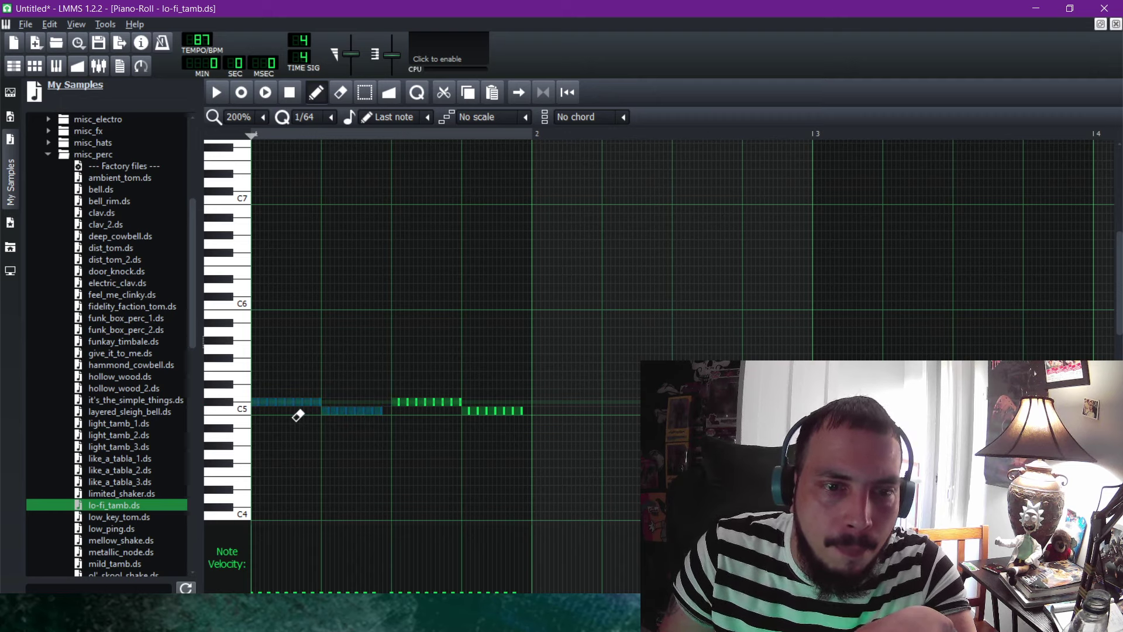
{"action": "left_click_drag", "start_coordinate": [298, 412], "coordinate": [579, 415]}
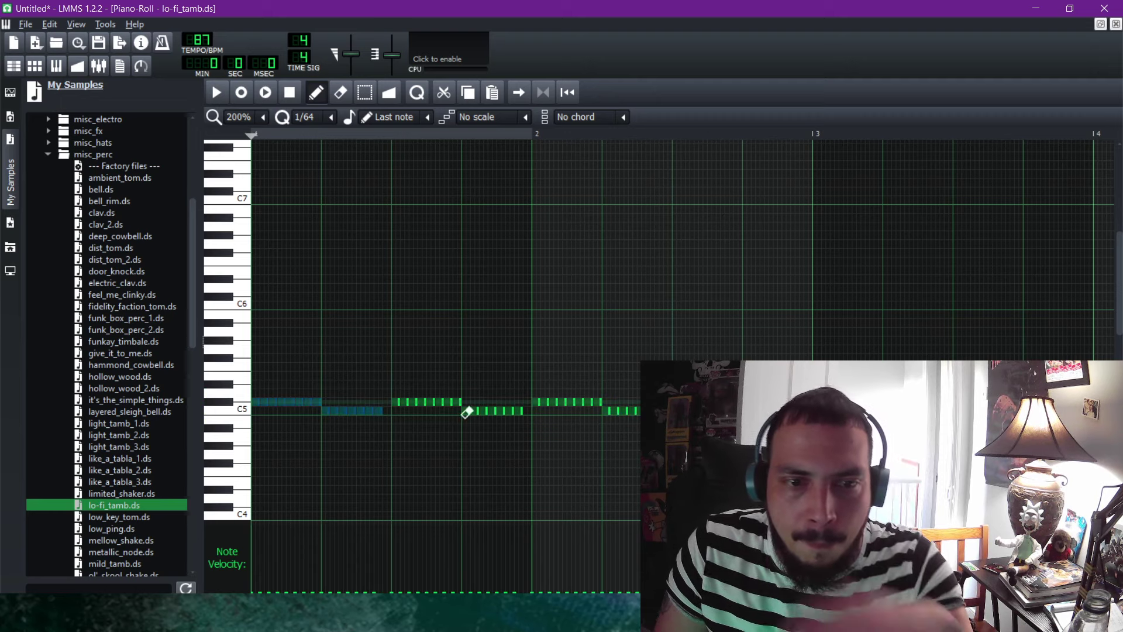
{"action": "left_click_drag", "start_coordinate": [314, 411], "coordinate": [743, 413]}
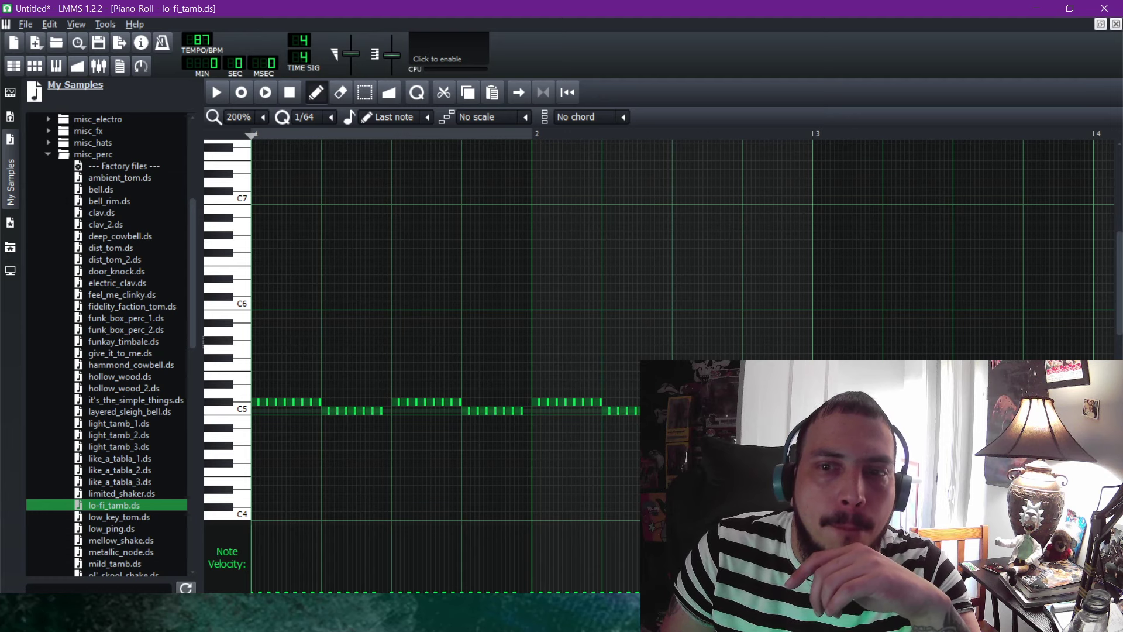
Duplicate the entire two-bar tambourine pattern with its copy starting at bar 3, and play the result.
{"action": "left_click", "coordinate": [262, 116]}
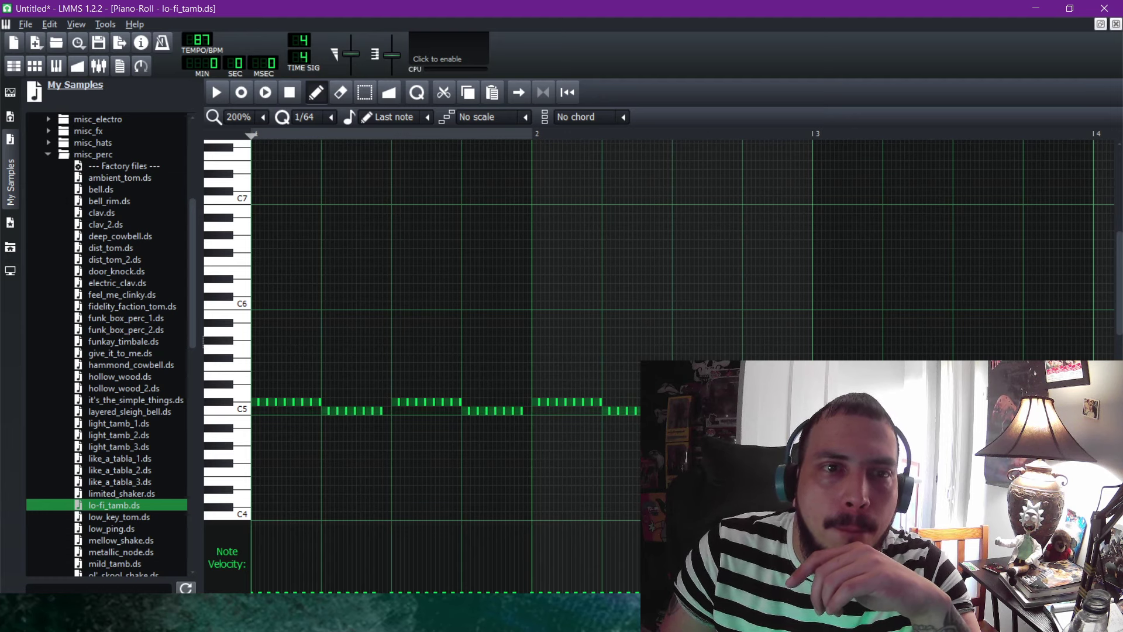
{"action": "left_click", "coordinate": [245, 195]}
{"action": "left_click", "coordinate": [239, 116]}
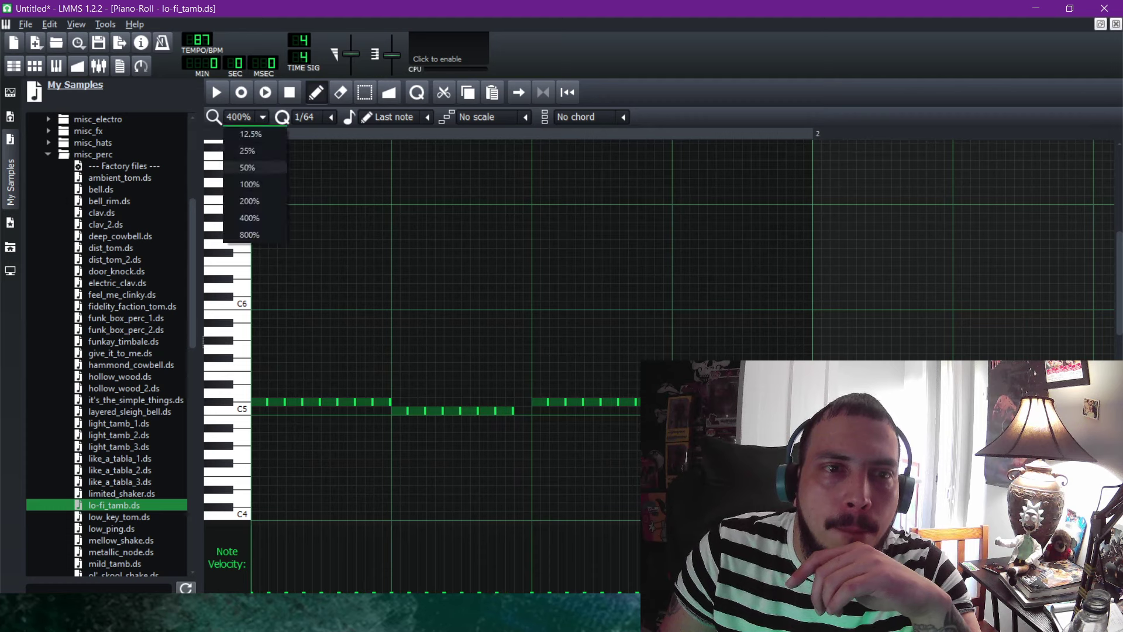
{"action": "left_click", "coordinate": [256, 183]}
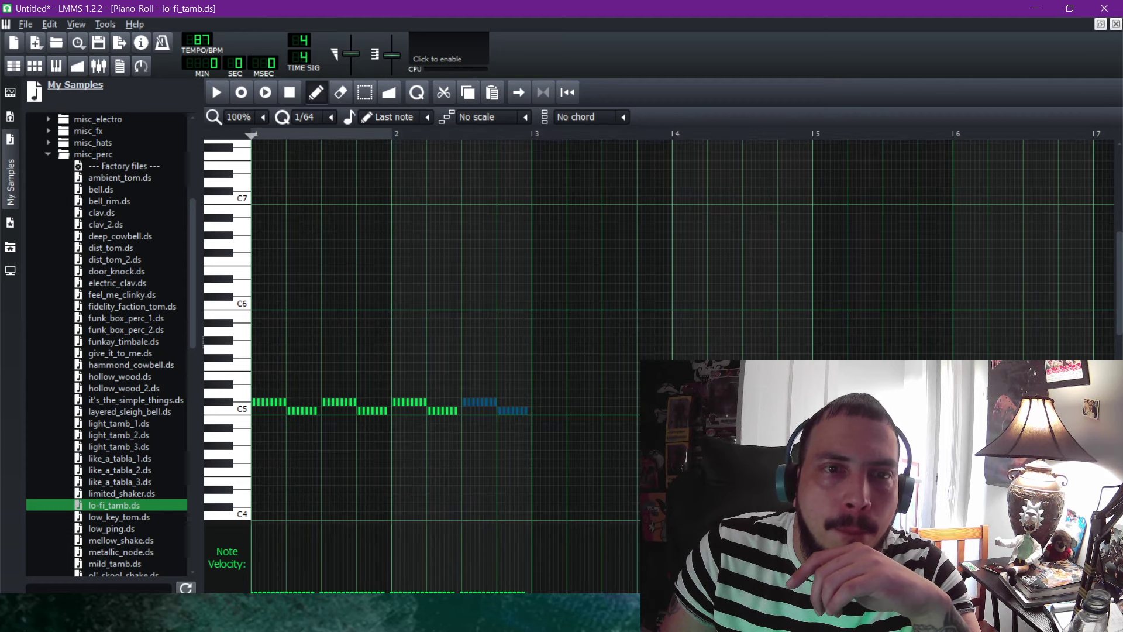
{"action": "left_click", "coordinate": [364, 92]}
{"action": "left_click_drag", "start_coordinate": [569, 383], "coordinate": [276, 437]}
{"action": "left_click_drag", "start_coordinate": [553, 372], "coordinate": [288, 457]}
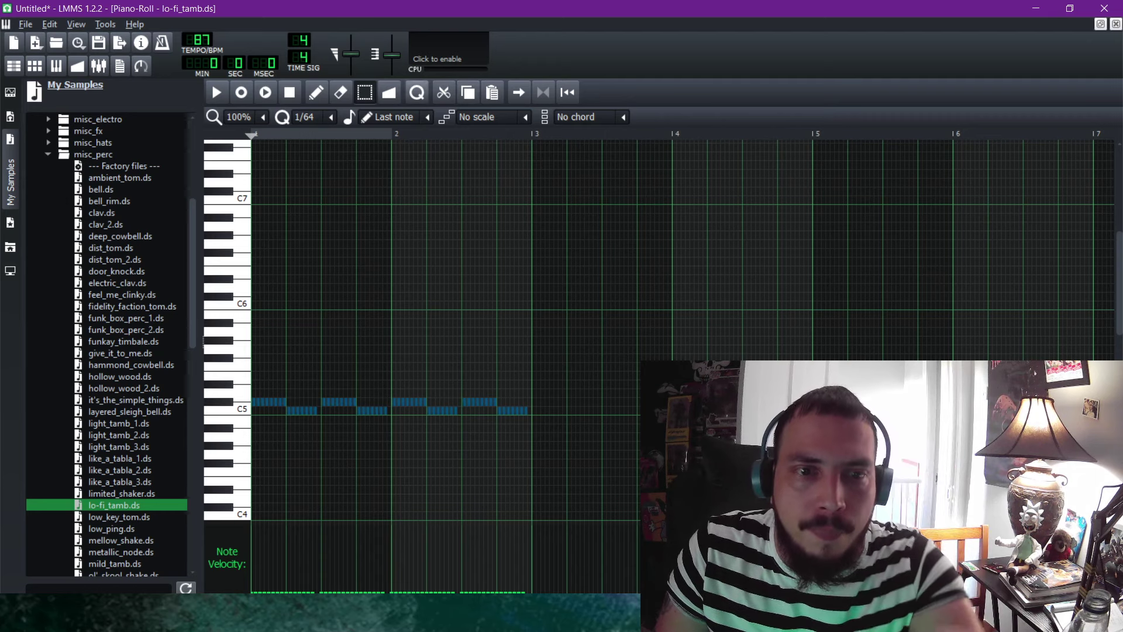
{"action": "left_click", "coordinate": [315, 92]}
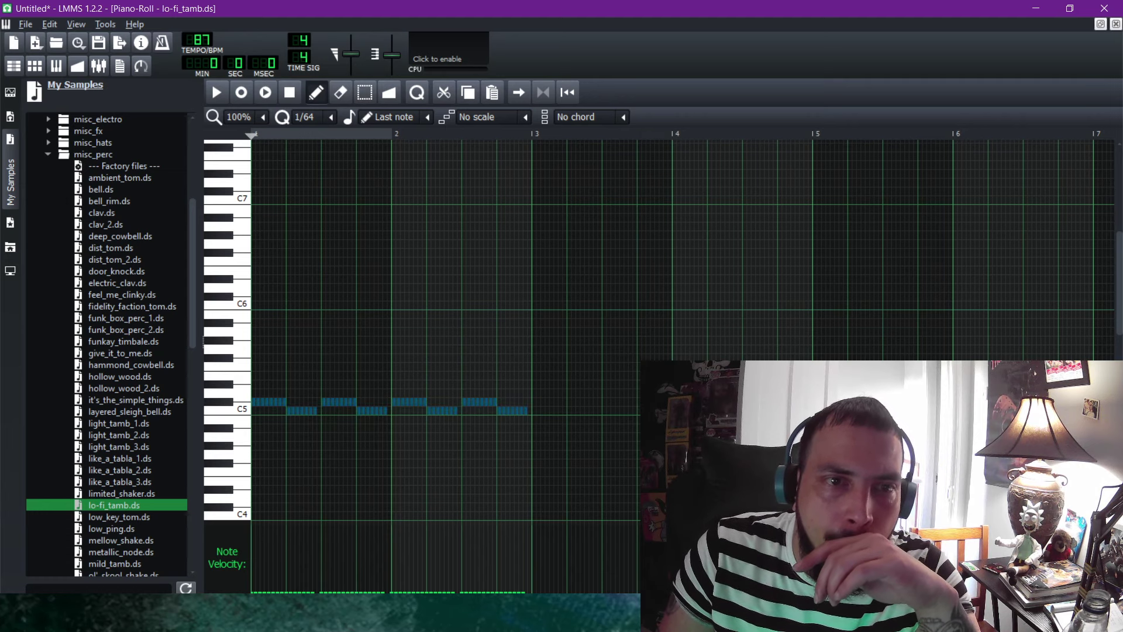
{"action": "scroll", "coordinate": [247, 117], "scroll_direction": "down", "scroll_amount": 1}
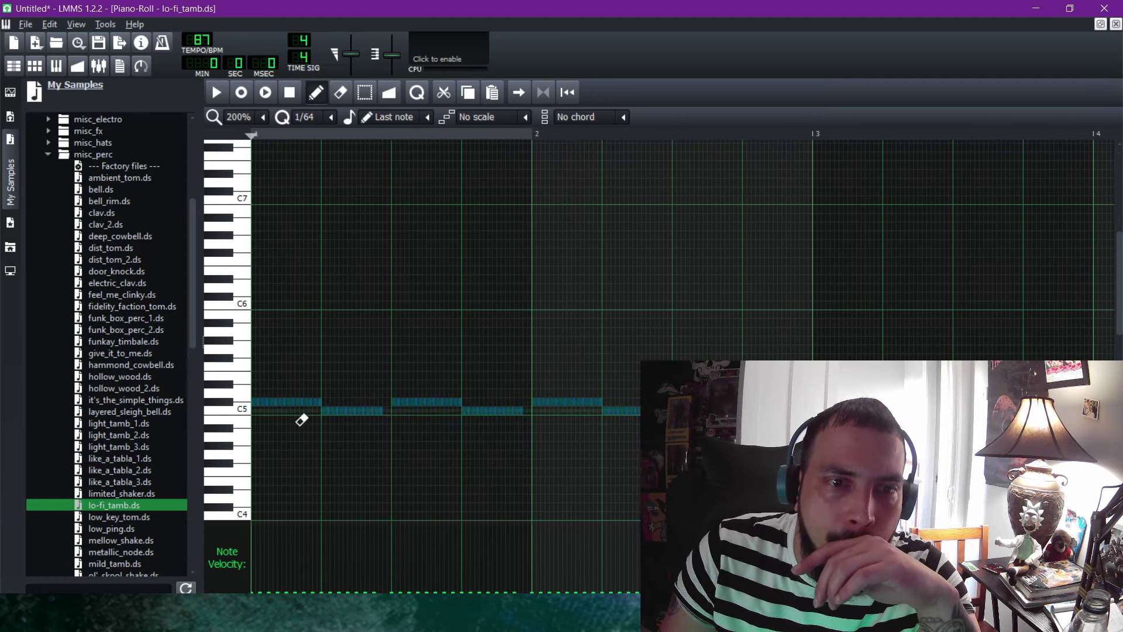
{"action": "left_click_drag", "start_coordinate": [286, 401], "coordinate": [847, 402]}
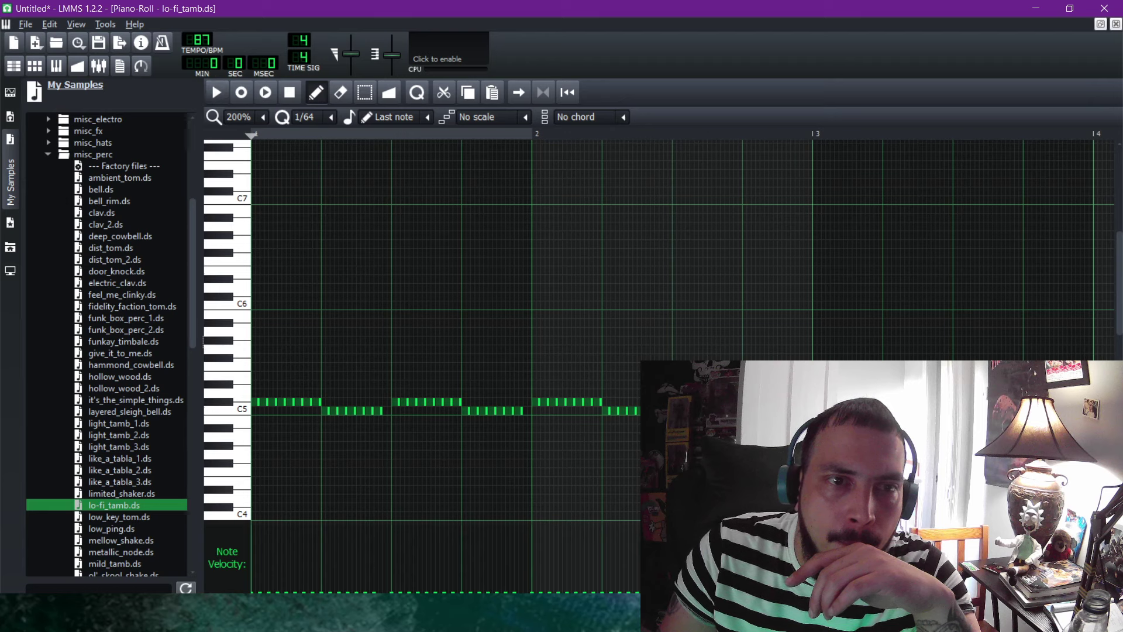
{"action": "key", "text": "space"}
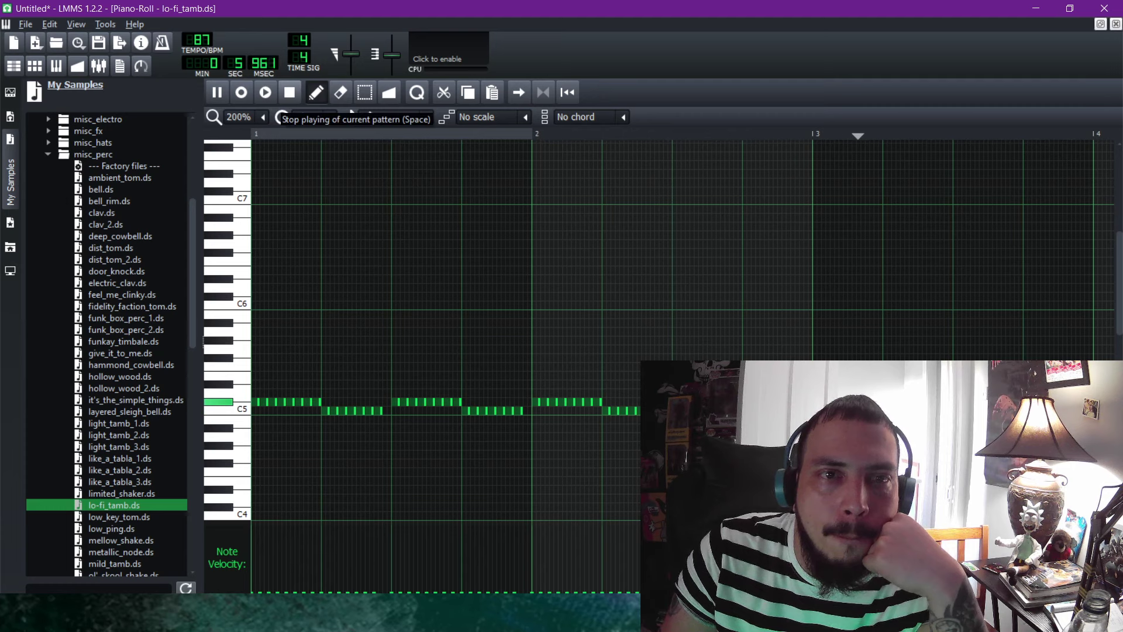
Stop playback and erase all tambourine notes except the C#5 notes in beat 1 of bar 1.
{"action": "key", "text": "space"}
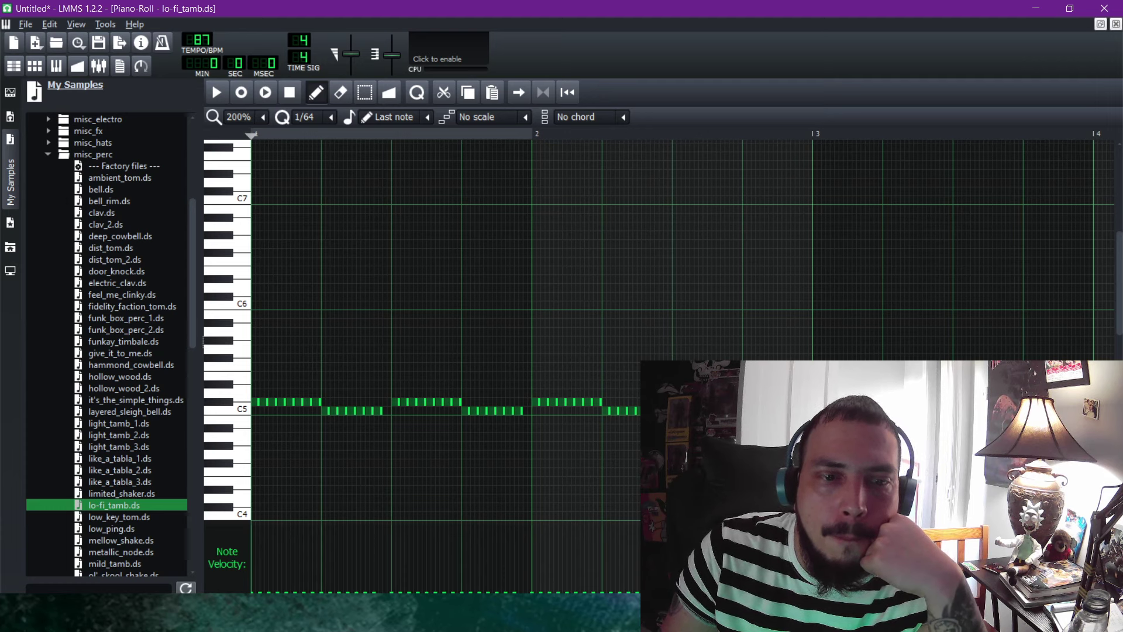
{"action": "double_click", "coordinate": [258, 584]}
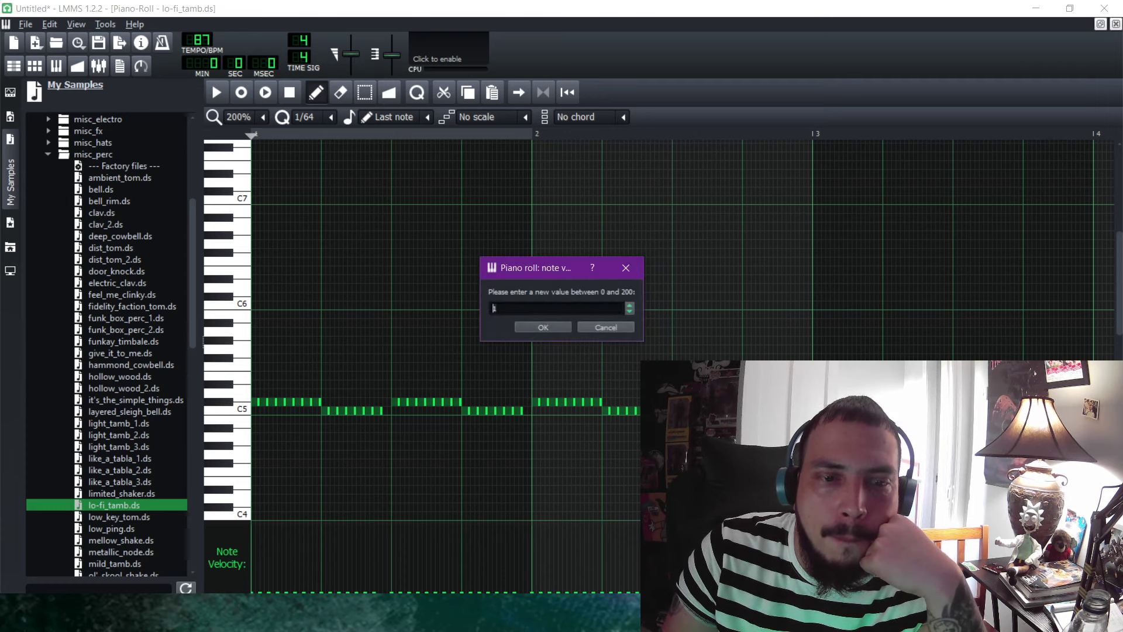
{"action": "left_click", "coordinate": [614, 327]}
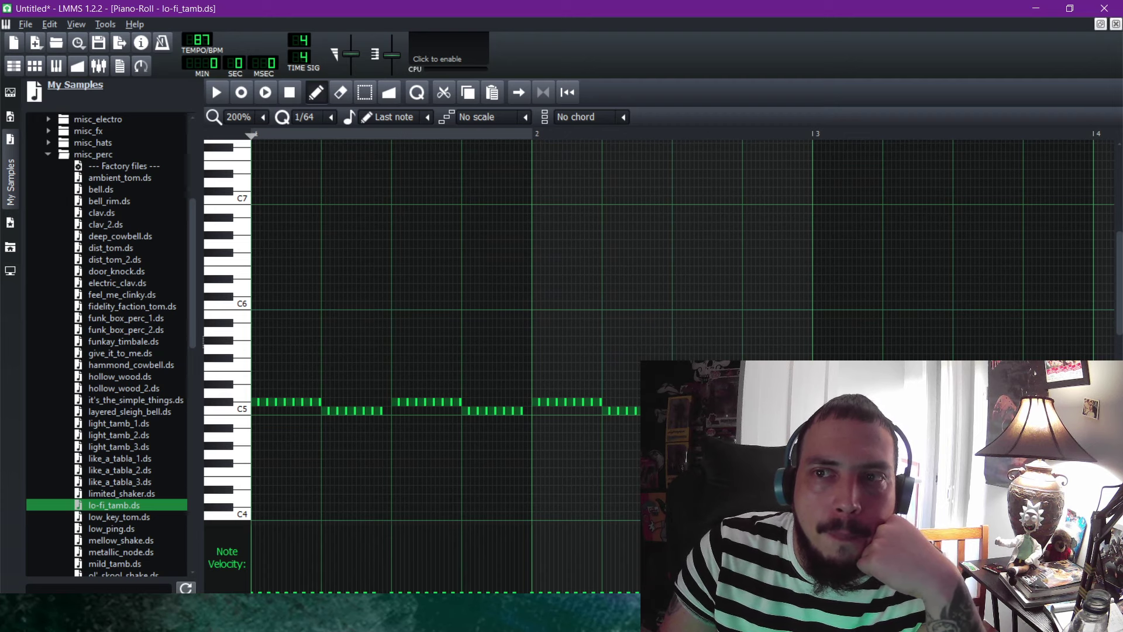
{"action": "left_click", "coordinate": [238, 117]}
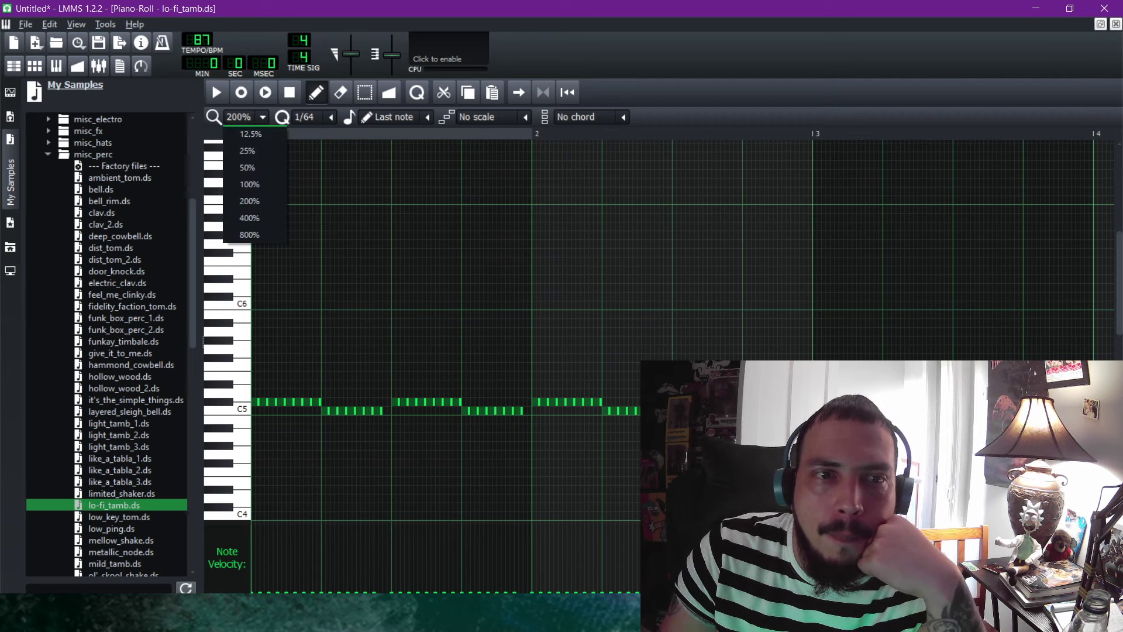
{"action": "left_click", "coordinate": [257, 181]}
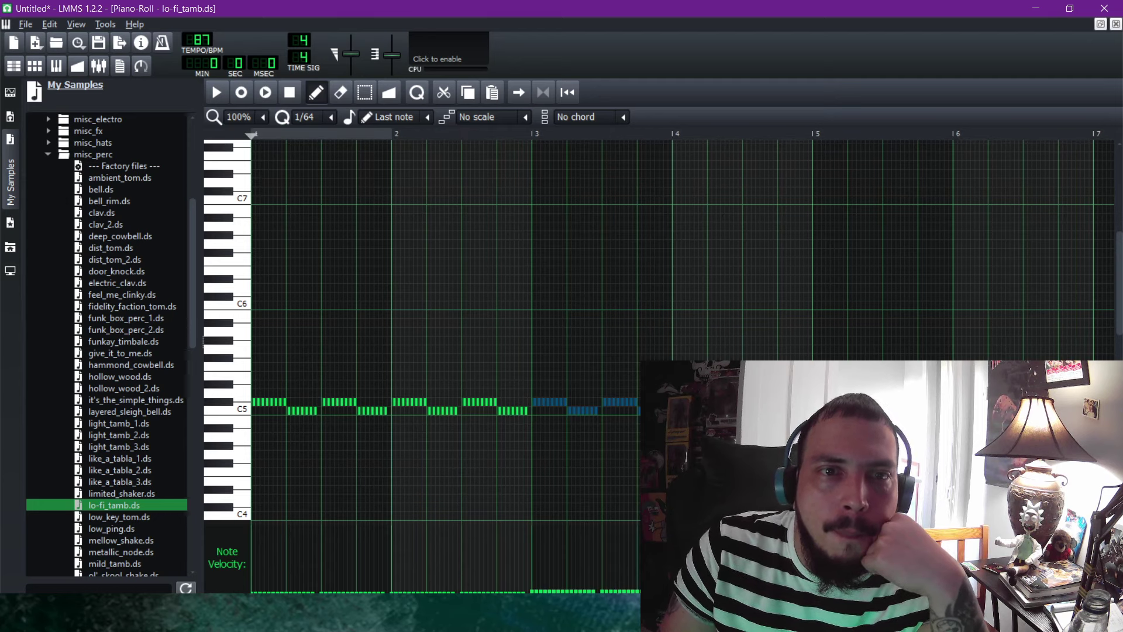
{"action": "key", "text": "shift+e"}
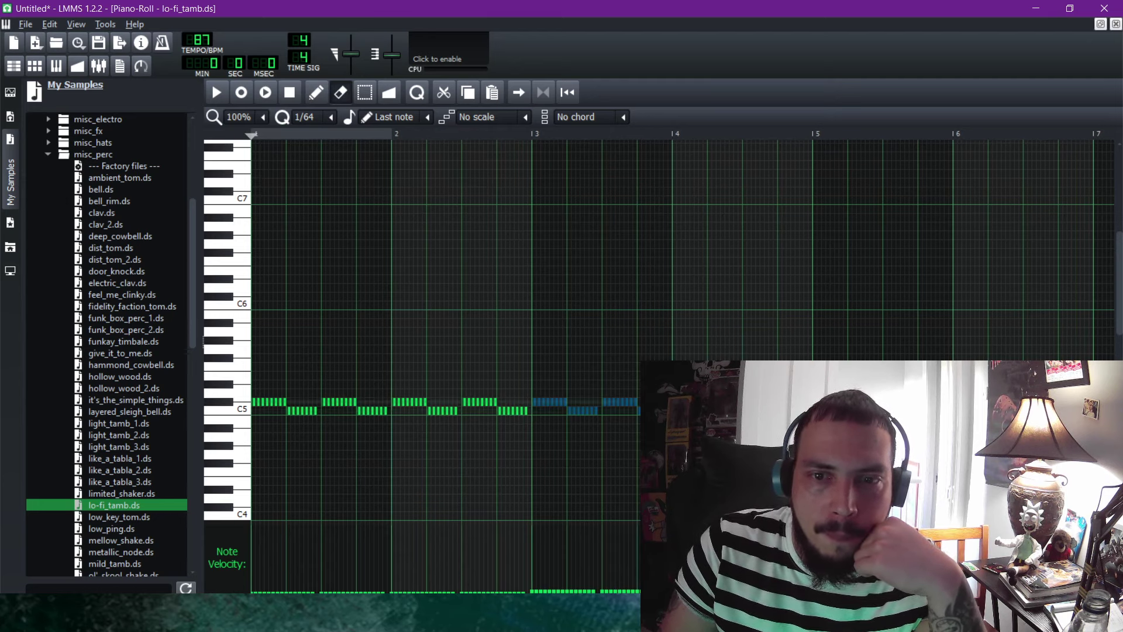
{"action": "mouse_move", "coordinate": [591, 409]}
{"action": "left_mouse_down"}
{"action": "mouse_move", "coordinate": [358, 415]}
{"action": "mouse_move", "coordinate": [296, 431]}
{"action": "mouse_move", "coordinate": [636, 425]}
{"action": "left_mouse_up"}
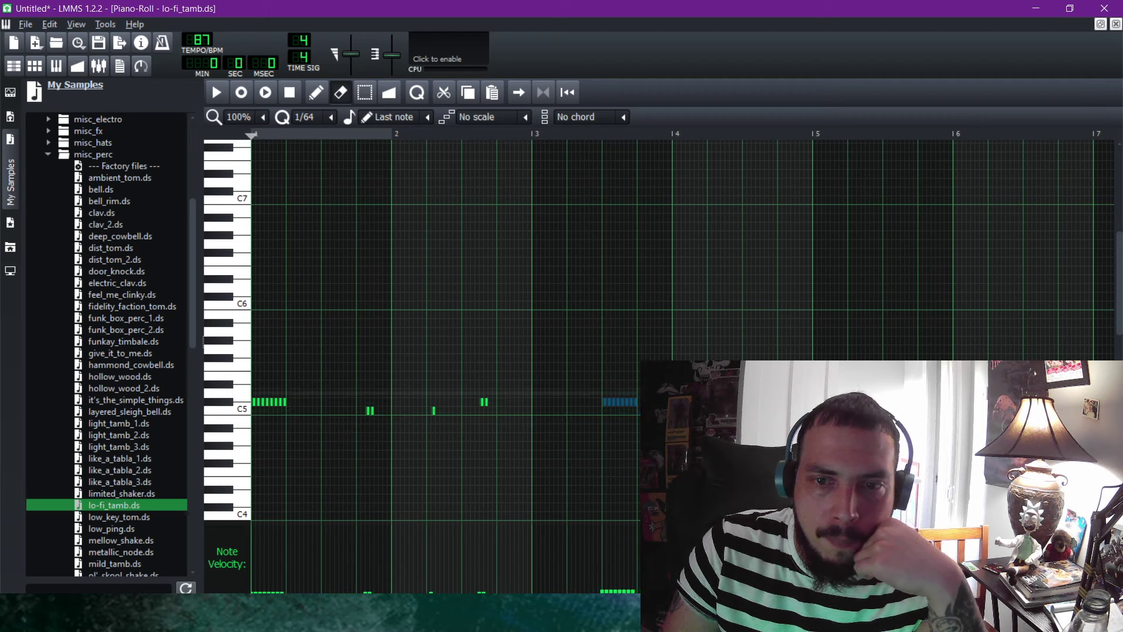
{"action": "left_click_drag", "start_coordinate": [637, 403], "coordinate": [618, 414]}
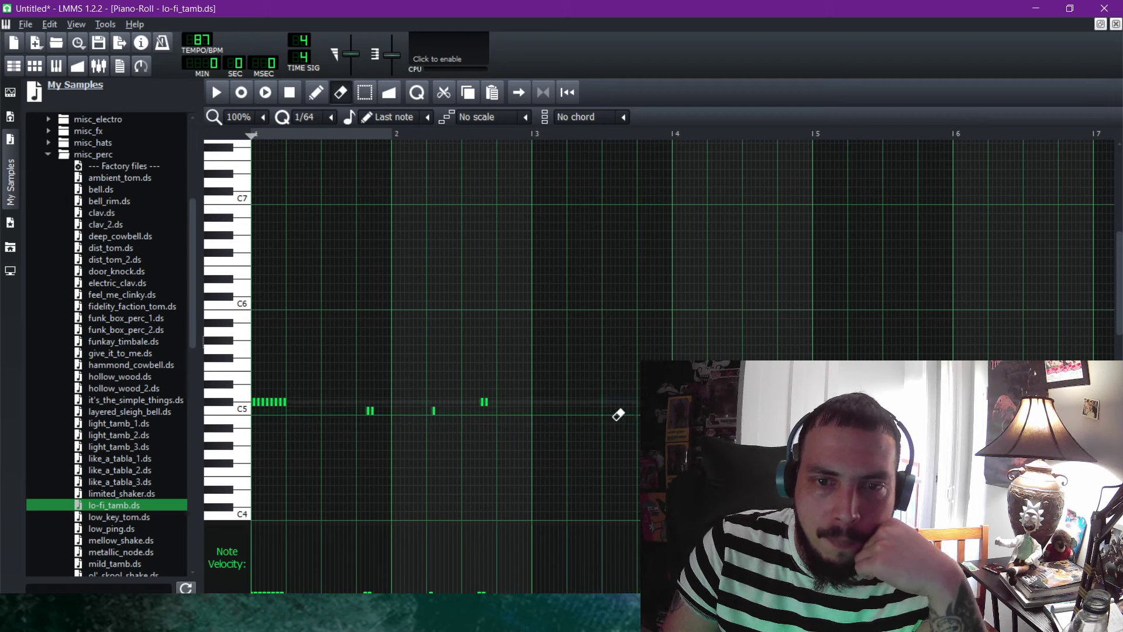
{"action": "left_click_drag", "start_coordinate": [543, 414], "coordinate": [385, 426]}
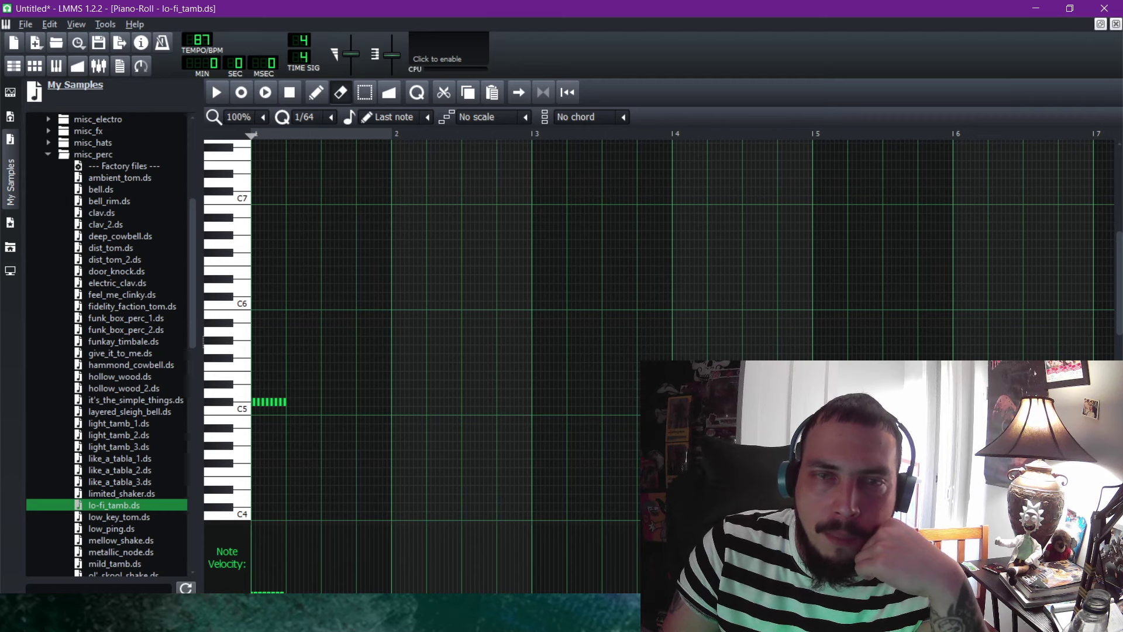
Reduce the pattern to one C#5 note, set its velocity to 100, and fill beat 1 of bar 1 with eight such notes.
{"action": "left_click", "coordinate": [263, 117]}
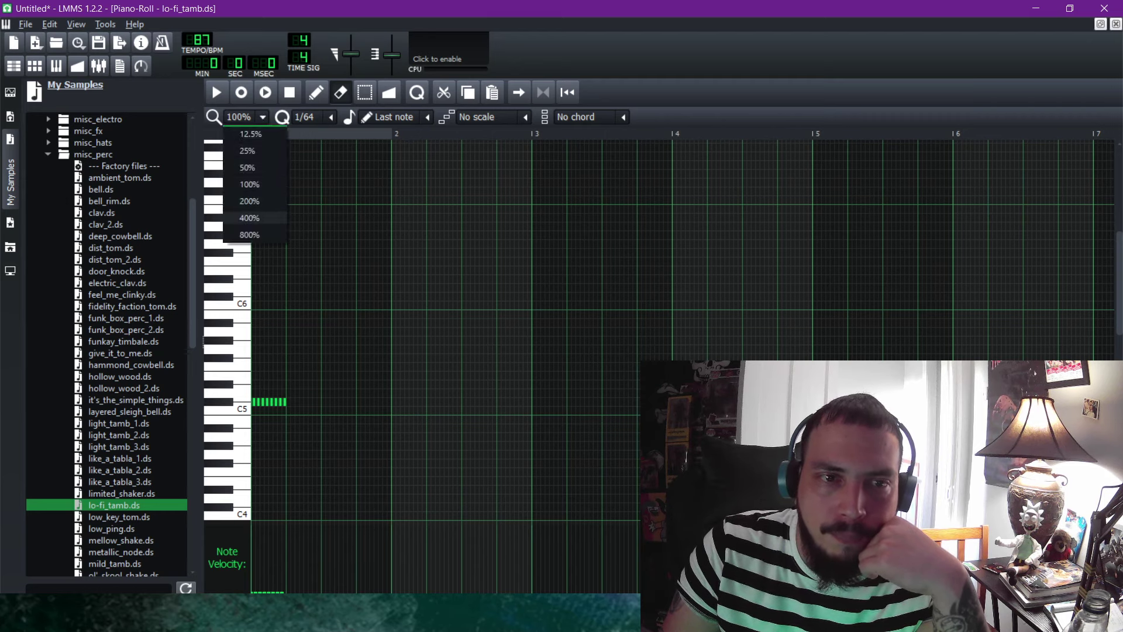
{"action": "left_click", "coordinate": [249, 218]}
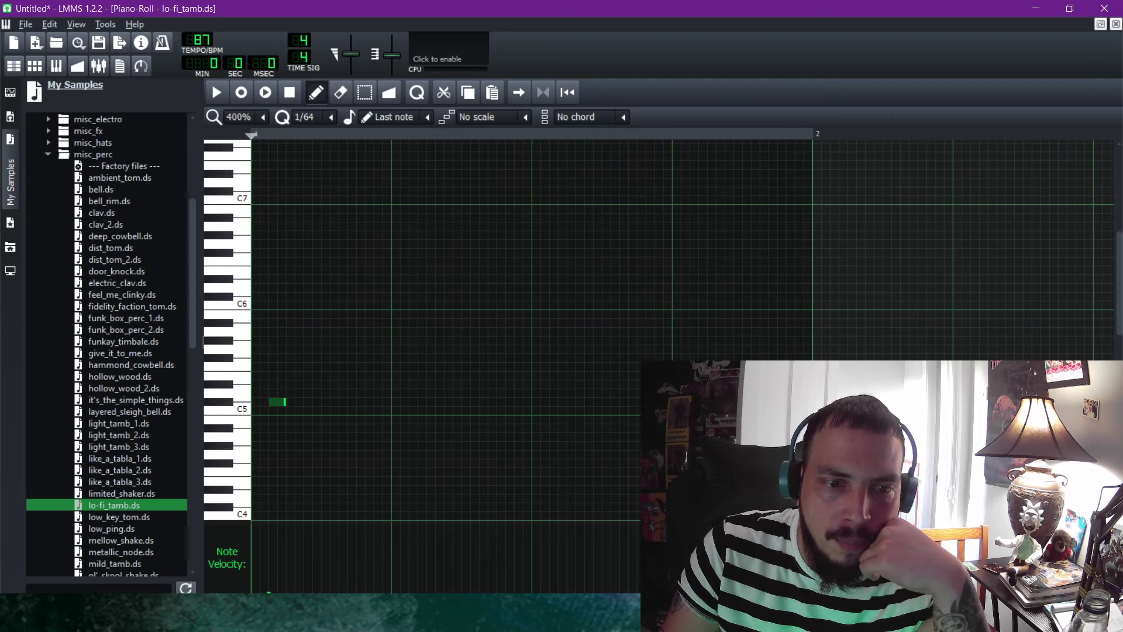
{"action": "double_click", "coordinate": [269, 592]}
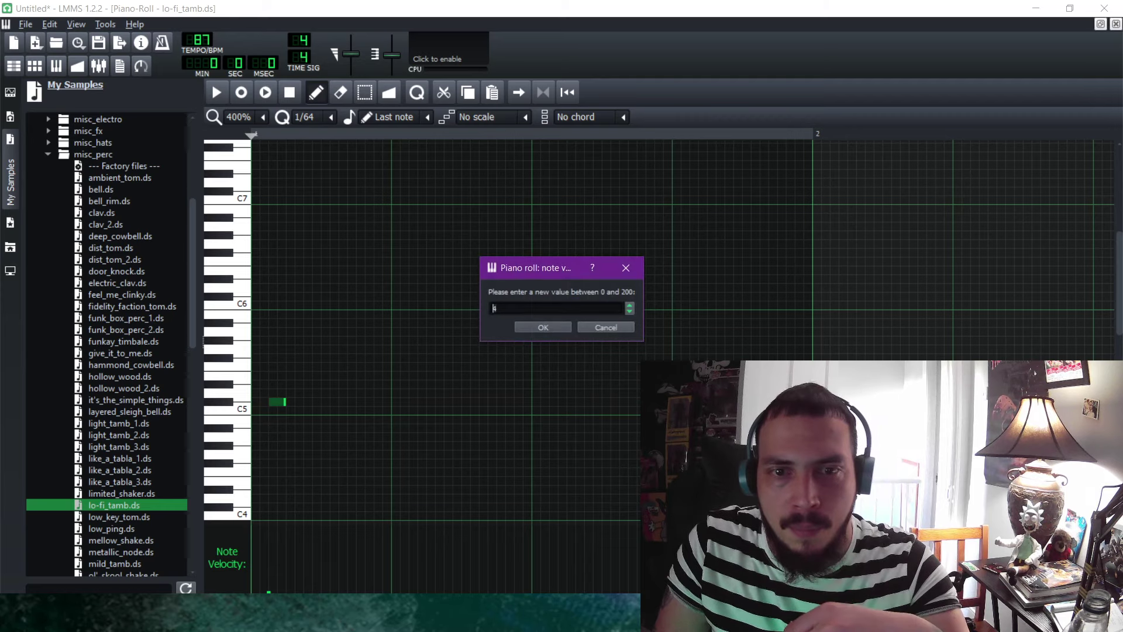
{"action": "key", "text": "BackSpace"}
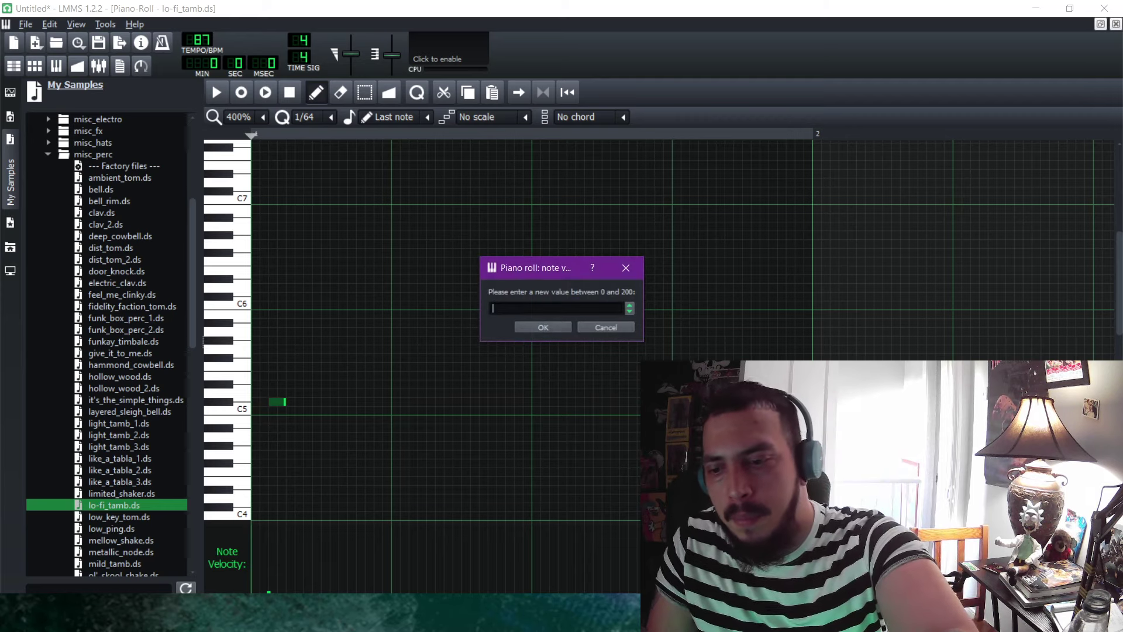
{"action": "type", "text": "100"}
{"action": "key", "text": "Return"}
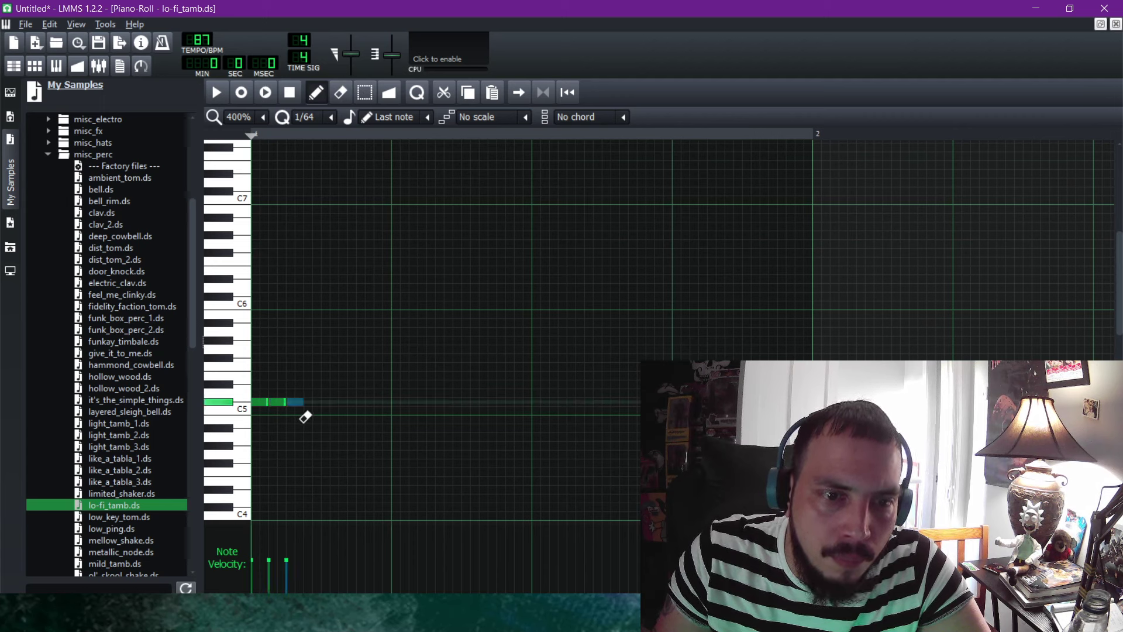
{"action": "left_click", "coordinate": [365, 402]}
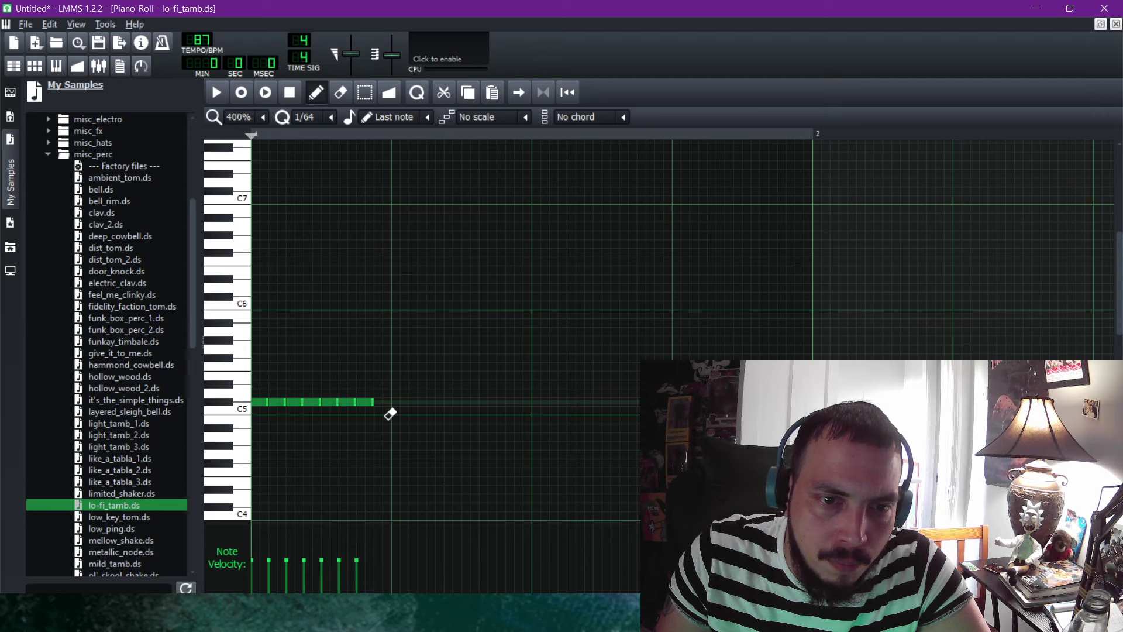
{"action": "left_click", "coordinate": [383, 403]}
Duplicate the eight C#5 notes of beat 1 onto beat 2 of bar 1, directly after the originals.
{"action": "left_click", "coordinate": [239, 117]}
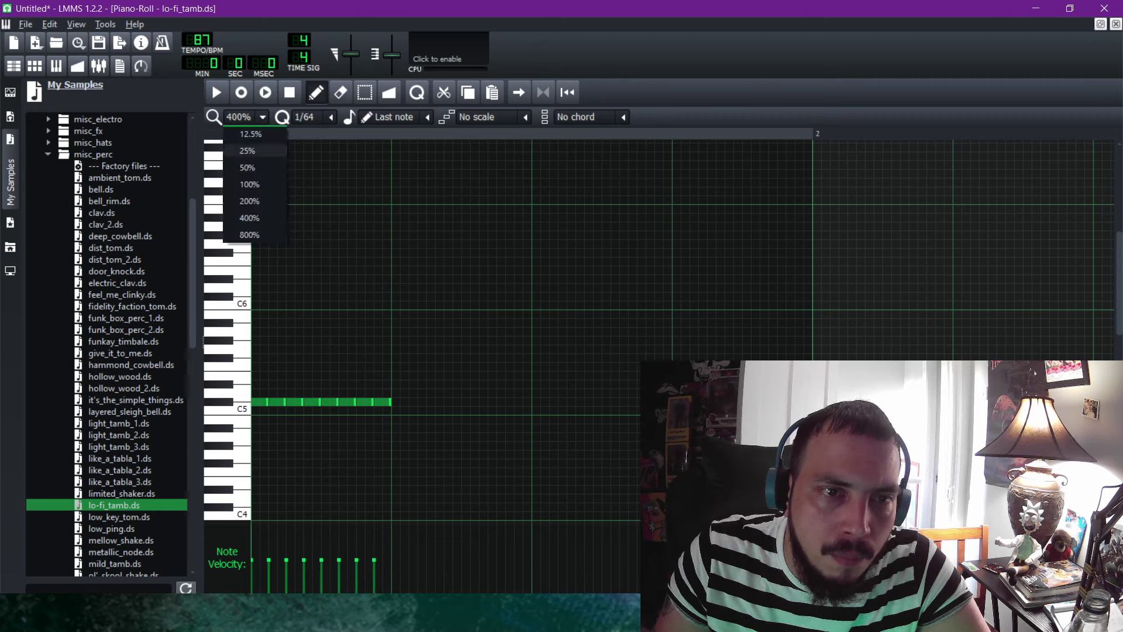
{"action": "left_click", "coordinate": [249, 183]}
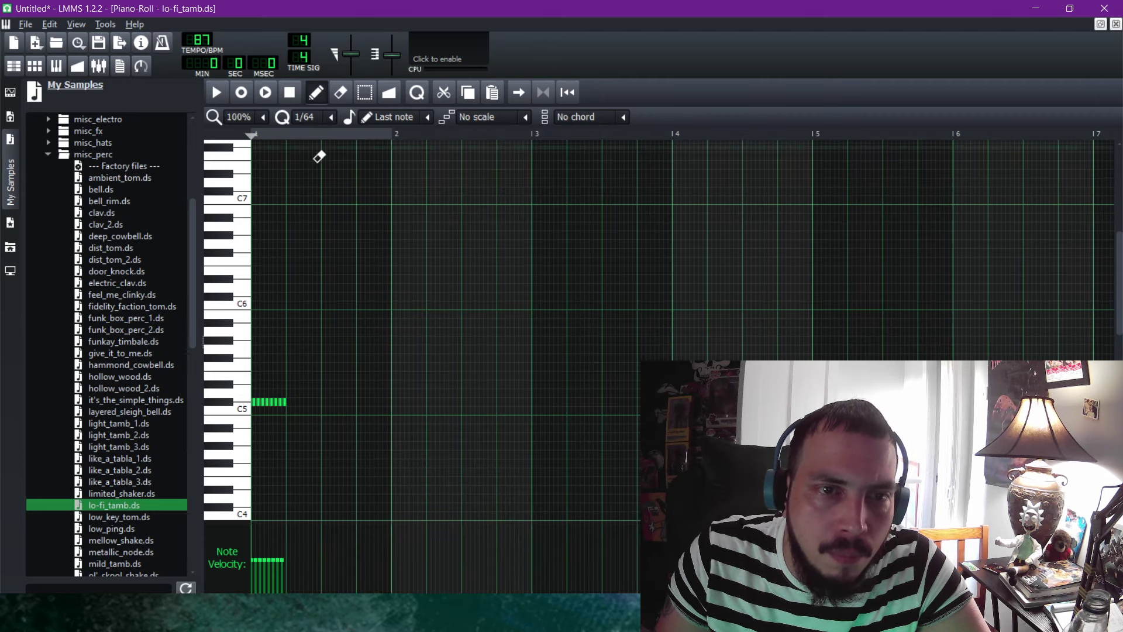
{"action": "key", "text": "shift+s"}
{"action": "left_click_drag", "start_coordinate": [315, 399], "coordinate": [255, 424]}
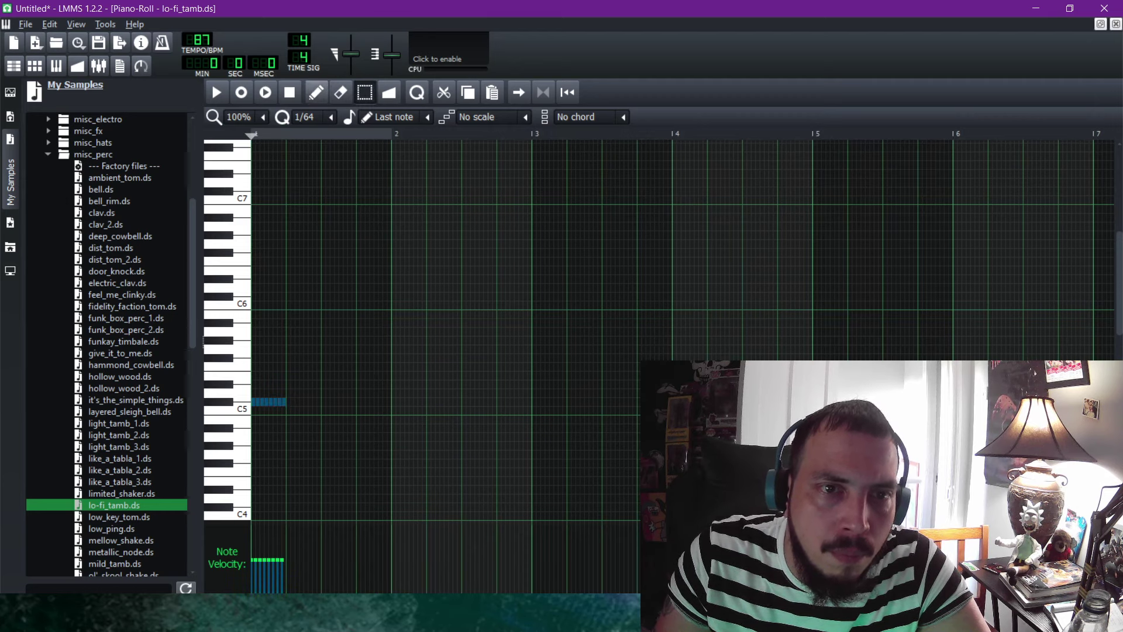
{"action": "left_click", "coordinate": [315, 93]}
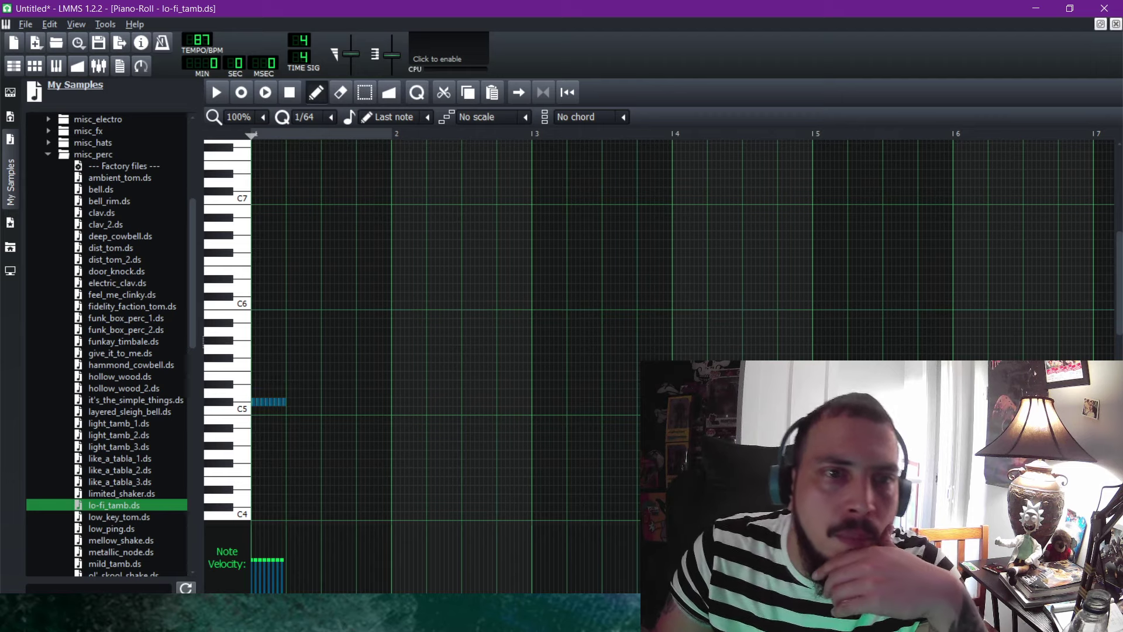
{"action": "left_click", "coordinate": [244, 117]}
{"action": "left_click", "coordinate": [249, 201]}
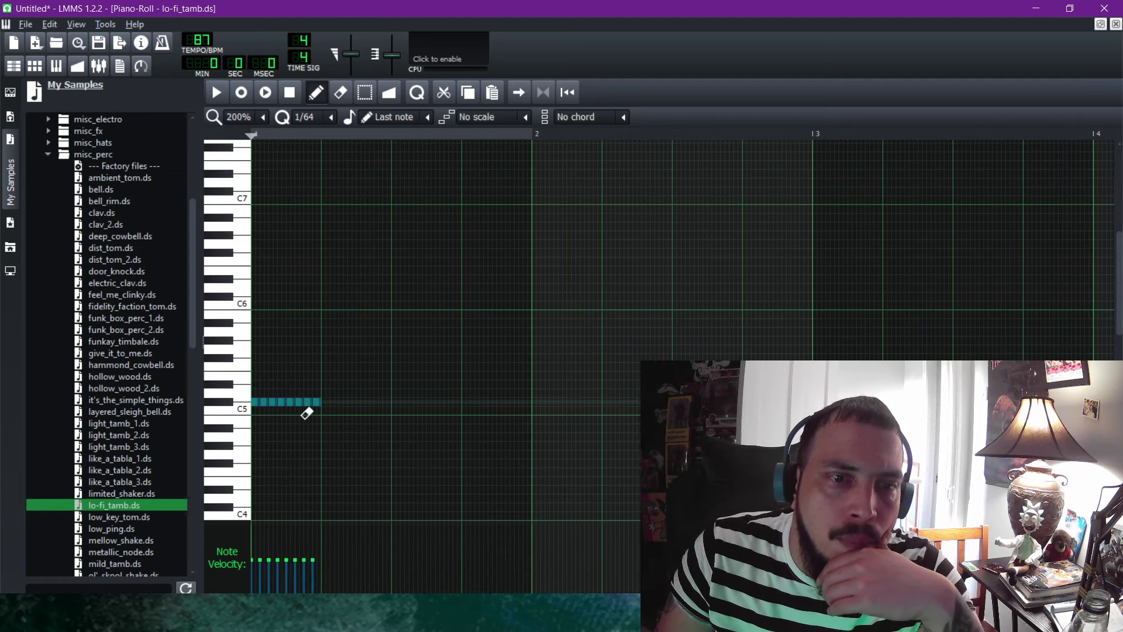
{"action": "left_click", "coordinate": [326, 411]}
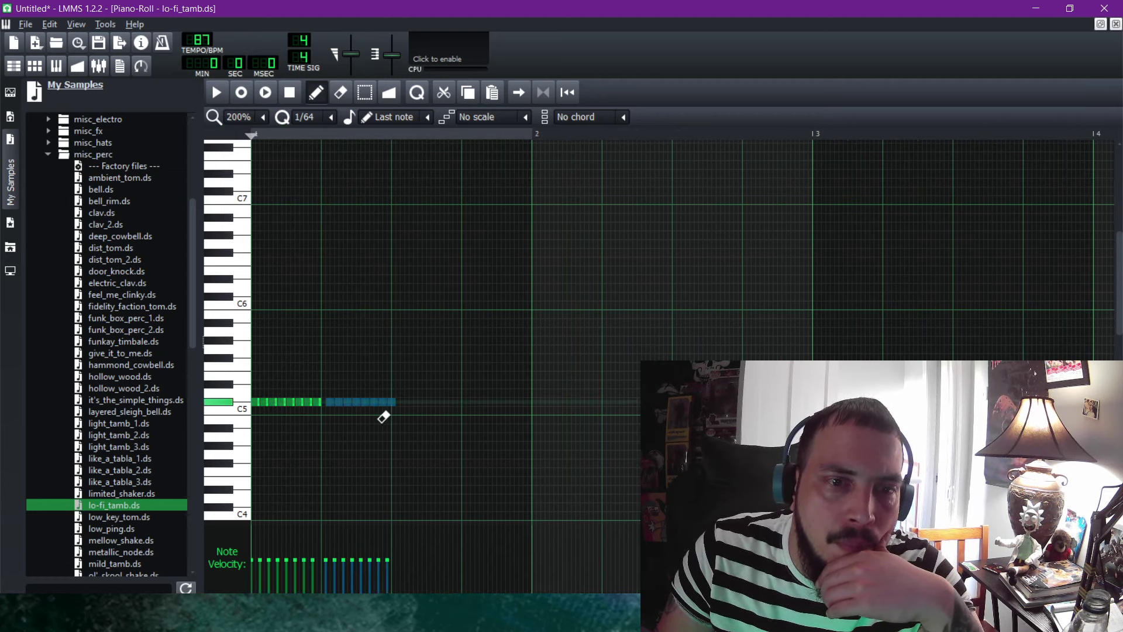
{"action": "left_click_drag", "start_coordinate": [384, 417], "coordinate": [382, 416]}
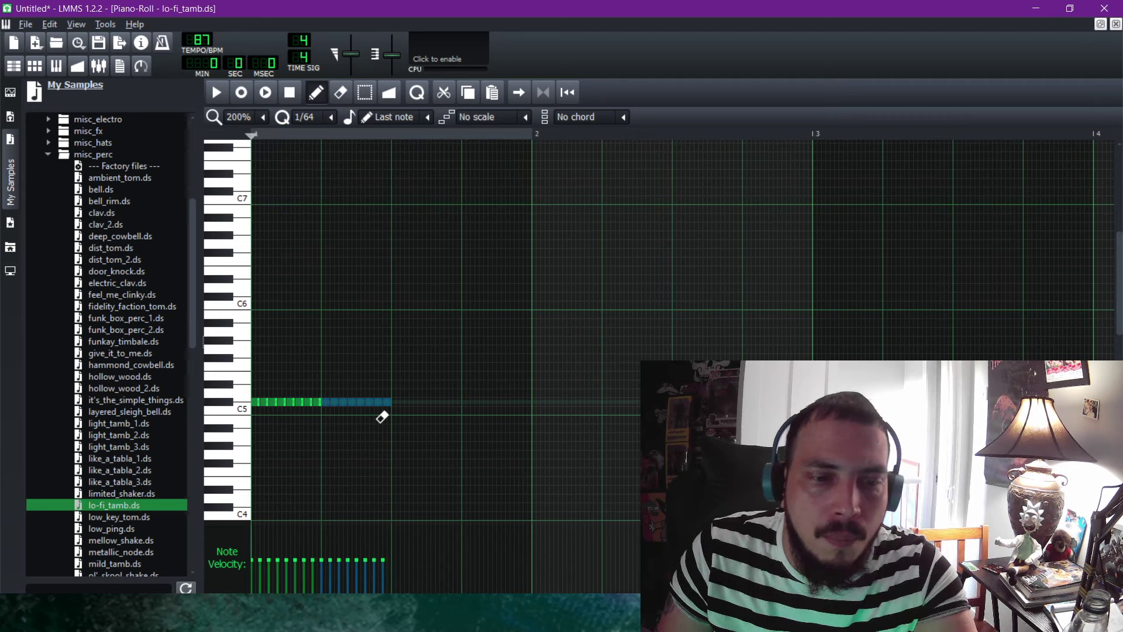
Copy the eight-note group from beat 1 to beat 3 of bar 1, one semitone lower on C5.
{"action": "left_click", "coordinate": [380, 417]}
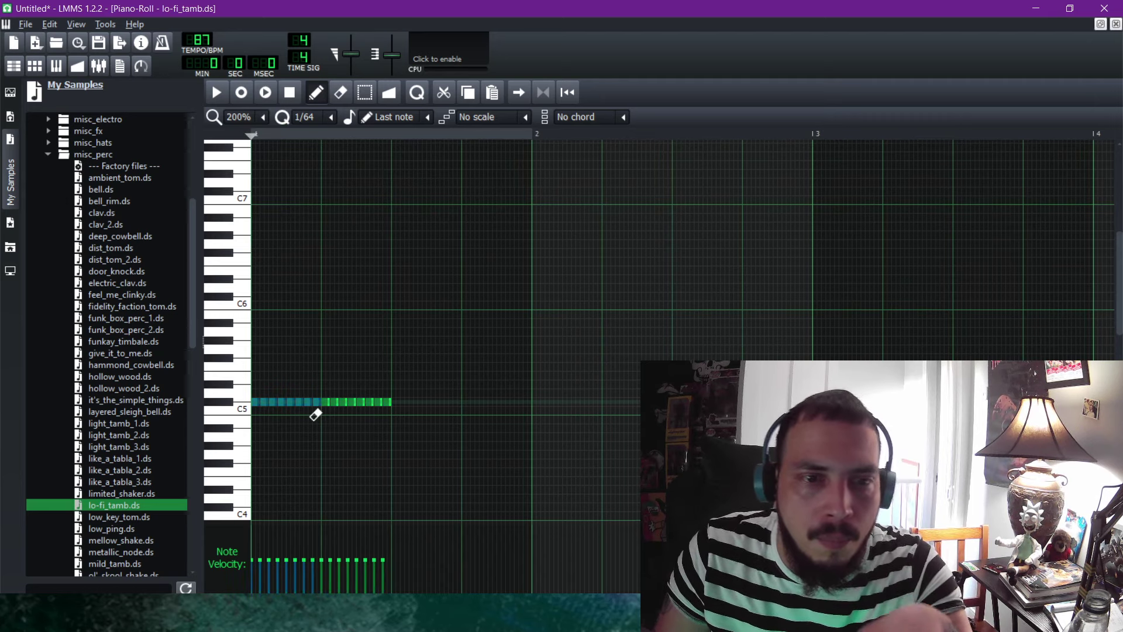
{"action": "left_click_drag", "start_coordinate": [301, 415], "coordinate": [442, 427]}
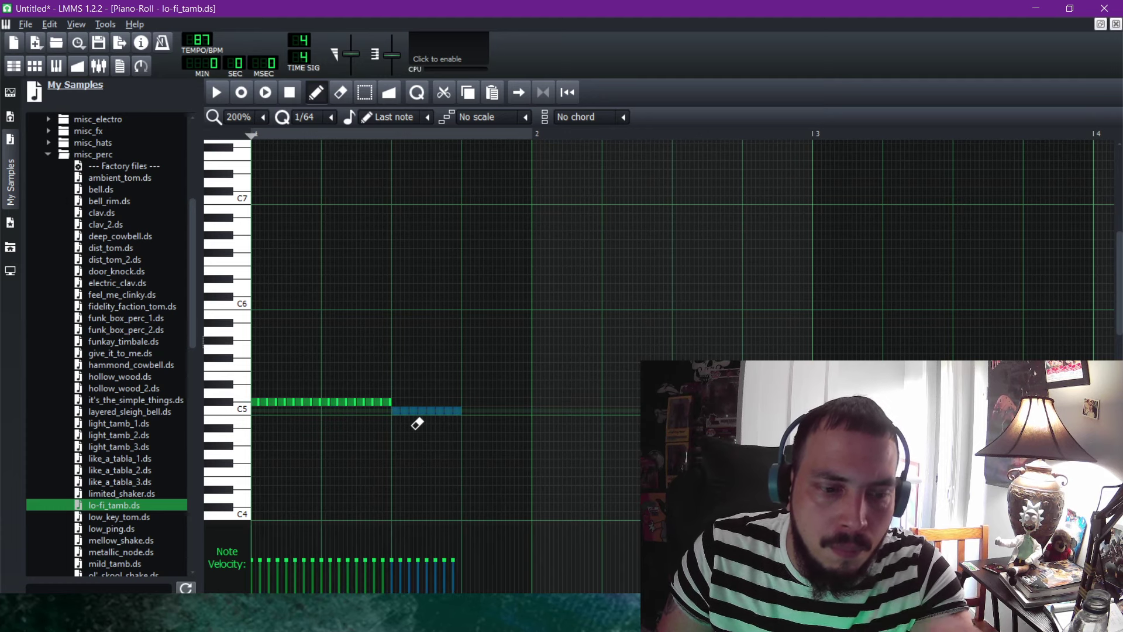
{"action": "key", "text": "ctrl+v"}
Copy the beat 1 group to beat 4 of bar 1 on C#5 and erase the last copied note.
{"action": "right_click", "coordinate": [322, 402]}
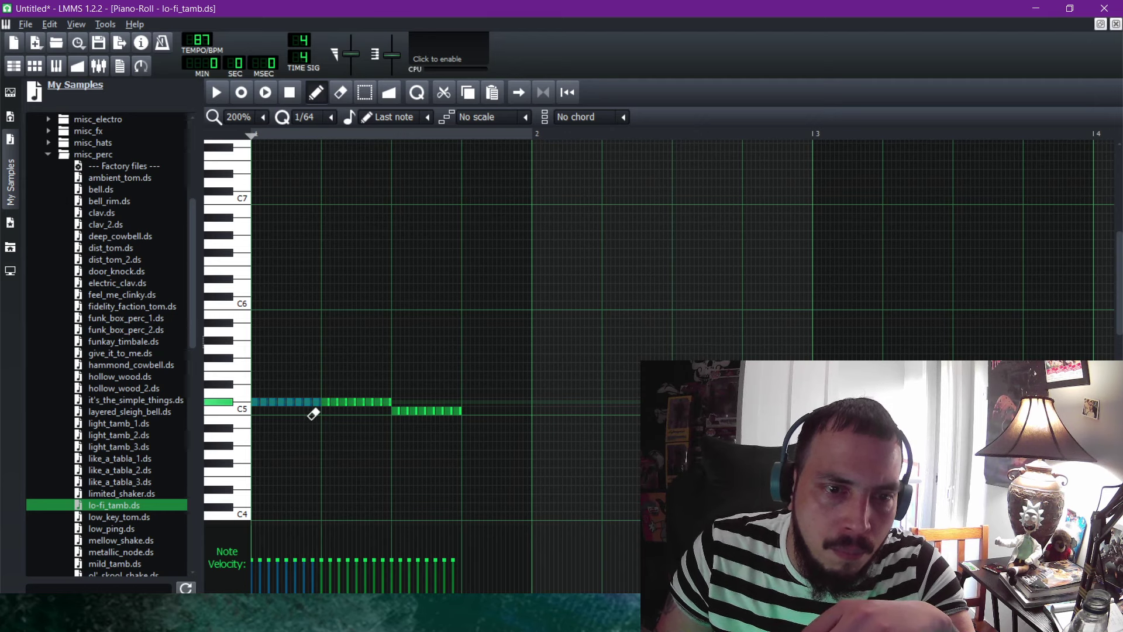
{"action": "left_click_drag", "start_coordinate": [313, 414], "coordinate": [519, 413]}
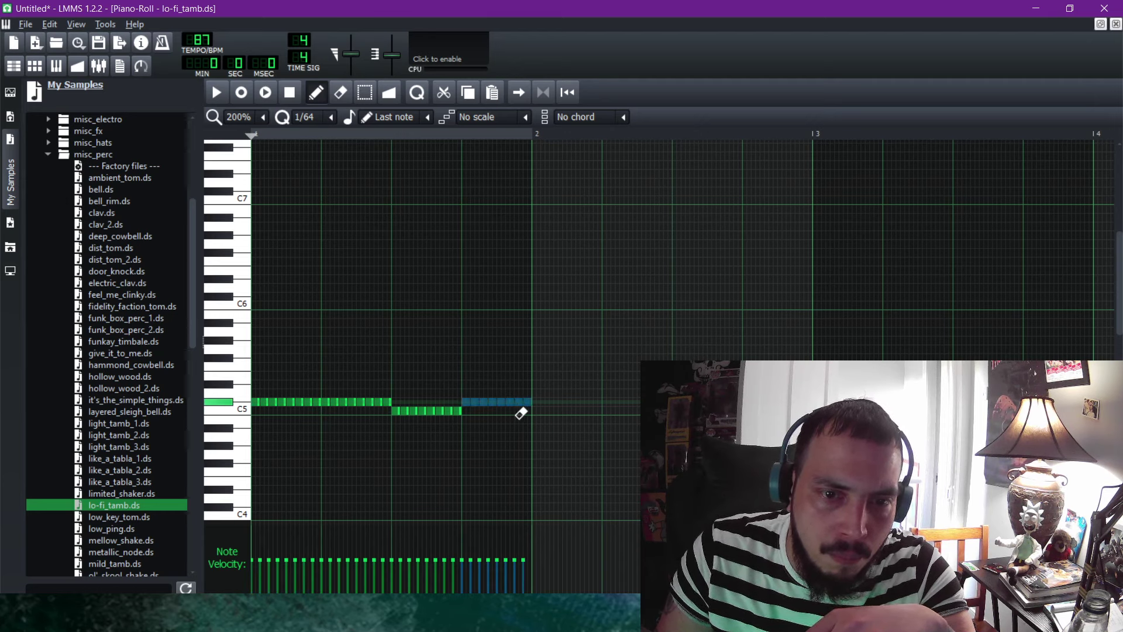
{"action": "key", "text": "shift+e"}
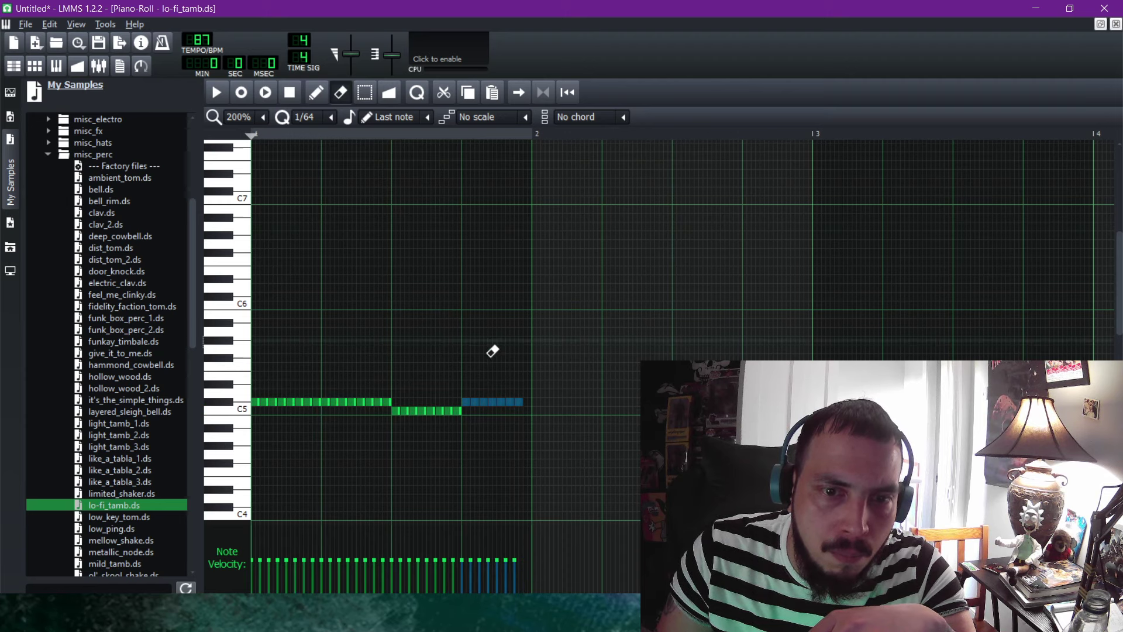
Duplicate the whole bar 1 tambourine pattern with its copy starting at bar 2.
{"action": "left_click", "coordinate": [238, 117]}
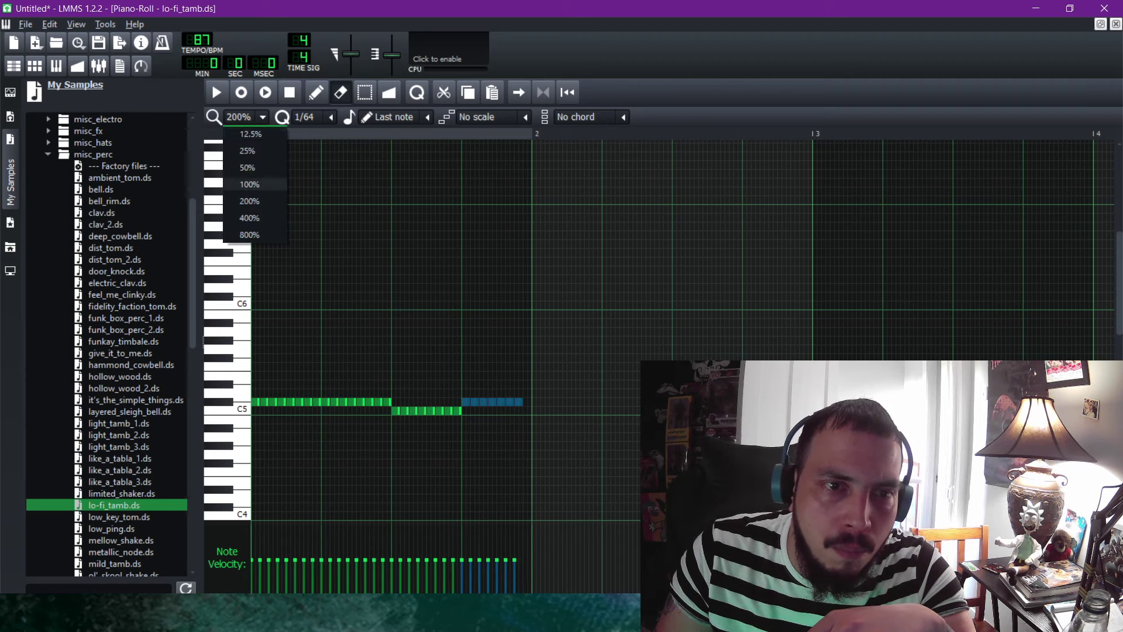
{"action": "left_click", "coordinate": [257, 183]}
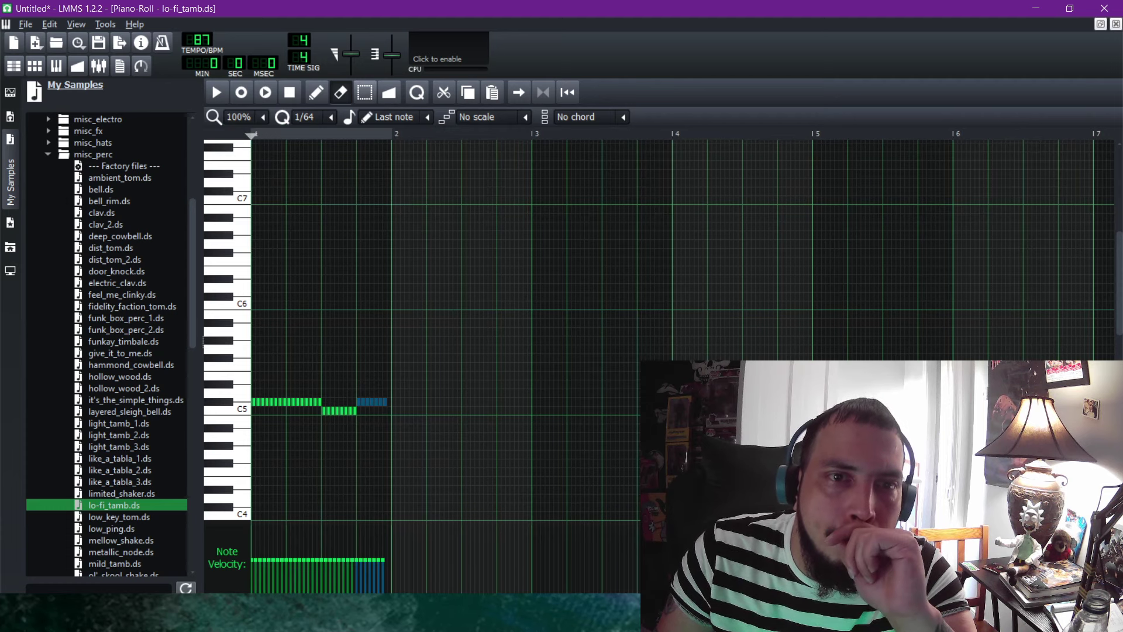
{"action": "left_click", "coordinate": [365, 92]}
{"action": "mouse_move", "coordinate": [423, 377]}
{"action": "left_mouse_down"}
{"action": "mouse_move", "coordinate": [343, 414]}
{"action": "mouse_move", "coordinate": [251, 431]}
{"action": "left_mouse_up"}
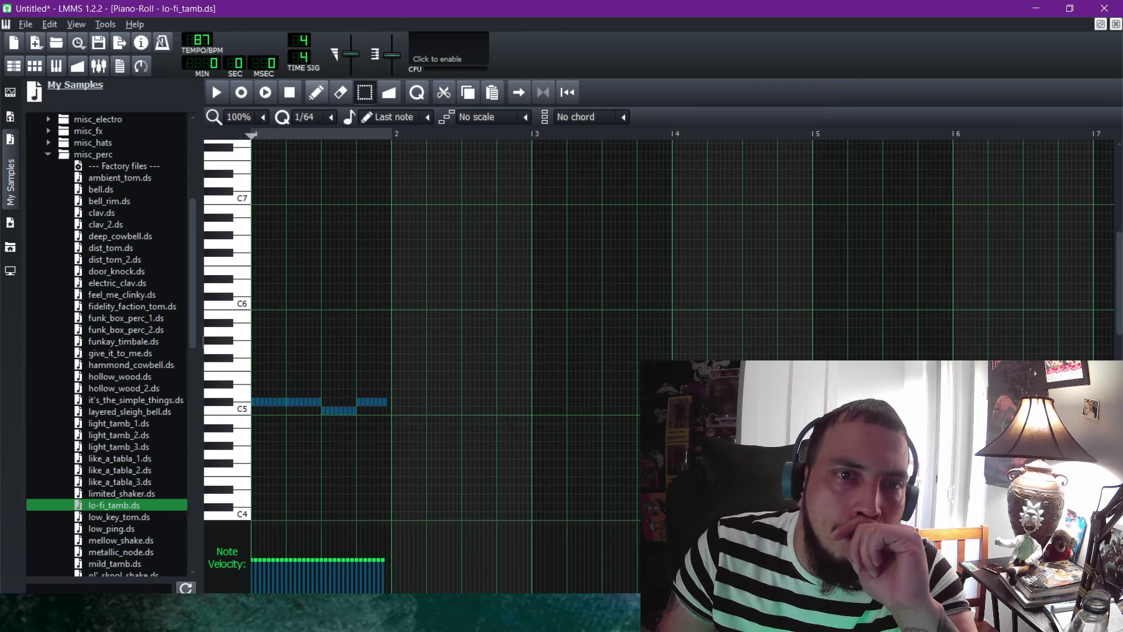
{"action": "left_click", "coordinate": [315, 92]}
{"action": "left_click", "coordinate": [240, 117]}
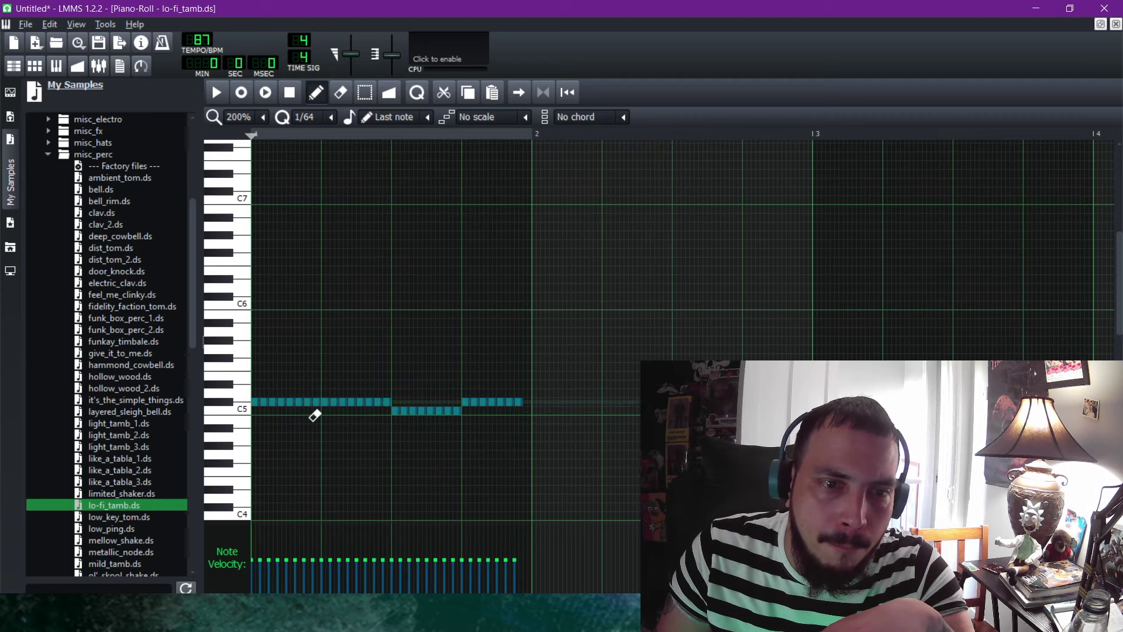
{"action": "left_click_drag", "start_coordinate": [308, 413], "coordinate": [591, 415]}
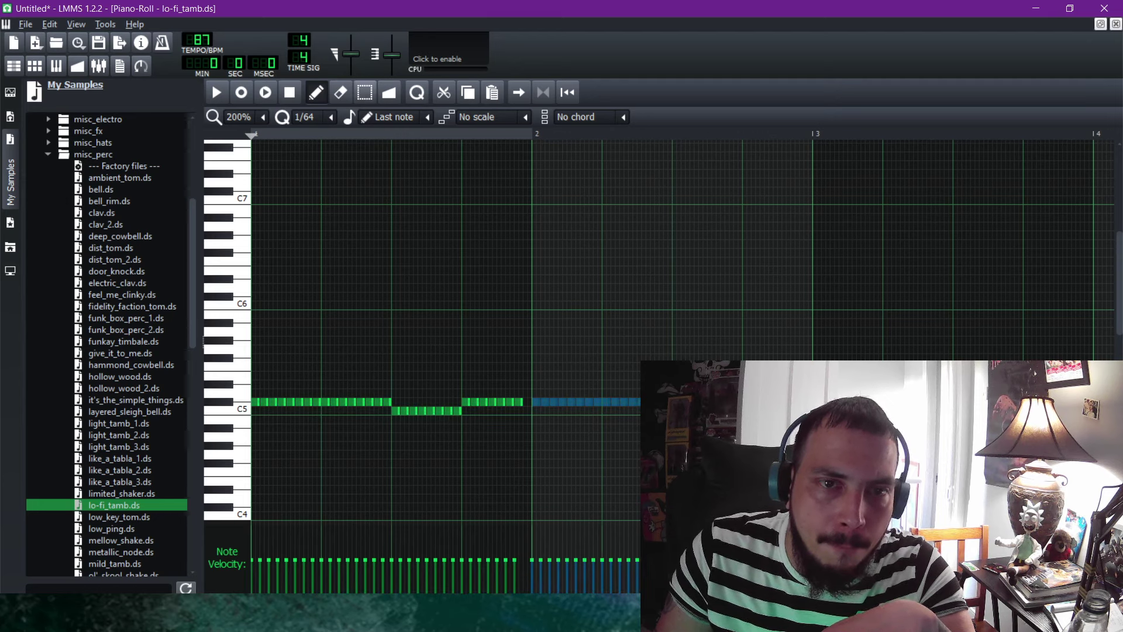
Duplicate the two-bar tambourine pattern from bars 1–2 onto bars 3–4.
{"action": "left_click", "coordinate": [365, 92]}
{"action": "mouse_move", "coordinate": [819, 384]}
{"action": "left_mouse_down"}
{"action": "mouse_move", "coordinate": [702, 420]}
{"action": "mouse_move", "coordinate": [257, 455]}
{"action": "left_mouse_up"}
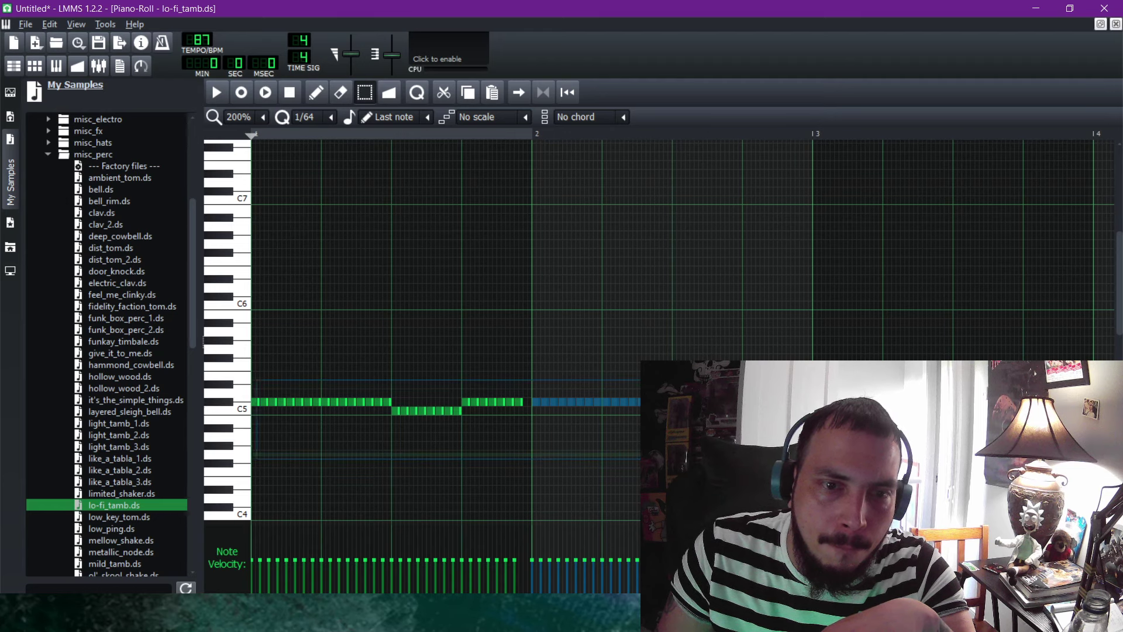
{"action": "left_click_drag", "start_coordinate": [643, 456], "coordinate": [643, 456]}
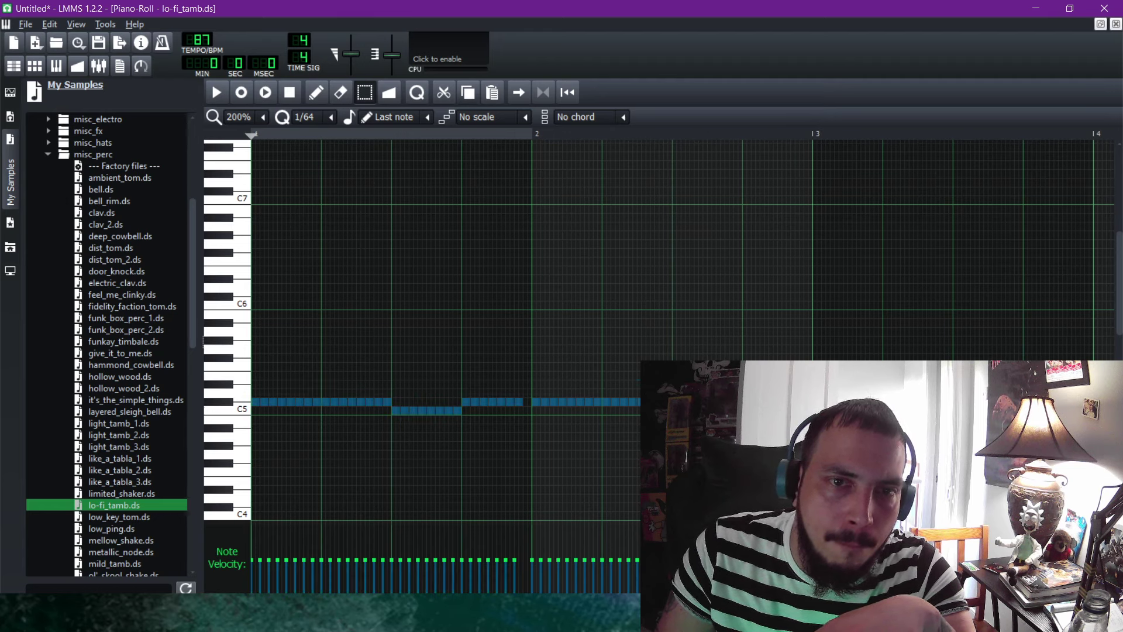
{"action": "key", "text": "shift+d"}
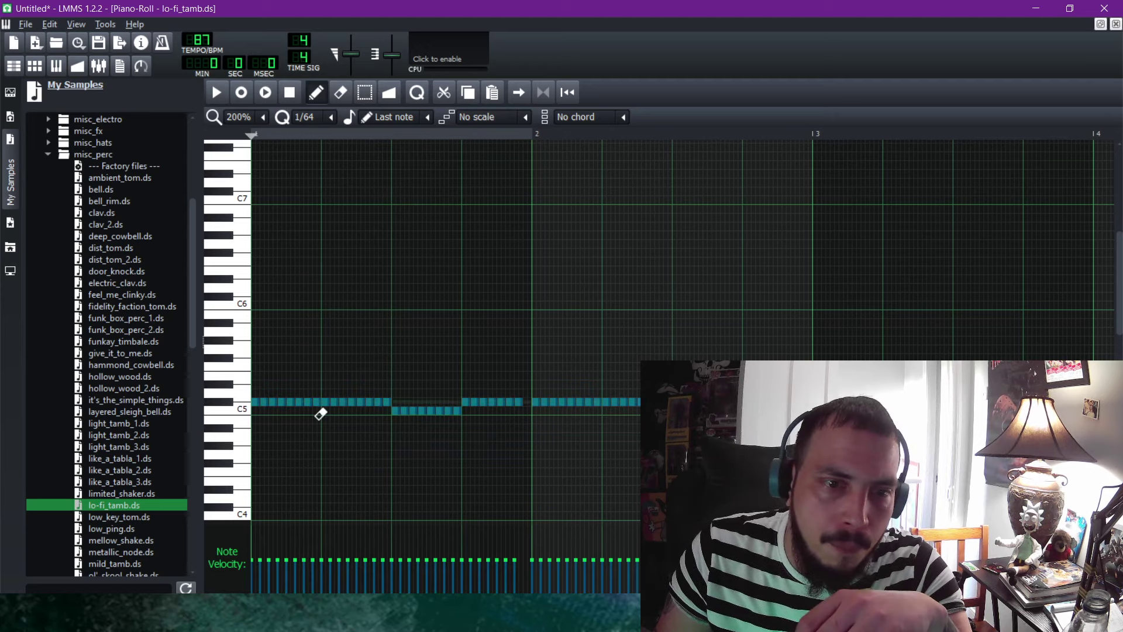
{"action": "left_click_drag", "start_coordinate": [300, 403], "coordinate": [860, 403], "text": "shift"}
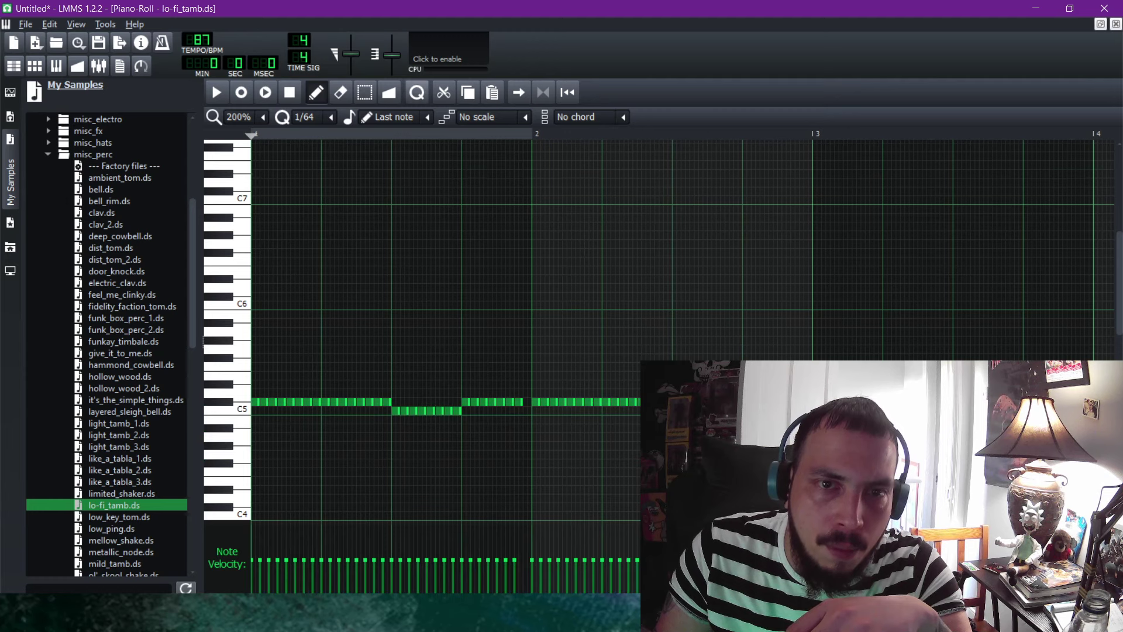
{"action": "left_click", "coordinate": [239, 117]}
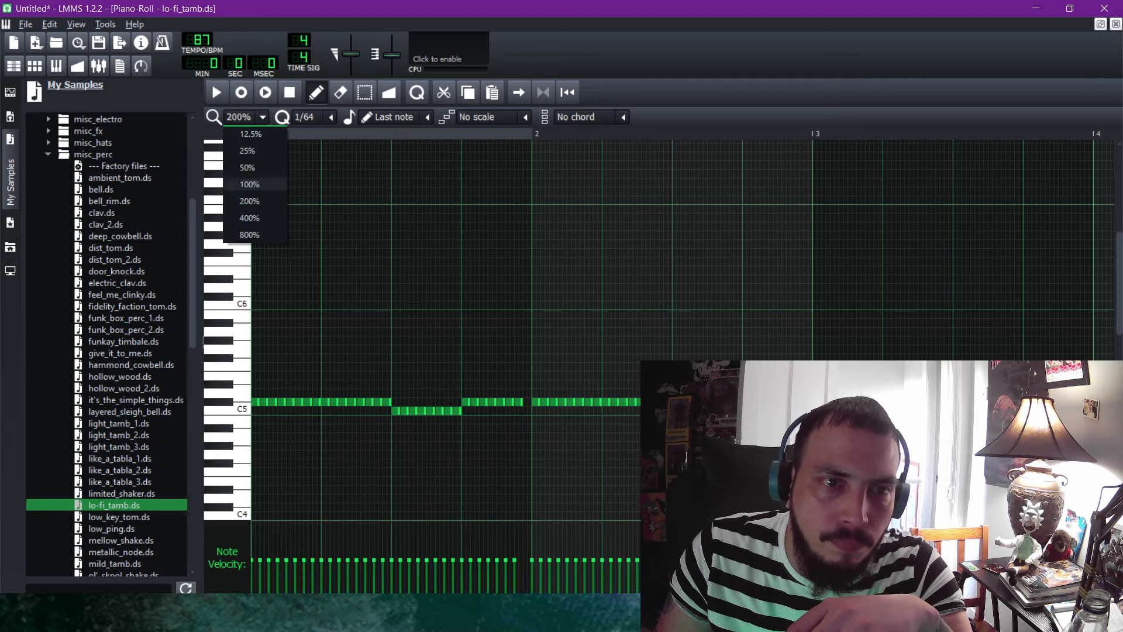
{"action": "left_click", "coordinate": [254, 183]}
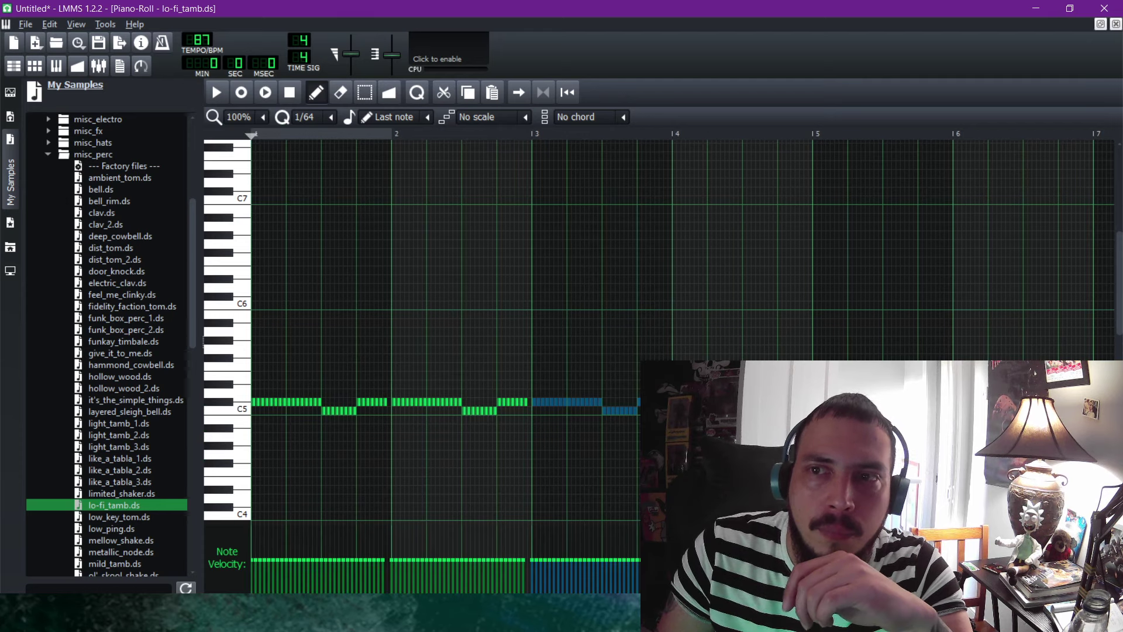
Return to the Song-Editor, play the song and turn down the lo-fi_tamb track's volume.
{"action": "left_click", "coordinate": [1116, 24]}
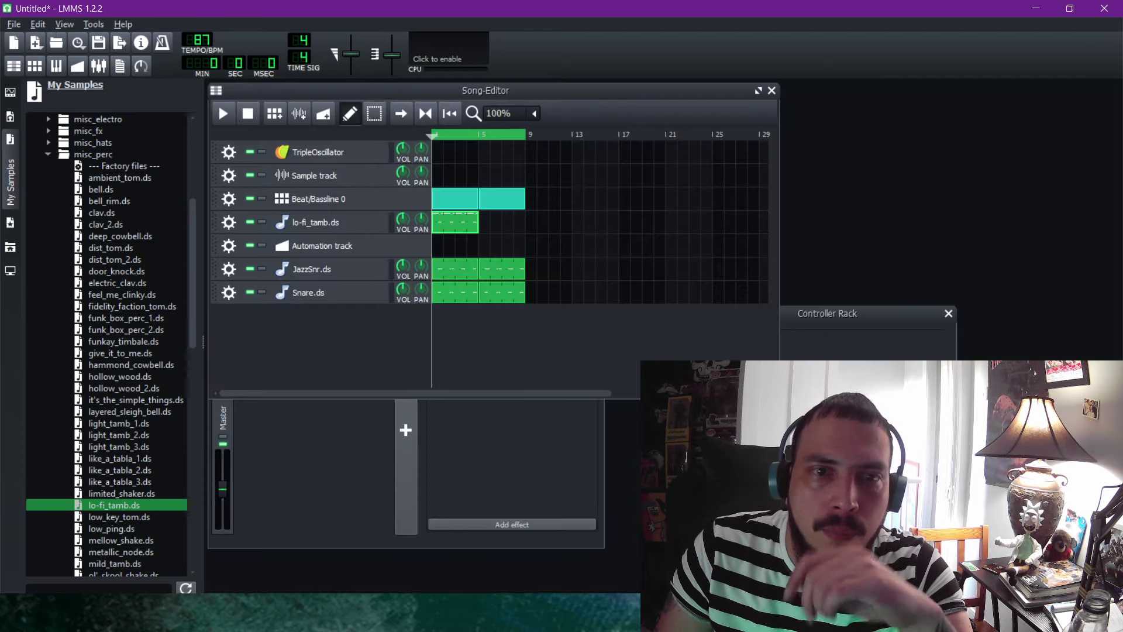
{"action": "key", "text": "space"}
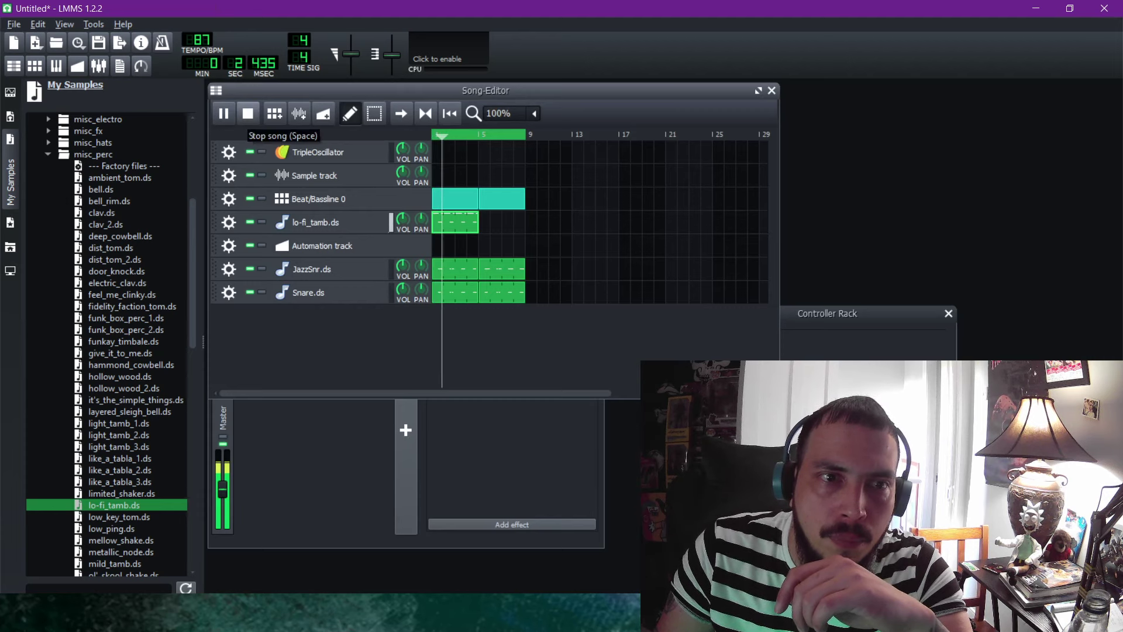
{"action": "left_click_drag", "start_coordinate": [402, 219], "coordinate": [402, 241]}
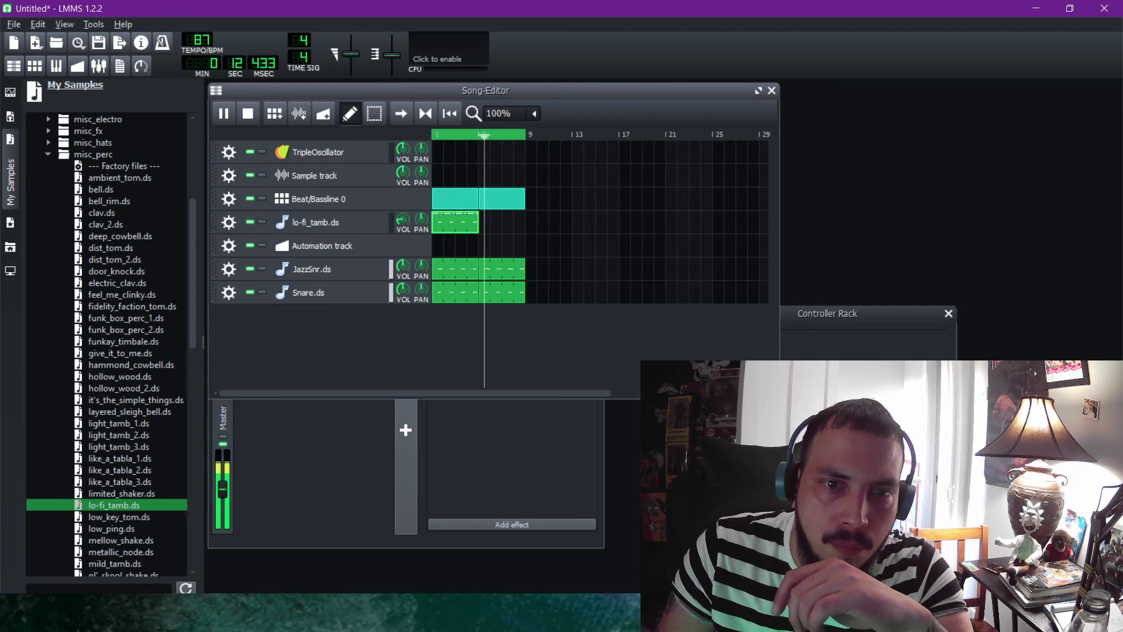
Copy the four-bar lo-fi_tamb clip and paste it at bar 5 of the same track.
{"action": "right_click", "coordinate": [448, 226]}
{"action": "left_click", "coordinate": [475, 293]}
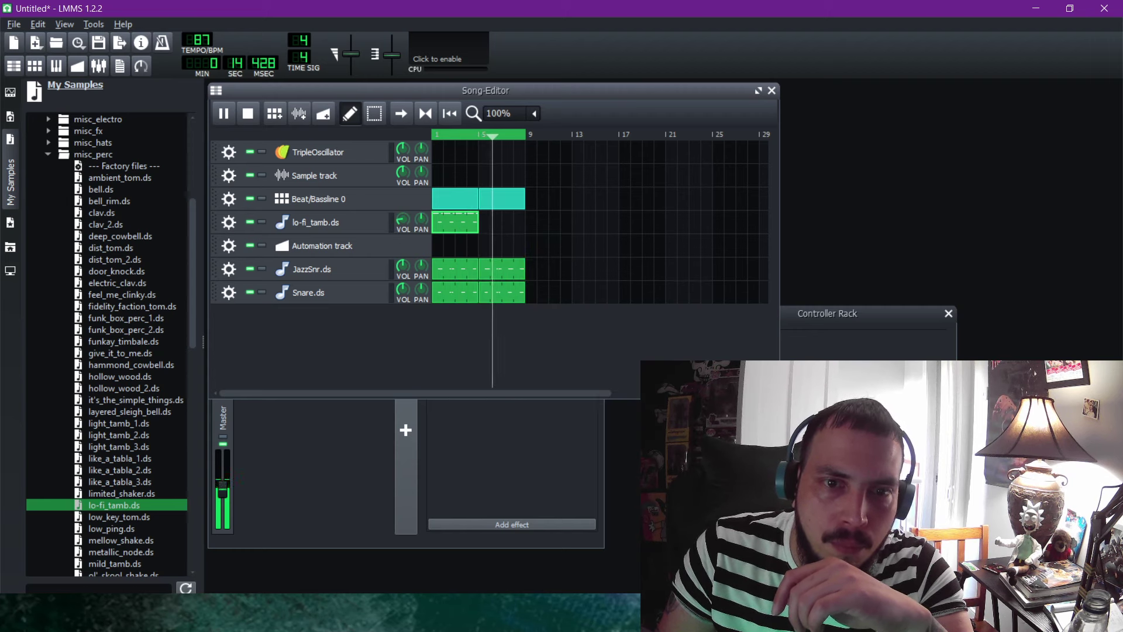
{"action": "right_click", "coordinate": [488, 226]}
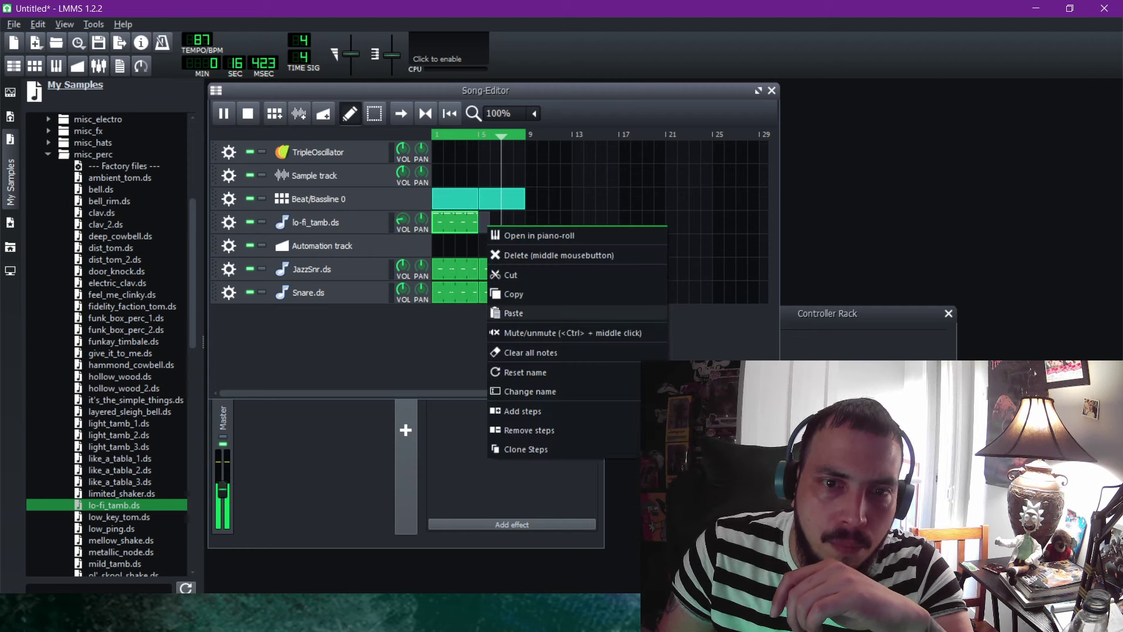
{"action": "left_click", "coordinate": [514, 313]}
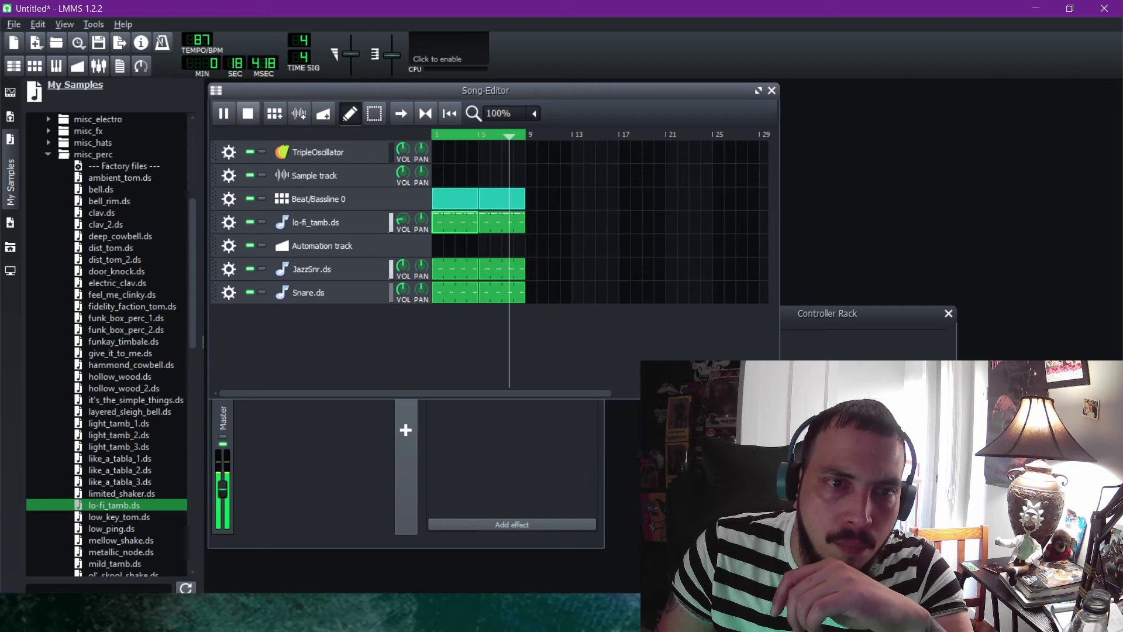
Fine-tune the lo-fi_tamb track's volume during playback, and replay the eight-bar loop to check the mix.
{"action": "left_click_drag", "start_coordinate": [402, 220], "coordinate": [403, 224]}
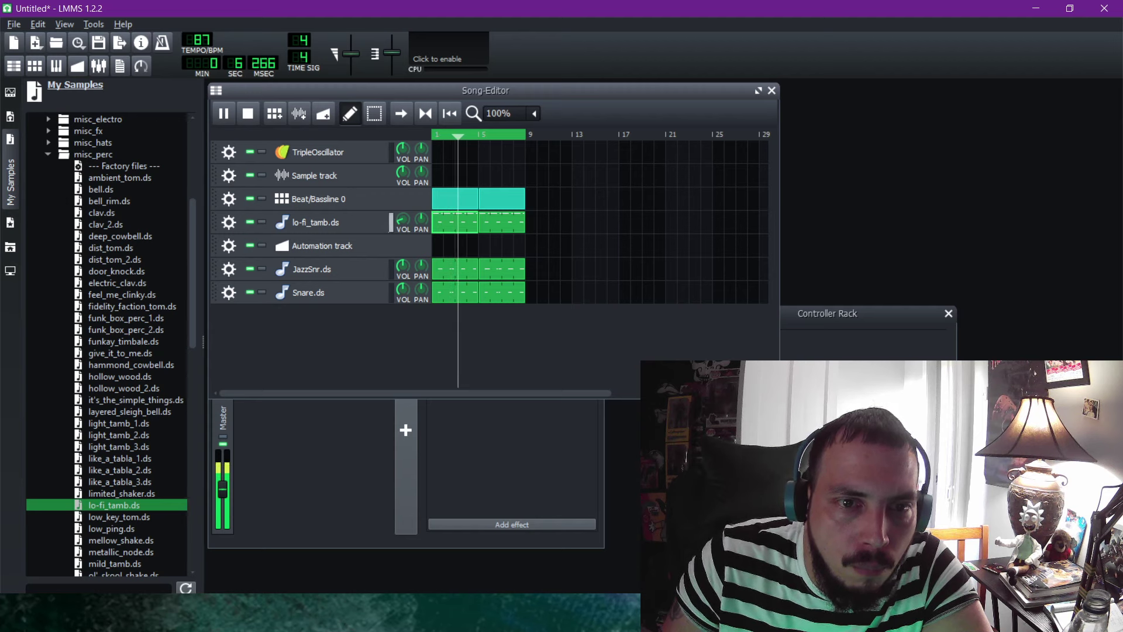
{"action": "left_click_drag", "start_coordinate": [403, 220], "coordinate": [402, 223]}
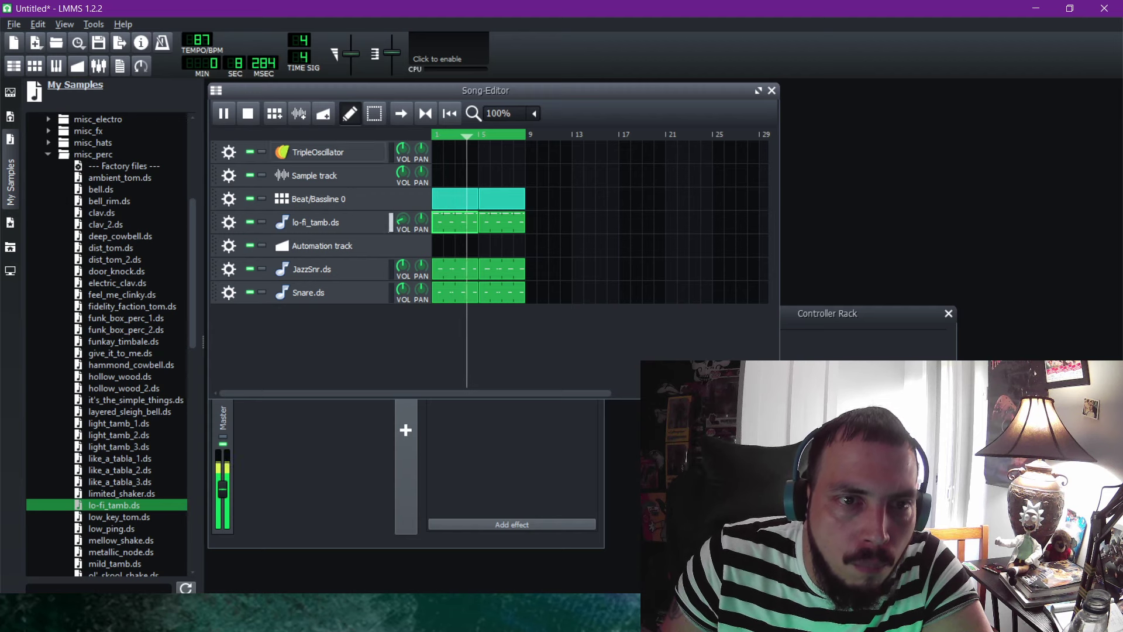
{"action": "key", "text": "space"}
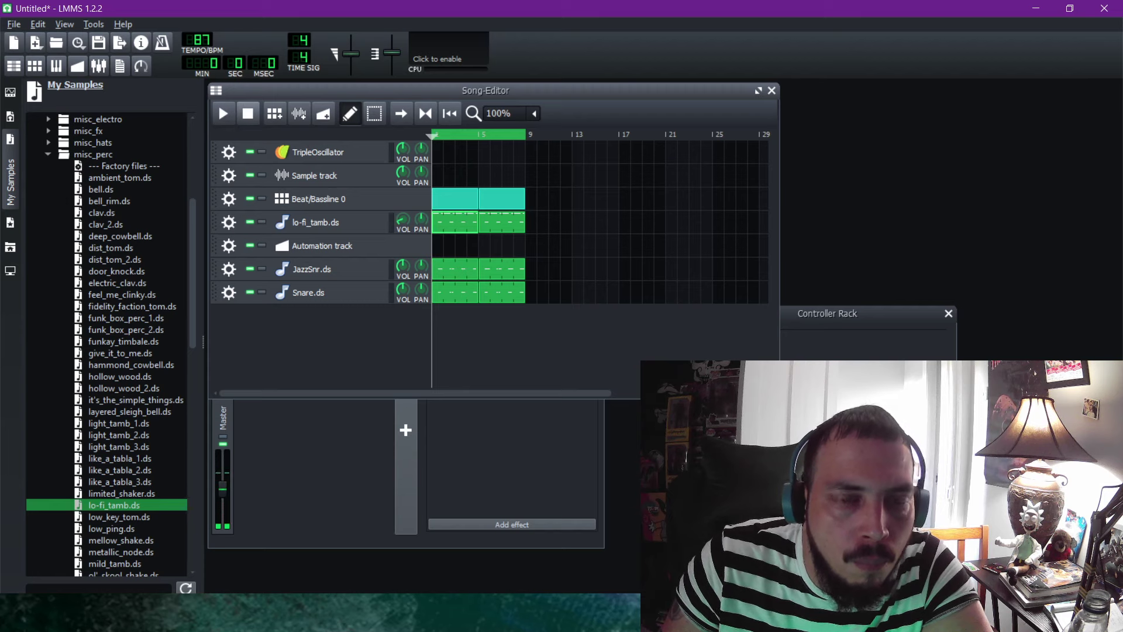
{"action": "left_click", "coordinate": [223, 113]}
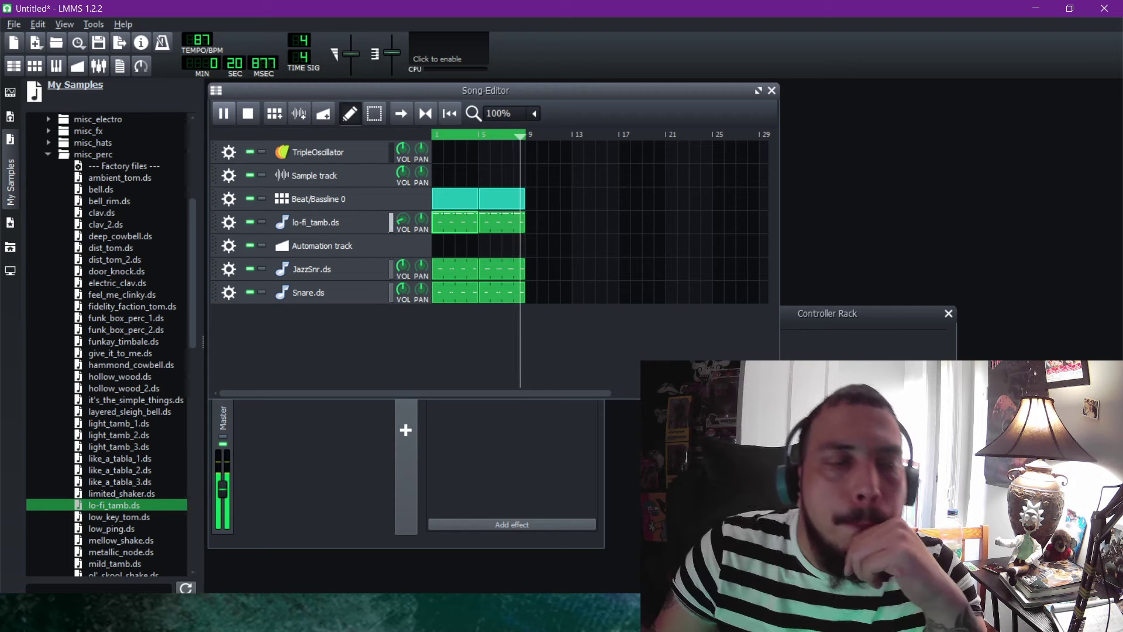
{"action": "key", "text": "space"}
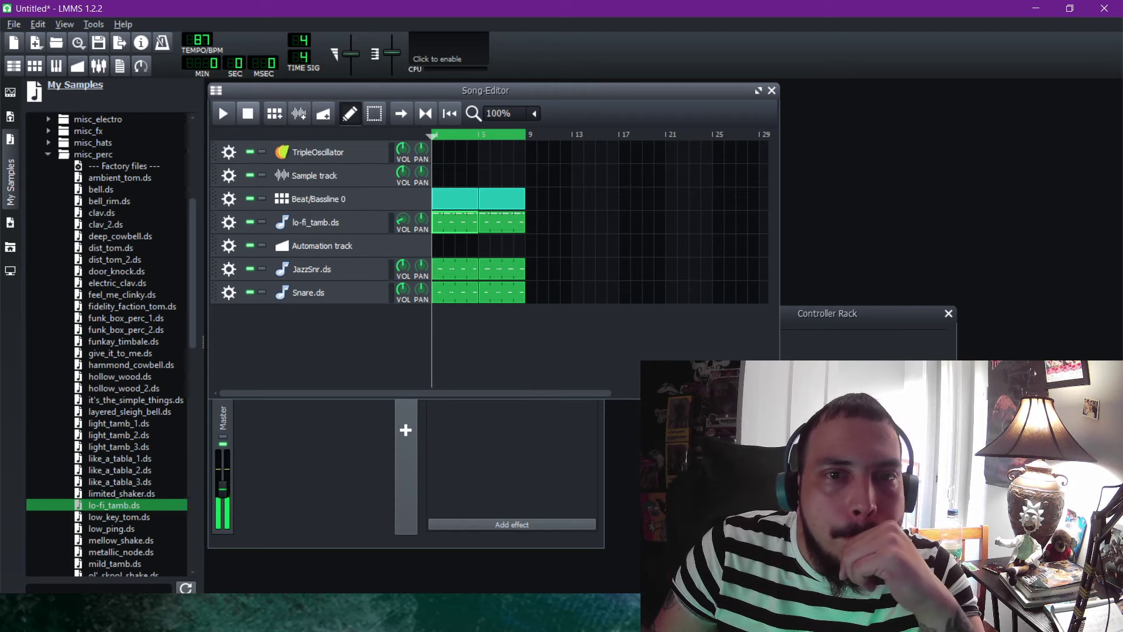
Open the first lo-fi_tamb clip for note editing and select the C5 note group on beat 3 of bar 3.
{"action": "double_click", "coordinate": [451, 225]}
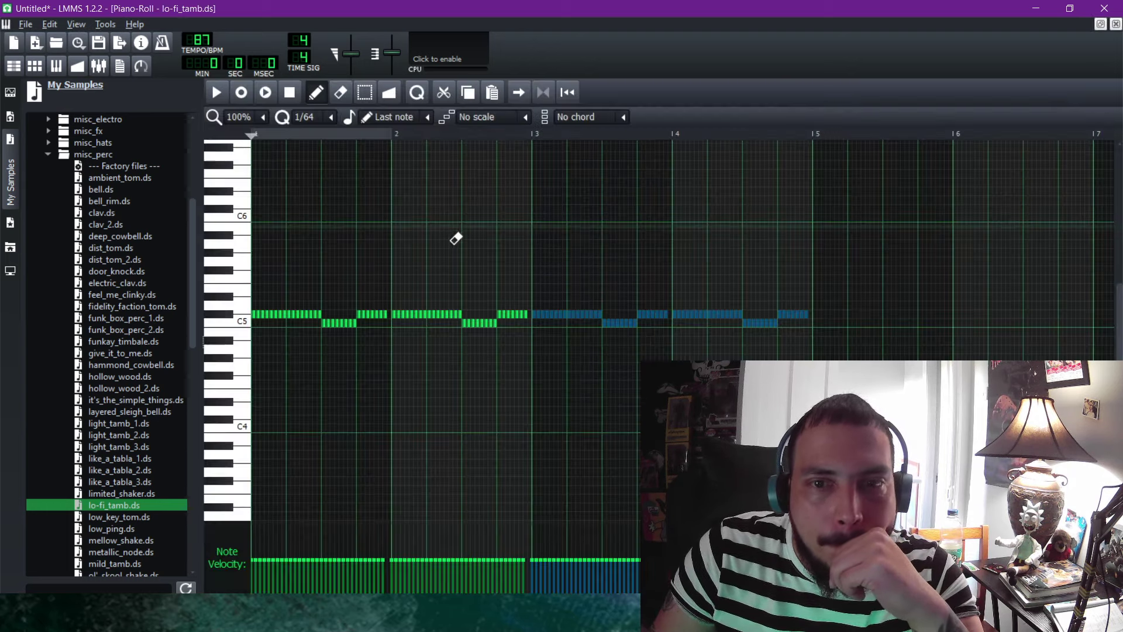
{"action": "key", "text": "shift+s"}
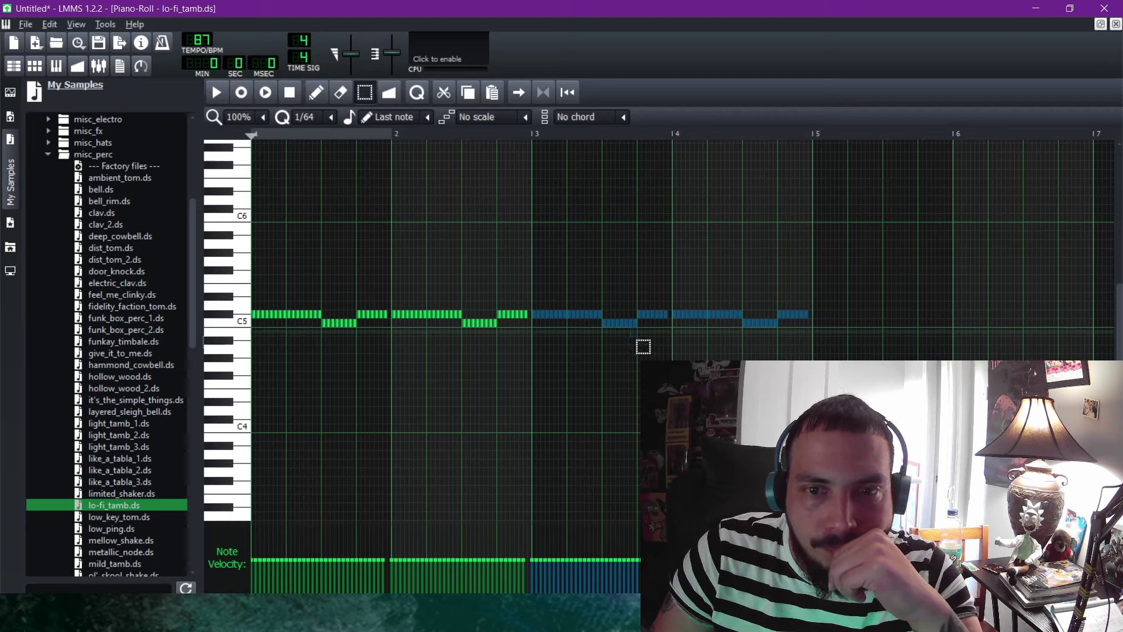
{"action": "left_click_drag", "start_coordinate": [603, 329], "coordinate": [600, 325]}
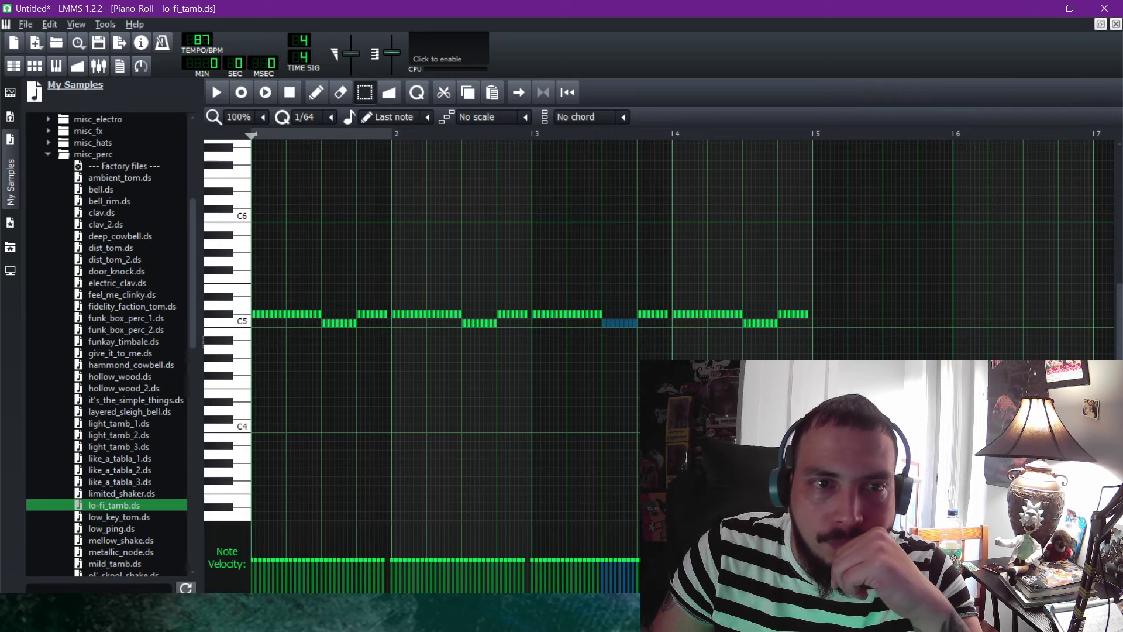
{"action": "scroll", "coordinate": [1011, 343], "scroll_direction": "up", "scroll_amount": 1}
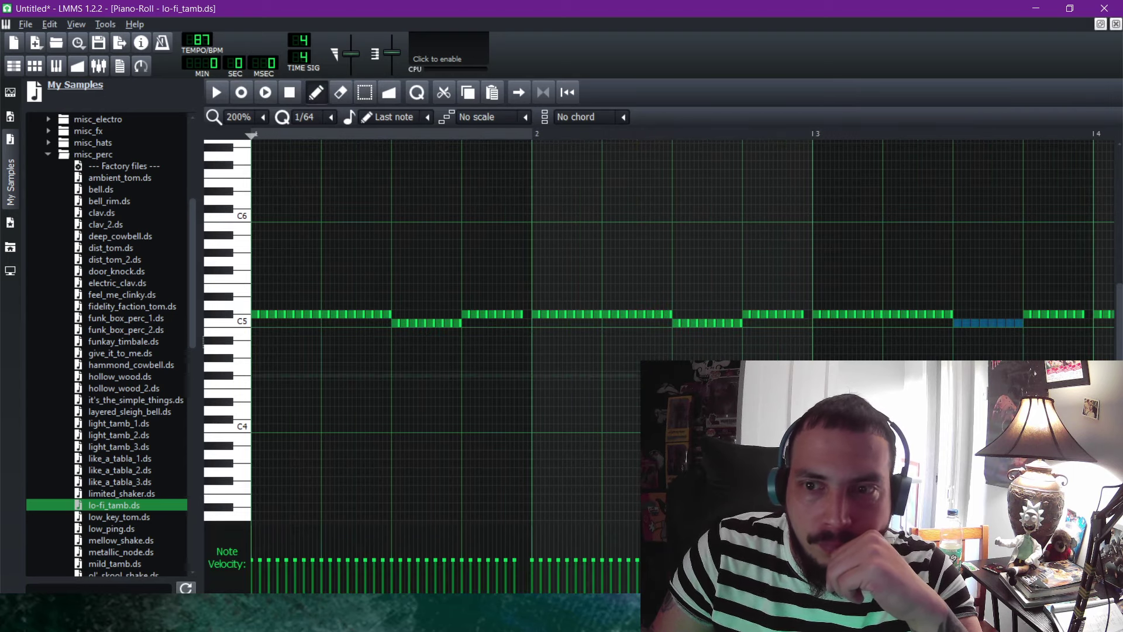
Raise the selected third-beat notes in bar 3 by one semitone to C#5.
{"action": "left_click_drag", "start_coordinate": [1001, 333], "coordinate": [996, 332]}
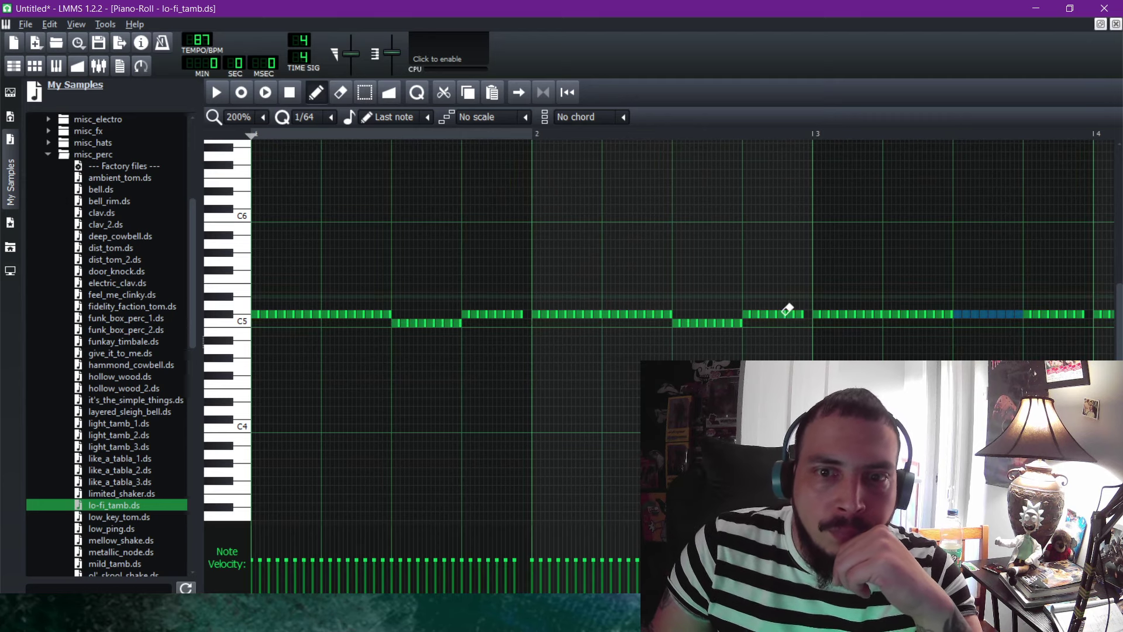
{"action": "left_click", "coordinate": [608, 305]}
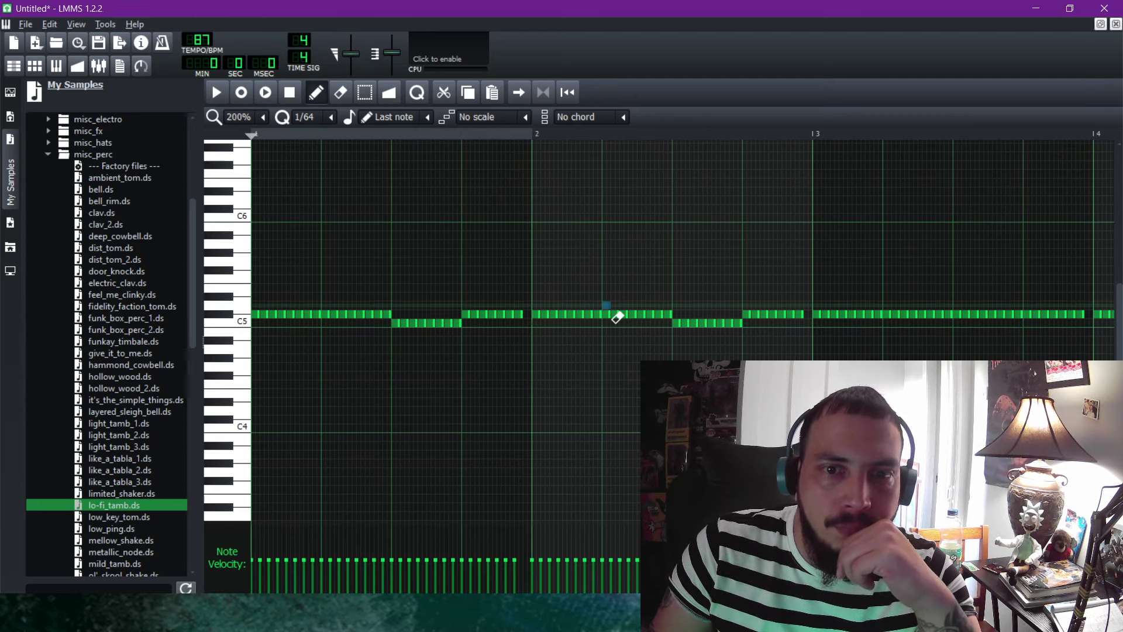
{"action": "left_click_drag", "start_coordinate": [610, 314], "coordinate": [623, 319]}
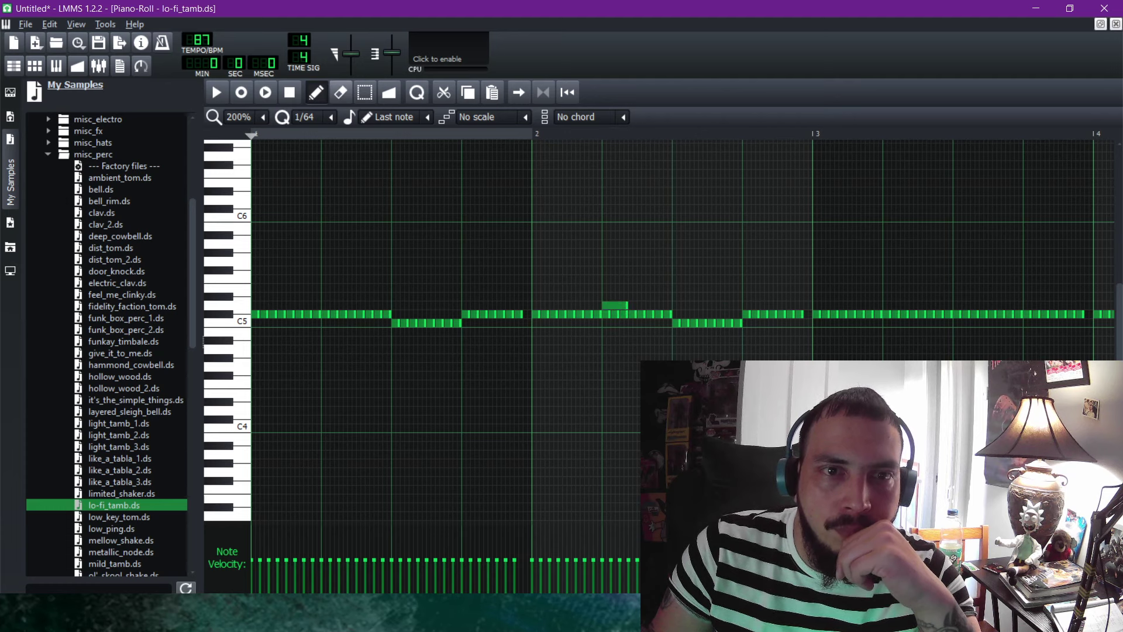
{"action": "left_click", "coordinate": [340, 93]}
{"action": "left_click", "coordinate": [623, 305]}
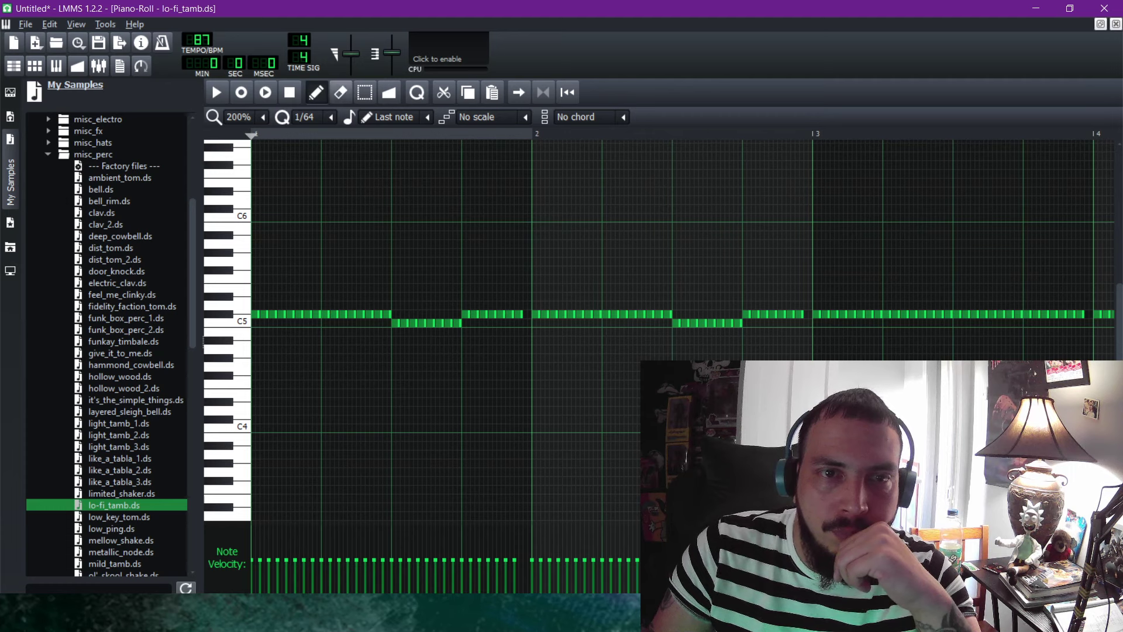
Replace the second-beat notes in bar 2 with two notes about an eighth long on D5, and play the pattern.
{"action": "left_click_drag", "start_coordinate": [622, 329], "coordinate": [679, 325]}
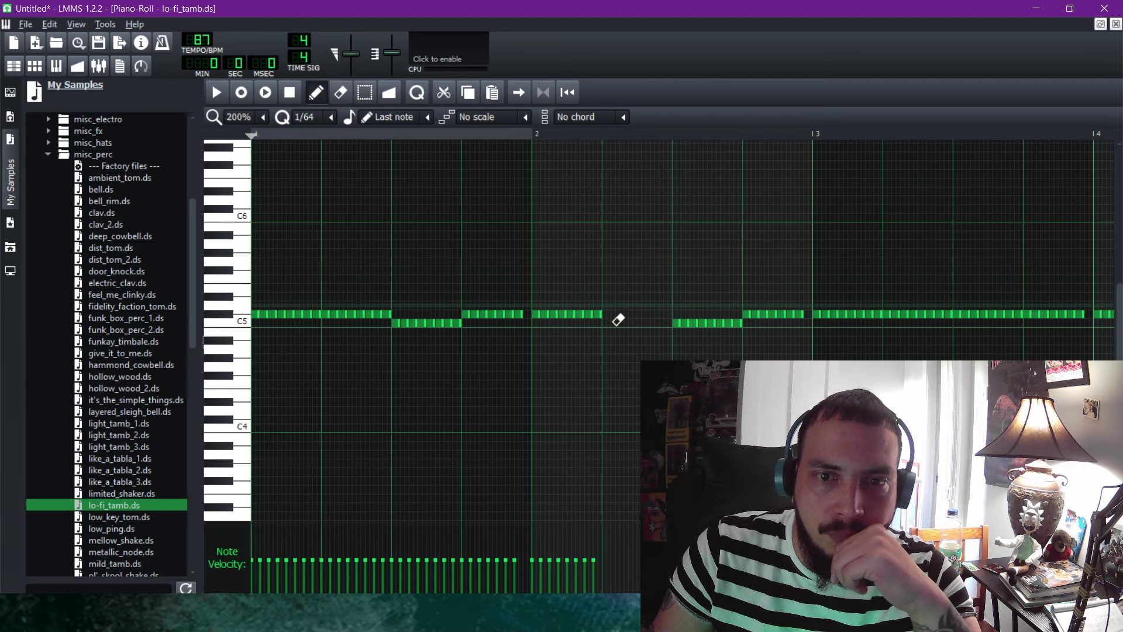
{"action": "mouse_move", "coordinate": [617, 319]}
{"action": "left_mouse_down"}
{"action": "mouse_move", "coordinate": [679, 323]}
{"action": "mouse_move", "coordinate": [645, 323]}
{"action": "left_mouse_up"}
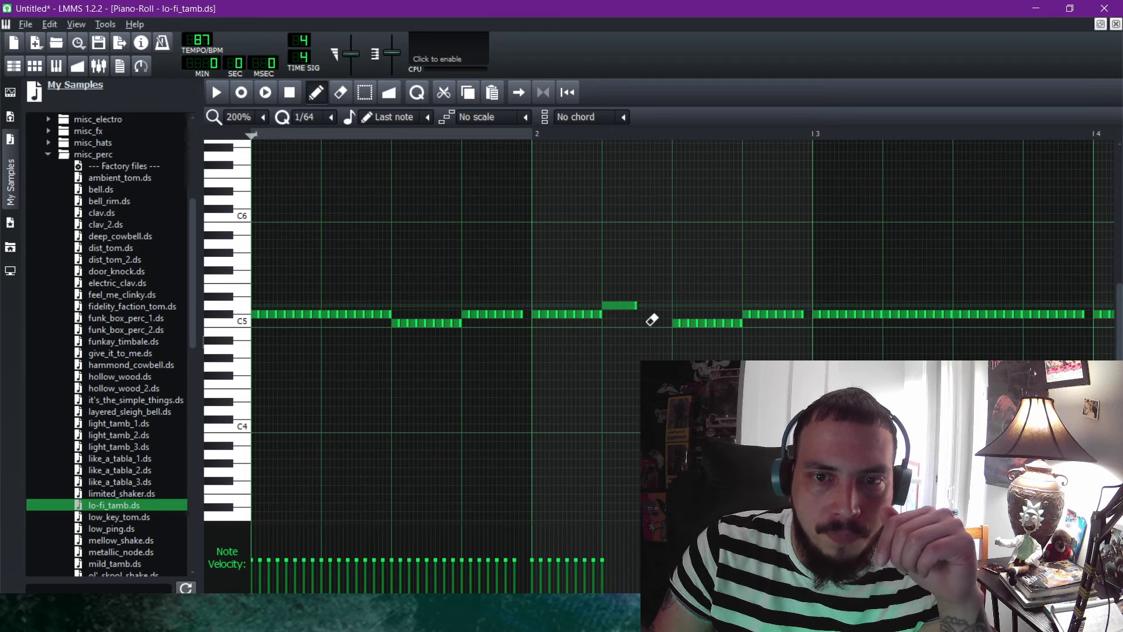
{"action": "left_click", "coordinate": [649, 315]}
{"action": "left_click", "coordinate": [216, 91]}
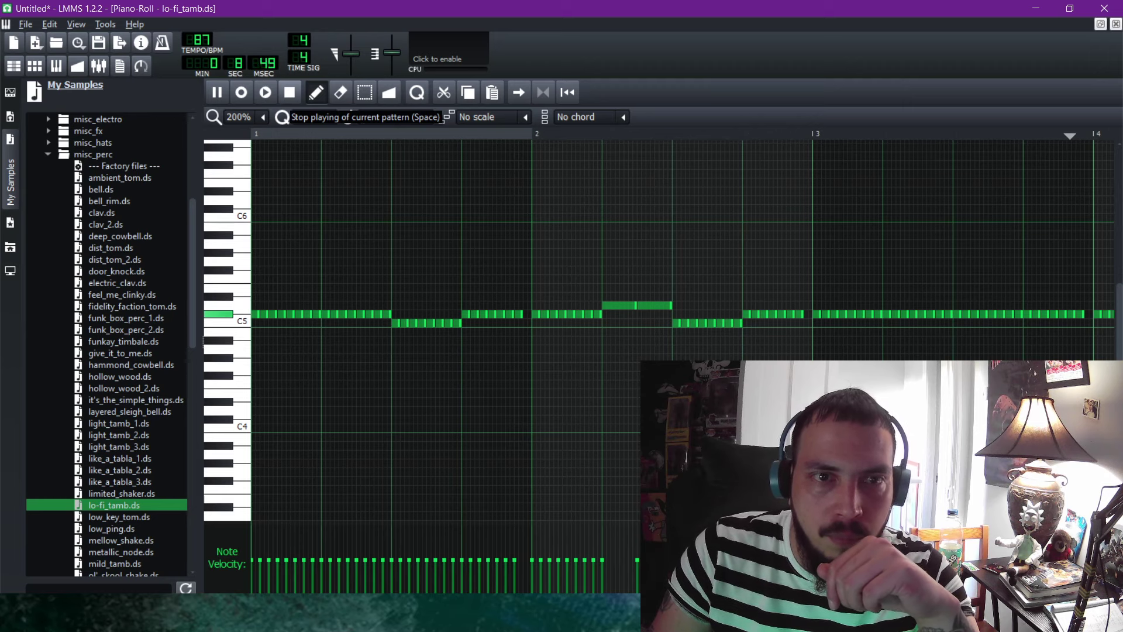
{"action": "left_click", "coordinate": [289, 92]}
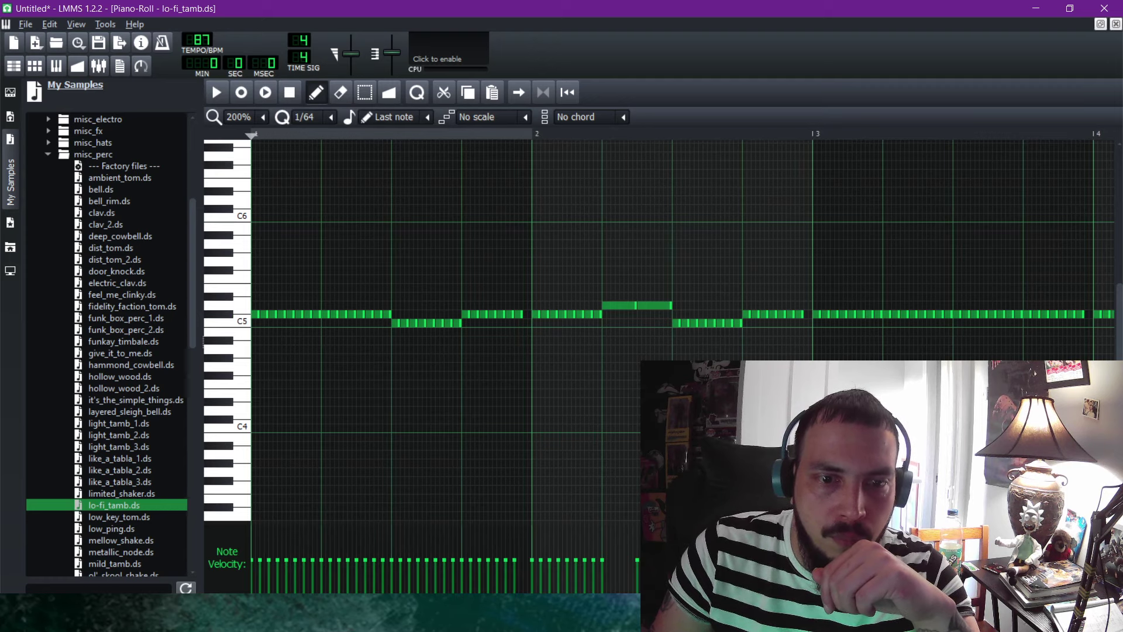
Lower the second-beat notes in bar 4 by one semitone to C5.
{"action": "scroll", "coordinate": [427, 197], "scroll_direction": "right", "scroll_amount": 6}
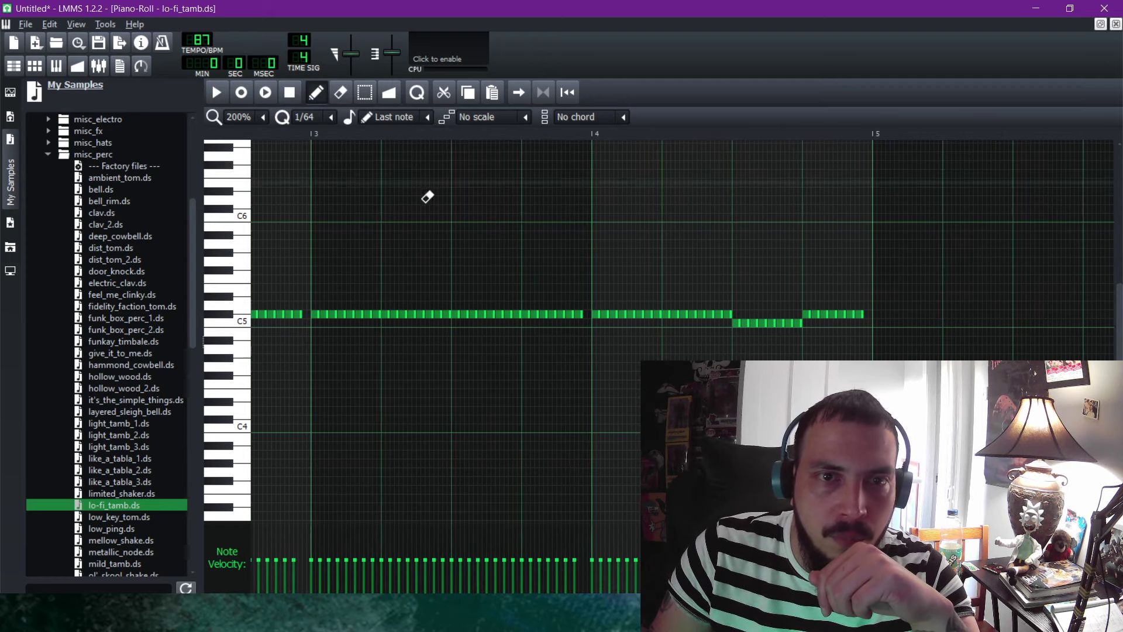
{"action": "left_click", "coordinate": [365, 91]}
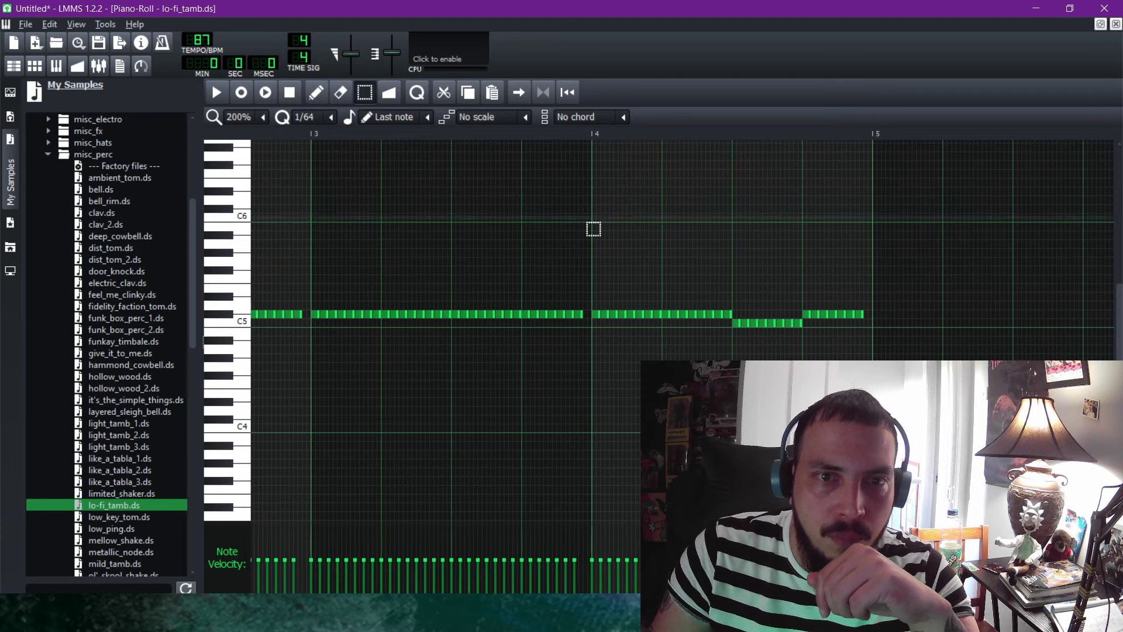
{"action": "left_click_drag", "start_coordinate": [729, 298], "coordinate": [666, 332]}
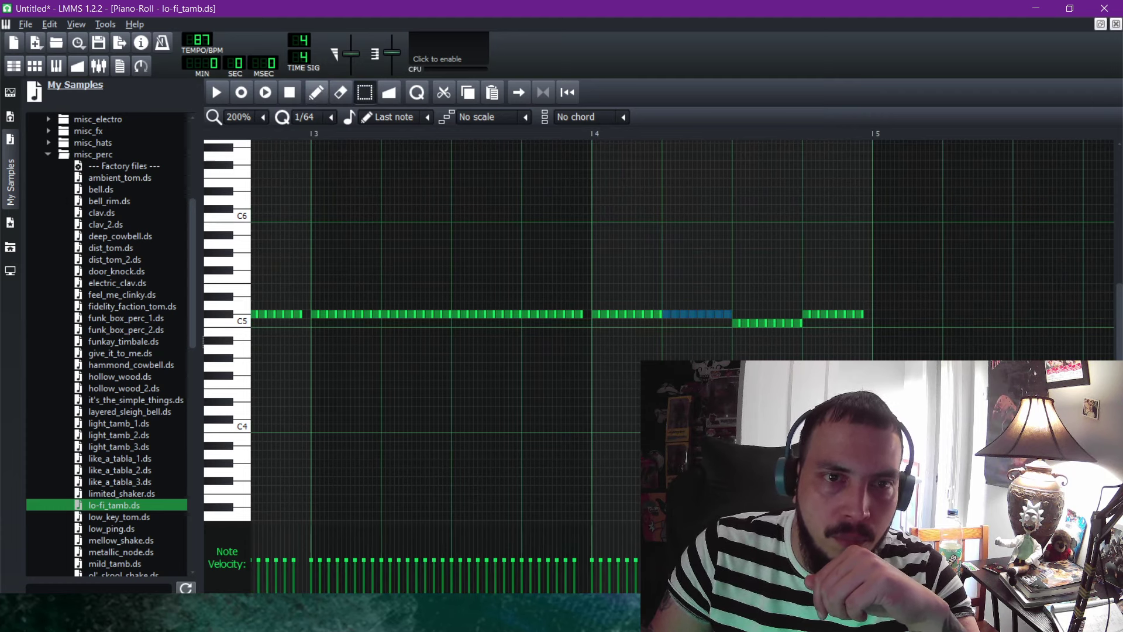
{"action": "key", "text": "shift+d"}
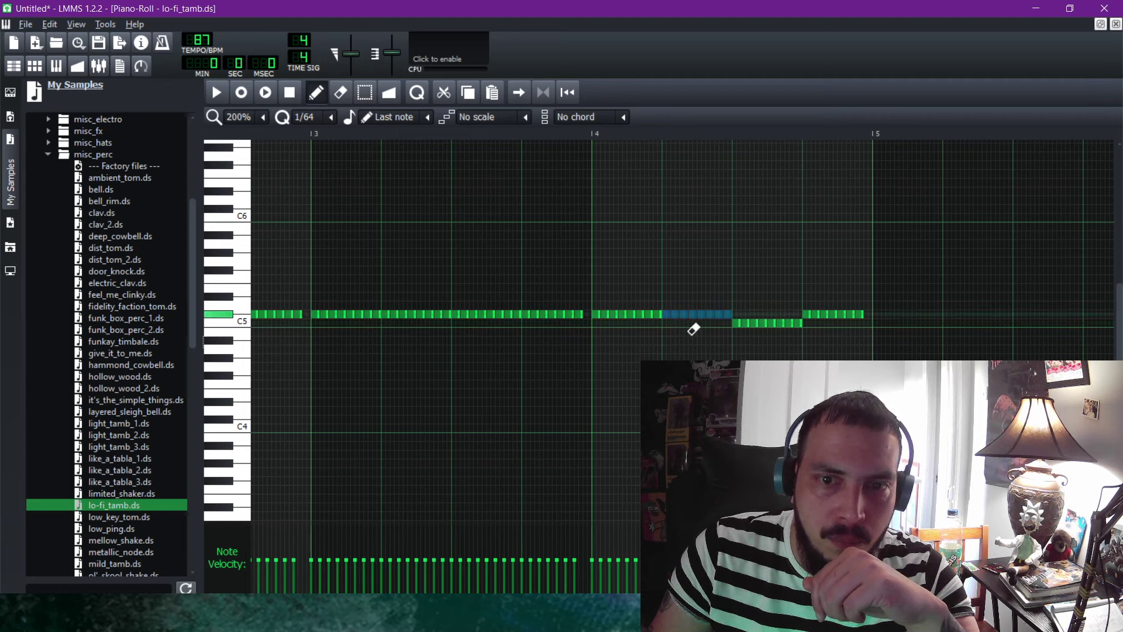
{"action": "key", "text": "shift+Down"}
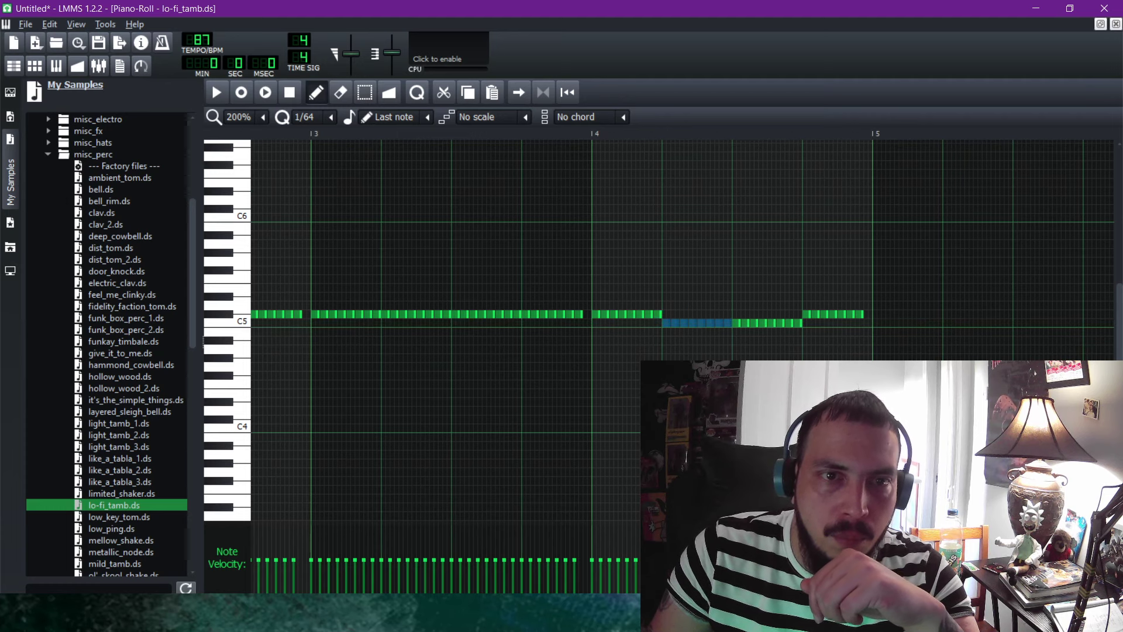
Lower the fourth-beat notes in bar 4 by one semitone to C5 and close the piano roll.
{"action": "key", "text": "shift+s"}
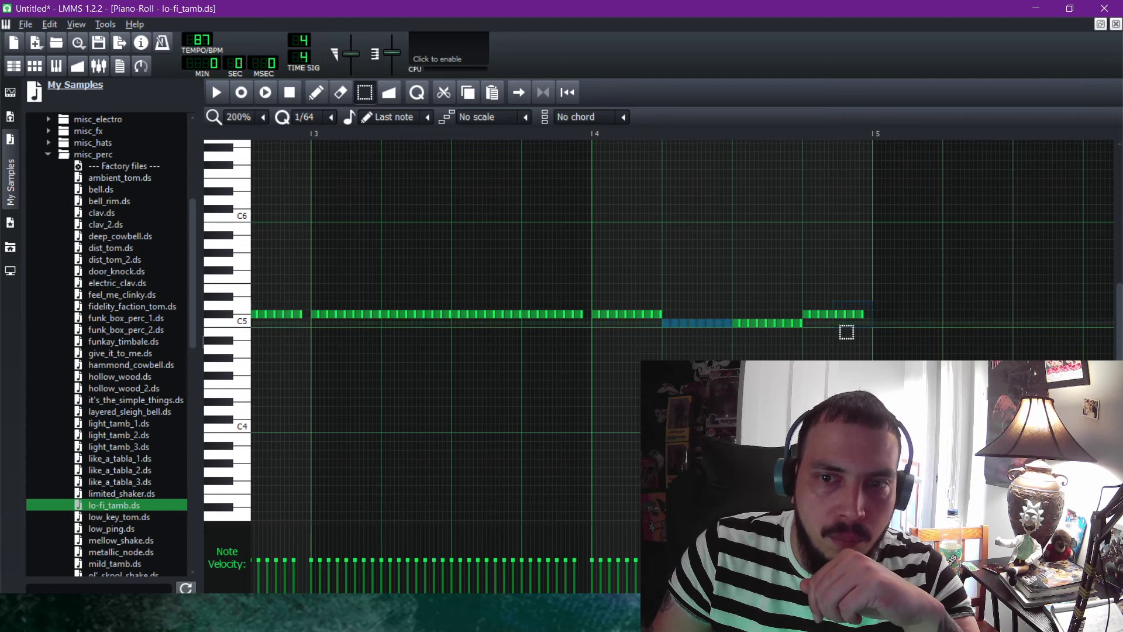
{"action": "left_click_drag", "start_coordinate": [833, 319], "coordinate": [804, 318]}
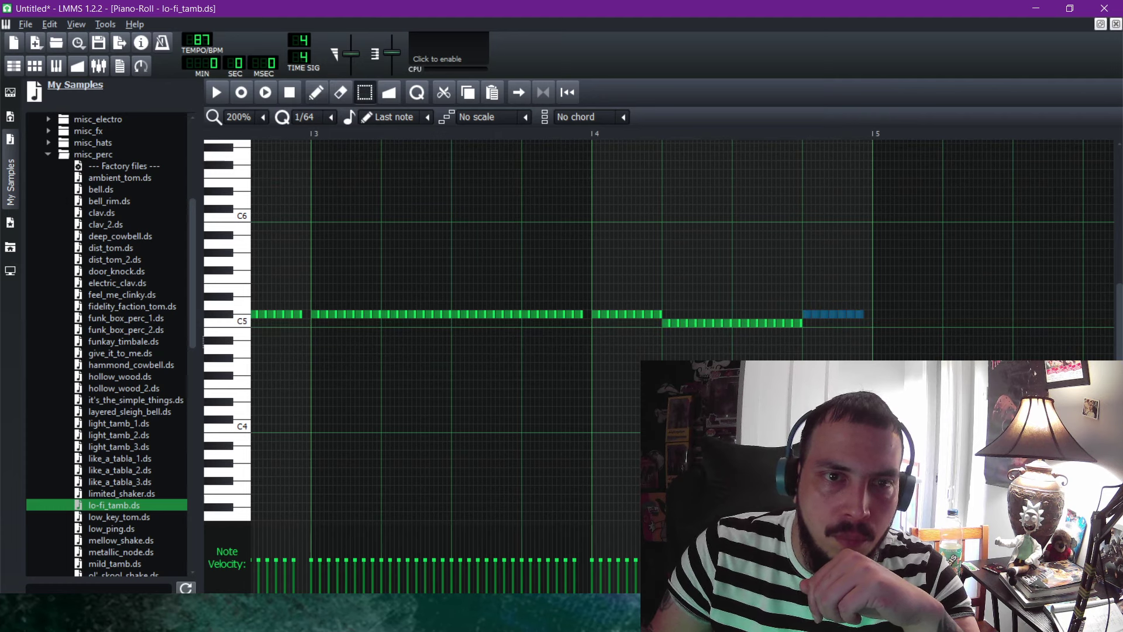
{"action": "key", "text": "shift+d"}
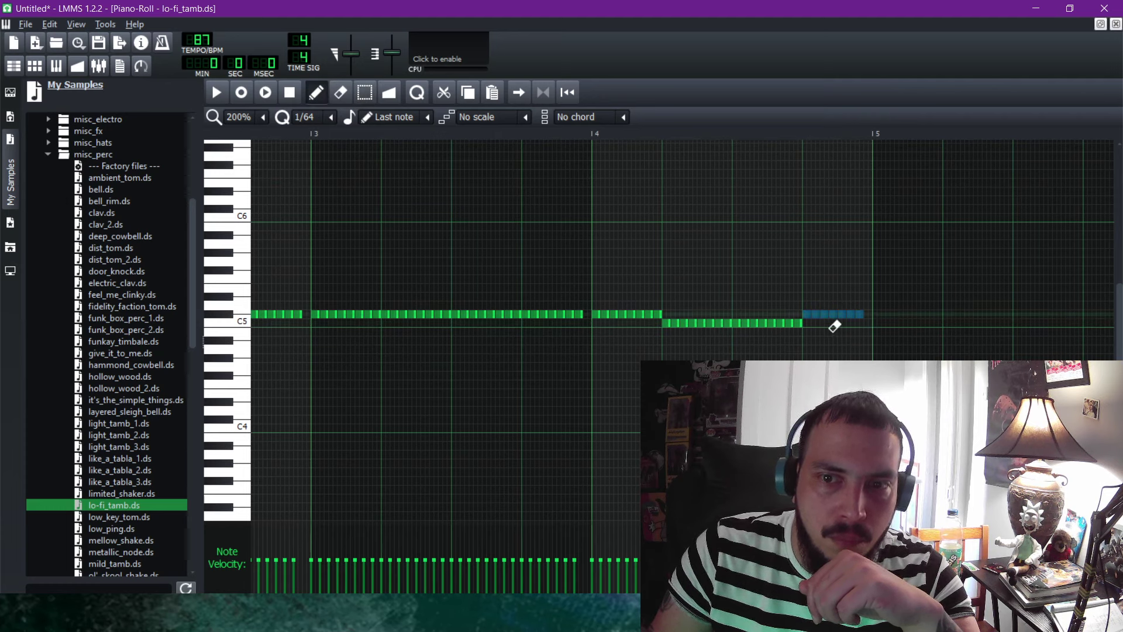
{"action": "left_click_drag", "start_coordinate": [822, 315], "coordinate": [832, 333]}
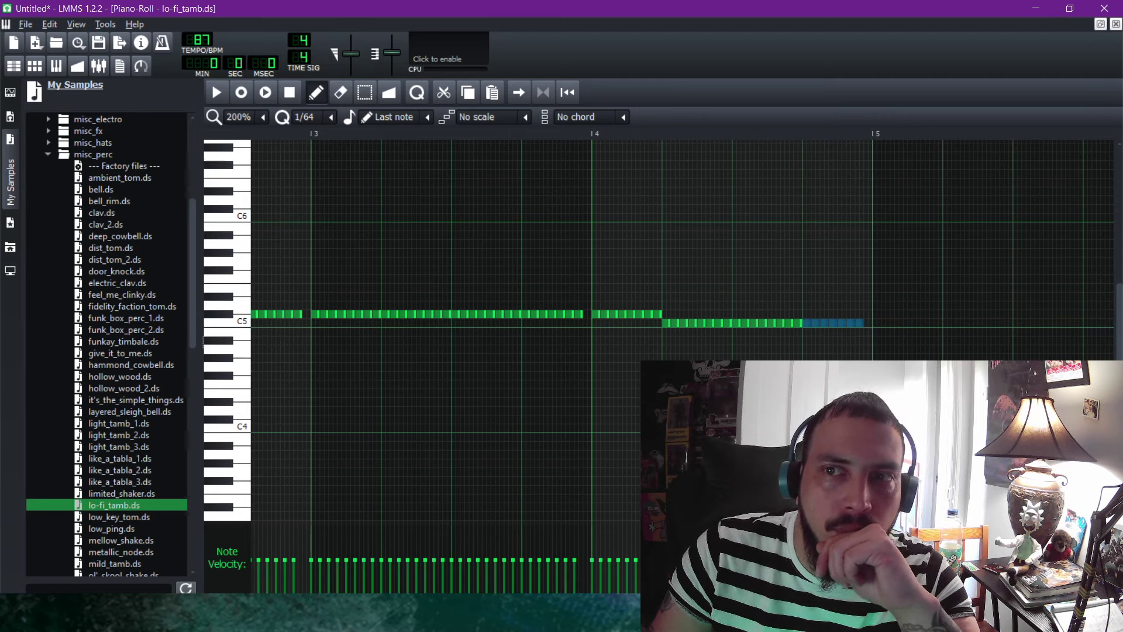
{"action": "left_click", "coordinate": [1116, 24]}
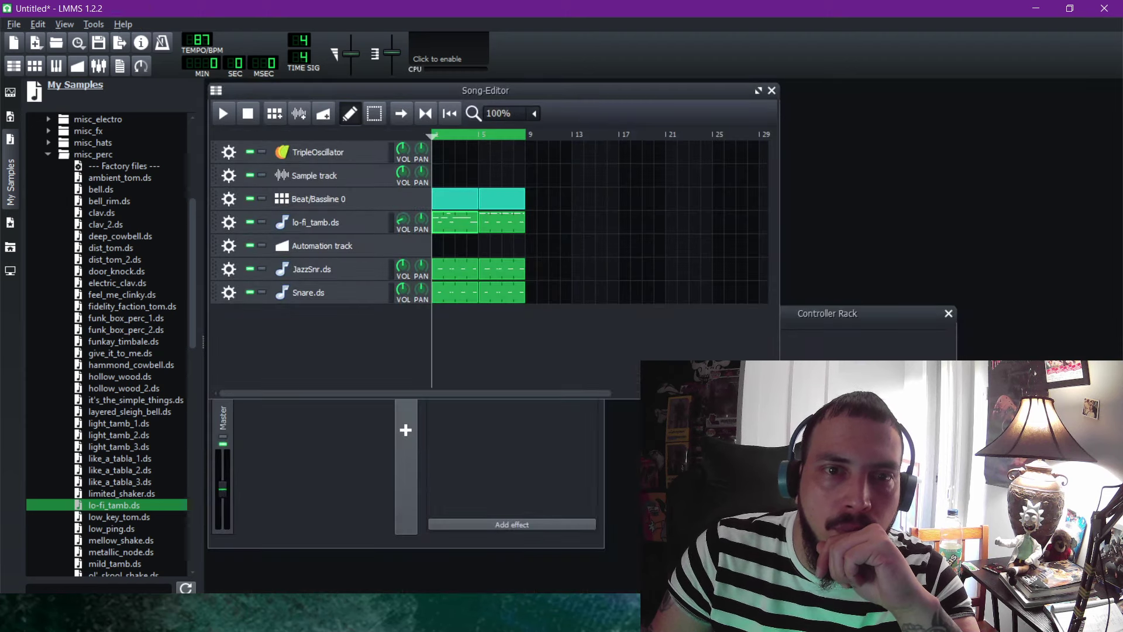
Replace the second lo-fi_tamb.ds pattern at bar 5 with a copy of the first pattern, and play the song.
{"action": "middle_click", "coordinate": [507, 225]}
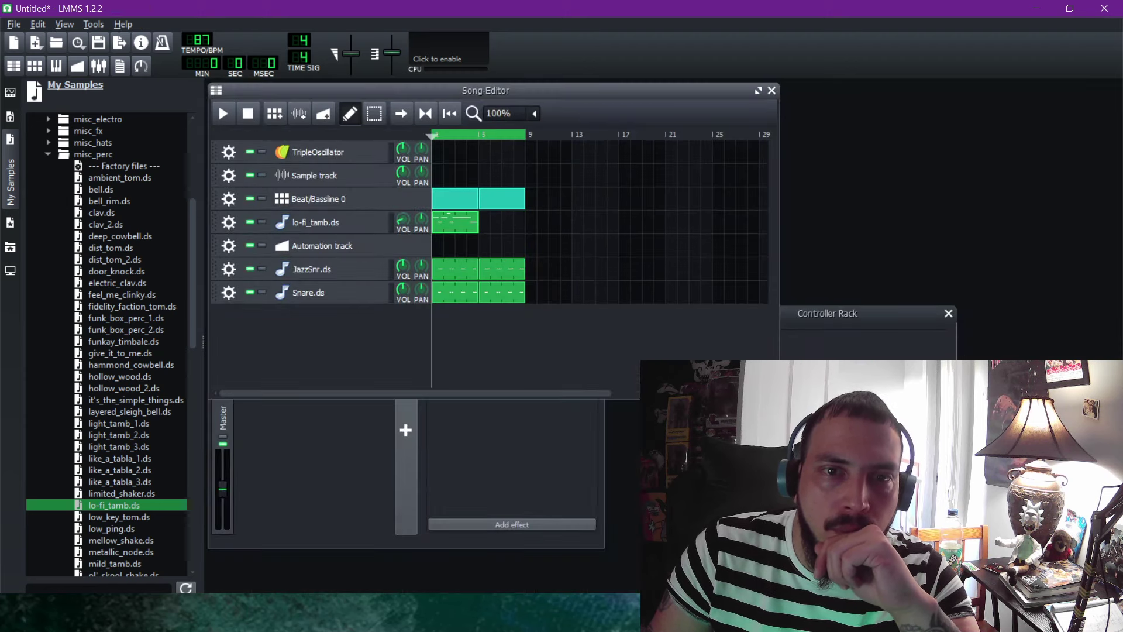
{"action": "right_click", "coordinate": [455, 220]}
{"action": "left_click", "coordinate": [481, 288]}
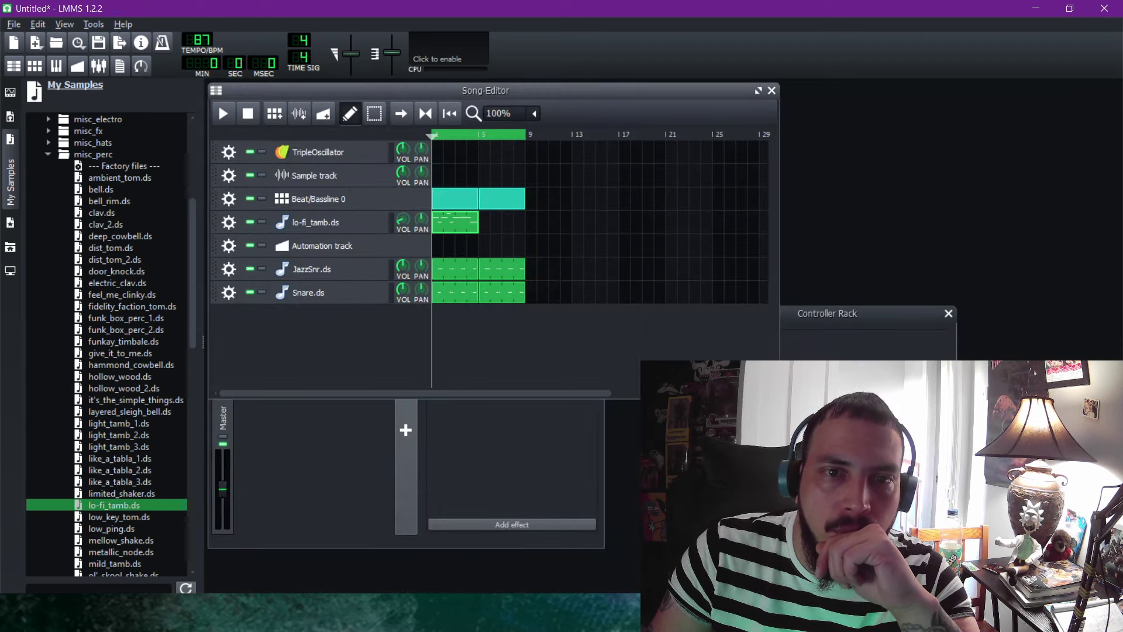
{"action": "left_click", "coordinate": [484, 223]}
{"action": "right_click", "coordinate": [485, 222]}
{"action": "left_click", "coordinate": [503, 309]}
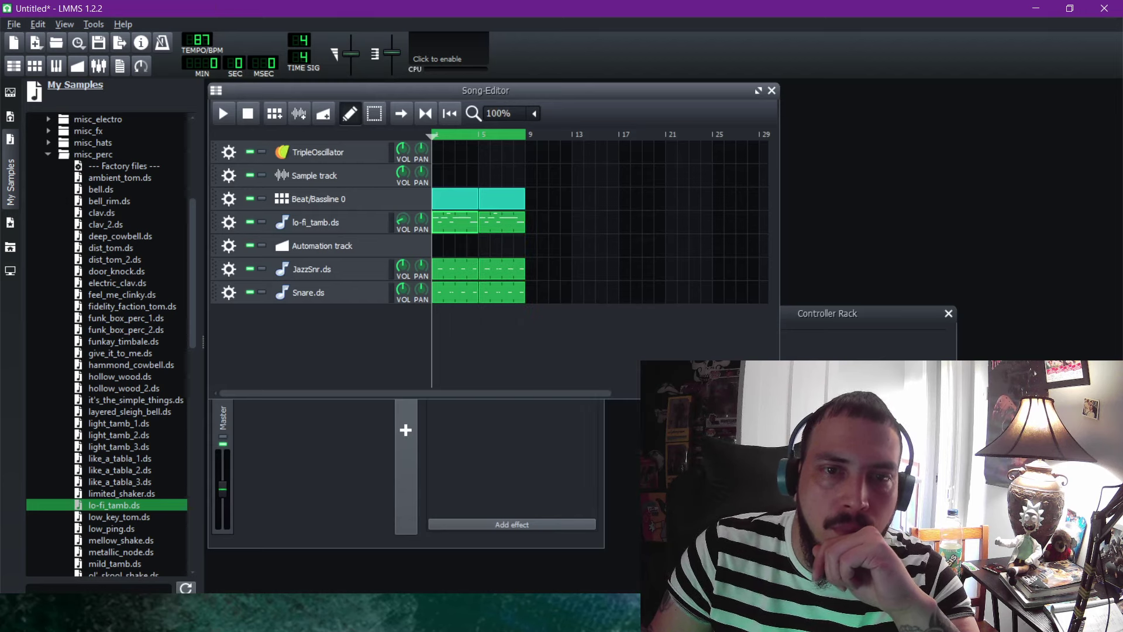
{"action": "left_click", "coordinate": [223, 113]}
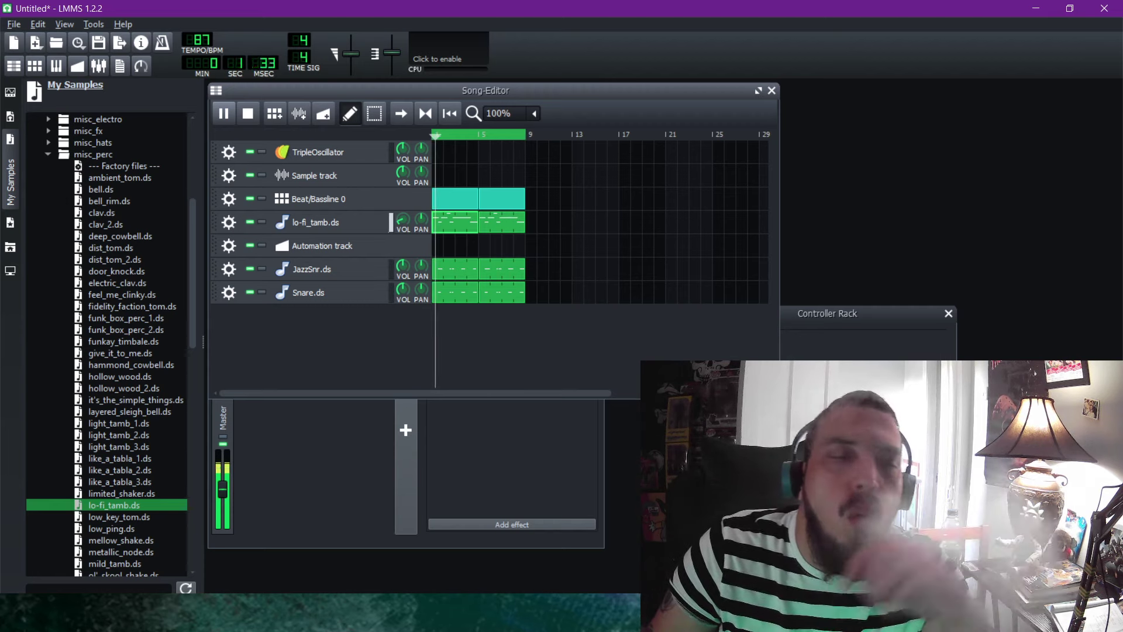
{"action": "key", "text": "space"}
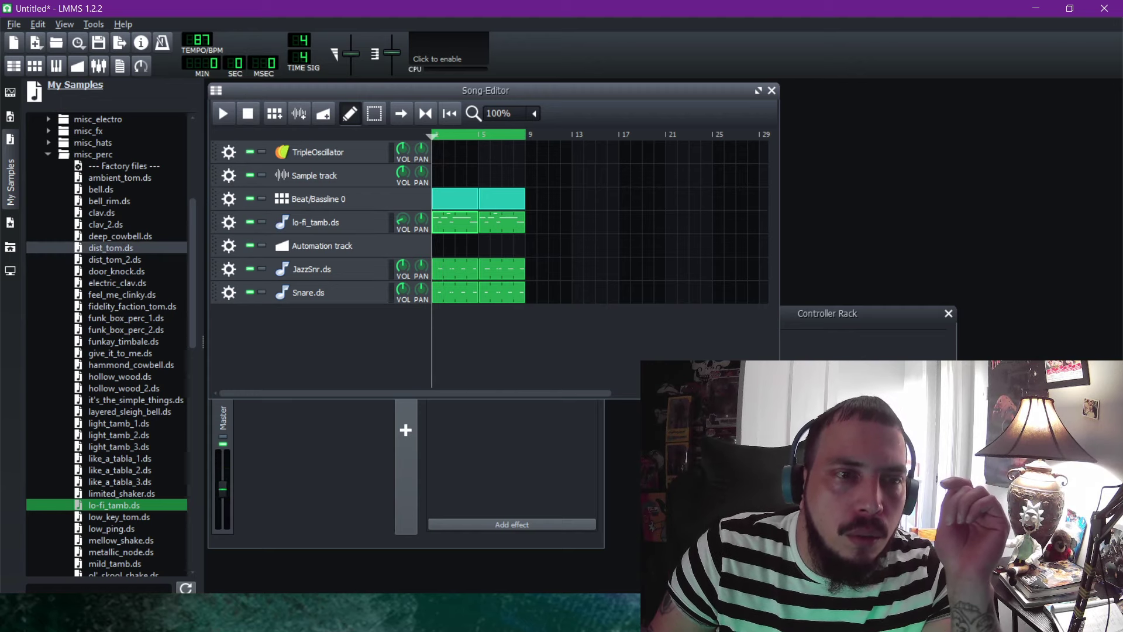
Audition further misc_perc samples, including metallic_node.ds, mild_tamb.ds, super_tom.ds, slinky_tamb.ds and sickly_cowbell.ds.
{"action": "scroll", "coordinate": [126, 330], "scroll_direction": "down", "scroll_amount": 6}
{"action": "left_click", "coordinate": [121, 341]}
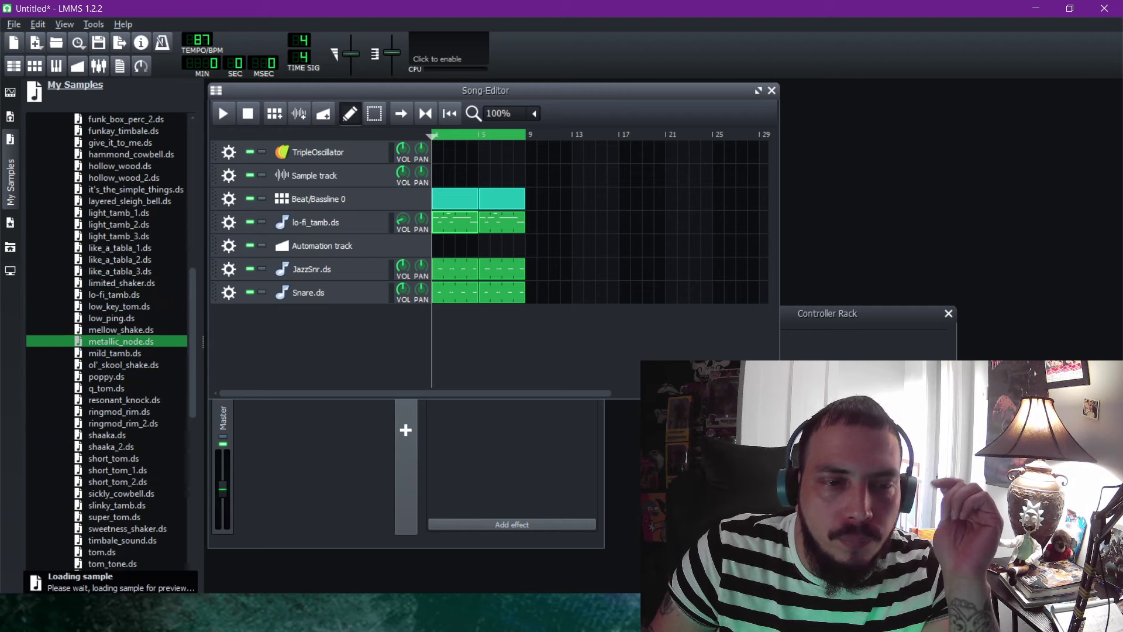
{"action": "left_click", "coordinate": [114, 352]}
{"action": "left_click", "coordinate": [114, 516]}
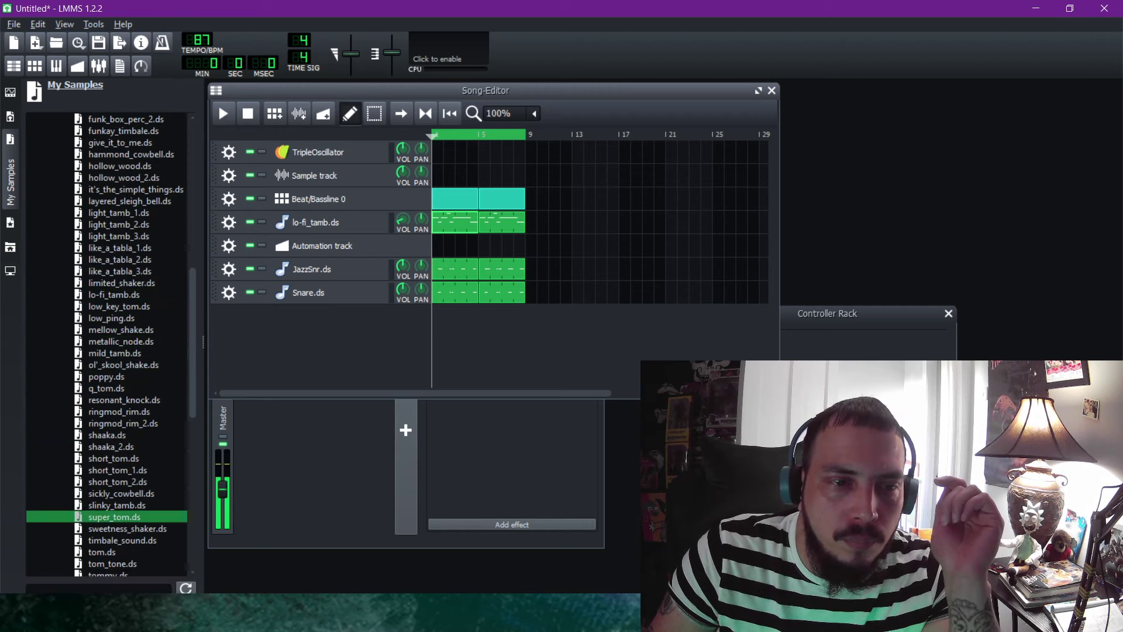
{"action": "key", "text": "Up"}
{"action": "key", "text": "Up"}
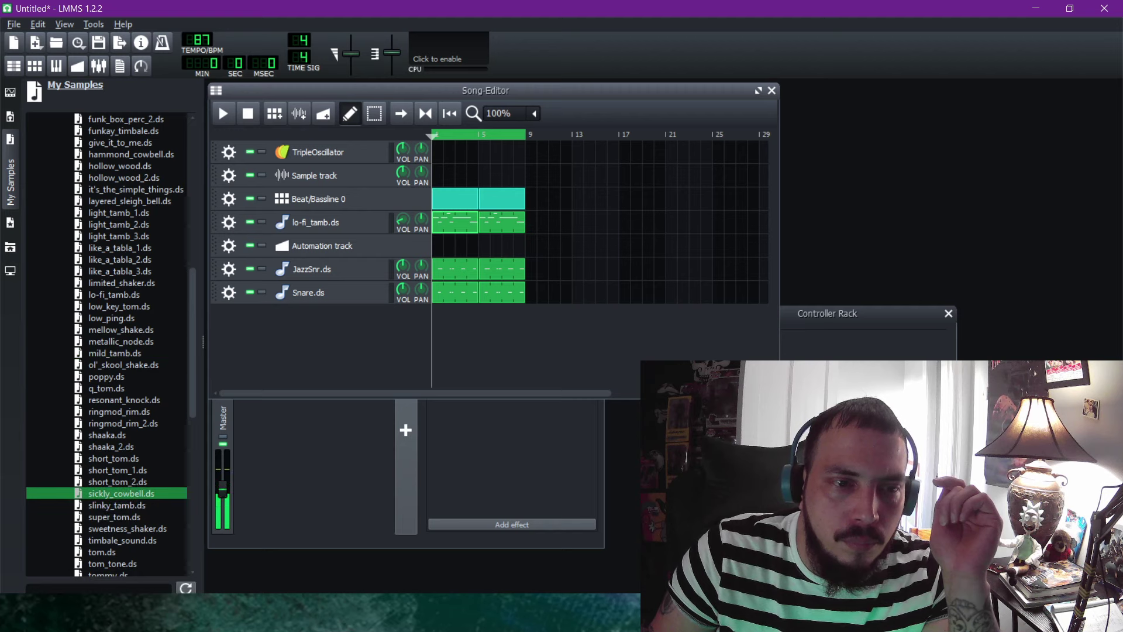
Add the sickly_cowbell.ds sample as a new track in Beat/Bassline 0.
{"action": "left_click", "coordinate": [121, 493]}
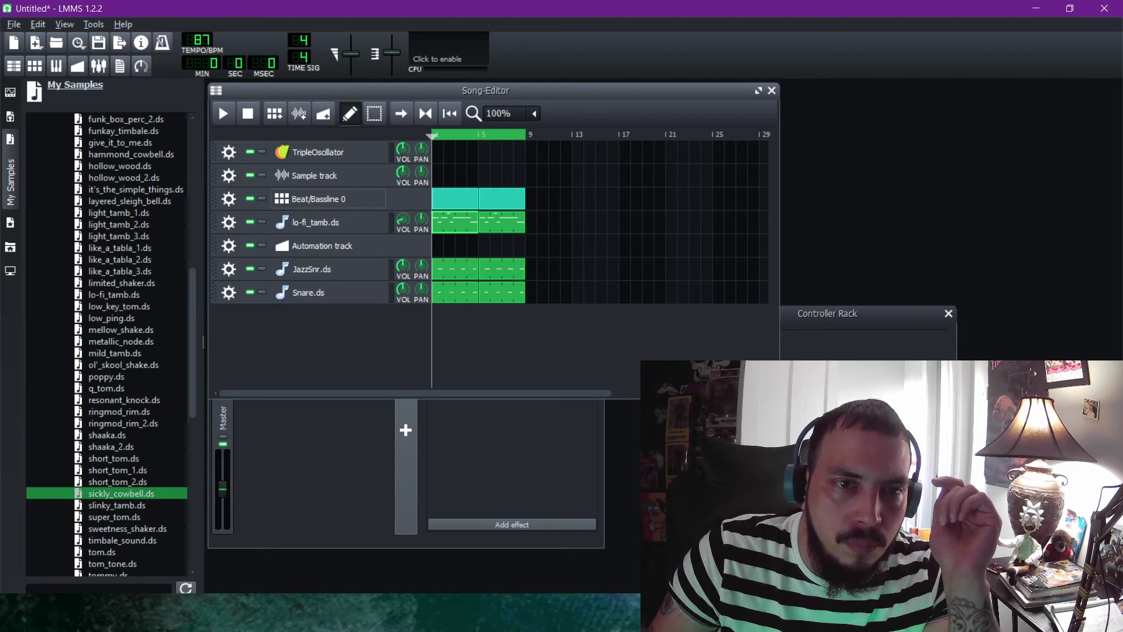
{"action": "left_click", "coordinate": [321, 198]}
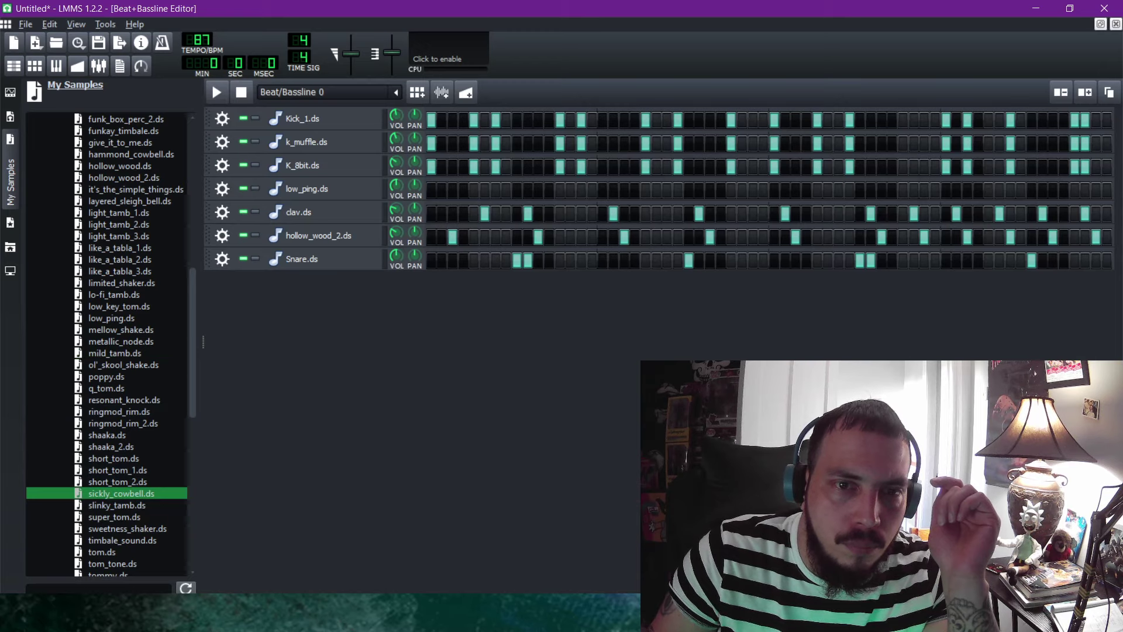
{"action": "key", "text": "Return"}
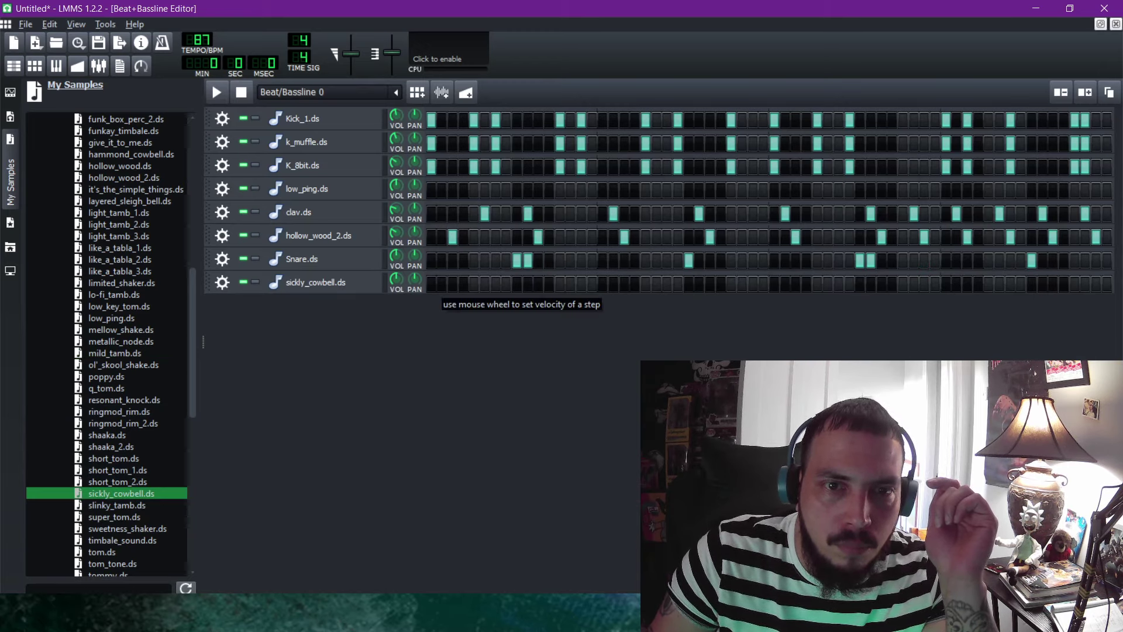
Place cowbell hits on steps 4 and 8 of the sickly_cowbell.ds track and play the beat.
{"action": "left_click", "coordinate": [463, 284]}
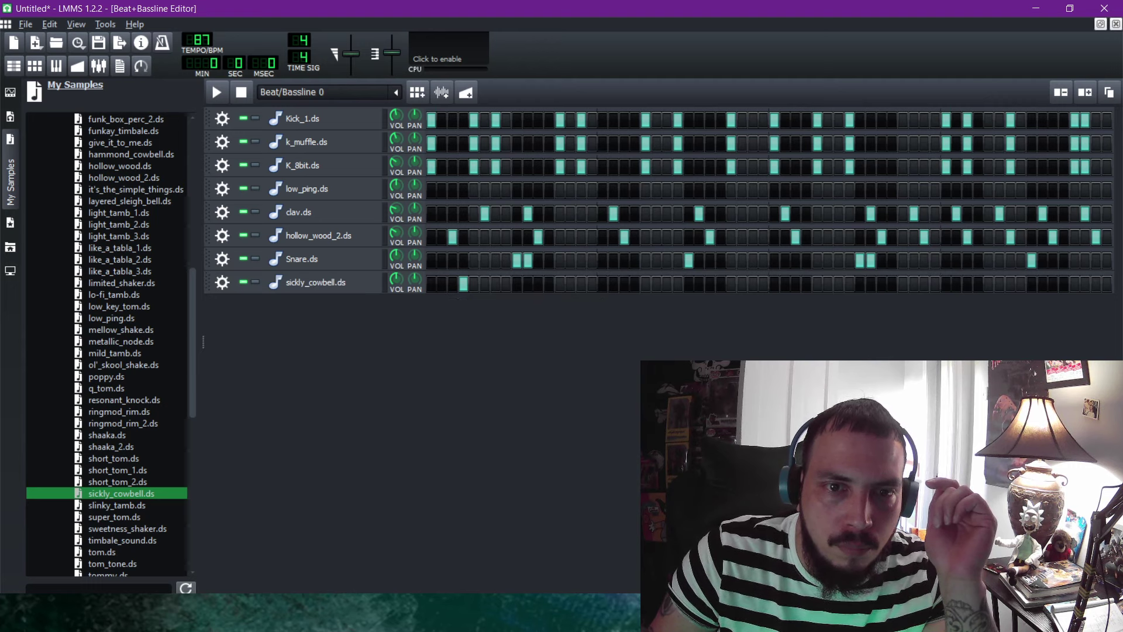
{"action": "left_click", "coordinate": [216, 92]}
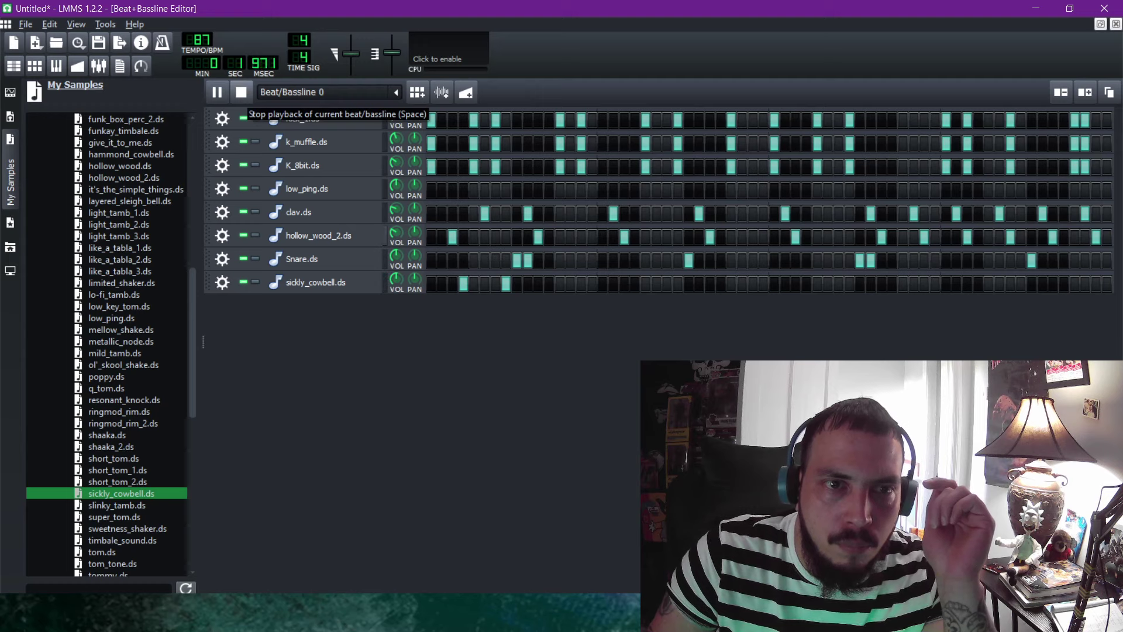
{"action": "left_click", "coordinate": [241, 92]}
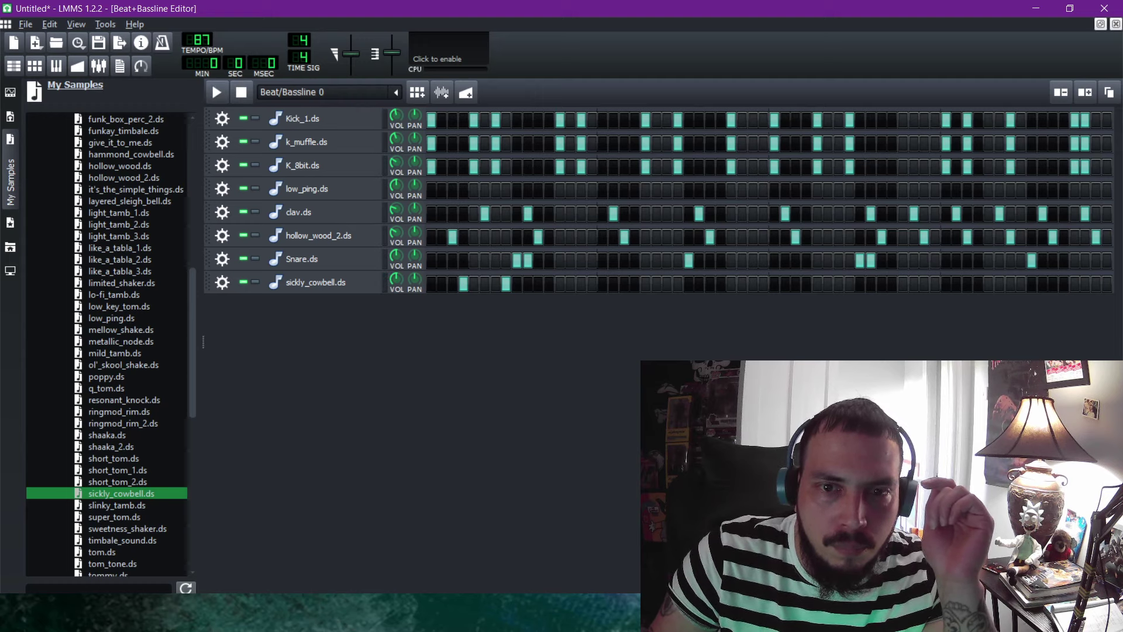
Extend the cowbell pattern with hits on steps 20, 24, 36, 41, 52 and 56.
{"action": "left_click", "coordinate": [635, 283]}
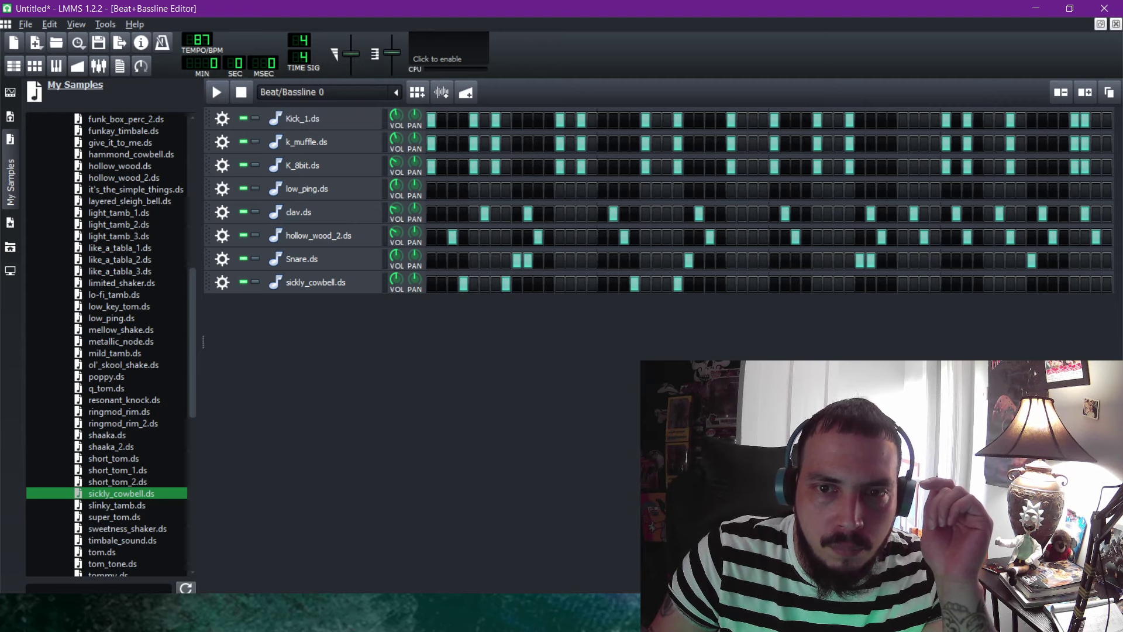
{"action": "left_click", "coordinate": [806, 284]}
{"action": "left_click", "coordinate": [859, 284]}
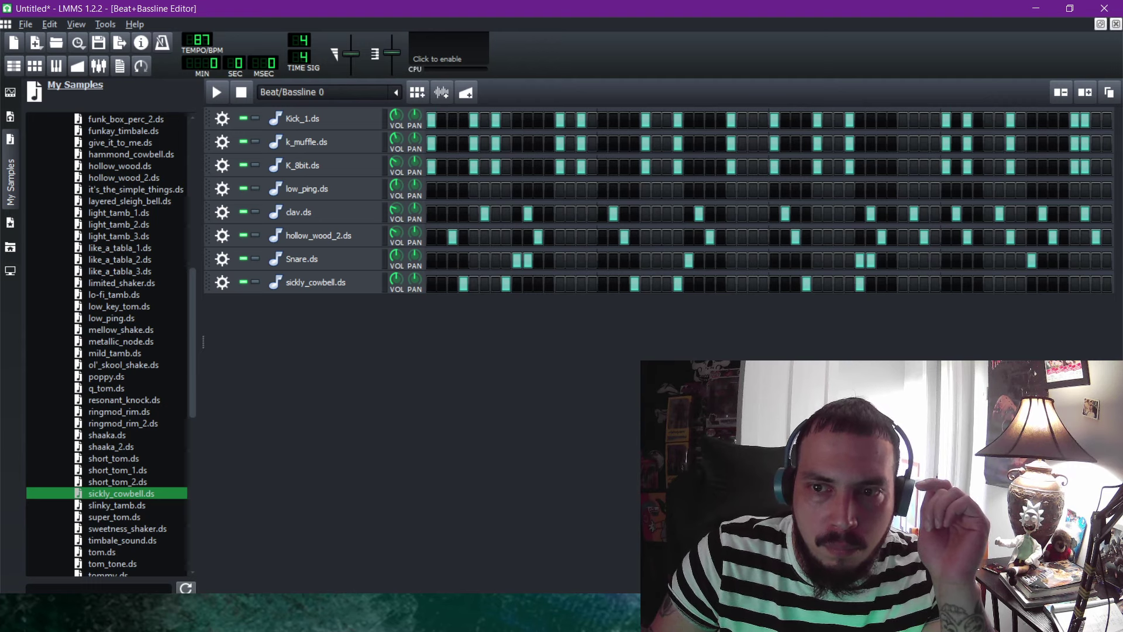
{"action": "left_click", "coordinate": [978, 283]}
{"action": "left_click", "coordinate": [1021, 283]}
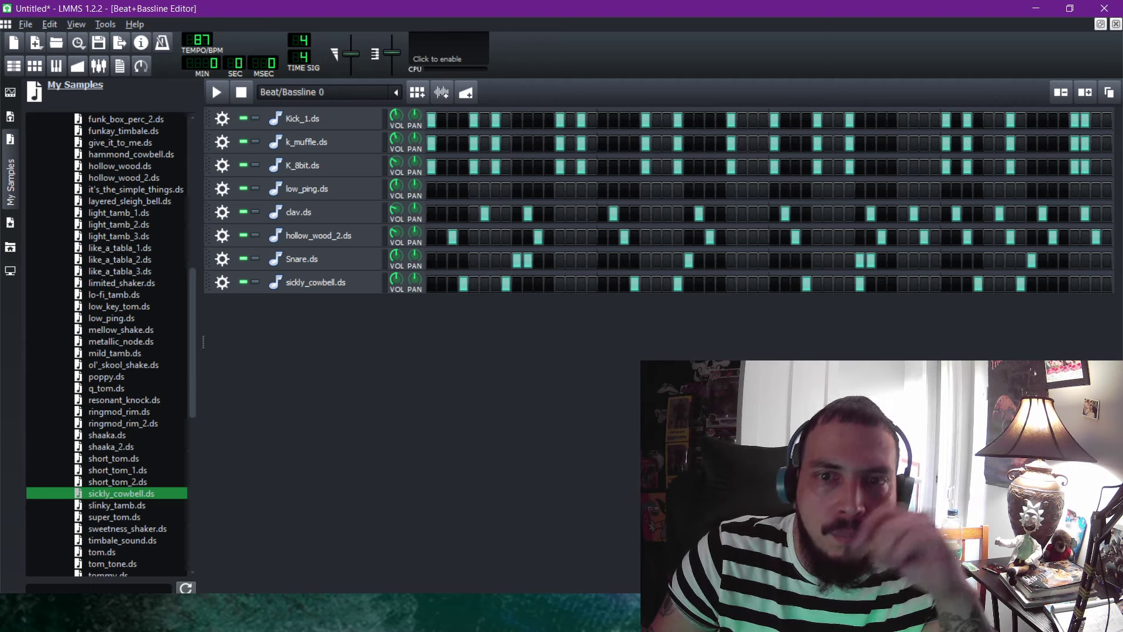
Play the beat, lower the sickly_cowbell.ds track's volume, and move its hit on step 41 to step 40.
{"action": "key", "text": "space"}
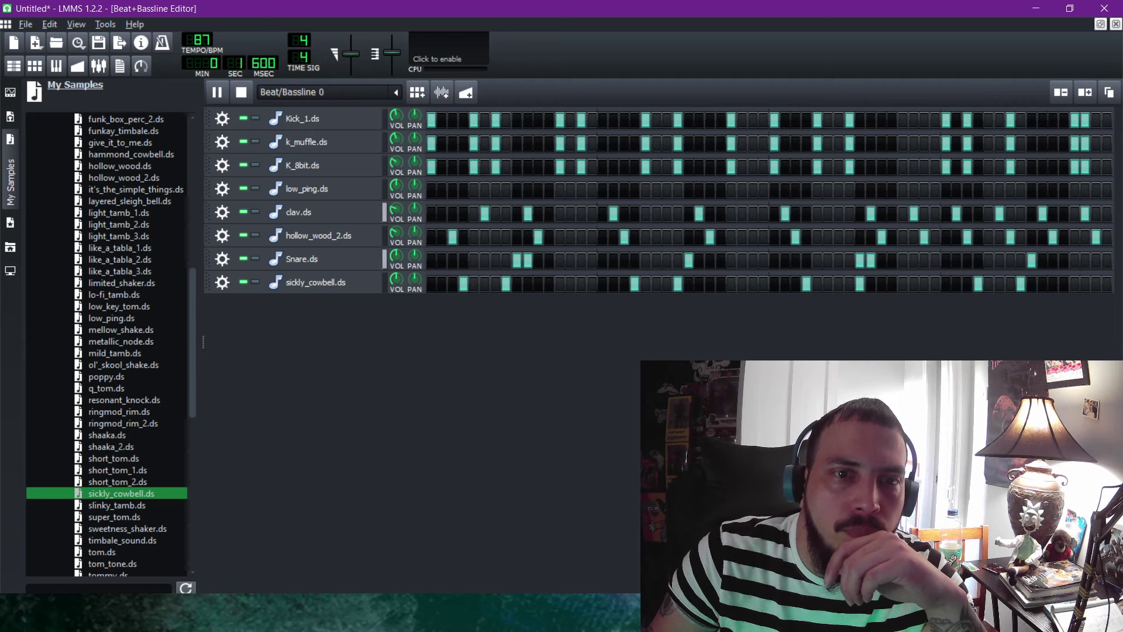
{"action": "mouse_move", "coordinate": [396, 279]}
{"action": "left_click_drag", "start_coordinate": [396, 279], "coordinate": [396, 321]}
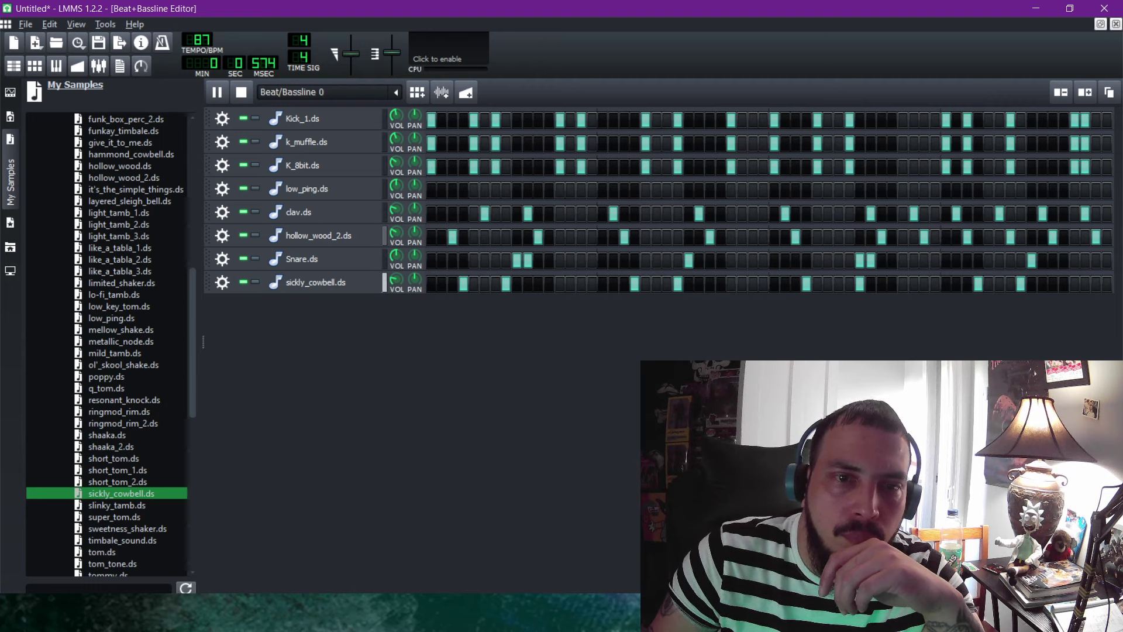
{"action": "left_click_drag", "start_coordinate": [396, 280], "coordinate": [396, 303]}
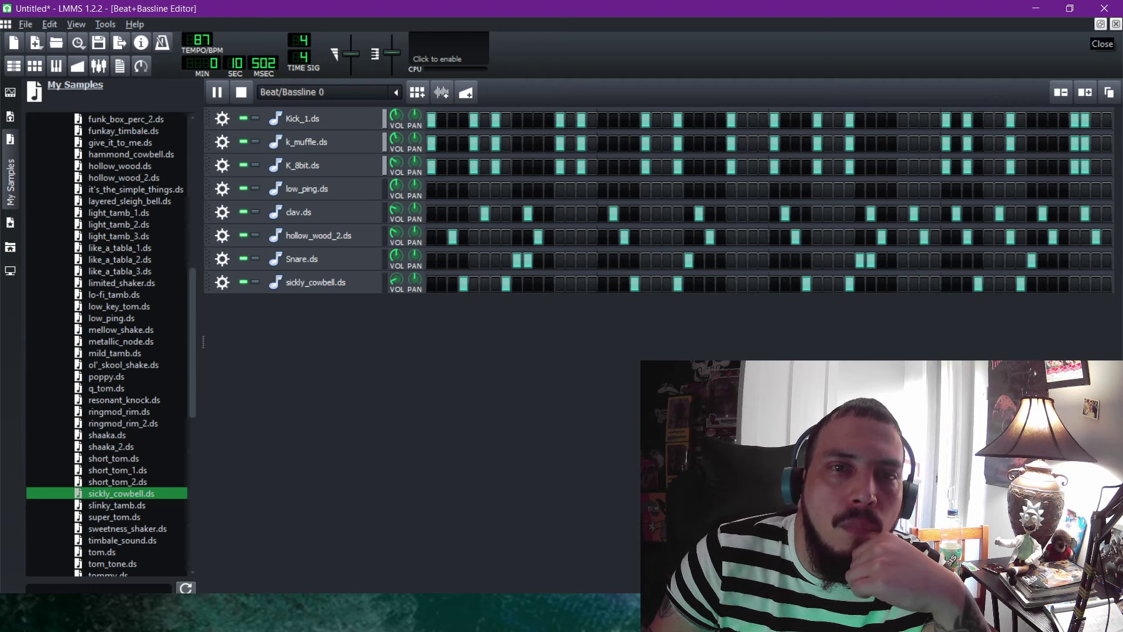
Slightly lower the volumes of the k_muffle.ds, Kick_1.ds and K_8bit.ds kick tracks while the beat plays.
{"action": "mouse_move", "coordinate": [396, 138]}
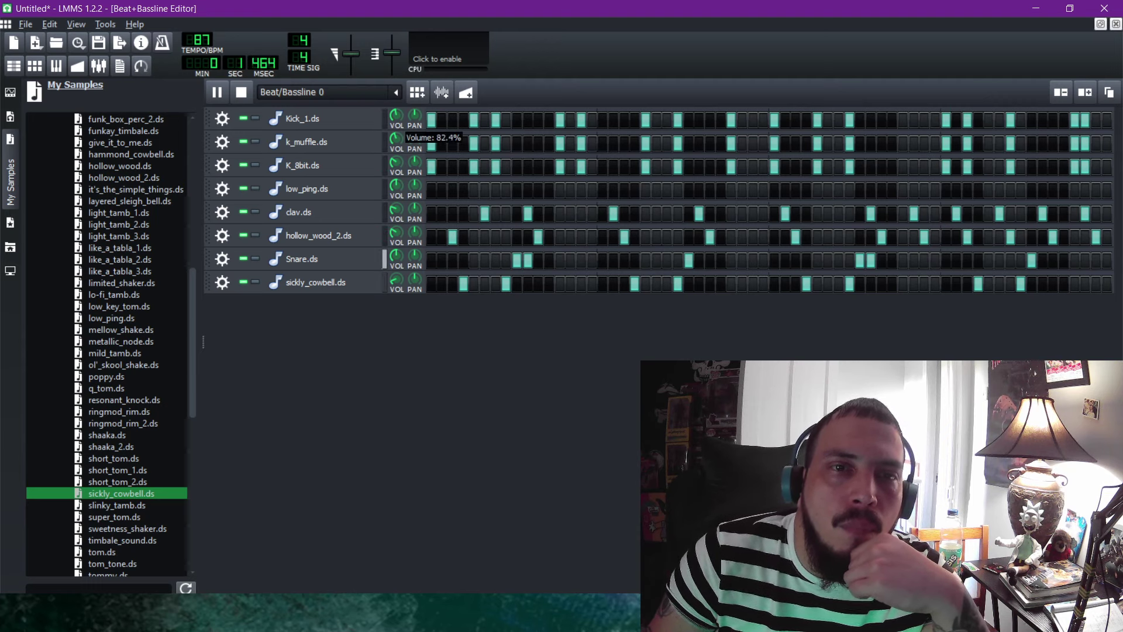
{"action": "left_click_drag", "start_coordinate": [396, 139], "coordinate": [396, 140]}
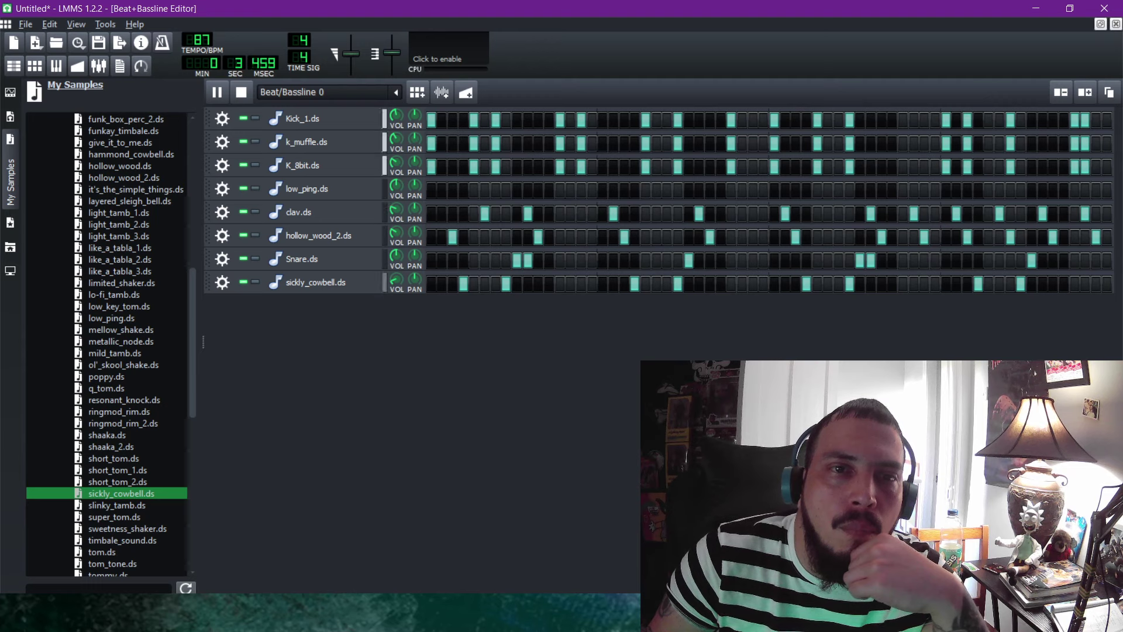
{"action": "mouse_move", "coordinate": [396, 115]}
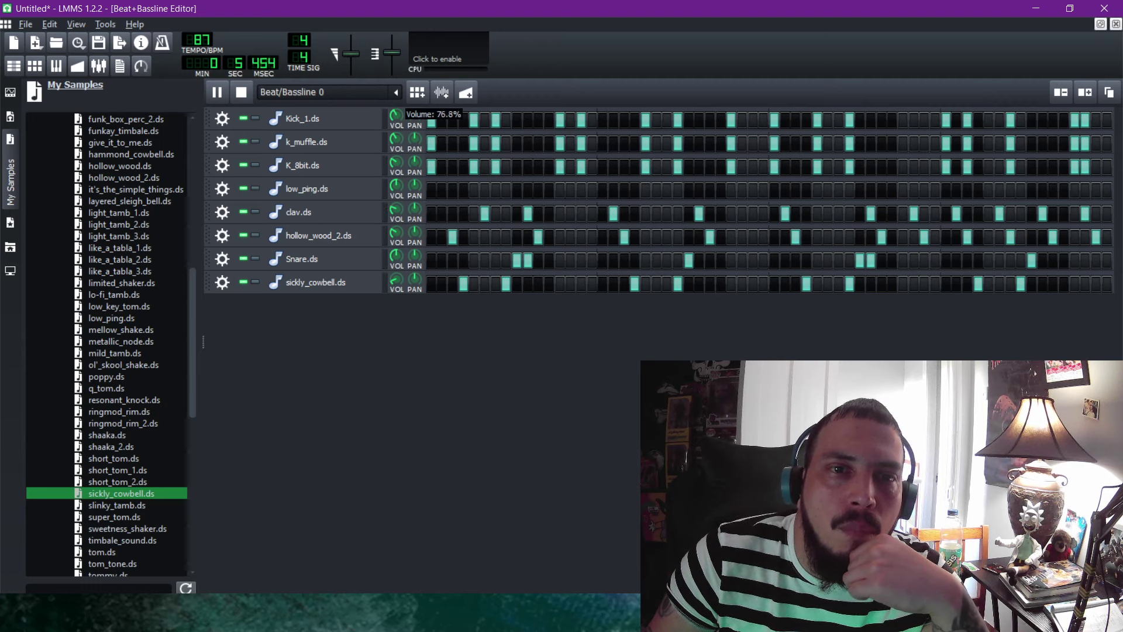
{"action": "left_click_drag", "start_coordinate": [396, 115], "coordinate": [396, 115]}
{"action": "mouse_move", "coordinate": [396, 163]}
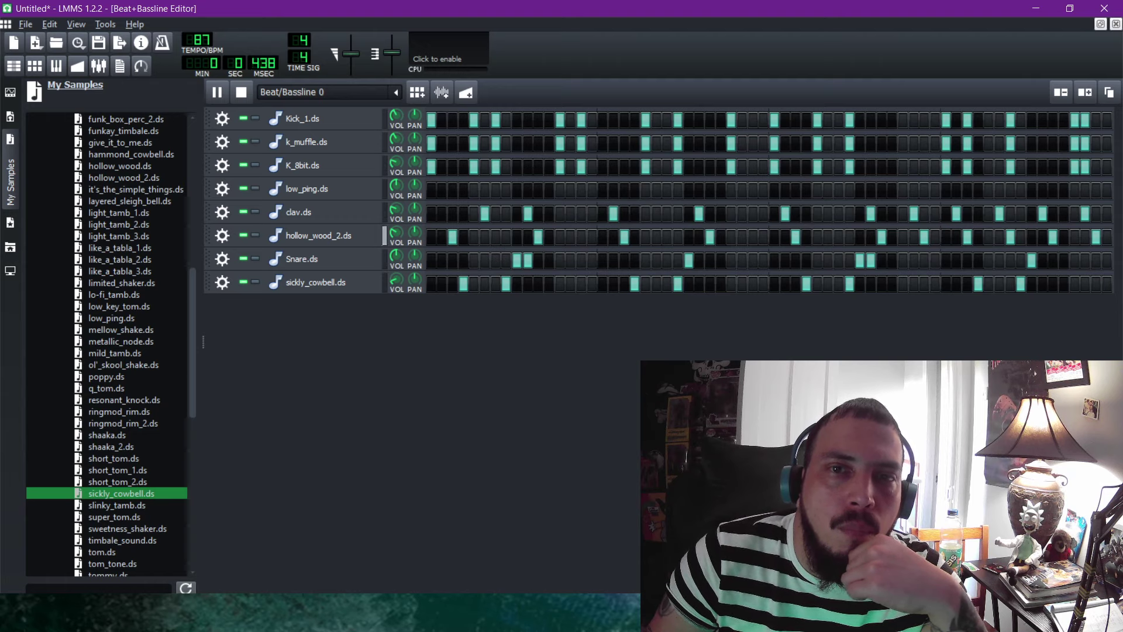
Switch to the Song-Editor, stop the beat playback, and audition the sweetness_shaker.ds sample.
{"action": "key", "text": "F6"}
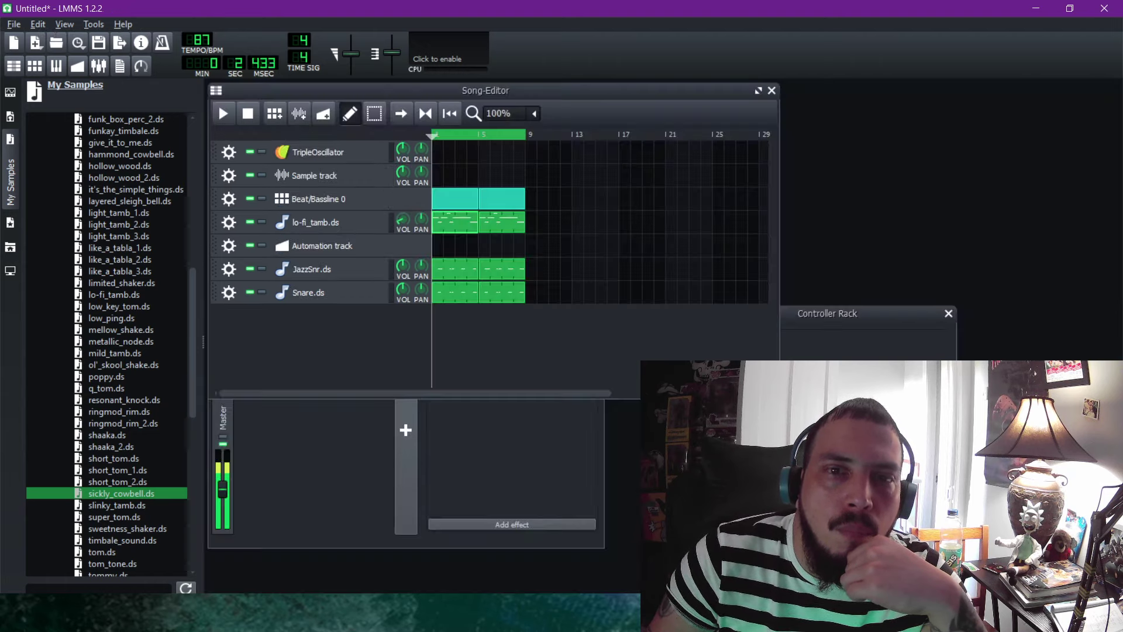
{"action": "key", "text": "space"}
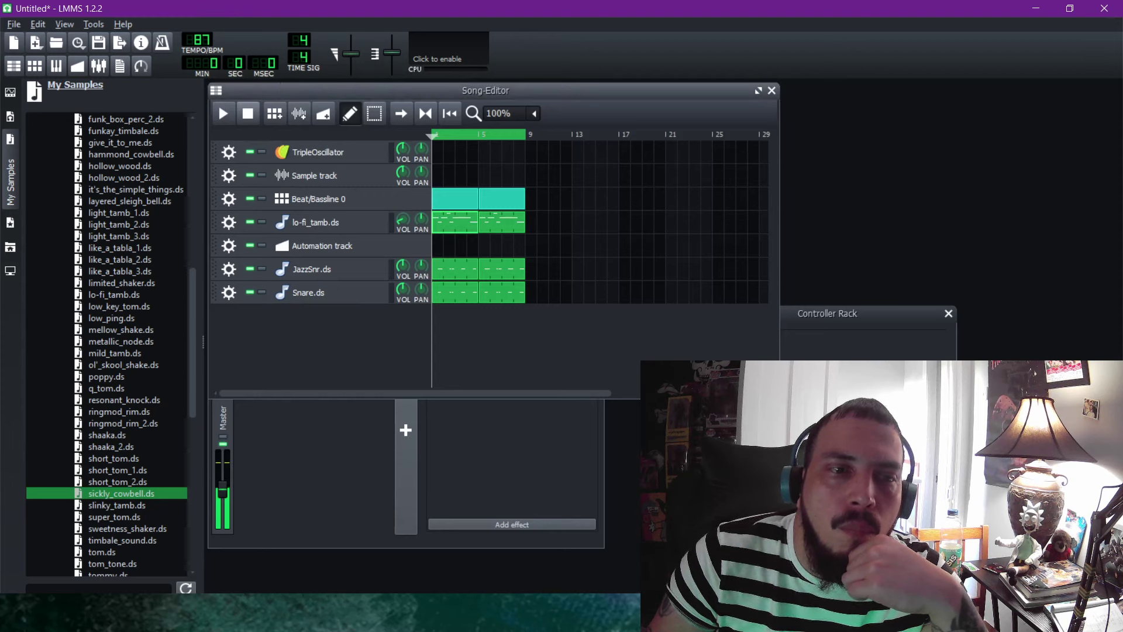
{"action": "left_click", "coordinate": [127, 528]}
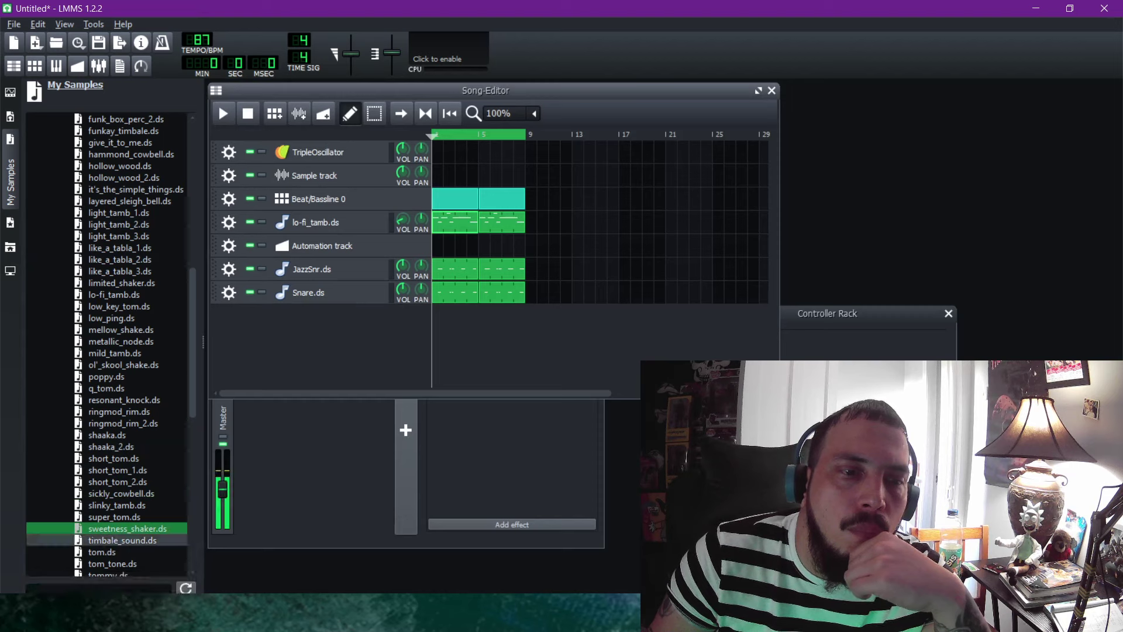
Close the misc_perc sample folder and browse the computer's drives to open the LMMS folder.
{"action": "scroll", "coordinate": [117, 353], "scroll_direction": "up", "scroll_amount": 3}
{"action": "scroll", "coordinate": [117, 352], "scroll_direction": "up", "scroll_amount": 5}
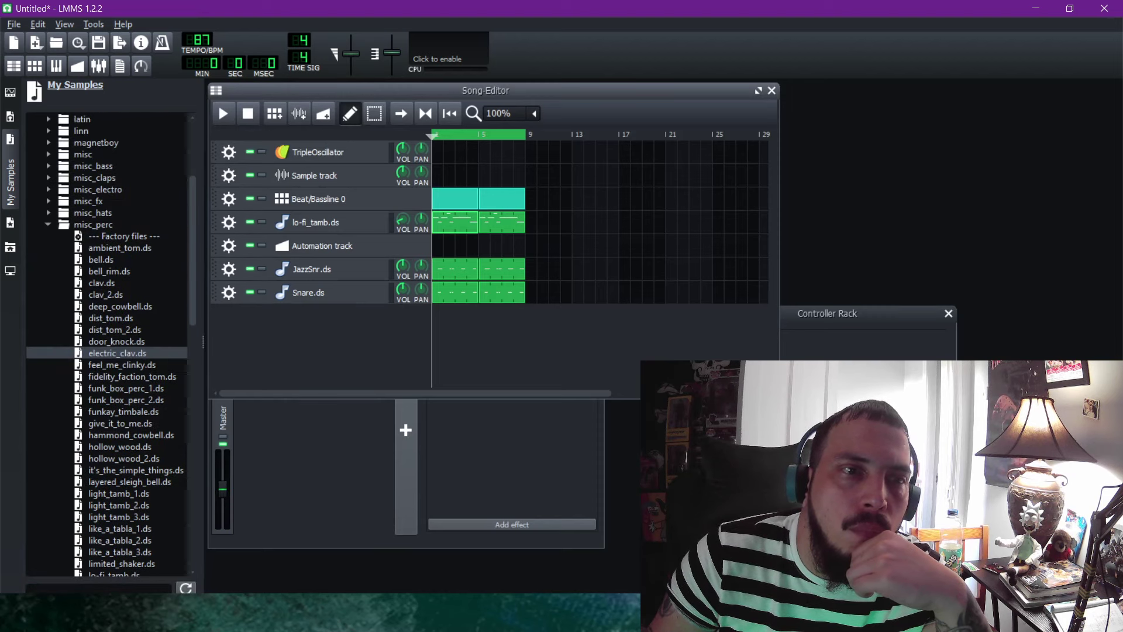
{"action": "left_click", "coordinate": [48, 225]}
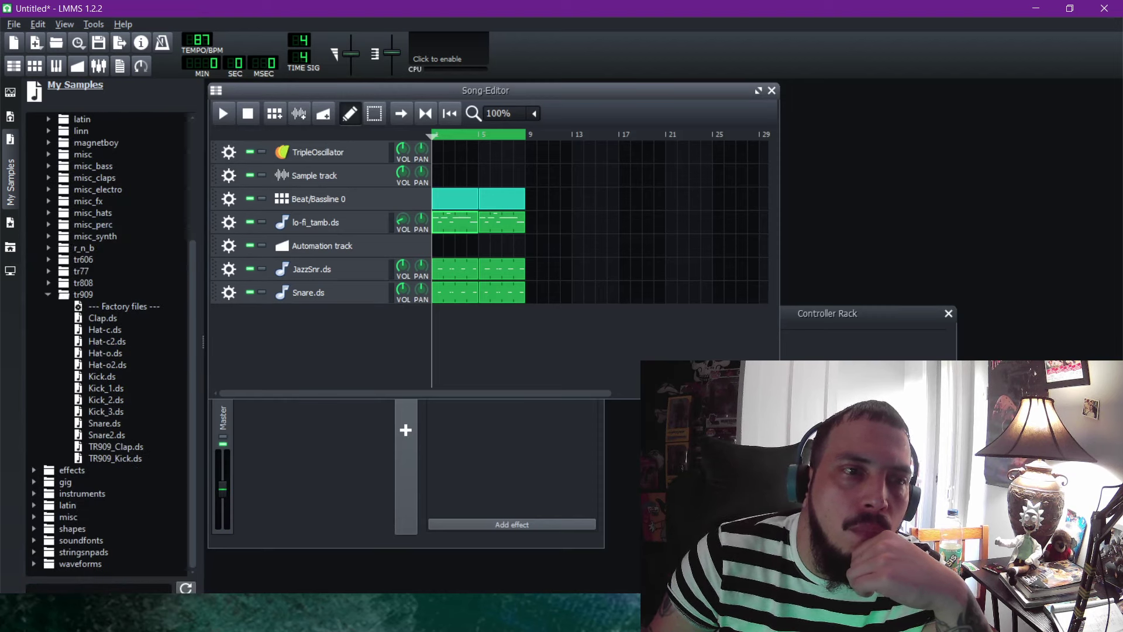
{"action": "left_click", "coordinate": [10, 271]}
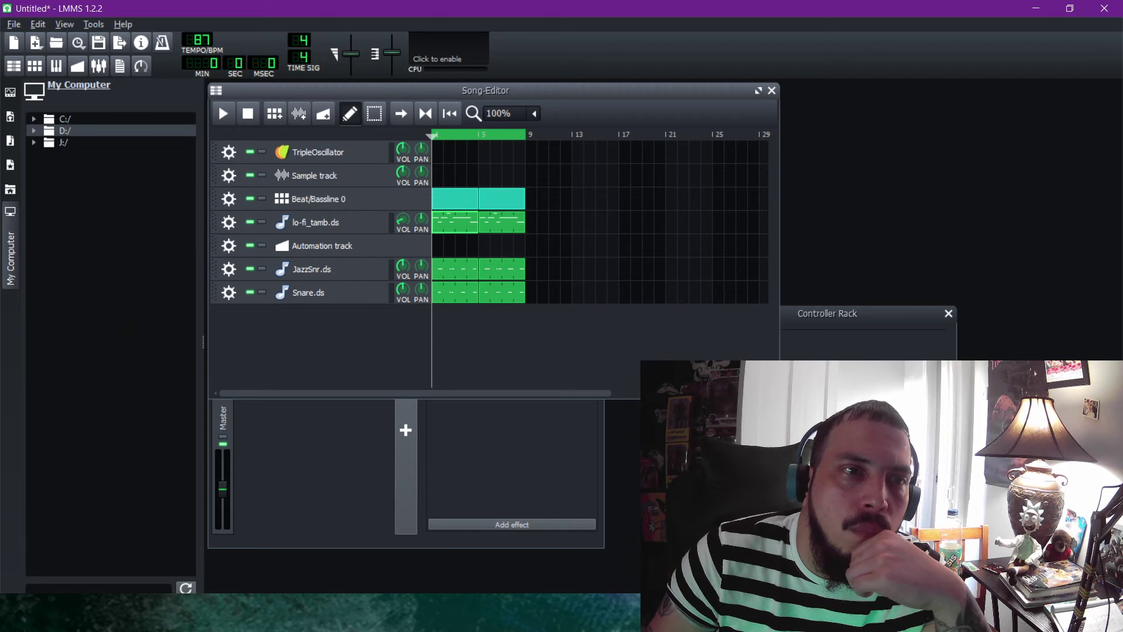
{"action": "left_click", "coordinate": [65, 118]}
{"action": "scroll", "coordinate": [117, 353], "scroll_direction": "down", "scroll_amount": 3}
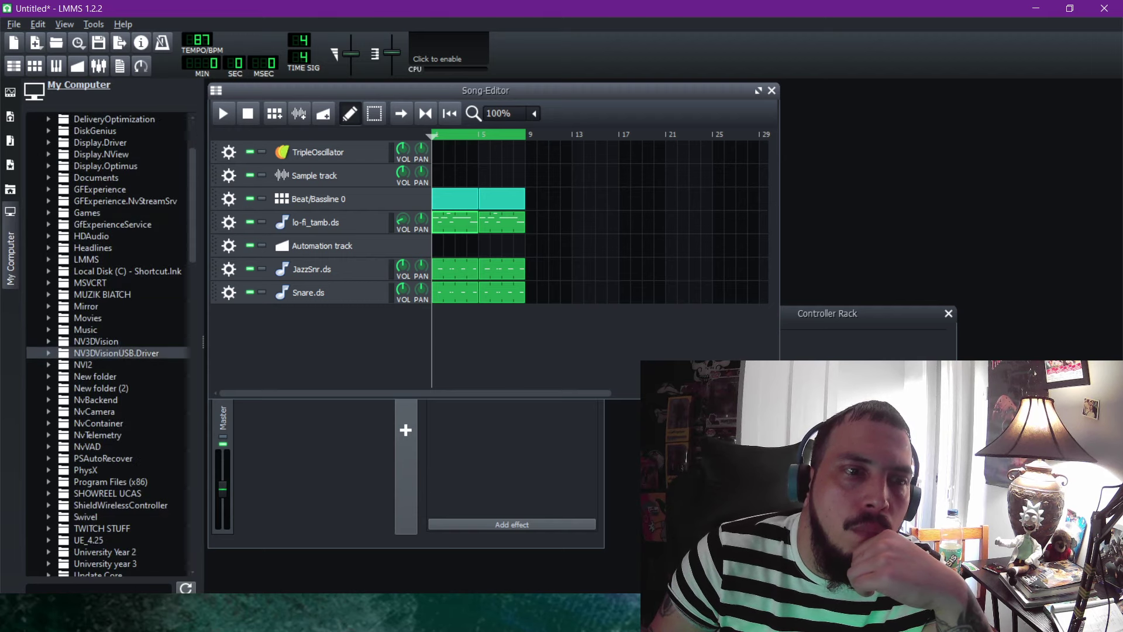
{"action": "left_click", "coordinate": [86, 259]}
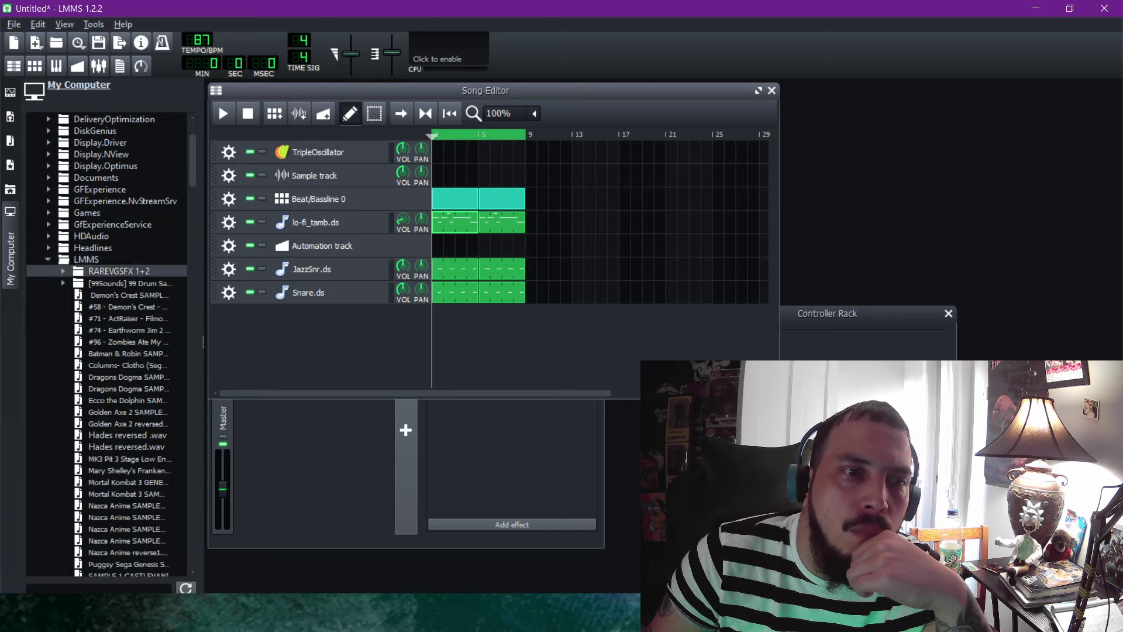
Look inside the [99Sounds] 99 Drum Samples folder and its Samples subfolder, and close the pack again.
{"action": "left_click", "coordinate": [123, 283]}
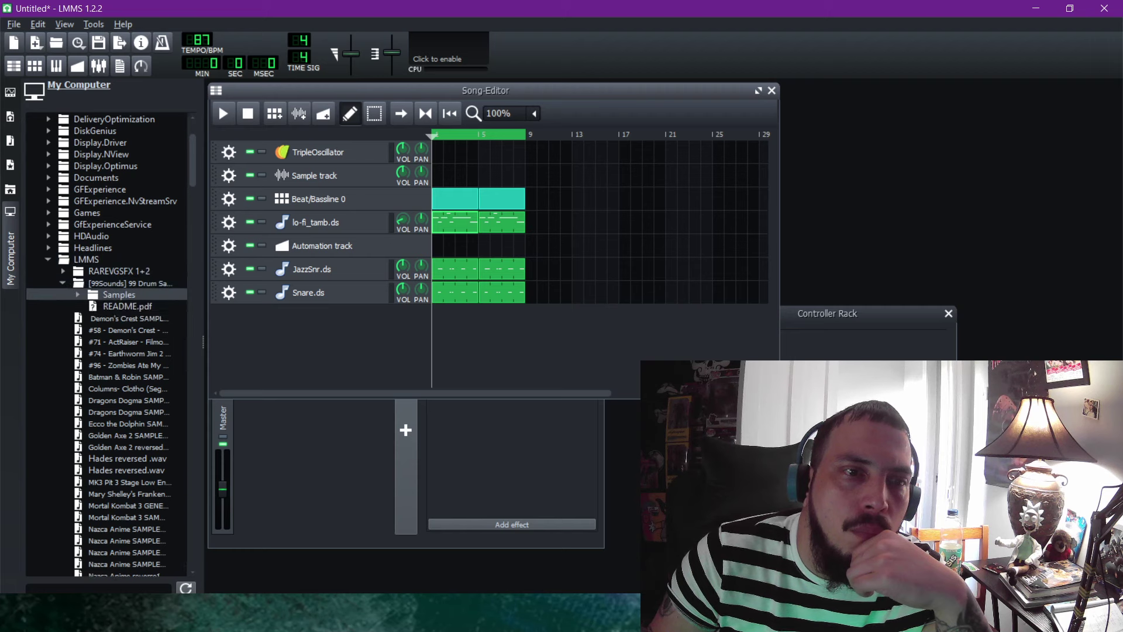
{"action": "left_click", "coordinate": [119, 294]}
{"action": "left_click", "coordinate": [119, 294]}
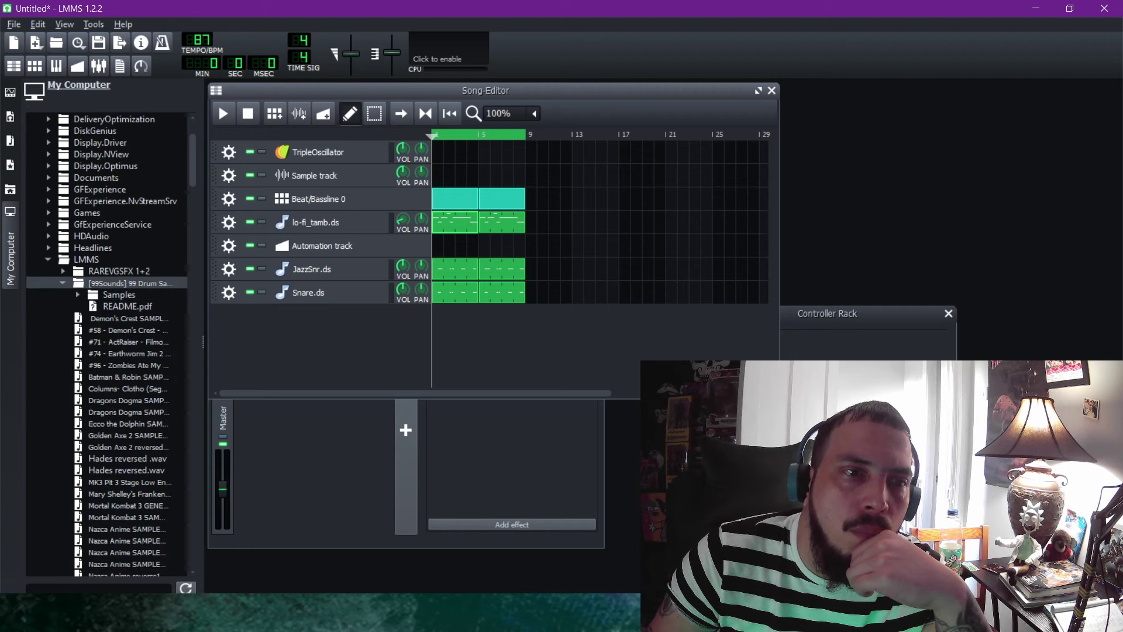
{"action": "left_click", "coordinate": [123, 283]}
Open the ROAD RASH 64 folder under RAREVGSFX 1+2, RAREVGSFX, NINTENDO, and widen the file browser to show full names.
{"action": "left_click", "coordinate": [118, 271]}
{"action": "left_click", "coordinate": [125, 283]}
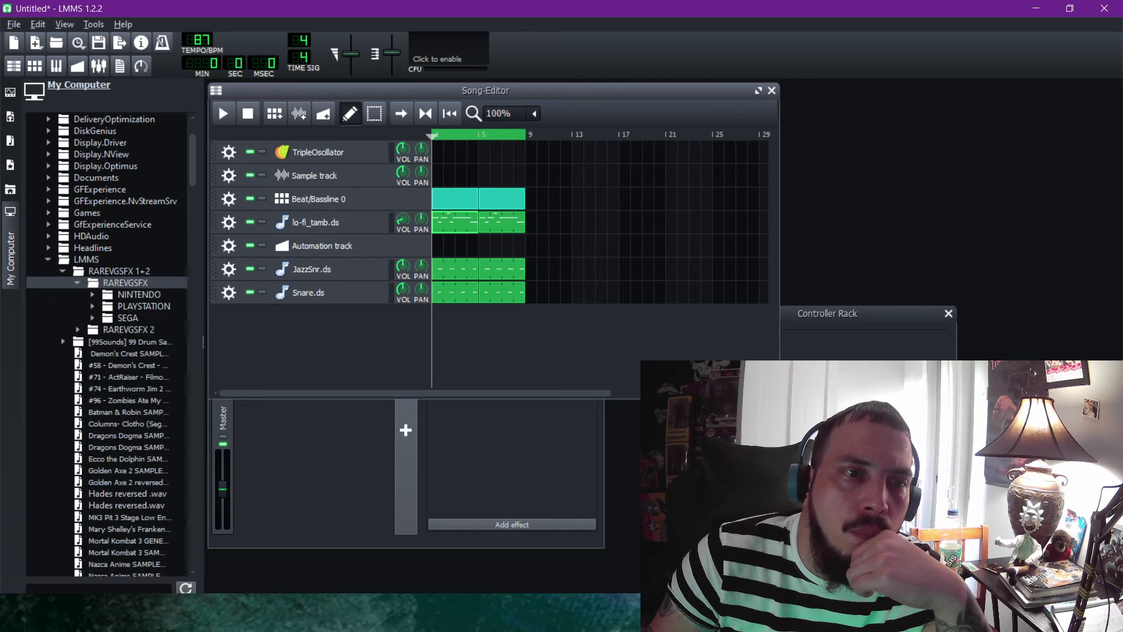
{"action": "left_click", "coordinate": [139, 294]}
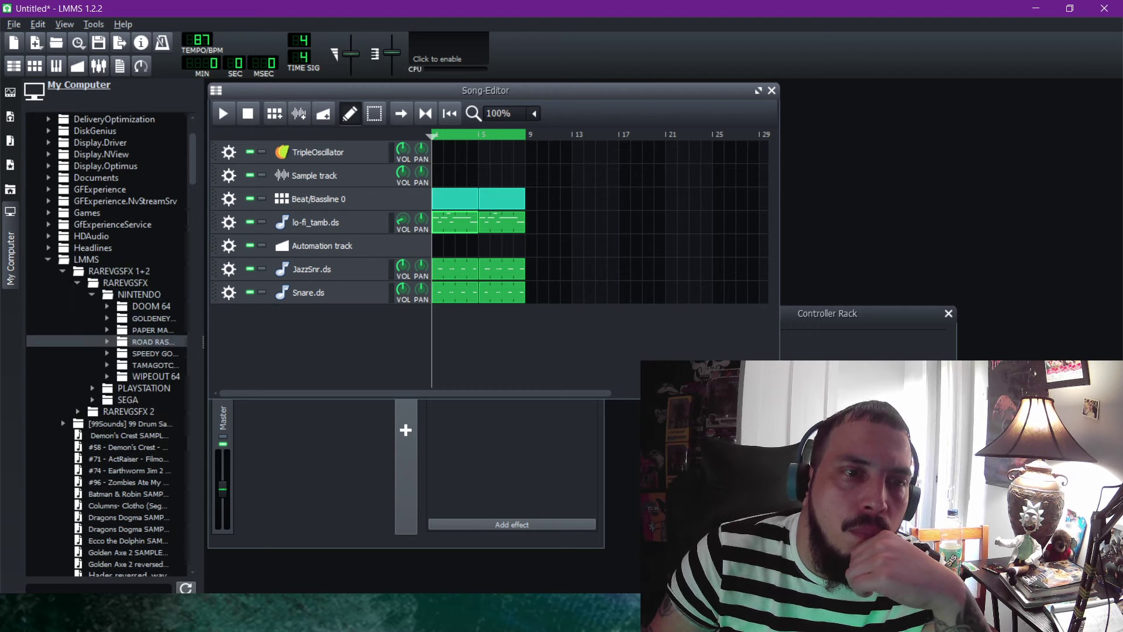
{"action": "left_click", "coordinate": [151, 342]}
{"action": "left_click_drag", "start_coordinate": [203, 344], "coordinate": [321, 343]}
Audition the ROAD RASH 64 samples in order from BANK_00_INSTR_0000_SND_0000.wav through BANK_00_INSTR_0009_SND_0000.wav.
{"action": "left_click", "coordinate": [217, 353]}
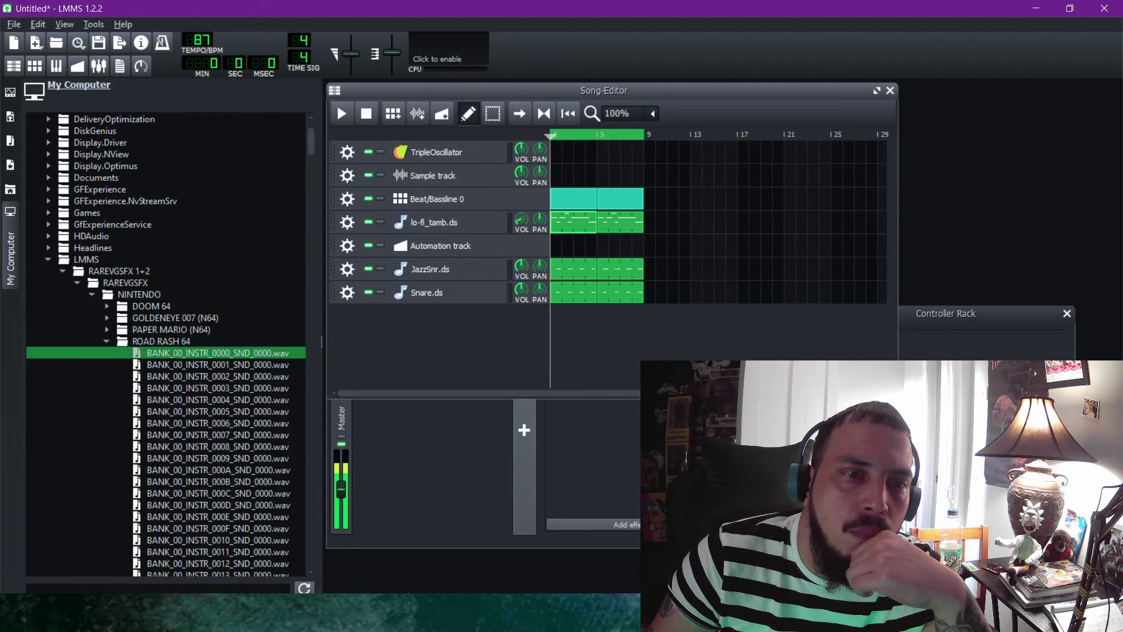
{"action": "left_click", "coordinate": [217, 365]}
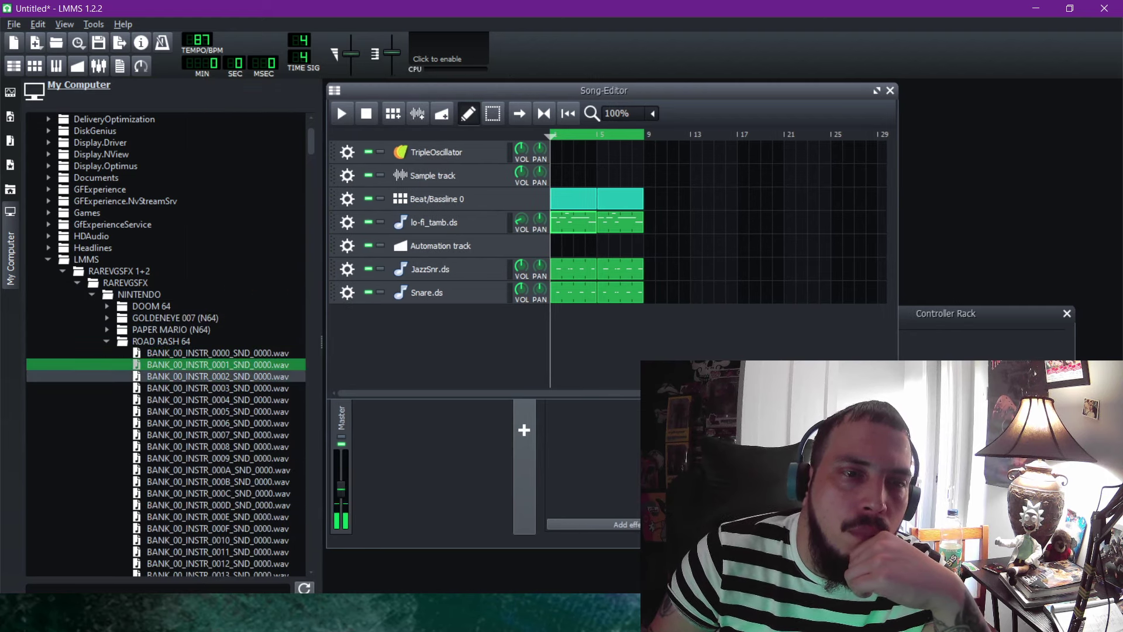
{"action": "key", "text": "Down"}
{"action": "key", "text": "Down"}
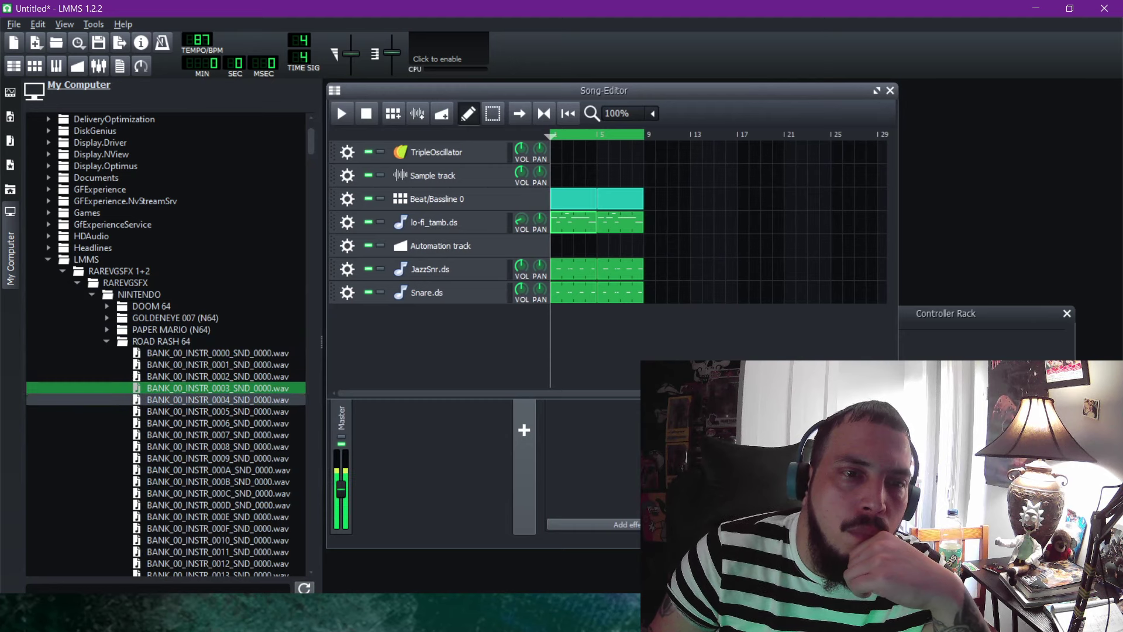
{"action": "key", "text": "Down"}
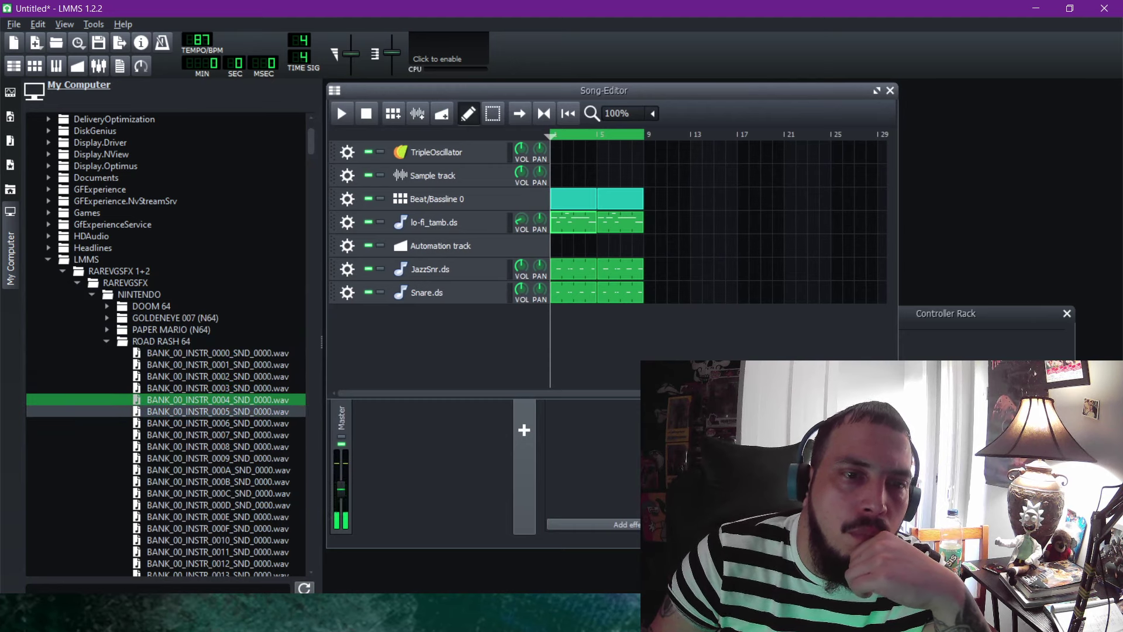
{"action": "key", "text": "Down"}
{"action": "key", "text": "Down"}
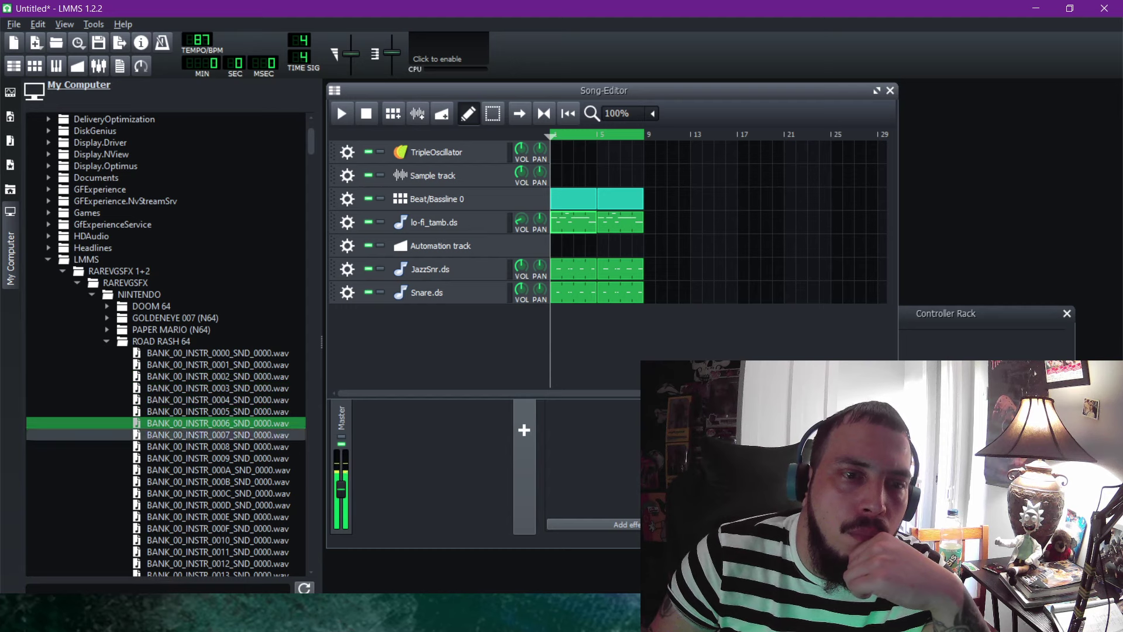
{"action": "key", "text": "Down"}
{"action": "left_click", "coordinate": [218, 447]}
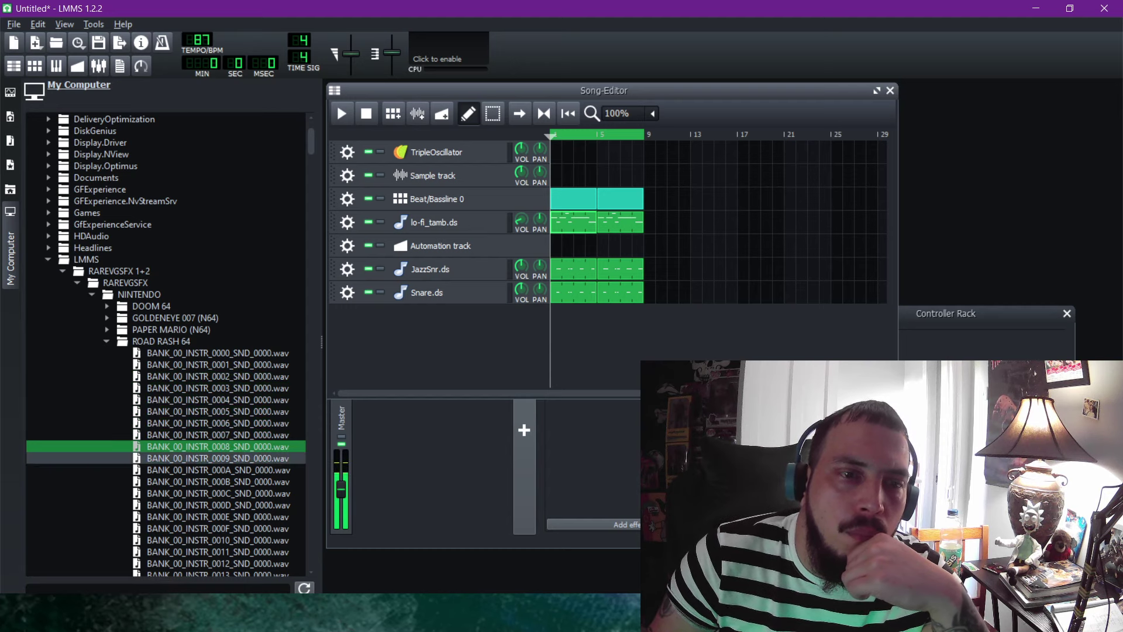
{"action": "left_click", "coordinate": [217, 458]}
Spot-check samples further through the ROAD RASH 64 folder, including BANK_00_INSTR_0025, 004C and 0134.
{"action": "scroll", "coordinate": [218, 458], "scroll_direction": "down", "scroll_amount": 4}
{"action": "scroll", "coordinate": [217, 458], "scroll_direction": "down", "scroll_amount": 3}
{"action": "left_click", "coordinate": [218, 458]}
{"action": "scroll", "coordinate": [218, 458], "scroll_direction": "down", "scroll_amount": 13}
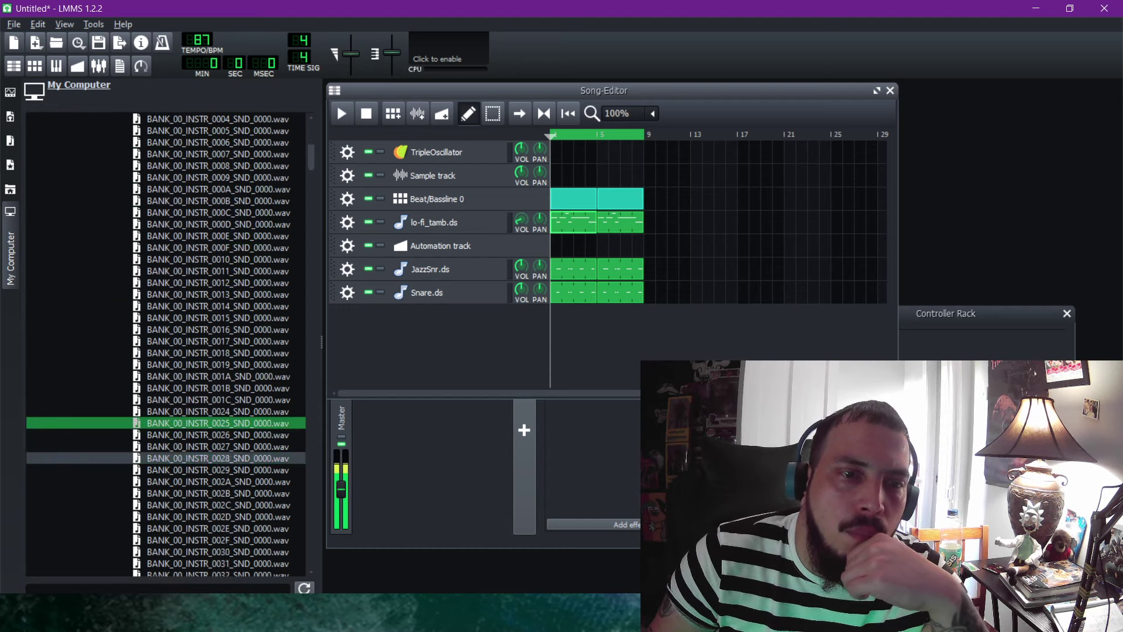
{"action": "left_click", "coordinate": [211, 458]}
{"action": "scroll", "coordinate": [210, 458], "scroll_direction": "down", "scroll_amount": 3}
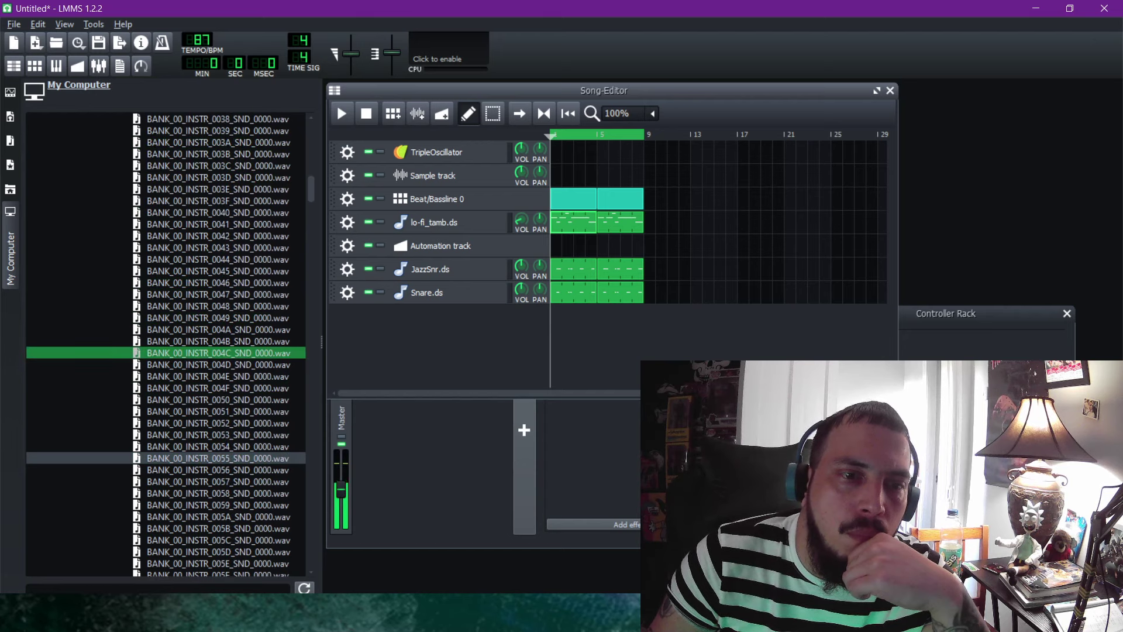
{"action": "left_click", "coordinate": [211, 458]}
{"action": "scroll", "coordinate": [210, 458], "scroll_direction": "down", "scroll_amount": 1}
{"action": "scroll", "coordinate": [210, 458], "scroll_direction": "down", "scroll_amount": 19}
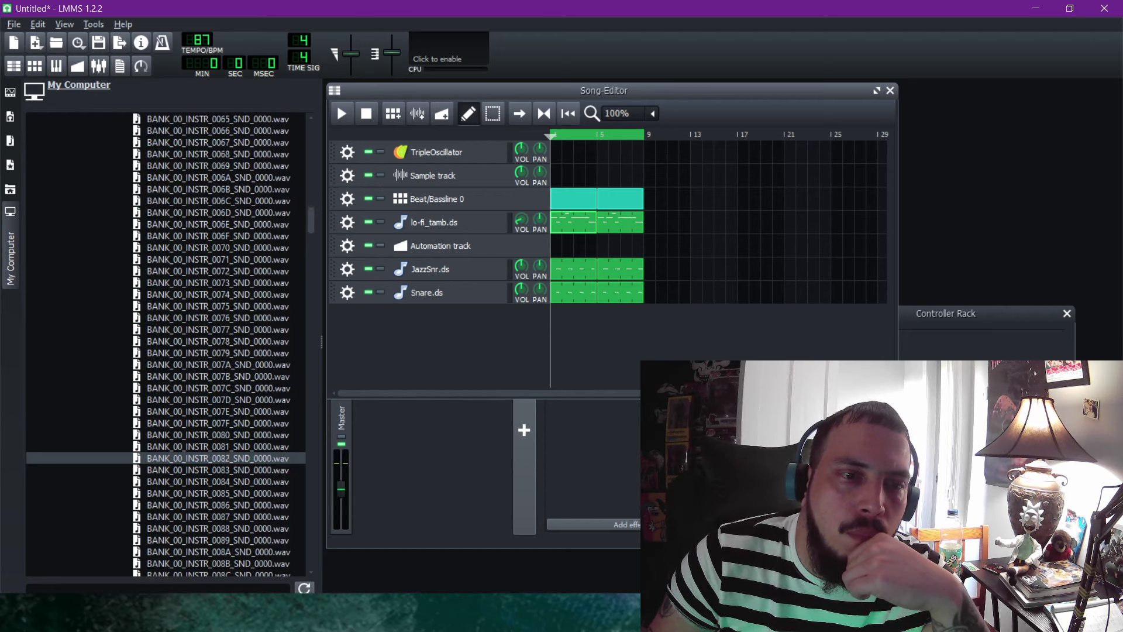
{"action": "left_click_drag", "start_coordinate": [311, 235], "coordinate": [311, 363]}
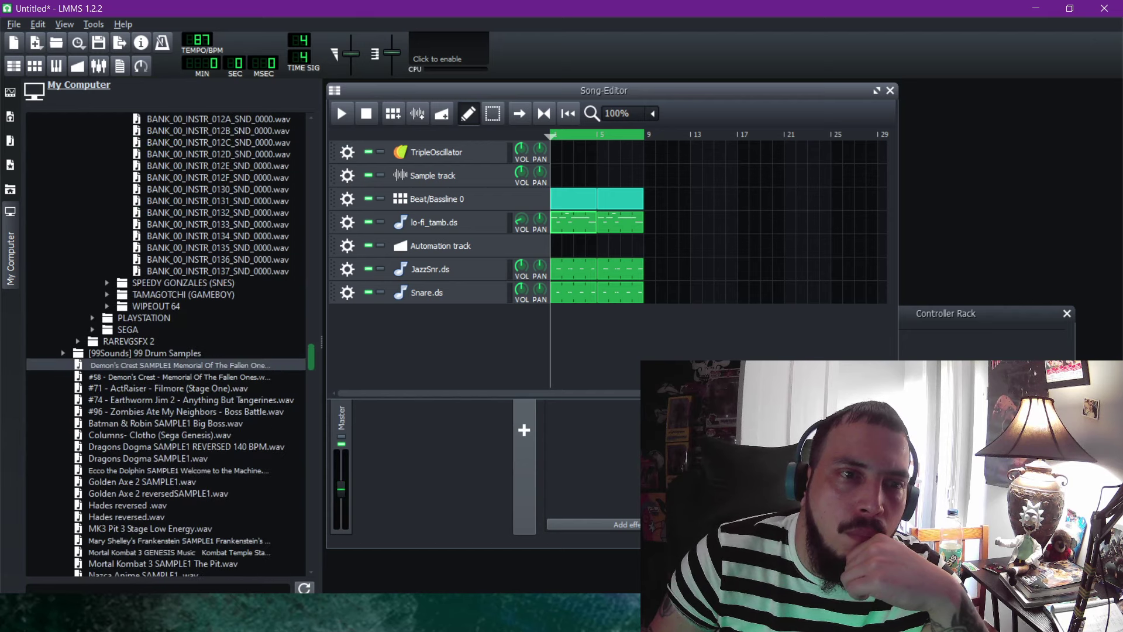
{"action": "left_click", "coordinate": [217, 270]}
{"action": "left_click", "coordinate": [217, 237]}
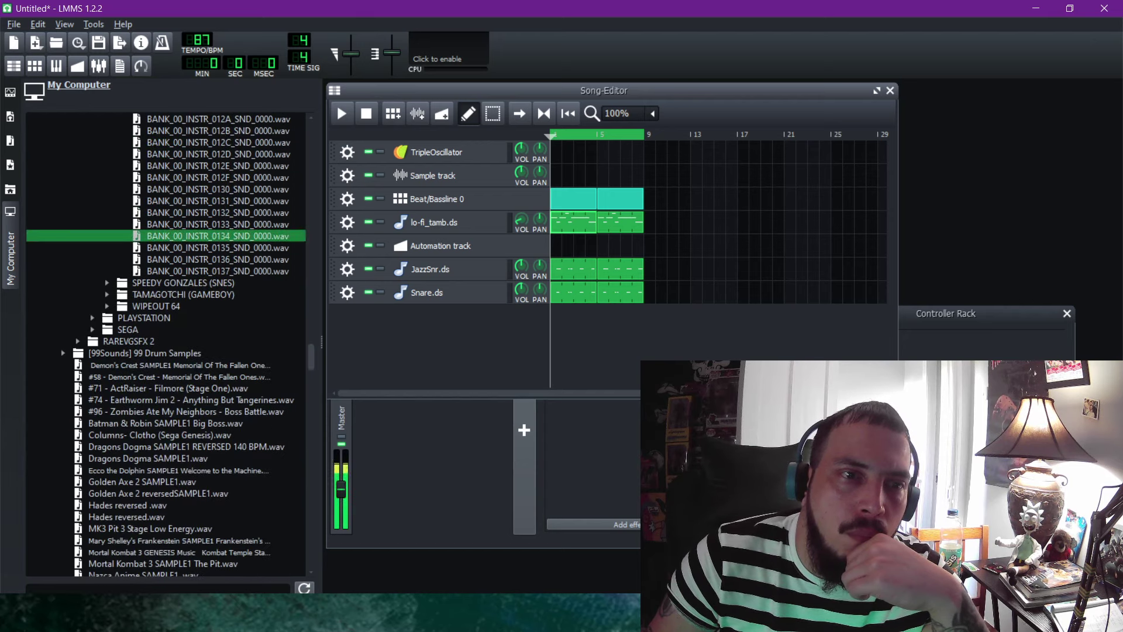
Go back to the start of the ROAD RASH 64 sample list and close that folder.
{"action": "scroll", "coordinate": [166, 345], "scroll_direction": "up", "scroll_amount": 9}
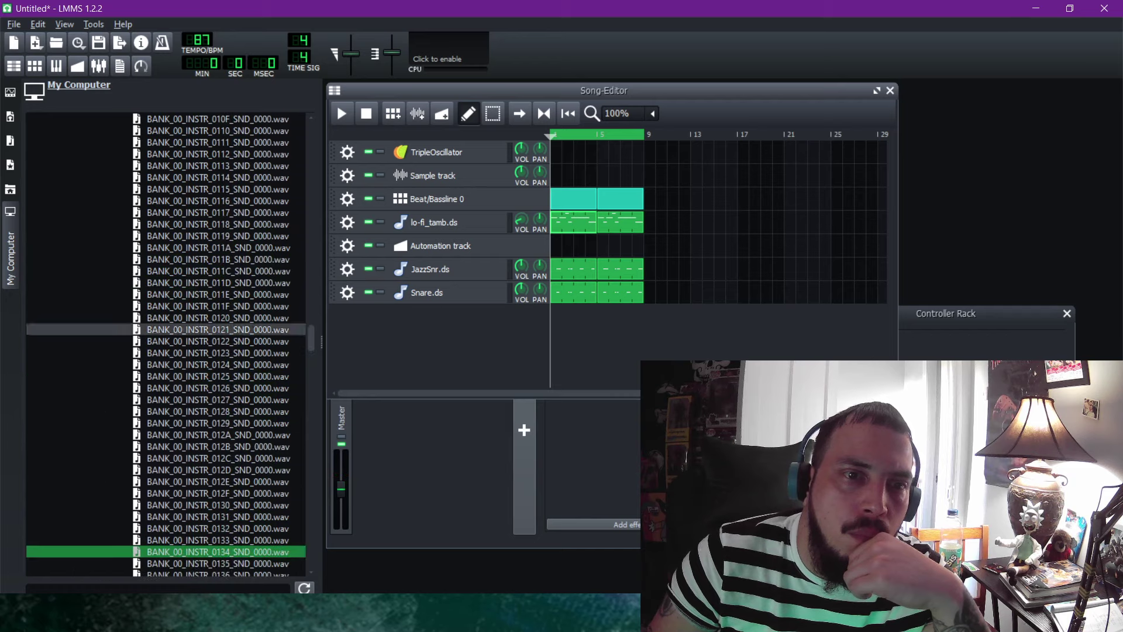
{"action": "left_click_drag", "start_coordinate": [310, 342], "coordinate": [311, 145]}
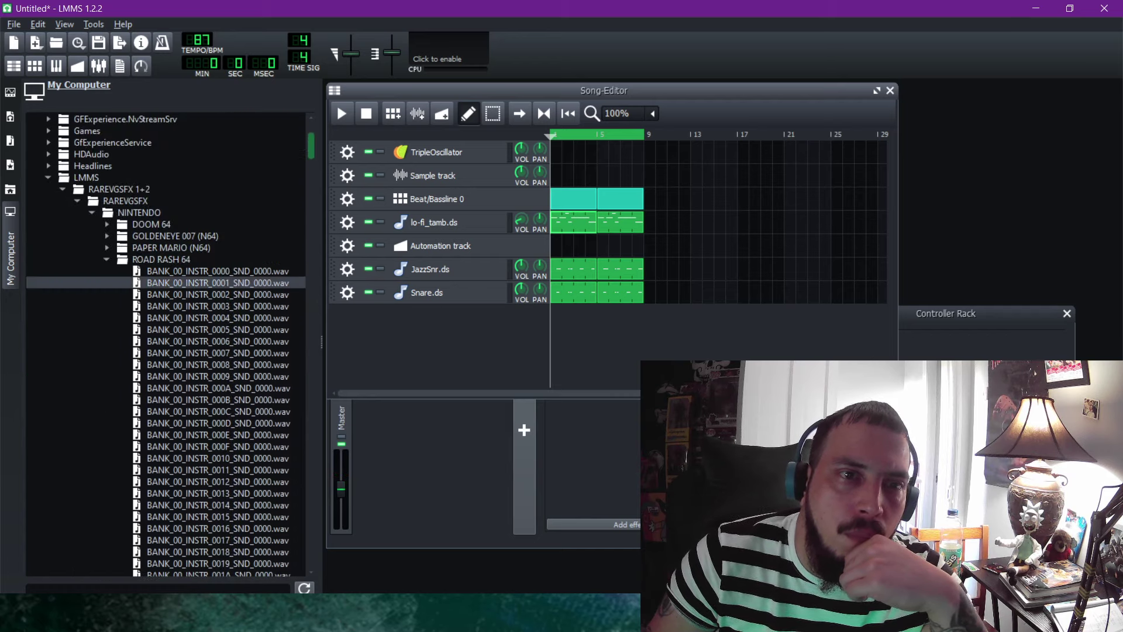
{"action": "left_click", "coordinate": [107, 260]}
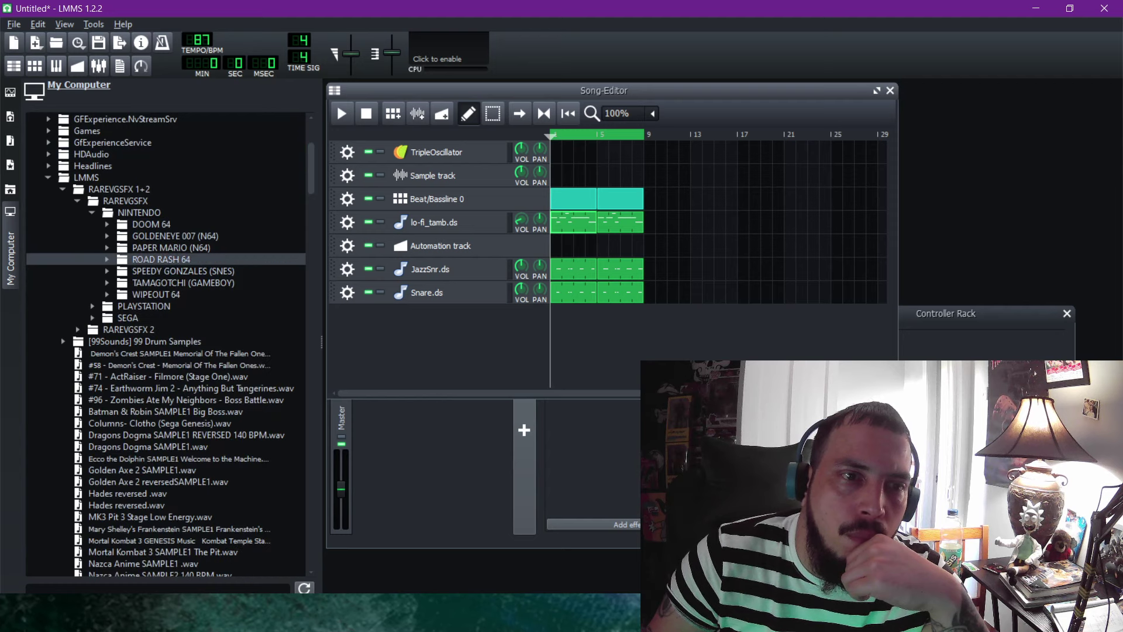
Open the Speedy Gonzales folder inside SPEEDY GONZALES (SNES) and audition Bounce.wav and Cheese Collect.wav.
{"action": "left_click", "coordinate": [106, 271]}
{"action": "key", "text": "Right"}
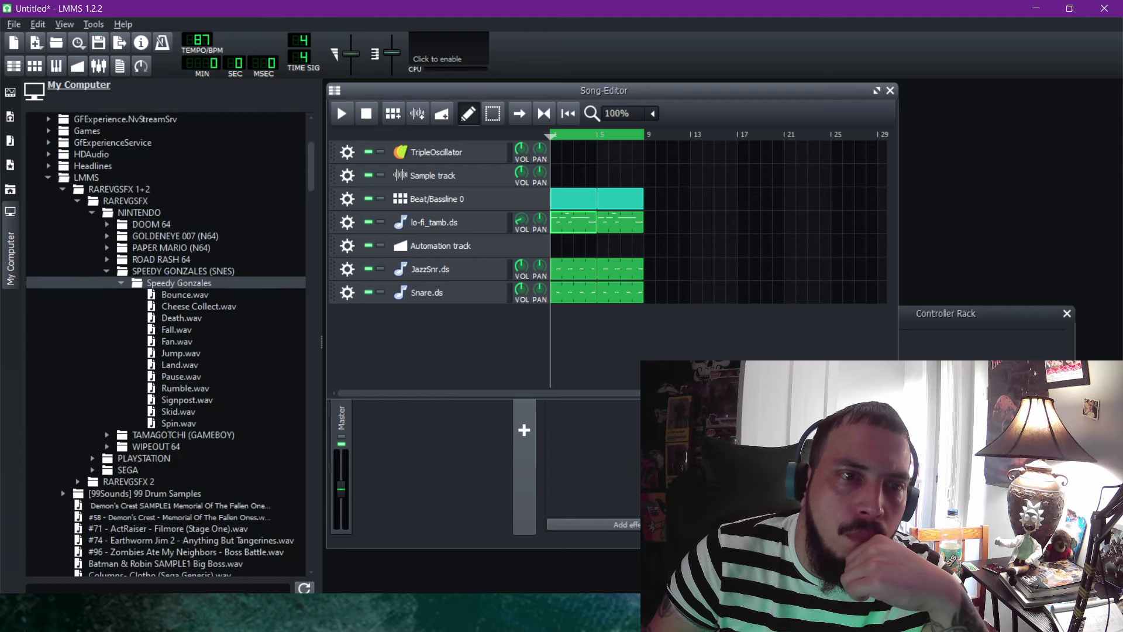
{"action": "key", "text": "Down"}
{"action": "key", "text": "Down"}
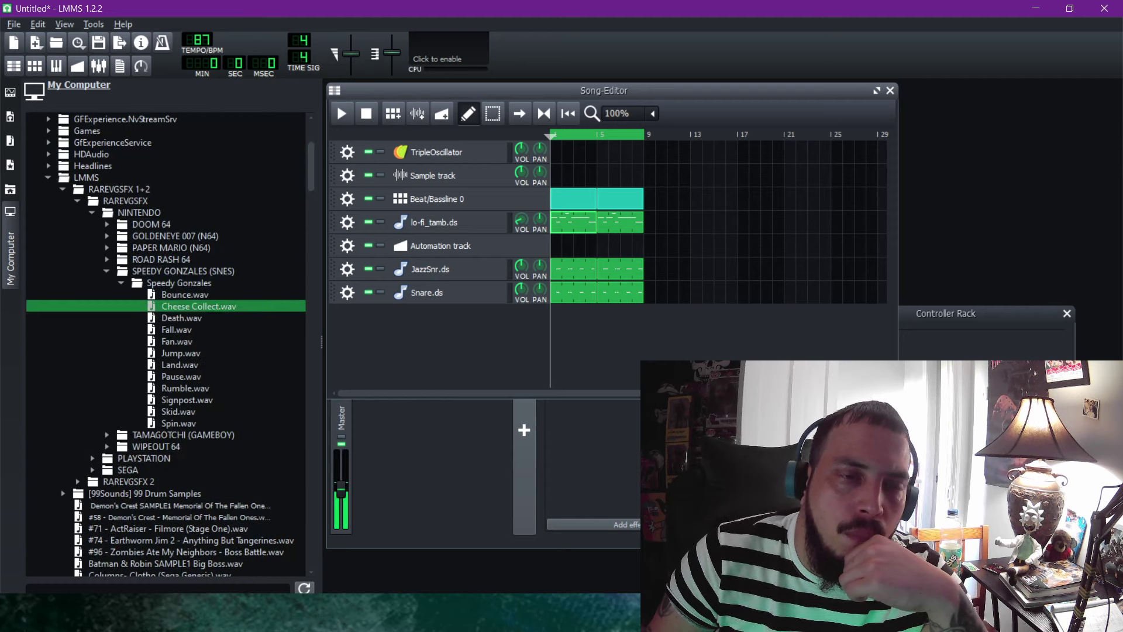
Audition the remaining Speedy Gonzales samples in order from Death.wav through Skid.wav, replaying Jump.wav along the way.
{"action": "key", "text": "Down"}
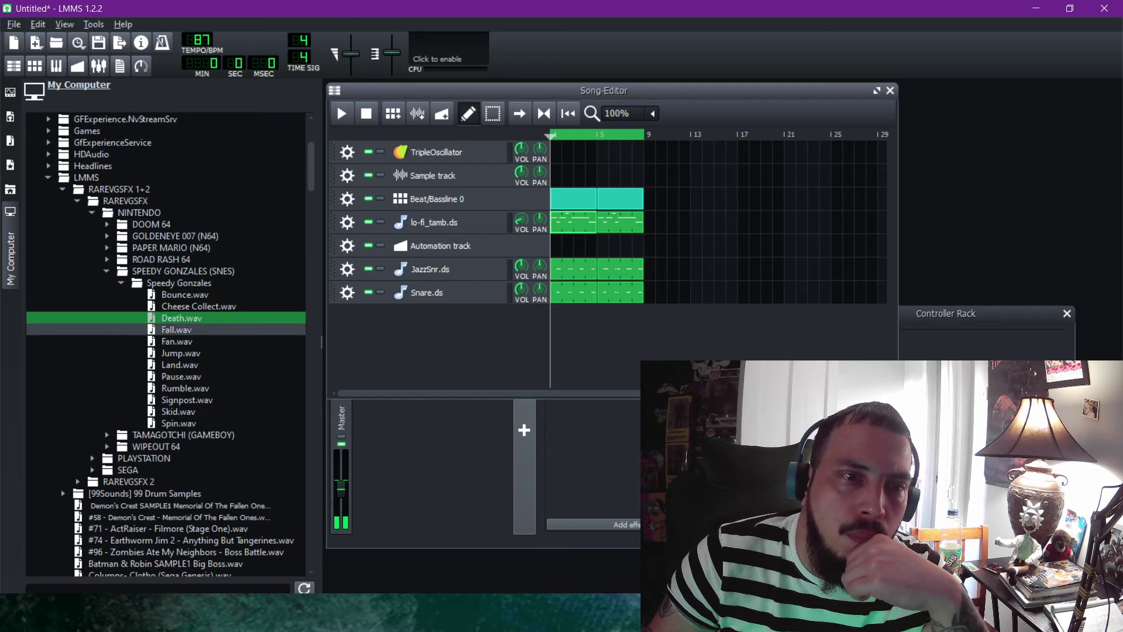
{"action": "key", "text": "Down"}
{"action": "key", "text": "Down"}
{"action": "key", "text": "Down"}
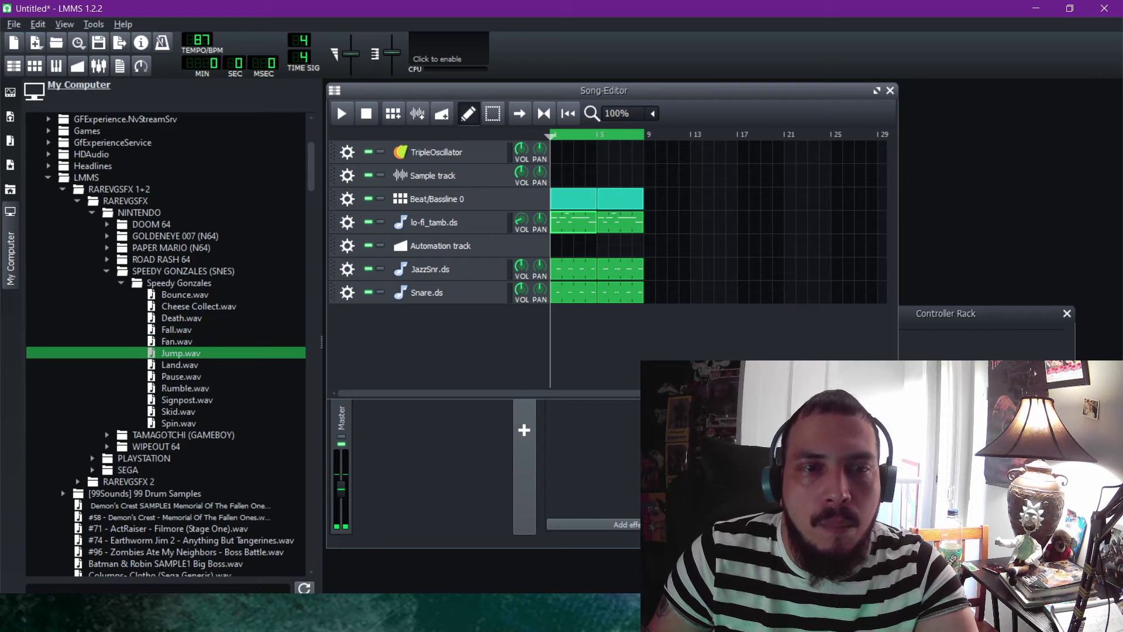
{"action": "key", "text": "Down"}
{"action": "key", "text": "Up"}
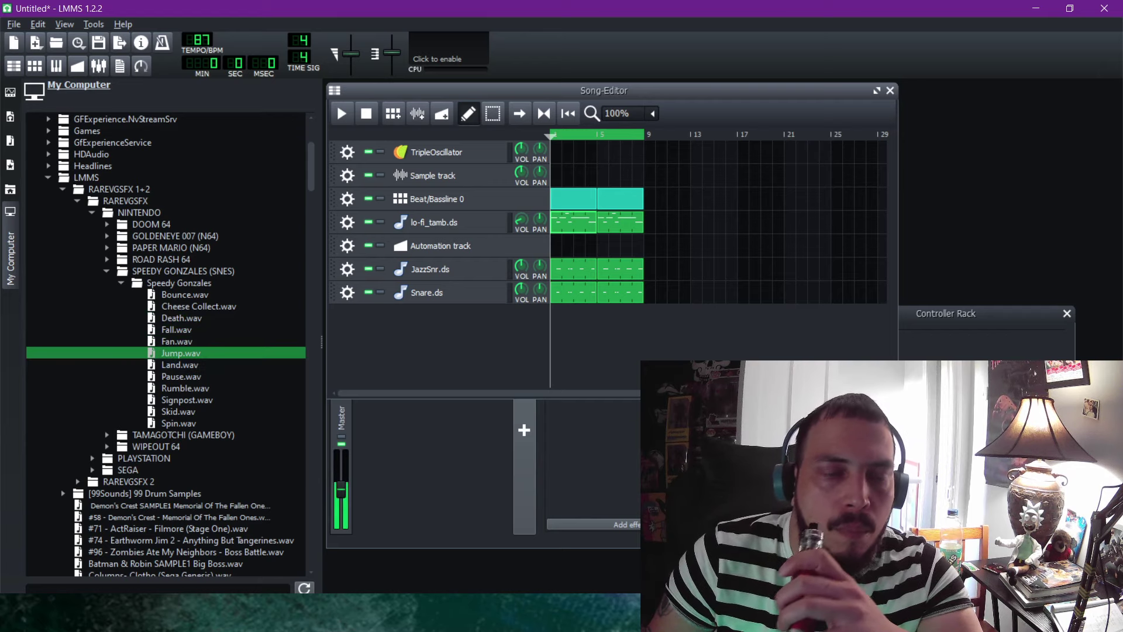
{"action": "key", "text": "Down"}
{"action": "key", "text": "Down"}
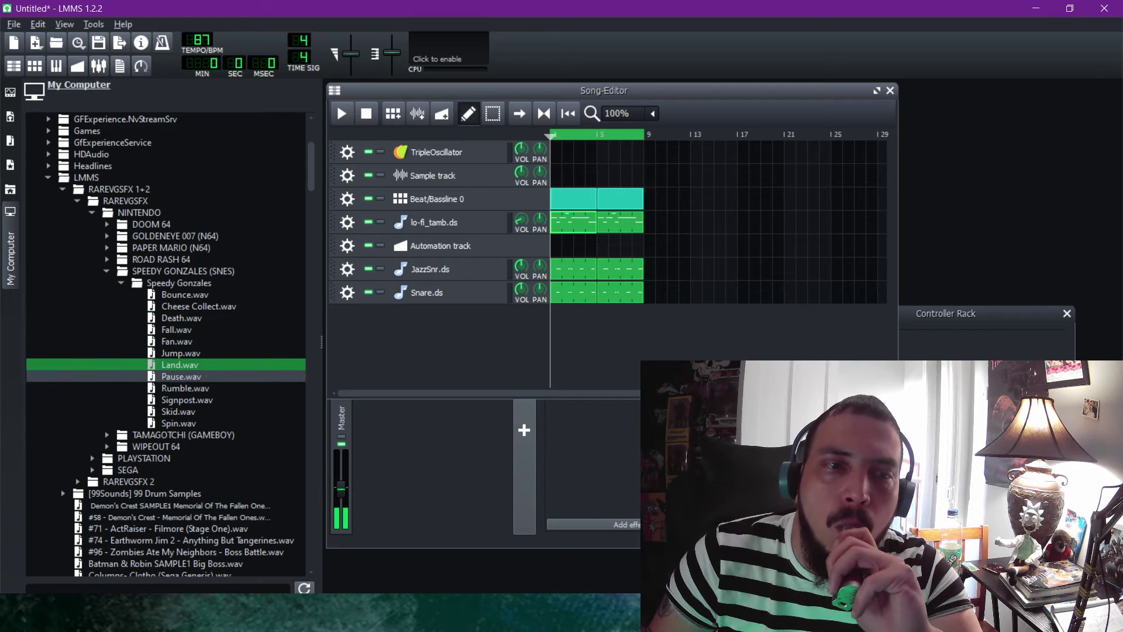
{"action": "key", "text": "Down"}
{"action": "key", "text": "Down"}
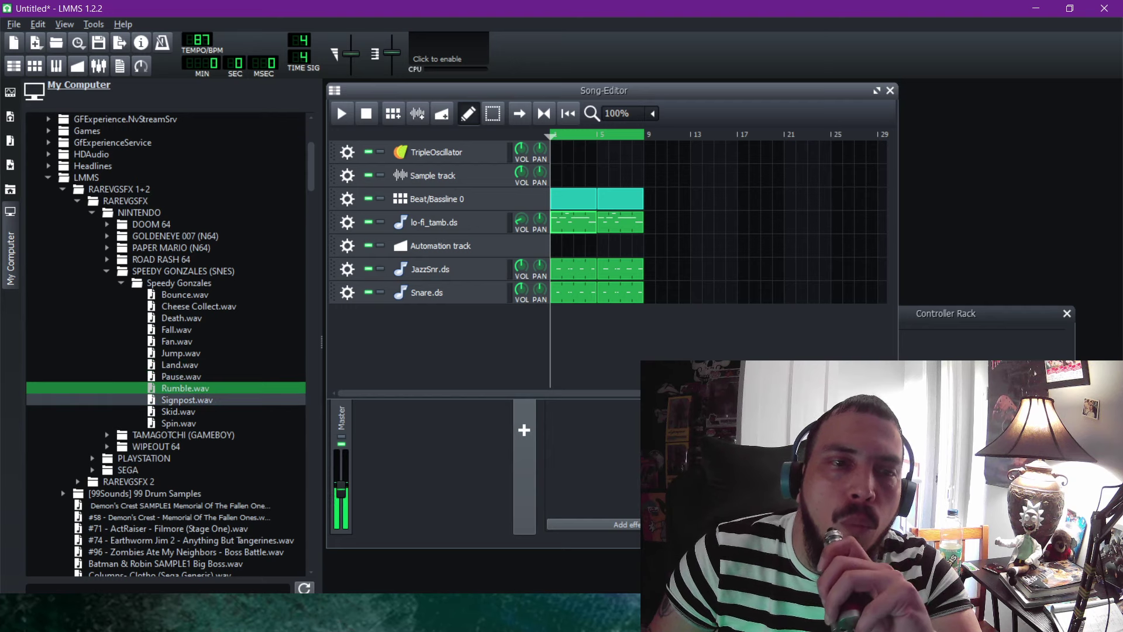
{"action": "key", "text": "Down"}
{"action": "key", "text": "Down"}
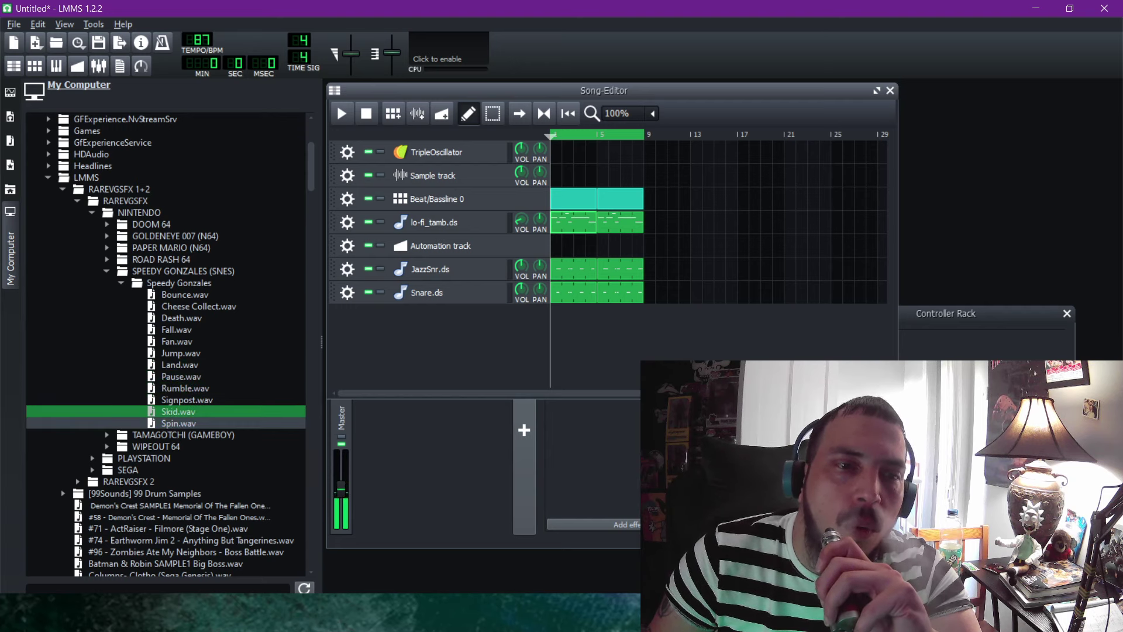
Return to Jump.wav, add it to the song as a new instrument track, and briefly play the song.
{"action": "key", "text": "Up"}
{"action": "key", "text": "Up"}
{"action": "key", "text": "Up"}
{"action": "key", "text": "Up"}
{"action": "key", "text": "Up"}
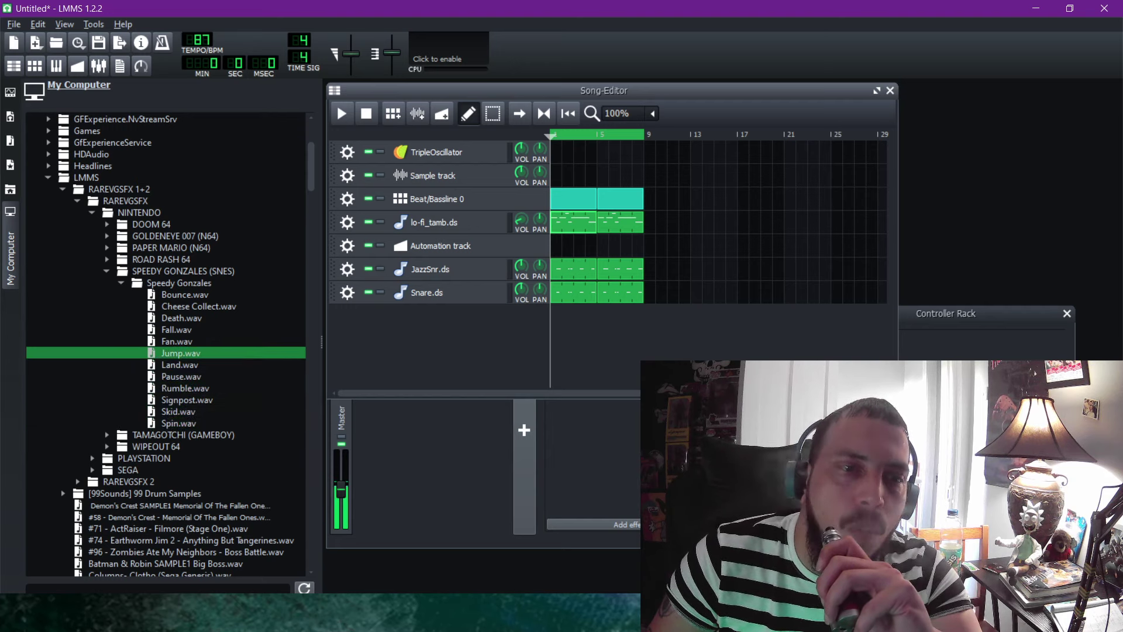
{"action": "key", "text": "Return"}
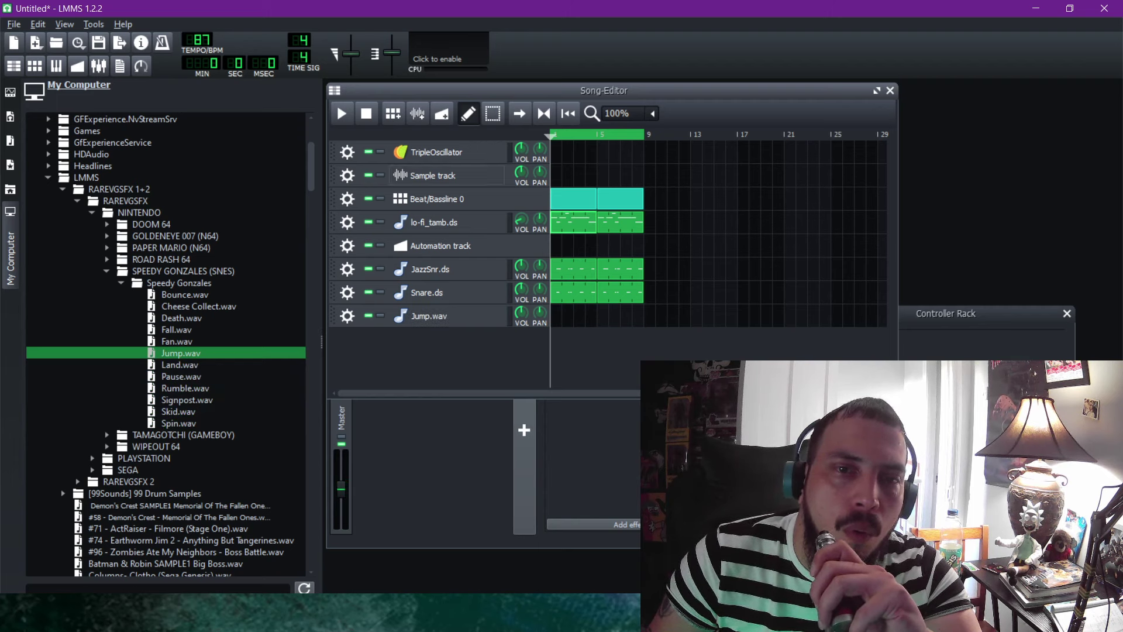
{"action": "key", "text": "space"}
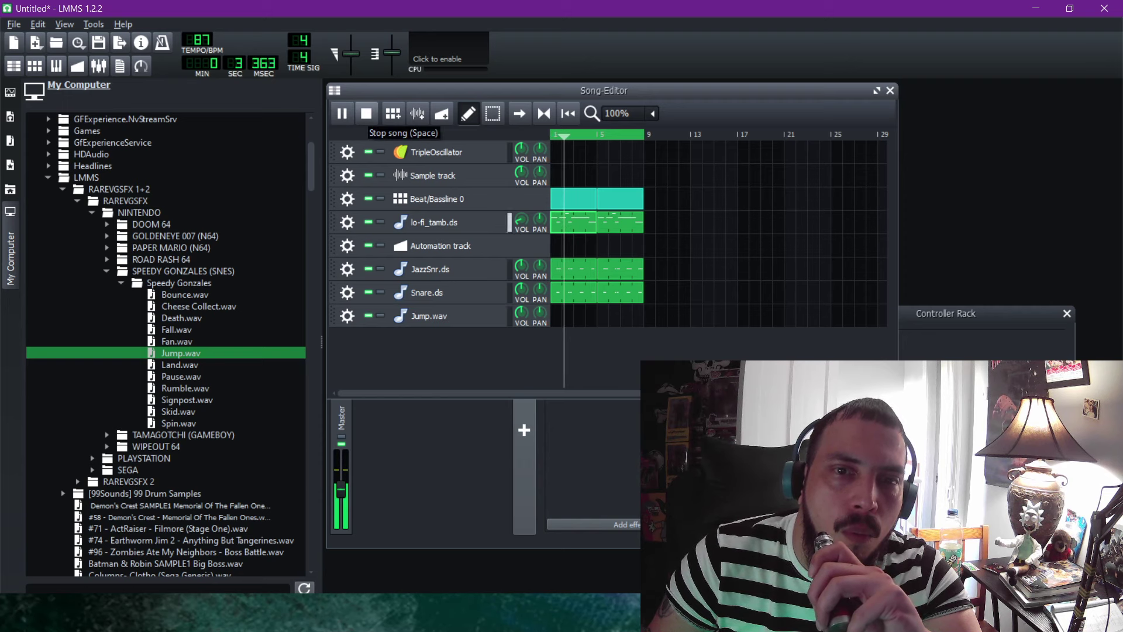
{"action": "left_click", "coordinate": [367, 114]}
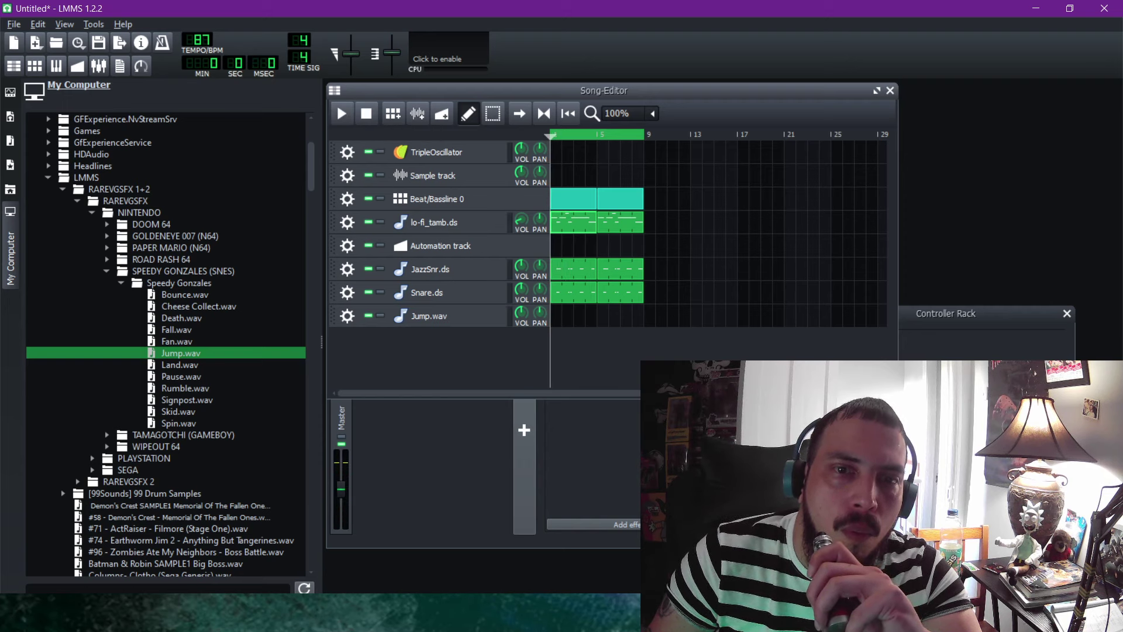
Create a pattern in bar 1 of the Jump.wav track, open it in the piano roll, and audition pitches around C5.
{"action": "double_click", "coordinate": [558, 316]}
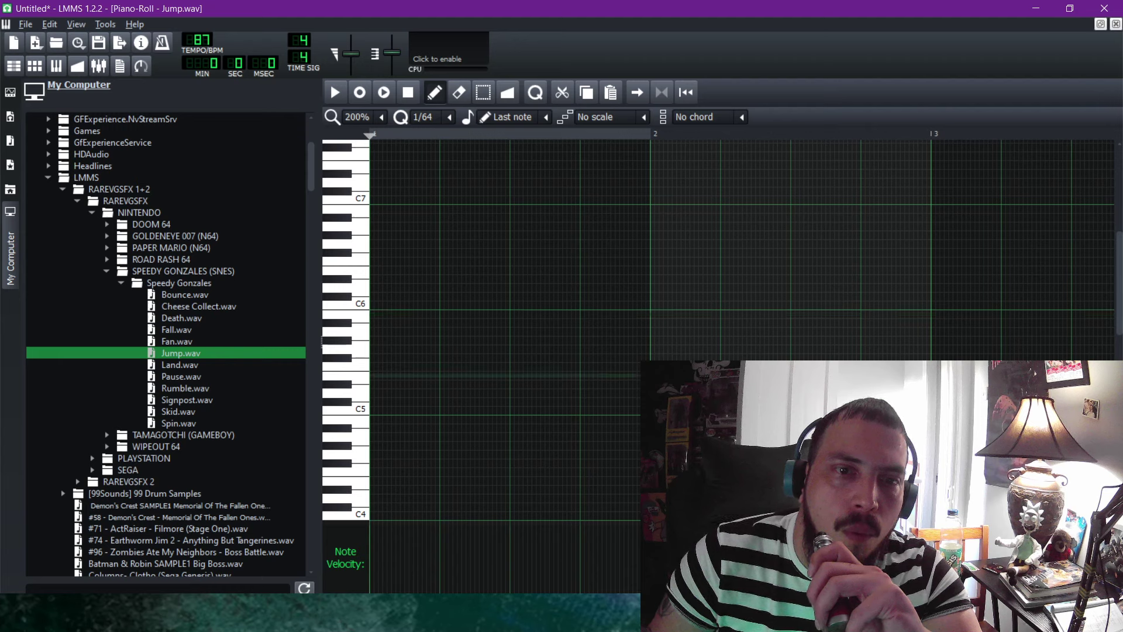
{"action": "left_click", "coordinate": [356, 375]}
{"action": "left_click", "coordinate": [356, 393]}
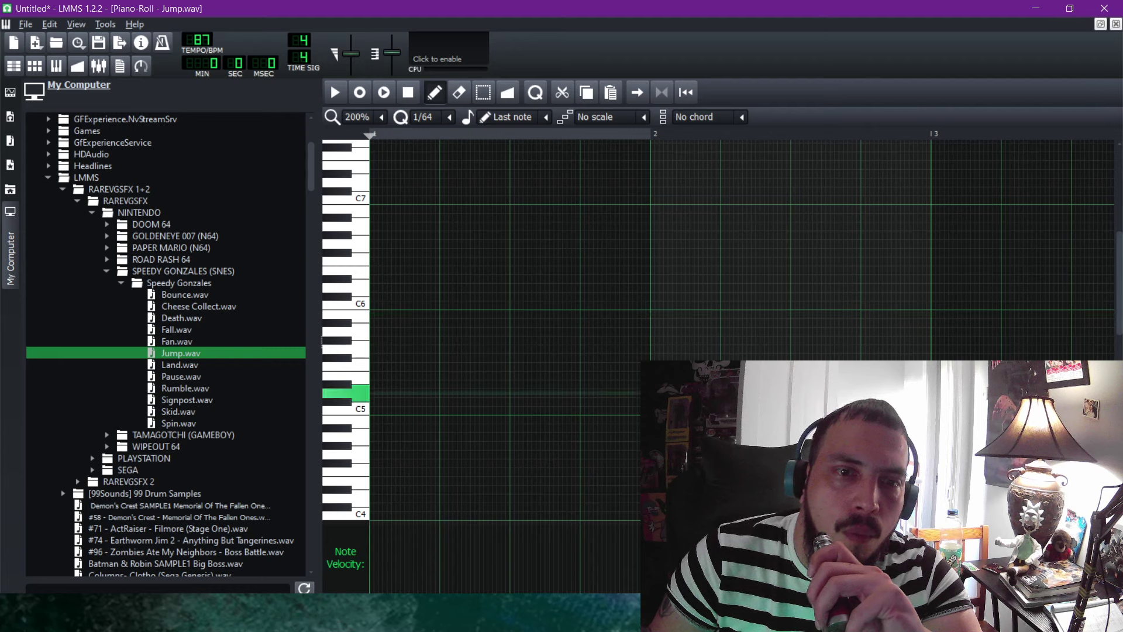
{"action": "left_click", "coordinate": [342, 445]}
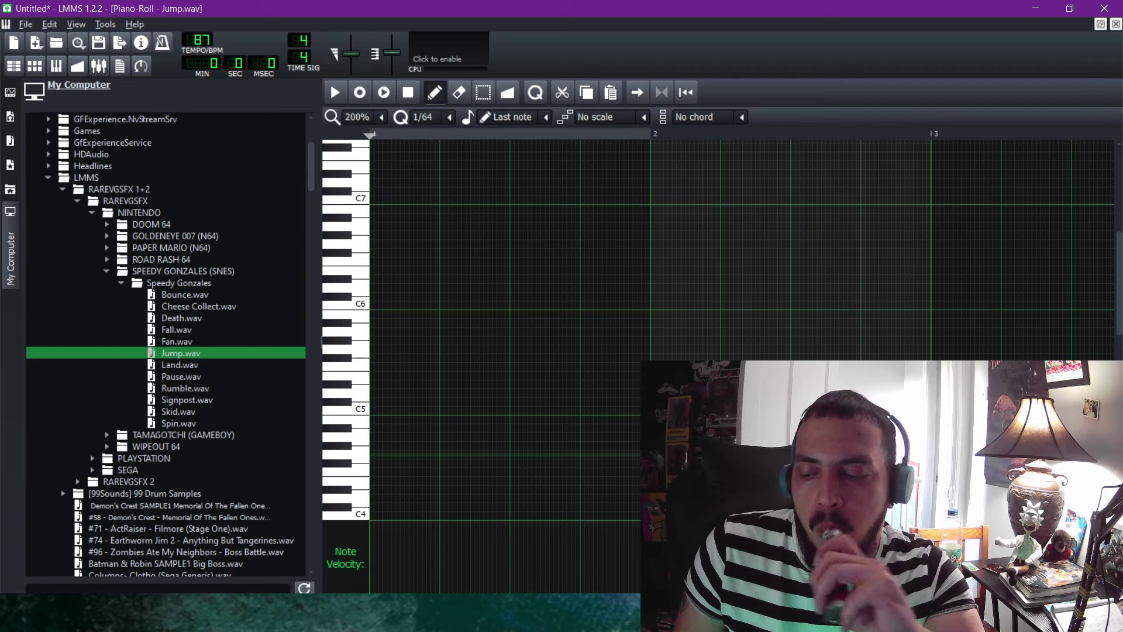
{"action": "left_click", "coordinate": [345, 437]}
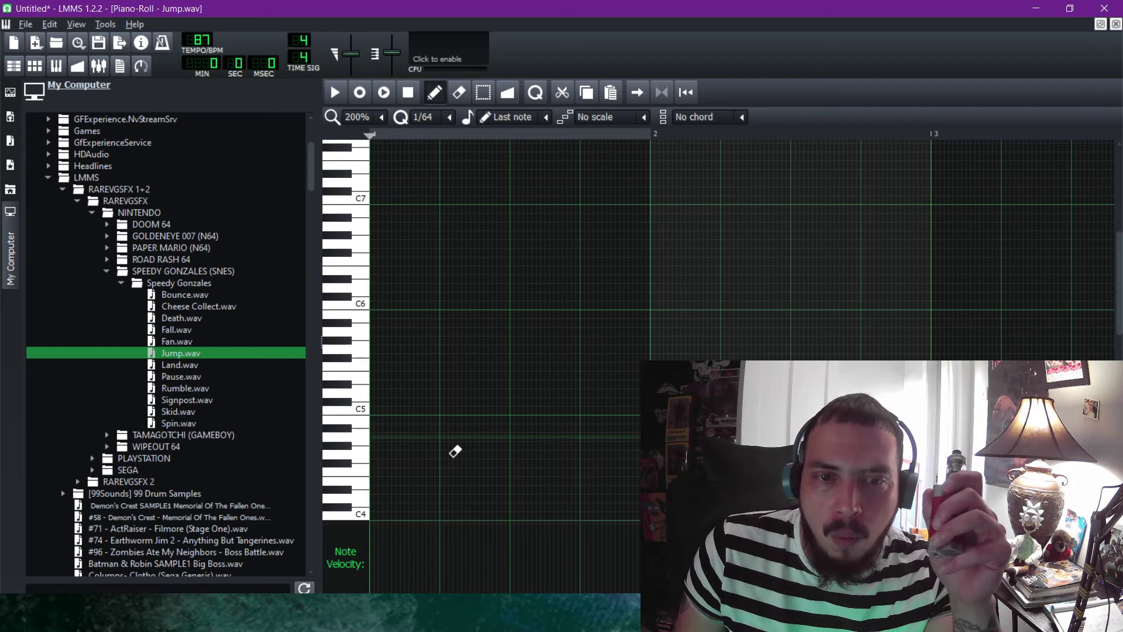
Draw a one-beat A4 note on beat 2 of bar 1 and two sixteenth-length A4 notes on beat 4 and half a beat after it.
{"action": "left_click_drag", "start_coordinate": [455, 451], "coordinate": [521, 459]}
{"action": "left_click", "coordinate": [595, 452]}
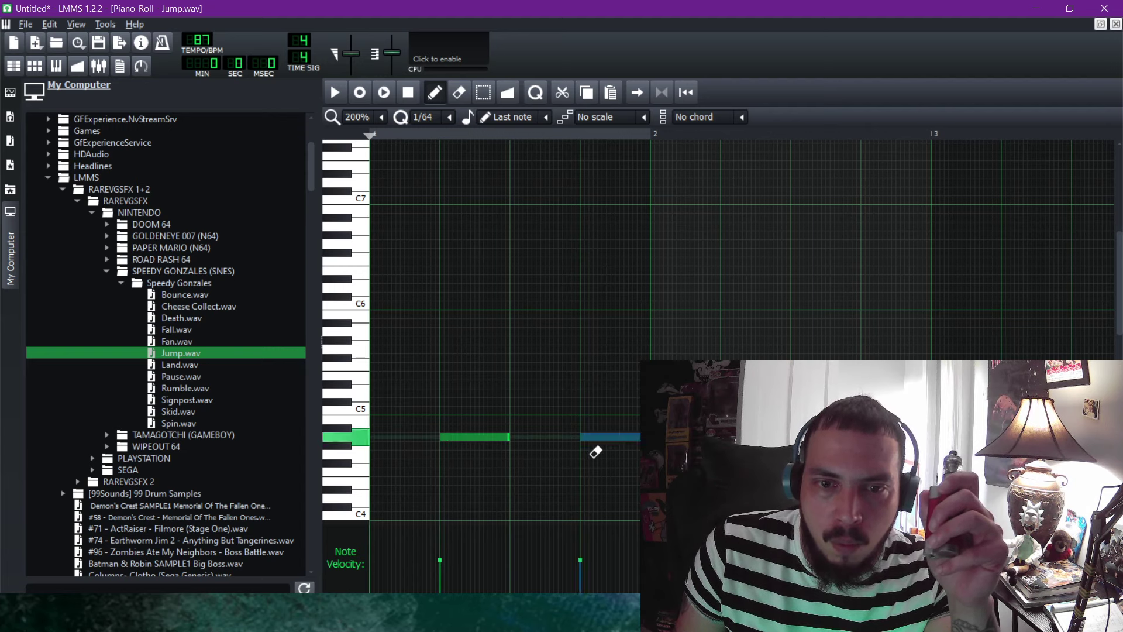
{"action": "mouse_move", "coordinate": [595, 452]}
{"action": "left_mouse_down"}
{"action": "mouse_move", "coordinate": [630, 459]}
{"action": "mouse_move", "coordinate": [602, 459]}
{"action": "left_mouse_up"}
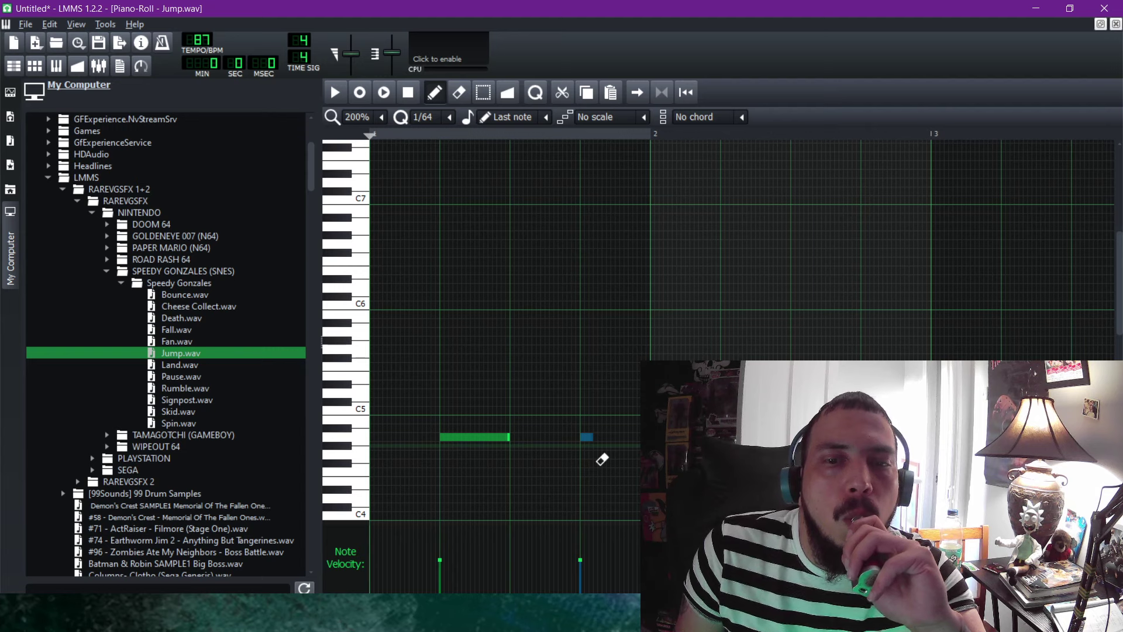
{"action": "left_click_drag", "start_coordinate": [600, 459], "coordinate": [612, 460]}
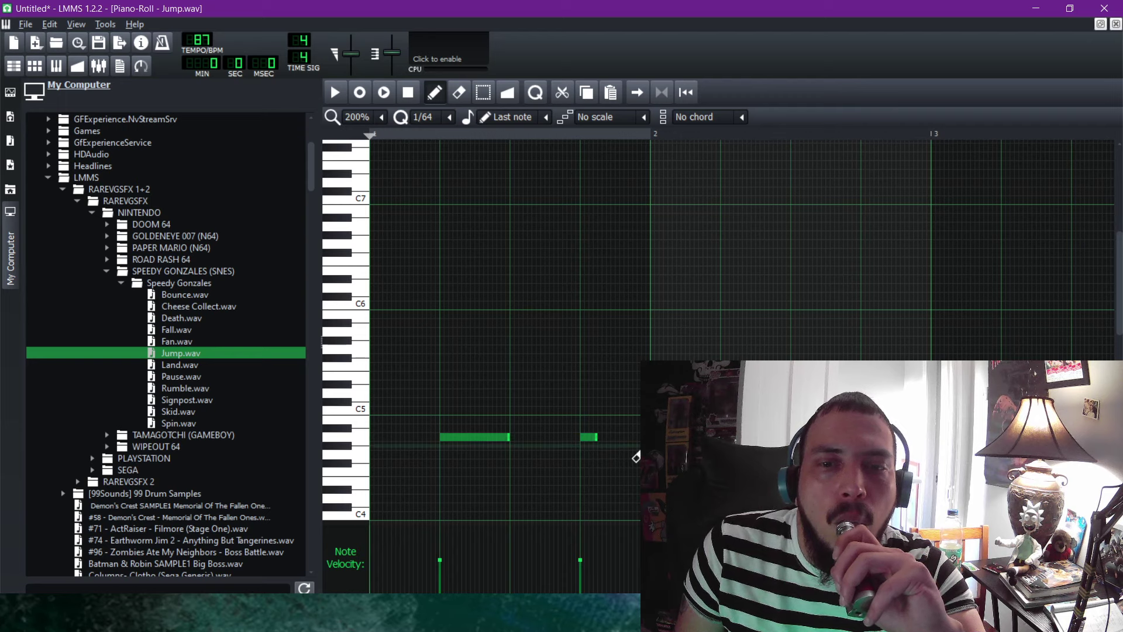
{"action": "left_click", "coordinate": [631, 452]}
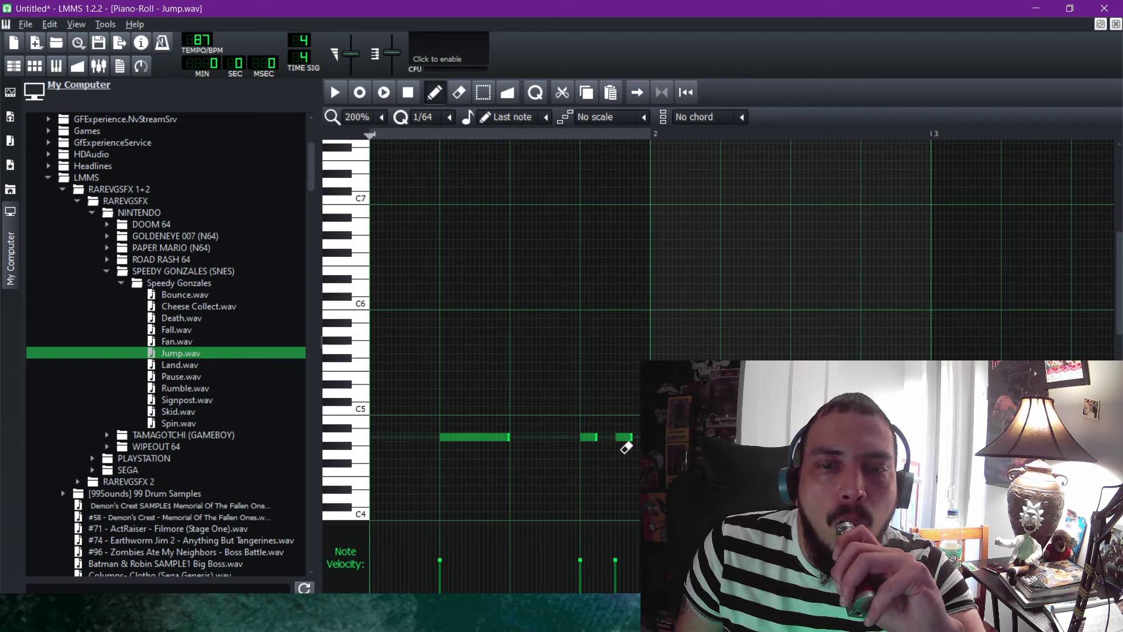
Preview the Jump.wav pattern, lengthen its first note to about 1.6 beats, and replay the pattern.
{"action": "key", "text": "space"}
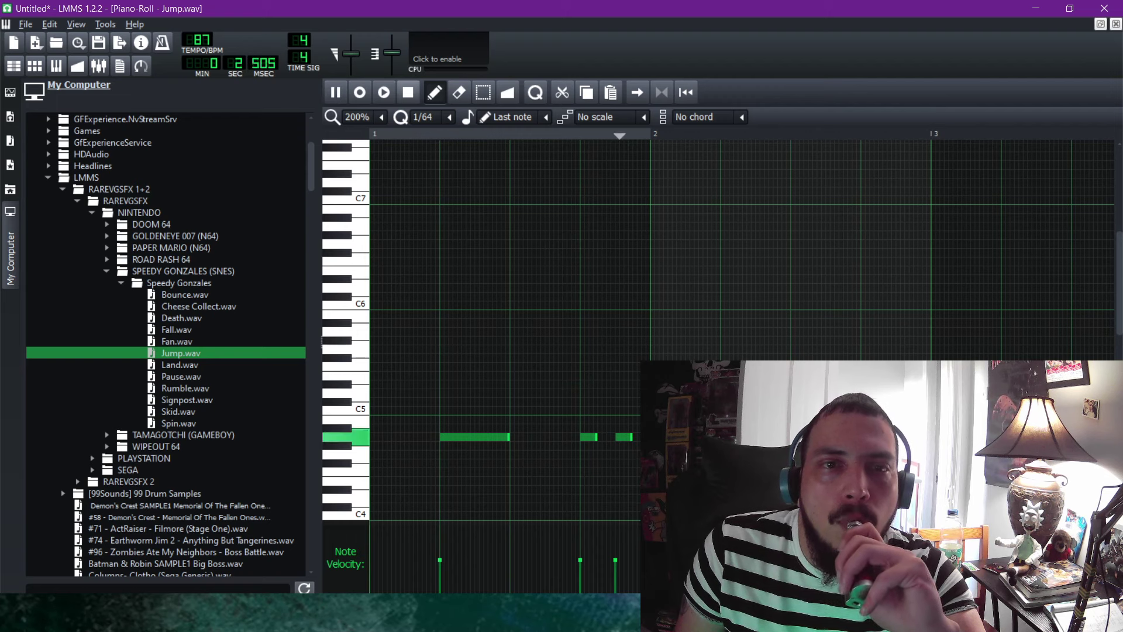
{"action": "left_click", "coordinate": [408, 92]}
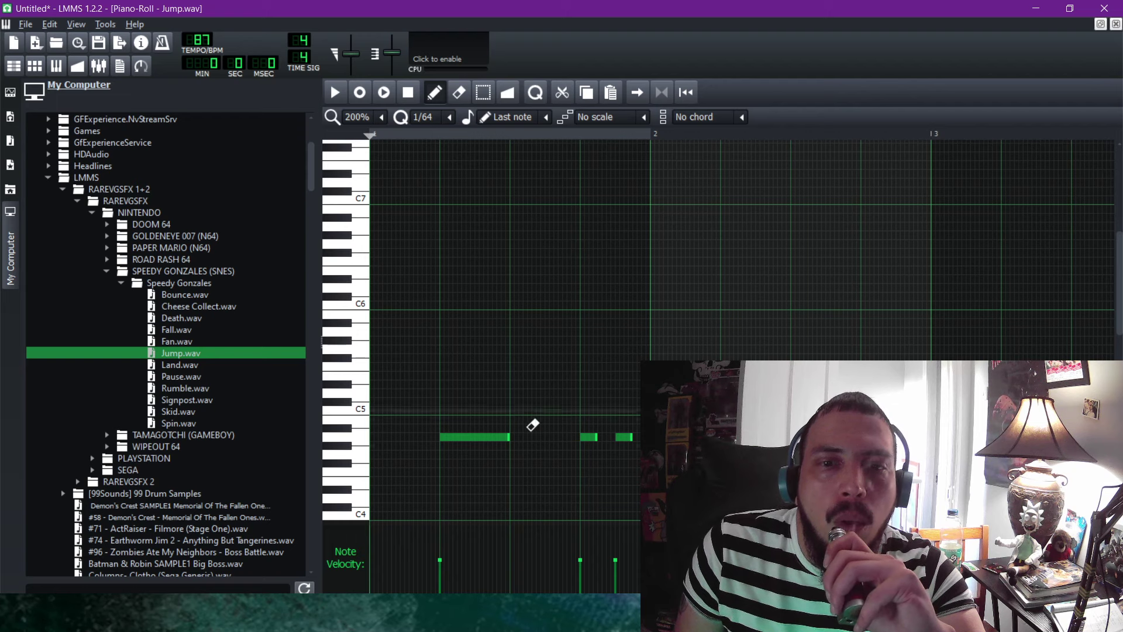
{"action": "left_click_drag", "start_coordinate": [509, 437], "coordinate": [567, 459]}
{"action": "left_click", "coordinate": [333, 91]}
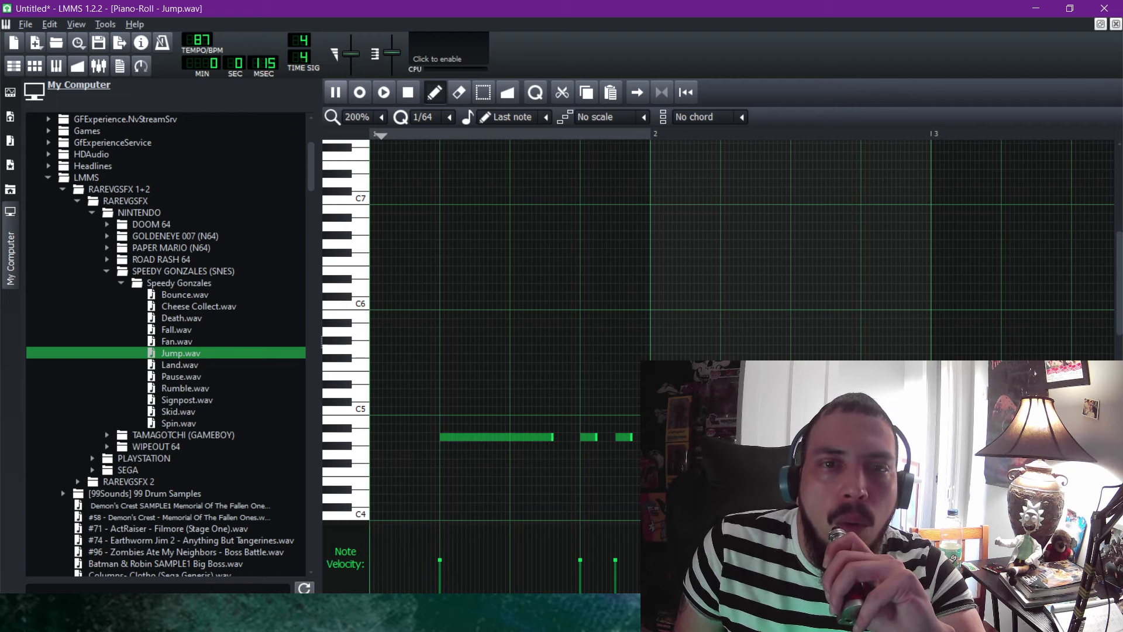
Set the piano roll zoom to 100%, return to the Song-Editor, and stop playback.
{"action": "left_click", "coordinate": [380, 117]}
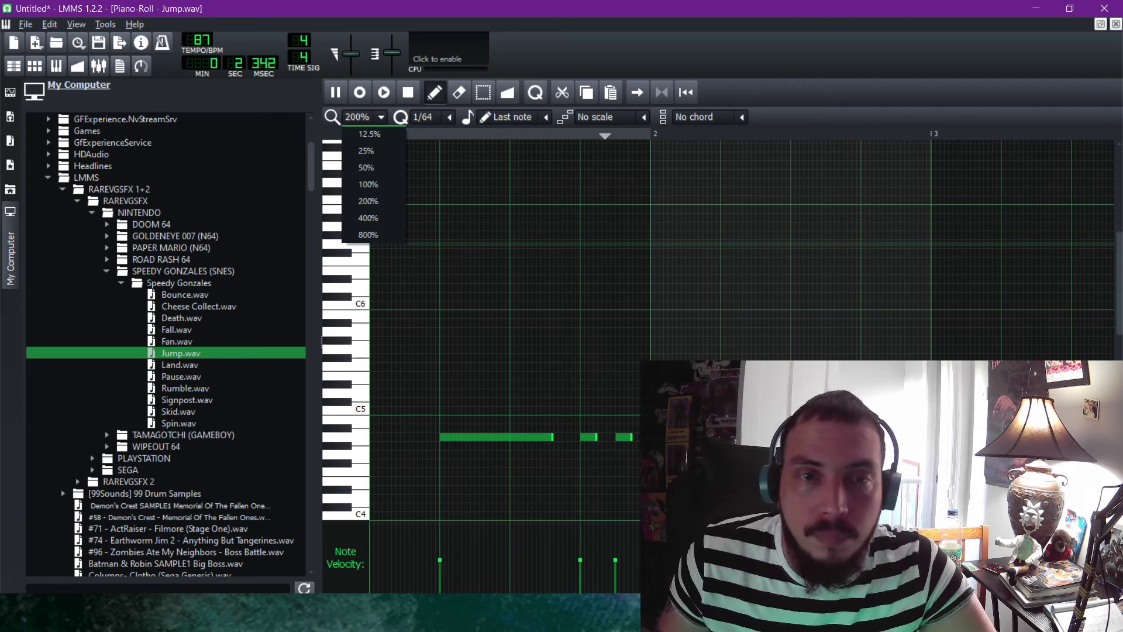
{"action": "left_click", "coordinate": [383, 184]}
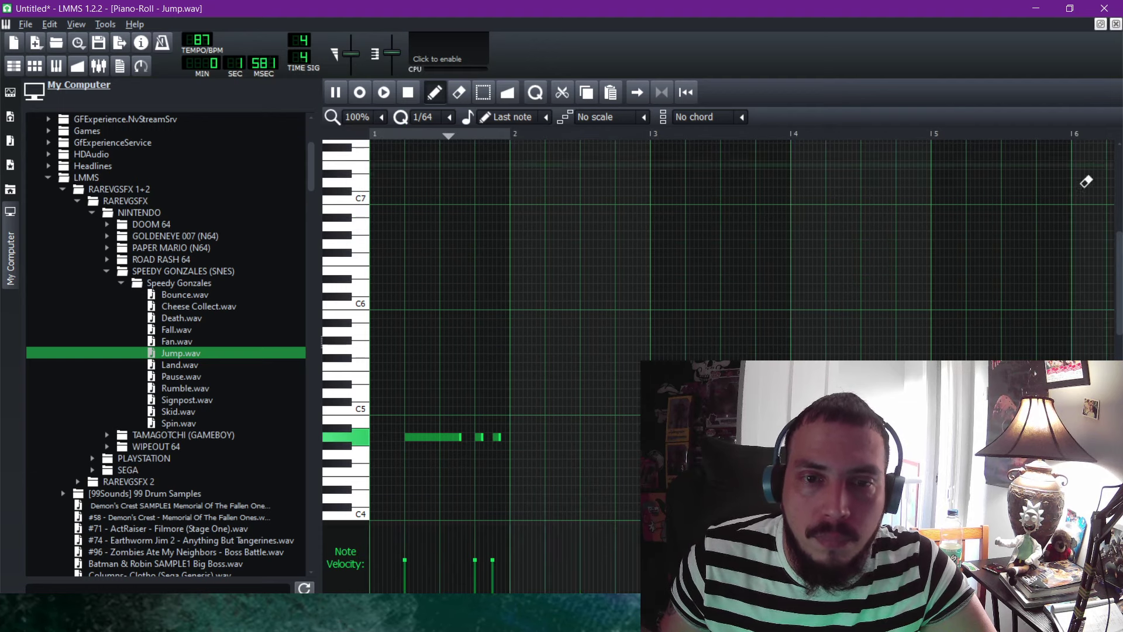
{"action": "left_click", "coordinate": [1116, 24]}
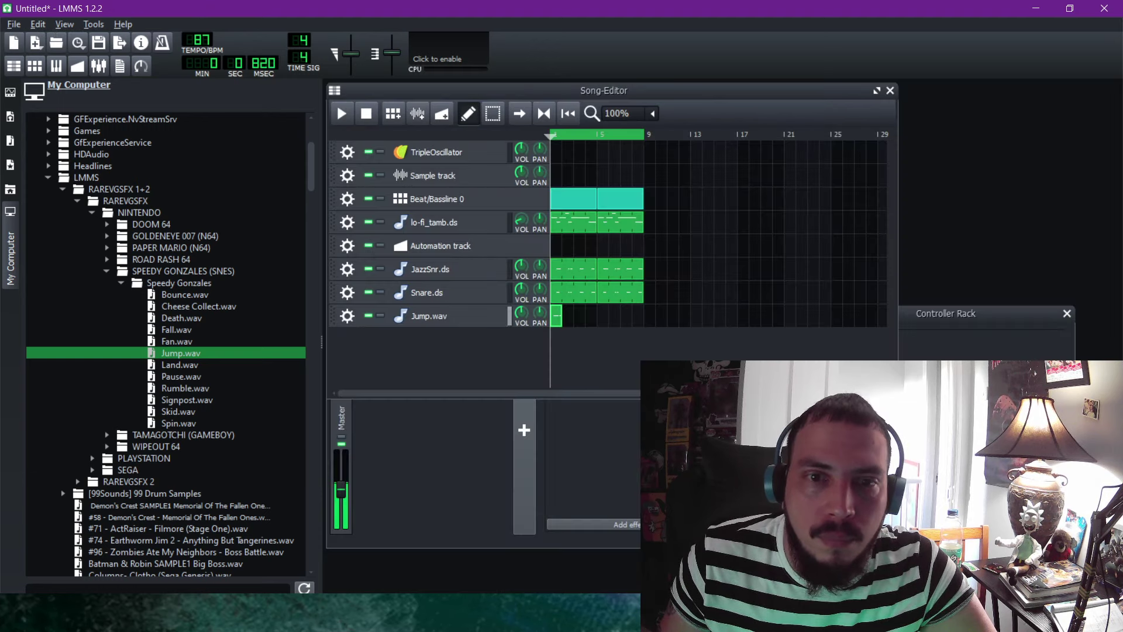
{"action": "left_click", "coordinate": [366, 114]}
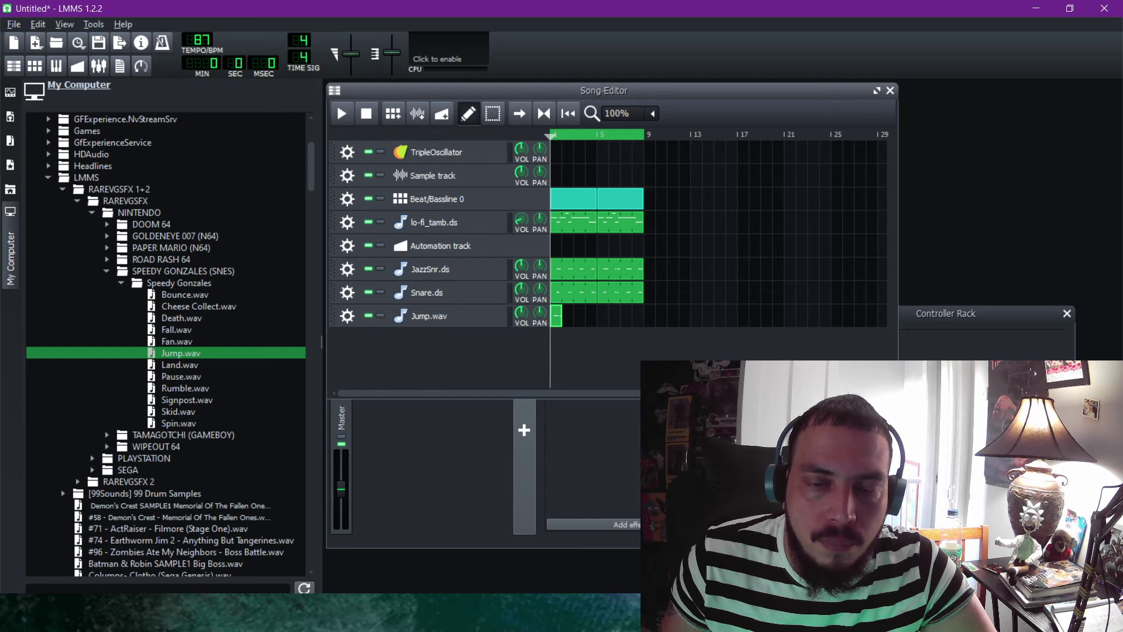
Reopen the Jump.wav pattern in the piano roll and copy its three bar 1 notes to the same beats of bar 3.
{"action": "key", "text": "F7"}
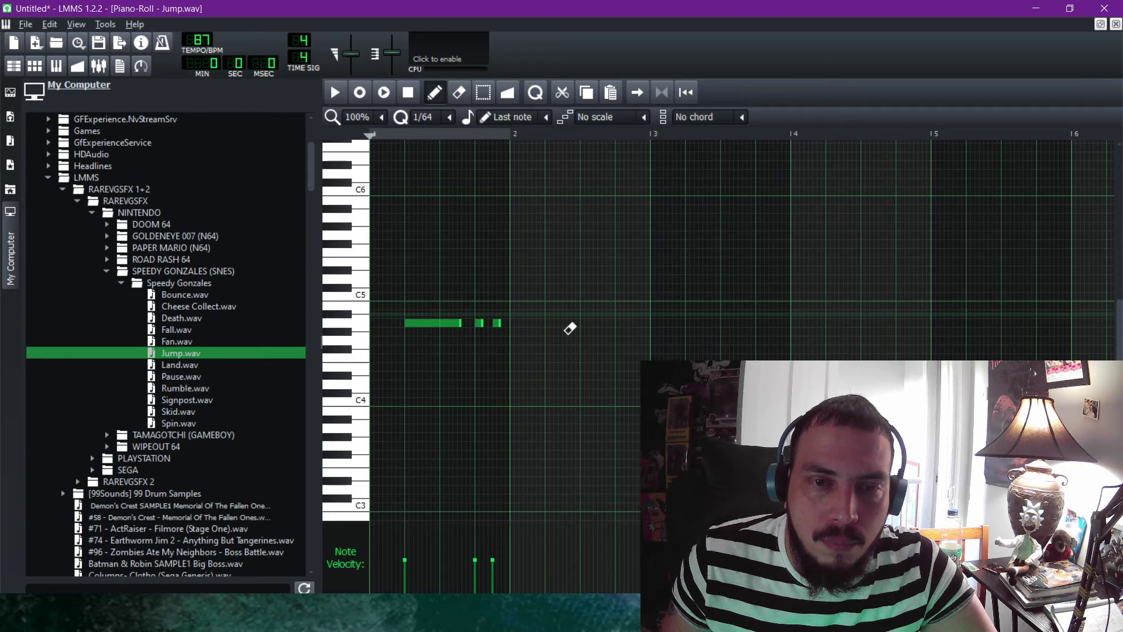
{"action": "left_click", "coordinate": [482, 92]}
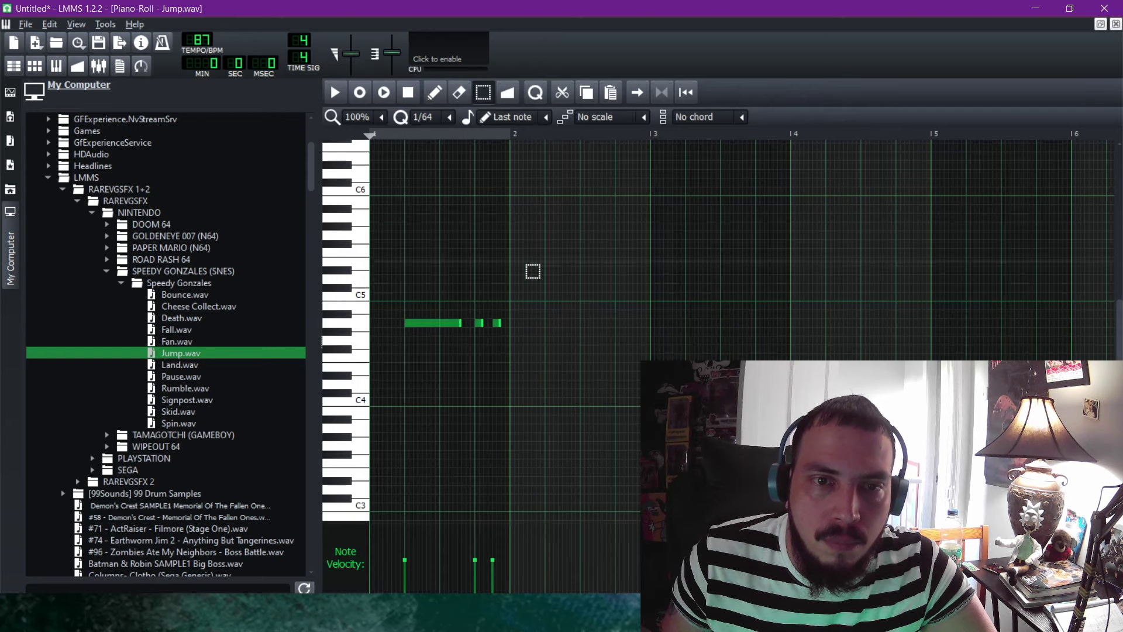
{"action": "left_click_drag", "start_coordinate": [527, 304], "coordinate": [417, 354]}
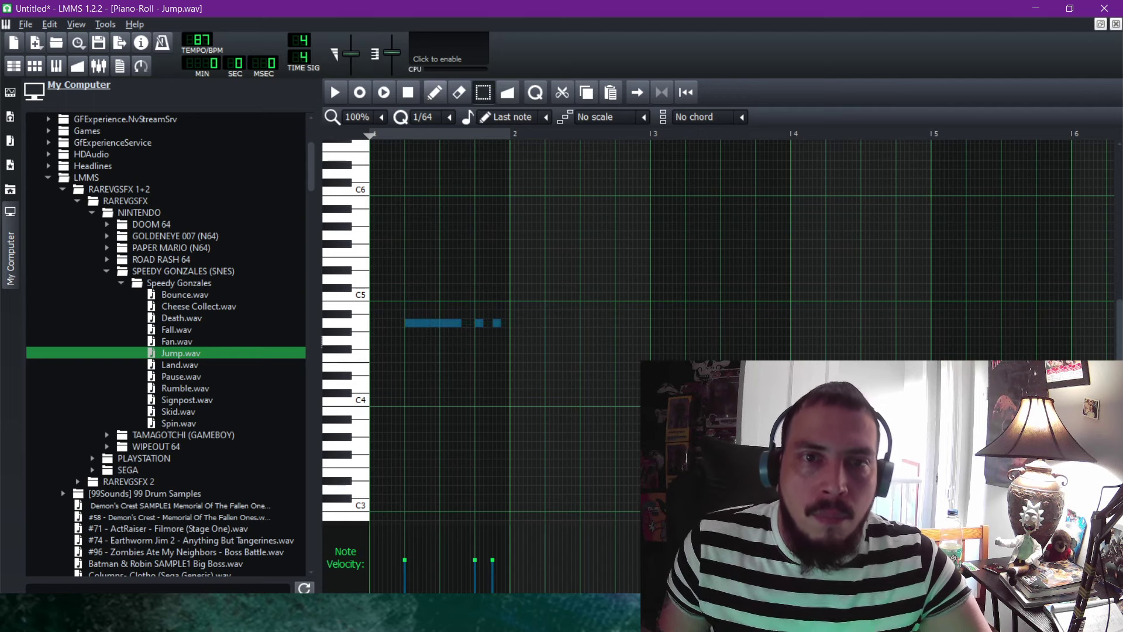
{"action": "left_click", "coordinate": [434, 92]}
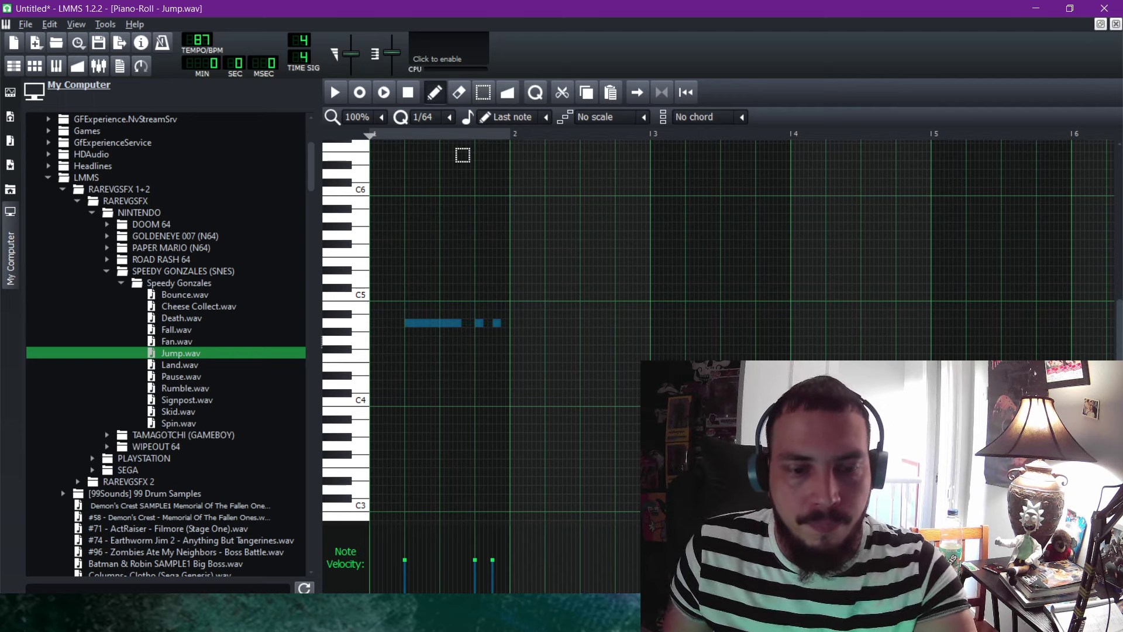
{"action": "key", "text": "ctrl+c"}
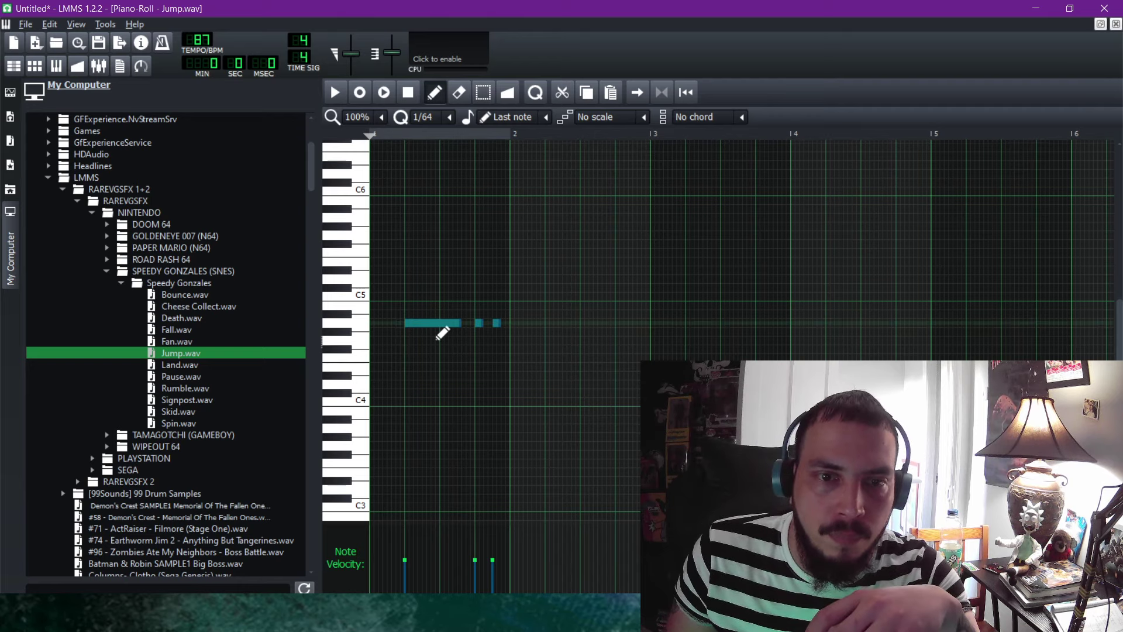
{"action": "left_click_drag", "start_coordinate": [447, 333], "coordinate": [726, 340]}
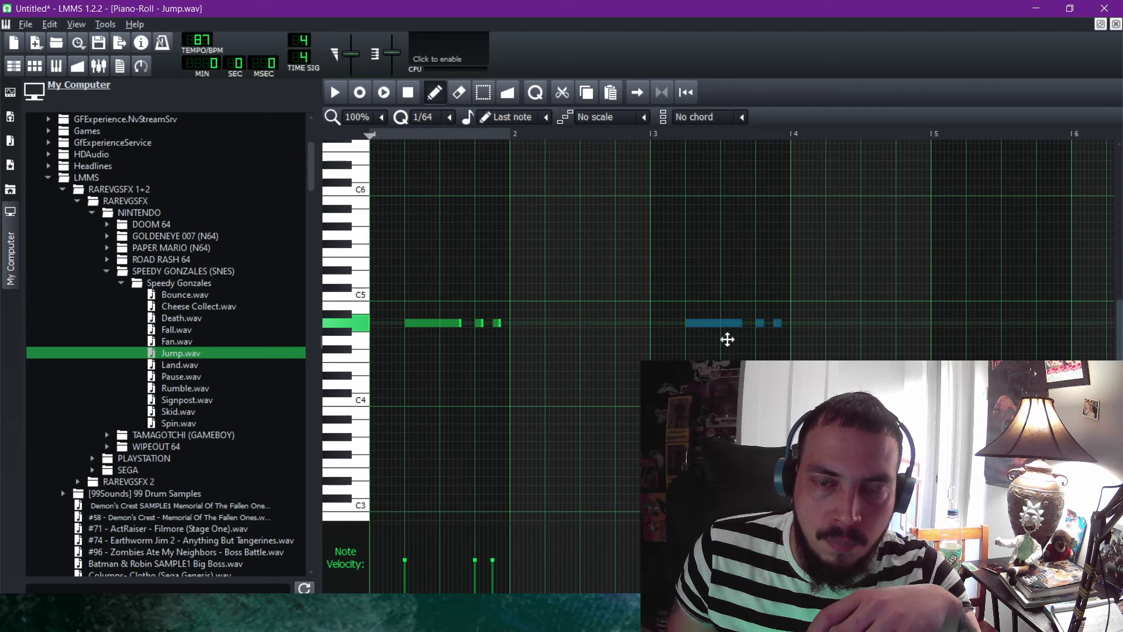
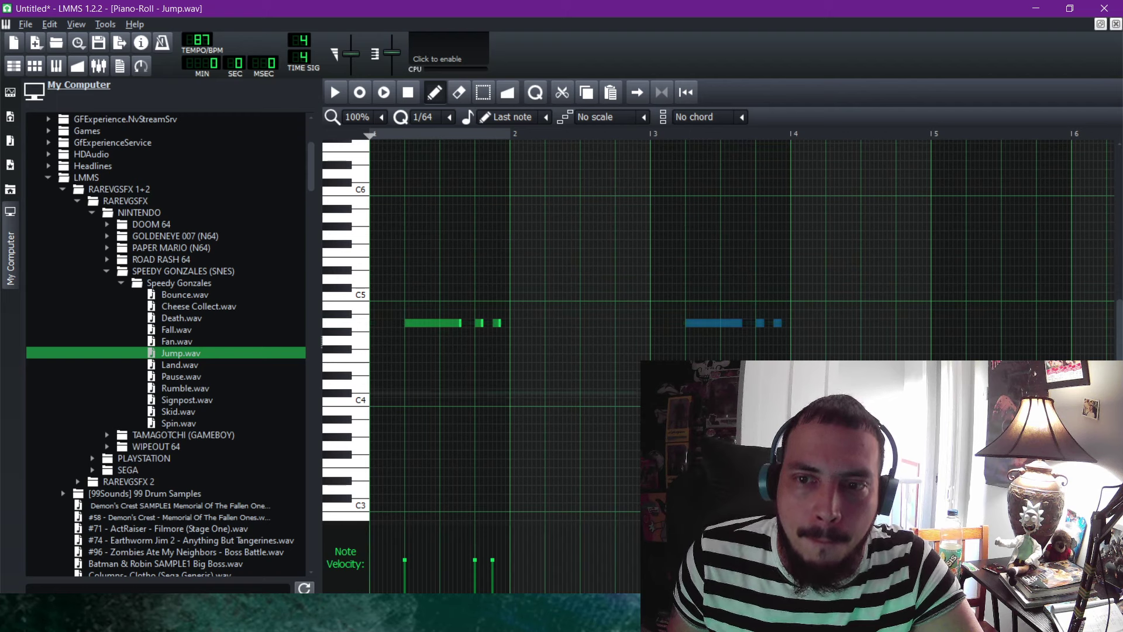
{"action": "left_click", "coordinate": [731, 506]}
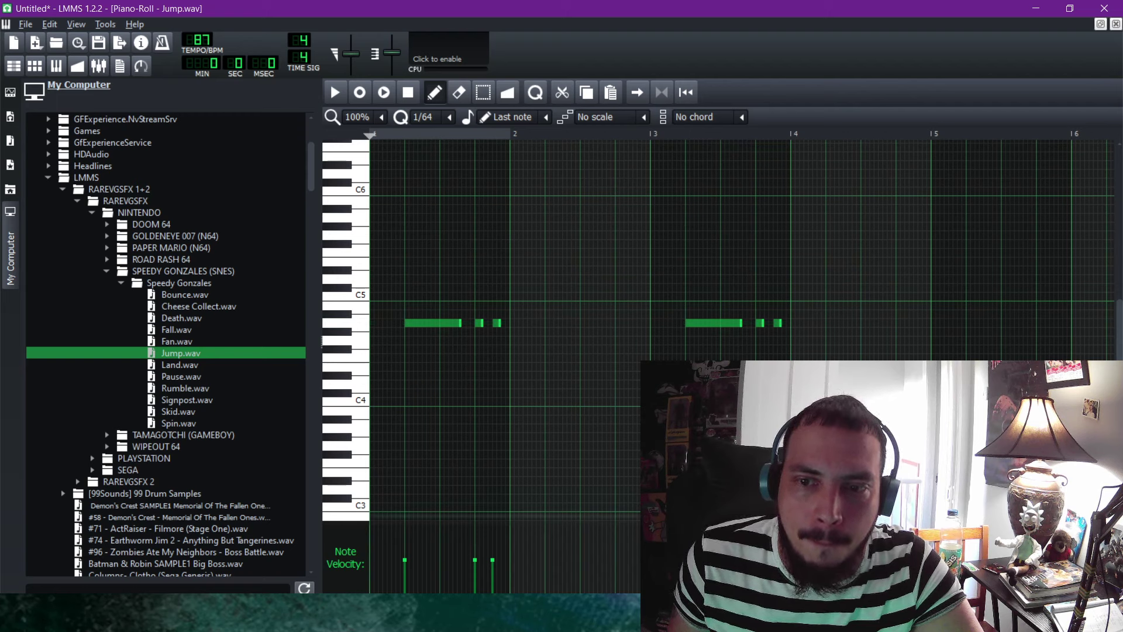
{"action": "left_click", "coordinate": [731, 506]}
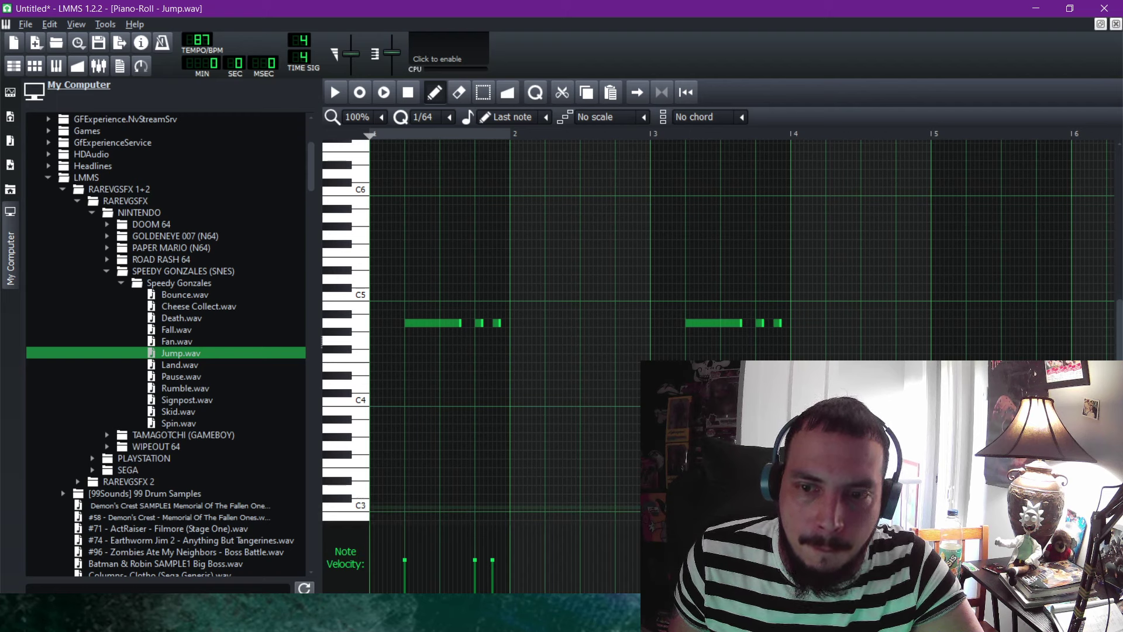
Confirm a velocity of 100 for the Jump.wav note on beat 4 of bar 1 and return to the Song-Editor.
{"action": "double_click", "coordinate": [474, 560]}
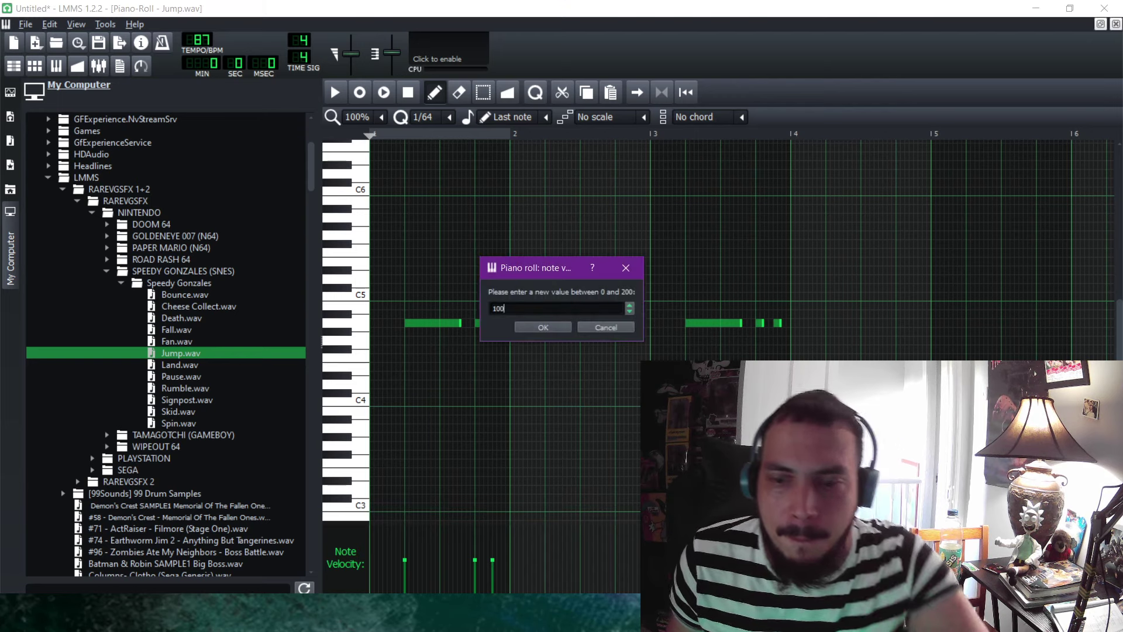
{"action": "left_click", "coordinate": [544, 328]}
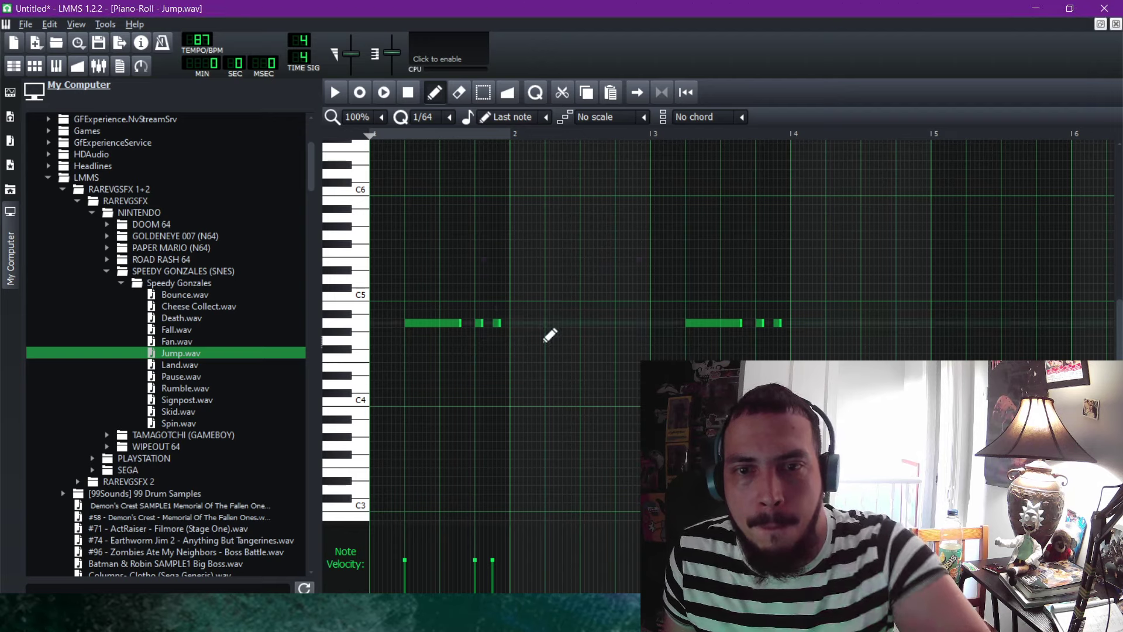
{"action": "left_click", "coordinate": [1116, 24]}
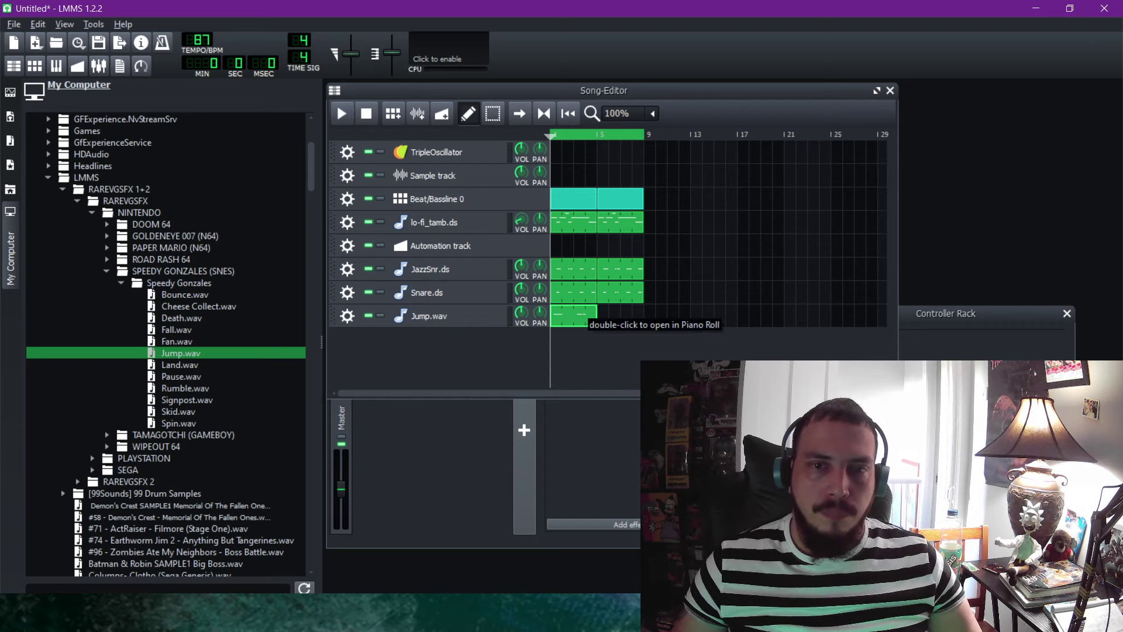
Copy the Jump.wav pattern and paste it at bar 5 of the same track.
{"action": "right_click", "coordinate": [562, 319]}
{"action": "left_click", "coordinate": [589, 387]}
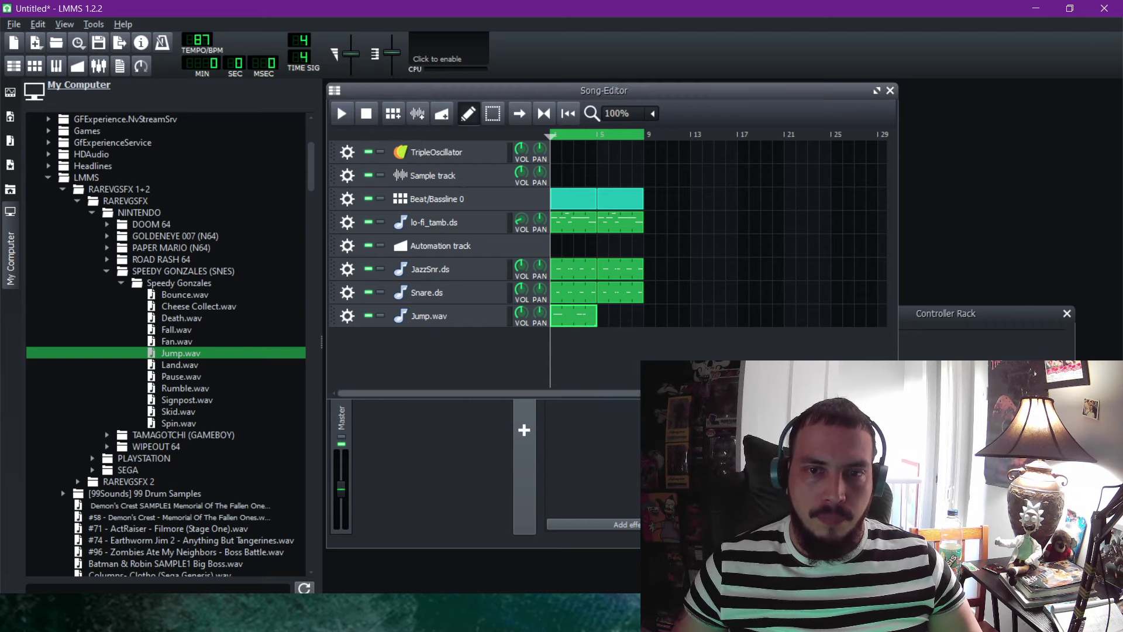
{"action": "left_click", "coordinate": [603, 317]}
{"action": "right_click", "coordinate": [602, 316]}
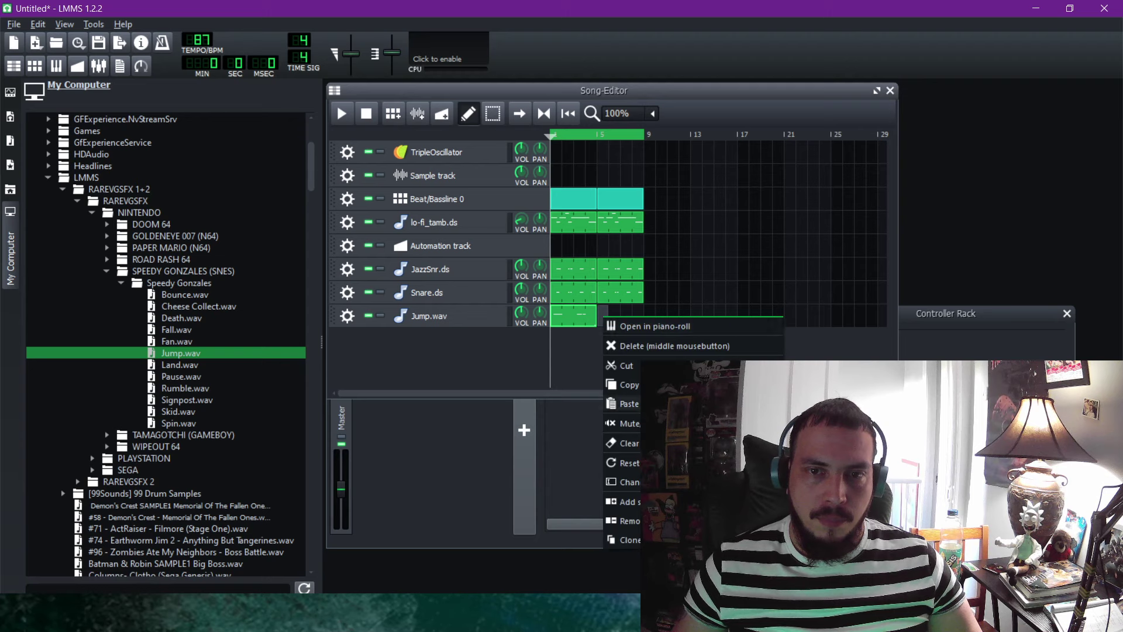
{"action": "left_click", "coordinate": [626, 404]}
Play the song and lower the Jump.wav track's volume in small amounts to about 43%.
{"action": "key", "text": "space"}
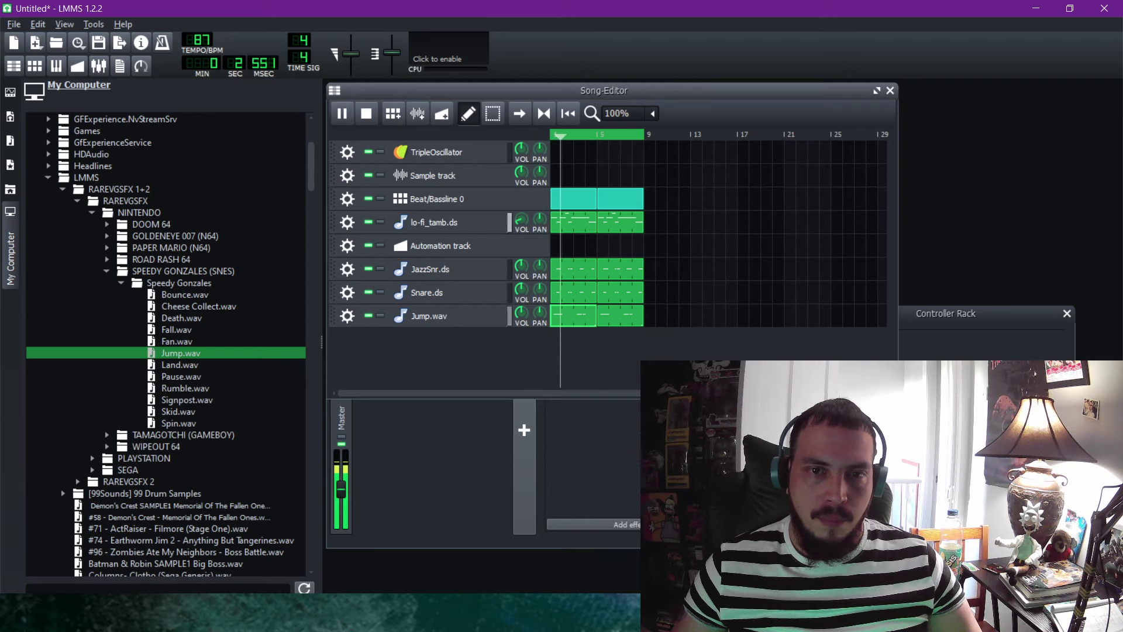
{"action": "left_click_drag", "start_coordinate": [521, 313], "coordinate": [521, 319]}
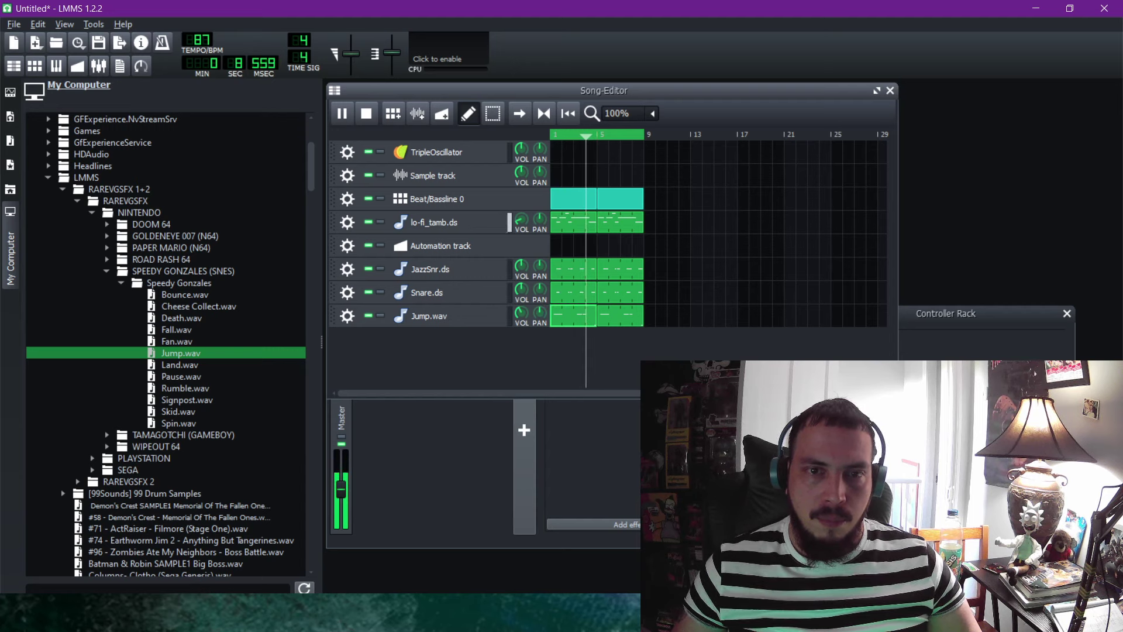
{"action": "left_click_drag", "start_coordinate": [522, 313], "coordinate": [521, 314]}
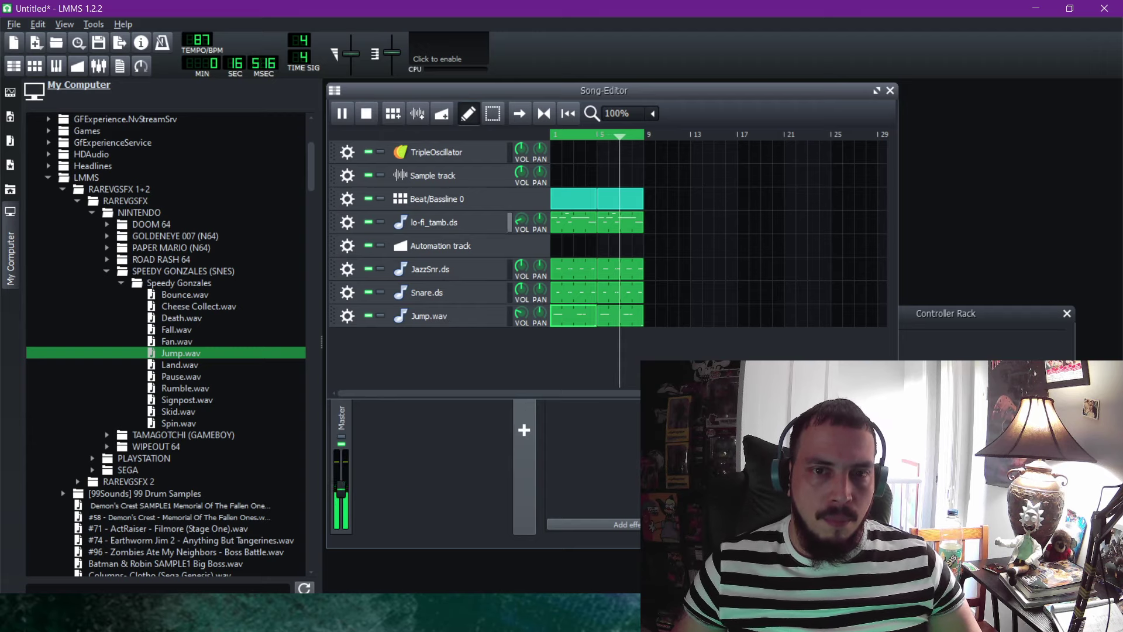
{"action": "left_click_drag", "start_coordinate": [521, 314], "coordinate": [520, 317]}
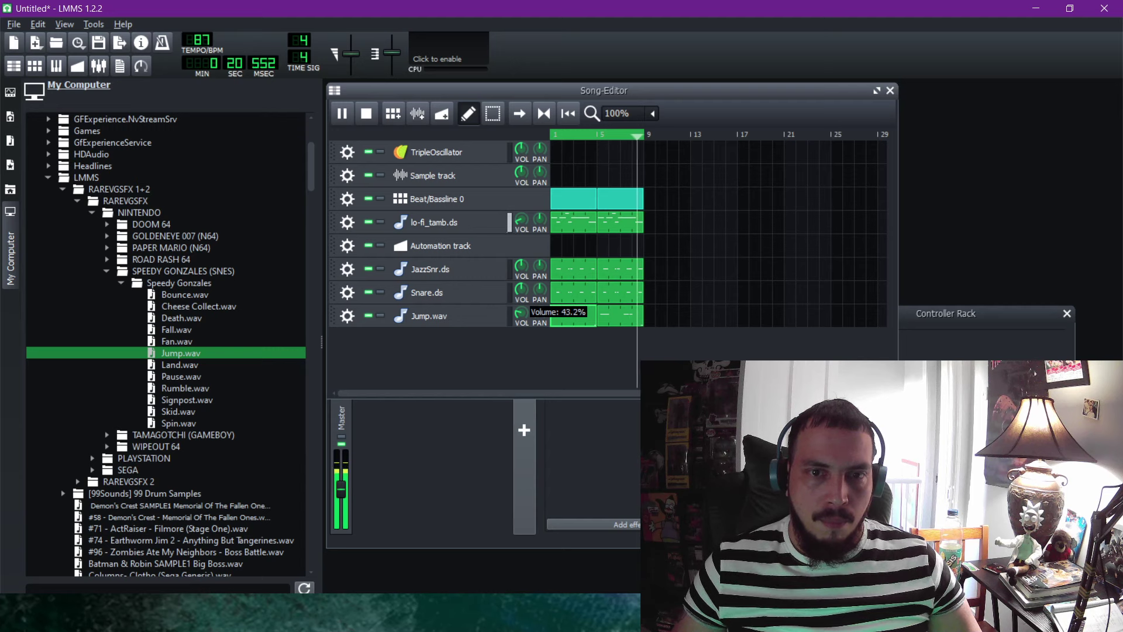
{"action": "left_click_drag", "start_coordinate": [520, 314], "coordinate": [521, 316]}
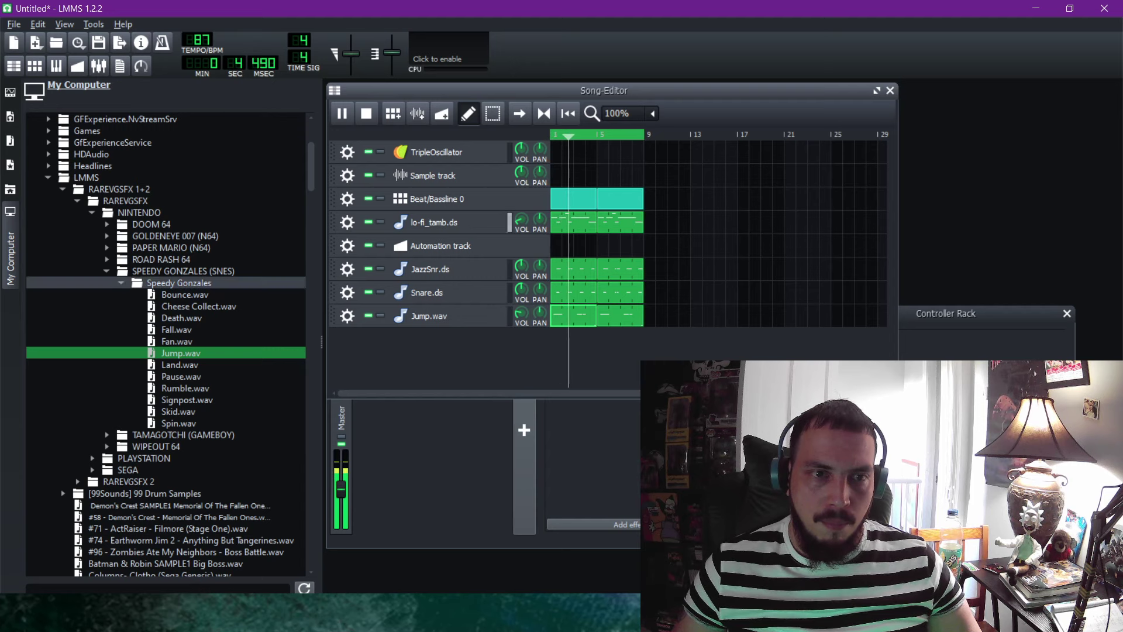
Collapse the Speedy Gonzales samples, stop playback, and expand the Voices folder inside WIPEOUT 64.
{"action": "left_click", "coordinate": [121, 283]}
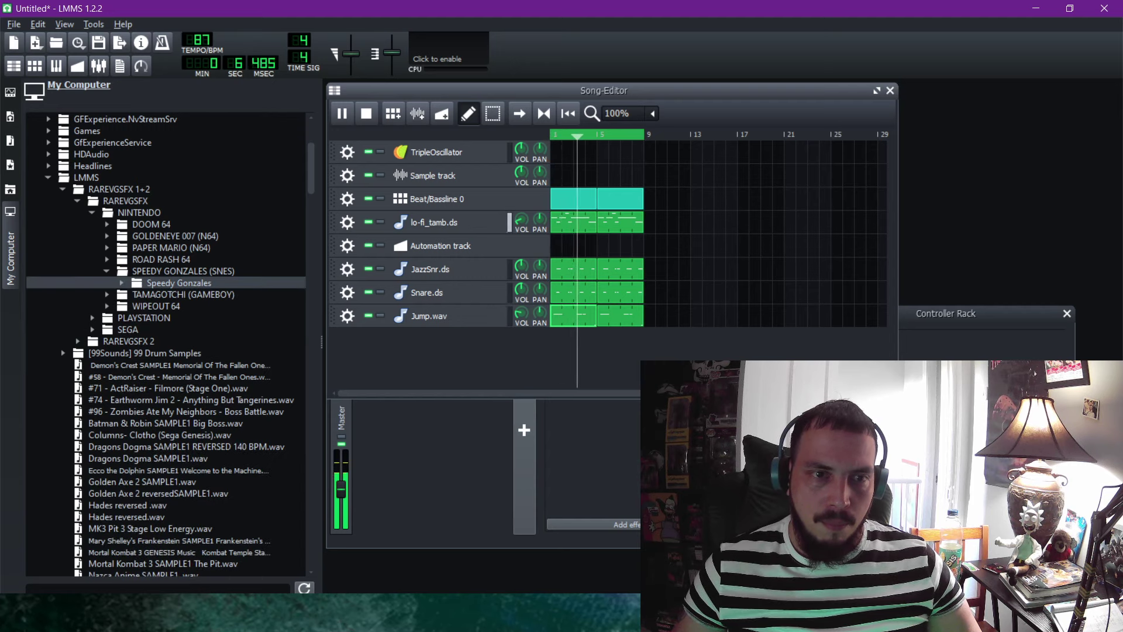
{"action": "left_click", "coordinate": [155, 306]}
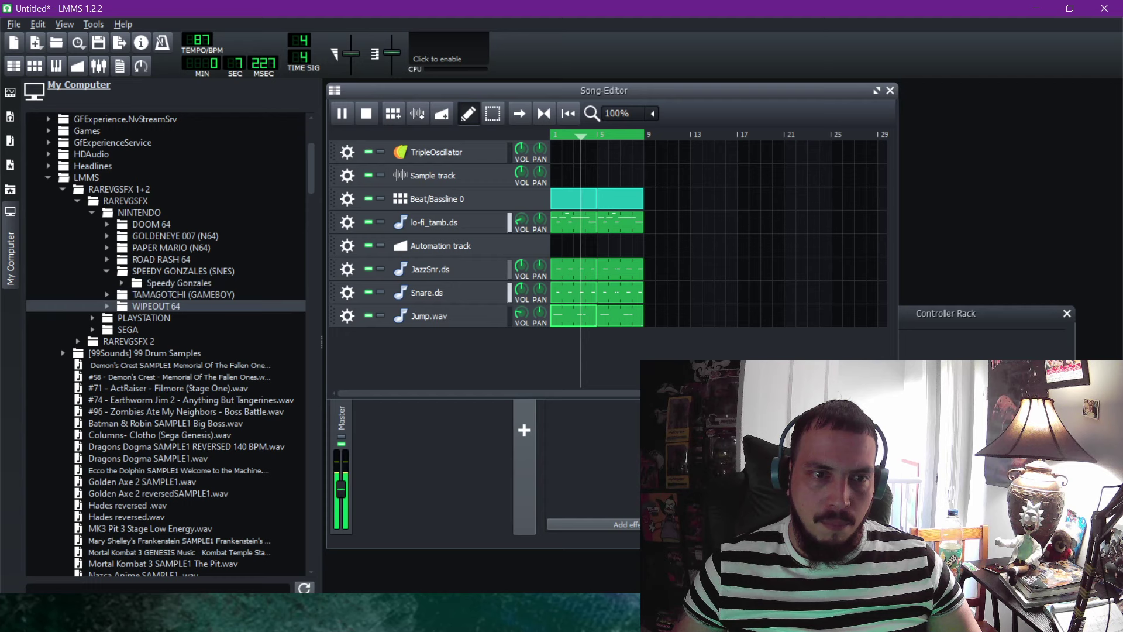
{"action": "key", "text": "Right"}
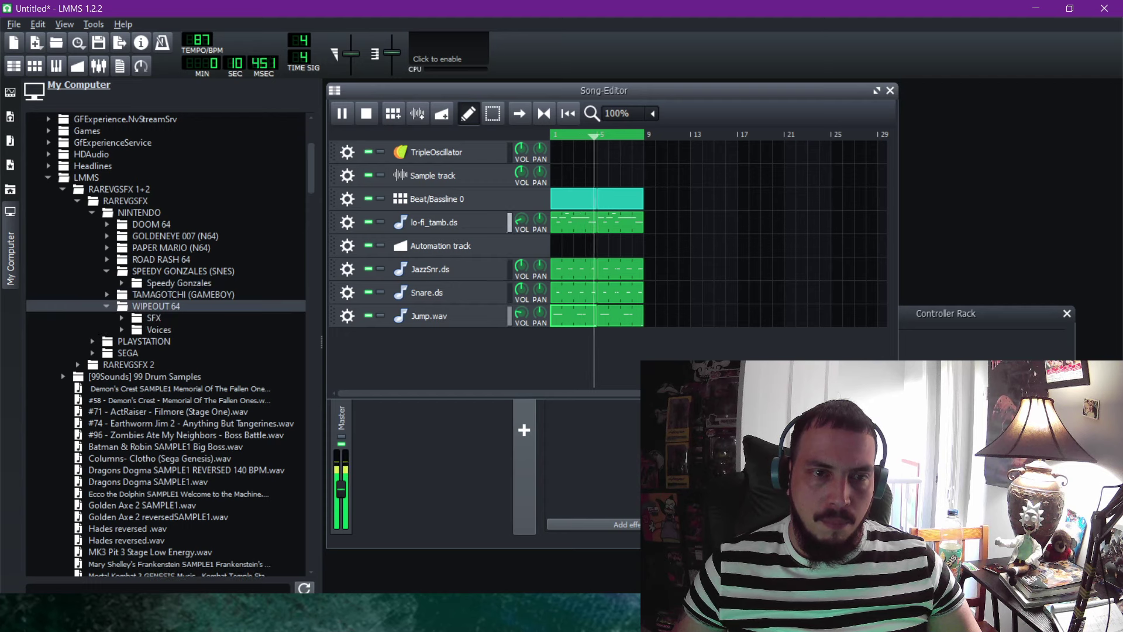
{"action": "key", "text": "space"}
{"action": "key", "text": "Down"}
{"action": "key", "text": "Down"}
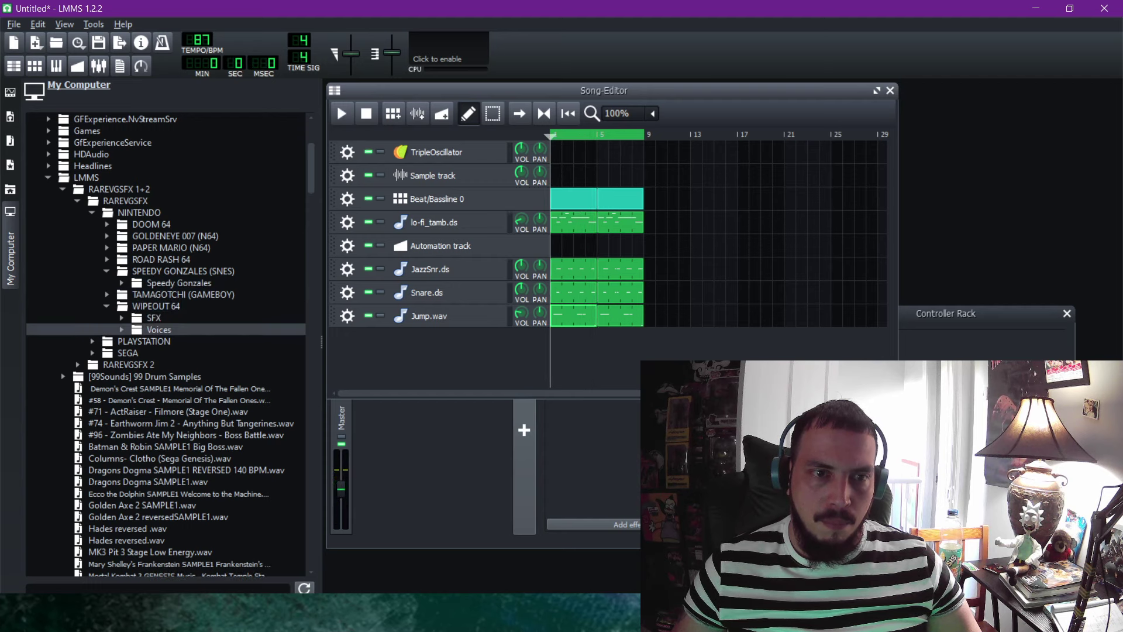
{"action": "key", "text": "Right"}
Audition the WIPEOUT 64 voice samples from 1st Place.wav through Bronze Awarded.wav.
{"action": "key", "text": "Down"}
{"action": "key", "text": "Down"}
{"action": "key", "text": "Up"}
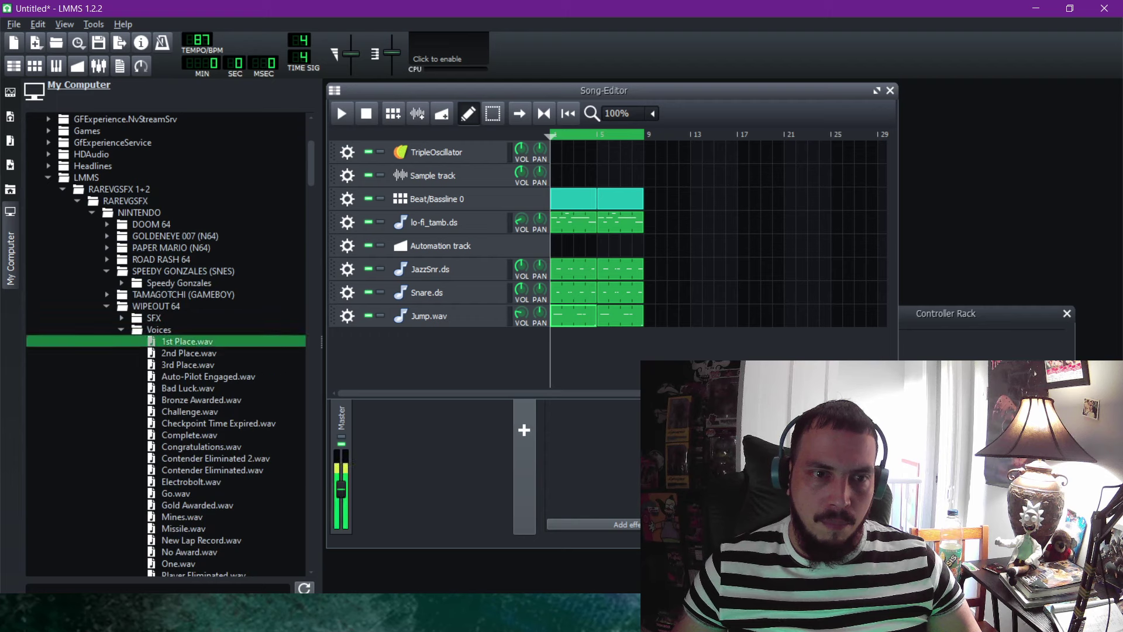
{"action": "key", "text": "Down"}
{"action": "key", "text": "Down"}
{"action": "key", "text": "Down"}
{"action": "key", "text": "Down"}
{"action": "key", "text": "Down"}
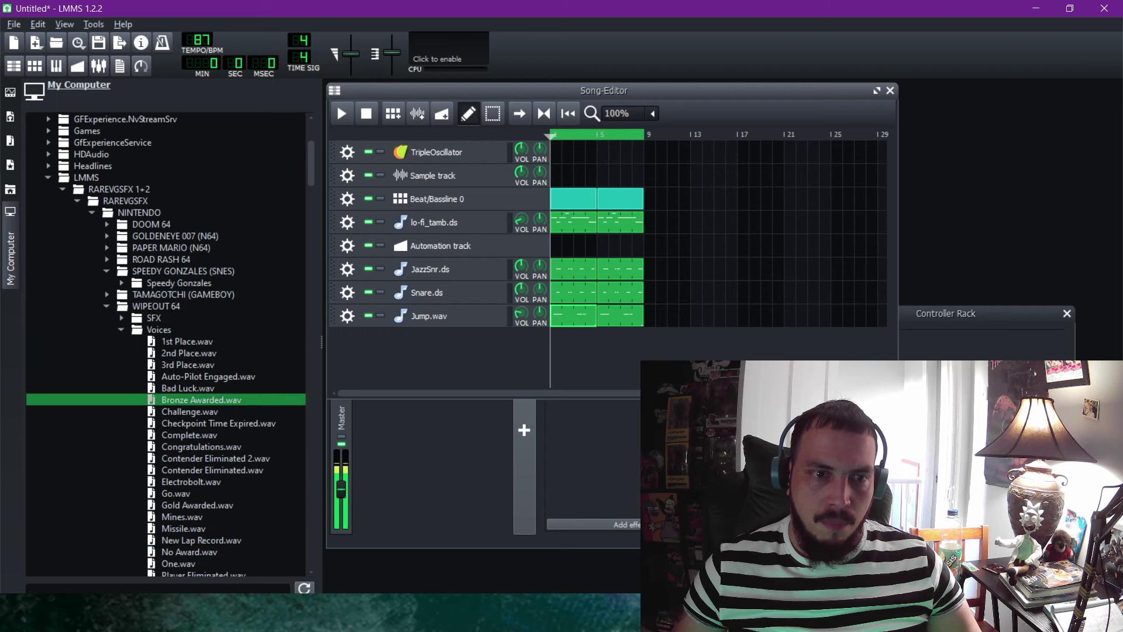
{"action": "key", "text": "Up"}
{"action": "key", "text": "Up"}
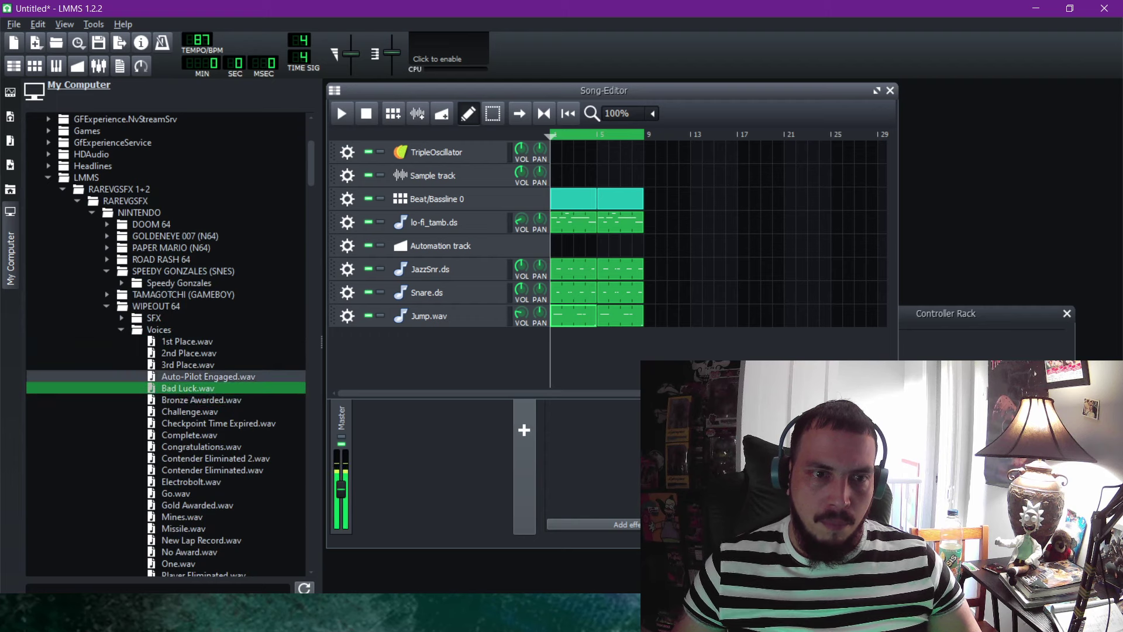
{"action": "key", "text": "Down"}
{"action": "key", "text": "Down"}
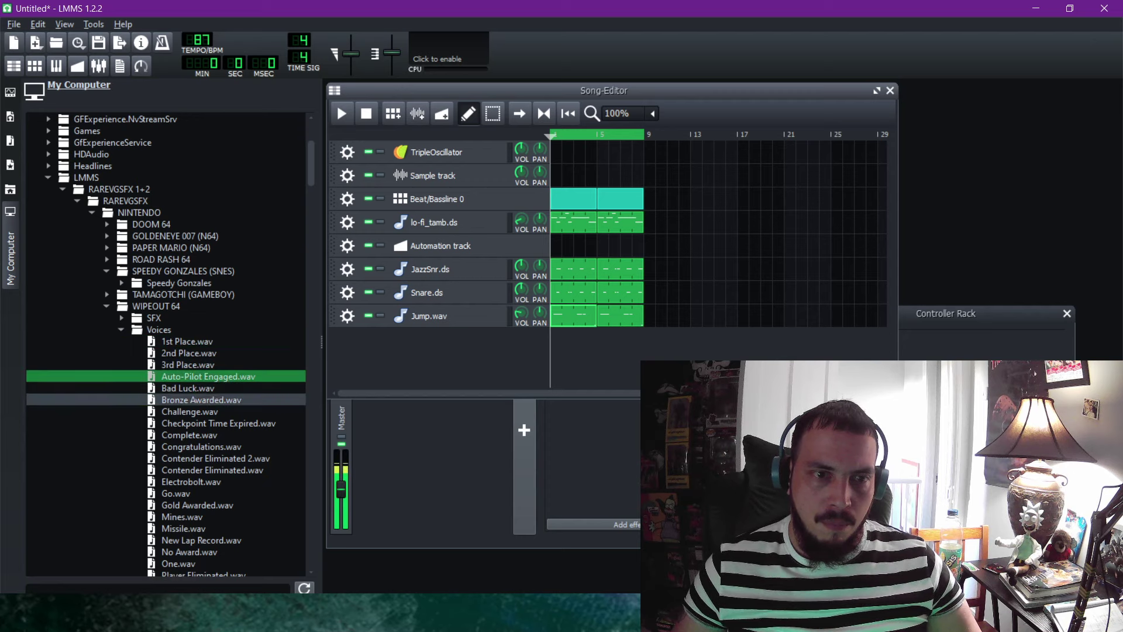
Add Contender Eliminated.wav from the WIPEOUT 64 voices as a new track and open its instrument window beside the Song-Editor.
{"action": "scroll", "coordinate": [166, 399], "scroll_direction": "down", "scroll_amount": 2}
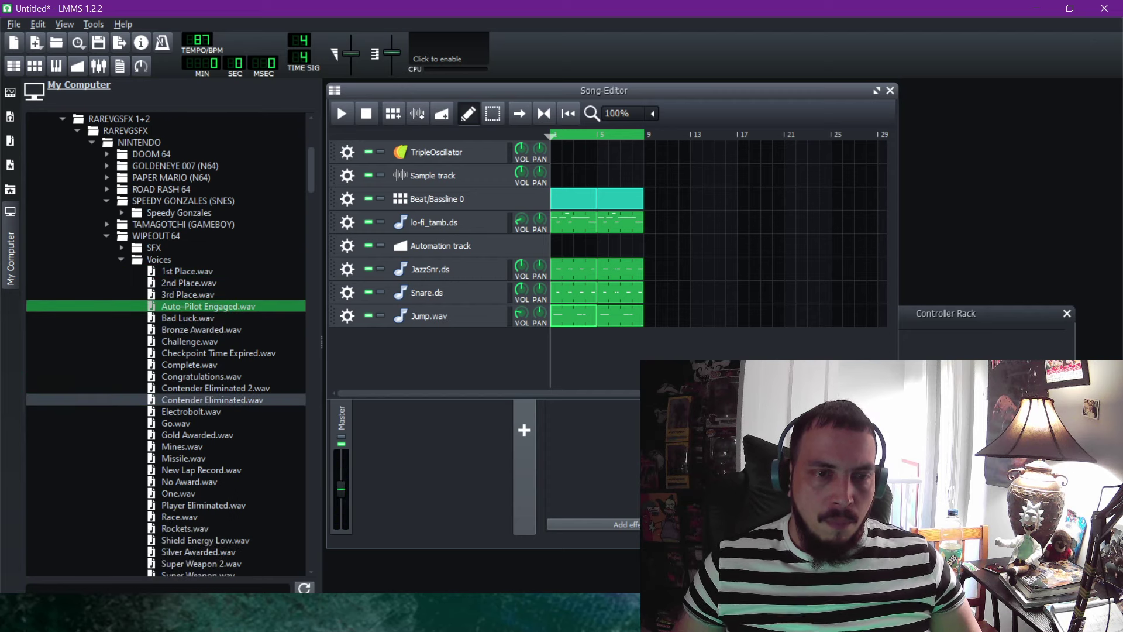
{"action": "left_click", "coordinate": [212, 400]}
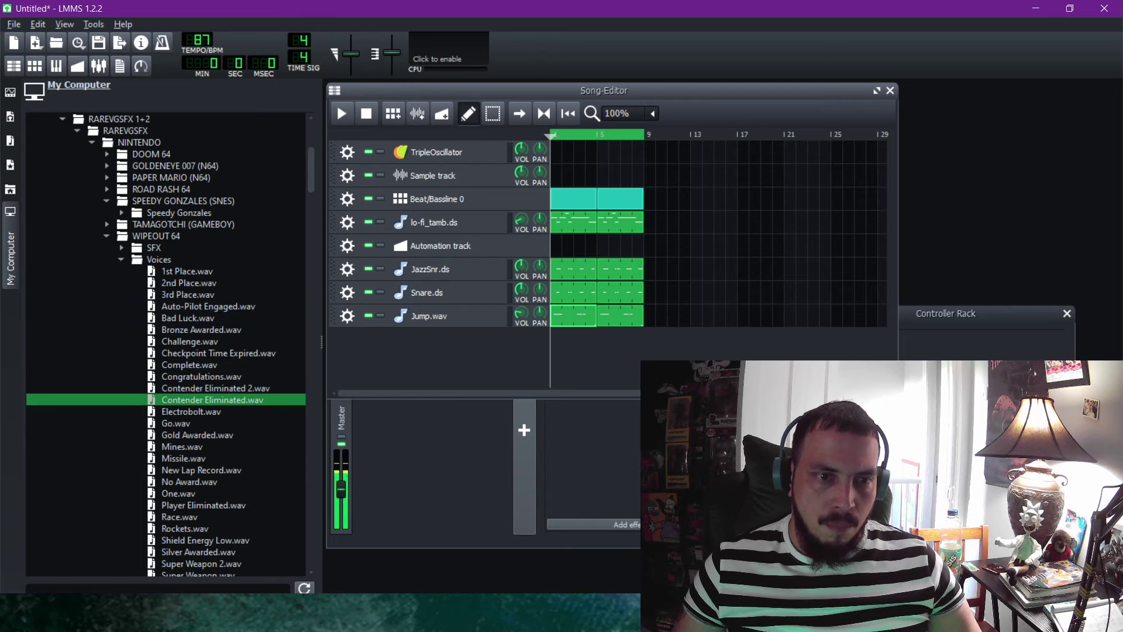
{"action": "left_click_drag", "start_coordinate": [212, 400], "coordinate": [432, 352]}
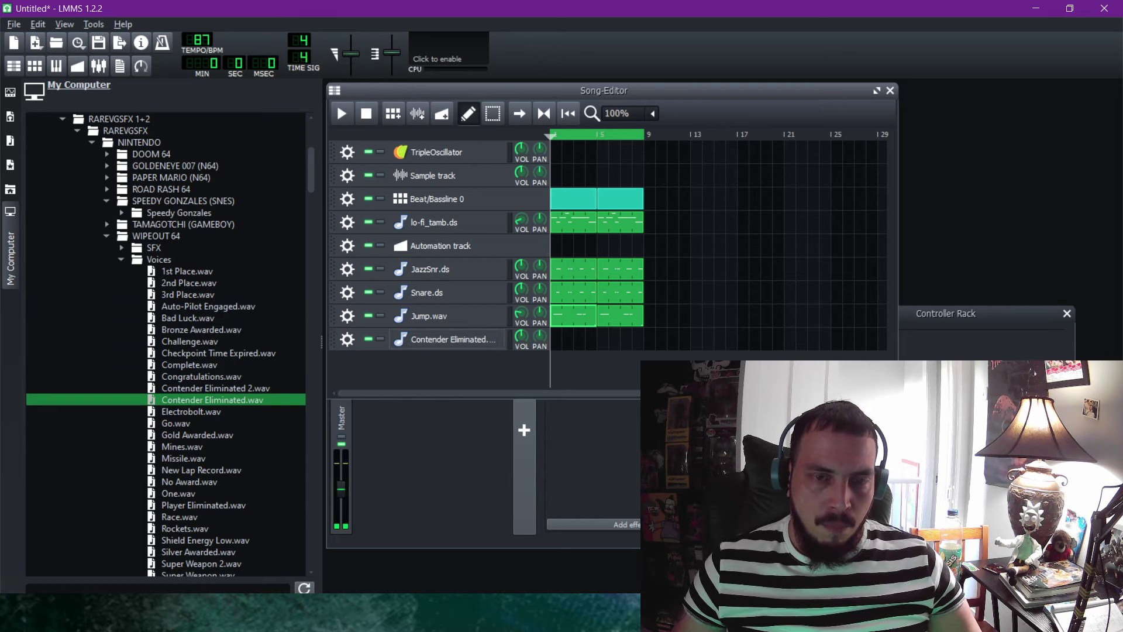
{"action": "left_click", "coordinate": [452, 339]}
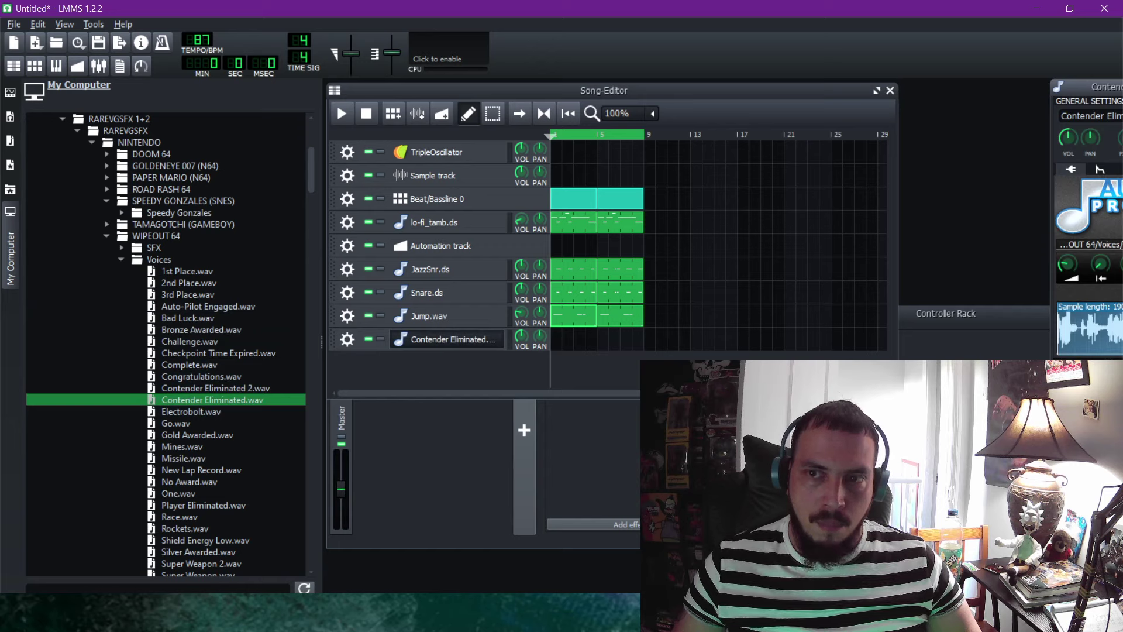
{"action": "left_click_drag", "start_coordinate": [1094, 86], "coordinate": [842, 203]}
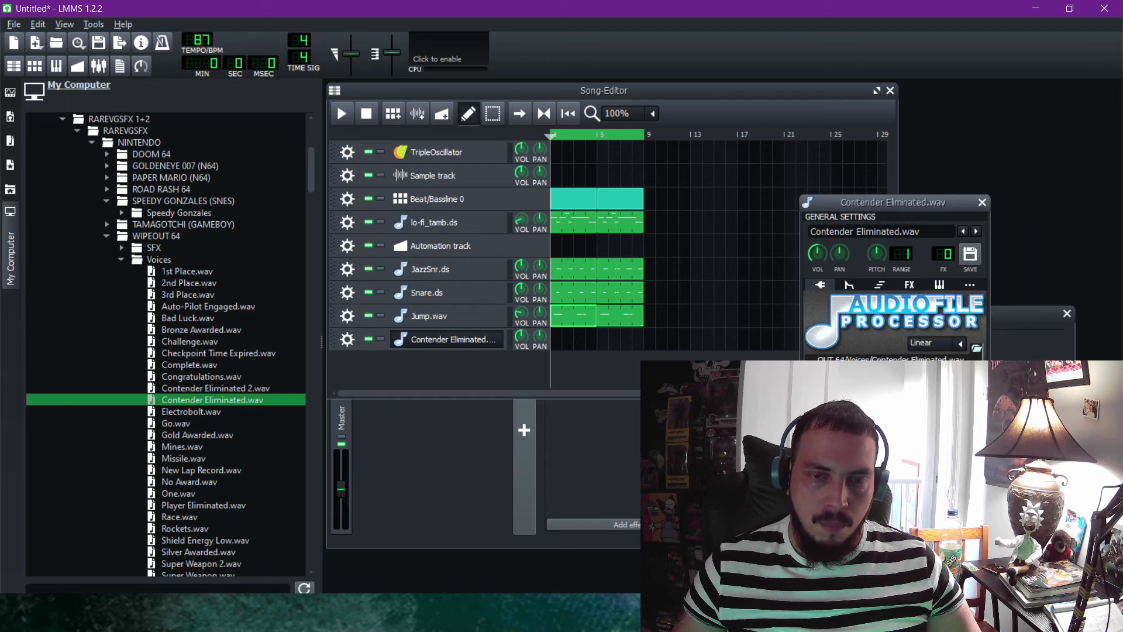
Create a Contender Eliminated.wav pattern at bar 1 with a one-beat F#4 note on beat 1, and preview it.
{"action": "left_click", "coordinate": [556, 341]}
{"action": "double_click", "coordinate": [556, 340]}
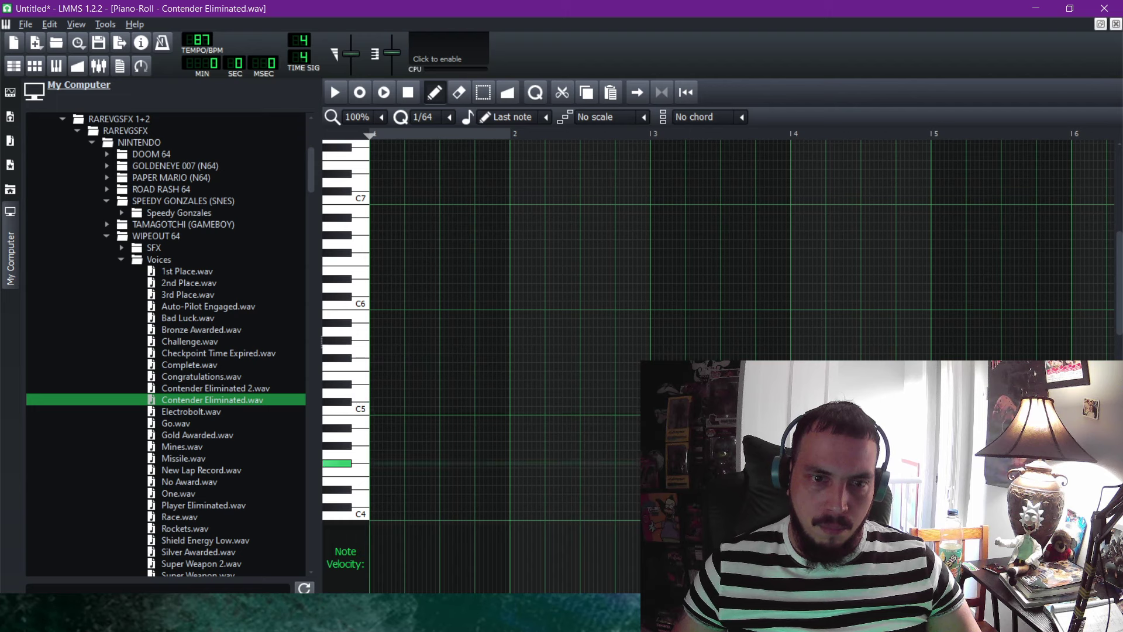
{"action": "left_click", "coordinate": [382, 468]}
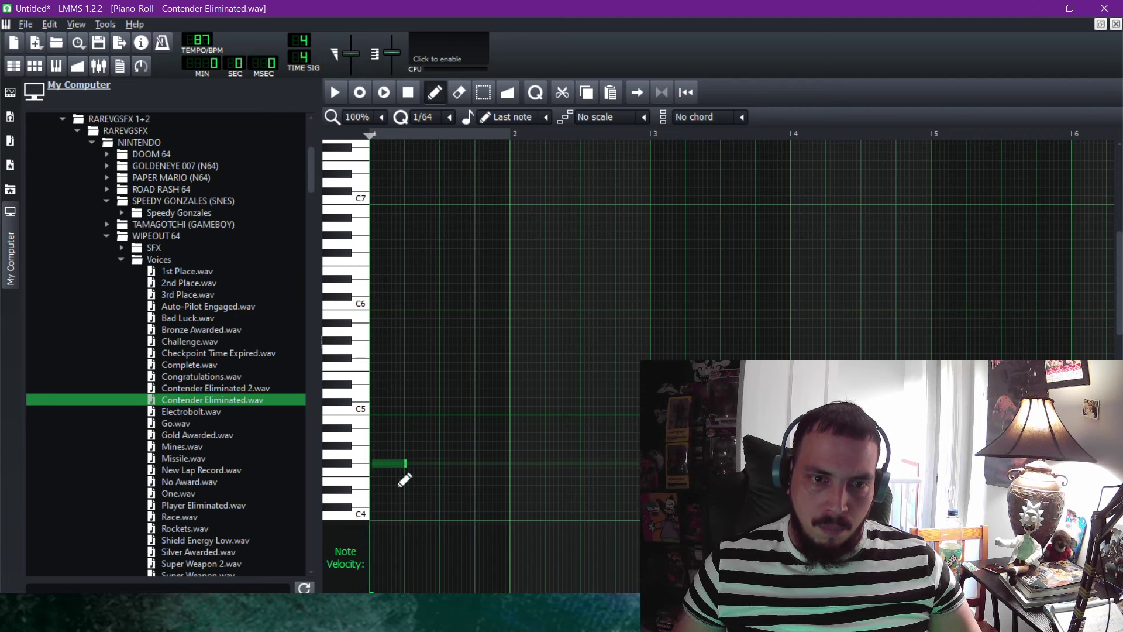
{"action": "left_click", "coordinate": [402, 474]}
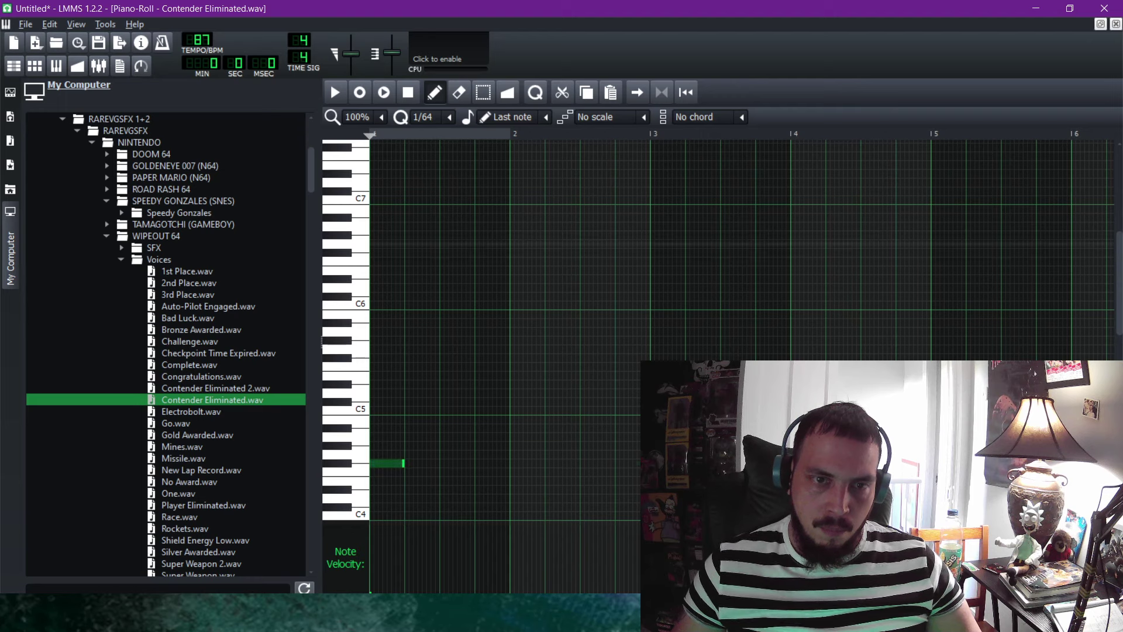
{"action": "left_click", "coordinate": [334, 92]}
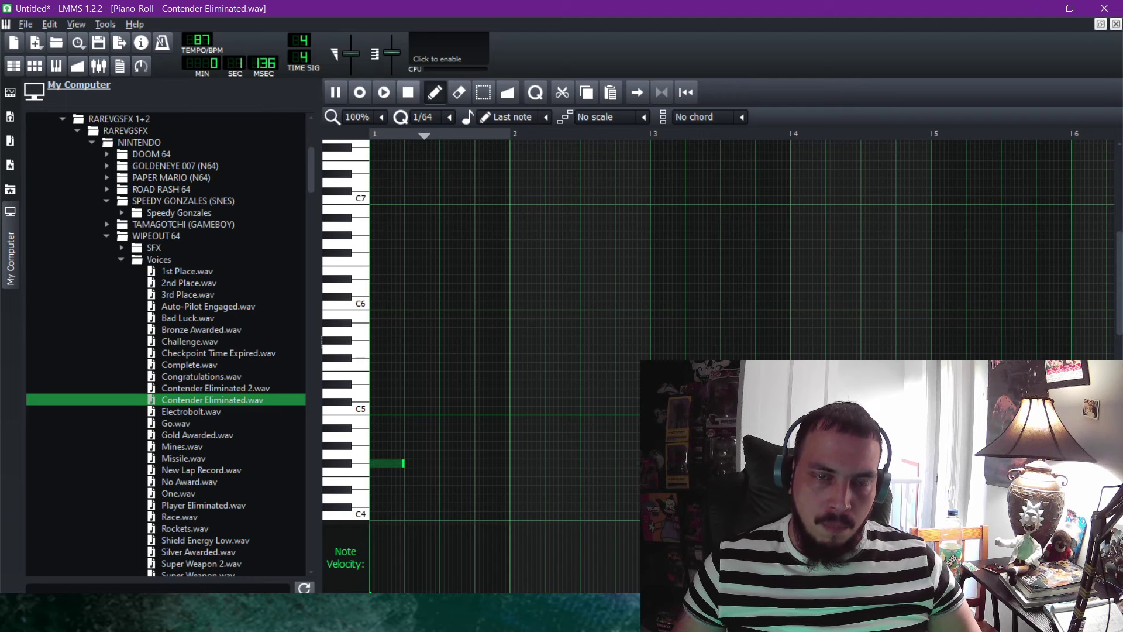
{"action": "left_click", "coordinate": [408, 92]}
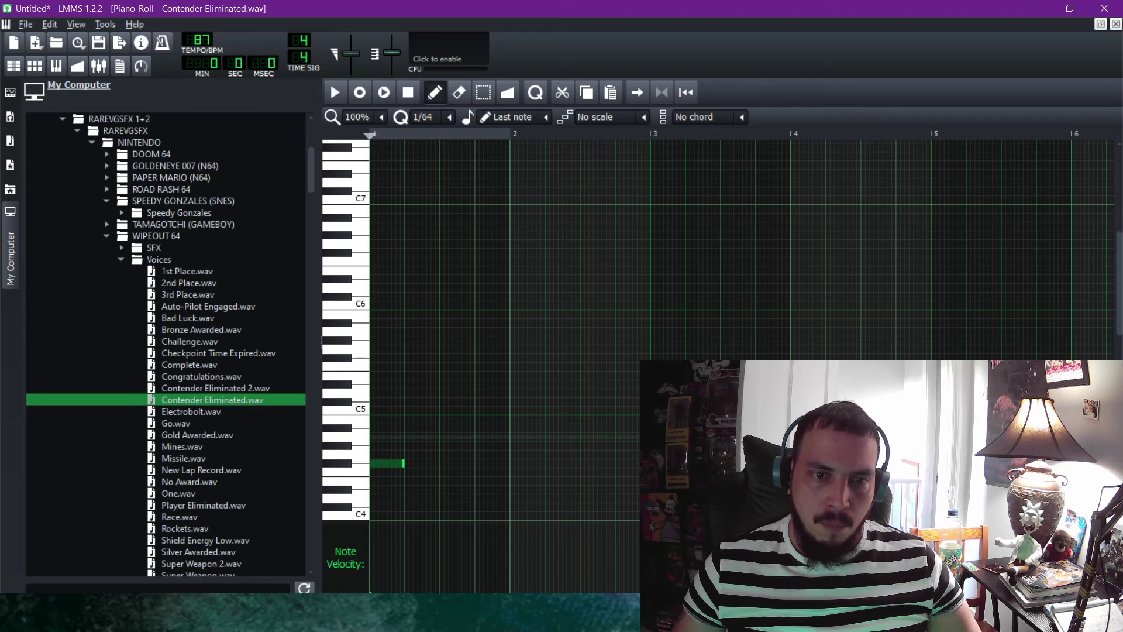
Set the F#4 note's velocity to 100, keep it on beat 1 of bar 1, and replay the pattern.
{"action": "left_click_drag", "start_coordinate": [404, 466], "coordinate": [441, 477]}
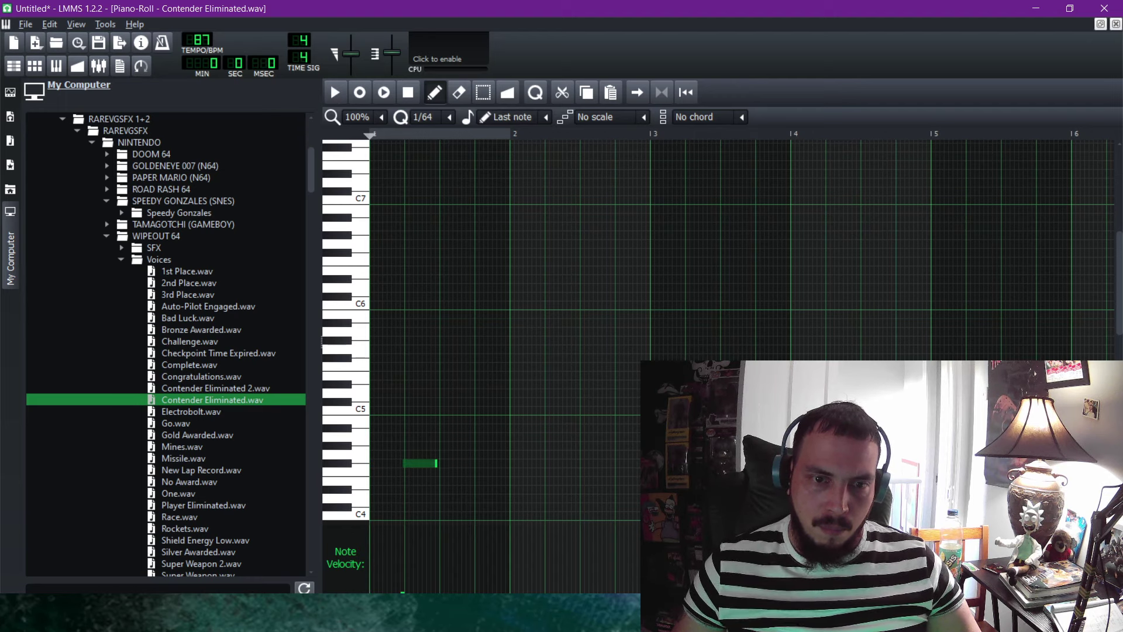
{"action": "double_click", "coordinate": [402, 590]}
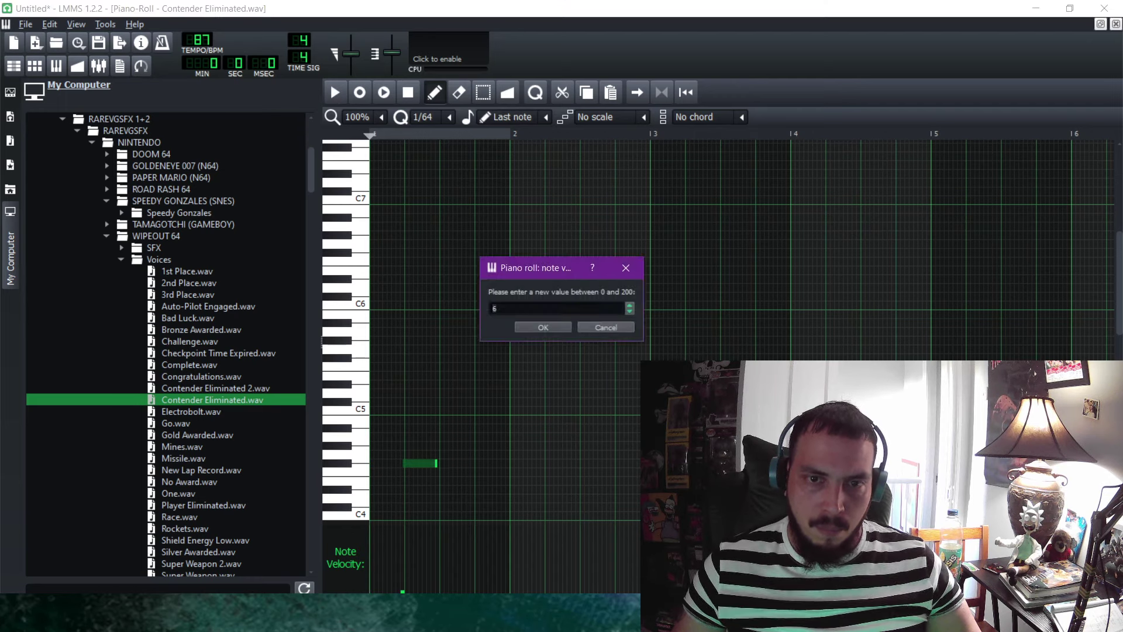
{"action": "key", "text": "BackSpace"}
{"action": "type", "text": "100"}
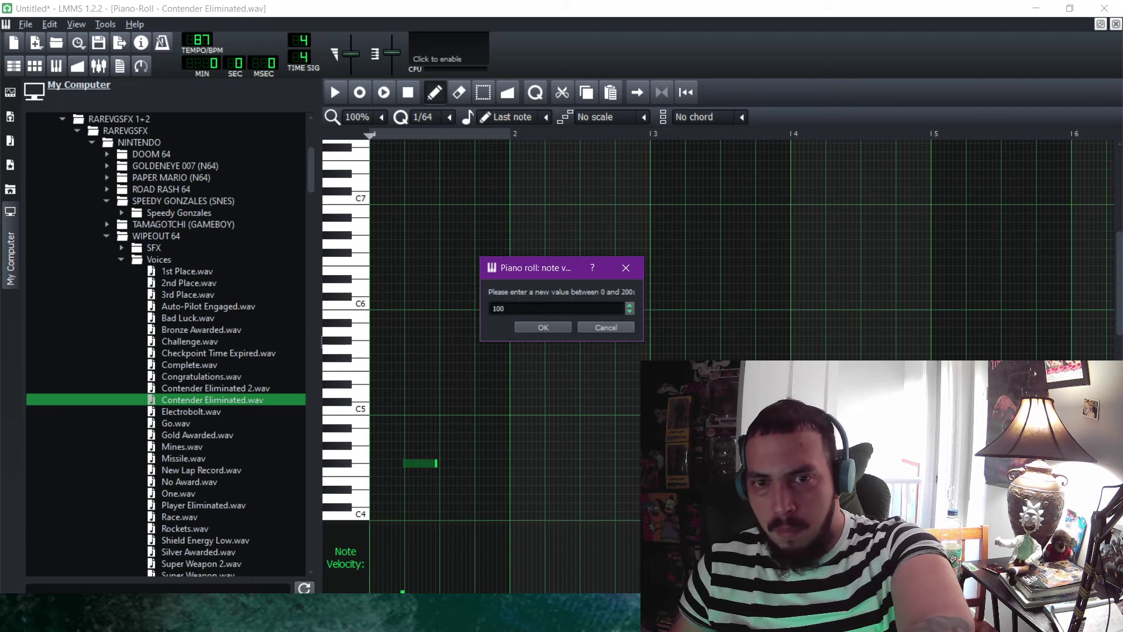
{"action": "left_click", "coordinate": [526, 326]}
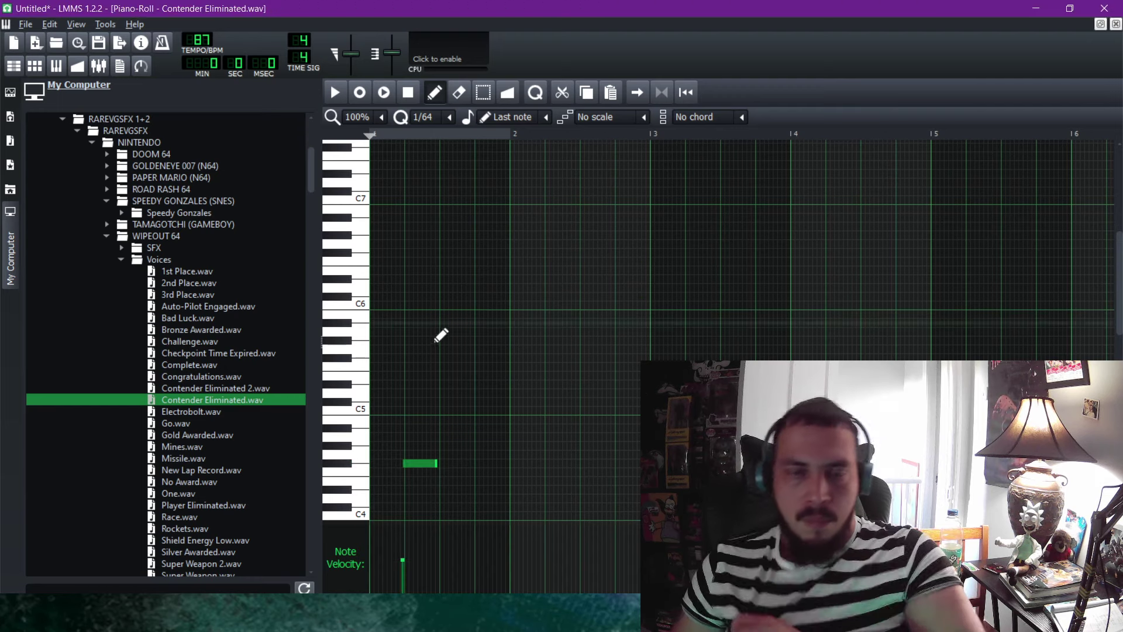
{"action": "left_click_drag", "start_coordinate": [424, 478], "coordinate": [393, 476]}
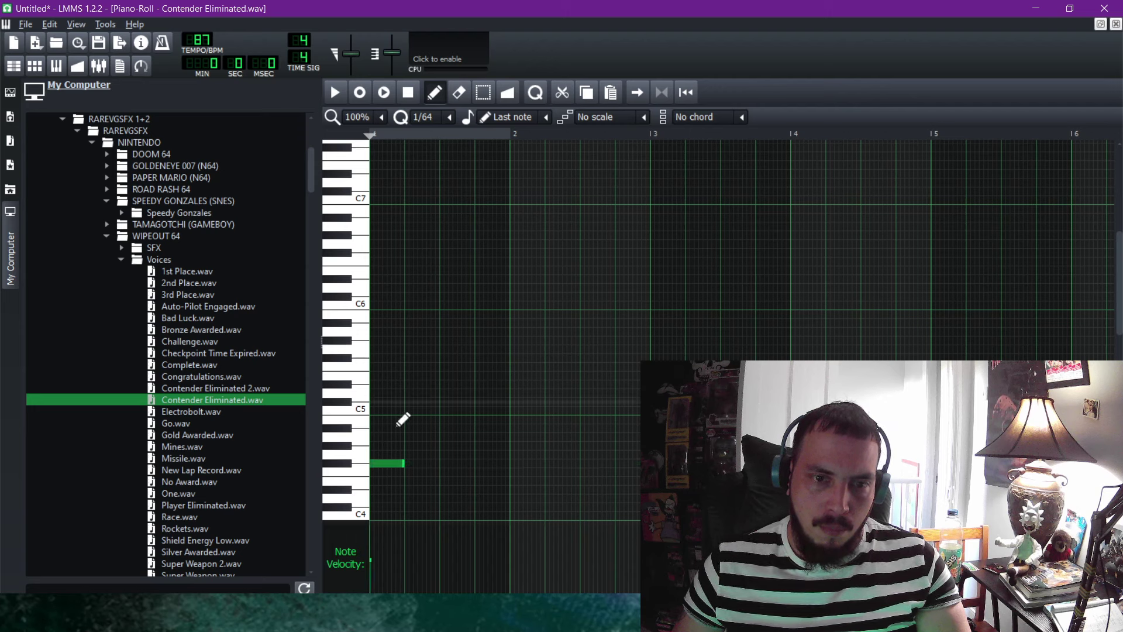
{"action": "left_click", "coordinate": [335, 92]}
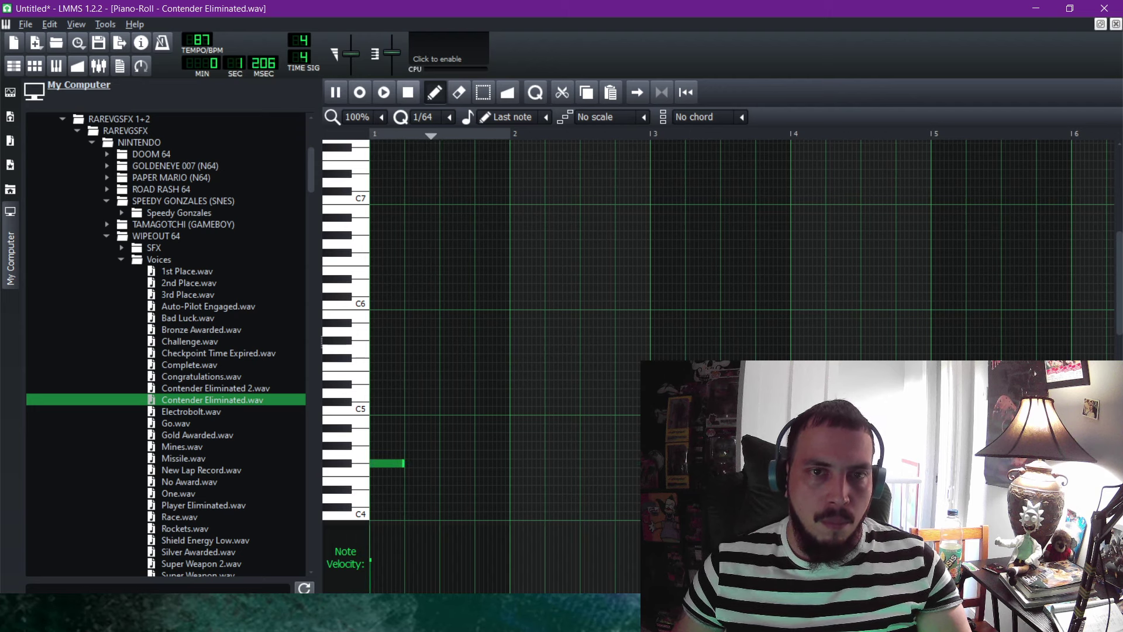
{"action": "key", "text": "space"}
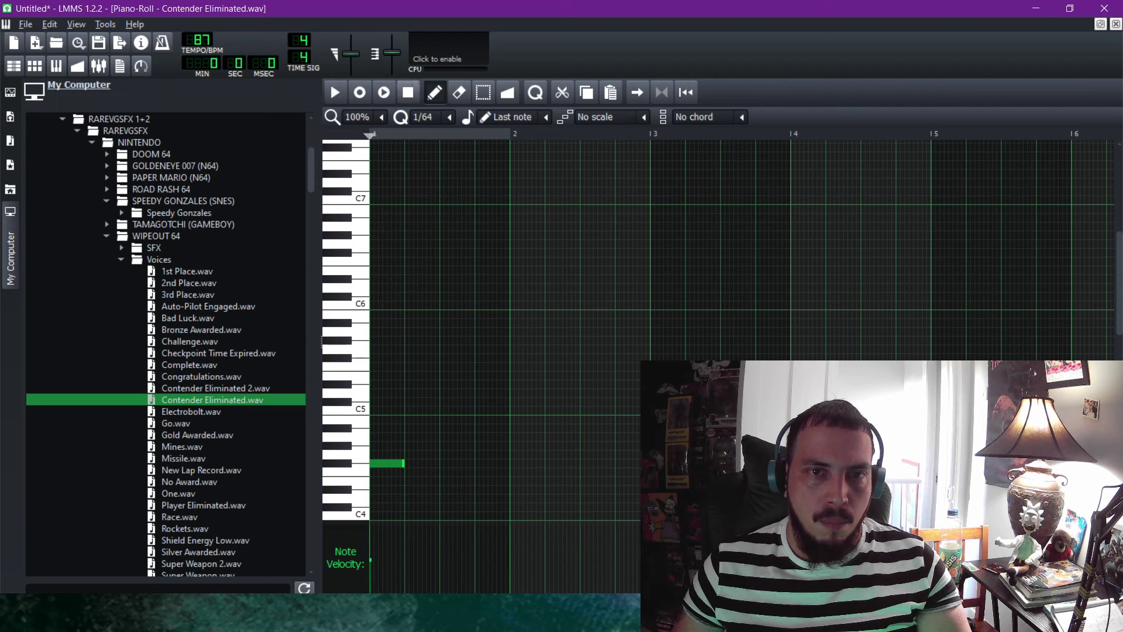
Lengthen the F#4 note to two beats, add a two-beat F#4 on beat 3 and a long F#4 from bar 2, previewing the pattern.
{"action": "left_click", "coordinate": [416, 478]}
{"action": "left_click_drag", "start_coordinate": [415, 478], "coordinate": [451, 479]}
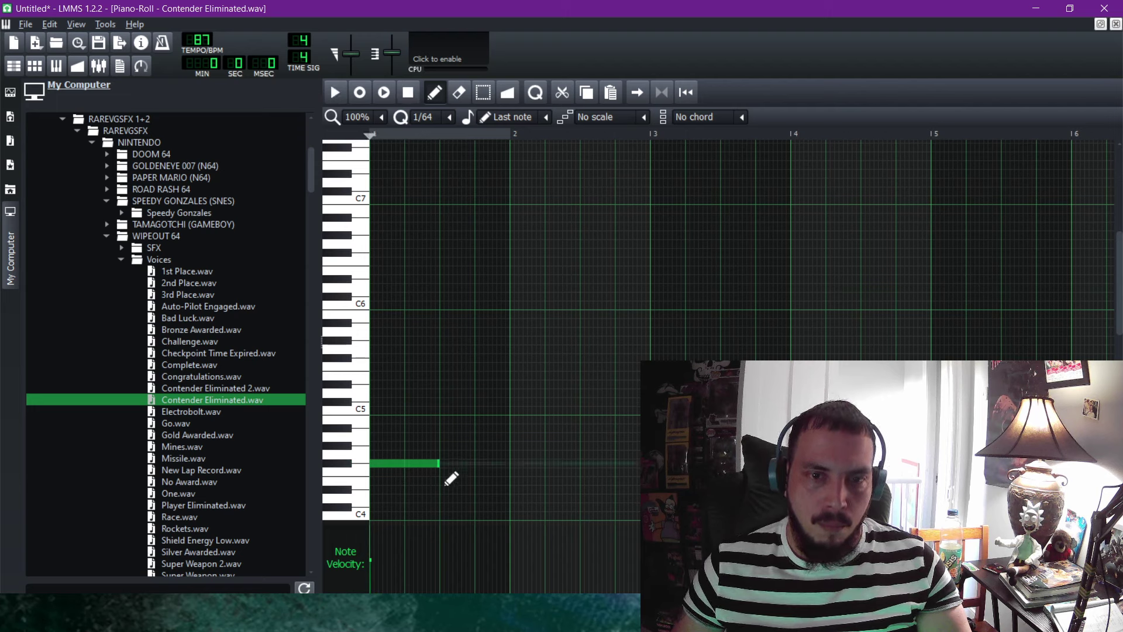
{"action": "left_click", "coordinate": [454, 478]}
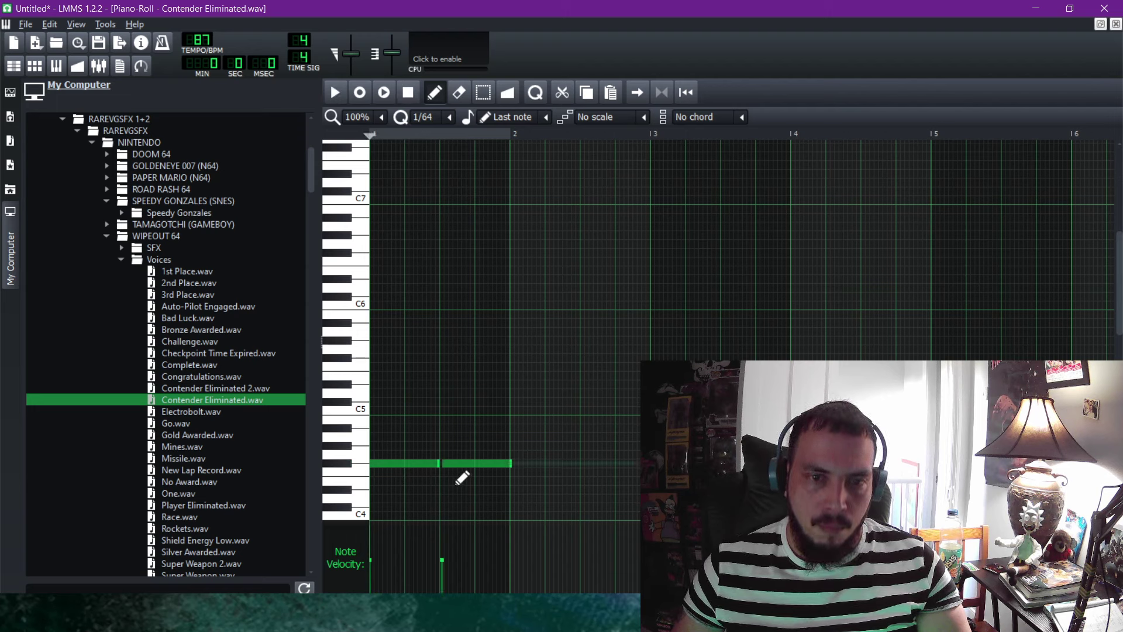
{"action": "left_click", "coordinate": [462, 478]}
{"action": "left_click_drag", "start_coordinate": [462, 478], "coordinate": [459, 477]}
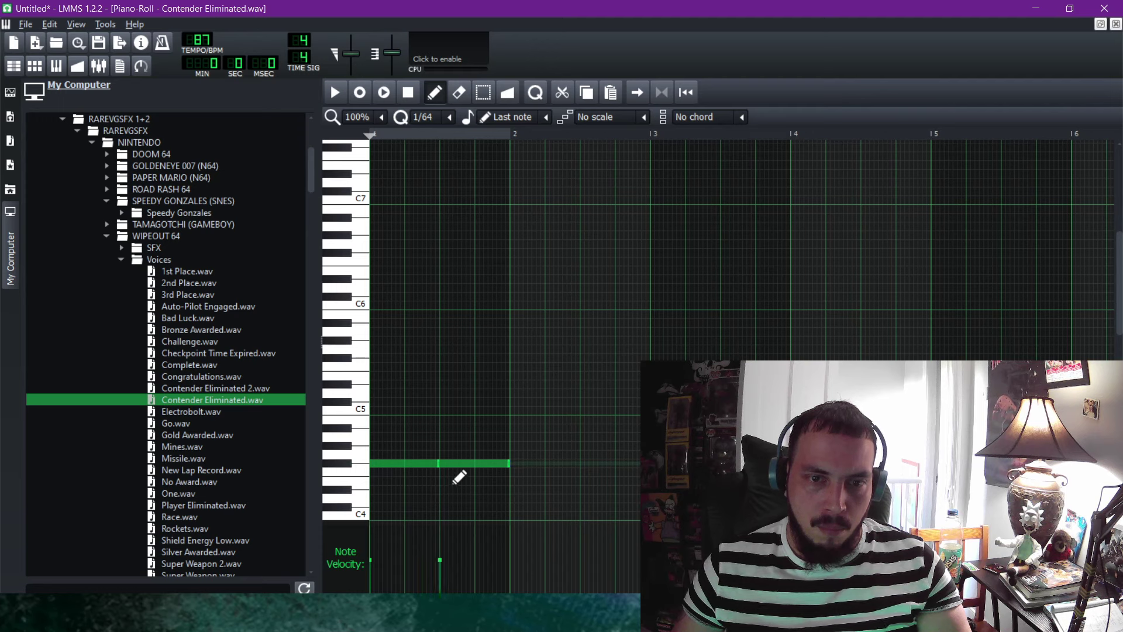
{"action": "key", "text": "space"}
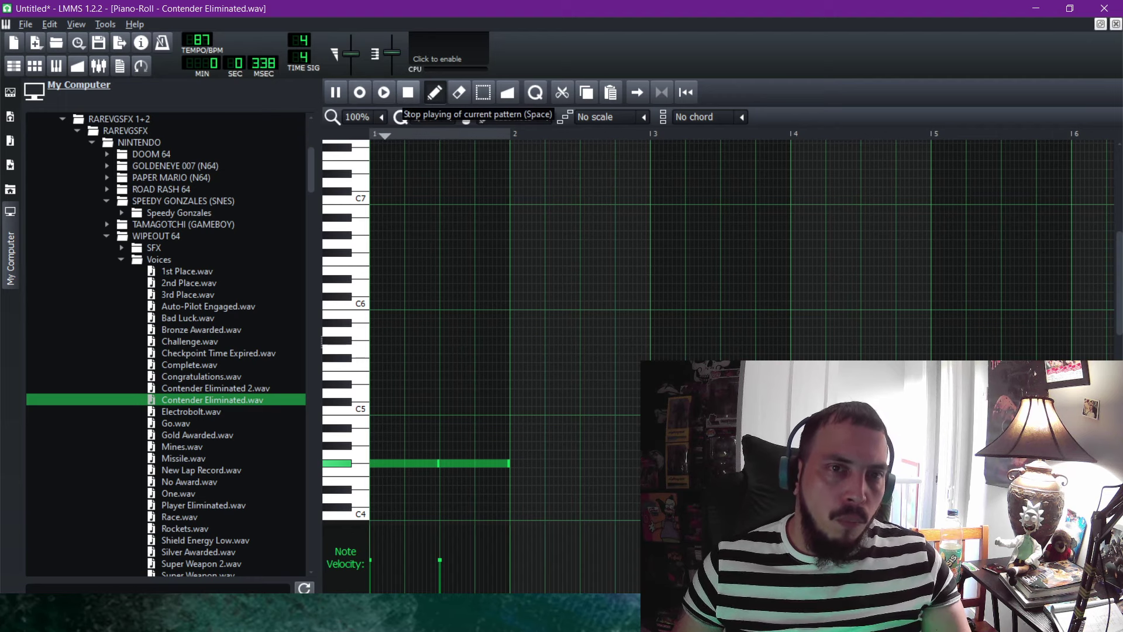
{"action": "left_click", "coordinate": [408, 92]}
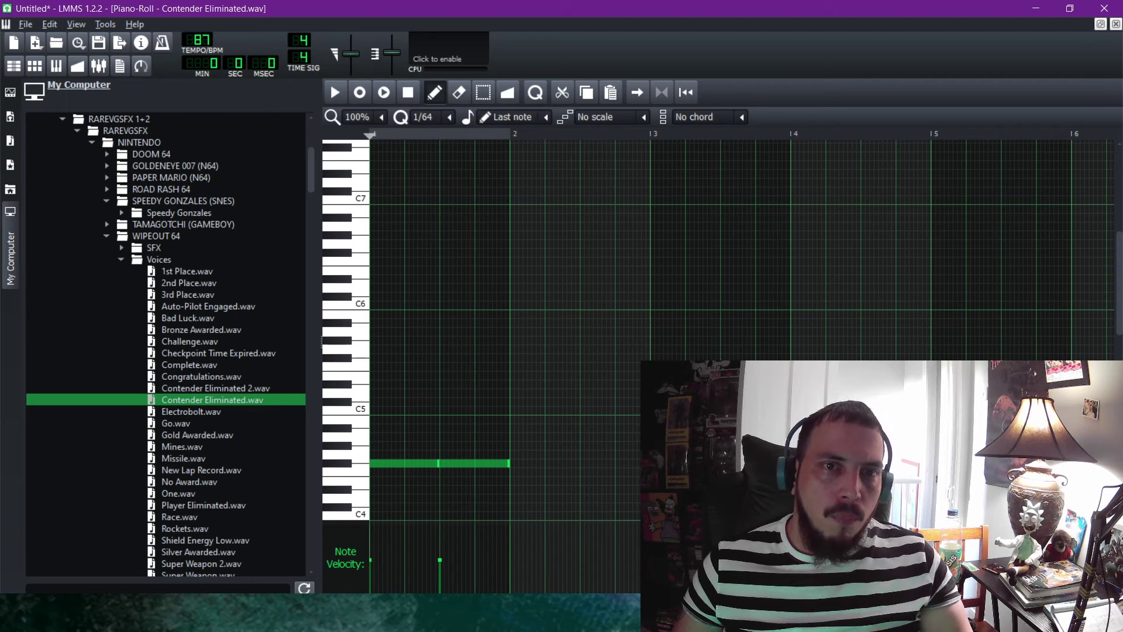
{"action": "mouse_move", "coordinate": [548, 447]}
{"action": "left_mouse_down"}
{"action": "mouse_move", "coordinate": [452, 472]}
{"action": "mouse_move", "coordinate": [526, 482]}
{"action": "mouse_move", "coordinate": [646, 465]}
{"action": "left_mouse_up"}
{"action": "key", "text": "space"}
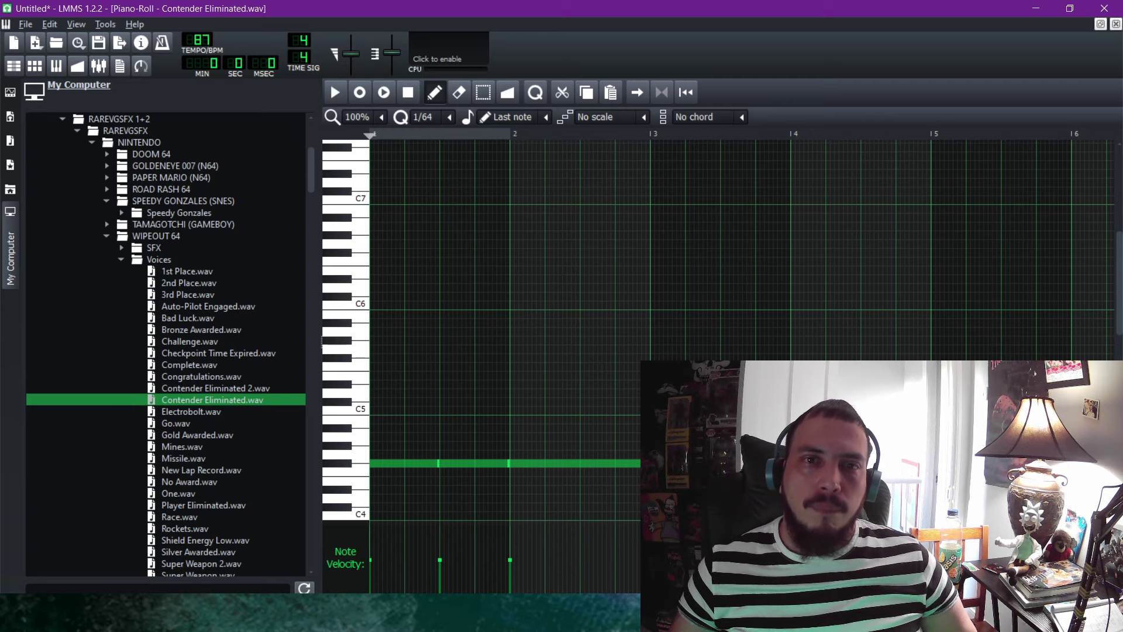
{"action": "key", "text": "shift+s"}
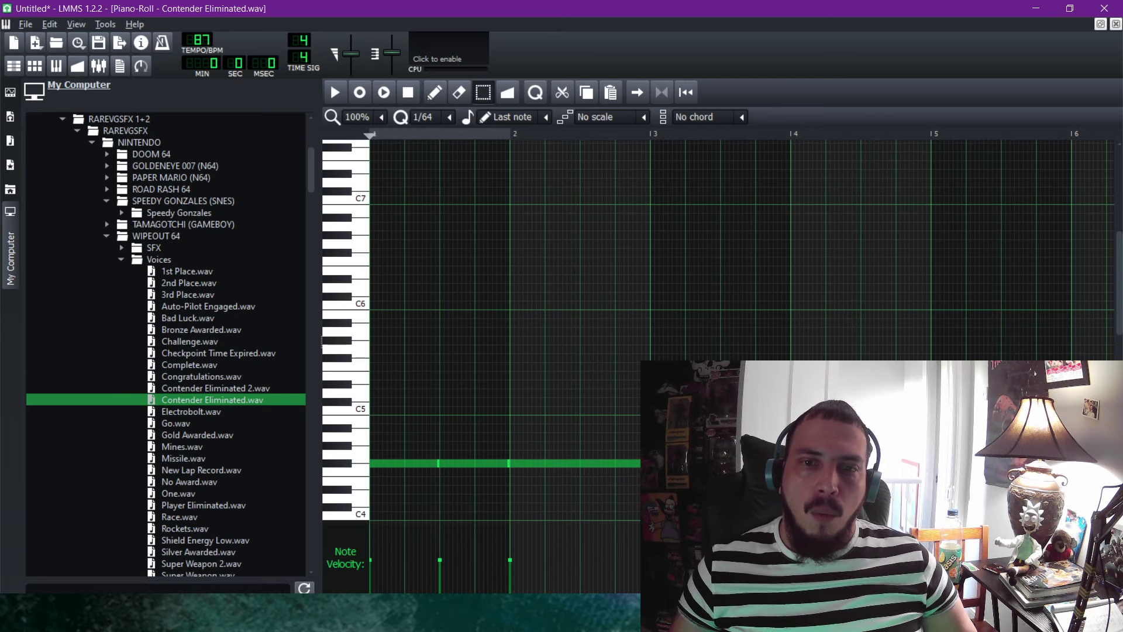
{"action": "key", "text": "ctrl+a"}
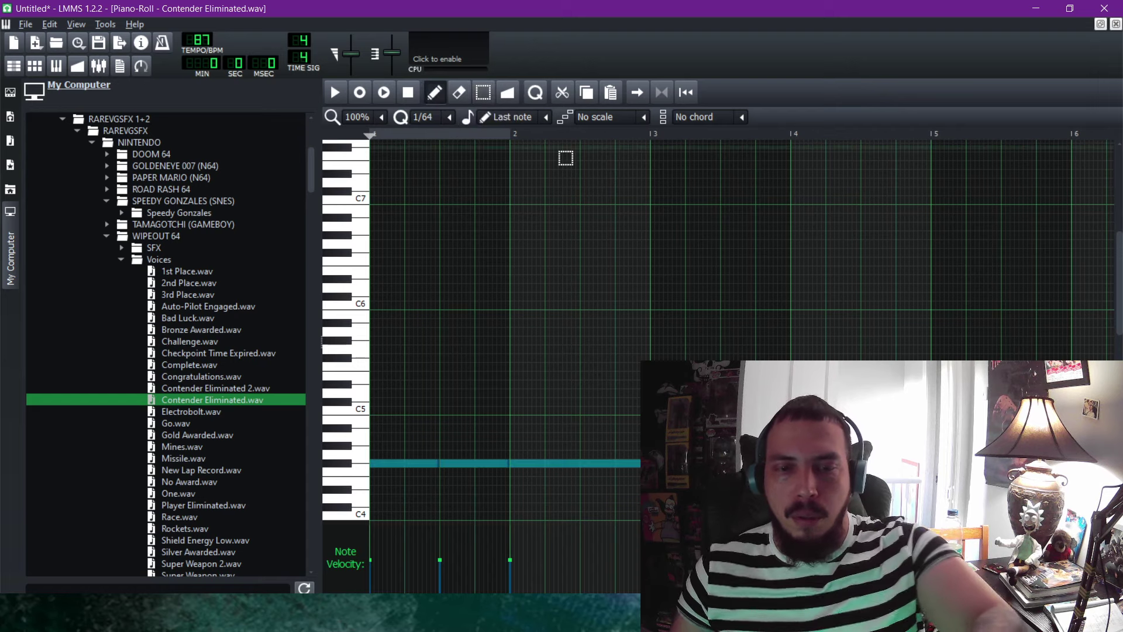
{"action": "left_click", "coordinate": [446, 463]}
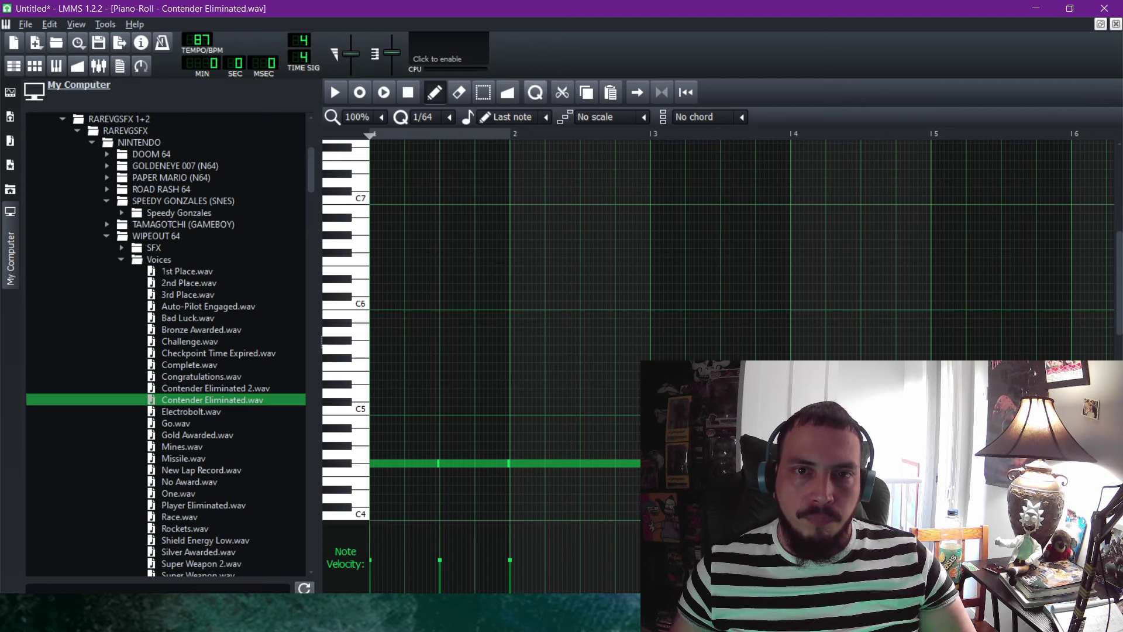
Select all three Contender Eliminated.wav notes, audition them at D#4, settle them on F4, and close the Piano-Roll.
{"action": "key", "text": "shift+s"}
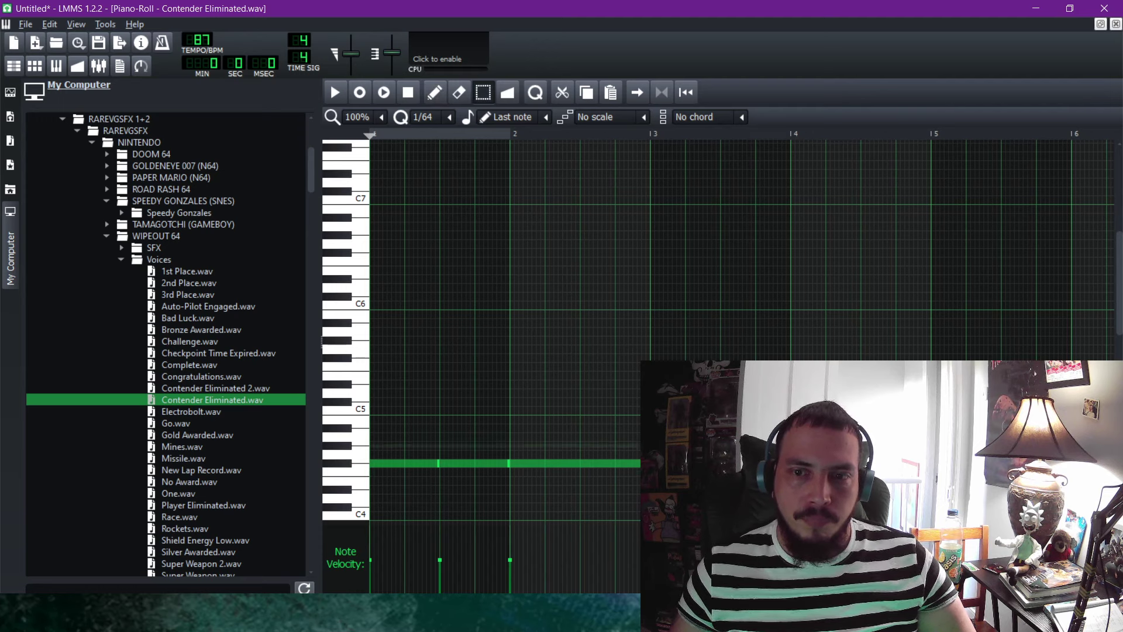
{"action": "left_click", "coordinate": [404, 486]}
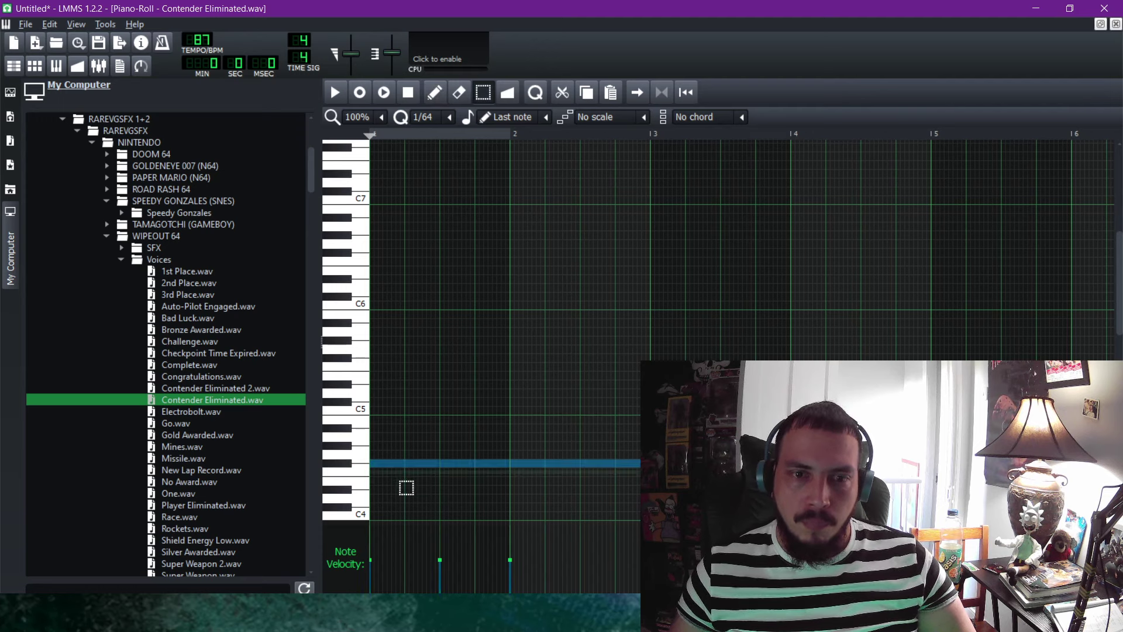
{"action": "left_click", "coordinate": [434, 92]}
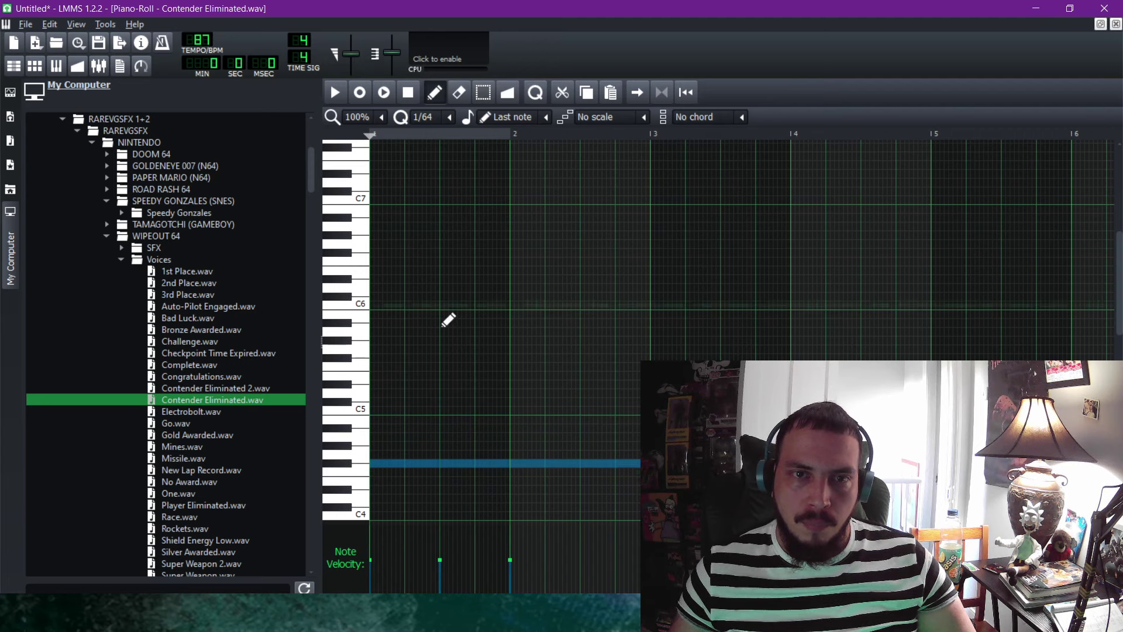
{"action": "left_click_drag", "start_coordinate": [442, 464], "coordinate": [440, 507]}
{"action": "key", "text": "space"}
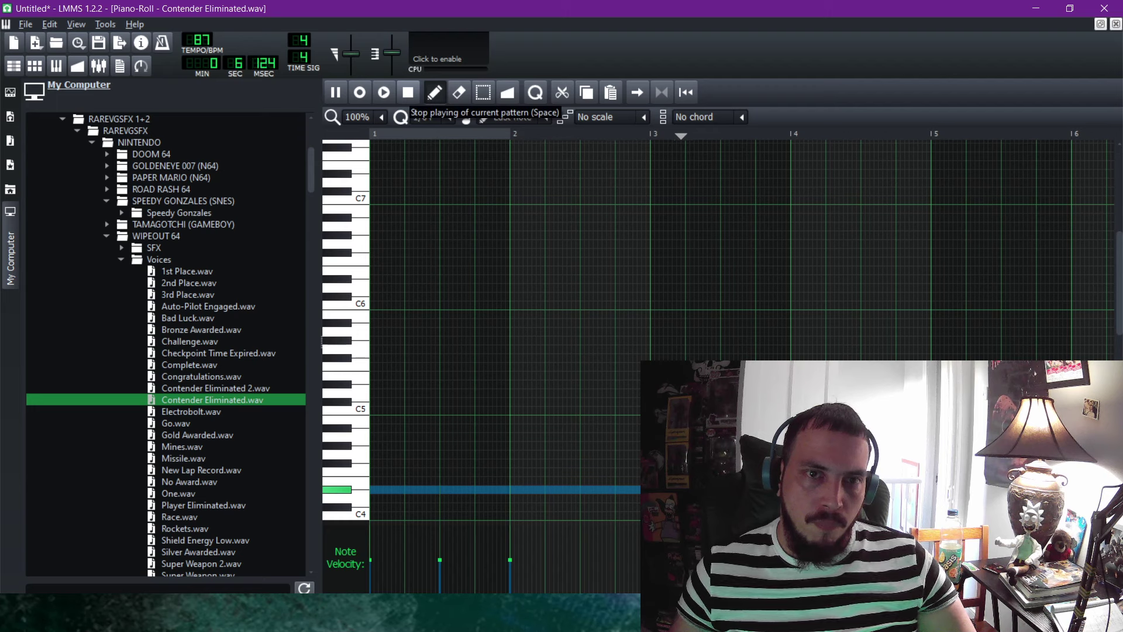
{"action": "left_click", "coordinate": [408, 93]}
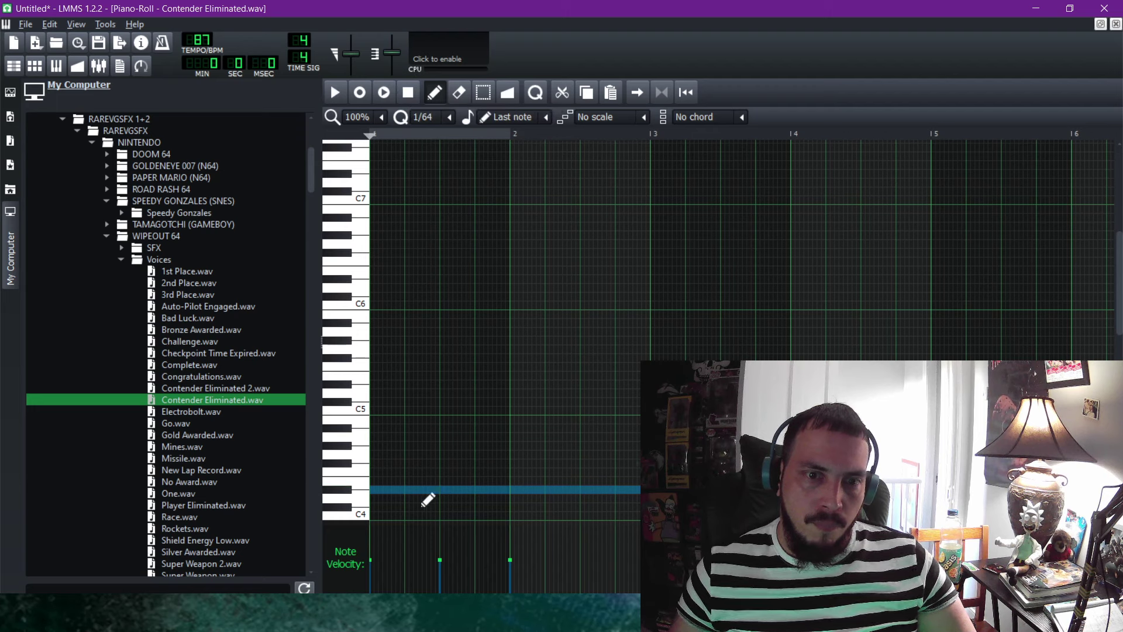
{"action": "left_click_drag", "start_coordinate": [426, 501], "coordinate": [424, 488]}
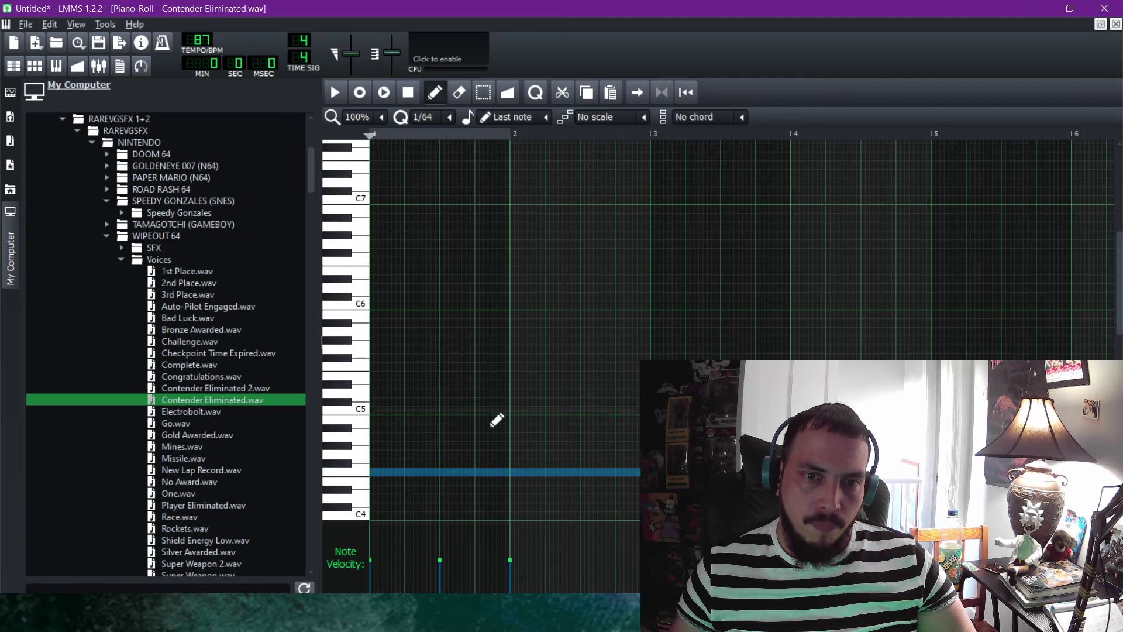
{"action": "left_click", "coordinate": [1116, 23]}
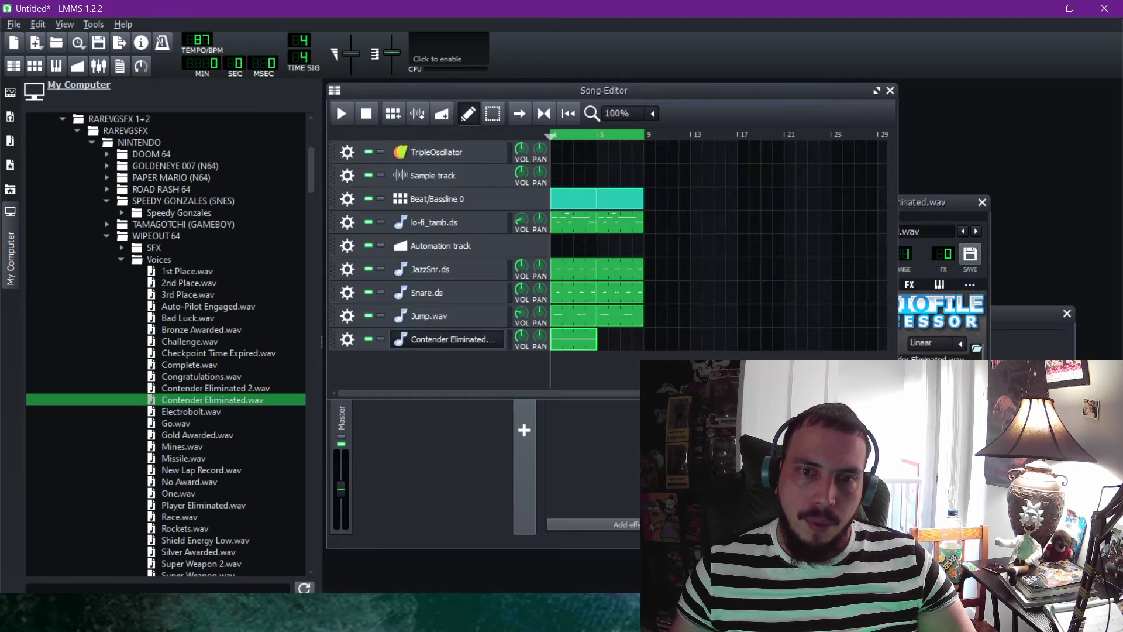
Copy the Contender Eliminated.wav pattern from bar 1 to bar 5 and lower the track's volume while the song plays.
{"action": "right_click", "coordinate": [572, 340]}
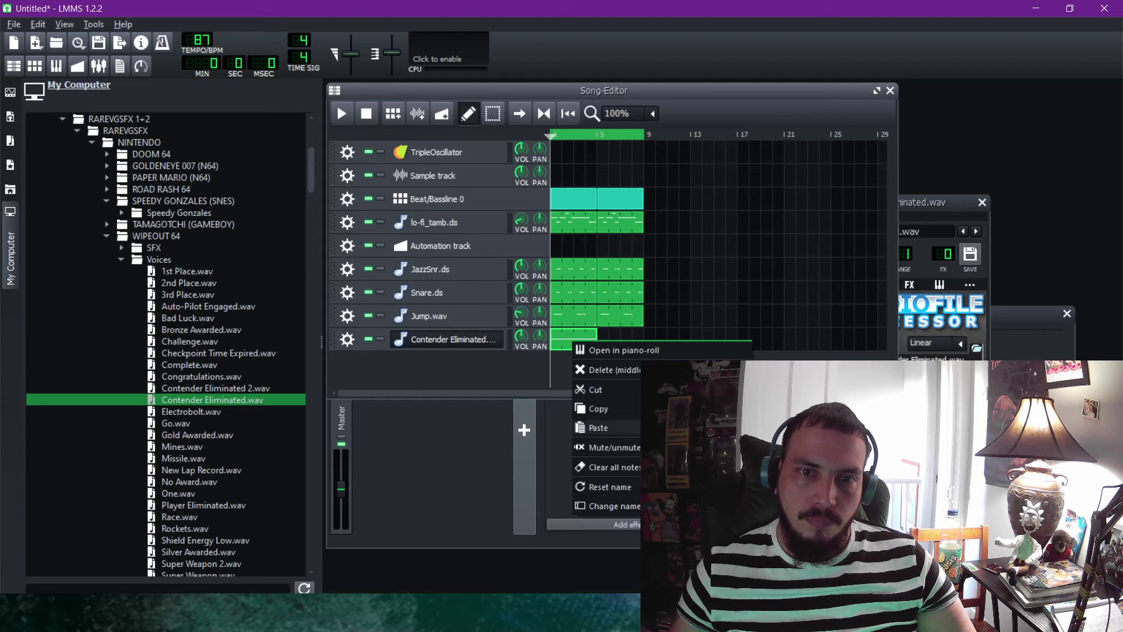
{"action": "key", "text": "Escape"}
{"action": "right_click", "coordinate": [602, 339]}
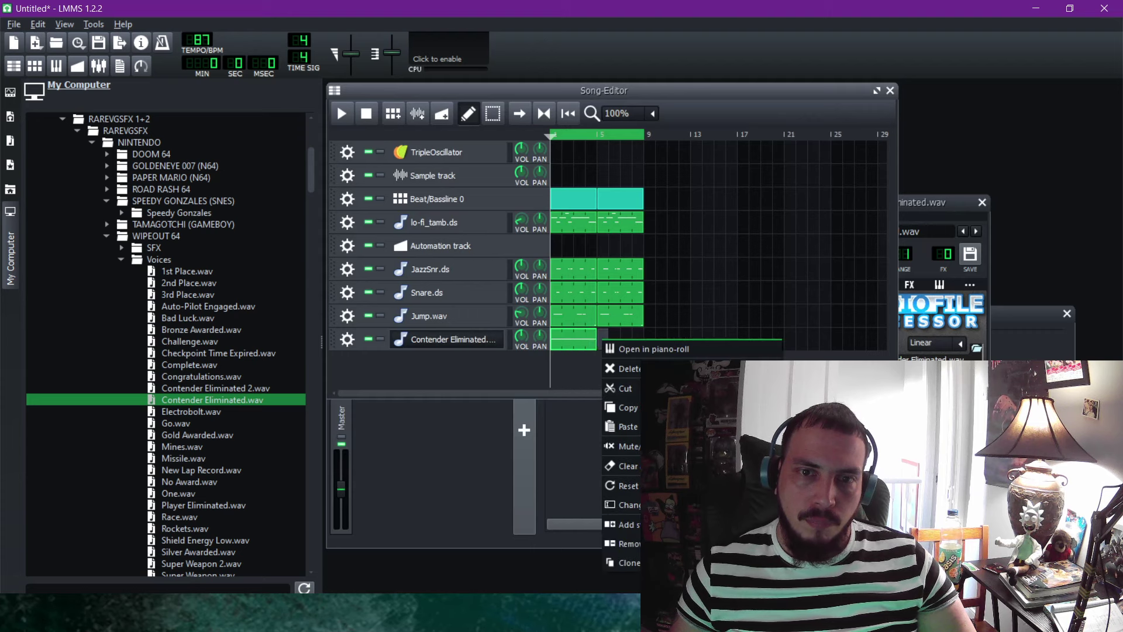
{"action": "left_click", "coordinate": [628, 427]}
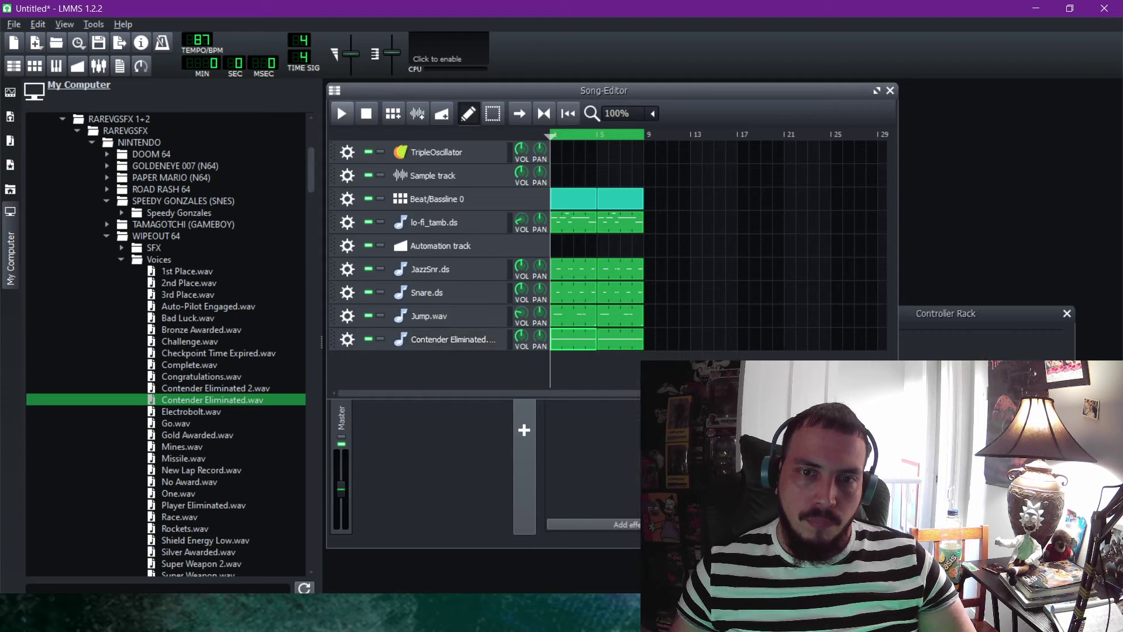
{"action": "key", "text": "space"}
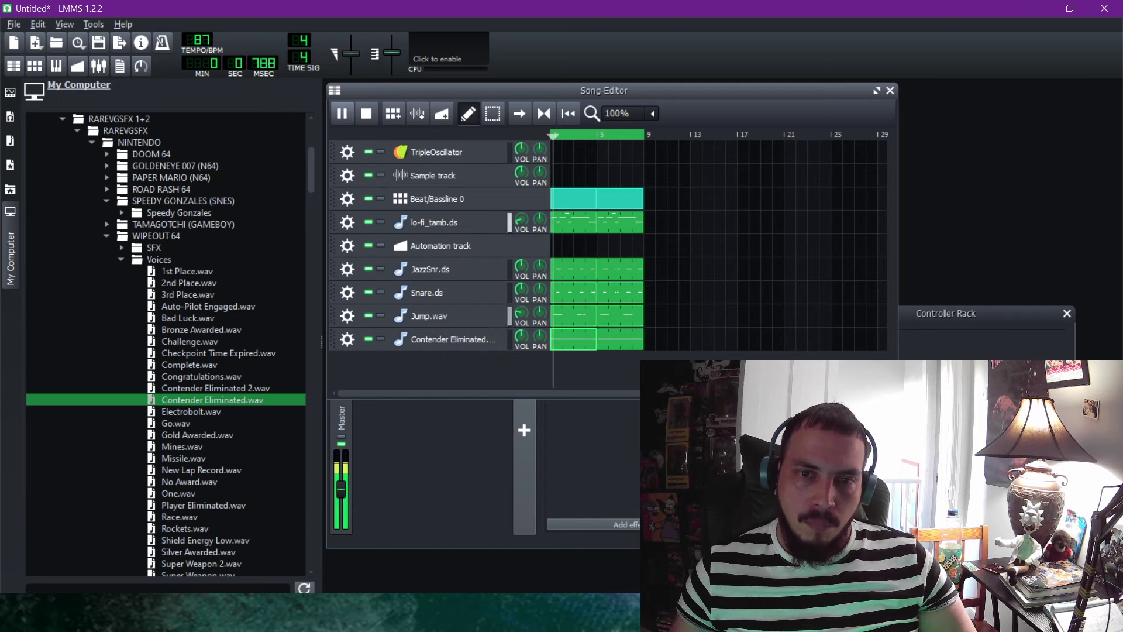
{"action": "left_click_drag", "start_coordinate": [521, 336], "coordinate": [521, 345]}
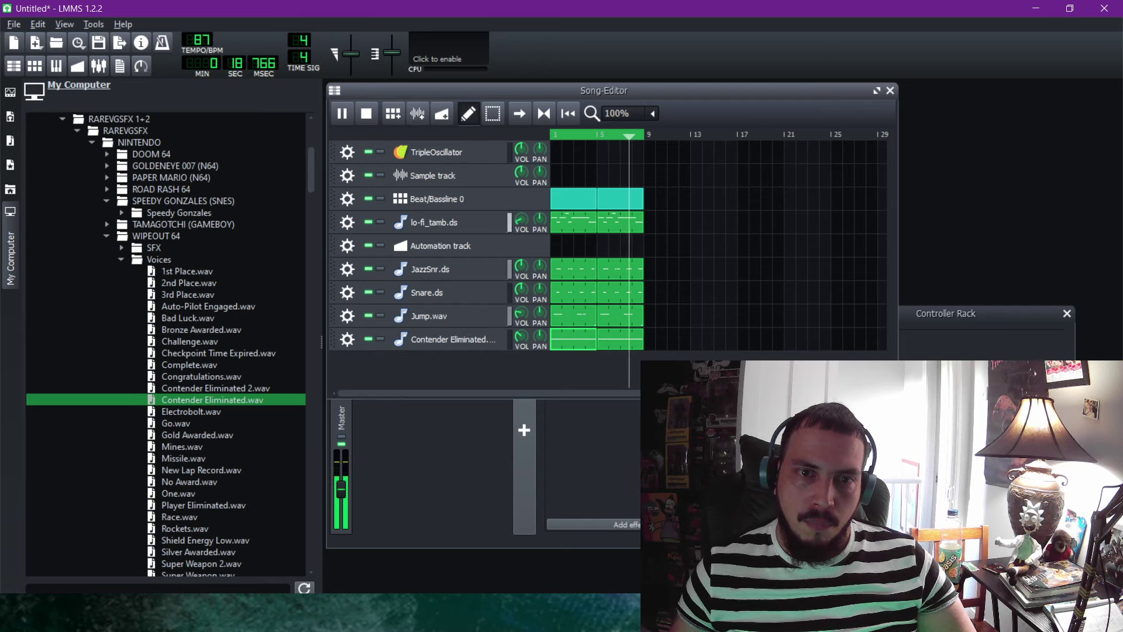
Assign the JazzSnr.ds, Snare.ds, Jump.wav and Contender Eliminated.wav tracks each to its own new FX channel.
{"action": "left_click", "coordinate": [346, 269]}
{"action": "mouse_move", "coordinate": [386, 341]}
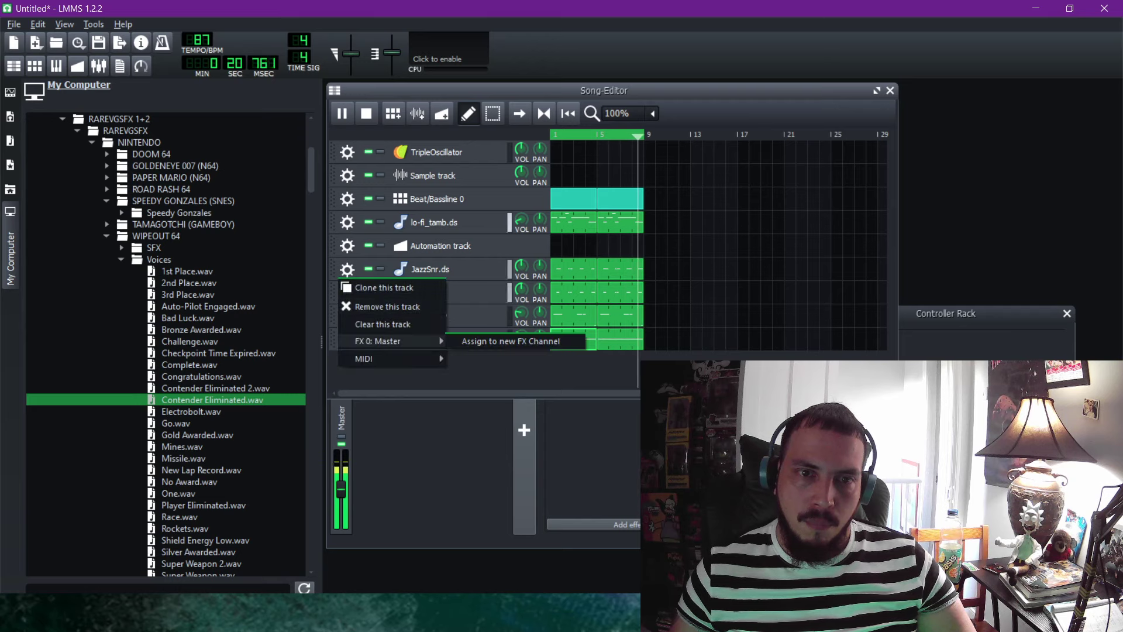
{"action": "left_click", "coordinate": [511, 342]}
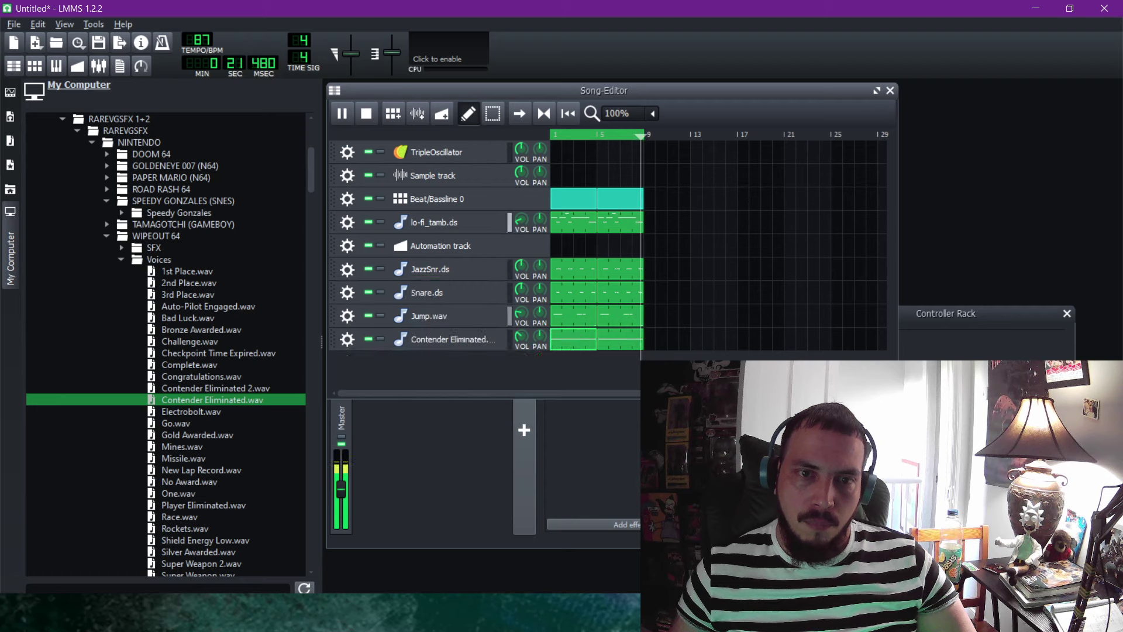
{"action": "left_click", "coordinate": [347, 293]}
{"action": "mouse_move", "coordinate": [374, 381]}
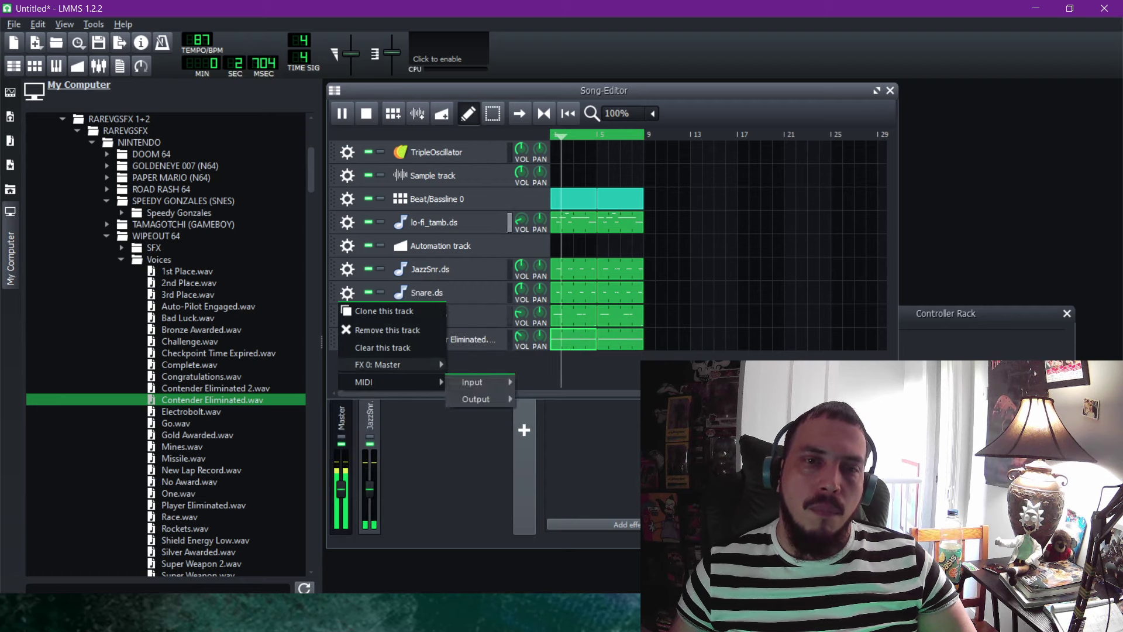
{"action": "left_click", "coordinate": [491, 364]}
{"action": "left_click", "coordinate": [347, 316]}
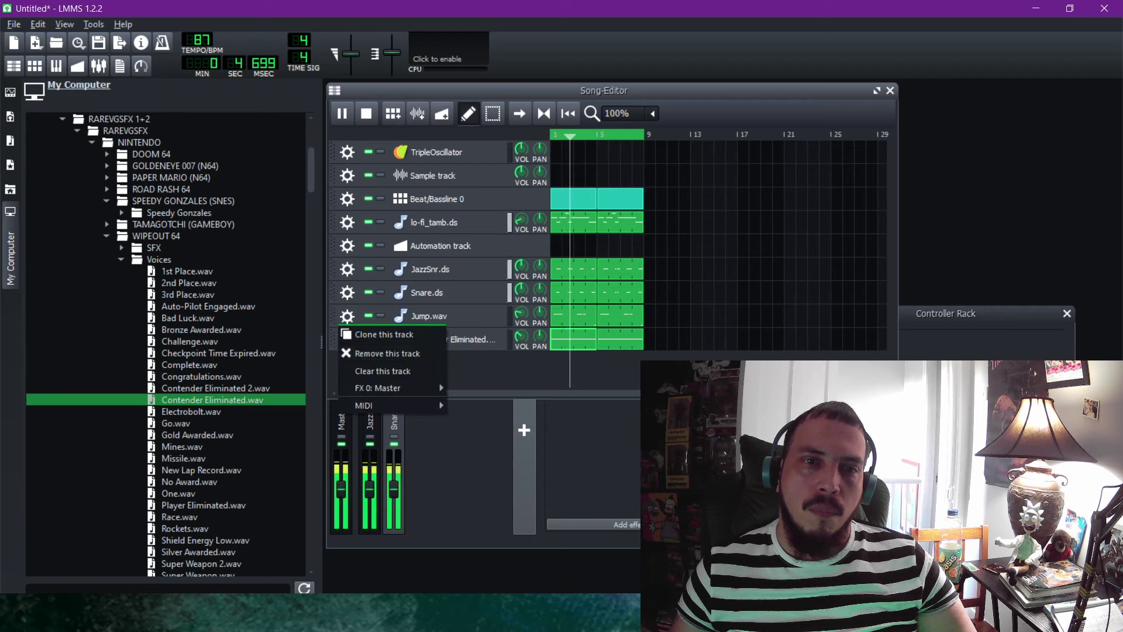
{"action": "mouse_move", "coordinate": [386, 388]}
{"action": "left_click", "coordinate": [491, 388]}
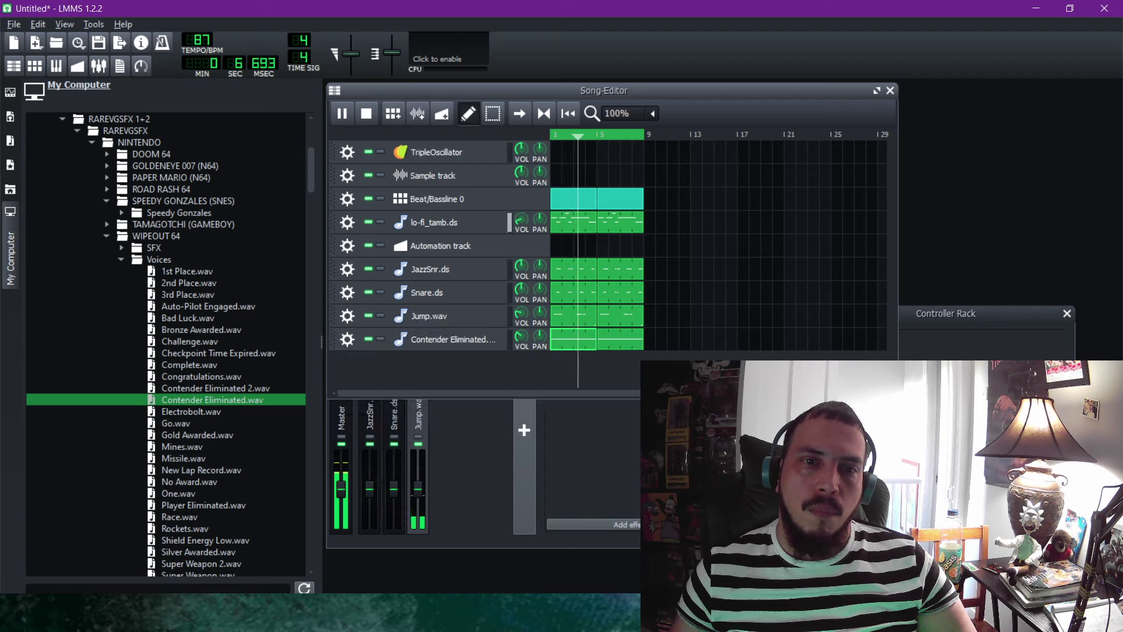
{"action": "left_click", "coordinate": [347, 339]}
{"action": "mouse_move", "coordinate": [386, 411]}
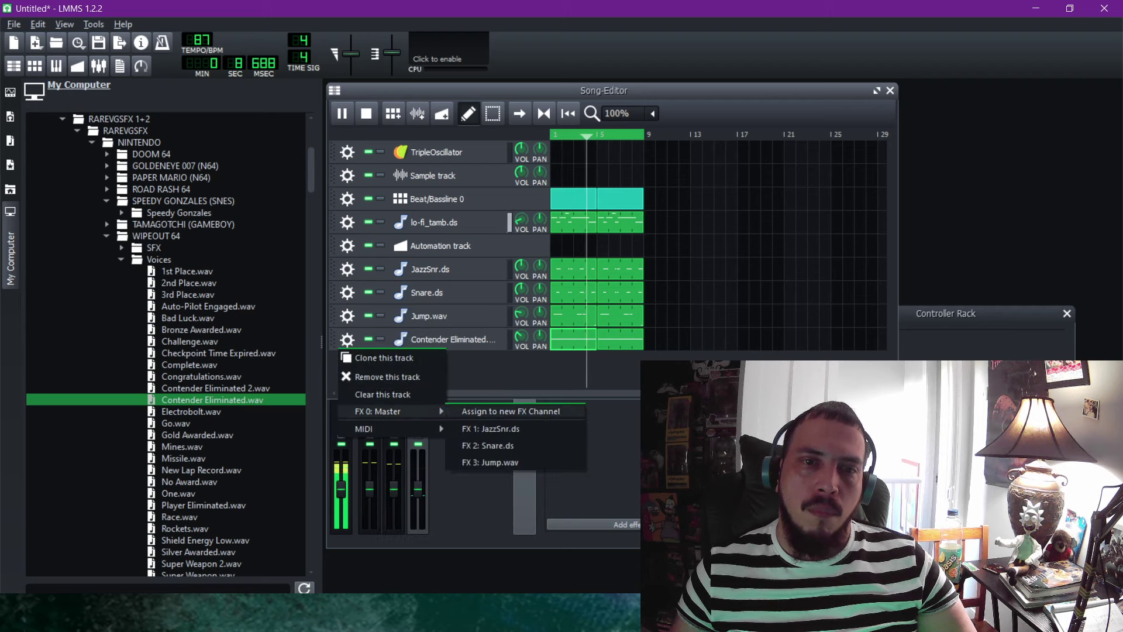
{"action": "left_click", "coordinate": [491, 411]}
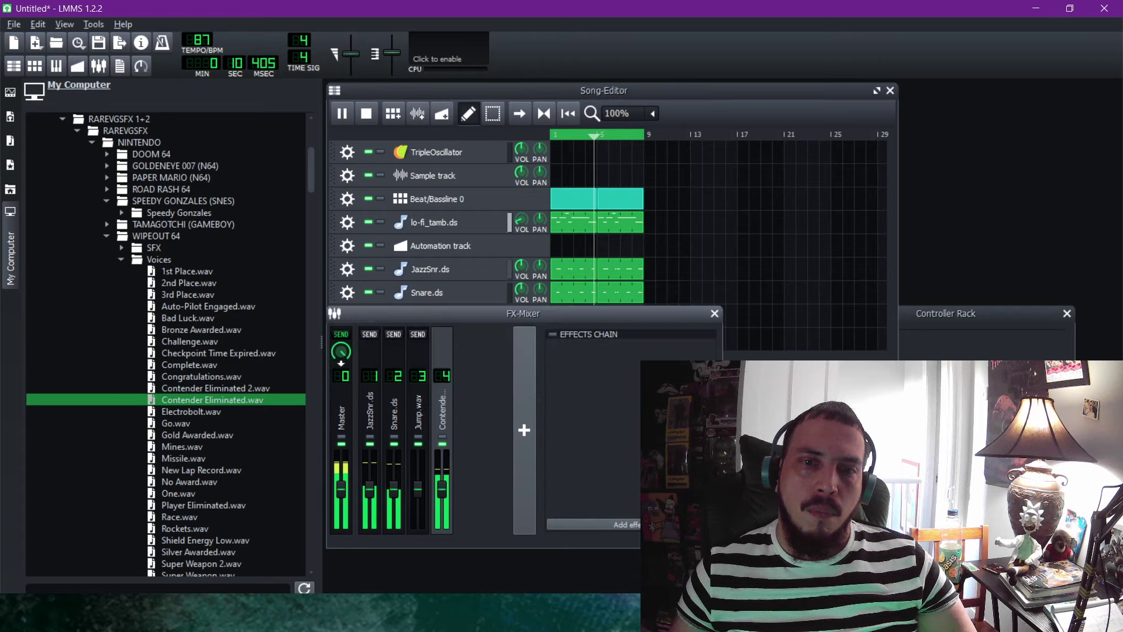
Search the effects for reverb and add ReverbSC to the Contender Eliminated.wav channel.
{"action": "left_click", "coordinate": [625, 524]}
{"action": "type", "text": "rev"}
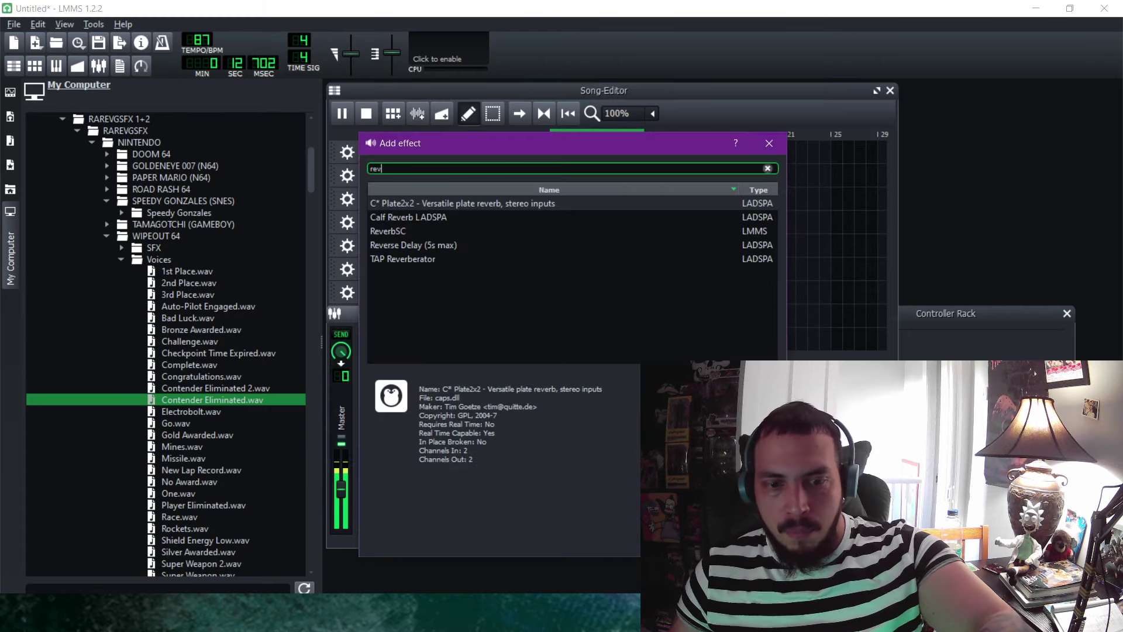
{"action": "type", "text": "erb"}
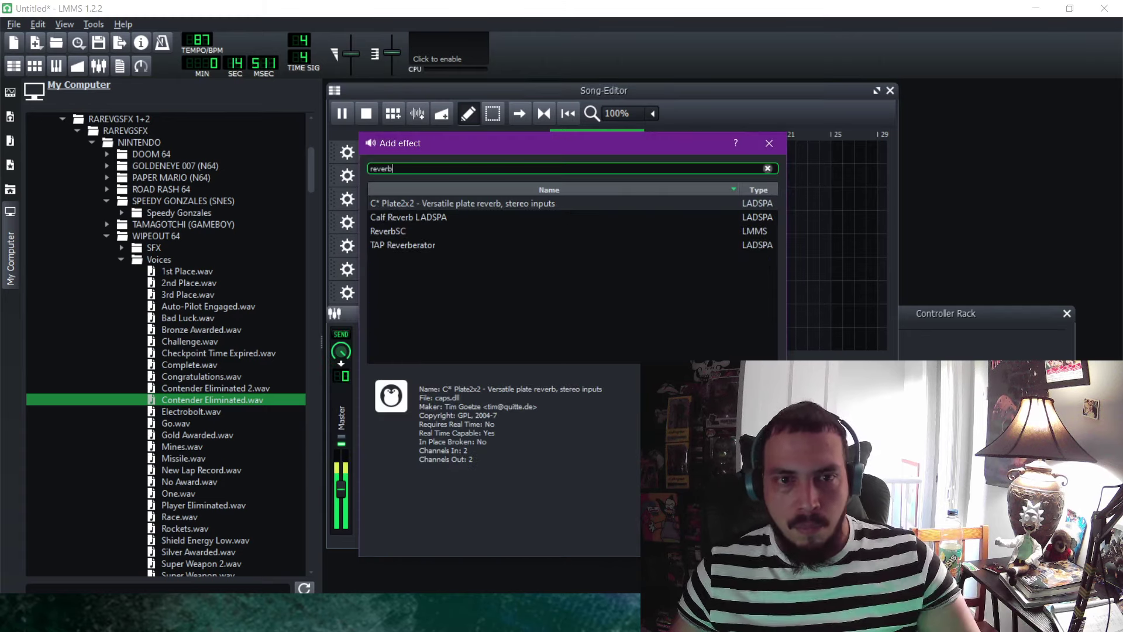
{"action": "left_click", "coordinate": [388, 231]}
{"action": "left_click", "coordinate": [693, 539]}
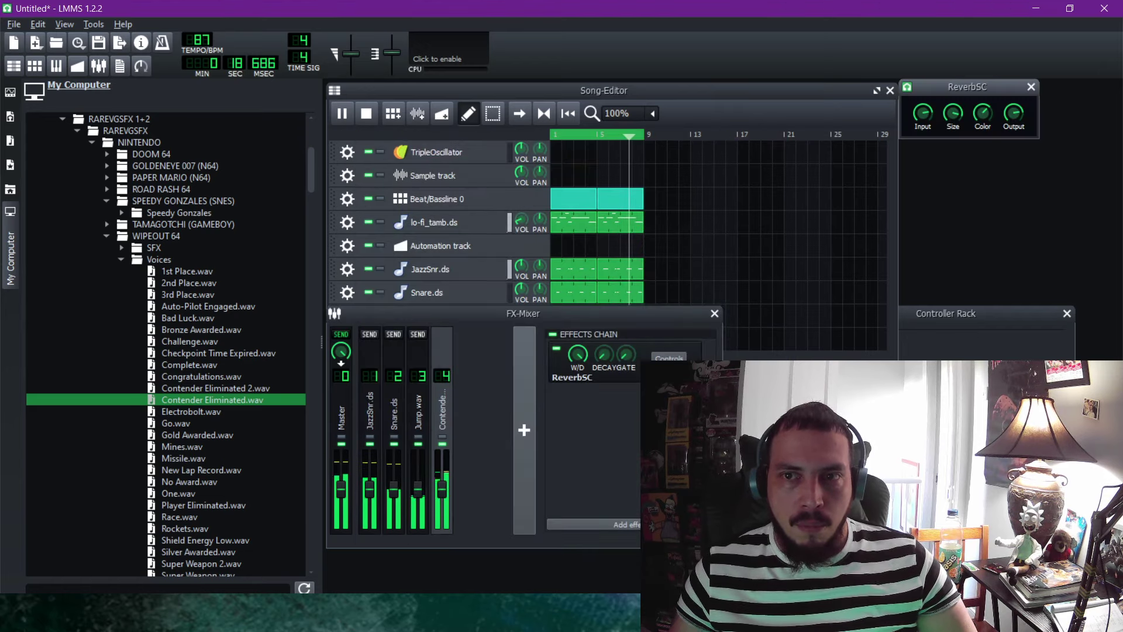
Adjust the ReverbSC controls, including Output, Input and Color, by ear during playback and close the effect's window.
{"action": "left_click_drag", "start_coordinate": [1014, 113], "coordinate": [953, 120]}
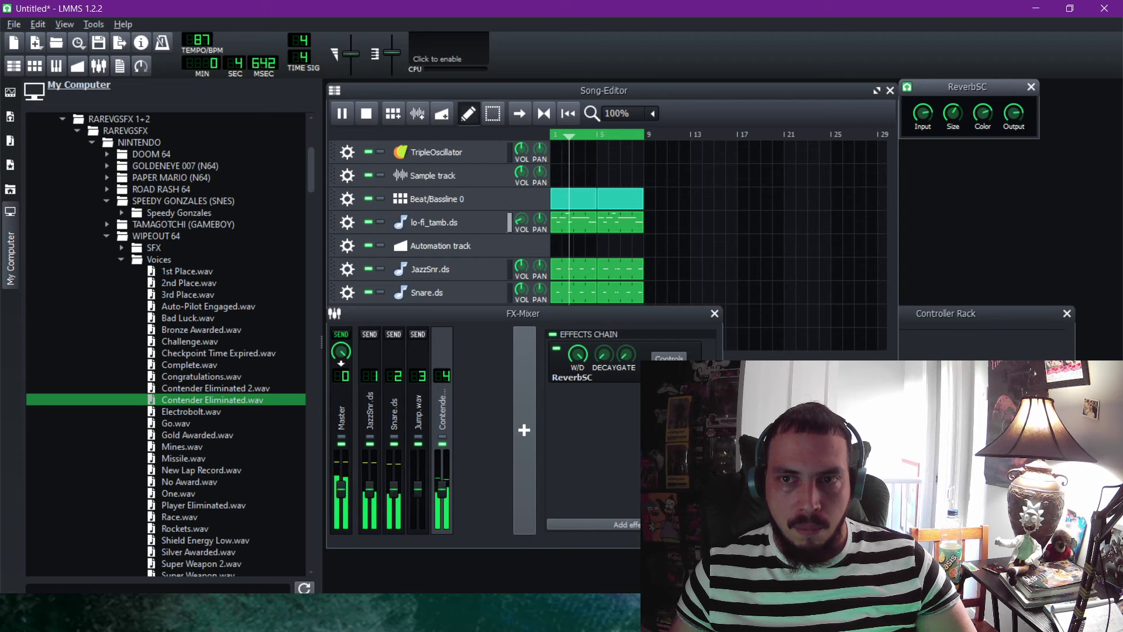
{"action": "left_click_drag", "start_coordinate": [923, 114], "coordinate": [953, 113]}
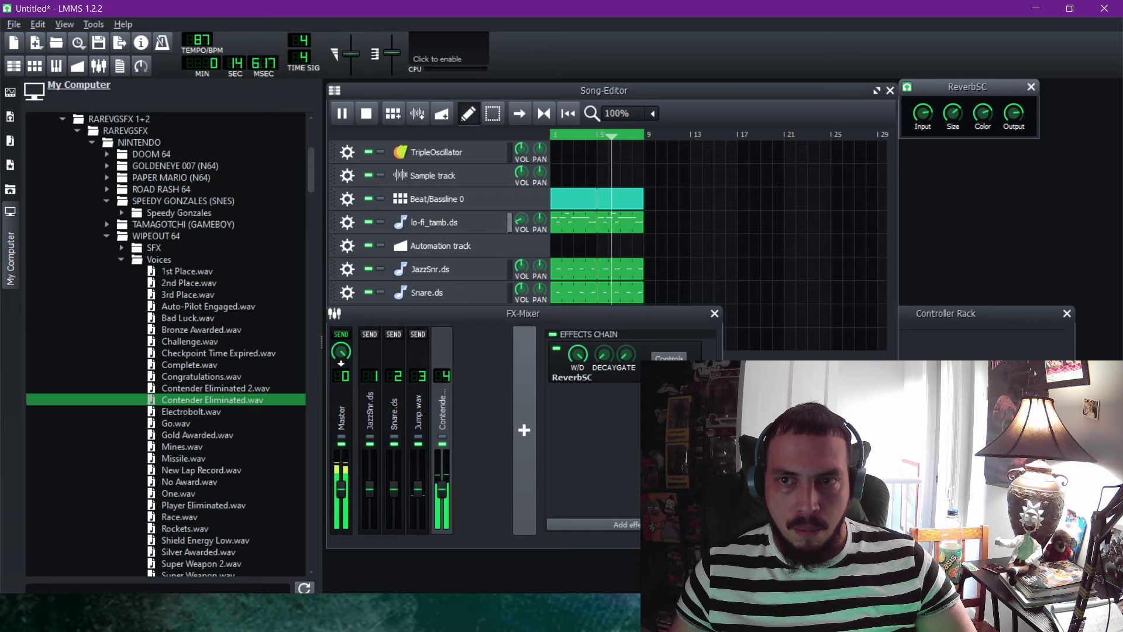
{"action": "left_click_drag", "start_coordinate": [982, 114], "coordinate": [983, 113]}
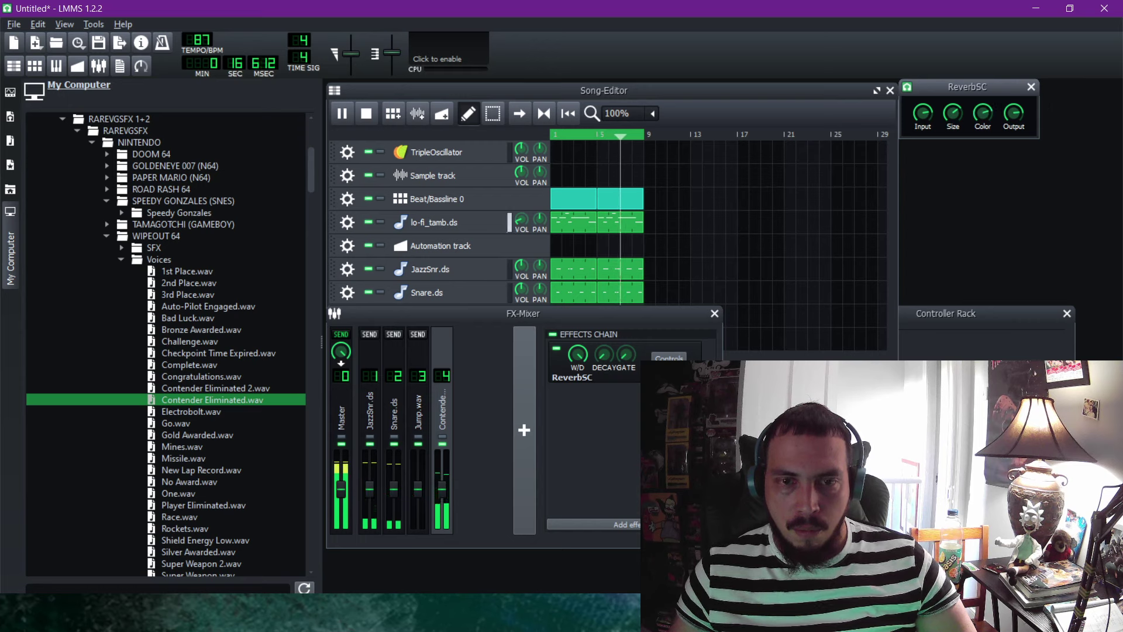
{"action": "left_click", "coordinate": [1031, 86]}
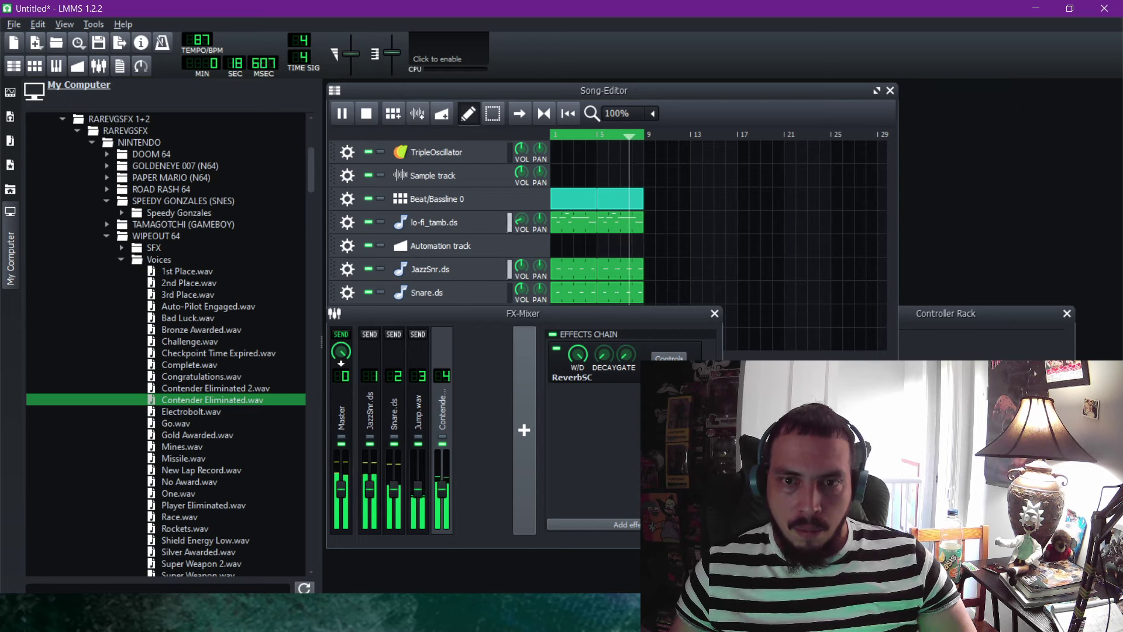
Lower the Contender Eliminated.wav track's volume by ear during playback and stop the song.
{"action": "left_click", "coordinate": [566, 92]}
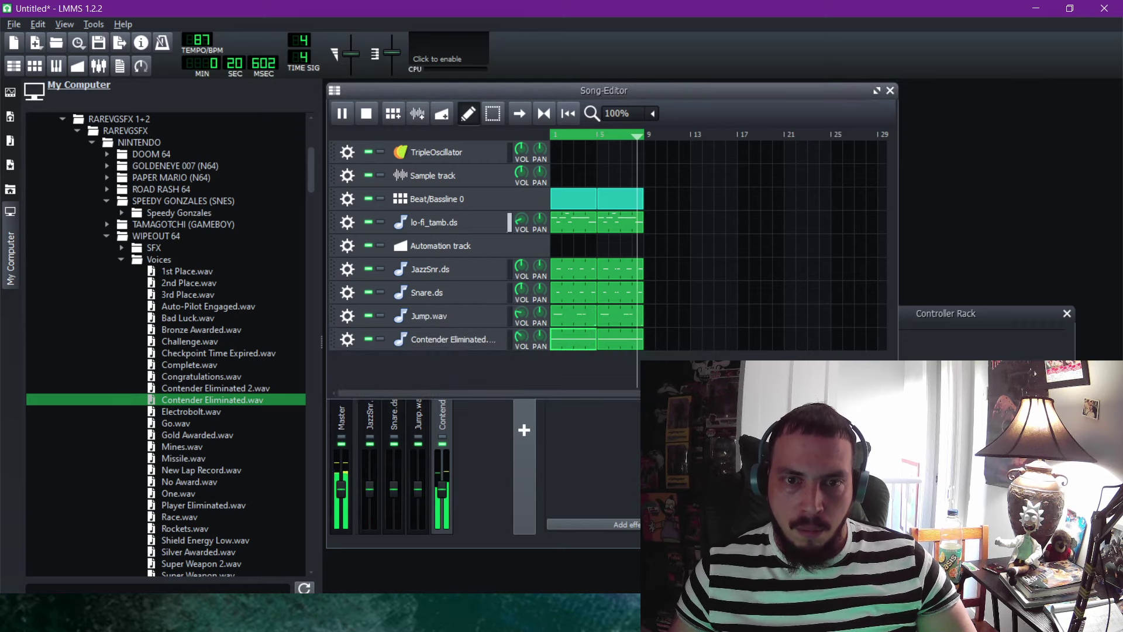
{"action": "left_click_drag", "start_coordinate": [520, 336], "coordinate": [520, 345]}
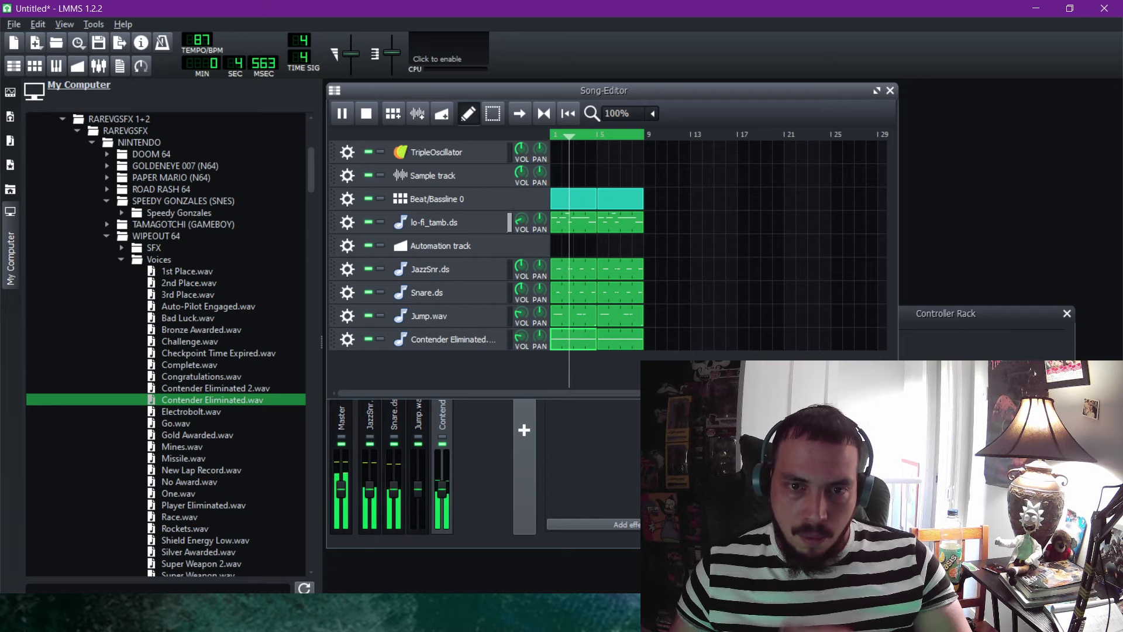
{"action": "scroll", "coordinate": [520, 336], "scroll_direction": "down", "scroll_amount": 5}
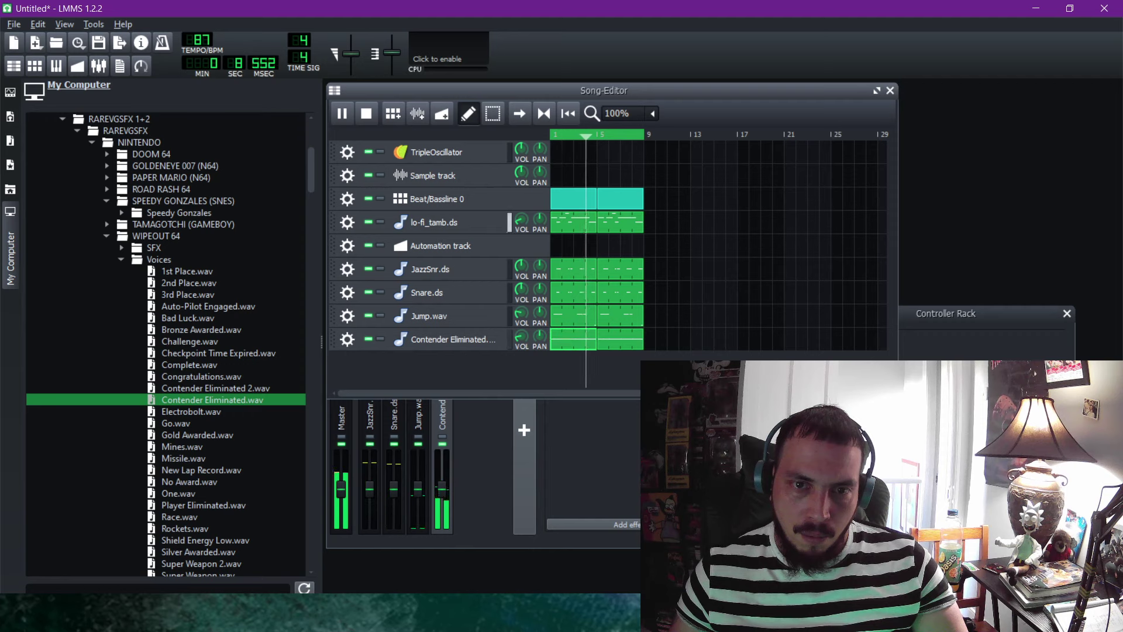
{"action": "scroll", "coordinate": [520, 313], "scroll_direction": "down", "scroll_amount": 5}
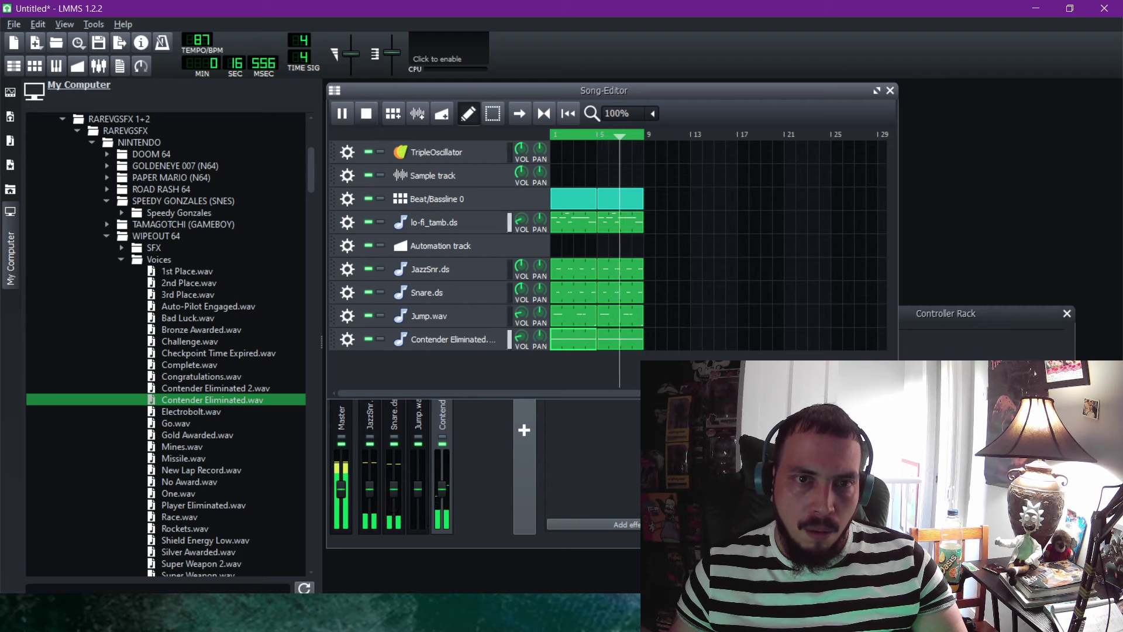
{"action": "key", "text": "space"}
Audition the voice samples from Mines.wav to One.wav and add One.wav to the song as a new track.
{"action": "left_click", "coordinate": [181, 447]}
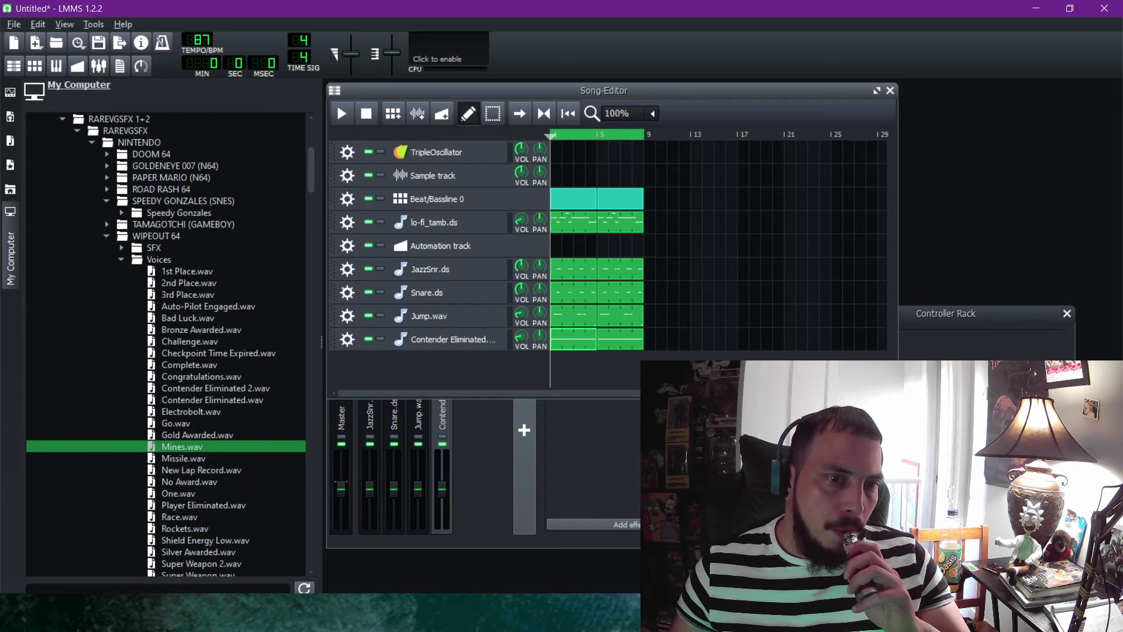
{"action": "key", "text": "Down"}
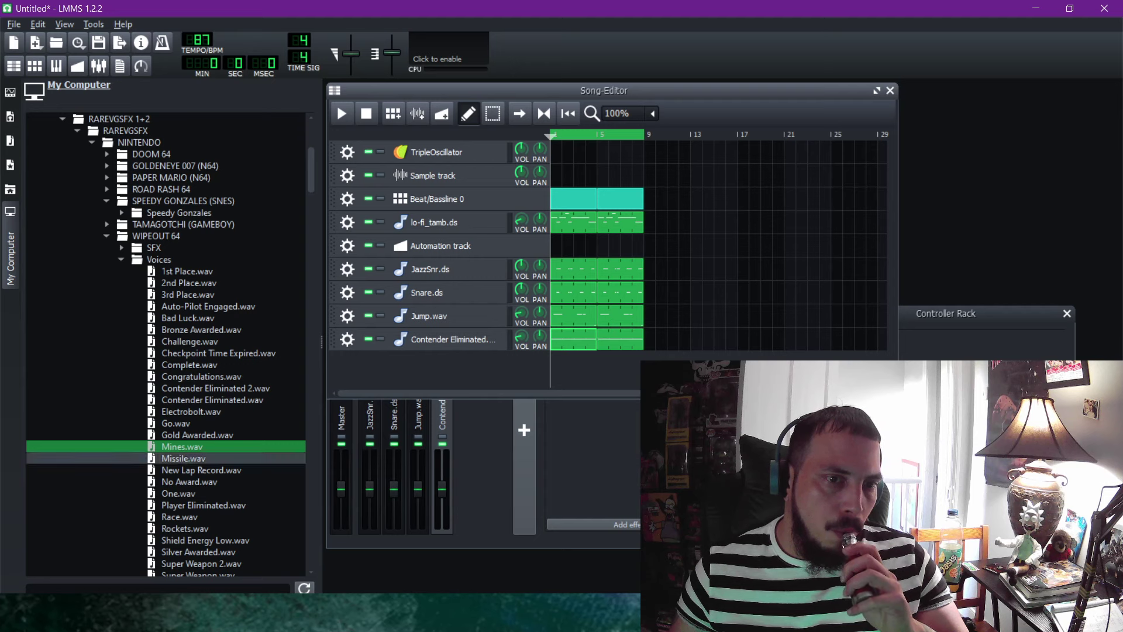
{"action": "key", "text": "Down"}
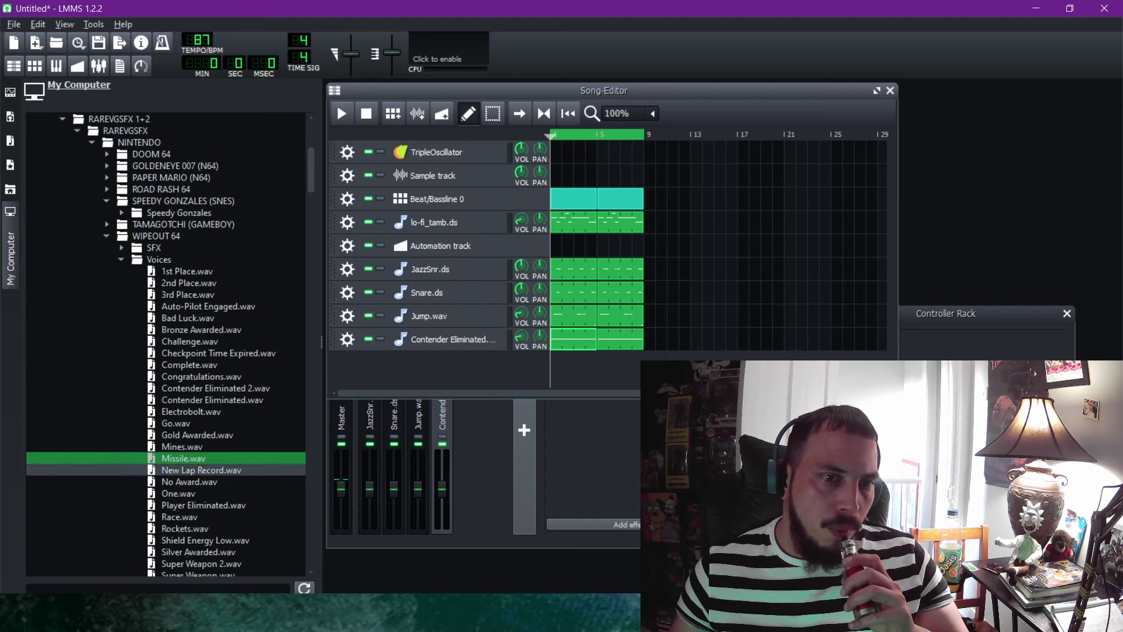
{"action": "key", "text": "Down"}
{"action": "key", "text": "Down"}
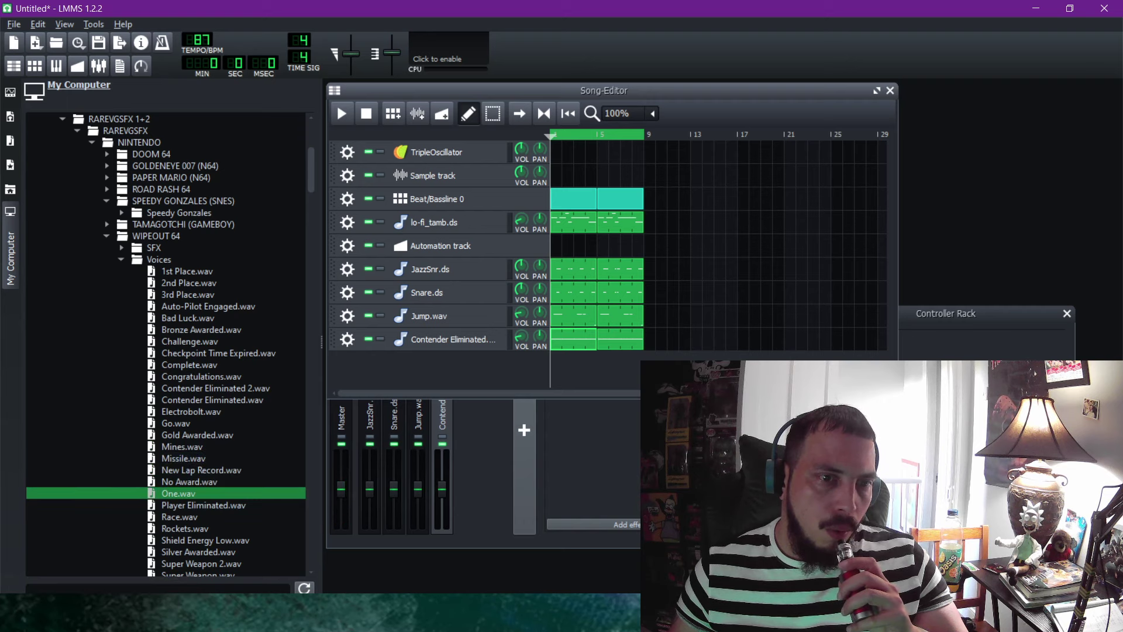
{"action": "left_click", "coordinate": [179, 493]}
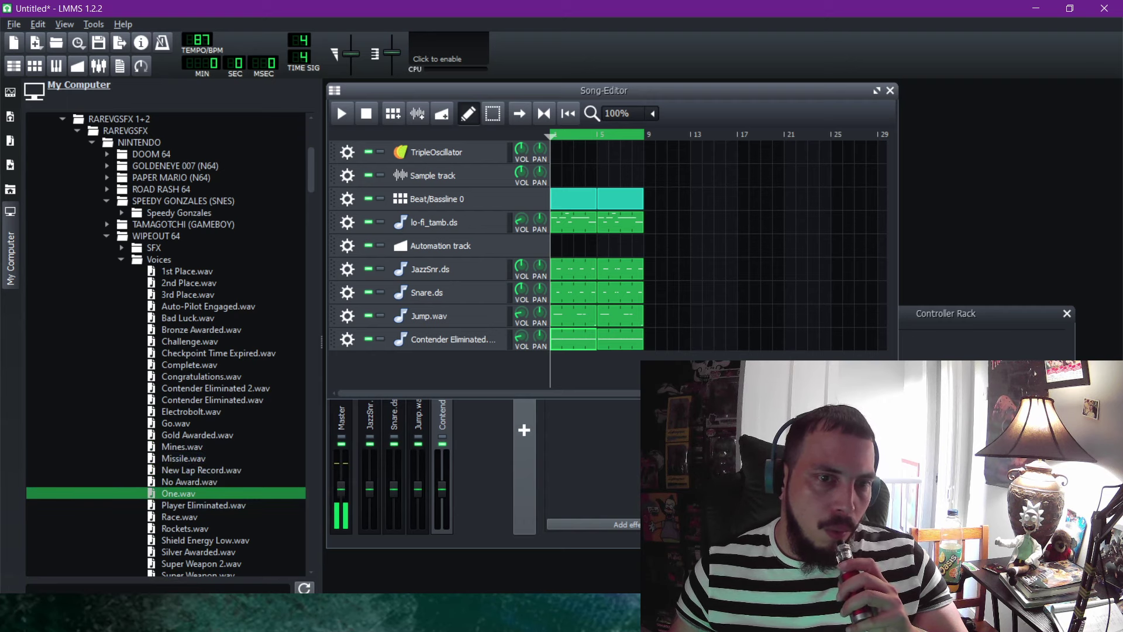
{"action": "key", "text": "Return"}
Place a half-bar note in the second half of bar 4 of the One.wav pattern and play the song to check it.
{"action": "double_click", "coordinate": [565, 366]}
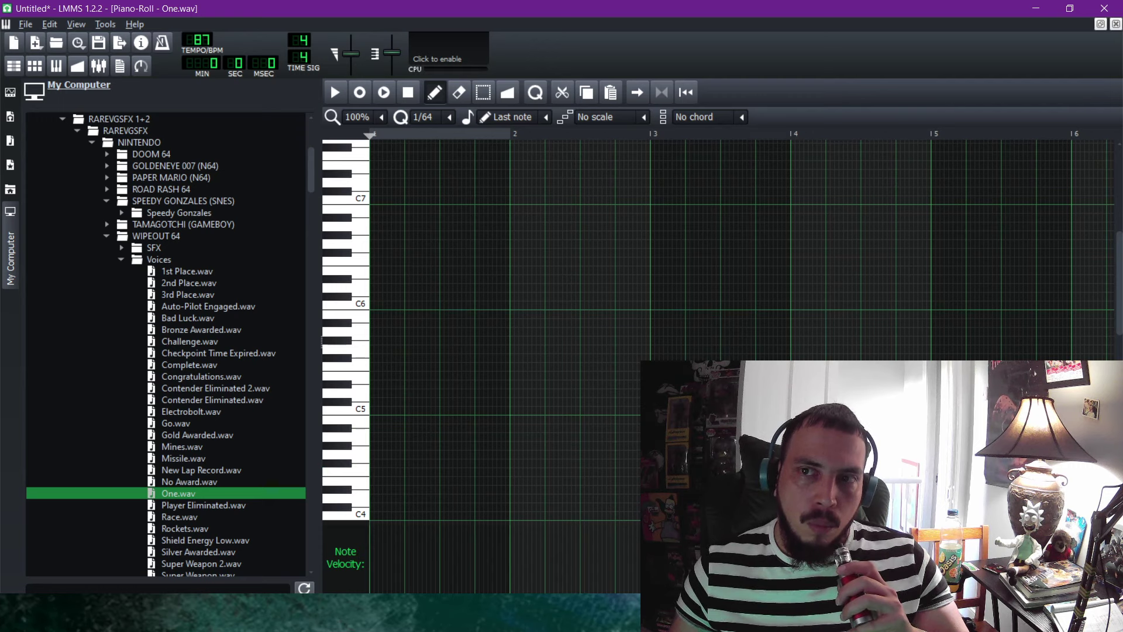
{"action": "left_click", "coordinate": [1115, 24]}
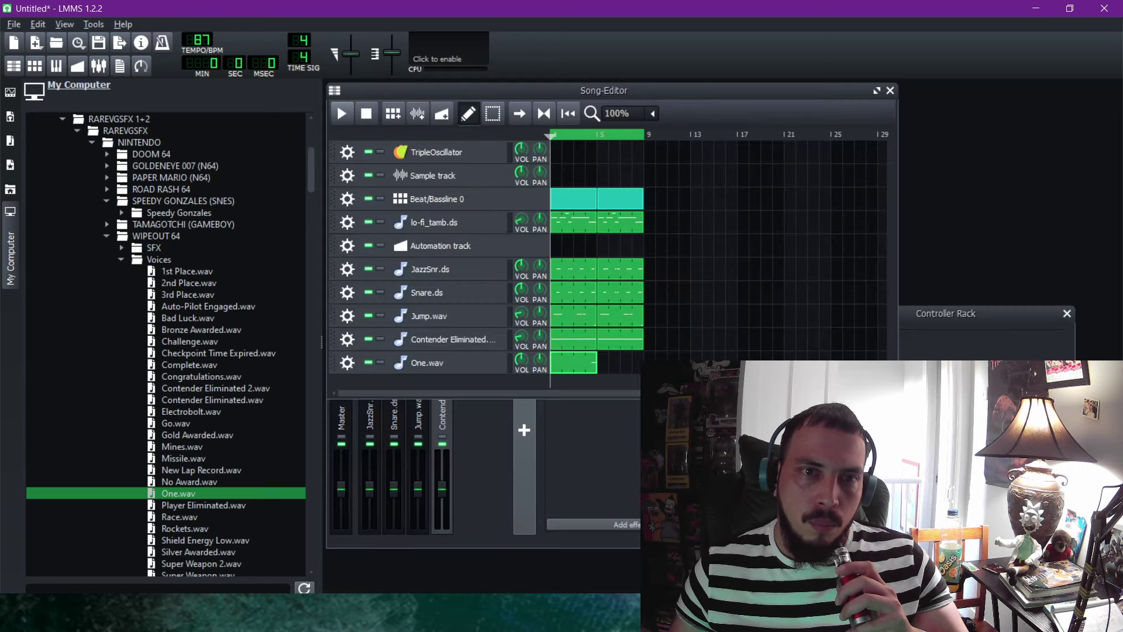
{"action": "left_click", "coordinate": [335, 103]}
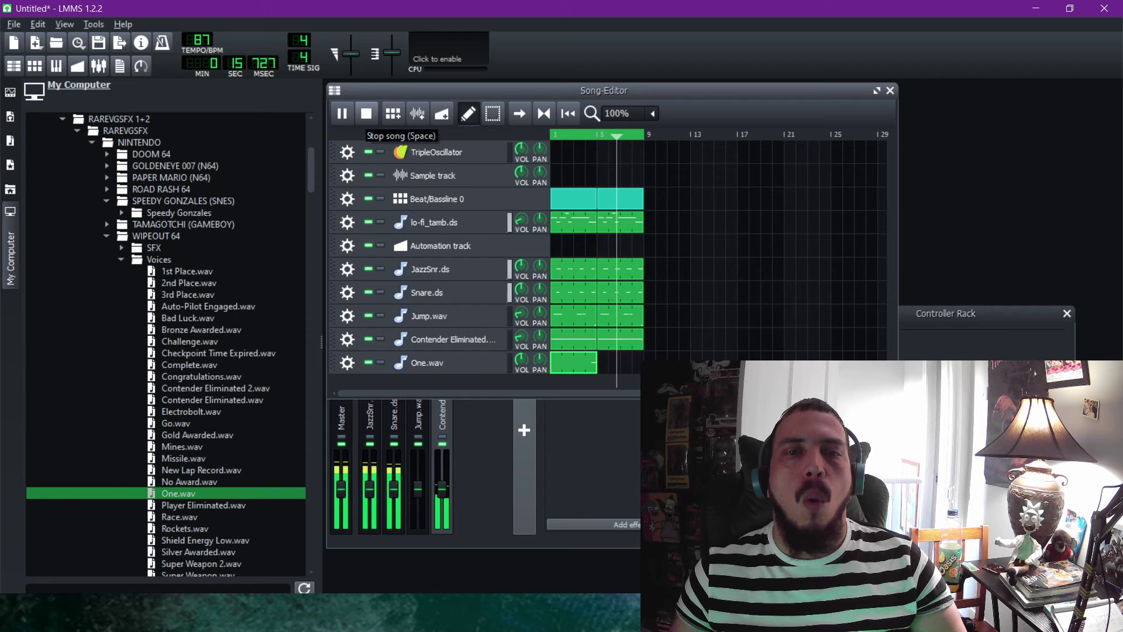
{"action": "key", "text": "space"}
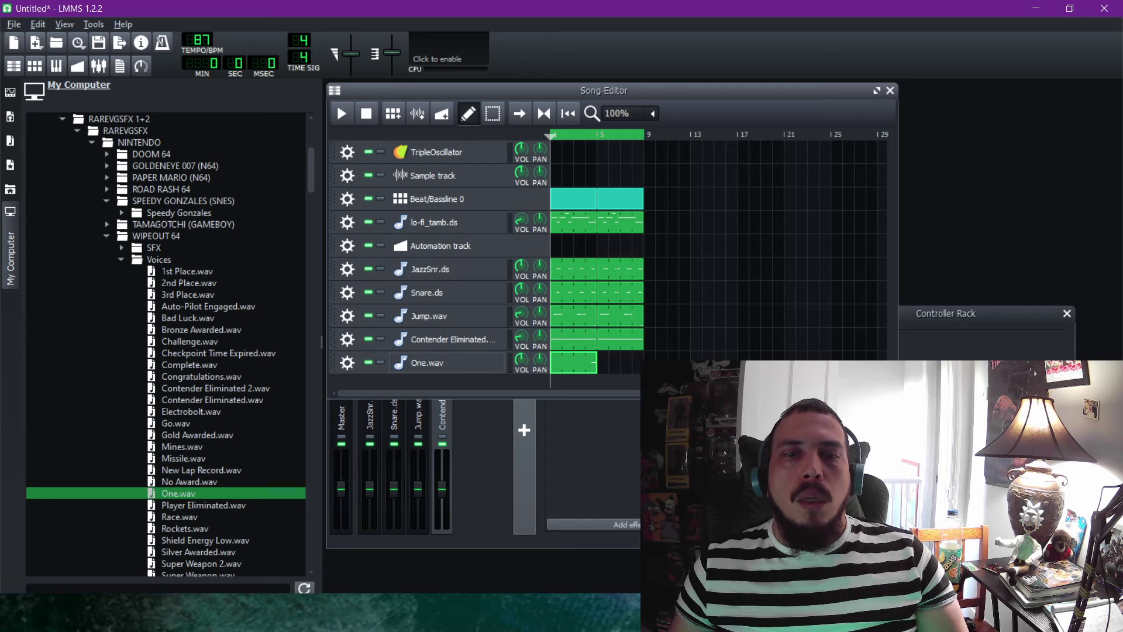
Assign the One.wav track to its own new FX channel.
{"action": "left_click", "coordinate": [427, 363]}
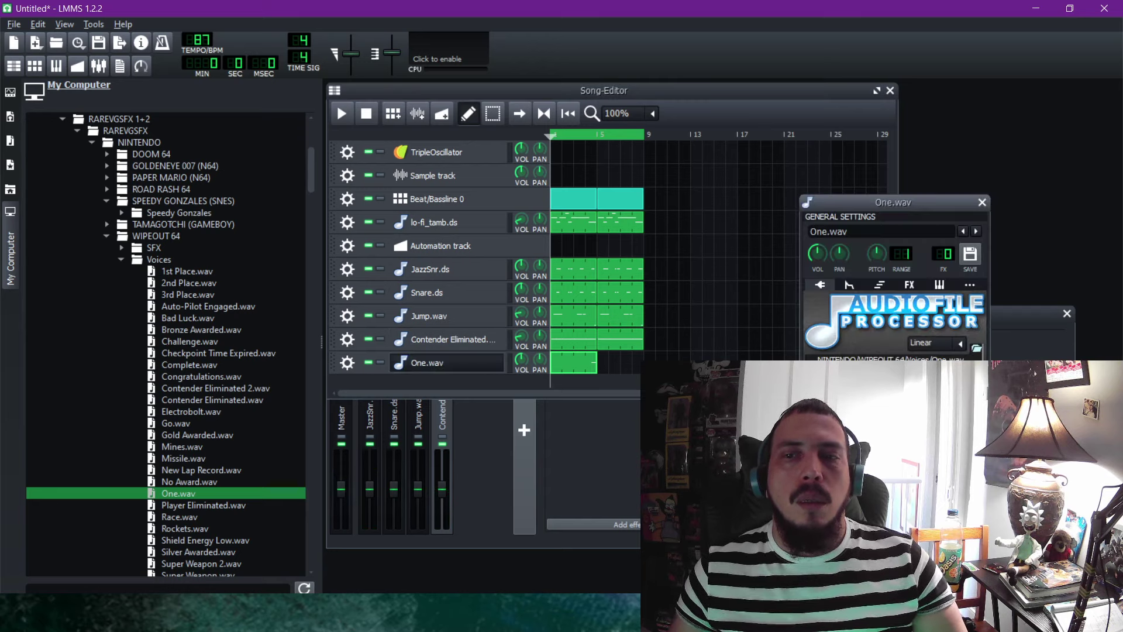
{"action": "left_click", "coordinate": [982, 203]}
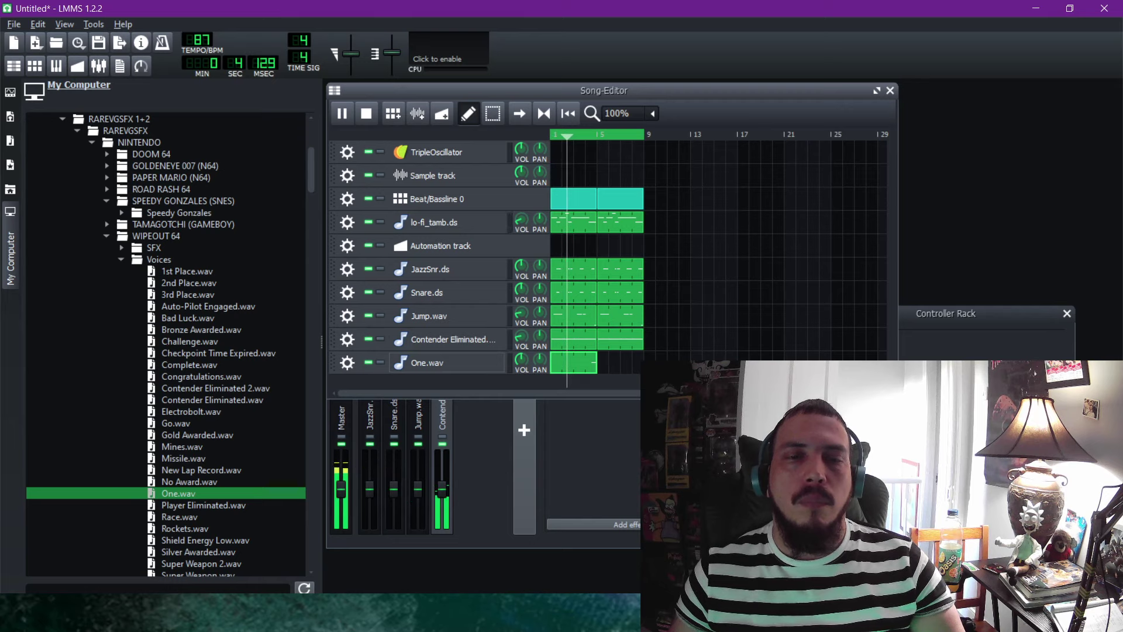
{"action": "left_click", "coordinate": [347, 362]}
{"action": "mouse_move", "coordinate": [386, 435]}
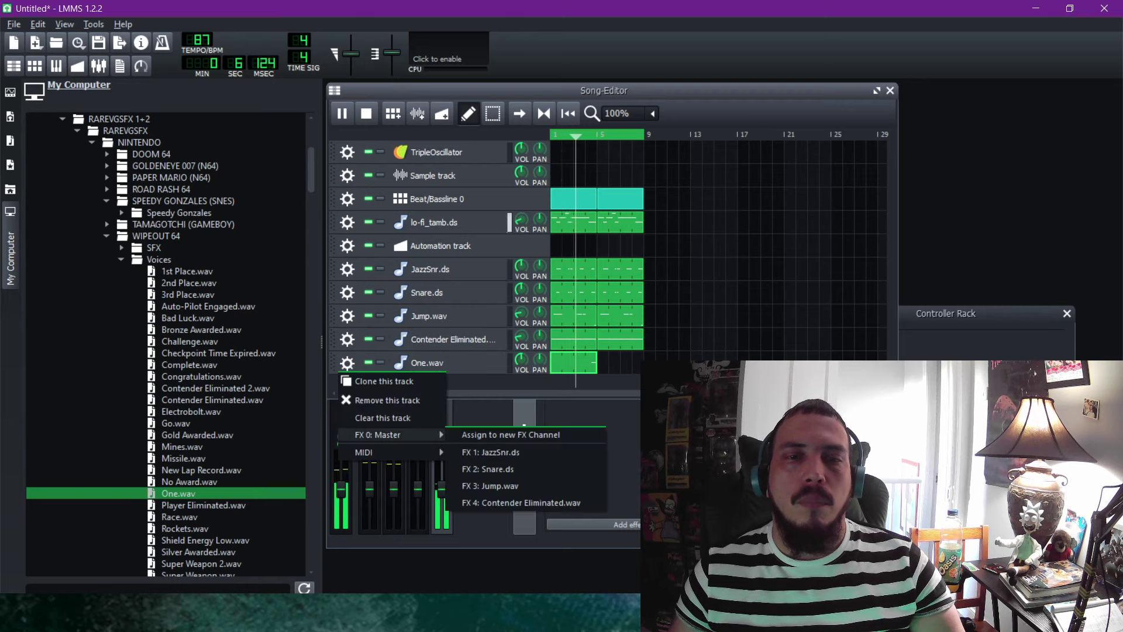
{"action": "left_click", "coordinate": [510, 434]}
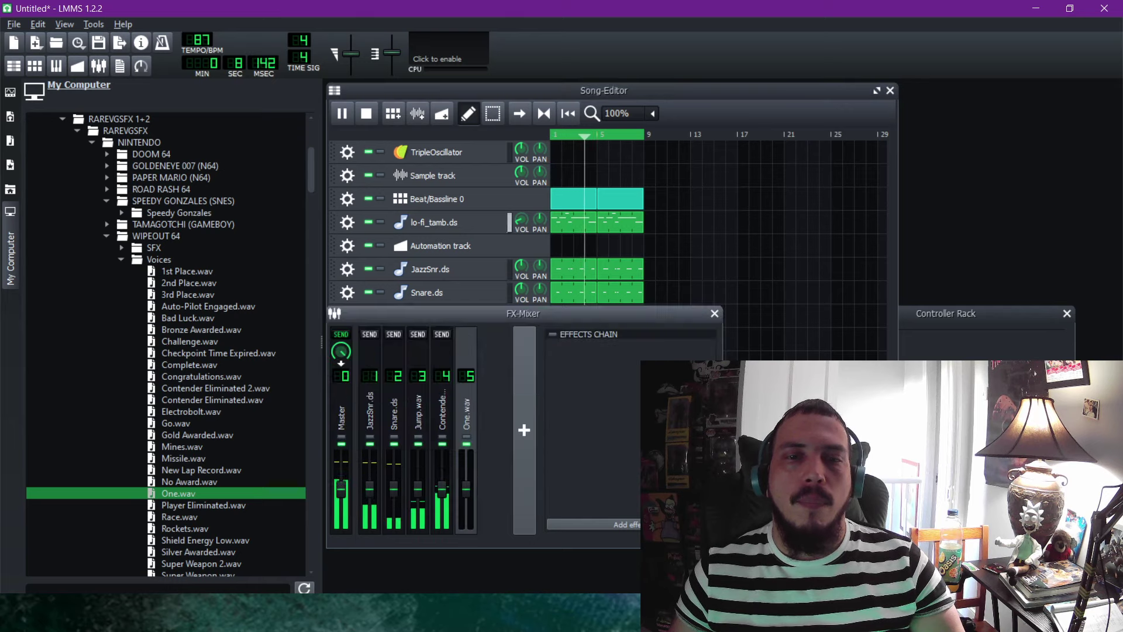
Add the AM pitchshifter effect to the One.wav channel, bring the song arrangement forward and stop playback.
{"action": "left_click", "coordinate": [645, 525]}
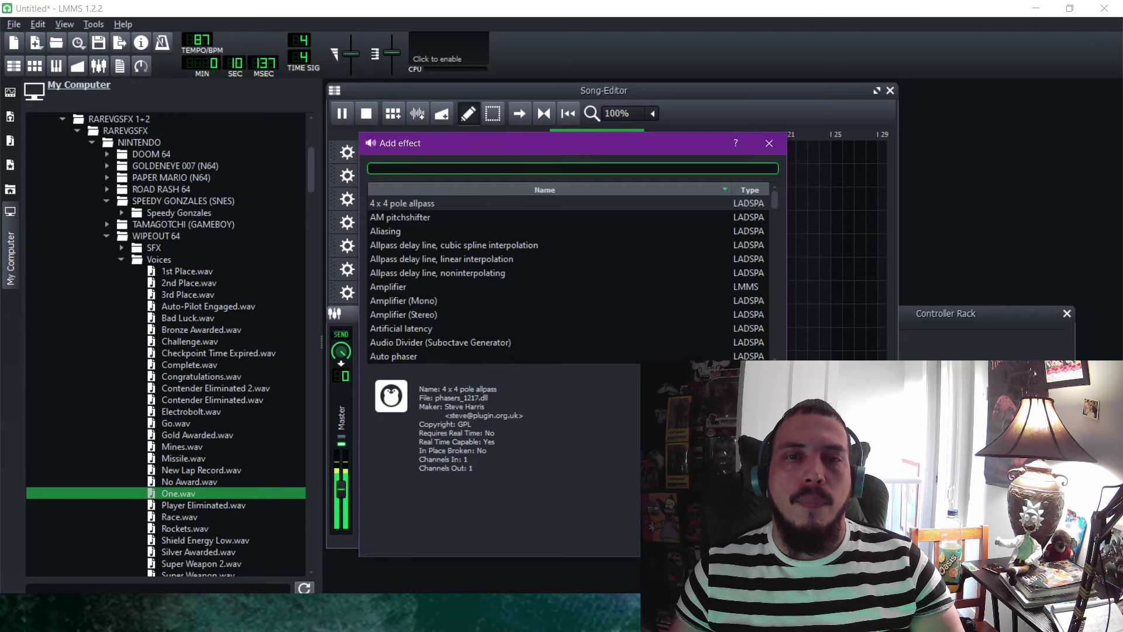
{"action": "left_click", "coordinate": [519, 217]}
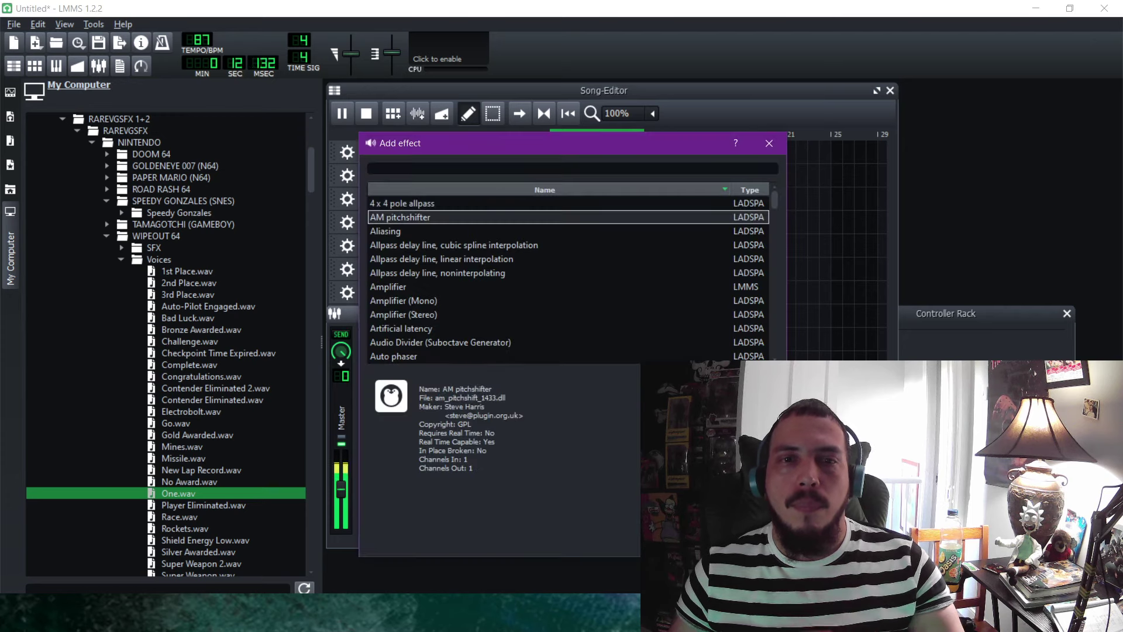
{"action": "left_click", "coordinate": [703, 542]}
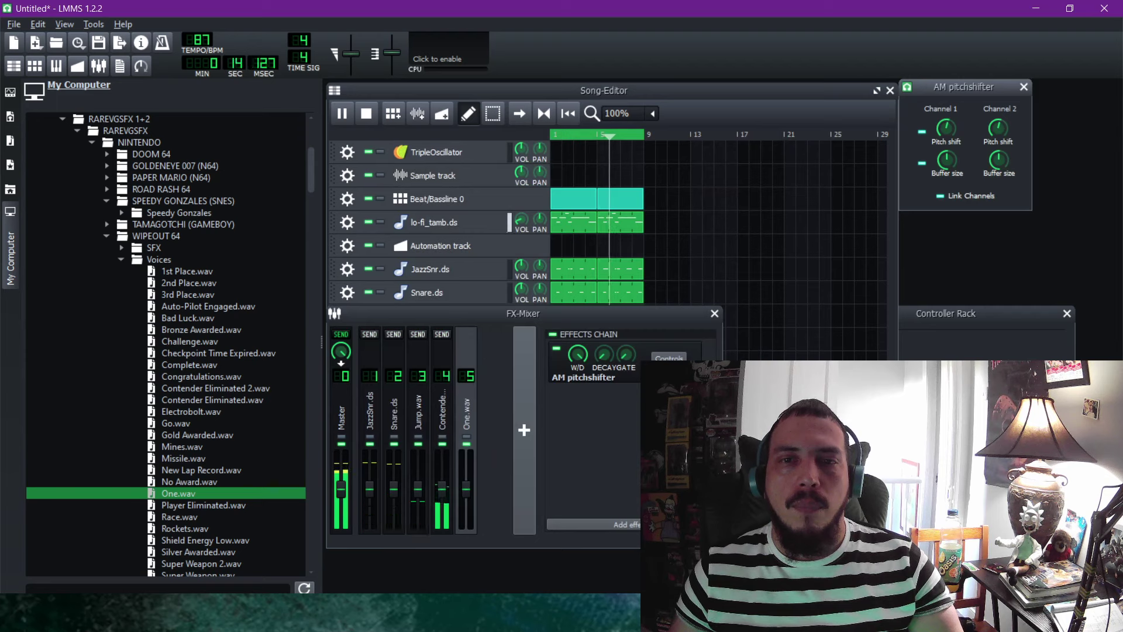
{"action": "left_click", "coordinate": [604, 91]}
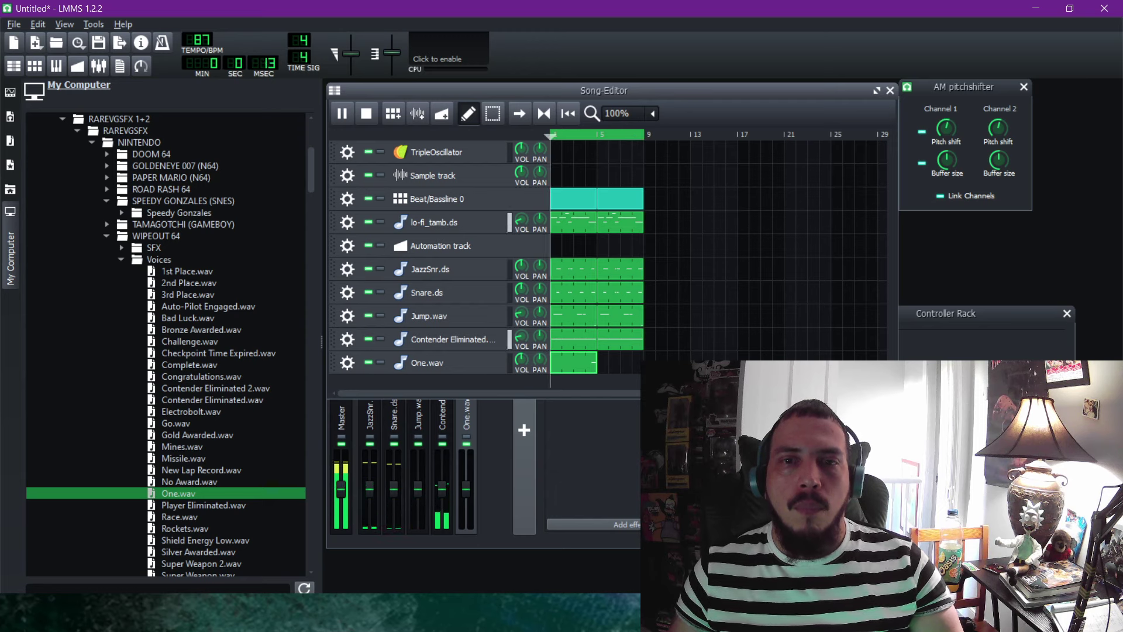
{"action": "key", "text": "space"}
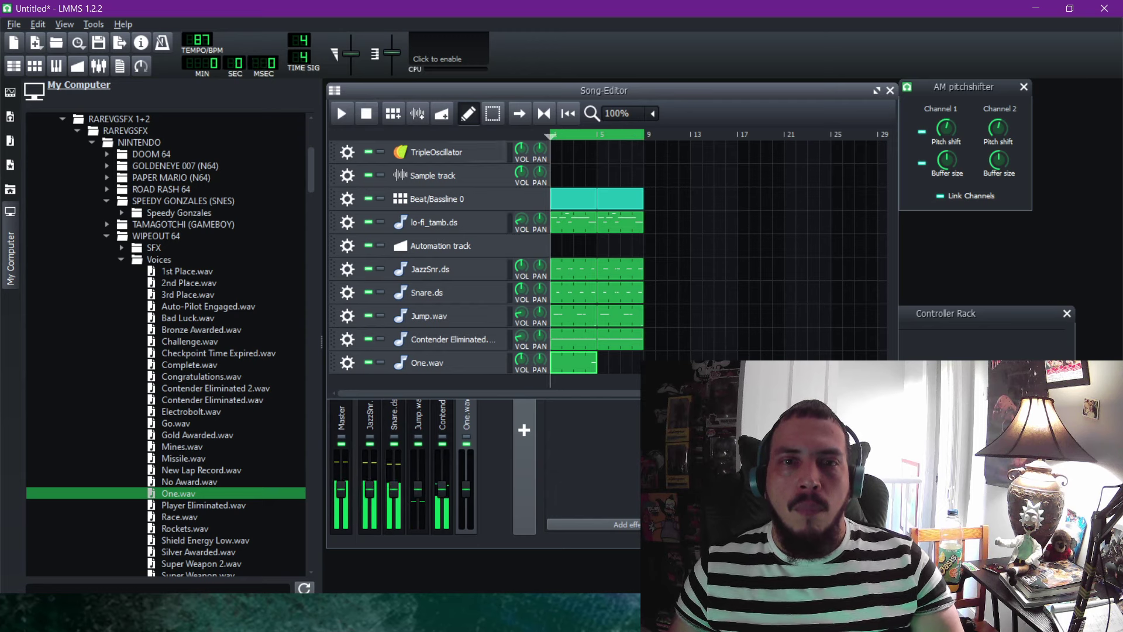
Add three half-bar notes to the One.wav pattern: mid-bar 1, early in bar 2 and early in bar 3.
{"action": "double_click", "coordinate": [573, 365]}
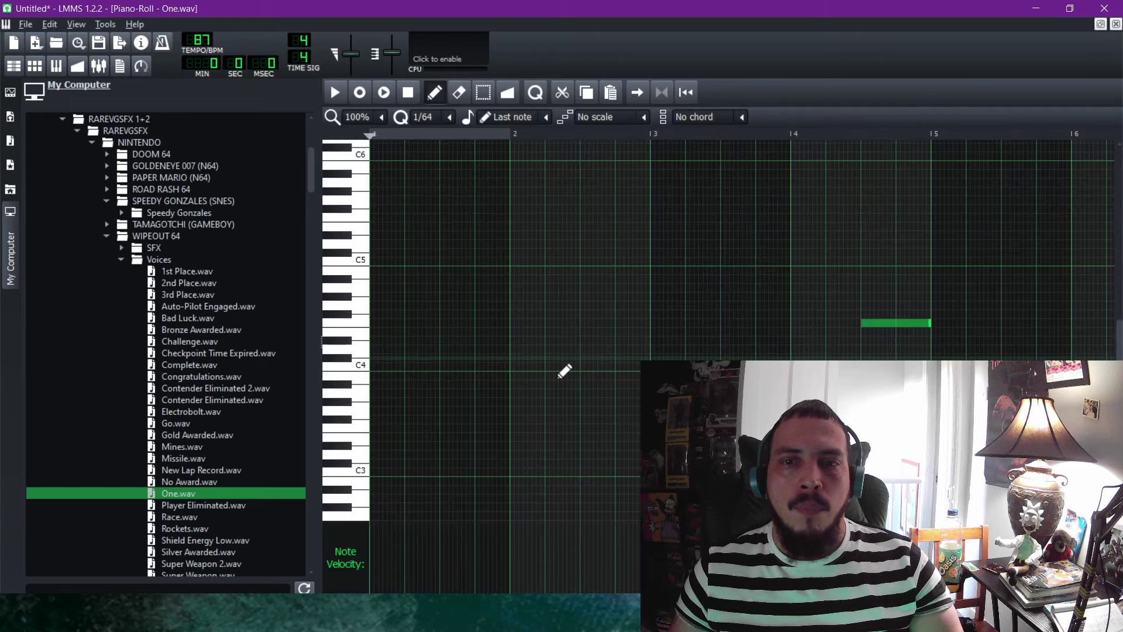
{"action": "left_click", "coordinate": [531, 340]}
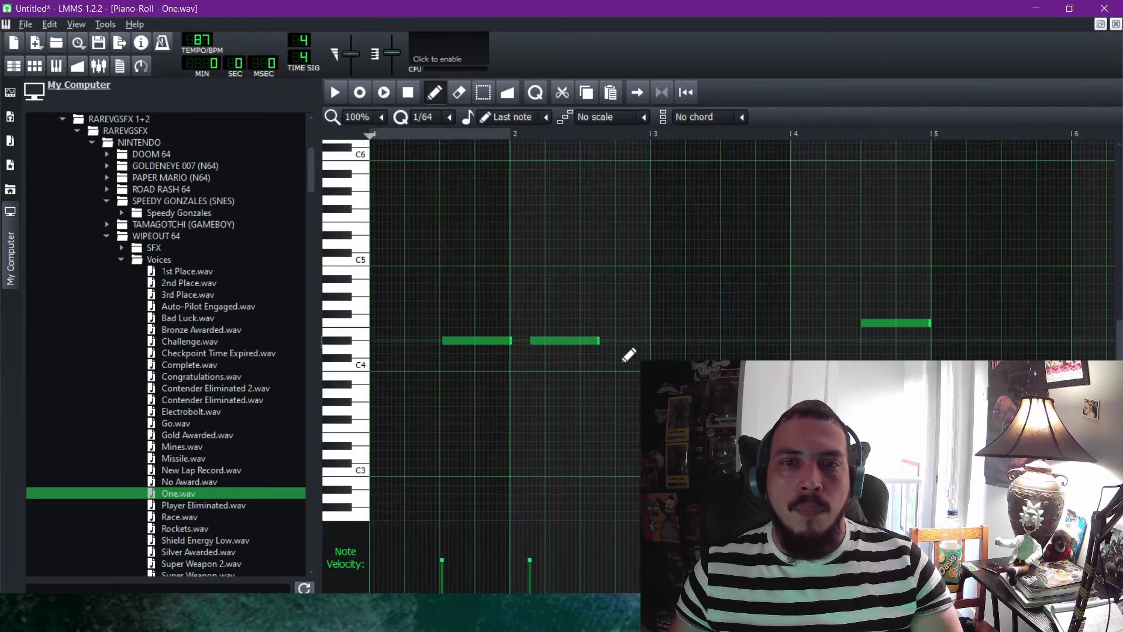
{"action": "left_click", "coordinate": [673, 340]}
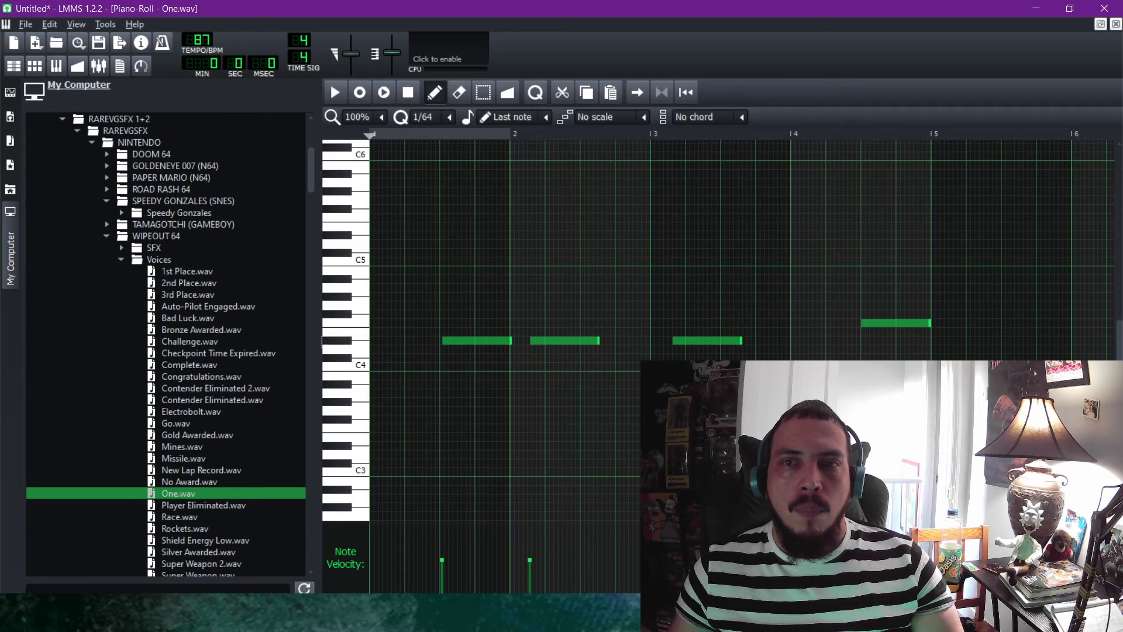
Raise the three notes in bars 1 to 3 by two semitones to match the bar 4 note's pitch, and close the pattern.
{"action": "left_click", "coordinate": [483, 92]}
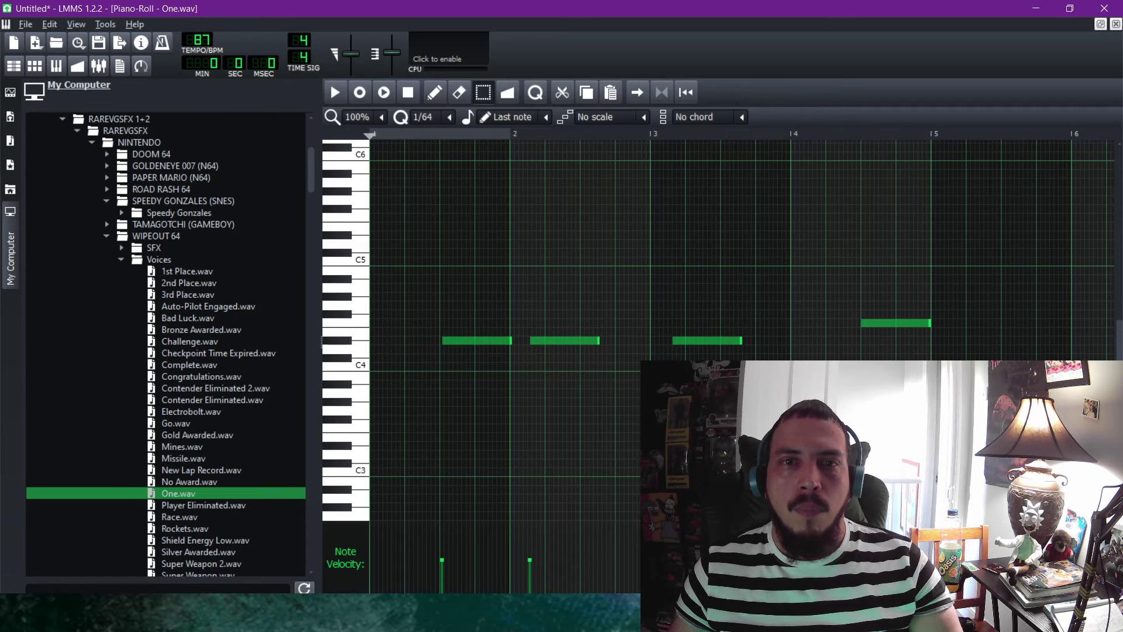
{"action": "left_click_drag", "start_coordinate": [758, 325], "coordinate": [472, 366]}
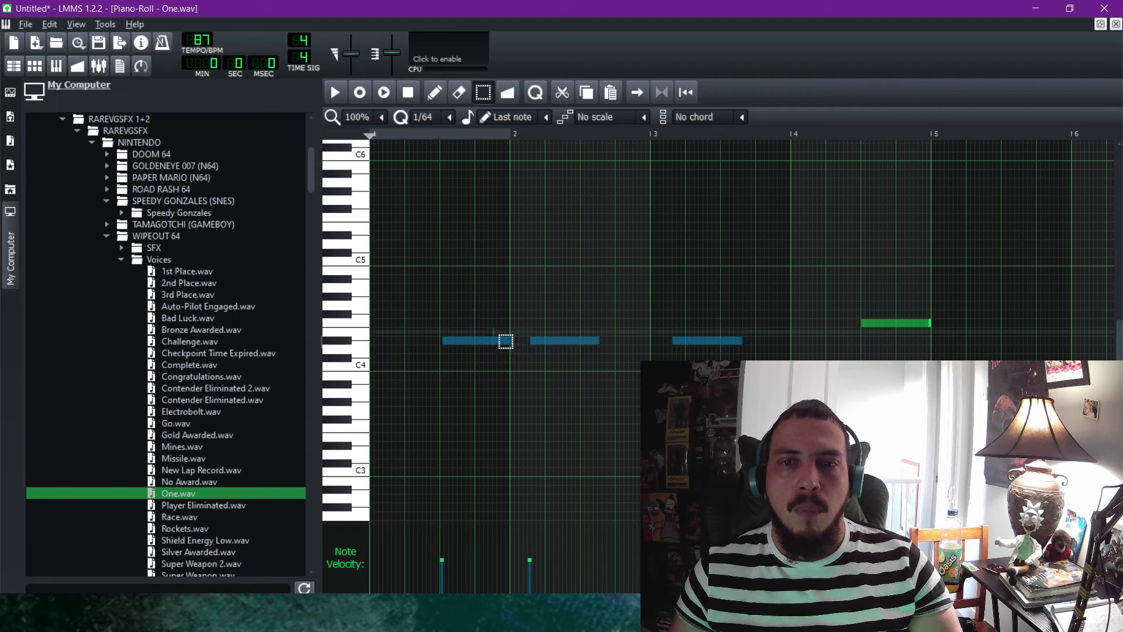
{"action": "left_click", "coordinate": [505, 338]}
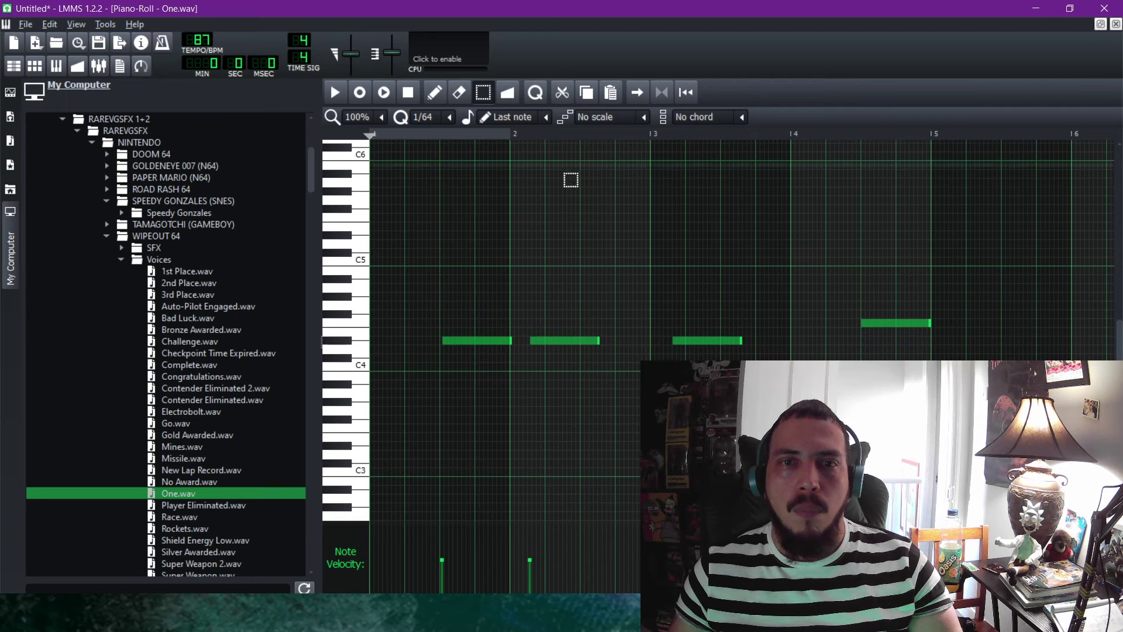
{"action": "left_click_drag", "start_coordinate": [783, 333], "coordinate": [458, 392]}
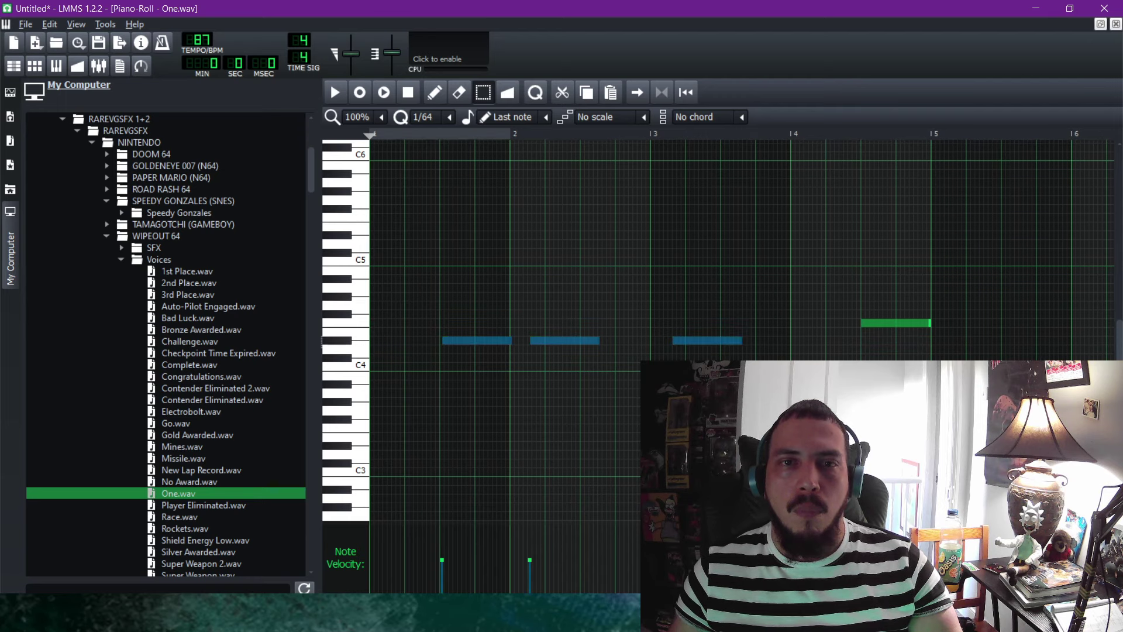
{"action": "left_click", "coordinate": [435, 92]}
{"action": "left_click_drag", "start_coordinate": [491, 342], "coordinate": [492, 324]}
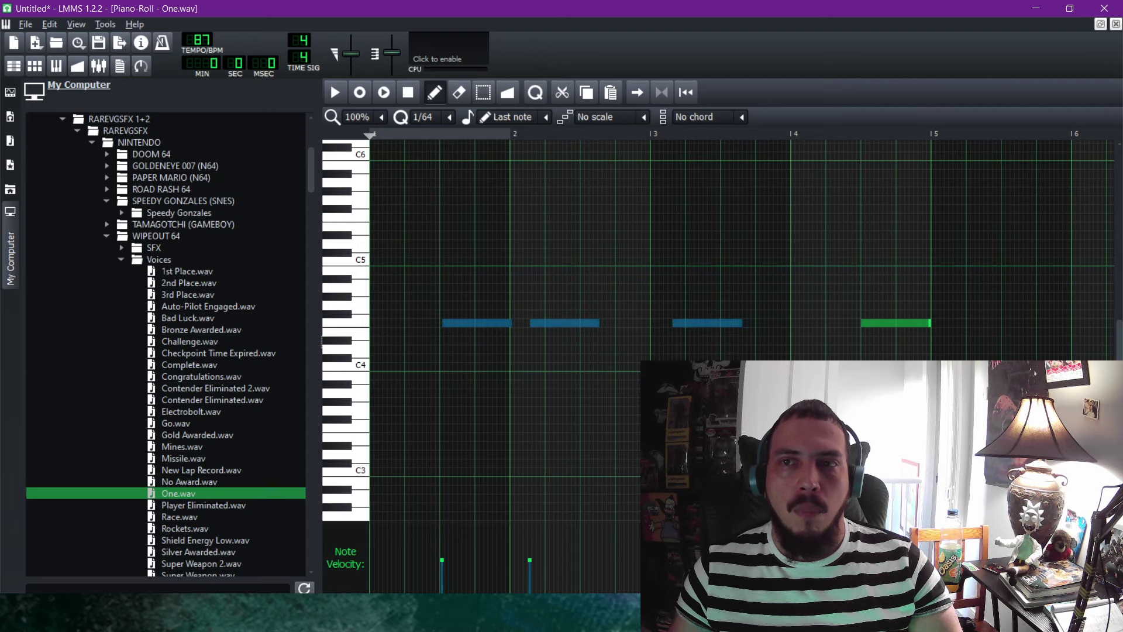
{"action": "left_click", "coordinate": [1116, 24]}
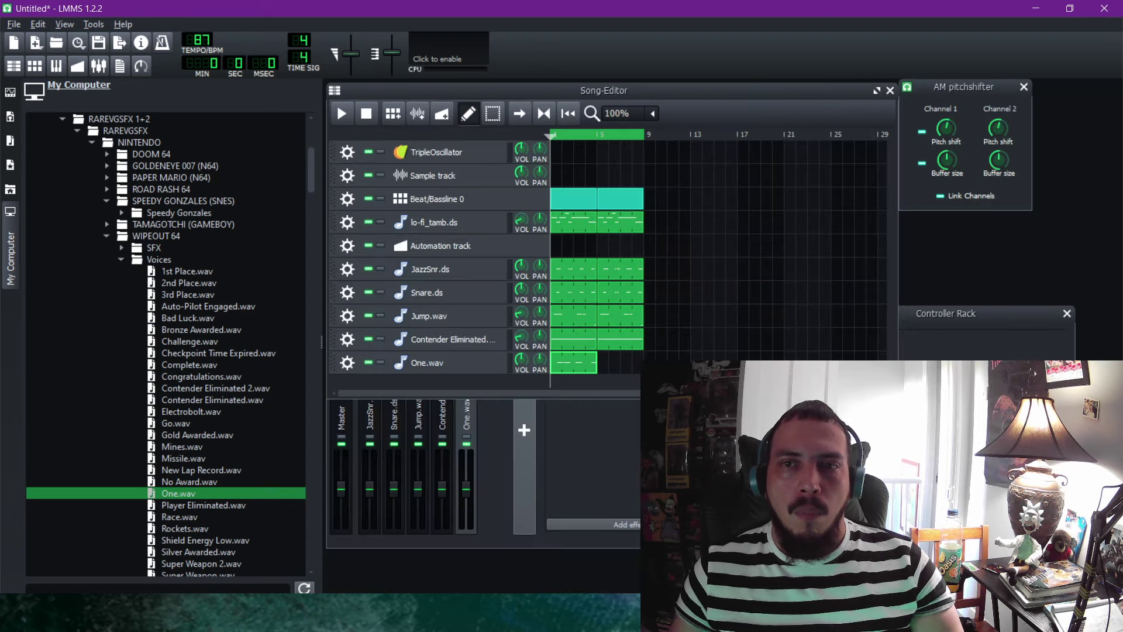
Adjust the AM pitchshifter's Pitch shift to about 0.74 while the song plays, and restart playback.
{"action": "left_click", "coordinate": [338, 110]}
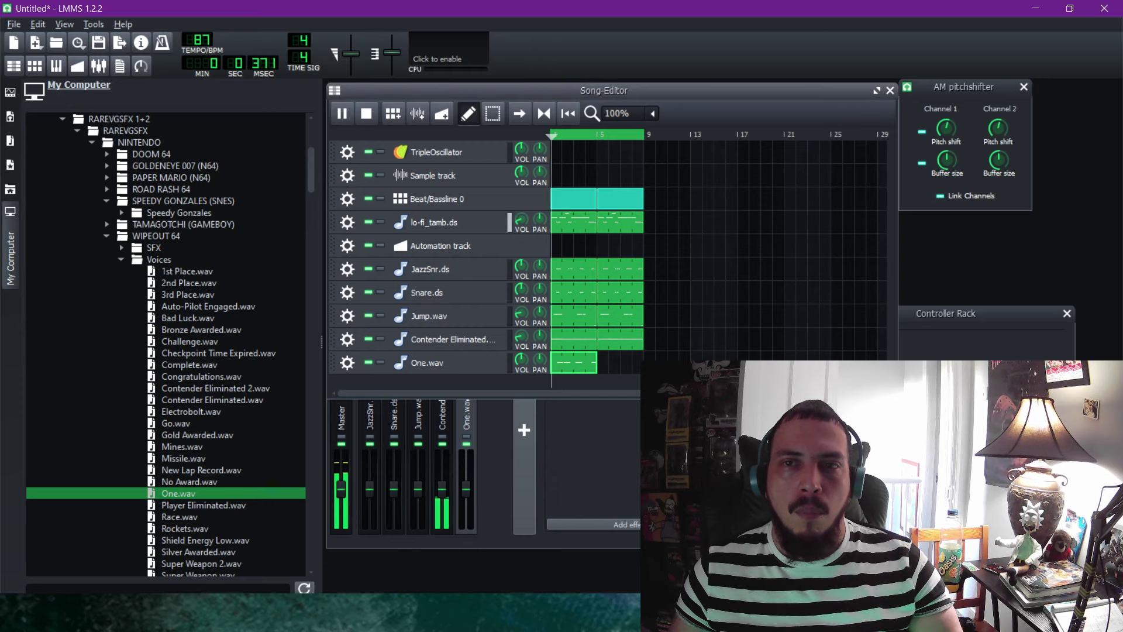
{"action": "left_click_drag", "start_coordinate": [998, 128], "coordinate": [998, 89]}
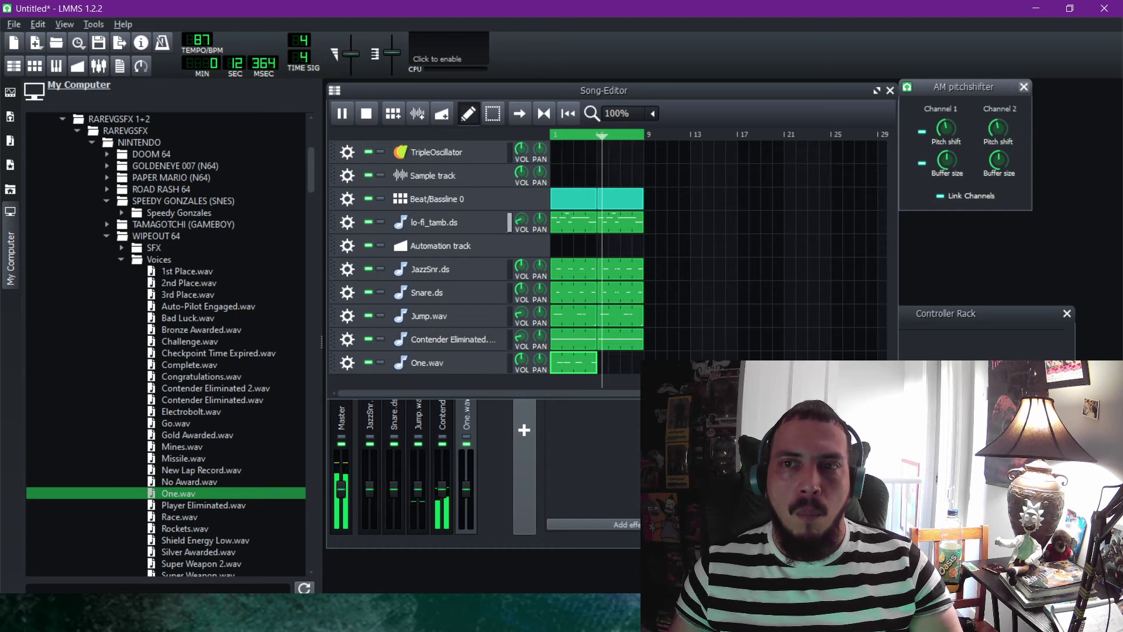
{"action": "left_click_drag", "start_coordinate": [998, 128], "coordinate": [998, 125]}
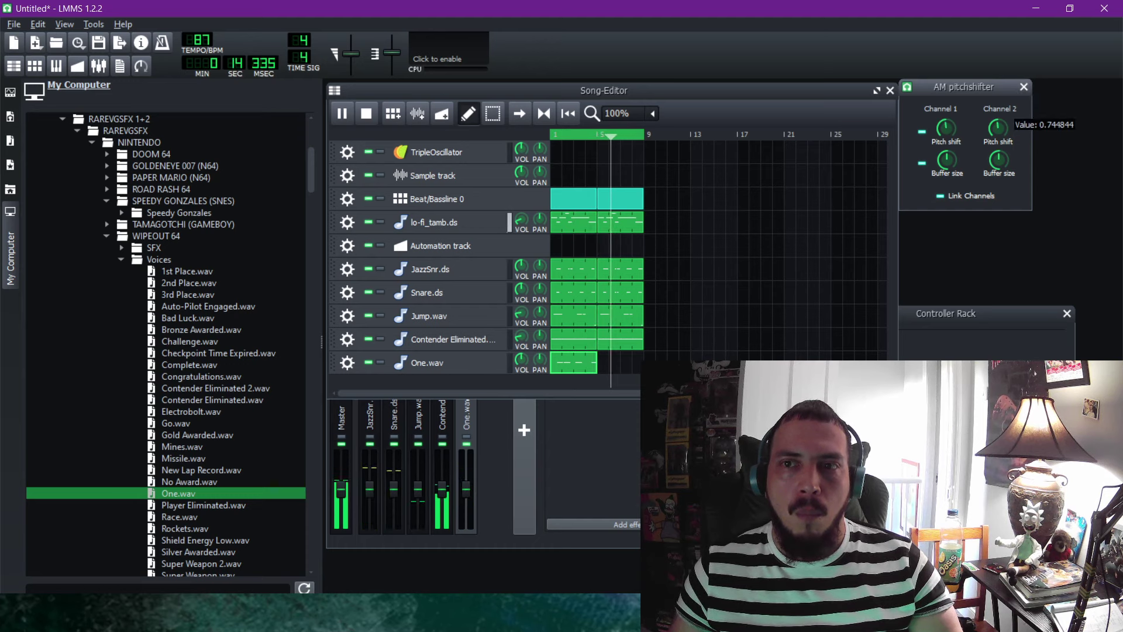
{"action": "left_click", "coordinate": [366, 113]}
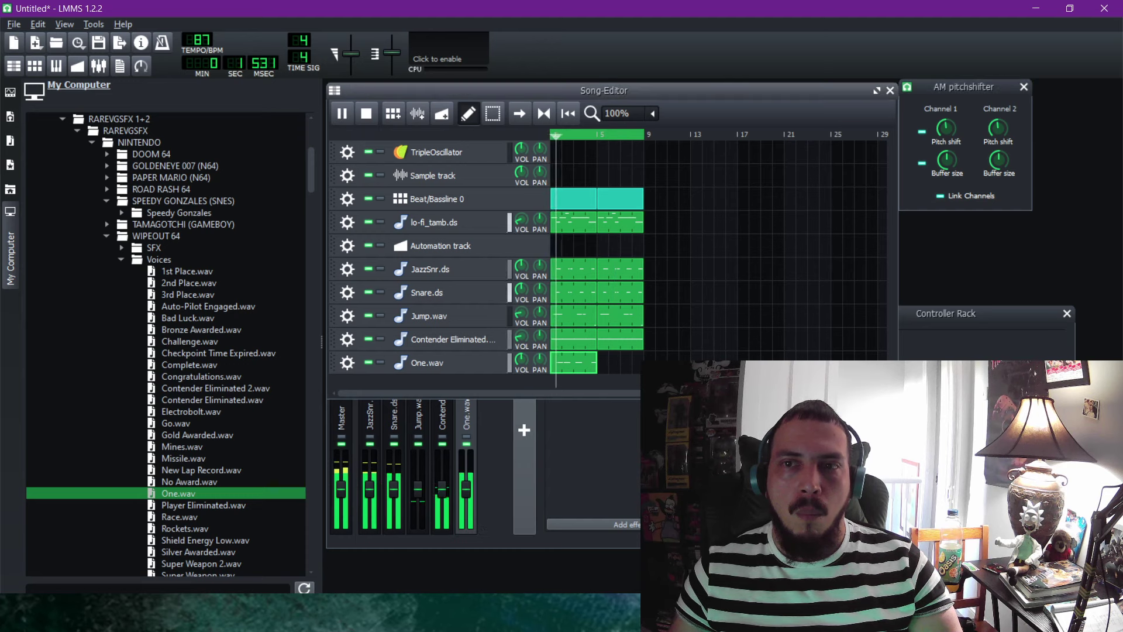
Fine-tune the One.wav channel's AM pitchshifter Pitch shift during playback, stop the song and close the effect's controls.
{"action": "left_click_drag", "start_coordinate": [997, 128], "coordinate": [997, 127]}
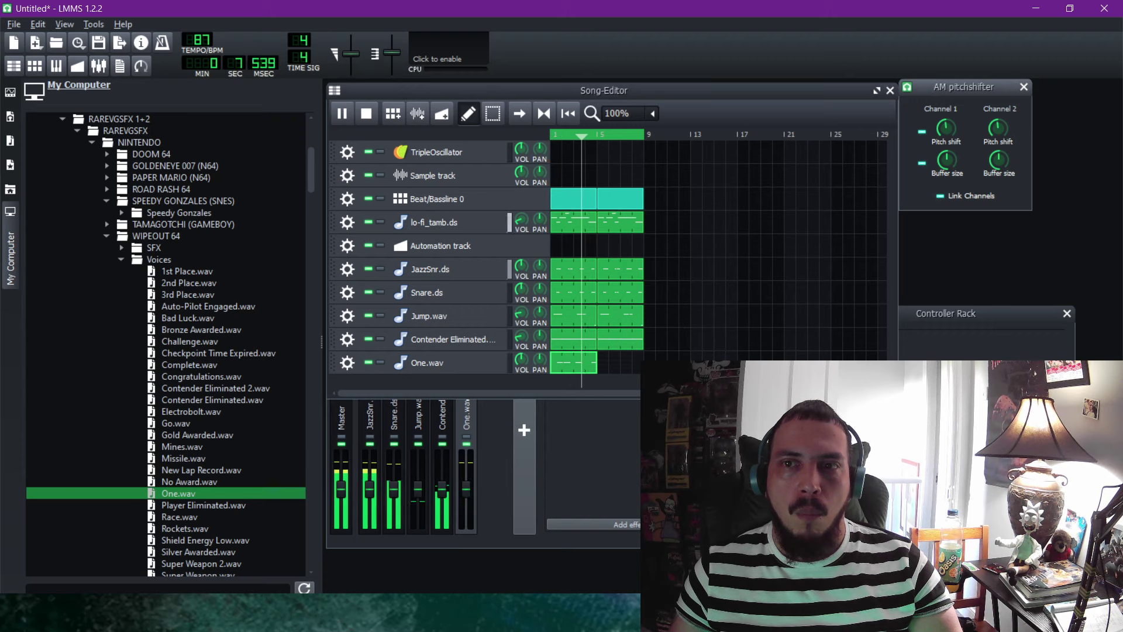
{"action": "left_click_drag", "start_coordinate": [998, 127], "coordinate": [997, 123]}
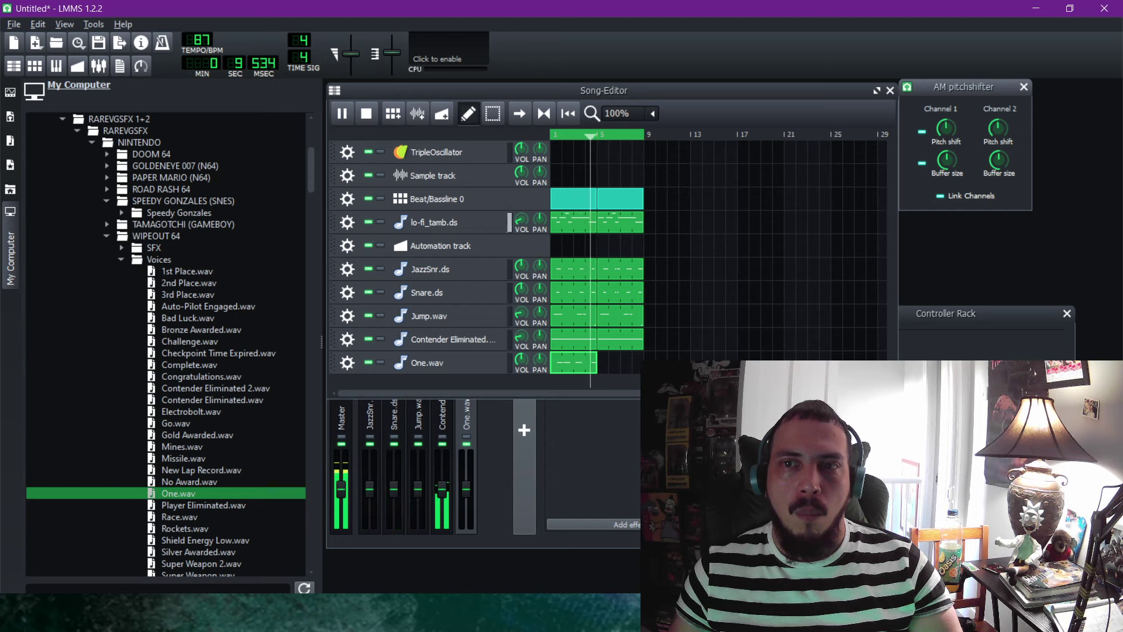
{"action": "left_click", "coordinate": [366, 113]}
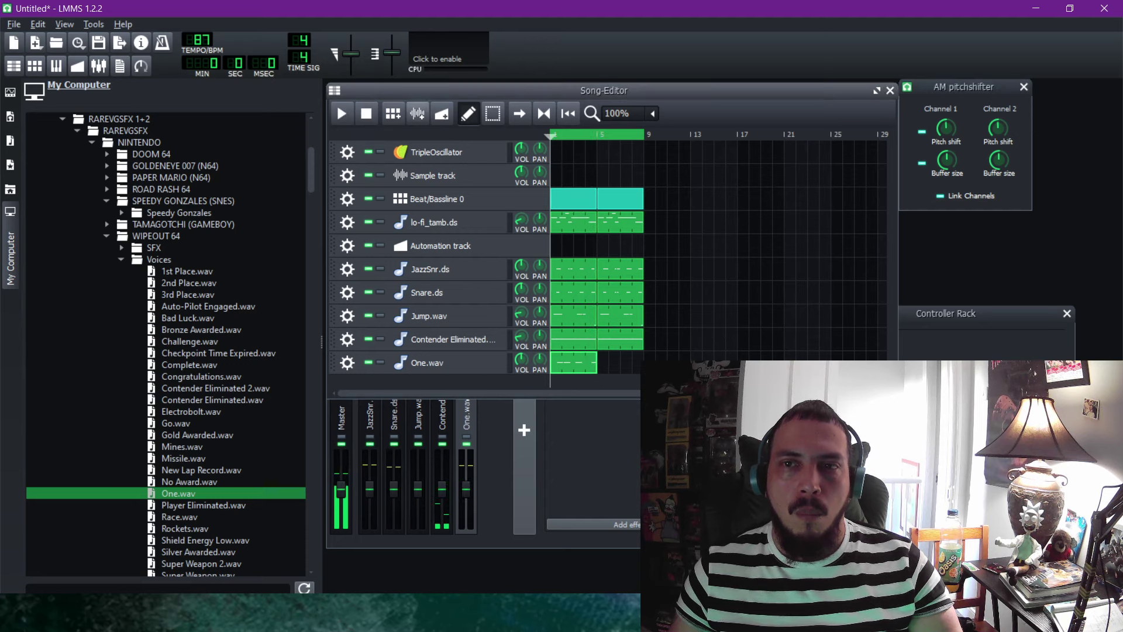
{"action": "left_click", "coordinate": [1024, 87]}
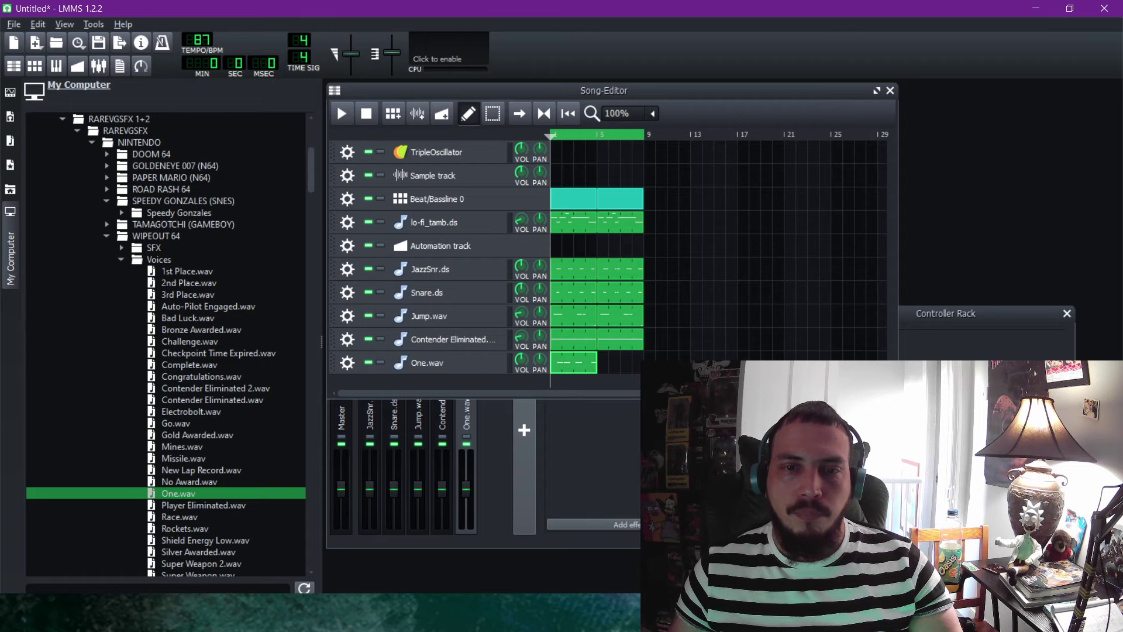
Add the ReverbSC effect to the One.wav channel's effects chain.
{"action": "key", "text": "F9"}
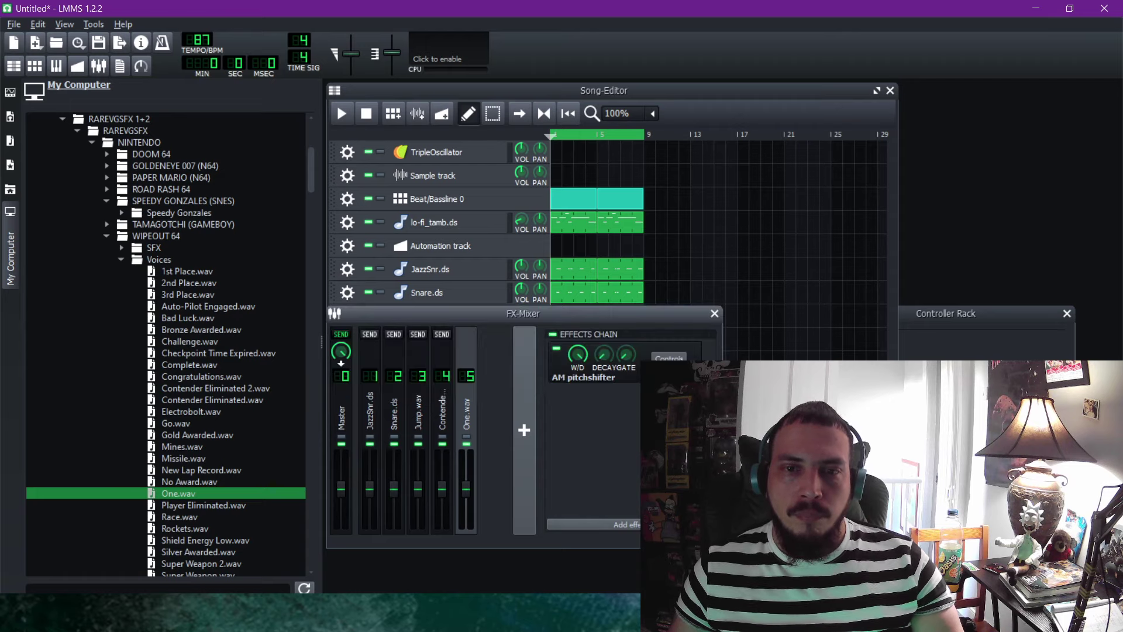
{"action": "left_click", "coordinate": [655, 524]}
{"action": "type", "text": "reverb"}
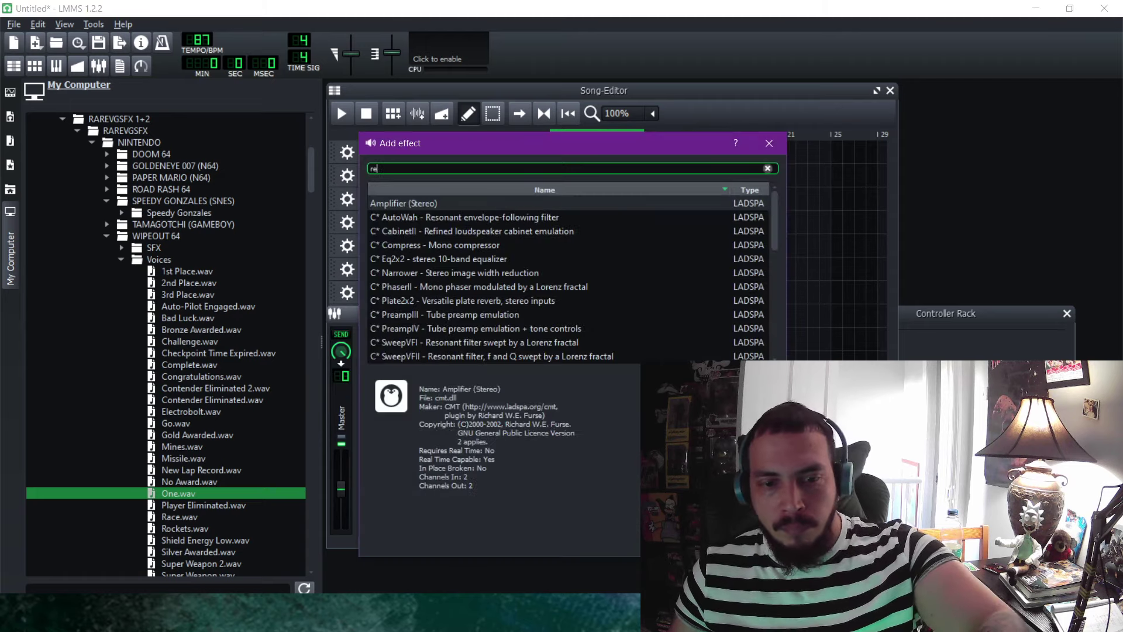
{"action": "key", "text": "Down"}
{"action": "key", "text": "Down"}
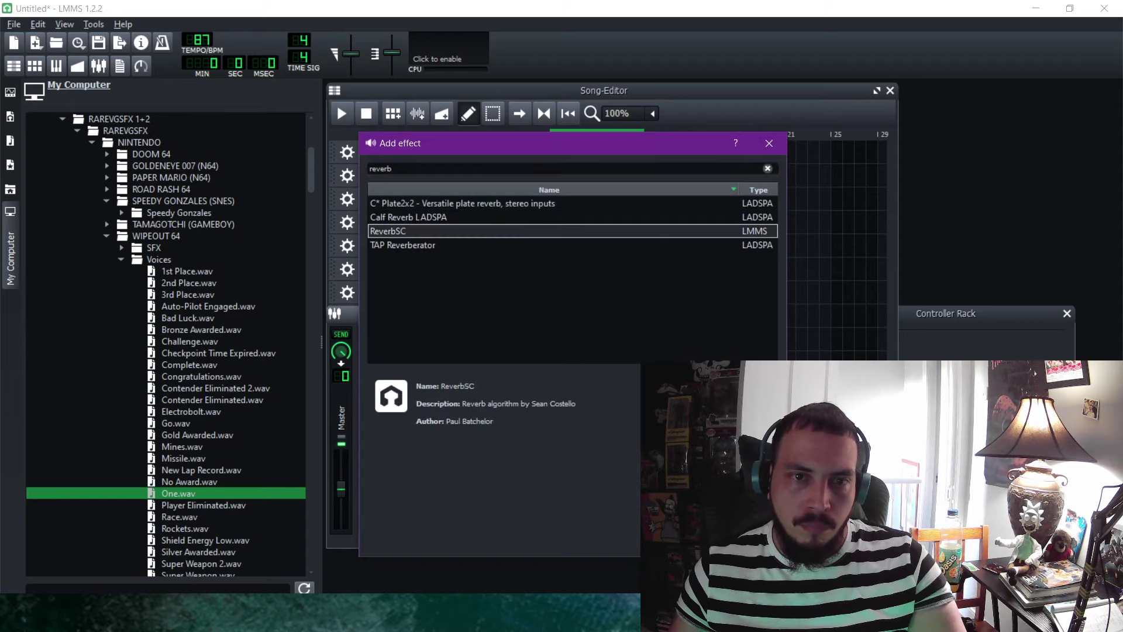
{"action": "key", "text": "Return"}
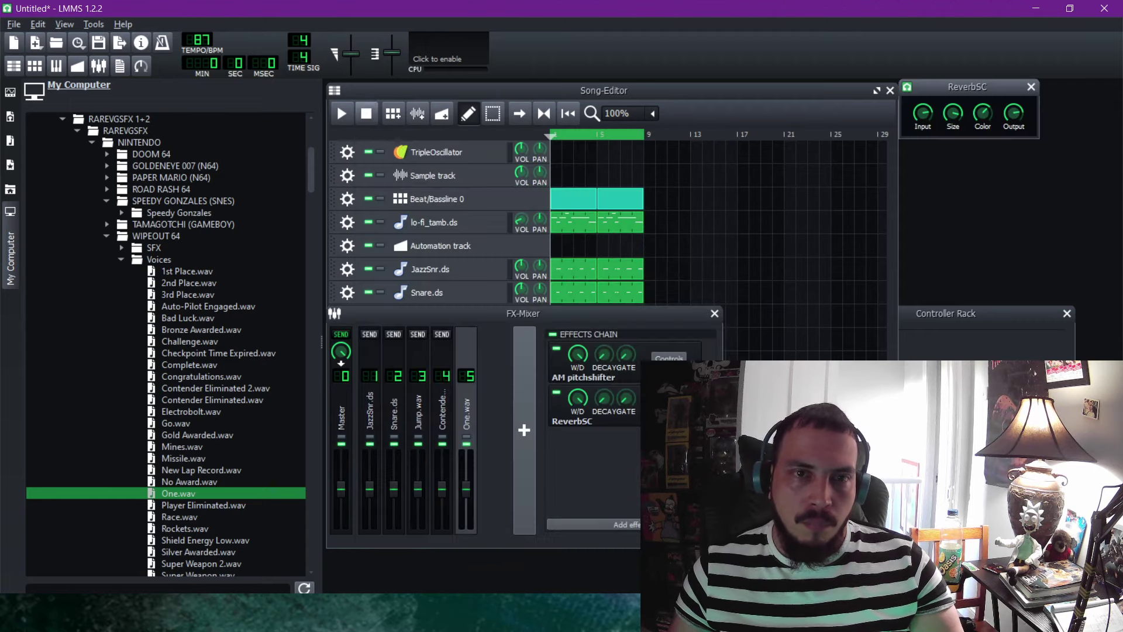
Adjust the ReverbSC's Size and Color while the song plays, close its controls and stop playback.
{"action": "key", "text": "space"}
{"action": "left_click_drag", "start_coordinate": [953, 113], "coordinate": [983, 111]}
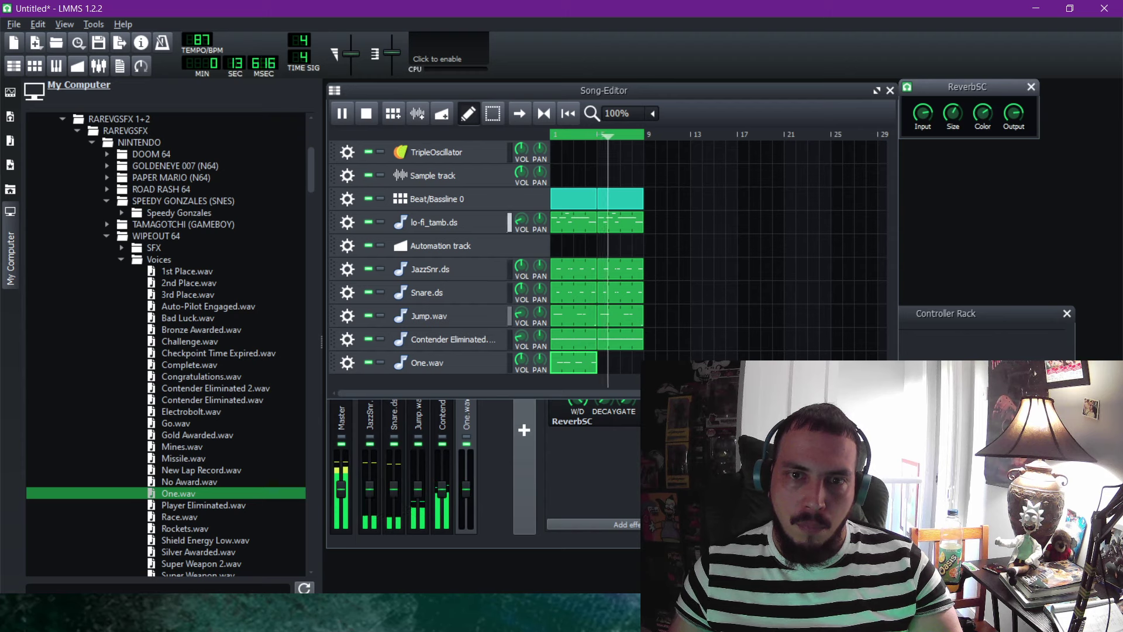
{"action": "left_click", "coordinate": [551, 135]}
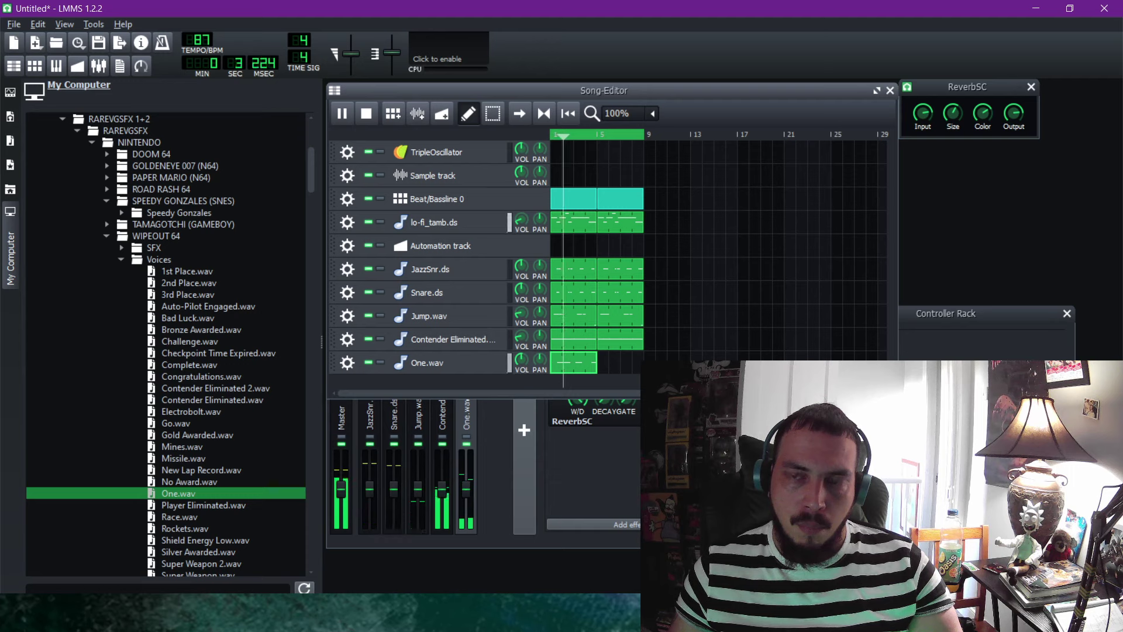
{"action": "left_click_drag", "start_coordinate": [982, 113], "coordinate": [982, 110]}
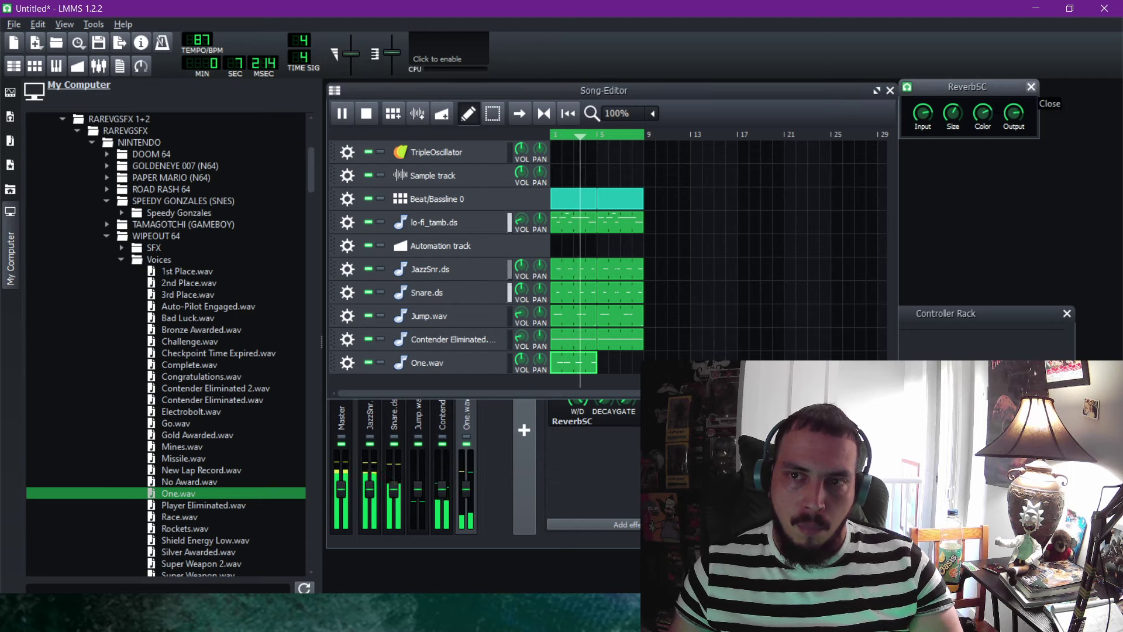
{"action": "left_click", "coordinate": [1031, 87]}
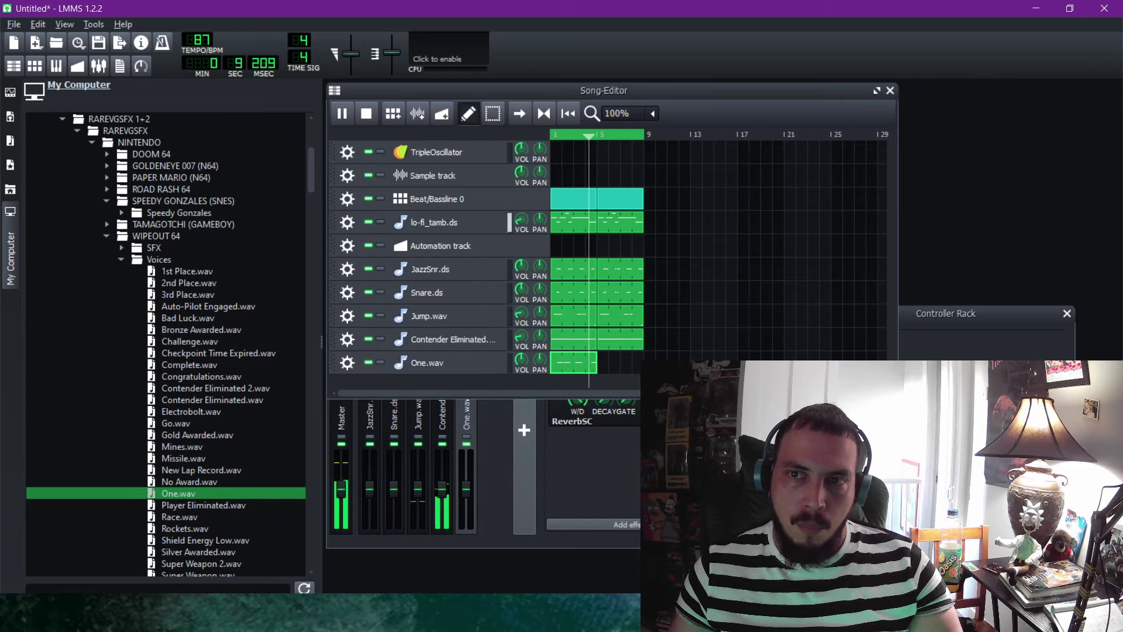
{"action": "left_click", "coordinate": [366, 113]}
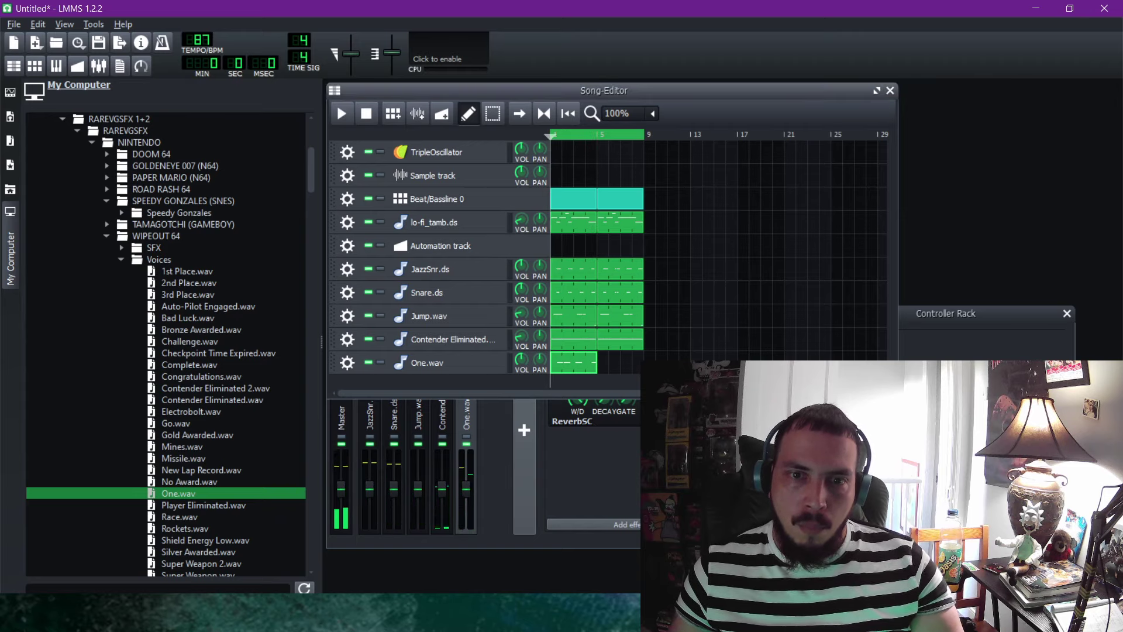
Erase the three notes in bars 1 to 3 of the One.wav pattern, keeping the bar 4 note, and close the pattern.
{"action": "double_click", "coordinate": [576, 368]}
{"action": "left_click", "coordinate": [459, 91]}
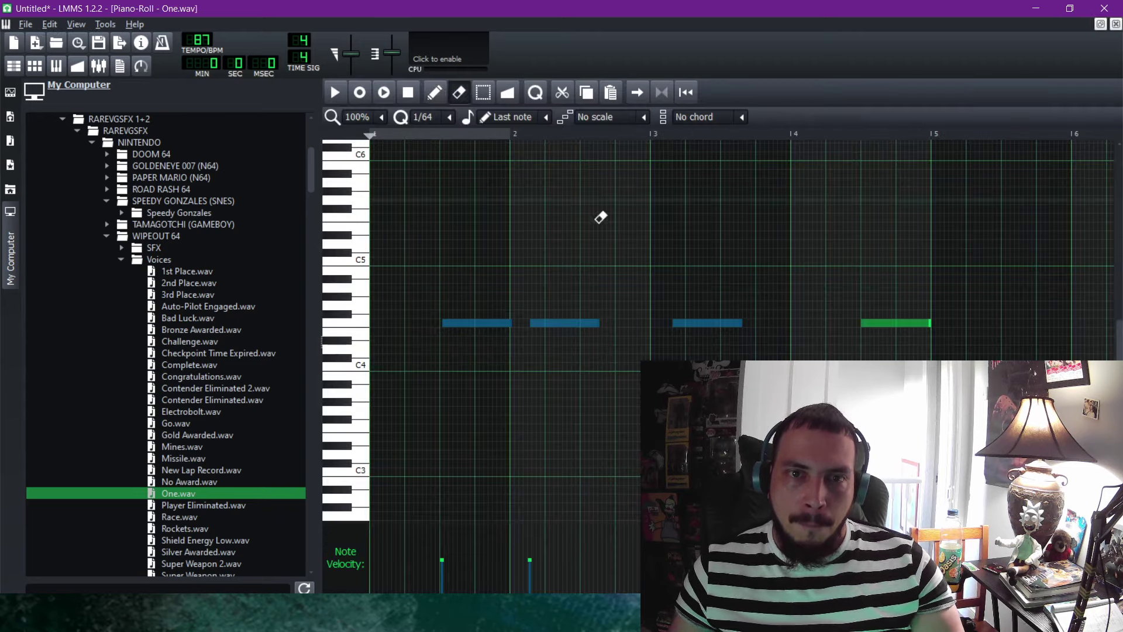
{"action": "left_click_drag", "start_coordinate": [707, 334], "coordinate": [488, 338]}
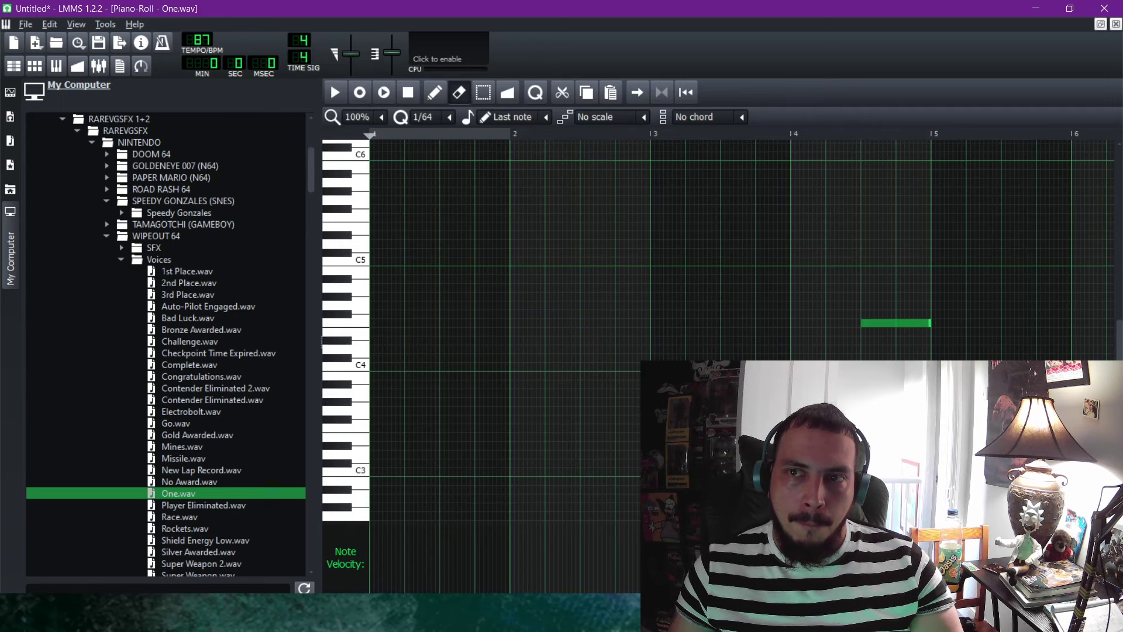
{"action": "left_click", "coordinate": [1115, 24]}
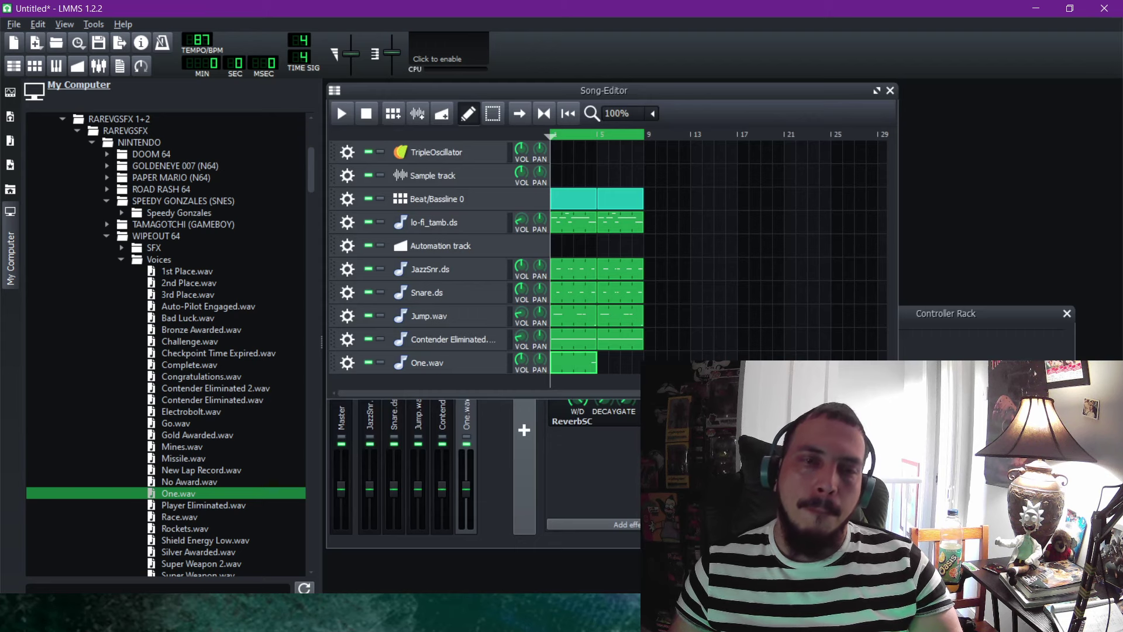
Copy the One.wav pattern and paste it into the same track at bar 5.
{"action": "right_click", "coordinate": [561, 369]}
{"action": "left_click", "coordinate": [587, 437]}
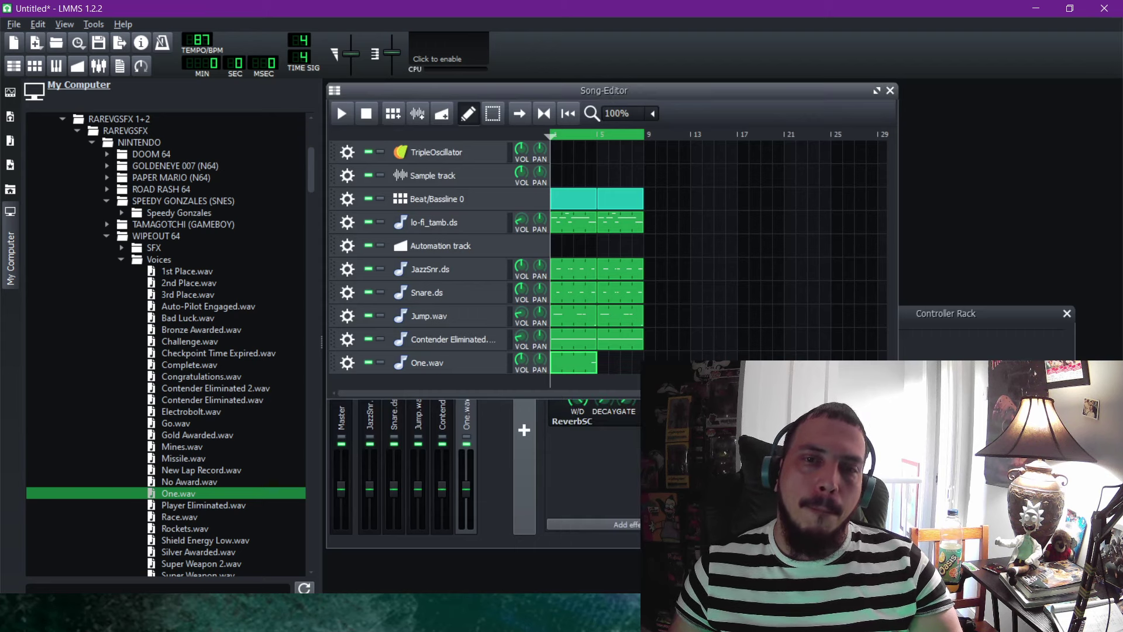
{"action": "right_click", "coordinate": [603, 368]}
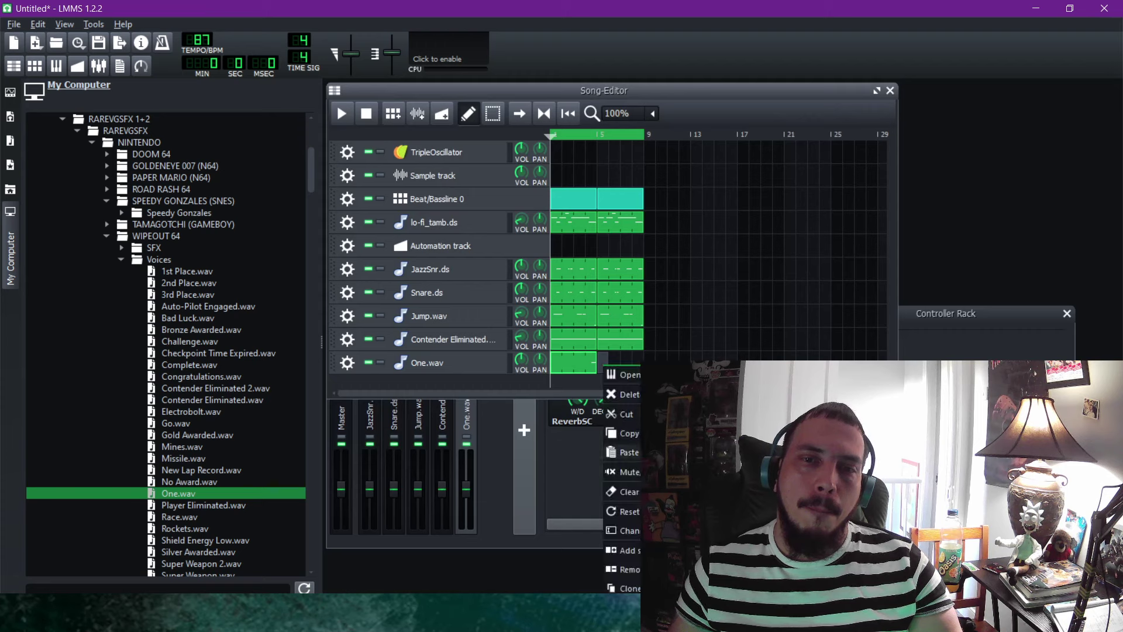
{"action": "left_click", "coordinate": [626, 452]}
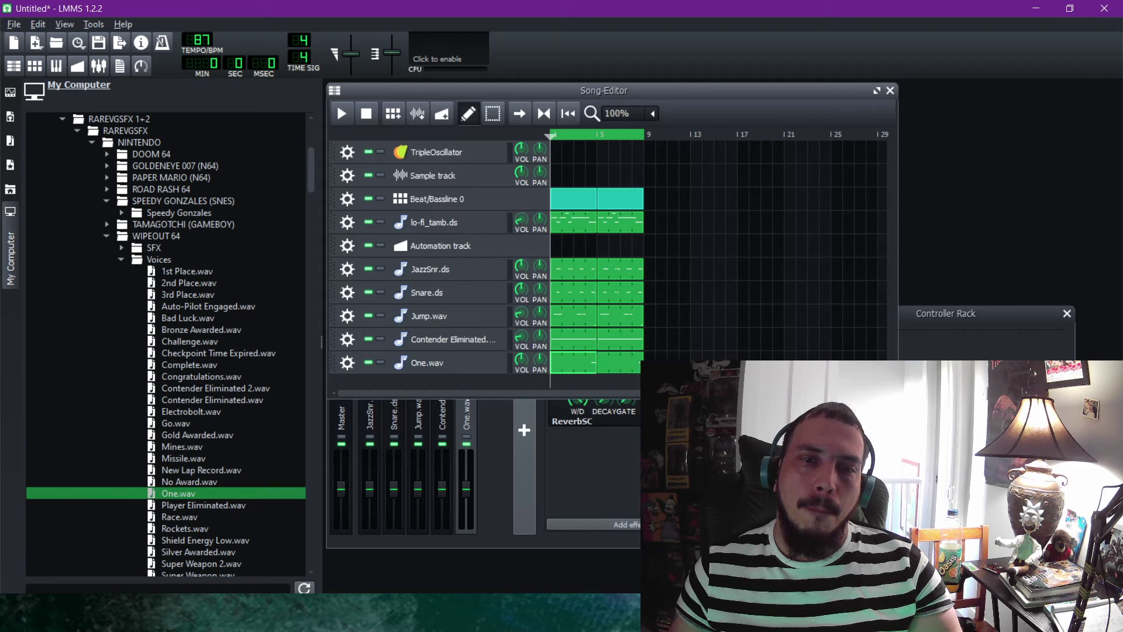
Add the AM pitchshifter effect to the Contender Eliminated channel's effects chain.
{"action": "left_click", "coordinate": [442, 418]}
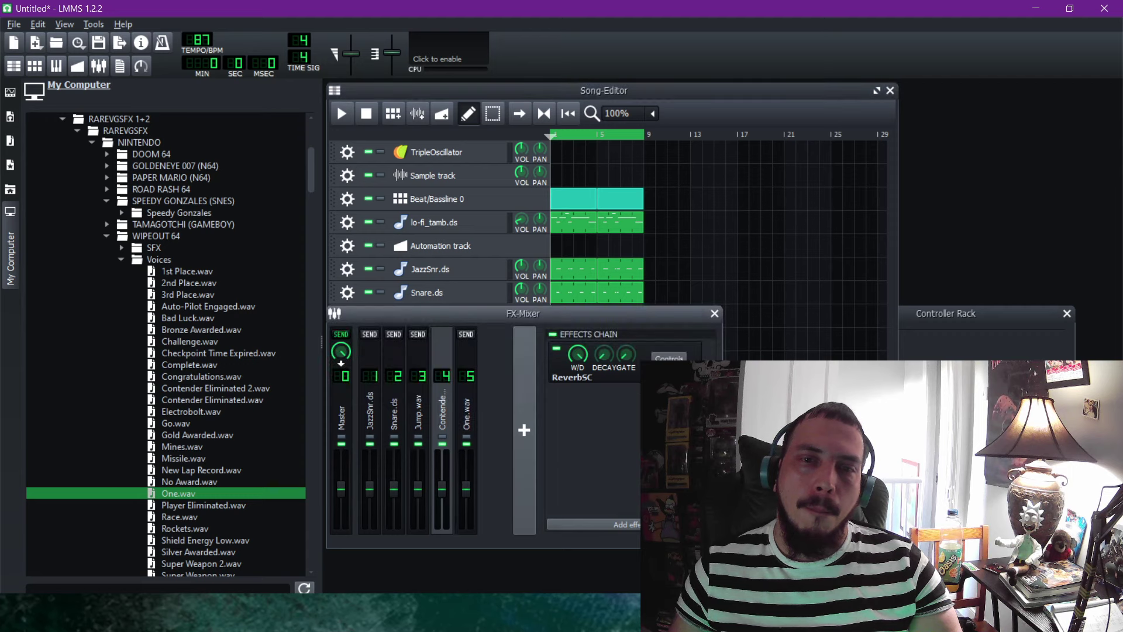
{"action": "left_click", "coordinate": [626, 524]}
{"action": "left_click", "coordinate": [467, 231]}
{"action": "key", "text": "Up"}
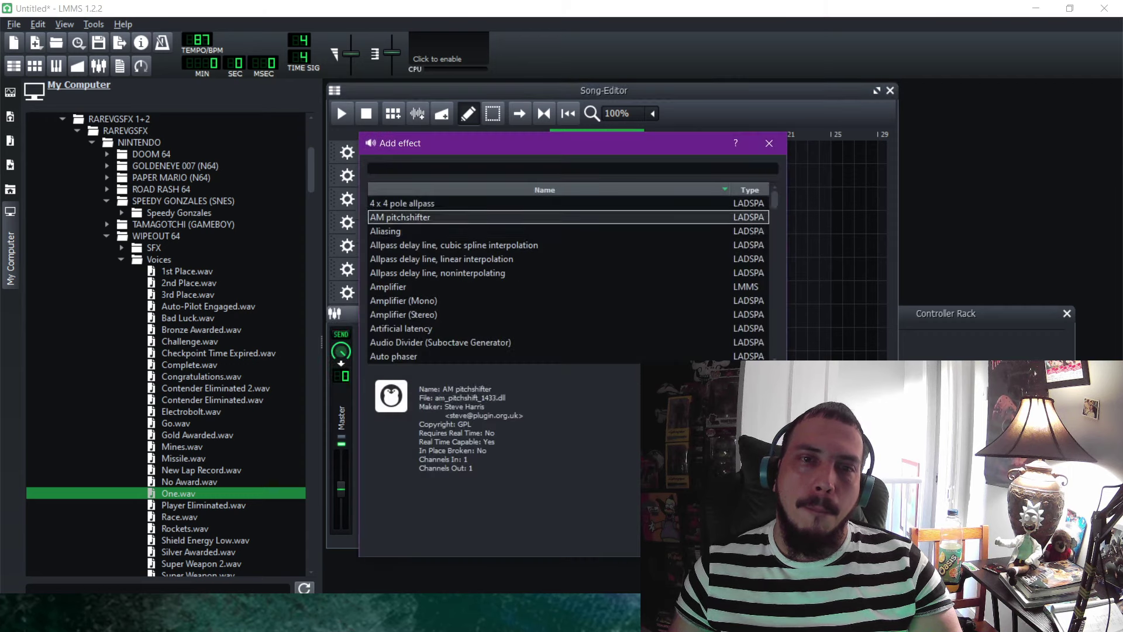
{"action": "key", "text": "Return"}
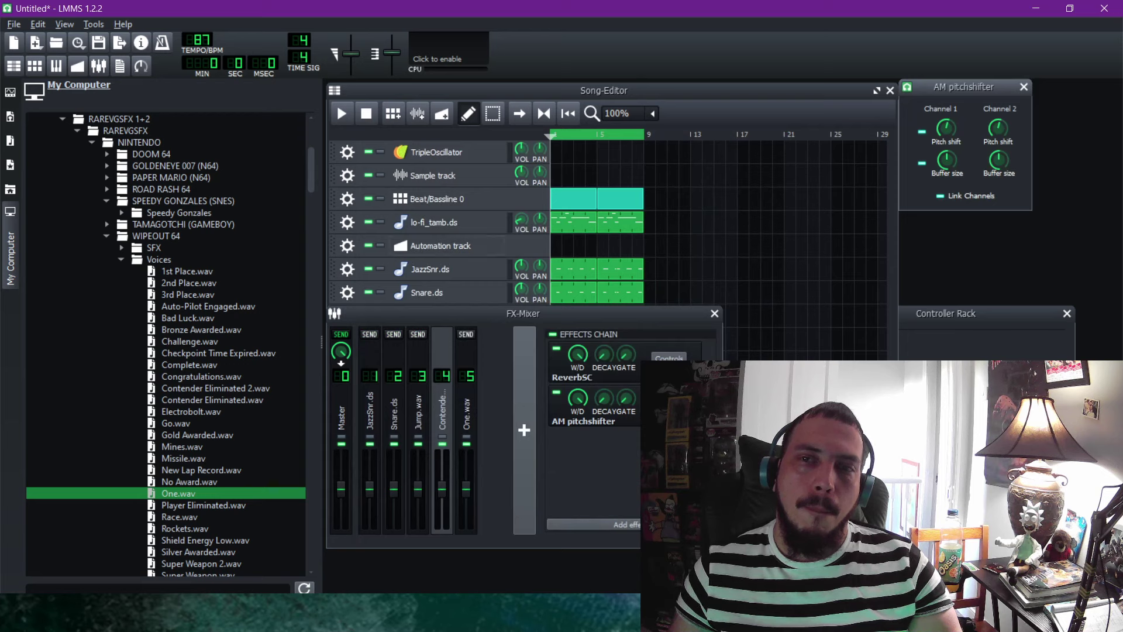
Play the song while trying Pitch shift values of about 0.88, 2.33 and 0.29 on the new AM pitchshifter, fine-tune it and close its controls.
{"action": "left_click", "coordinate": [336, 103]}
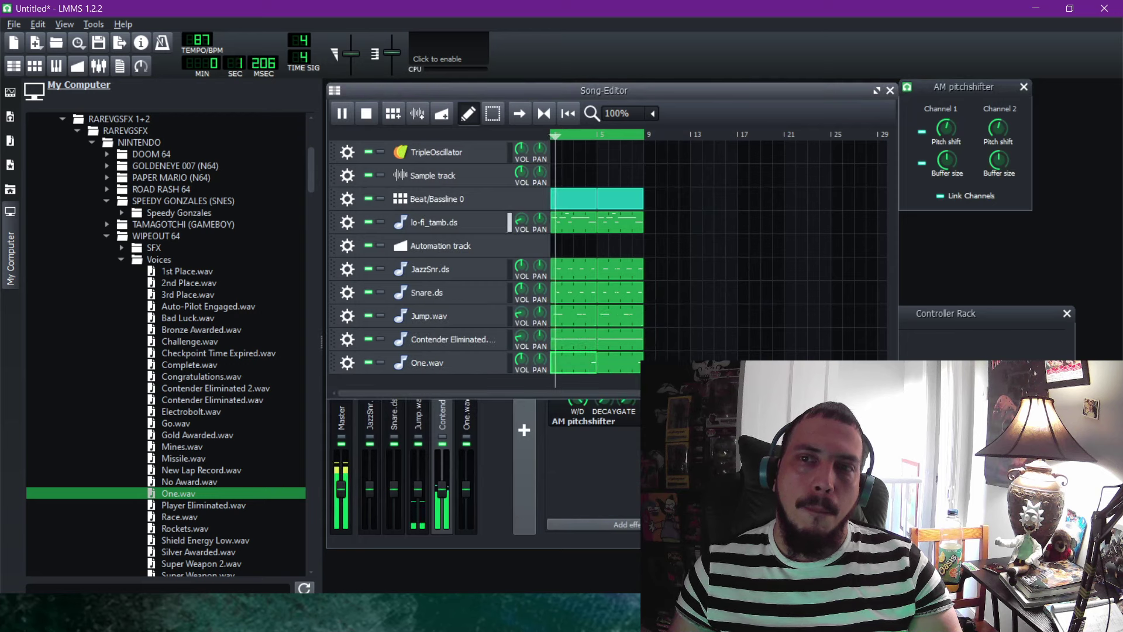
{"action": "left_click_drag", "start_coordinate": [998, 128], "coordinate": [998, 133]}
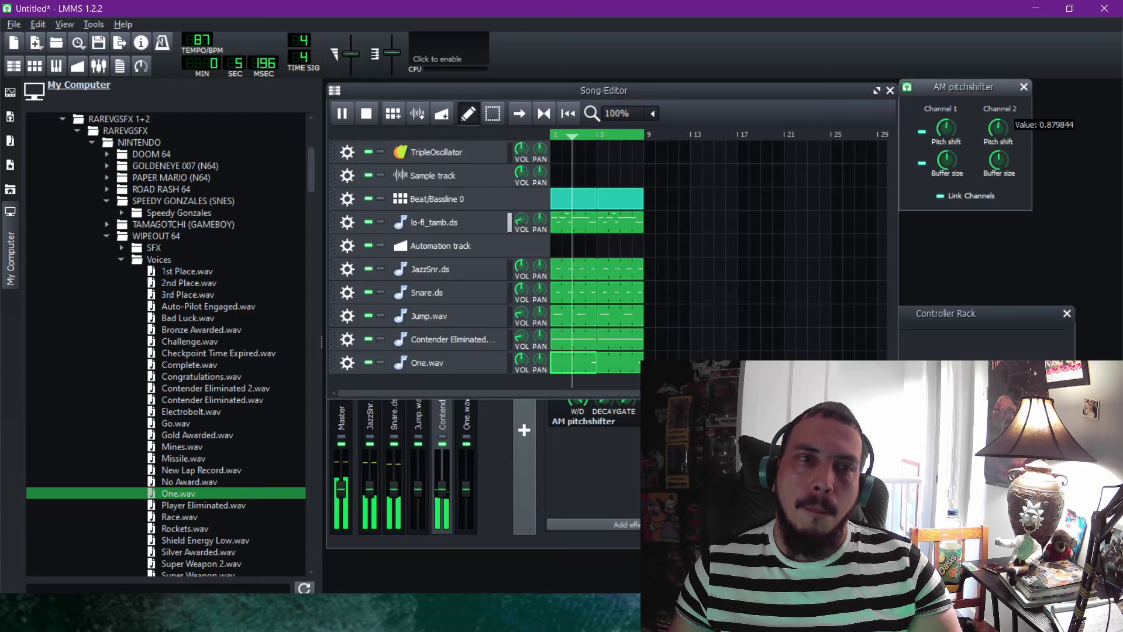
{"action": "left_click_drag", "start_coordinate": [997, 128], "coordinate": [998, 88]}
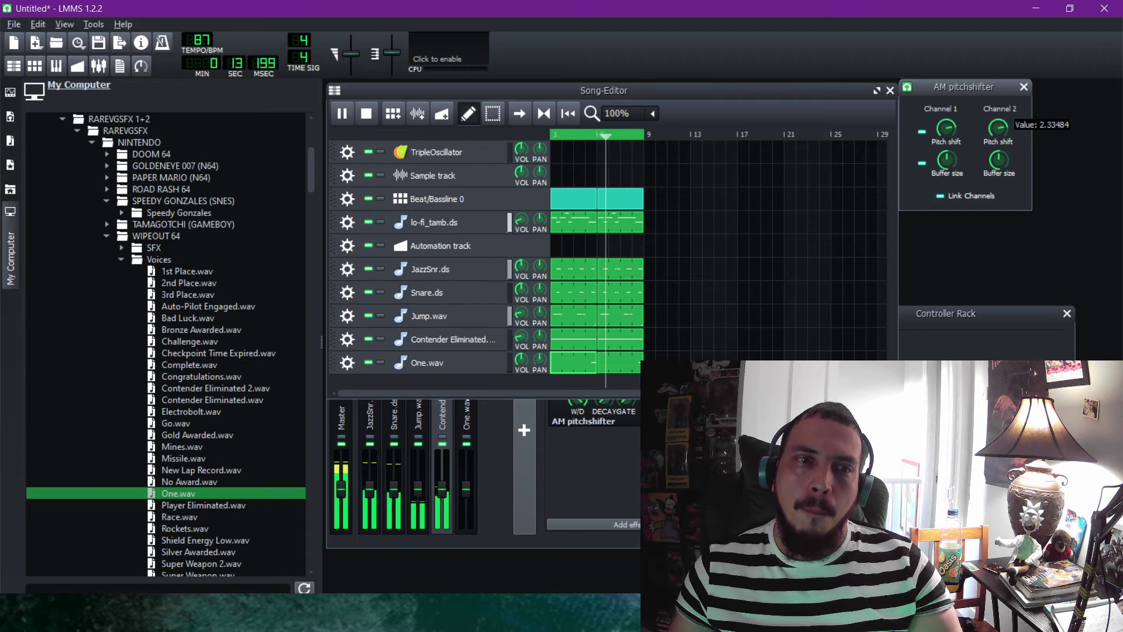
{"action": "left_click_drag", "start_coordinate": [998, 87], "coordinate": [998, 142]}
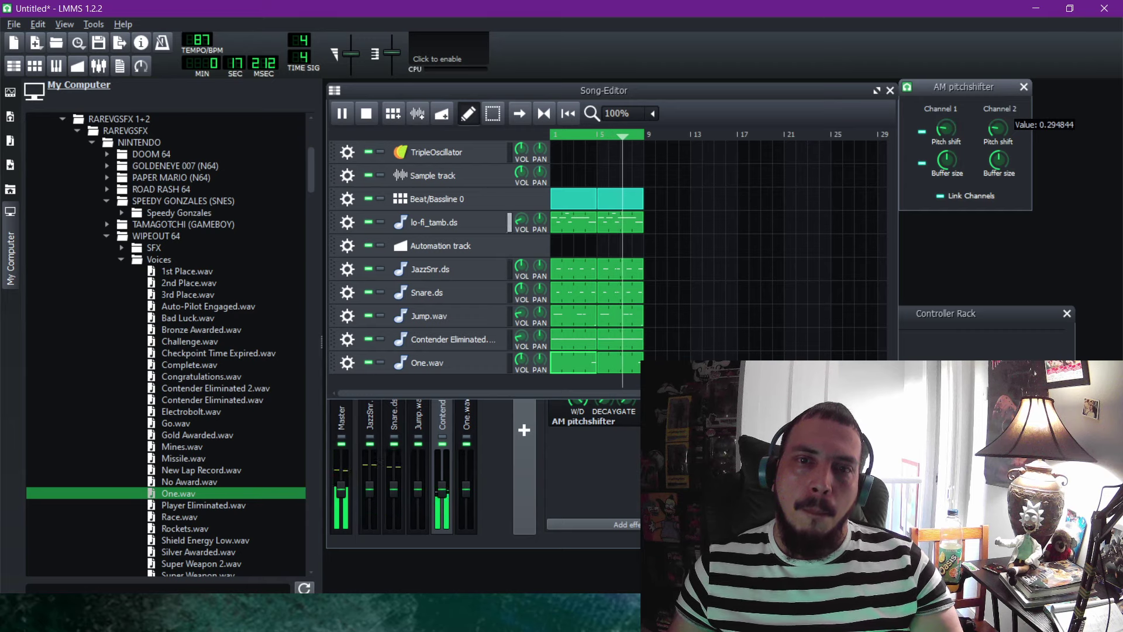
{"action": "left_click_drag", "start_coordinate": [997, 142], "coordinate": [998, 135]}
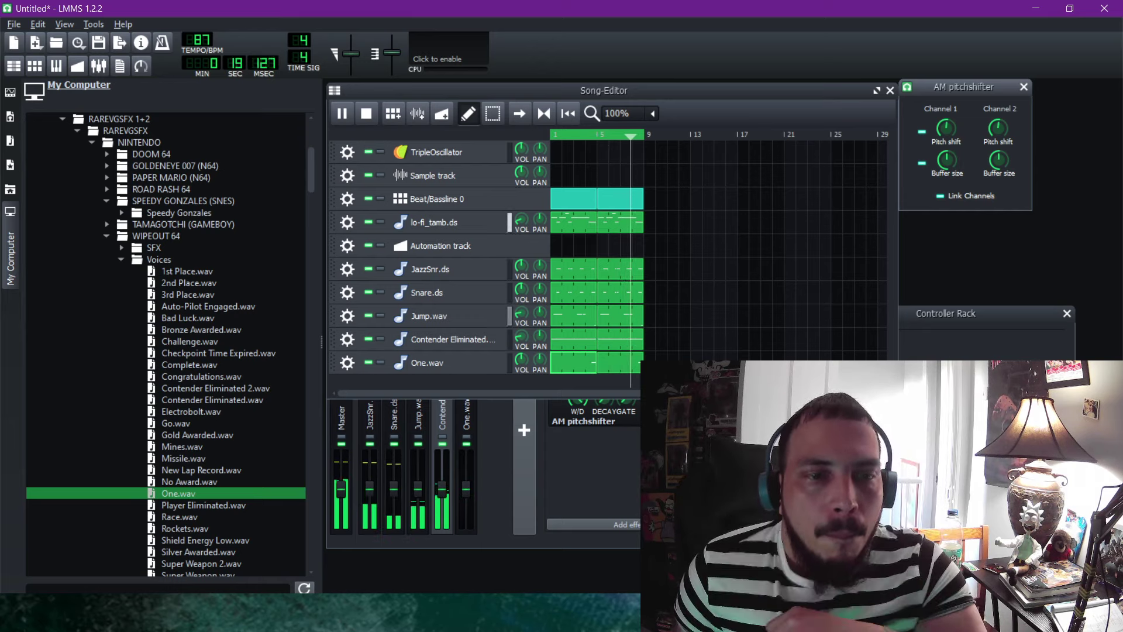
{"action": "left_click_drag", "start_coordinate": [999, 128], "coordinate": [998, 129]}
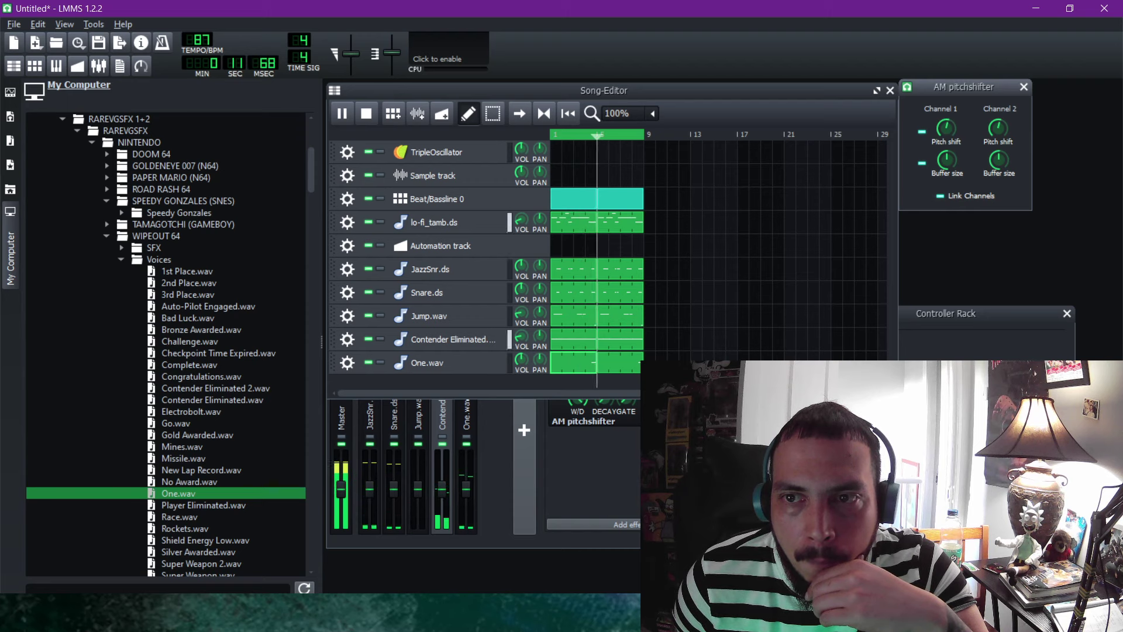
{"action": "left_click", "coordinate": [1023, 87]}
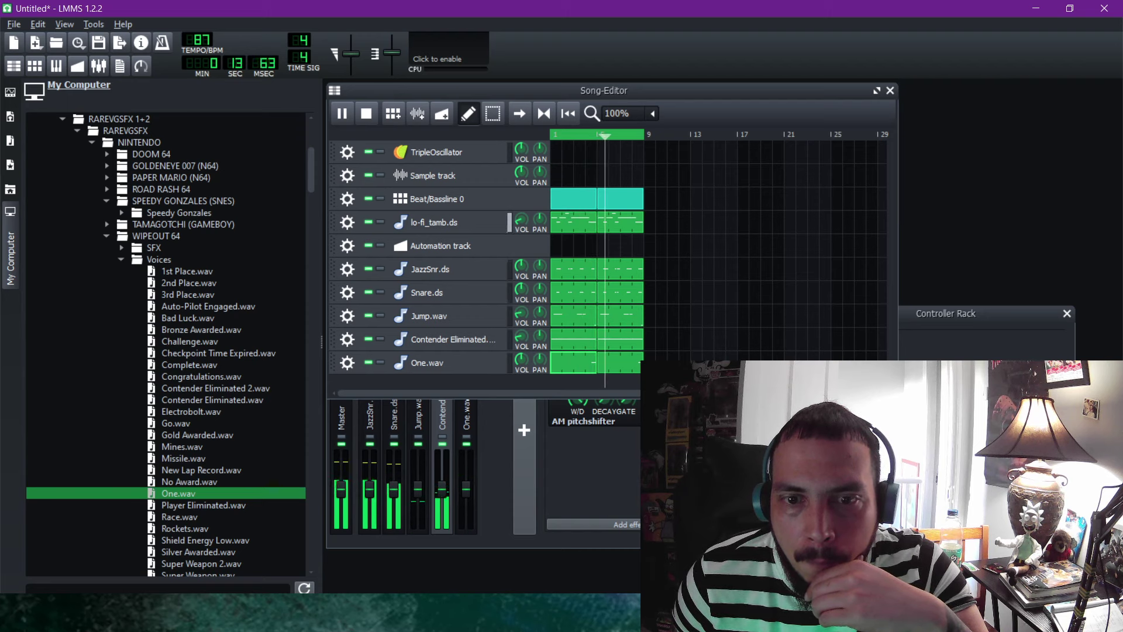
Disable the AM pitchshifter on the Contender Eliminated channel, bring the song arrangement forward and stop playback.
{"action": "left_click", "coordinate": [591, 468]}
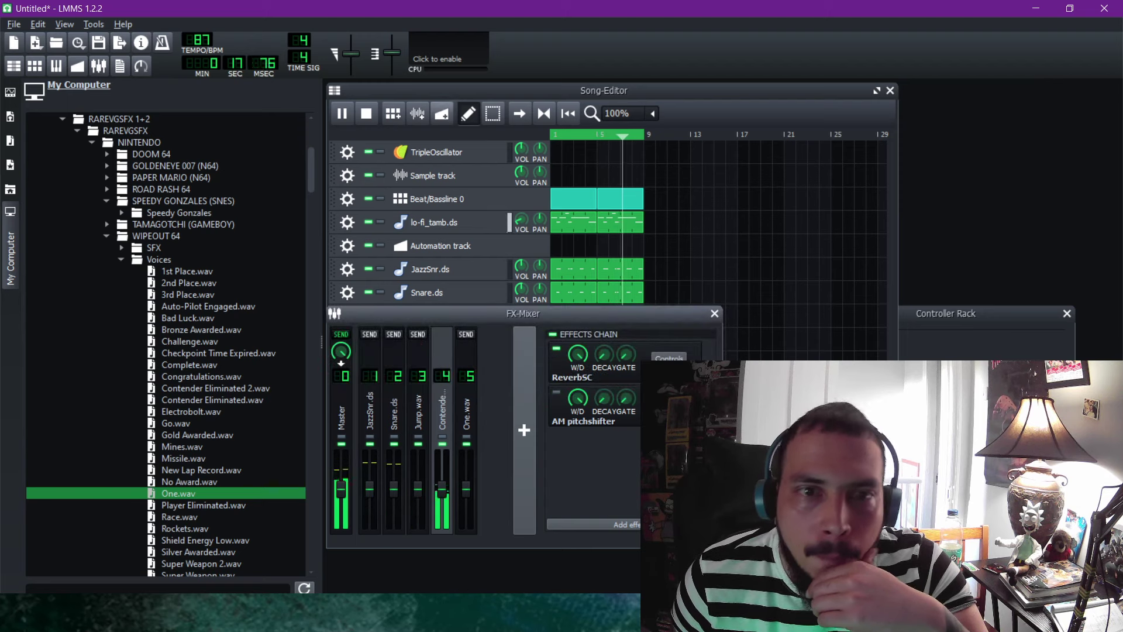
{"action": "key", "text": "F5"}
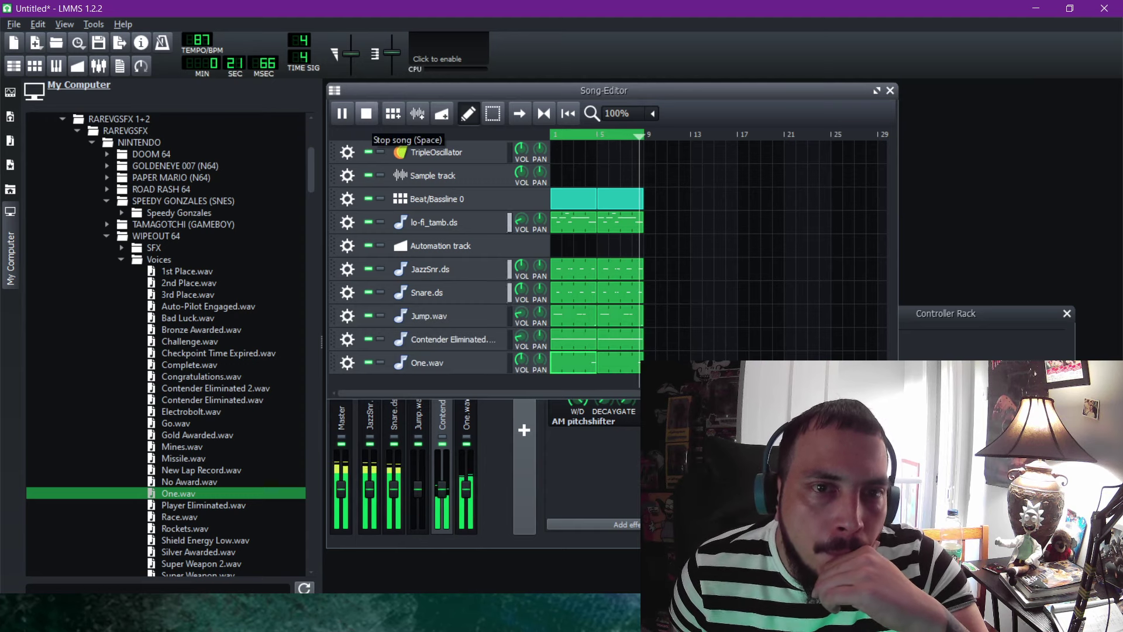
{"action": "key", "text": "space"}
Preview Go.wav, collapse the Voices folder, and audition the Ambience samples in the WIPEOUT 64 SFX folder.
{"action": "left_click", "coordinate": [176, 423]}
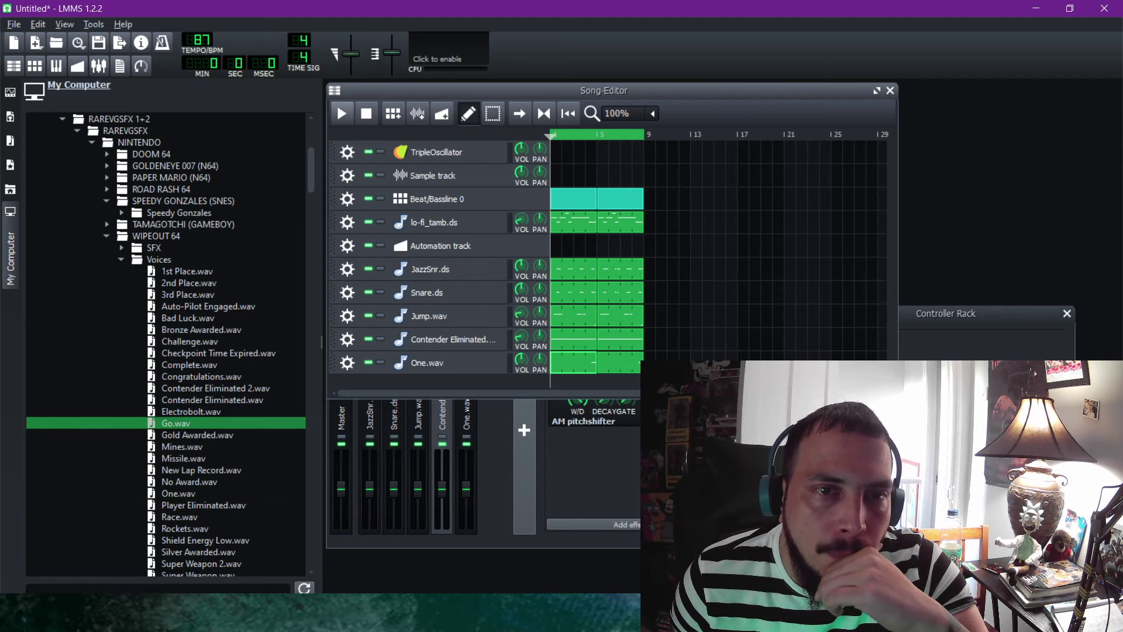
{"action": "left_click", "coordinate": [121, 259]}
{"action": "left_click", "coordinate": [122, 247]}
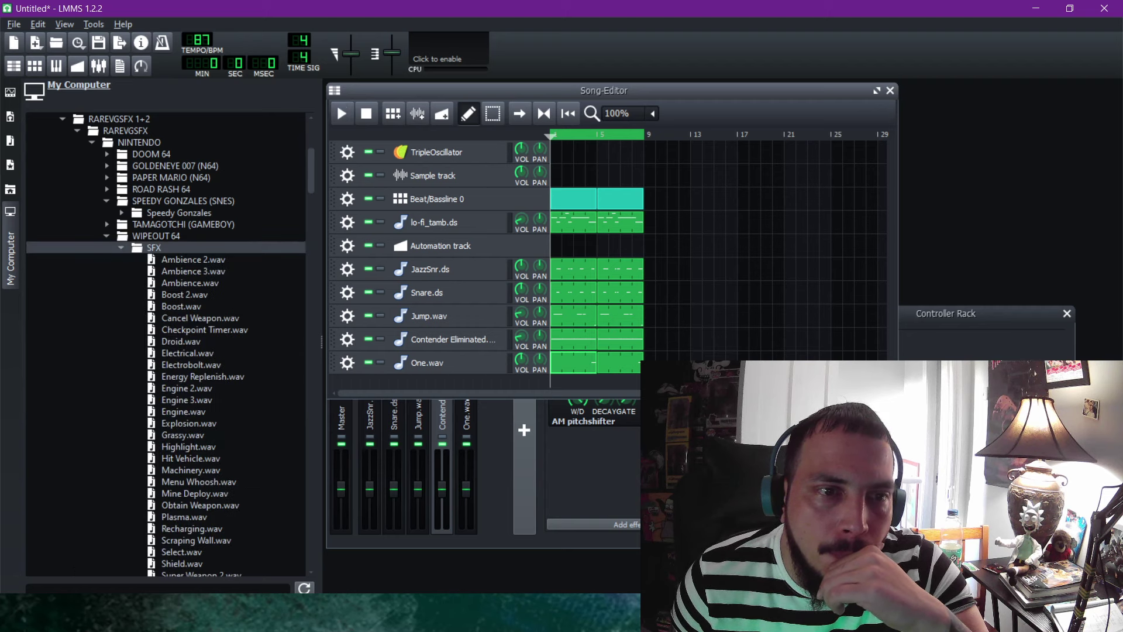
{"action": "left_click", "coordinate": [190, 283]}
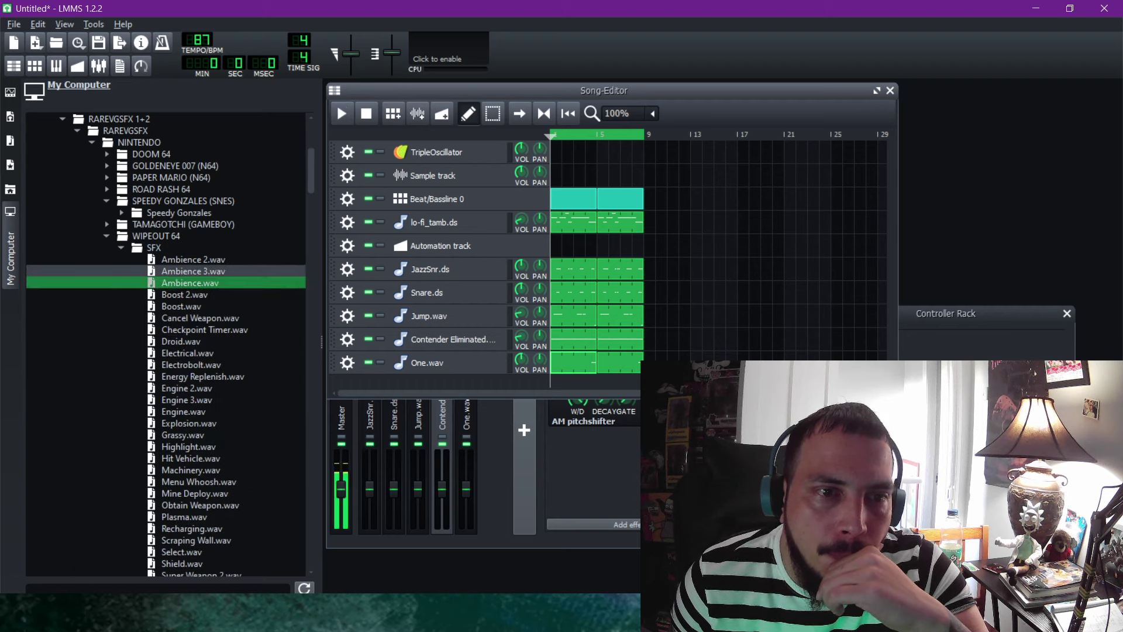
{"action": "left_click", "coordinate": [192, 271]}
{"action": "left_click", "coordinate": [193, 259]}
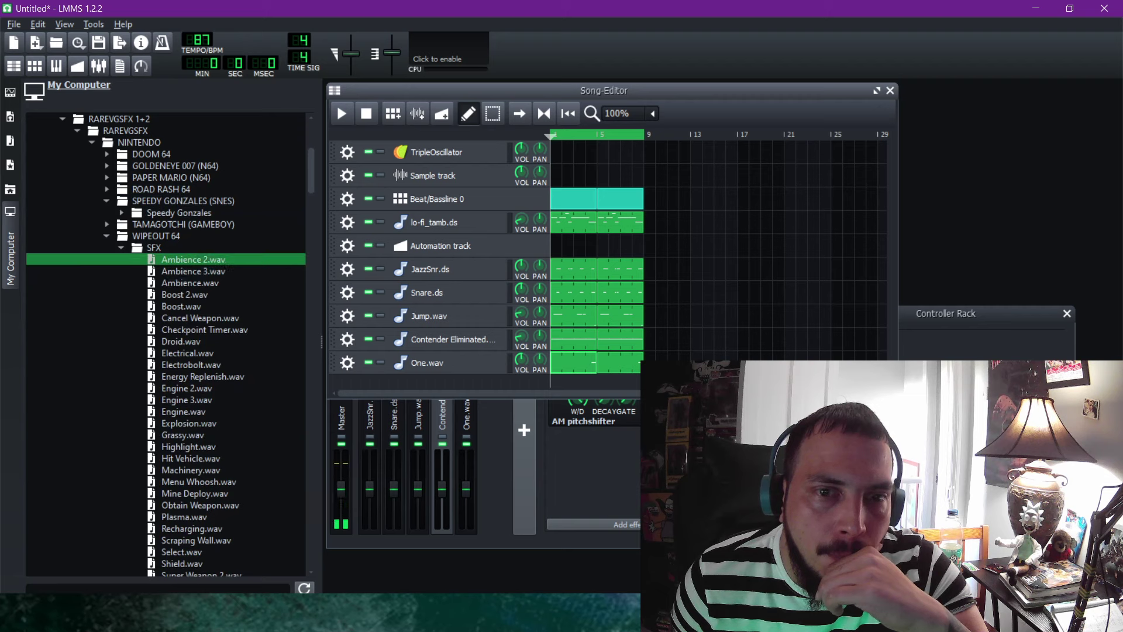
Enlarge the Song-Editor window and audition samples in the WIPEOUT 64 SFX folder, including Boost.wav, Droid.wav, Engine.wav, Obtain Weapon.wav and Select.wav.
{"action": "left_click_drag", "start_coordinate": [897, 398], "coordinate": [983, 474]}
{"action": "left_click", "coordinate": [181, 306]}
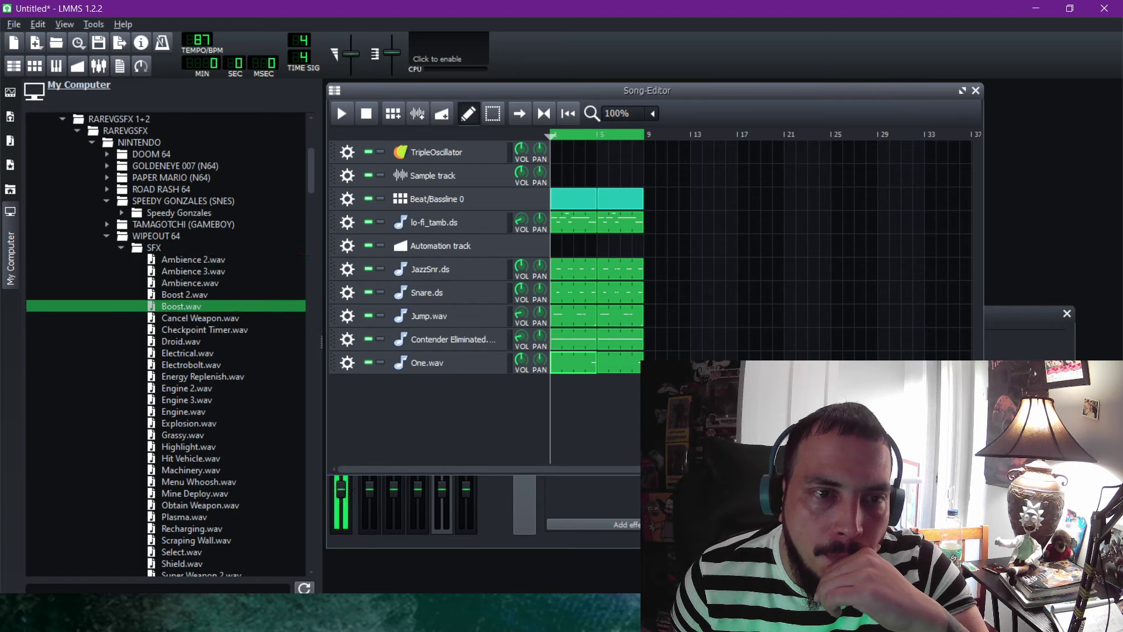
{"action": "left_click", "coordinate": [181, 341]}
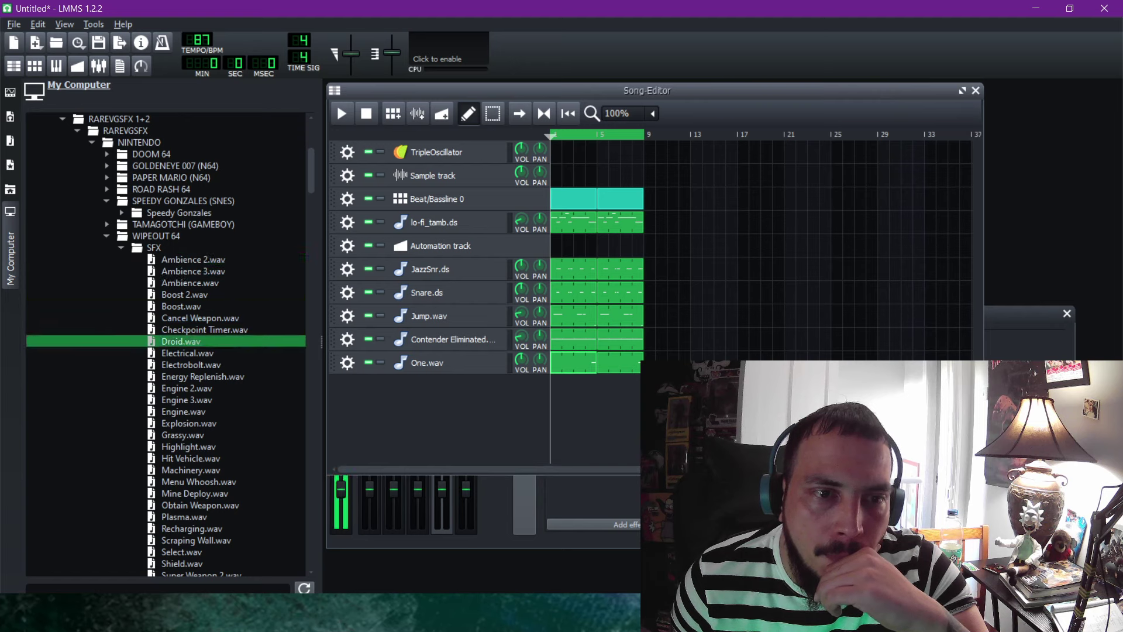
{"action": "left_click", "coordinate": [182, 352]}
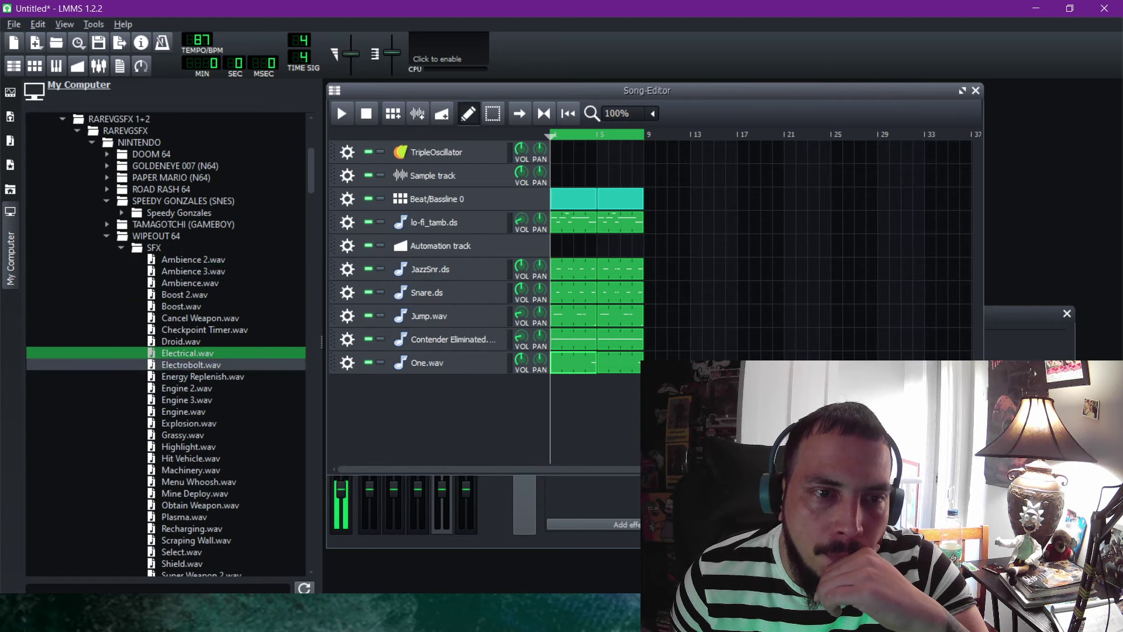
{"action": "left_click", "coordinate": [181, 364]}
{"action": "left_click", "coordinate": [182, 411]}
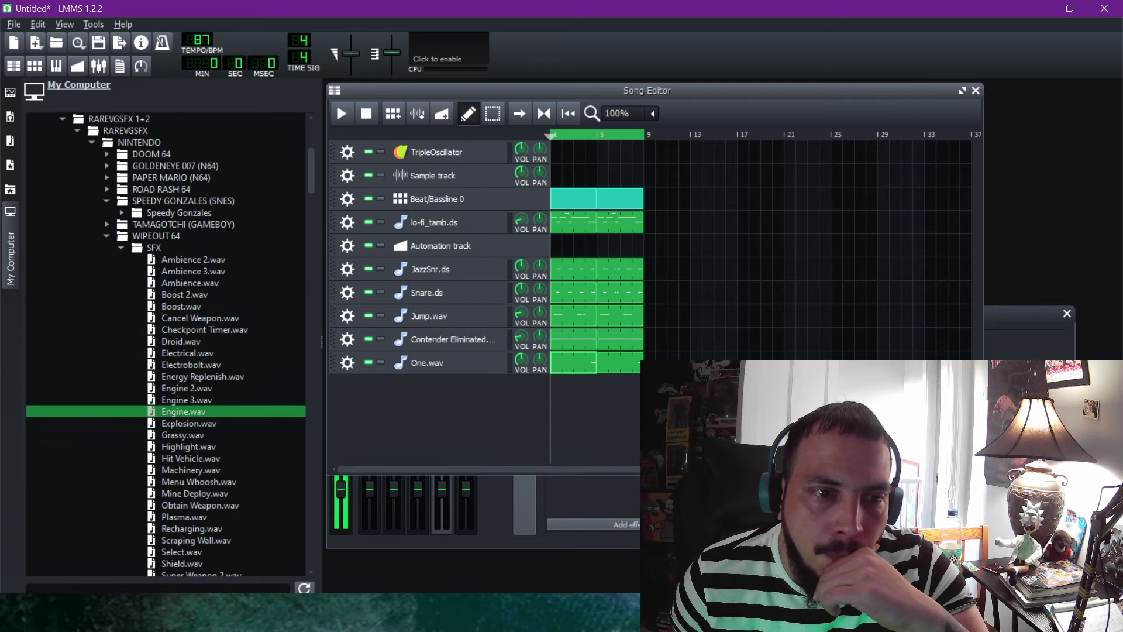
{"action": "left_click", "coordinate": [183, 505]}
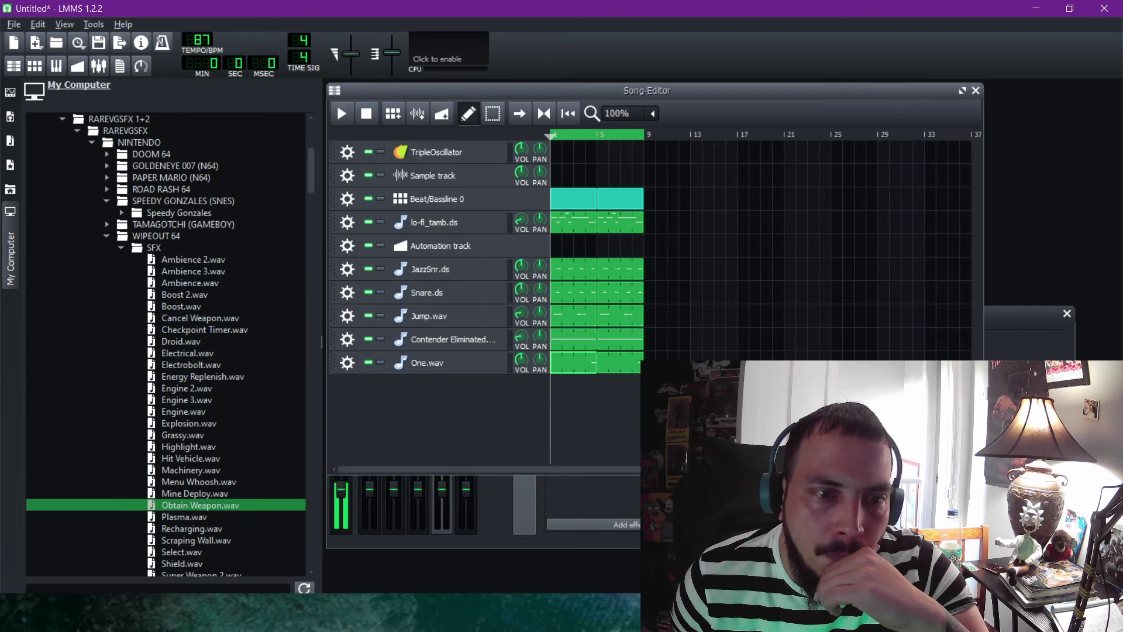
{"action": "left_click", "coordinate": [182, 540]}
{"action": "left_click", "coordinate": [182, 552]}
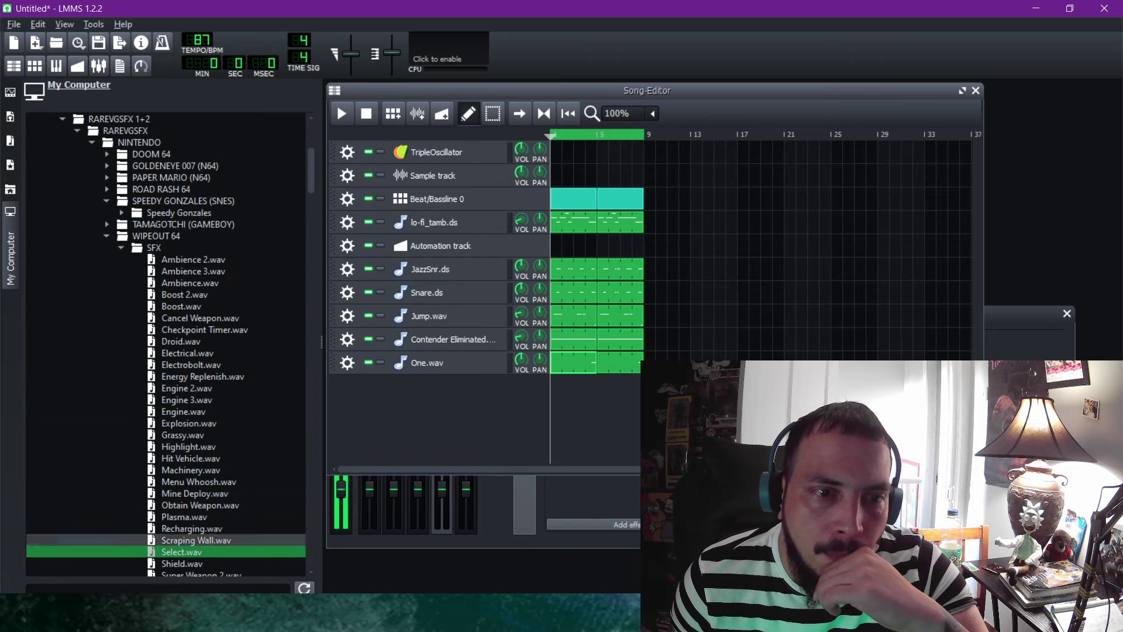
Add Ambience 2.wav as a new instrument track below One.wav and open a pattern at bar 1 in the piano roll.
{"action": "left_click", "coordinate": [183, 259]}
{"action": "left_click_drag", "start_coordinate": [182, 259], "coordinate": [439, 387]}
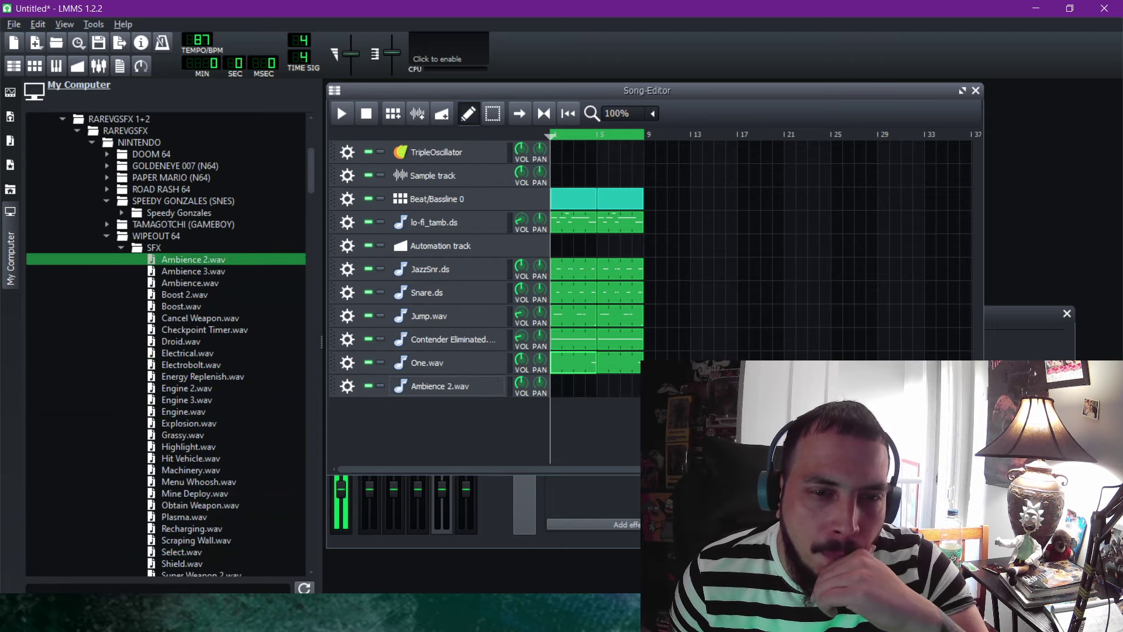
{"action": "double_click", "coordinate": [556, 386]}
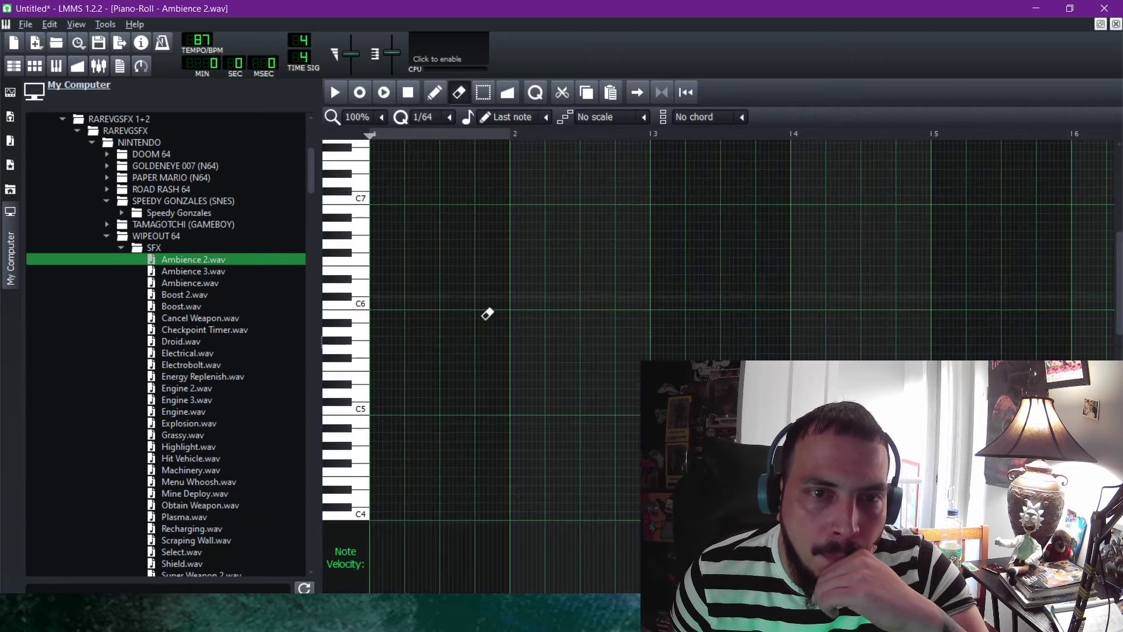
Draw a half-note-long E5 near the start of bar 1 in the Ambience 2.wav pattern and play it back.
{"action": "key", "text": "shift+d"}
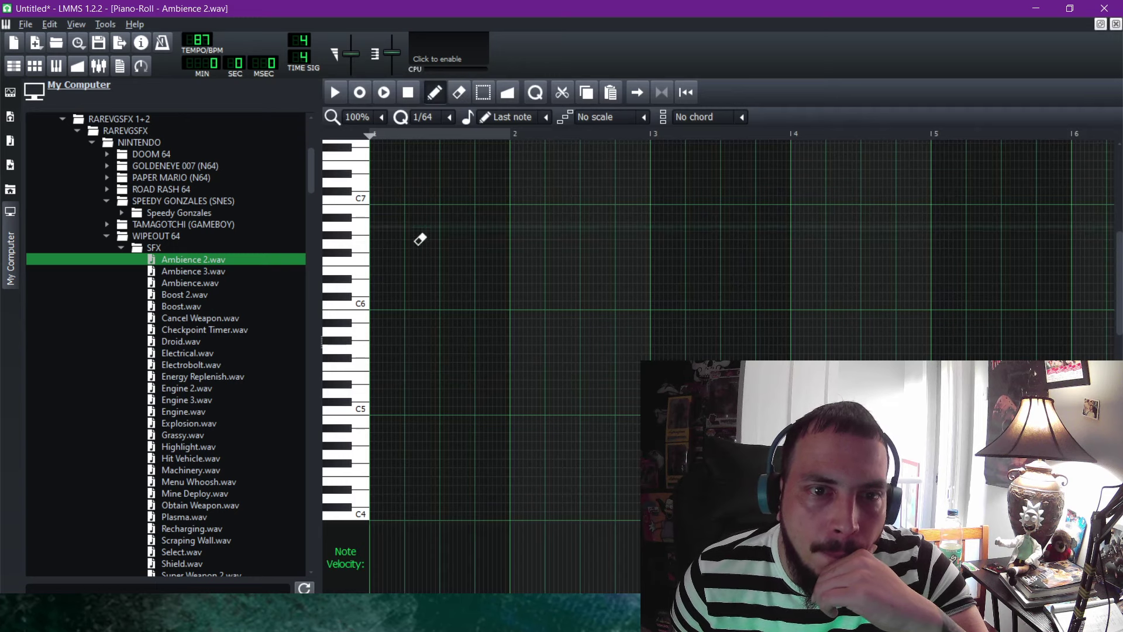
{"action": "left_click", "coordinate": [343, 296]}
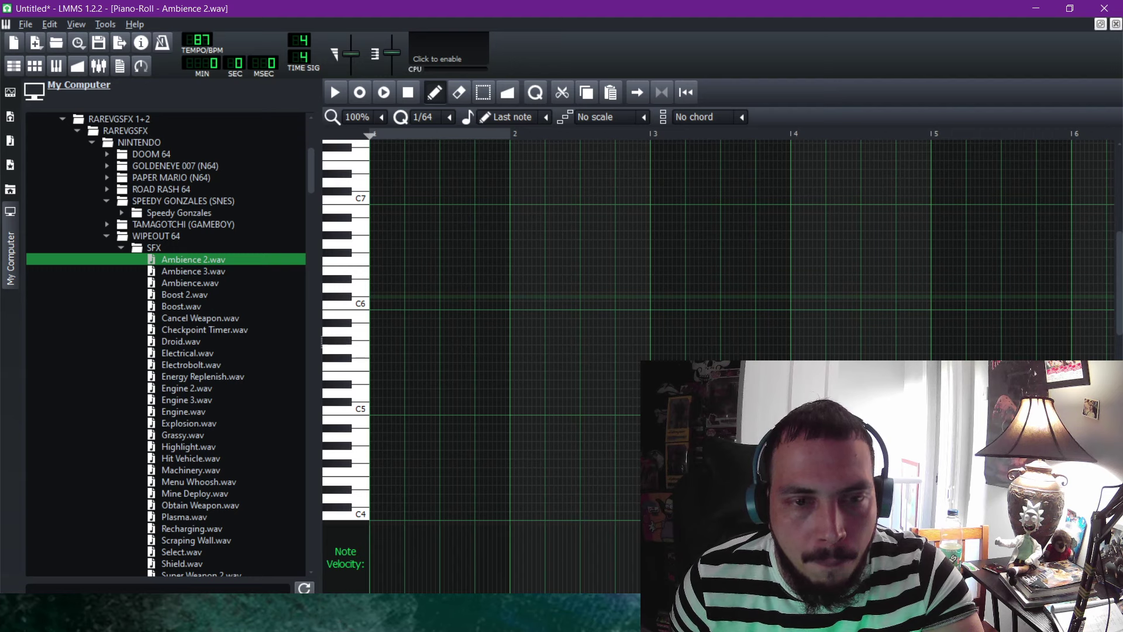
{"action": "left_click", "coordinate": [346, 305]}
{"action": "key", "text": "c"}
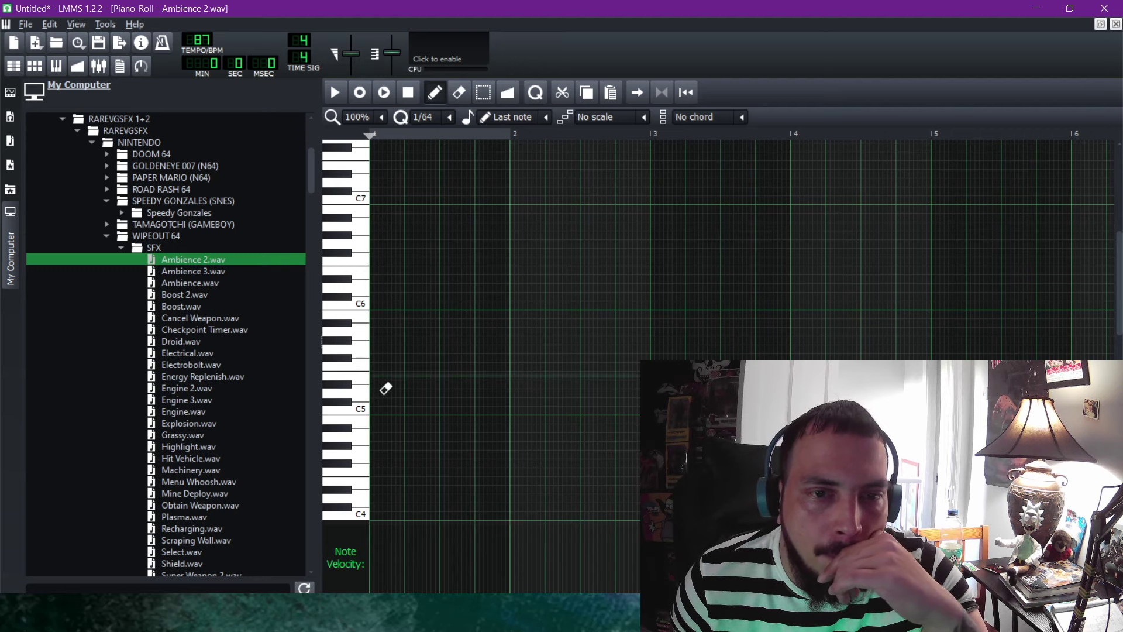
{"action": "left_click", "coordinate": [384, 380]}
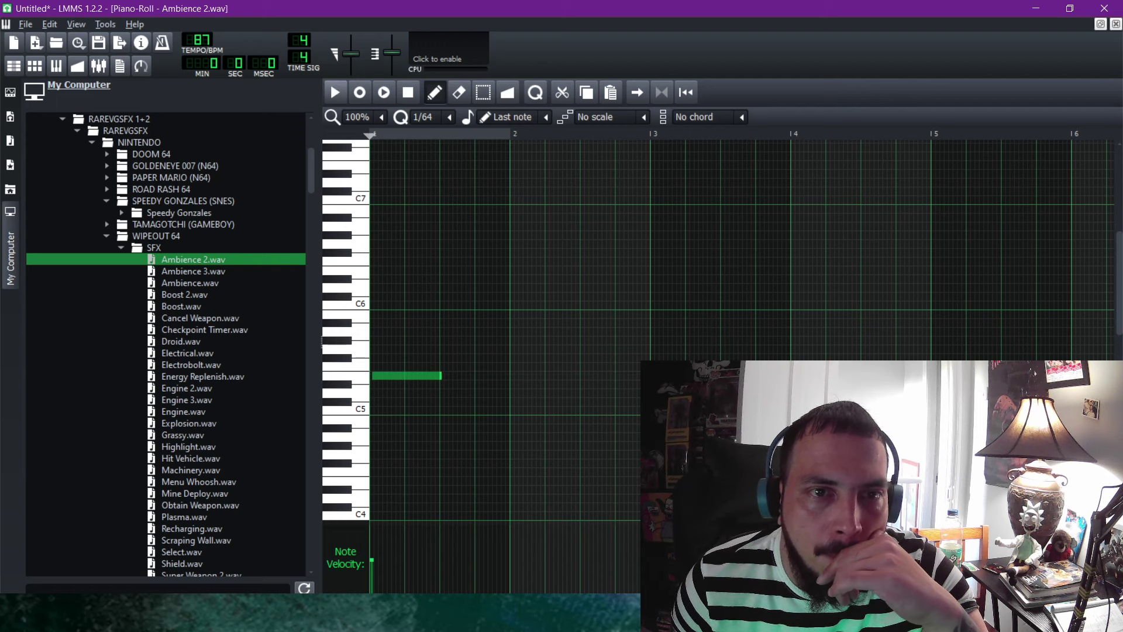
{"action": "key", "text": "space"}
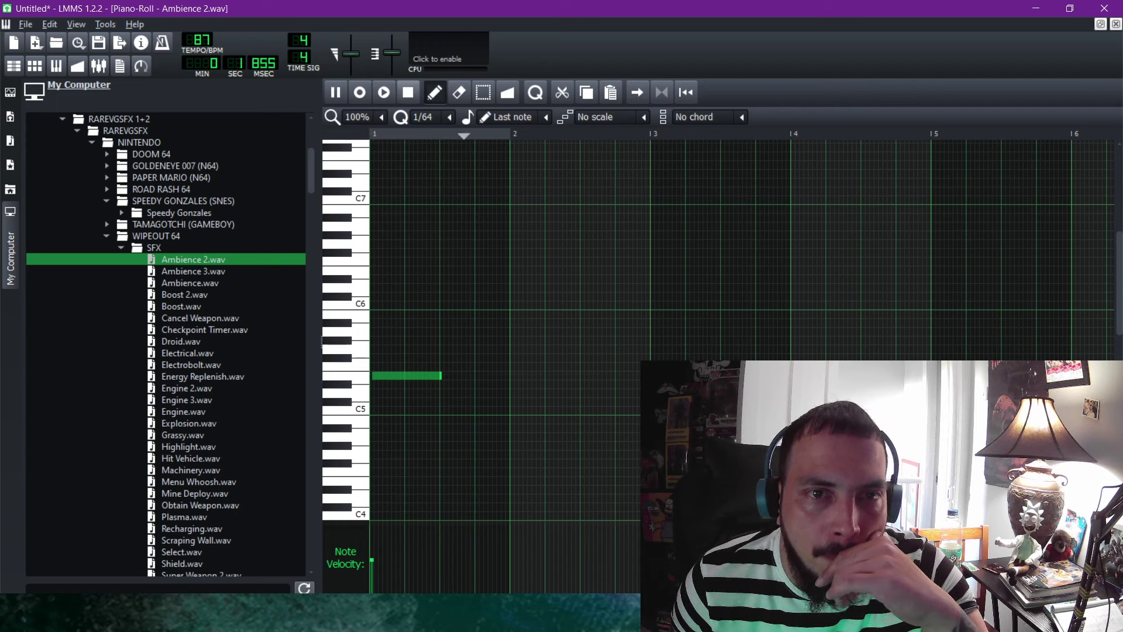
{"action": "left_click", "coordinate": [408, 92]}
Align the E5 note to the start of bar 1, shorten it to one beat, add D5 and D#5 on beats 2 and 3, and play the pattern.
{"action": "left_click", "coordinate": [423, 377]}
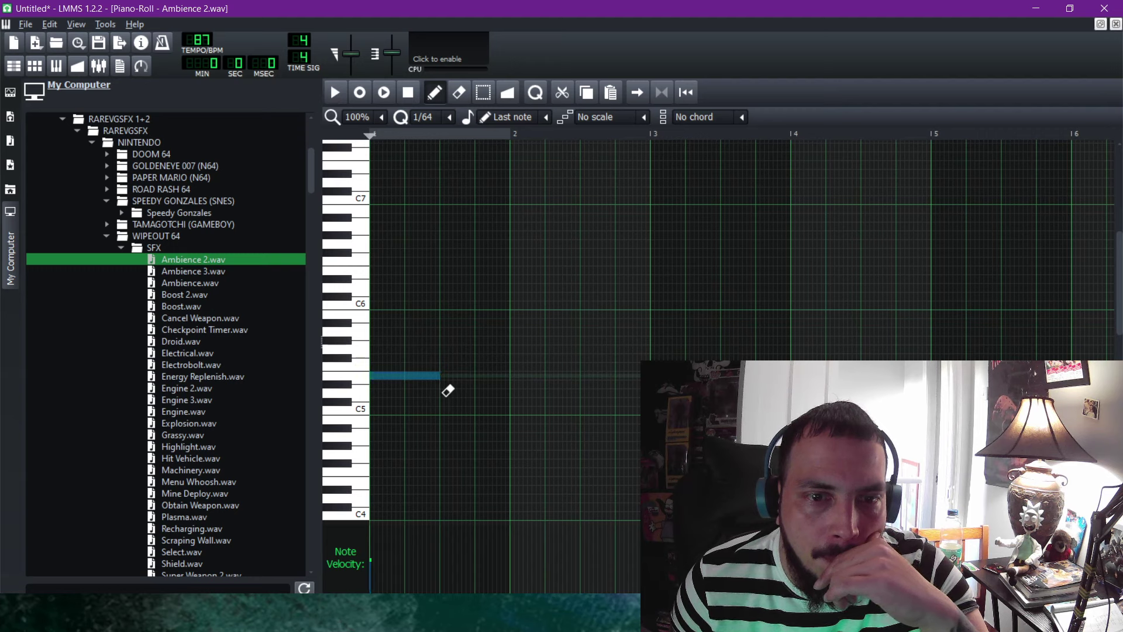
{"action": "left_click_drag", "start_coordinate": [448, 390], "coordinate": [415, 394]}
{"action": "left_click", "coordinate": [417, 393]}
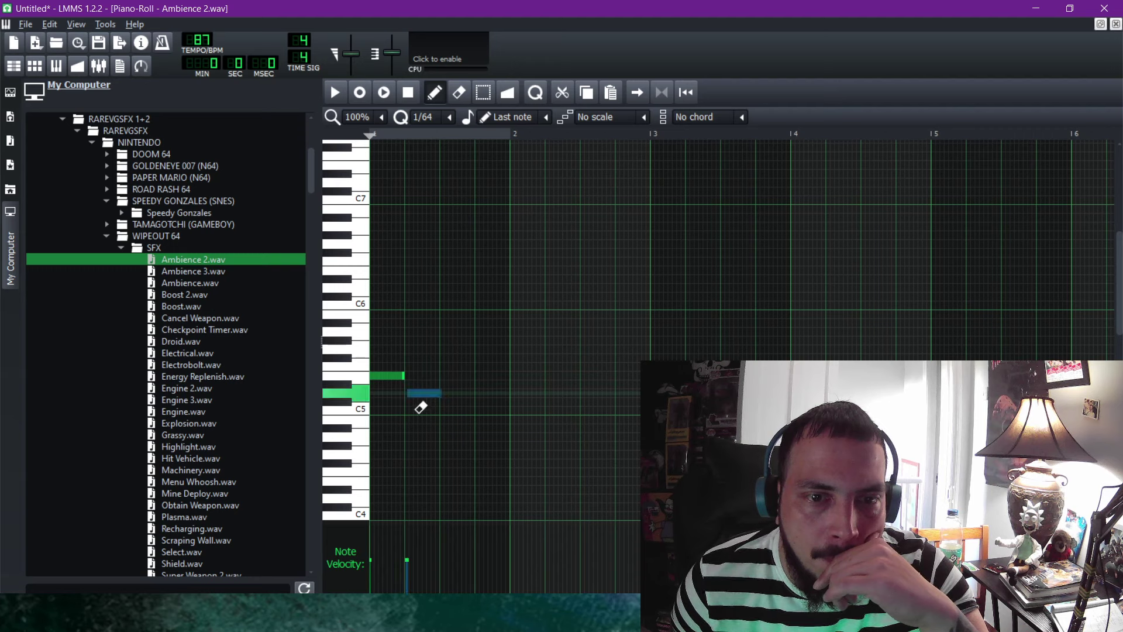
{"action": "left_click", "coordinate": [426, 394]}
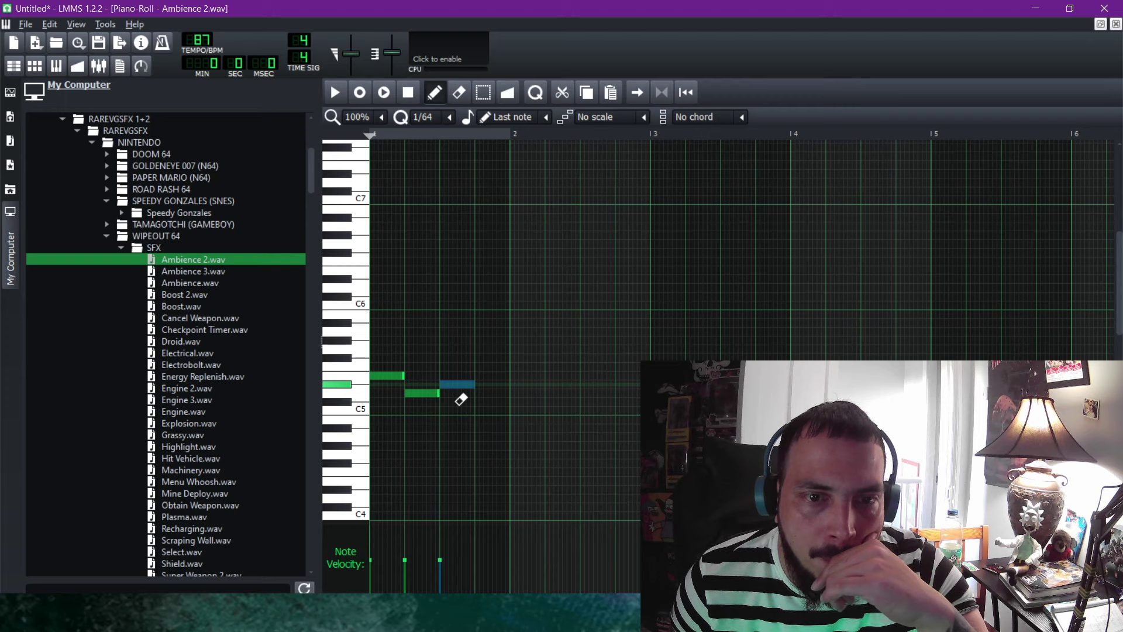
{"action": "key", "text": "space"}
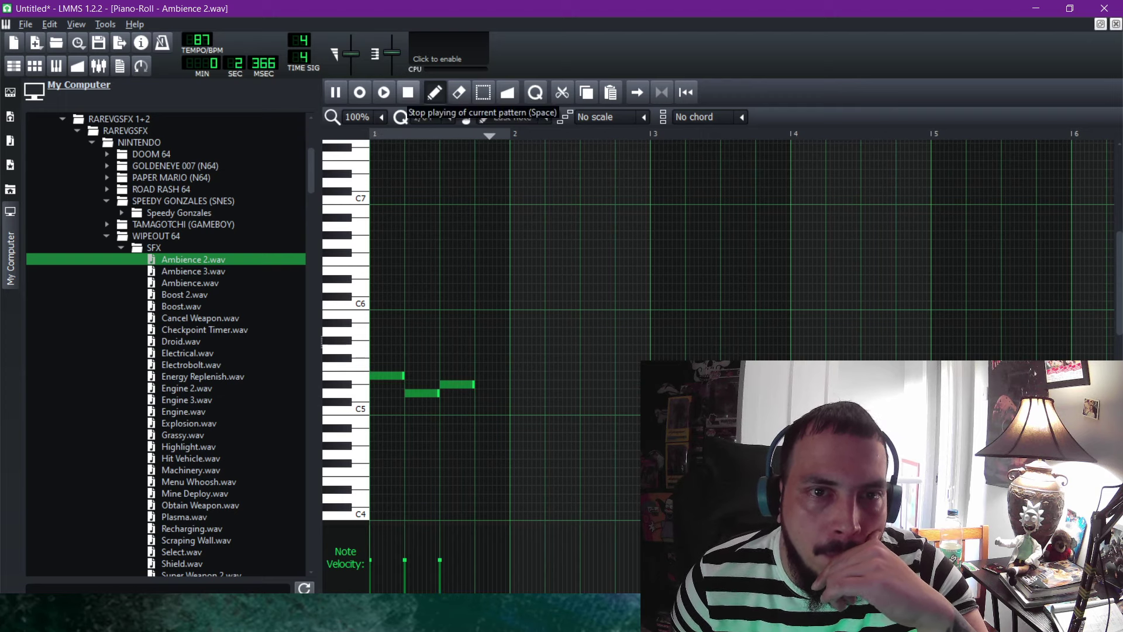
{"action": "left_click", "coordinate": [408, 92]}
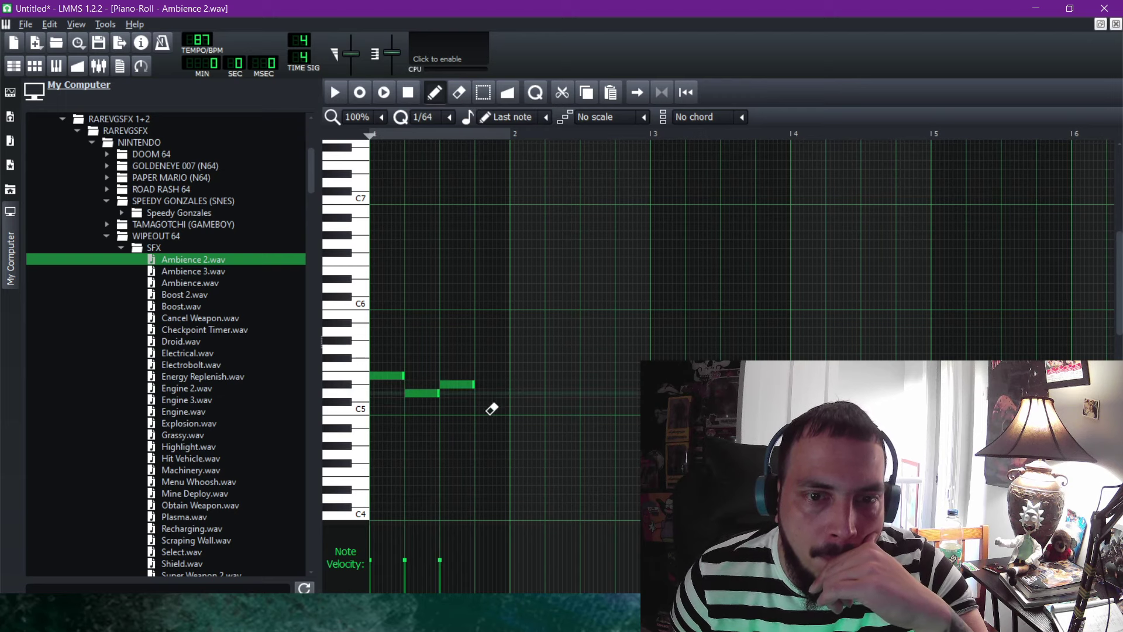
Add one-beat notes at D5 on beat 4 of bar 1 and at E5 on beats 1 and 3 of bar 2.
{"action": "left_click", "coordinate": [486, 399]}
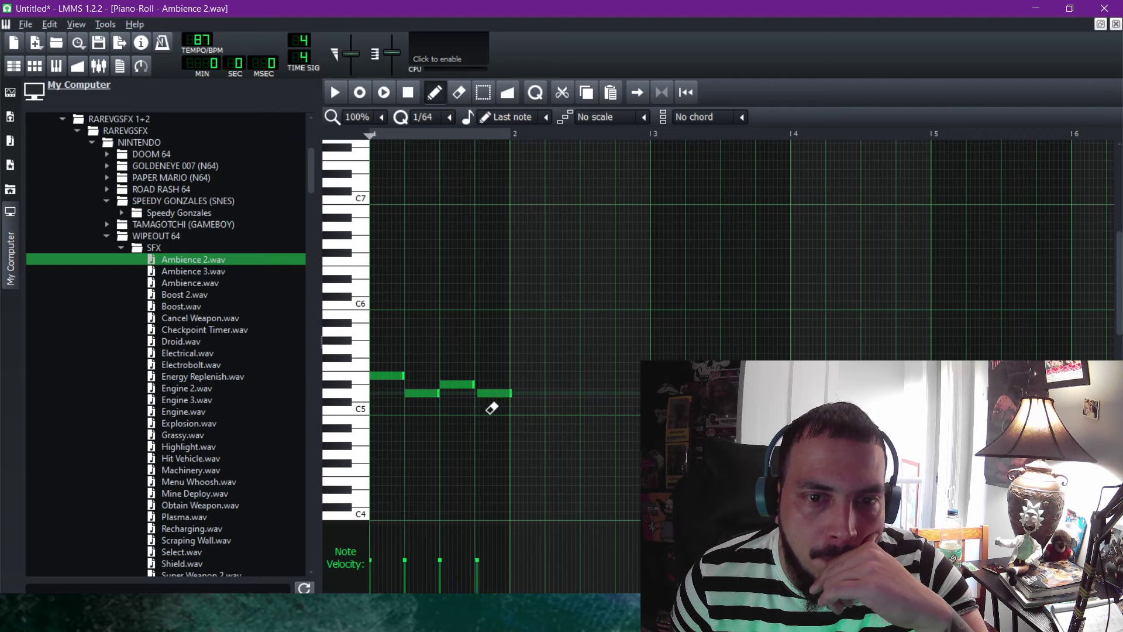
{"action": "left_click_drag", "start_coordinate": [502, 408], "coordinate": [499, 408]}
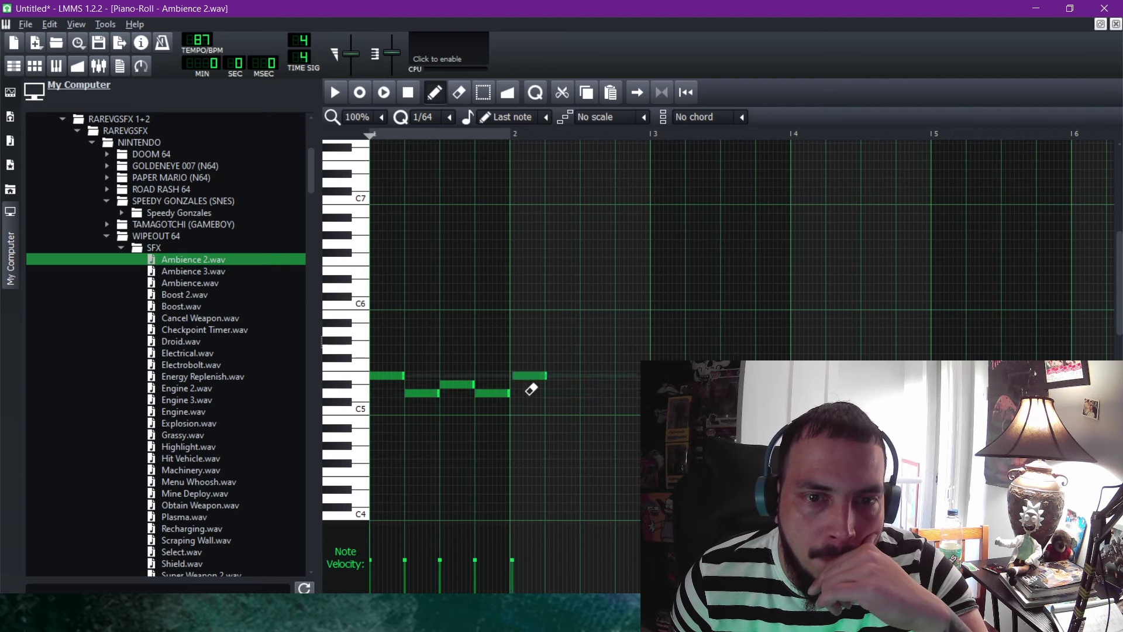
{"action": "left_click", "coordinate": [530, 376]}
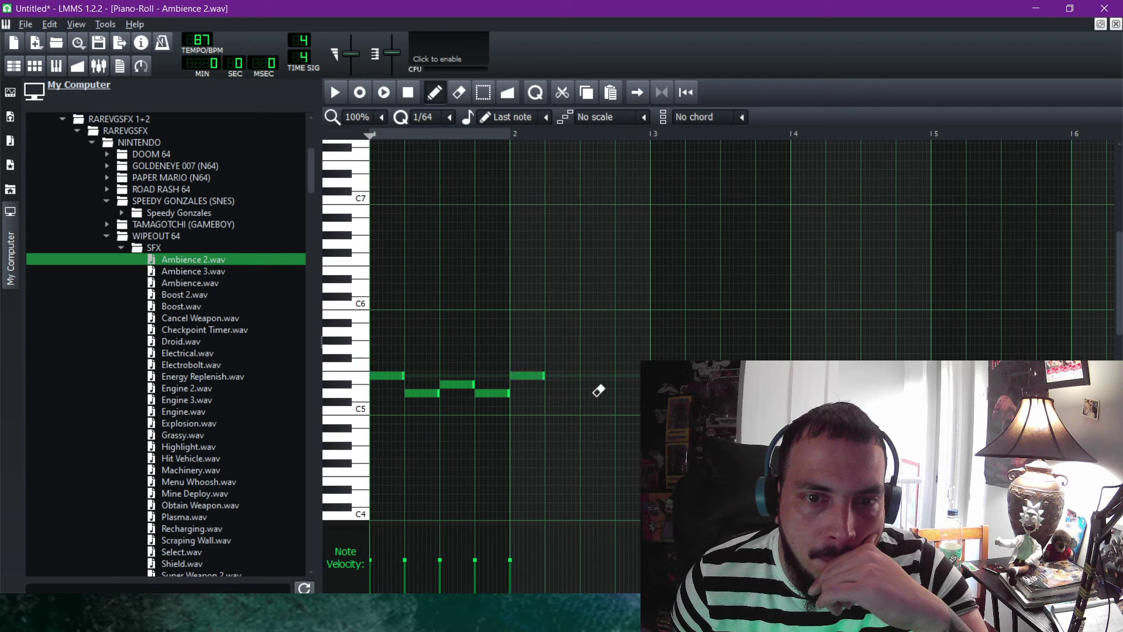
{"action": "left_click", "coordinate": [600, 376]}
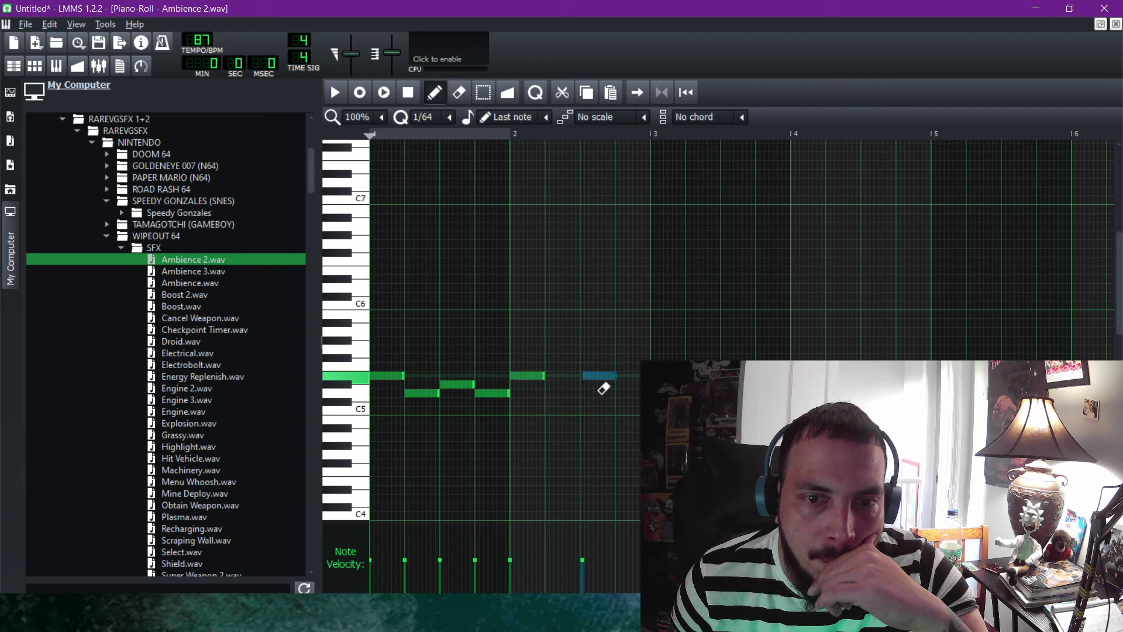
Select all notes in the Ambience 2.wav pattern and duplicate the two-bar phrase into bars 3 and 4.
{"action": "key", "text": "shift+s"}
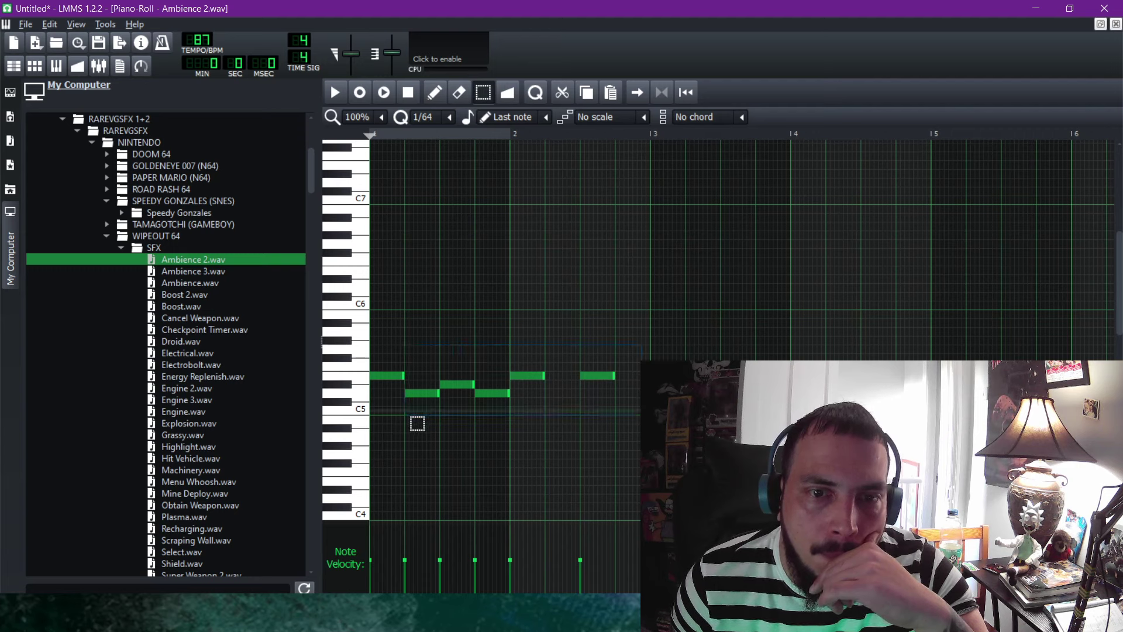
{"action": "key", "text": "ctrl+a"}
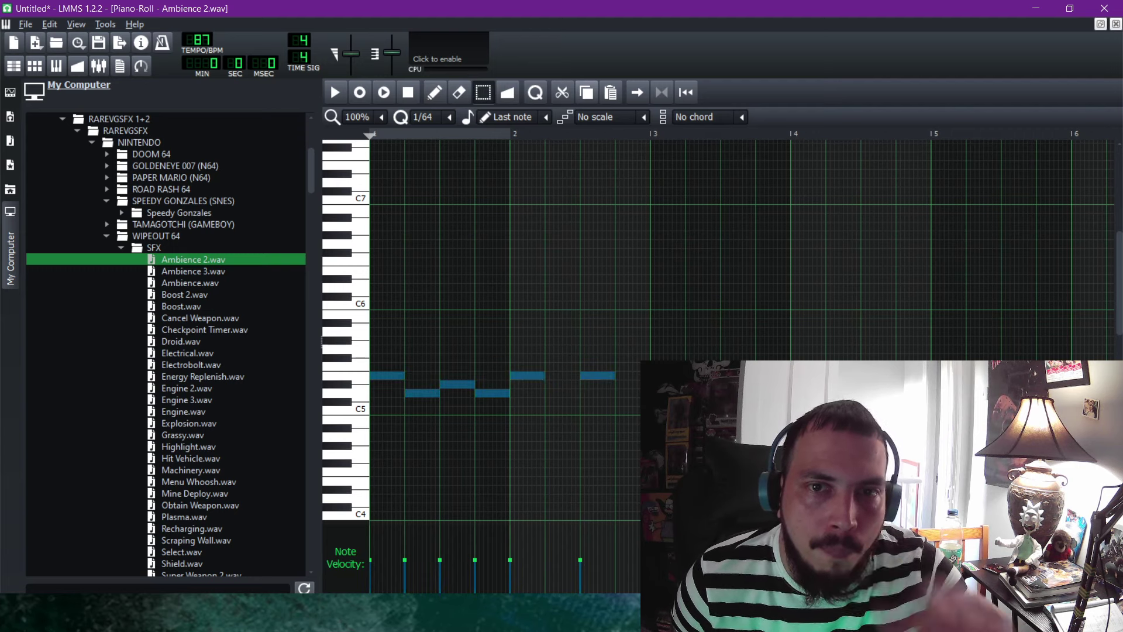
{"action": "key", "text": "shift+d"}
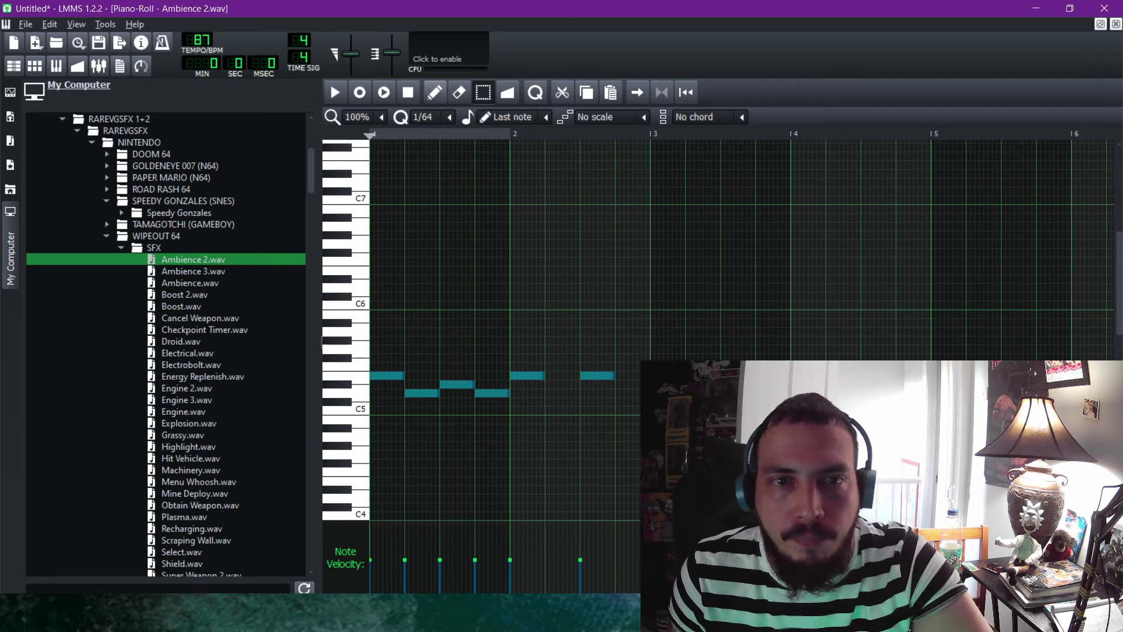
{"action": "left_click_drag", "start_coordinate": [458, 384], "coordinate": [693, 385]}
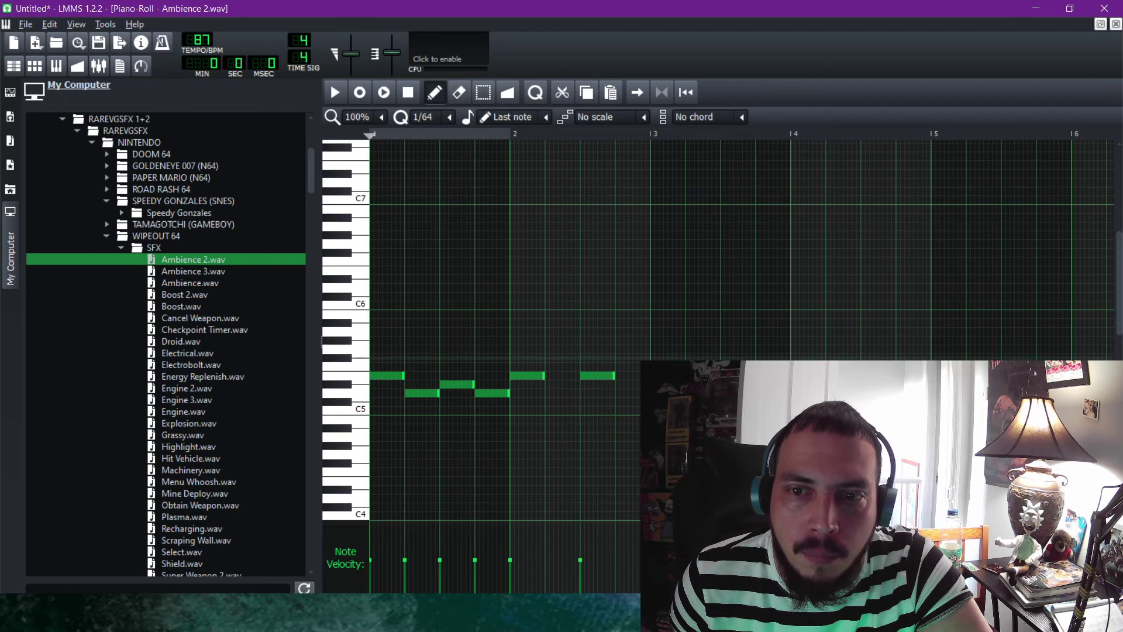
{"action": "left_click", "coordinate": [880, 349]}
{"action": "left_click_drag", "start_coordinate": [901, 351], "coordinate": [904, 376]}
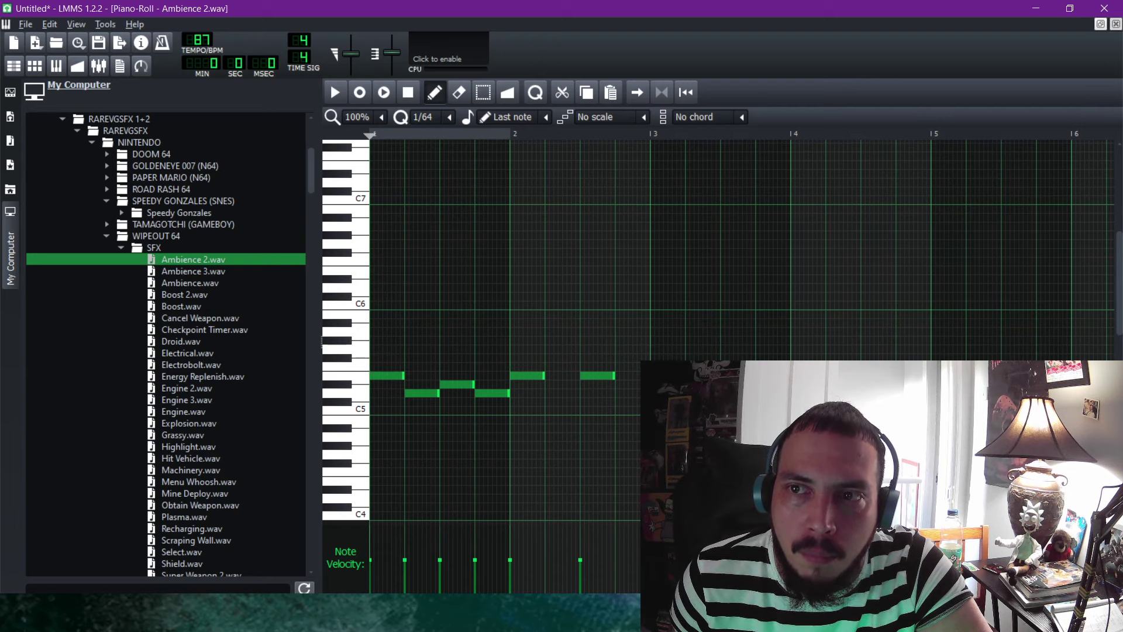
Return to the song arrangement, start playback and lower the Ambience 2.wav track's volume.
{"action": "left_click", "coordinate": [1116, 24]}
{"action": "left_click", "coordinate": [341, 113]}
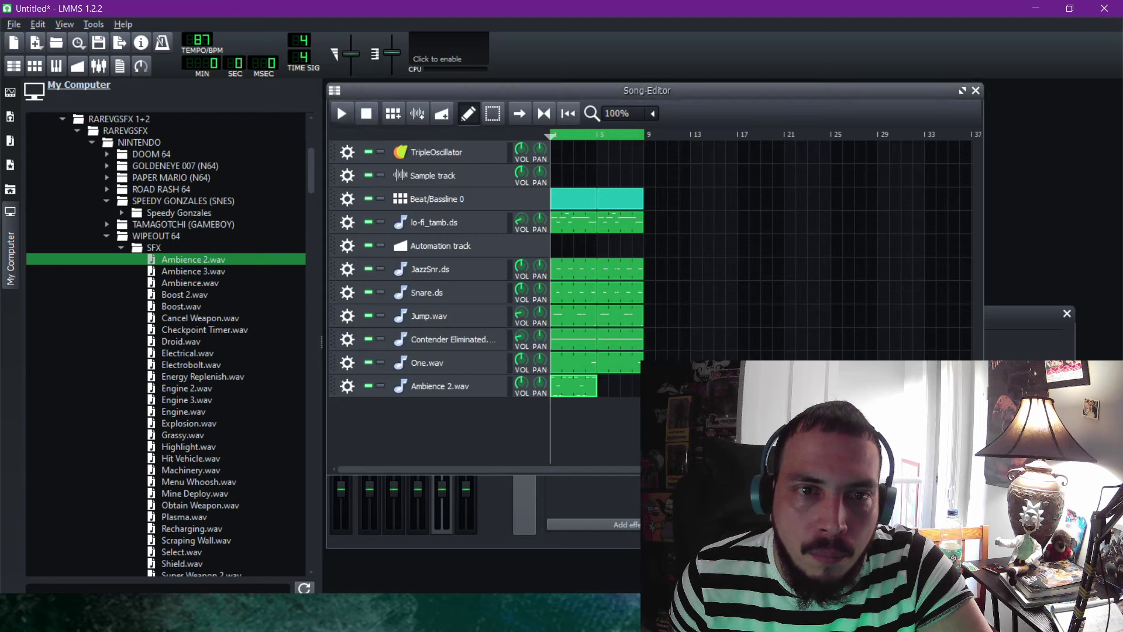
{"action": "left_click_drag", "start_coordinate": [521, 383], "coordinate": [521, 434]}
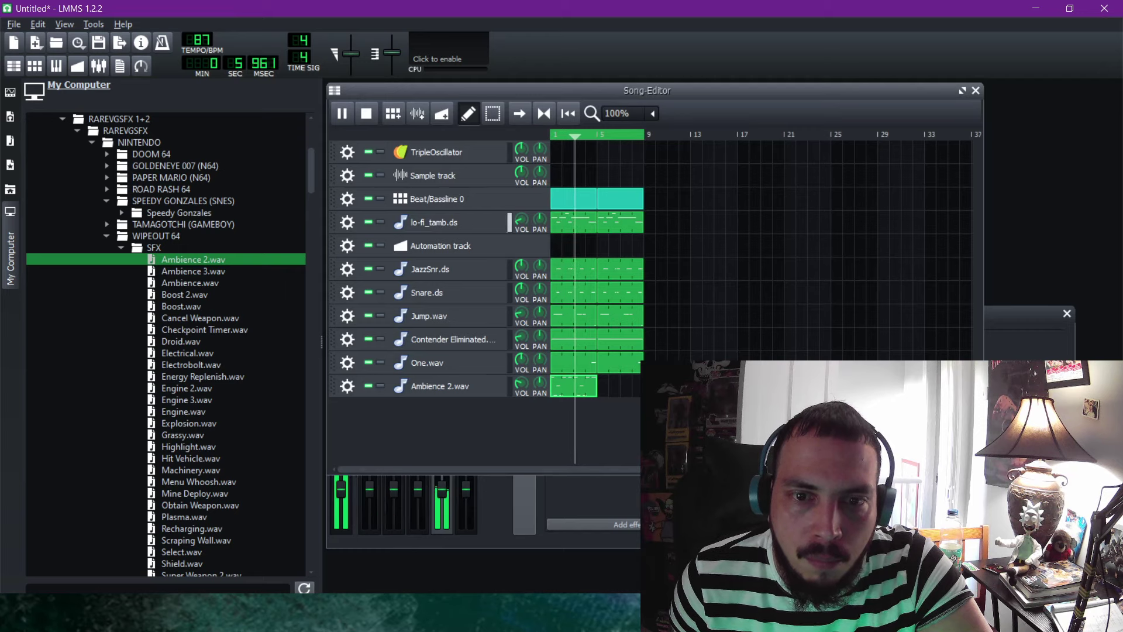
Copy the Ambience 2.wav pattern and paste it into a new pattern on the same track at bar 5.
{"action": "left_click", "coordinate": [571, 386]}
{"action": "right_click", "coordinate": [571, 386]}
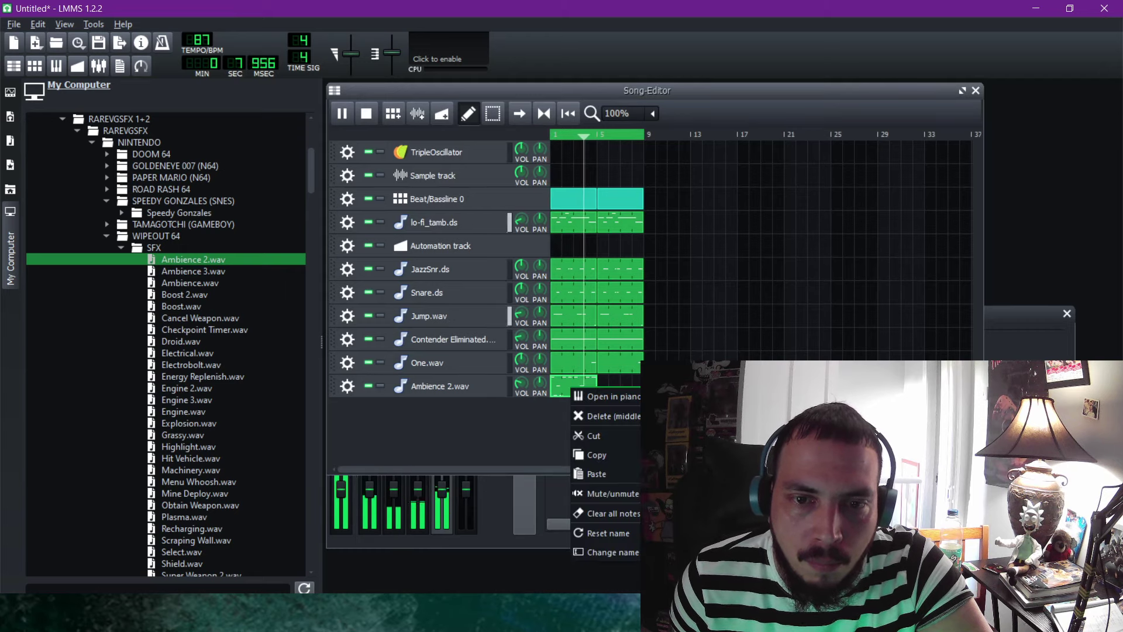
{"action": "left_click", "coordinate": [596, 454]}
{"action": "left_click", "coordinate": [602, 387]}
{"action": "right_click", "coordinate": [602, 387]}
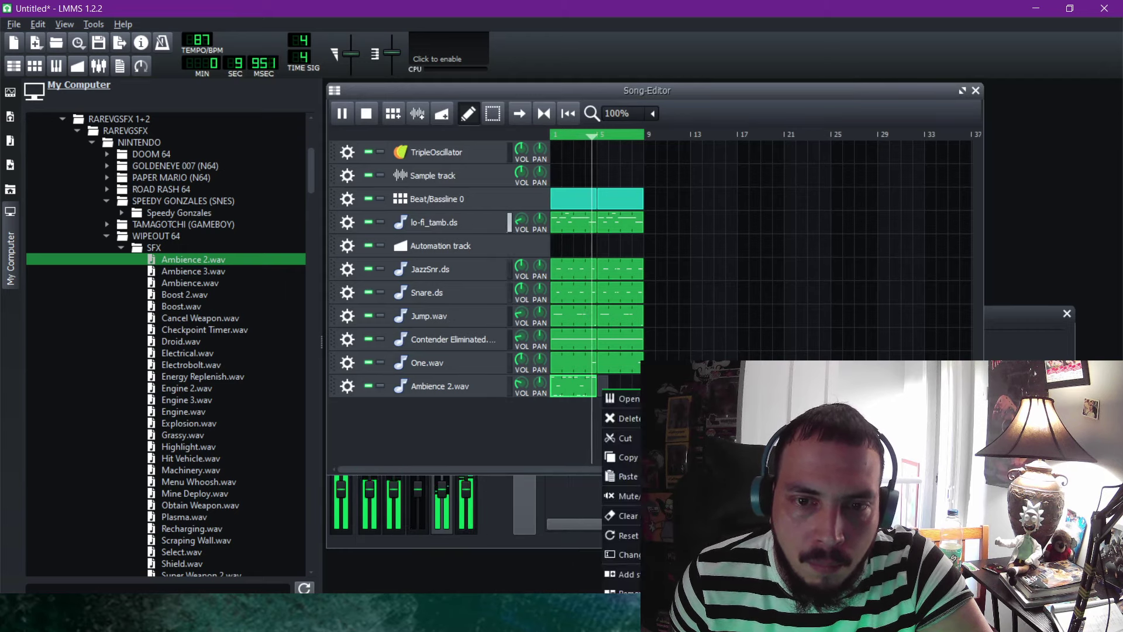
{"action": "left_click", "coordinate": [623, 475]}
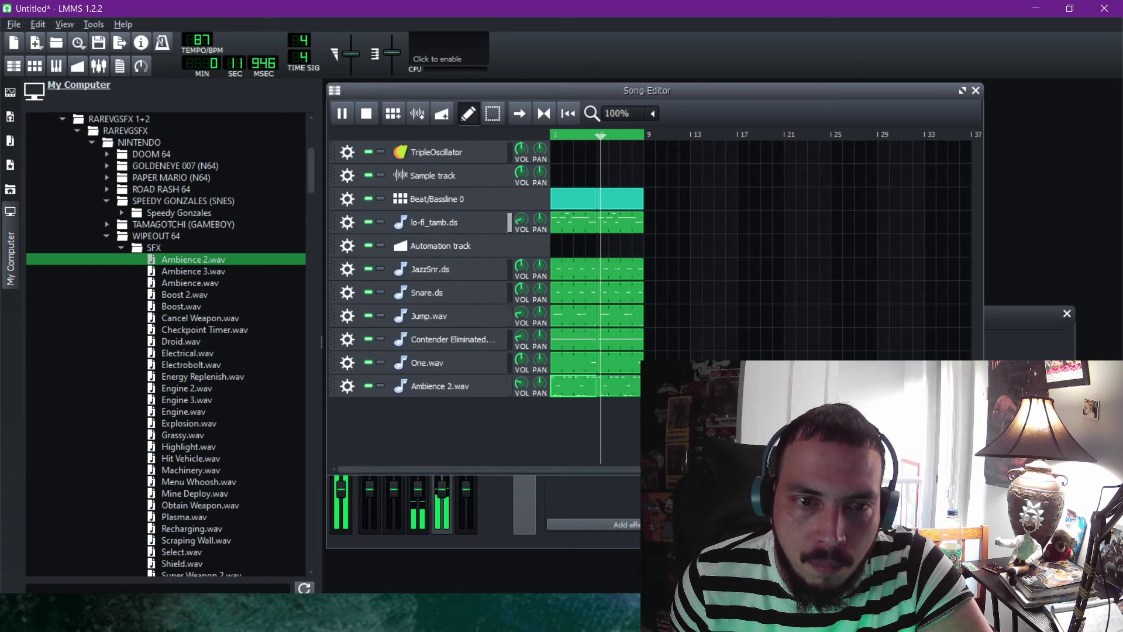
Assign the Ambience 2.wav track to a new FX channel and show that channel in the FX mixer.
{"action": "left_click", "coordinate": [347, 385]}
{"action": "mouse_move", "coordinate": [398, 458]}
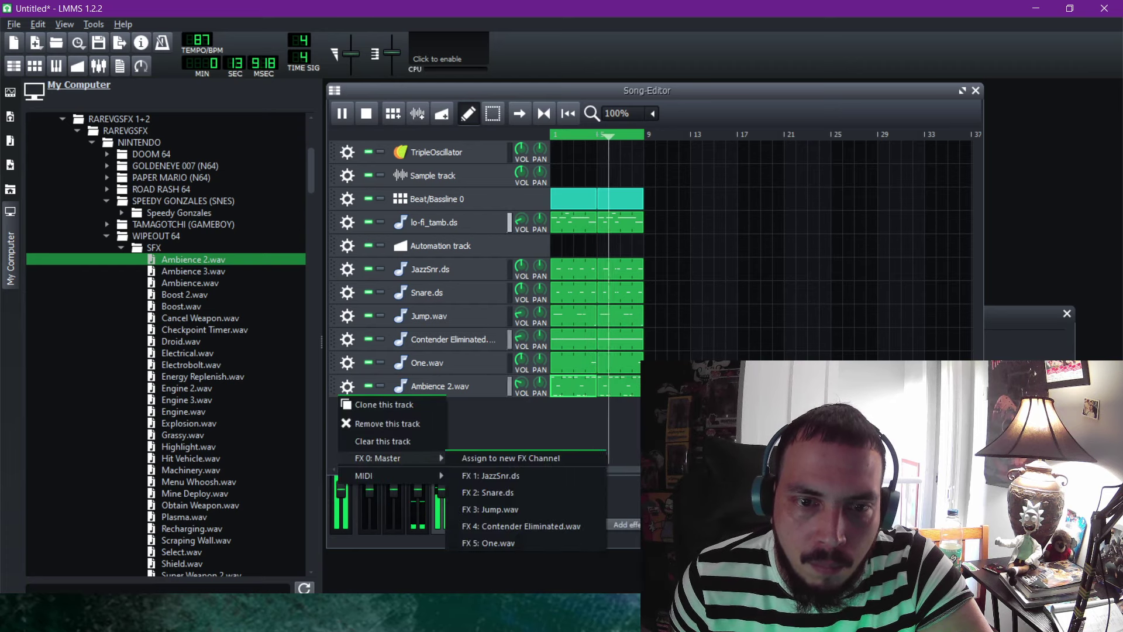
{"action": "left_click", "coordinate": [515, 458]}
{"action": "left_click", "coordinate": [490, 514]}
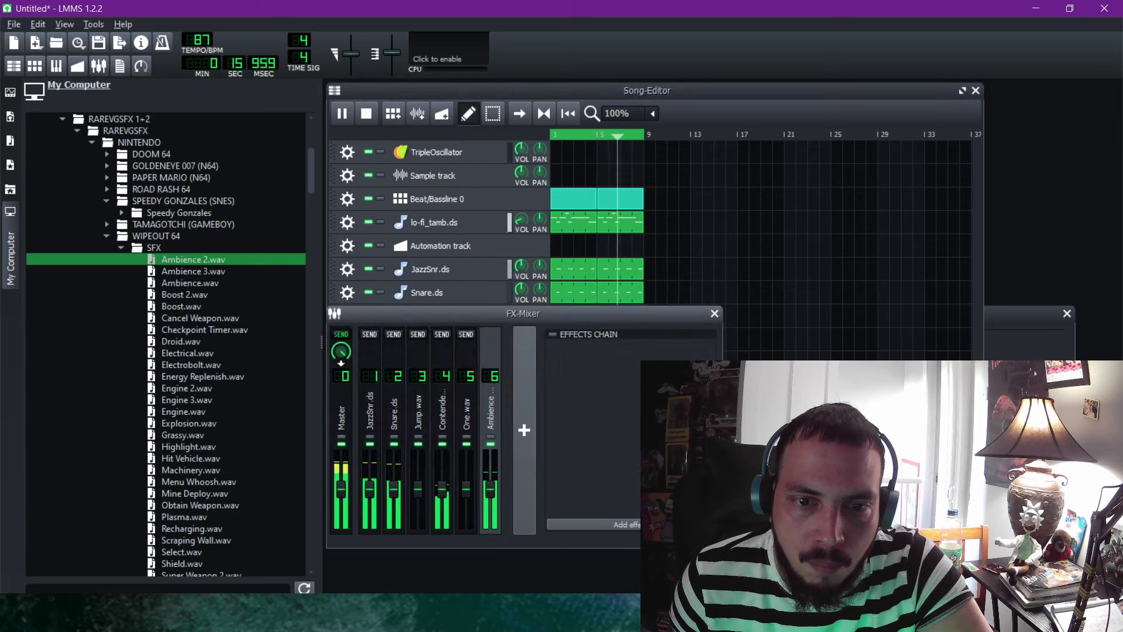
Add the AM pitchshifter effect to the Ambience 2.wav mixer channel.
{"action": "left_click", "coordinate": [622, 524]}
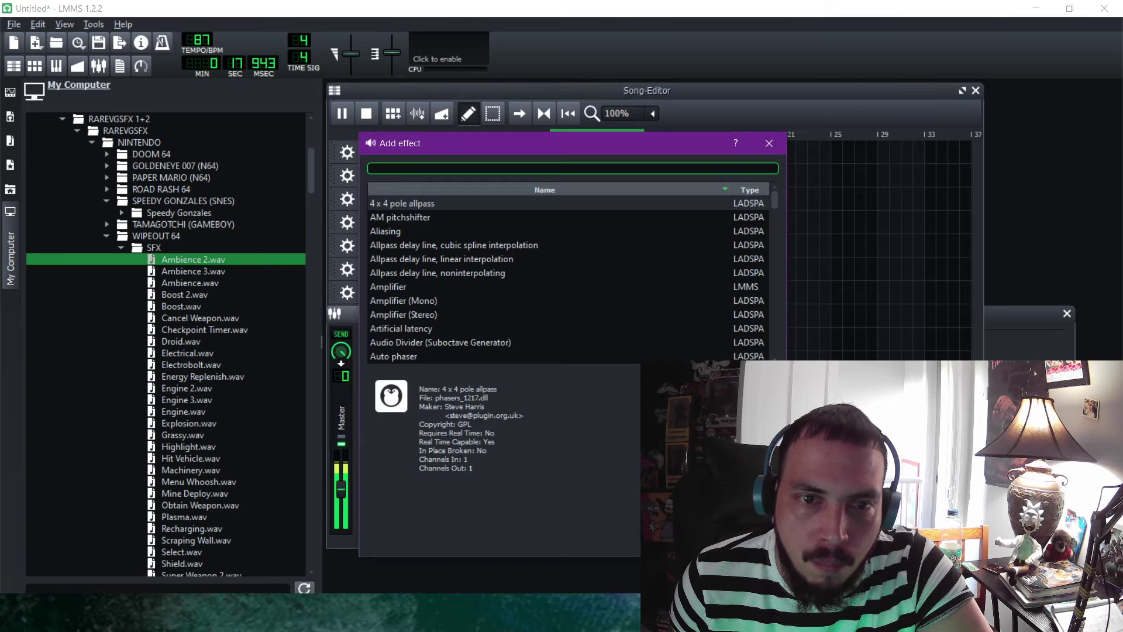
{"action": "left_click", "coordinate": [520, 217]}
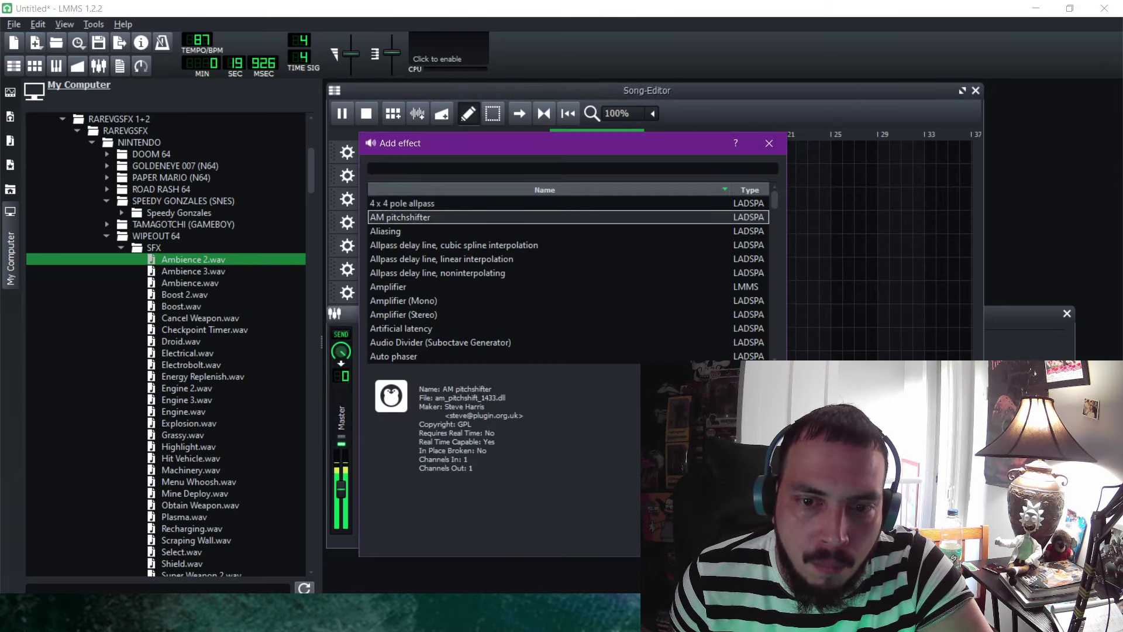
{"action": "left_click", "coordinate": [692, 541]}
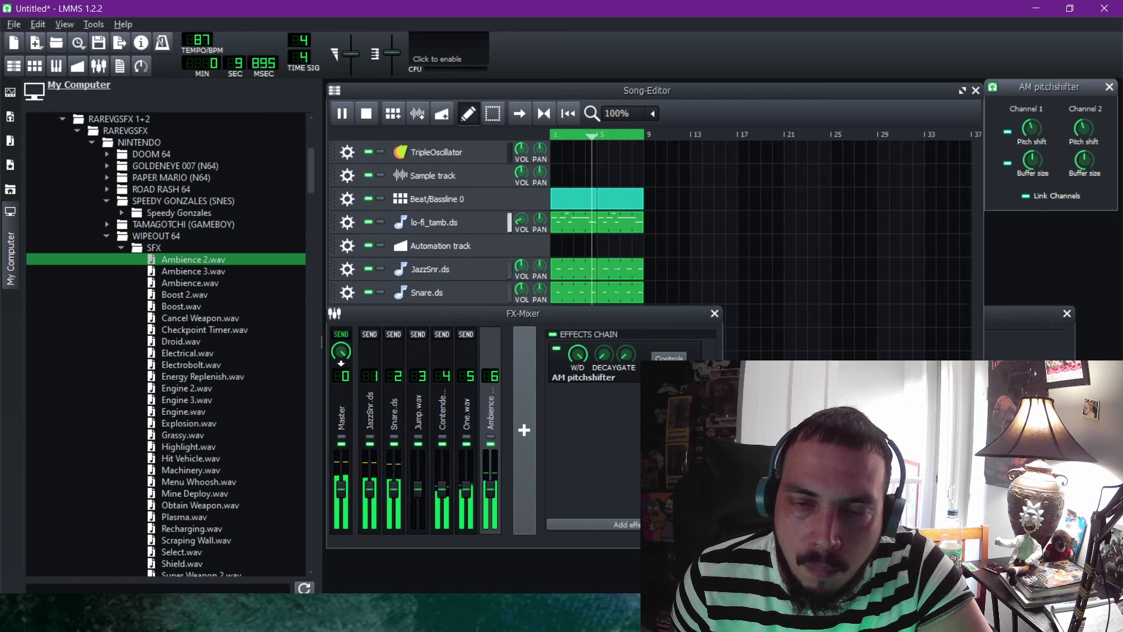
Lower the Contender Eliminated.wav mixer channel to about 55.8 % and turn down the Ambience 2.wav channel during playback.
{"action": "left_click", "coordinate": [647, 91]}
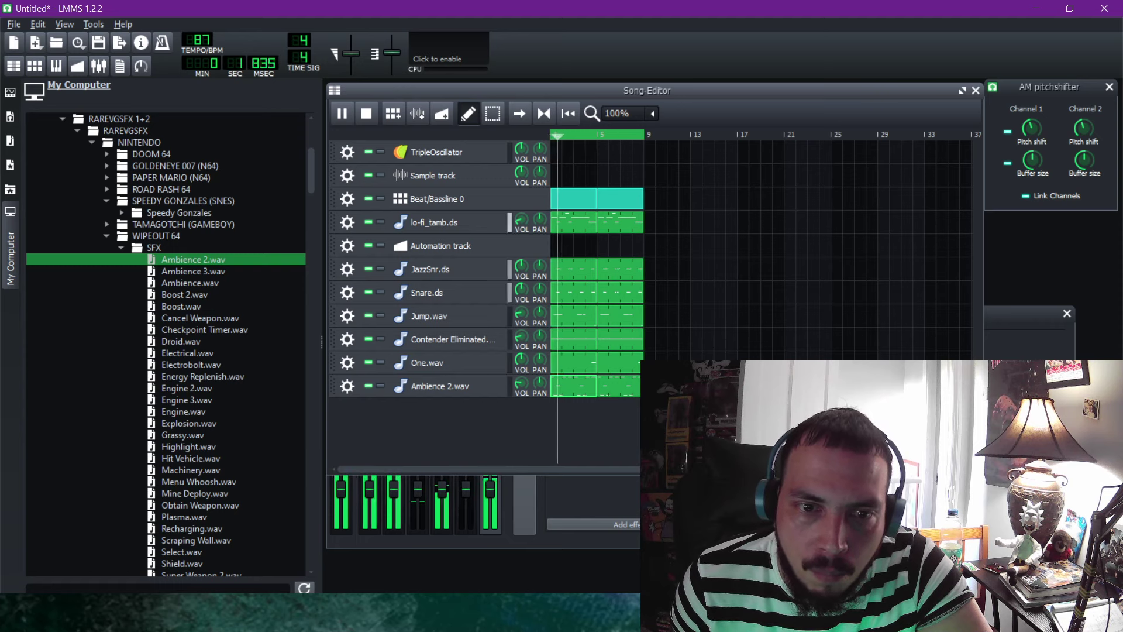
{"action": "key", "text": "F9"}
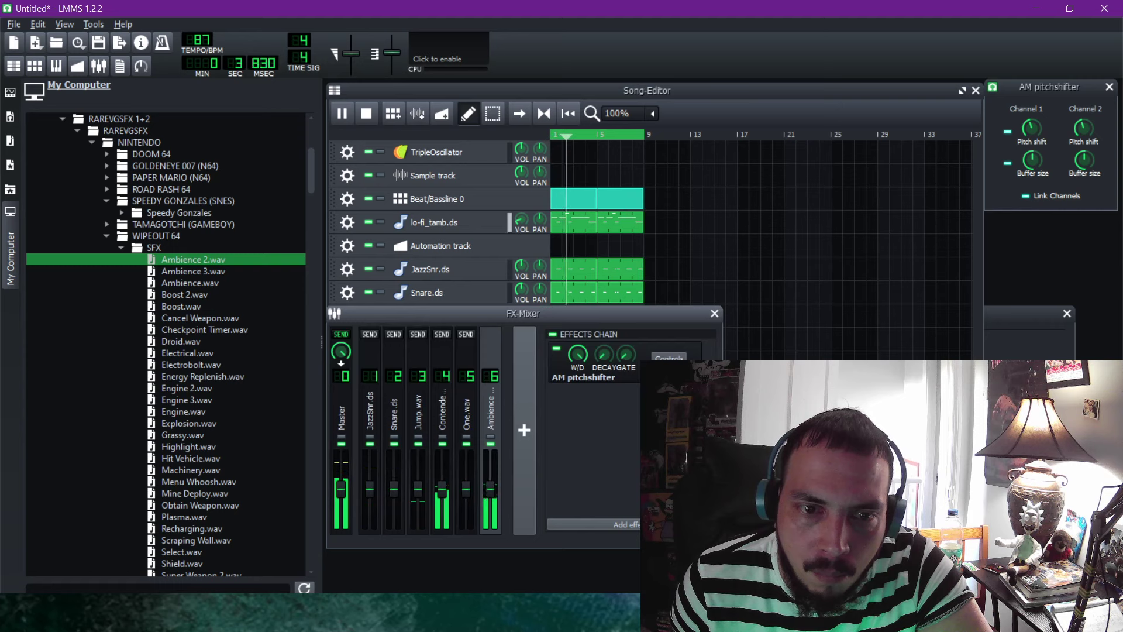
{"action": "left_click_drag", "start_coordinate": [442, 489], "coordinate": [442, 497]}
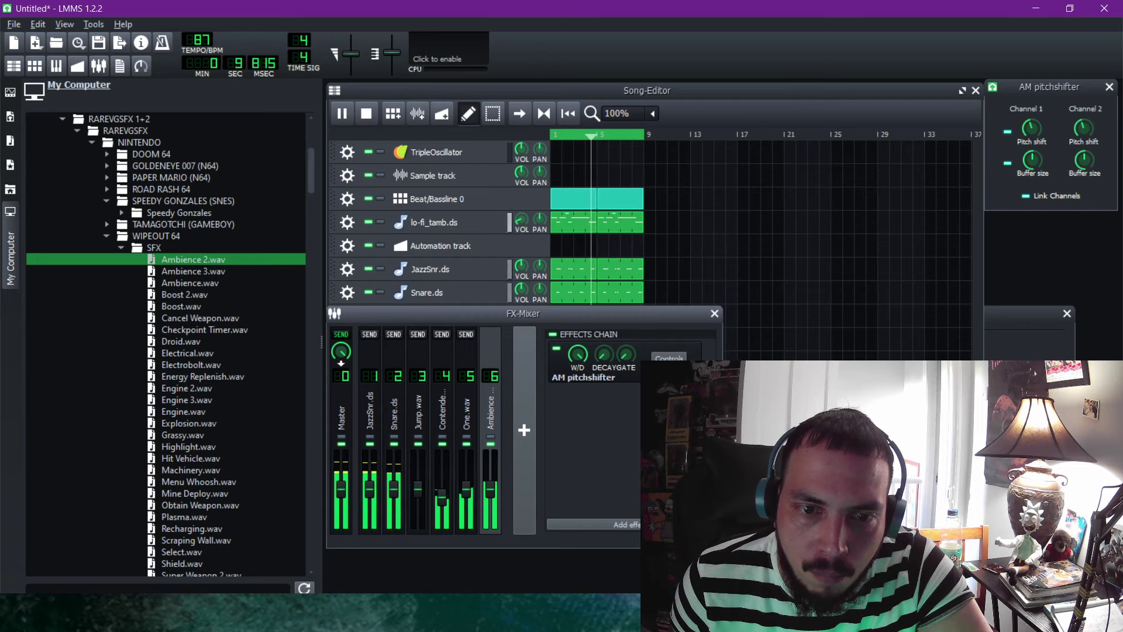
{"action": "scroll", "coordinate": [490, 495], "scroll_direction": "down", "scroll_amount": 3}
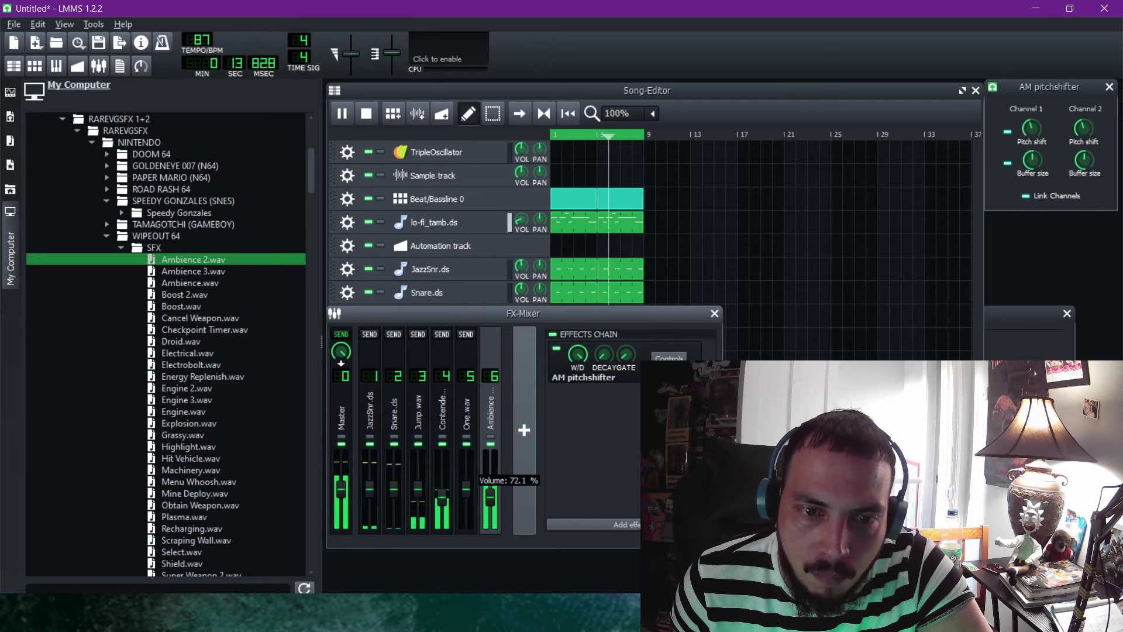
{"action": "scroll", "coordinate": [443, 497], "scroll_direction": "down", "scroll_amount": 5}
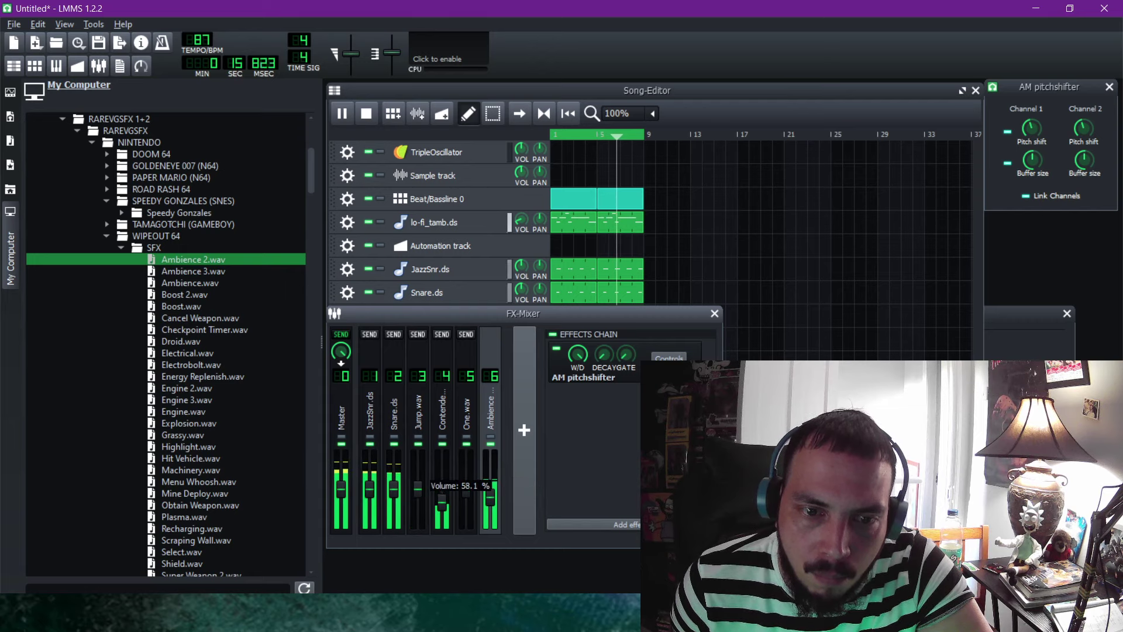
{"action": "scroll", "coordinate": [442, 497], "scroll_direction": "down", "scroll_amount": 1}
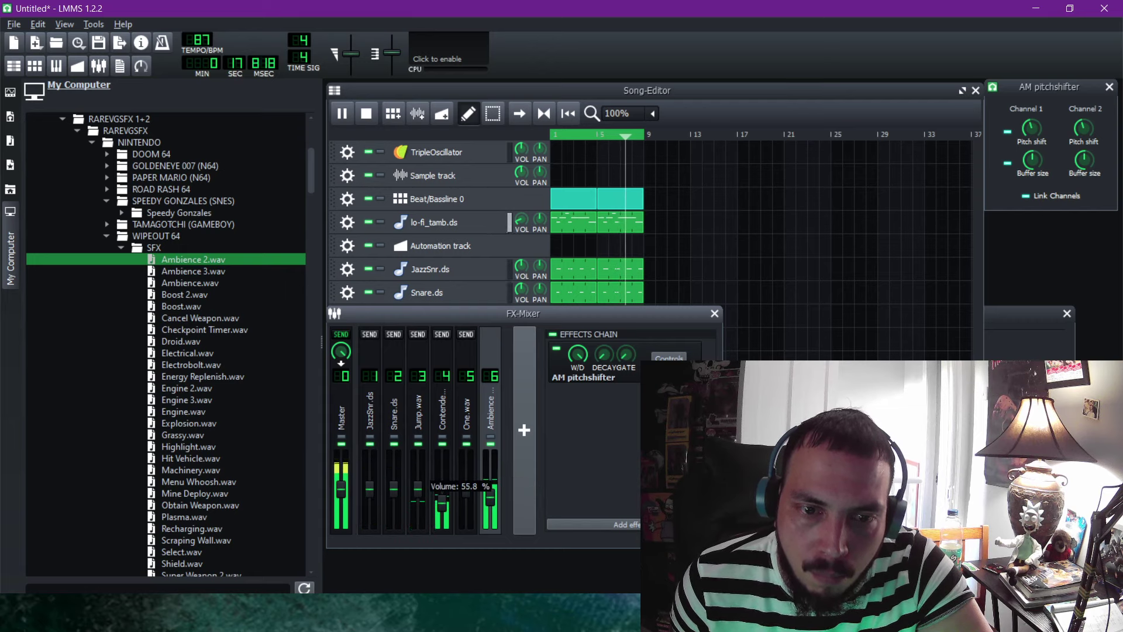
{"action": "scroll", "coordinate": [442, 497], "scroll_direction": "down", "scroll_amount": 2}
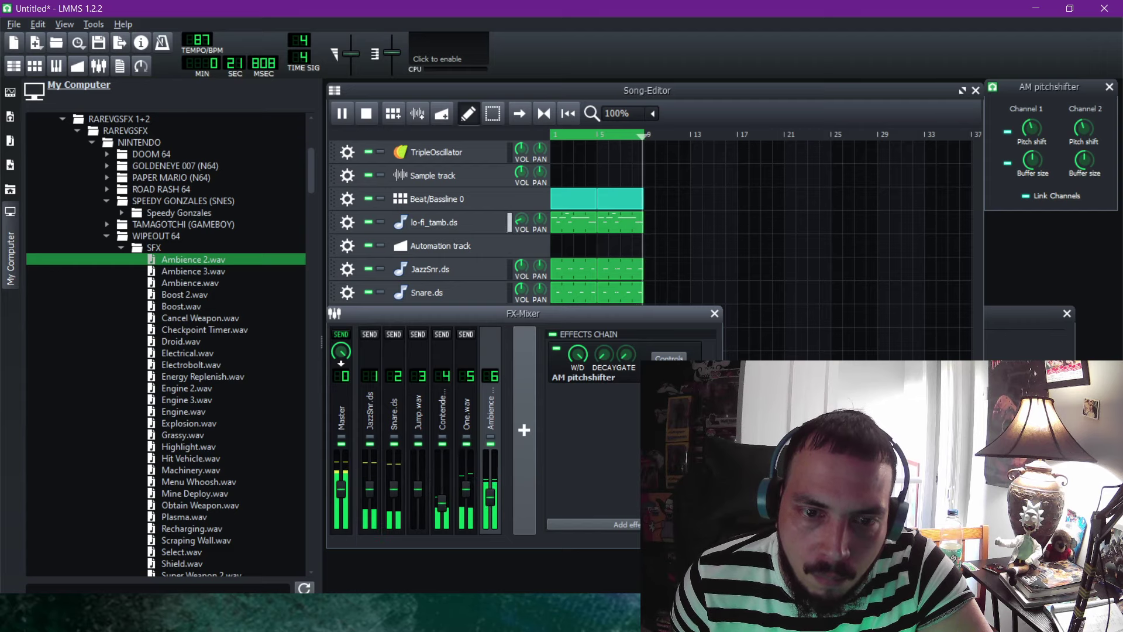
{"action": "scroll", "coordinate": [490, 497], "scroll_direction": "down", "scroll_amount": 2}
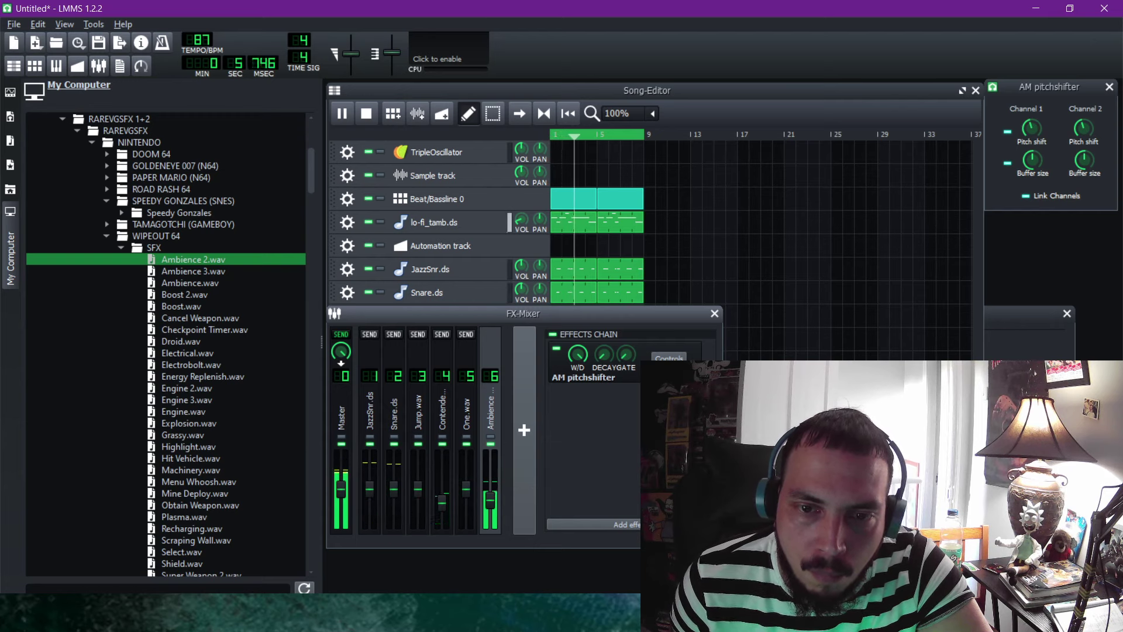
Search the effects for "rev", add TAP Reverberator to the Ambience 2.wav channel, and close the AM pitchshifter controls.
{"action": "left_click", "coordinate": [623, 524]}
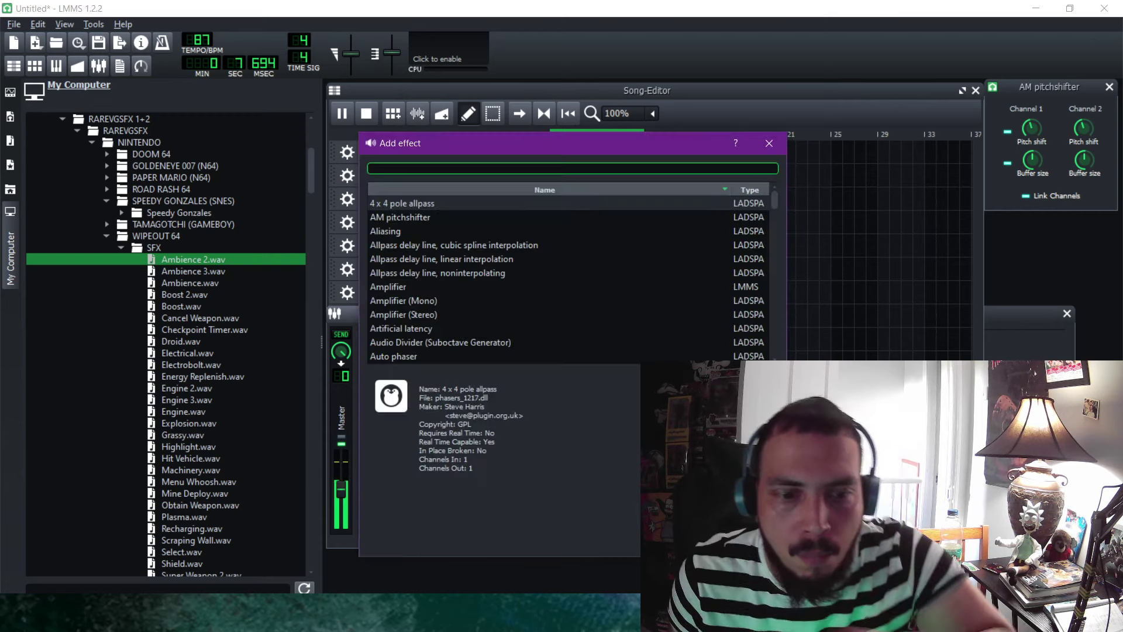
{"action": "type", "text": "re"}
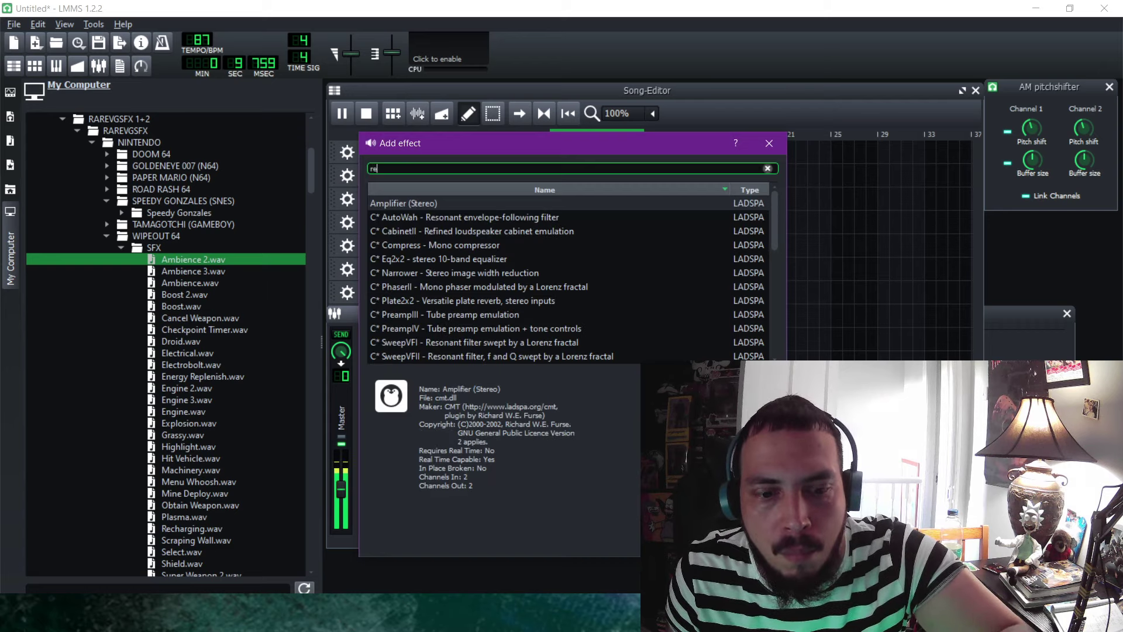
{"action": "type", "text": "v"}
{"action": "left_click", "coordinate": [402, 259]}
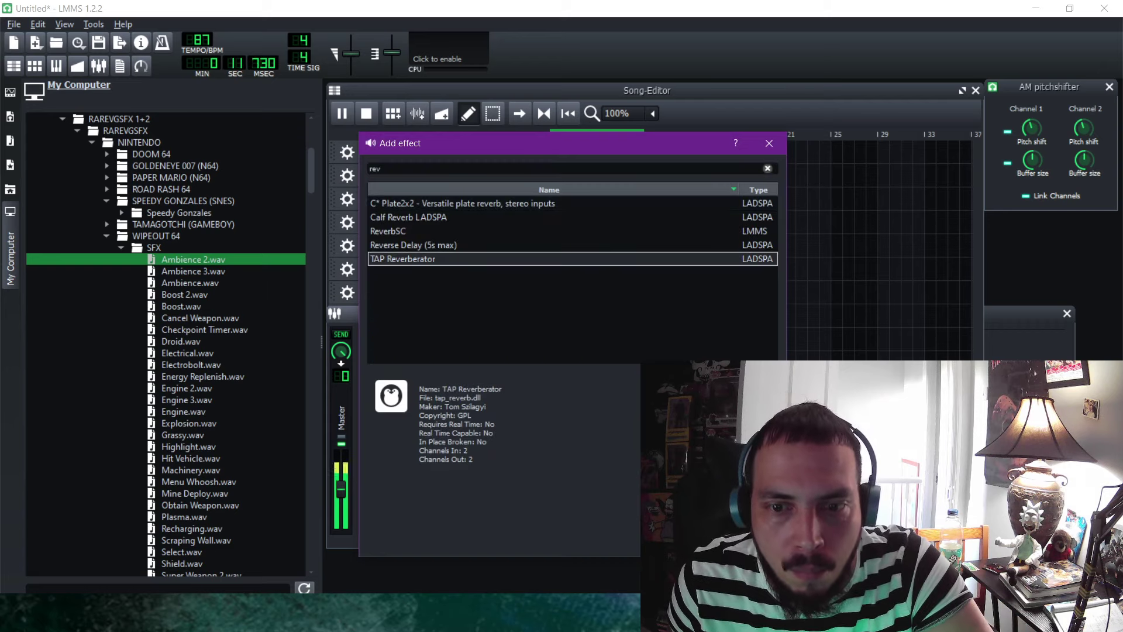
{"action": "key", "text": "Return"}
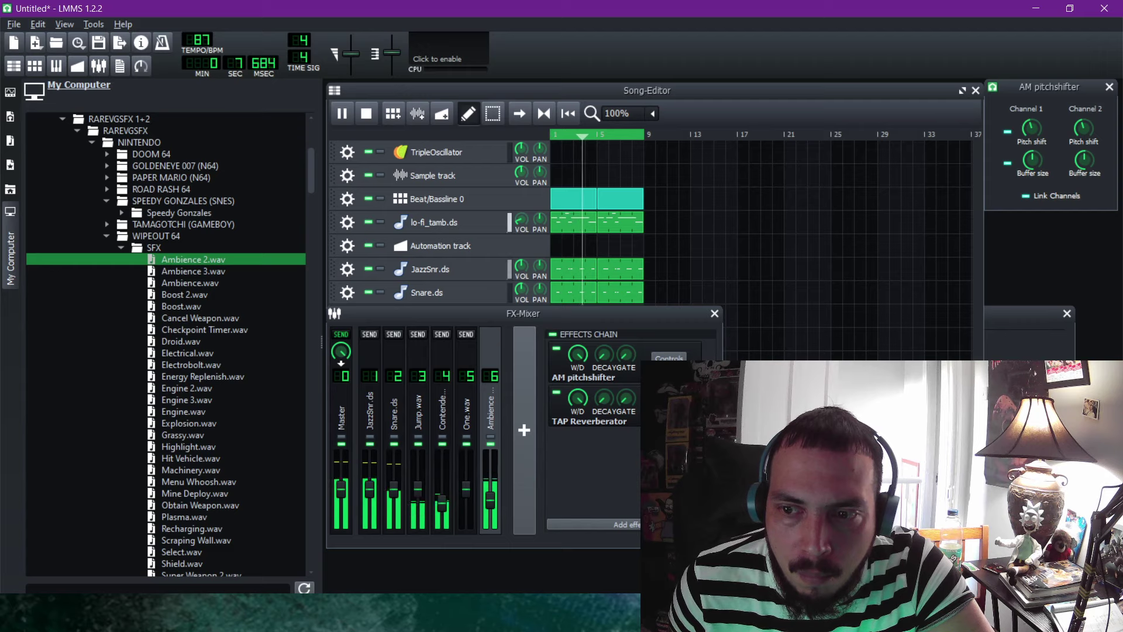
{"action": "left_click", "coordinate": [1109, 87]}
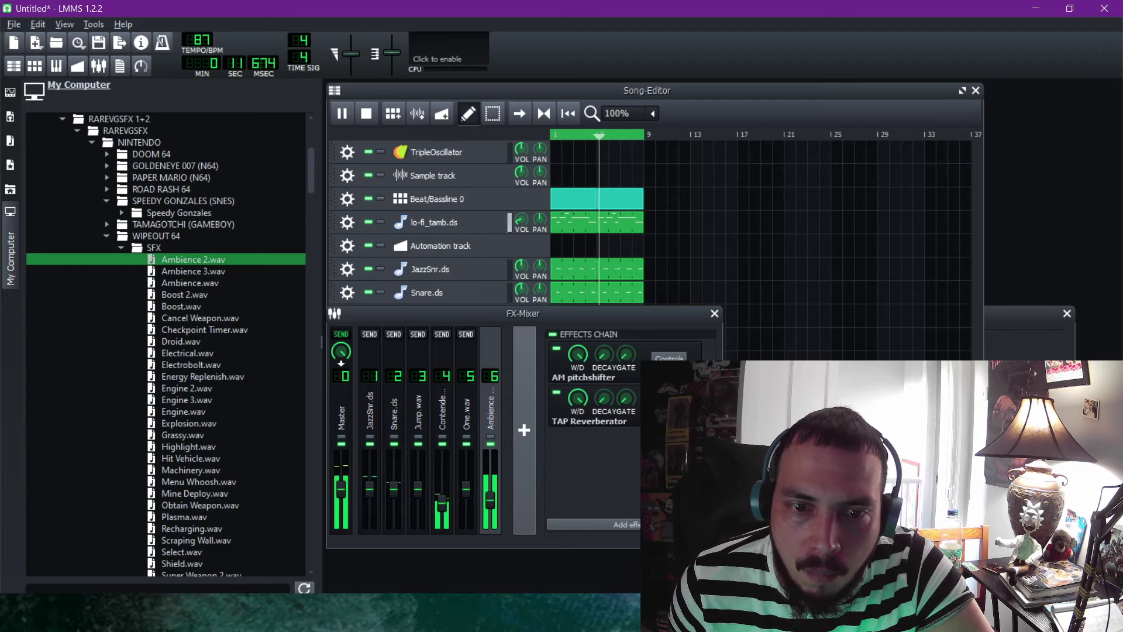
Lower the Ambience 2.wav mixer fader further and fine-tune the track's volume in the song arrangement.
{"action": "left_click_drag", "start_coordinate": [491, 500], "coordinate": [490, 507]}
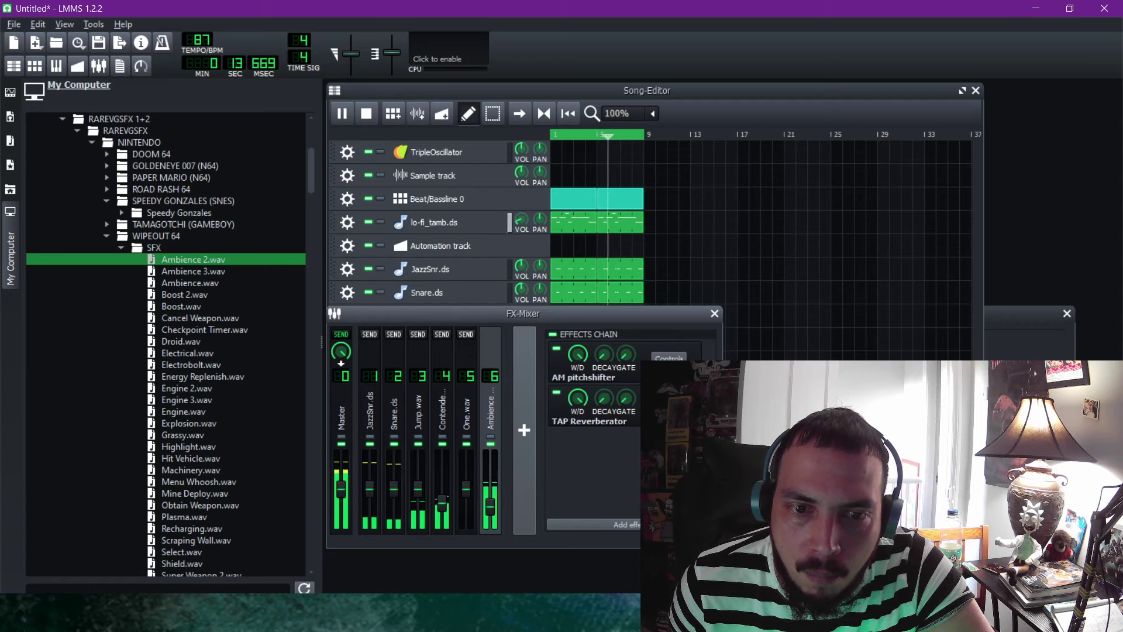
{"action": "left_click", "coordinate": [647, 91]}
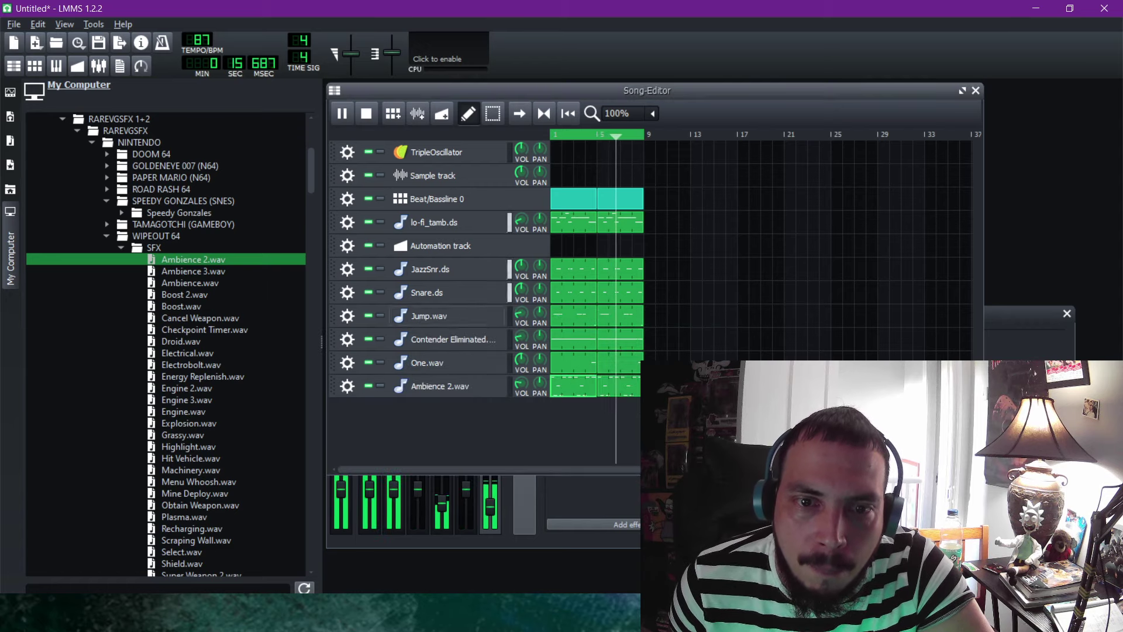
{"action": "left_click_drag", "start_coordinate": [521, 384], "coordinate": [521, 385]}
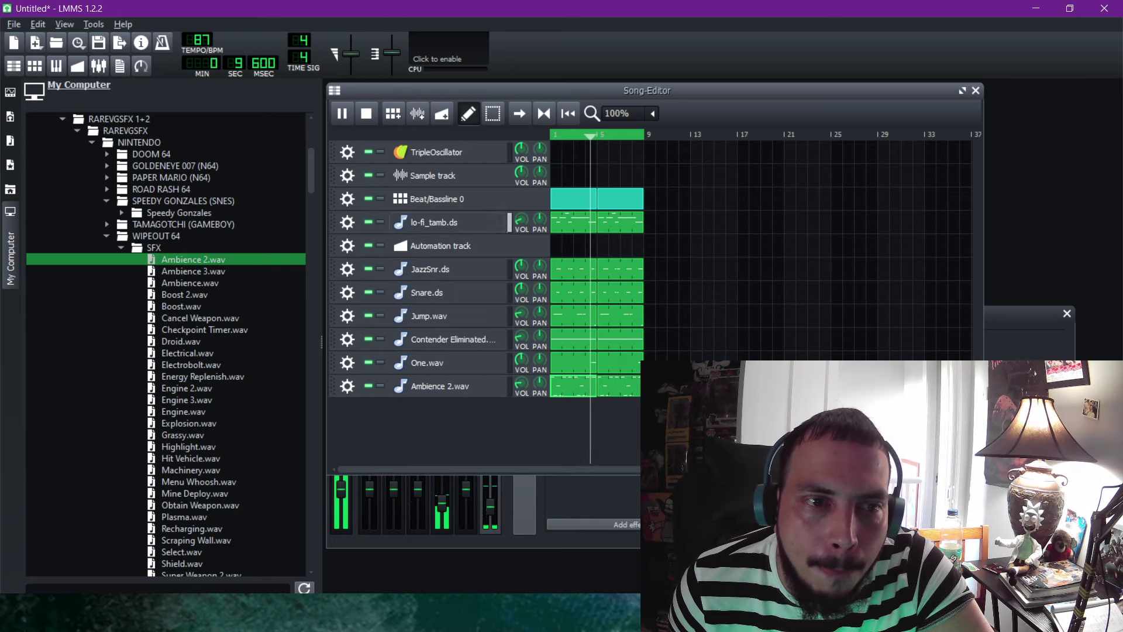
Collapse the WIPEOUT 64 sample folders, look through the PLAYSTATION folder, and stop song playback.
{"action": "left_click", "coordinate": [121, 248]}
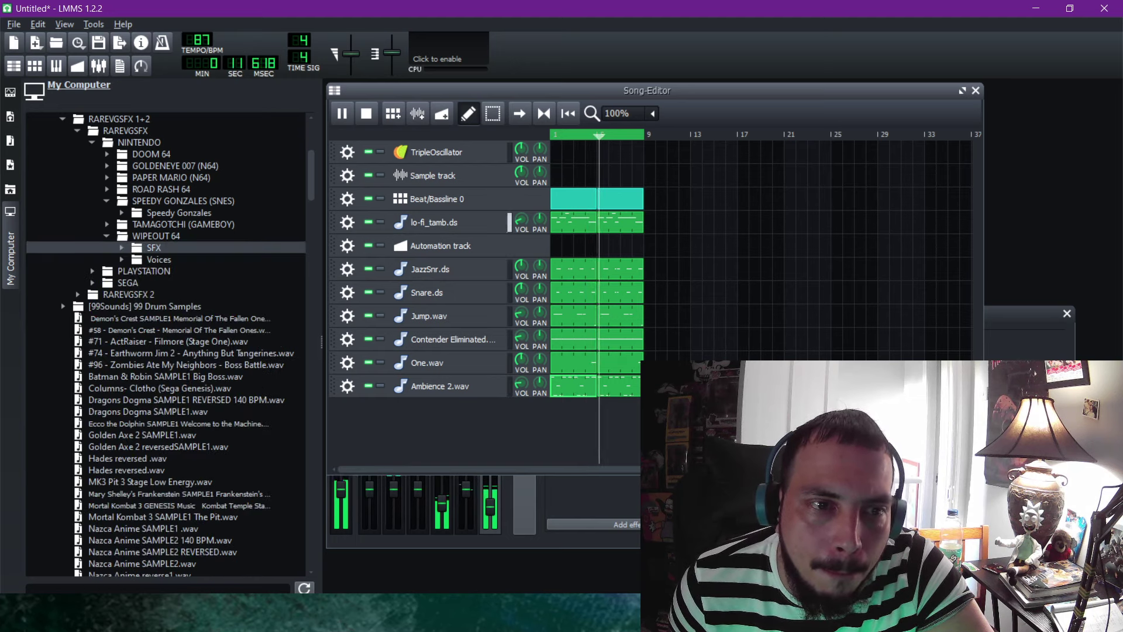
{"action": "key", "text": "Left"}
{"action": "key", "text": "Left"}
{"action": "key", "text": "Down"}
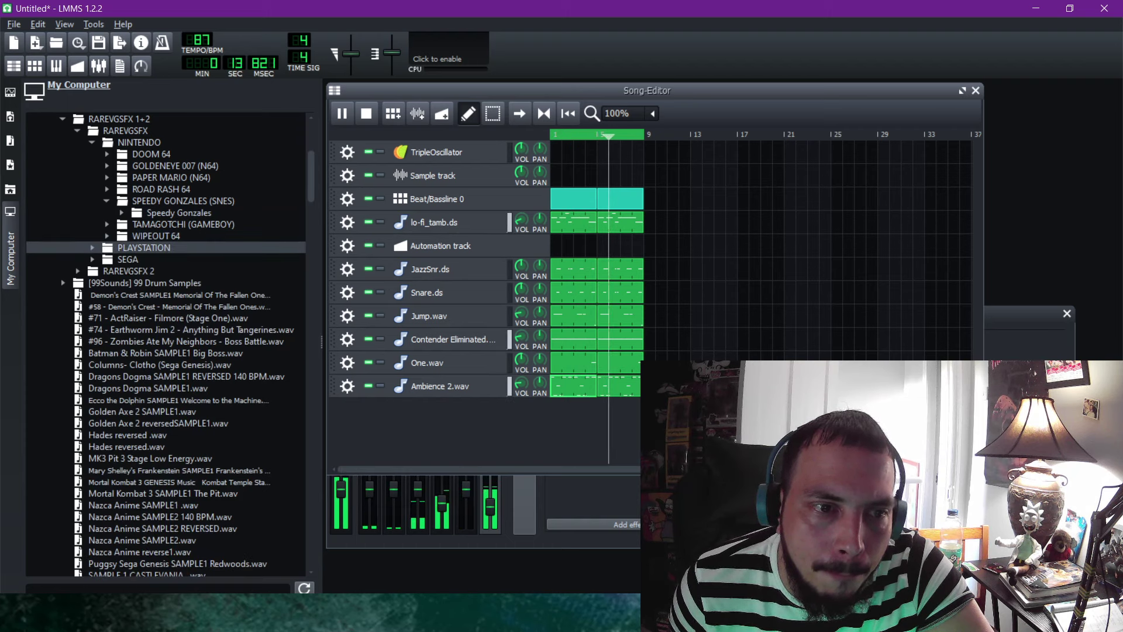
{"action": "key", "text": "Right"}
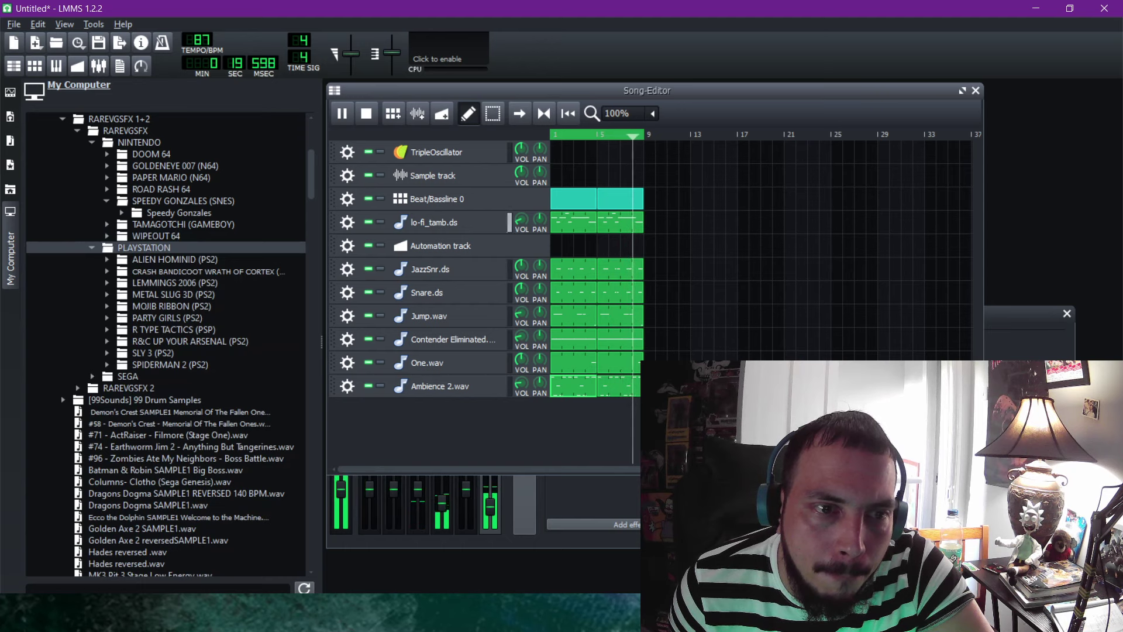
{"action": "key", "text": "Left"}
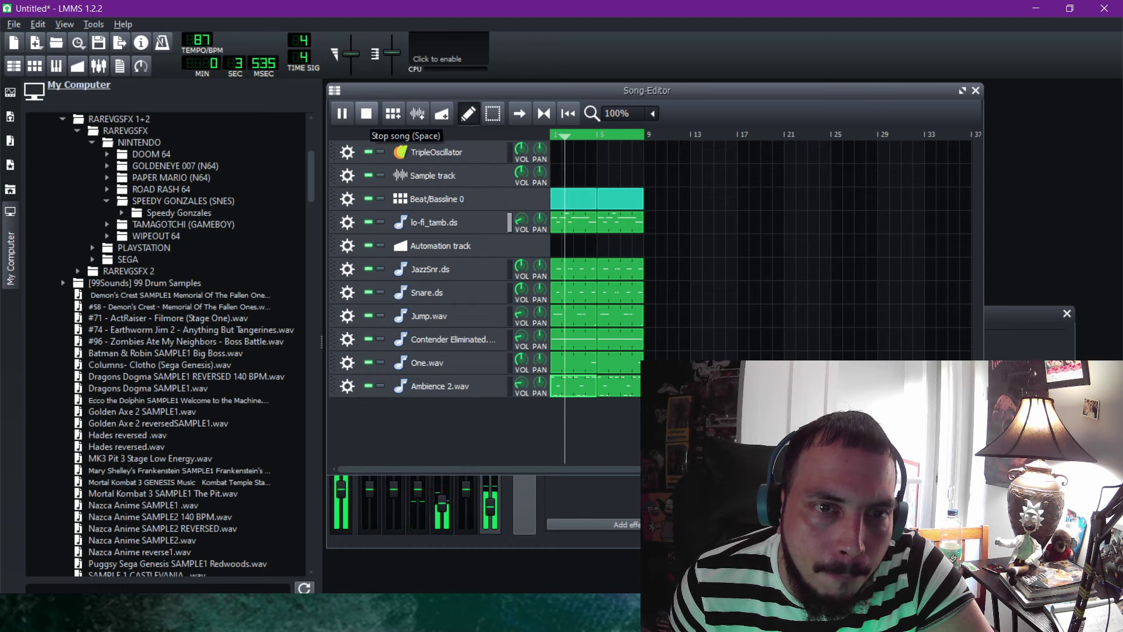
{"action": "left_click", "coordinate": [366, 113]}
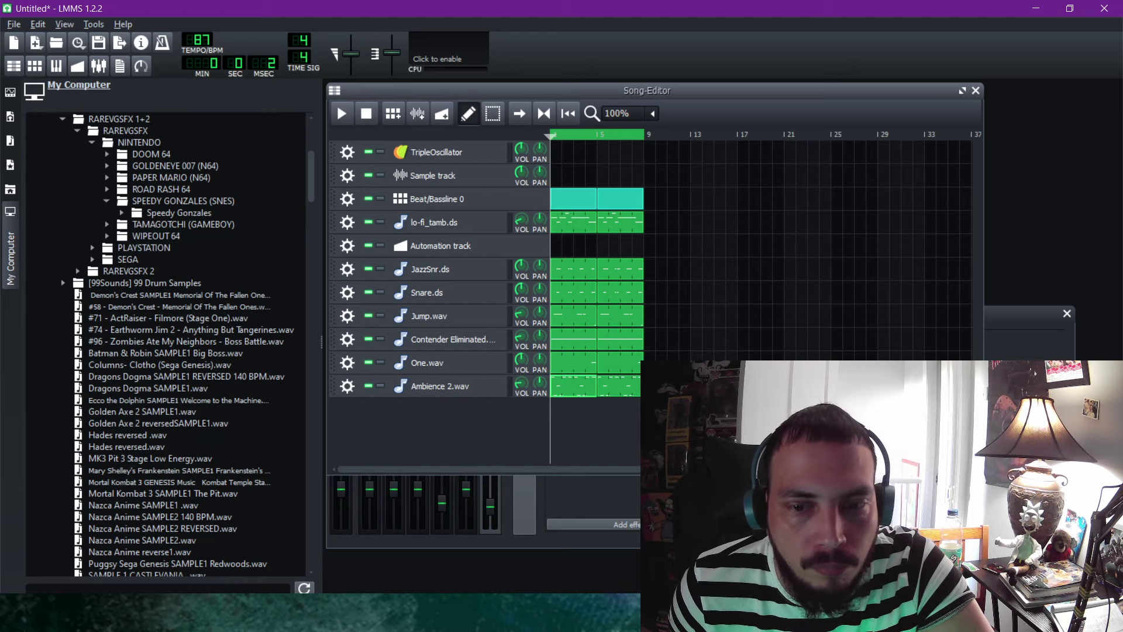
Switch to OBS, shrink the Video Capture Device 2 source toward the scene's lower-right corner, and return to LMMS.
{"action": "key", "text": "alt+Tab"}
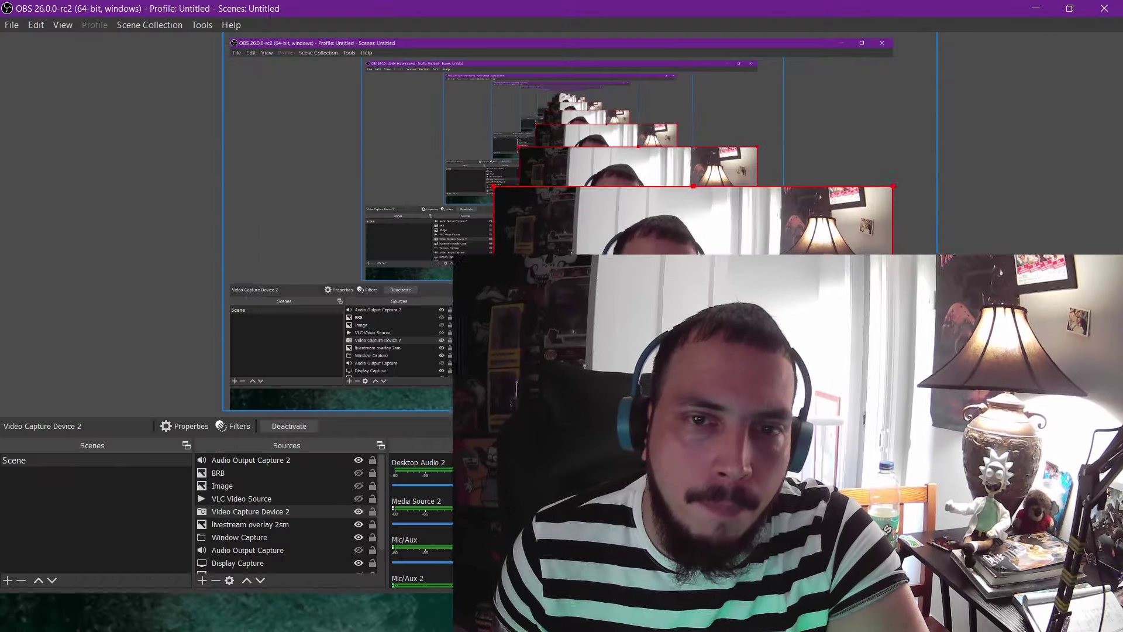
{"action": "left_click_drag", "start_coordinate": [494, 187], "coordinate": [629, 262]}
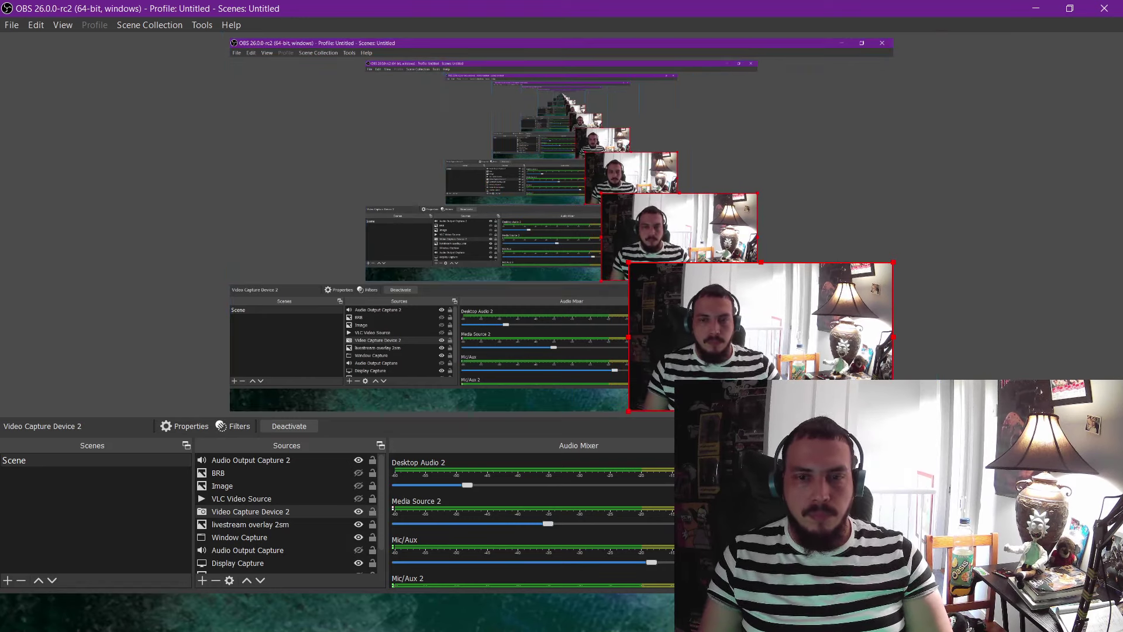
{"action": "key", "text": "alt+Tab"}
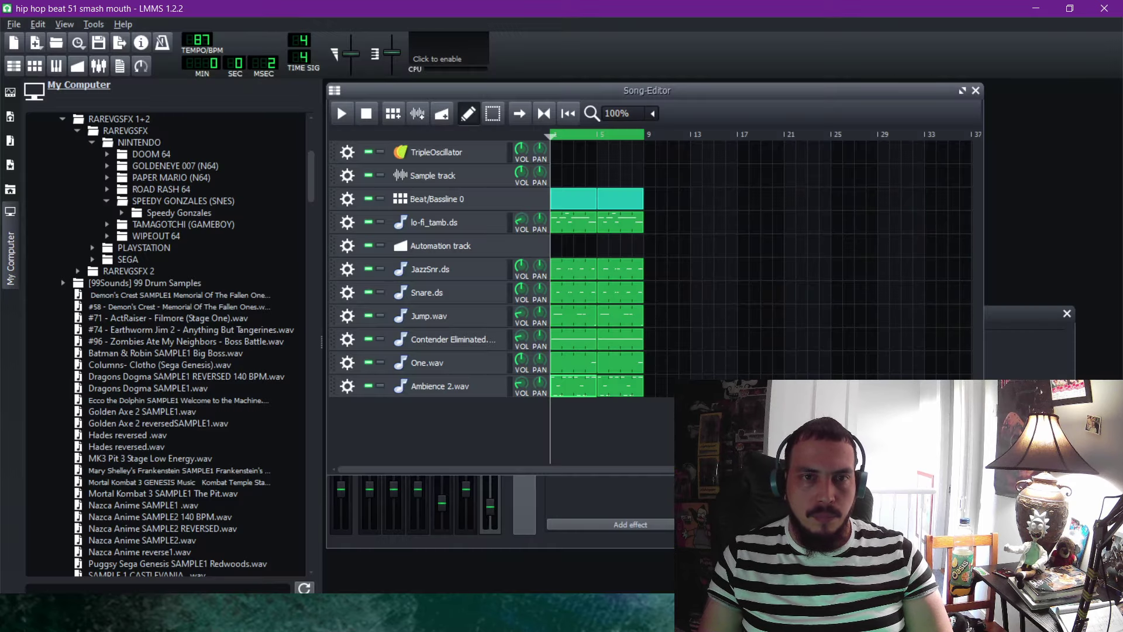
Play the song, slightly lower the Jump.wav track's volume, and bring the FX mixer to the front.
{"action": "left_click", "coordinate": [337, 106]}
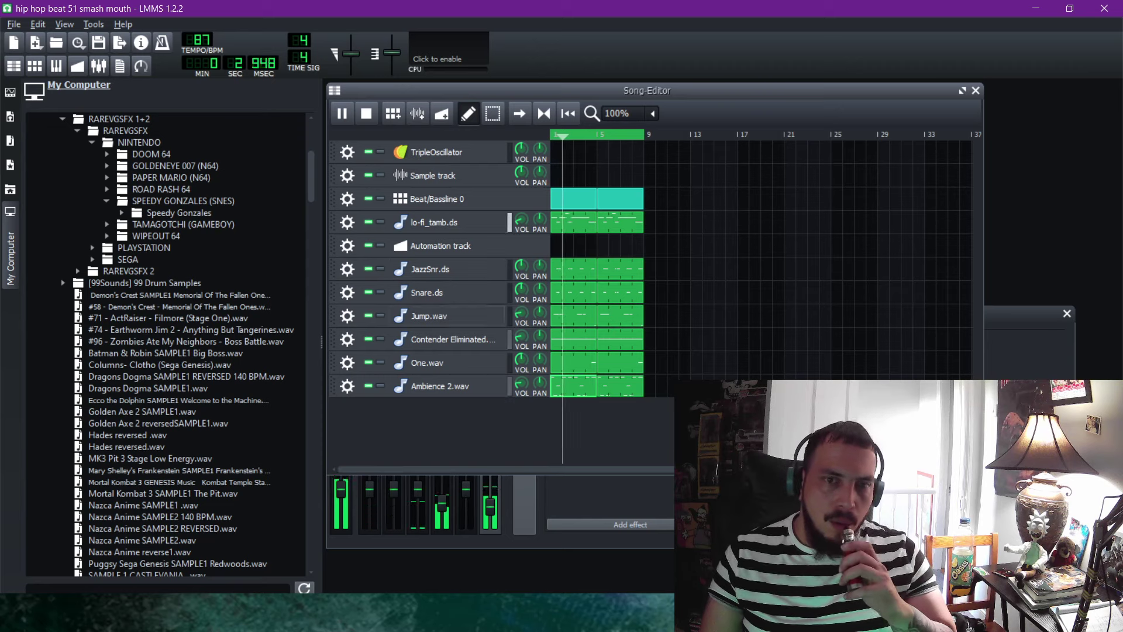
{"action": "left_click_drag", "start_coordinate": [521, 314], "coordinate": [521, 317]}
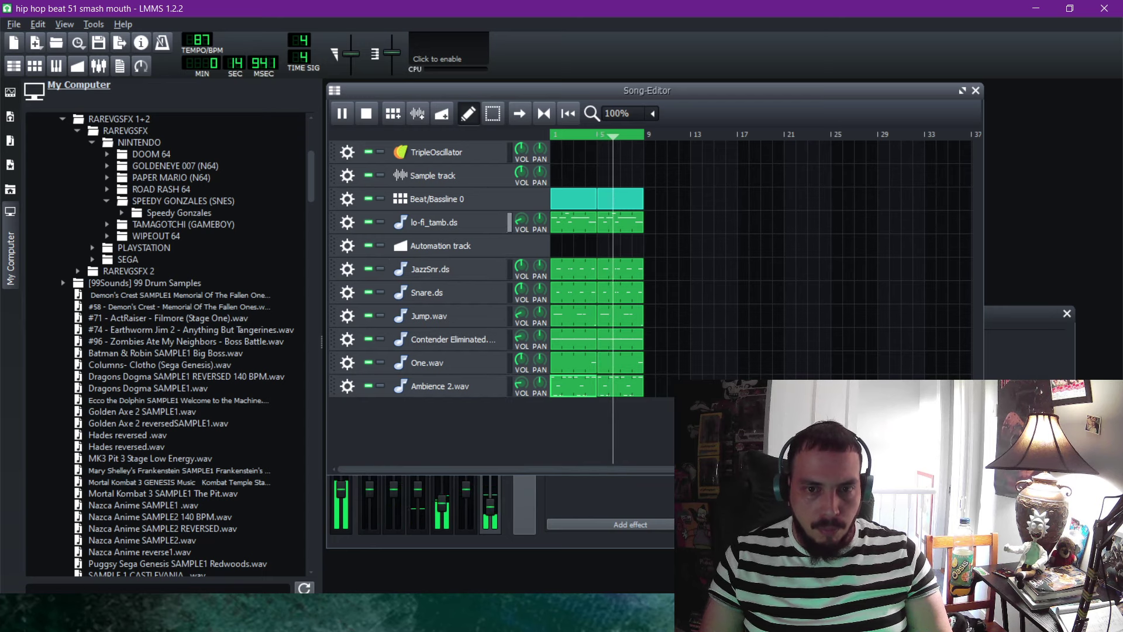
{"action": "left_click", "coordinate": [585, 500]}
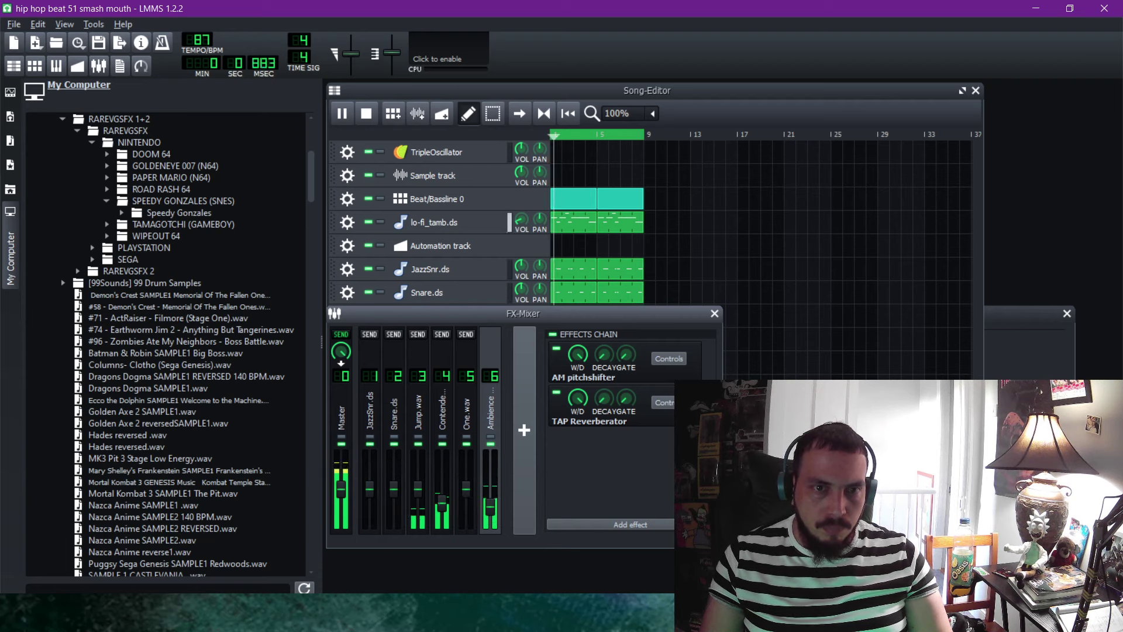
Assign the lo-fi_tamb.ds track to a new FX channel and widen the FX mixer window to fit all channels.
{"action": "left_click", "coordinate": [347, 222]}
{"action": "mouse_move", "coordinate": [378, 295]}
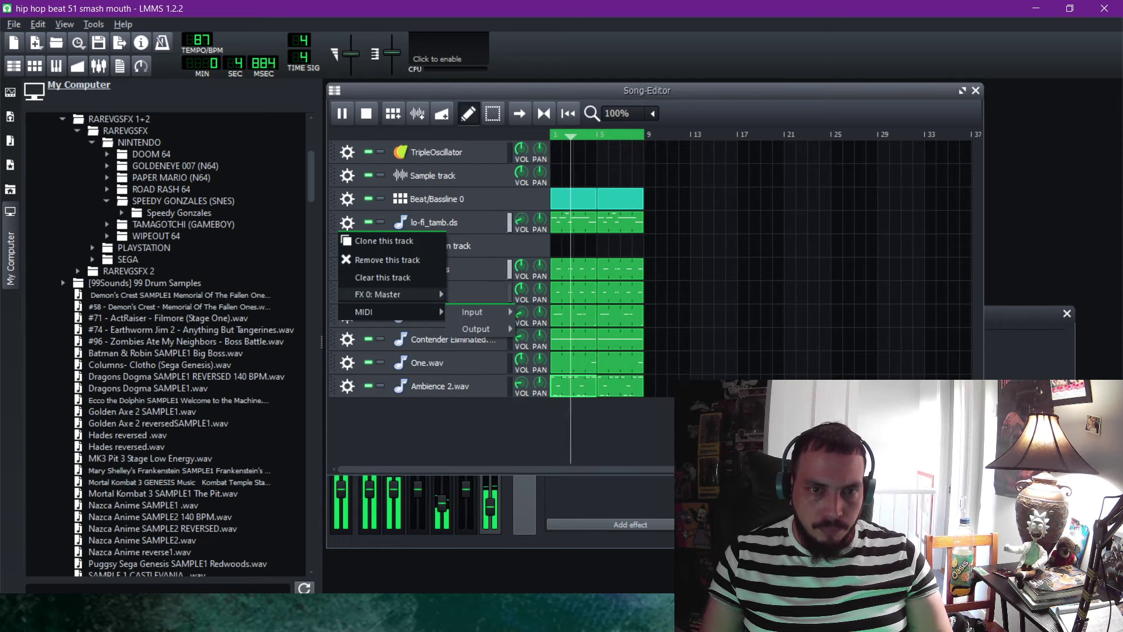
{"action": "left_click", "coordinate": [510, 294]}
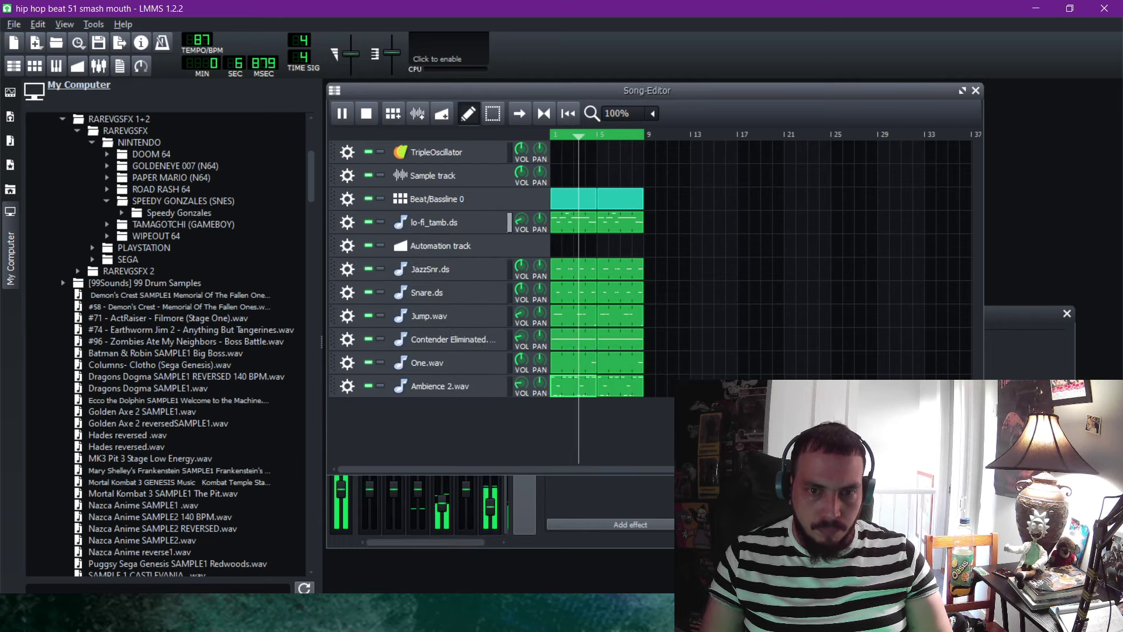
{"action": "left_click_drag", "start_coordinate": [723, 512], "coordinate": [780, 511]}
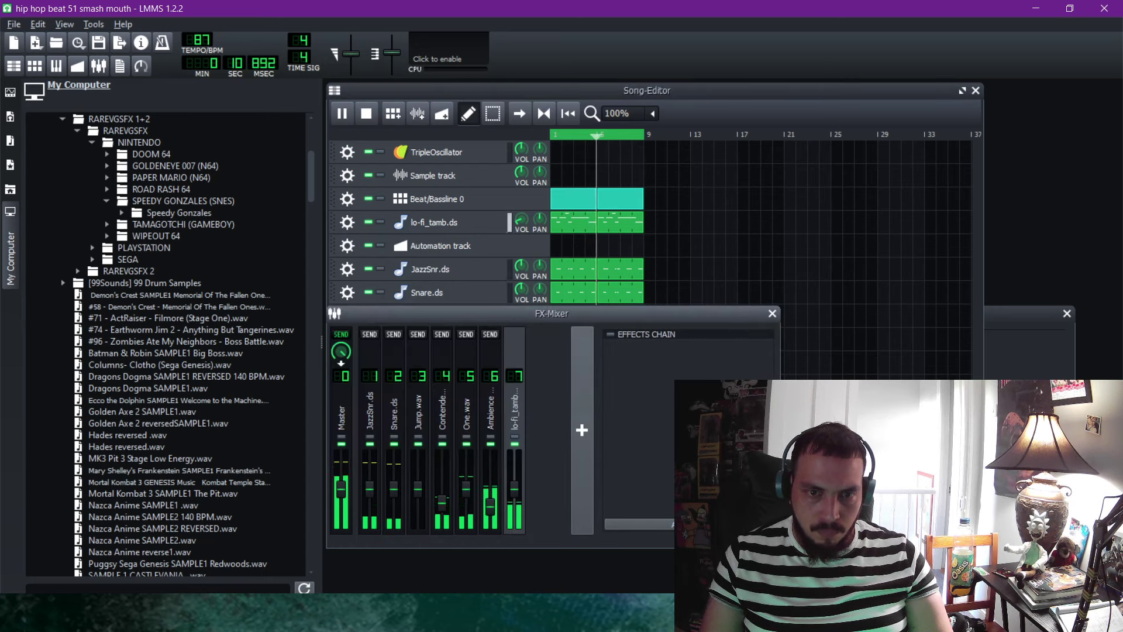
Lower the lo-fi_tamb.ds channel's fader, and open Beat/Bassline 0 in a floating Beat+Bassline editor window.
{"action": "left_click_drag", "start_coordinate": [514, 487], "coordinate": [514, 500]}
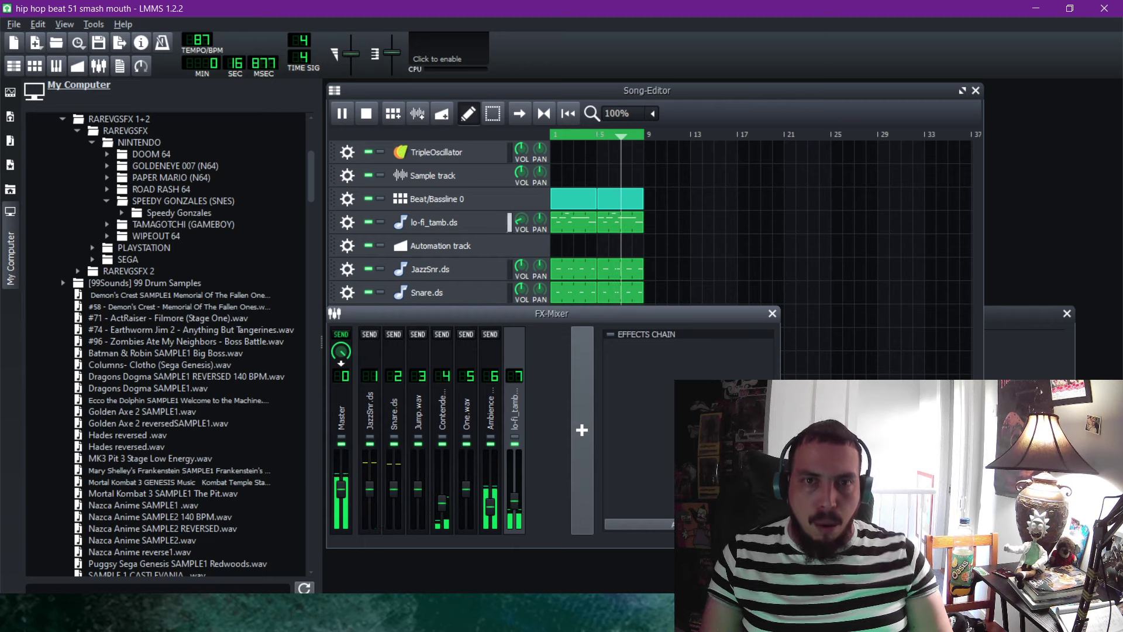
{"action": "left_click", "coordinate": [647, 91]}
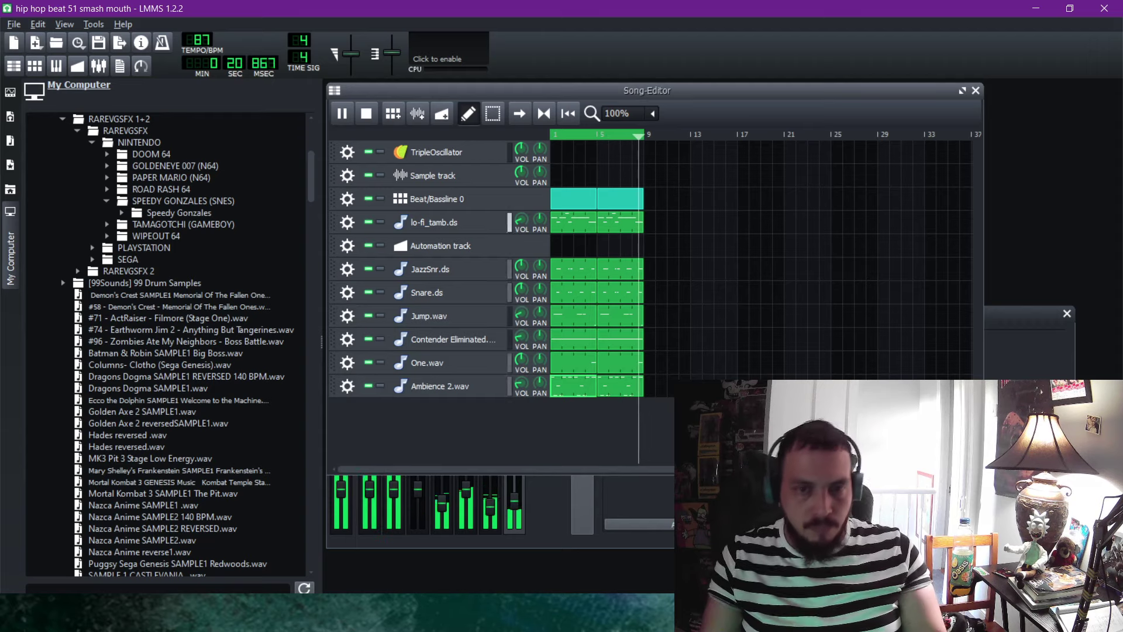
{"action": "key", "text": "F9"}
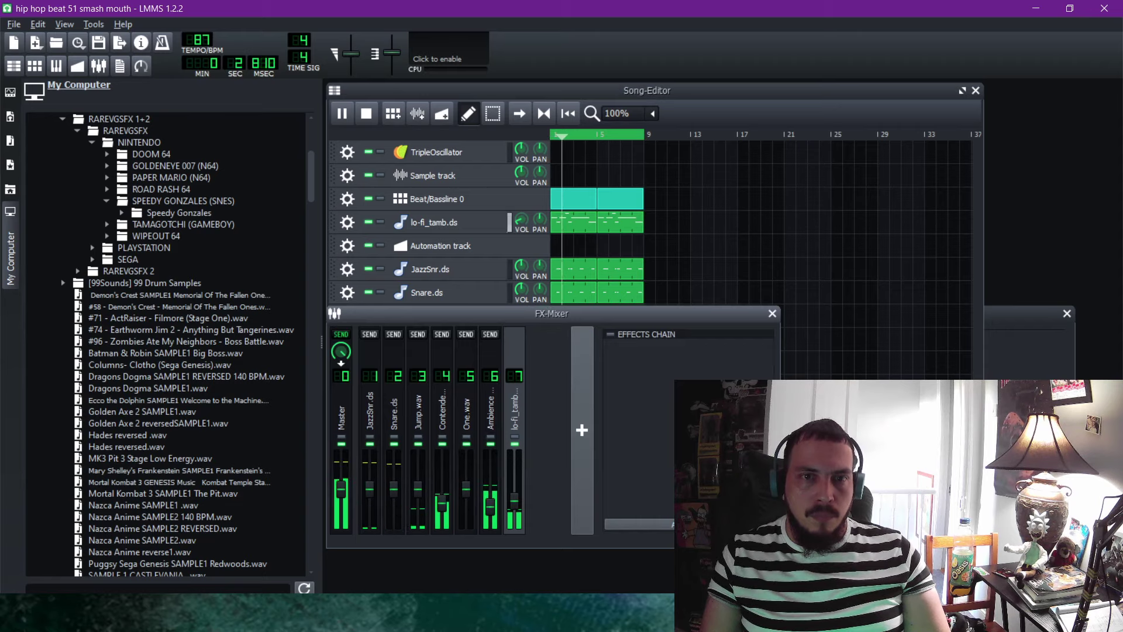
{"action": "left_click", "coordinate": [445, 199]}
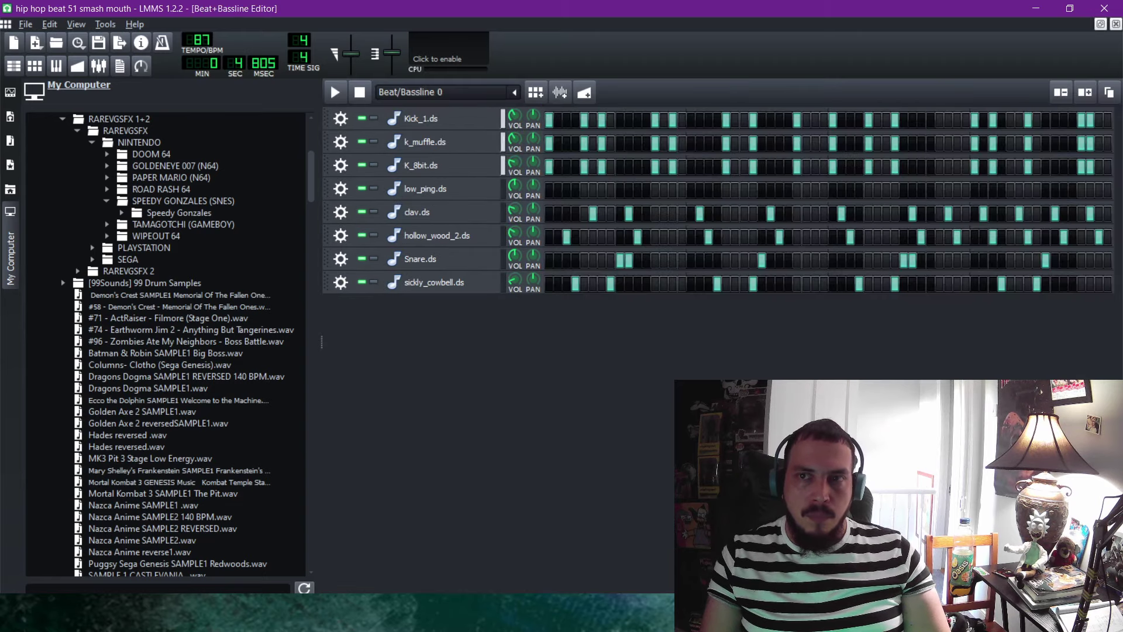
{"action": "left_click", "coordinate": [1103, 24]}
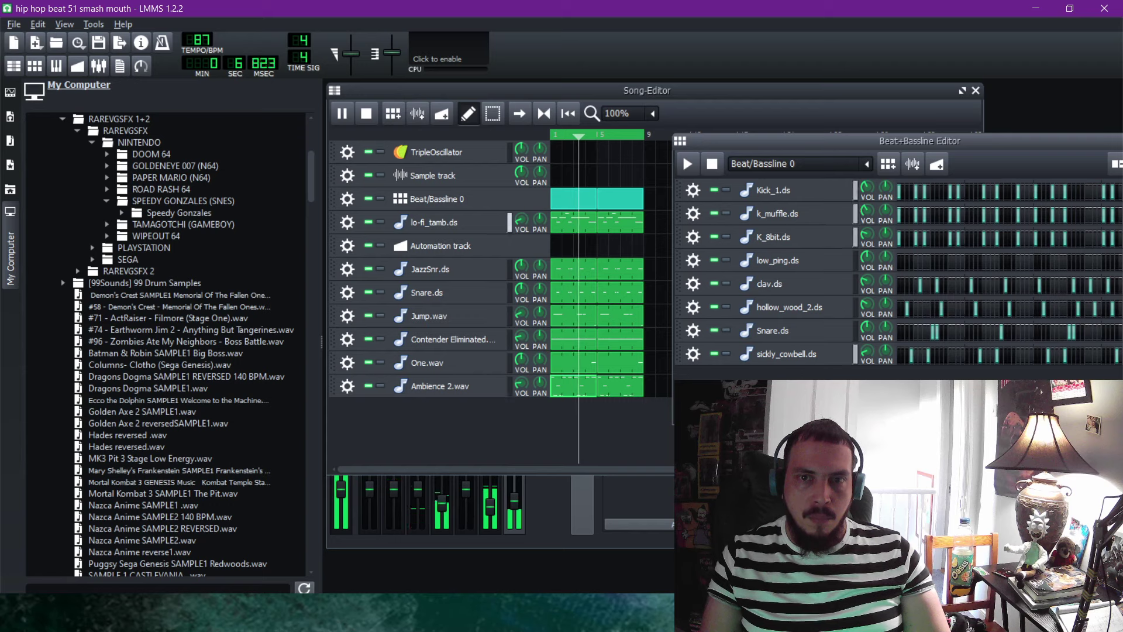
Assign the Kick_1.ds, k_muffle.ds and K_8bit.ds tracks each to a new FX channel.
{"action": "left_click", "coordinate": [693, 190]}
{"action": "mouse_move", "coordinate": [734, 245]}
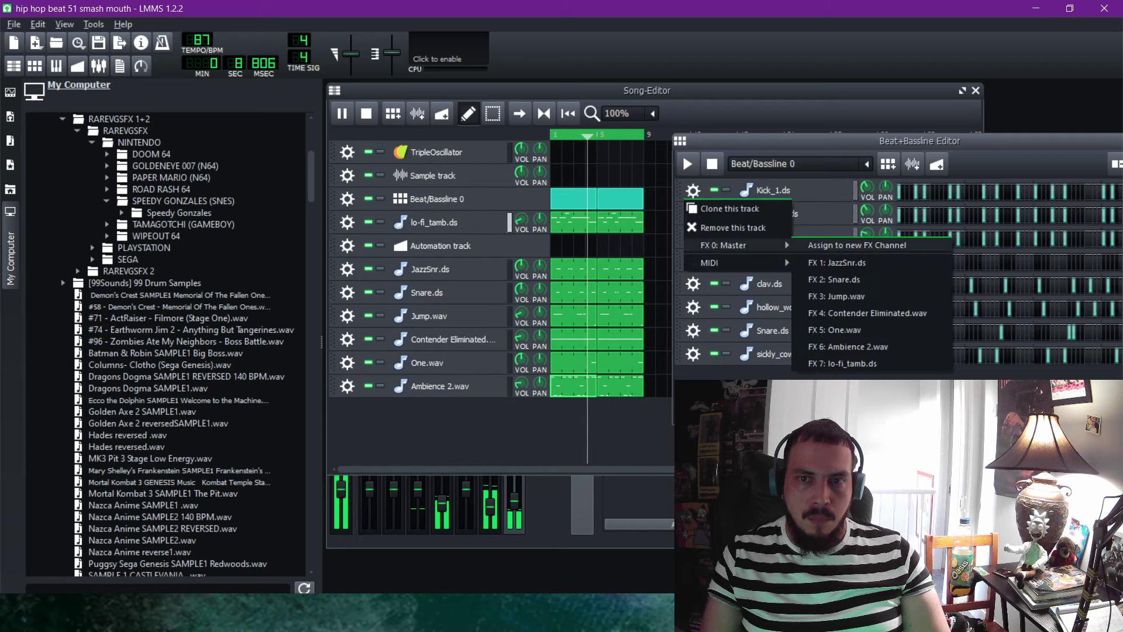
{"action": "left_click", "coordinate": [857, 245]}
{"action": "left_click", "coordinate": [693, 214]}
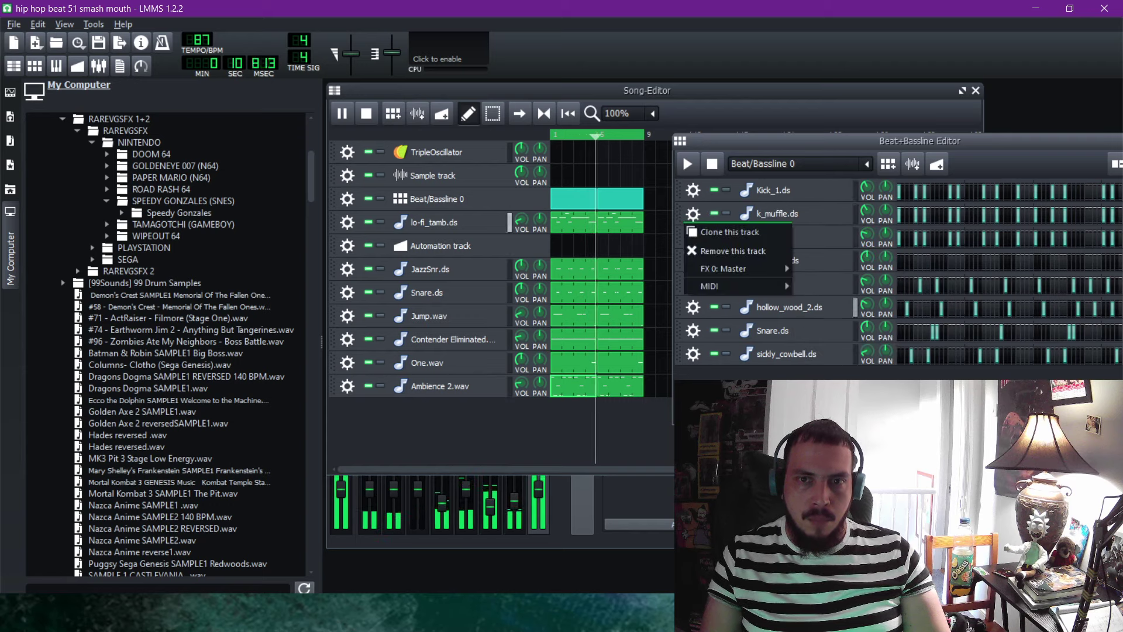
{"action": "key", "text": "Escape"}
{"action": "key", "text": "Escape"}
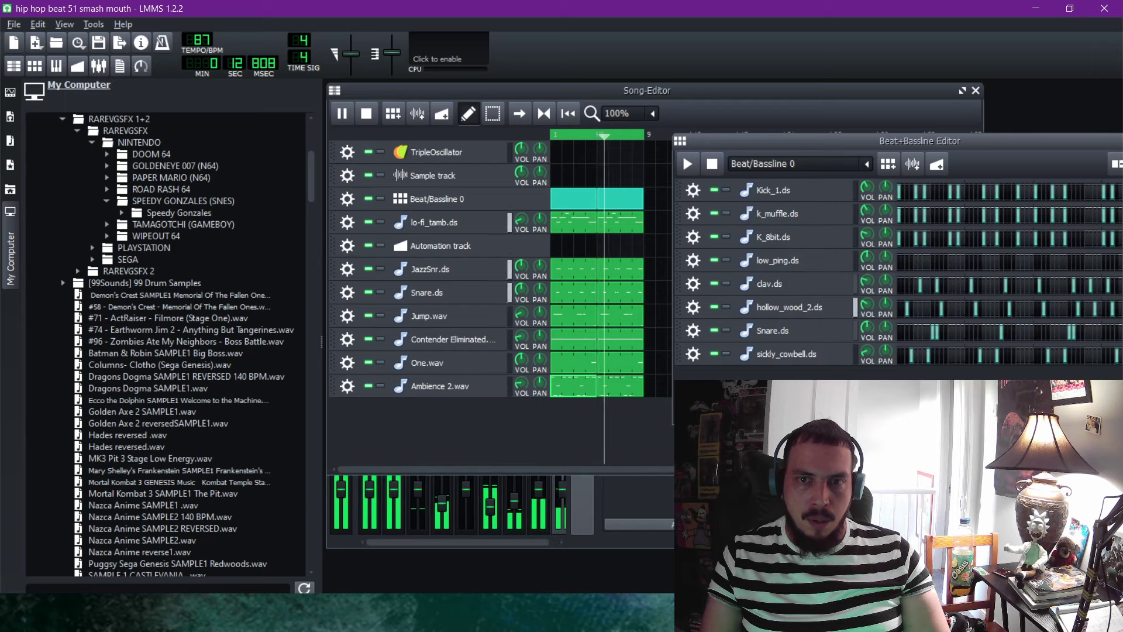
{"action": "left_click", "coordinate": [693, 237]}
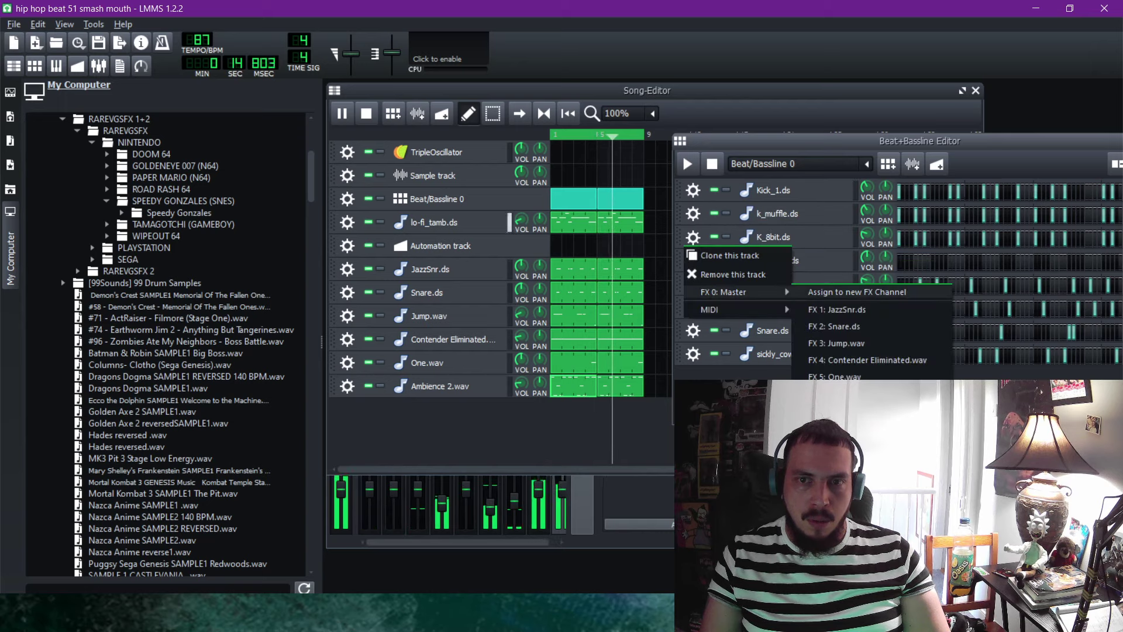
{"action": "key", "text": "Escape"}
{"action": "key", "text": "Escape"}
Move the Beat+Bassline editor clear of the webcam overlay and remove the empty low_ping.ds track.
{"action": "left_click", "coordinate": [693, 261]}
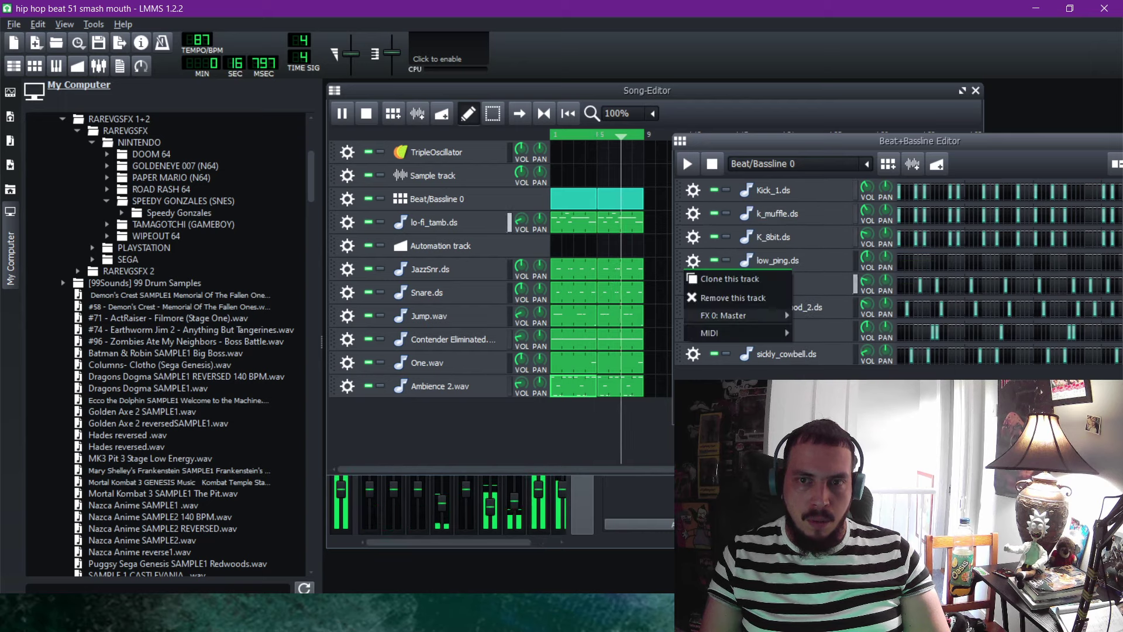
{"action": "mouse_move", "coordinate": [724, 316]}
{"action": "key", "text": "Escape"}
{"action": "key", "text": "Escape"}
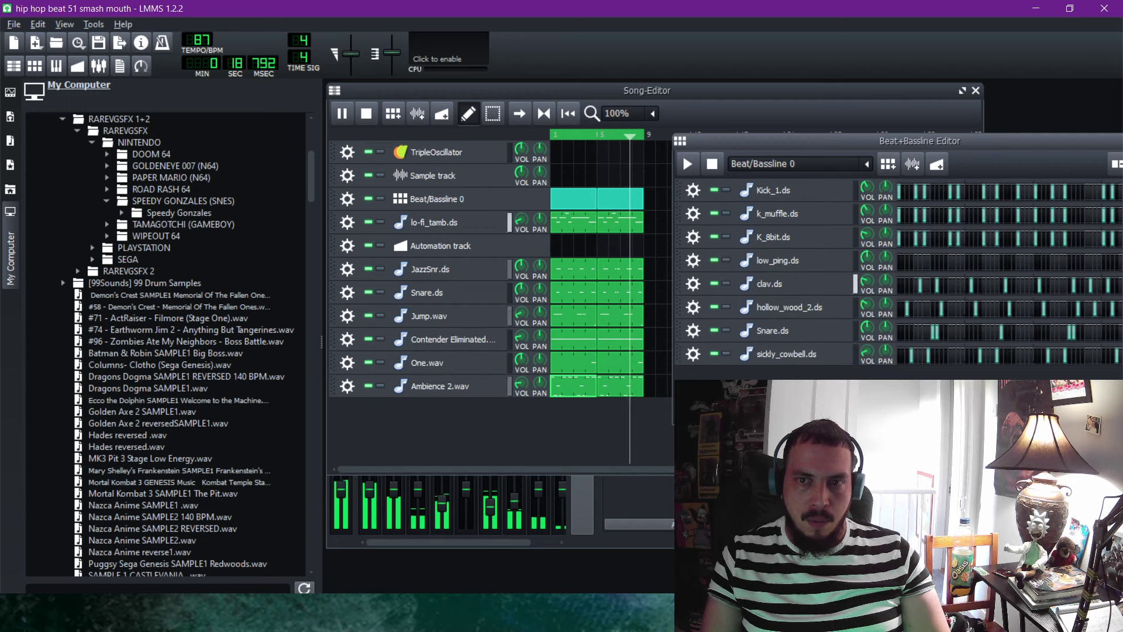
{"action": "left_click_drag", "start_coordinate": [819, 141], "coordinate": [644, 155]}
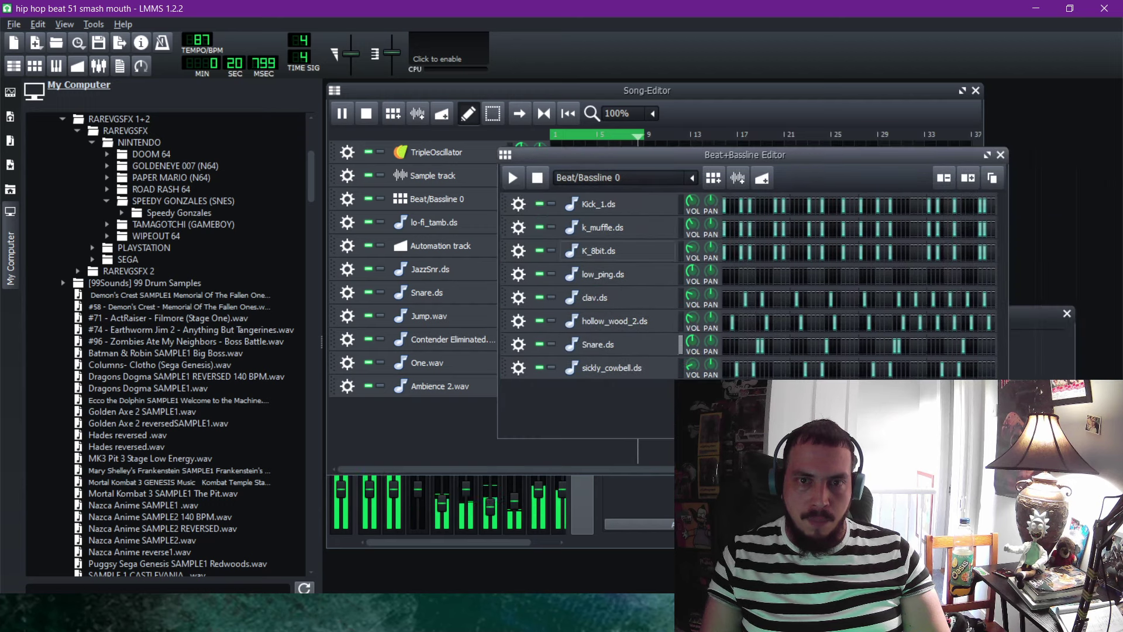
{"action": "left_click", "coordinate": [518, 273]}
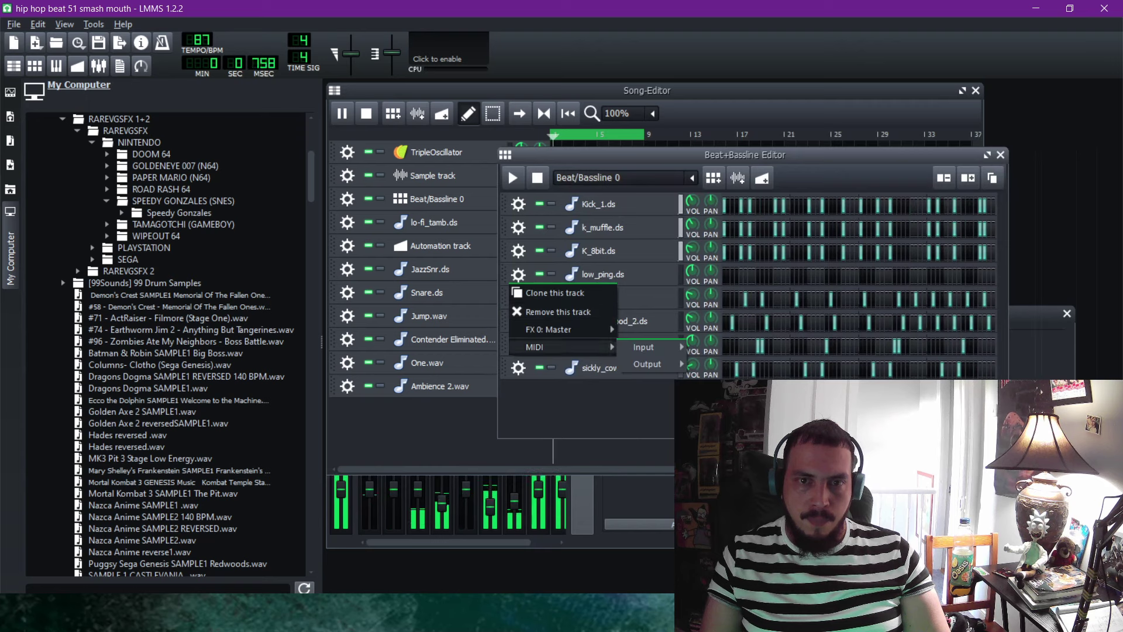
{"action": "left_click", "coordinate": [558, 312]}
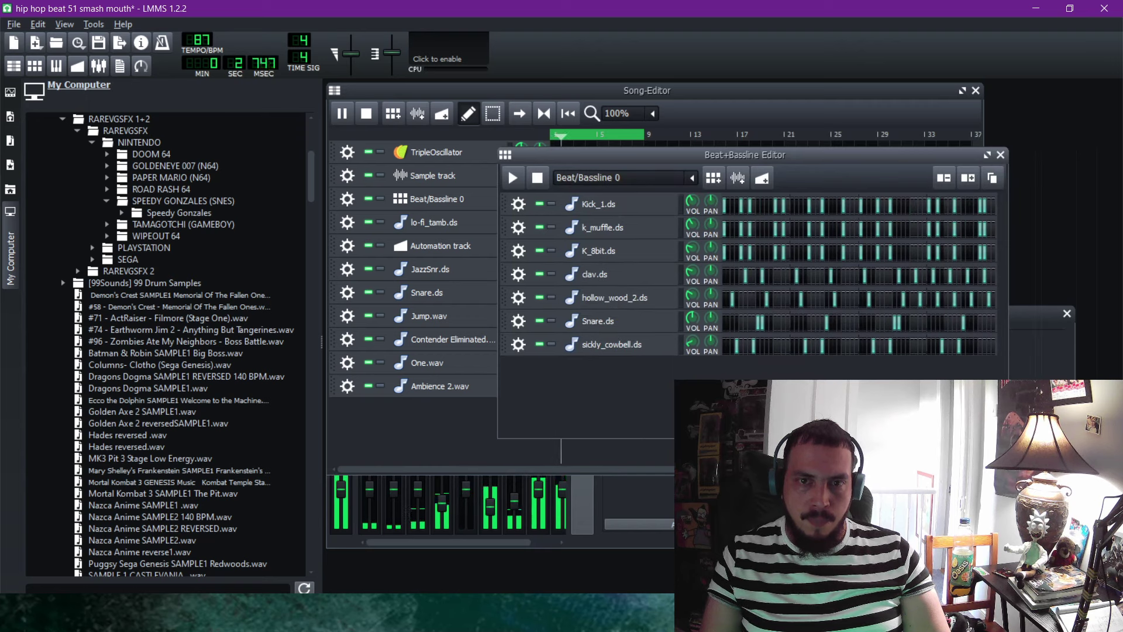
Assign the clav.ds, hollow_wood_2.ds, Snare.ds and sickly_cowbell.ds beat tracks each to a new FX channel.
{"action": "mouse_move", "coordinate": [562, 330]}
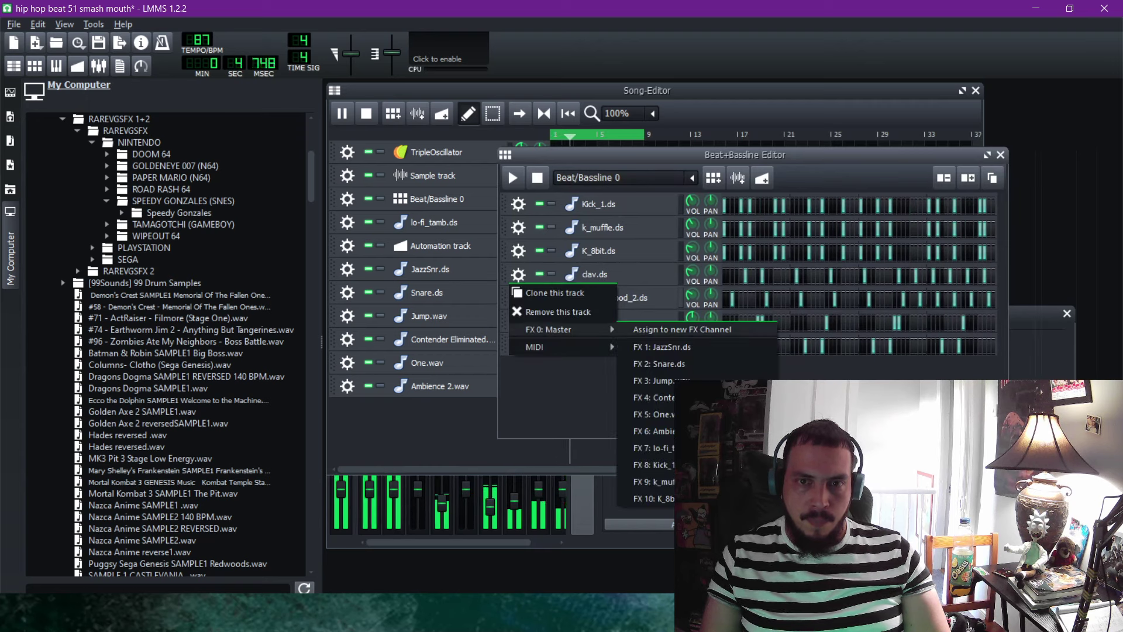
{"action": "left_click", "coordinate": [649, 329]}
{"action": "left_click", "coordinate": [518, 297]}
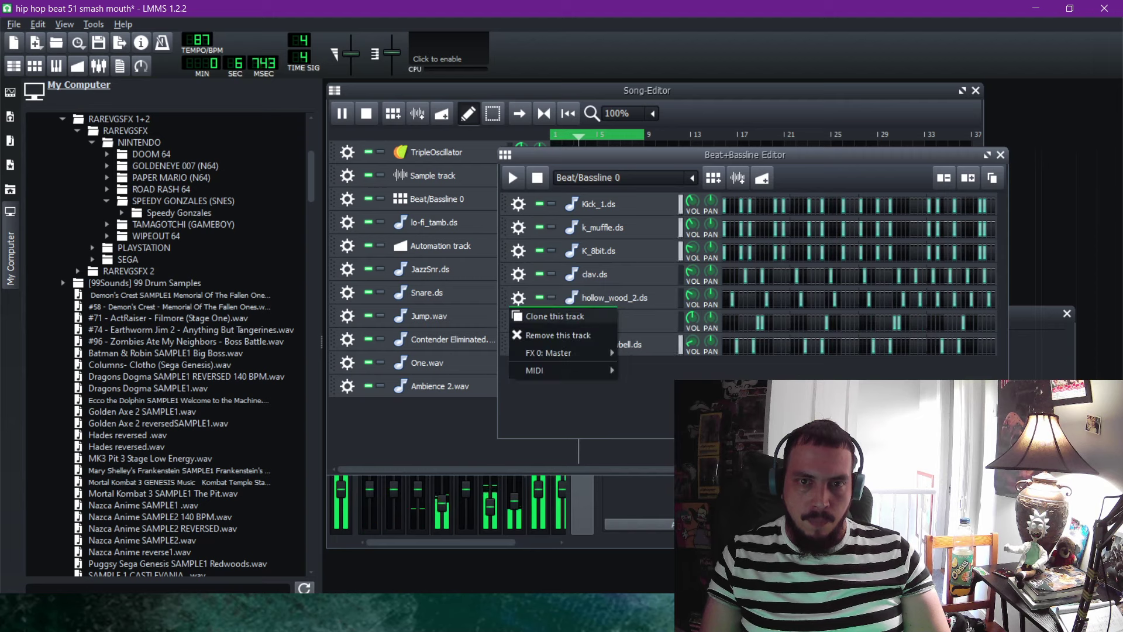
{"action": "mouse_move", "coordinate": [562, 352]}
{"action": "left_click", "coordinate": [673, 353]}
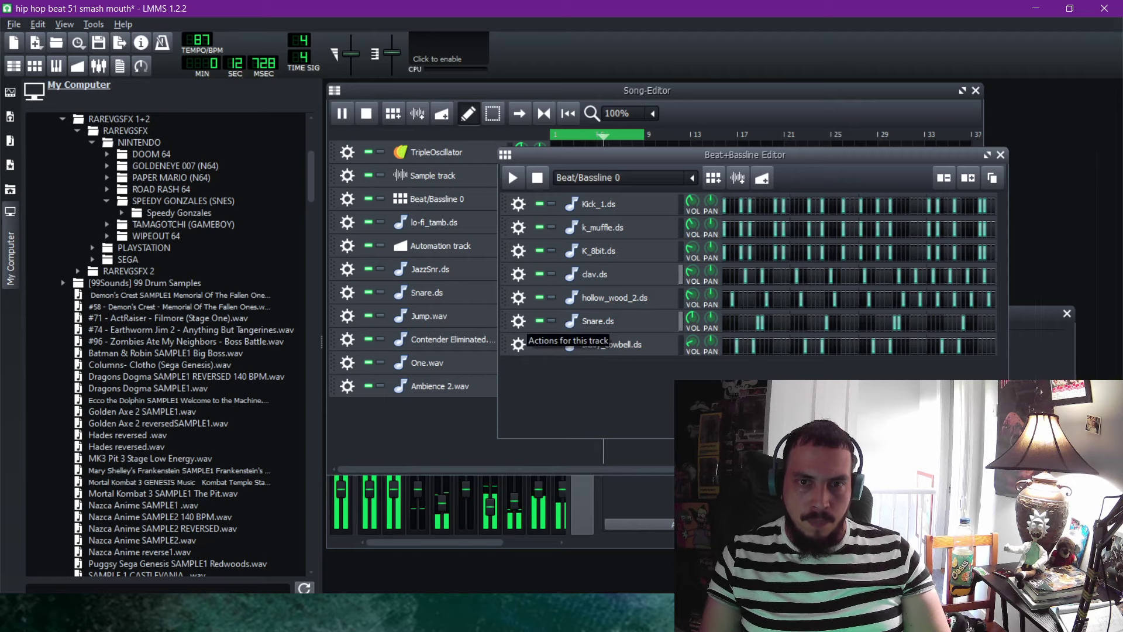
{"action": "left_click", "coordinate": [518, 344]}
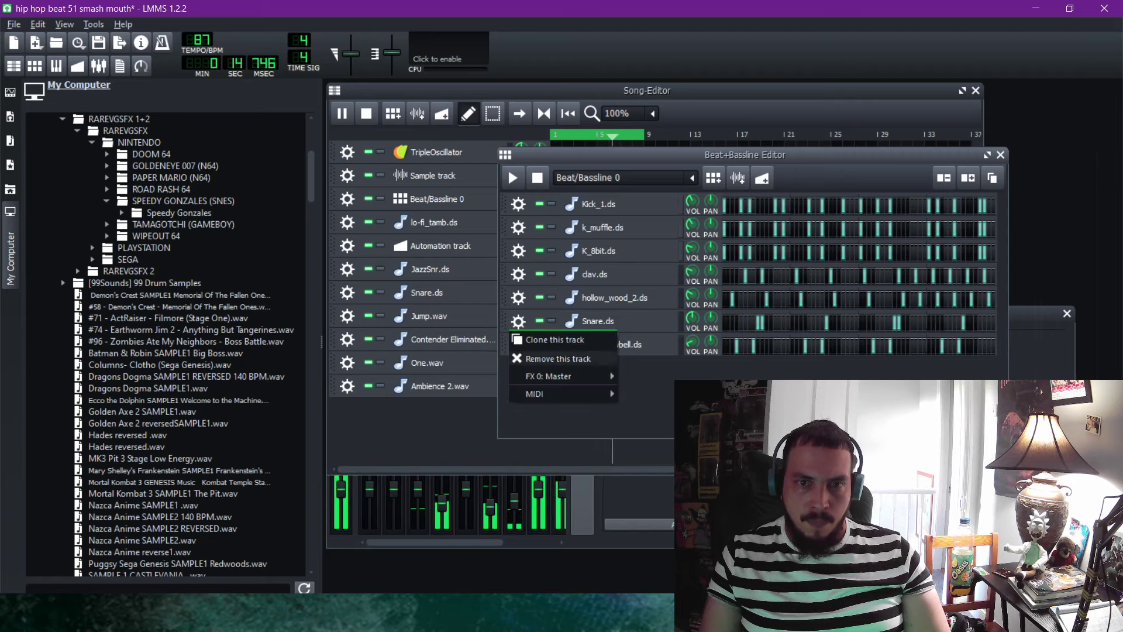
{"action": "mouse_move", "coordinate": [562, 376]}
{"action": "left_click", "coordinate": [682, 376]}
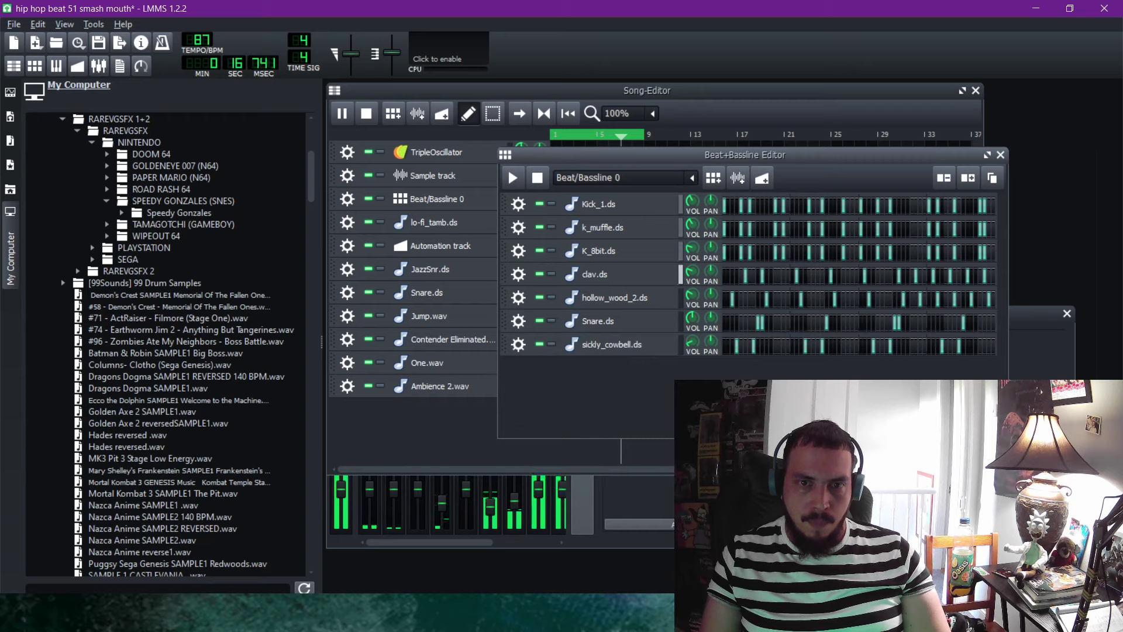
{"action": "left_click", "coordinate": [518, 345]}
{"action": "mouse_move", "coordinate": [561, 399]}
{"action": "left_click", "coordinate": [661, 399]}
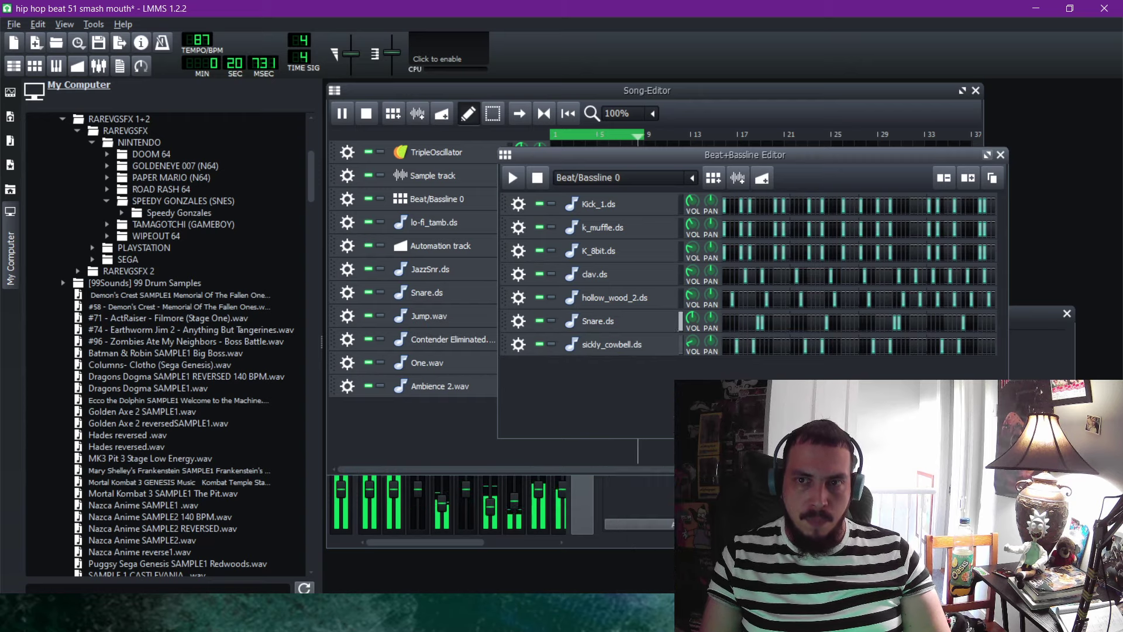
{"action": "left_click", "coordinate": [988, 154]}
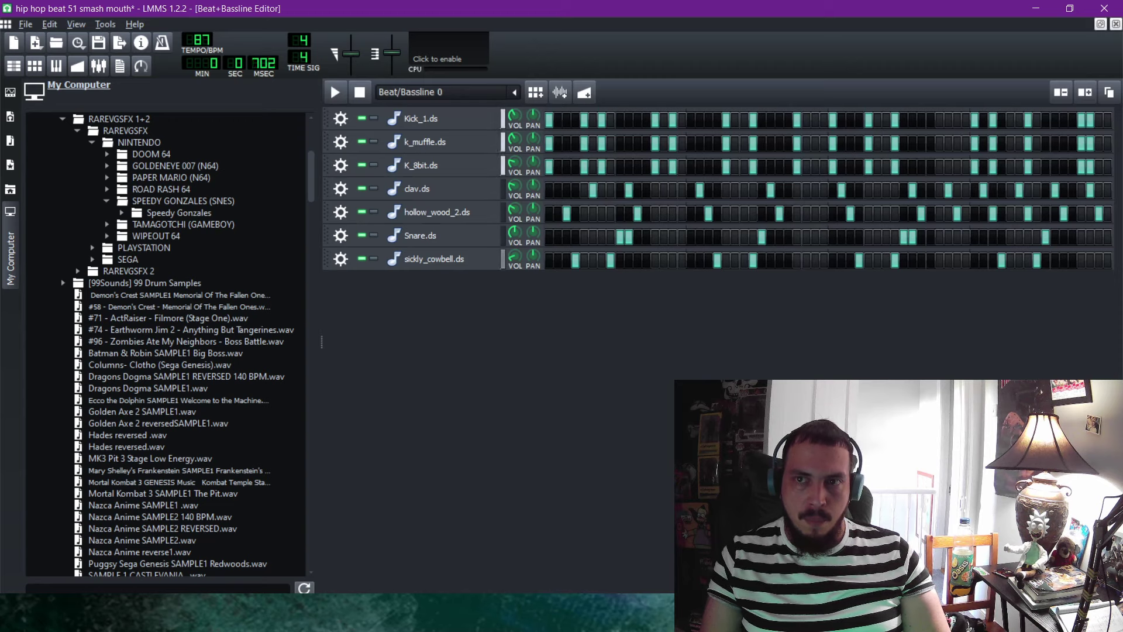
{"action": "left_click", "coordinate": [1101, 24]}
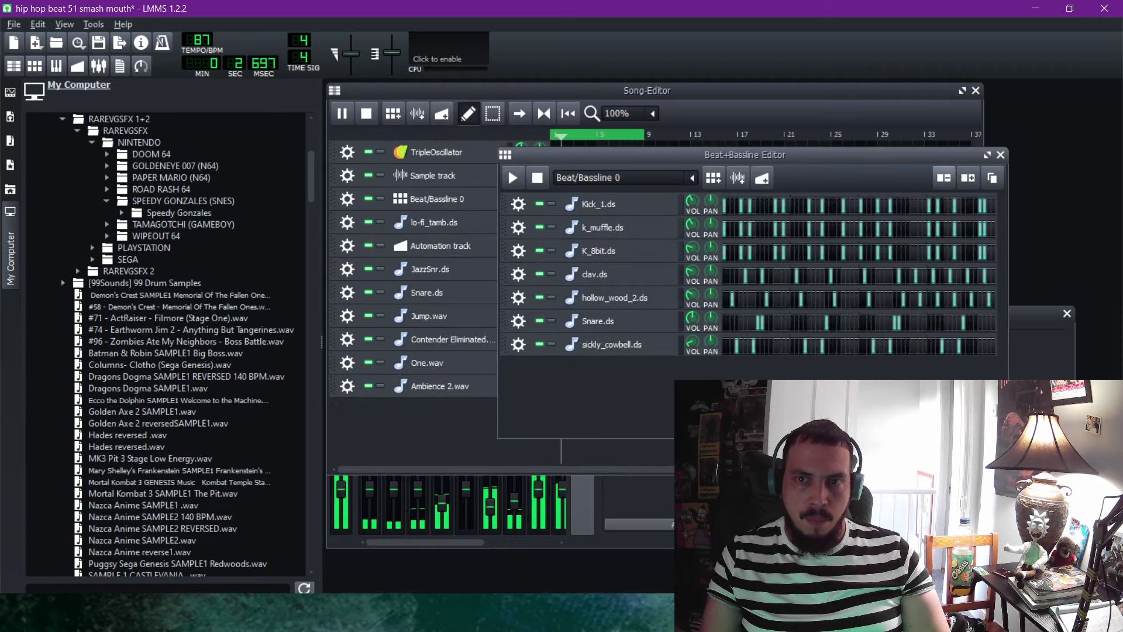
Bring the FX mixer to the front and widen its window to fit the new channels up to 14.
{"action": "key", "text": "F9"}
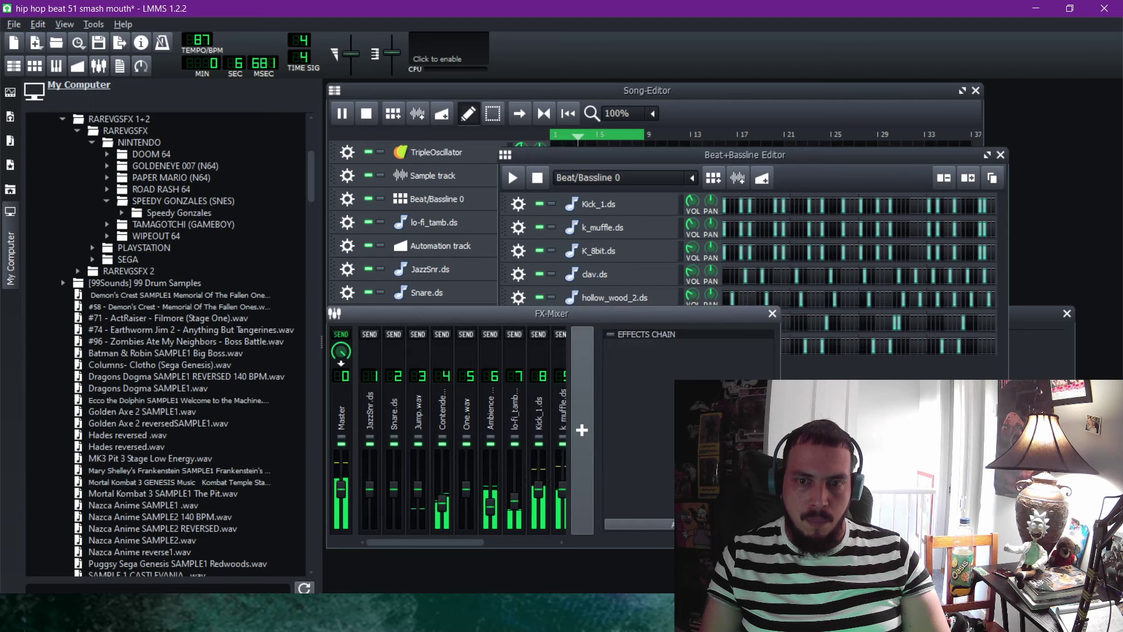
{"action": "left_click_drag", "start_coordinate": [779, 357], "coordinate": [892, 357]}
{"action": "left_click_drag", "start_coordinate": [890, 439], "coordinate": [925, 439]}
Search the effects for "rever" and add ReverbSC to the clav.ds channel's effects chain.
{"action": "left_click", "coordinate": [611, 410]}
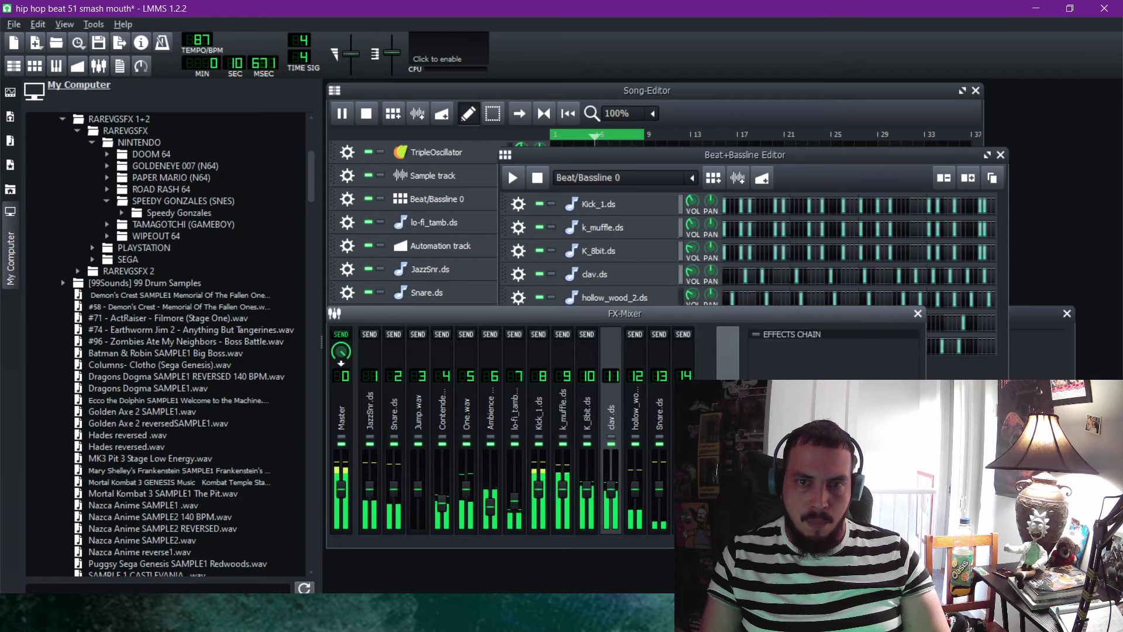
{"action": "left_click", "coordinate": [834, 525]}
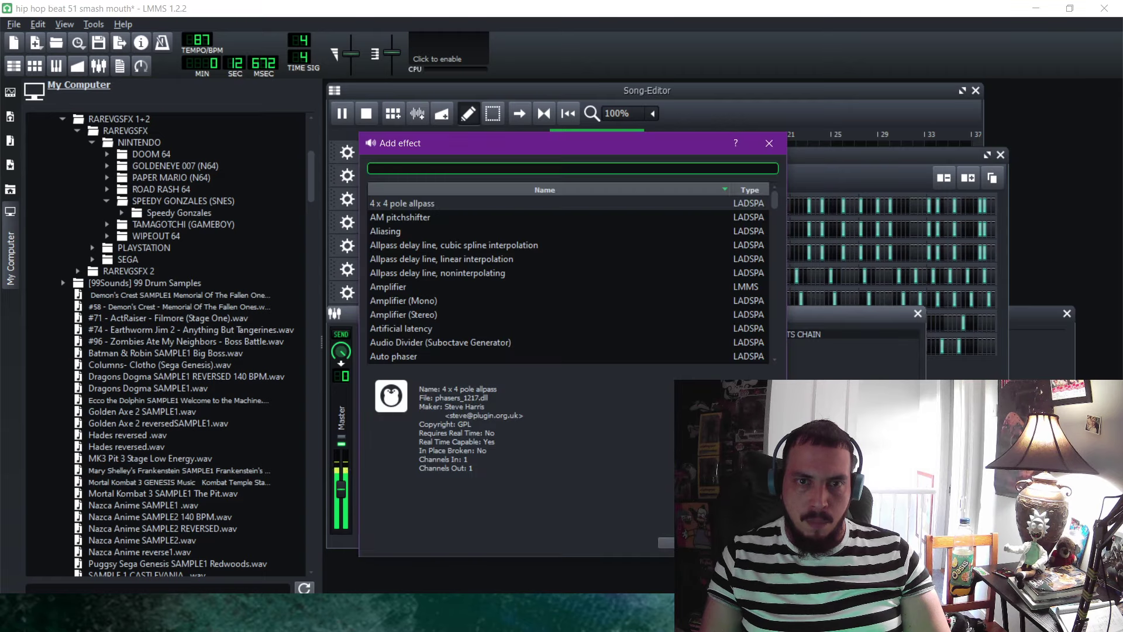
{"action": "type", "text": "rever"}
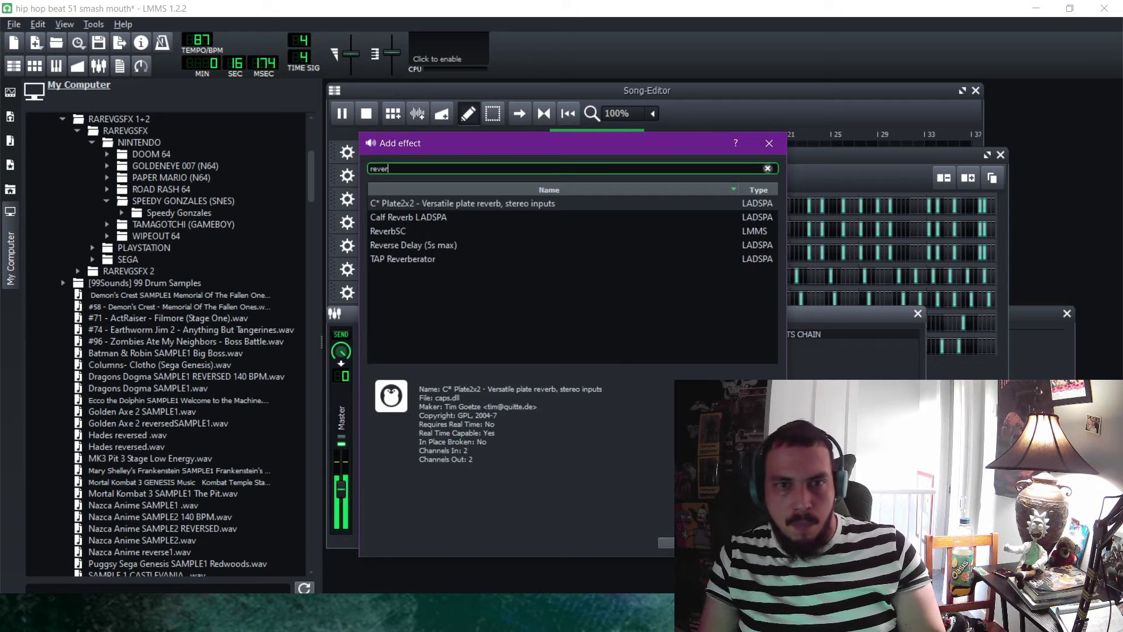
{"action": "left_click", "coordinate": [388, 231]}
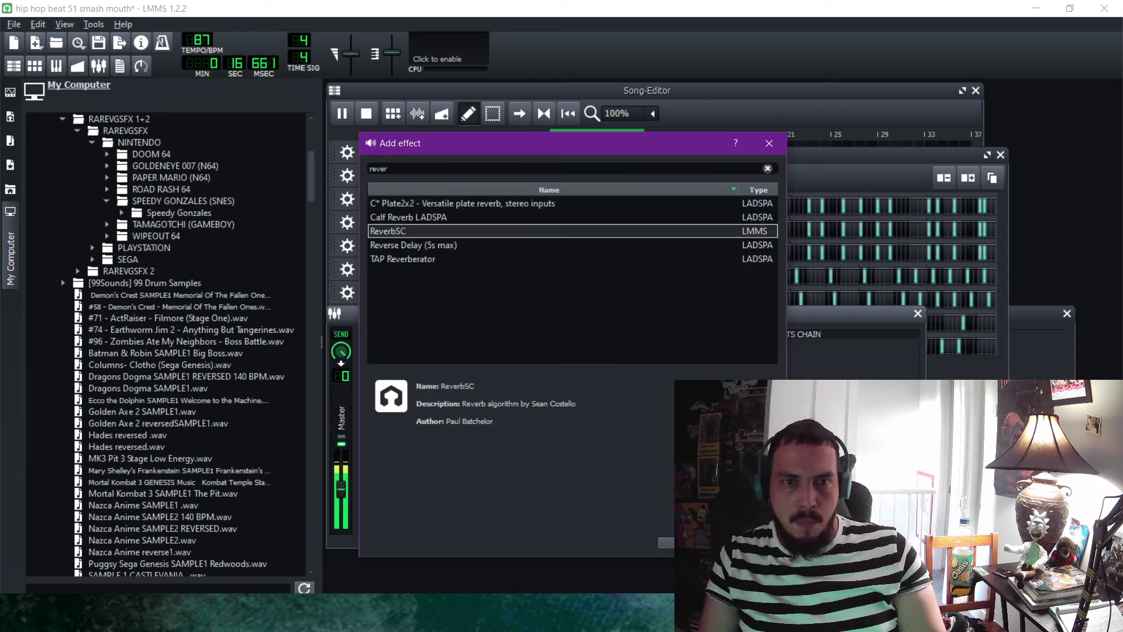
{"action": "double_click", "coordinate": [388, 231]}
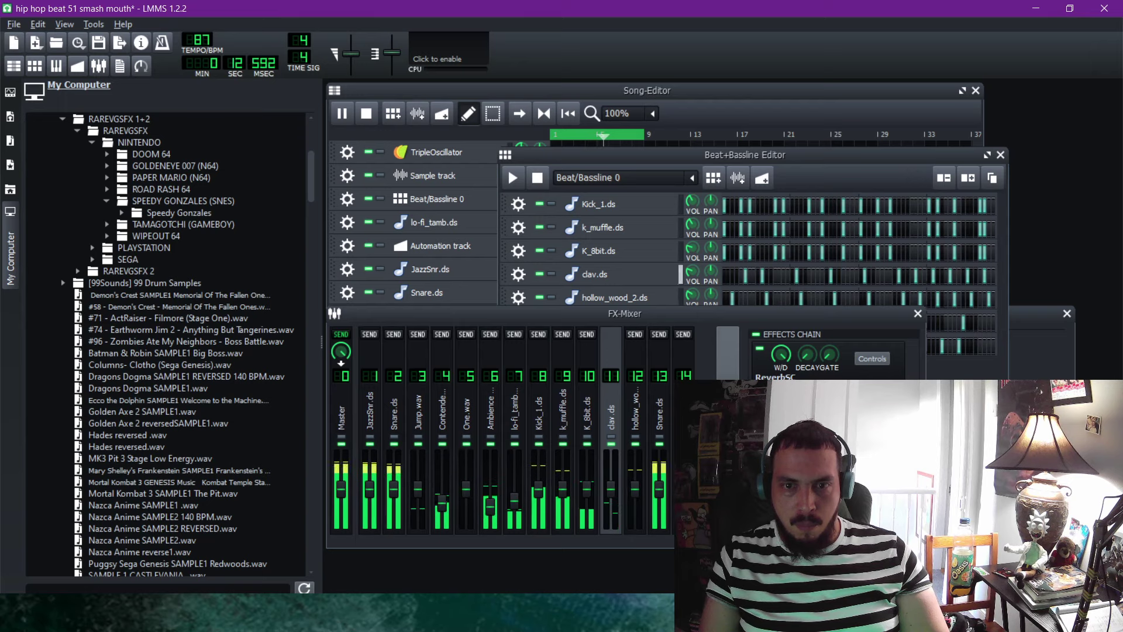
Add the ReverbSC effect to the hollow_wood_2.ds channel, searching the effects for "rev".
{"action": "left_click", "coordinate": [635, 408]}
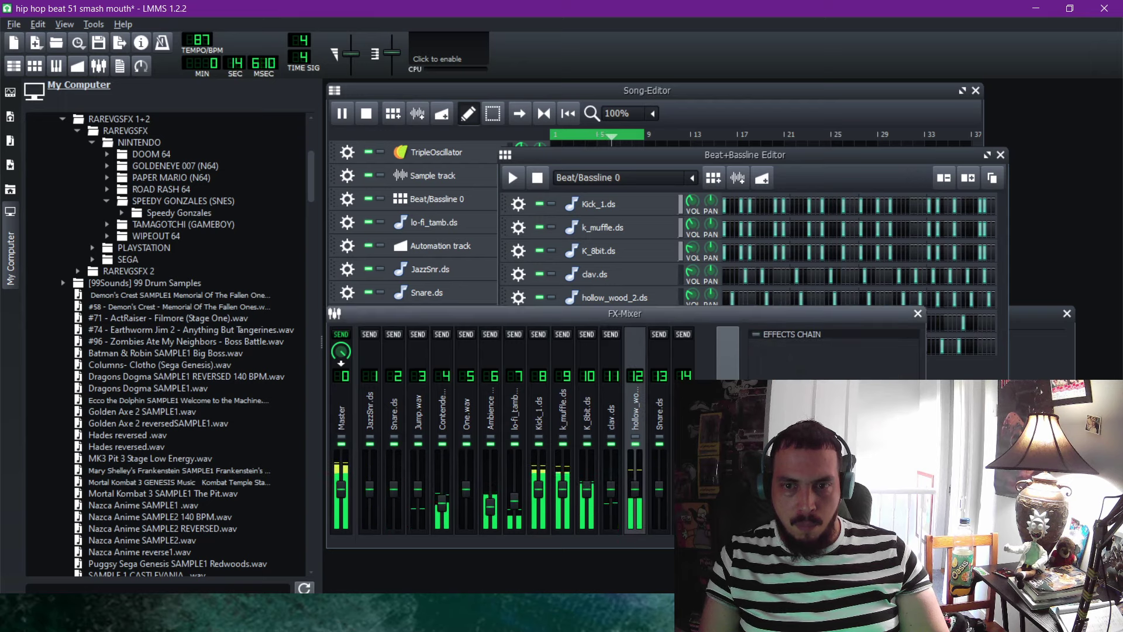
{"action": "left_click", "coordinate": [833, 525]}
{"action": "type", "text": "r"}
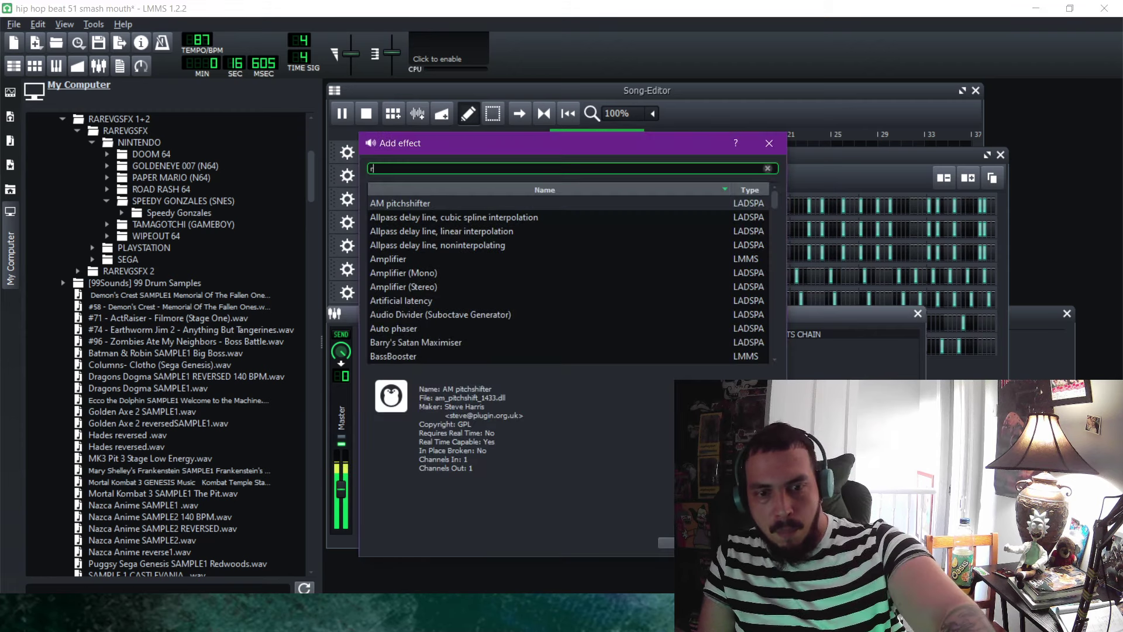
{"action": "type", "text": "ev"}
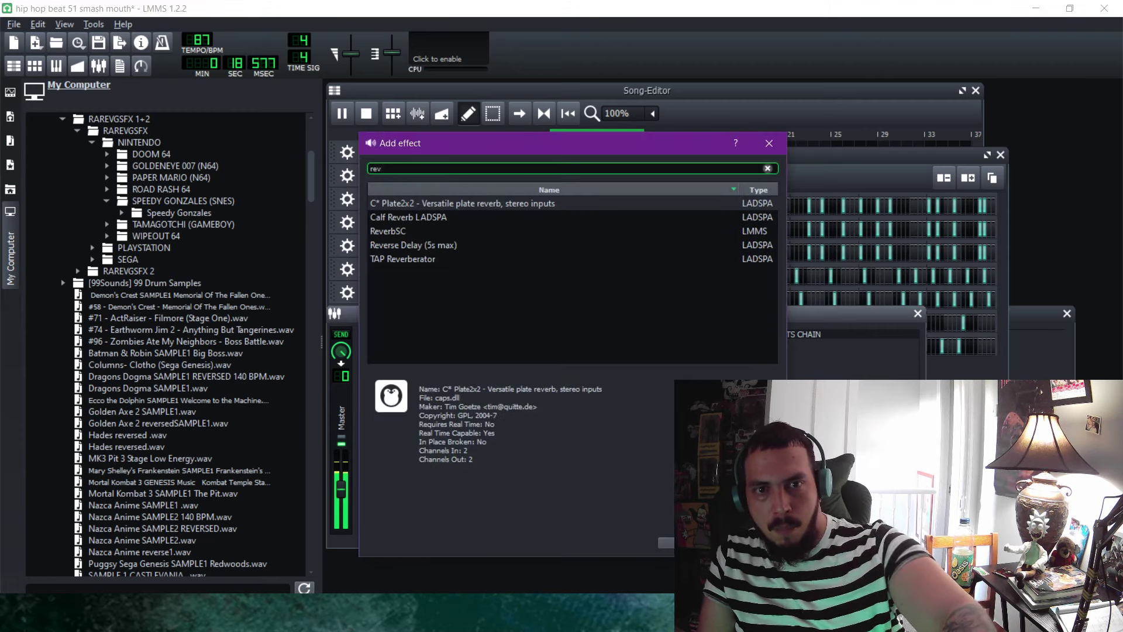
{"action": "left_click", "coordinate": [388, 231]}
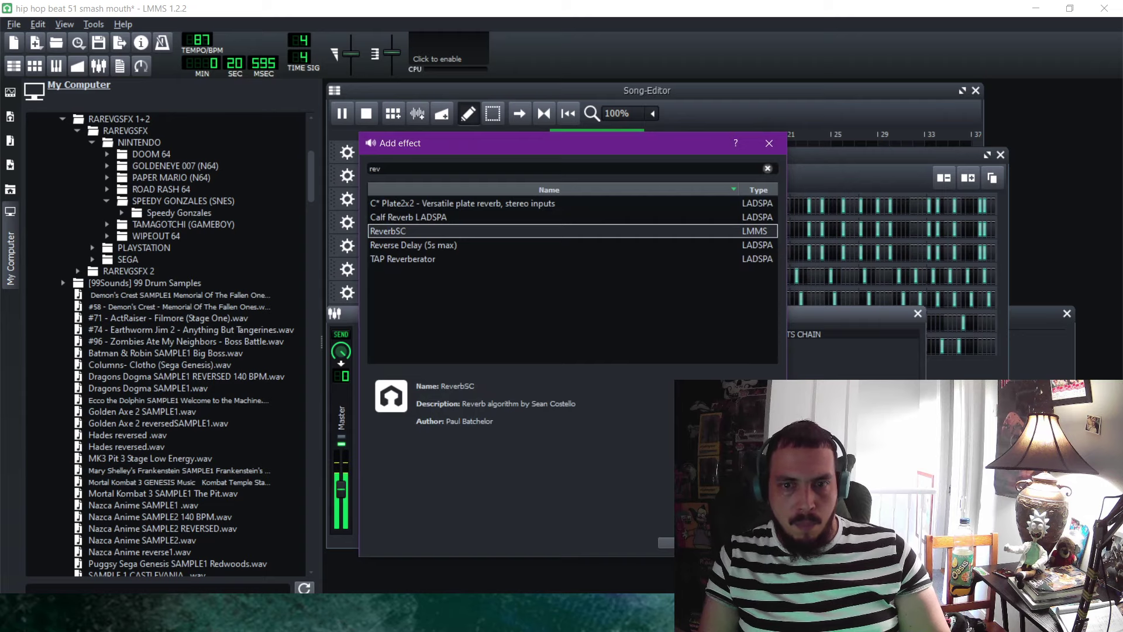
{"action": "left_click", "coordinate": [688, 543]}
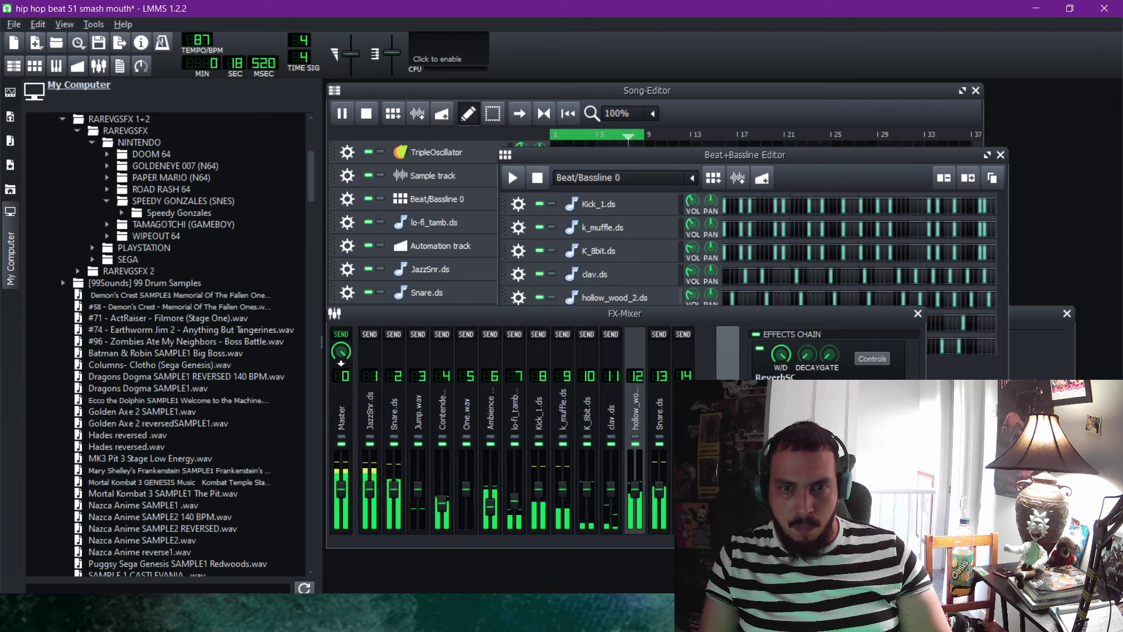
Lower the hollow_wood_2.ds channel's fader and slightly reduce the K_8bit.ds channel's level.
{"action": "left_click", "coordinate": [635, 490]}
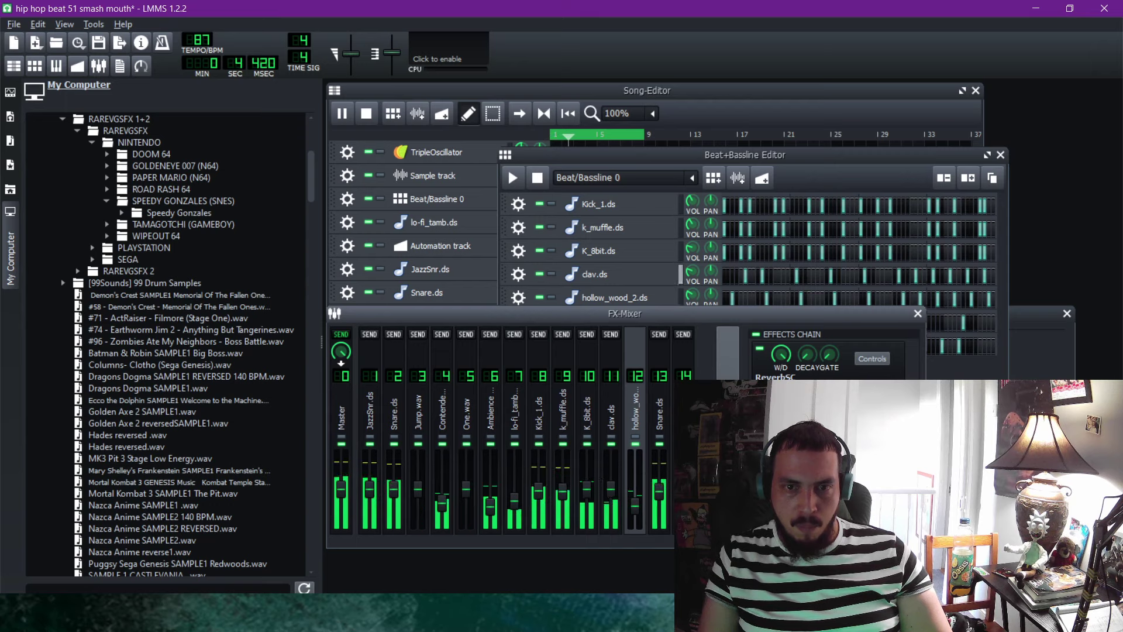
{"action": "left_click_drag", "start_coordinate": [586, 486], "coordinate": [587, 490]}
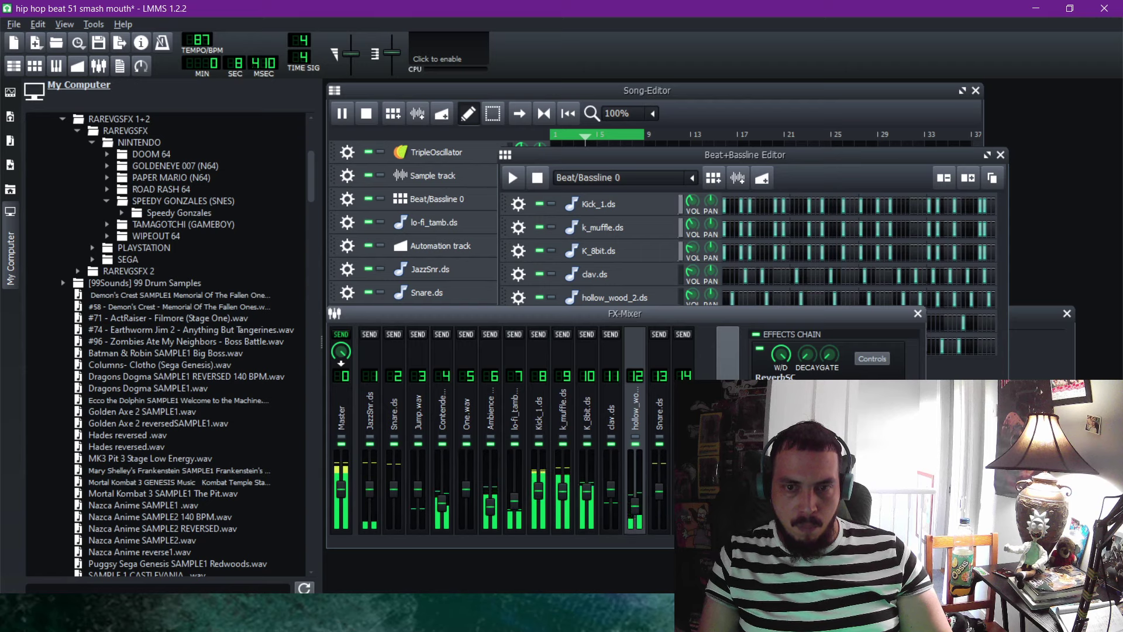
Lower the fader of the Snare.ds channel on FX channel 13.
{"action": "left_click_drag", "start_coordinate": [659, 489], "coordinate": [659, 502]}
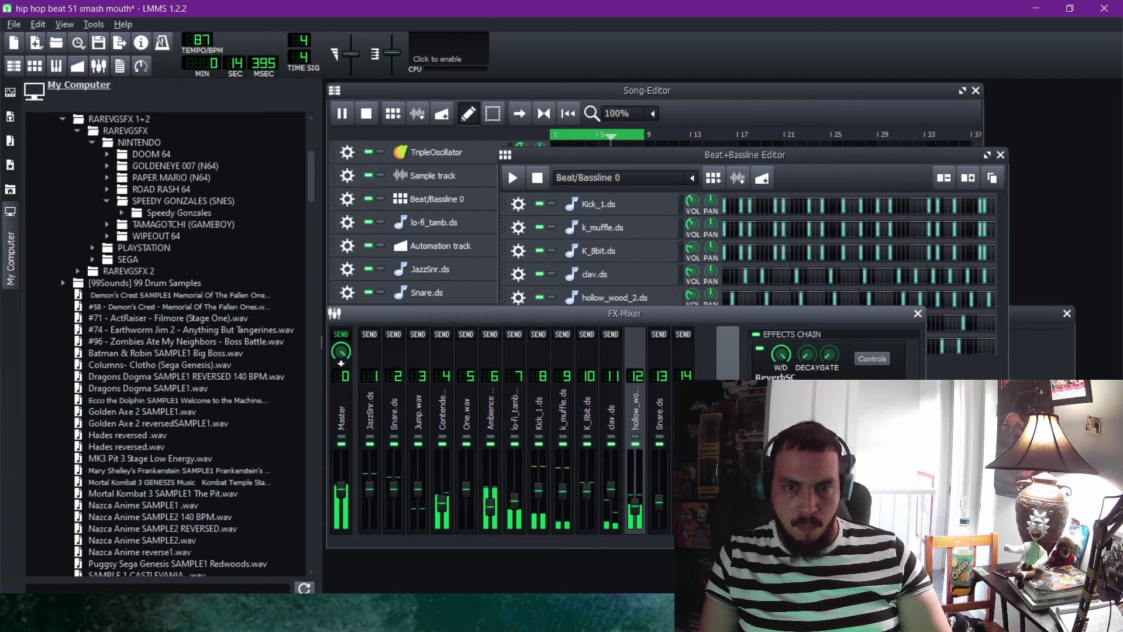
Add the Pointer cast distortion effect to the Kick_1.ds channel, searching the effects for "dis".
{"action": "left_click", "coordinate": [538, 404]}
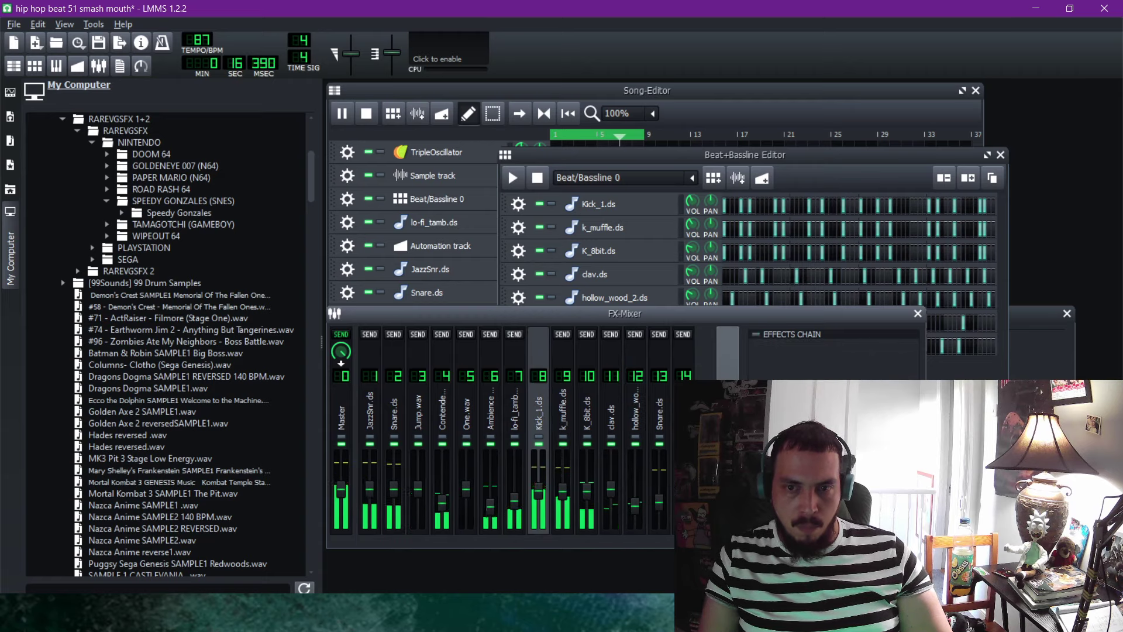
{"action": "left_click", "coordinate": [834, 522]}
{"action": "type", "text": "dis"}
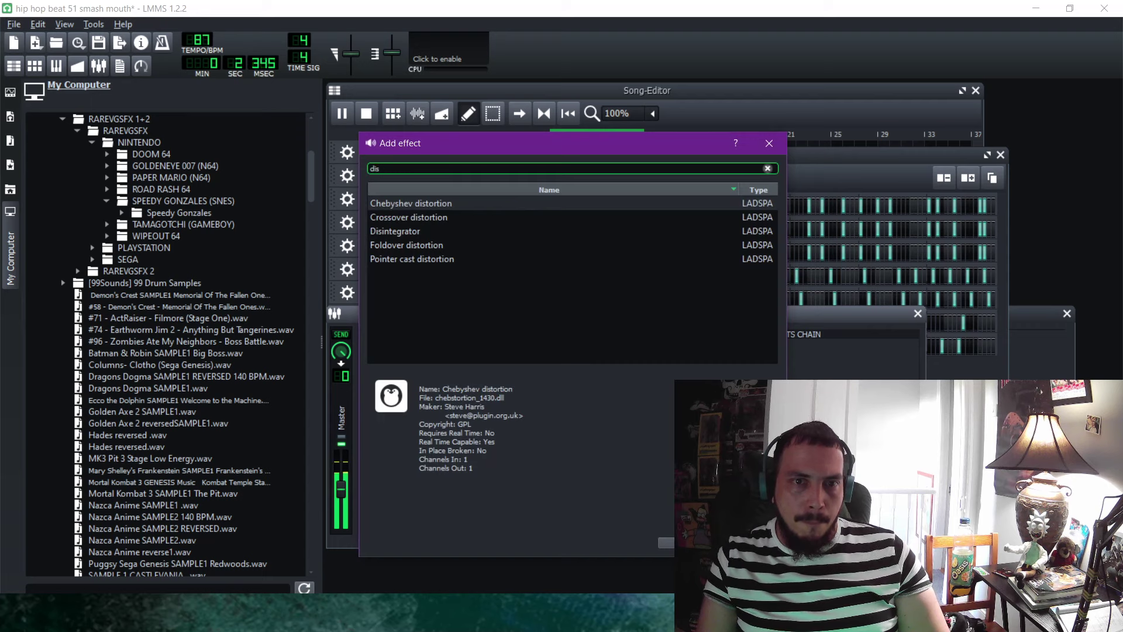
{"action": "left_click", "coordinate": [406, 245]}
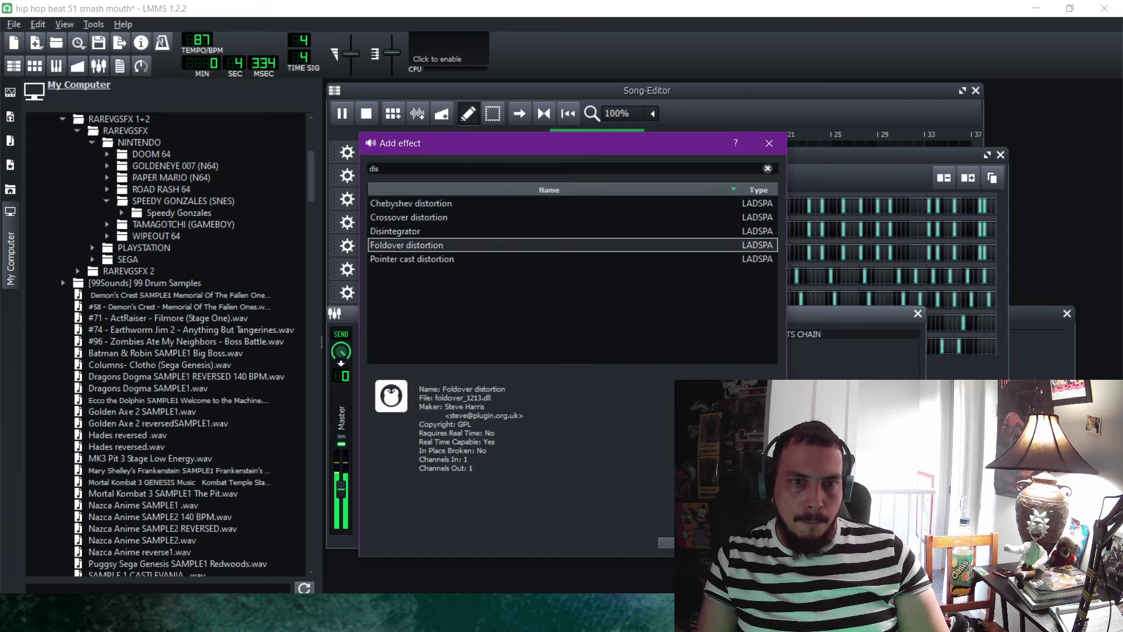
{"action": "left_click", "coordinate": [412, 259]}
{"action": "key", "text": "Return"}
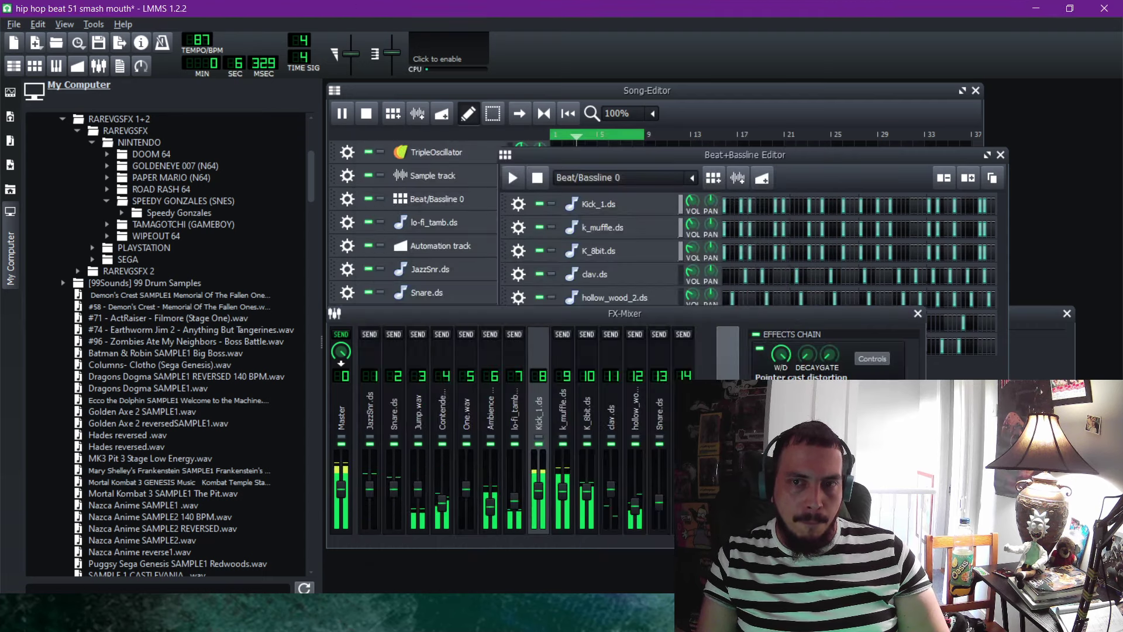
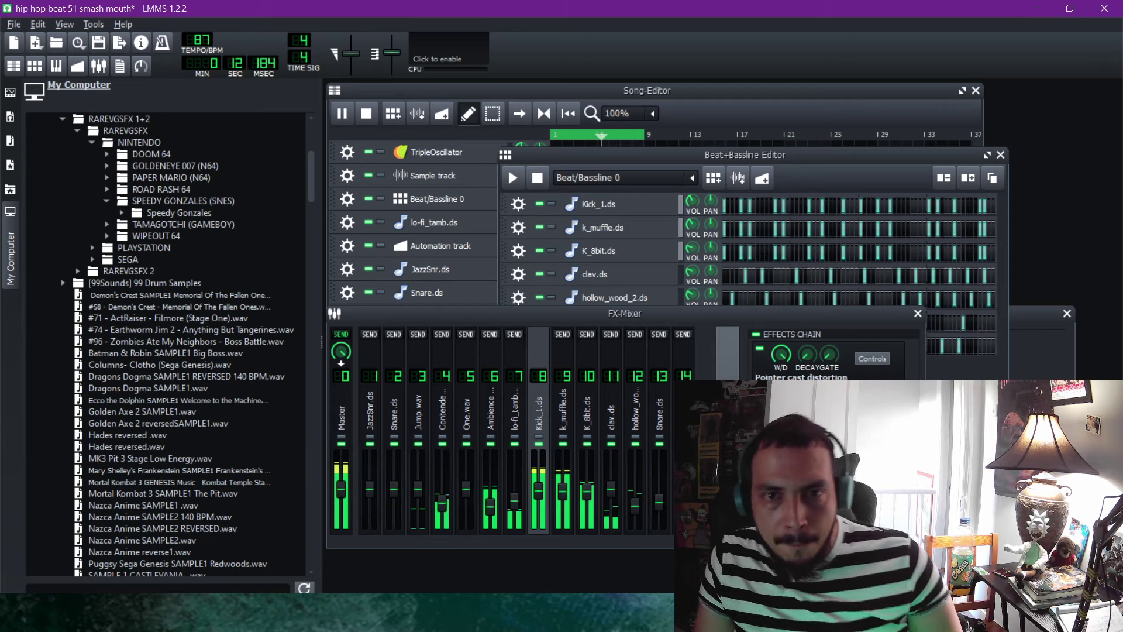
Solo the Kick_1.ds track, stop the song, and play the Beat/Bassline 0 pattern on its own.
{"action": "left_click", "coordinate": [551, 204]}
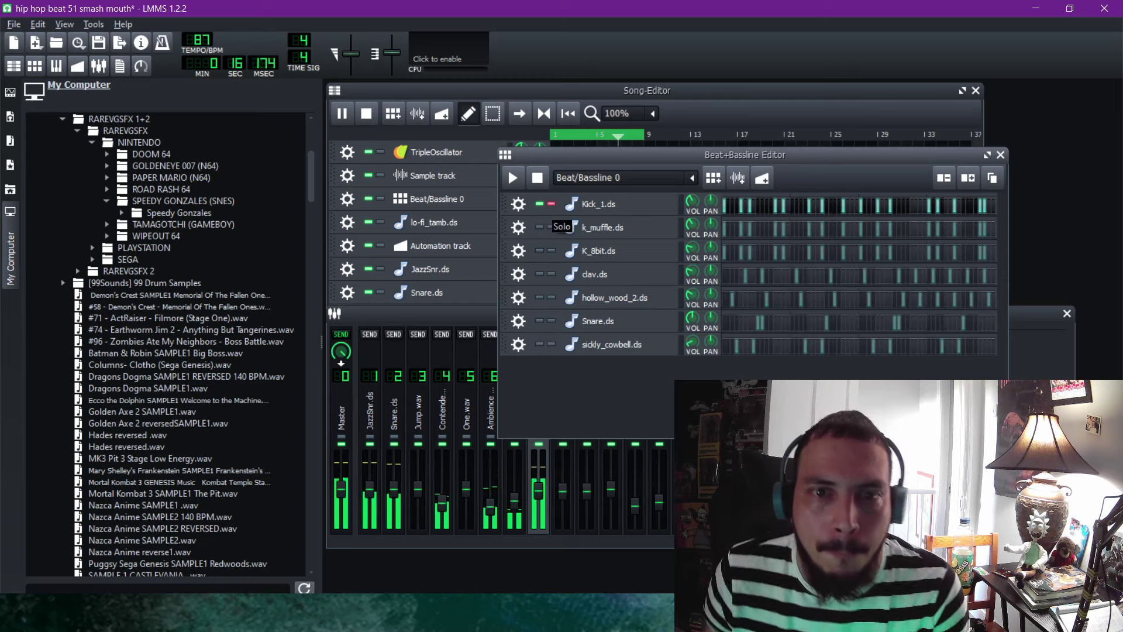
{"action": "left_click", "coordinate": [367, 113]}
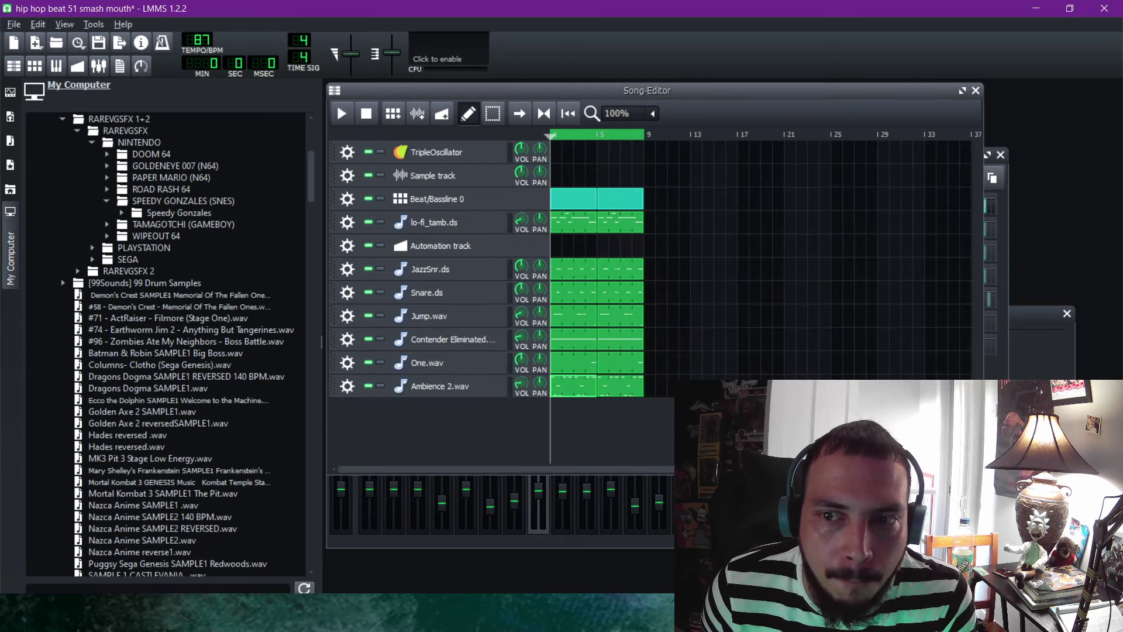
{"action": "key", "text": "F6"}
{"action": "key", "text": "space"}
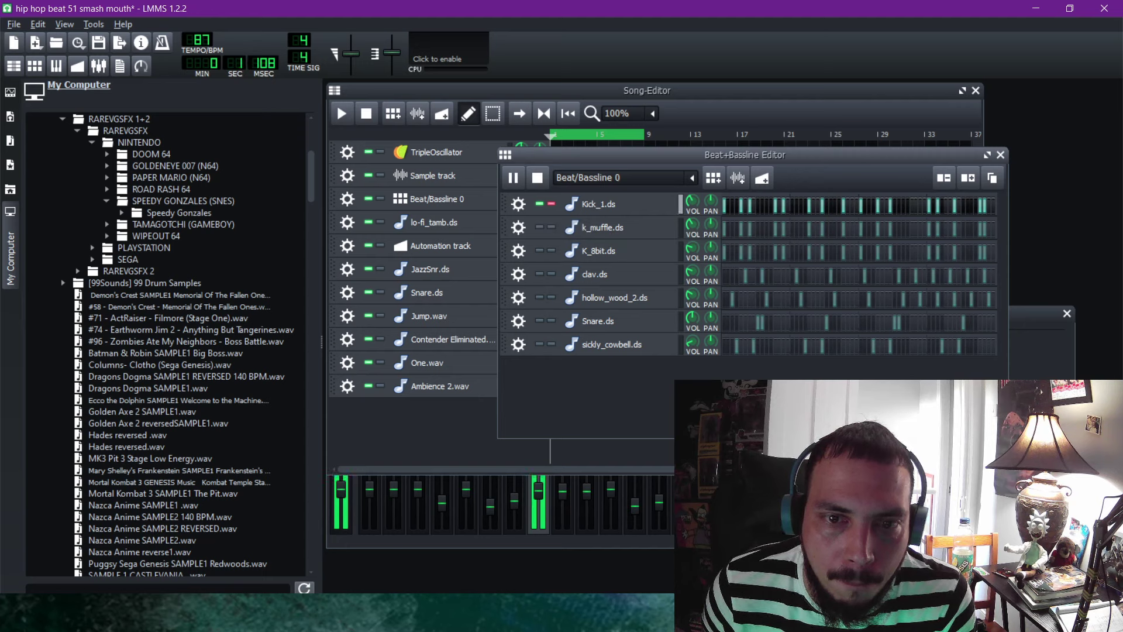
Solo the K_8bit.ds track and unmute Kick_1.ds to audition the two together.
{"action": "left_click", "coordinate": [551, 251]}
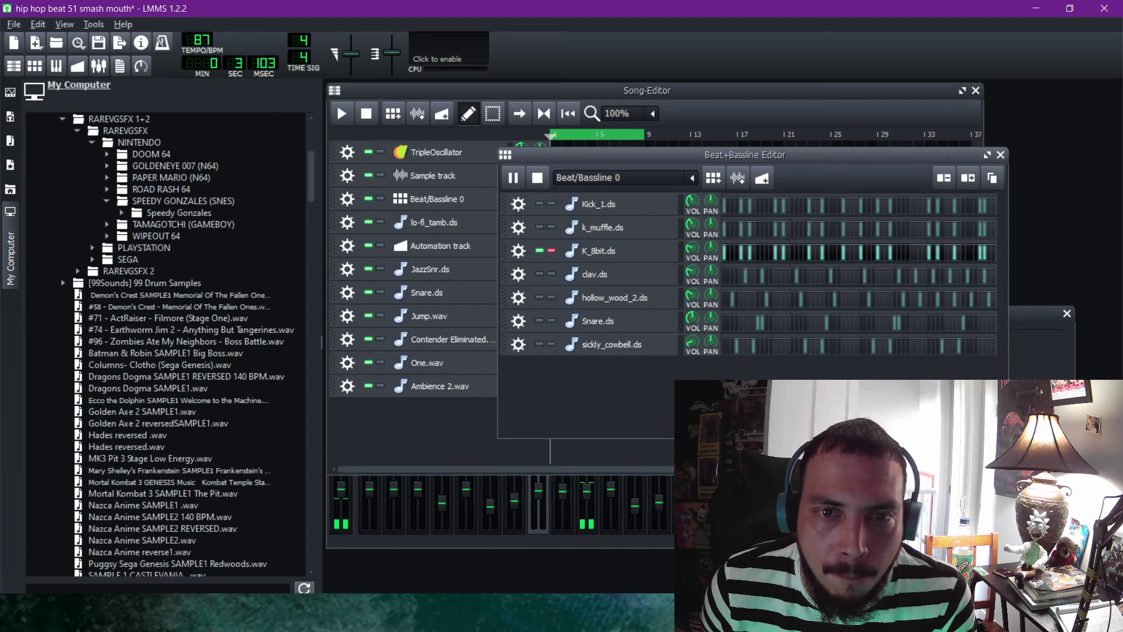
{"action": "left_click", "coordinate": [539, 203]}
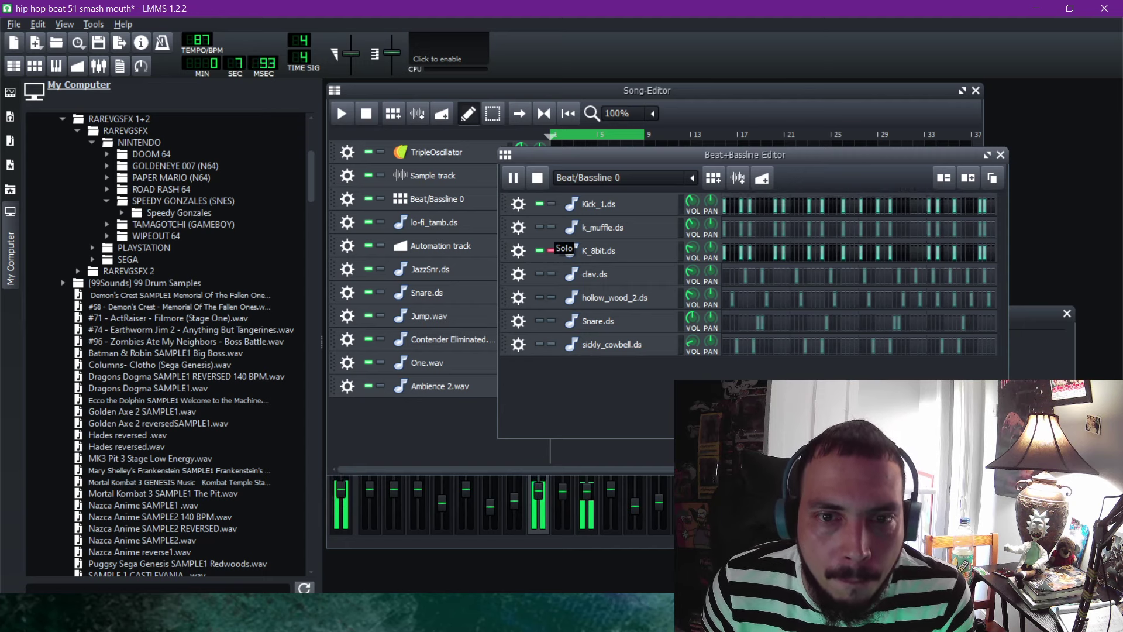
Solo k_muffle.ds with Kick_1.ds unmuted alongside it, comparing the kicks with K_8bit.ds on and muted.
{"action": "left_click", "coordinate": [551, 227]}
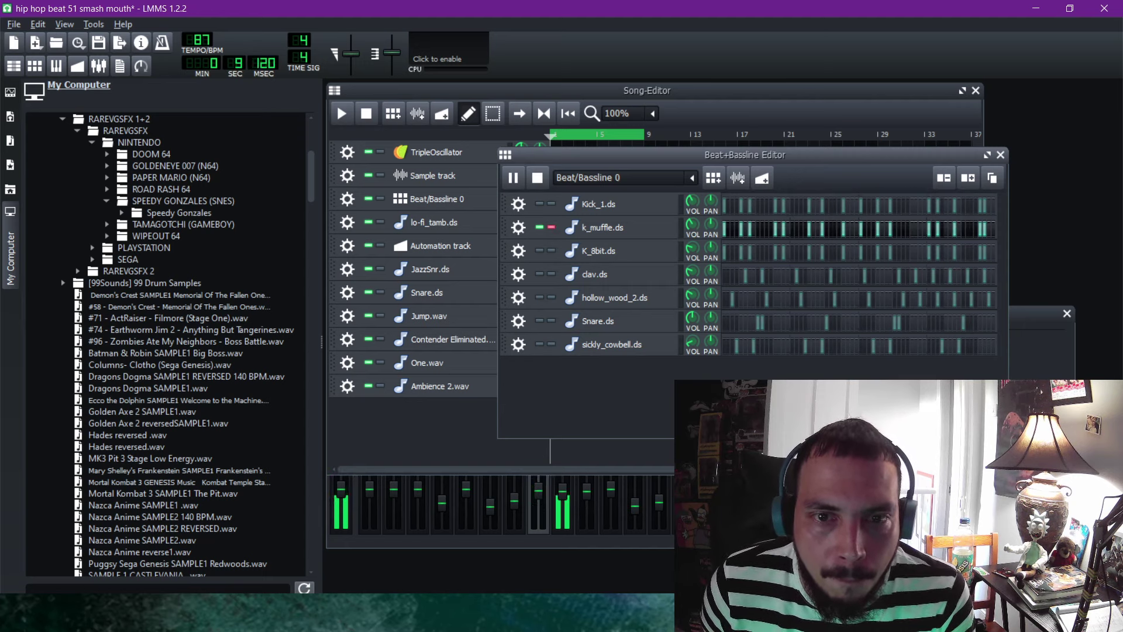
{"action": "left_click", "coordinate": [539, 203]}
{"action": "left_click", "coordinate": [540, 250]}
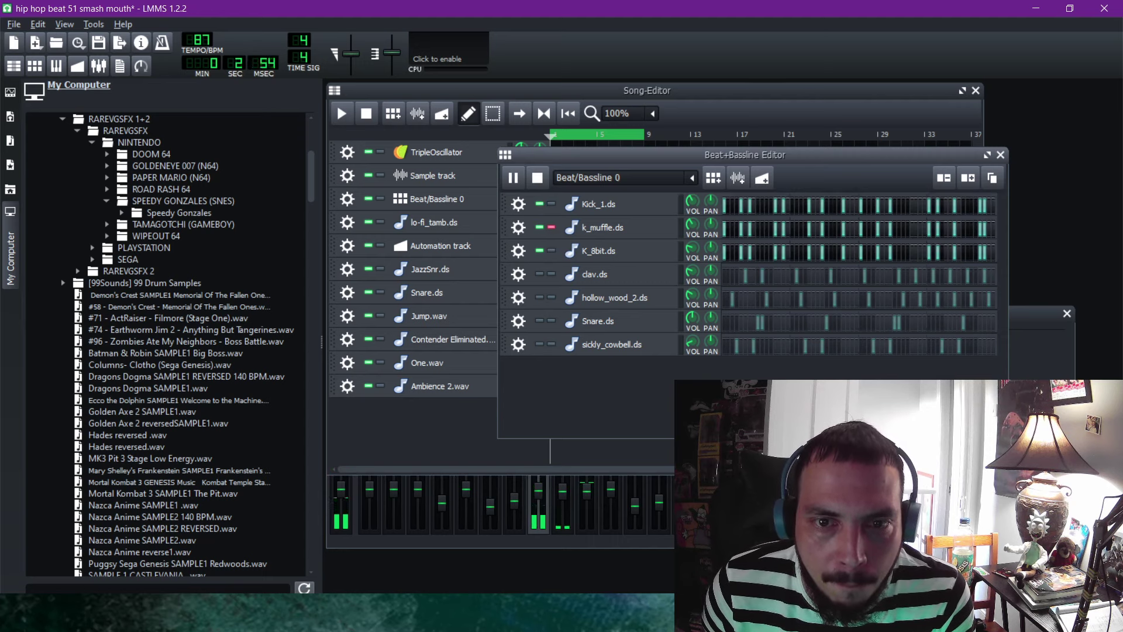
{"action": "left_click", "coordinate": [539, 251]}
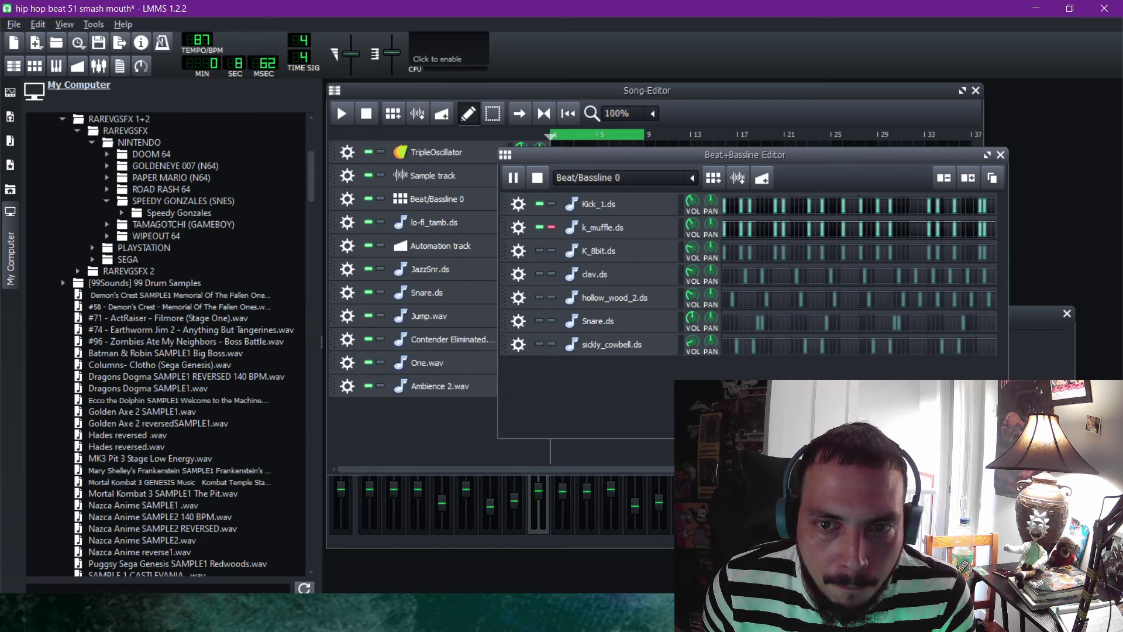
Bring the FX mixer to the front and open the Pointer cast distortion controls for the Kick_1.ds channel.
{"action": "left_click", "coordinate": [538, 525]}
{"action": "left_click", "coordinate": [872, 359]}
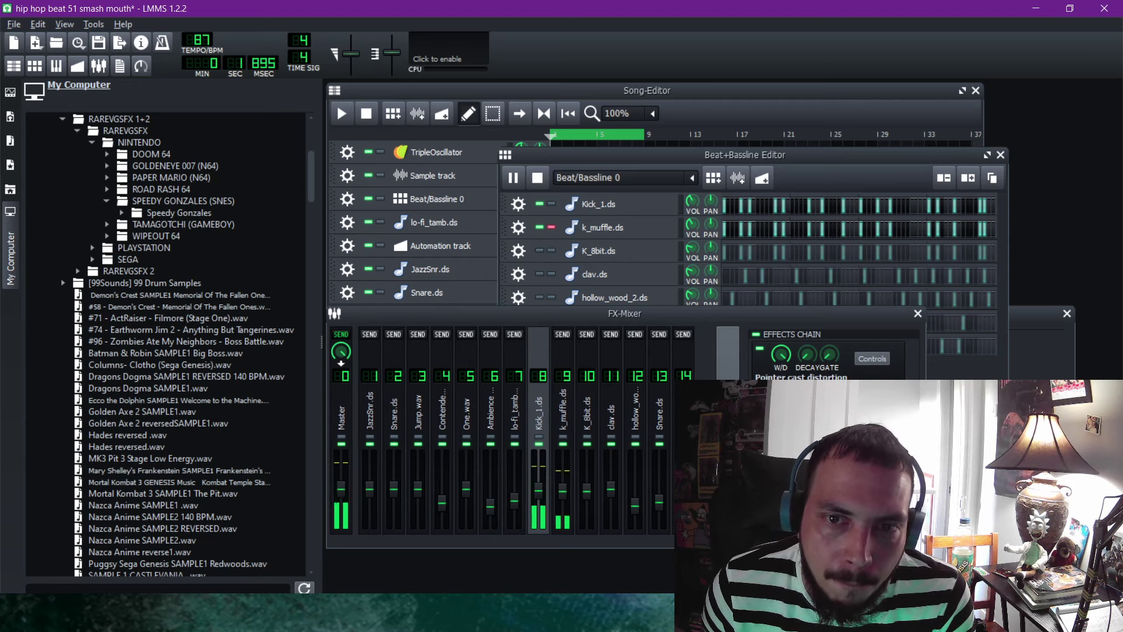
Lower the Kick_1.ds track volume in the beat pattern and bring down the level of its mixer channel.
{"action": "left_click_drag", "start_coordinate": [693, 202], "coordinate": [693, 217]}
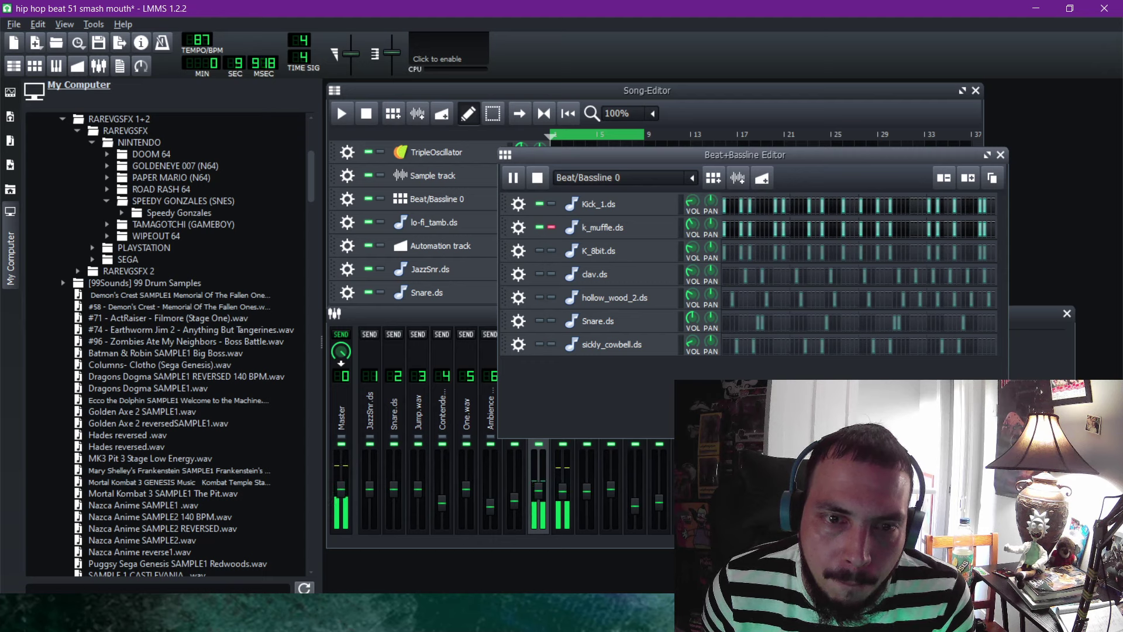
{"action": "key", "text": "F9"}
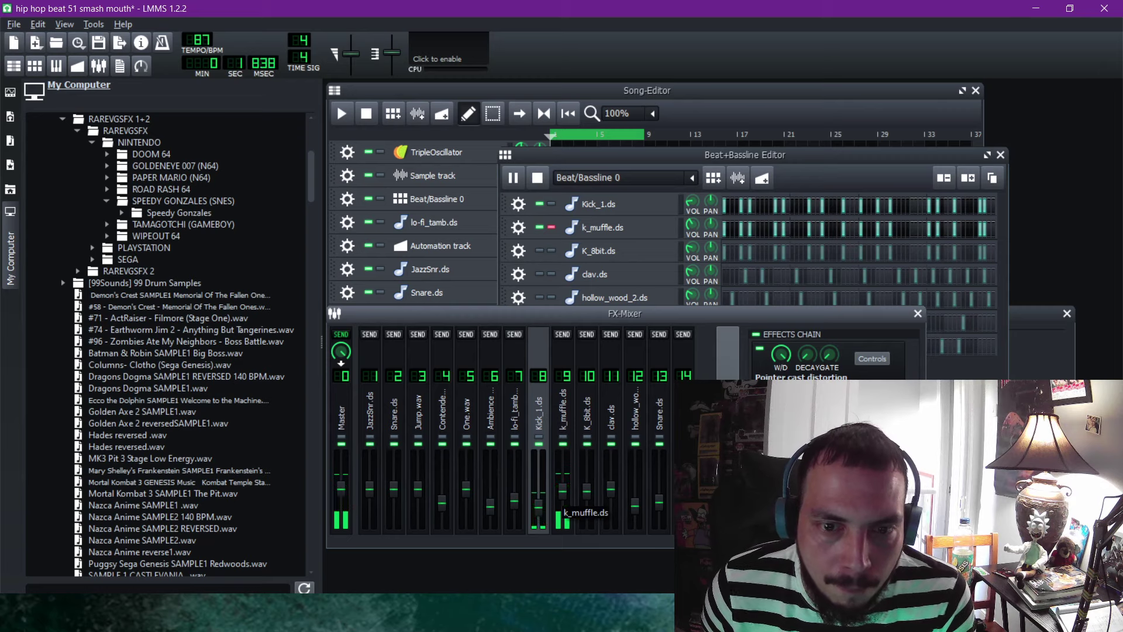
Unmute K_8bit.ds, lower the k_muffle.ds mixer level and slightly raise the K_8bit.ds mixer level.
{"action": "left_click", "coordinate": [539, 250]}
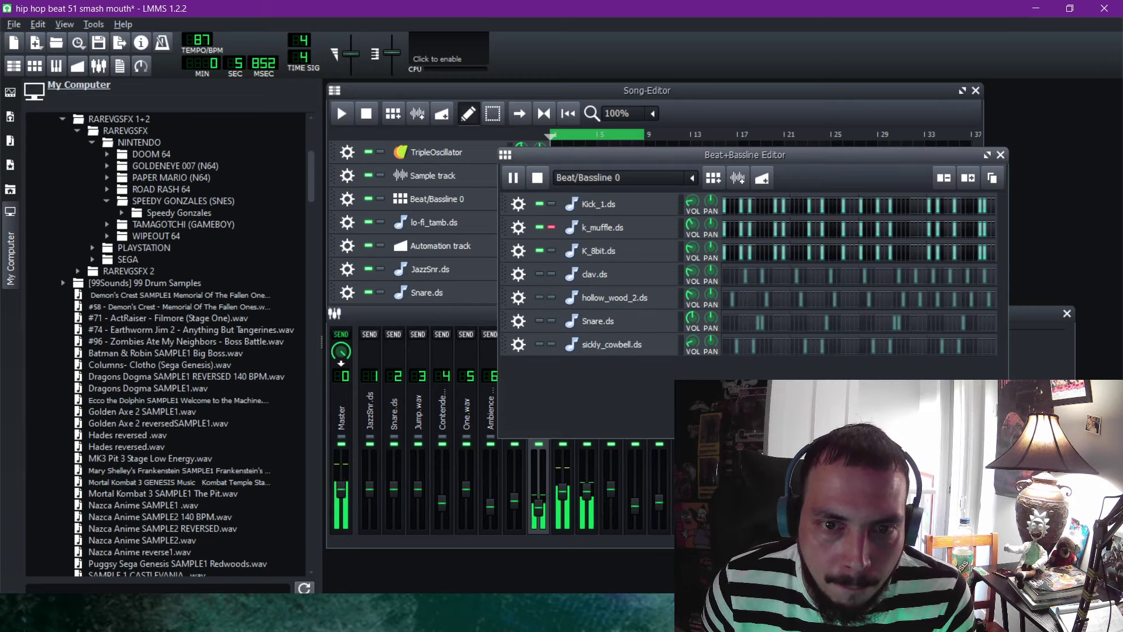
{"action": "left_click_drag", "start_coordinate": [563, 491], "coordinate": [563, 498]}
{"action": "left_click_drag", "start_coordinate": [586, 492], "coordinate": [587, 489]}
{"action": "left_click", "coordinate": [692, 249]}
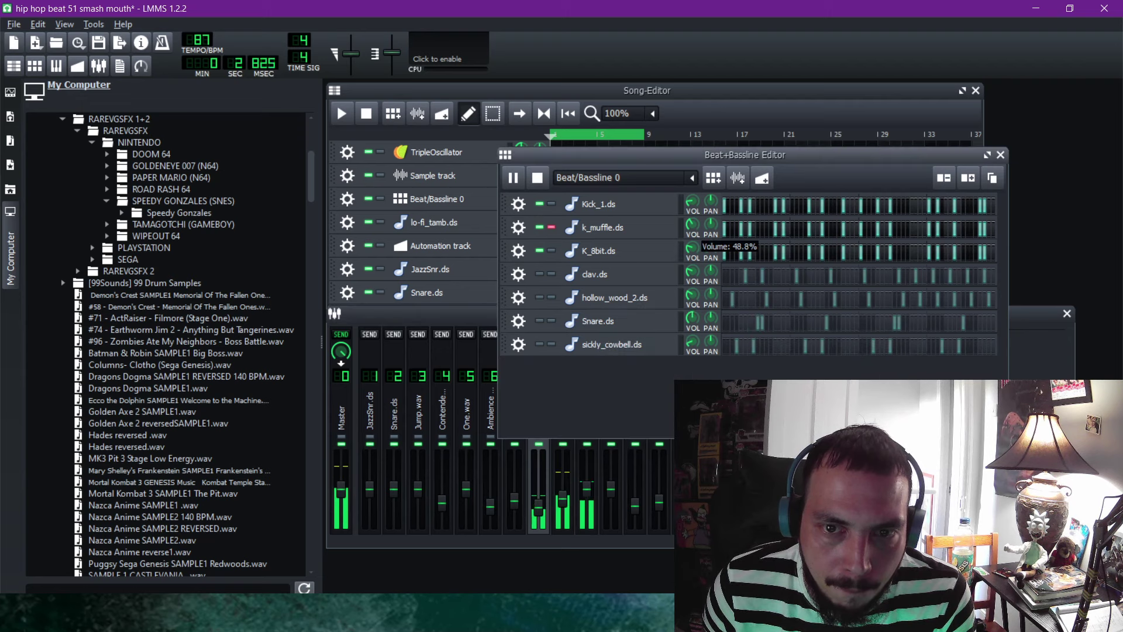
Reduce the k_muffle.ds track volume to balance it against the Kick_1.ds and K_8bit.ds kicks.
{"action": "left_click", "coordinate": [692, 225]}
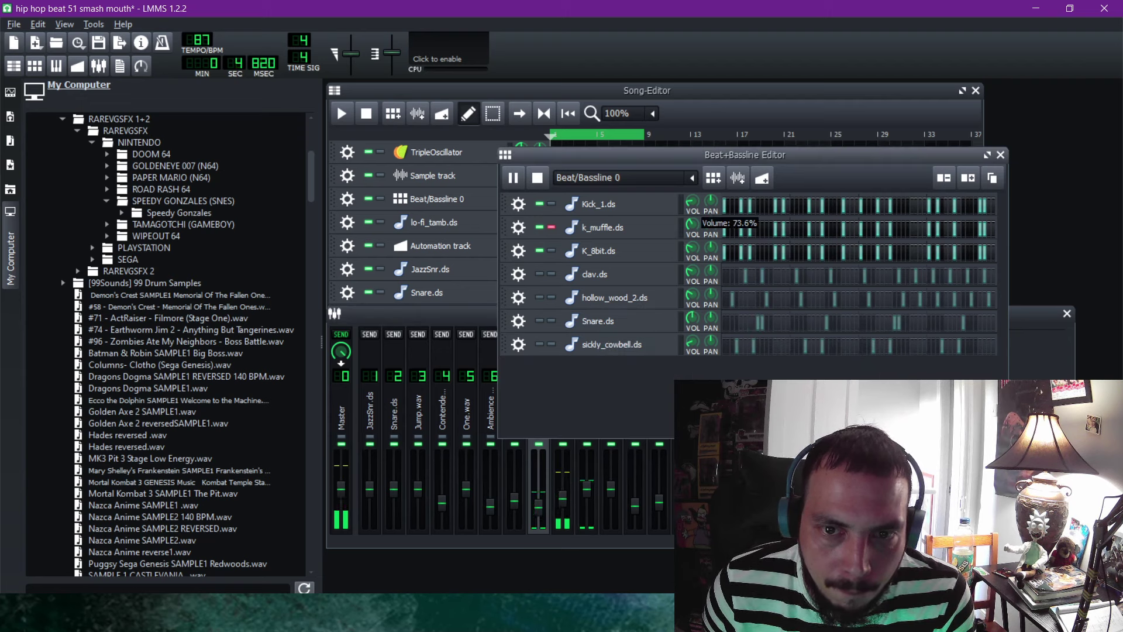
{"action": "left_click_drag", "start_coordinate": [692, 224], "coordinate": [692, 228]}
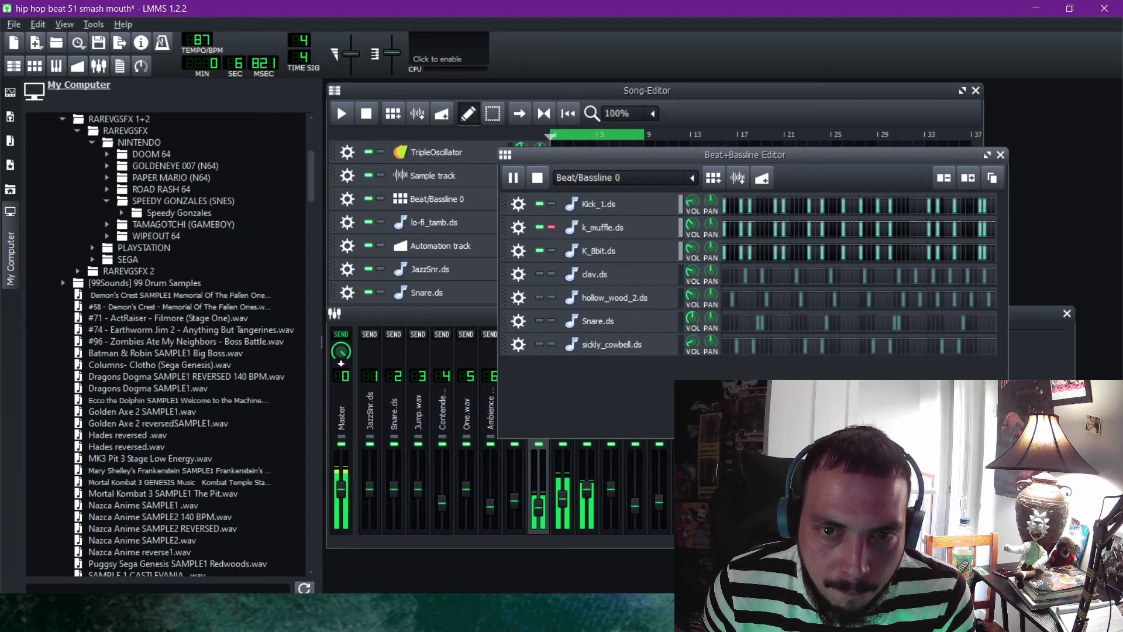
{"action": "left_click", "coordinate": [692, 225]}
{"action": "left_click_drag", "start_coordinate": [692, 225], "coordinate": [692, 225]}
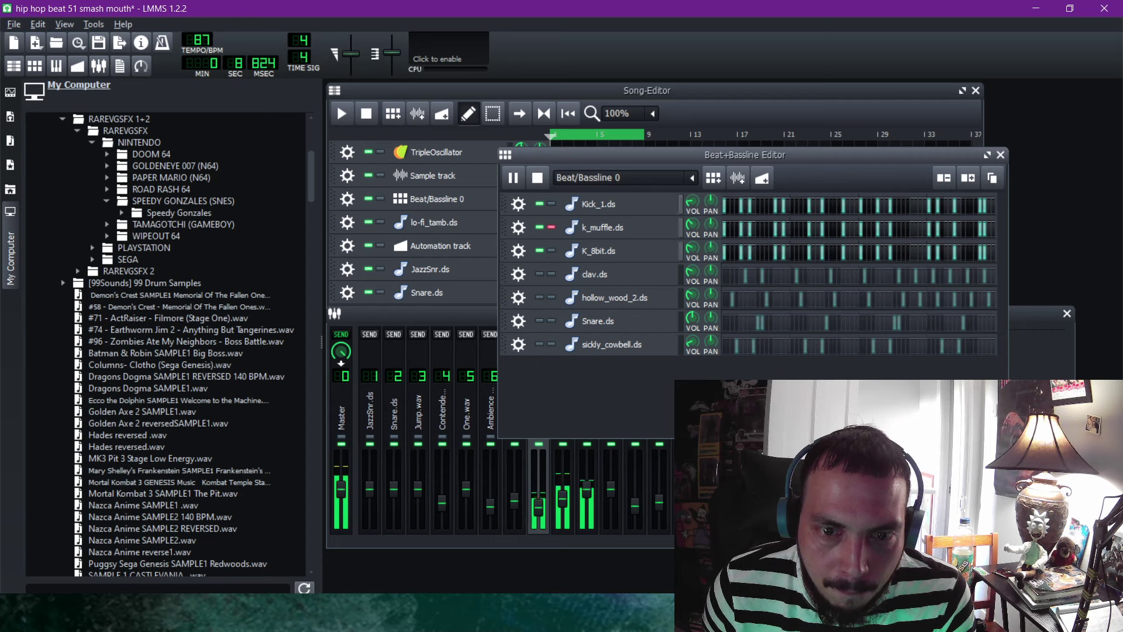
{"action": "left_click", "coordinate": [538, 505]}
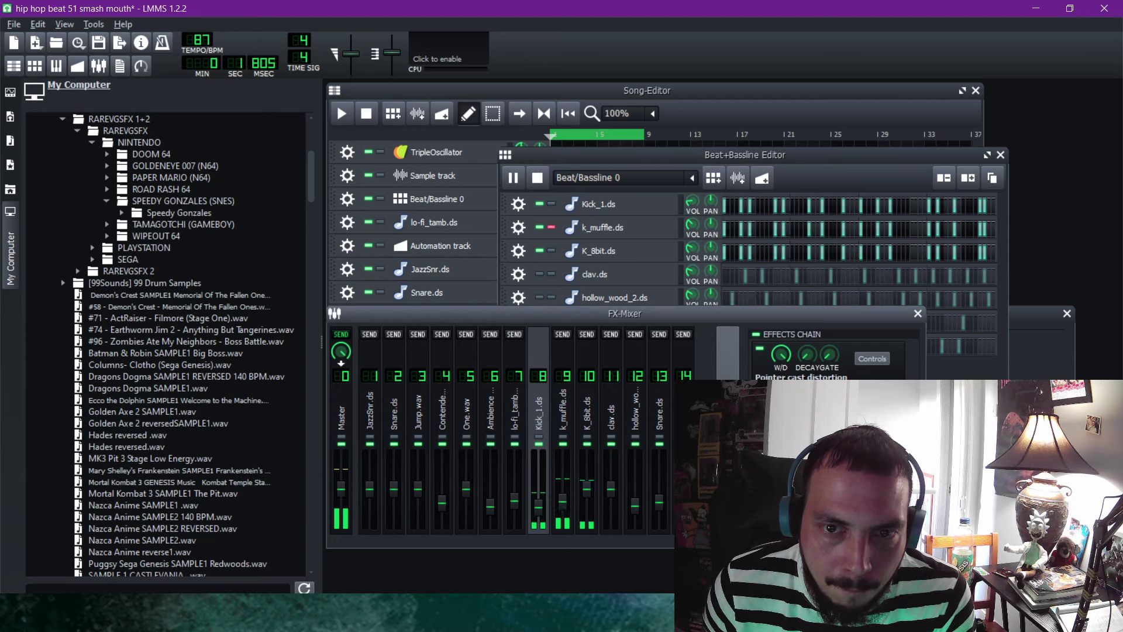
{"action": "left_click", "coordinate": [692, 249]}
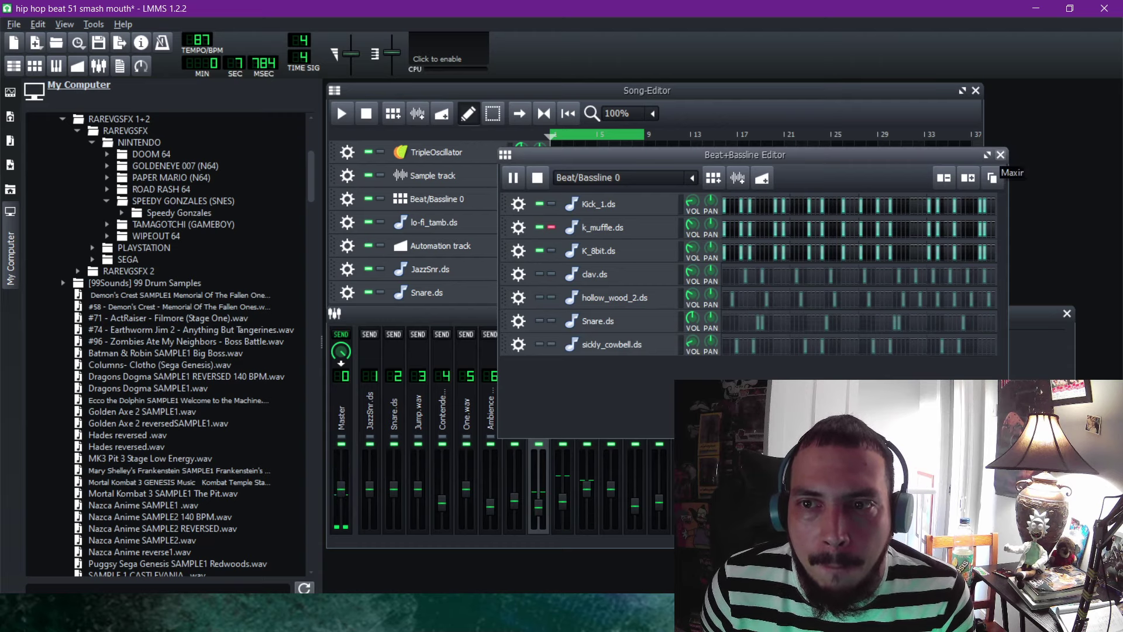
Close the Beat+Bassline Editor, stop the pattern and play the full song.
{"action": "left_click", "coordinate": [1000, 155]}
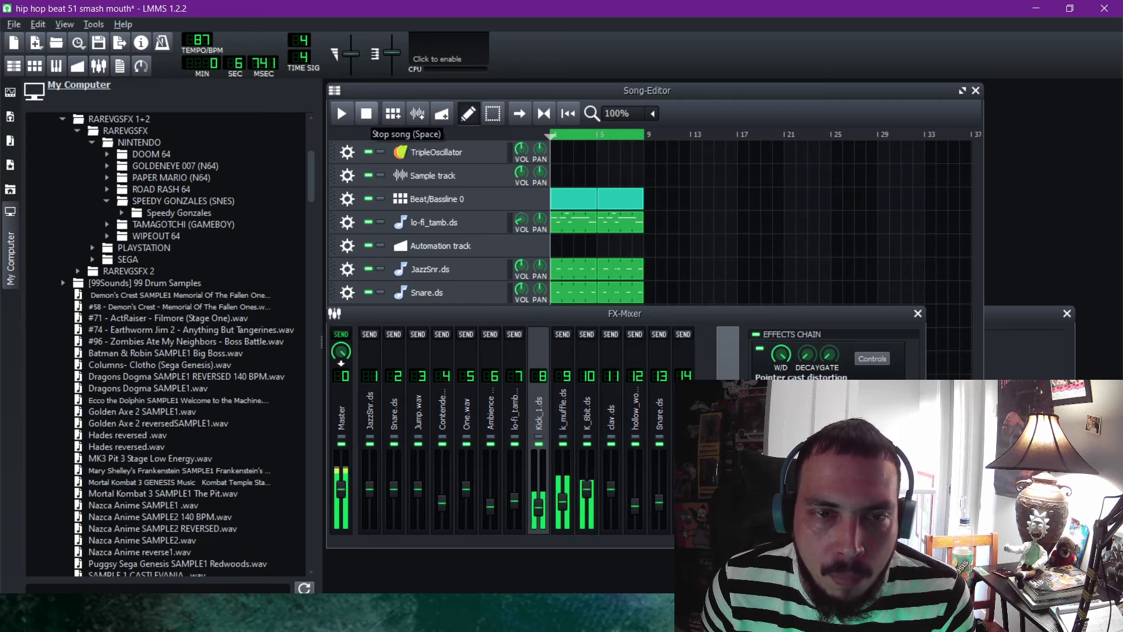
{"action": "left_click", "coordinate": [366, 114]}
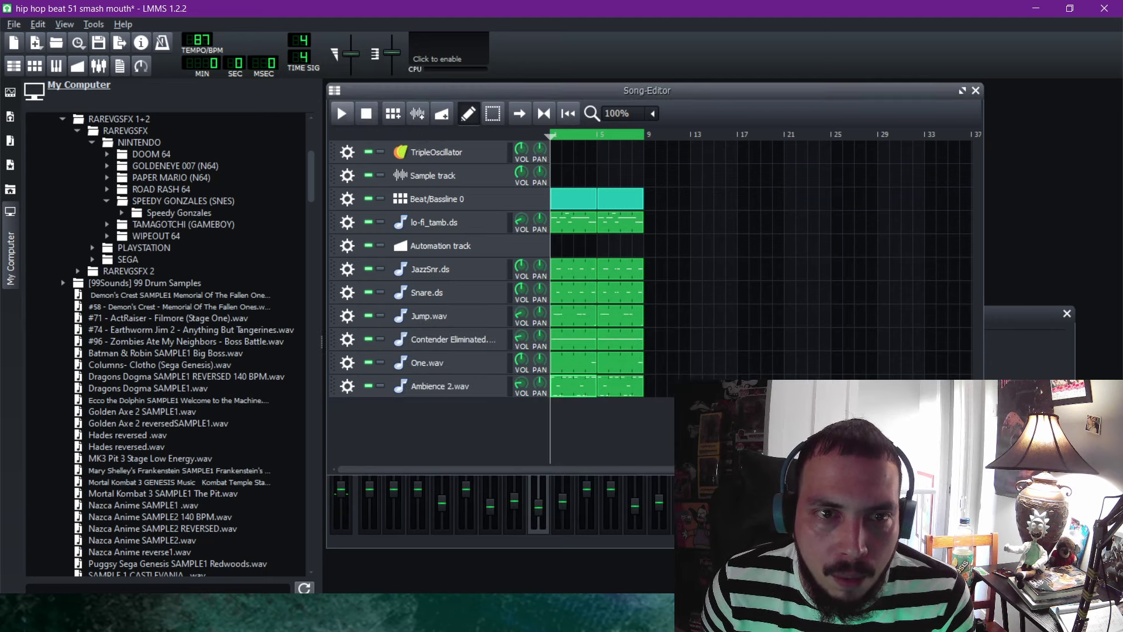
{"action": "key", "text": "space"}
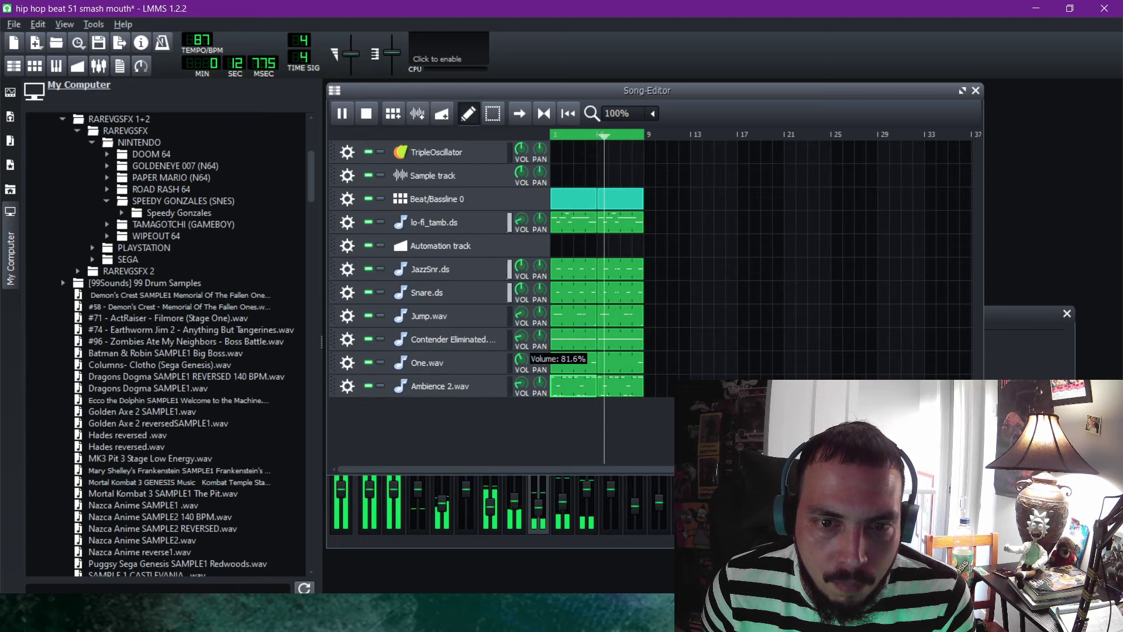
Raise the Contender Eliminated track's volume slightly and lower the One.wav track's volume while the song plays.
{"action": "left_click_drag", "start_coordinate": [521, 338], "coordinate": [521, 336]}
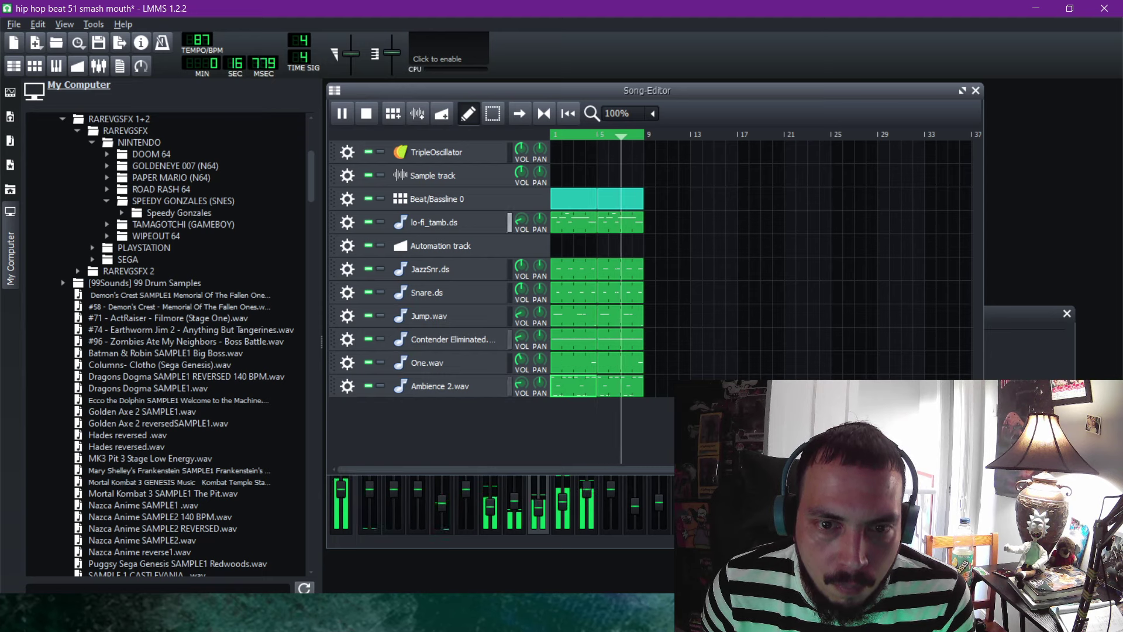
{"action": "key", "text": "F9"}
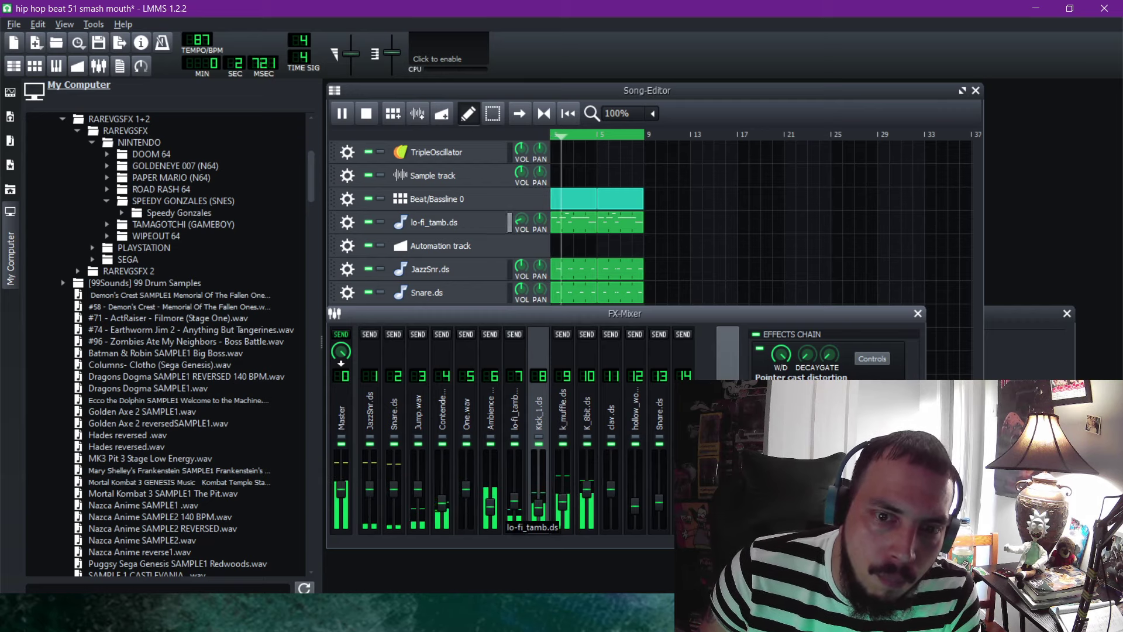
{"action": "left_click", "coordinate": [646, 91]}
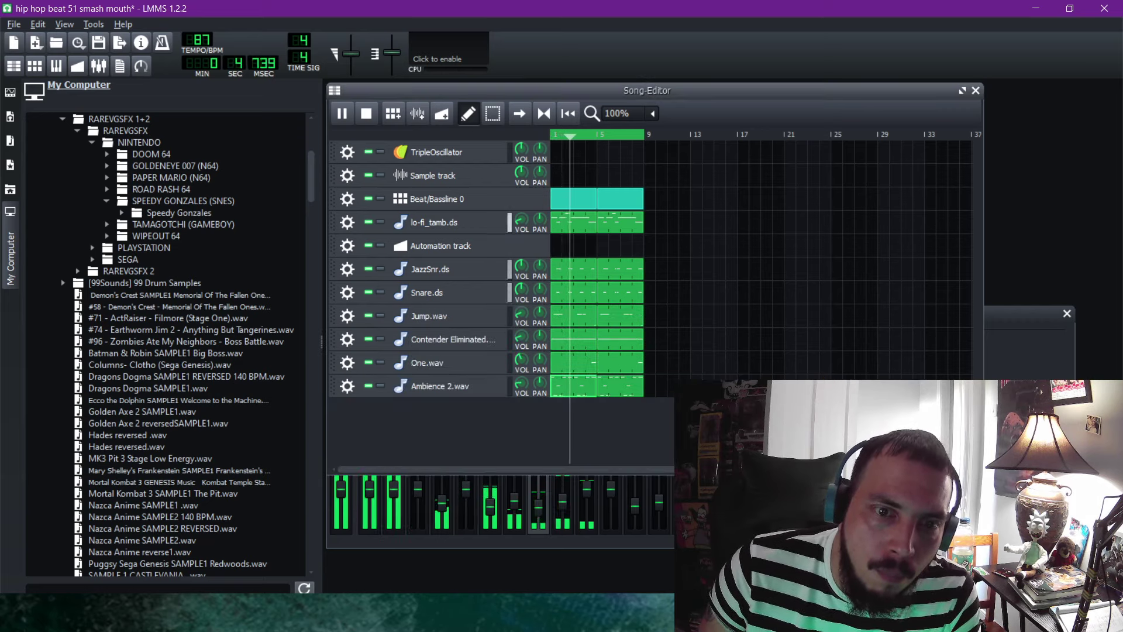
{"action": "left_click_drag", "start_coordinate": [521, 359], "coordinate": [521, 363]}
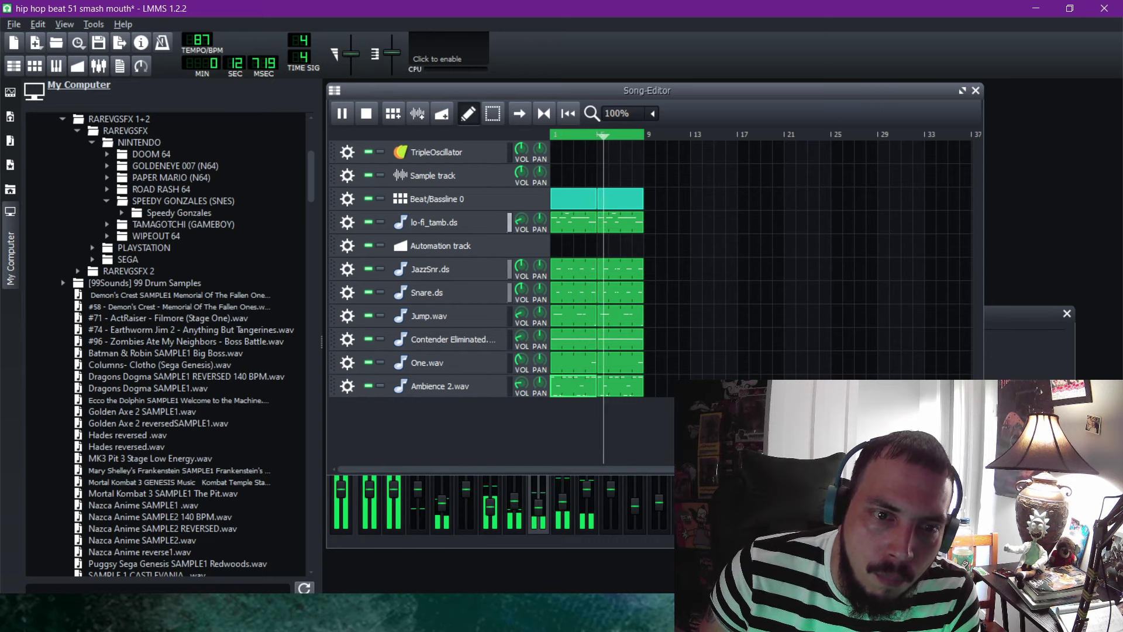
Mute the Ambience 2.wav track and raise the lo-fi_tamb.ds mixer channel to 83.8%.
{"action": "left_click", "coordinate": [368, 386]}
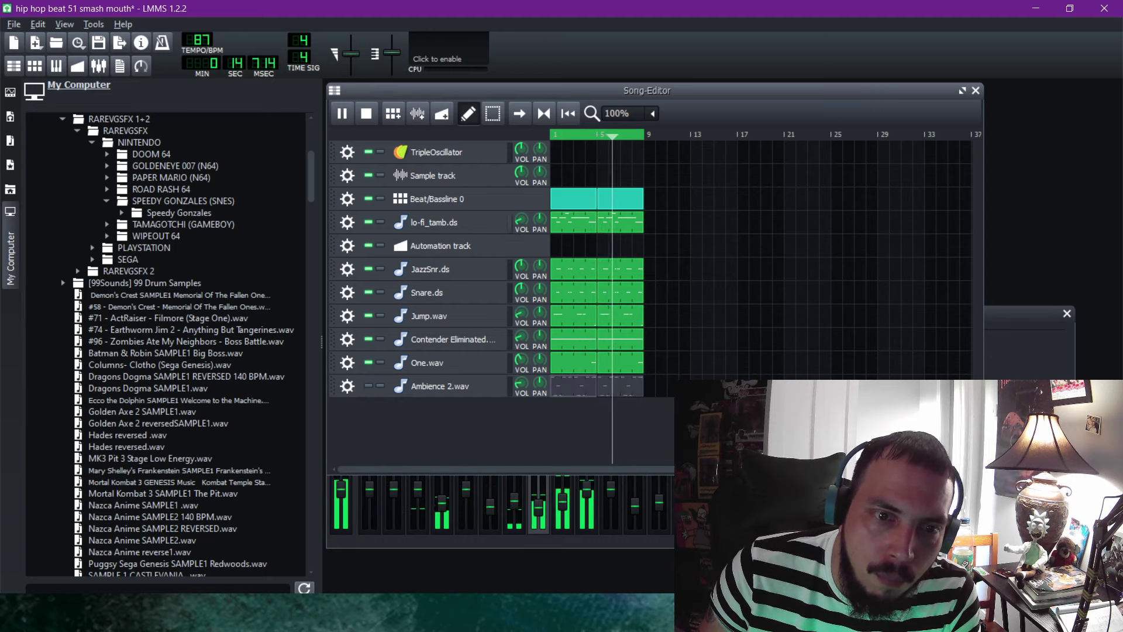
{"action": "left_click_drag", "start_coordinate": [514, 501], "coordinate": [514, 490]}
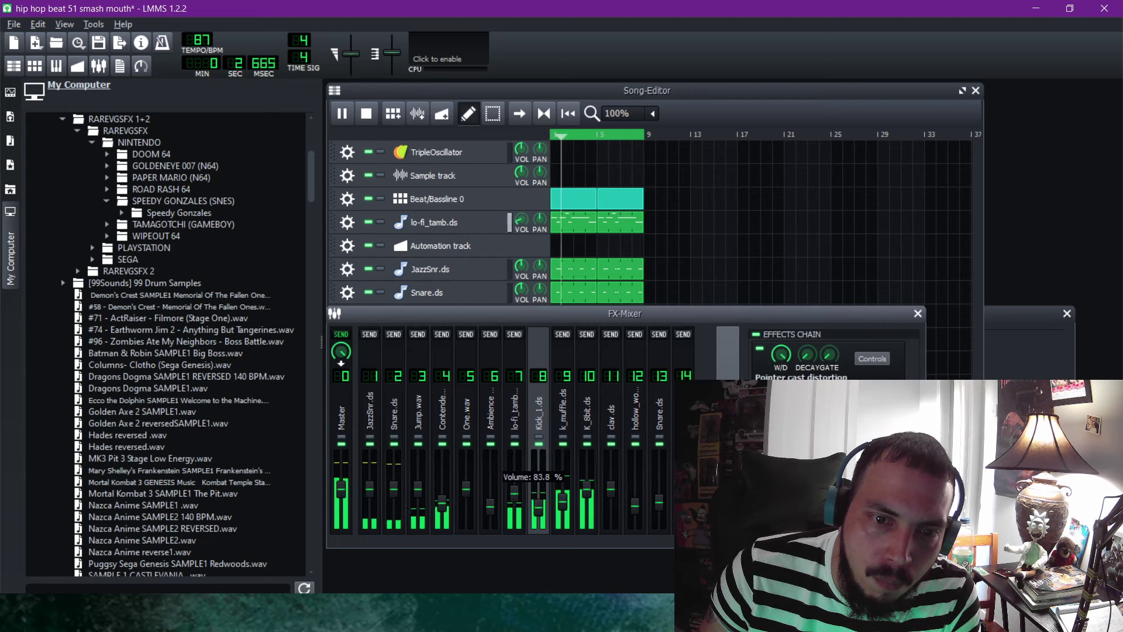
Open the Beat/Bassline 0 pattern and readjust the Kick_1.ds volume against the playing song.
{"action": "left_click", "coordinate": [436, 198]}
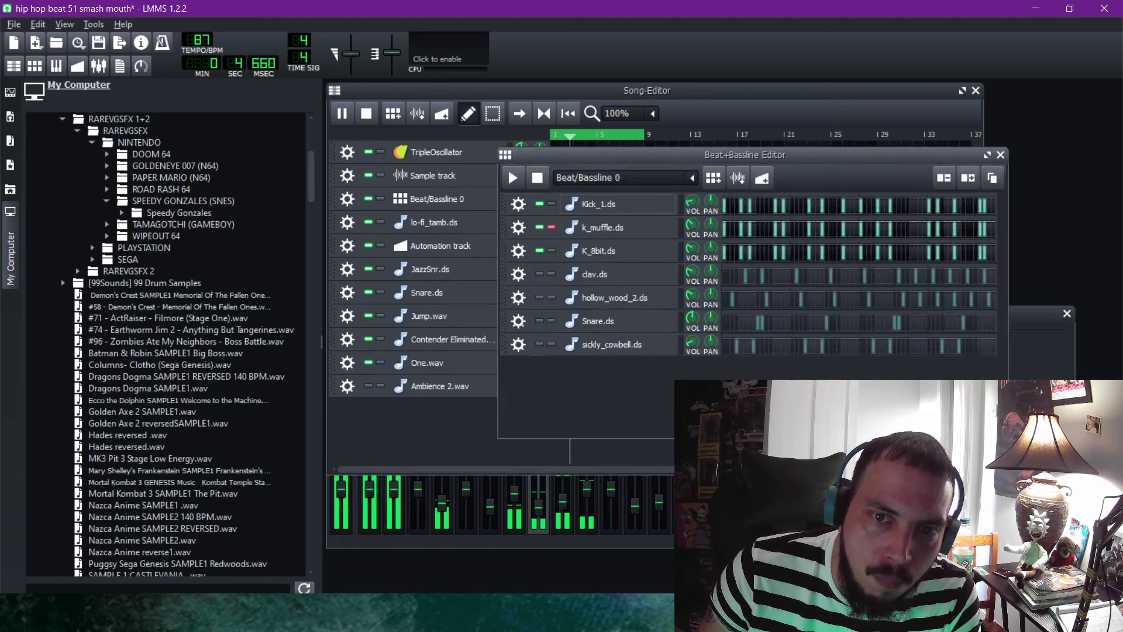
{"action": "left_click_drag", "start_coordinate": [693, 201], "coordinate": [692, 197]}
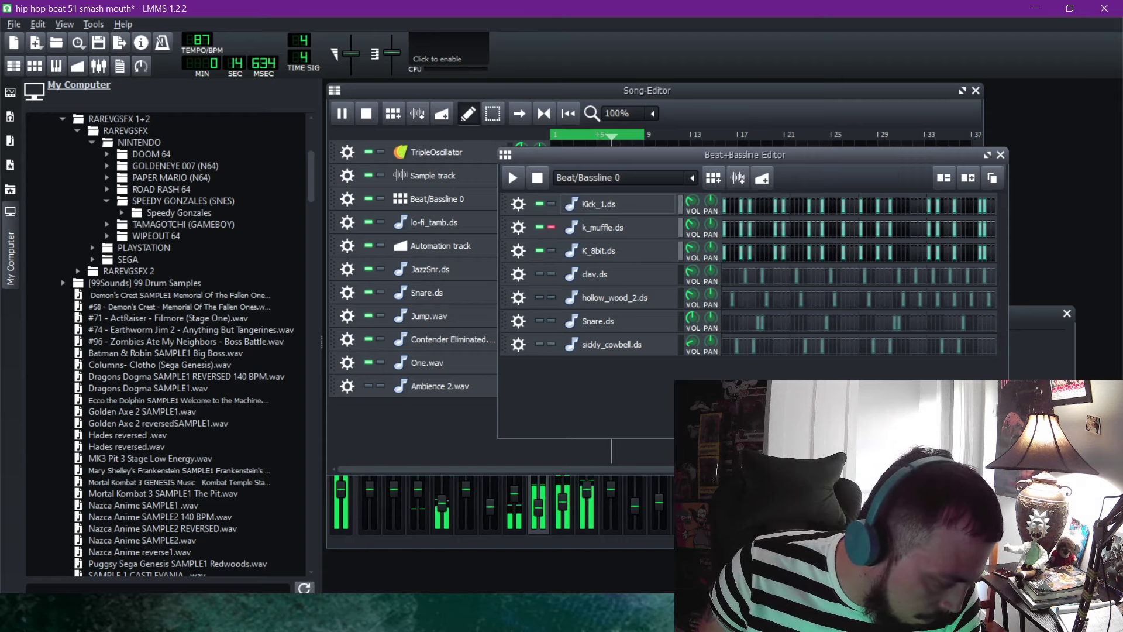
{"action": "left_click_drag", "start_coordinate": [692, 201], "coordinate": [692, 204]}
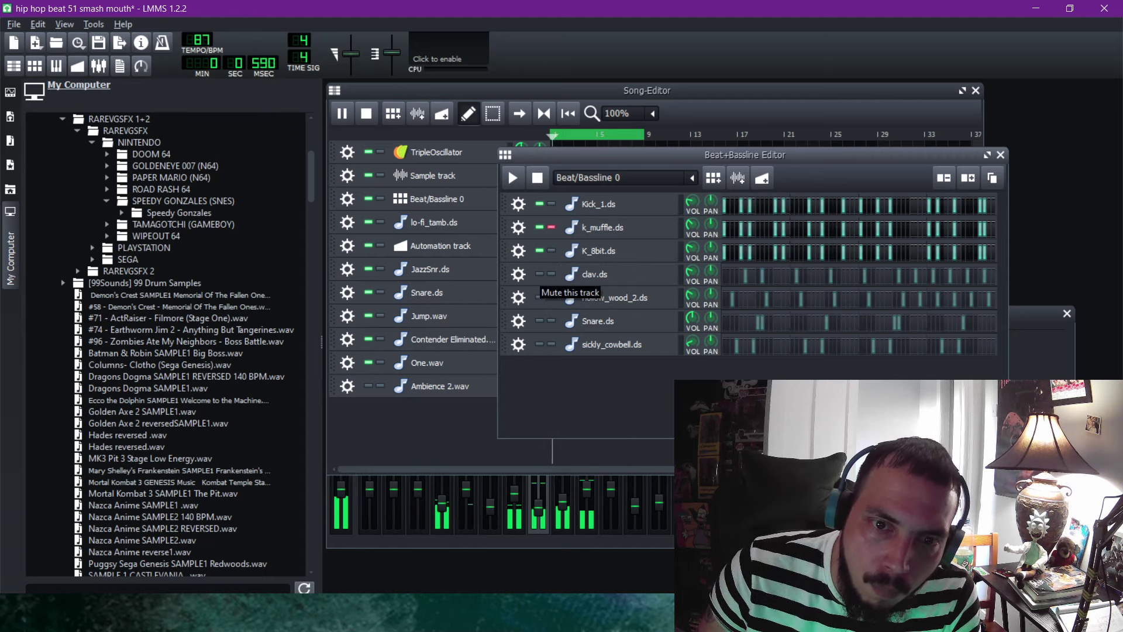
Unmute the clav.ds, hollow_wood_2.ds, Snare.ds and sickly_cowbell.ds tracks in the beat pattern.
{"action": "left_click", "coordinate": [539, 274]}
{"action": "left_click", "coordinate": [539, 297]}
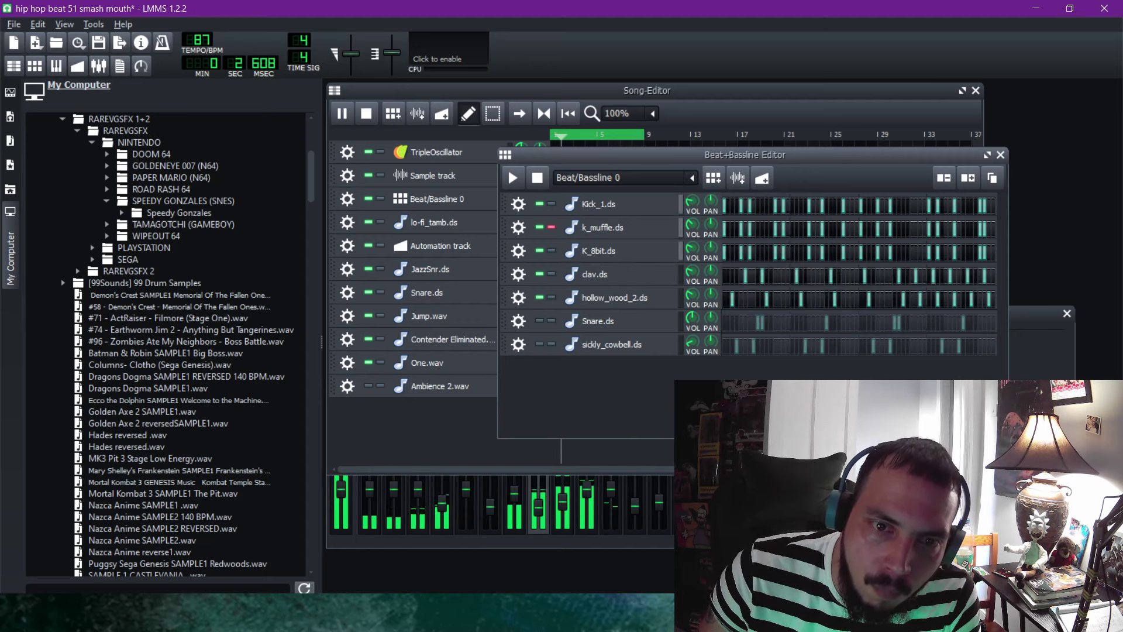
{"action": "left_click", "coordinate": [539, 321]}
{"action": "left_click", "coordinate": [539, 344]}
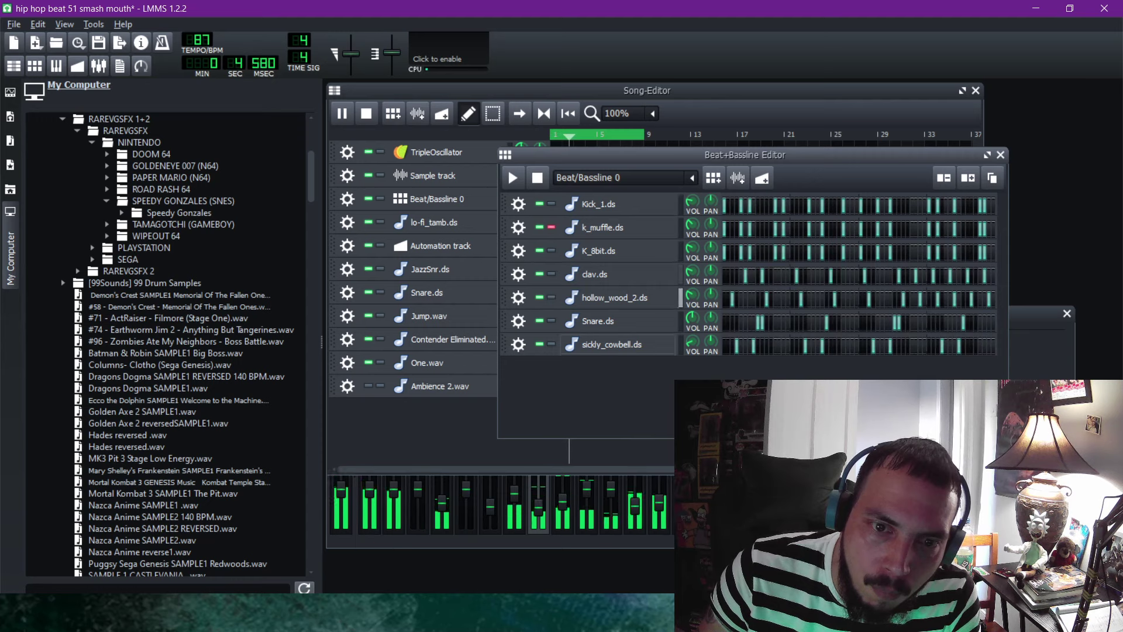
Solo sickly_cowbell.ds and audition it in the beat pattern alone, followed by playback within the full song.
{"action": "left_click", "coordinate": [550, 344]}
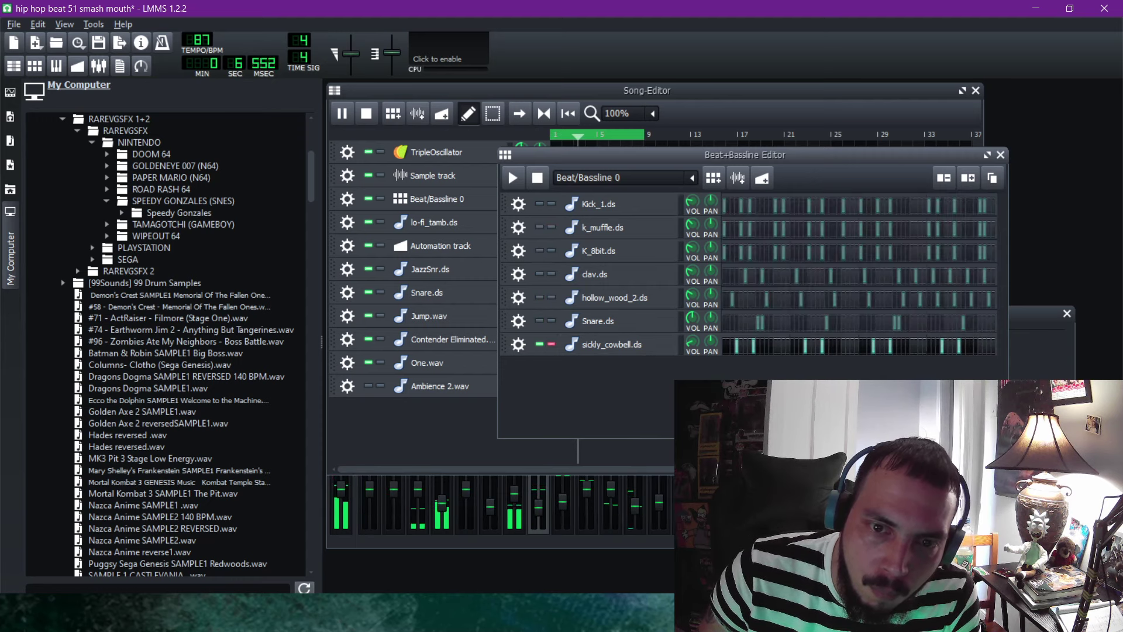
{"action": "key", "text": "space"}
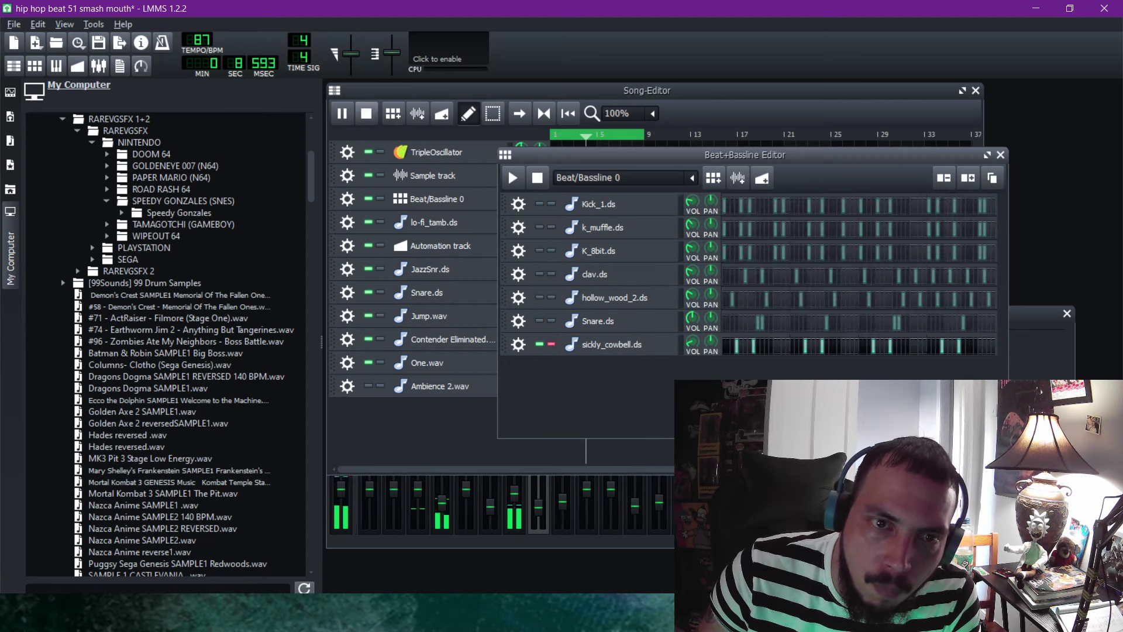
{"action": "left_click", "coordinate": [508, 167]}
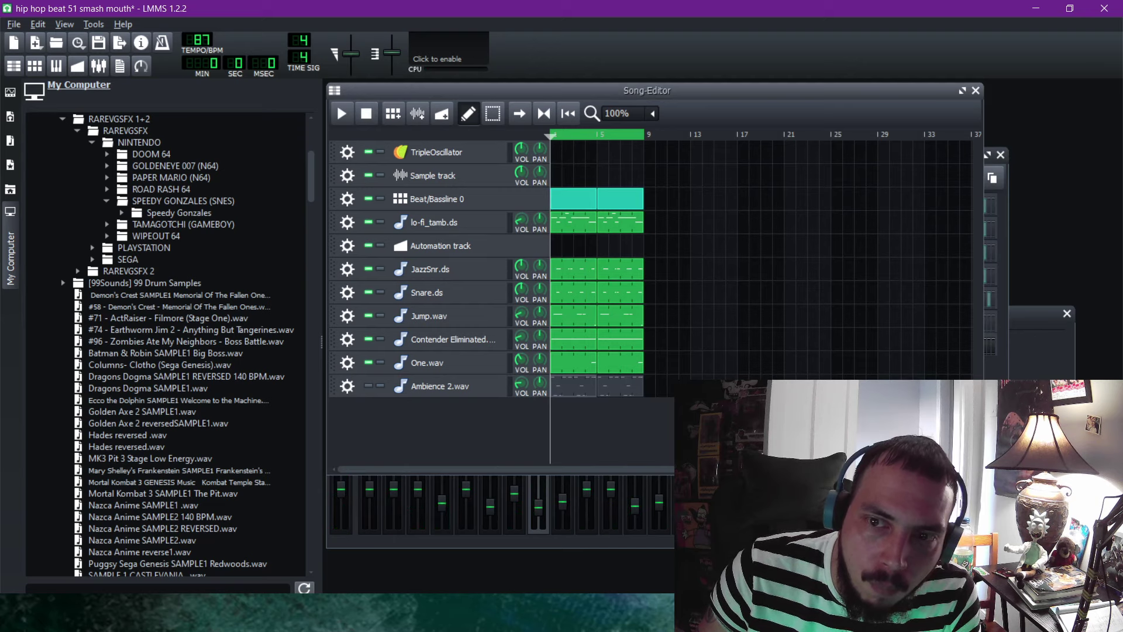
{"action": "left_click", "coordinate": [1002, 263]}
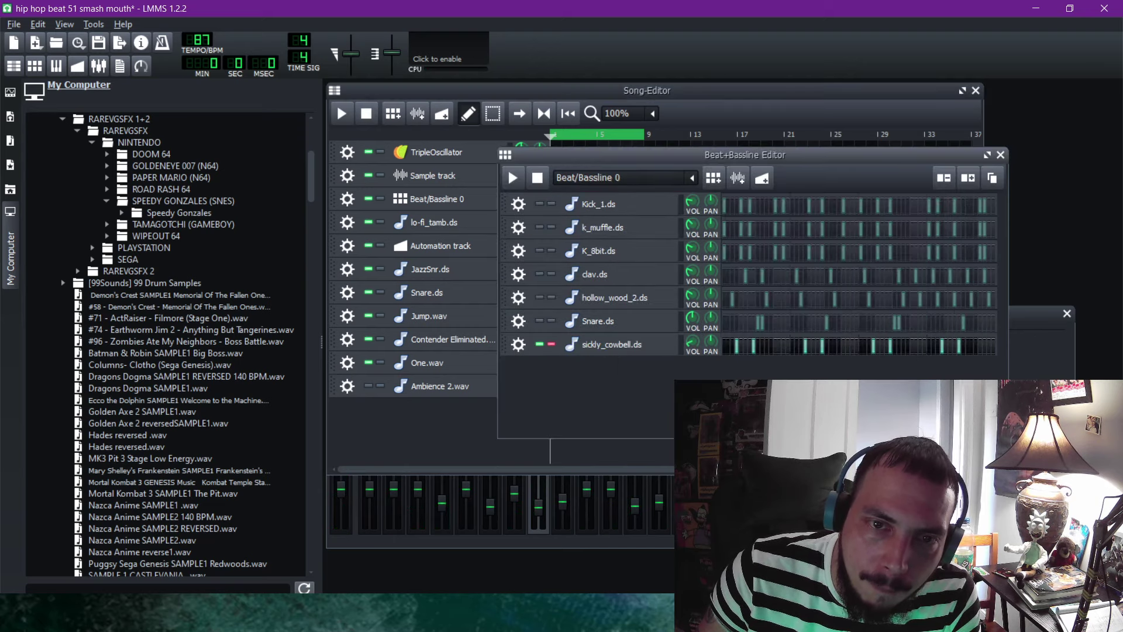
{"action": "key", "text": "space"}
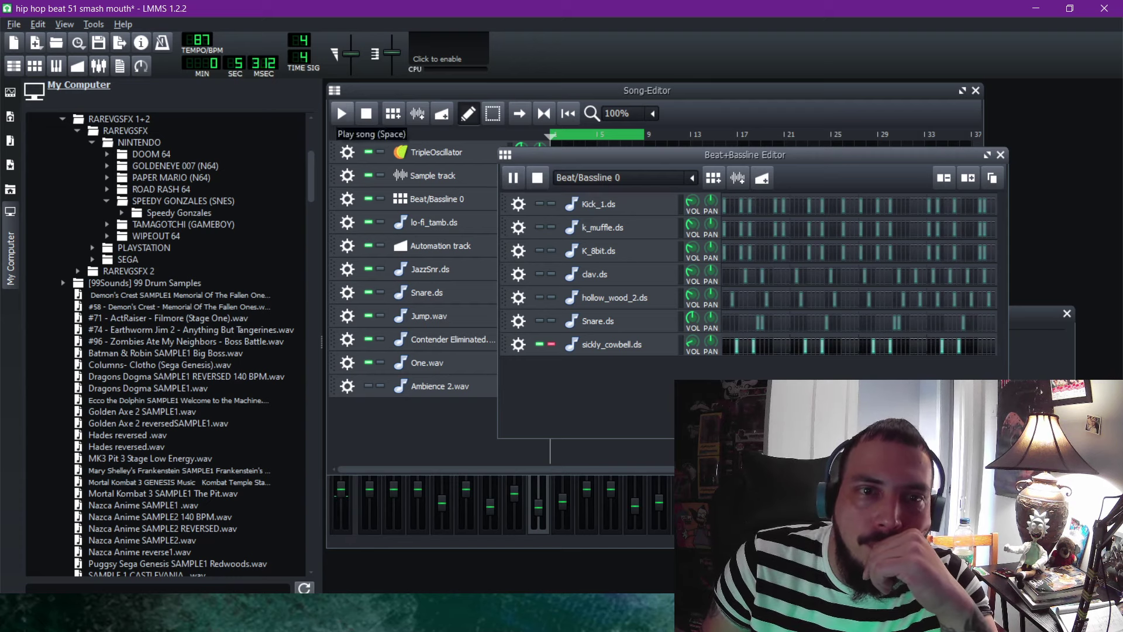
{"action": "left_click", "coordinate": [342, 113]}
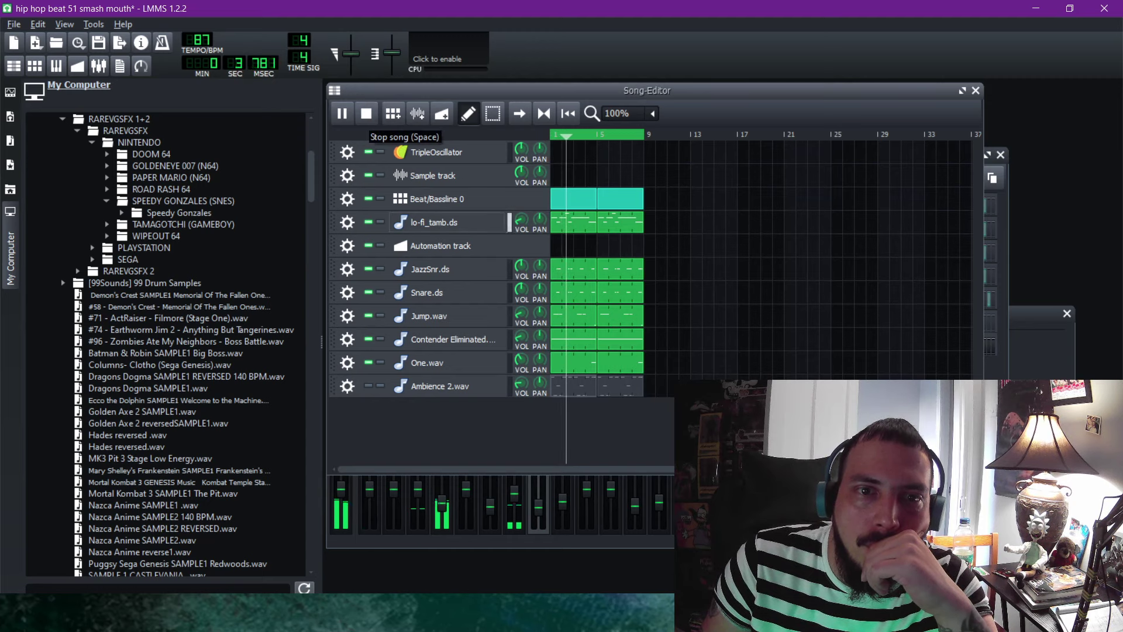
Fine-tune the sickly_cowbell.ds volume in the Beat+Bassline Editor and take the track out of solo.
{"action": "key", "text": "F6"}
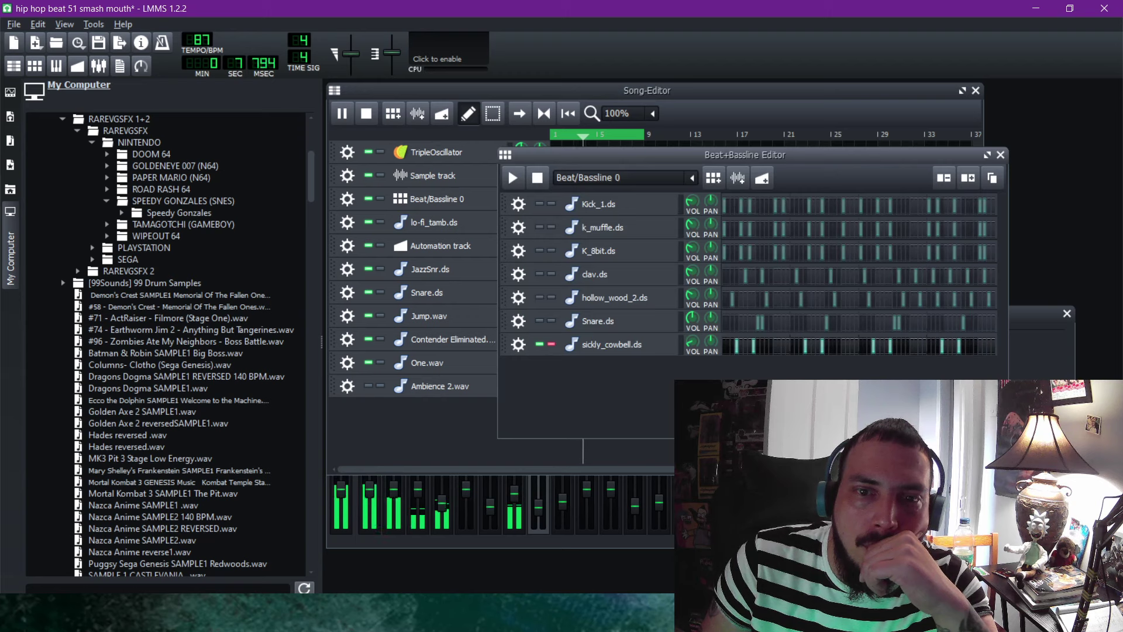
{"action": "left_click_drag", "start_coordinate": [692, 341], "coordinate": [692, 343]}
{"action": "left_click_drag", "start_coordinate": [691, 343], "coordinate": [691, 342]}
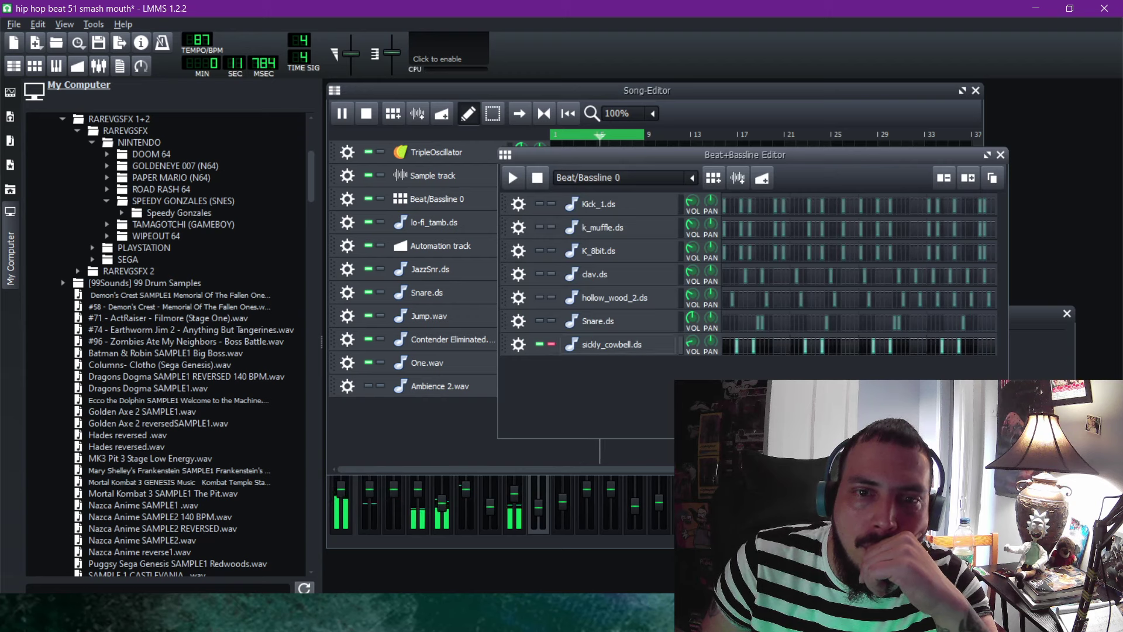
{"action": "left_click", "coordinate": [551, 344]}
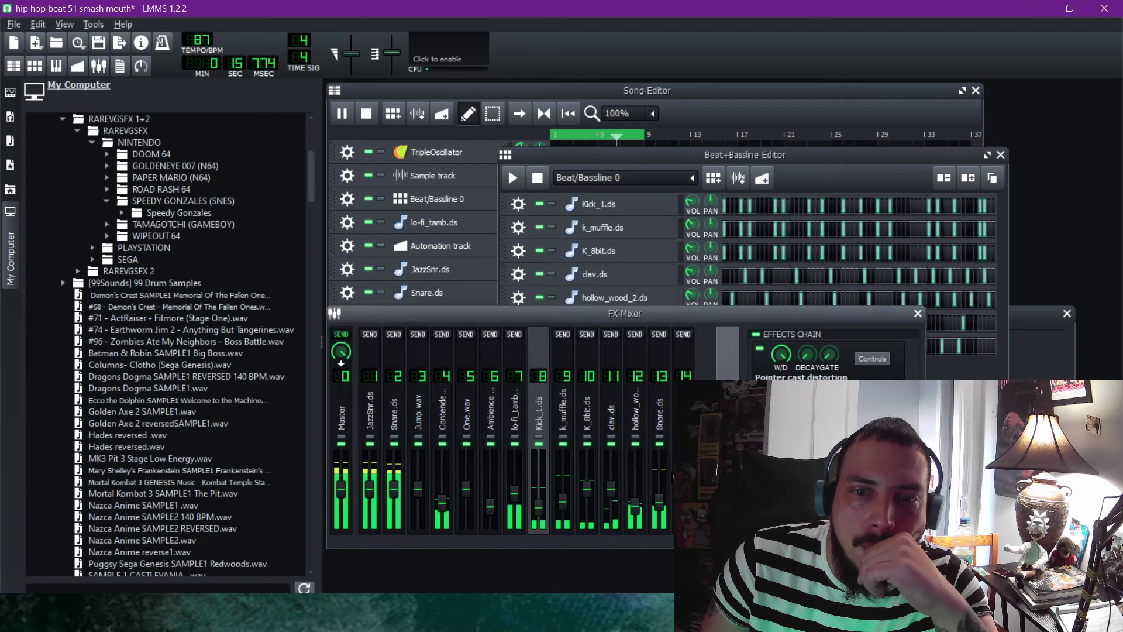
Check the mixer levels and raise the sickly_cowbell.ds track volume with all pattern tracks playing.
{"action": "key", "text": "F9"}
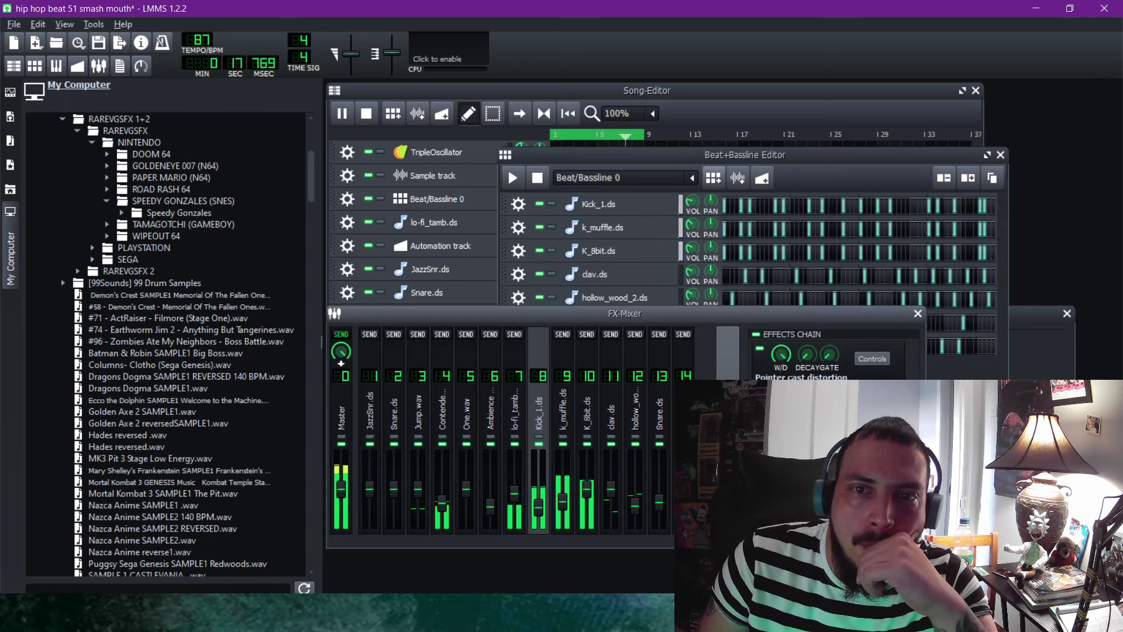
{"action": "left_click", "coordinate": [717, 156]}
{"action": "left_click_drag", "start_coordinate": [692, 342], "coordinate": [692, 337]}
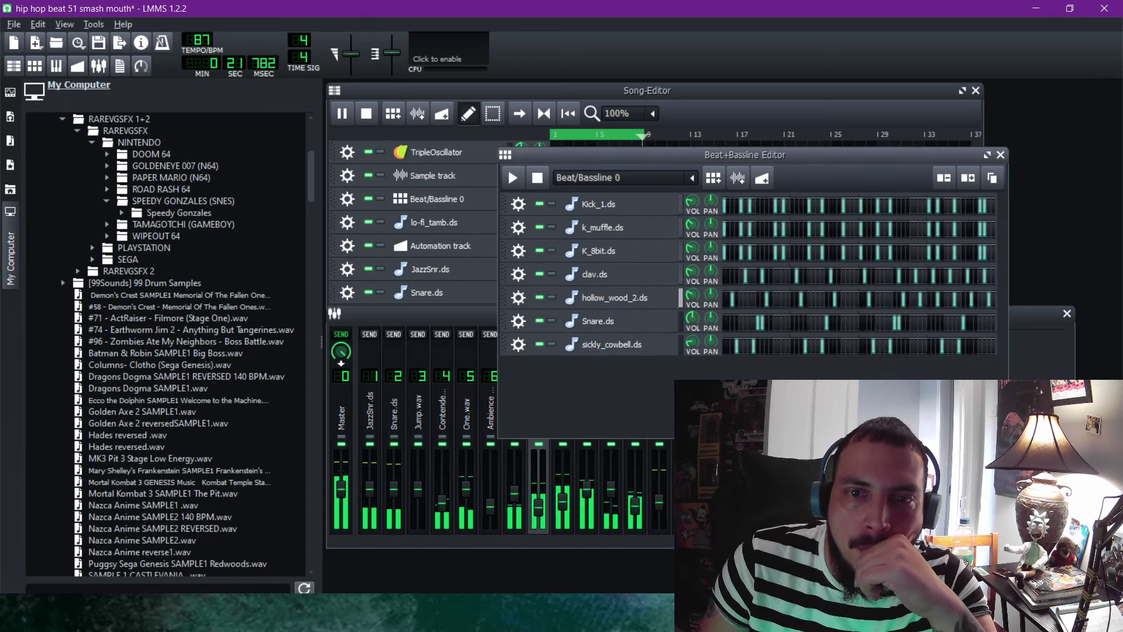
{"action": "mouse_move", "coordinate": [690, 319]}
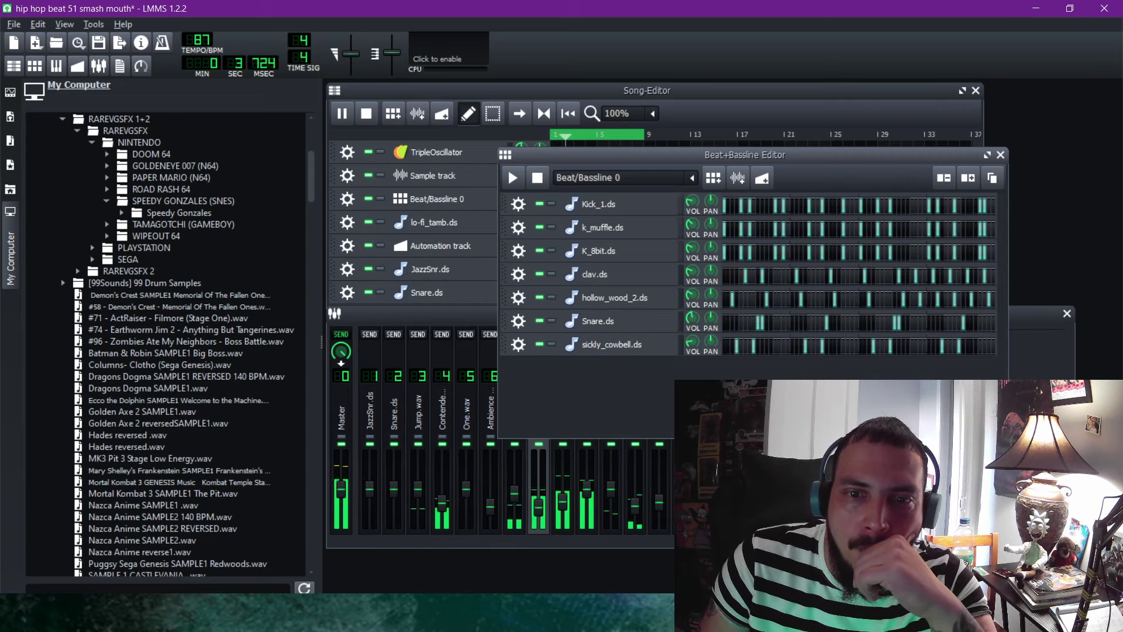
Check the mixer levels during playback, lower the Snare.ds volume in the beat pattern, and close the Beat+Bassline Editor.
{"action": "left_click", "coordinate": [418, 314]}
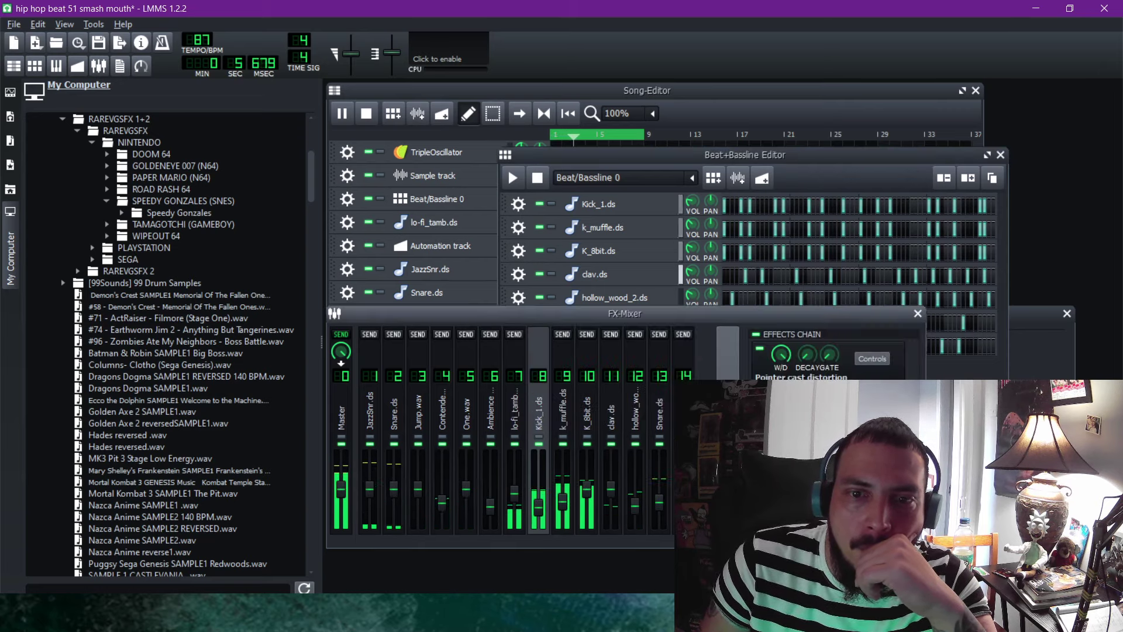
{"action": "key", "text": "F6"}
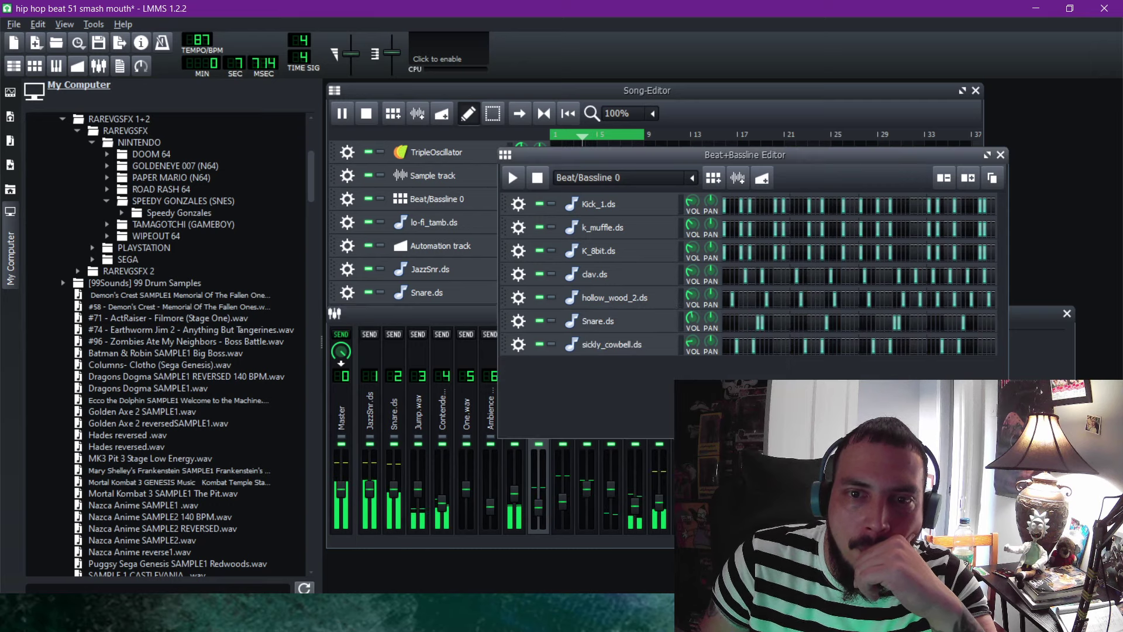
{"action": "left_click_drag", "start_coordinate": [692, 318], "coordinate": [691, 333]}
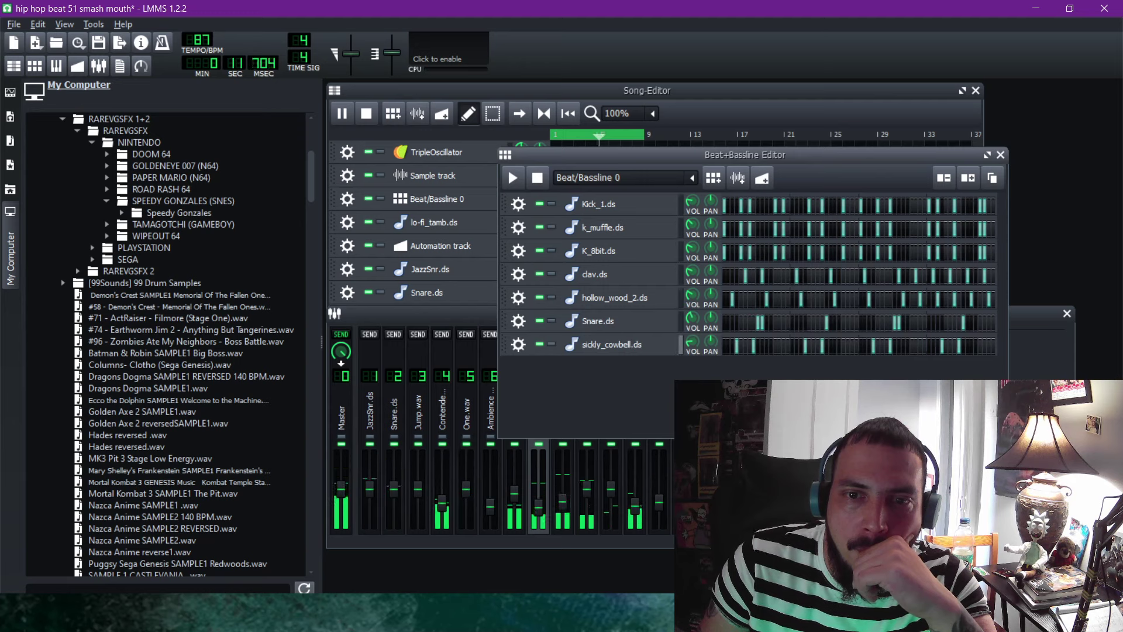
{"action": "left_click", "coordinate": [419, 314]}
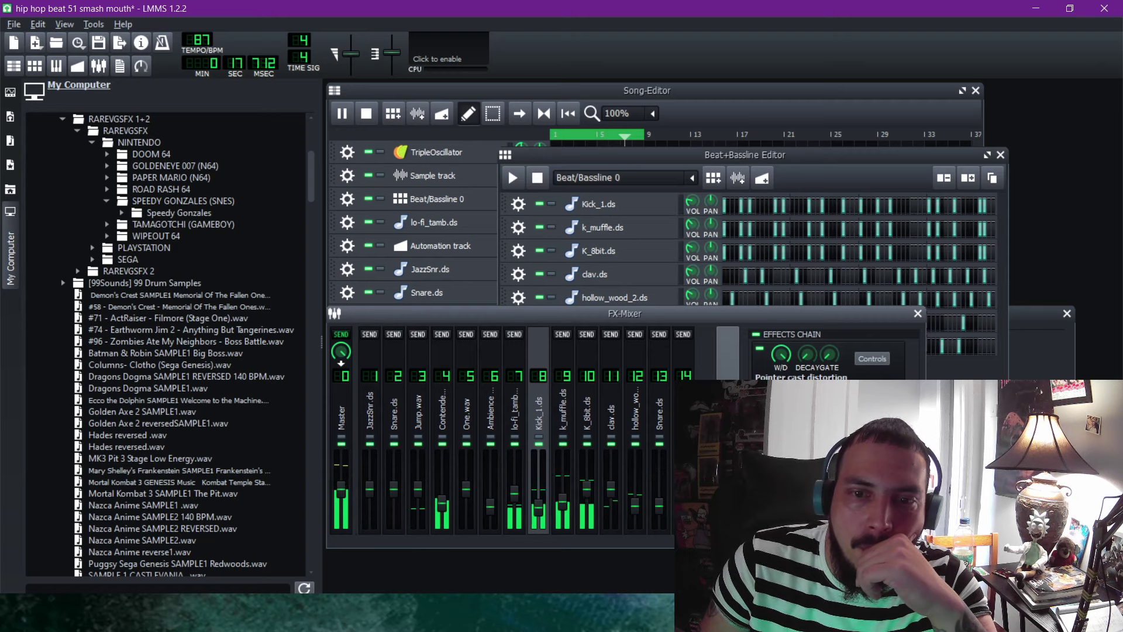
{"action": "left_click", "coordinate": [745, 155]}
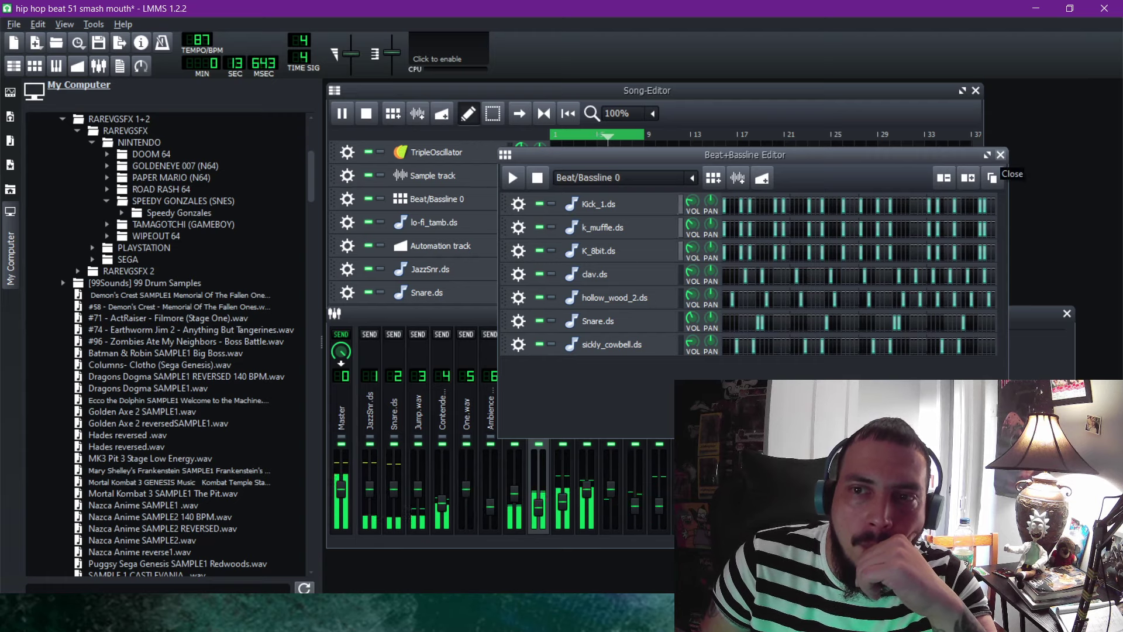
{"action": "left_click", "coordinate": [1000, 154]}
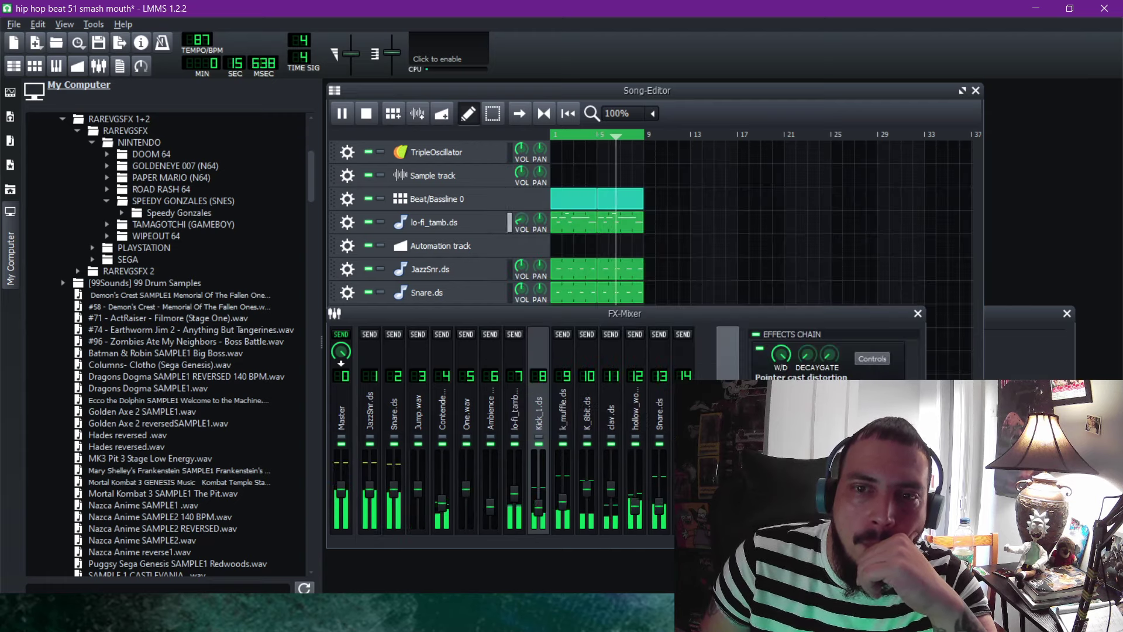
Unmute the Ambience 2.wav track in the Song-Editor, lower its volume, and check its level in the mixer.
{"action": "left_click", "coordinate": [702, 90]}
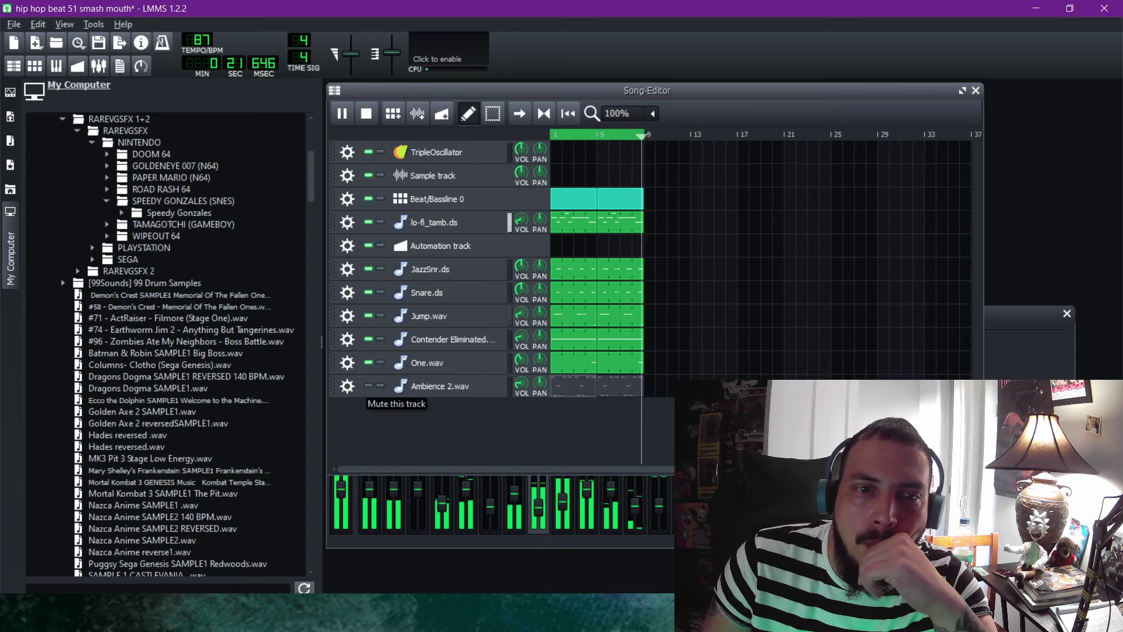
{"action": "left_click", "coordinate": [369, 385]}
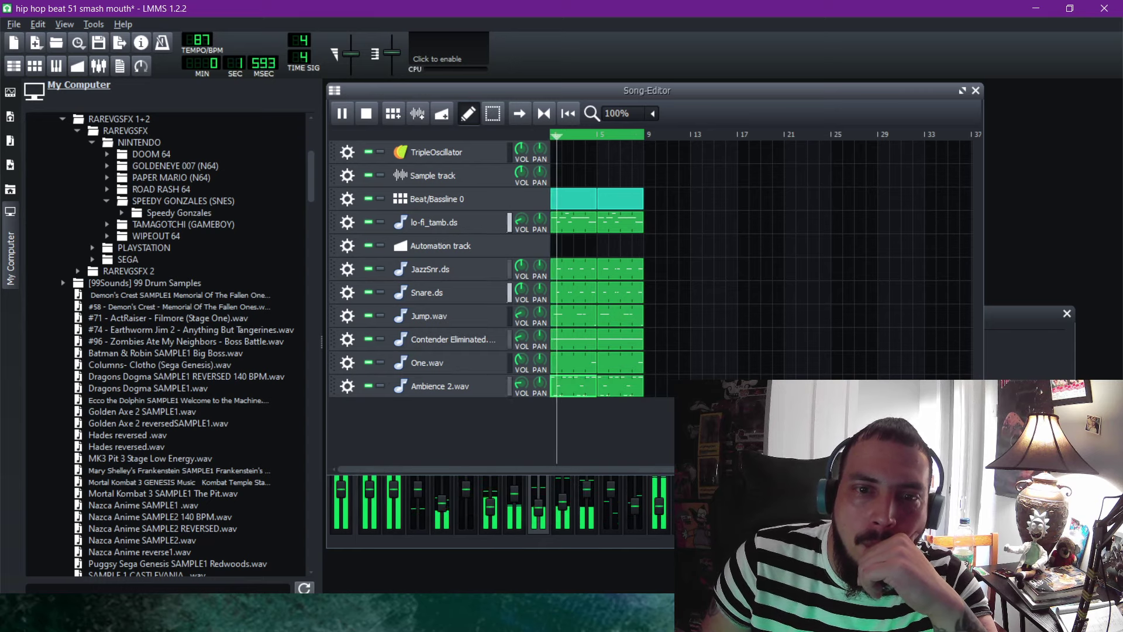
{"action": "left_click_drag", "start_coordinate": [522, 384], "coordinate": [521, 414]}
{"action": "left_click", "coordinate": [515, 540]}
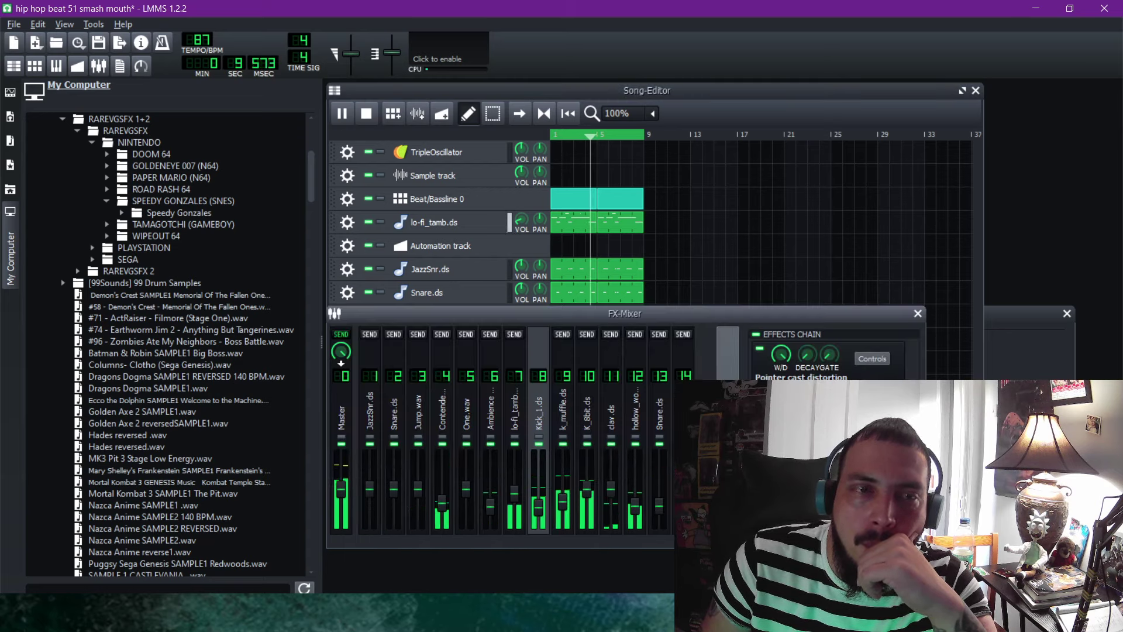
Stop playback and save the project.
{"action": "left_click", "coordinate": [366, 113]}
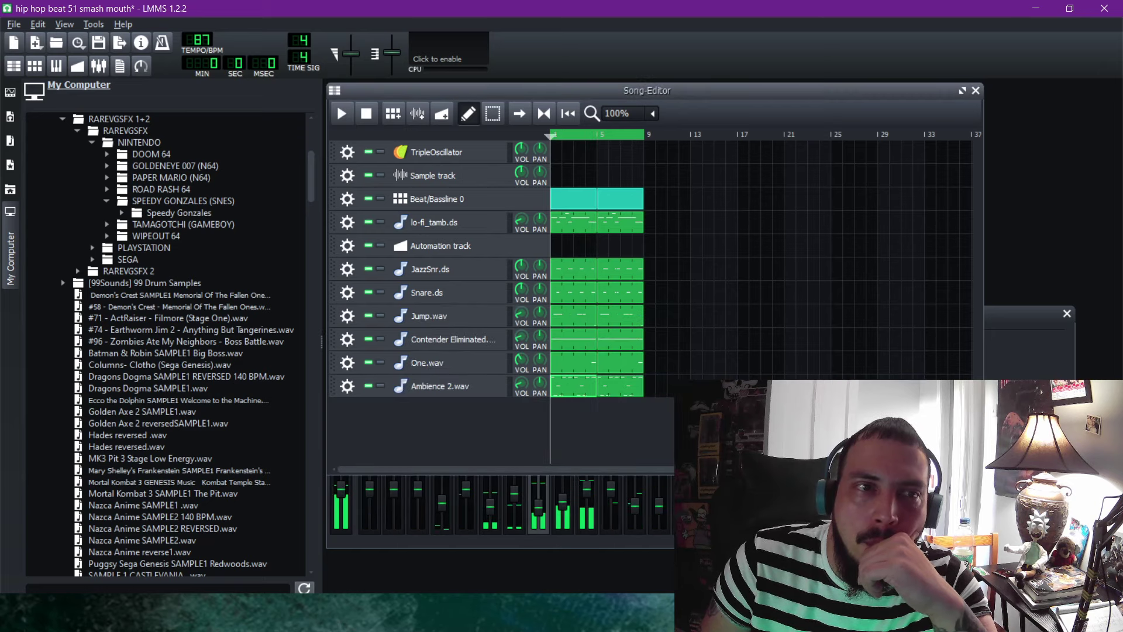
{"action": "left_click", "coordinate": [13, 24]}
{"action": "left_click", "coordinate": [33, 115]}
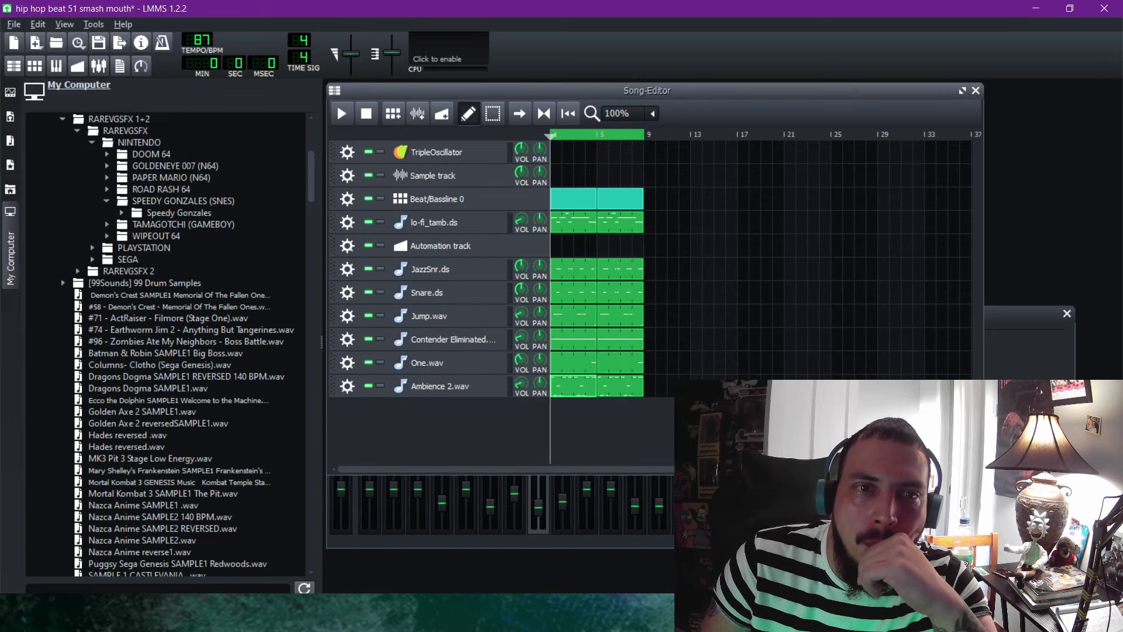
{"action": "key", "text": "ctrl+s"}
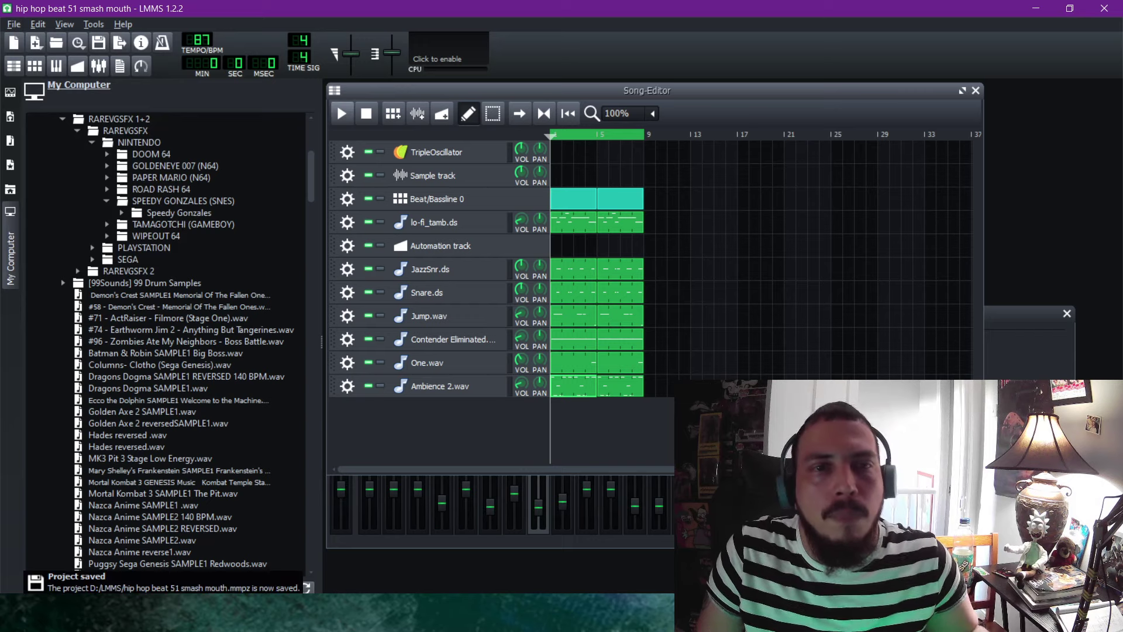
Play the song from the start and collapse the NINTENDO and RAREVGSFX folders in the file browser.
{"action": "key", "text": "space"}
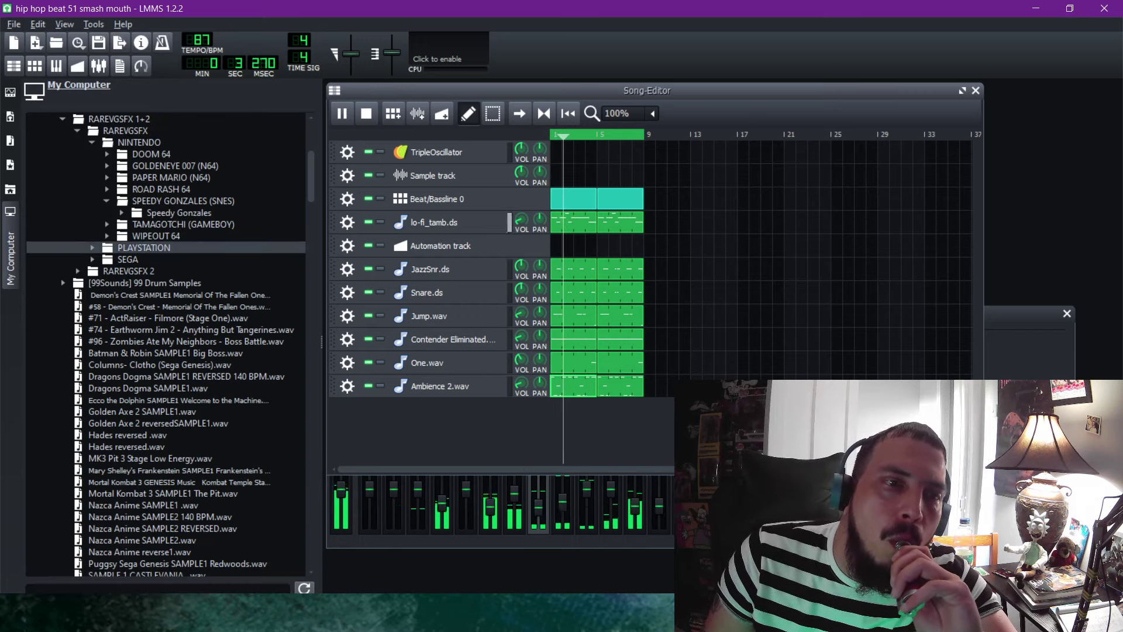
{"action": "left_click", "coordinate": [92, 142]}
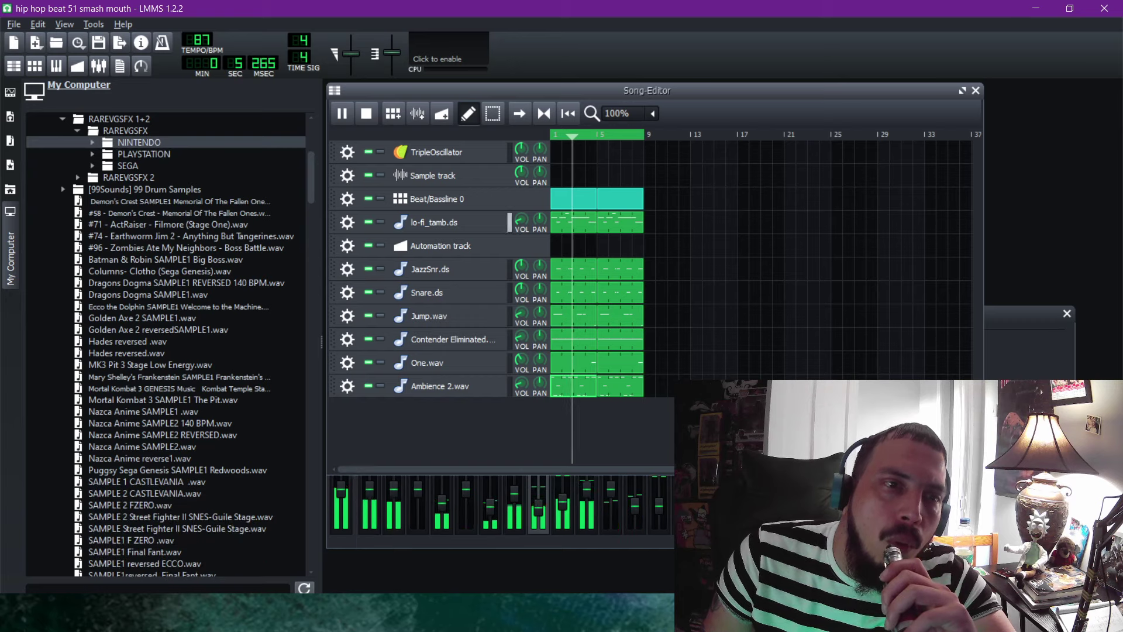
{"action": "left_click", "coordinate": [77, 130]}
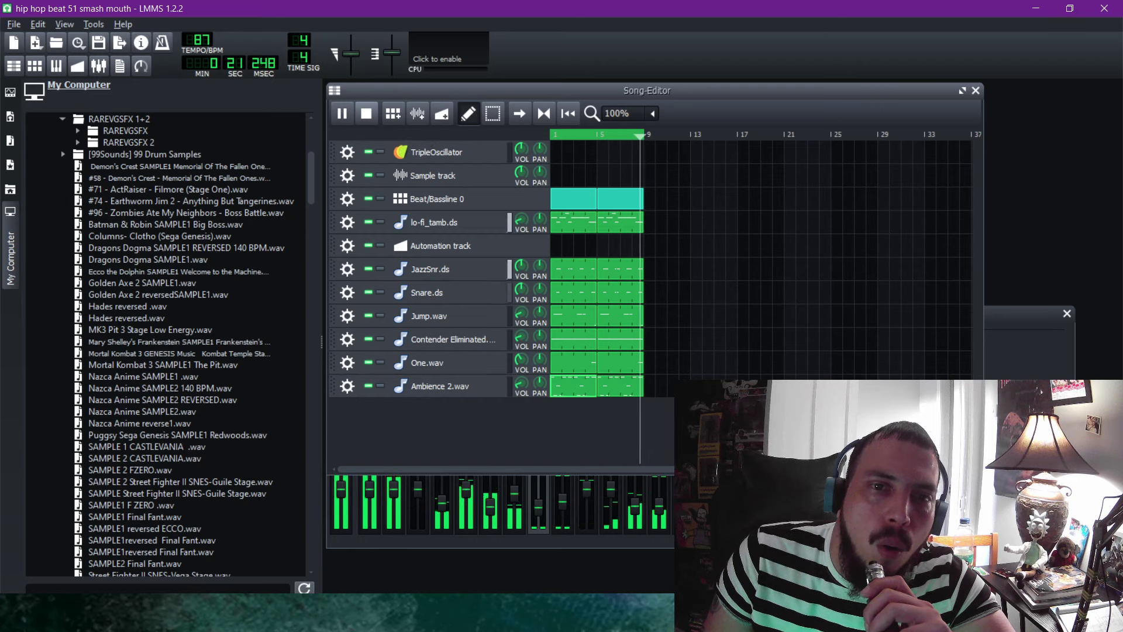
Stop playback and add Beat/Bassline 0 blocks at bars 9 and 13.
{"action": "key", "text": "space"}
{"action": "left_click", "coordinate": [650, 200]}
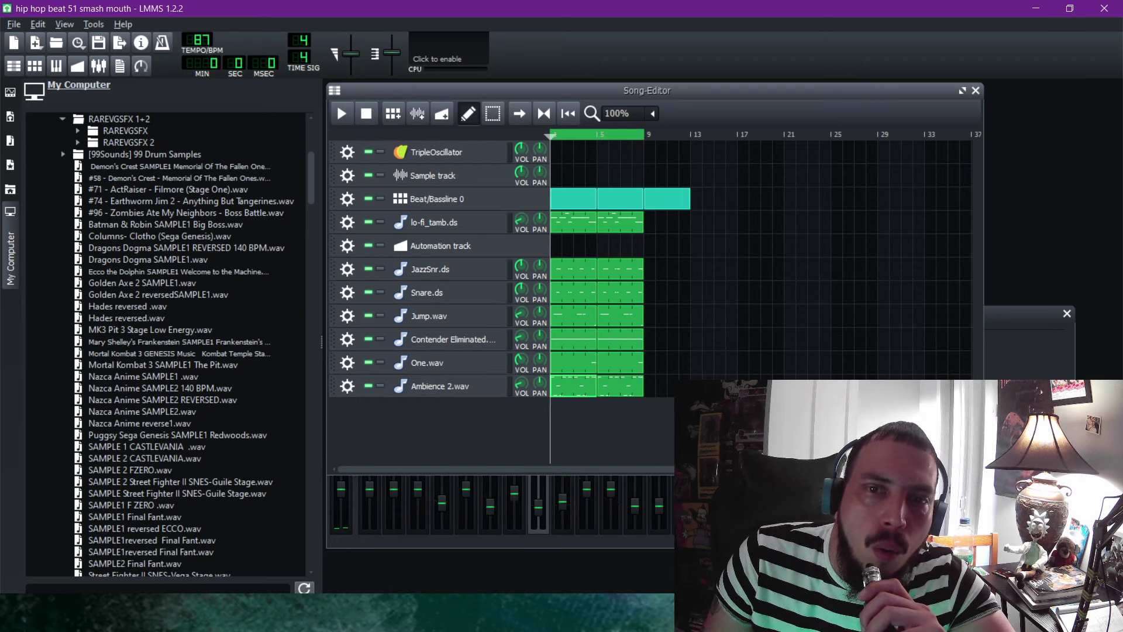
{"action": "left_click", "coordinate": [696, 200]}
Copy the Ambience 2.wav pattern from bar 5 and paste it every four bars from bar 9 through bar 33.
{"action": "right_click", "coordinate": [620, 385]}
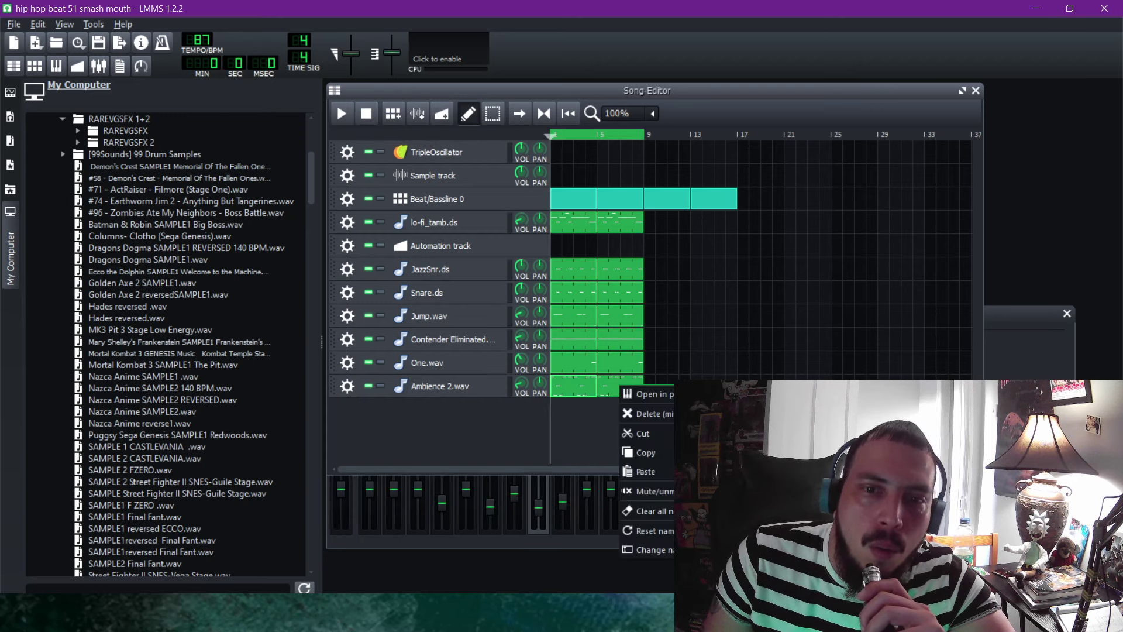
{"action": "left_click", "coordinate": [645, 453]}
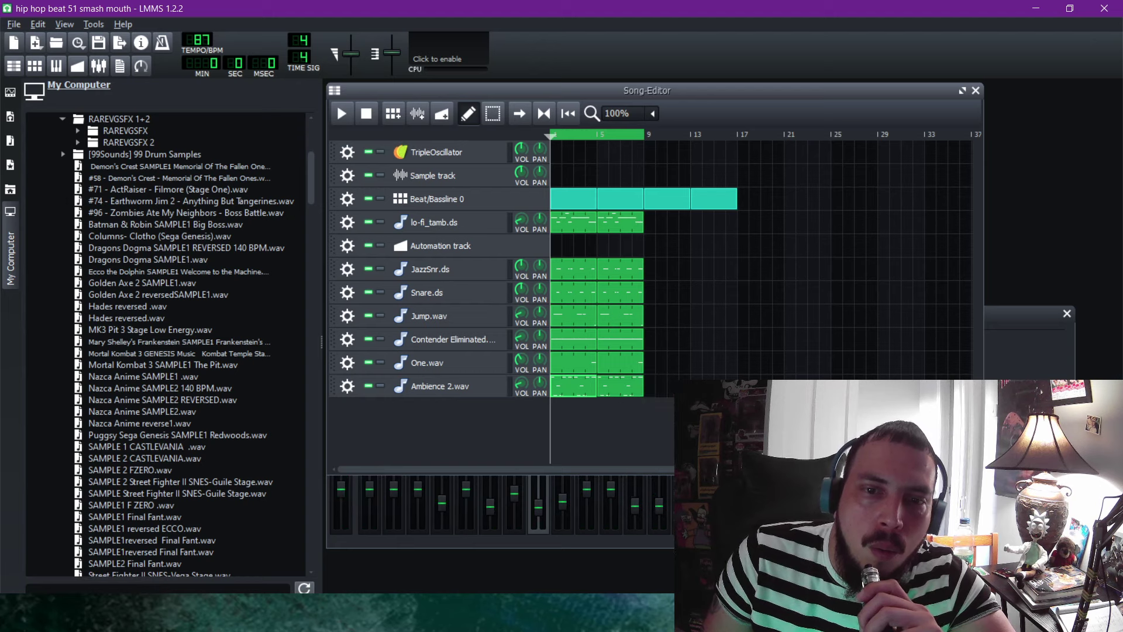
{"action": "right_click", "coordinate": [643, 385]}
{"action": "left_click", "coordinate": [667, 473]}
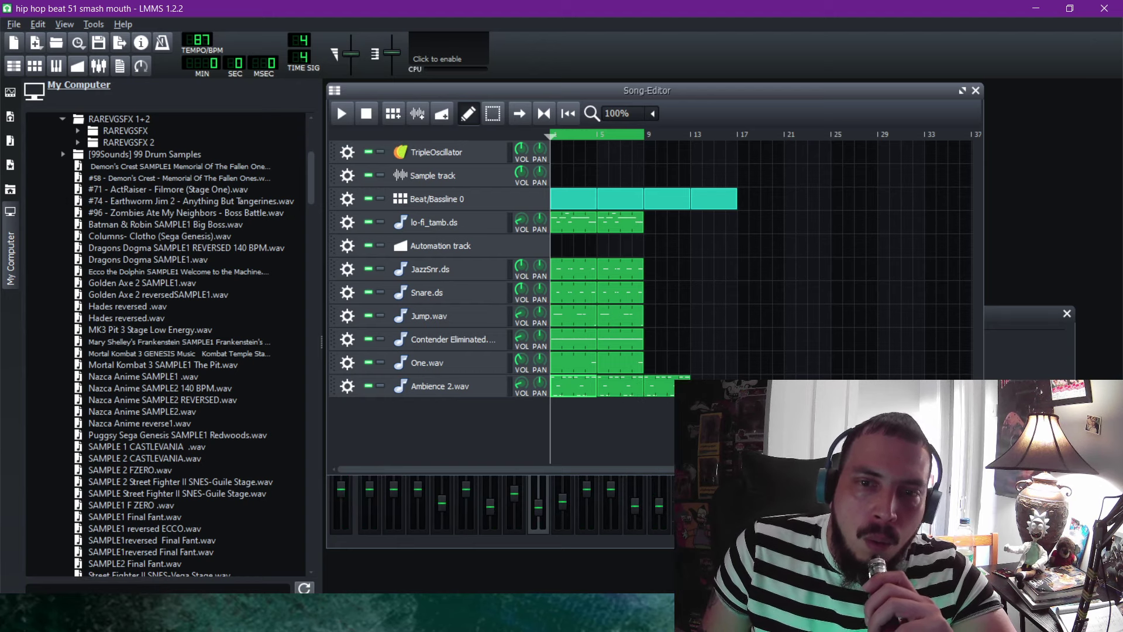
{"action": "left_click", "coordinate": [715, 473]}
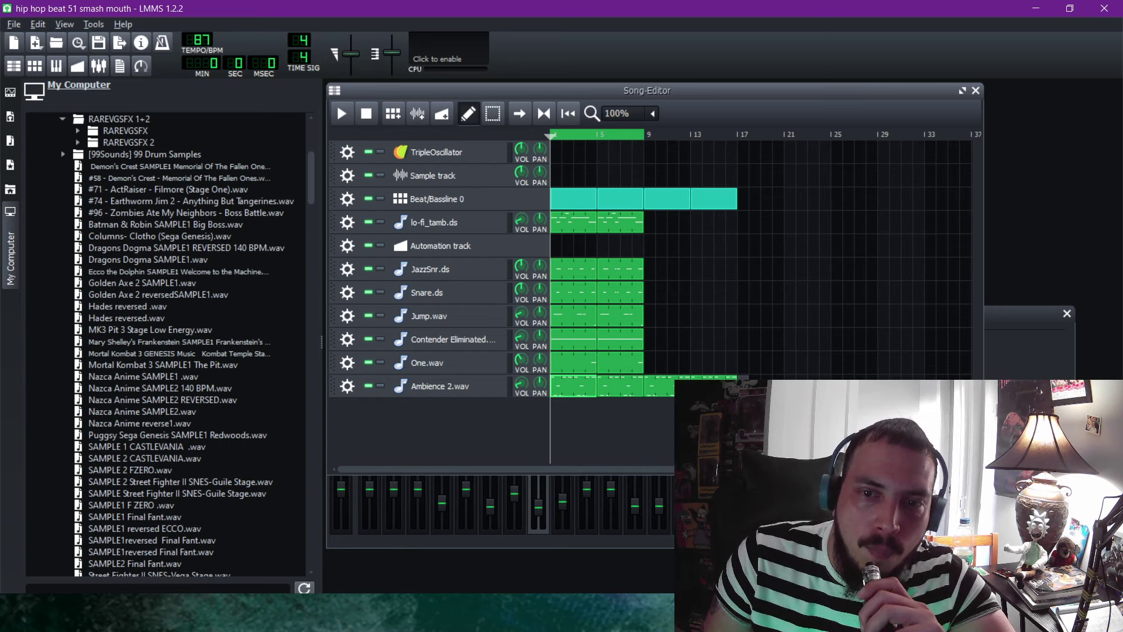
{"action": "key", "text": "ctrl+v"}
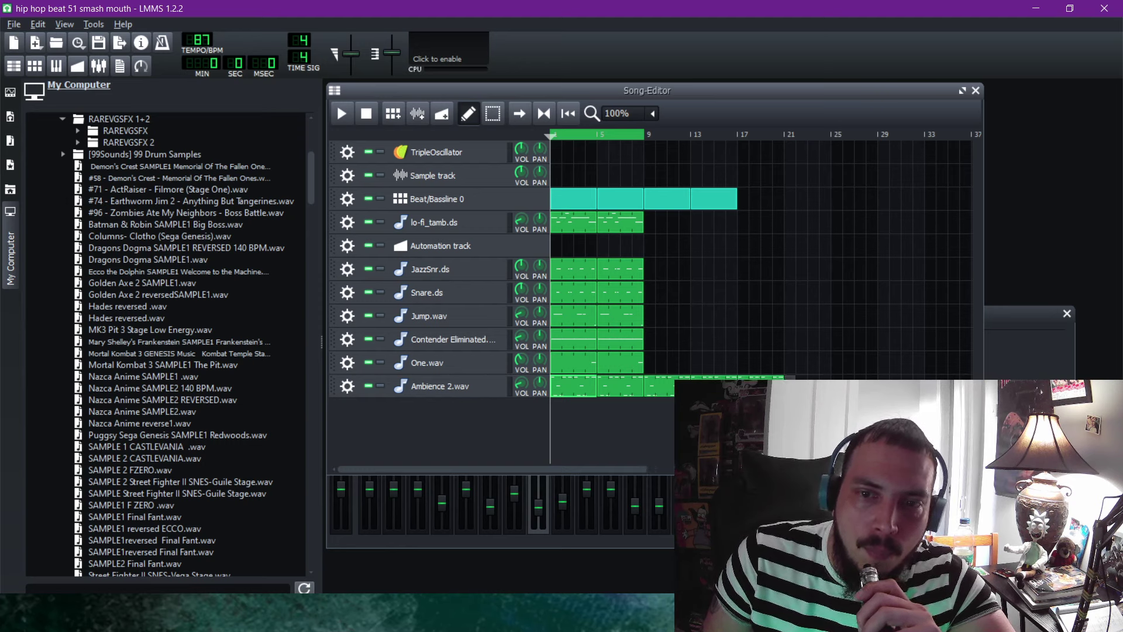
{"action": "key", "text": "ctrl+v"}
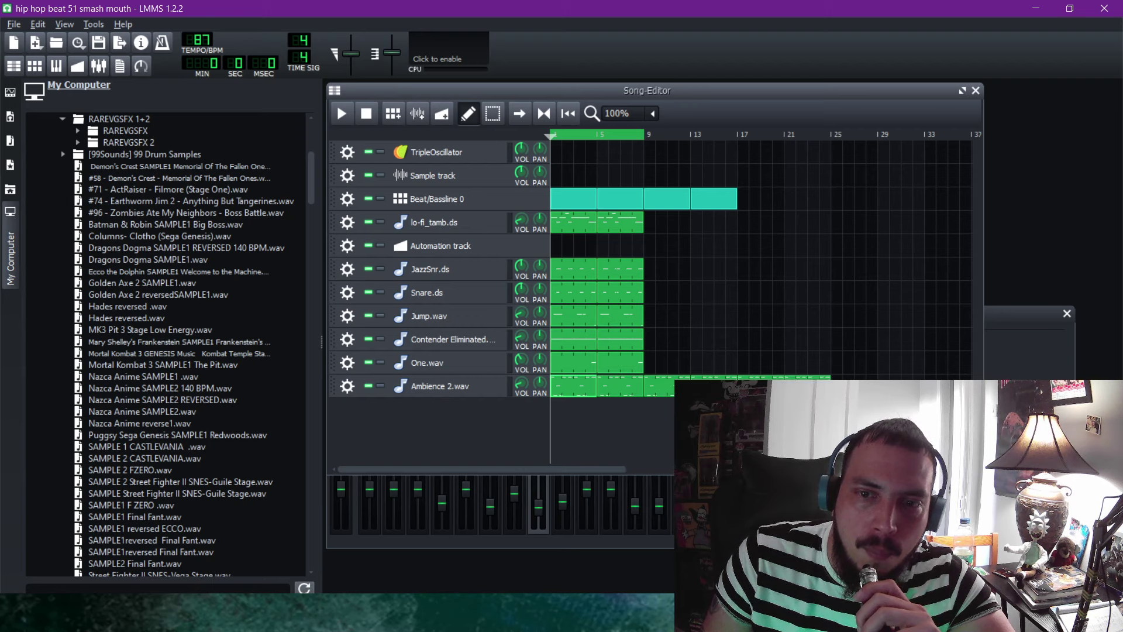
{"action": "key", "text": "ctrl+v"}
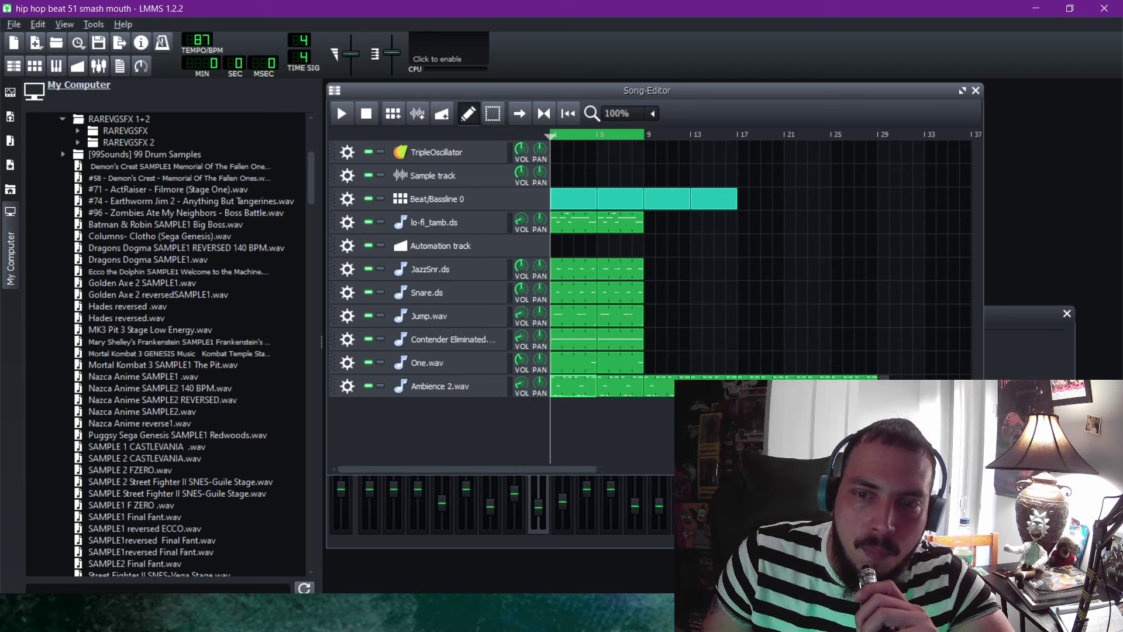
{"action": "key", "text": "ctrl+v"}
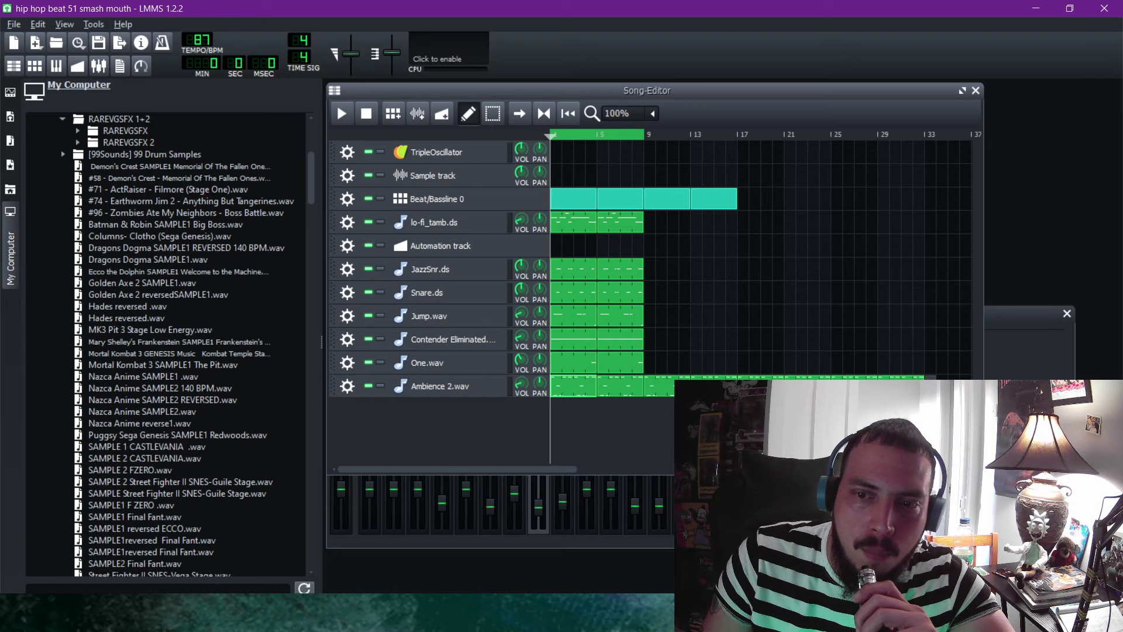
{"action": "key", "text": "ctrl+v"}
Maximize the Song-Editor and paste one more Ambience 2.wav pattern at bar 37.
{"action": "left_click", "coordinate": [962, 90]}
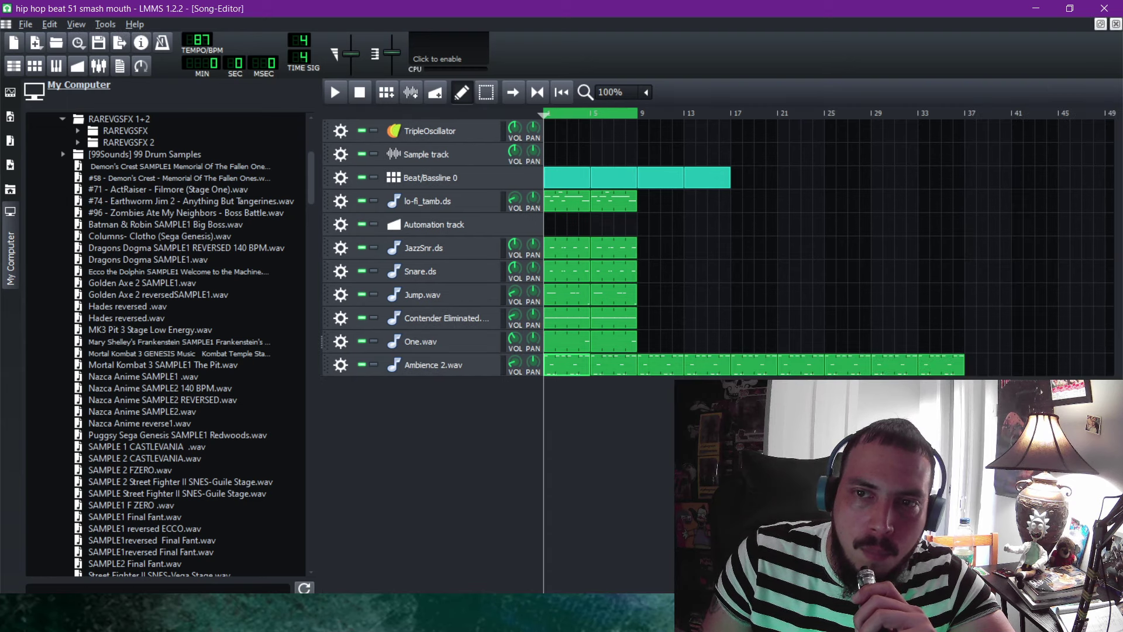
{"action": "right_click", "coordinate": [943, 367]}
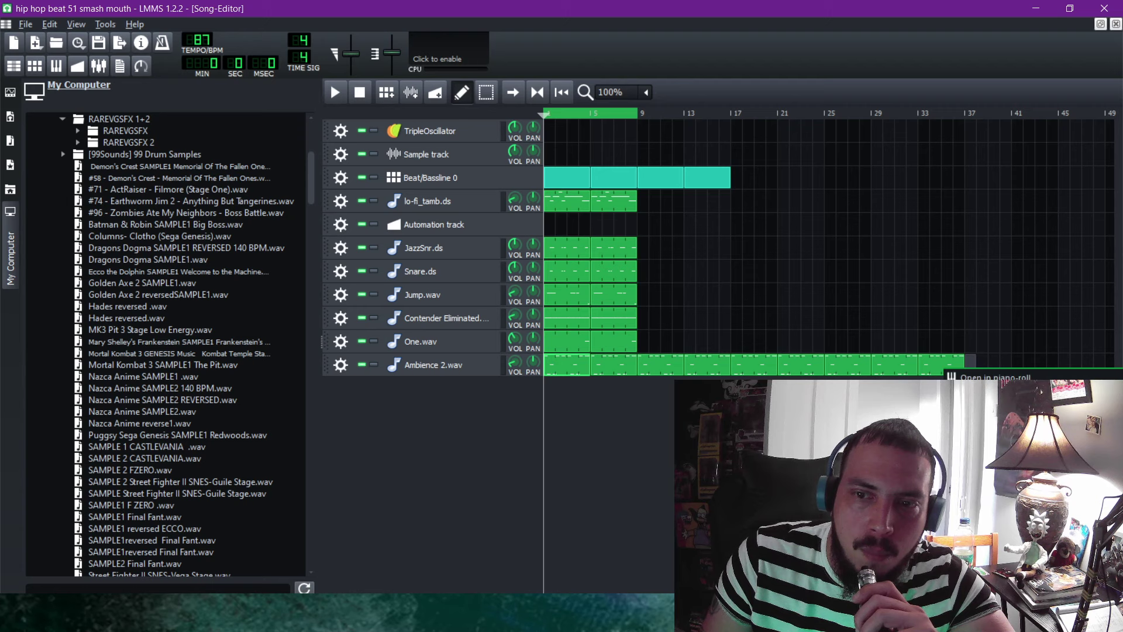
{"action": "left_click", "coordinate": [982, 451]}
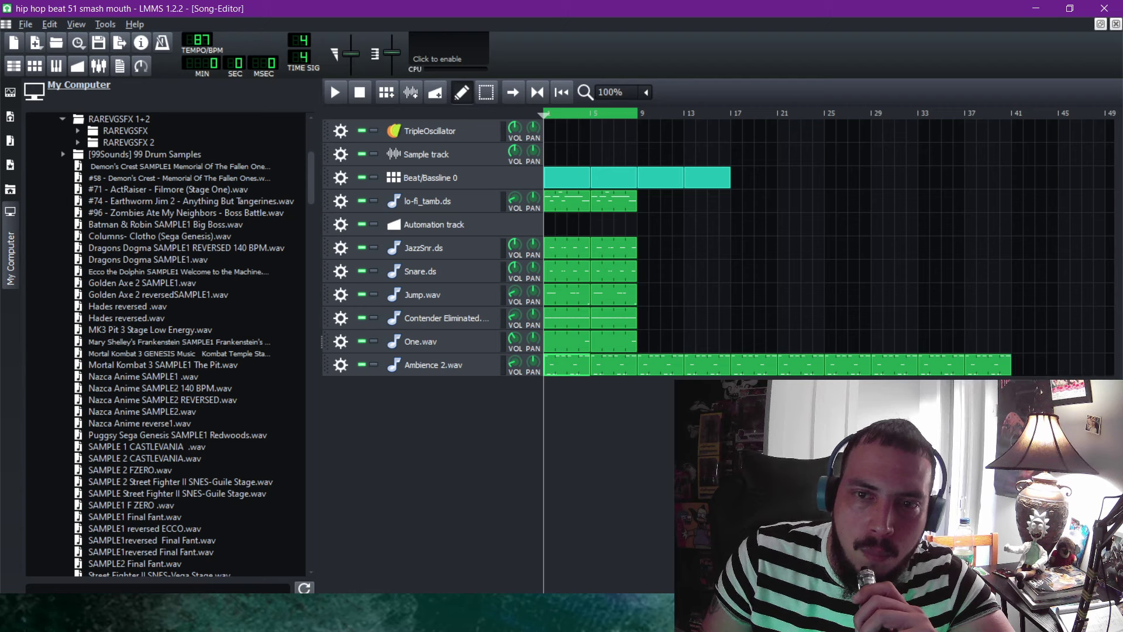
Add Beat/Bassline 0 blocks from bar 17 through the end of bar 40 and delete the block at bar 9.
{"action": "key", "text": "ctrl+v"}
{"action": "key", "text": "ctrl+v"}
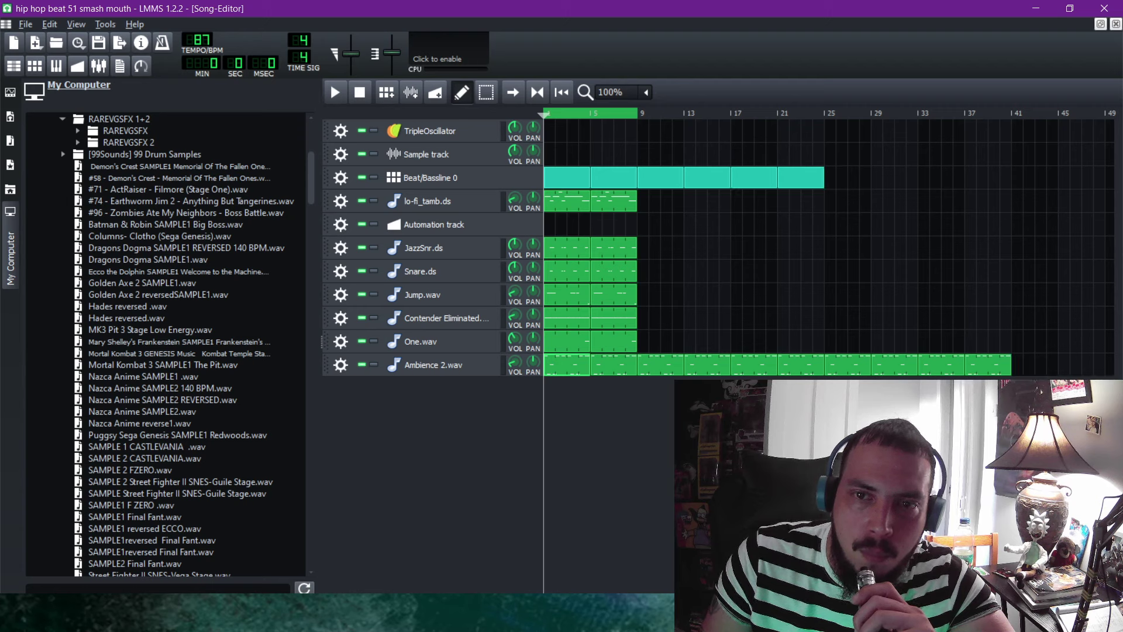
{"action": "key", "text": "ctrl+v"}
{"action": "key", "text": "ctrl+v"}
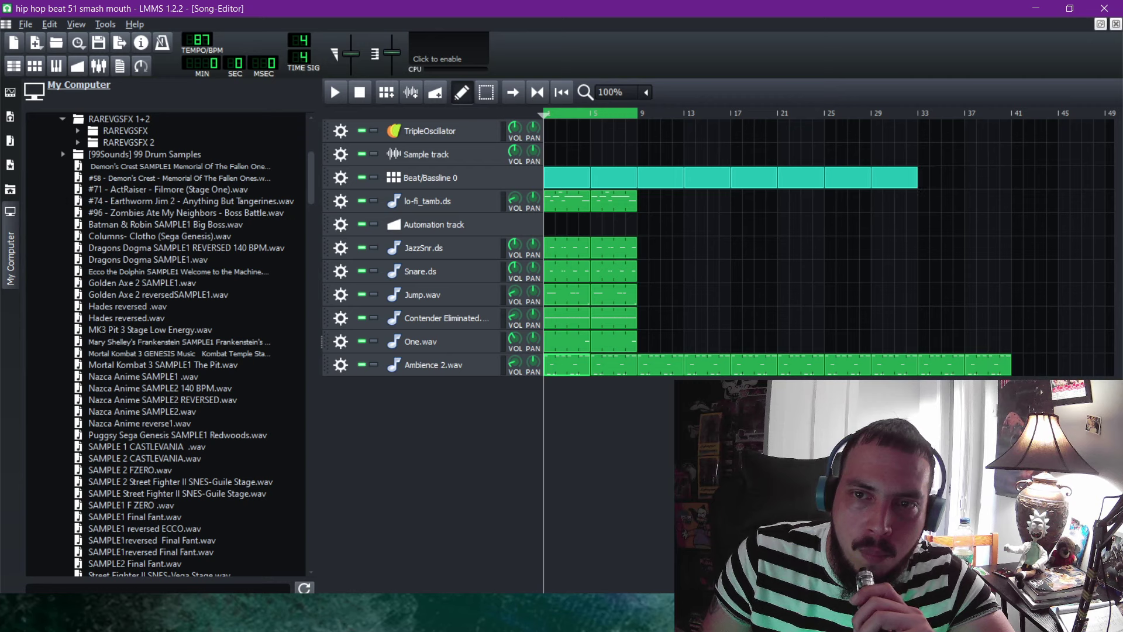
{"action": "key", "text": "ctrl+v"}
{"action": "key", "text": "ctrl+v"}
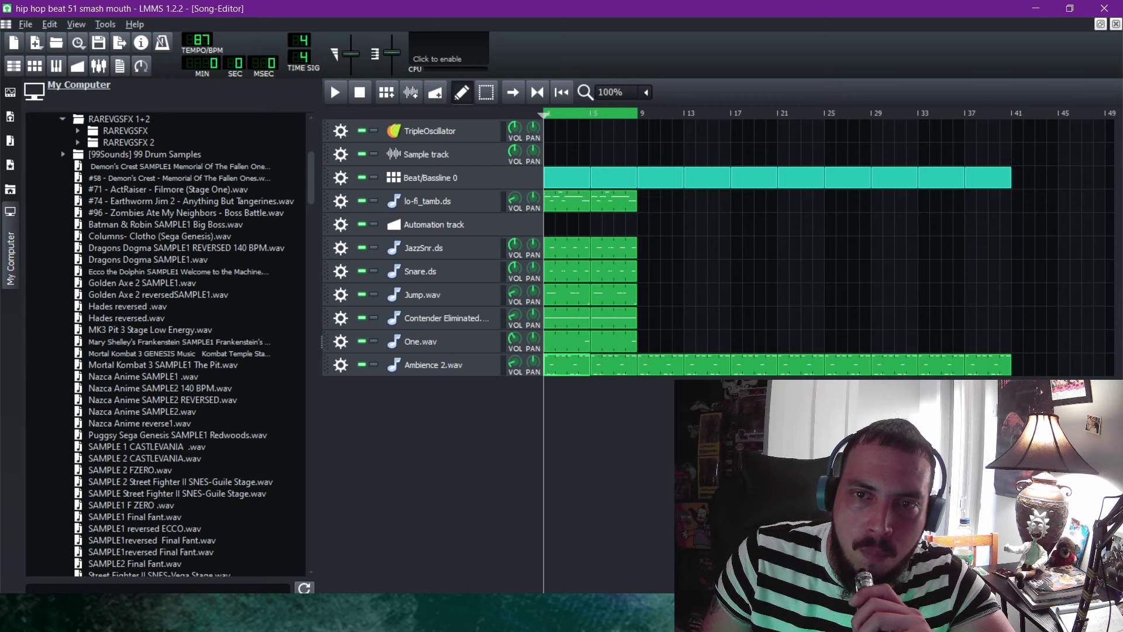
{"action": "key", "text": "Delete"}
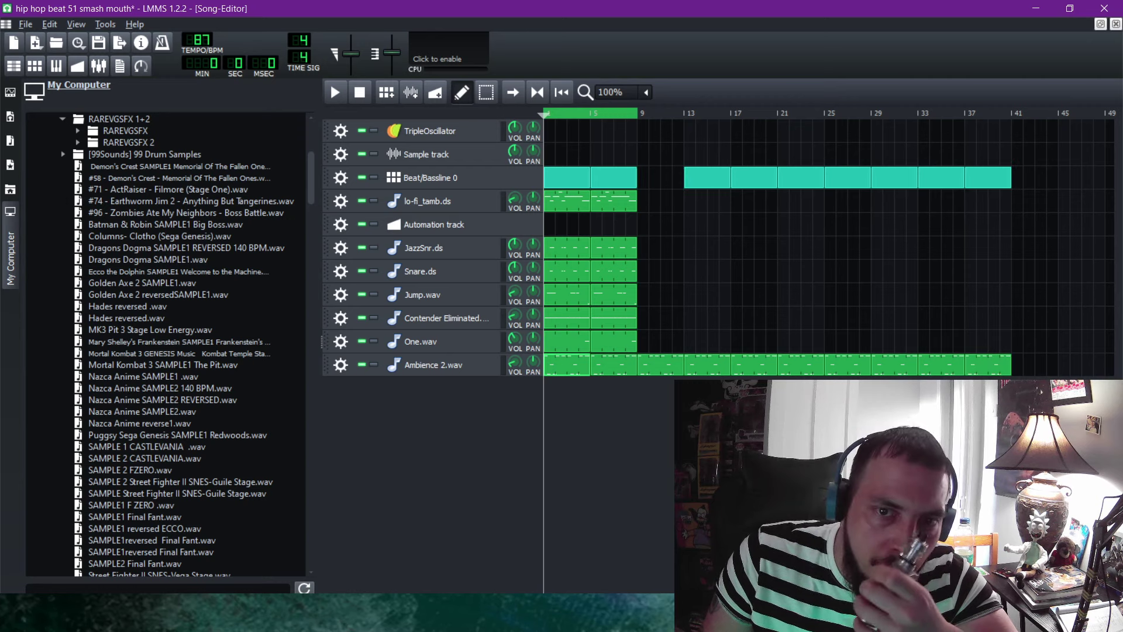
Copy the lo-fi_tamb.ds pattern from bar 5 and paste it at bars 13, 21, 29 and 37.
{"action": "left_click", "coordinate": [619, 202]}
{"action": "right_click", "coordinate": [619, 202]}
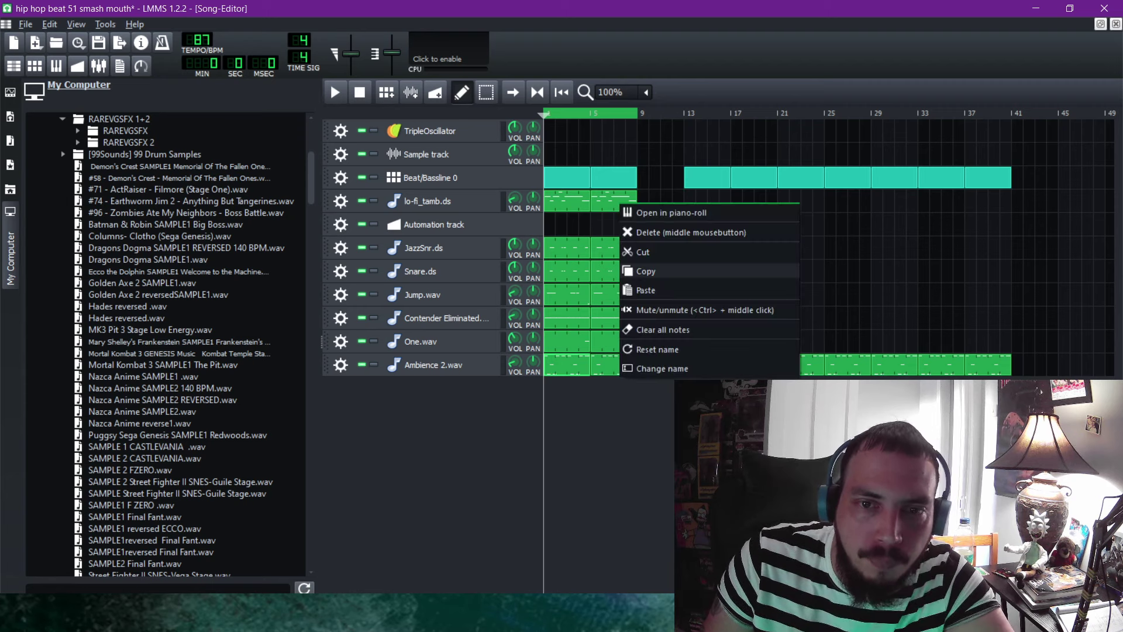
{"action": "left_click", "coordinate": [647, 271]}
{"action": "left_click", "coordinate": [690, 201]}
{"action": "right_click", "coordinate": [690, 200]}
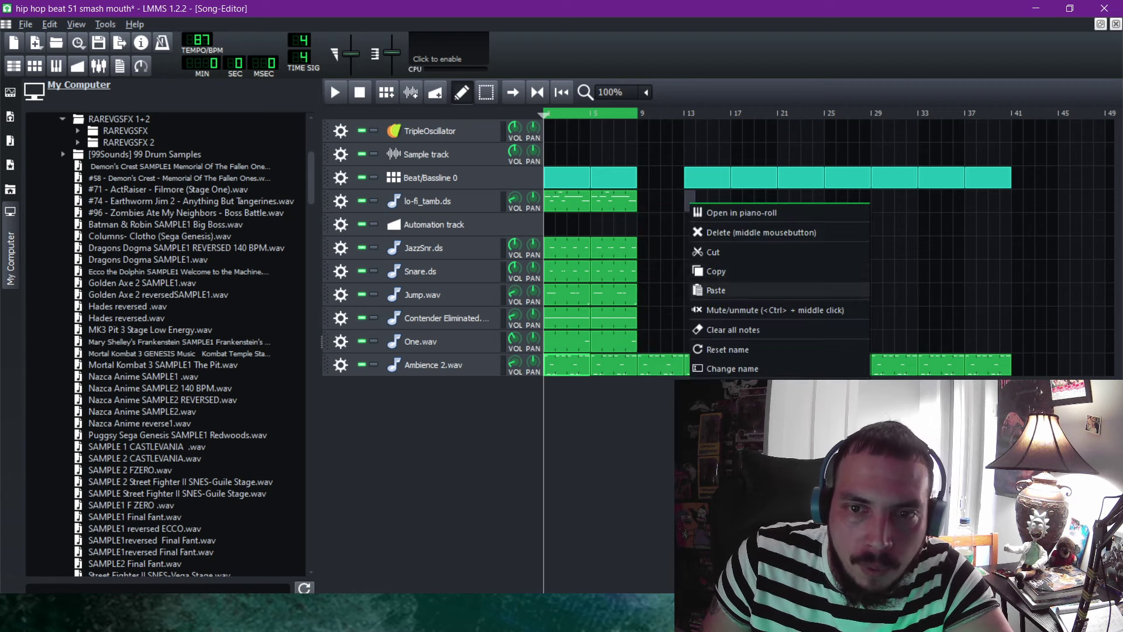
{"action": "left_click", "coordinate": [702, 289]}
{"action": "right_click", "coordinate": [781, 200]}
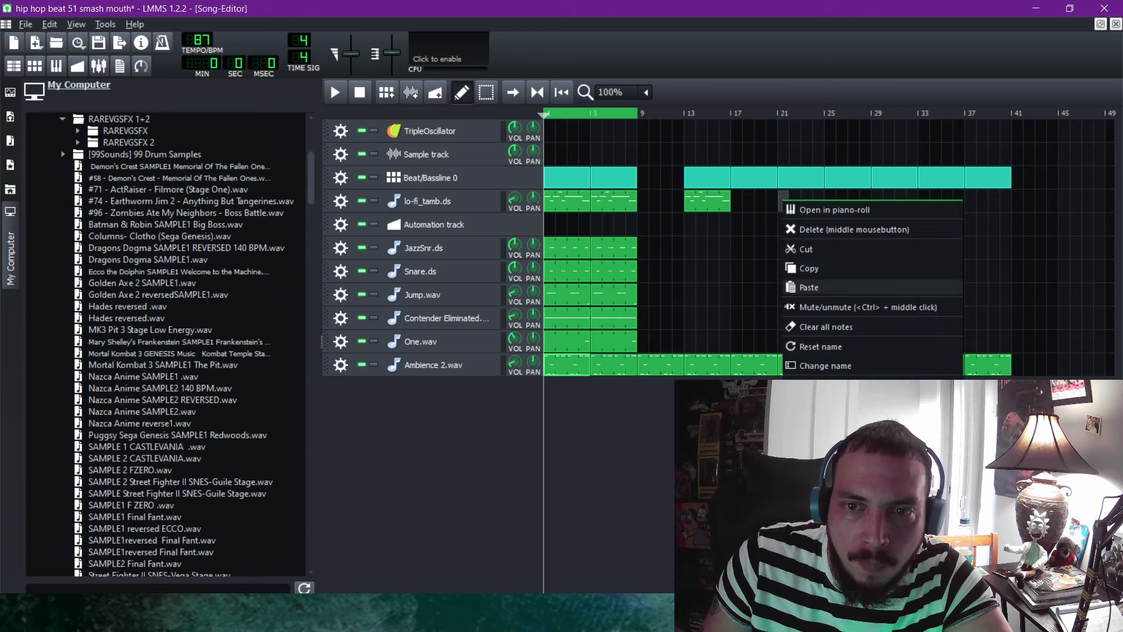
{"action": "left_click", "coordinate": [796, 288]}
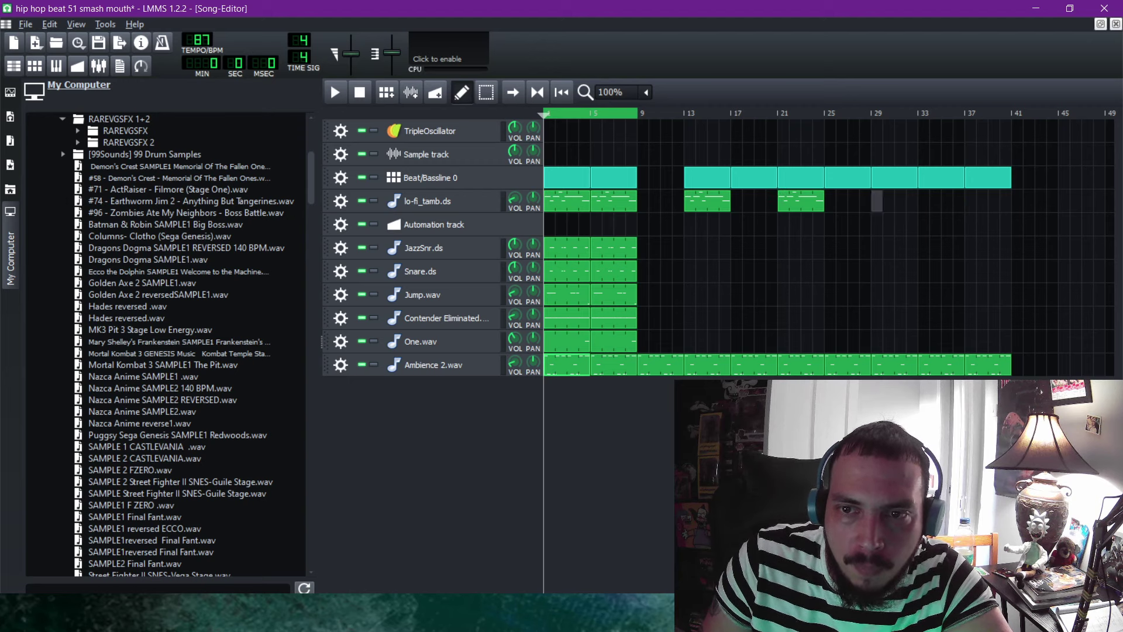
{"action": "right_click", "coordinate": [877, 200]}
{"action": "left_click", "coordinate": [892, 288]}
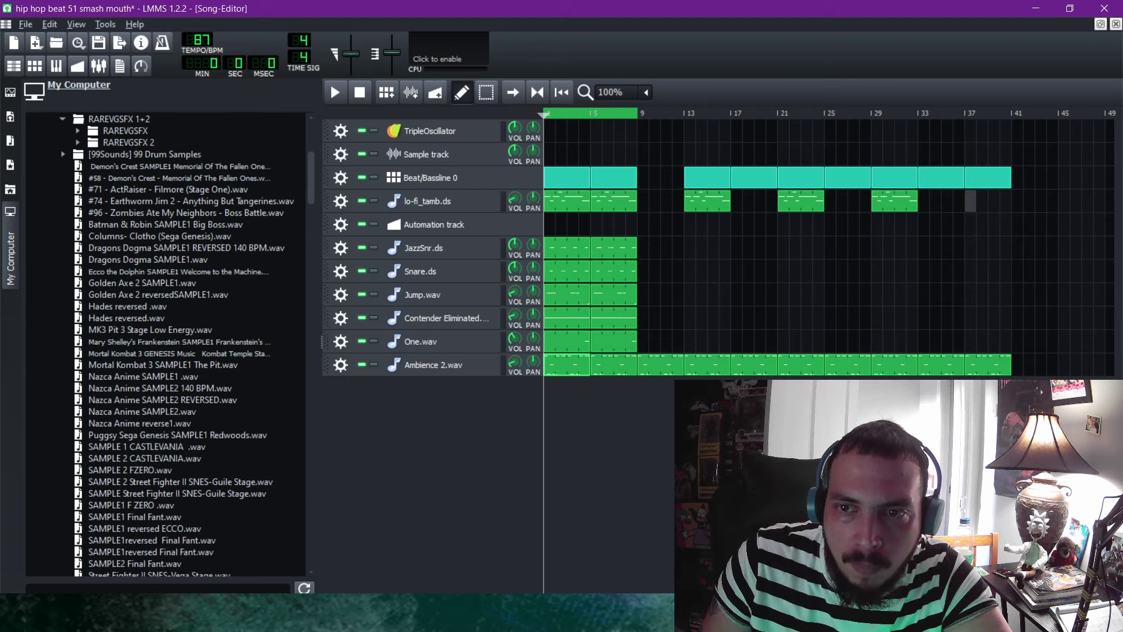
{"action": "right_click", "coordinate": [971, 201]}
{"action": "left_click", "coordinate": [986, 288]}
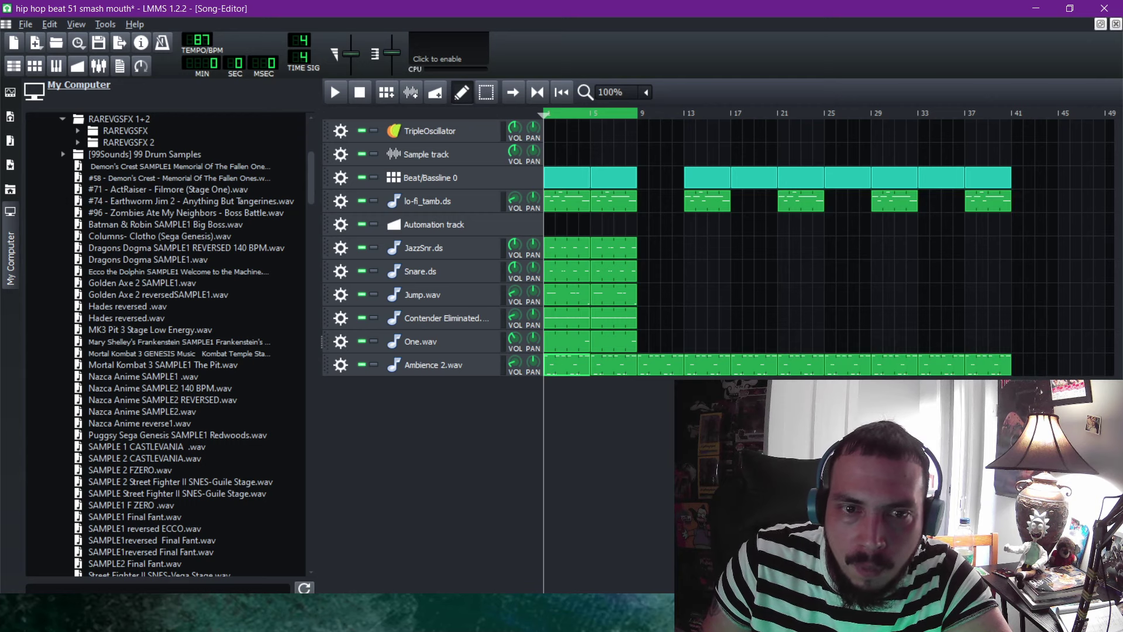
Copy the Jump.wav pattern from bar 5 and paste it every four bars from bar 13 through bar 37, plus at bar 9.
{"action": "right_click", "coordinate": [615, 294]}
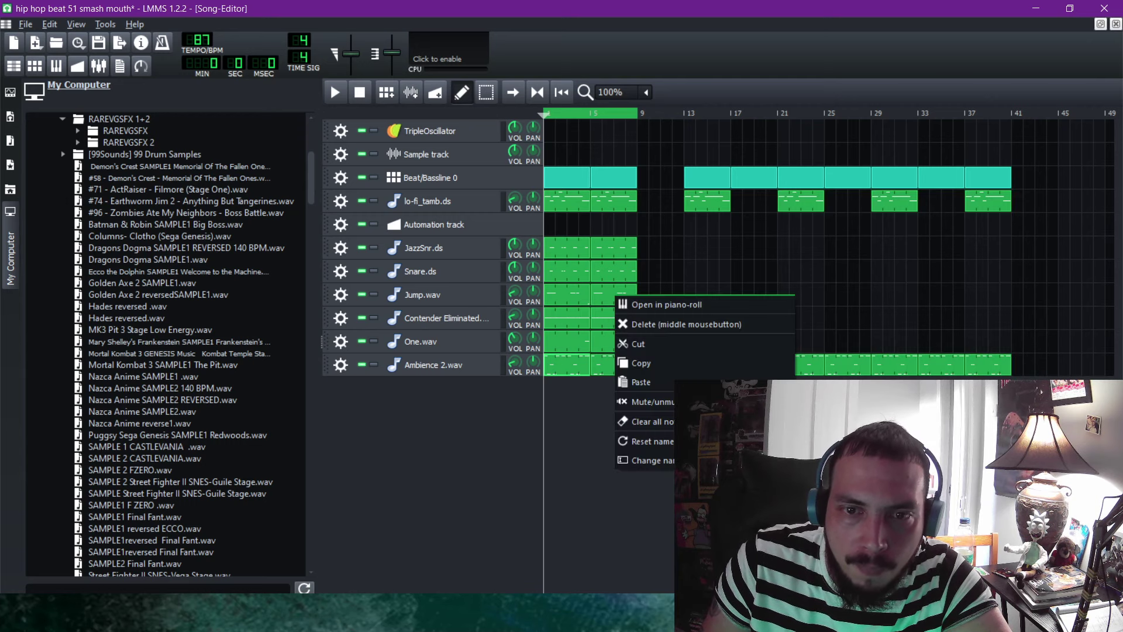
{"action": "left_click", "coordinate": [635, 363]}
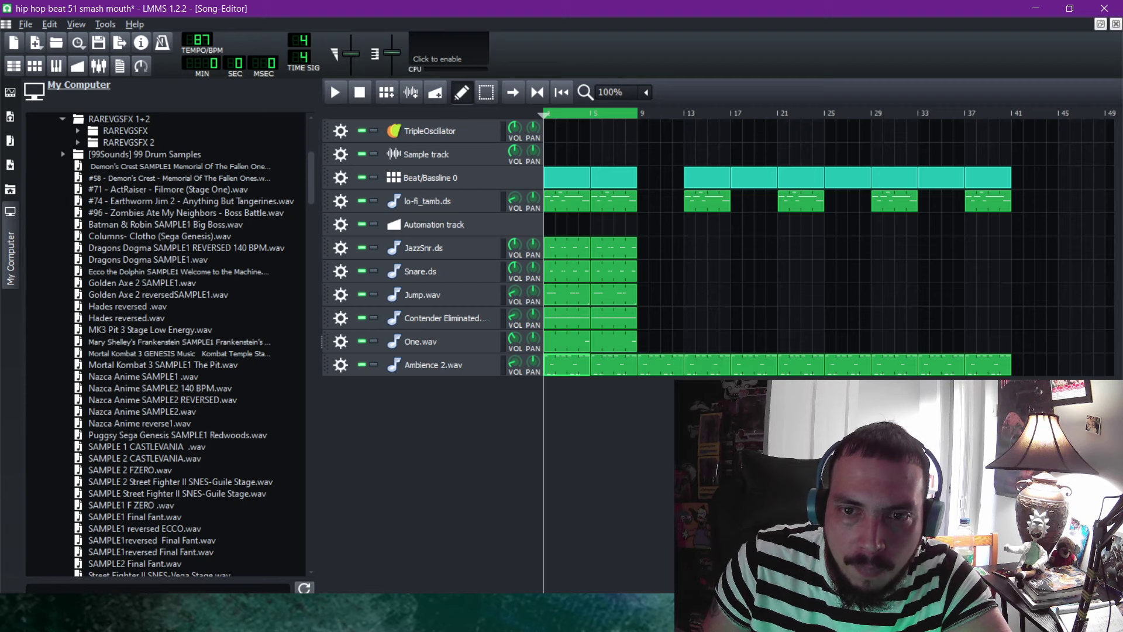
{"action": "right_click", "coordinate": [690, 294]}
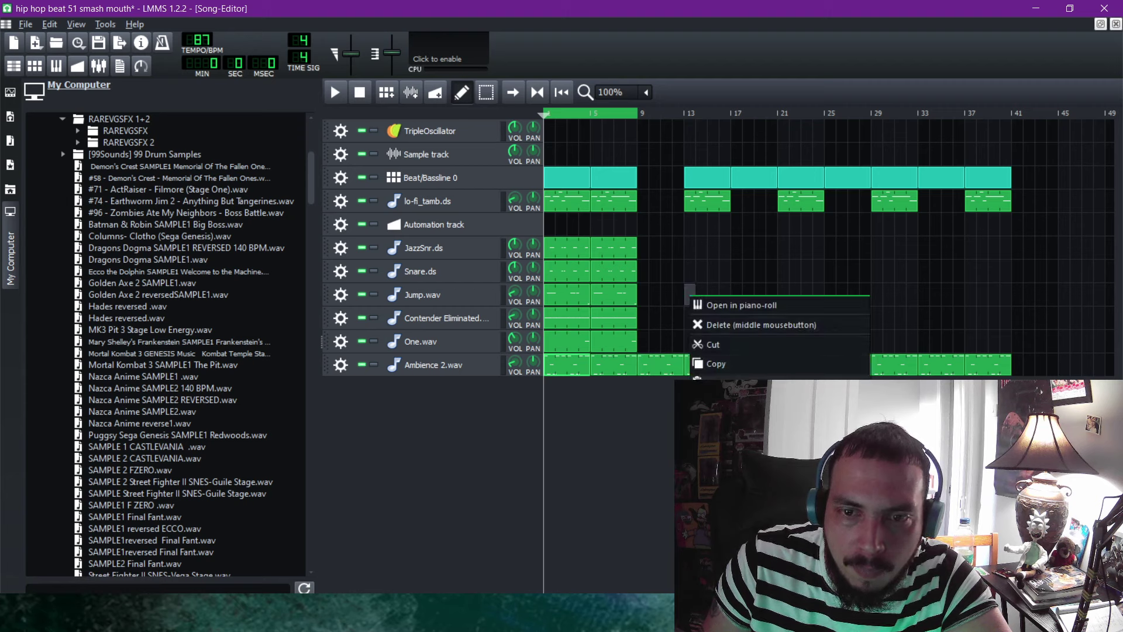
{"action": "left_click", "coordinate": [708, 377]}
{"action": "right_click", "coordinate": [735, 291]}
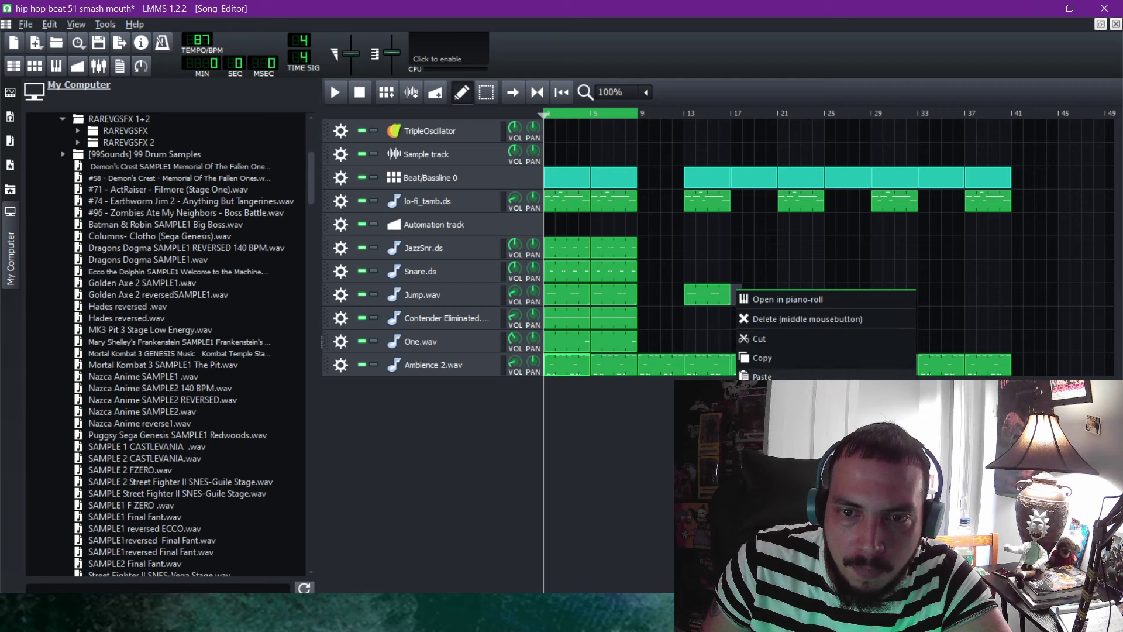
{"action": "left_click", "coordinate": [760, 374]}
{"action": "right_click", "coordinate": [781, 292]}
{"action": "left_click", "coordinate": [807, 377]}
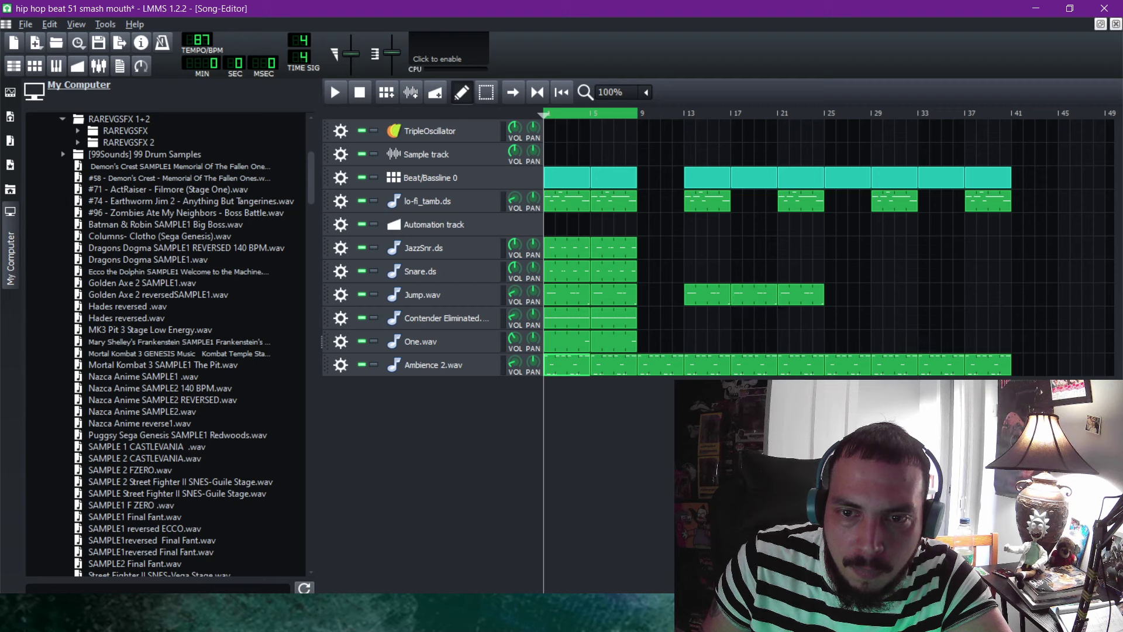
{"action": "right_click", "coordinate": [828, 292]}
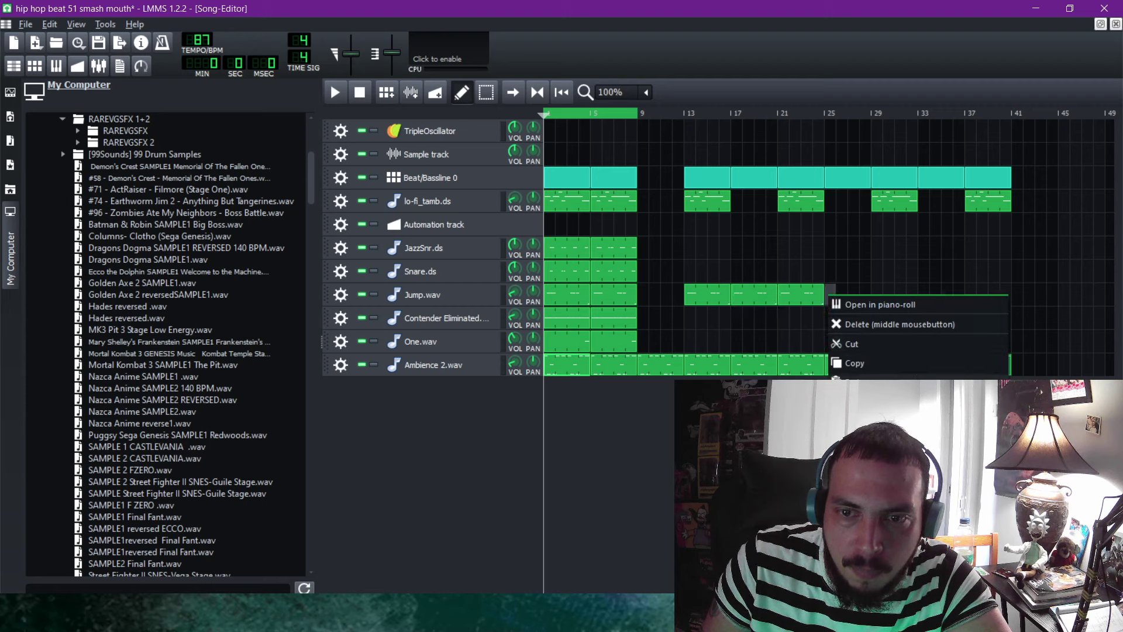
{"action": "left_click", "coordinate": [851, 377]}
{"action": "right_click", "coordinate": [876, 292]}
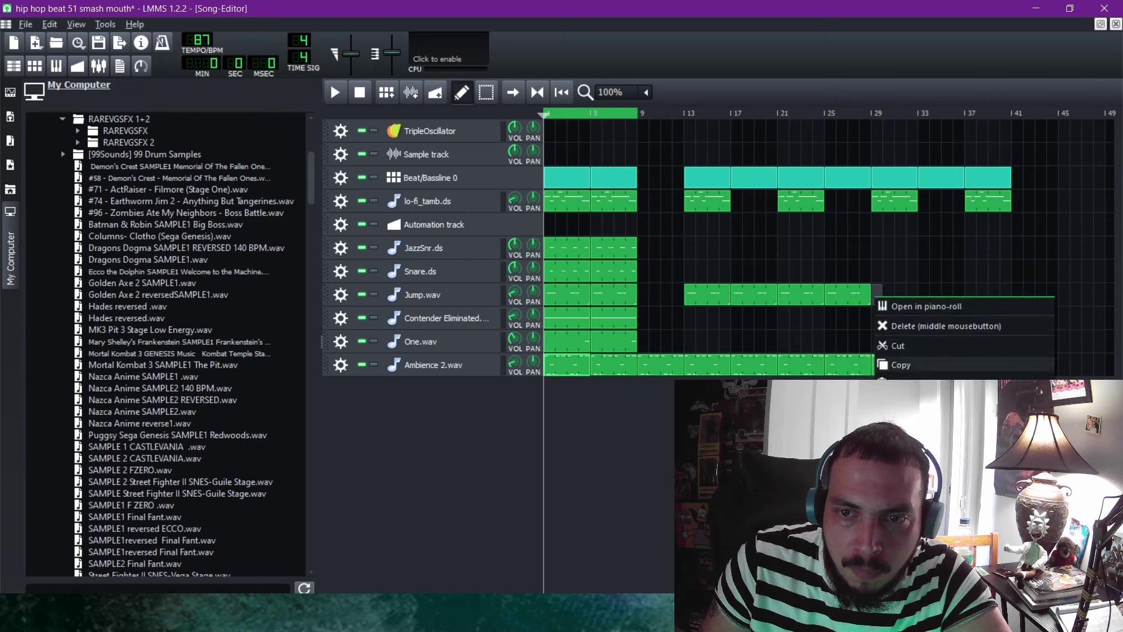
{"action": "left_click", "coordinate": [897, 377]}
{"action": "right_click", "coordinate": [923, 293]}
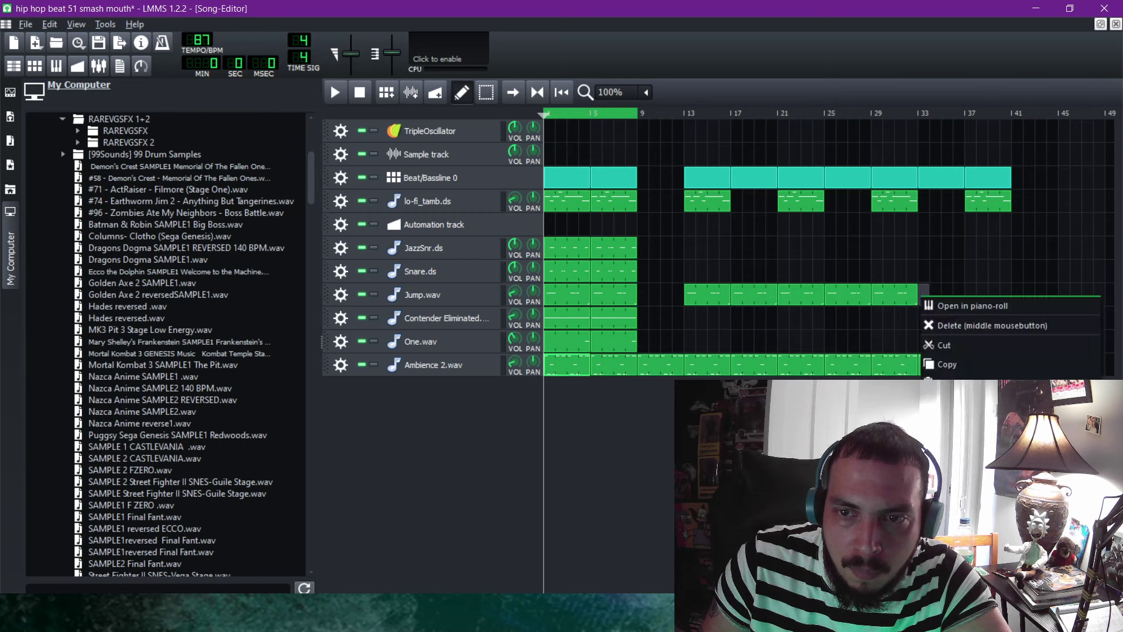
{"action": "left_click", "coordinate": [945, 377]}
{"action": "right_click", "coordinate": [969, 293]}
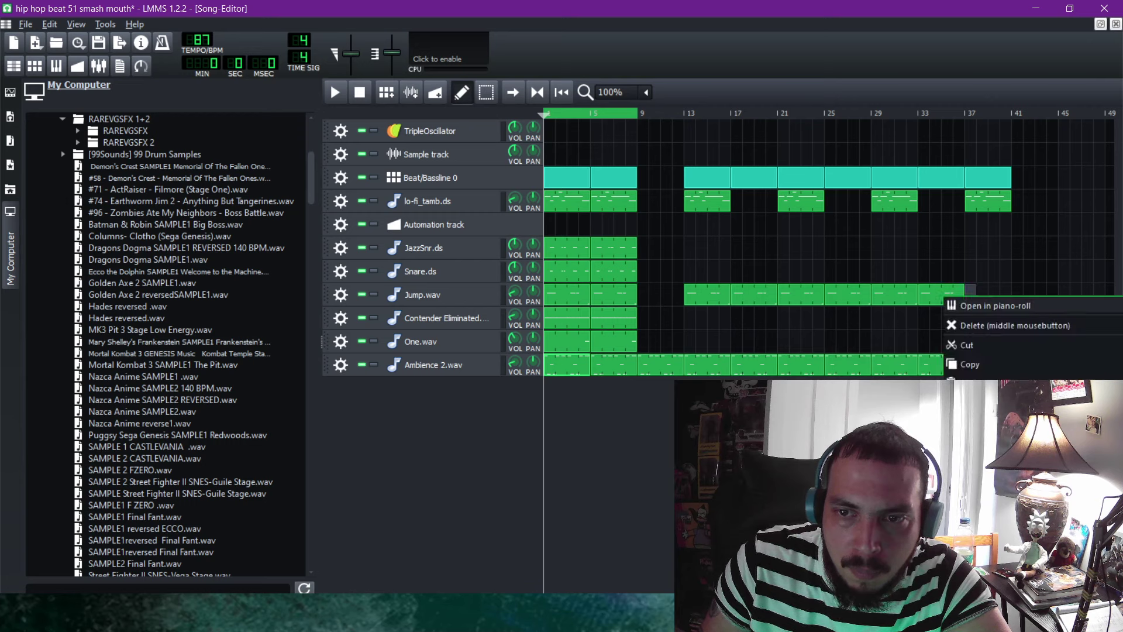
{"action": "left_click", "coordinate": [968, 374]}
{"action": "right_click", "coordinate": [642, 292]}
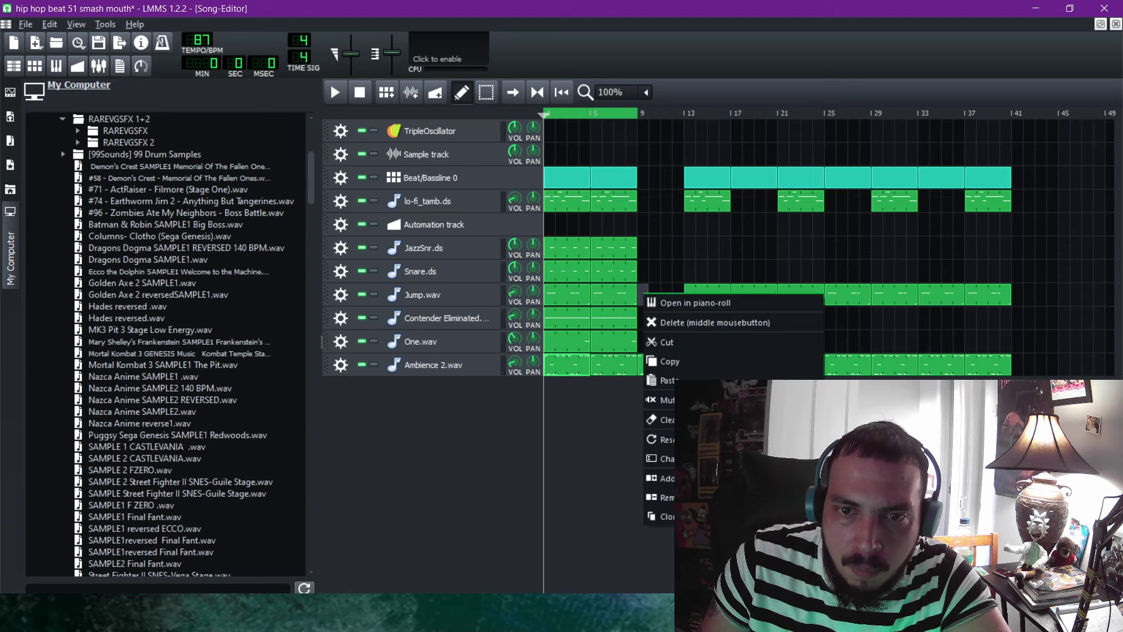
{"action": "left_click", "coordinate": [663, 377]}
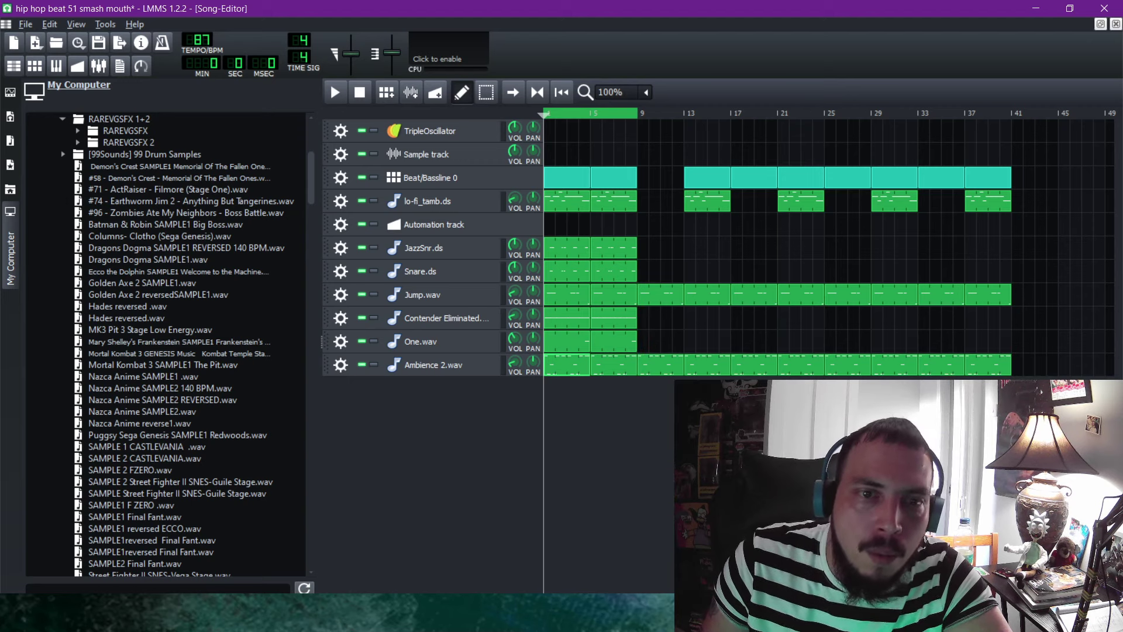
Copy the Snare.ds pattern from bar 5 and paste it at bar 9.
{"action": "left_click", "coordinate": [610, 270]}
{"action": "right_click", "coordinate": [610, 269]}
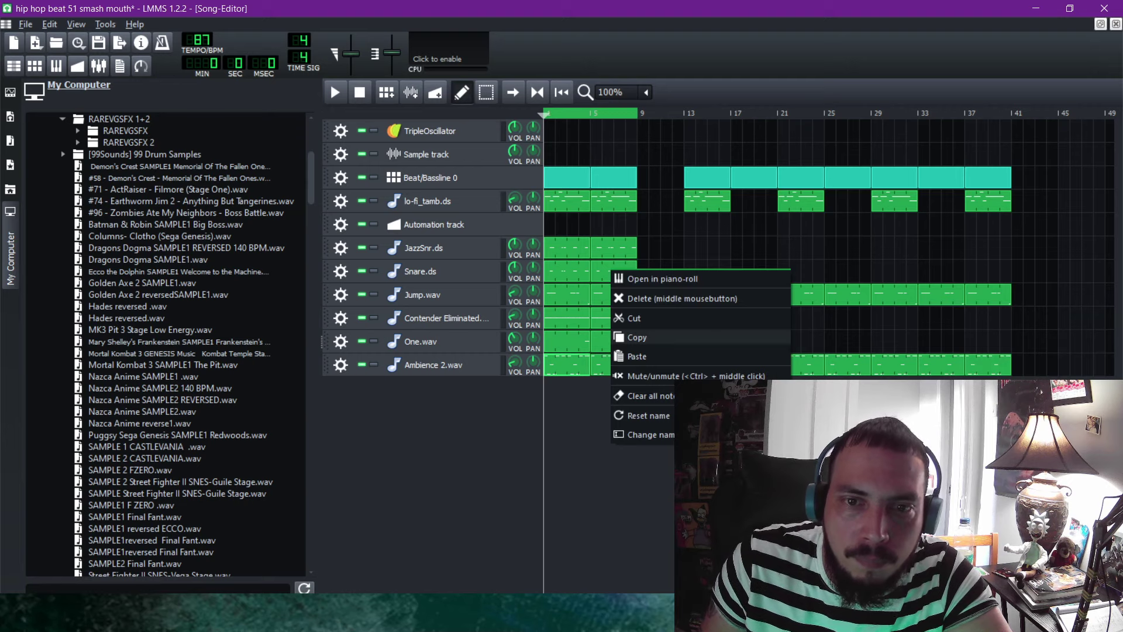
{"action": "left_click", "coordinate": [637, 338]}
{"action": "left_click", "coordinate": [643, 274]}
{"action": "right_click", "coordinate": [642, 274]}
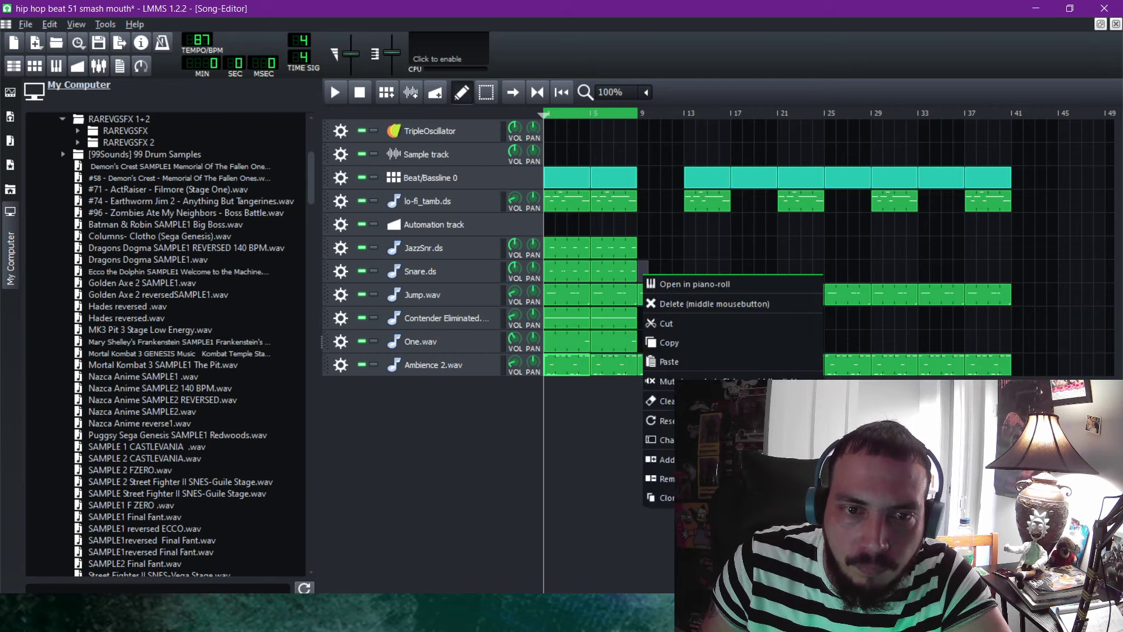
{"action": "left_click", "coordinate": [667, 362]}
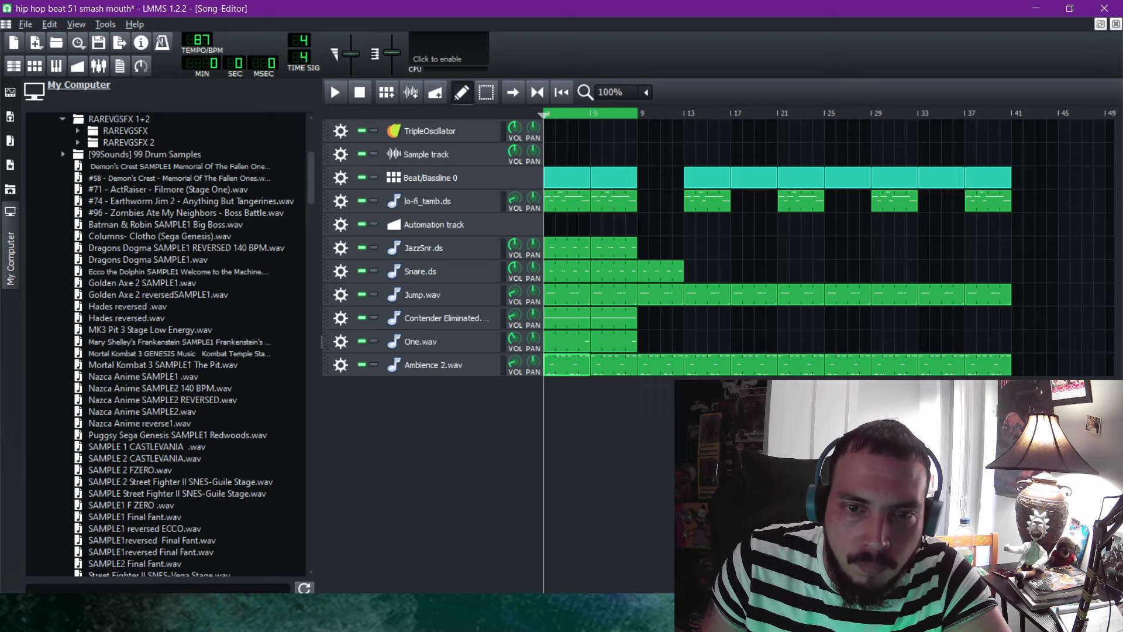
Copy the One.wav pattern from bar 5 and paste it every four bars from bar 9 through bar 37.
{"action": "right_click", "coordinate": [598, 342]}
{"action": "left_click", "coordinate": [620, 411]}
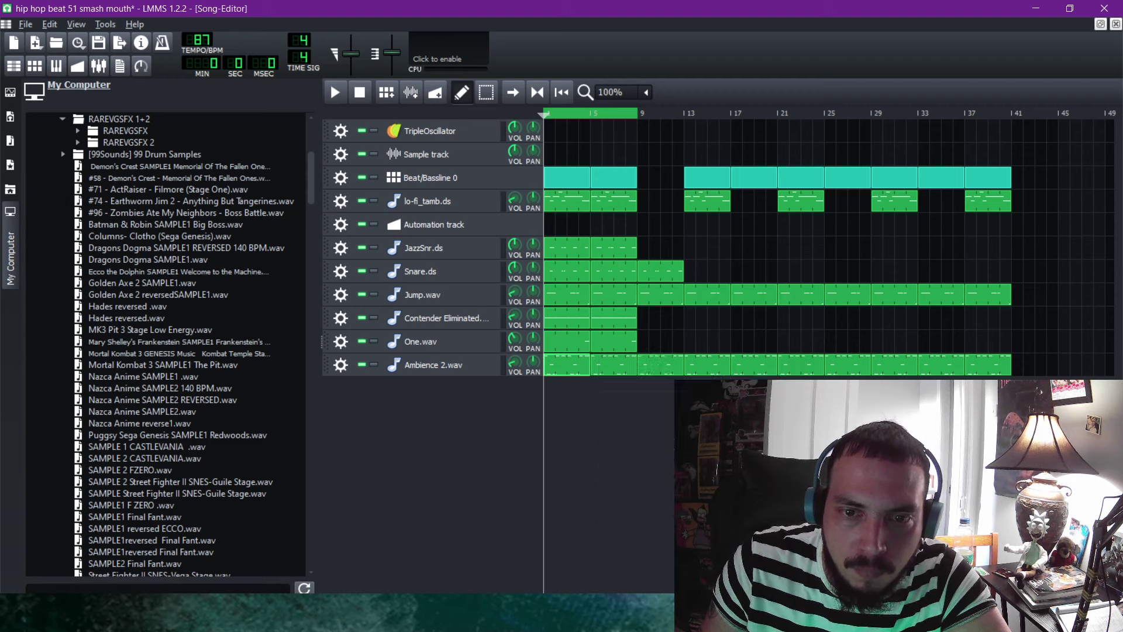
{"action": "left_click", "coordinate": [642, 341]}
{"action": "right_click", "coordinate": [642, 341]}
{"action": "left_click", "coordinate": [672, 349]}
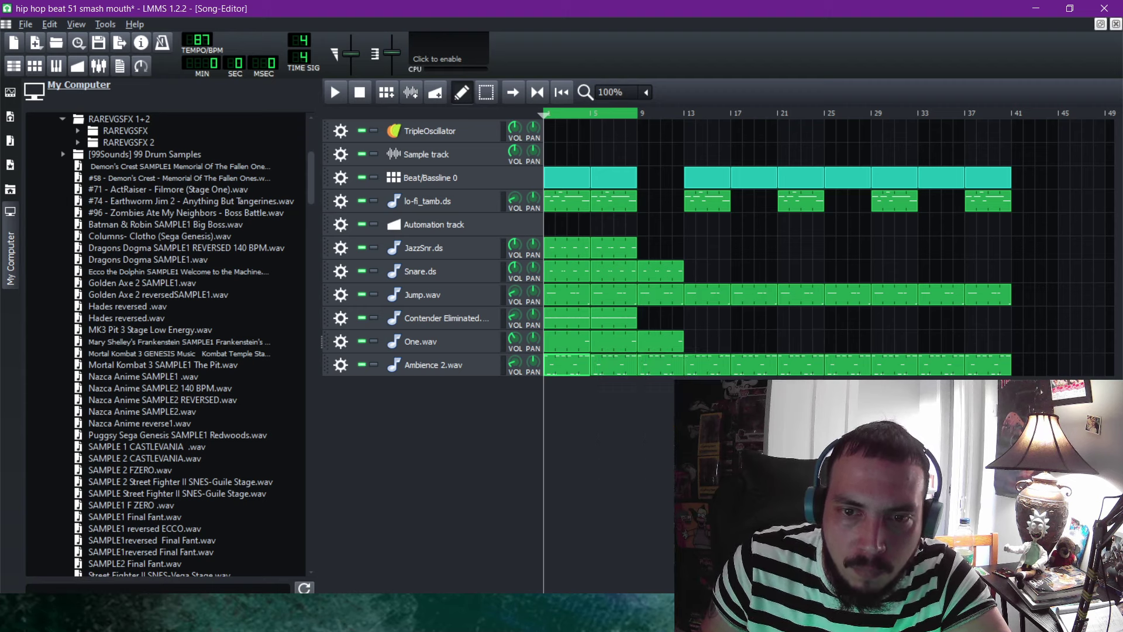
{"action": "right_click", "coordinate": [688, 343]}
{"action": "left_click", "coordinate": [714, 426]}
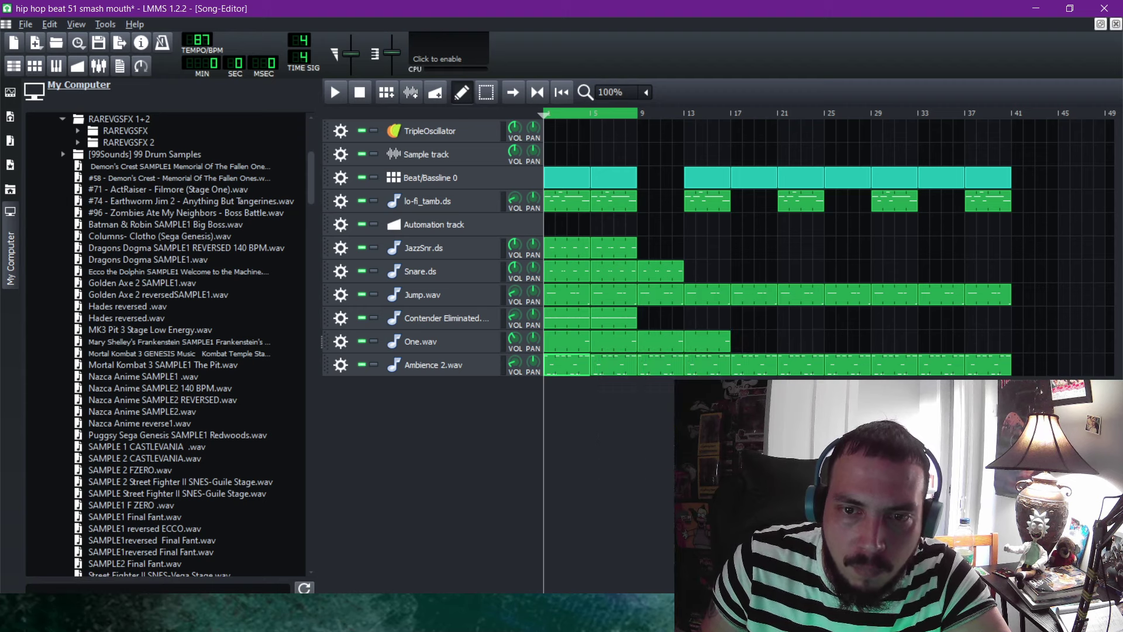
{"action": "left_click", "coordinate": [735, 338]}
{"action": "right_click", "coordinate": [734, 338]}
{"action": "left_click", "coordinate": [764, 428]}
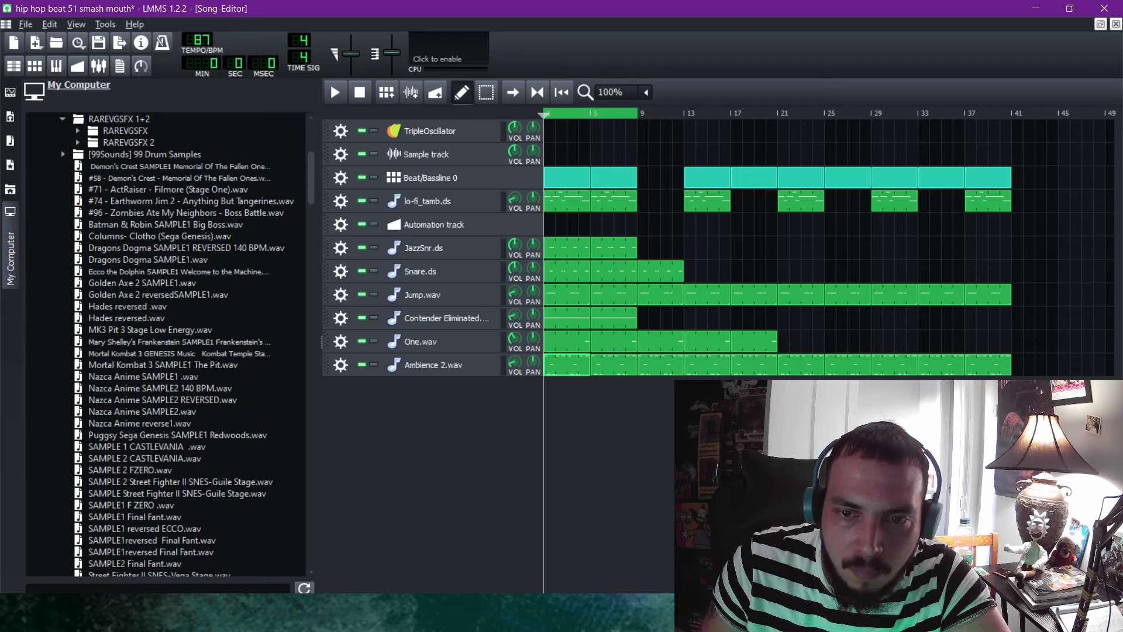
{"action": "right_click", "coordinate": [779, 342]}
{"action": "left_click", "coordinate": [813, 352]}
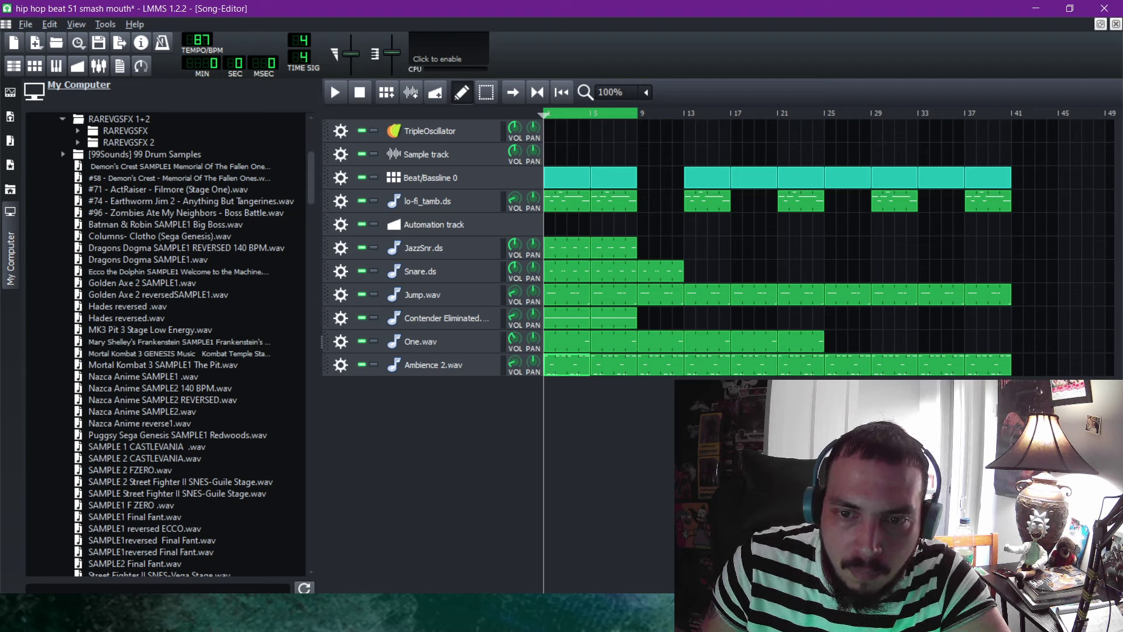
{"action": "right_click", "coordinate": [828, 345]}
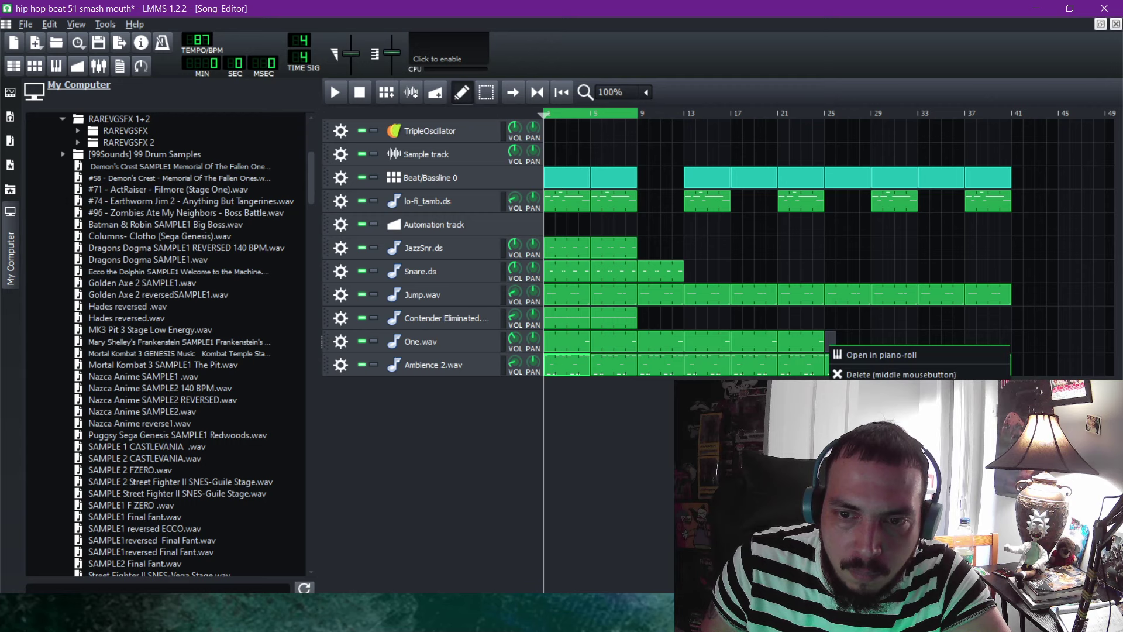
{"action": "left_click", "coordinate": [858, 428]}
{"action": "right_click", "coordinate": [875, 343]}
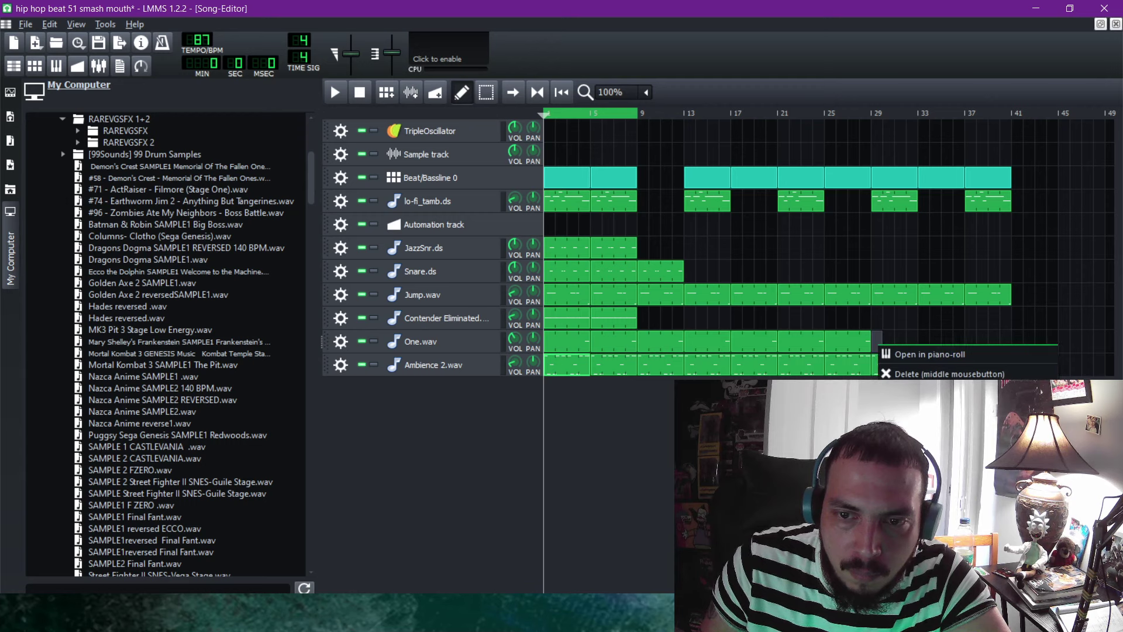
{"action": "left_click", "coordinate": [905, 427]}
{"action": "right_click", "coordinate": [920, 344]}
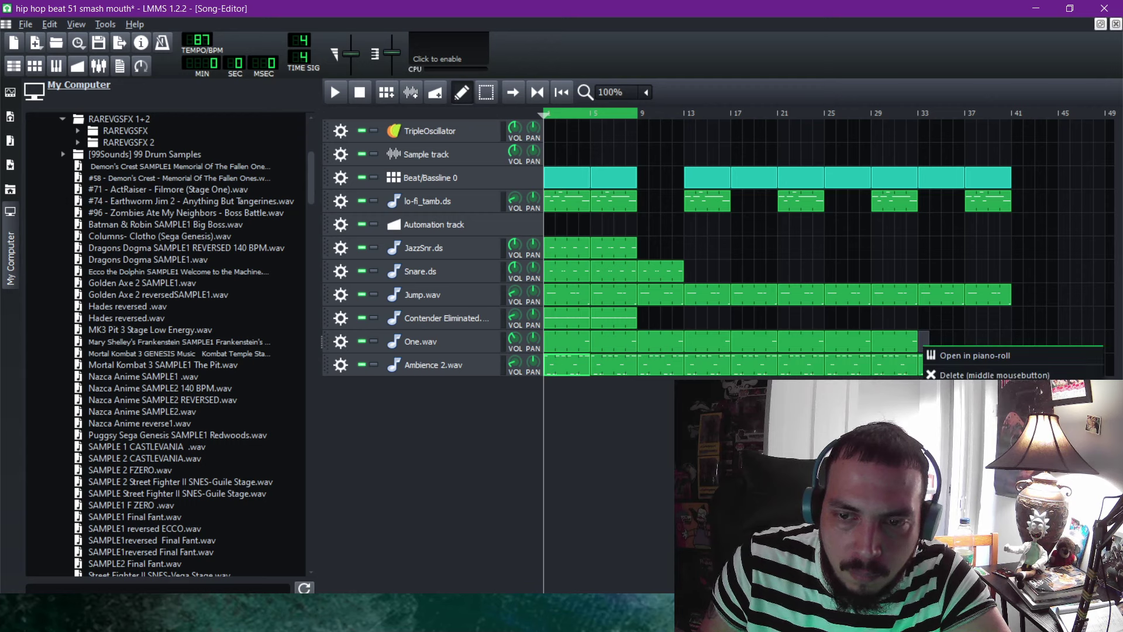
{"action": "left_click", "coordinate": [952, 428]}
{"action": "left_click", "coordinate": [971, 344]}
{"action": "right_click", "coordinate": [970, 344]}
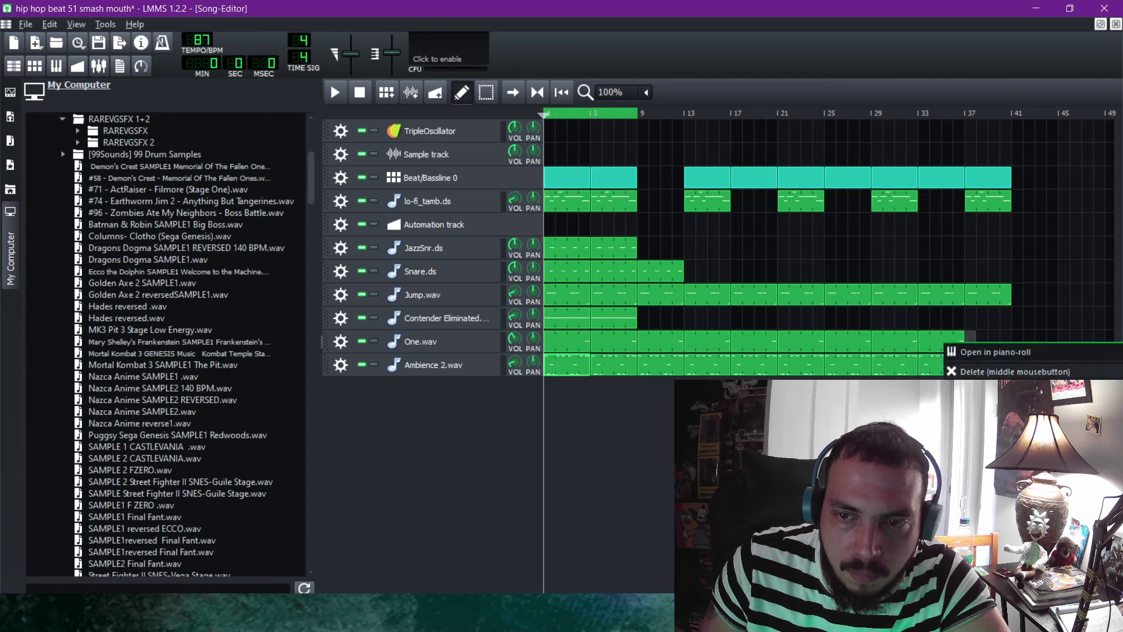
{"action": "left_click", "coordinate": [994, 427]}
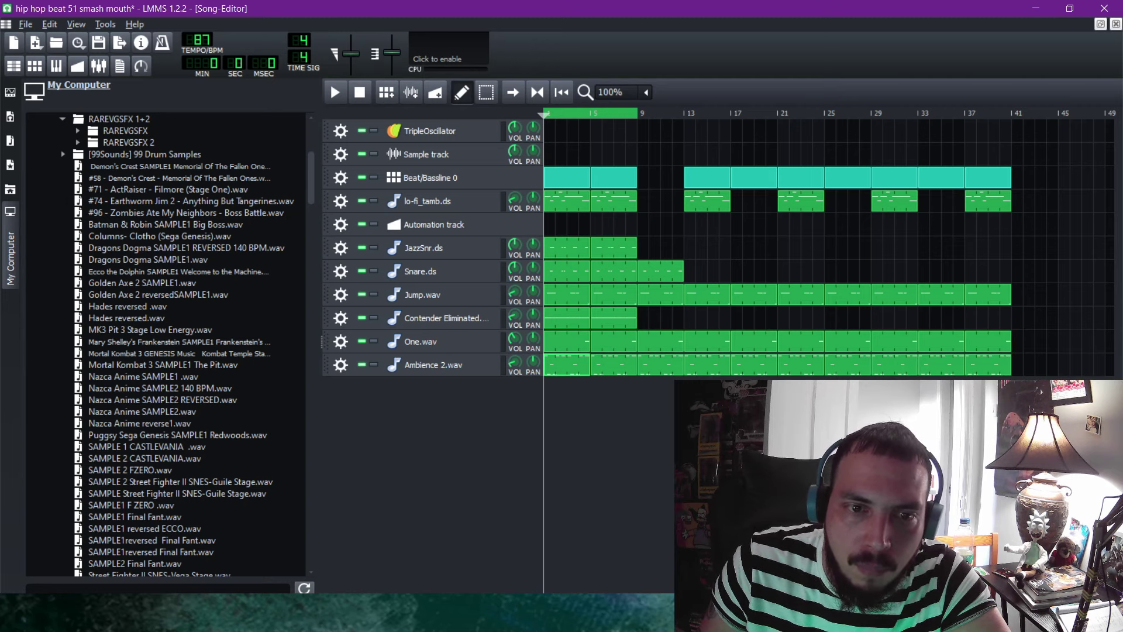
Copy the JazzSnr.ds pattern from bar 5 and paste it every four bars from bar 9 through bar 37.
{"action": "right_click", "coordinate": [615, 248]}
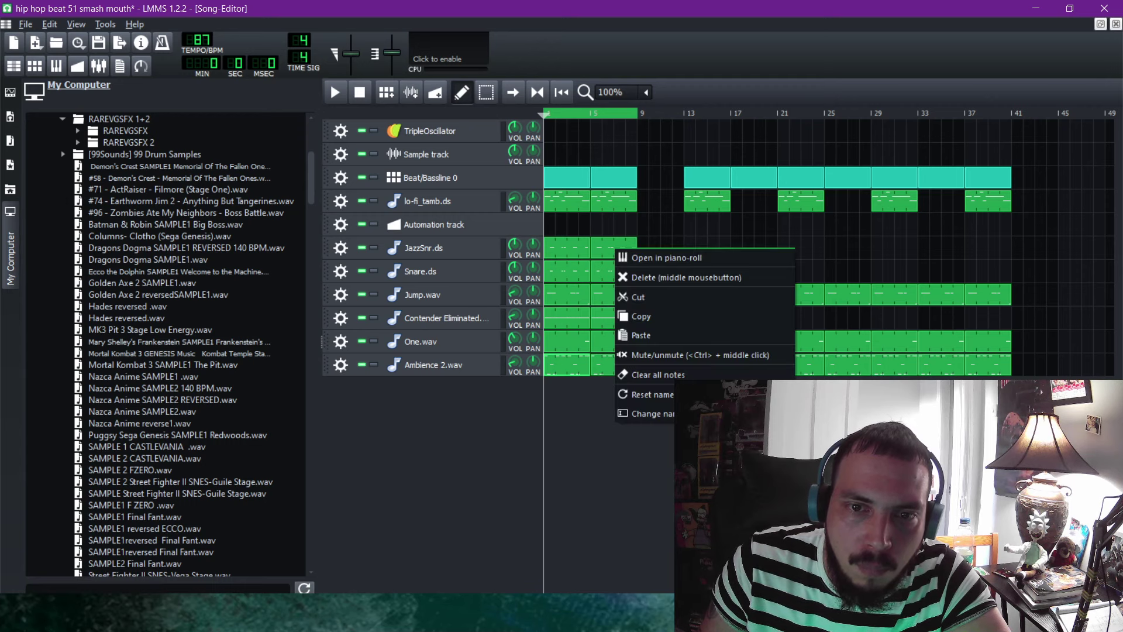
{"action": "left_click", "coordinate": [640, 316]}
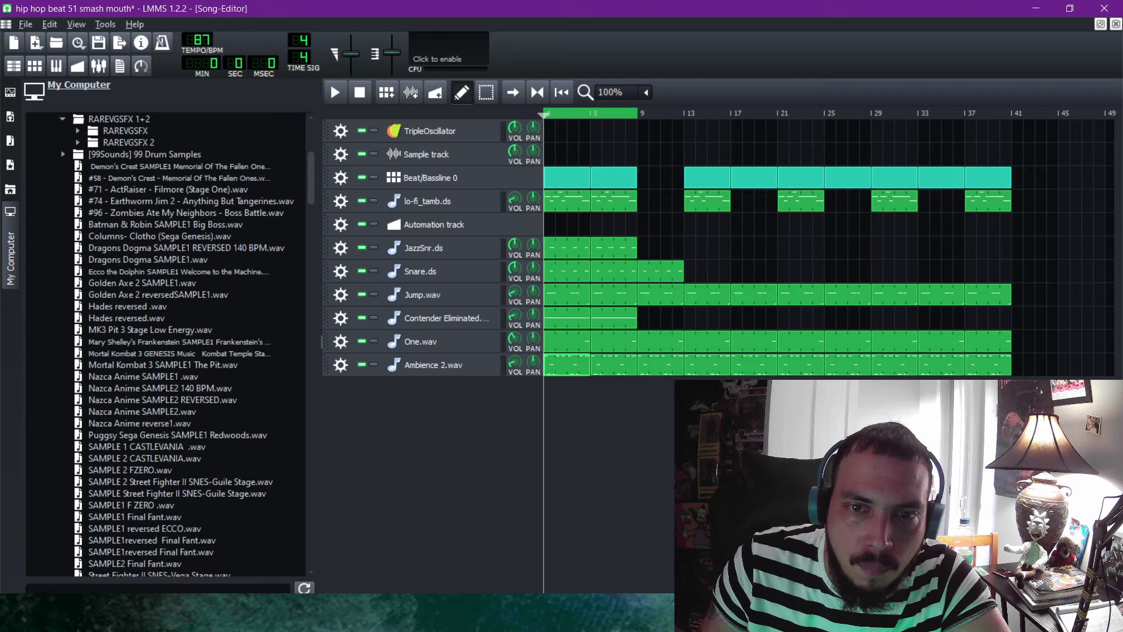
{"action": "left_click", "coordinate": [643, 248]}
{"action": "right_click", "coordinate": [641, 250]}
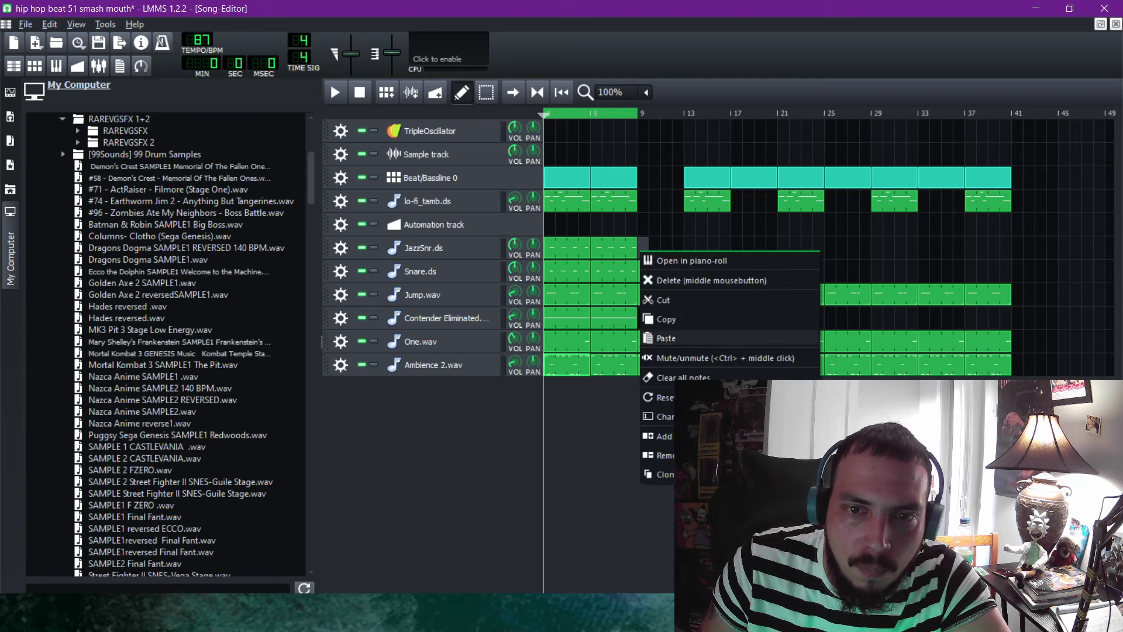
{"action": "left_click", "coordinate": [665, 338]}
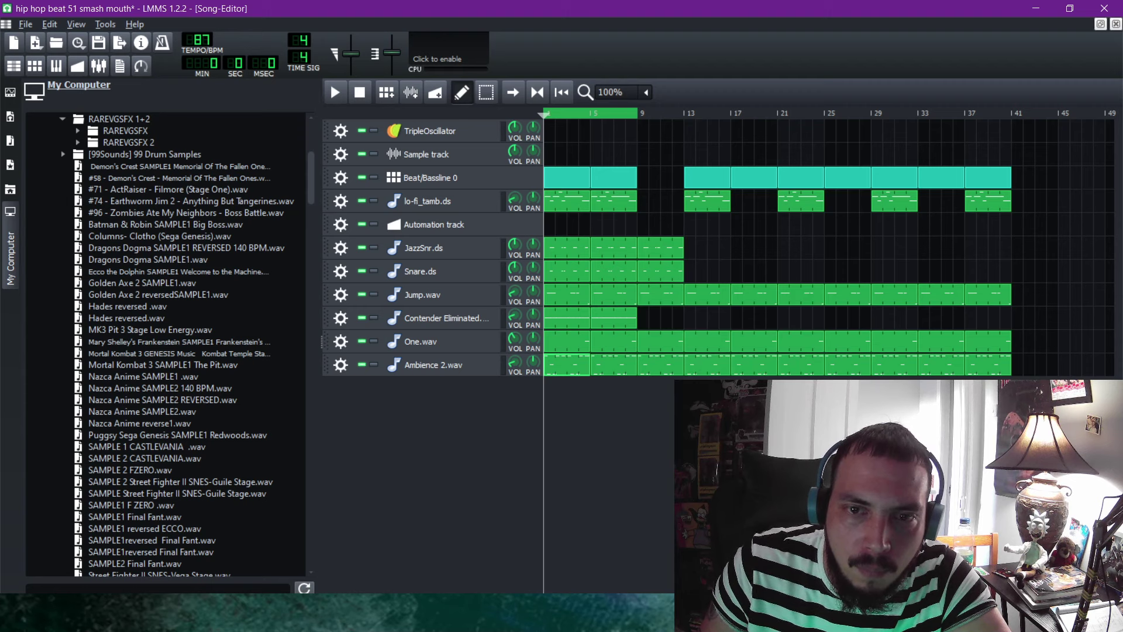
{"action": "right_click", "coordinate": [689, 248]}
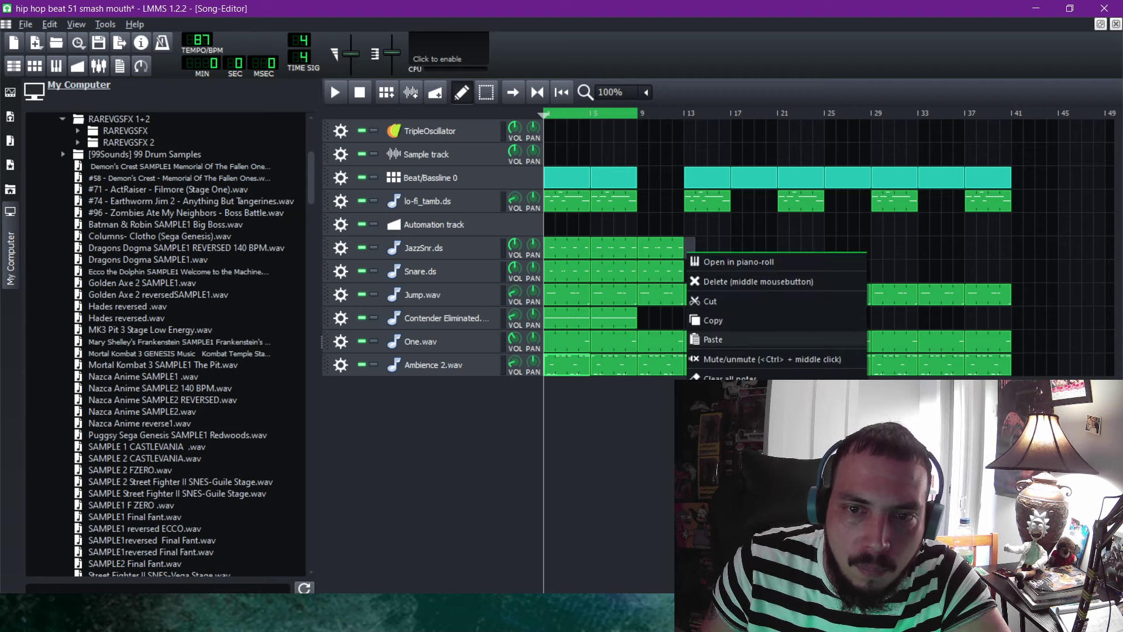
{"action": "left_click", "coordinate": [713, 339]}
{"action": "right_click", "coordinate": [736, 248]}
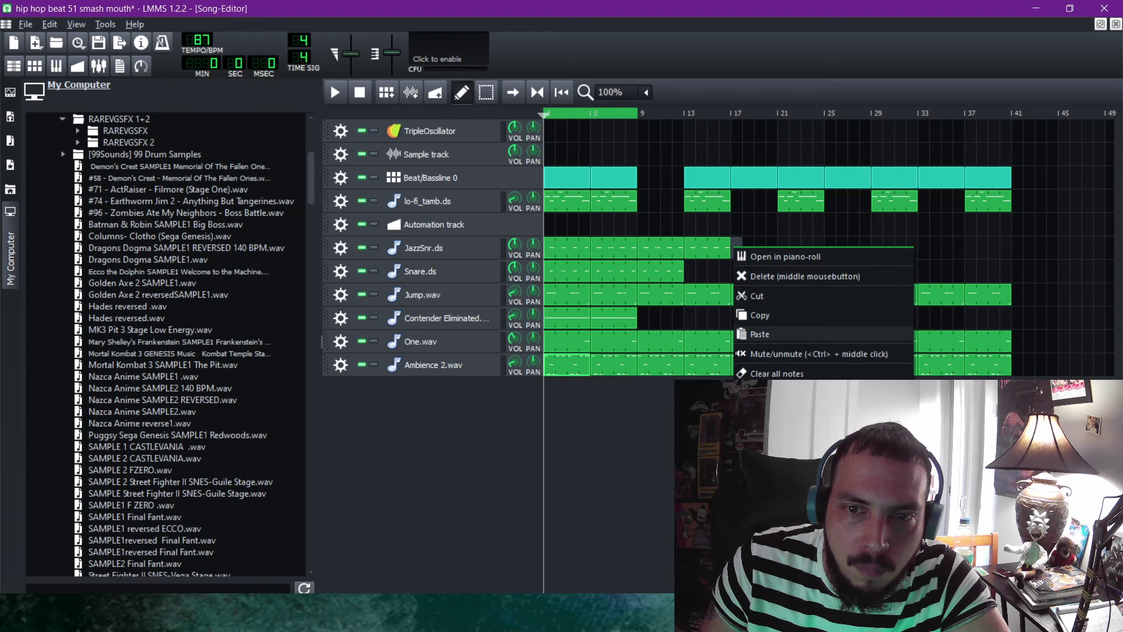
{"action": "left_click", "coordinate": [760, 334]}
{"action": "right_click", "coordinate": [783, 248]}
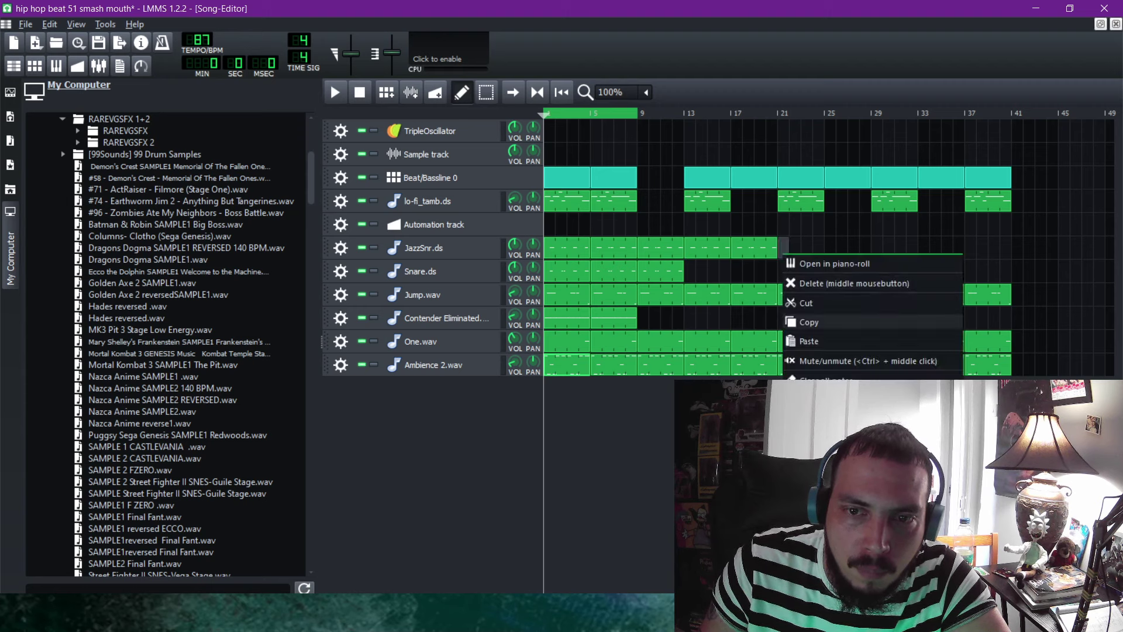
{"action": "left_click", "coordinate": [807, 340]}
{"action": "right_click", "coordinate": [829, 248]}
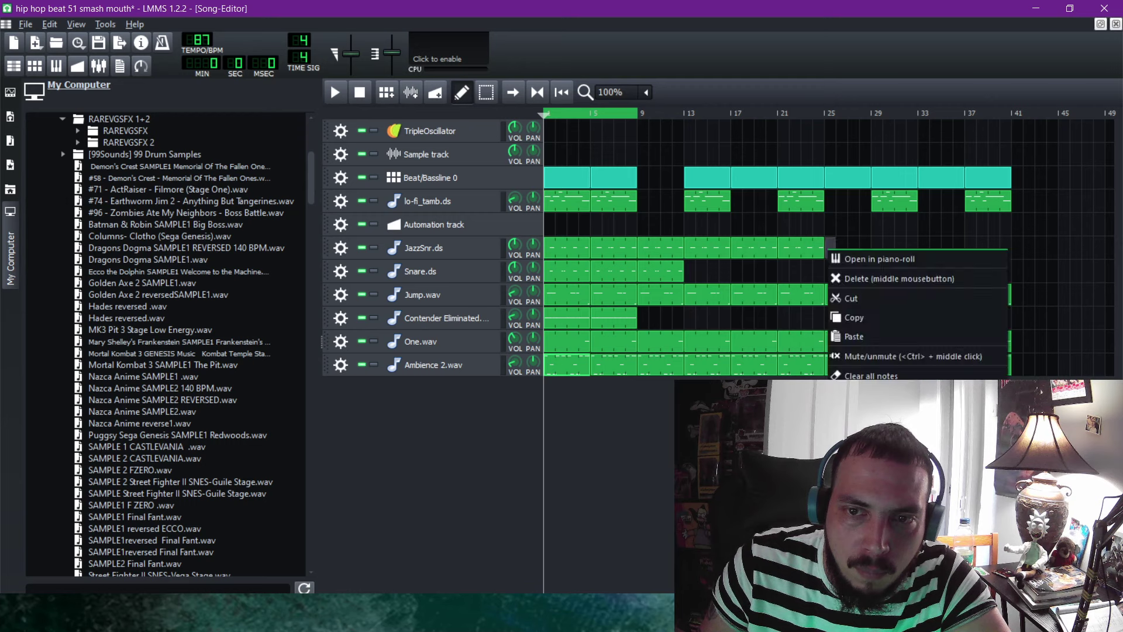
{"action": "left_click", "coordinate": [854, 338]}
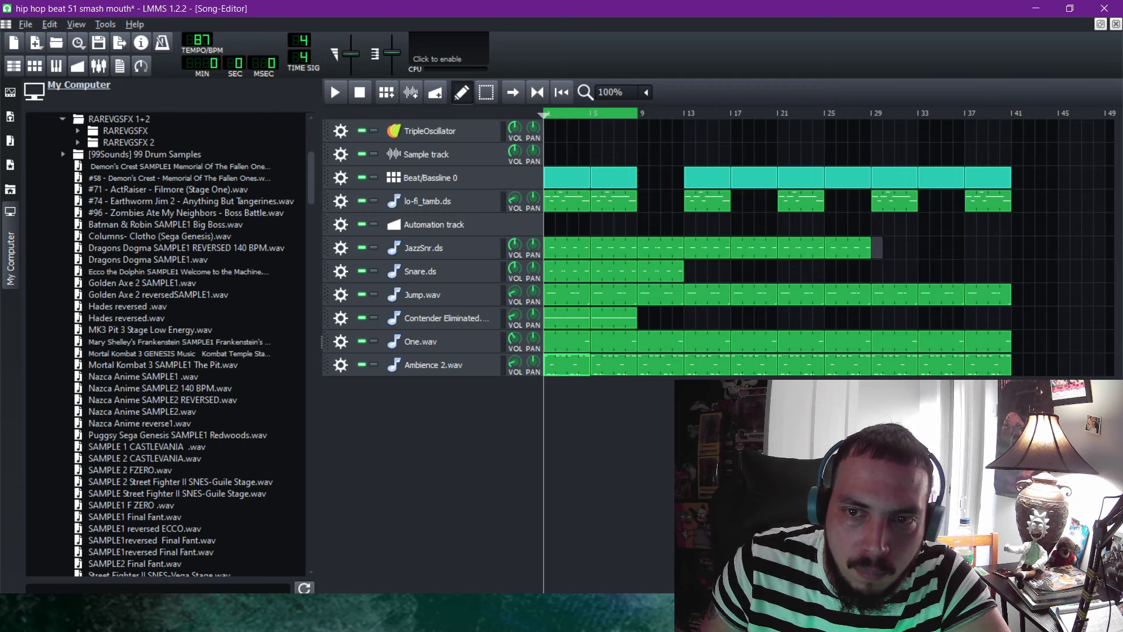
{"action": "right_click", "coordinate": [876, 248]}
{"action": "left_click", "coordinate": [901, 337]}
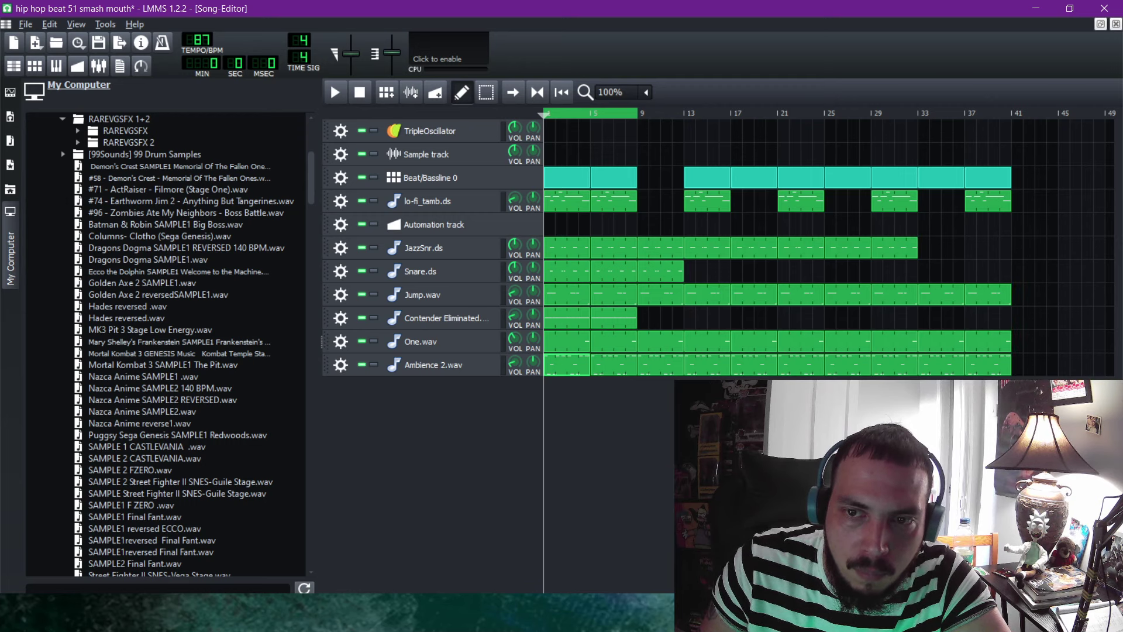
{"action": "right_click", "coordinate": [922, 248]}
{"action": "left_click", "coordinate": [947, 336]}
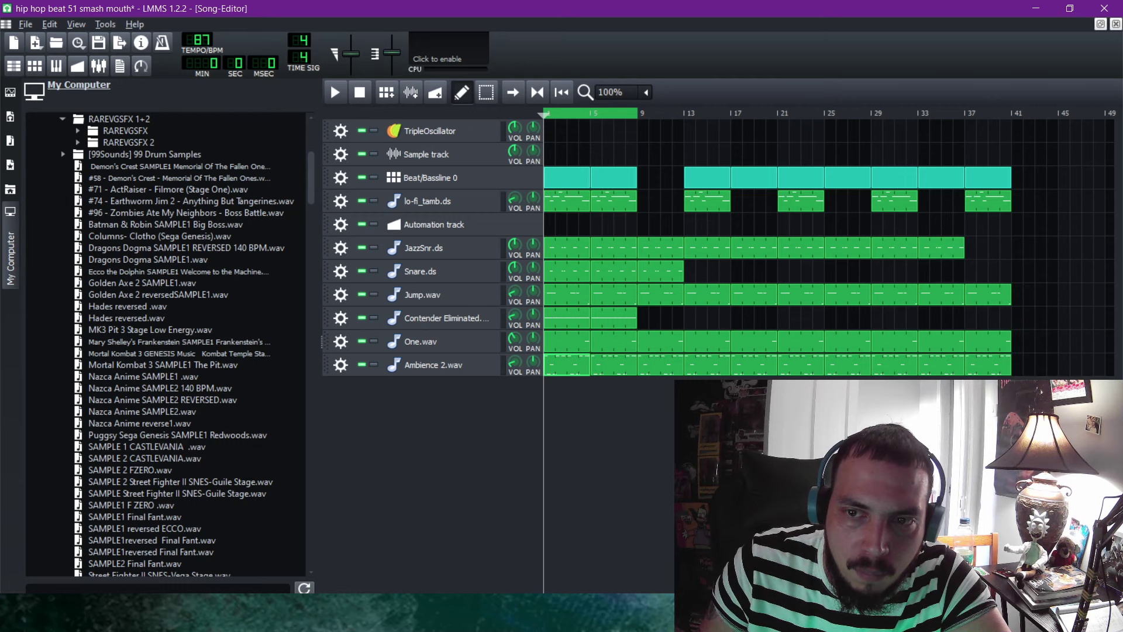
{"action": "right_click", "coordinate": [970, 247]}
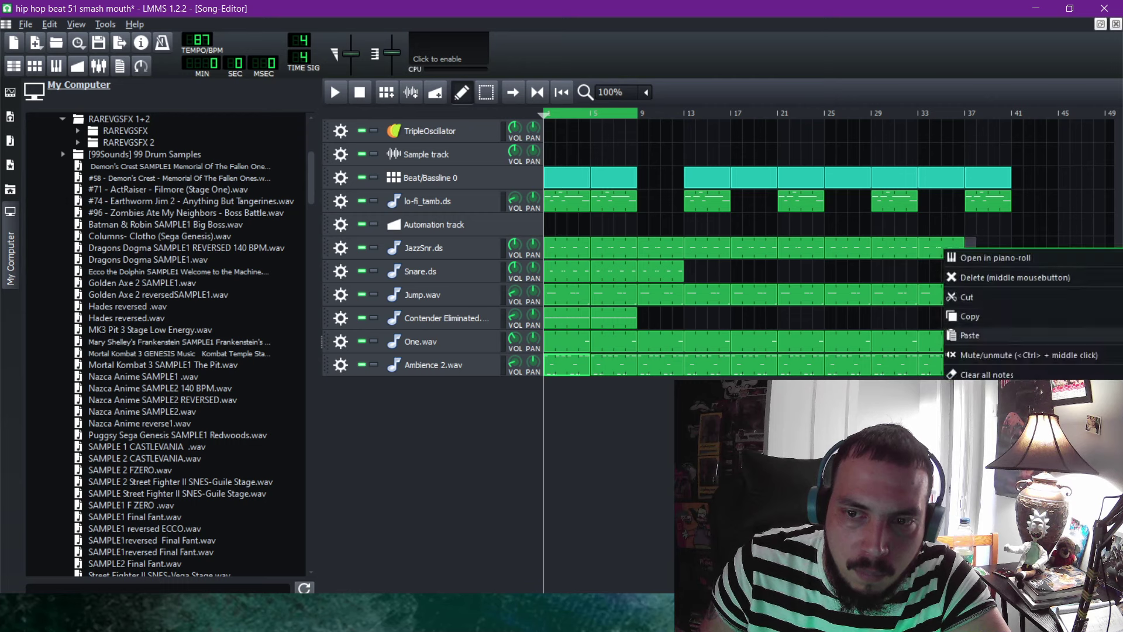
{"action": "left_click", "coordinate": [994, 335]}
Copy the Snare.ds pattern from bar 9 and paste it every four bars from bar 13 through bar 37.
{"action": "right_click", "coordinate": [655, 266]}
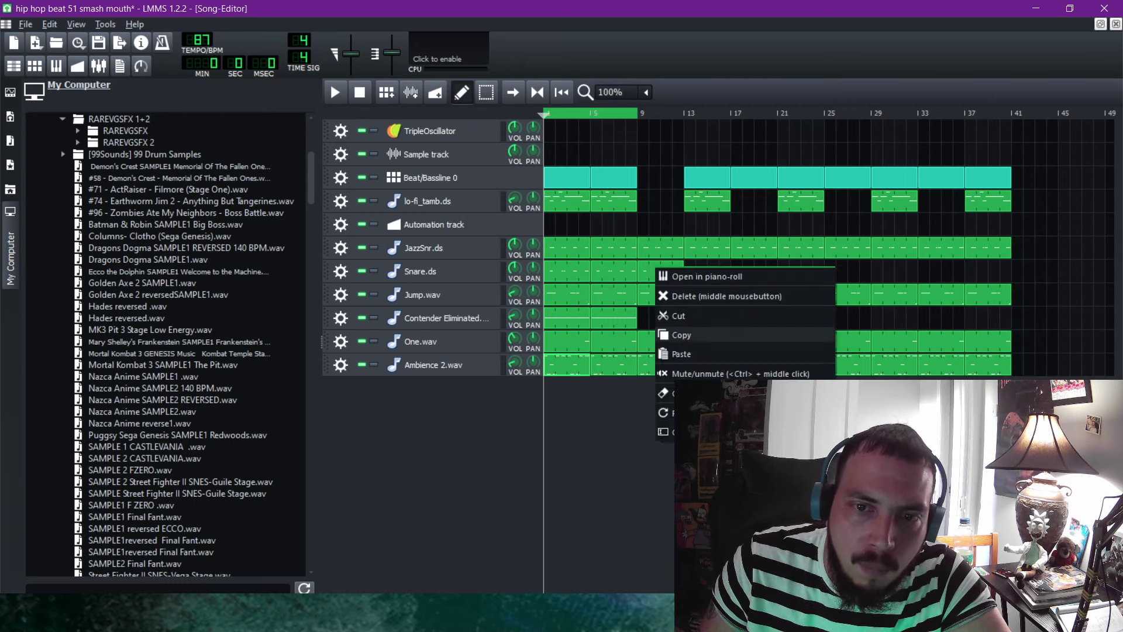
{"action": "left_click", "coordinate": [679, 334]}
{"action": "right_click", "coordinate": [690, 270]}
{"action": "left_click", "coordinate": [716, 354]}
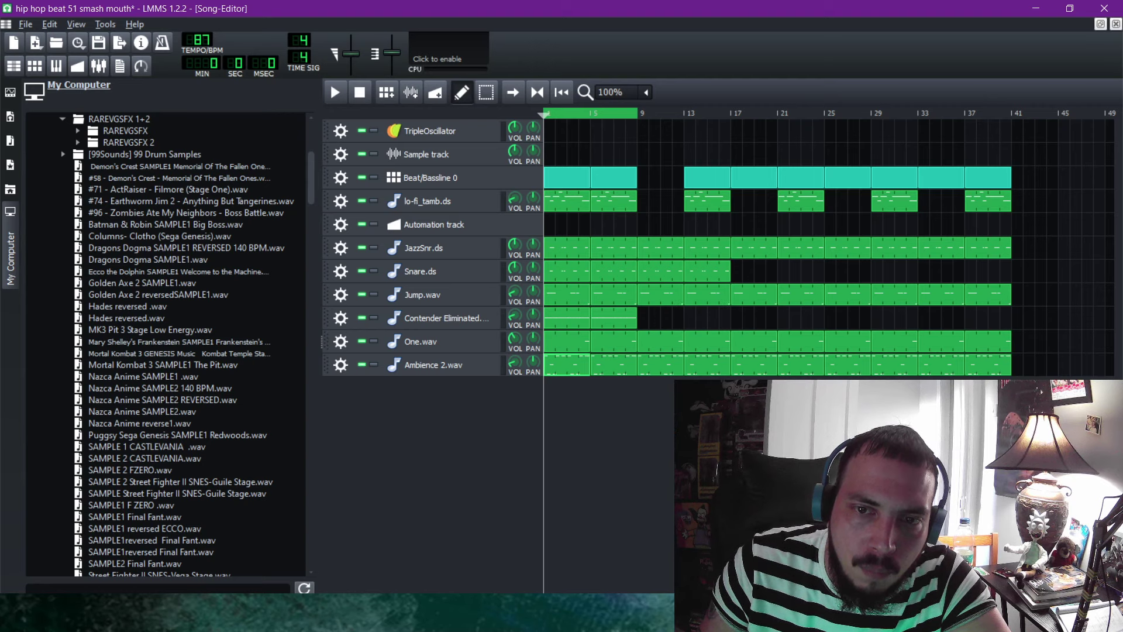
{"action": "right_click", "coordinate": [736, 269]}
{"action": "left_click", "coordinate": [762, 353]}
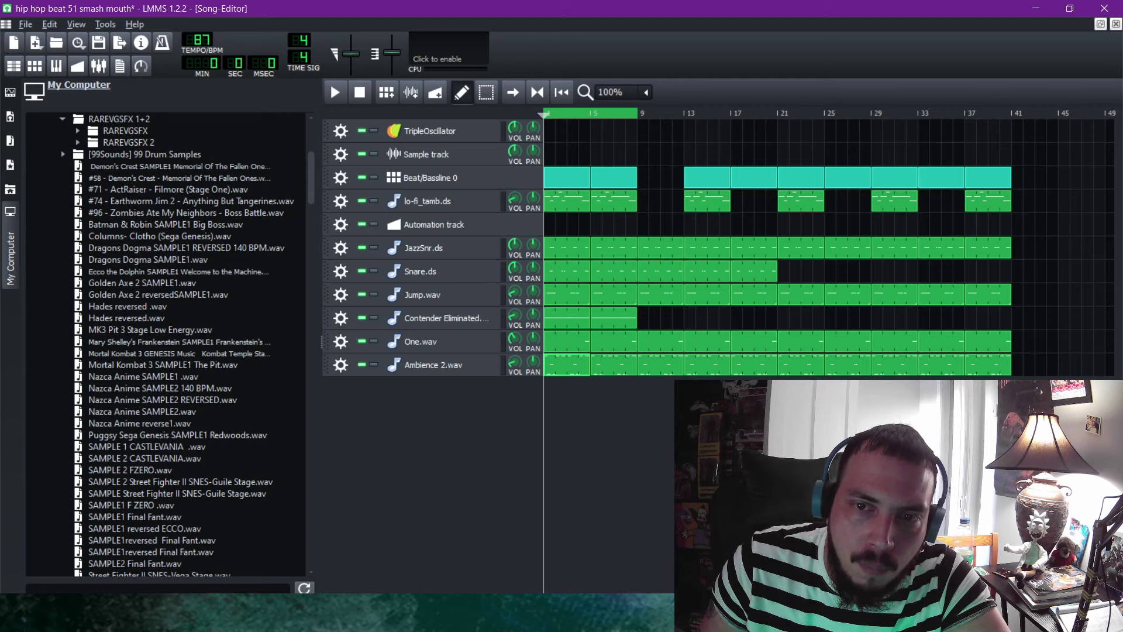
{"action": "right_click", "coordinate": [783, 271]}
{"action": "left_click", "coordinate": [810, 355]}
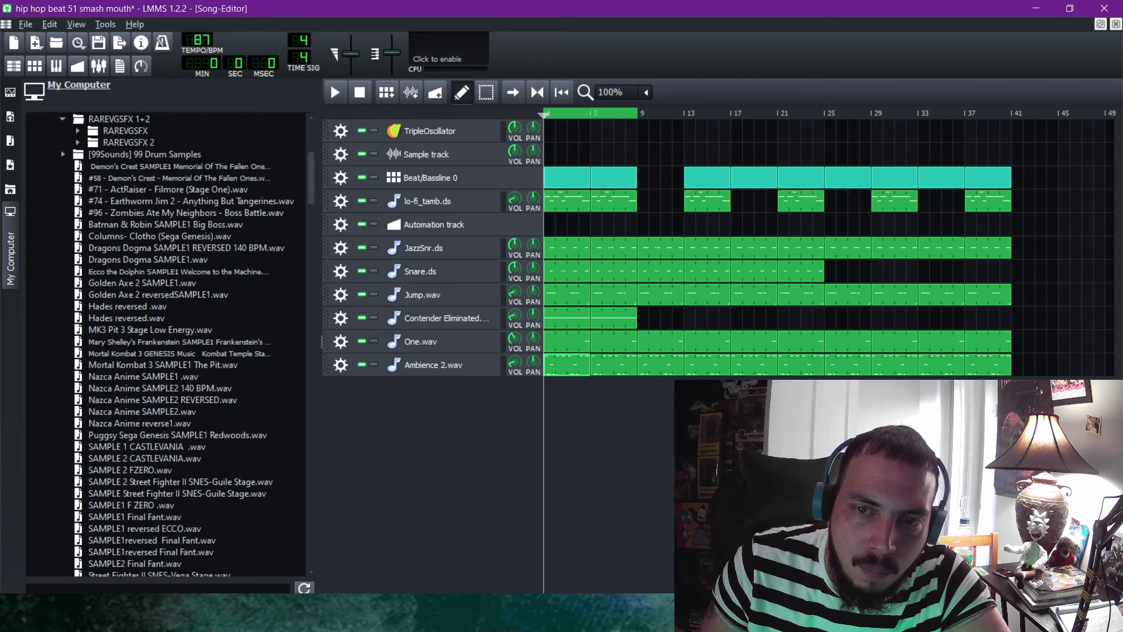
{"action": "right_click", "coordinate": [830, 270]}
{"action": "left_click", "coordinate": [856, 355]}
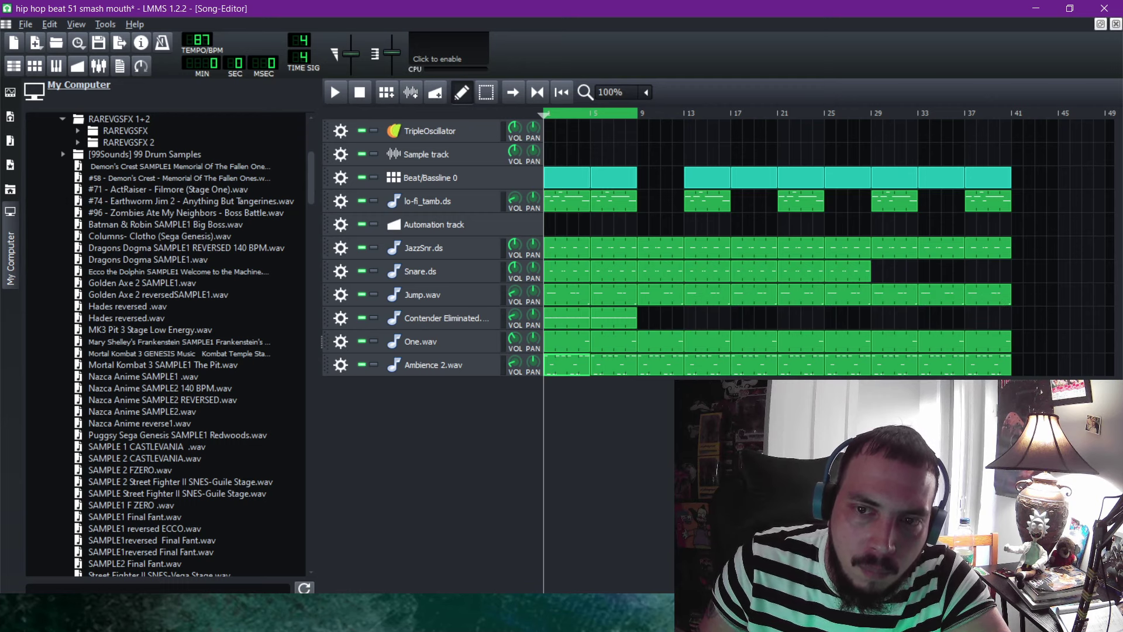
{"action": "right_click", "coordinate": [876, 270]}
{"action": "left_click", "coordinate": [903, 356]}
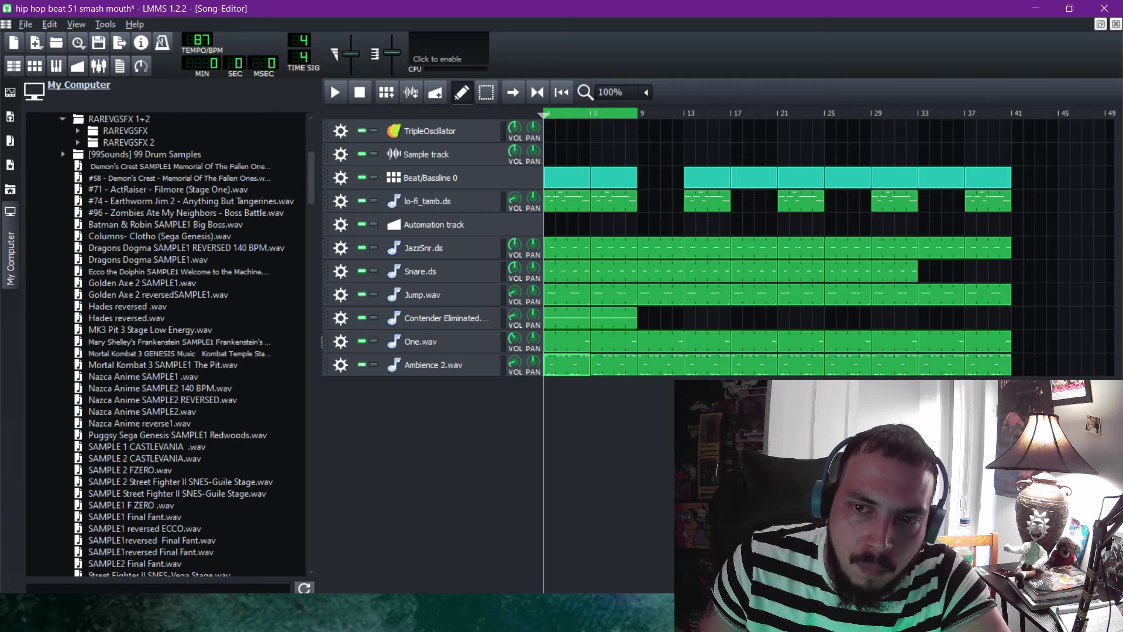
{"action": "right_click", "coordinate": [923, 270]}
{"action": "left_click", "coordinate": [949, 361]}
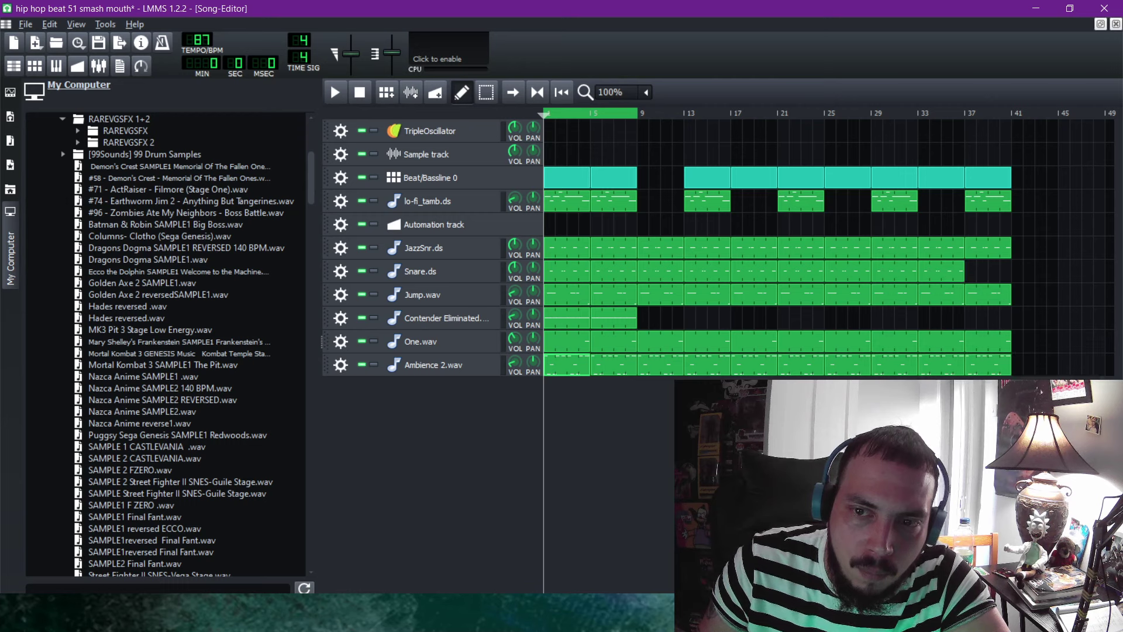
{"action": "right_click", "coordinate": [969, 270]}
{"action": "left_click", "coordinate": [996, 358]}
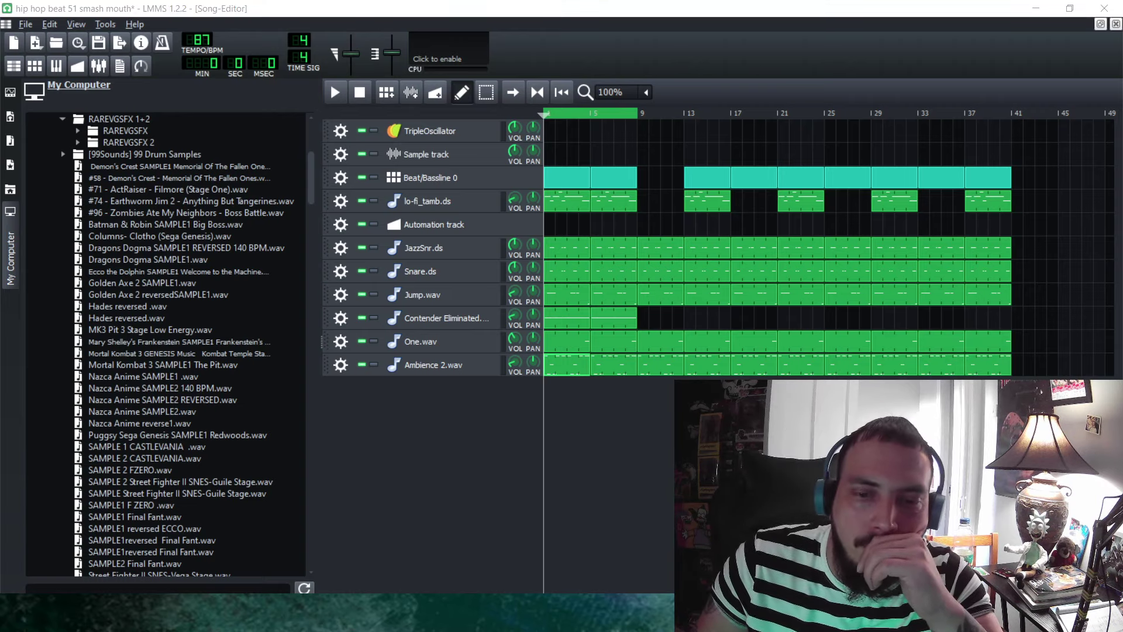
{"action": "key", "text": "alt+Tab"}
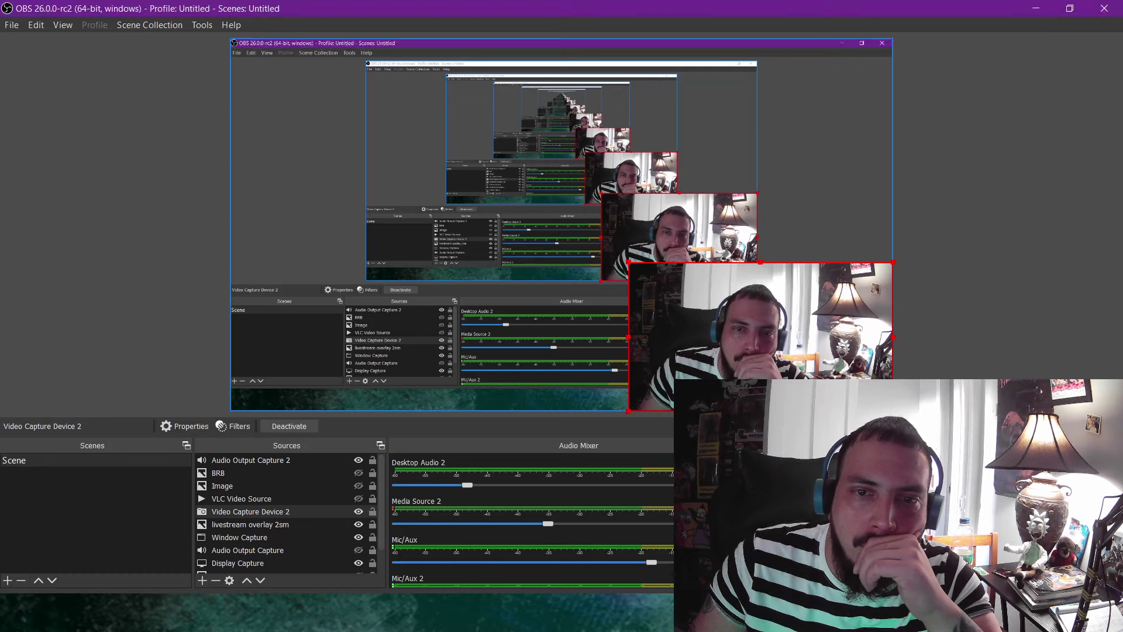
{"action": "key", "text": "super+e"}
{"action": "key", "text": "alt+F4"}
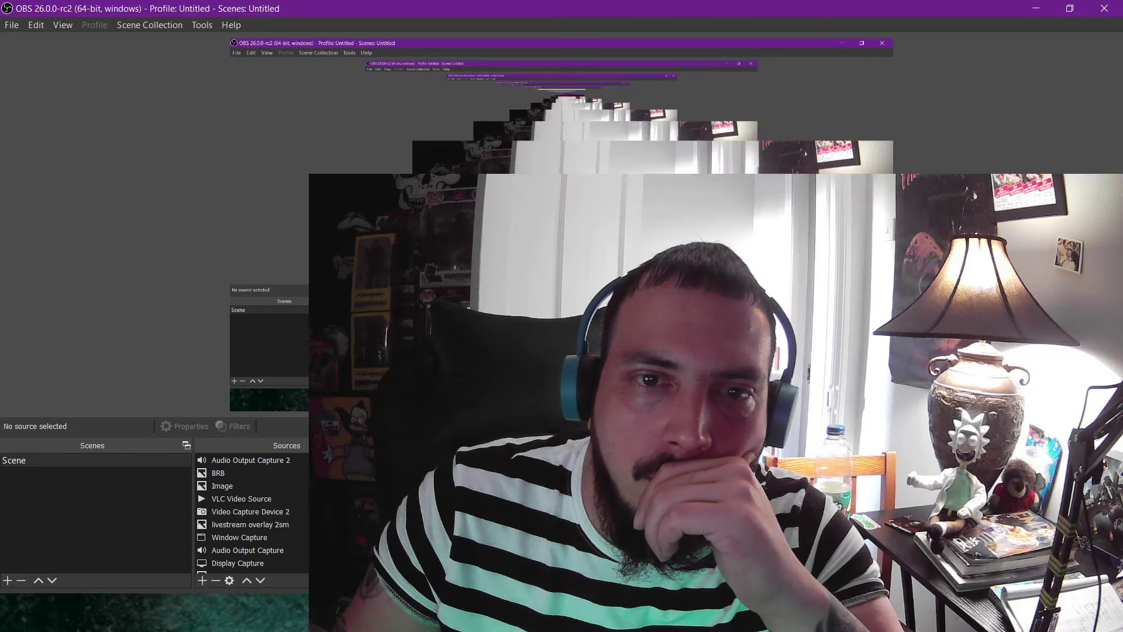
{"action": "left_click", "coordinate": [652, 281]}
{"action": "left_click", "coordinate": [652, 281]}
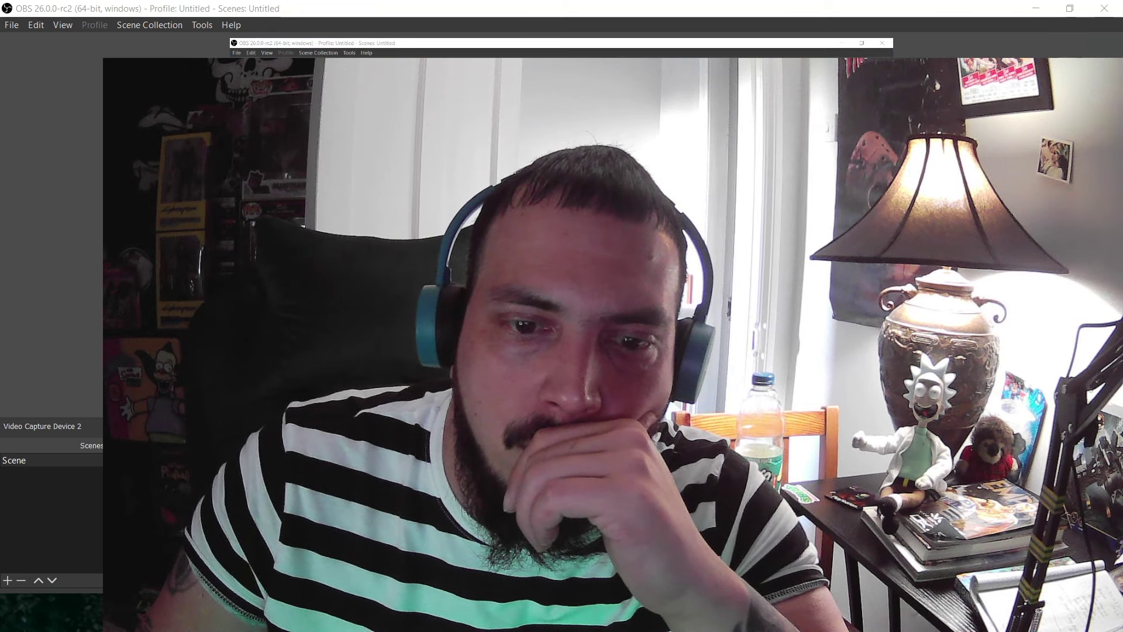
{"action": "key", "text": "alt+Tab"}
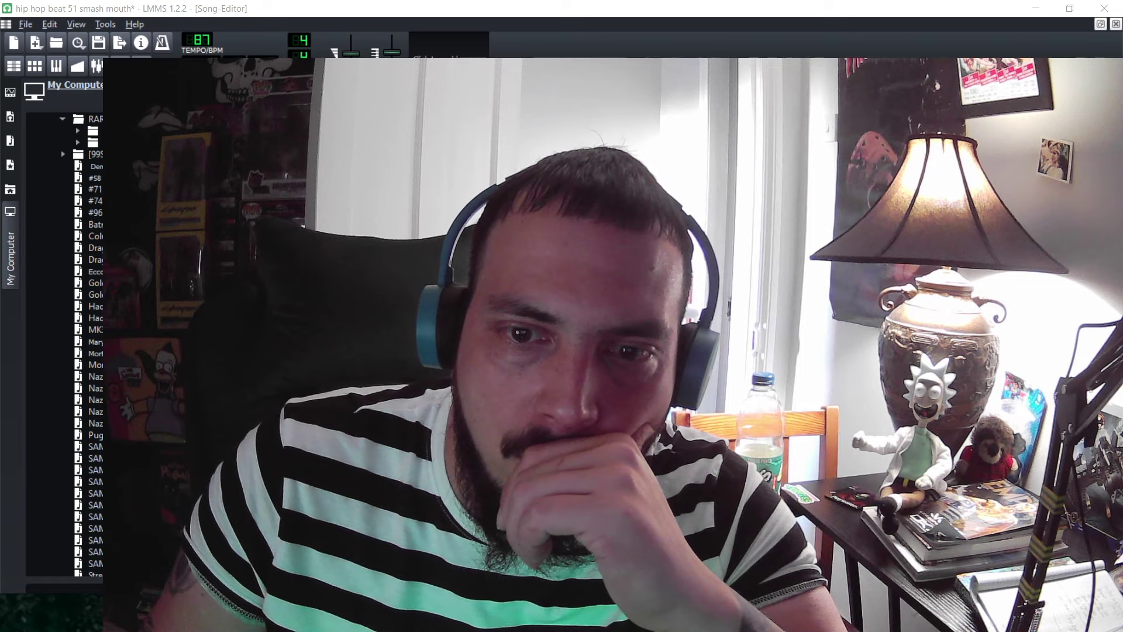
{"action": "key", "text": "alt+Tab"}
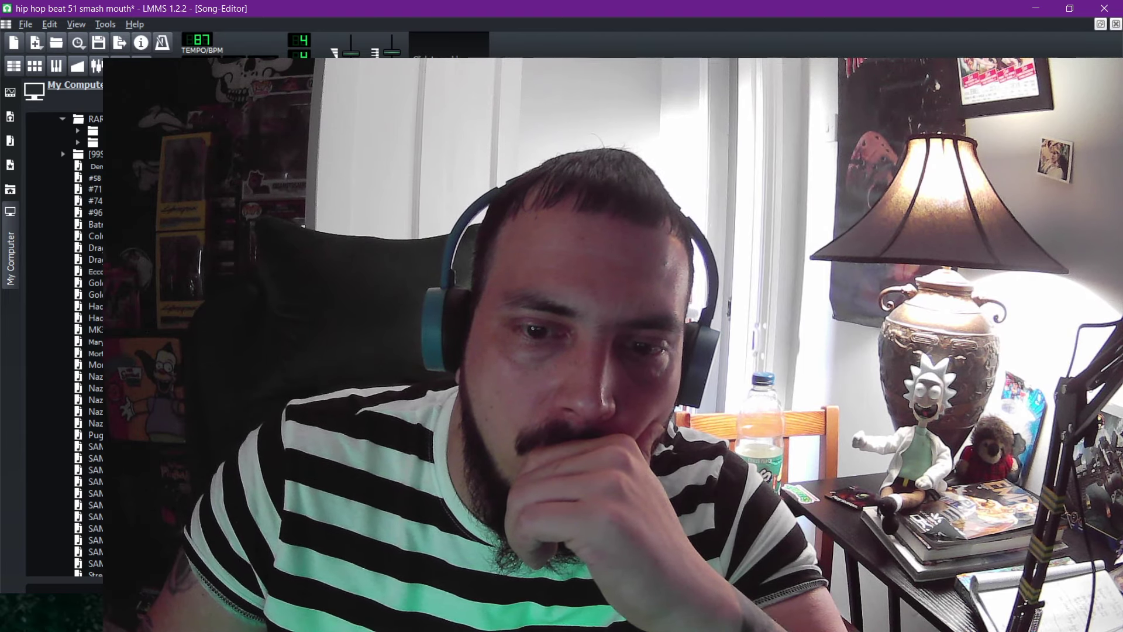
{"action": "key", "text": "alt+Tab"}
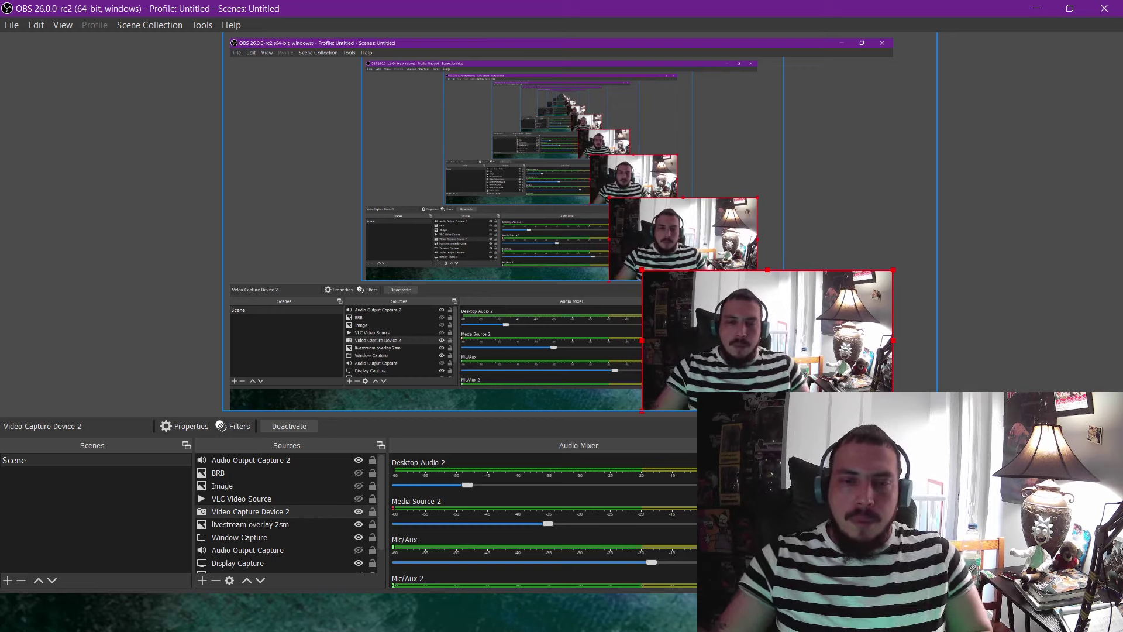
{"action": "key", "text": "alt+Tab"}
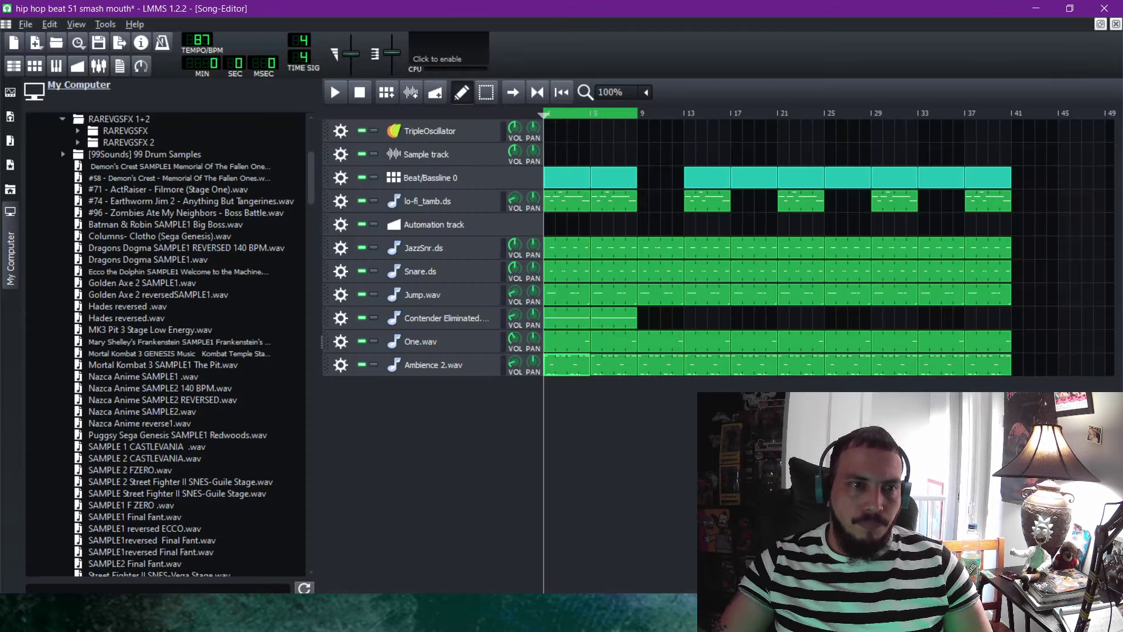
Add a VeSTige instrument track below Ambience 2.wav and open its instrument settings.
{"action": "left_click", "coordinate": [10, 92]}
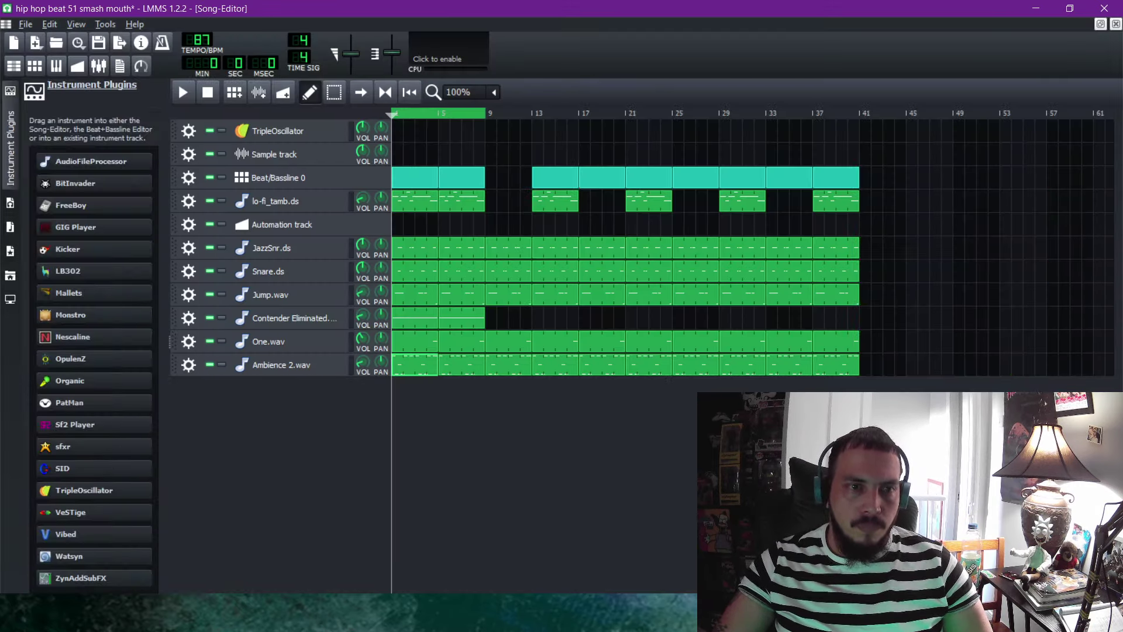
{"action": "left_click_drag", "start_coordinate": [82, 518], "coordinate": [263, 456]}
{"action": "left_click", "coordinate": [281, 389]}
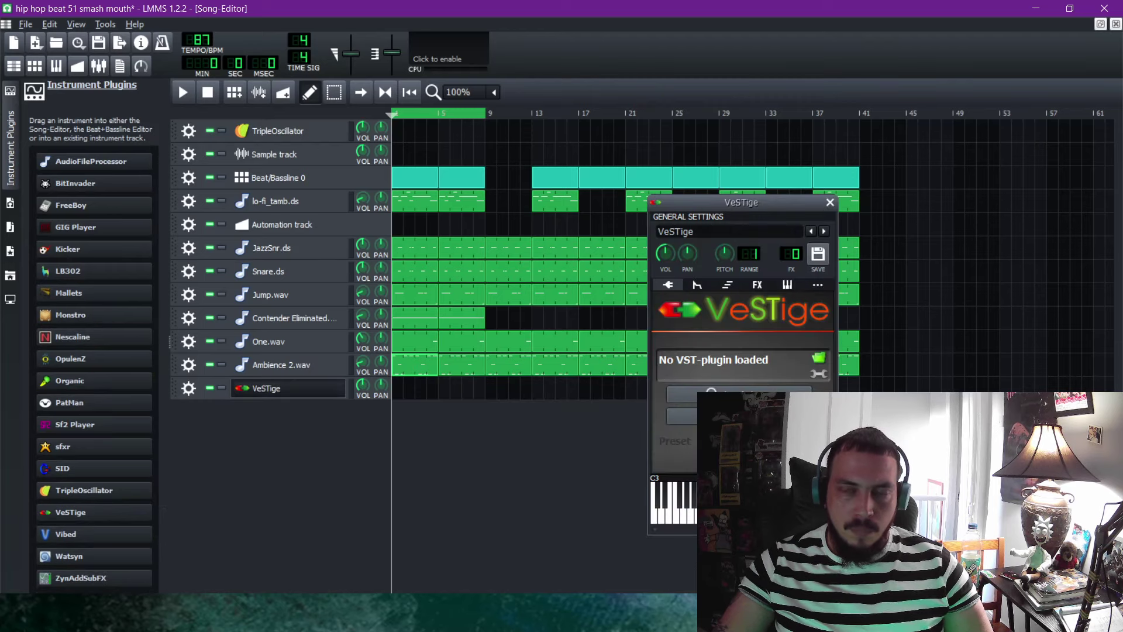
Load the Momentum VST plugin into VeSTige from the Big Fish Audio folder in C:\Program Files\VstPlugins.
{"action": "left_click", "coordinate": [818, 357]}
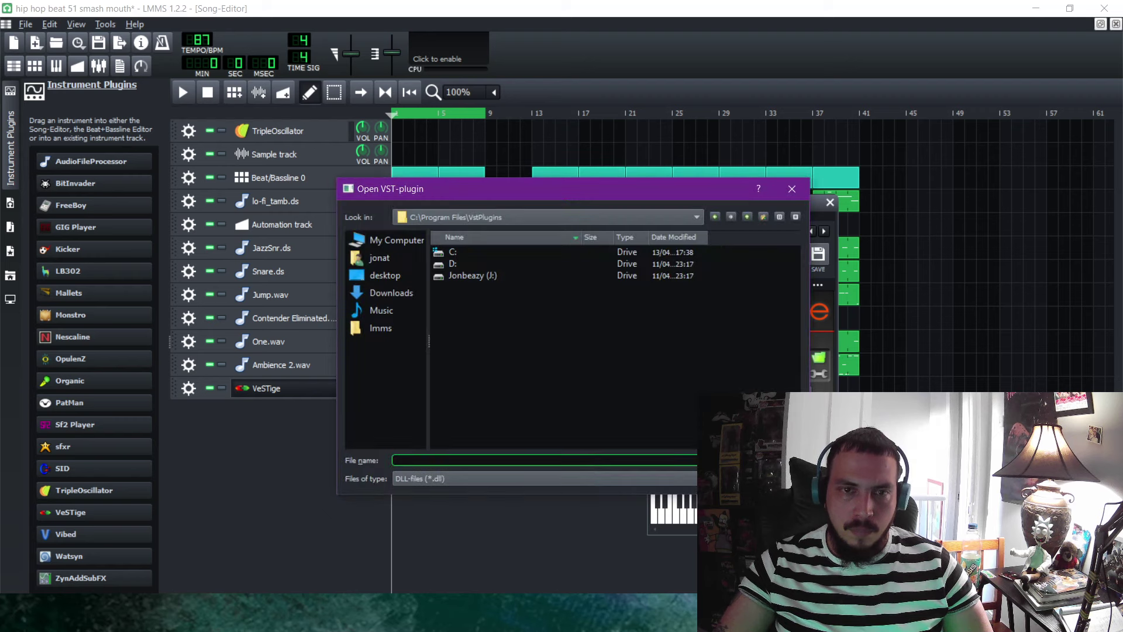
{"action": "double_click", "coordinate": [452, 252]}
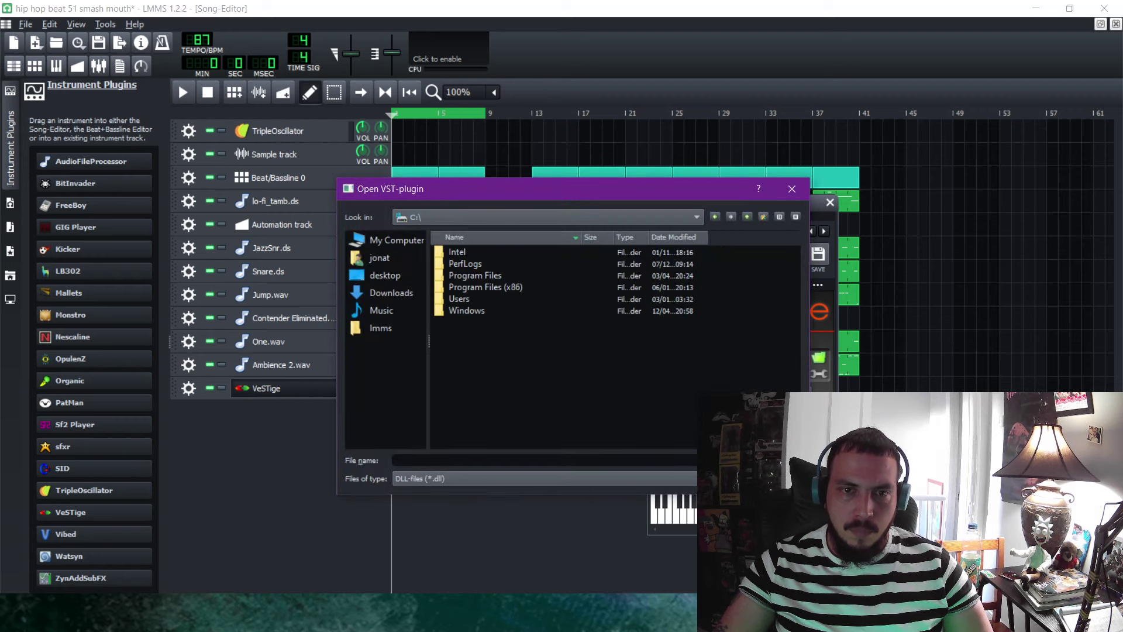
{"action": "double_click", "coordinate": [475, 275]}
{"action": "scroll", "coordinate": [585, 345], "scroll_direction": "down", "scroll_amount": 4}
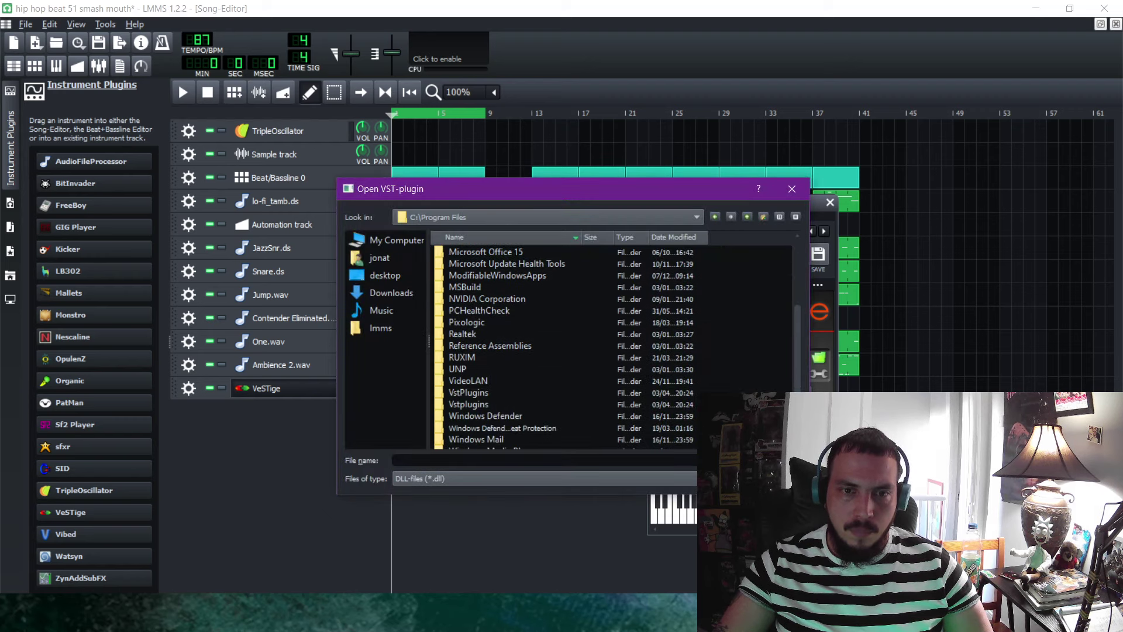
{"action": "double_click", "coordinate": [468, 393]}
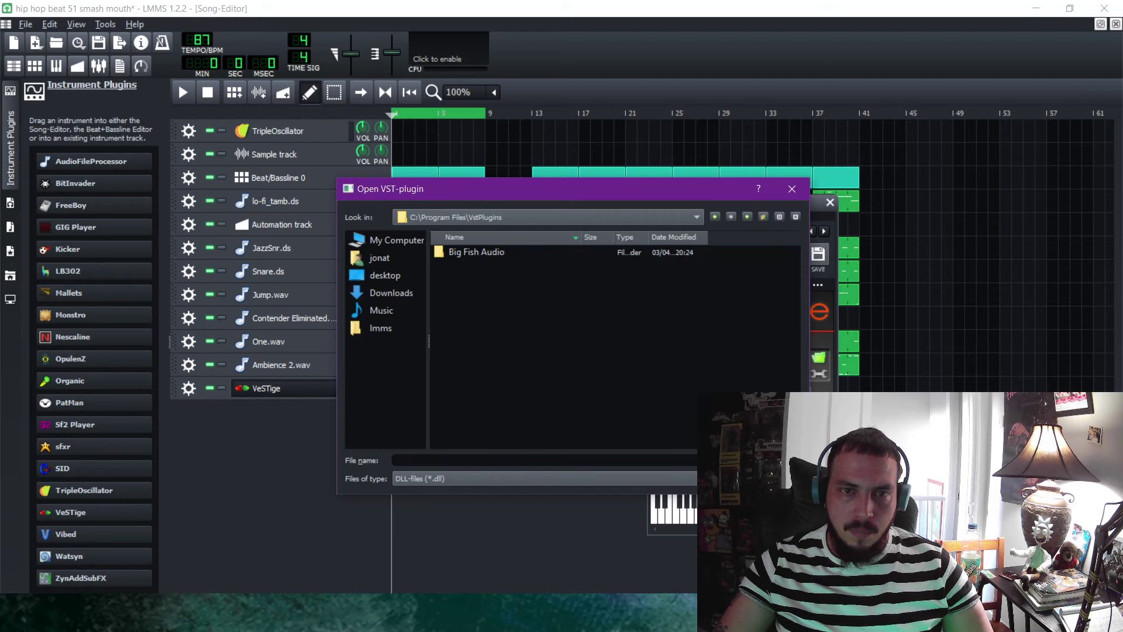
{"action": "double_click", "coordinate": [476, 252]}
{"action": "double_click", "coordinate": [476, 252]}
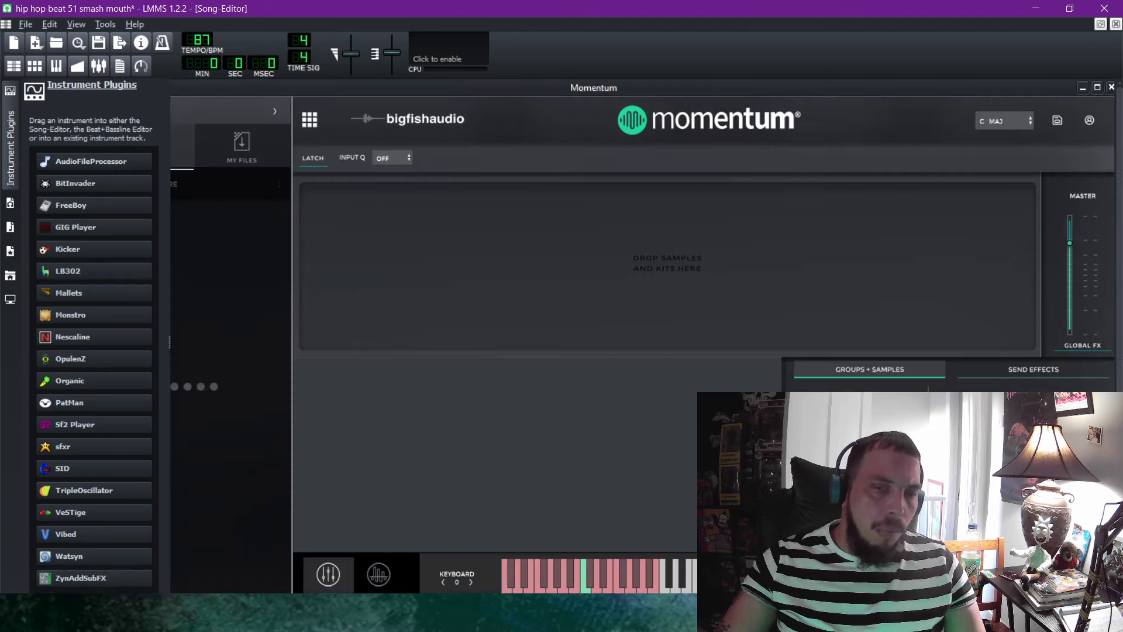
Load the Resident Evil 1 OST - Tyrant Breaking Loose WAV from the Downloads folder into Momentum's empty sample area.
{"action": "key", "text": "alt+Tab"}
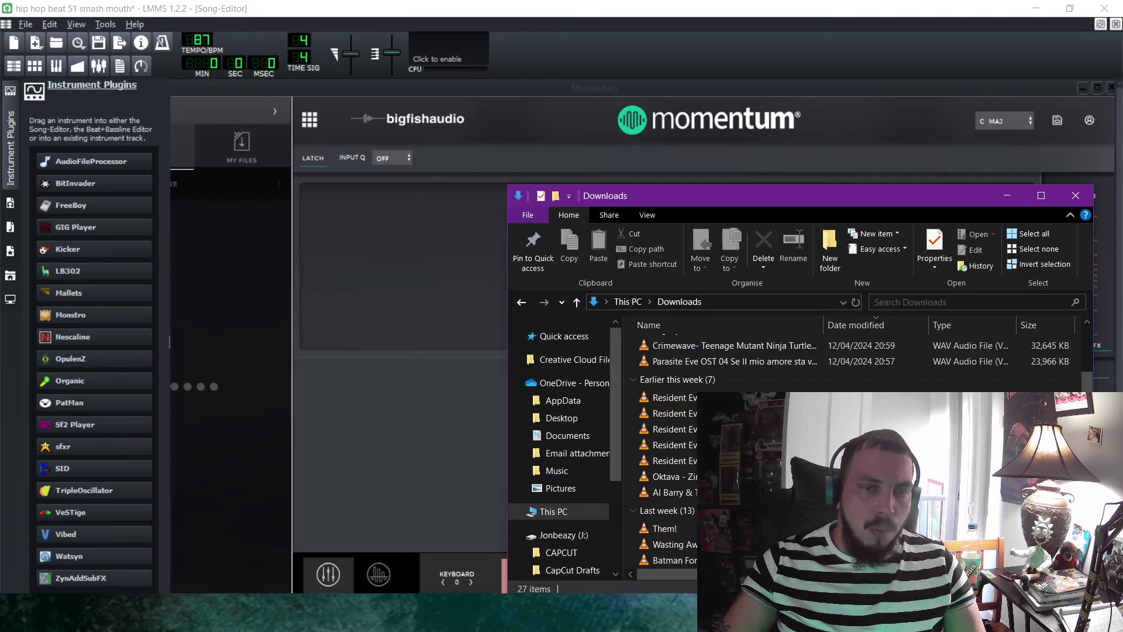
{"action": "scroll", "coordinate": [760, 496], "scroll_direction": "down", "scroll_amount": 3}
{"action": "scroll", "coordinate": [673, 497], "scroll_direction": "down", "scroll_amount": 1}
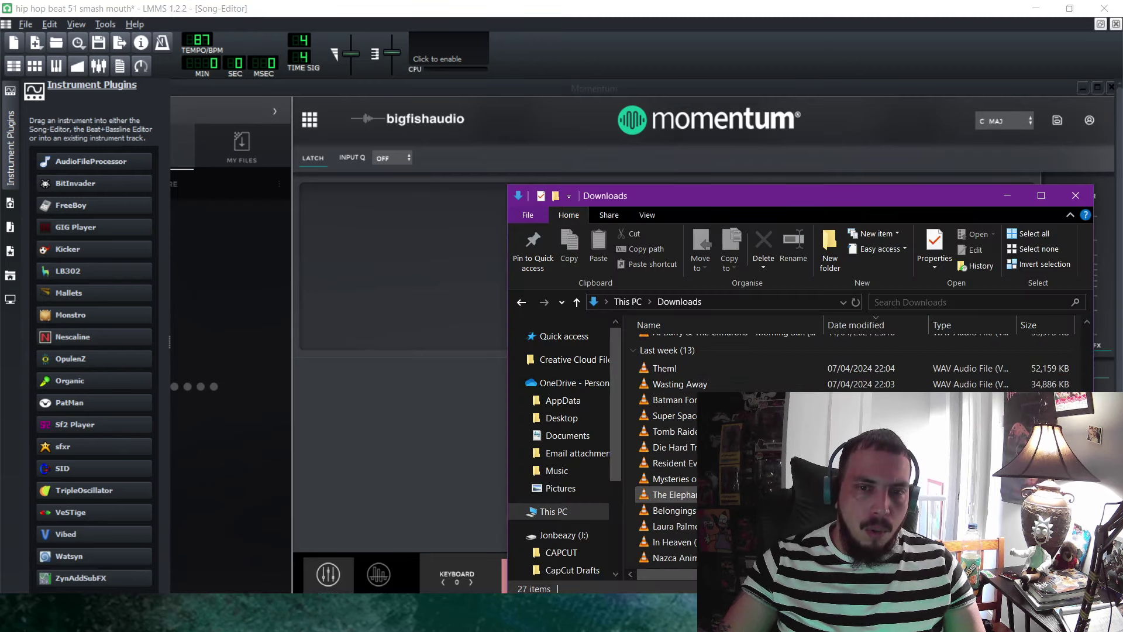
{"action": "scroll", "coordinate": [673, 497], "scroll_direction": "up", "scroll_amount": 4}
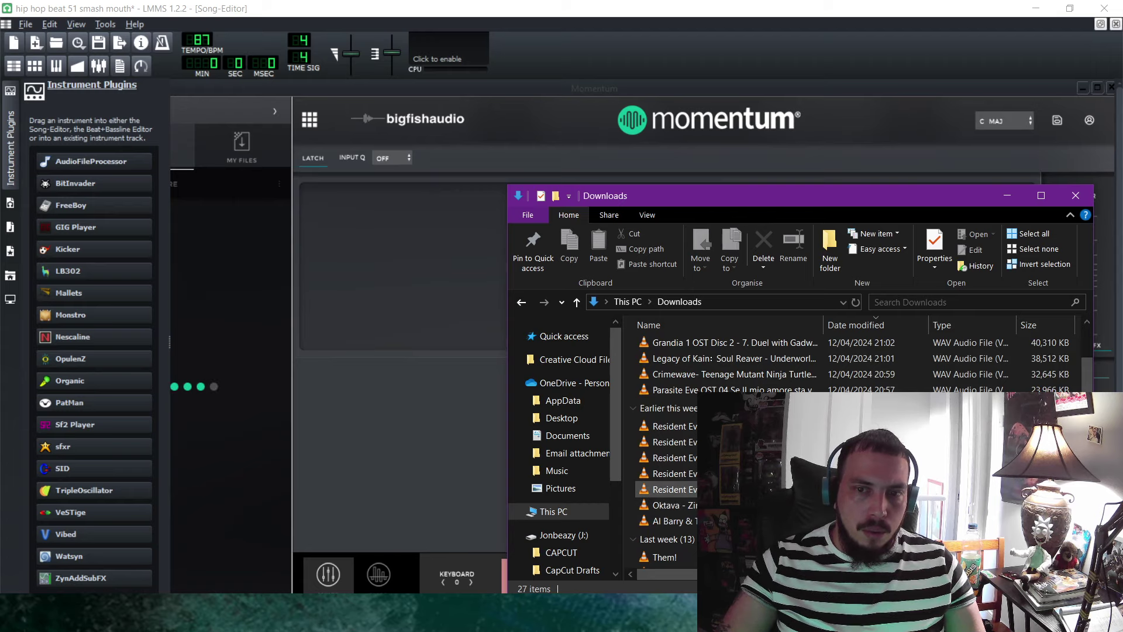
{"action": "left_click", "coordinate": [673, 474]}
{"action": "left_click_drag", "start_coordinate": [701, 474], "coordinate": [430, 305]}
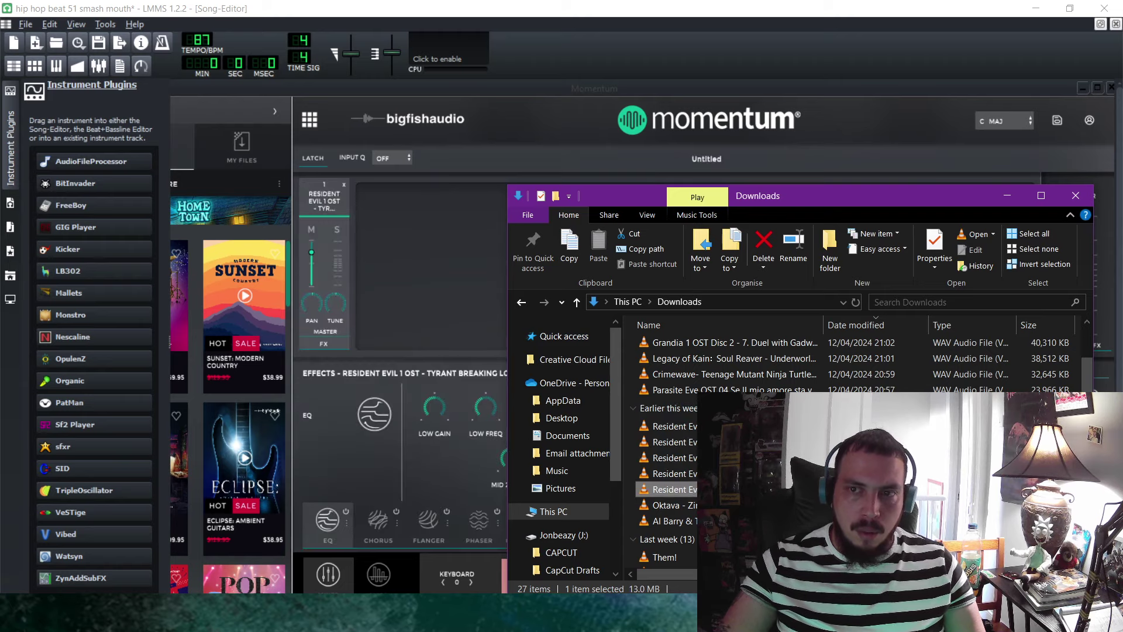
{"action": "left_click", "coordinate": [1006, 195]}
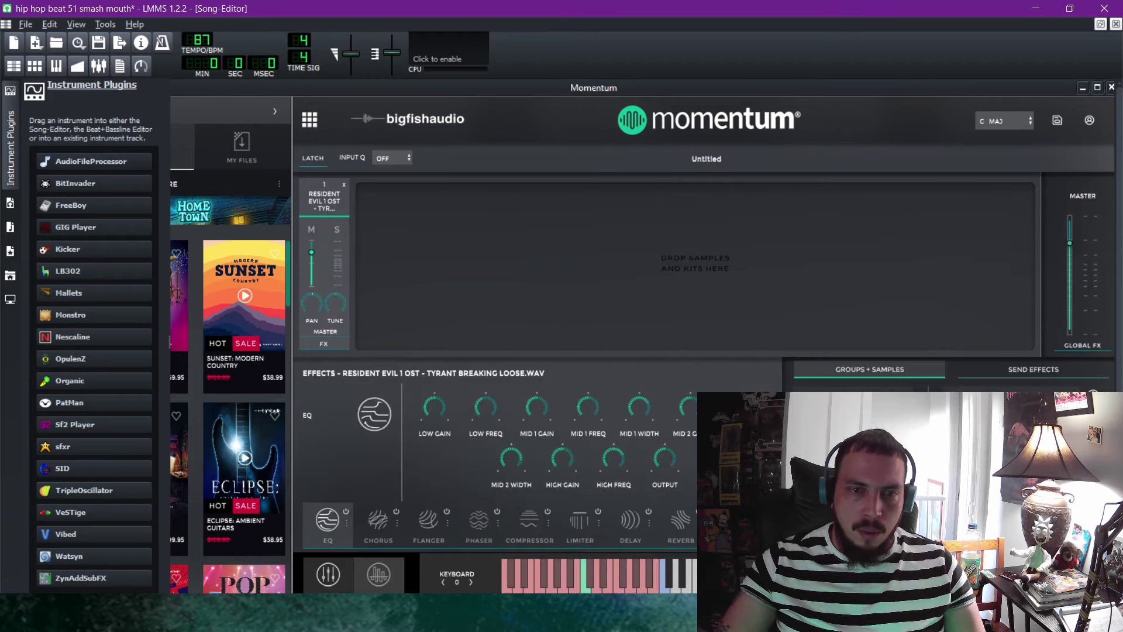
Open Tyrant Breaking Loose in the slice editor and slice it on a 1/2 grid.
{"action": "left_click", "coordinate": [379, 574]}
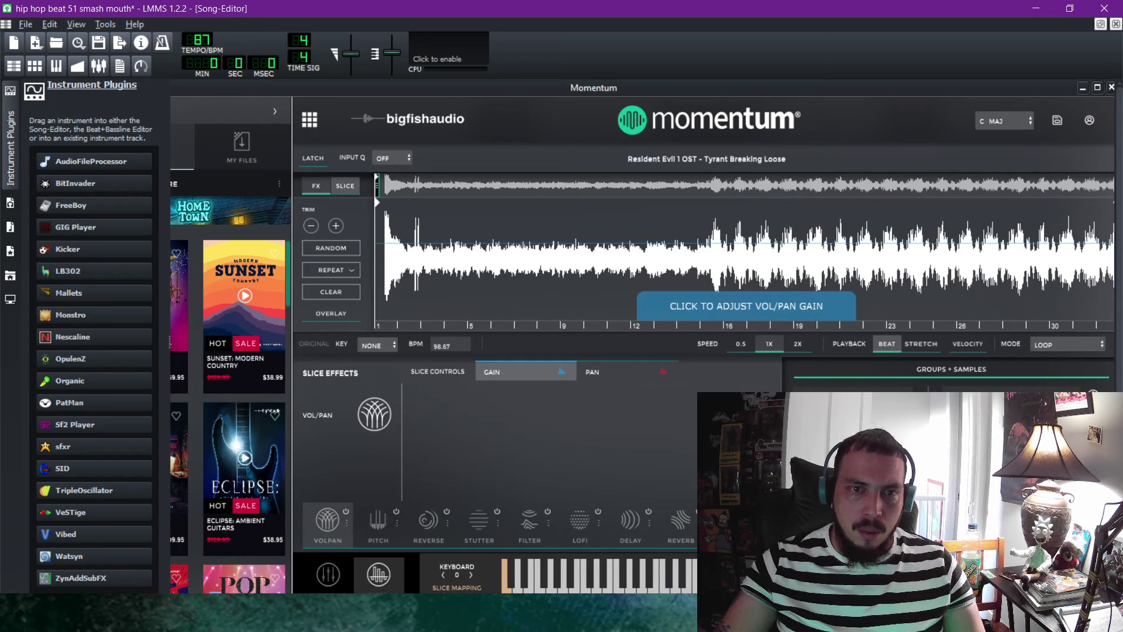
{"action": "left_click", "coordinate": [345, 186]}
{"action": "left_click", "coordinate": [332, 230]}
{"action": "left_click", "coordinate": [321, 247]}
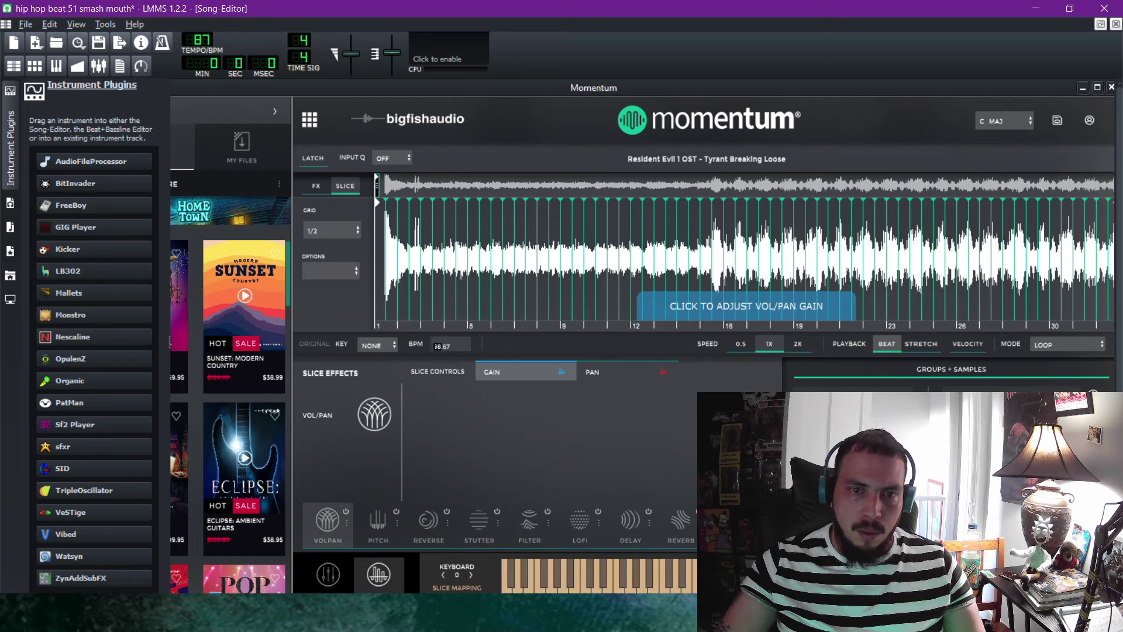
Set Tyrant Breaking Loose to 87 BPM with Stretch playback and audition its first slice.
{"action": "key", "text": "BackSpace"}
{"action": "key", "text": "BackSpace"}
{"action": "key", "text": "BackSpace"}
{"action": "key", "text": "BackSpace"}
{"action": "key", "text": "BackSpace"}
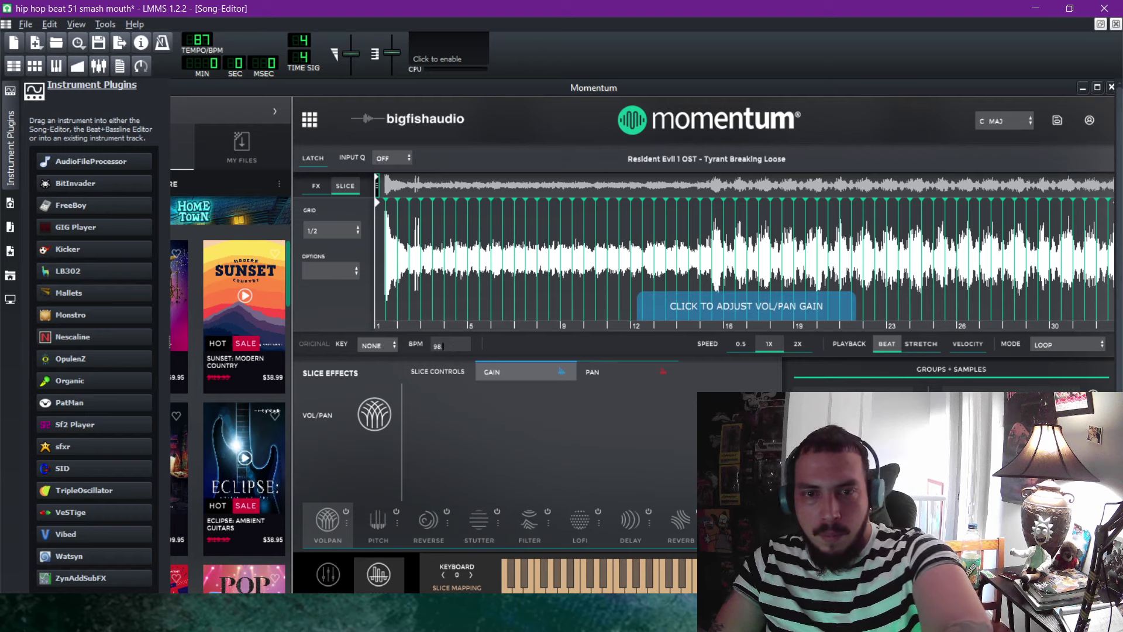
{"action": "type", "text": "8"}
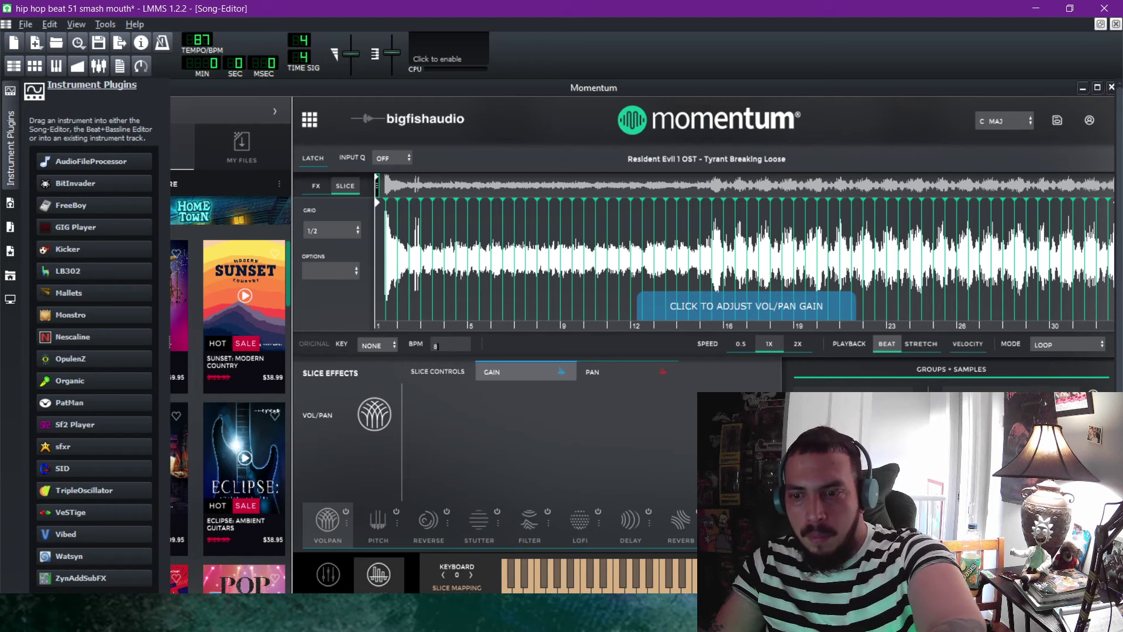
{"action": "type", "text": "7"}
{"action": "key", "text": "Return"}
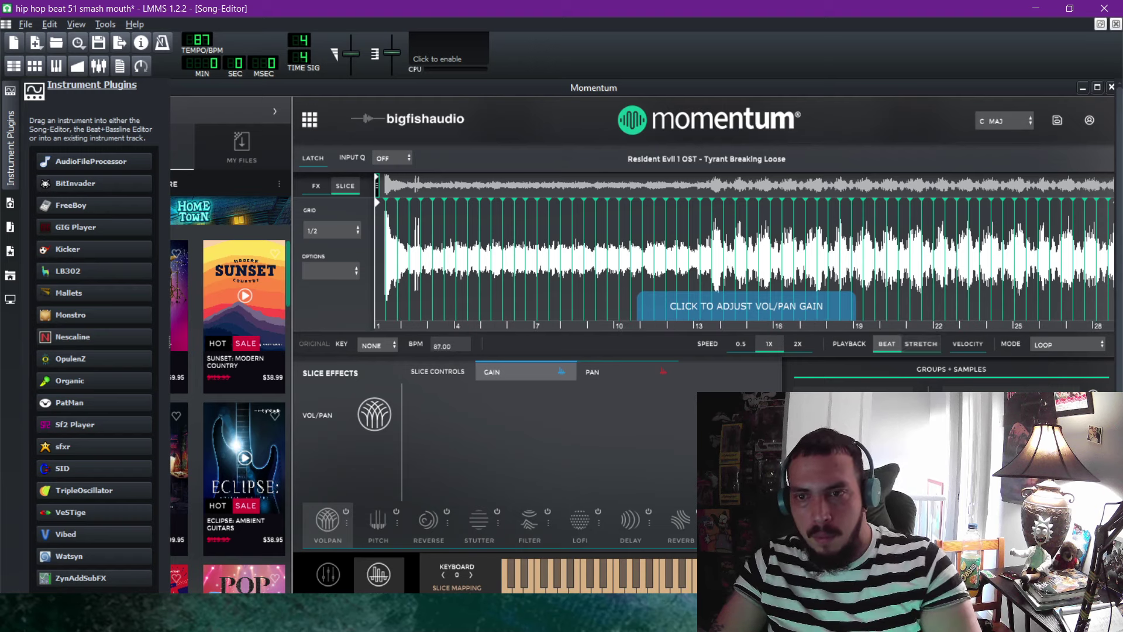
{"action": "left_click", "coordinate": [920, 344]}
{"action": "left_click", "coordinate": [506, 583]}
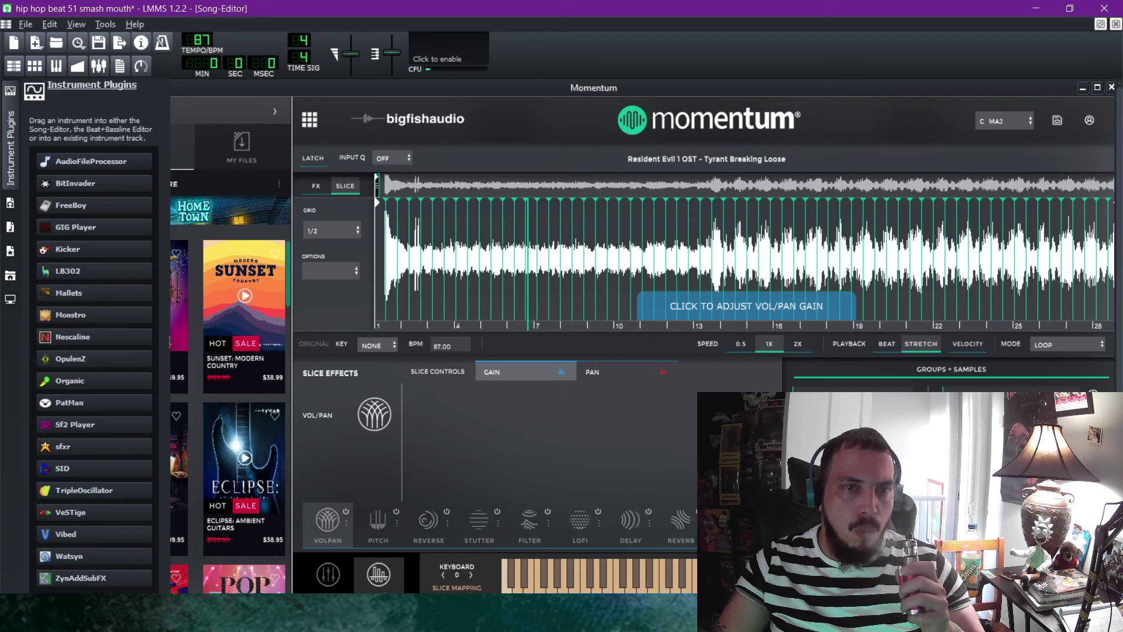
Load the Resident Evil 1 OST - Barry's Revenge WAV from Downloads as the second sample in Momentum.
{"action": "left_click", "coordinate": [328, 574]}
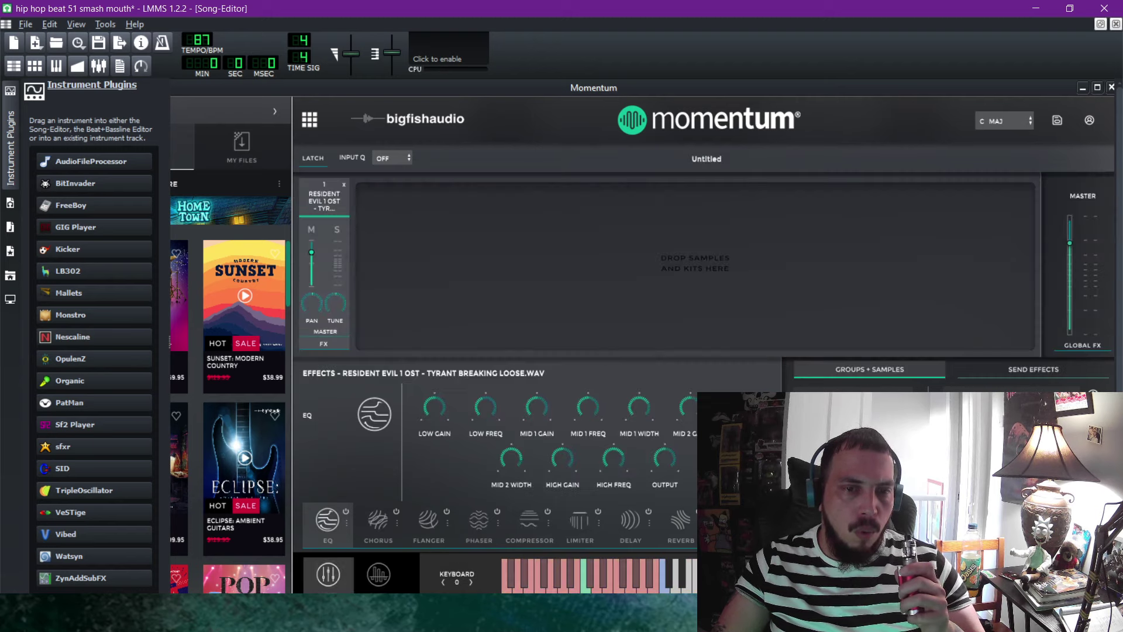
{"action": "key", "text": "alt+Tab"}
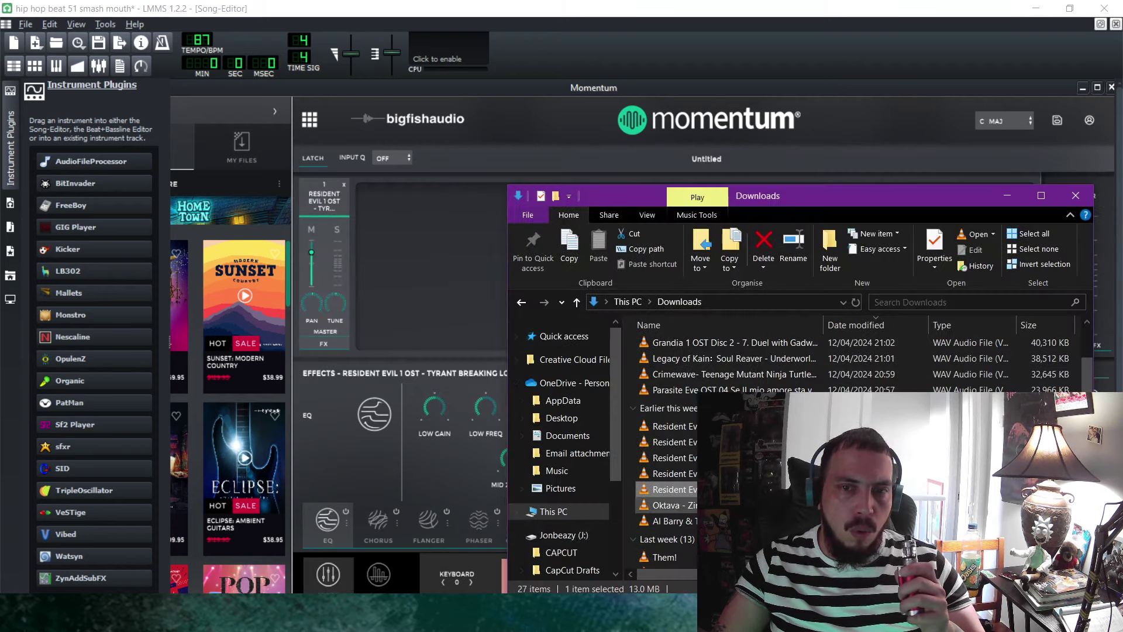
{"action": "left_click_drag", "start_coordinate": [713, 473], "coordinate": [456, 280]}
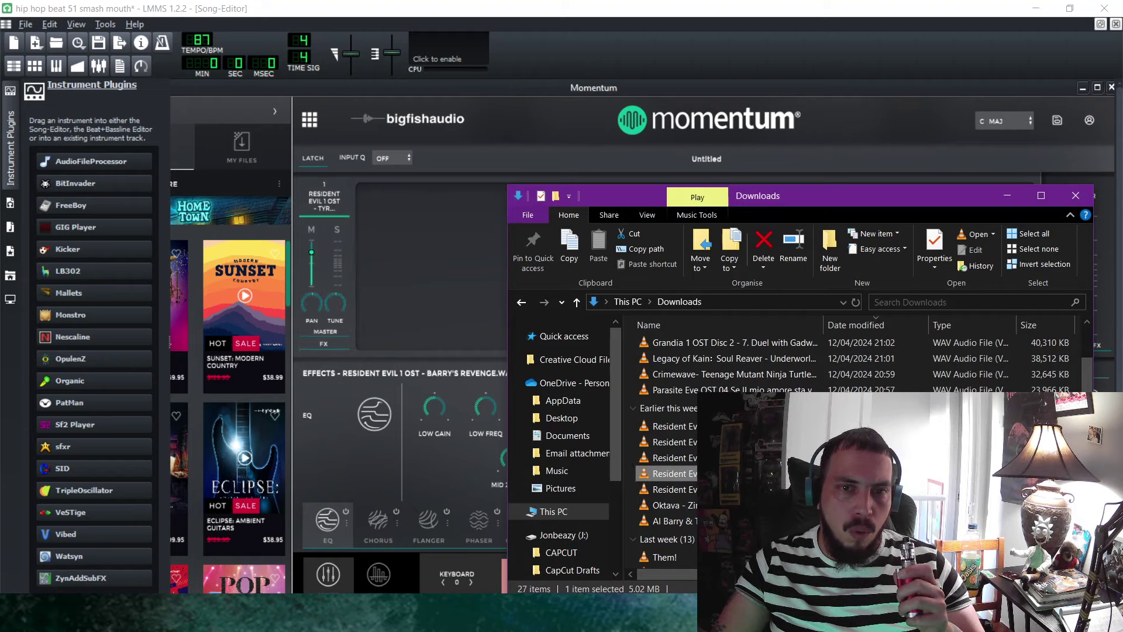
{"action": "left_click", "coordinate": [1007, 196]}
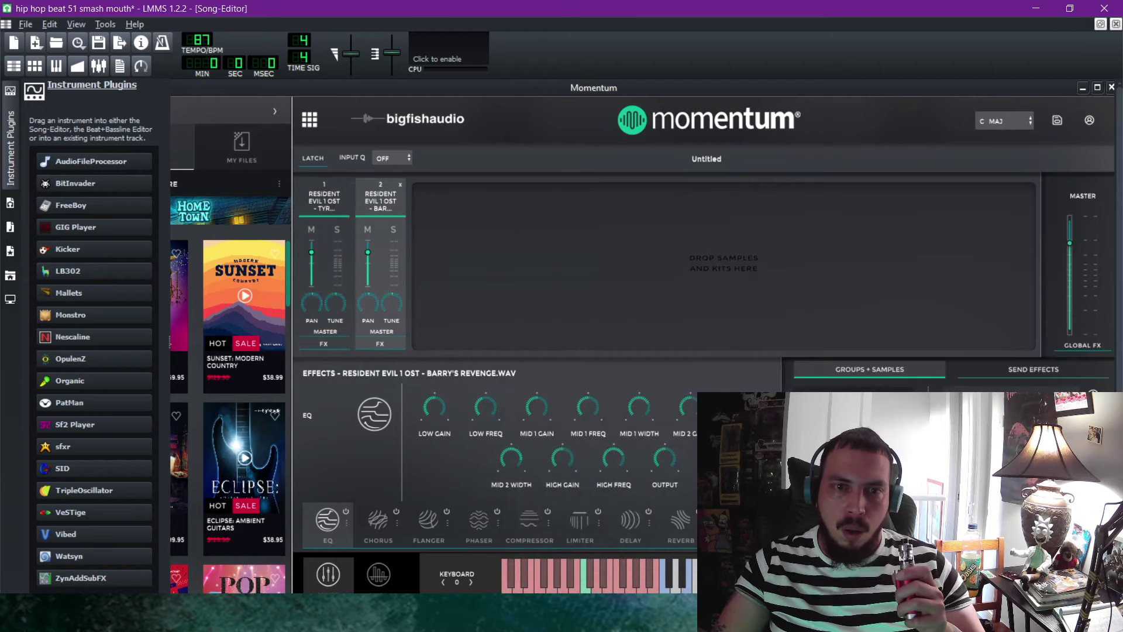
Open Barry's Revenge in the slice editor and slice it on a 1/2 grid.
{"action": "left_click", "coordinate": [379, 575]}
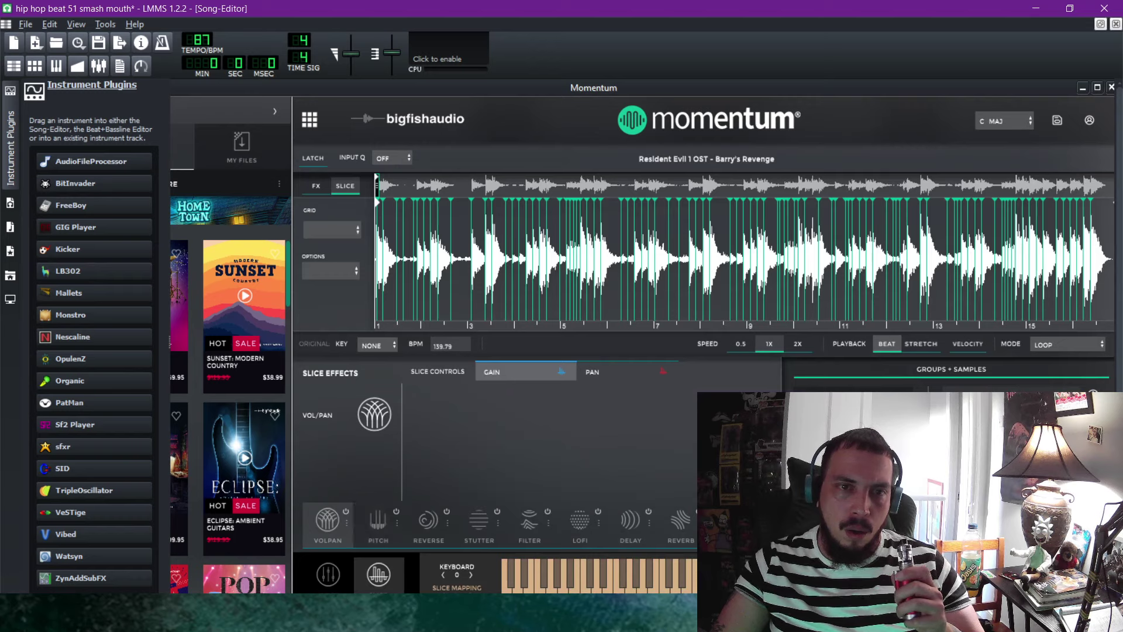
{"action": "left_click", "coordinate": [331, 230]}
{"action": "left_click", "coordinate": [319, 246]}
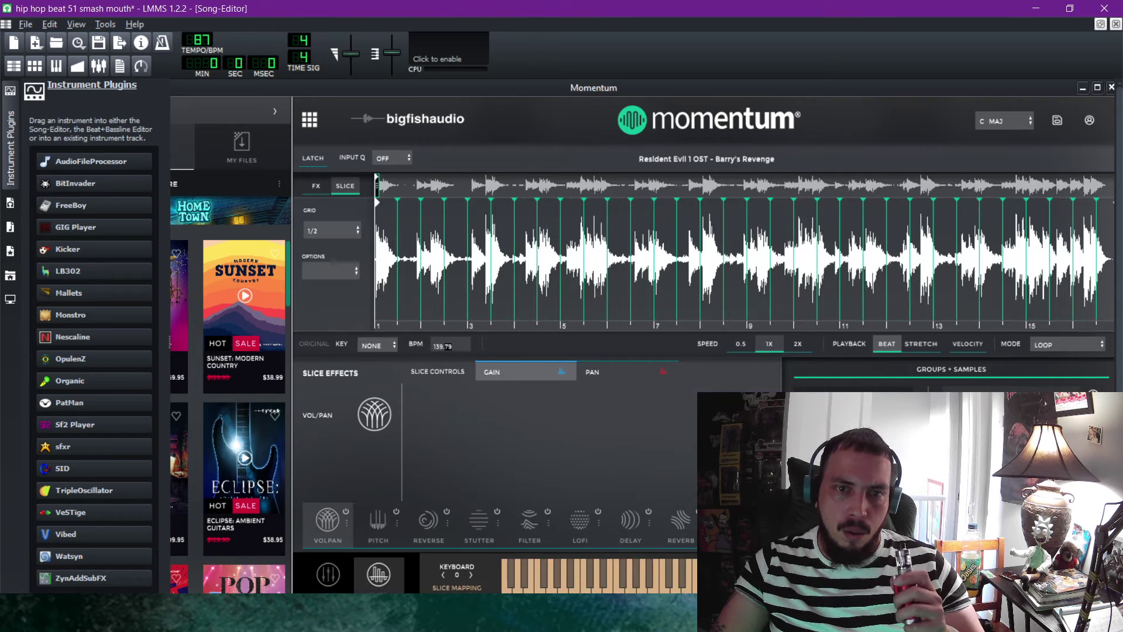
Set Barry's Revenge to 87 BPM with Stretch playback in Backwards mode.
{"action": "key", "text": "BackSpace"}
{"action": "key", "text": "BackSpace"}
{"action": "key", "text": "BackSpace"}
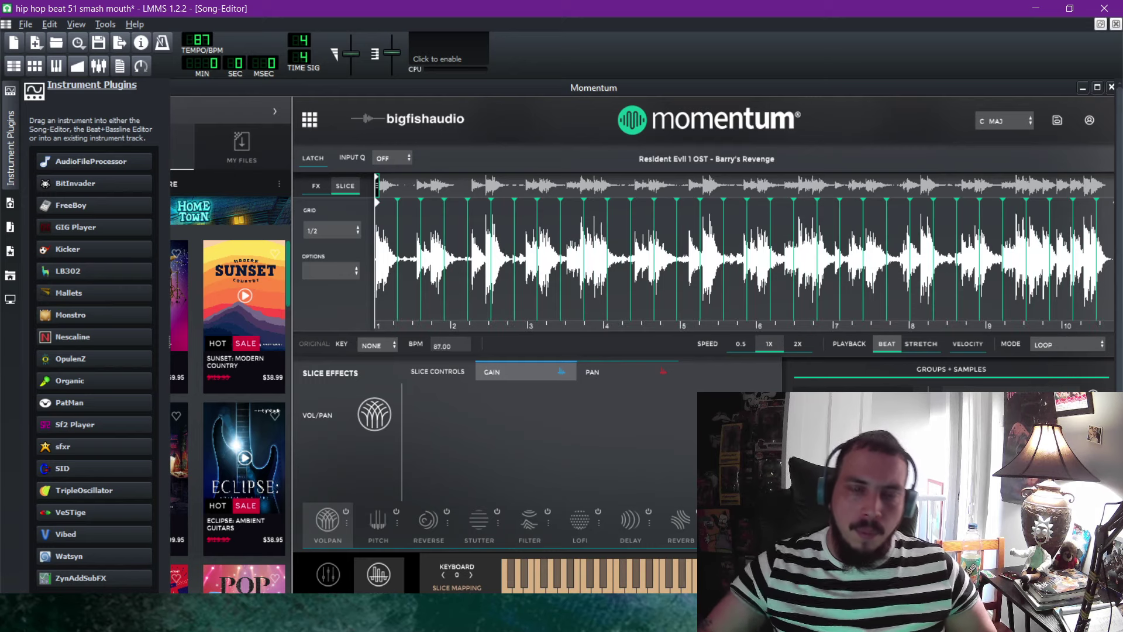
{"action": "left_click", "coordinate": [920, 344]}
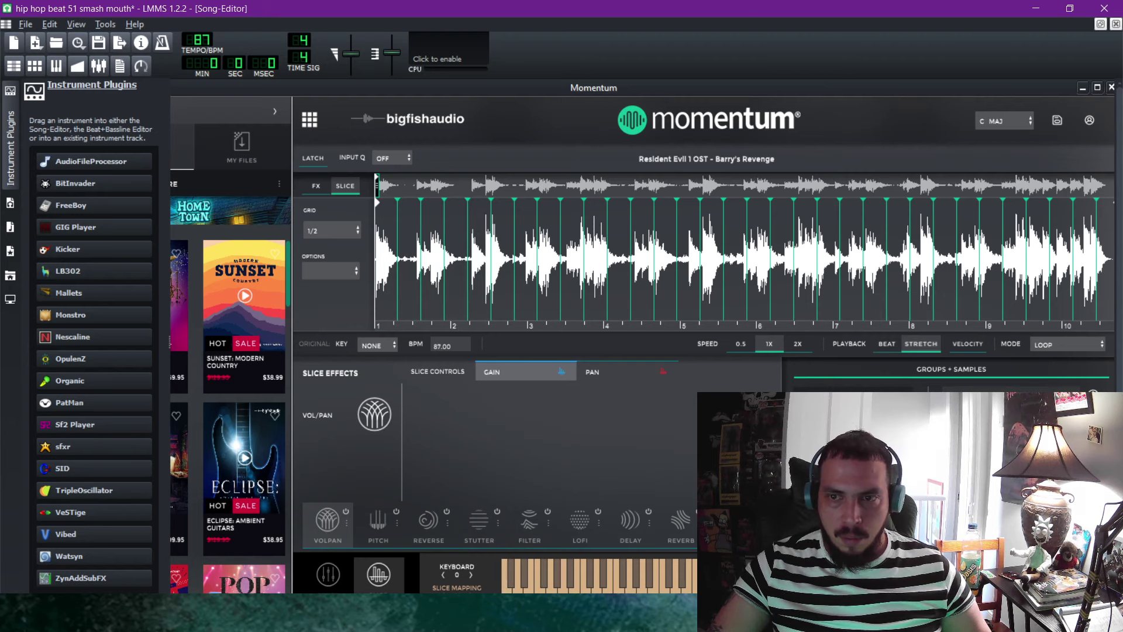
{"action": "left_click", "coordinate": [1067, 345]}
{"action": "left_click", "coordinate": [1073, 370]}
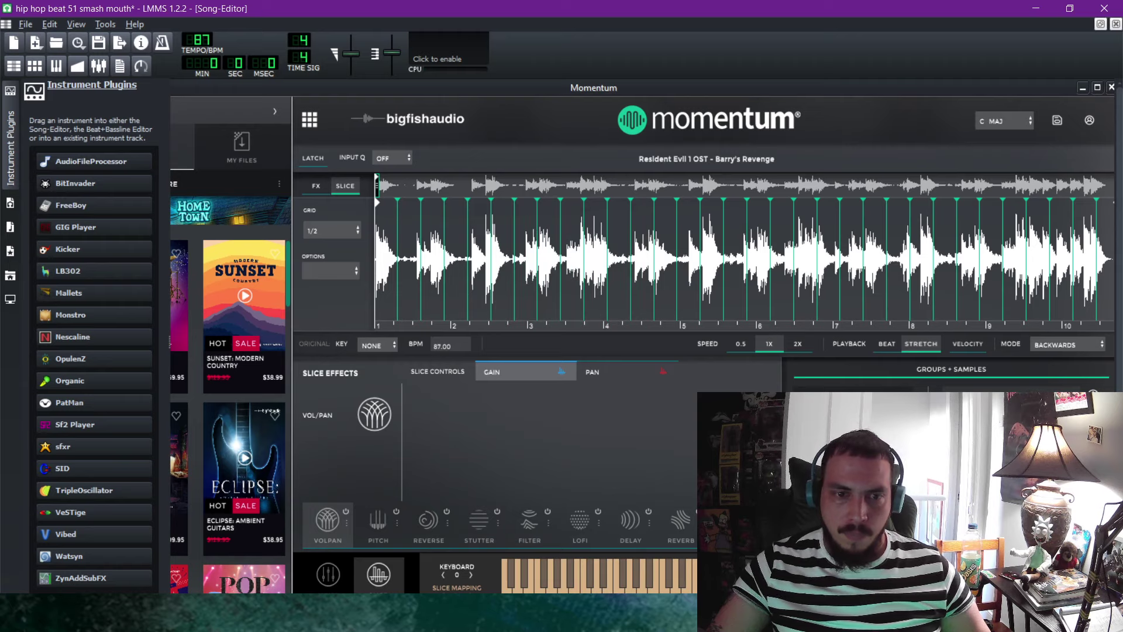
Return to the sample mixer and remove the Barry's Revenge sample.
{"action": "left_click", "coordinate": [328, 573]}
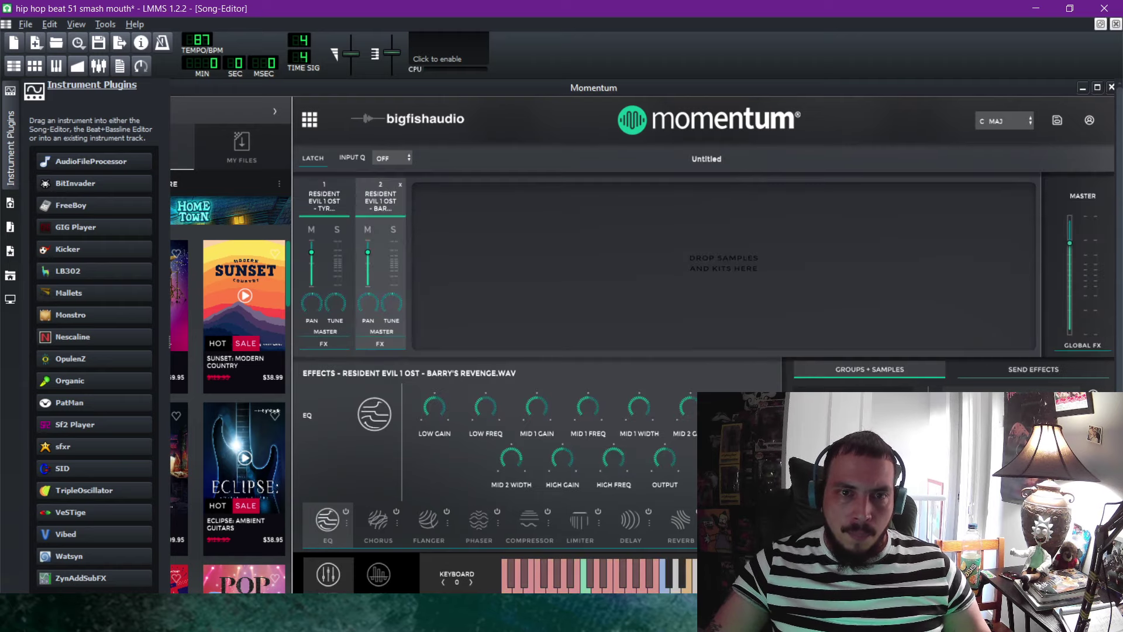
{"action": "left_click", "coordinate": [400, 185]}
{"action": "left_click", "coordinate": [658, 404]}
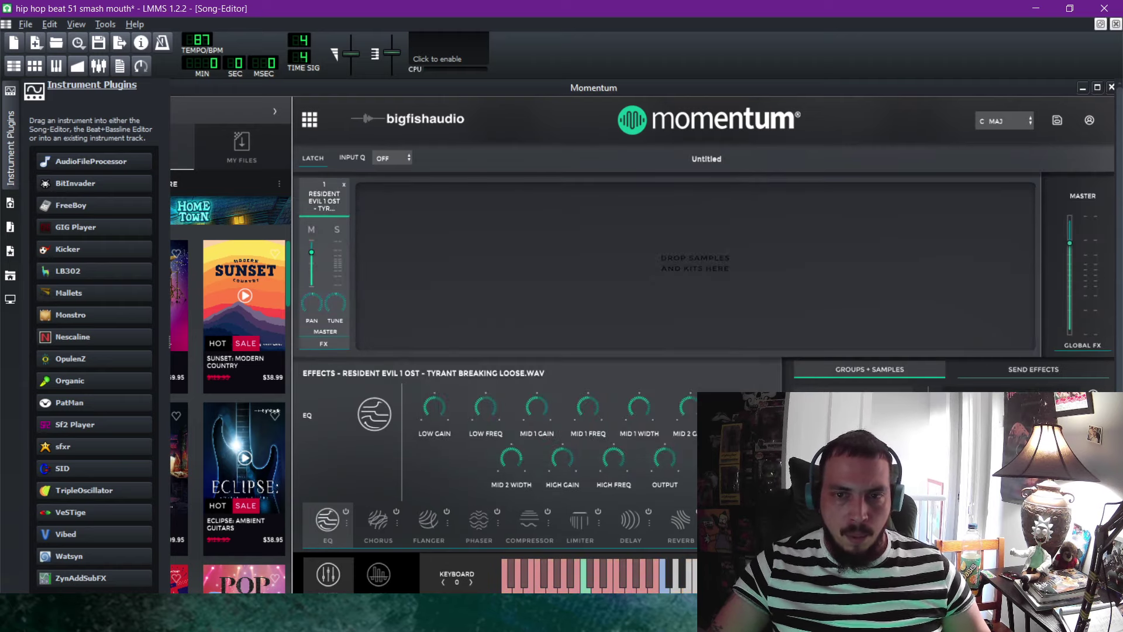
Load the Resident Evil 1 OST - Barry's Death WAV from Downloads as the second sample in Momentum.
{"action": "key", "text": "alt+Tab"}
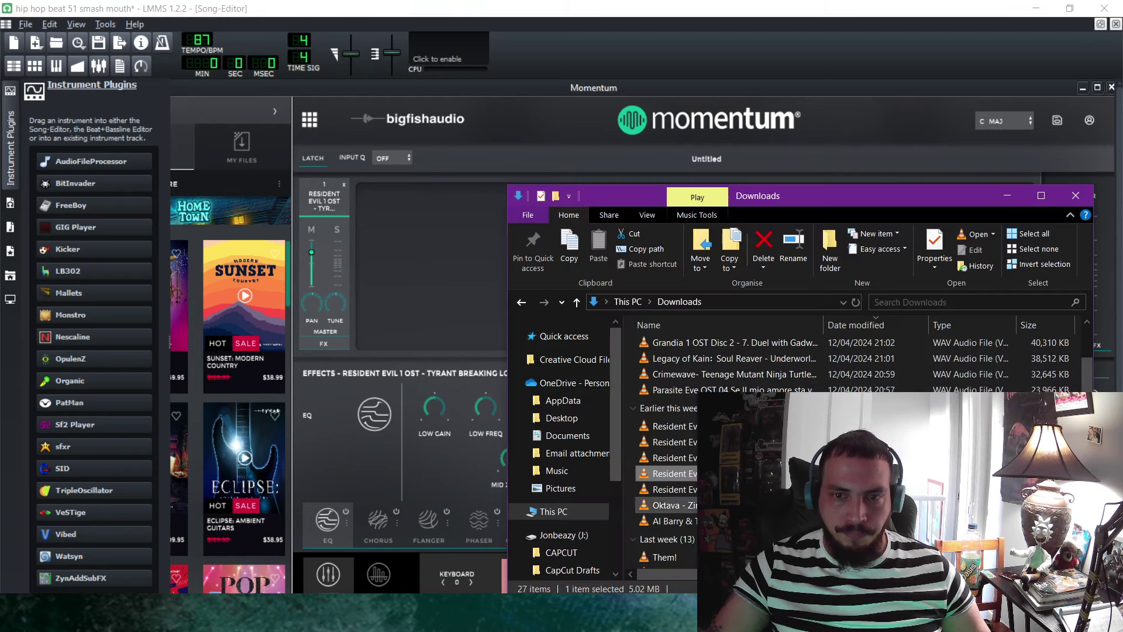
{"action": "left_click_drag", "start_coordinate": [673, 458], "coordinate": [431, 275]}
{"action": "left_click", "coordinate": [1007, 195]}
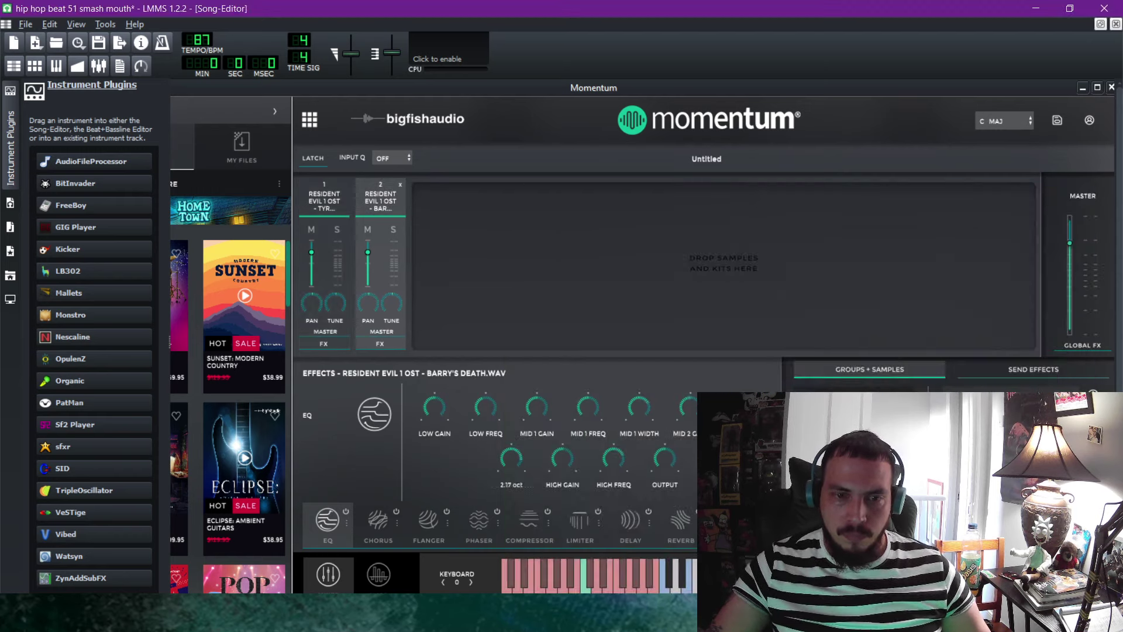
Slice Barry's Death on a 1/2 grid and set its BPM to 87.
{"action": "left_click", "coordinate": [378, 575]}
{"action": "left_click", "coordinate": [331, 230]}
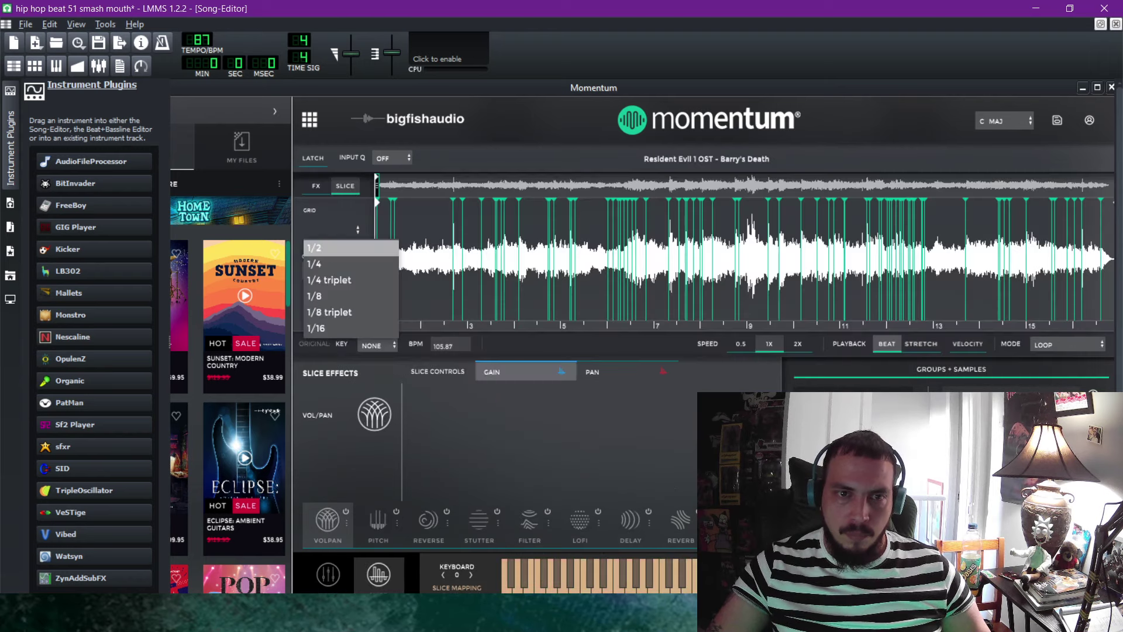
{"action": "left_click", "coordinate": [316, 245]}
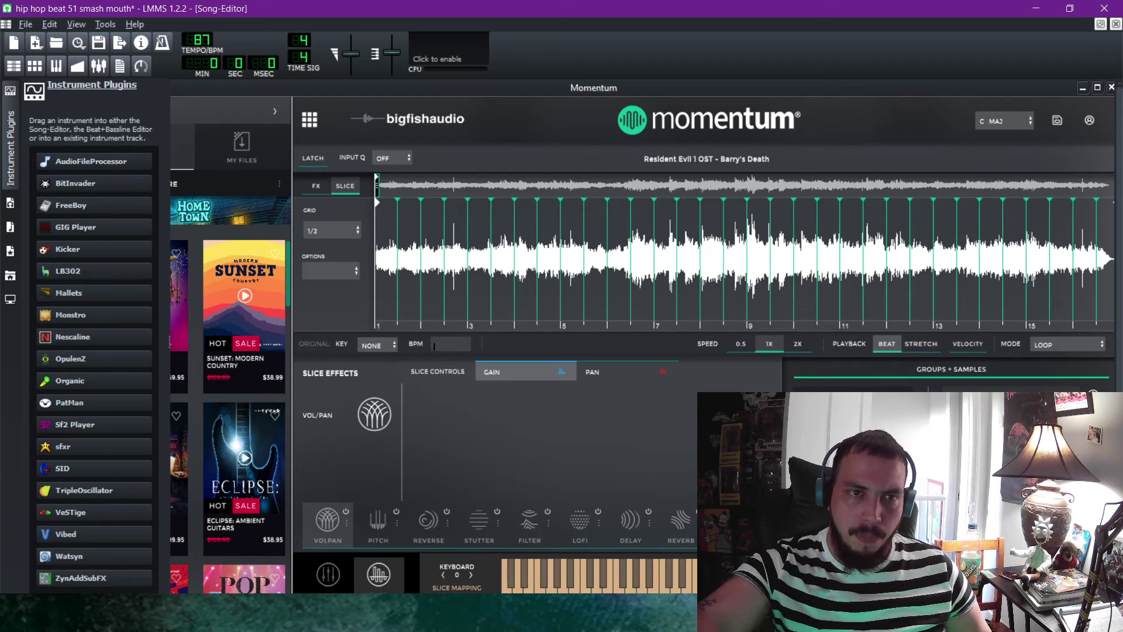
{"action": "key", "text": "Return"}
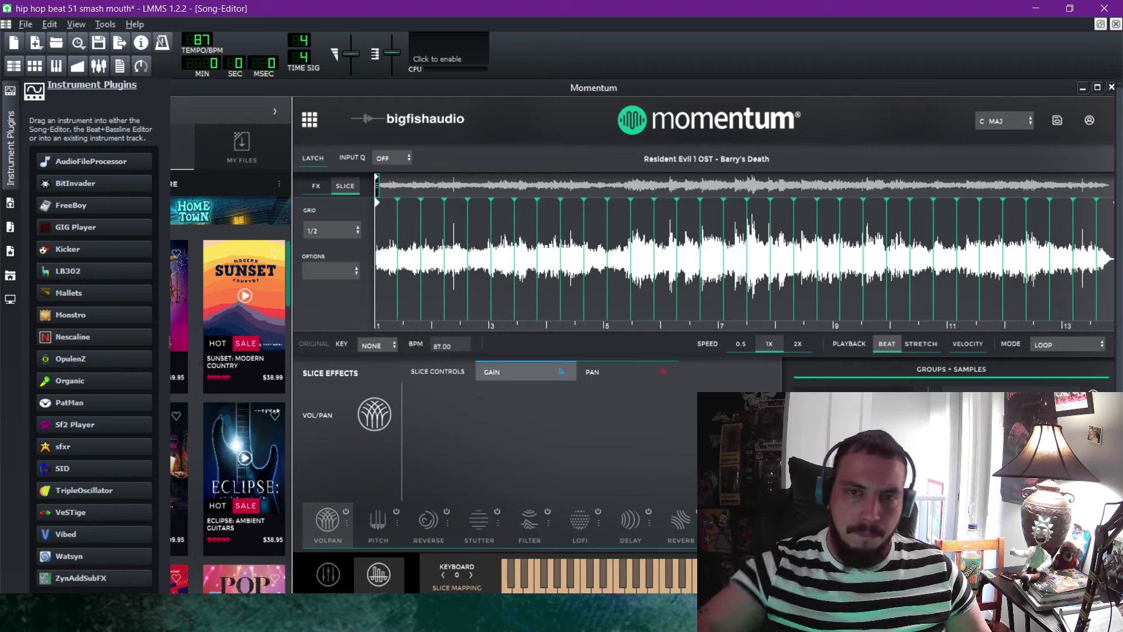
Switch Barry's Death to Stretch playback and set its mode to Backwards.
{"action": "left_click", "coordinate": [920, 344]}
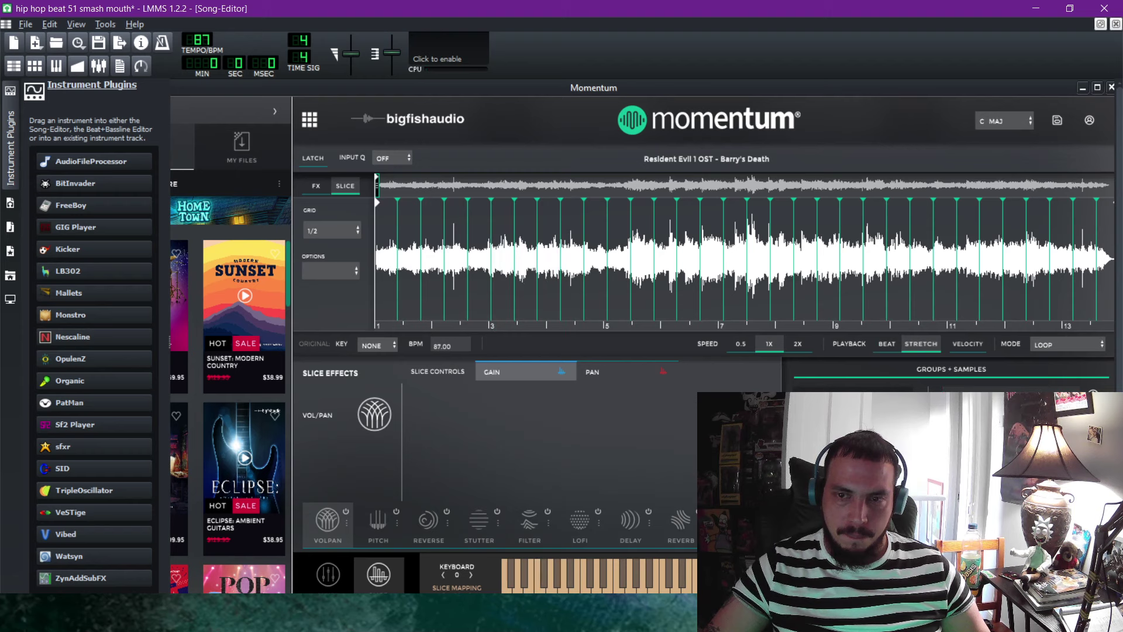
{"action": "left_click", "coordinate": [1068, 345]}
{"action": "left_click", "coordinate": [1069, 372]}
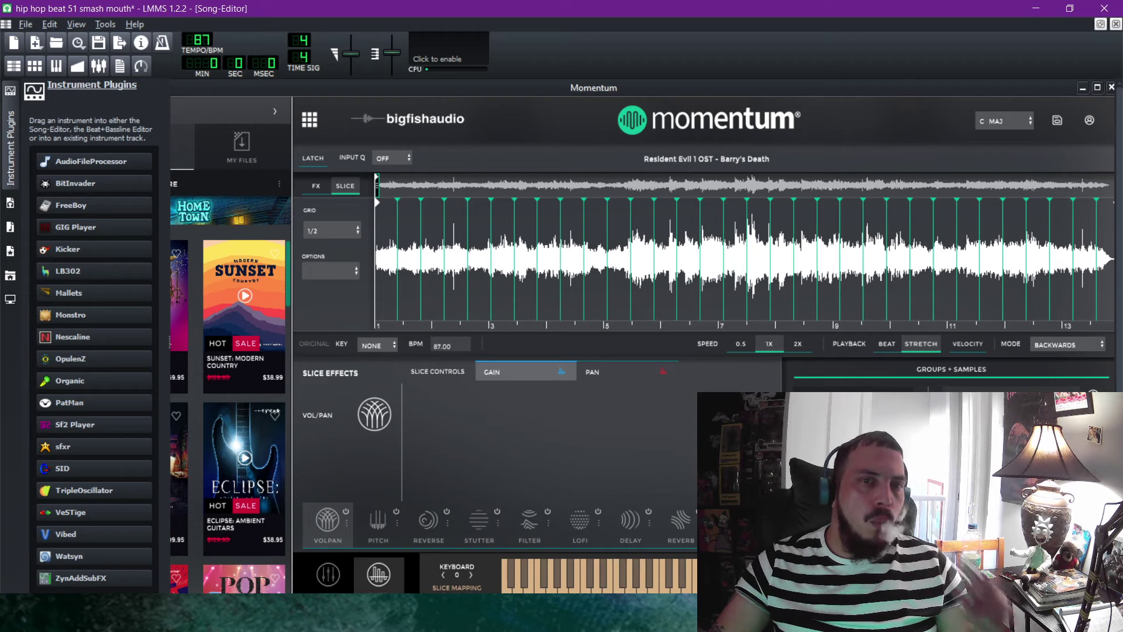
Return to the sample mixer and remove the Barry's Death sample.
{"action": "left_click", "coordinate": [328, 573]}
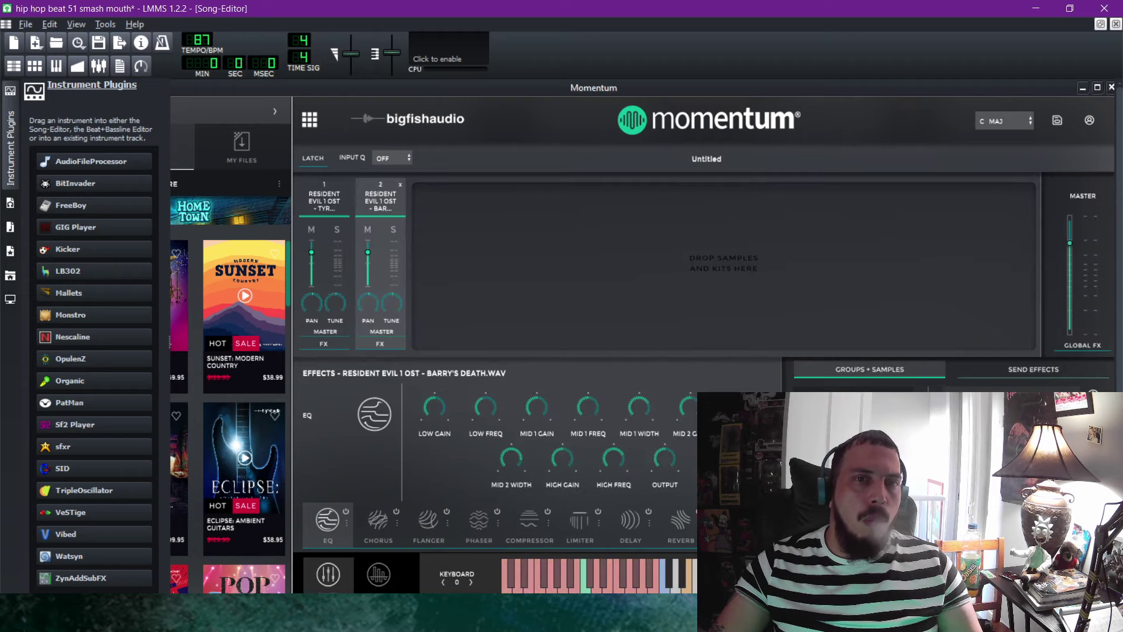
{"action": "left_click", "coordinate": [400, 185]}
{"action": "left_click", "coordinate": [654, 404]}
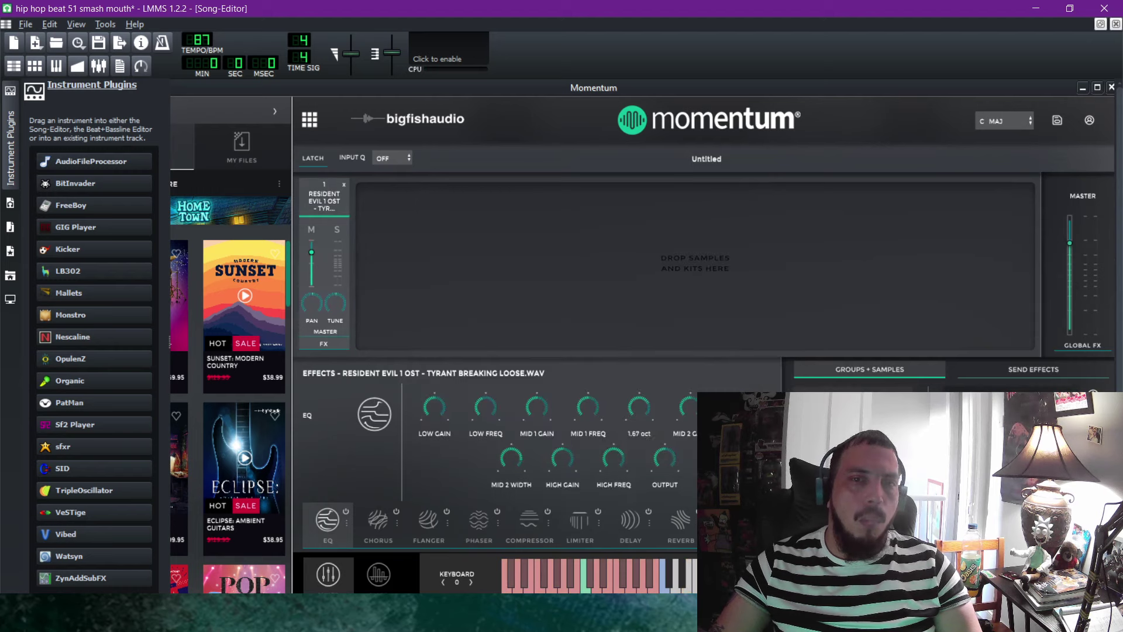
Load the Resident Evil 1 OST - Mansion Basement WAV from Downloads as the second sample and open it in the slice editor.
{"action": "left_click", "coordinate": [530, 613]}
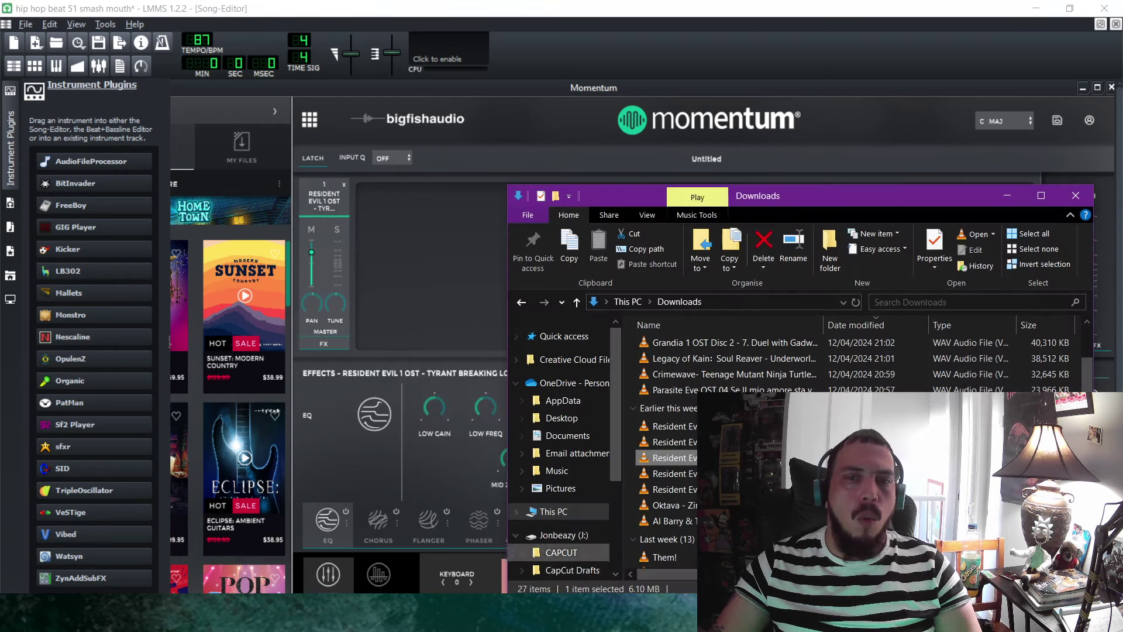
{"action": "left_click_drag", "start_coordinate": [713, 442], "coordinate": [444, 275]}
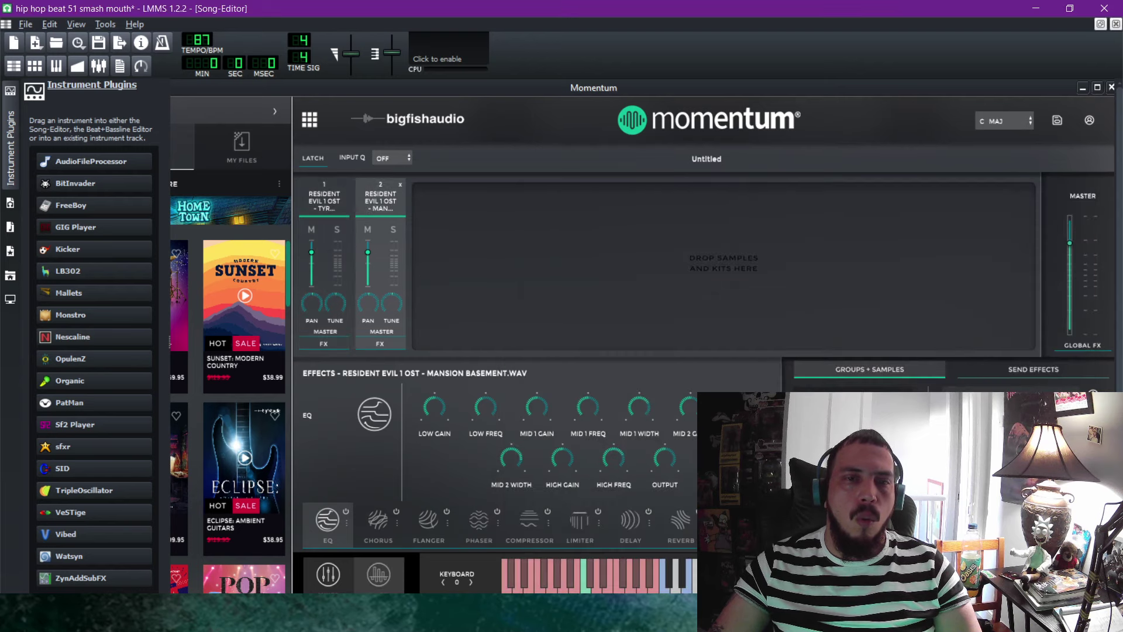
{"action": "left_click", "coordinate": [379, 574]}
Slice Mansion Basement on a 1/2 grid and set its BPM to 87.
{"action": "left_click", "coordinate": [332, 230]}
{"action": "left_click", "coordinate": [336, 248]}
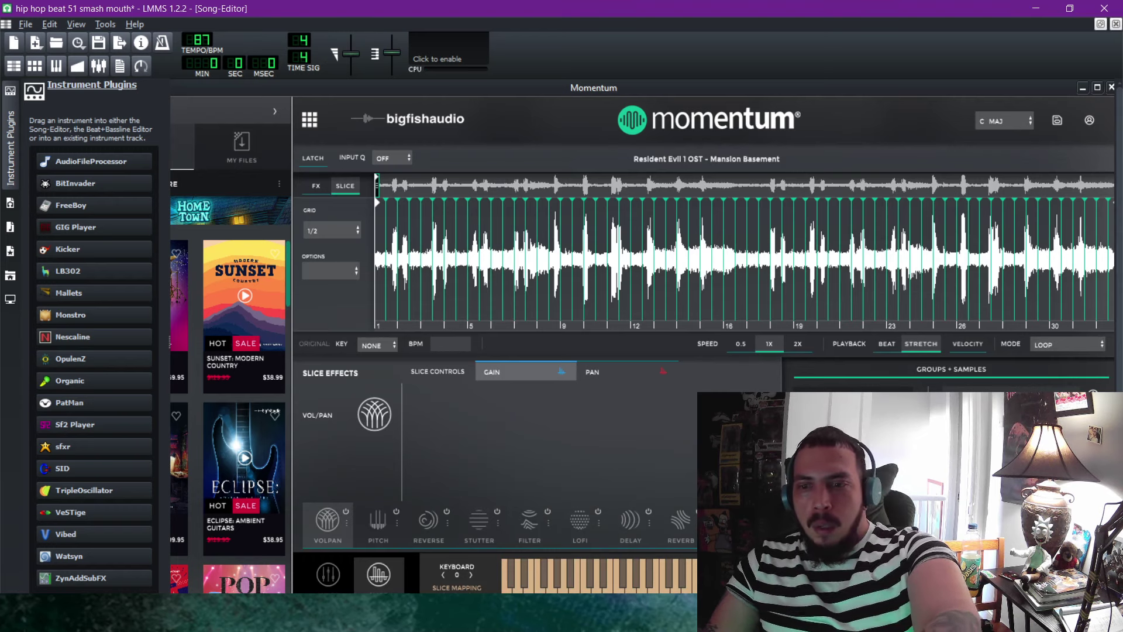
{"action": "key", "text": "Return"}
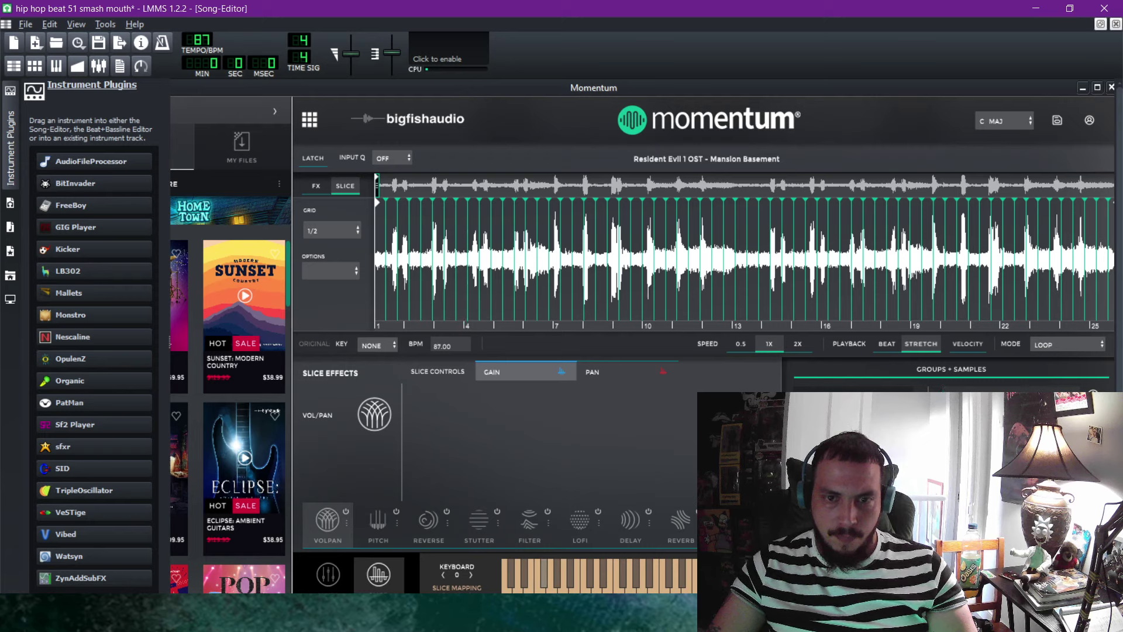
Set Mansion Basement's mode to Backwards and its speed to 0.5.
{"action": "left_click", "coordinate": [1068, 344]}
{"action": "left_click", "coordinate": [1067, 372]}
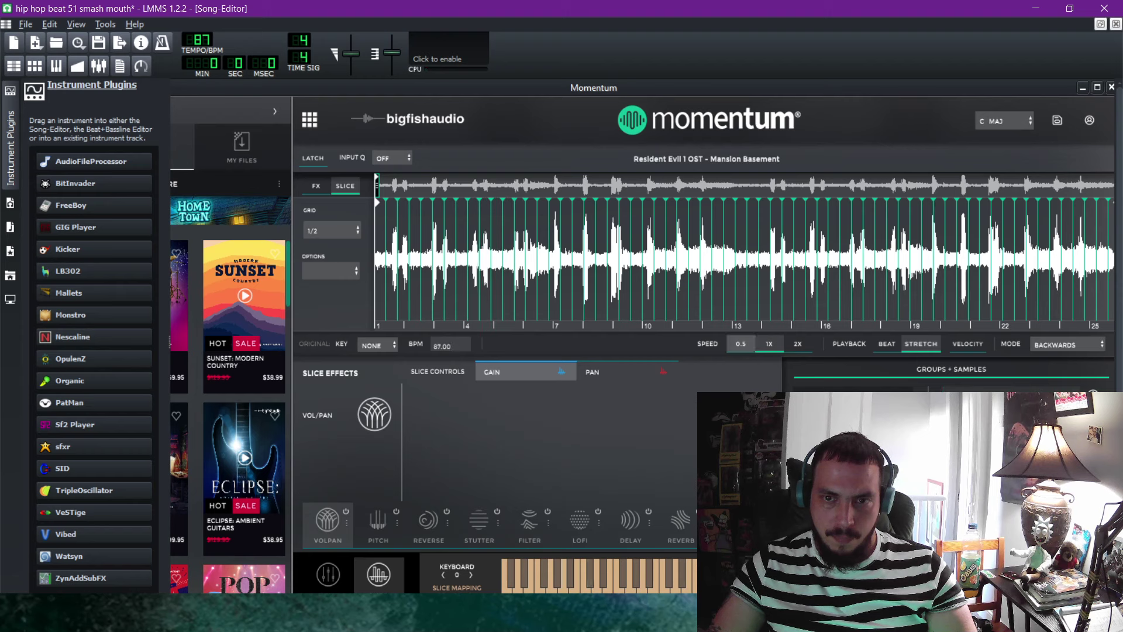
{"action": "left_click", "coordinate": [740, 344]}
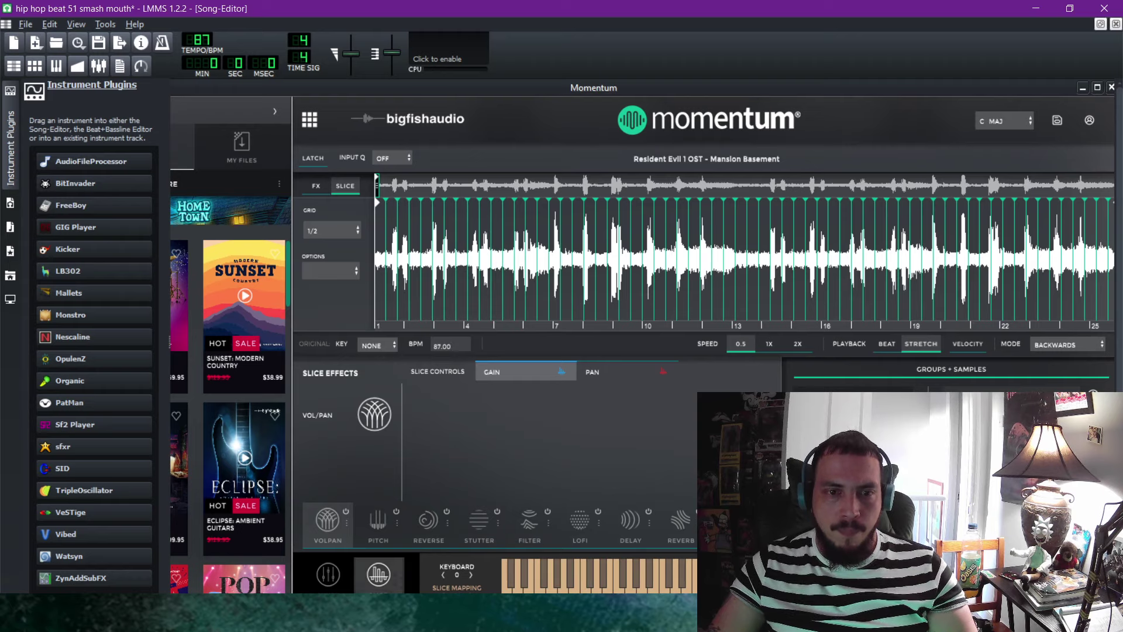
Load the Resident Evil 1 OST - Wesker Is Found WAV from Downloads as the third sample and open it in the slice editor.
{"action": "left_click", "coordinate": [328, 574]}
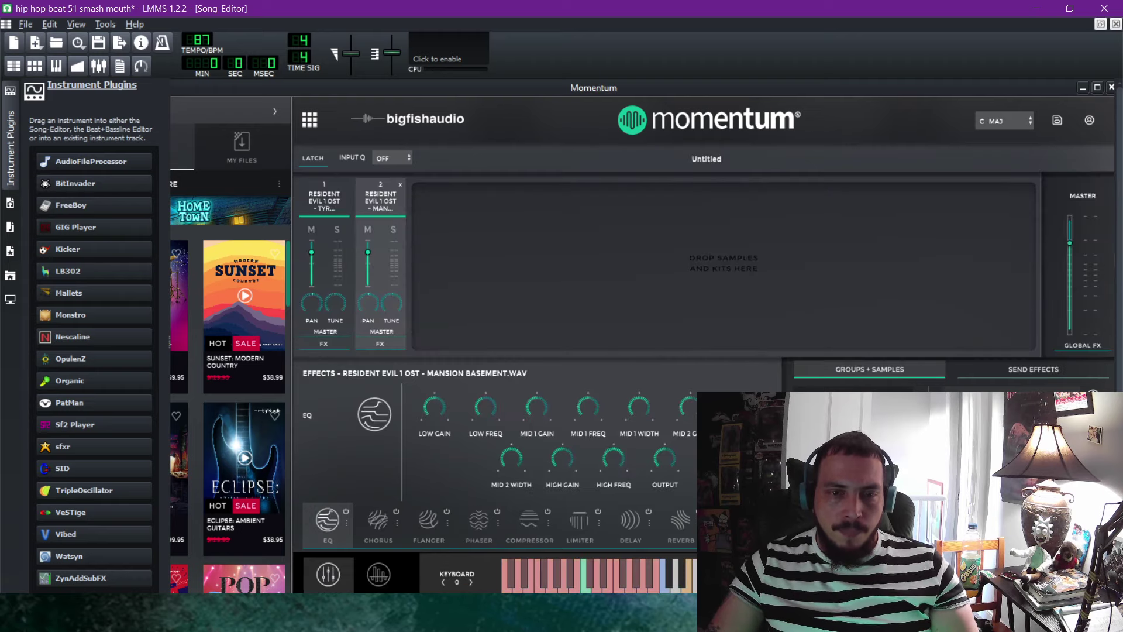
{"action": "key", "text": "alt+Tab"}
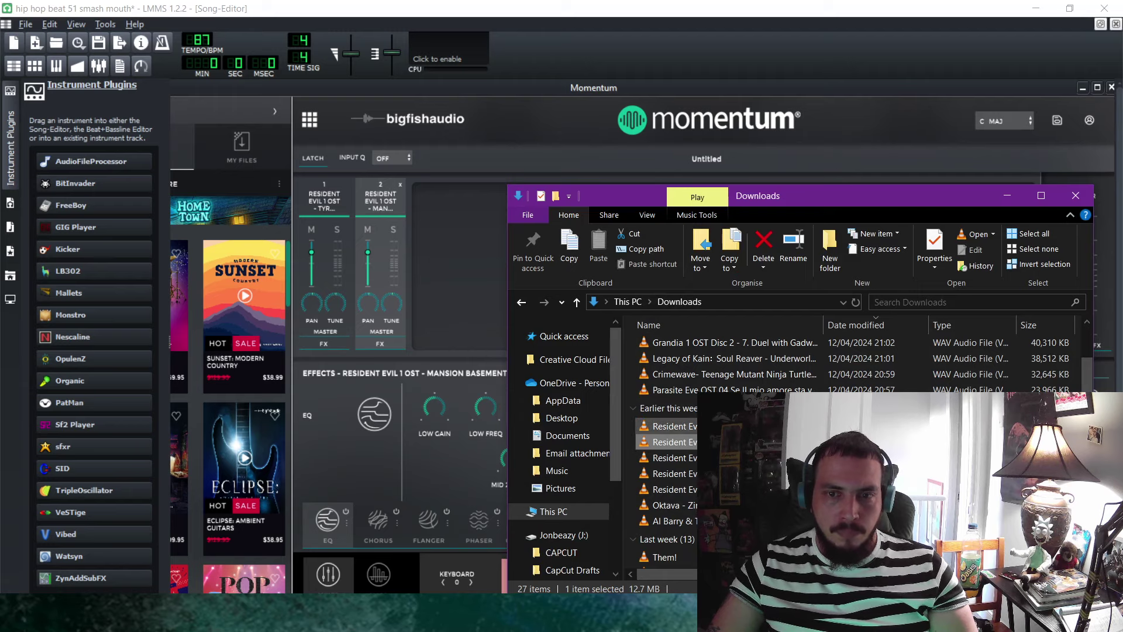
{"action": "left_click", "coordinate": [674, 427]}
{"action": "left_click_drag", "start_coordinate": [675, 426], "coordinate": [459, 269]}
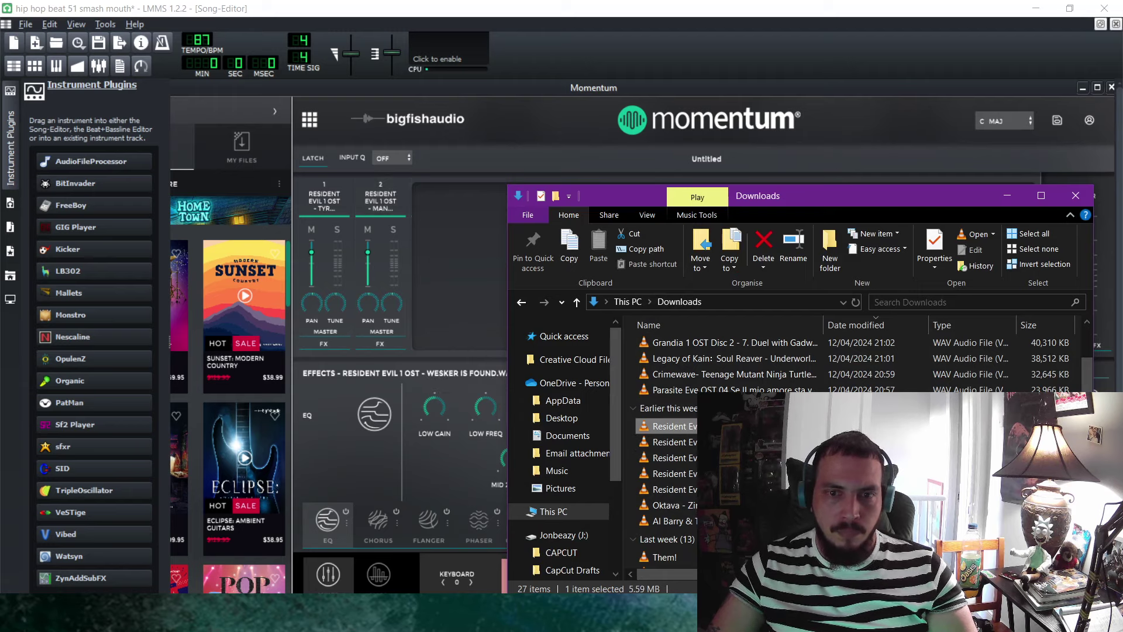
{"action": "left_click", "coordinate": [1007, 196]}
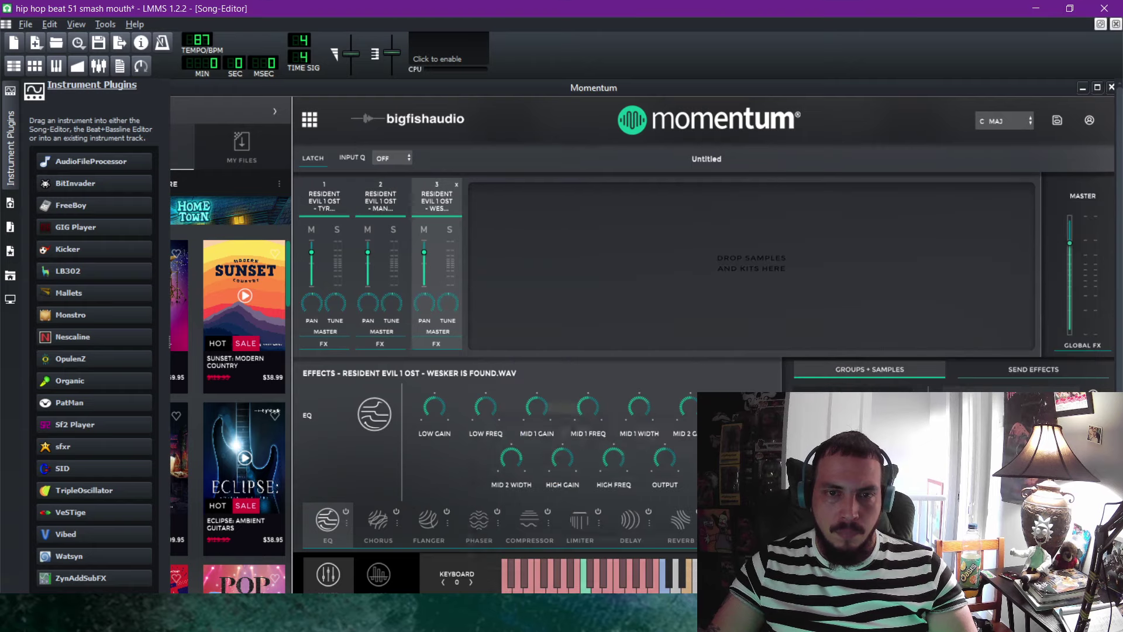
{"action": "left_click", "coordinate": [379, 575]}
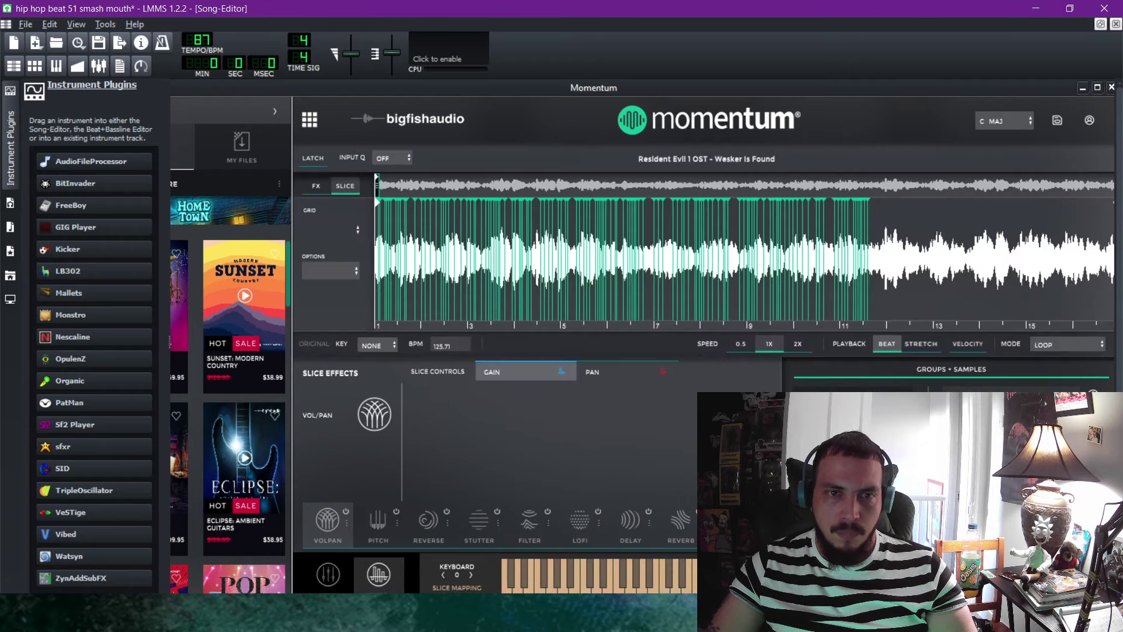
Slice Wesker Is Found on a 1/2 grid at 87 BPM with Stretch playback, and audition a slice.
{"action": "left_click", "coordinate": [332, 230]}
{"action": "left_click", "coordinate": [328, 248]}
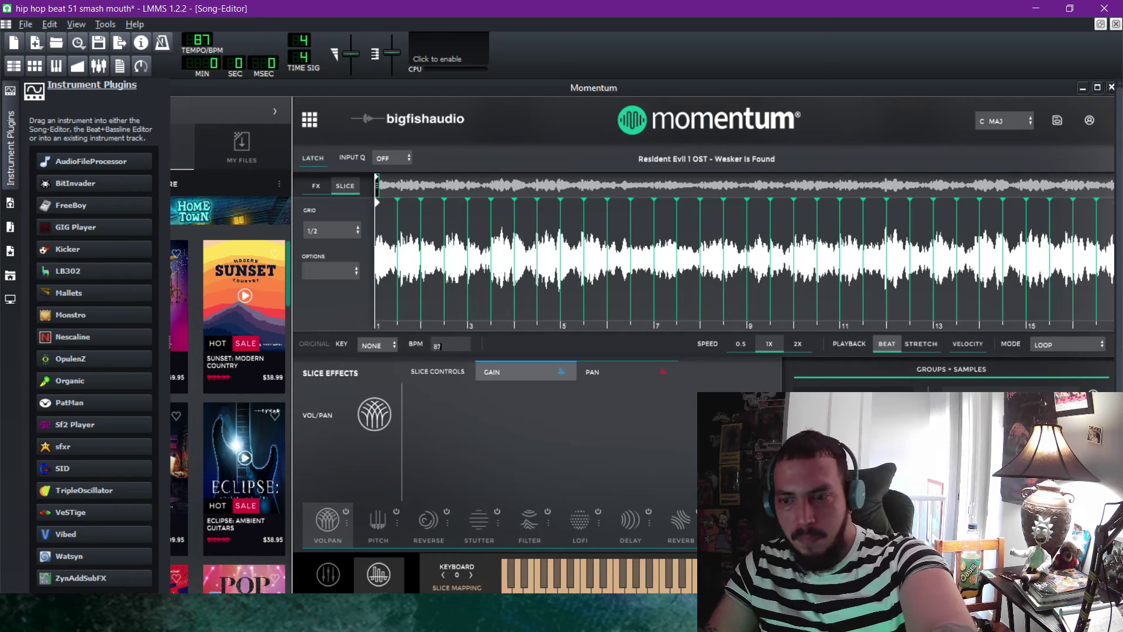
{"action": "key", "text": "Return"}
{"action": "left_click", "coordinate": [921, 344]}
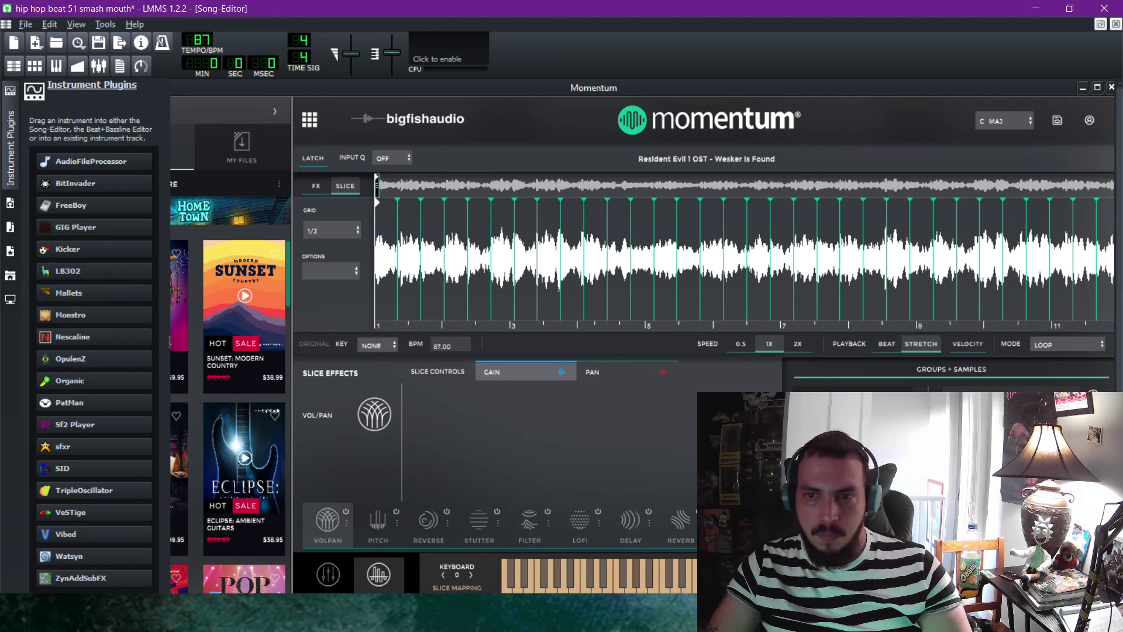
{"action": "key", "text": "v"}
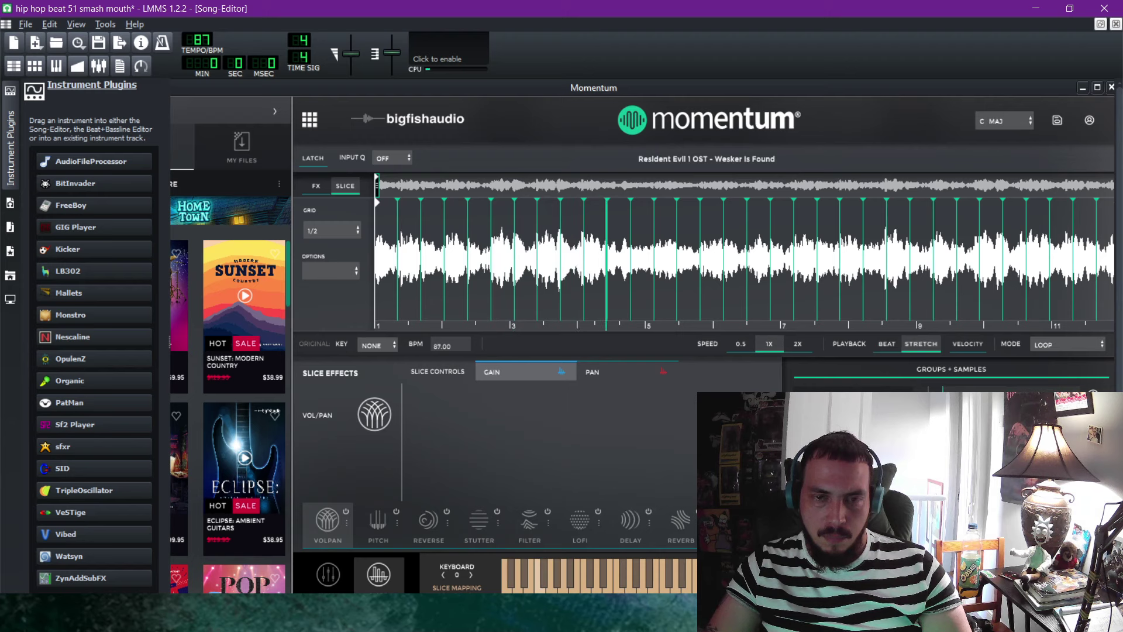
Try Wesker Is Found at 0.5 speed and in Backwards mode, restoring 1x speed and Loop mode.
{"action": "left_click", "coordinate": [741, 344]}
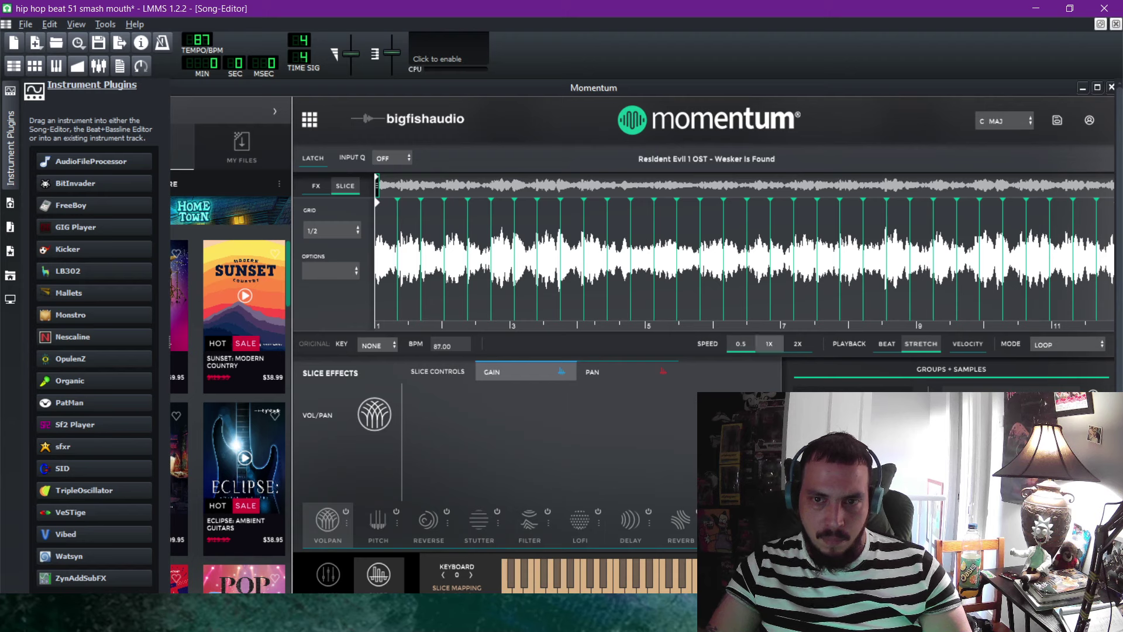
{"action": "left_click", "coordinate": [1067, 345]}
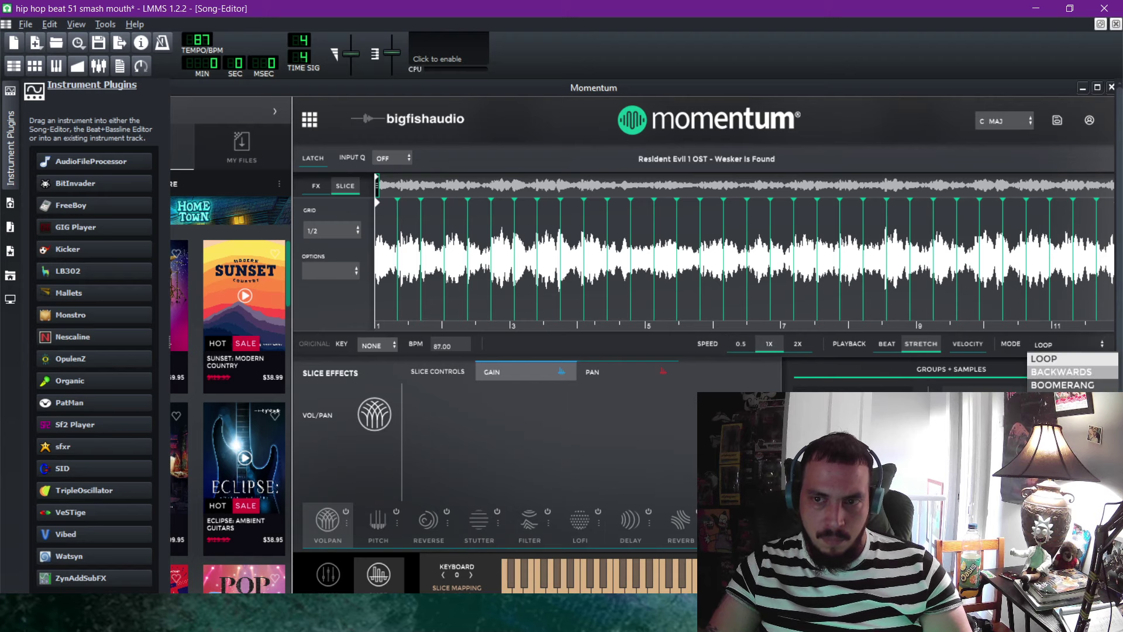
{"action": "left_click", "coordinate": [1067, 370]}
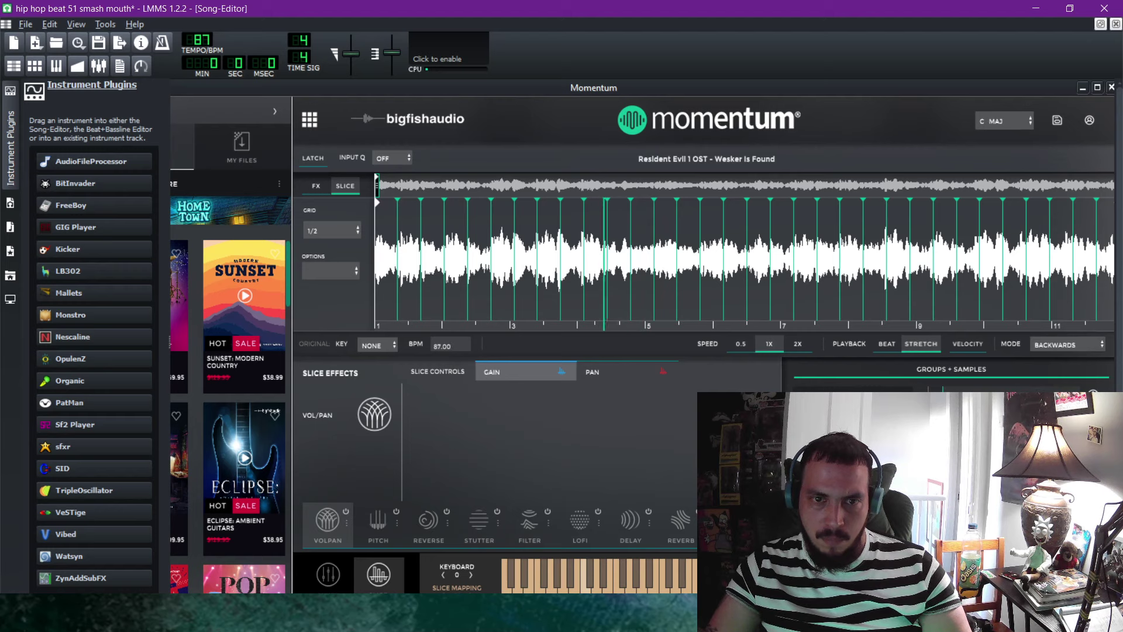
{"action": "left_click", "coordinate": [1067, 345]}
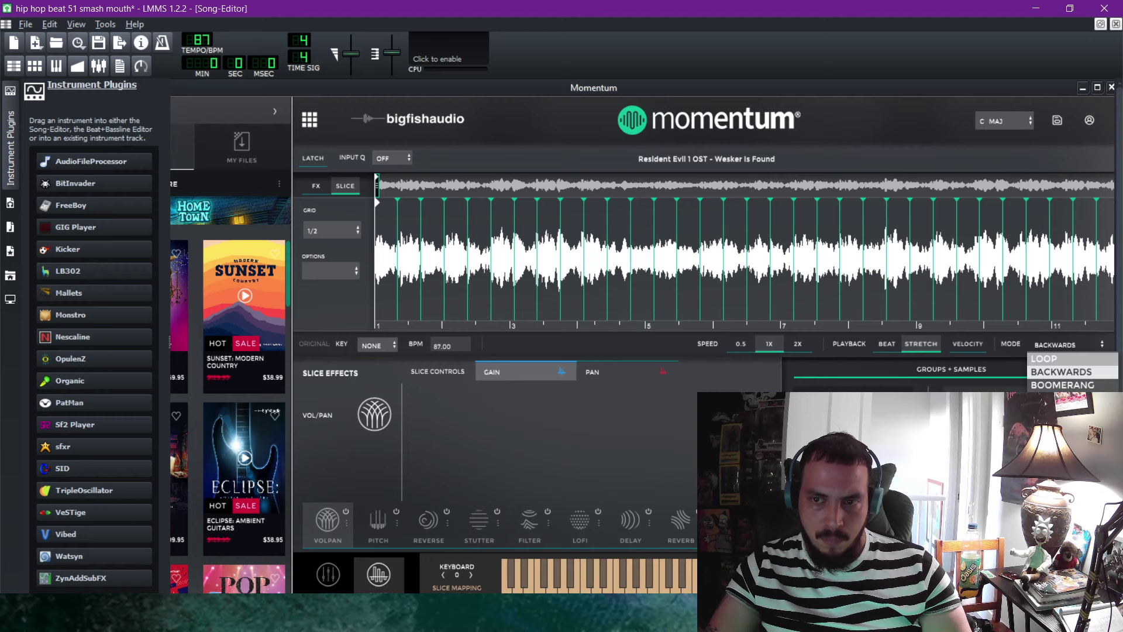
{"action": "left_click", "coordinate": [1059, 358]}
Put away the Momentum and VeSTige windows and open a pattern at bar 1 of the Momentum track in the piano roll.
{"action": "left_click", "coordinate": [1082, 88]}
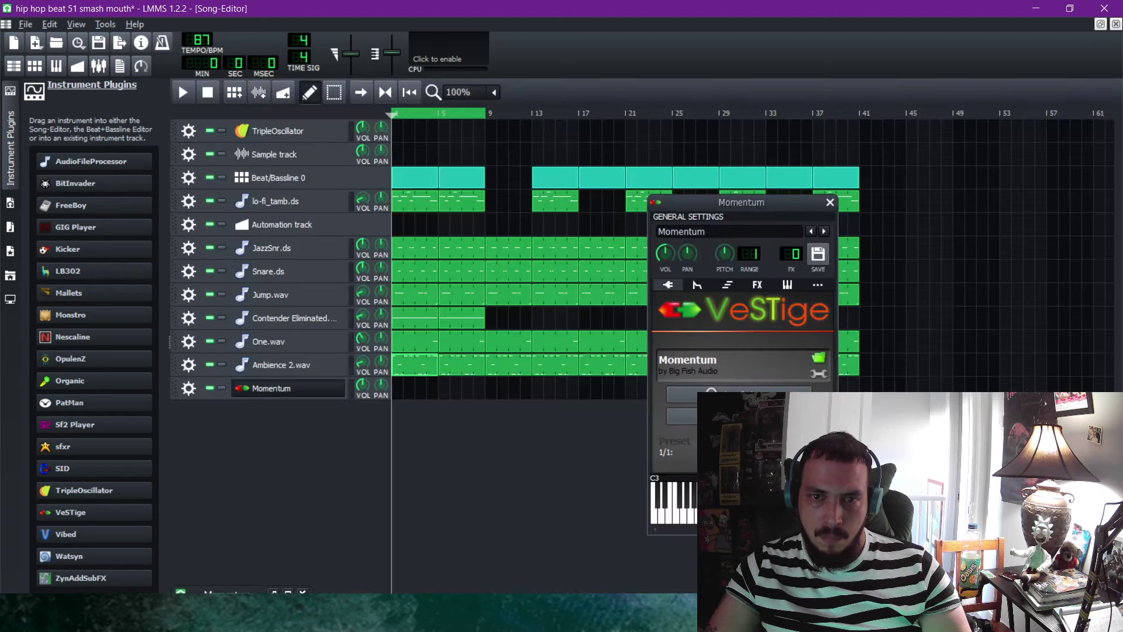
{"action": "left_click", "coordinate": [830, 202]}
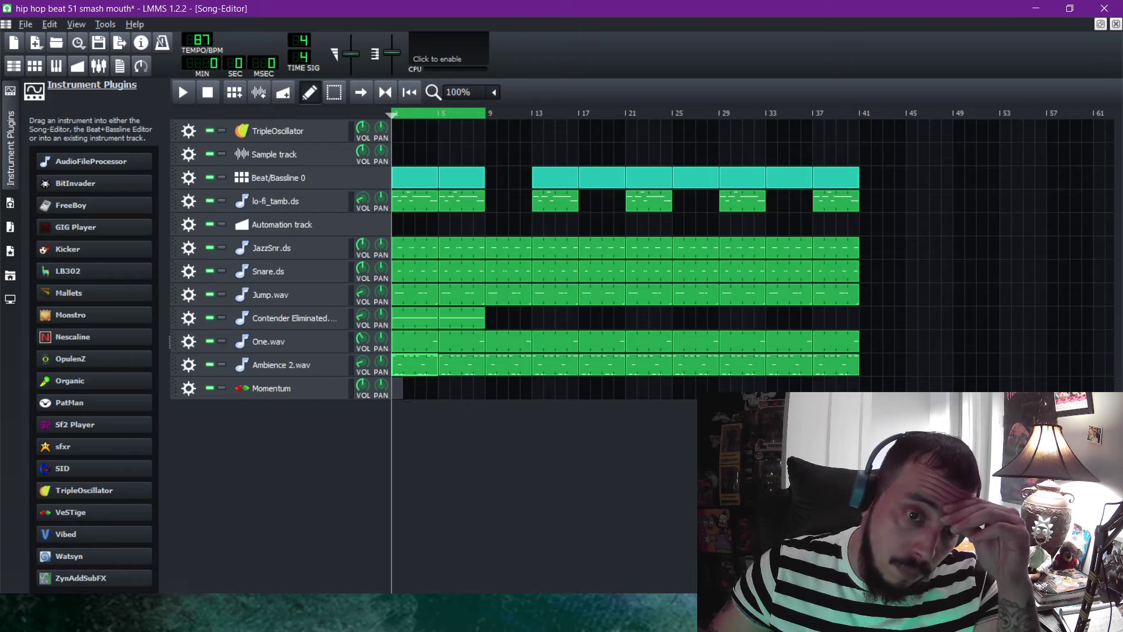
{"action": "double_click", "coordinate": [396, 389]}
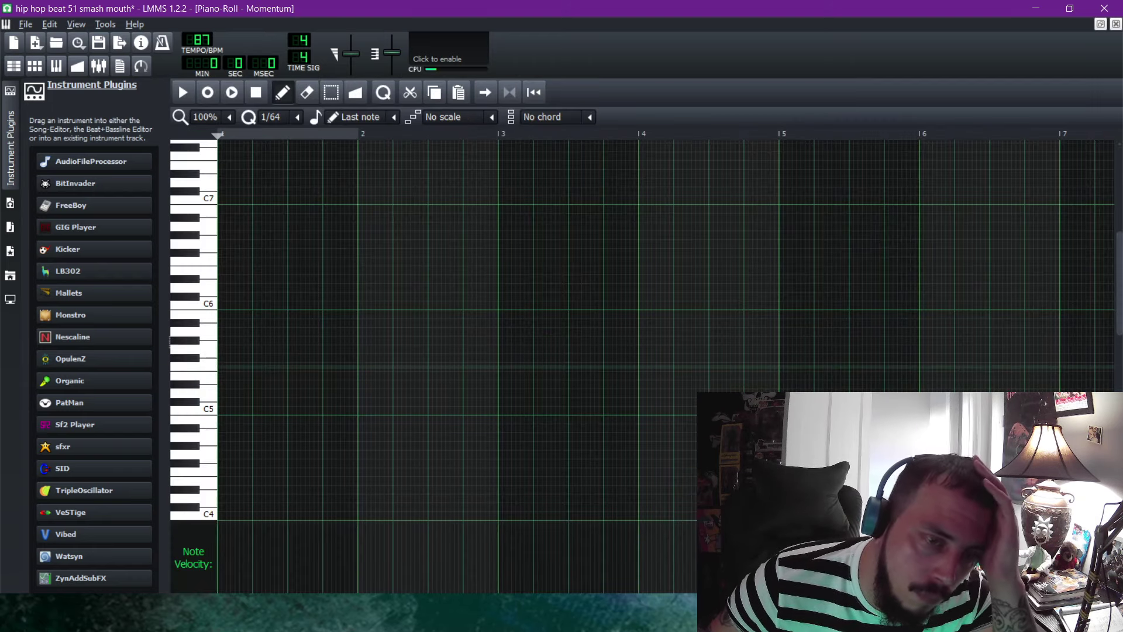
{"action": "left_click", "coordinate": [198, 365]}
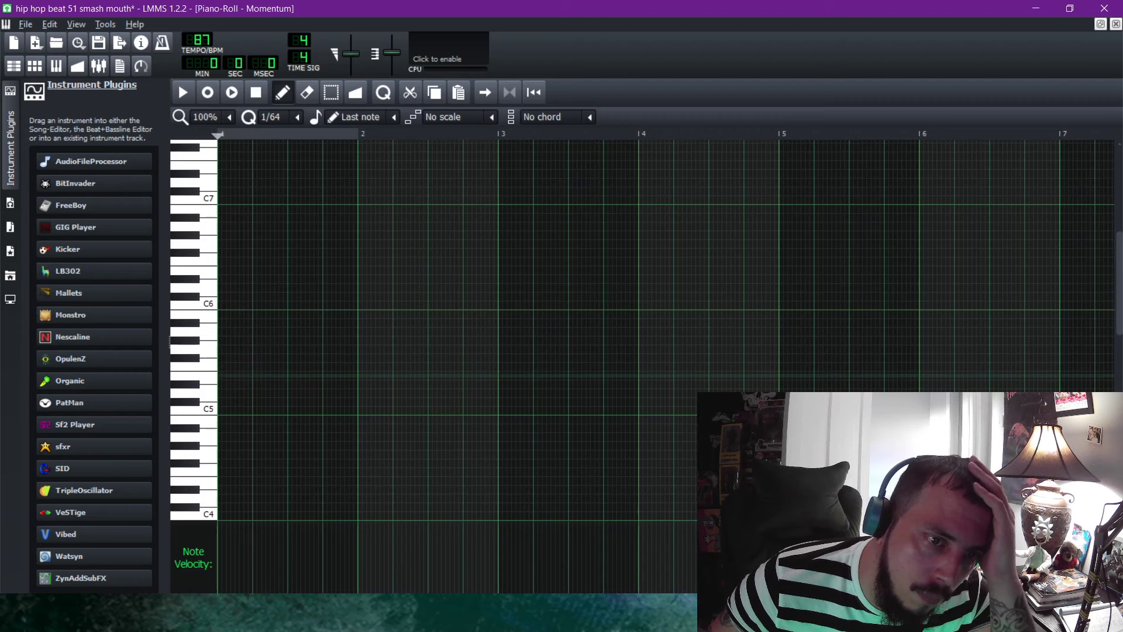
{"action": "scroll", "coordinate": [198, 376], "scroll_direction": "down", "scroll_amount": 7}
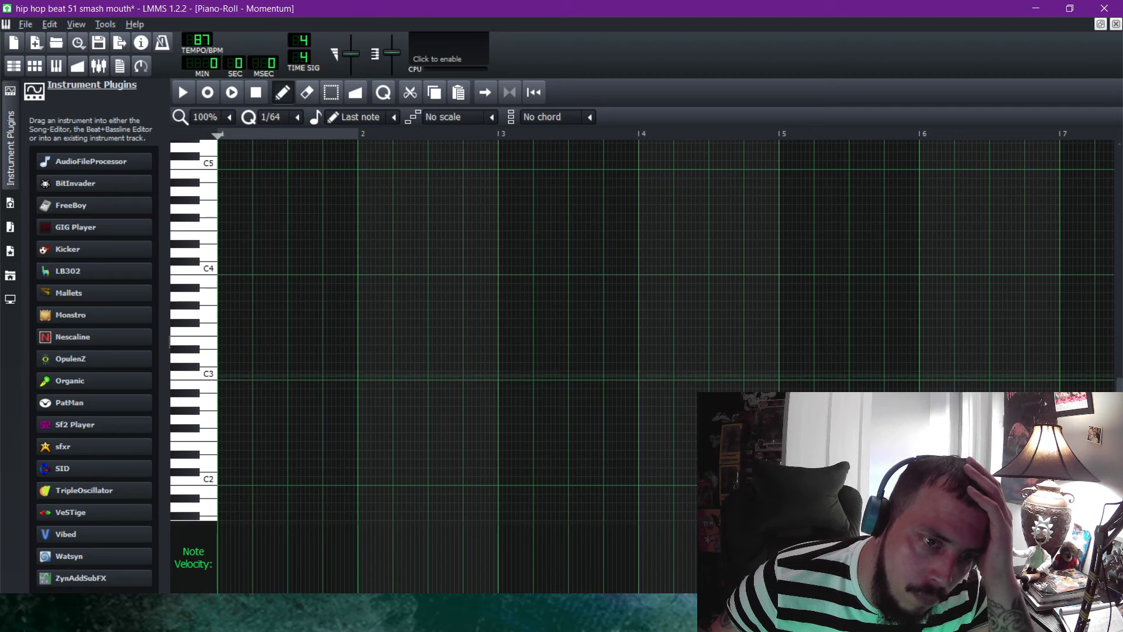
Add a C3 note at the start of the Momentum pattern, lengthen it to two beats, and play it back.
{"action": "left_click", "coordinate": [245, 389]}
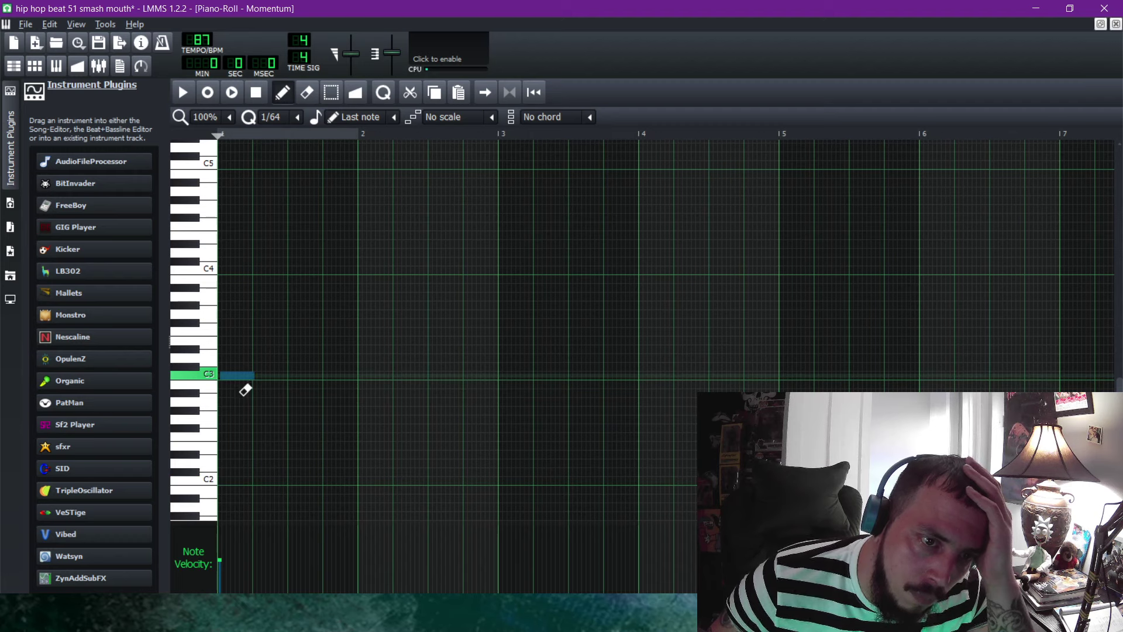
{"action": "key", "text": "space"}
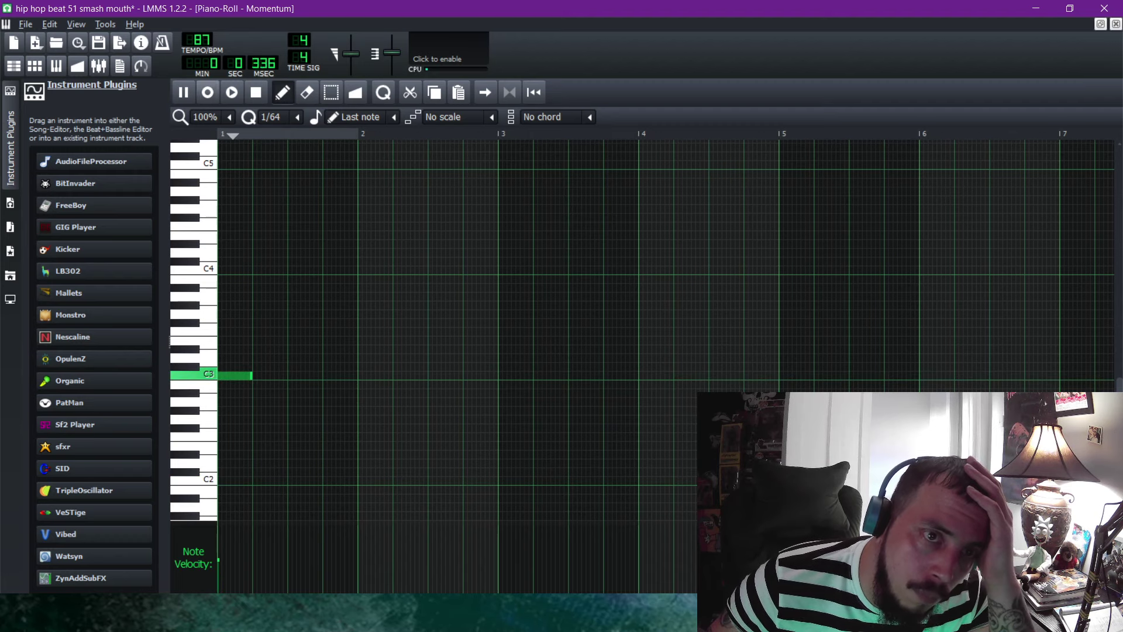
{"action": "key", "text": "space"}
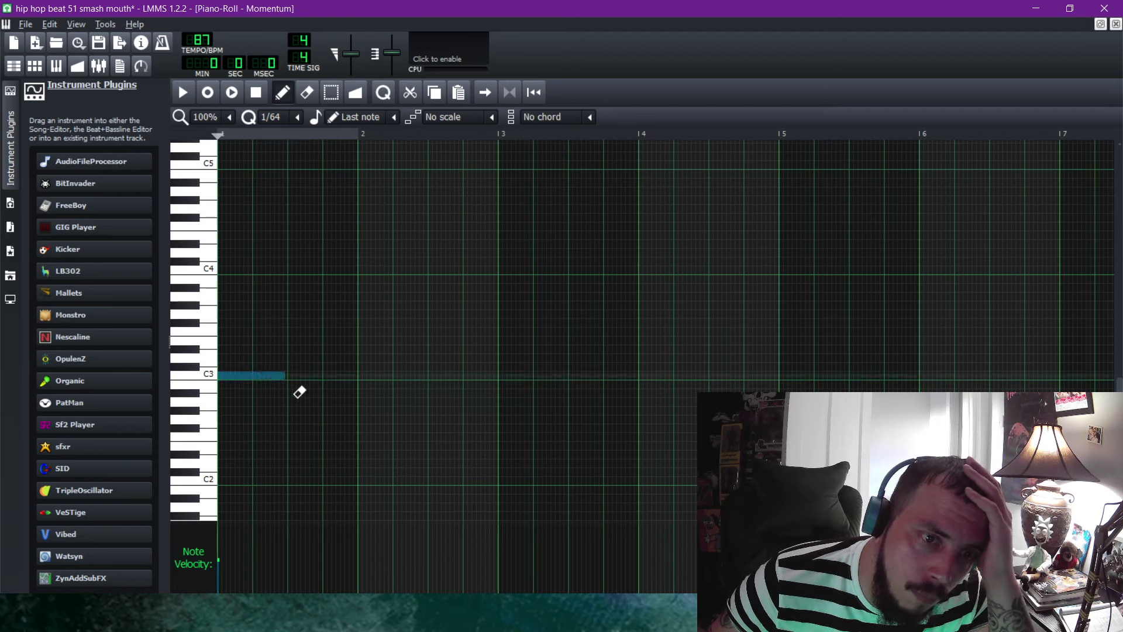
{"action": "left_click_drag", "start_coordinate": [290, 379], "coordinate": [288, 379]}
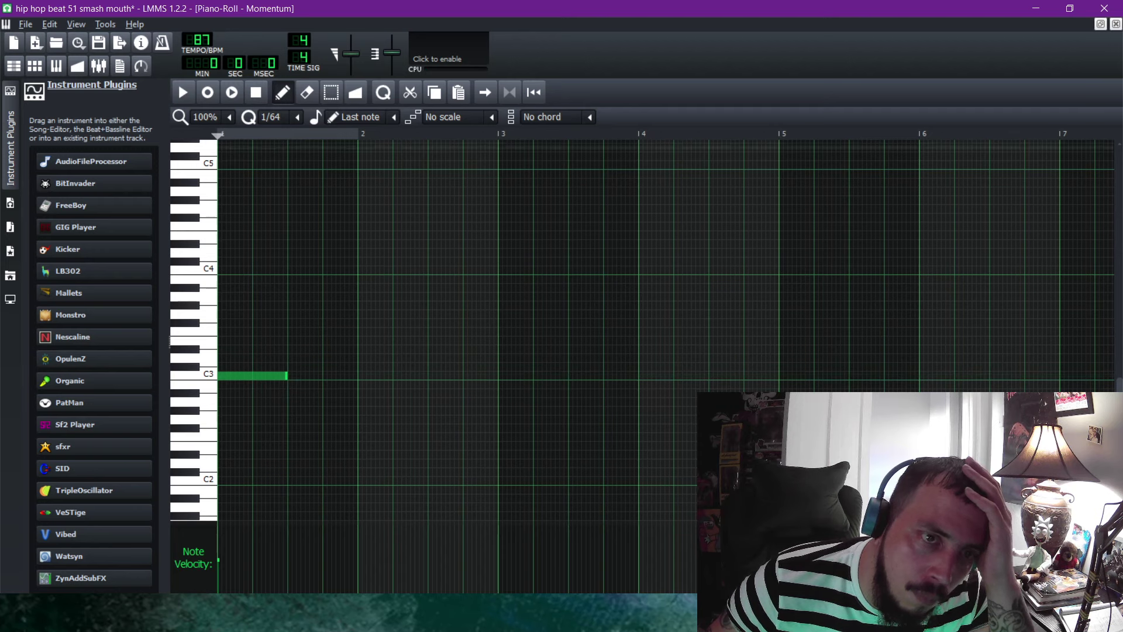
{"action": "key", "text": "space"}
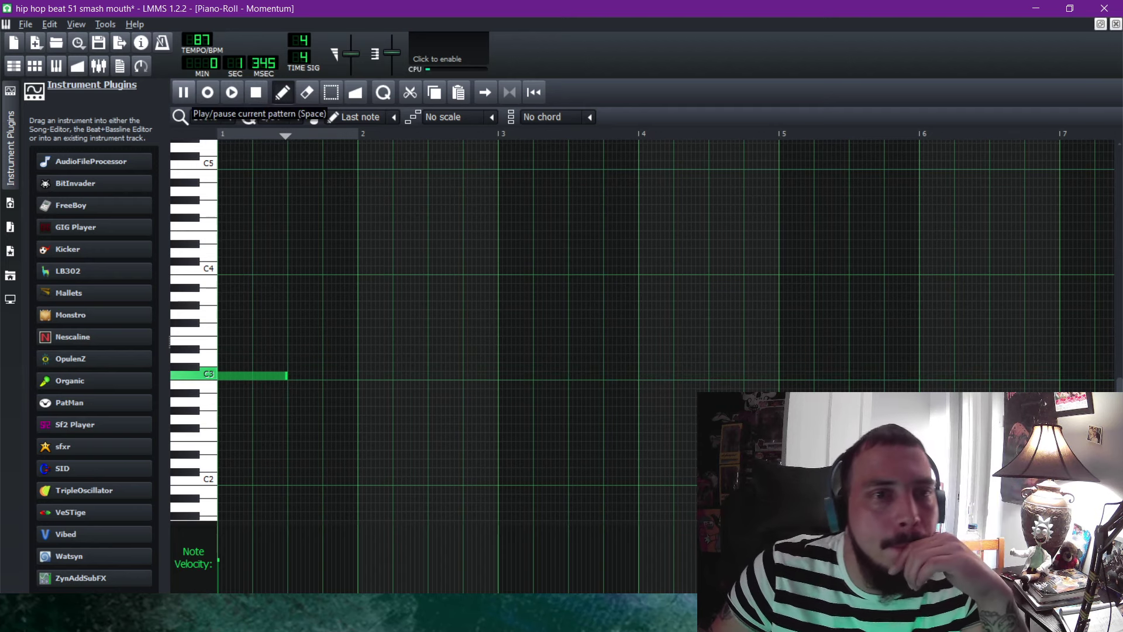
{"action": "left_click", "coordinate": [256, 92]}
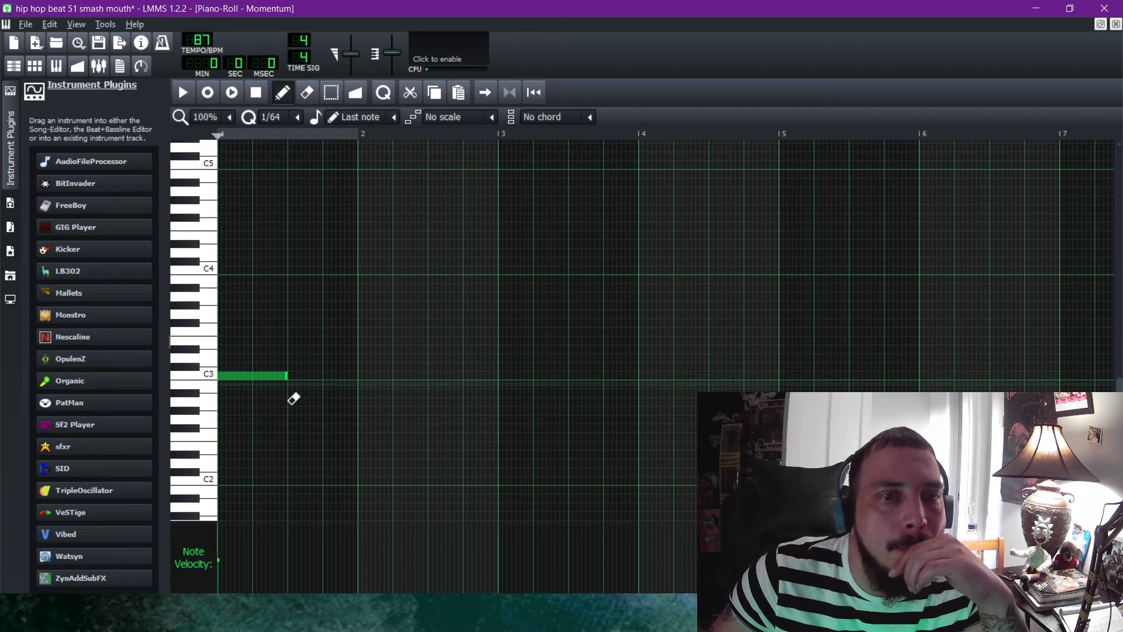
Extend the C3 note to two full bars and play the pattern to check it.
{"action": "left_click_drag", "start_coordinate": [298, 392], "coordinate": [368, 396]}
{"action": "key", "text": "space"}
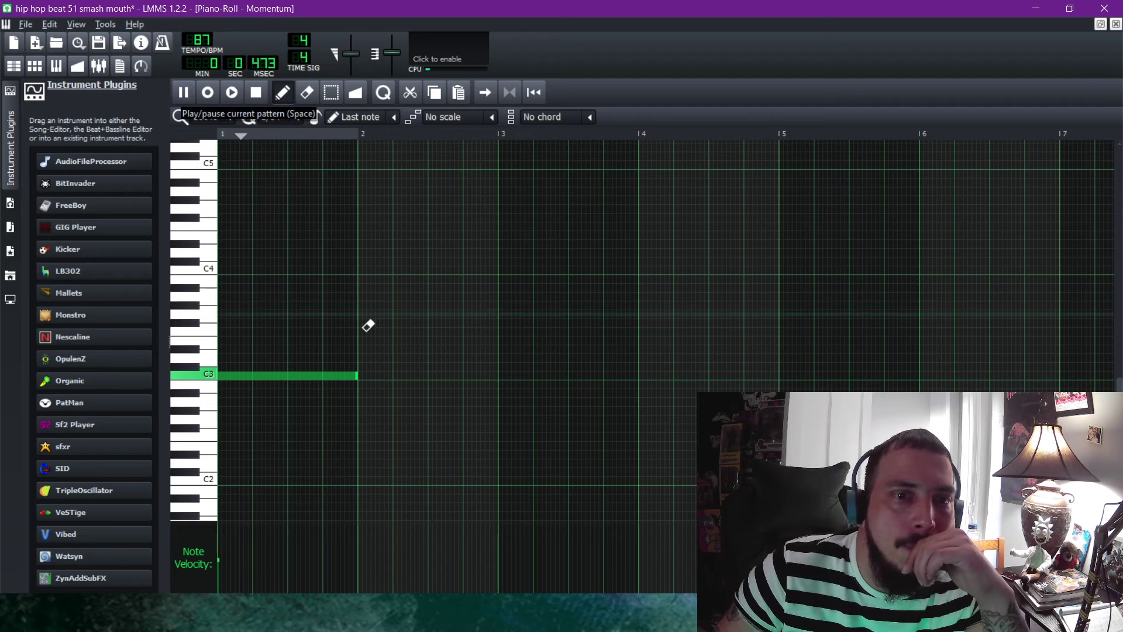
{"action": "left_click_drag", "start_coordinate": [366, 394], "coordinate": [509, 401]}
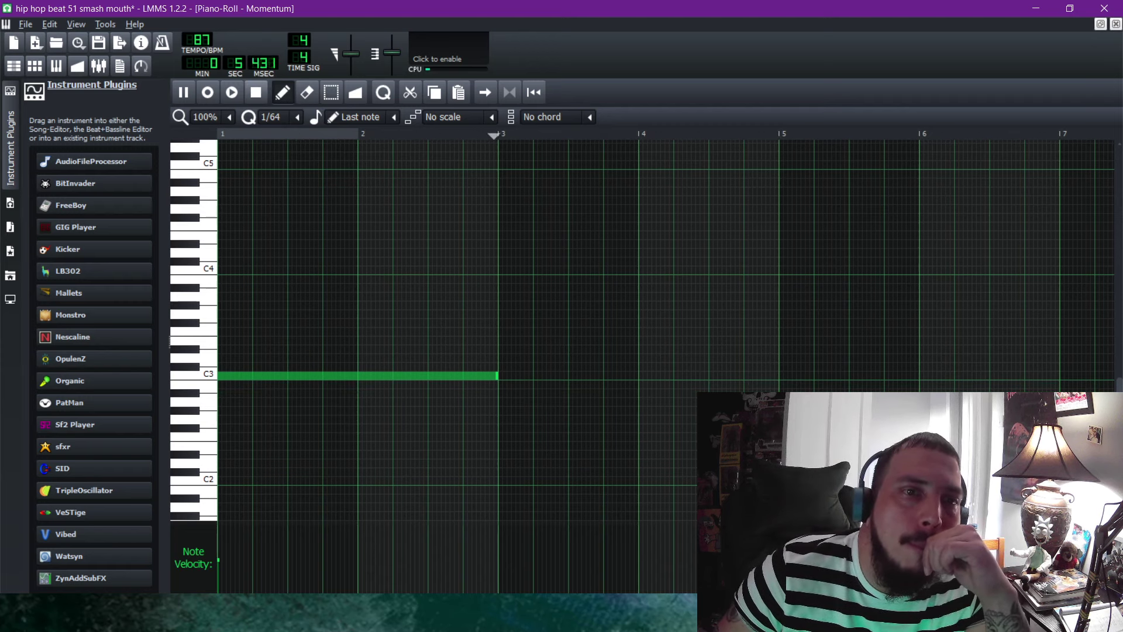
{"action": "left_click", "coordinate": [255, 93]}
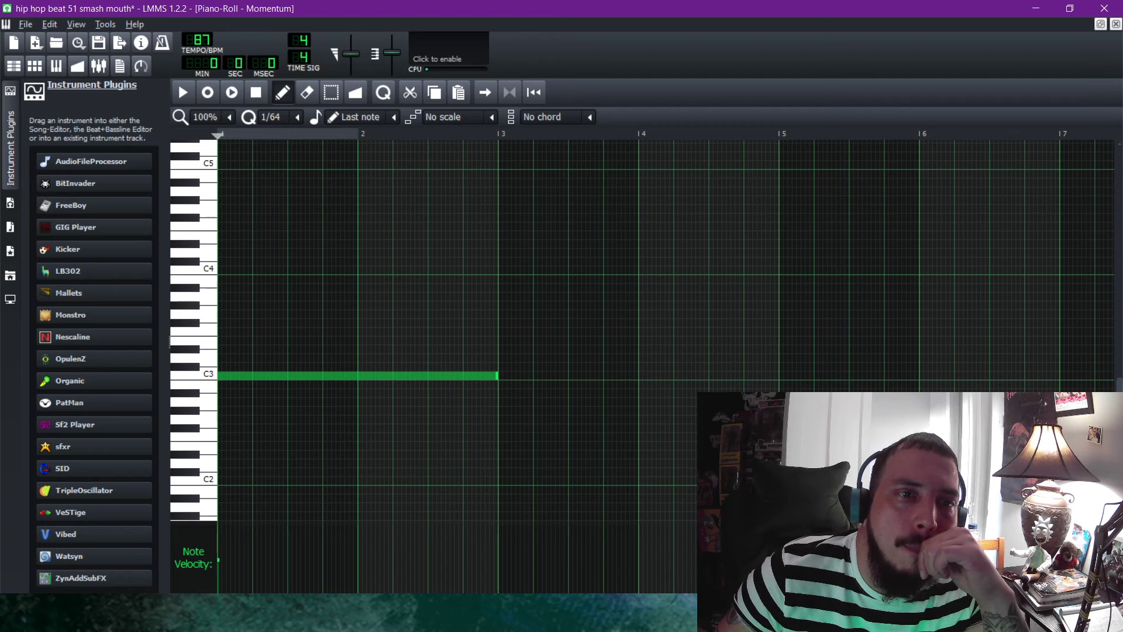
{"action": "key", "text": "space"}
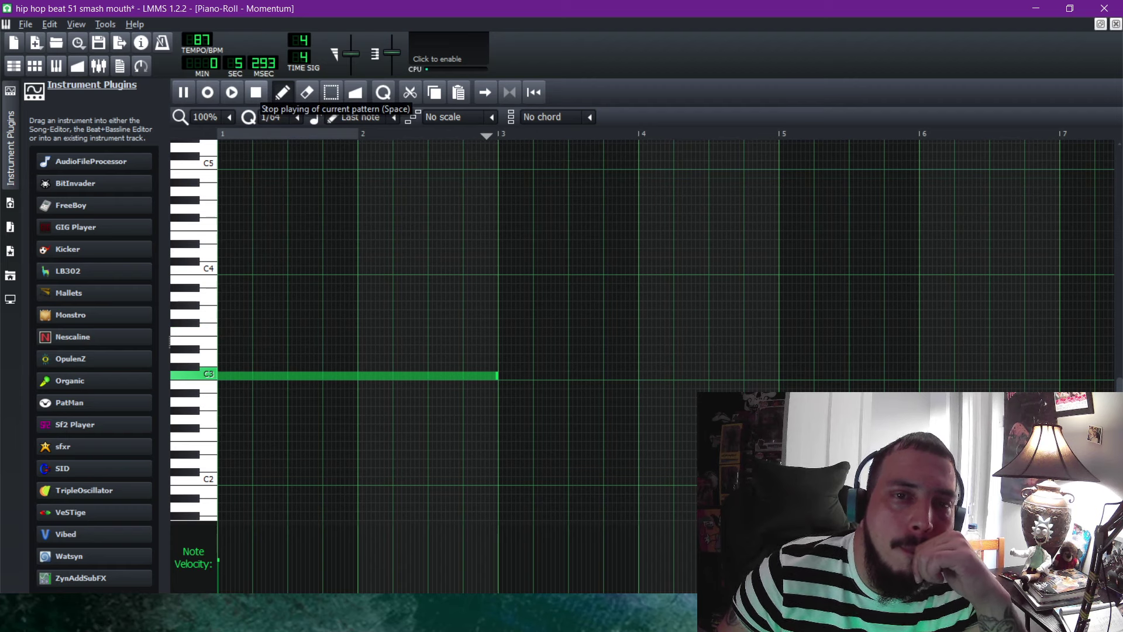
{"action": "left_click", "coordinate": [256, 91]}
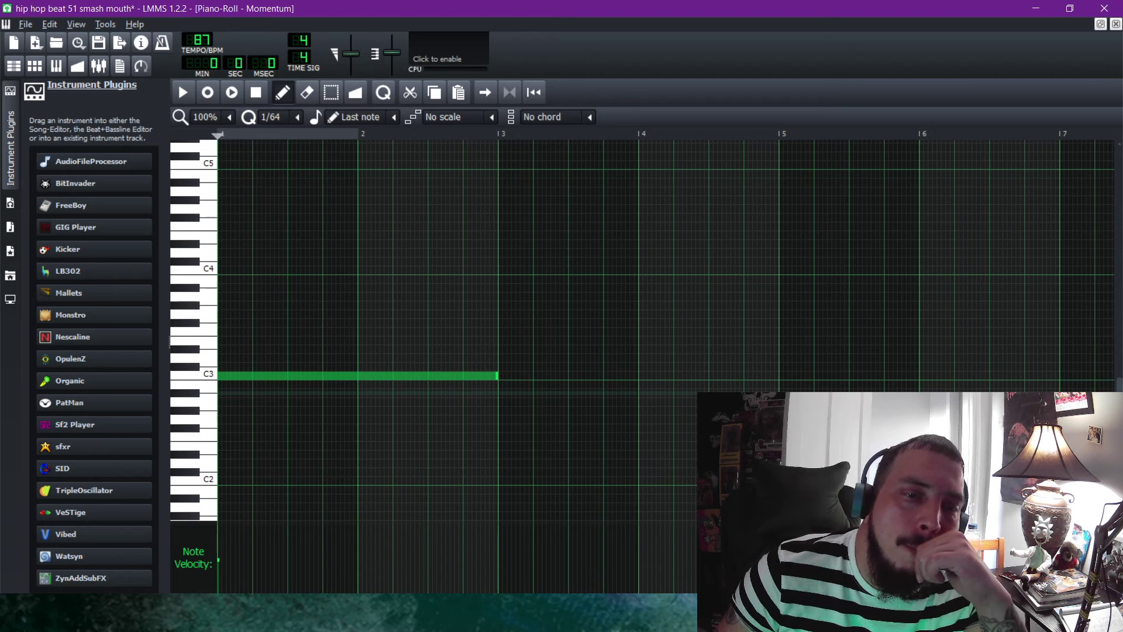
Add a two-bar B2 note starting at bar 3, play it back, and move it up to C#3.
{"action": "left_click", "coordinate": [203, 385]}
{"action": "left_click", "coordinate": [202, 385]}
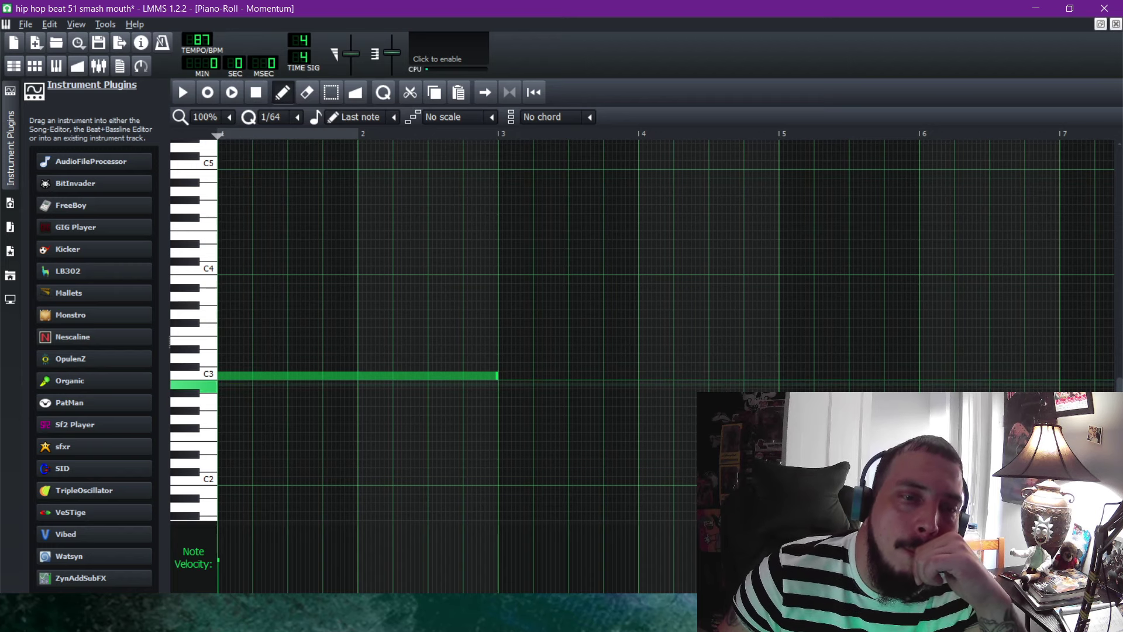
{"action": "left_click", "coordinate": [507, 391]}
{"action": "left_click", "coordinate": [523, 398]}
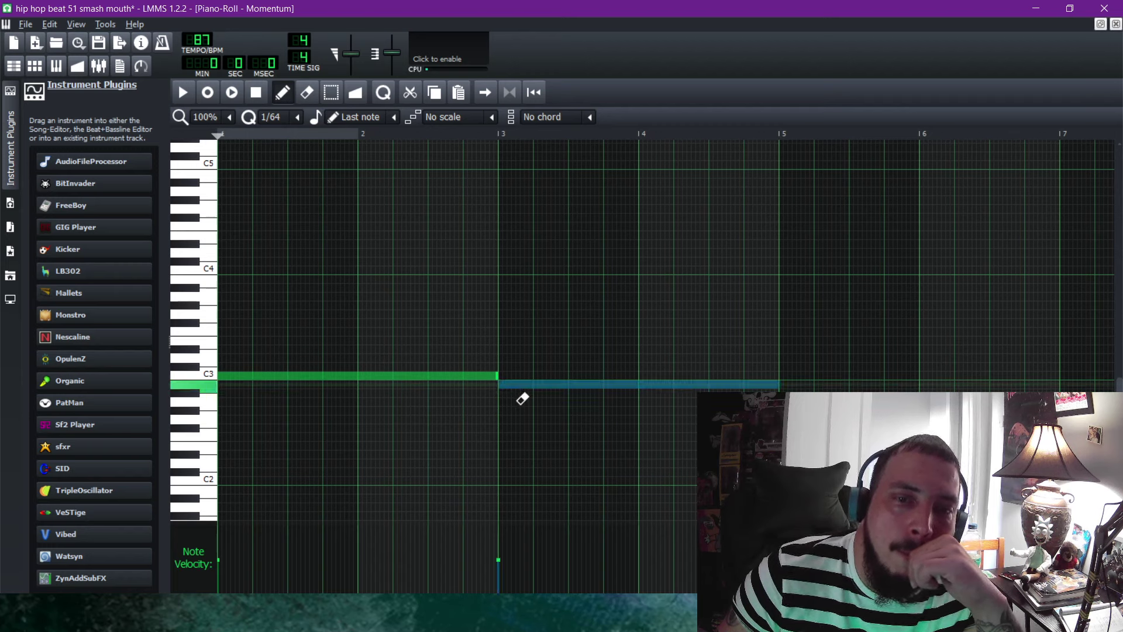
{"action": "key", "text": "space"}
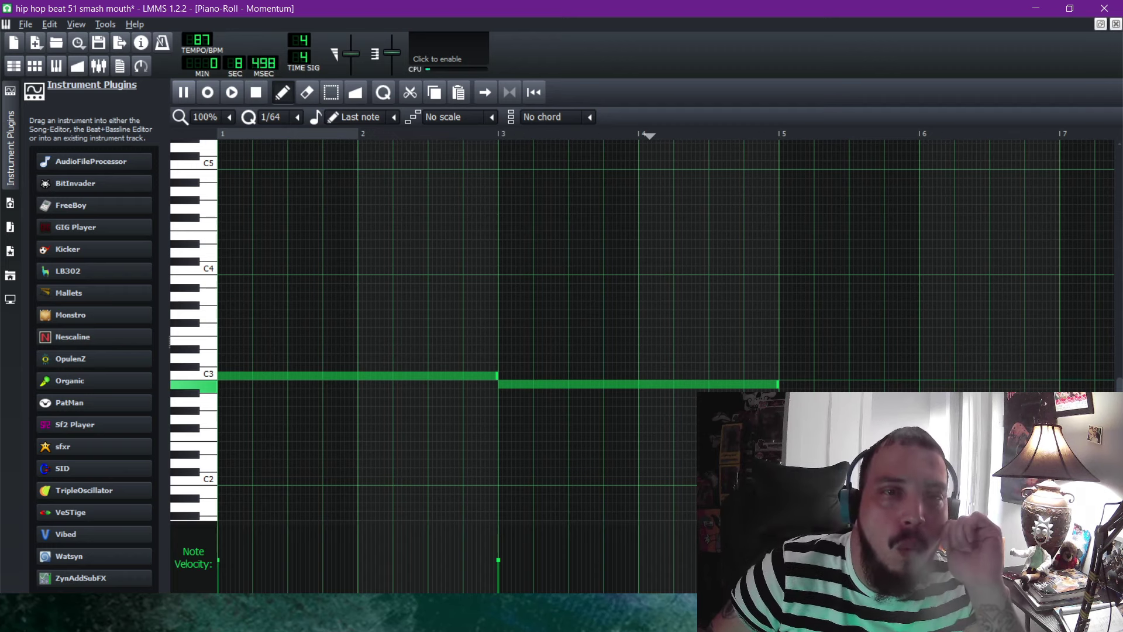
{"action": "key", "text": "space"}
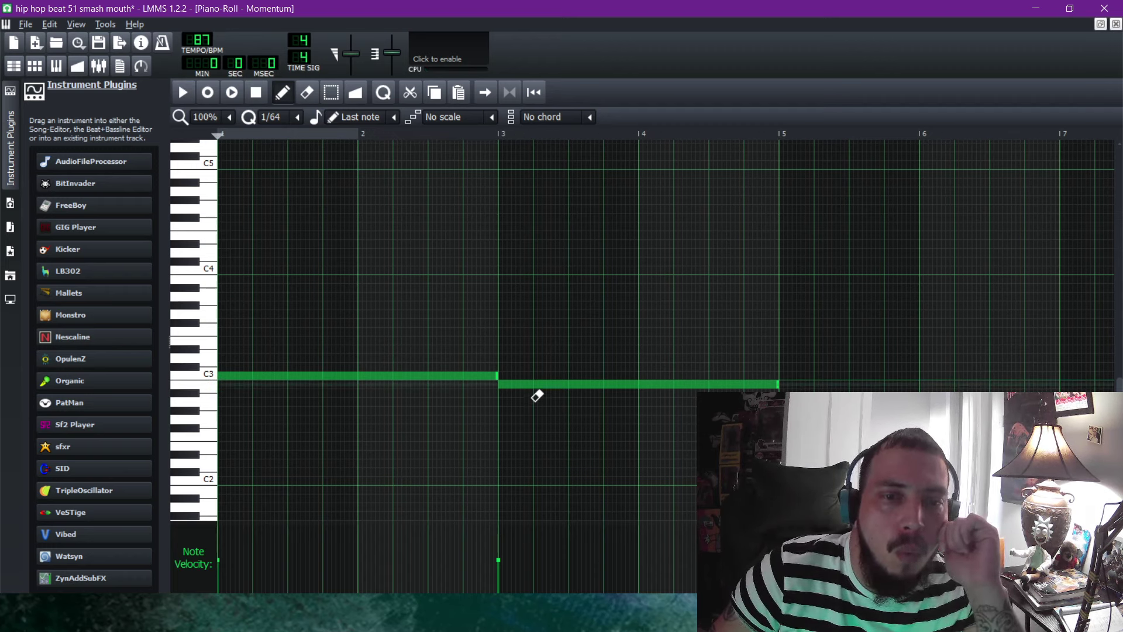
{"action": "left_click_drag", "start_coordinate": [534, 384], "coordinate": [535, 367]}
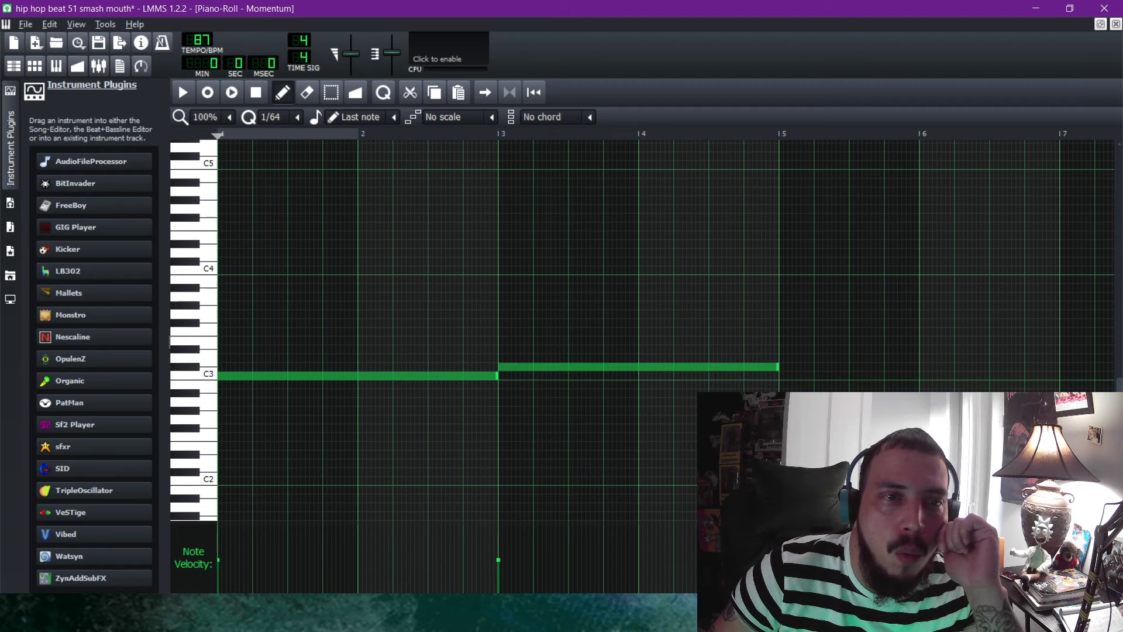
Play the Momentum pattern, move the two-bar note at bar 3 down to C3, and play it back again.
{"action": "key", "text": "space"}
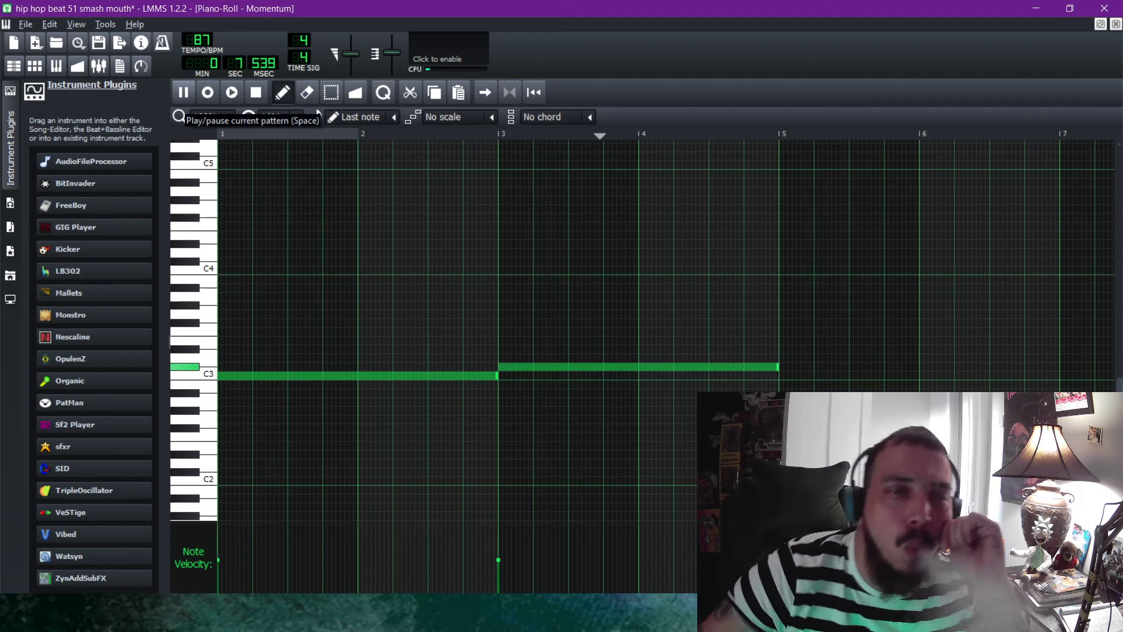
{"action": "key", "text": "space"}
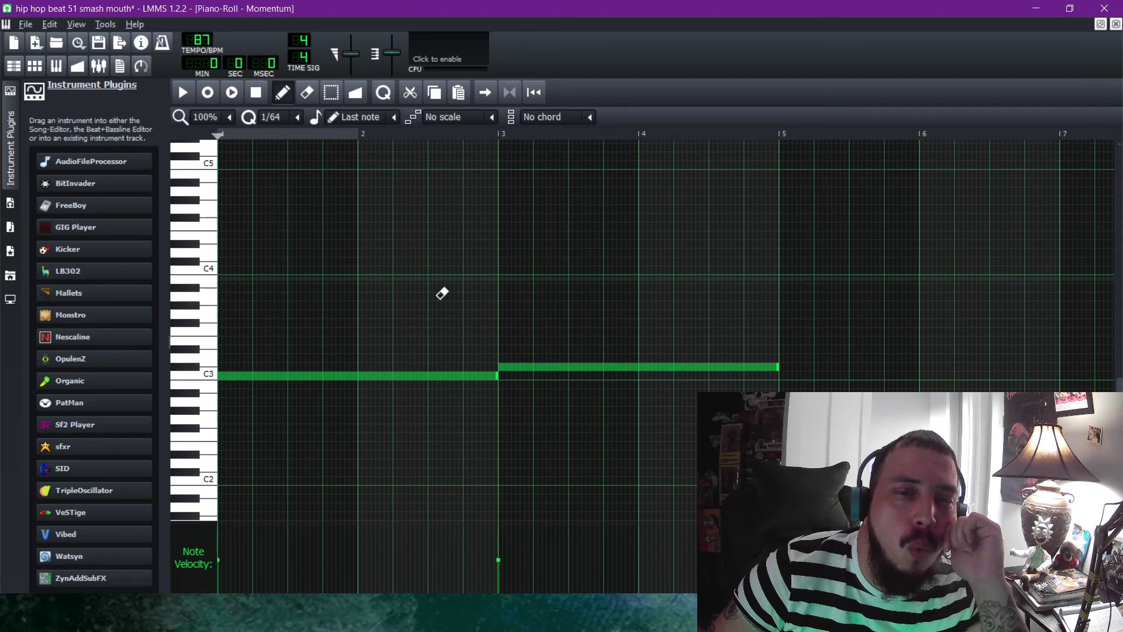
{"action": "left_click", "coordinate": [514, 368]}
{"action": "left_click_drag", "start_coordinate": [521, 379], "coordinate": [521, 384]}
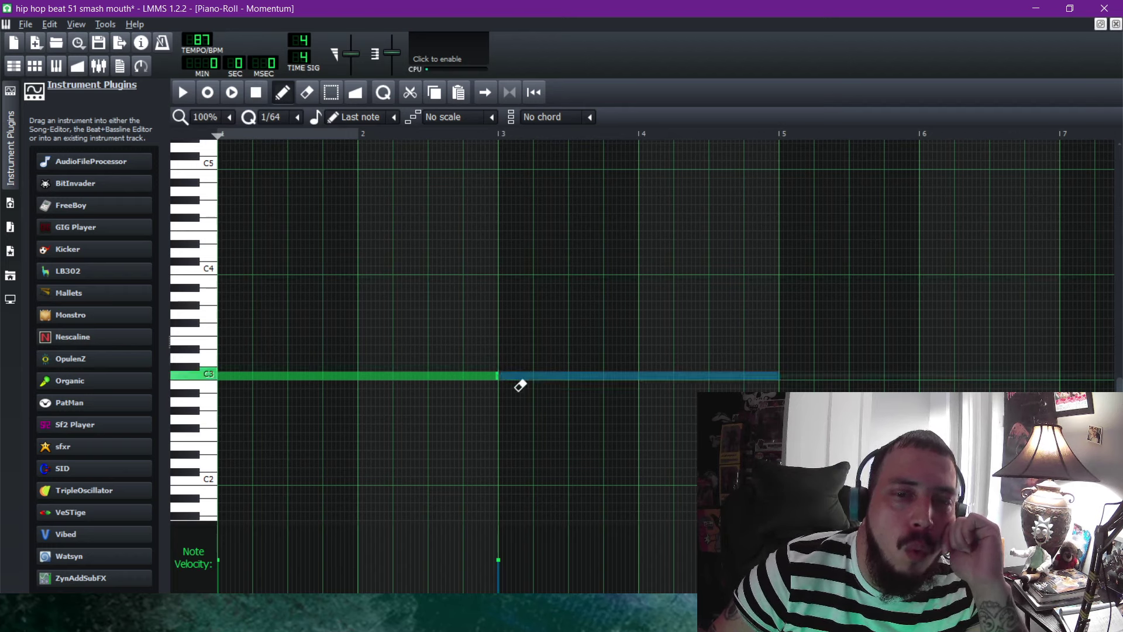
{"action": "key", "text": "space"}
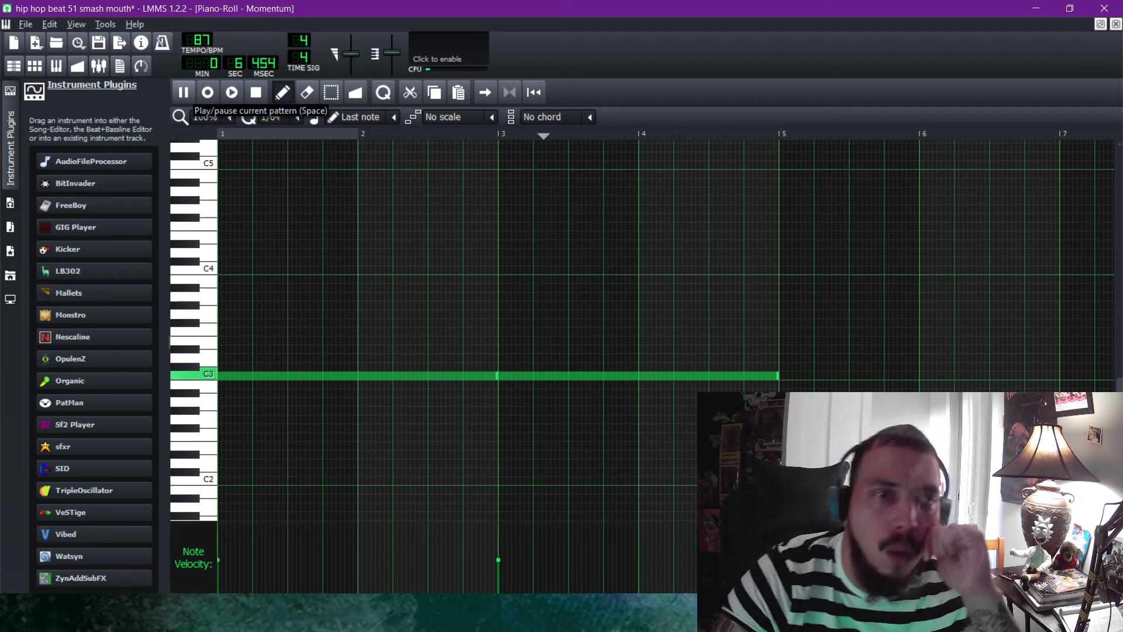
{"action": "key", "text": "space"}
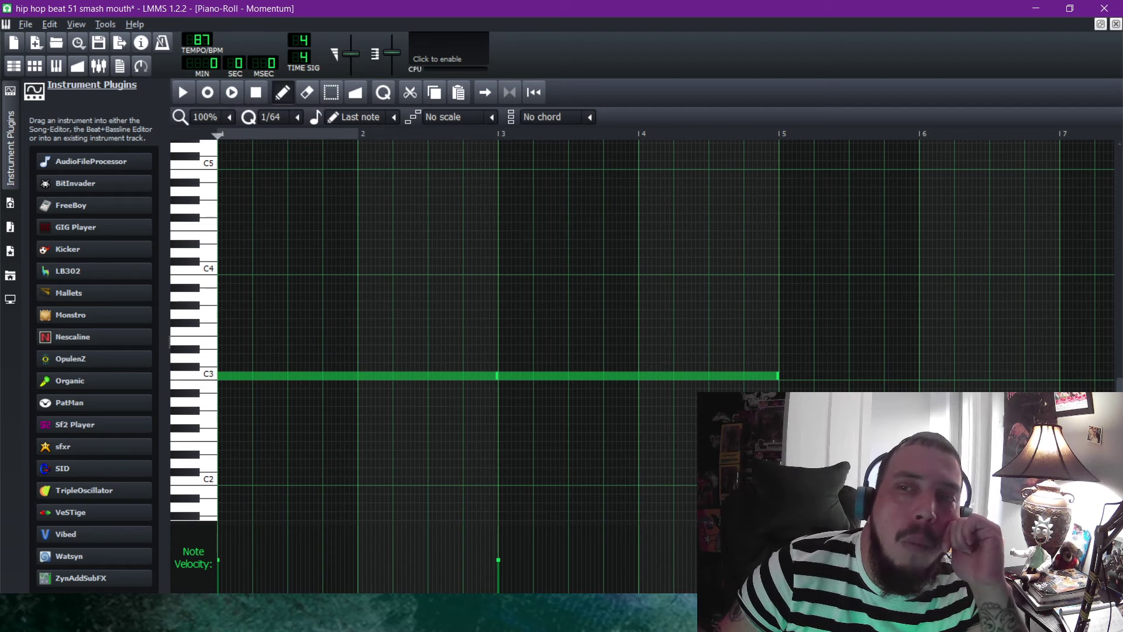
In the Song-Editor, copy the Momentum pattern at bar 1 and paste it every four bars from bar 5 through bar 37.
{"action": "key", "text": "F5"}
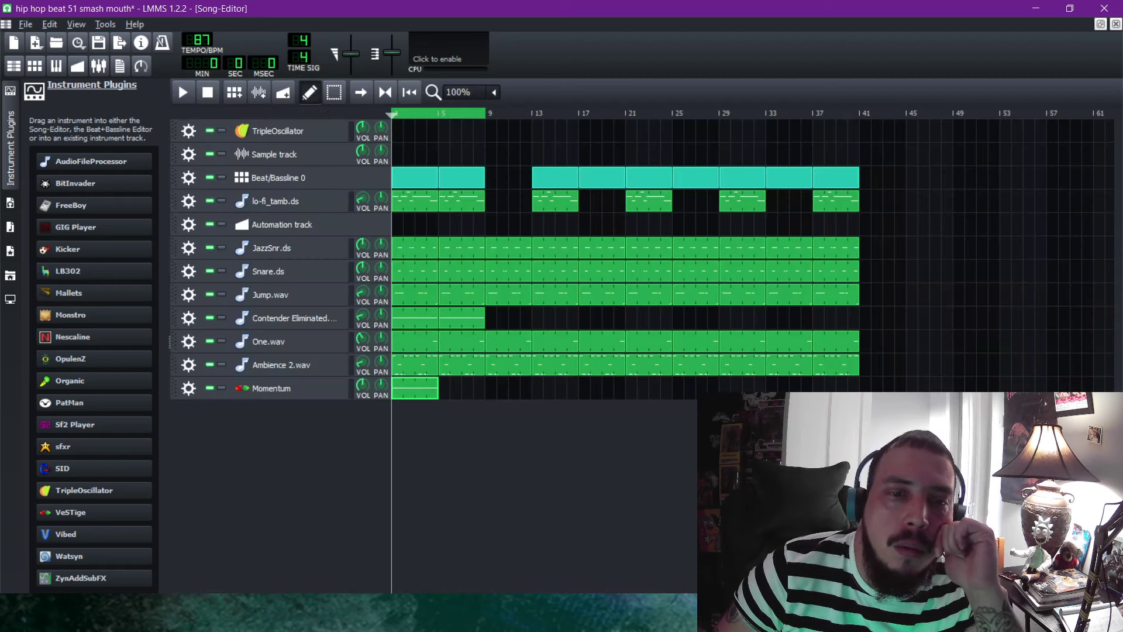
{"action": "right_click", "coordinate": [412, 391]}
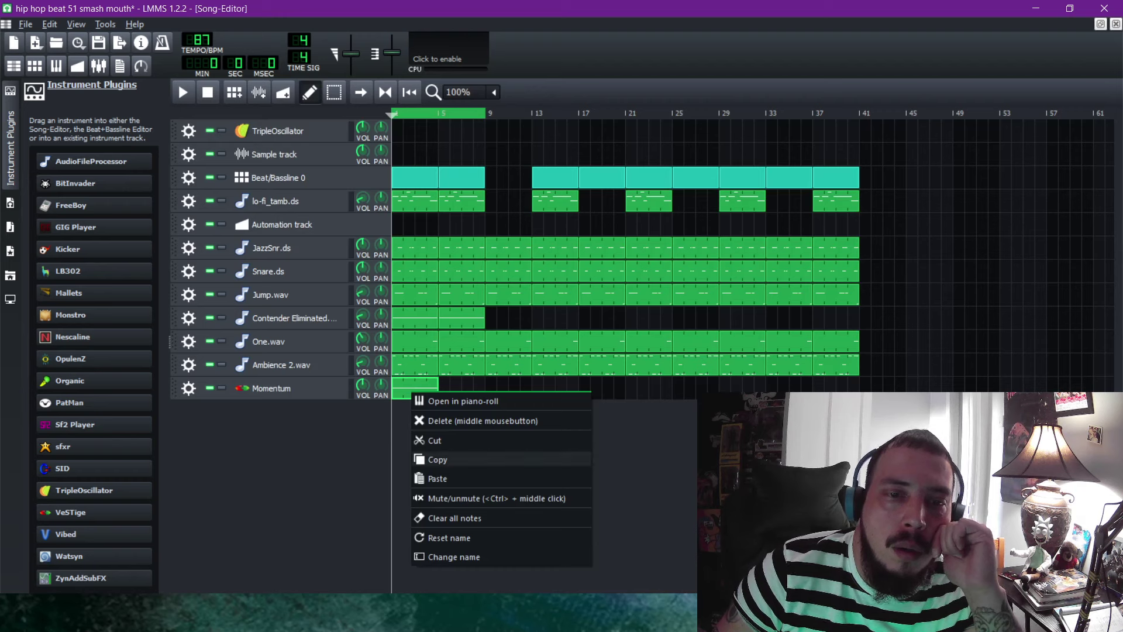
{"action": "left_click", "coordinate": [437, 460]}
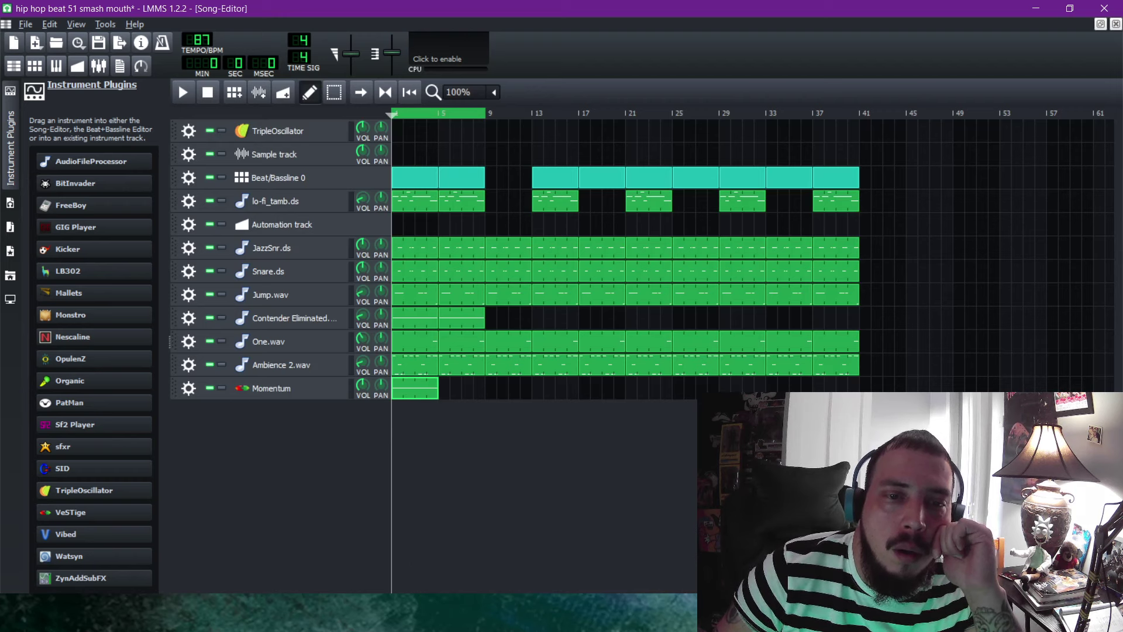
{"action": "right_click", "coordinate": [445, 388]}
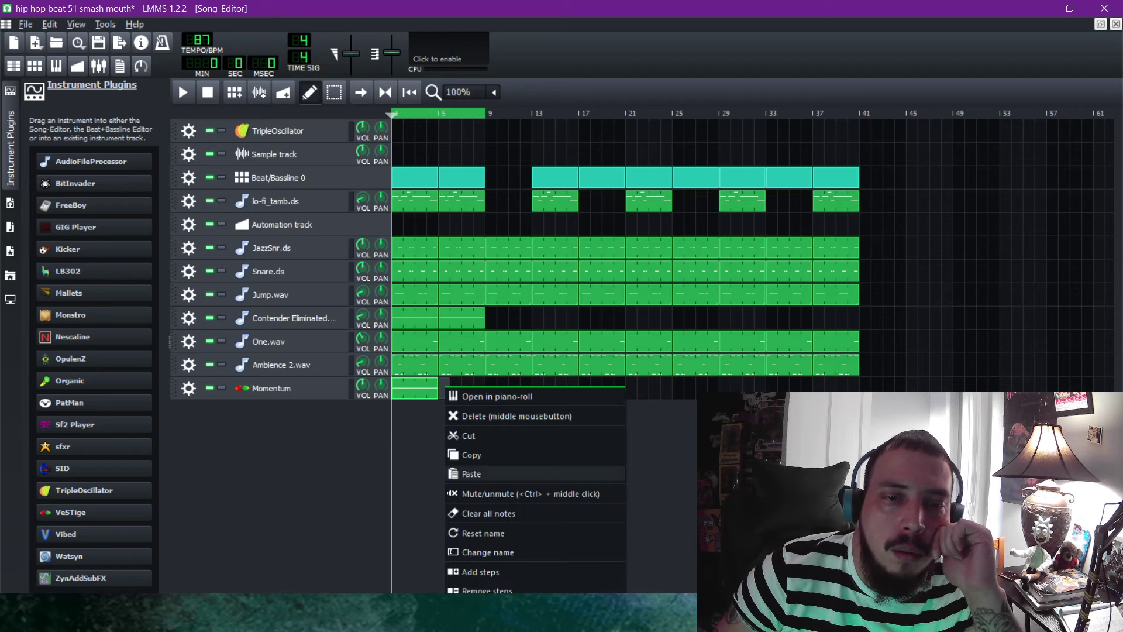
{"action": "left_click", "coordinate": [468, 473]}
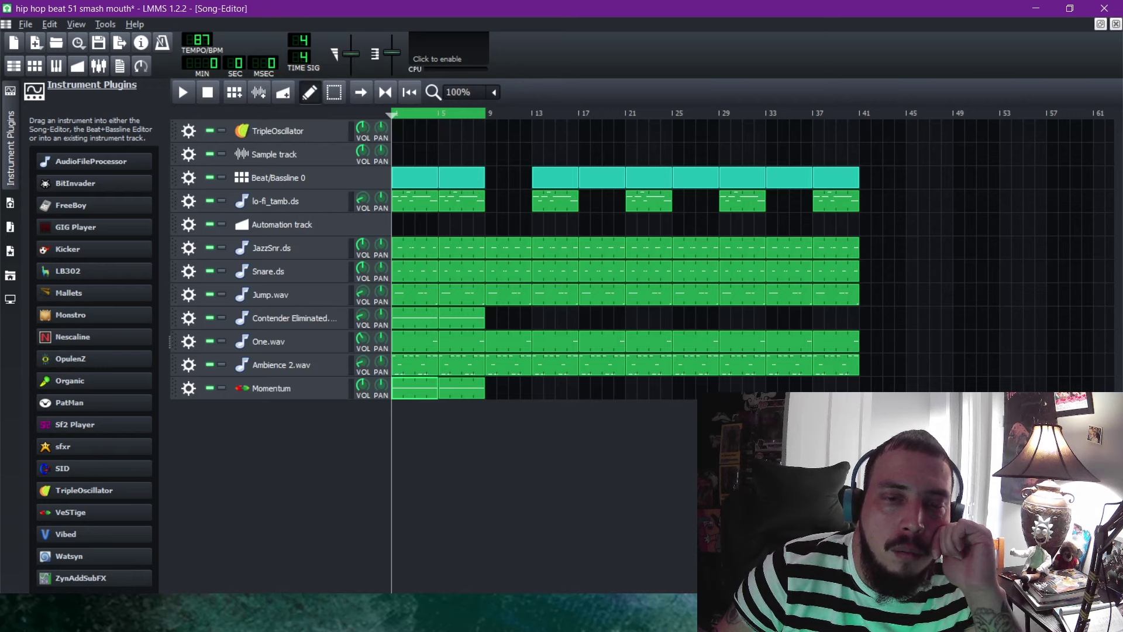
{"action": "right_click", "coordinate": [491, 388]}
{"action": "left_click", "coordinate": [515, 476]}
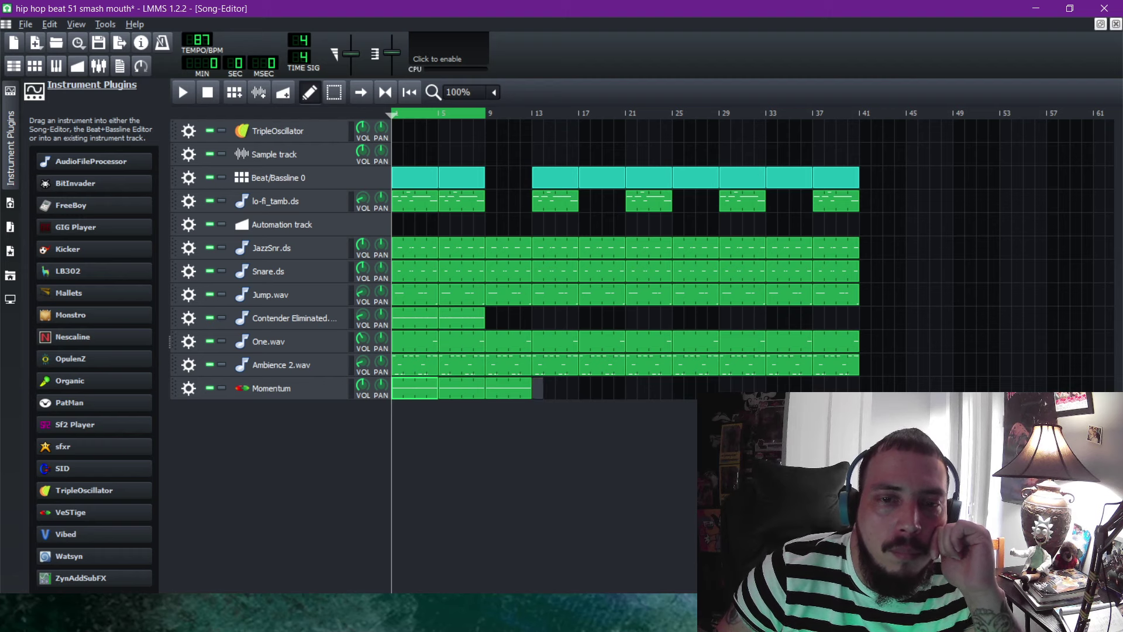
{"action": "right_click", "coordinate": [538, 387]}
{"action": "left_click", "coordinate": [562, 475]}
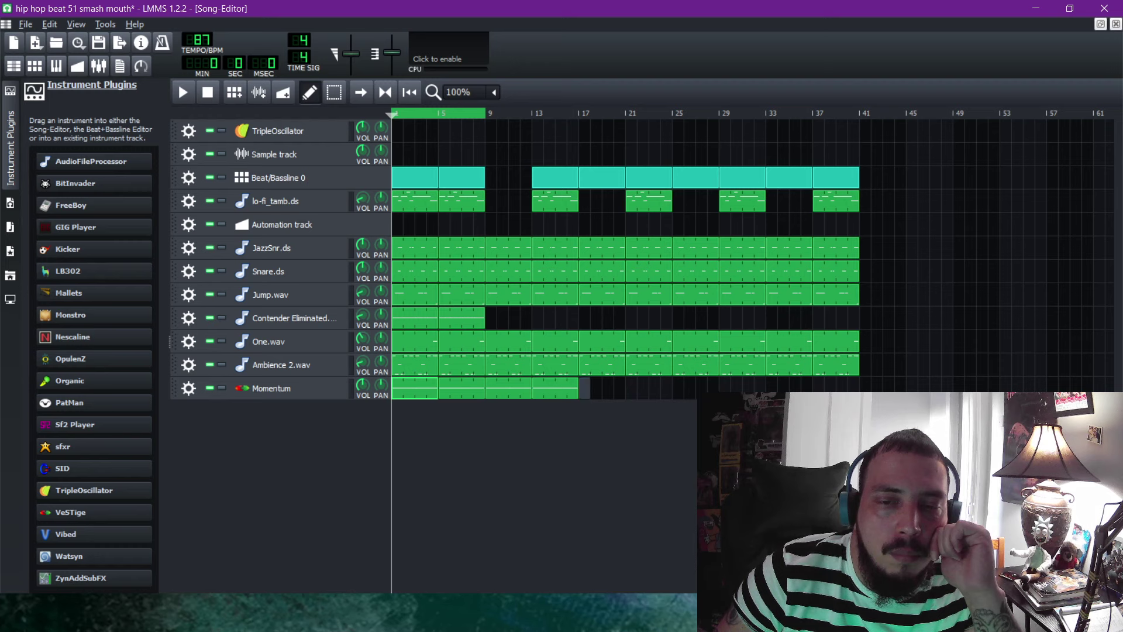
{"action": "right_click", "coordinate": [585, 388]}
{"action": "left_click", "coordinate": [608, 475]}
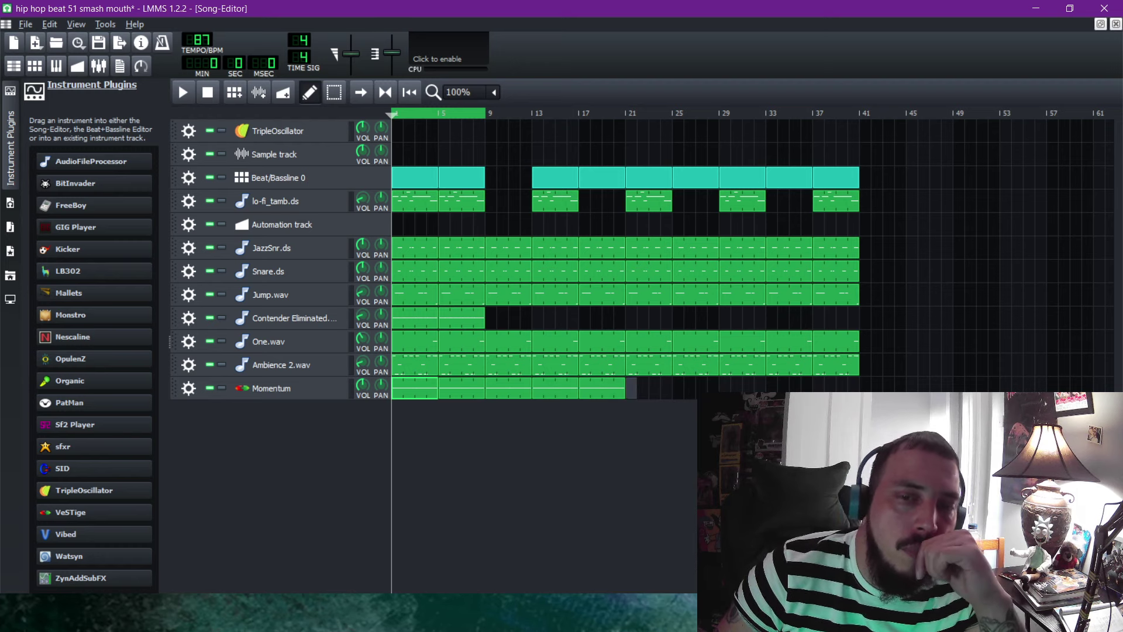
{"action": "right_click", "coordinate": [631, 388]}
{"action": "left_click", "coordinate": [655, 475]}
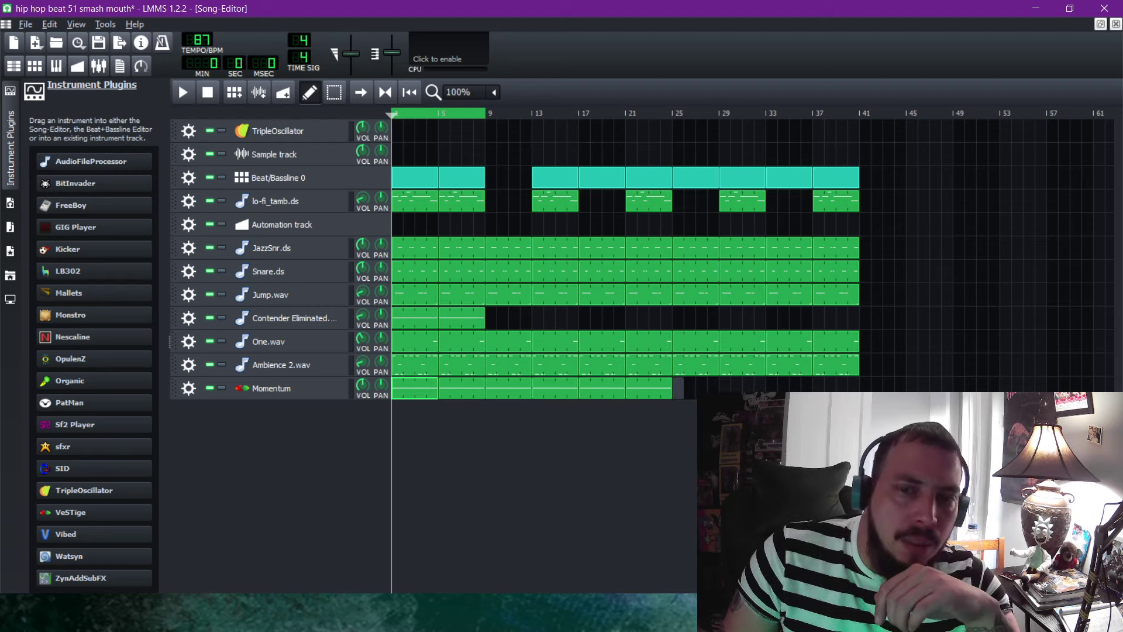
{"action": "right_click", "coordinate": [680, 389]}
{"action": "left_click", "coordinate": [702, 478]}
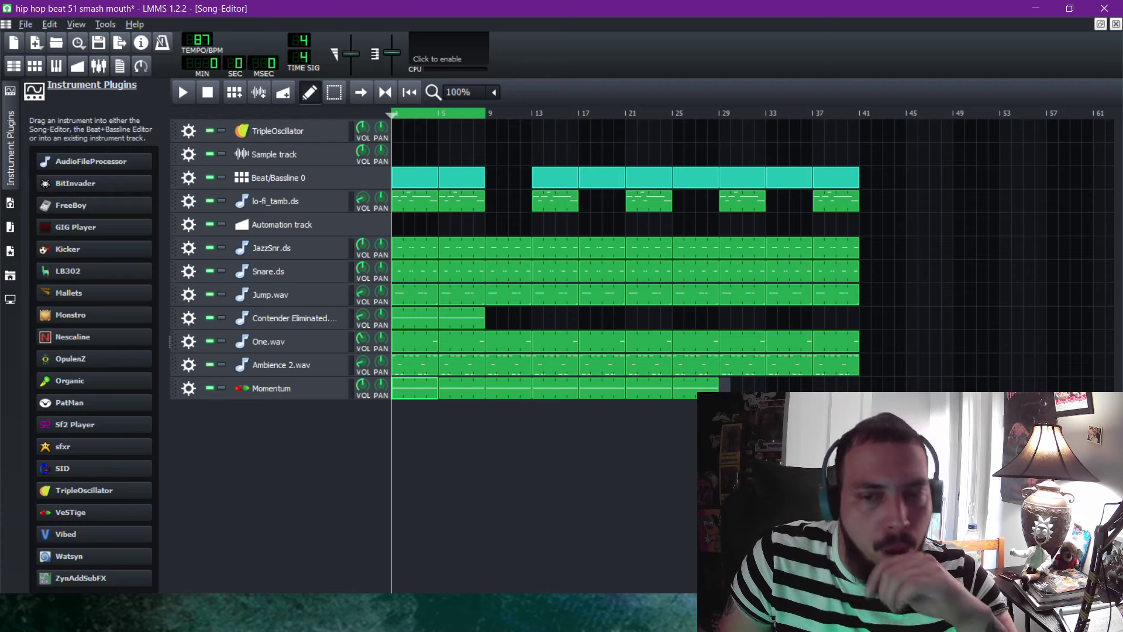
{"action": "right_click", "coordinate": [721, 388]}
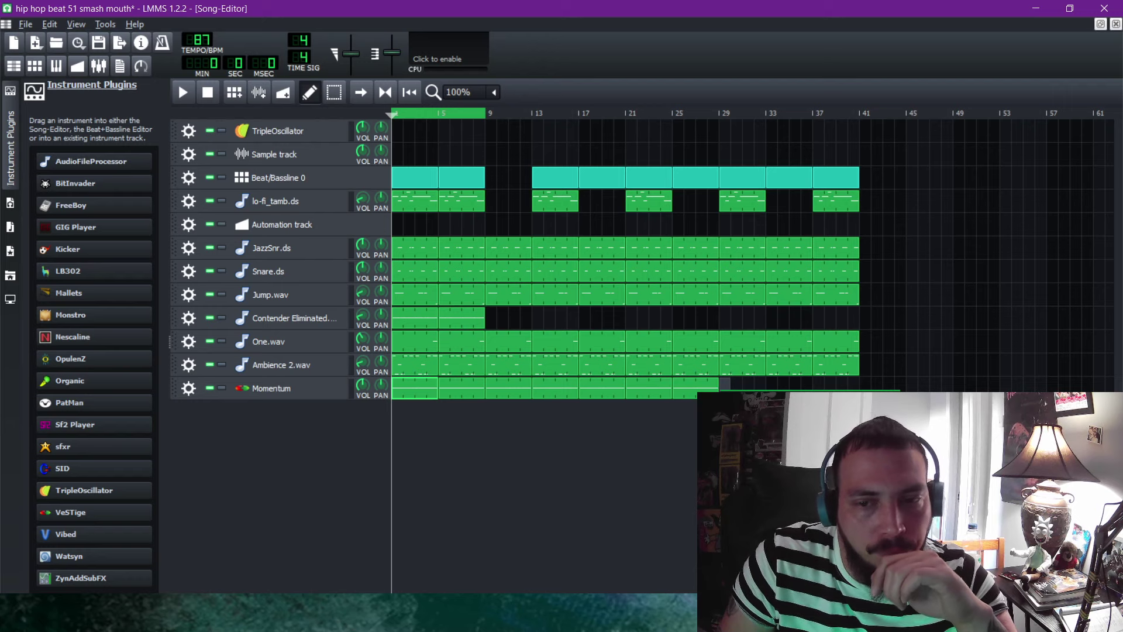
{"action": "left_click", "coordinate": [743, 476]}
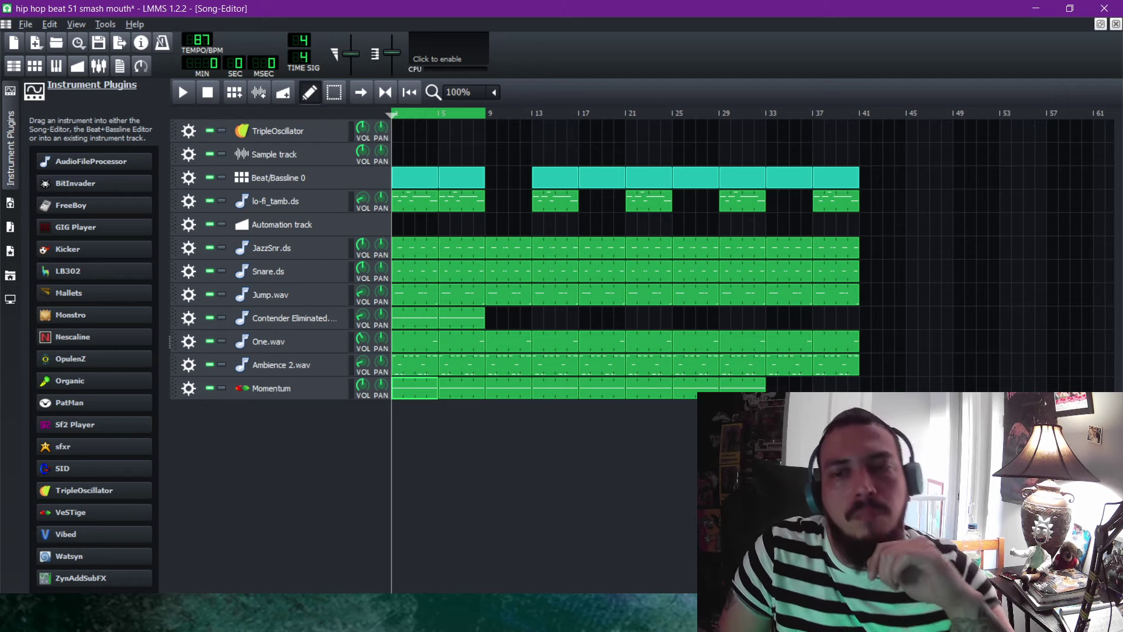
{"action": "left_click", "coordinate": [770, 386]}
{"action": "right_click", "coordinate": [769, 386]}
{"action": "left_click", "coordinate": [790, 477]}
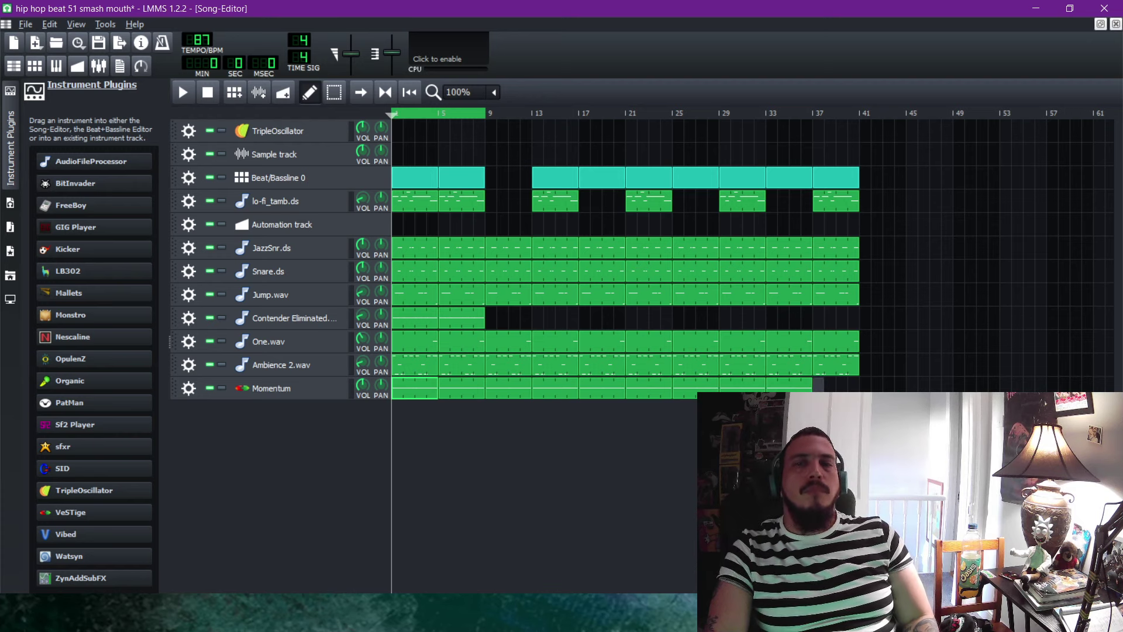
{"action": "right_click", "coordinate": [815, 390]}
{"action": "left_click", "coordinate": [836, 477]}
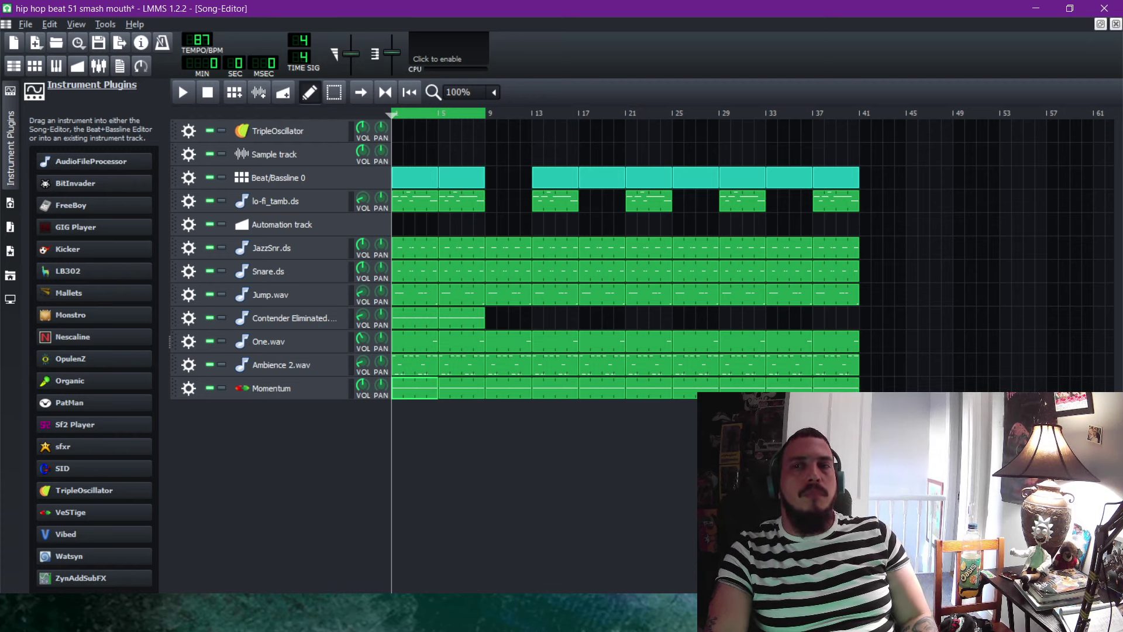
Restore the Song-Editor to a floating window and assign the Momentum track to a new FX channel.
{"action": "left_click", "coordinate": [1100, 24]}
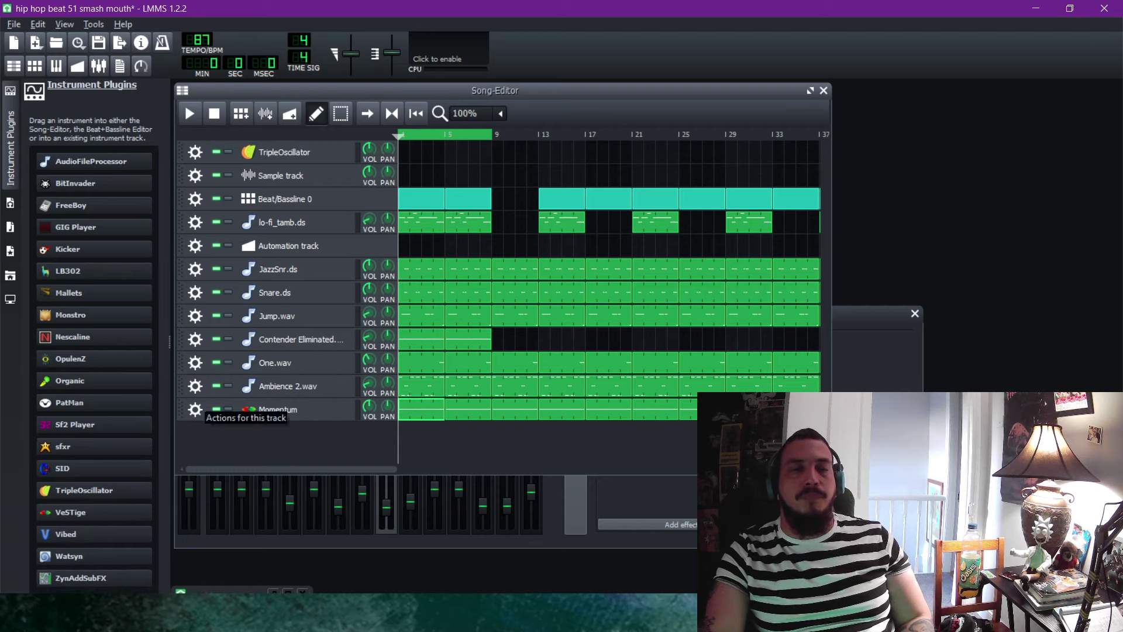
{"action": "left_click", "coordinate": [195, 410]}
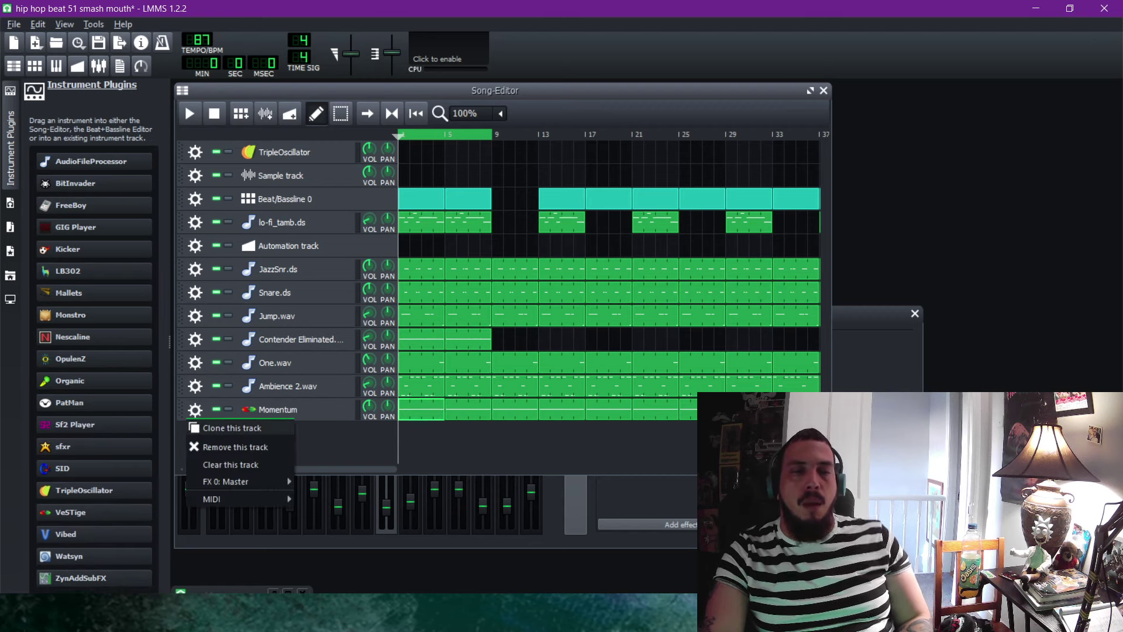
{"action": "mouse_move", "coordinate": [234, 480]}
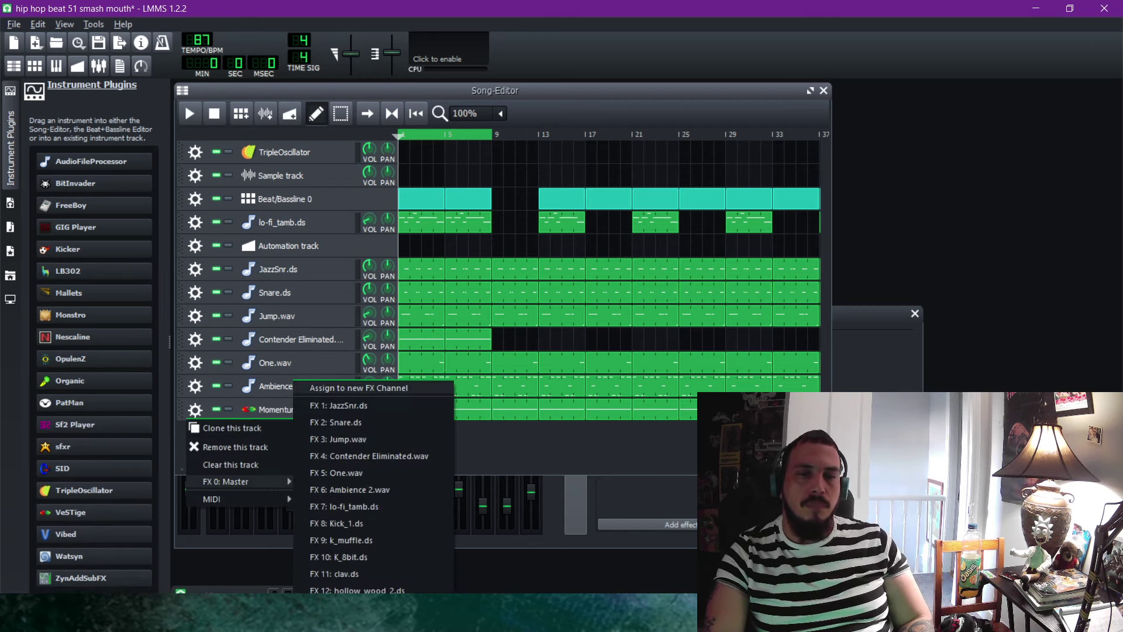
{"action": "left_click", "coordinate": [363, 387]}
Start song playback, uncover the FX-Mixer, and add the AM pitchshifter effect to the Momentum channel.
{"action": "left_click", "coordinate": [186, 107]}
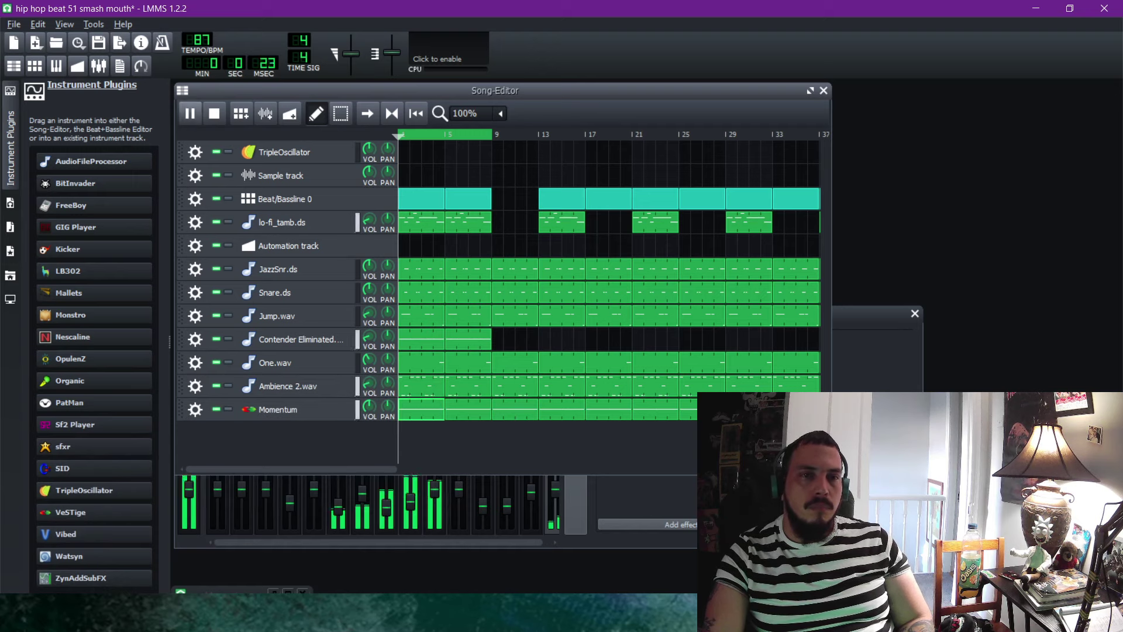
{"action": "left_click_drag", "start_coordinate": [280, 91], "coordinate": [426, 102]}
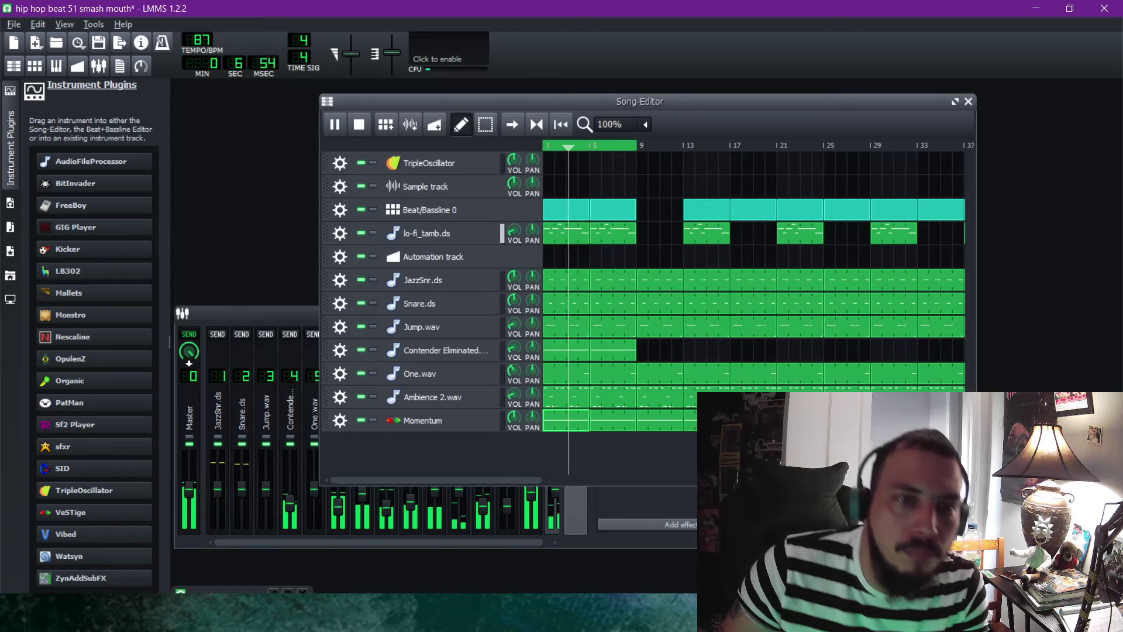
{"action": "left_click", "coordinate": [248, 313]}
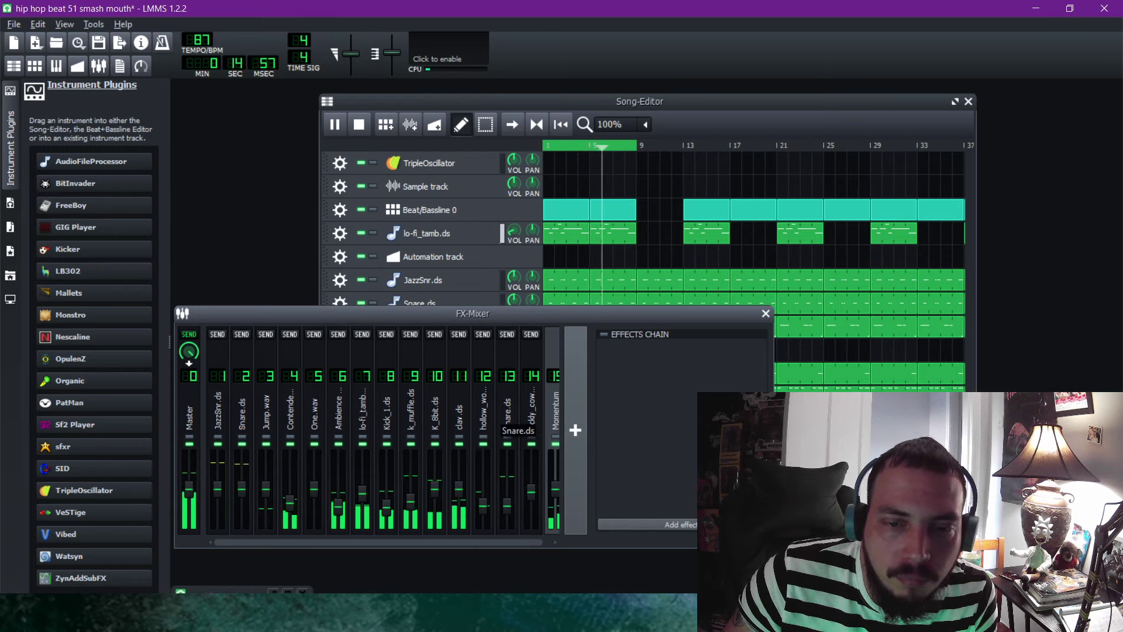
{"action": "left_click", "coordinate": [678, 523]}
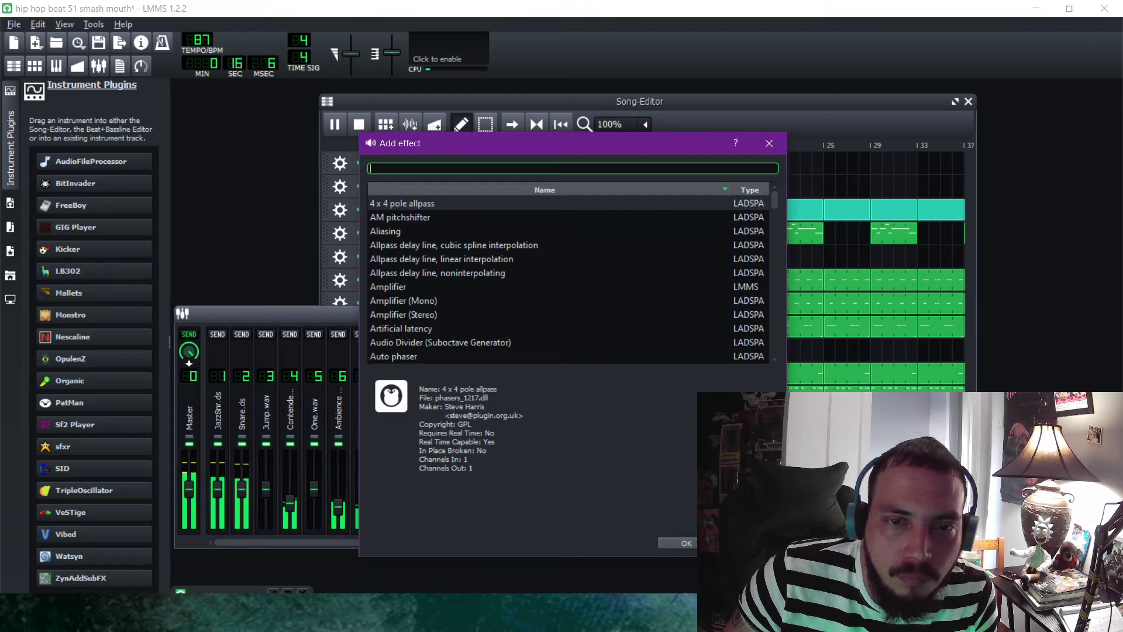
{"action": "left_click", "coordinate": [544, 217]}
{"action": "left_click", "coordinate": [686, 542]}
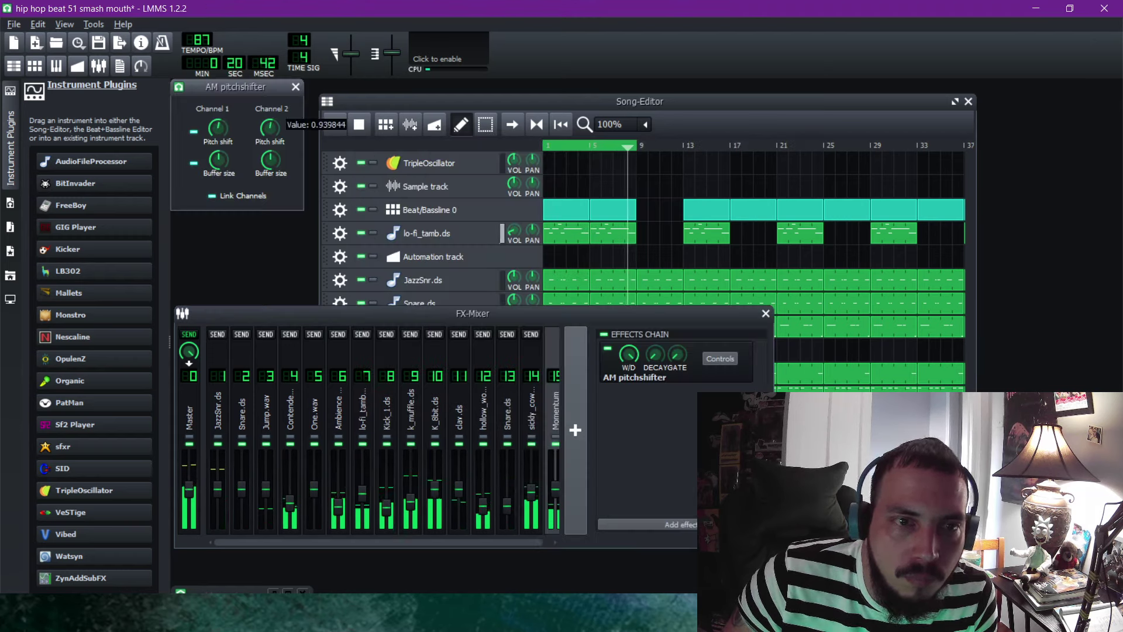
{"action": "left_click", "coordinate": [639, 102]}
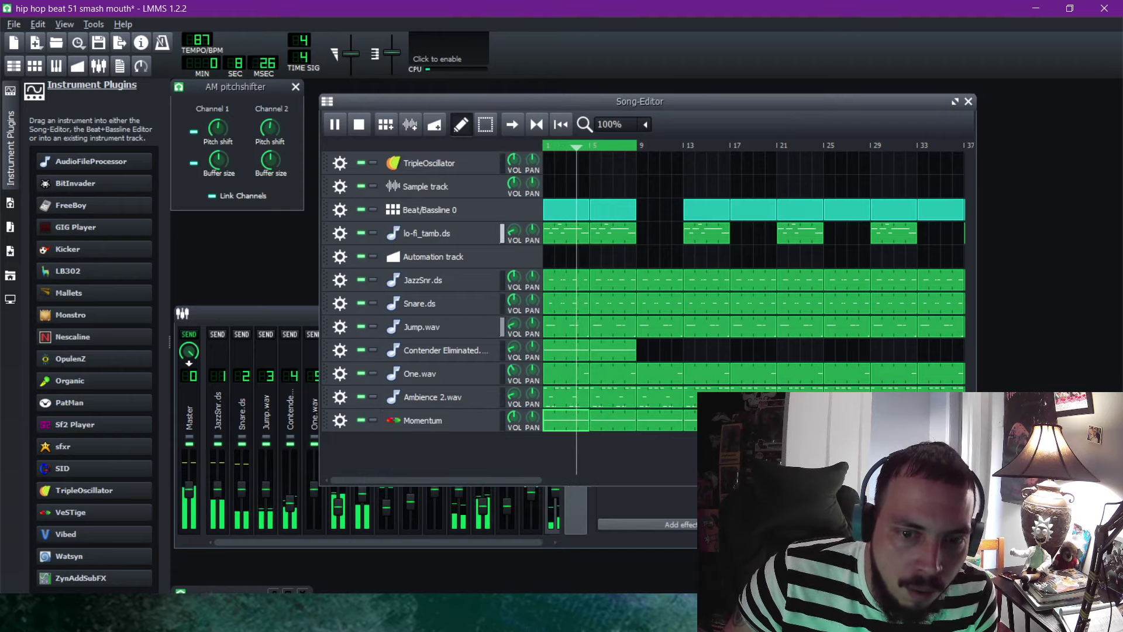
Try to add the TAP Reverberator to the Momentum channel's effects chain, finding it with the search "rev".
{"action": "left_click", "coordinate": [680, 524]}
{"action": "type", "text": "rev"}
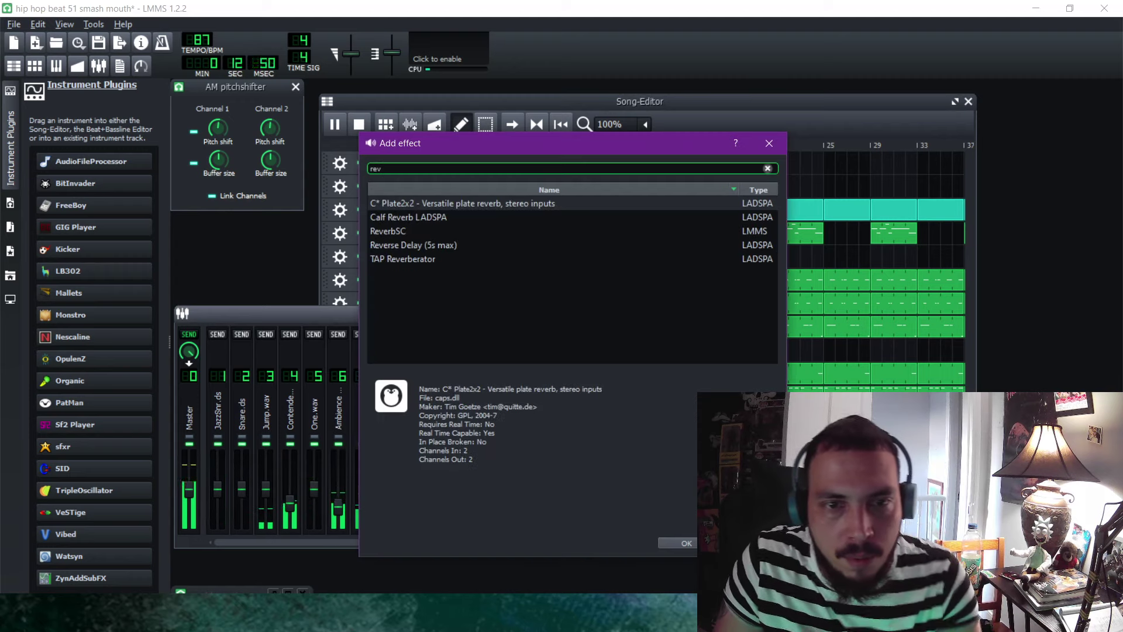
{"action": "left_click", "coordinate": [403, 259]}
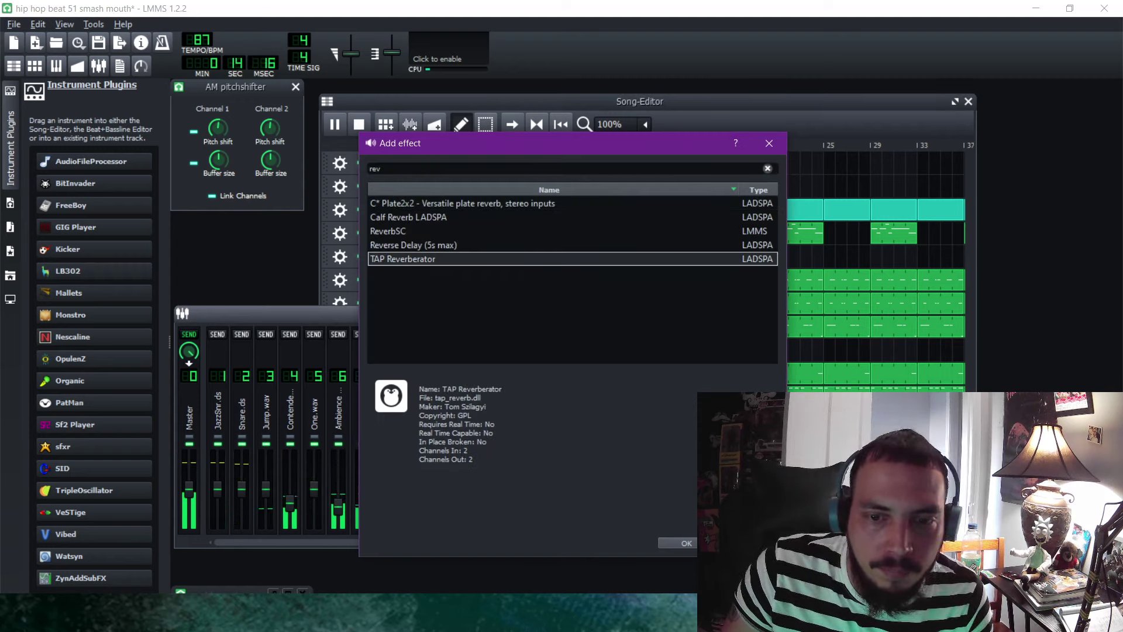
{"action": "key", "text": "Return"}
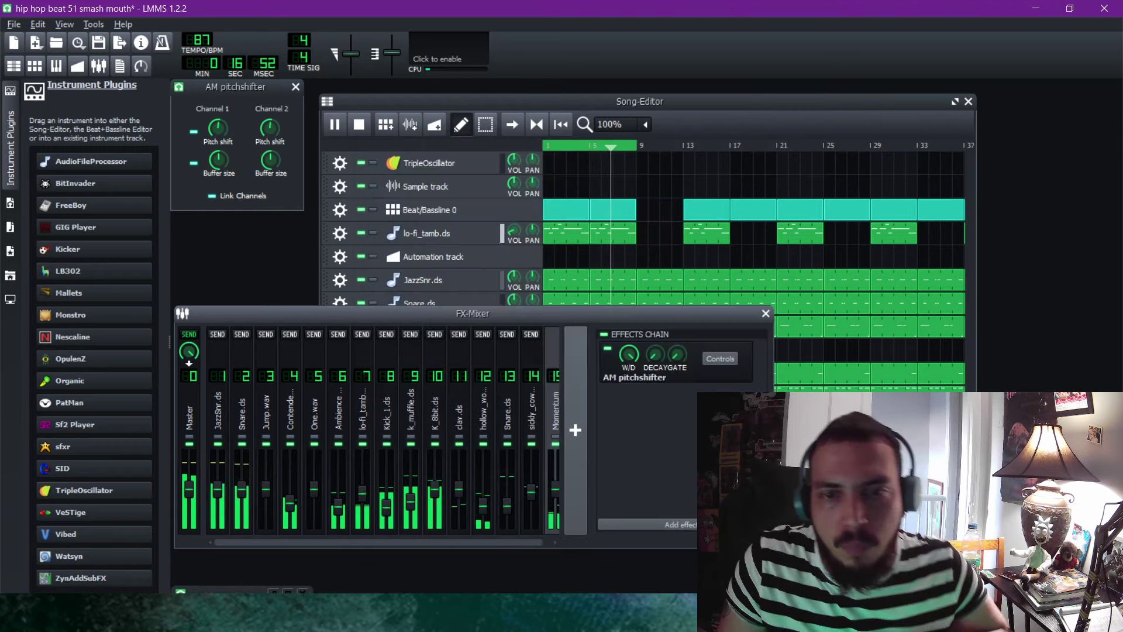
Add the Amplifier (Stereo) effect to the Momentum channel and slightly lower the AM pitchshifter's pitch shift while the song plays.
{"action": "left_click", "coordinate": [647, 523]}
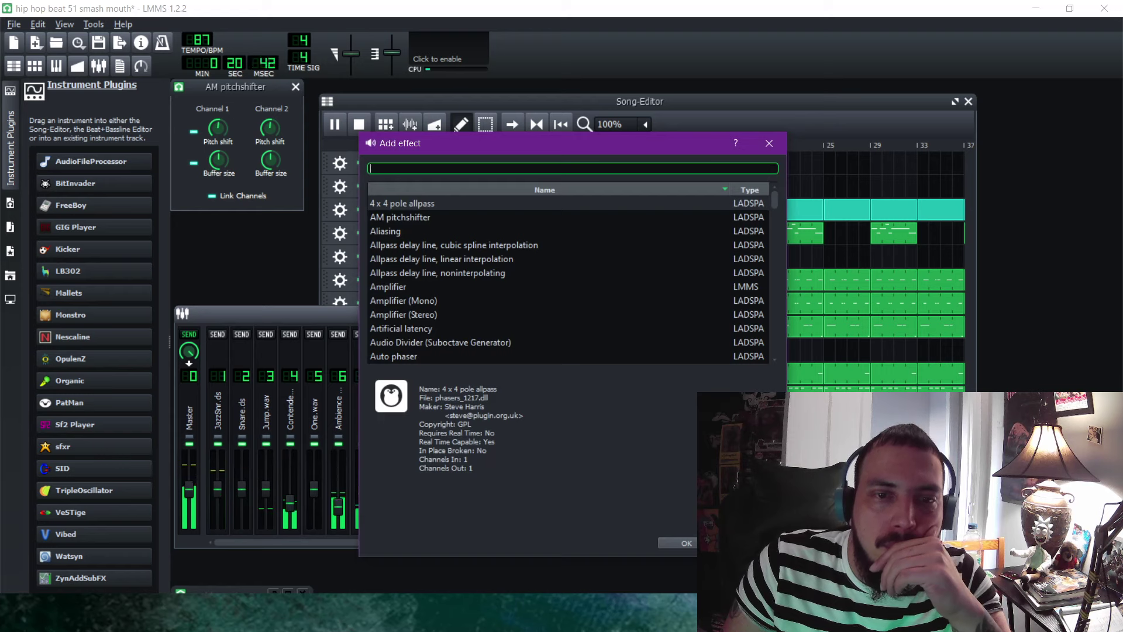
{"action": "left_click", "coordinate": [403, 315]}
{"action": "left_click", "coordinate": [686, 543]}
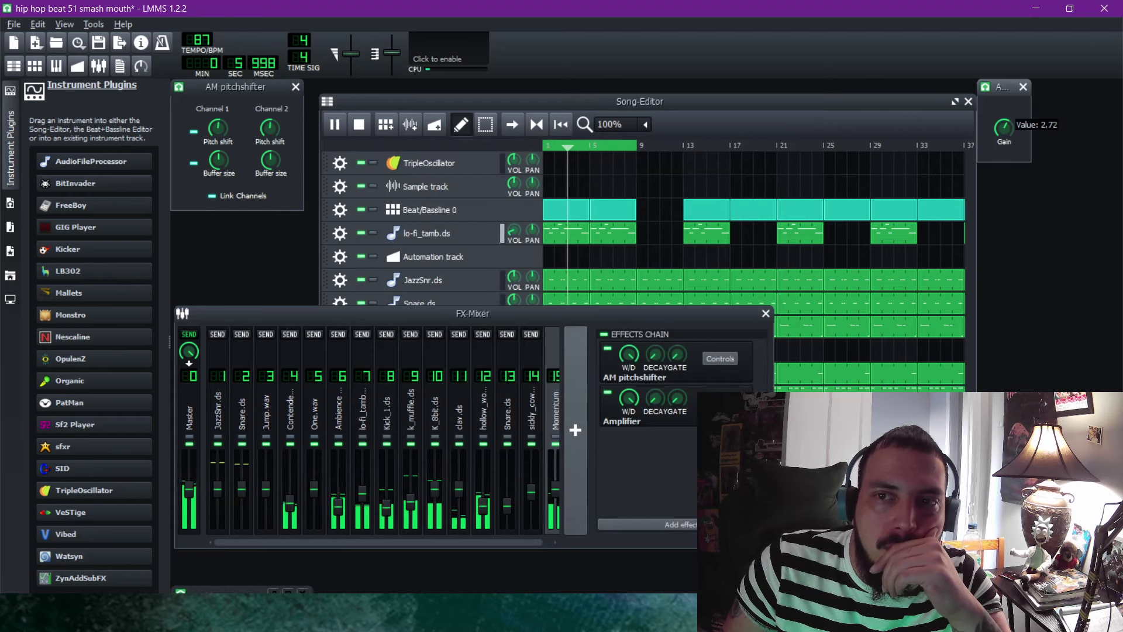
{"action": "left_click", "coordinate": [640, 102]}
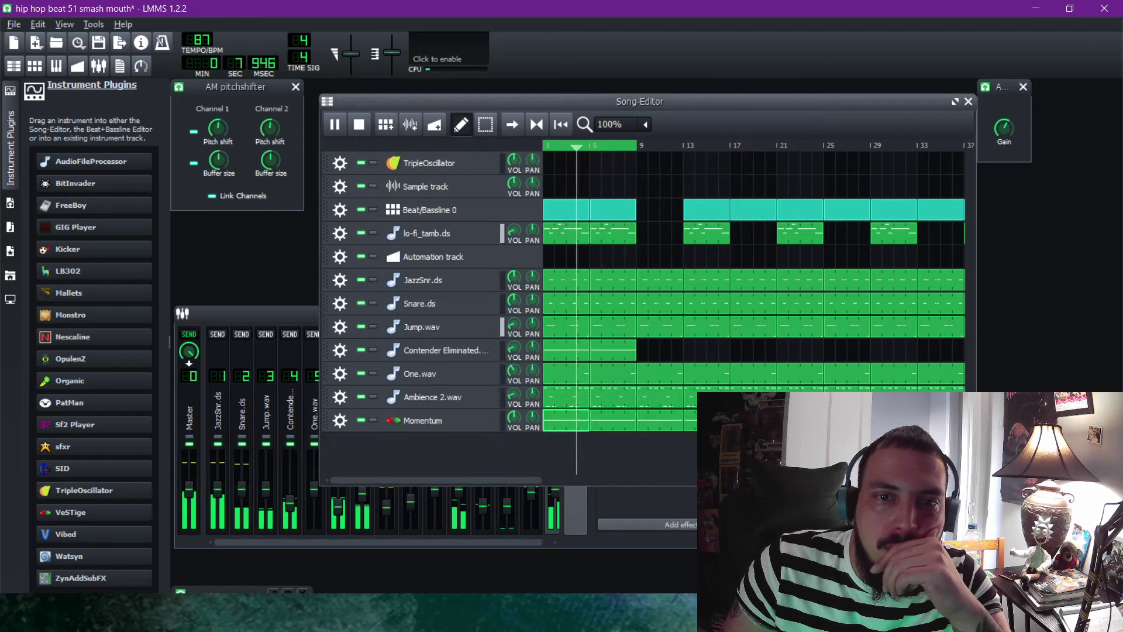
{"action": "left_click_drag", "start_coordinate": [270, 128], "coordinate": [269, 134]}
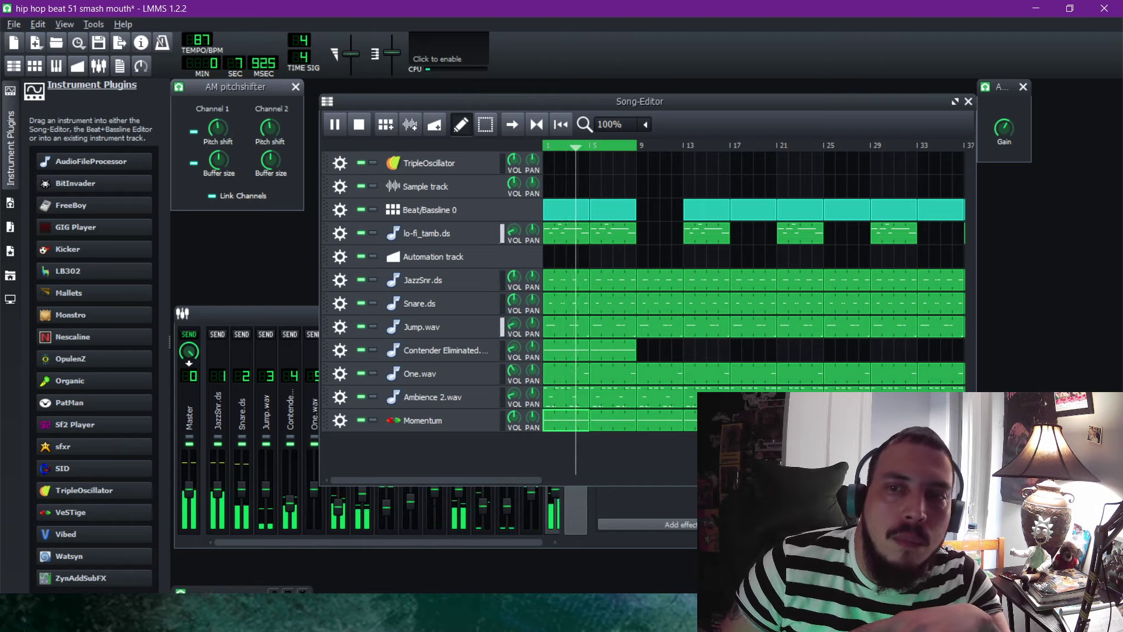
Close the Amplifier controls, maximize the Song-Editor and extend the loop region through bar 40.
{"action": "left_click", "coordinate": [1023, 87]}
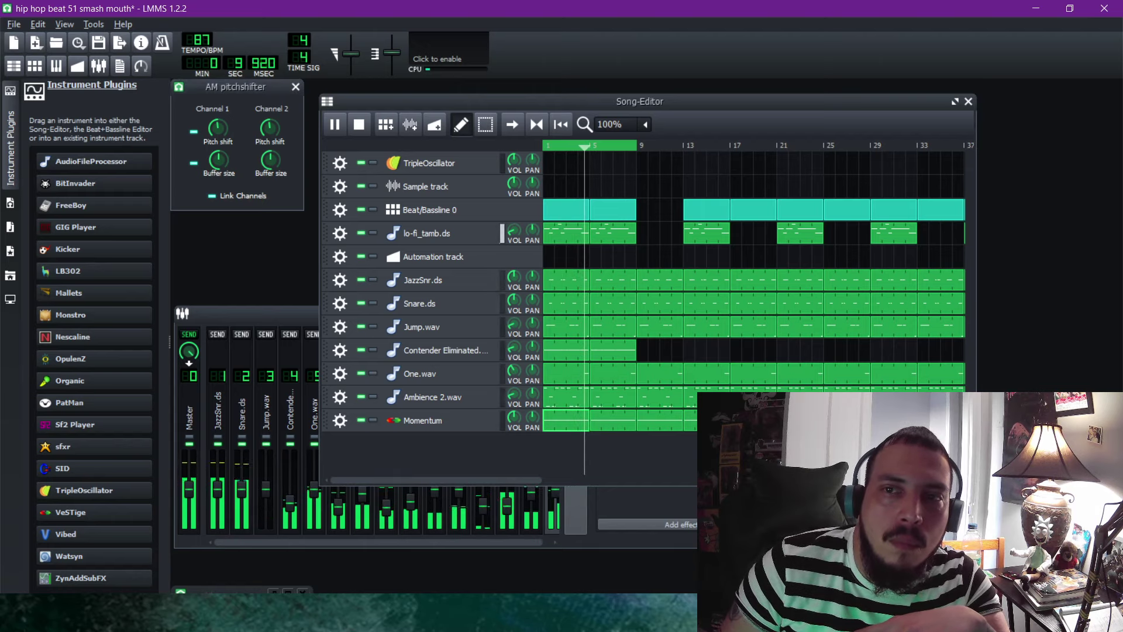
{"action": "left_click", "coordinate": [955, 101]}
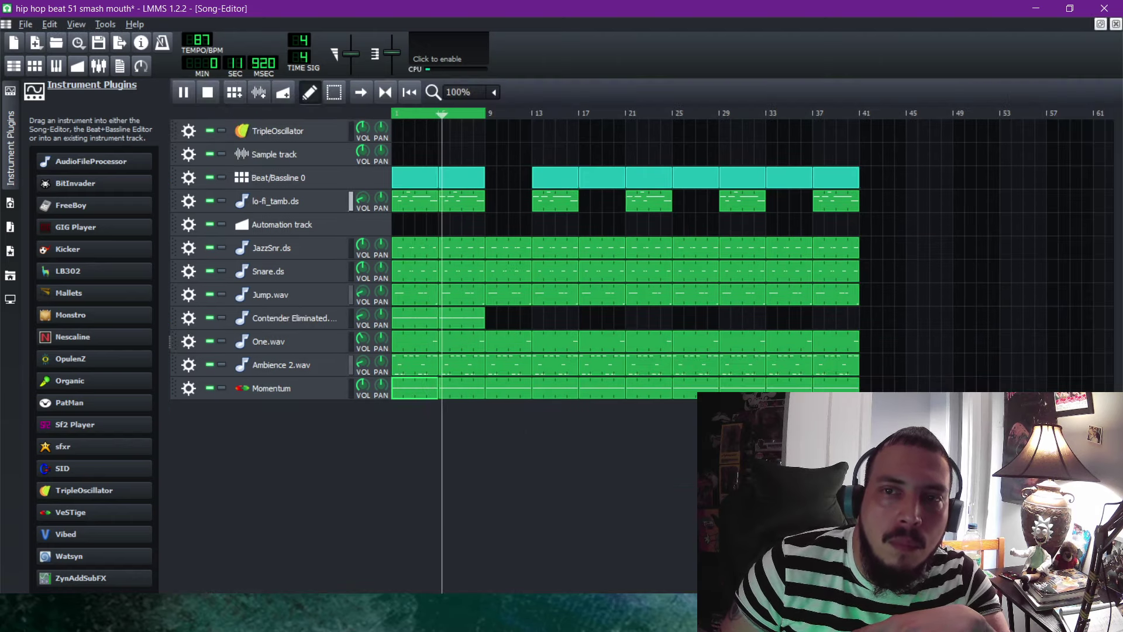
{"action": "middle_click", "coordinate": [860, 113]}
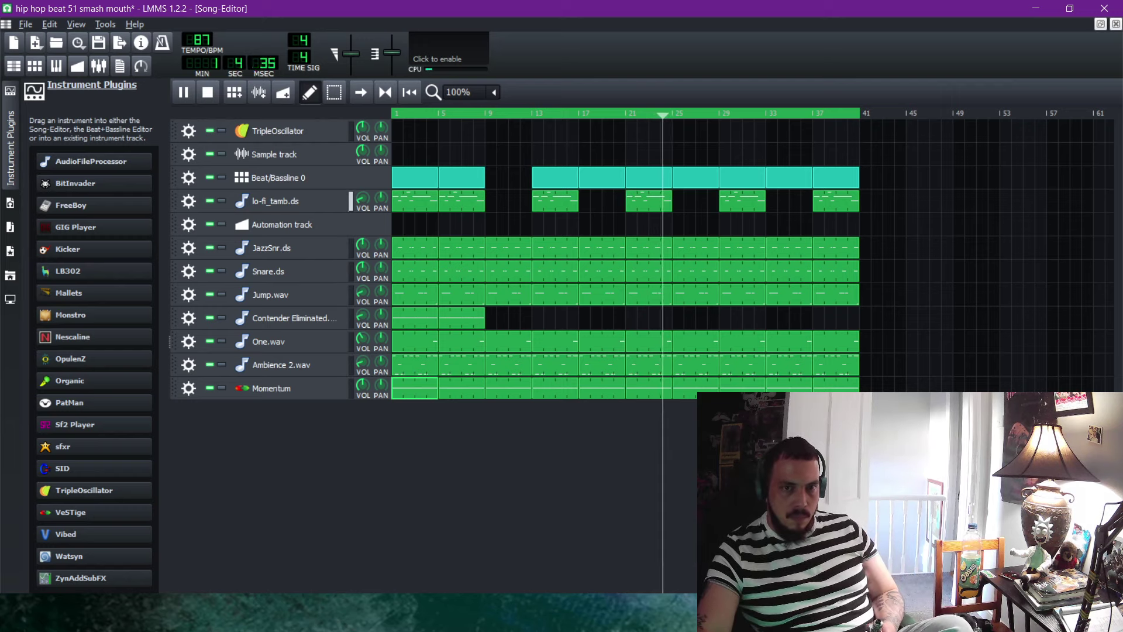
Slightly lower the Momentum track's volume while the song plays and stop playback.
{"action": "left_click_drag", "start_coordinate": [363, 385], "coordinate": [362, 392]}
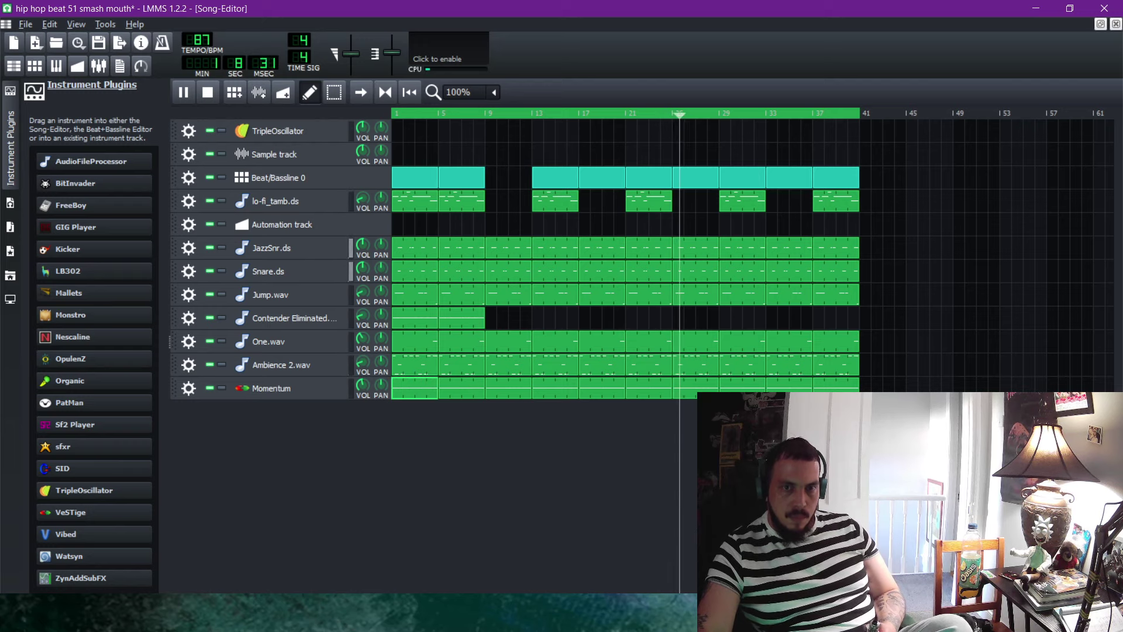
{"action": "key", "text": "space"}
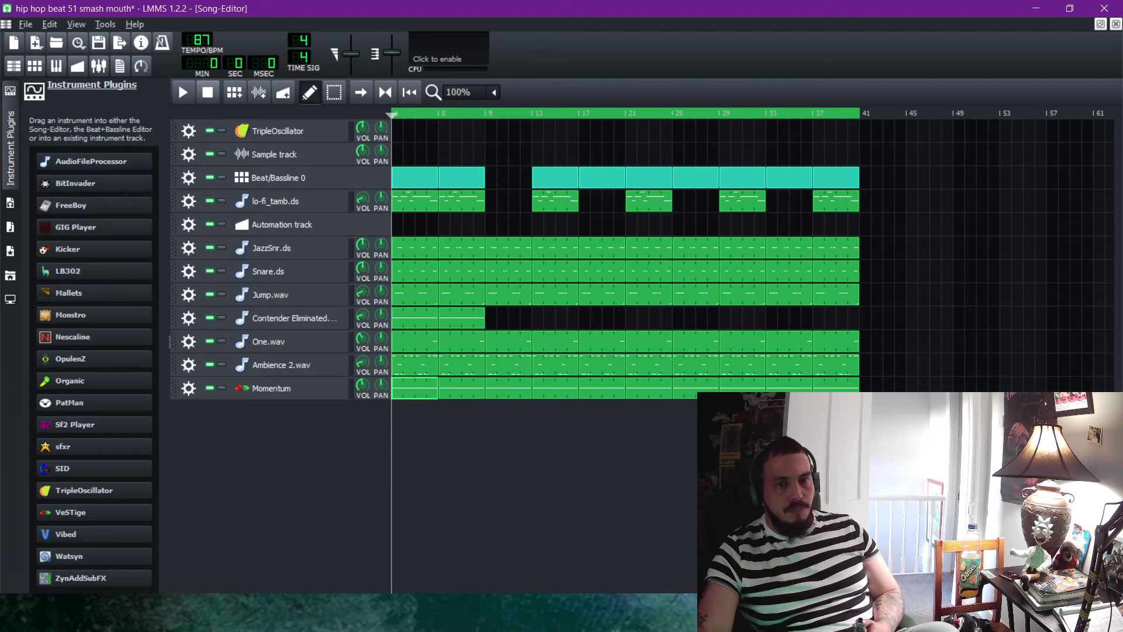
In the first Momentum pattern, split the second C3 note's span into two notes of about three-quarters of a bar and one of about half a bar.
{"action": "double_click", "coordinate": [409, 390]}
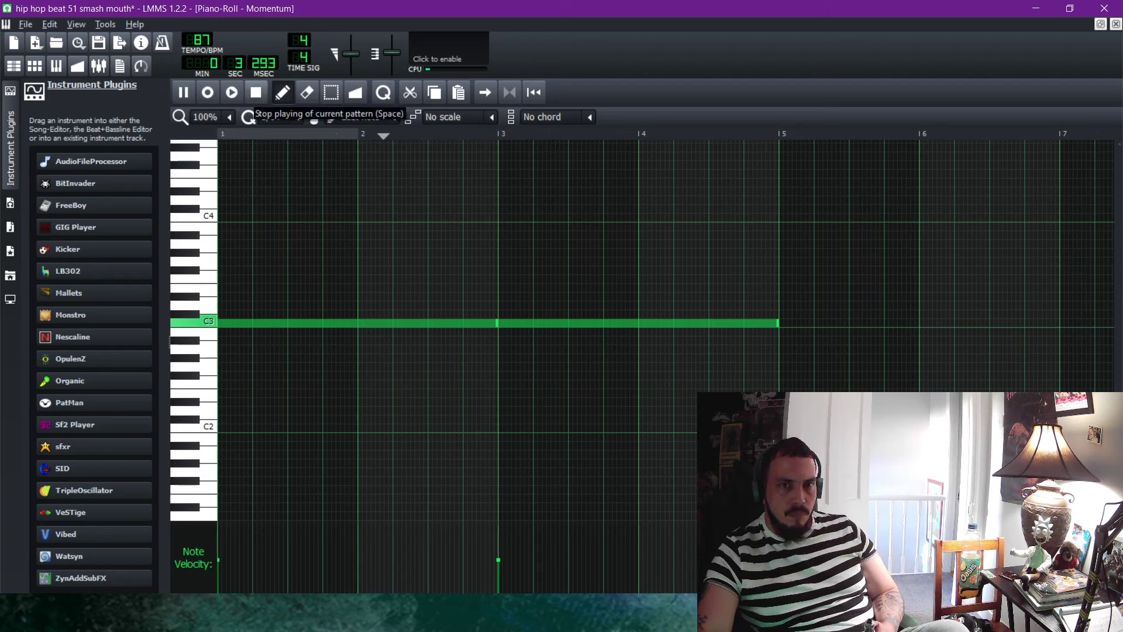
{"action": "left_click", "coordinate": [256, 93]}
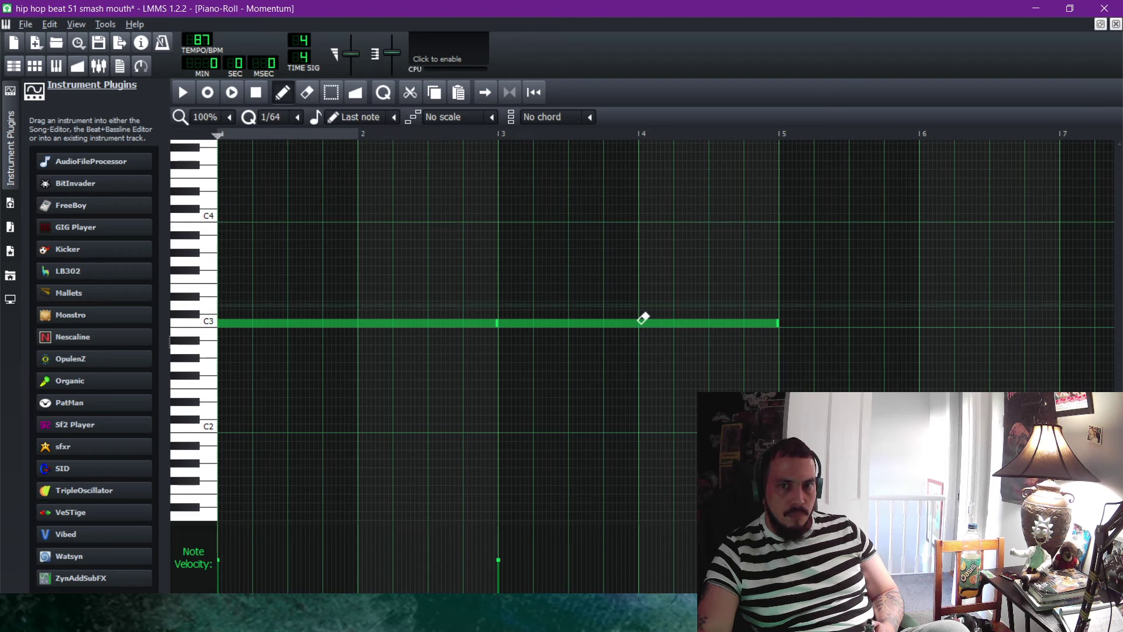
{"action": "left_click", "coordinate": [778, 324]}
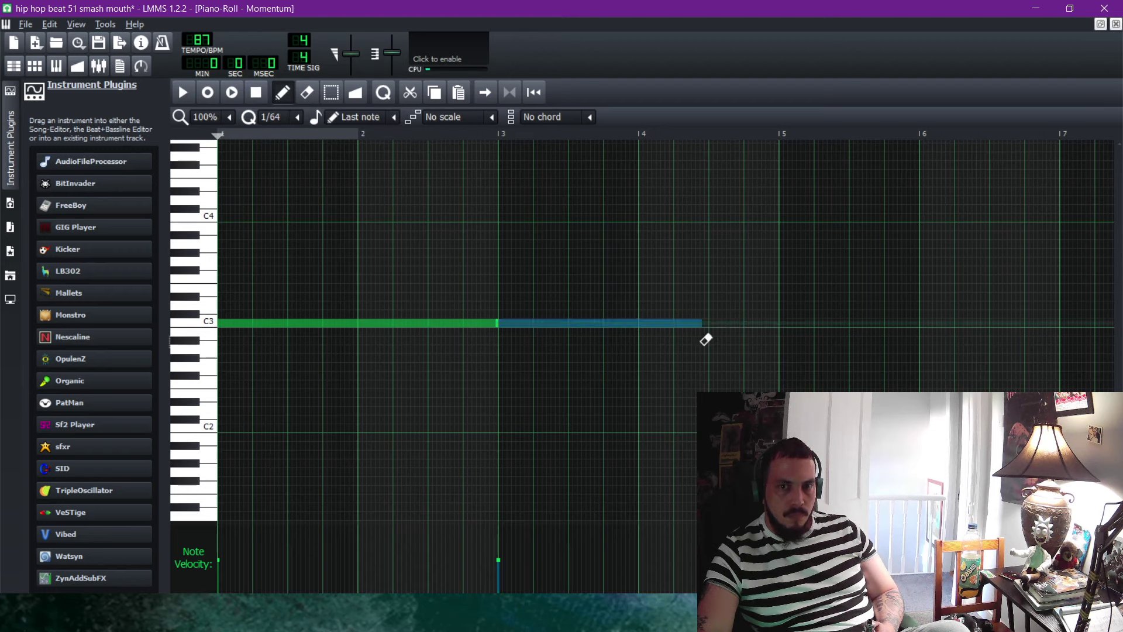
{"action": "left_click_drag", "start_coordinate": [706, 339], "coordinate": [617, 345]}
{"action": "left_click", "coordinate": [621, 334]}
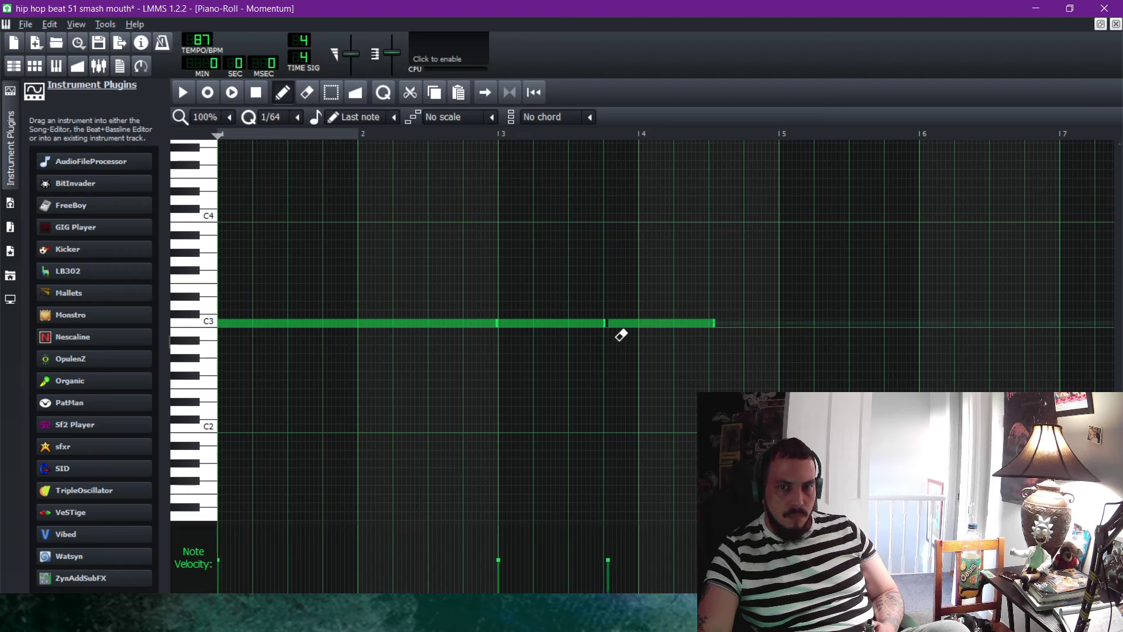
{"action": "left_click", "coordinate": [639, 336]}
{"action": "left_click", "coordinate": [728, 334]}
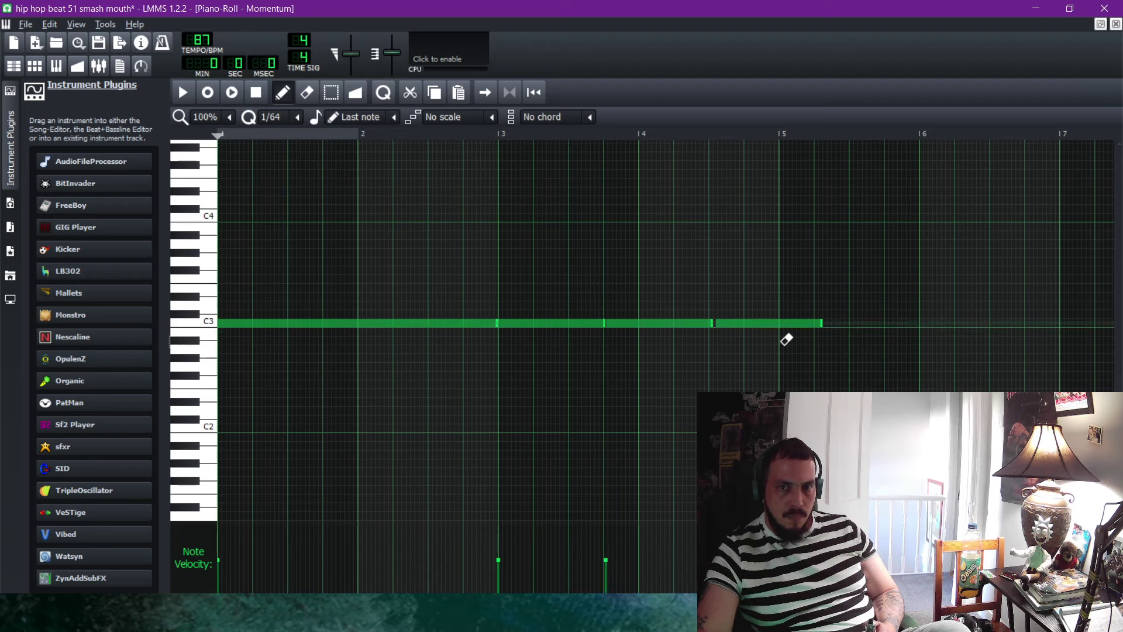
{"action": "left_click", "coordinate": [785, 336]}
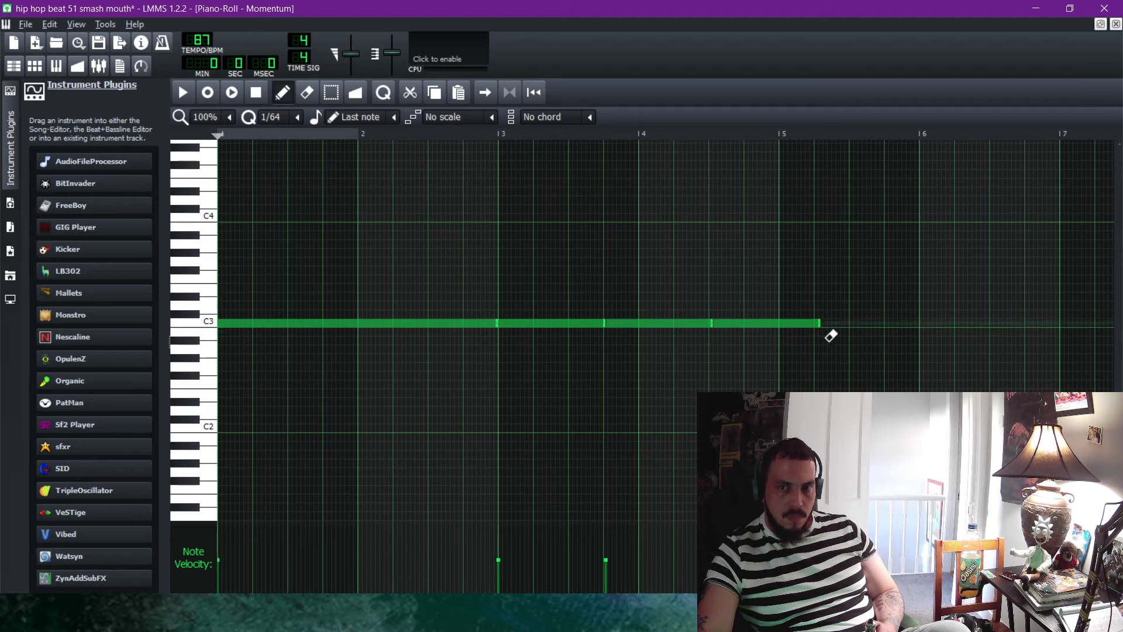
{"action": "left_click_drag", "start_coordinate": [819, 336], "coordinate": [795, 340]}
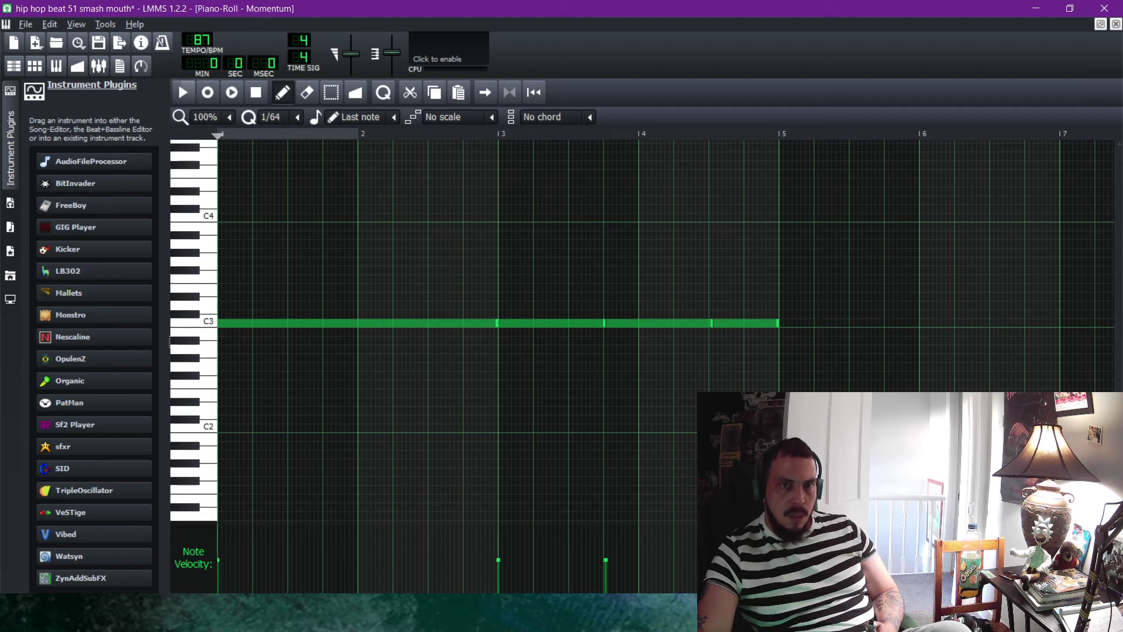
Preview the edited Momentum pattern in the Piano-Roll and return to the Song-Editor.
{"action": "key", "text": "space"}
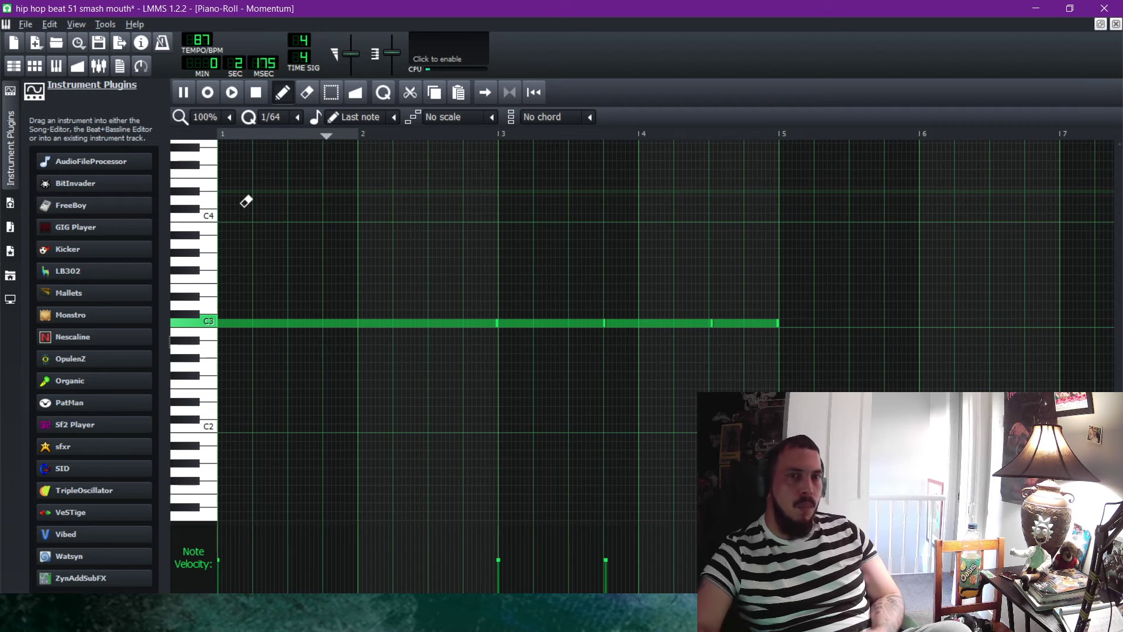
{"action": "left_click", "coordinate": [256, 92]}
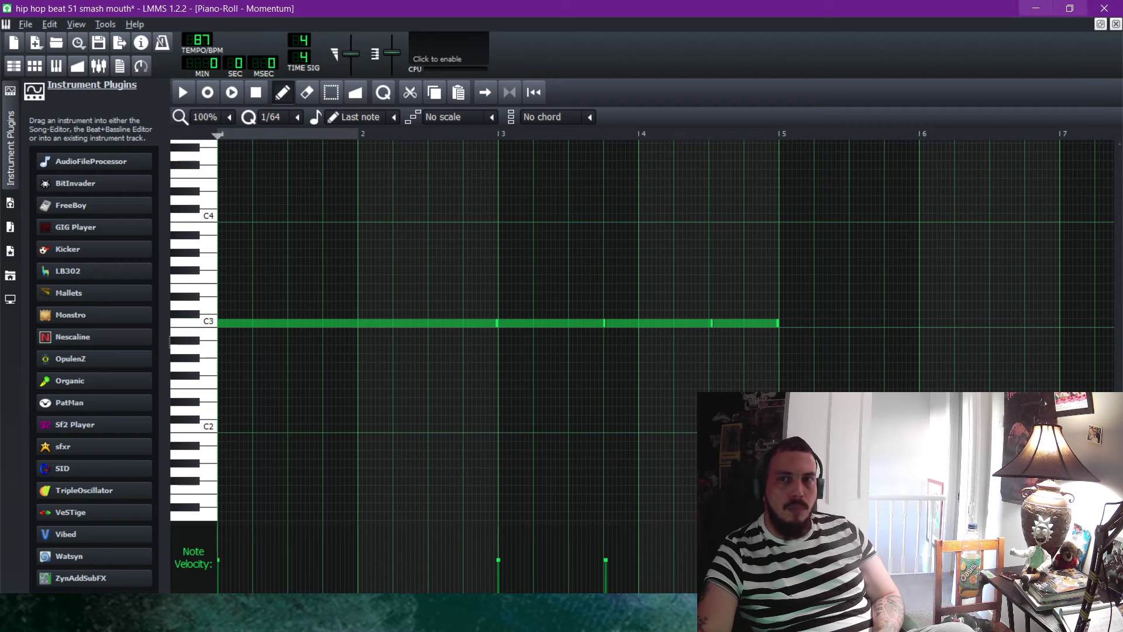
{"action": "key", "text": "F5"}
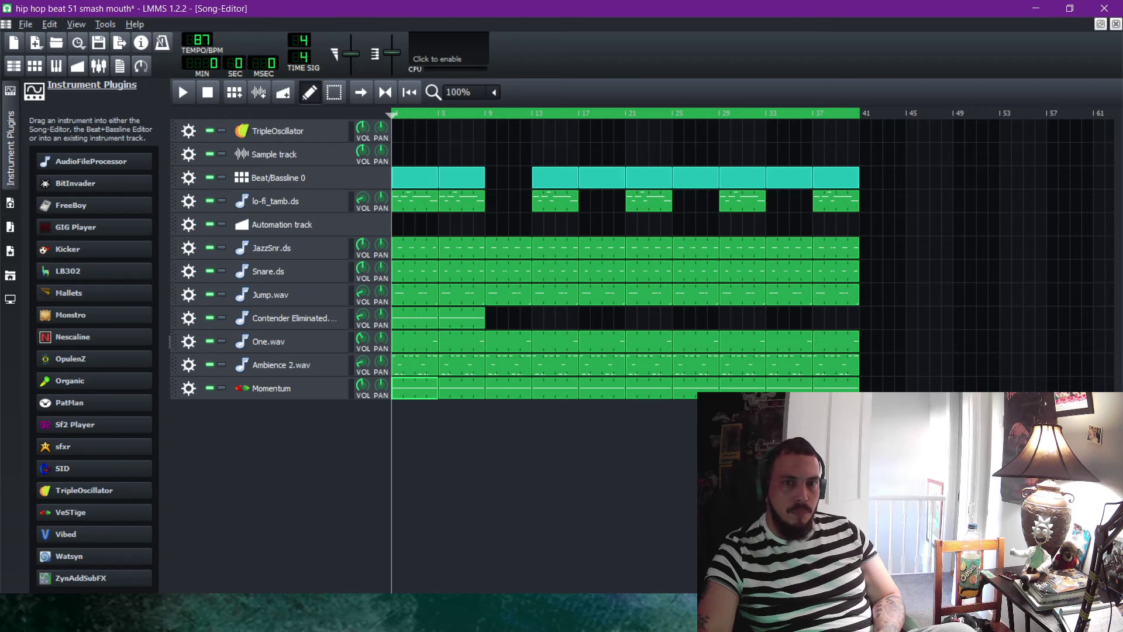
Replace the Momentum clip at bar 5 with a copy of the bar 9 clip, and delete the clips at bars 9, 17, 25 and 33.
{"action": "middle_click", "coordinate": [462, 388]}
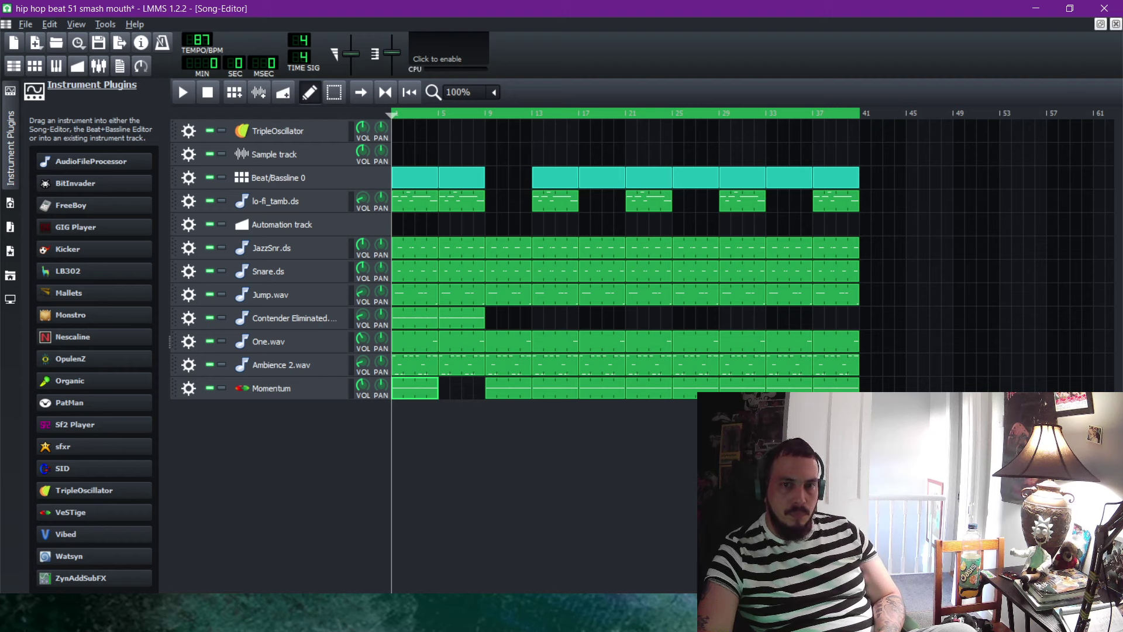
{"action": "right_click", "coordinate": [498, 388]}
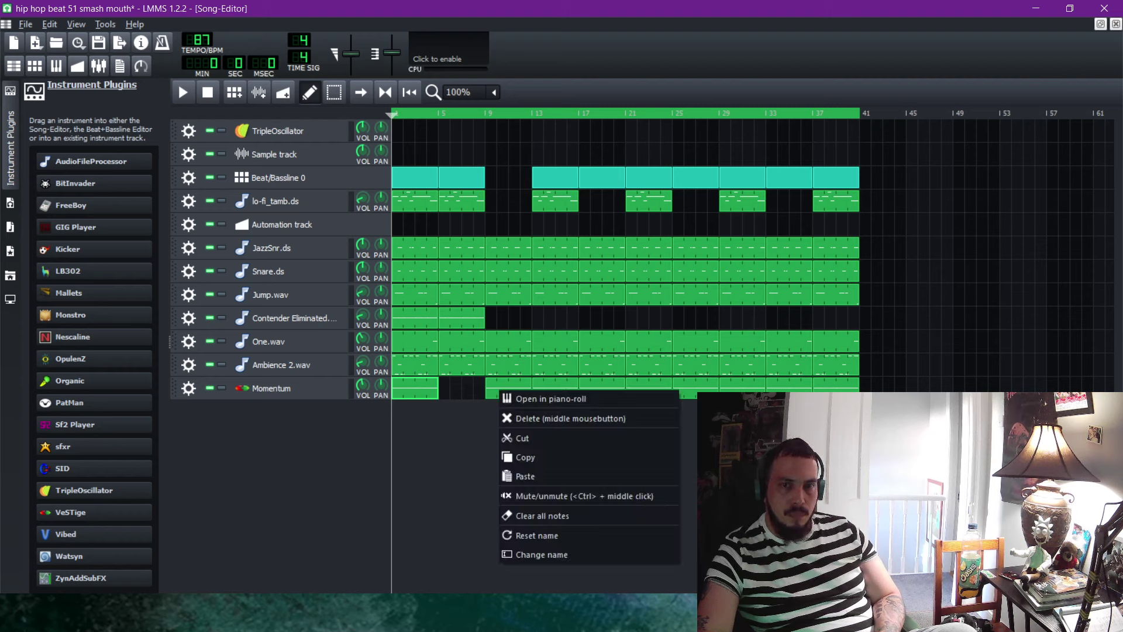
{"action": "left_click", "coordinate": [520, 456]}
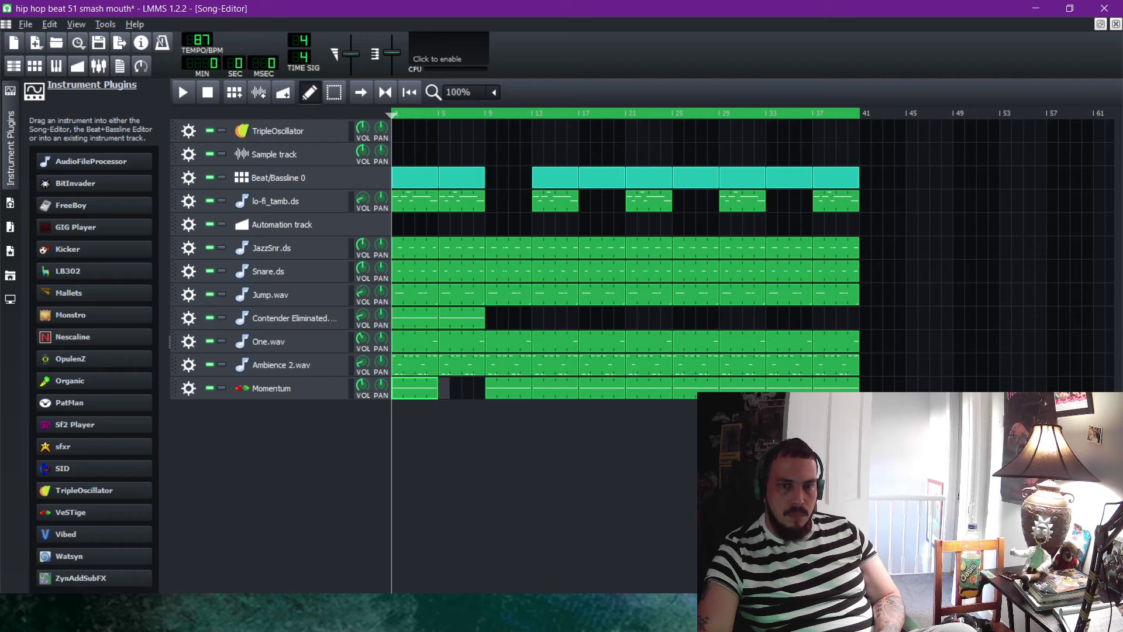
{"action": "right_click", "coordinate": [443, 389]}
{"action": "left_click", "coordinate": [468, 477]}
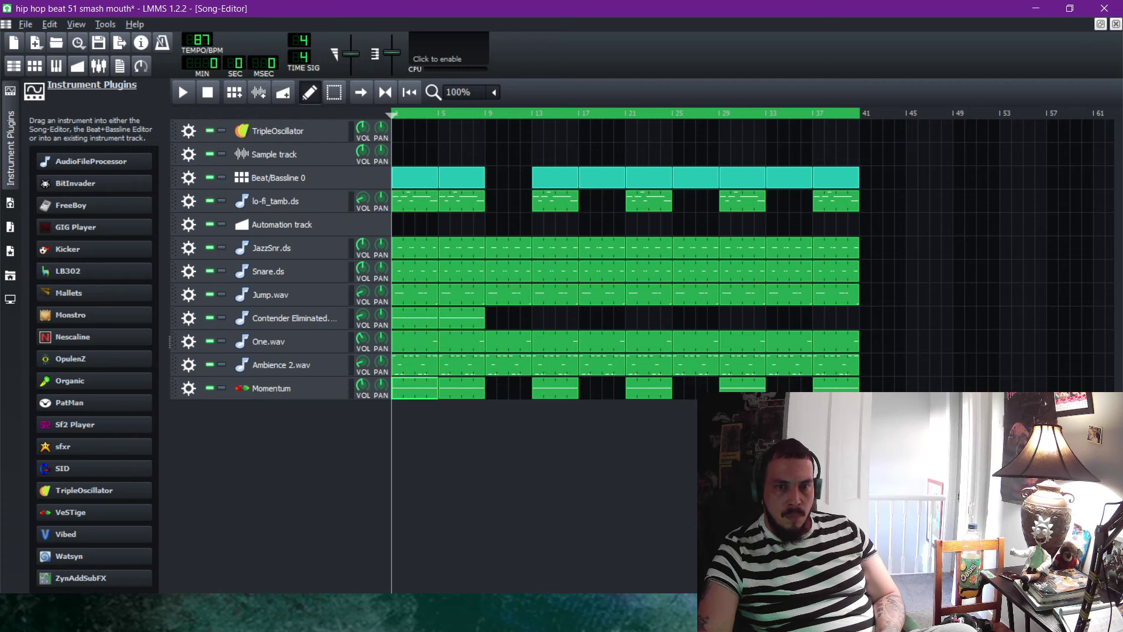
Copy the first Momentum clip and paste it into the gaps at bars 9, 17, 25 and 33.
{"action": "right_click", "coordinate": [412, 388]}
{"action": "left_click", "coordinate": [439, 458]}
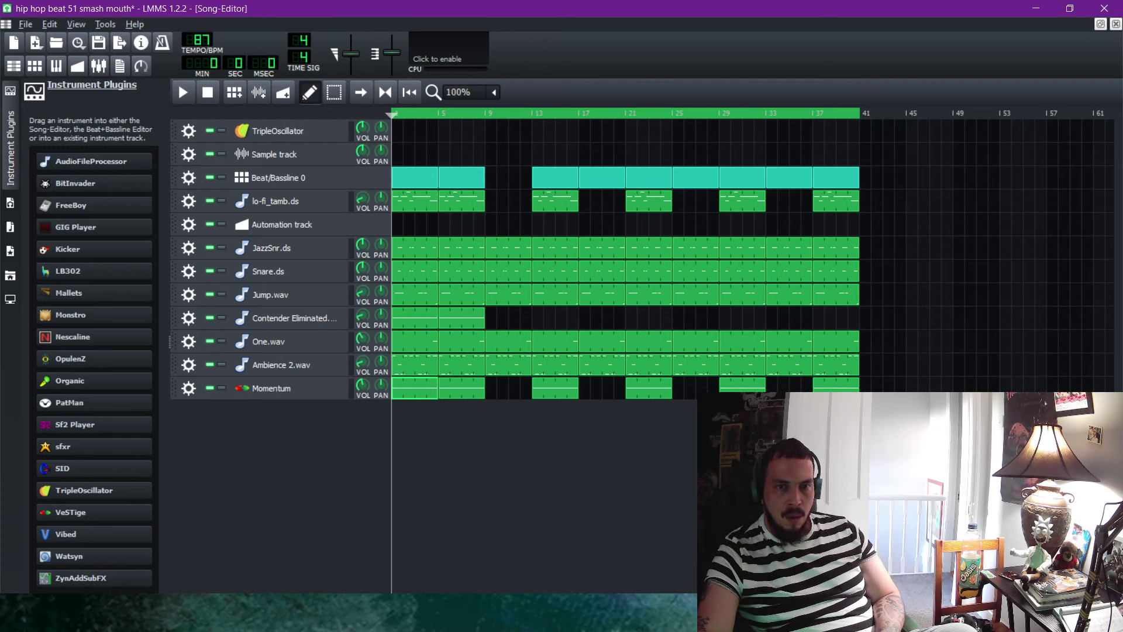
{"action": "right_click", "coordinate": [490, 388]}
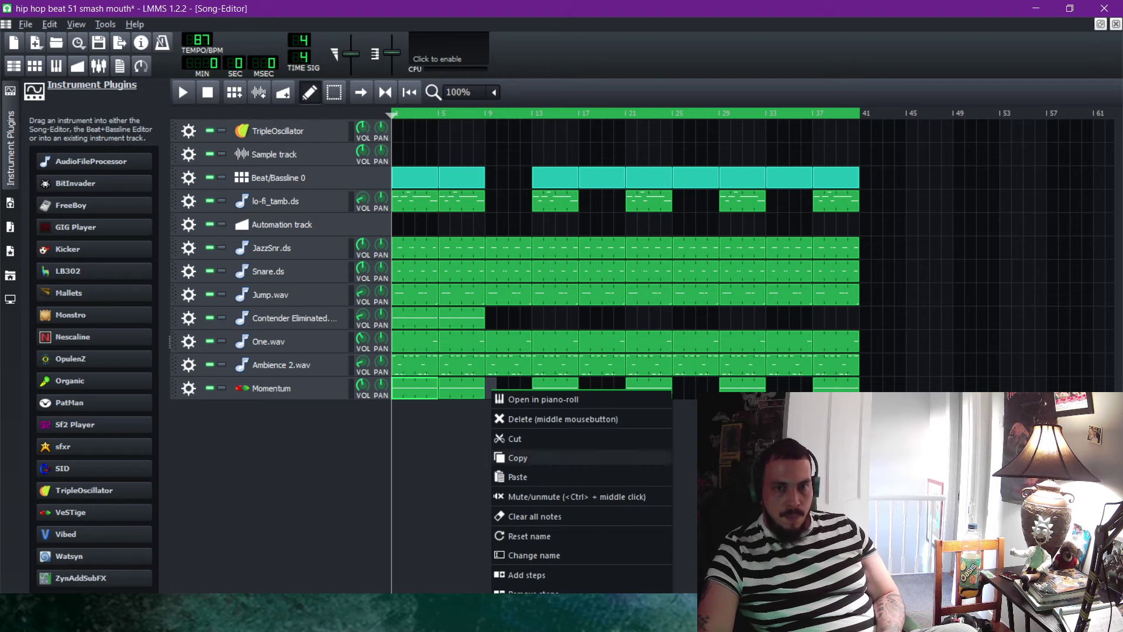
{"action": "left_click", "coordinate": [514, 475]}
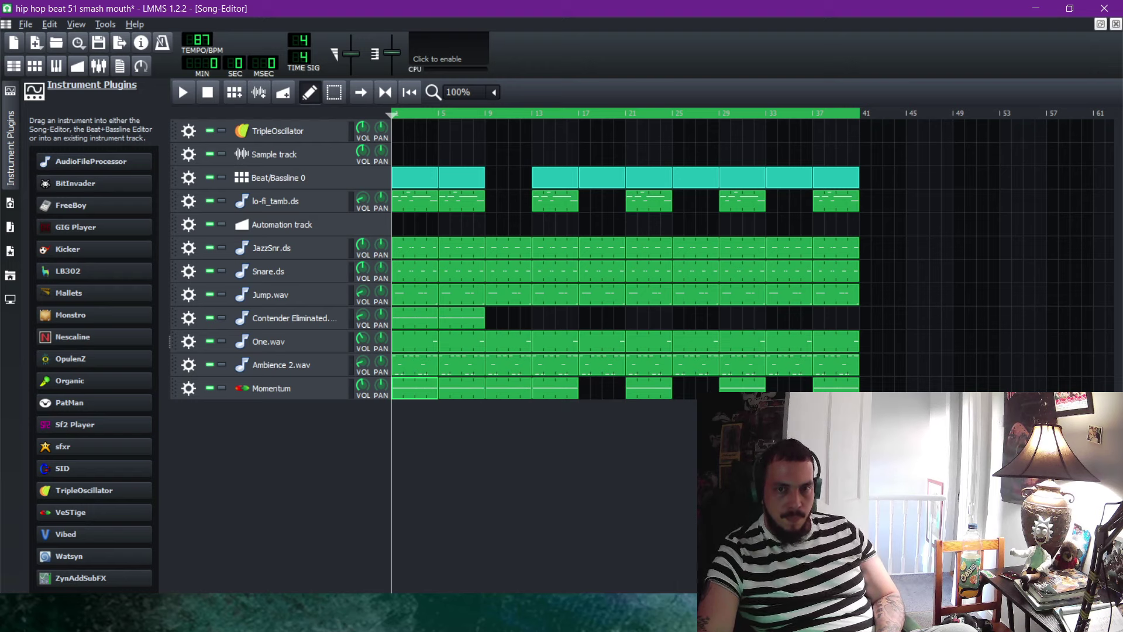
{"action": "right_click", "coordinate": [584, 389]}
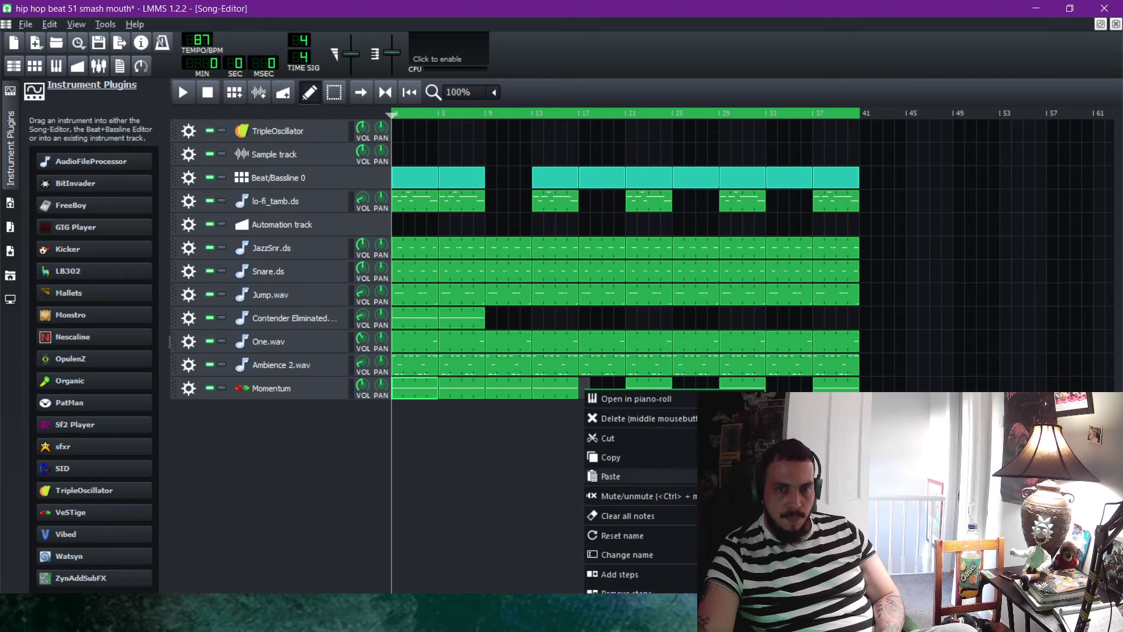
{"action": "left_click", "coordinate": [611, 476]}
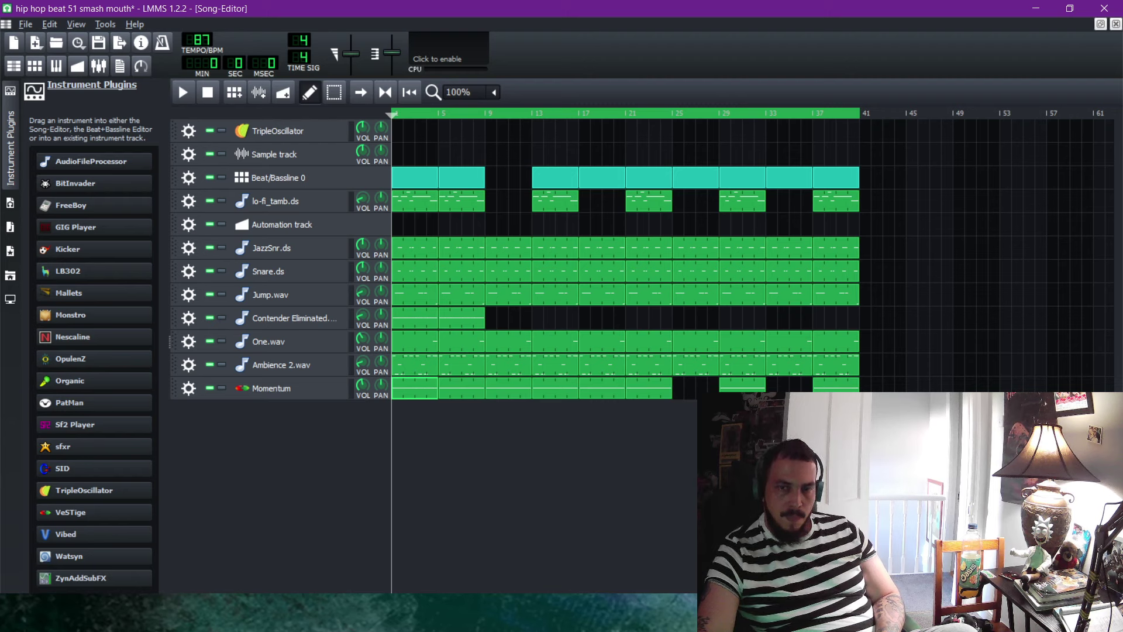
{"action": "right_click", "coordinate": [678, 389]}
{"action": "left_click", "coordinate": [705, 476]}
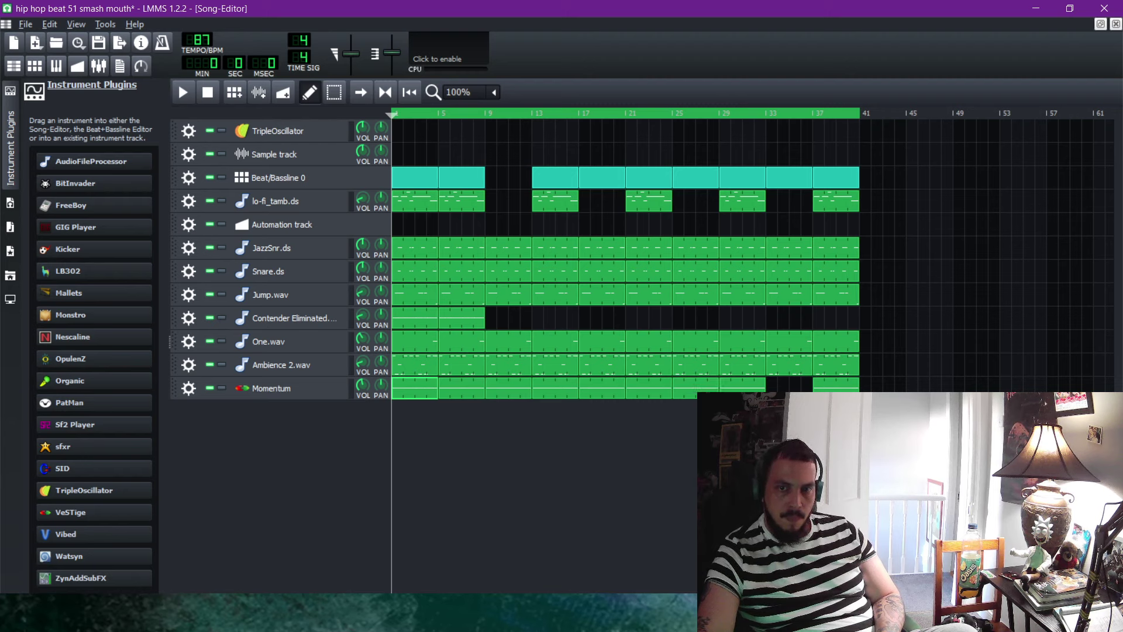
{"action": "left_click", "coordinate": [799, 476]}
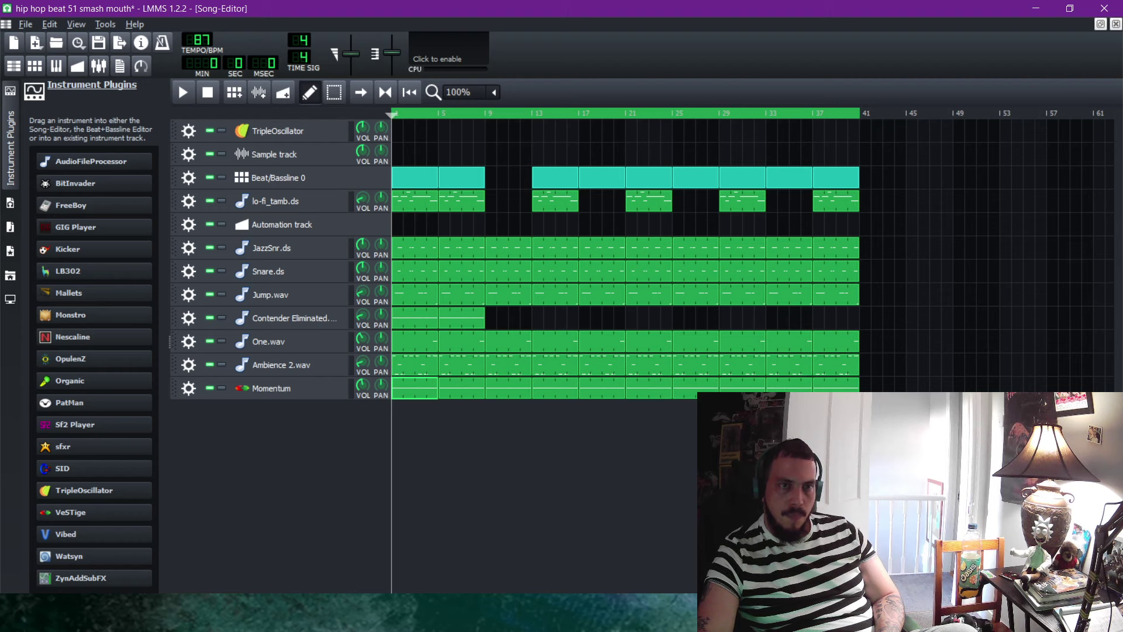
Save the project.
{"action": "left_click", "coordinate": [25, 24]}
{"action": "left_click", "coordinate": [42, 116]}
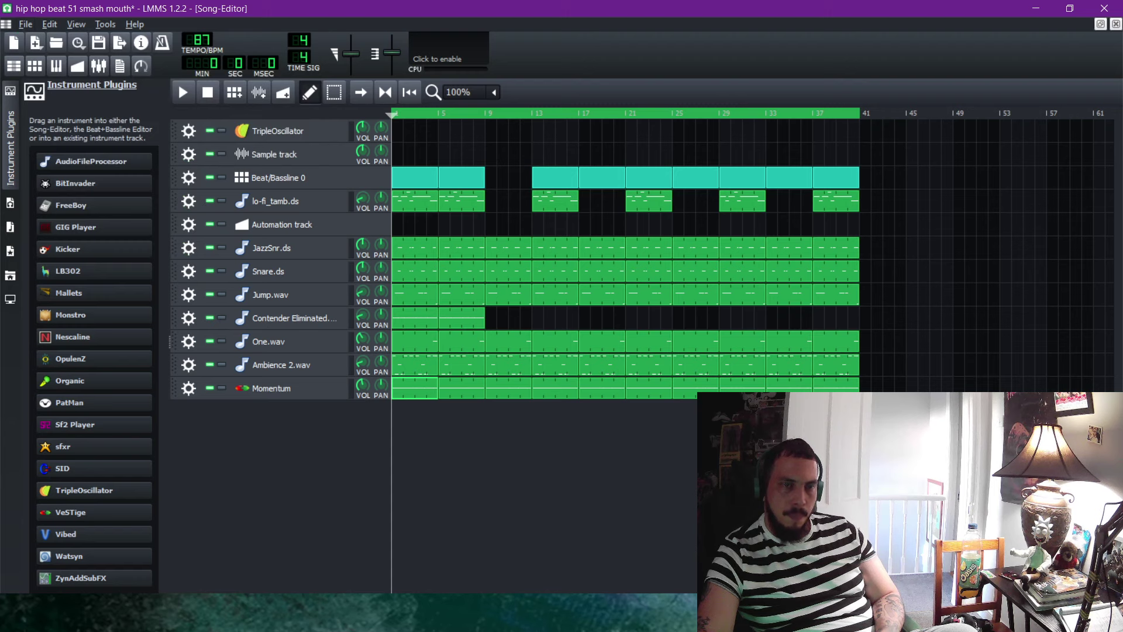
{"action": "key", "text": "ctrl+s"}
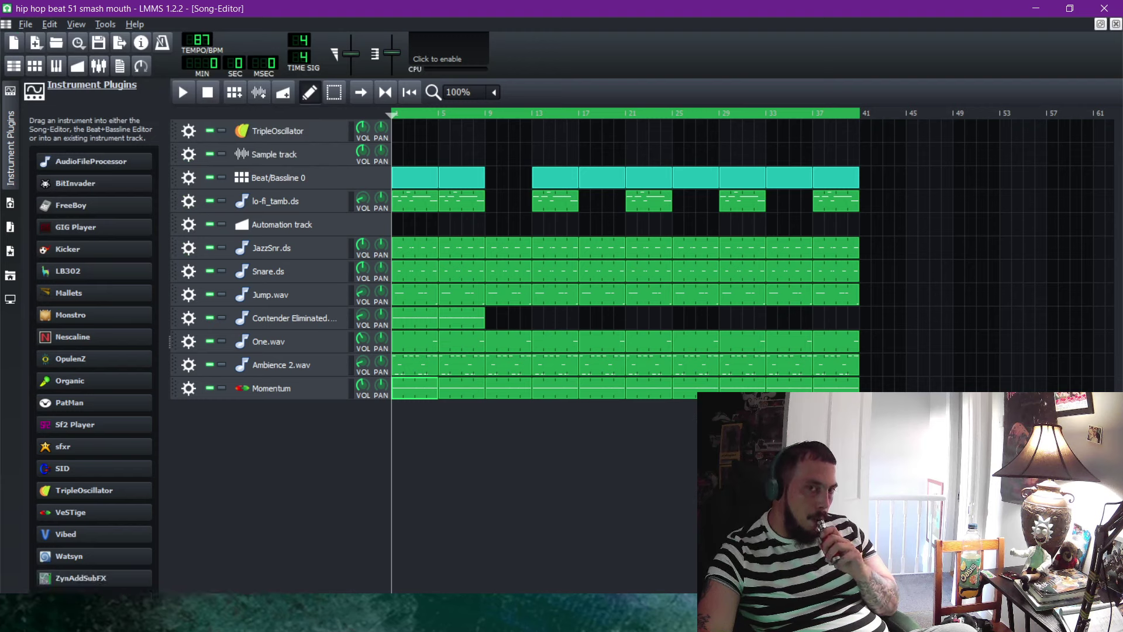
Play the song from the start and slightly lower the One.wav track's volume.
{"action": "key", "text": "space"}
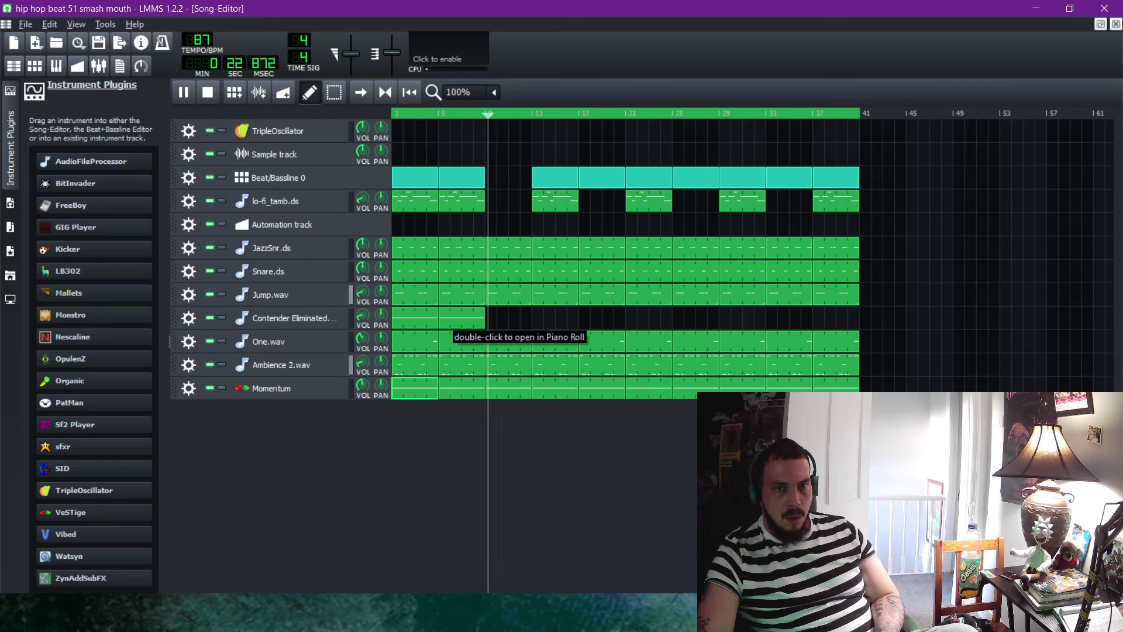
{"action": "left_click_drag", "start_coordinate": [363, 338], "coordinate": [362, 348]}
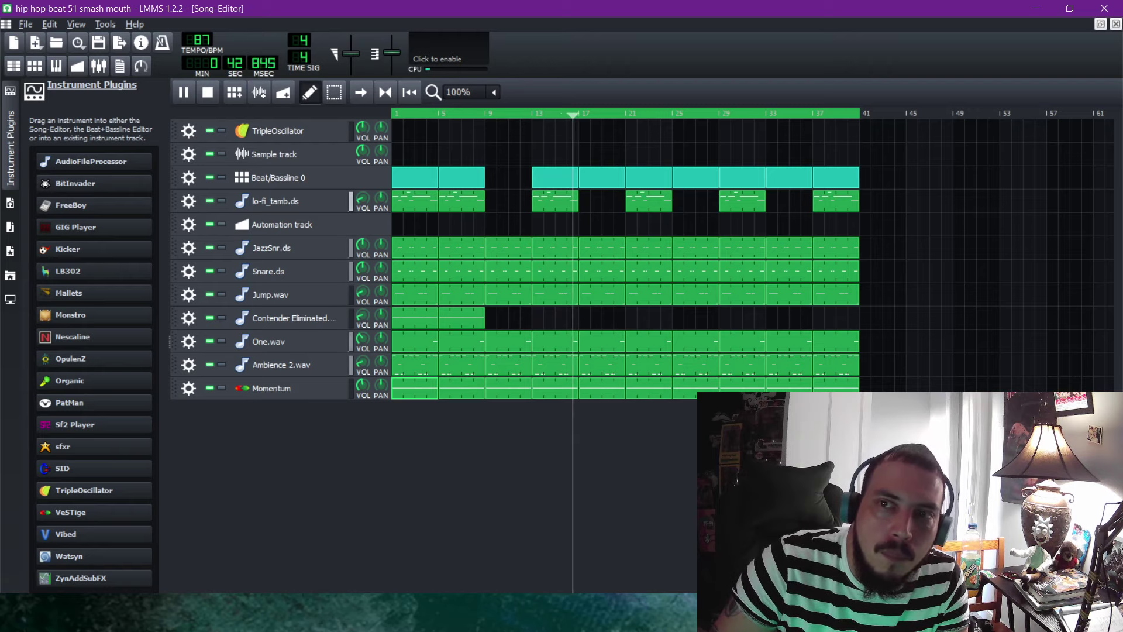
Bring the FX-Mixer in front of the floating Song-Editor and slightly lower the AM pitchshifter's channel 2 pitch shift on the Momentum channel.
{"action": "left_click", "coordinate": [1100, 24]}
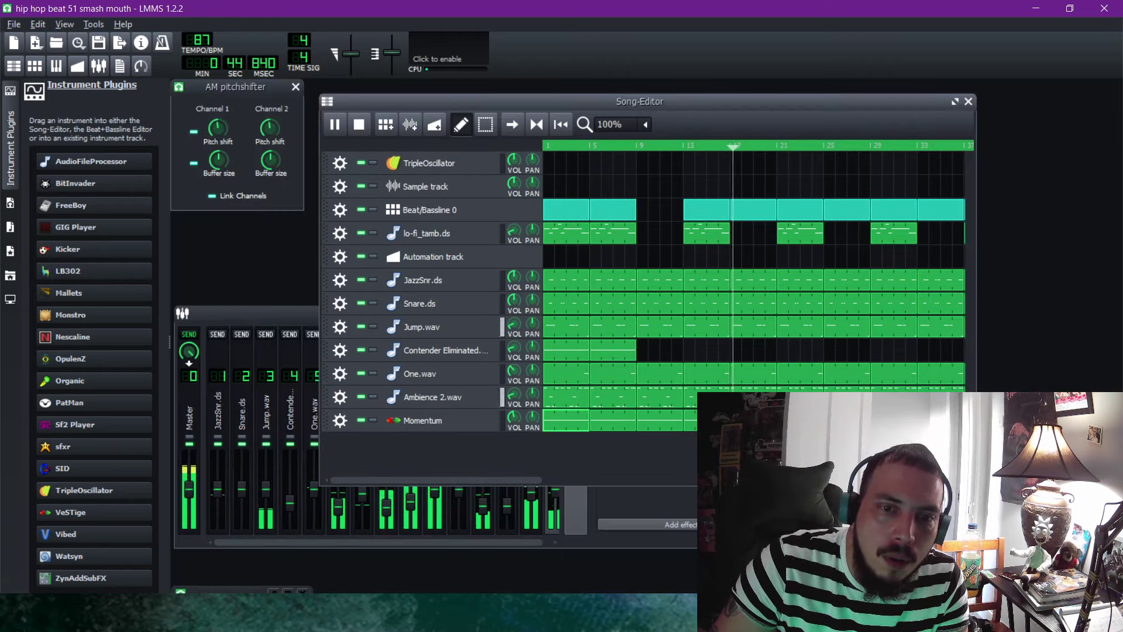
{"action": "left_click", "coordinate": [248, 314]}
{"action": "left_click", "coordinate": [720, 358]}
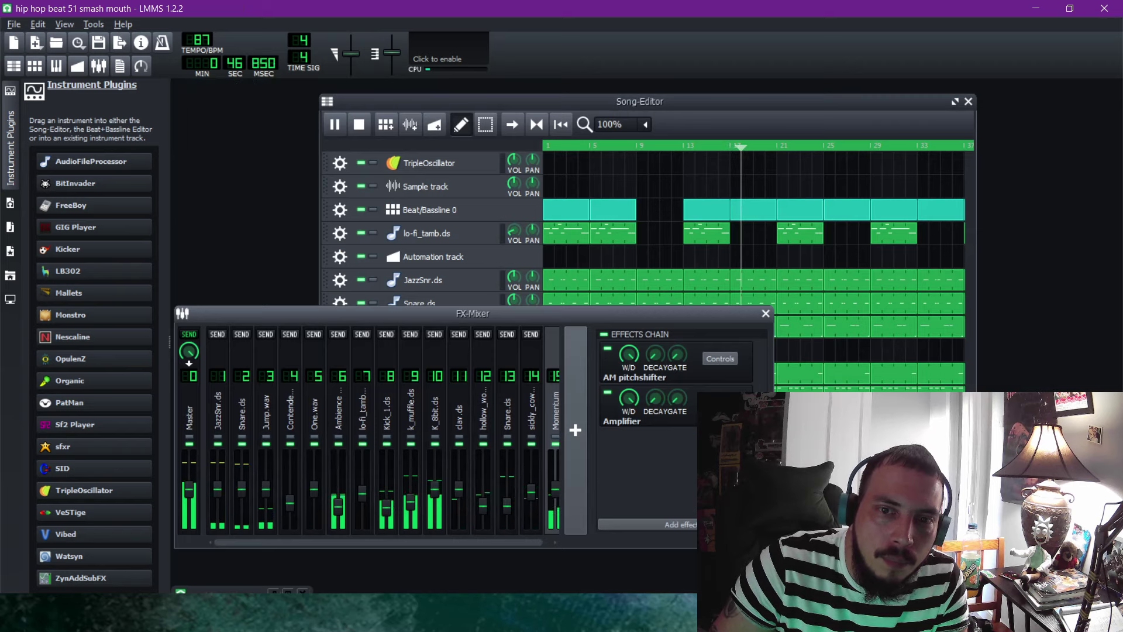
{"action": "left_click", "coordinate": [720, 359]}
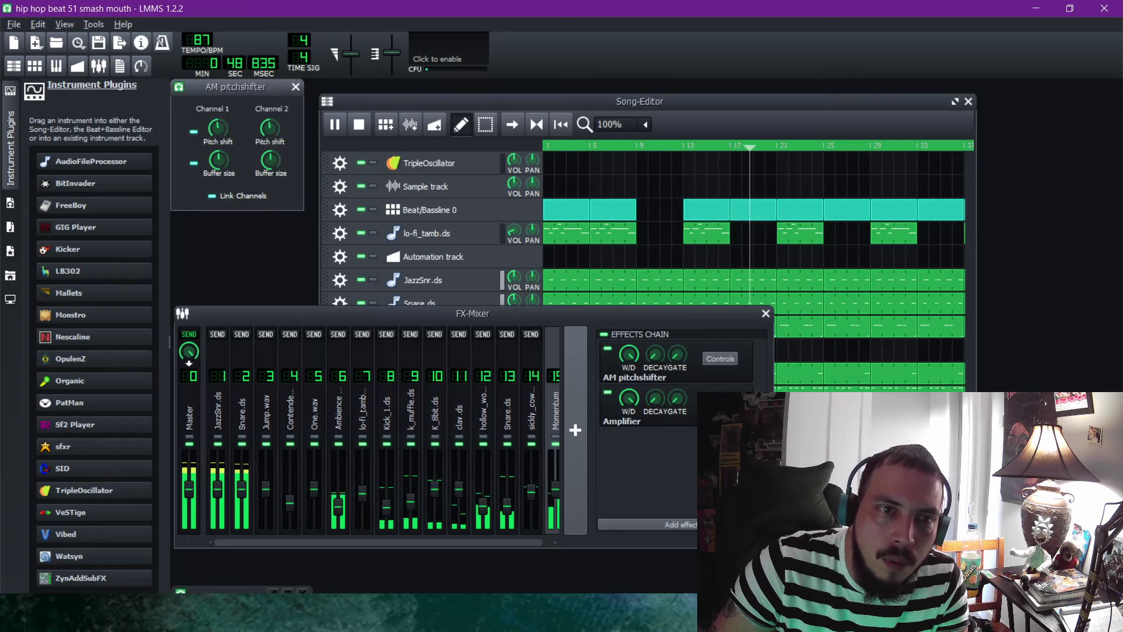
{"action": "left_click_drag", "start_coordinate": [270, 128], "coordinate": [269, 132]}
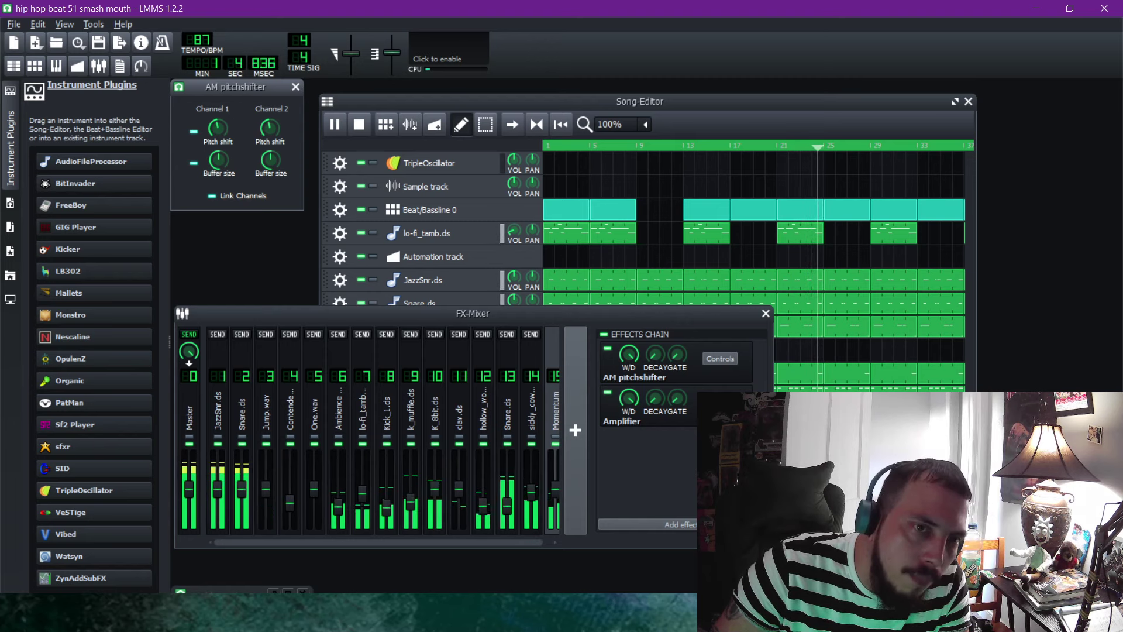
{"action": "left_click_drag", "start_coordinate": [270, 128], "coordinate": [270, 131]}
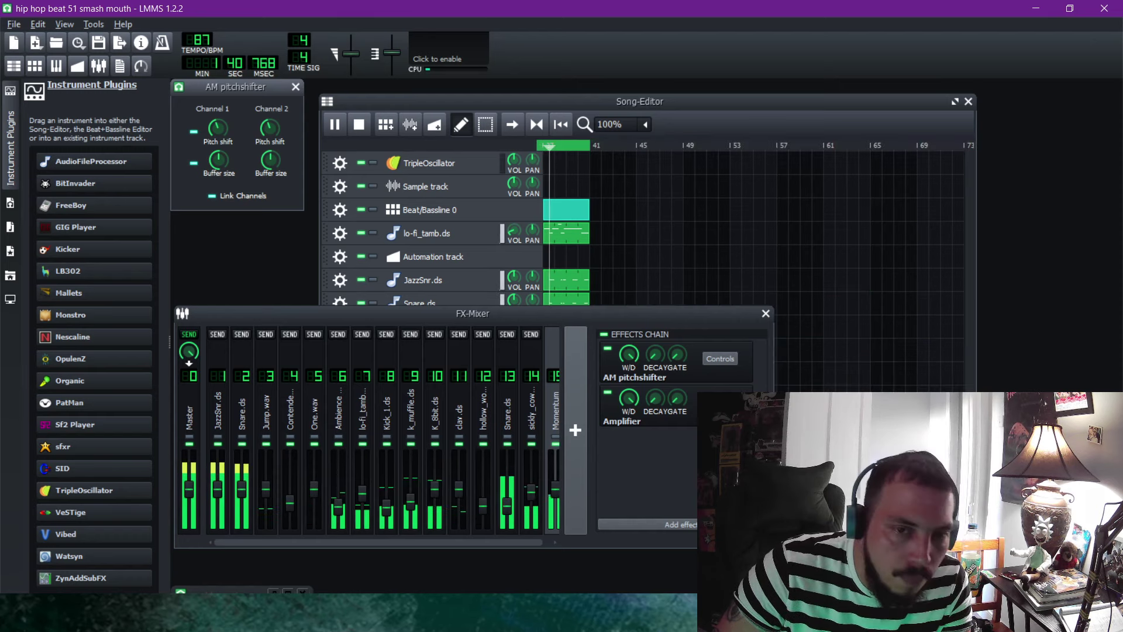
Lower the Momentum channel's mixer volume to about 65% and close the AM pitchshifter controls.
{"action": "left_click", "coordinate": [554, 489]}
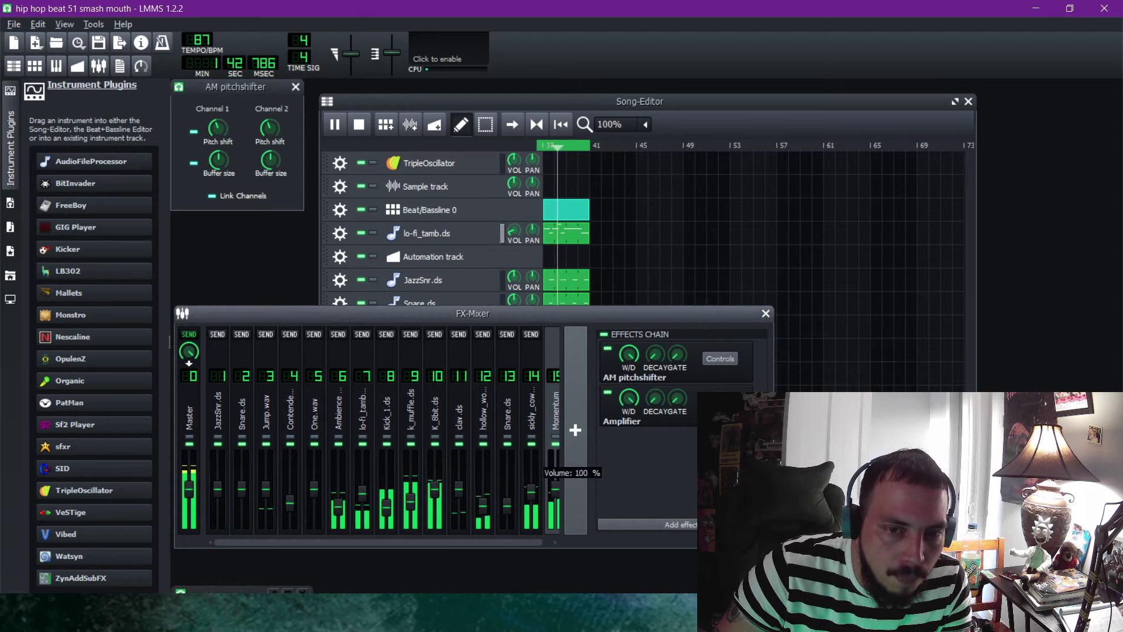
{"action": "left_click_drag", "start_coordinate": [554, 488], "coordinate": [554, 497]}
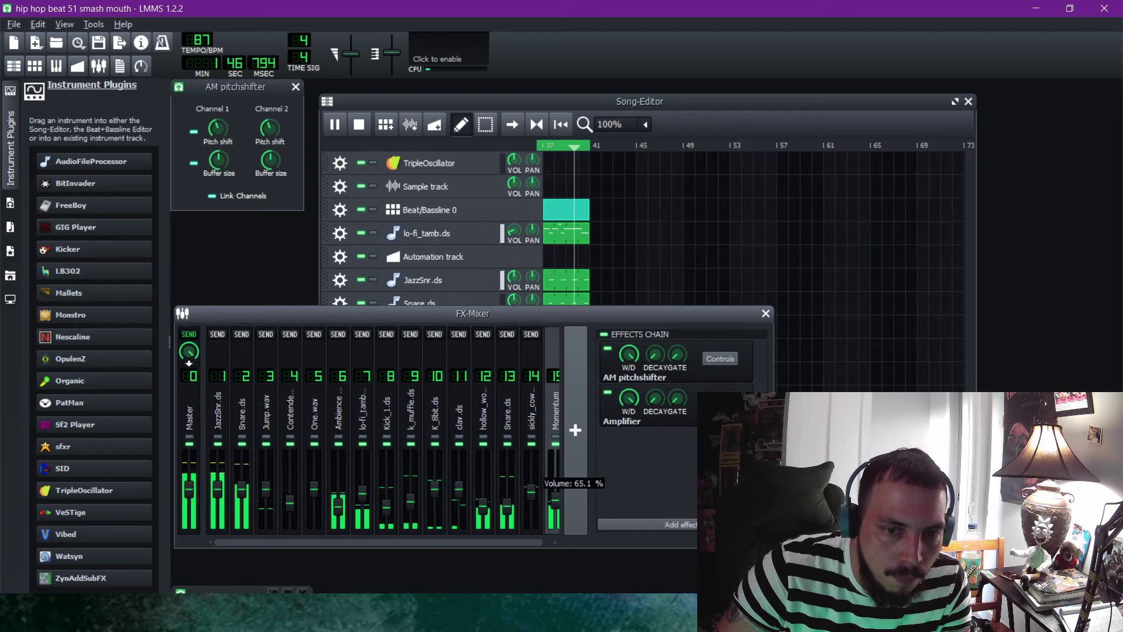
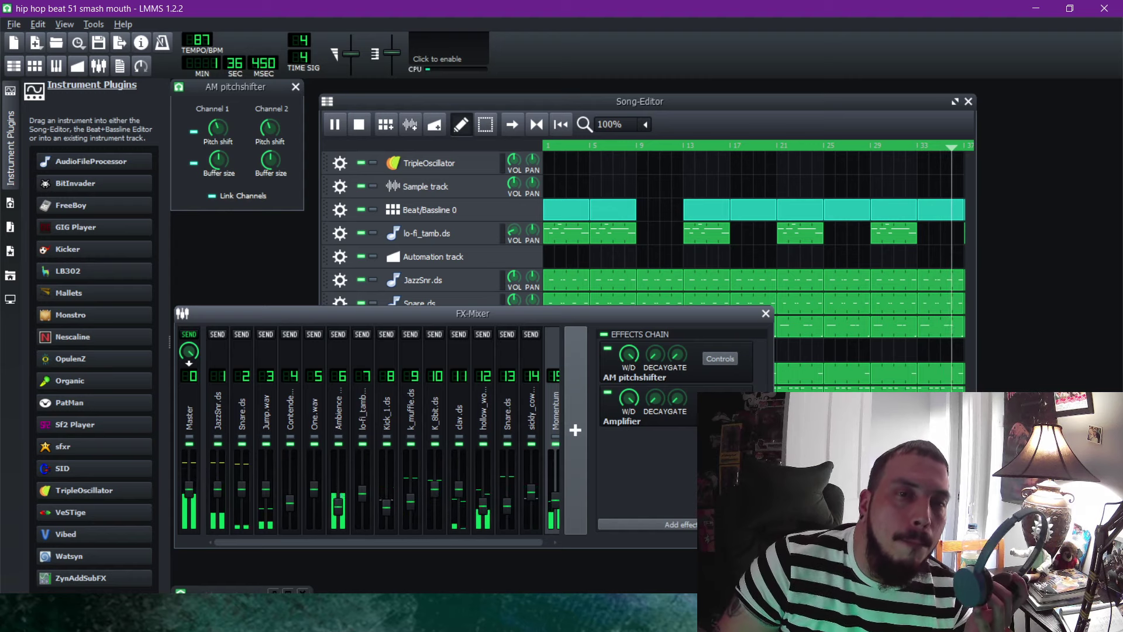
{"action": "left_click", "coordinate": [295, 86]}
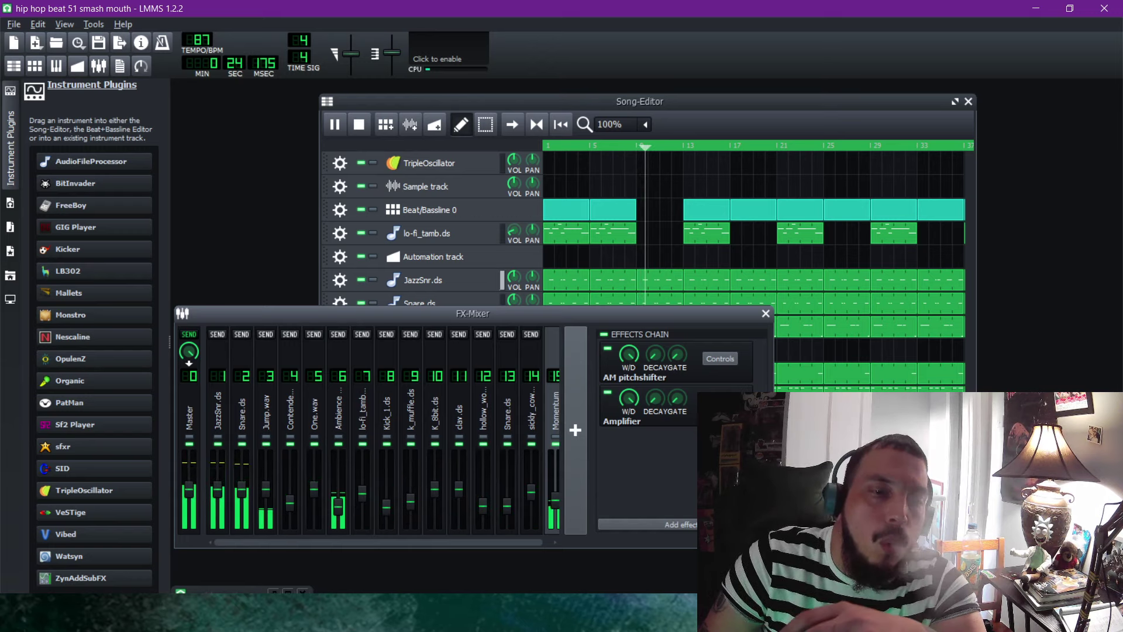
Replay the song from the start and raise the Contender Eliminated channel's volume in the FX-Mixer.
{"action": "left_click_drag", "start_coordinate": [290, 503], "coordinate": [290, 502]}
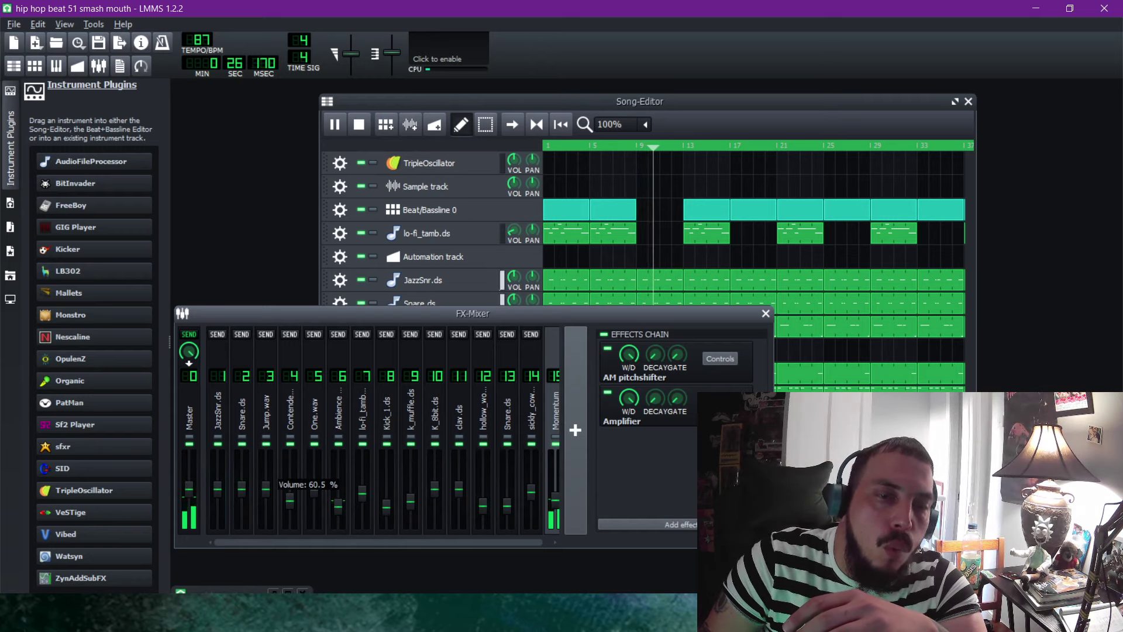
{"action": "left_click", "coordinate": [544, 145]}
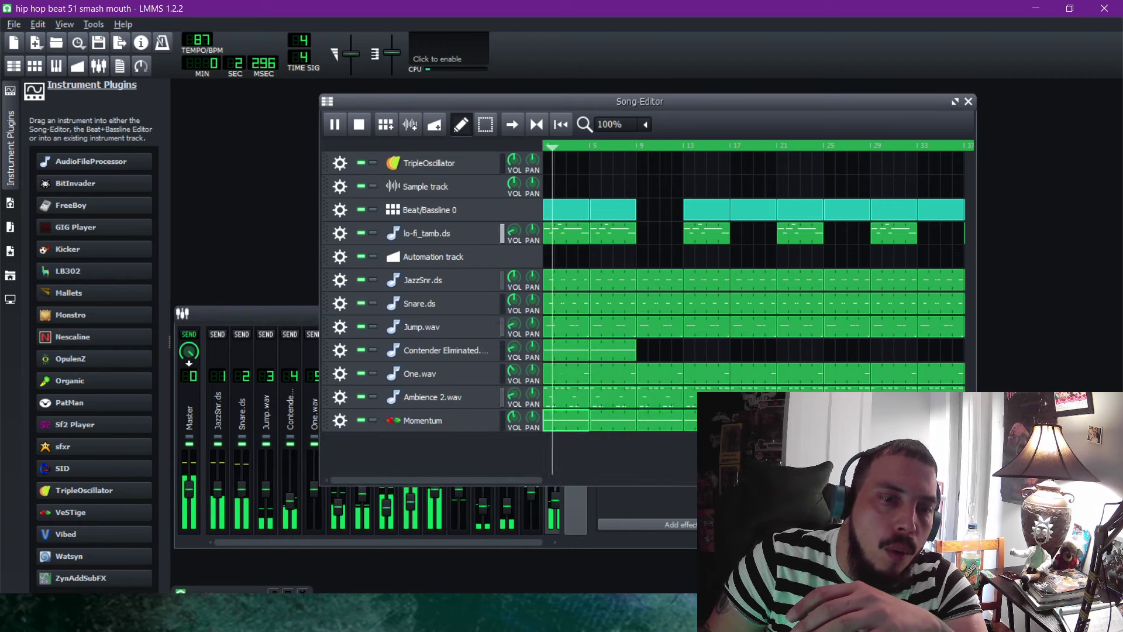
{"action": "left_click_drag", "start_coordinate": [290, 501], "coordinate": [289, 494]}
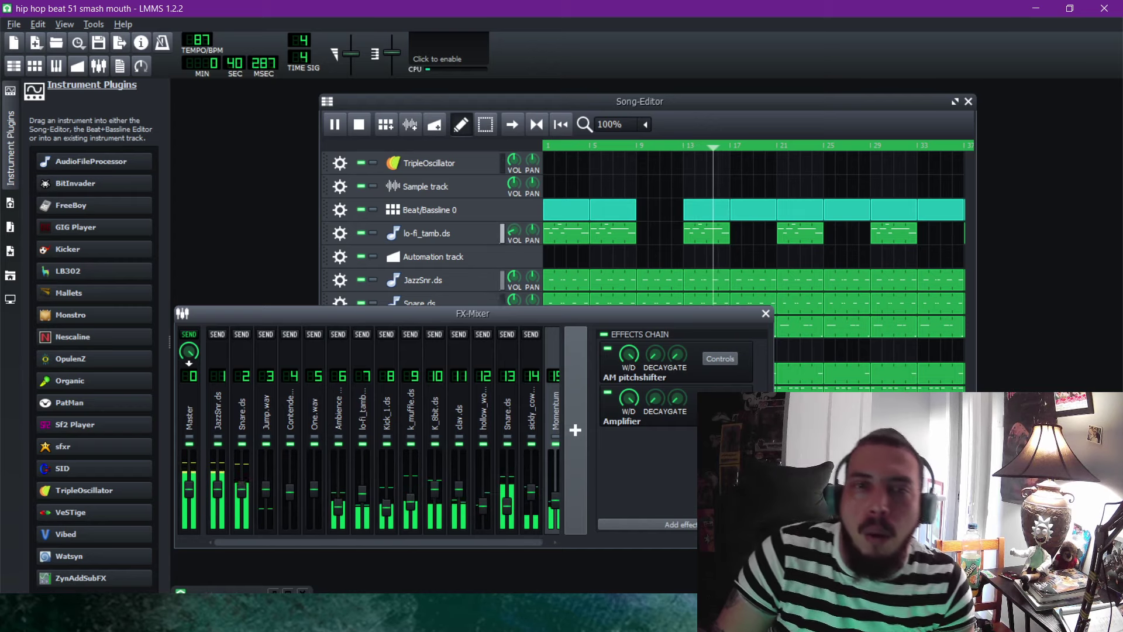
Mute and unmute the Ambience 2.wav track twice in the Song-Editor to compare the mix, and stop playback.
{"action": "left_click", "coordinate": [481, 102]}
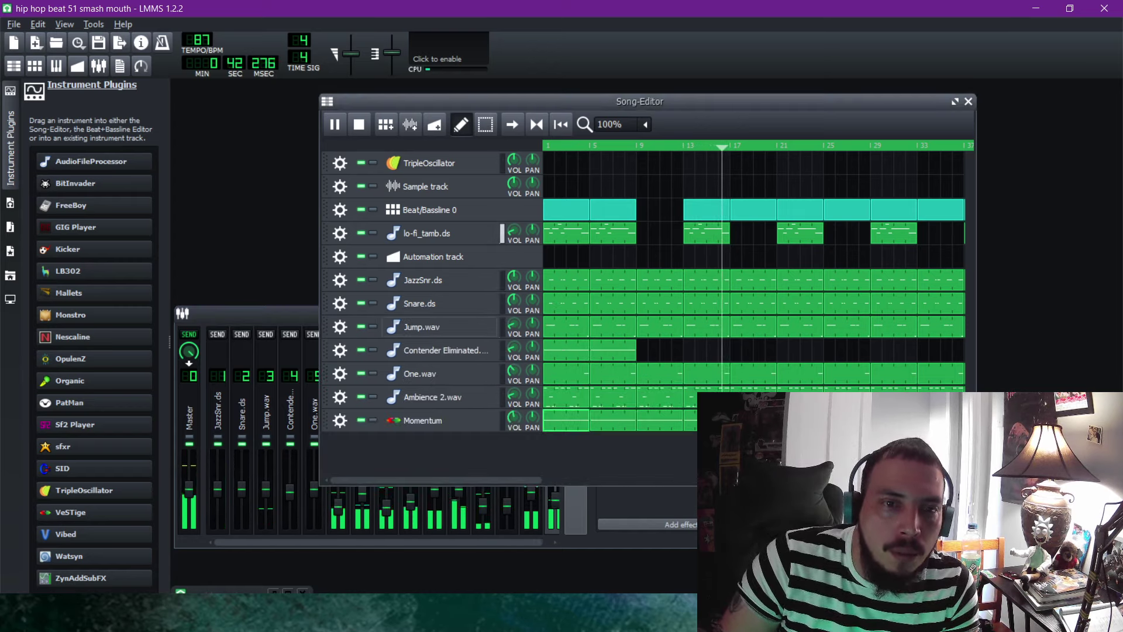
{"action": "left_click", "coordinate": [361, 397]}
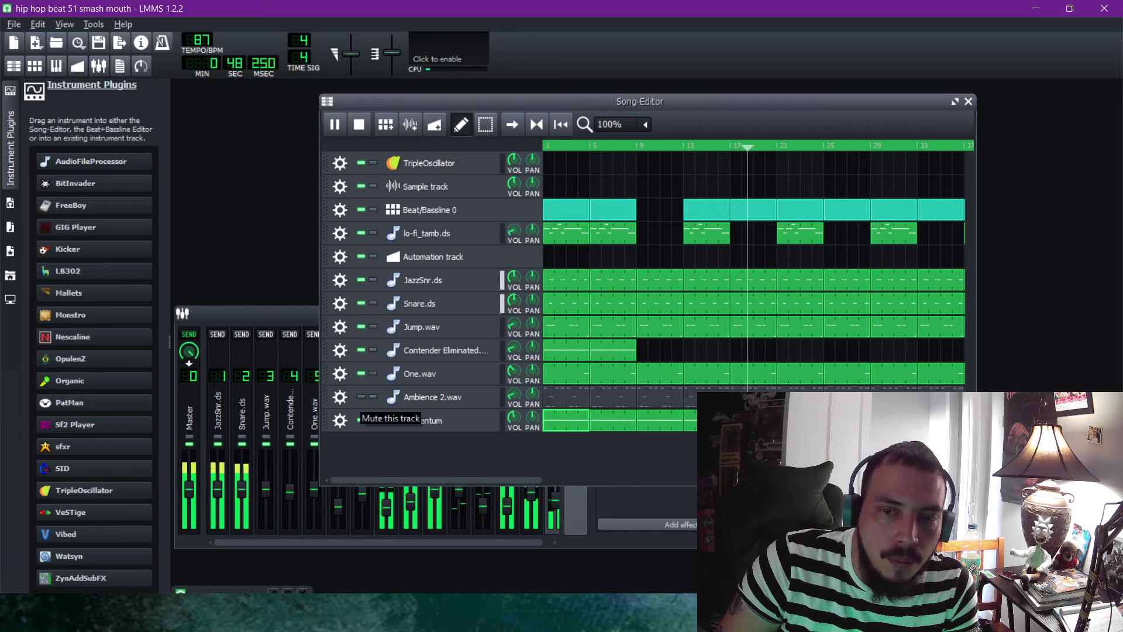
{"action": "left_click", "coordinate": [361, 397]}
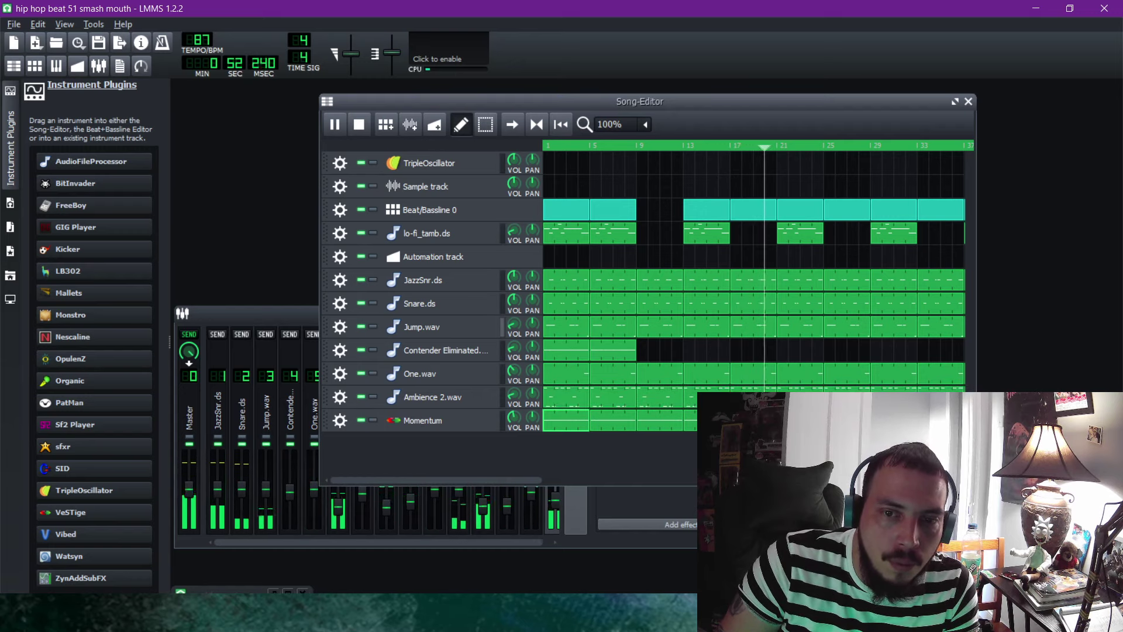
{"action": "left_click", "coordinate": [361, 397]}
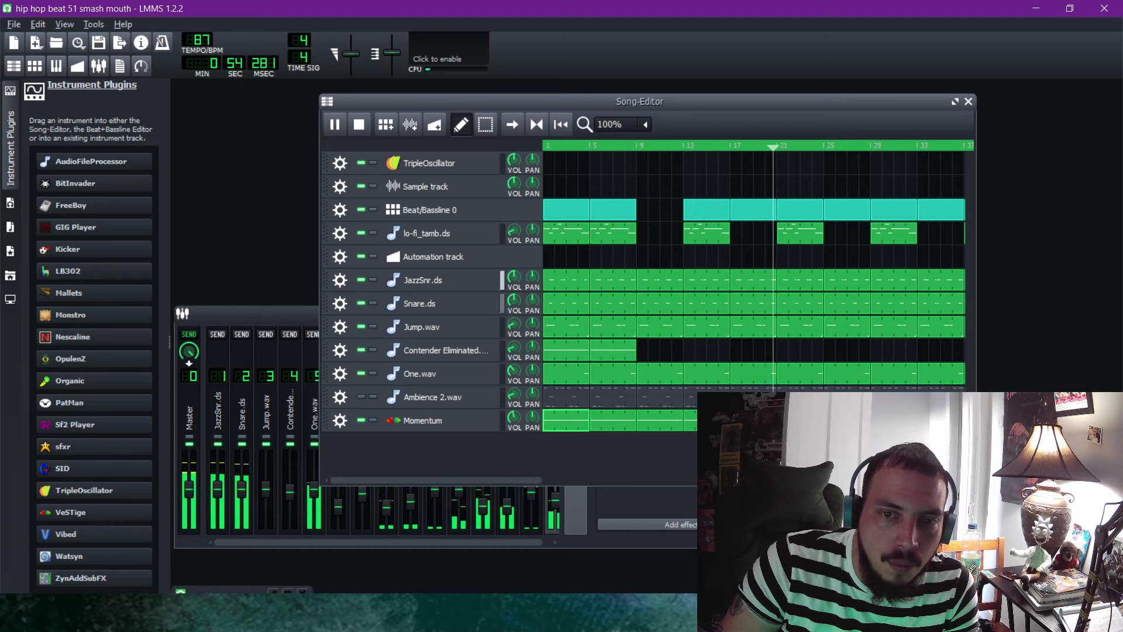
{"action": "left_click", "coordinate": [361, 397]}
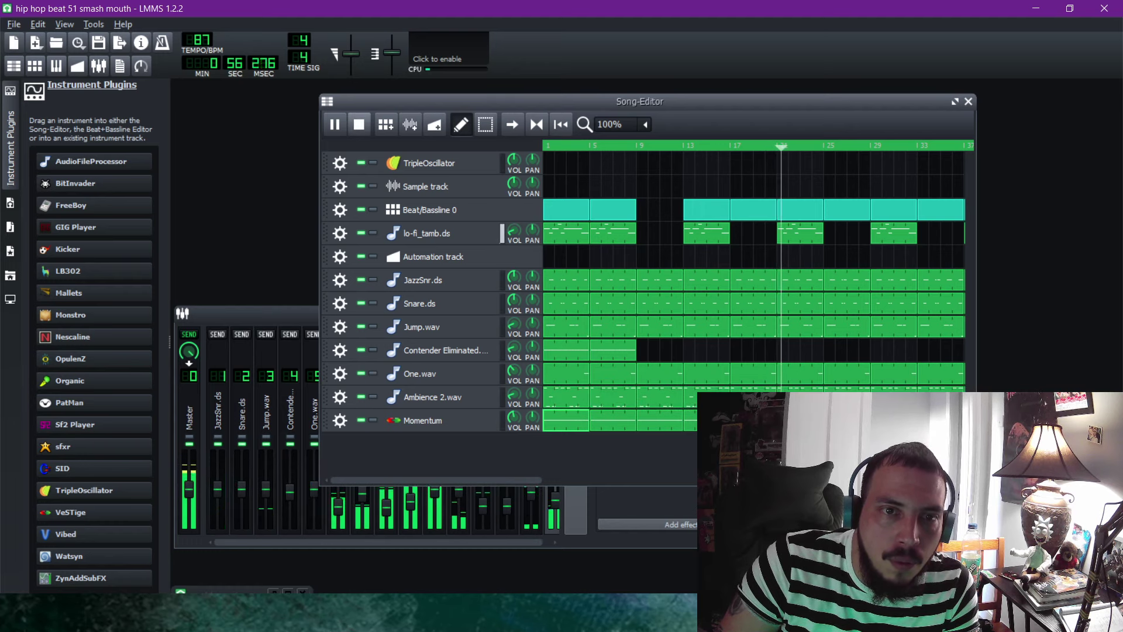
{"action": "key", "text": "space"}
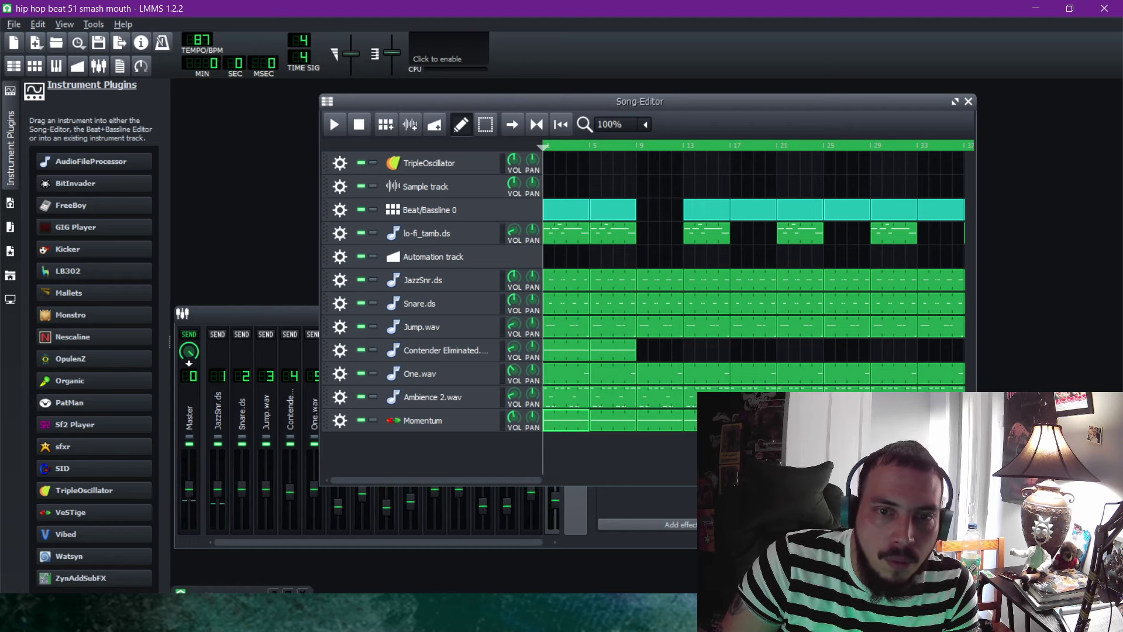
Erase the four notes in bar 3 of the first Ambience 2.wav clip and close the Piano-Roll.
{"action": "double_click", "coordinate": [566, 403]}
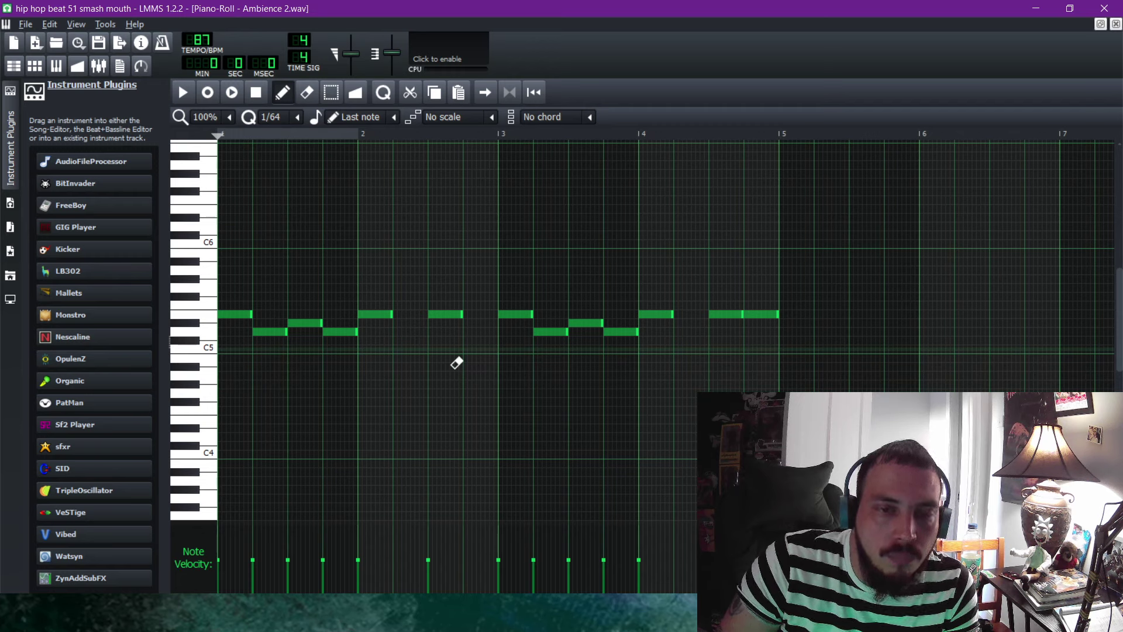
{"action": "left_click", "coordinate": [307, 93]}
{"action": "left_click", "coordinate": [515, 317]}
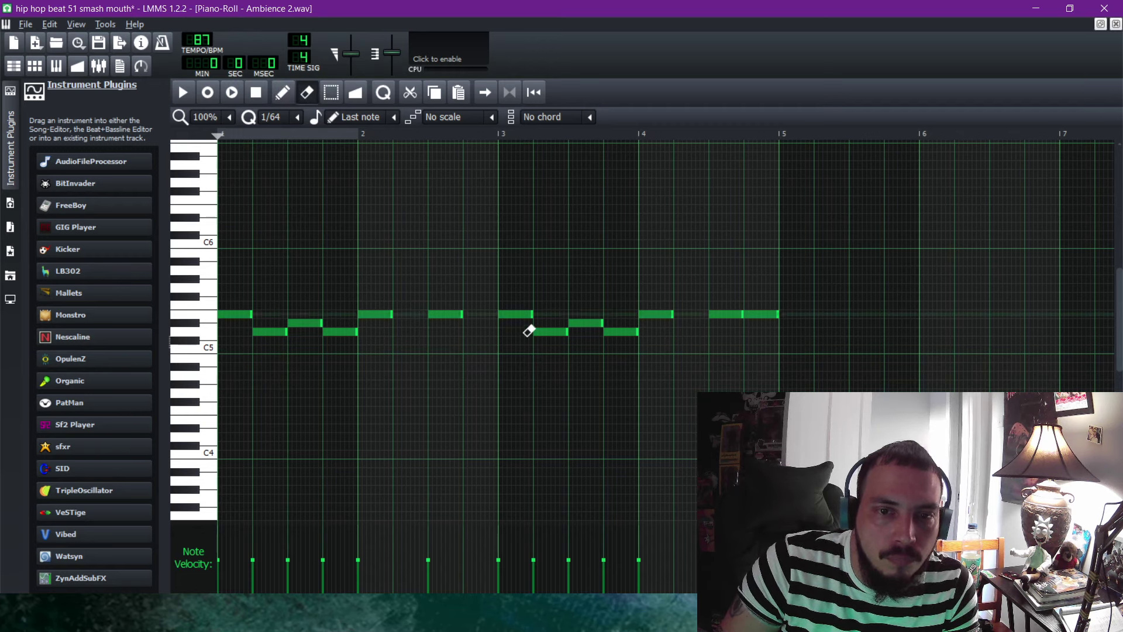
{"action": "mouse_move", "coordinate": [529, 330]}
{"action": "left_mouse_down"}
{"action": "mouse_move", "coordinate": [552, 348]}
{"action": "mouse_move", "coordinate": [613, 344]}
{"action": "left_mouse_up"}
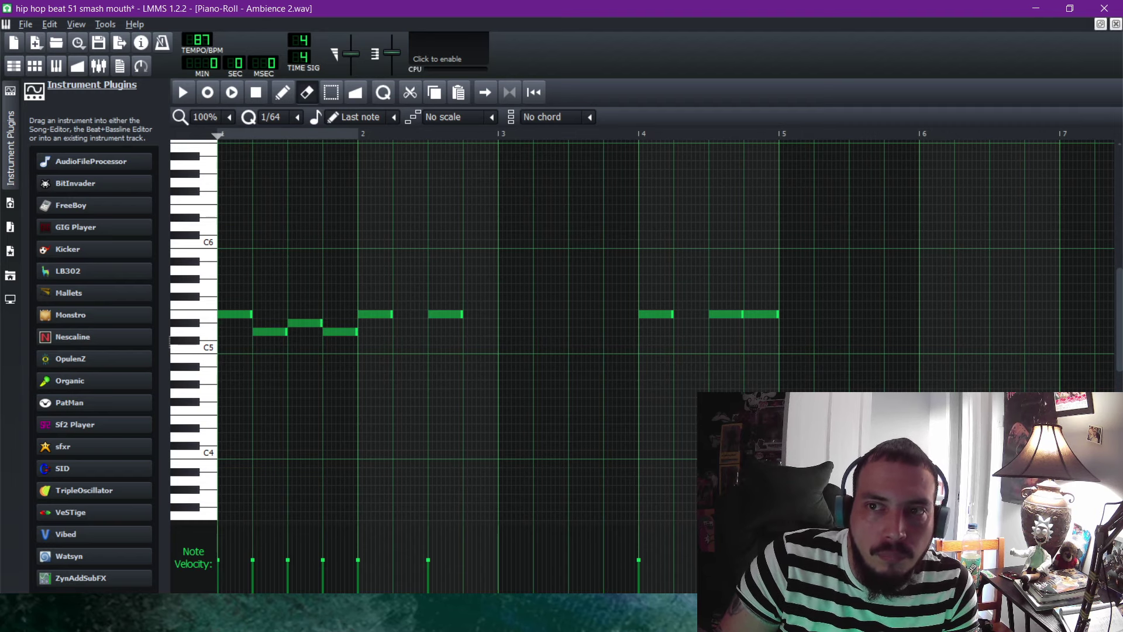
{"action": "left_click", "coordinate": [1116, 24]}
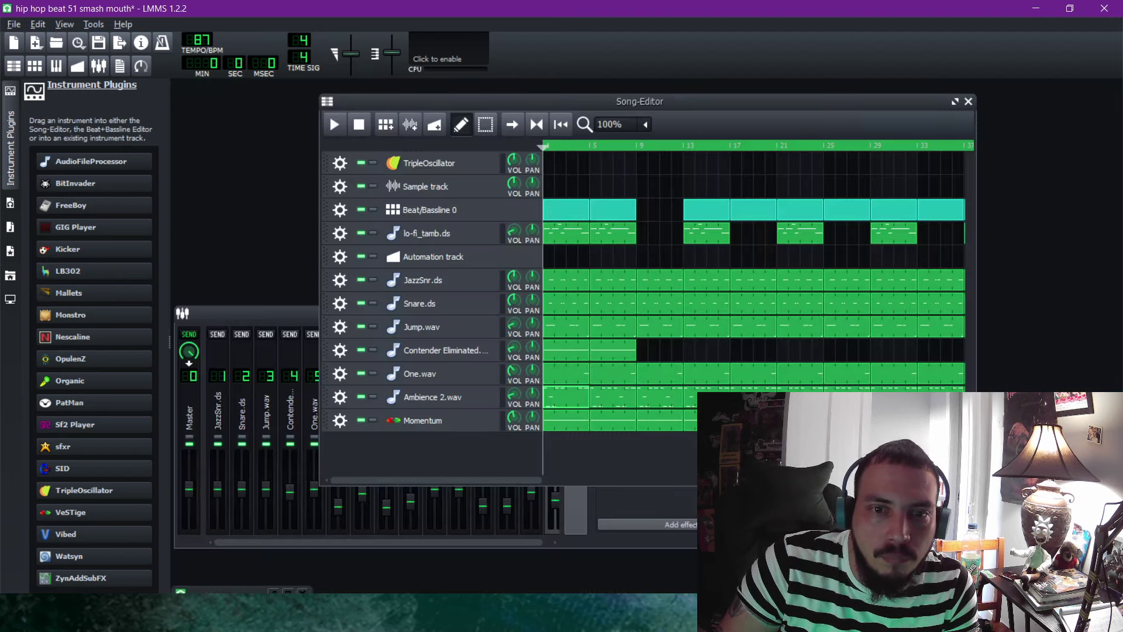
Delete every Ambience 2.wav clip after the first and paste copies of the edited clip at bars 5 and 9 in the maximized Song-Editor.
{"action": "middle_click", "coordinate": [613, 397]}
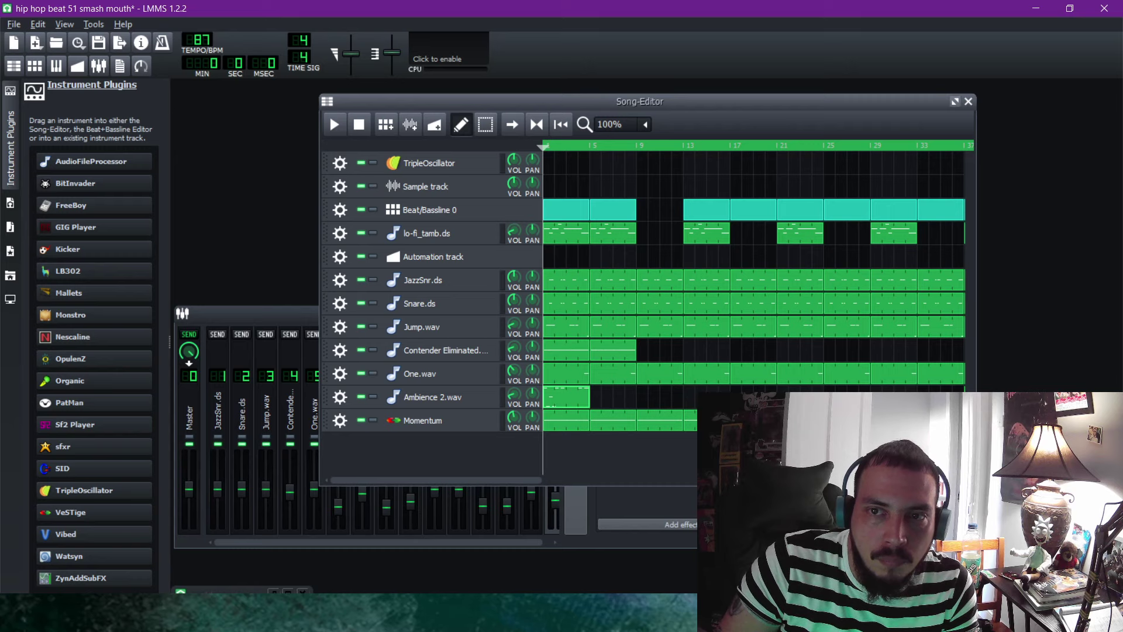
{"action": "double_click", "coordinate": [329, 113]}
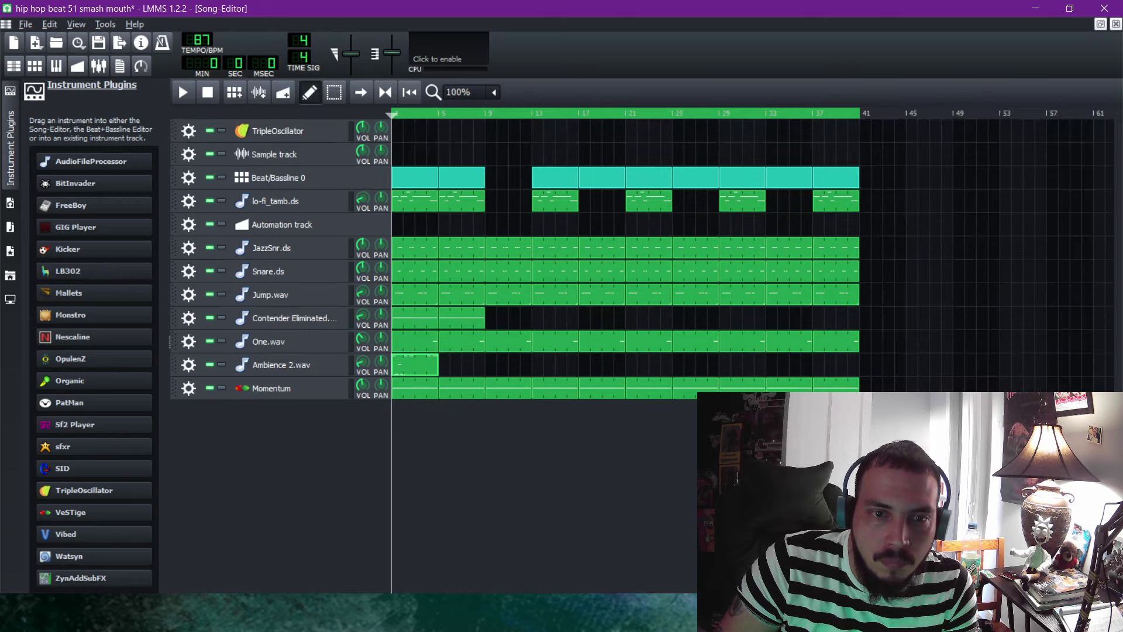
{"action": "right_click", "coordinate": [409, 367]}
{"action": "left_click", "coordinate": [433, 435]}
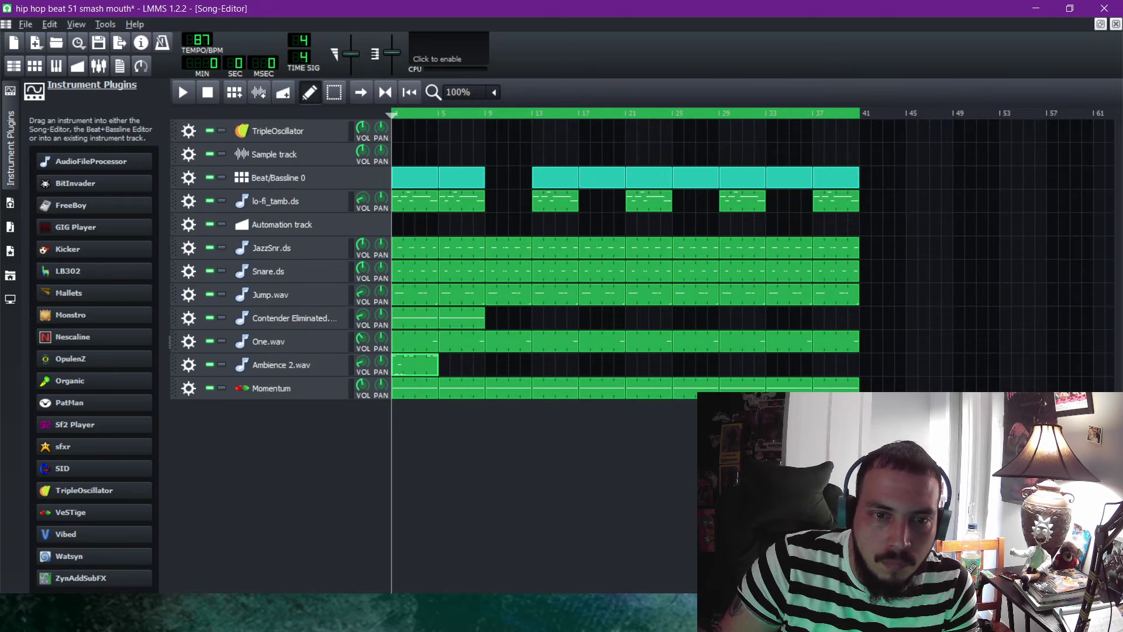
{"action": "right_click", "coordinate": [446, 364]}
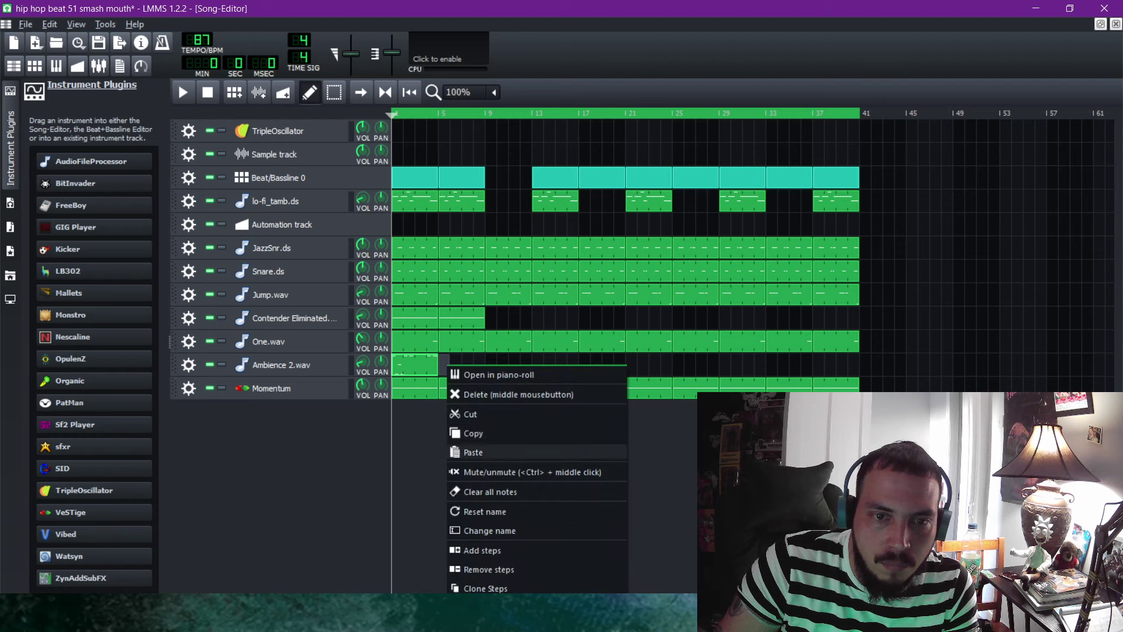
{"action": "left_click", "coordinate": [470, 451]}
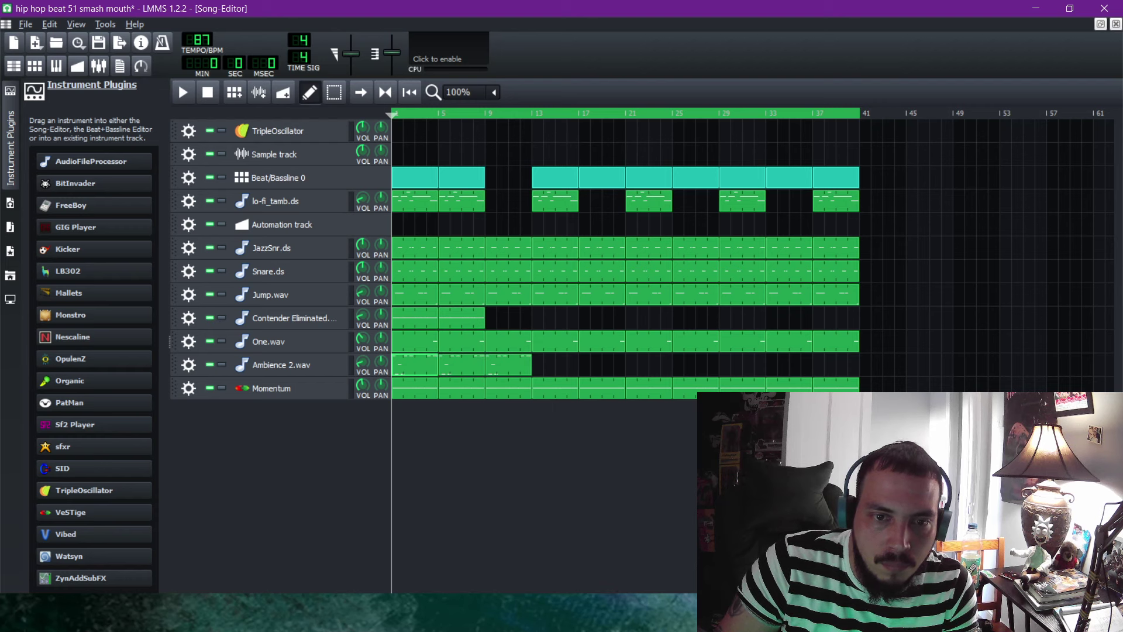
Start playback and paste the copied Ambience 2.wav clip at bars 13, 17, 21, 25, 29, 33 and 37.
{"action": "left_click", "coordinate": [179, 85]}
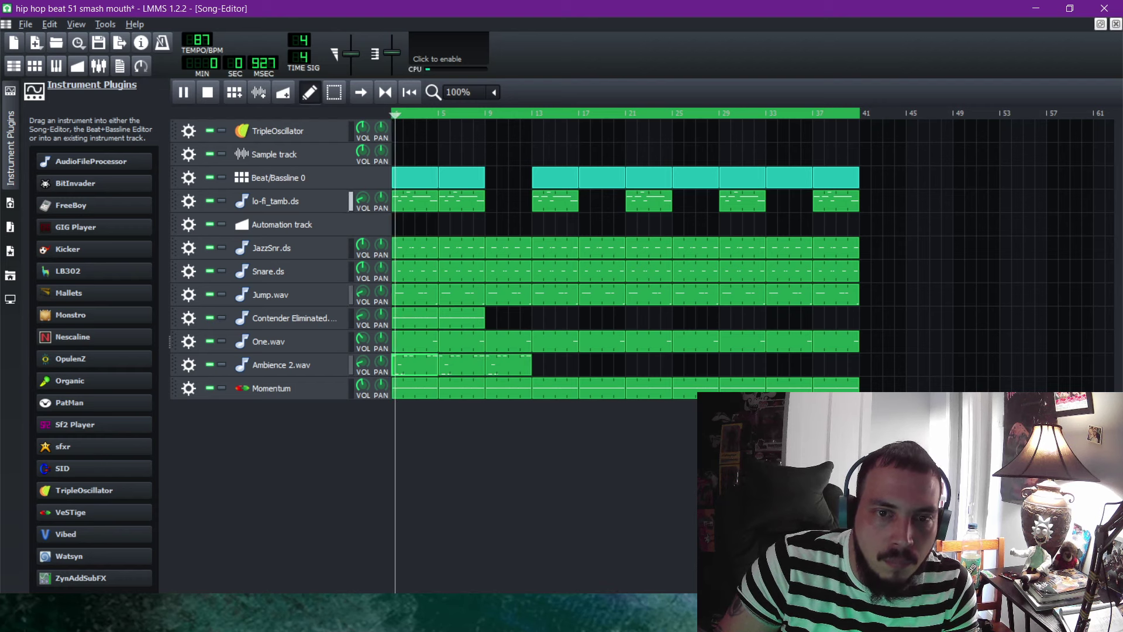
{"action": "right_click", "coordinate": [535, 364]}
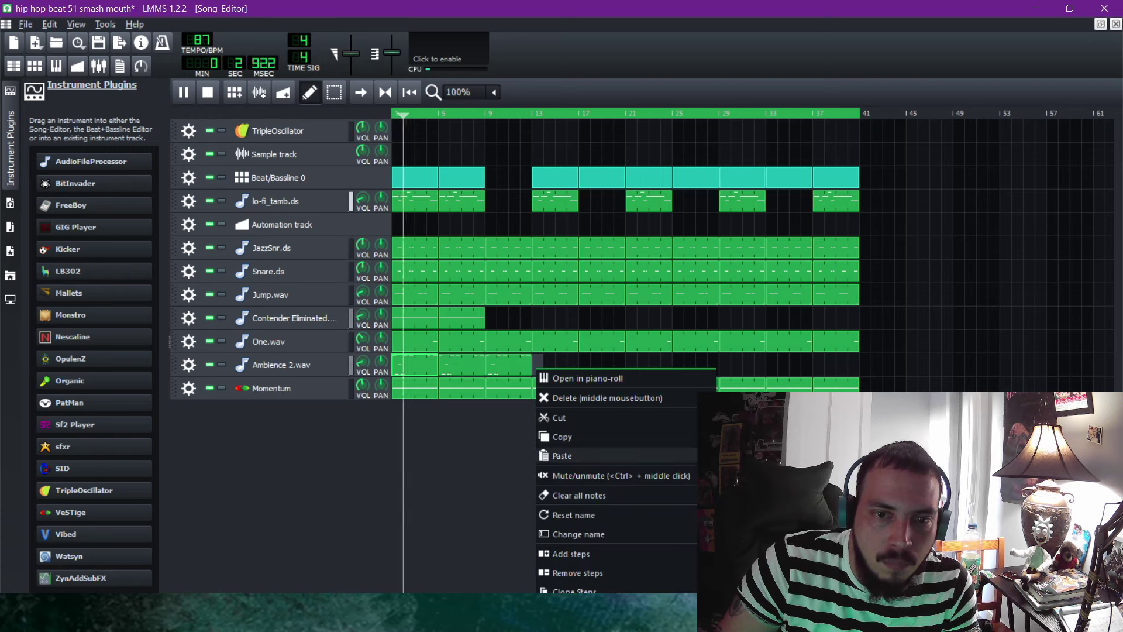
{"action": "left_click", "coordinate": [562, 454]}
{"action": "right_click", "coordinate": [583, 365]}
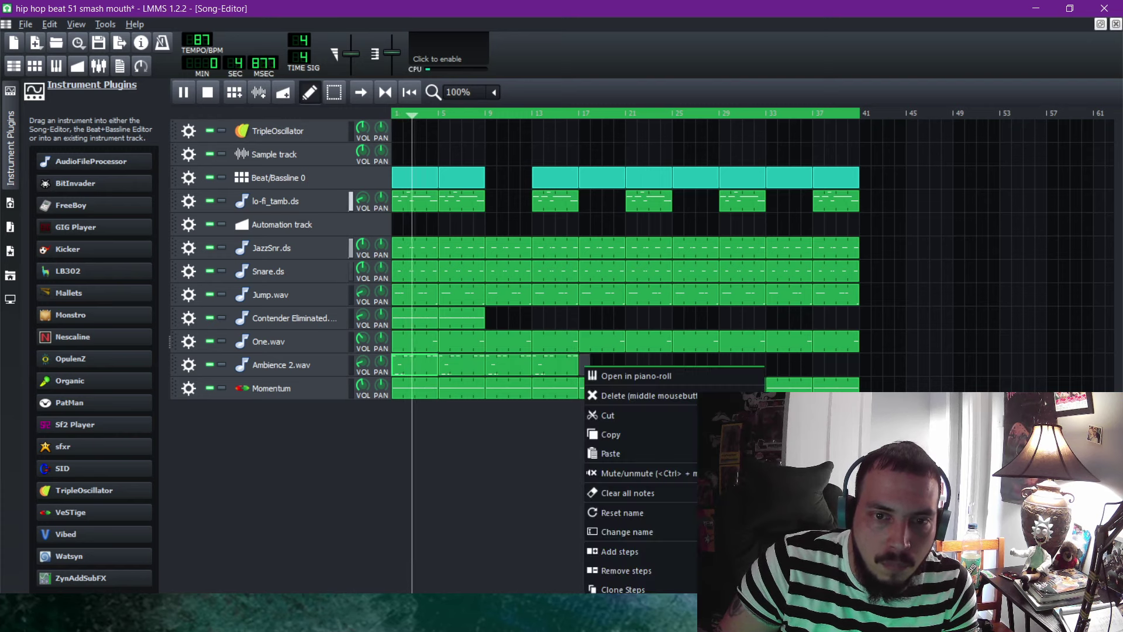
{"action": "left_click", "coordinate": [611, 453]}
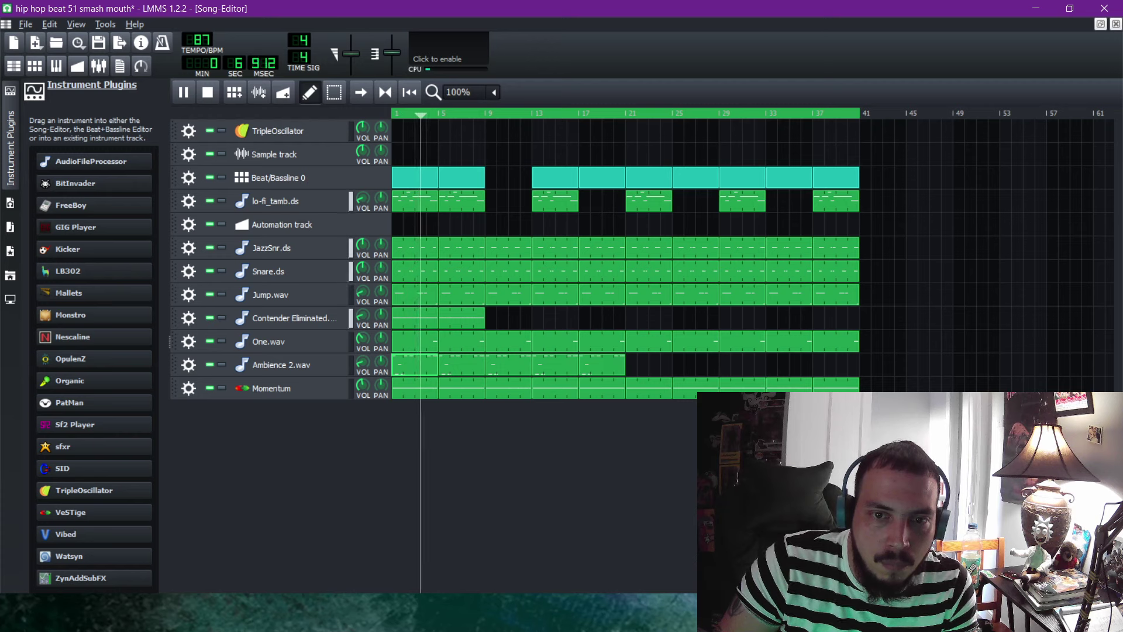
{"action": "right_click", "coordinate": [629, 365]}
{"action": "left_click", "coordinate": [657, 453]}
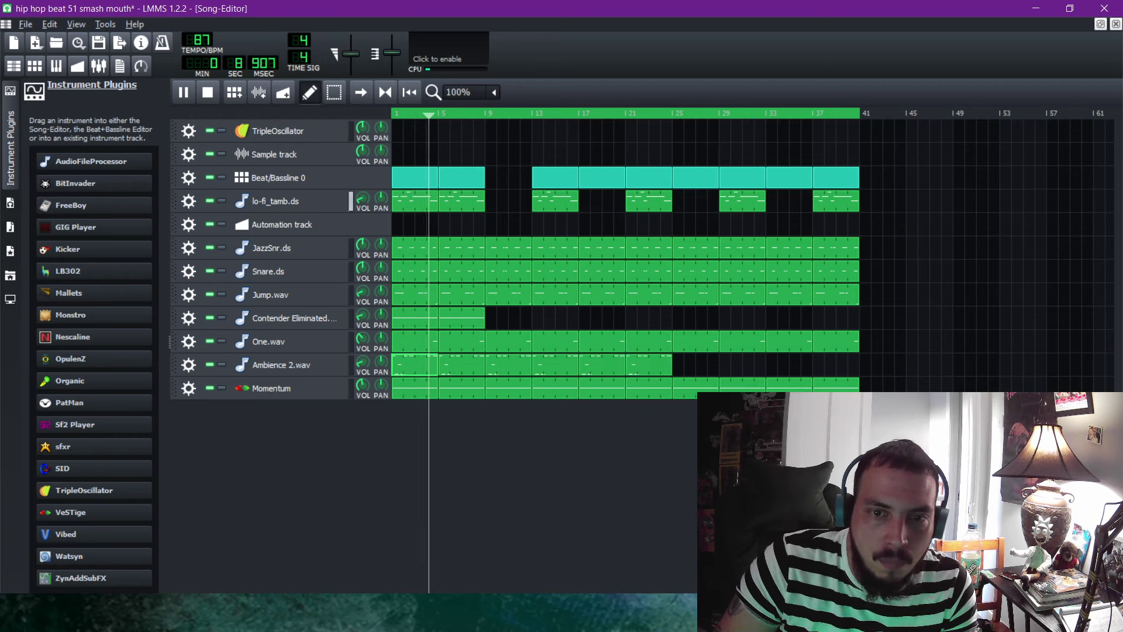
{"action": "right_click", "coordinate": [677, 365]}
{"action": "left_click", "coordinate": [705, 453]}
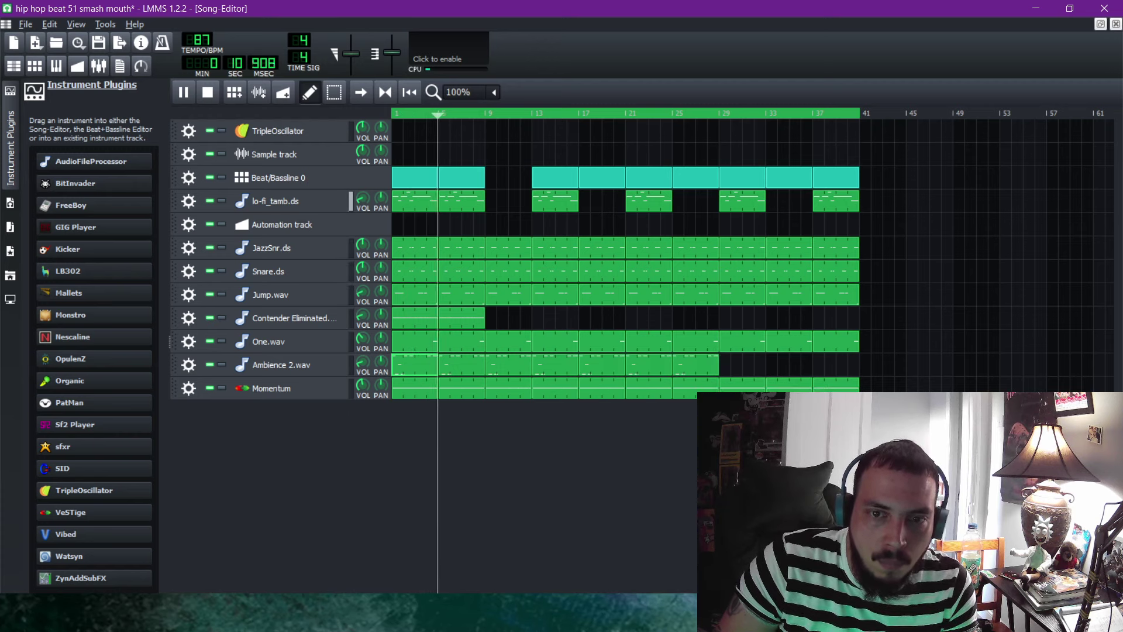
{"action": "right_click", "coordinate": [722, 364]}
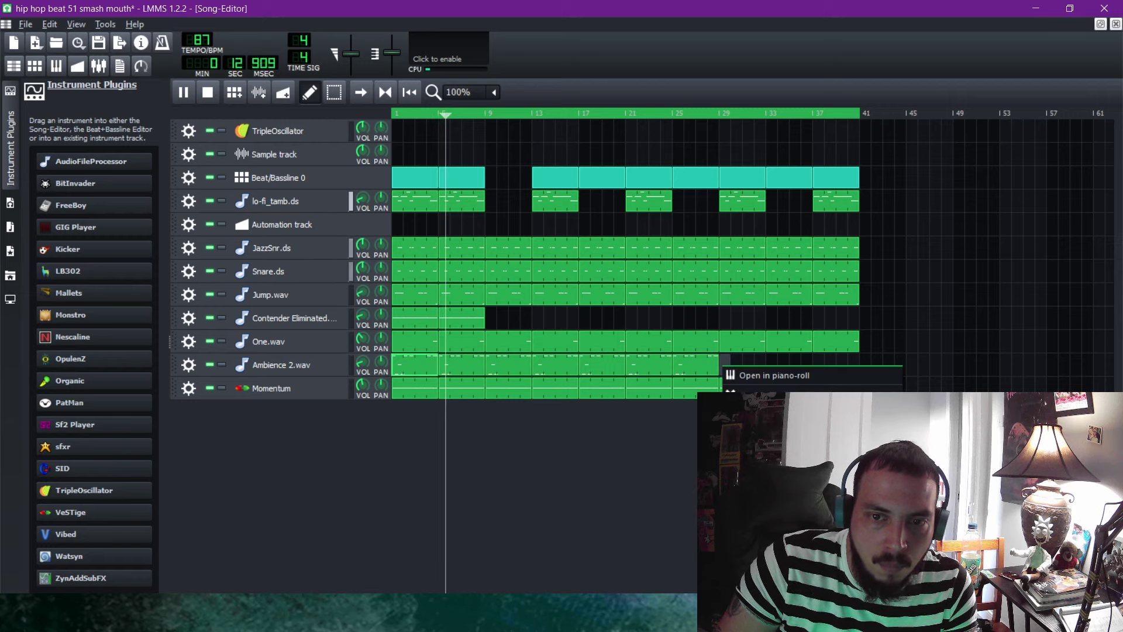
{"action": "left_click", "coordinate": [750, 453]}
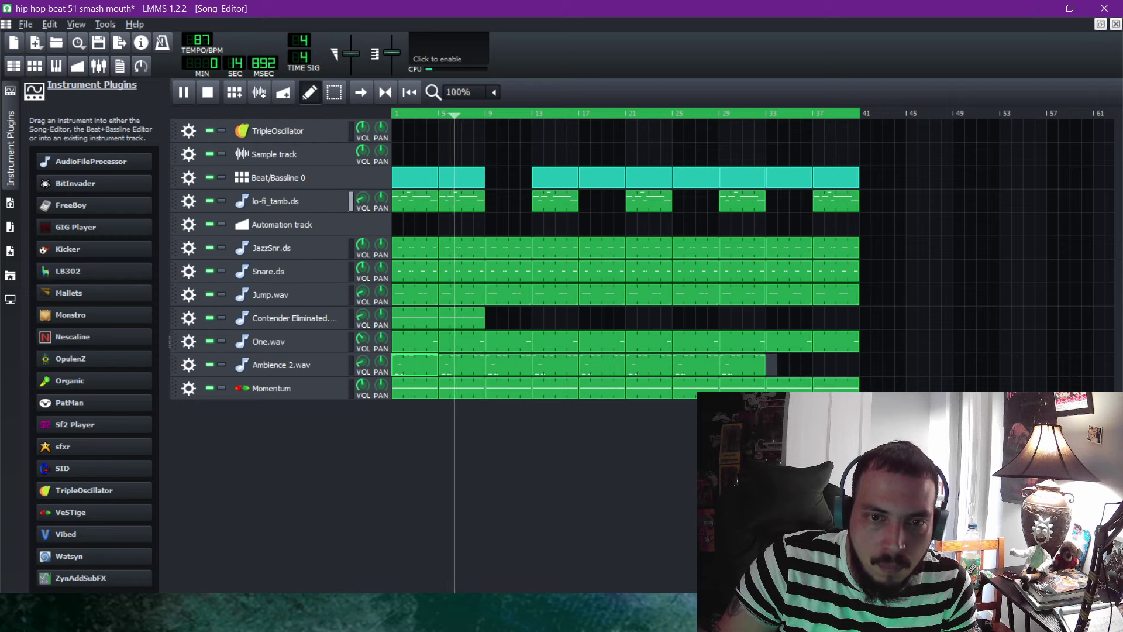
{"action": "right_click", "coordinate": [770, 364]}
{"action": "left_click", "coordinate": [798, 454]}
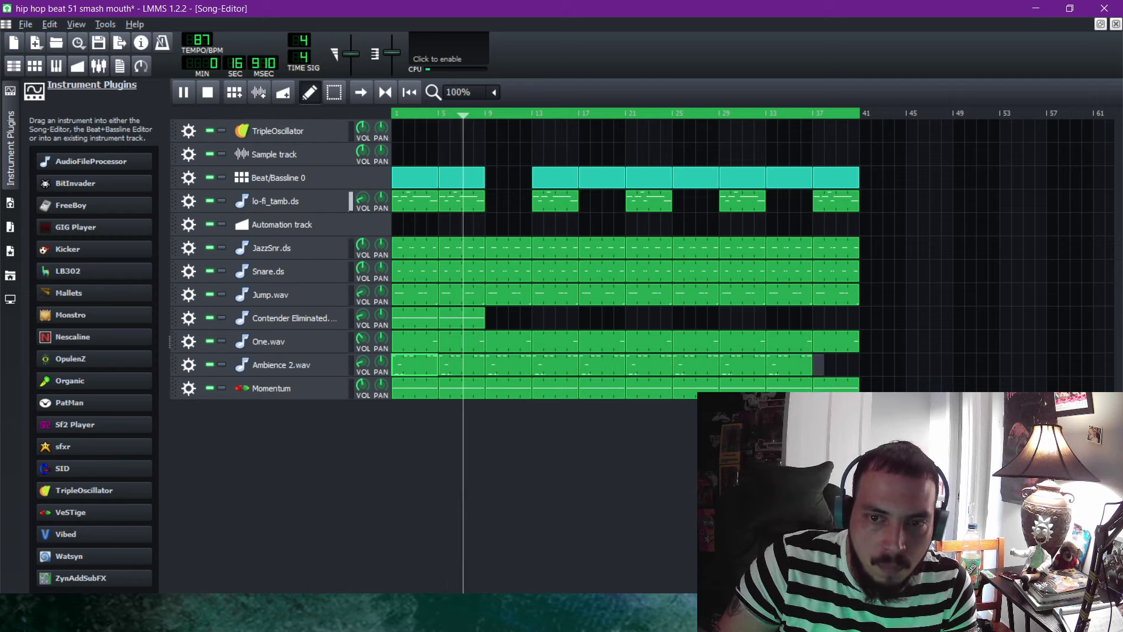
{"action": "right_click", "coordinate": [817, 365]}
{"action": "left_click", "coordinate": [845, 453]}
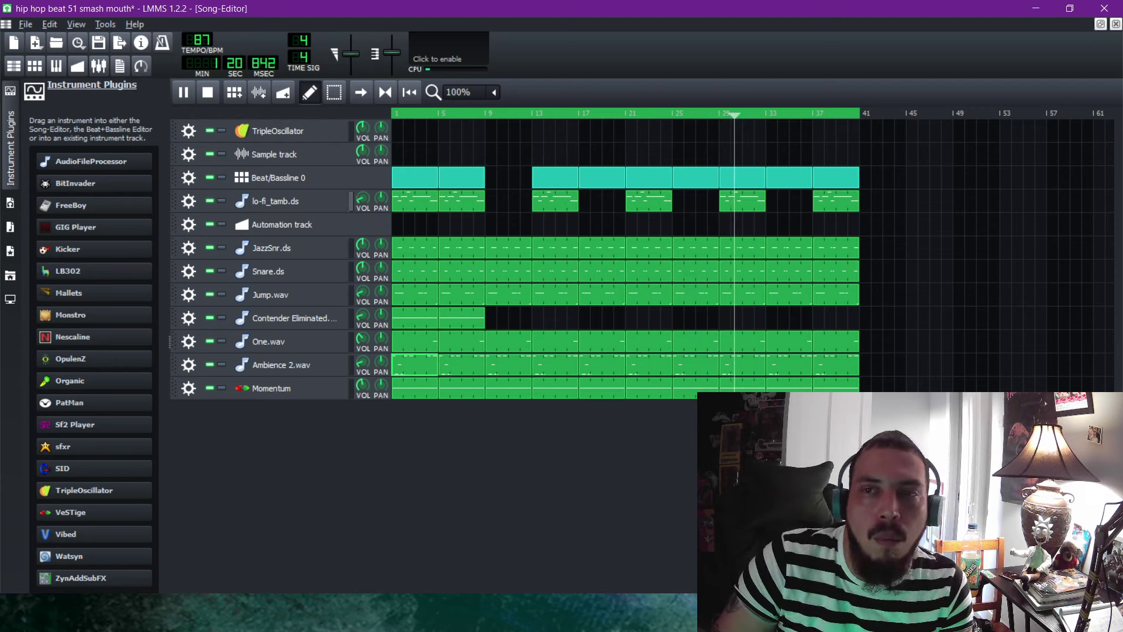
Restore the Song-Editor from its maximized size and select the Master channel in the FX-Mixer.
{"action": "left_click", "coordinate": [1100, 24]}
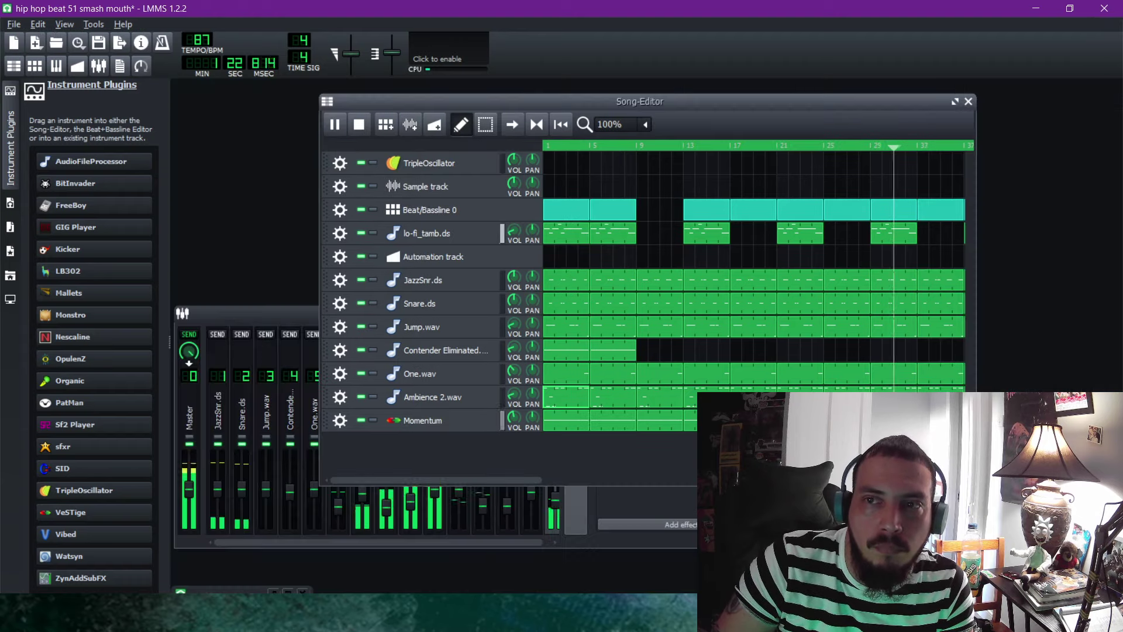
{"action": "left_click", "coordinate": [252, 313]}
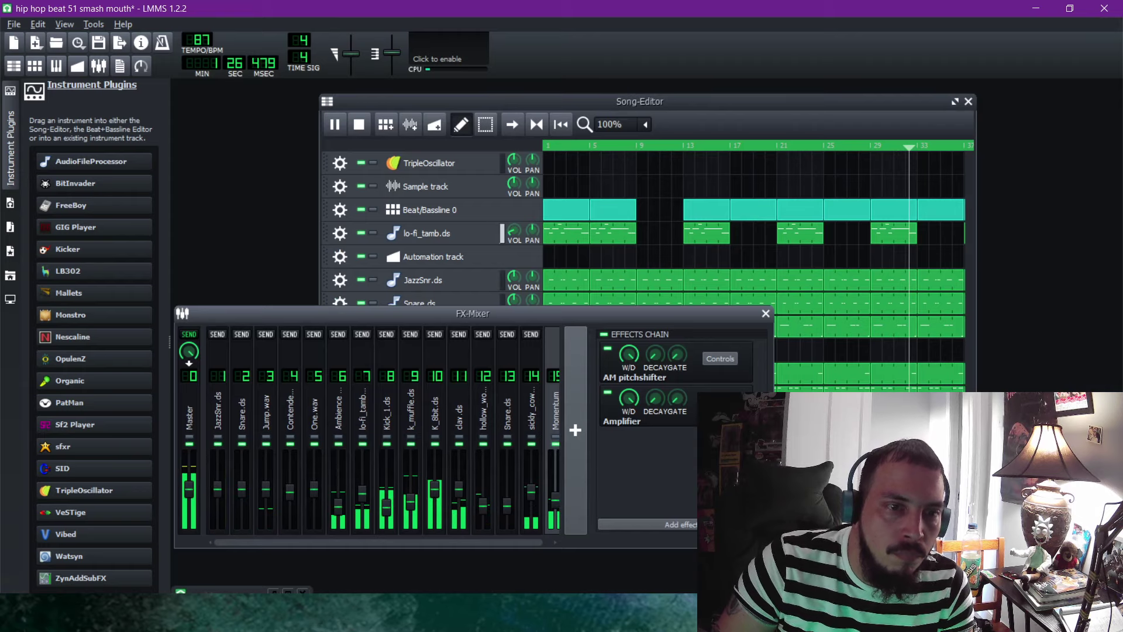
{"action": "left_click", "coordinate": [189, 362]}
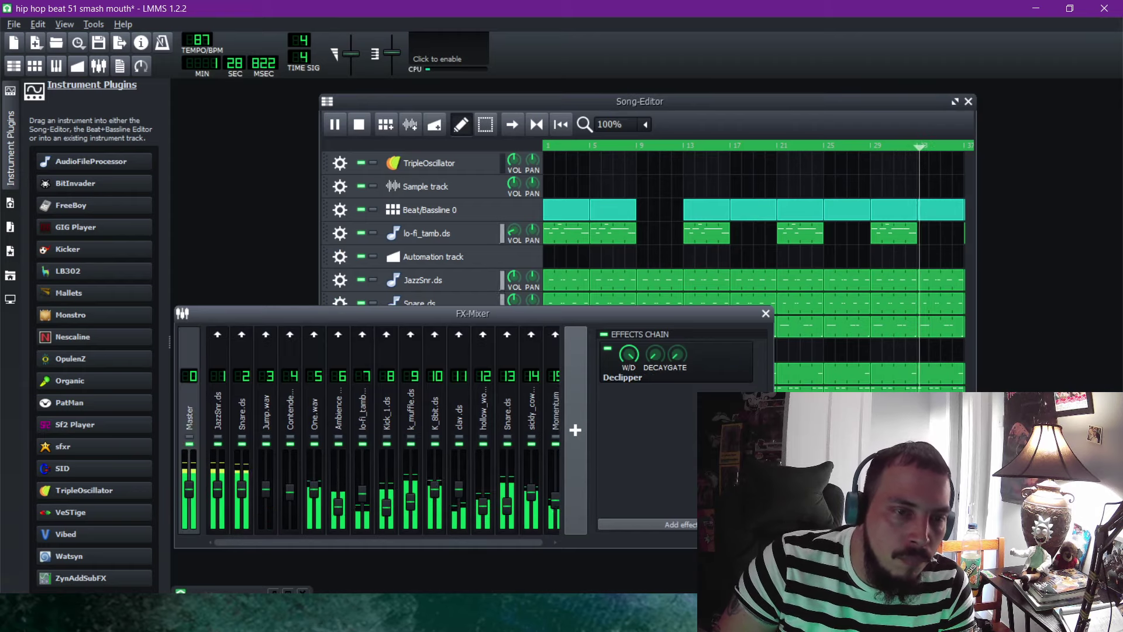
Add the native LMMS Amplifier effect to the Master channel and close its controls.
{"action": "left_click", "coordinate": [681, 524]}
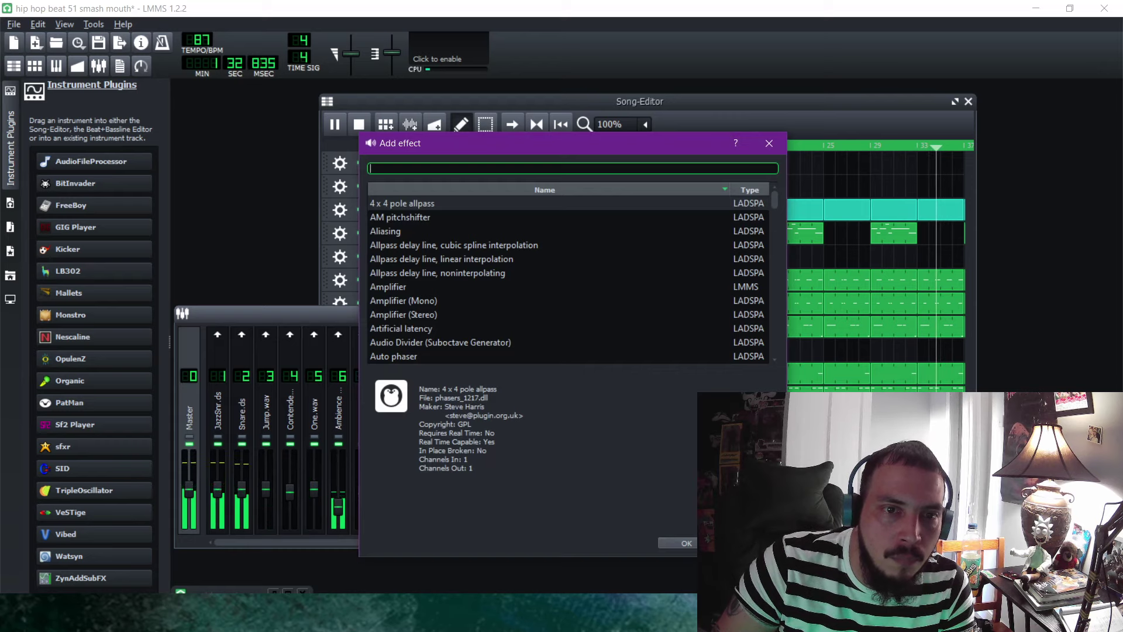
{"action": "left_click", "coordinate": [388, 286]}
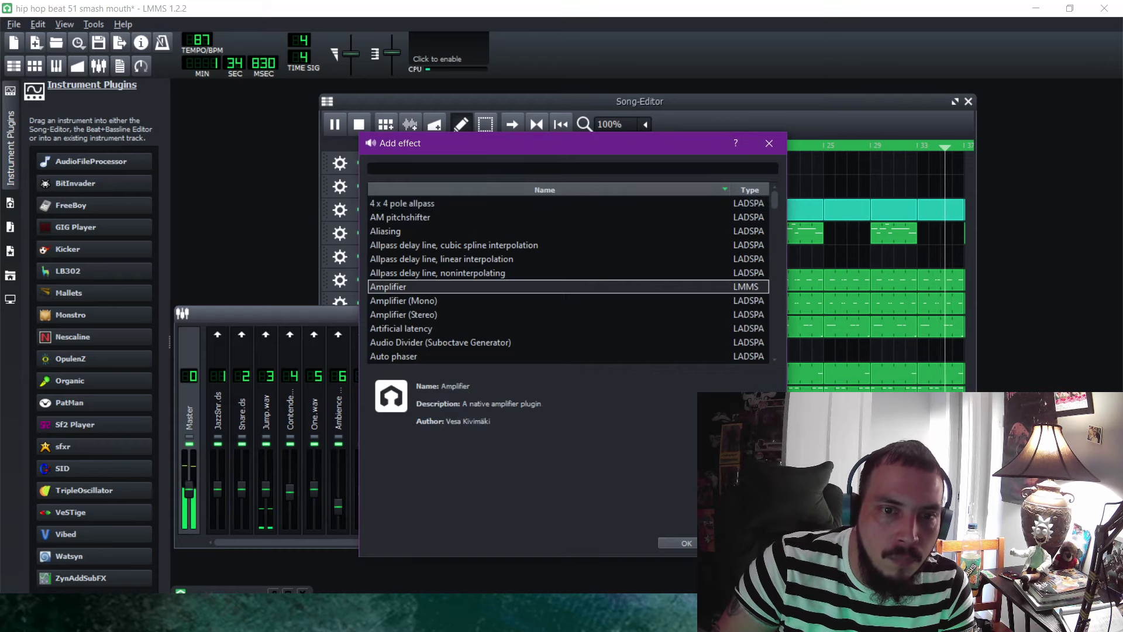
{"action": "left_click", "coordinate": [685, 543]}
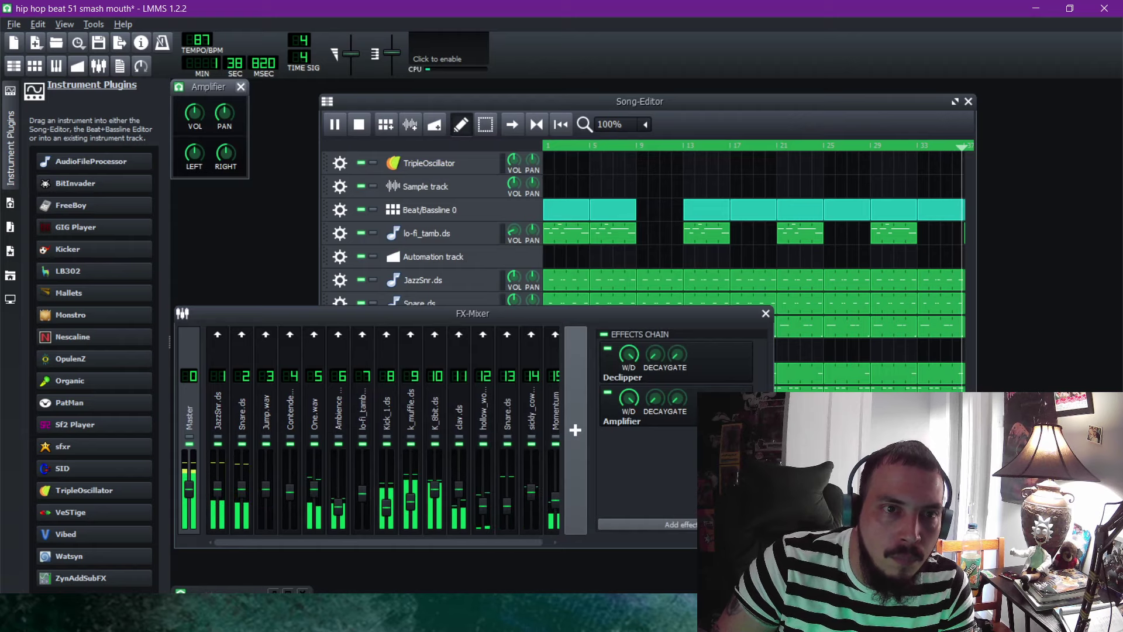
{"action": "left_click", "coordinate": [240, 86]}
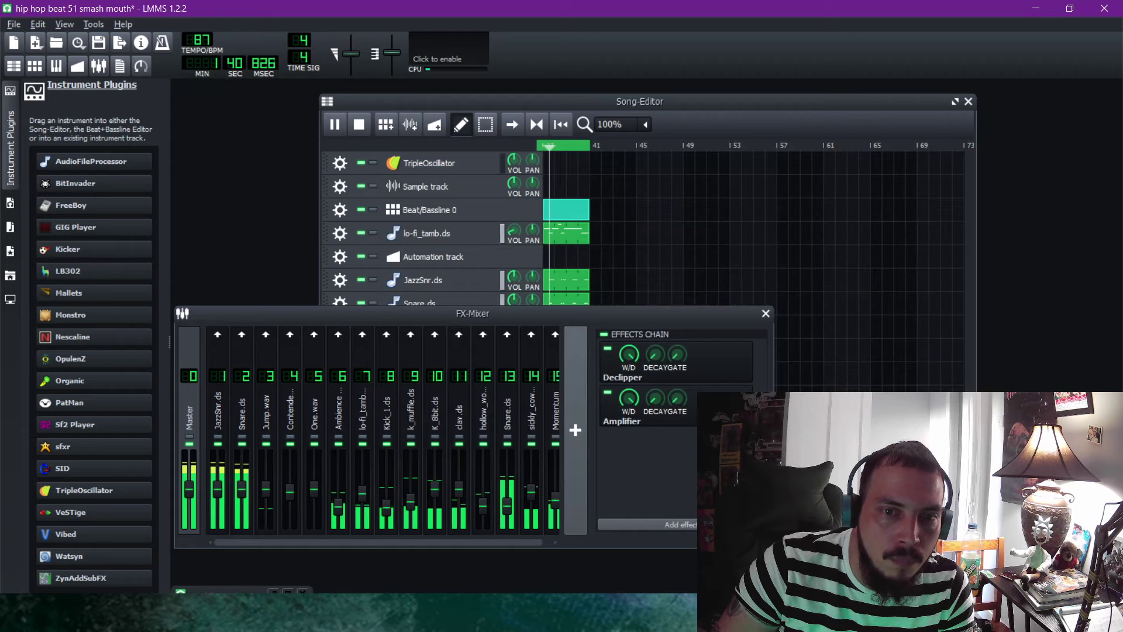
Add the Amplifier (Stereo) effect to the Master channel, lower its gain, and close its controls.
{"action": "left_click", "coordinate": [678, 524]}
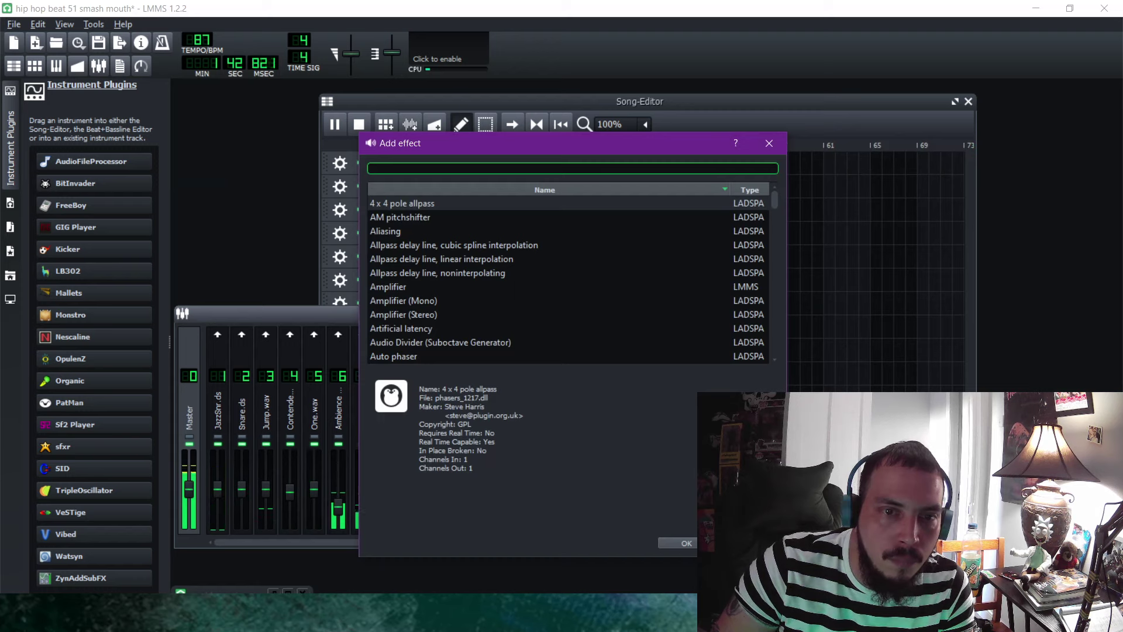
{"action": "left_click", "coordinate": [564, 314]}
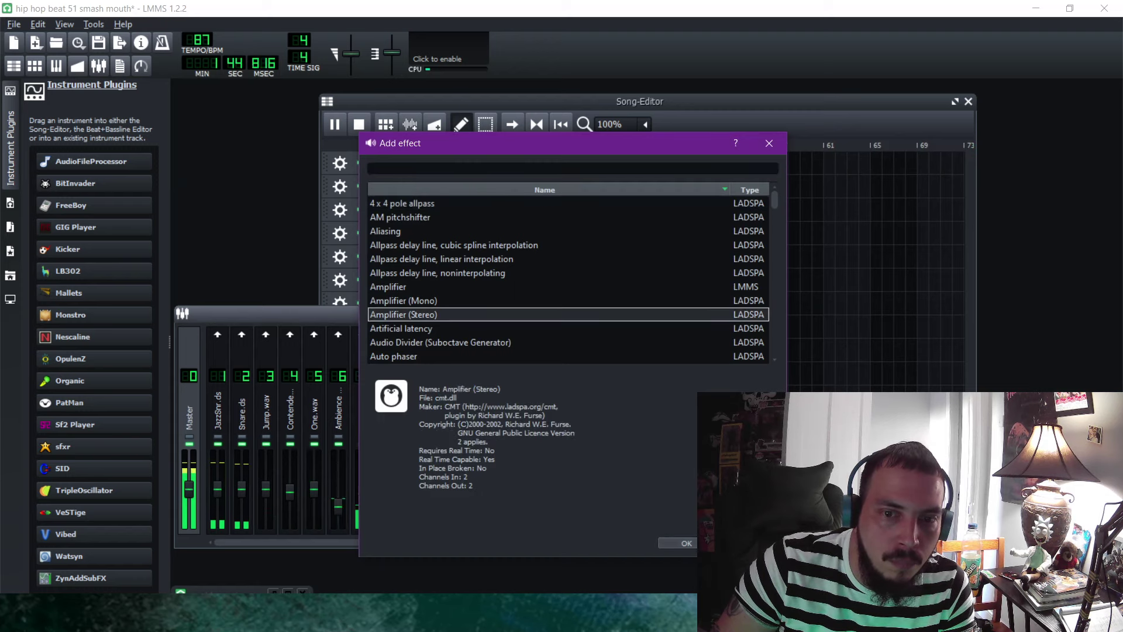
{"action": "left_click", "coordinate": [686, 543]}
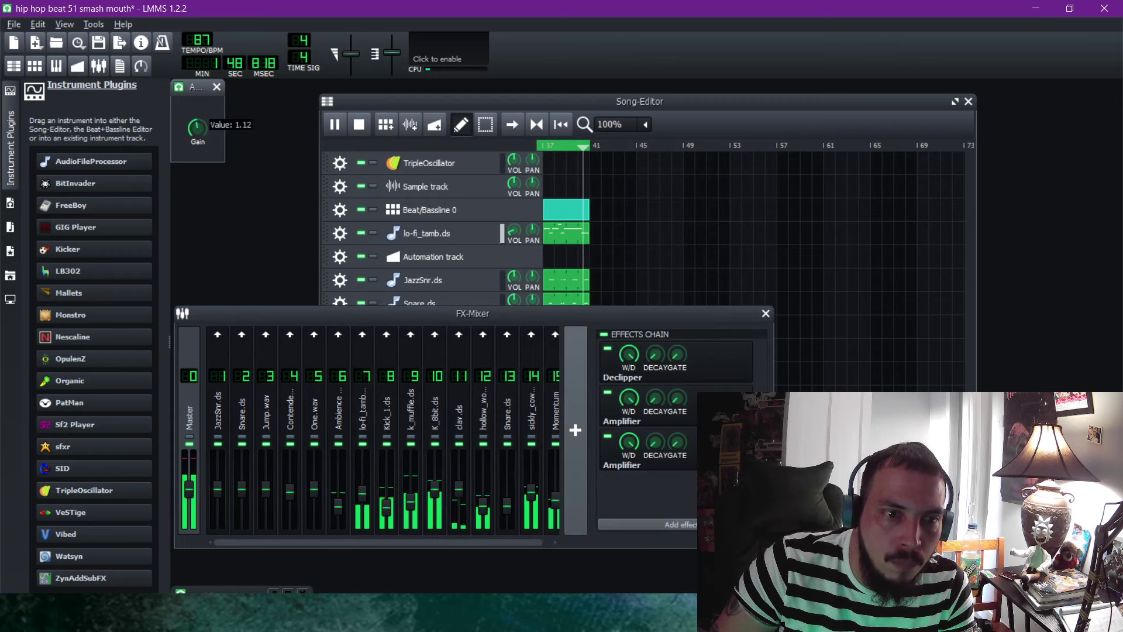
{"action": "left_click_drag", "start_coordinate": [197, 128], "coordinate": [197, 142]}
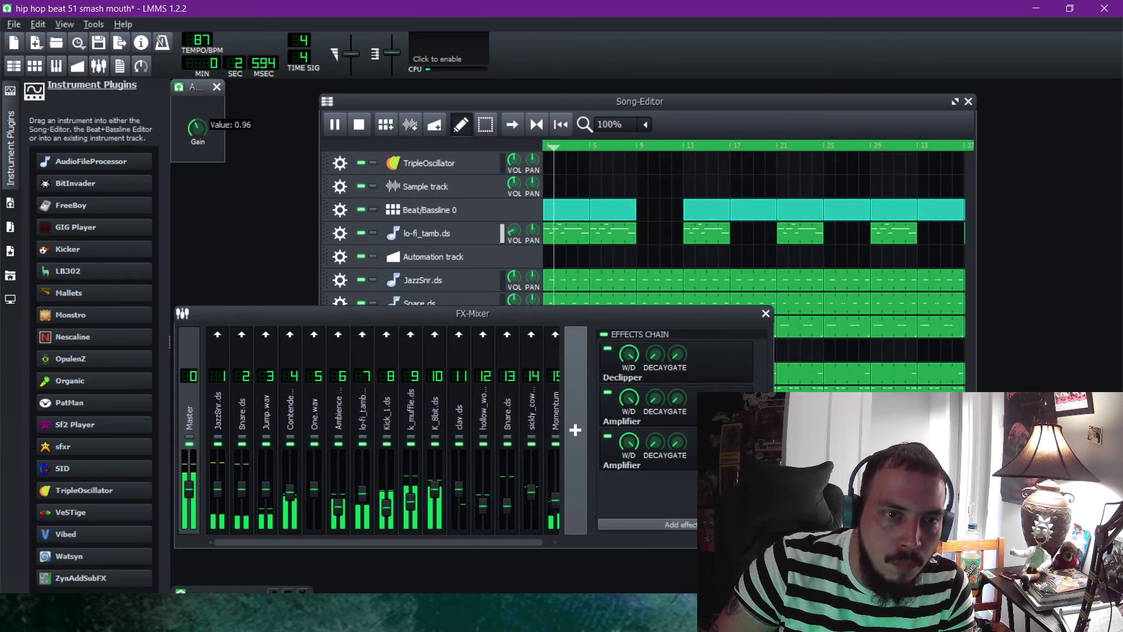
{"action": "left_click_drag", "start_coordinate": [197, 126], "coordinate": [198, 125]}
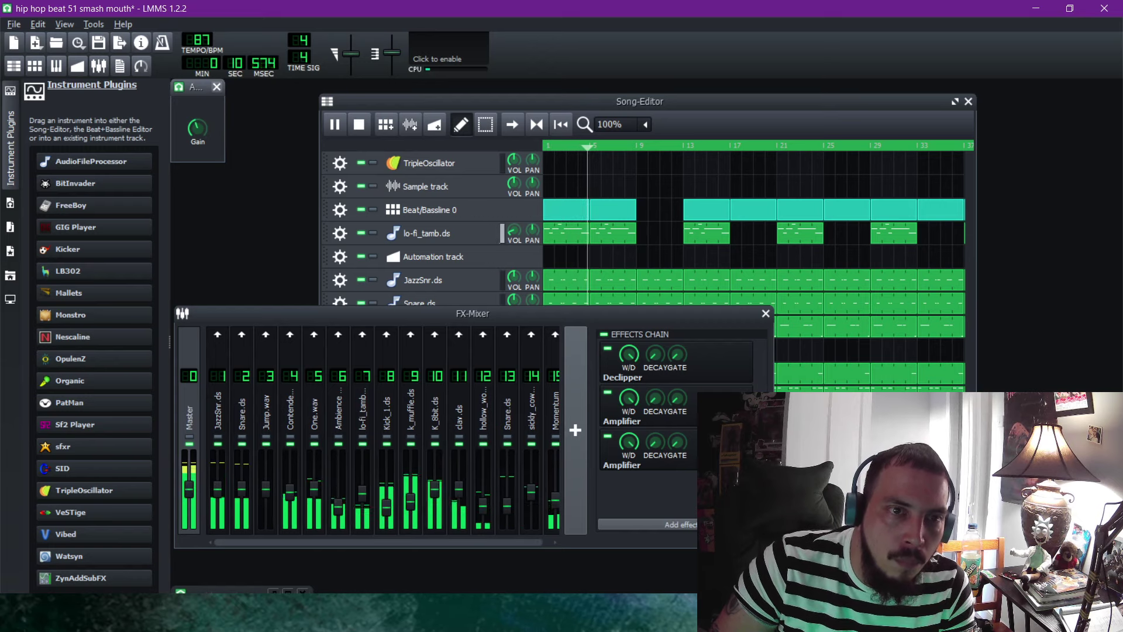
{"action": "left_click", "coordinate": [216, 87]}
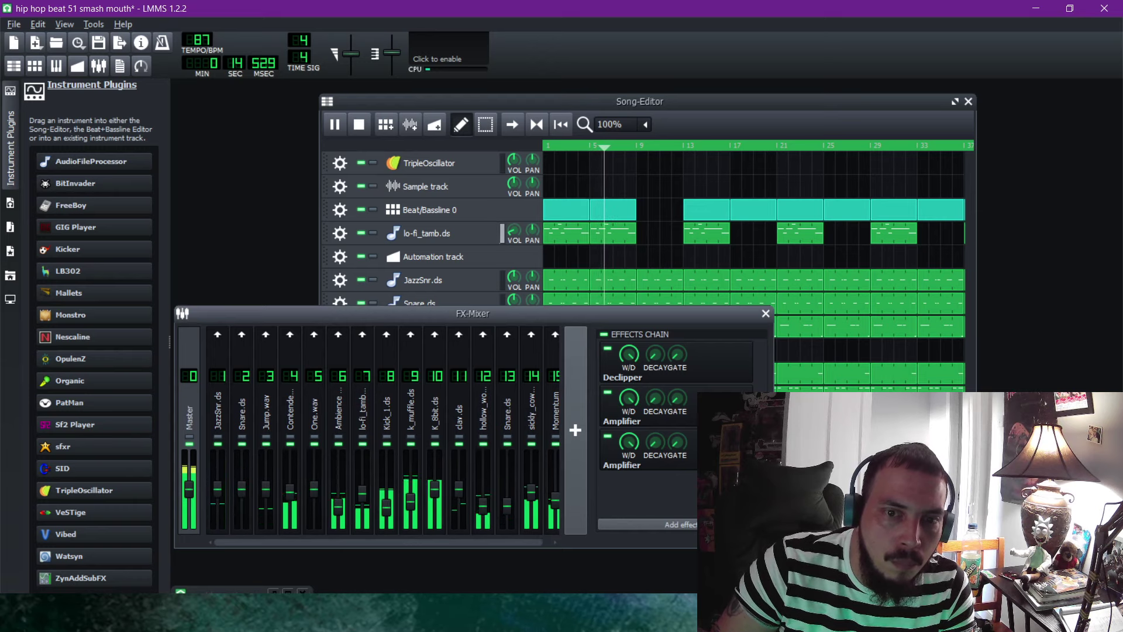
Remove the first Amplifier from the Master effects chain and set the remaining stereo Amplifier's gain to 1.
{"action": "right_click", "coordinate": [608, 416]}
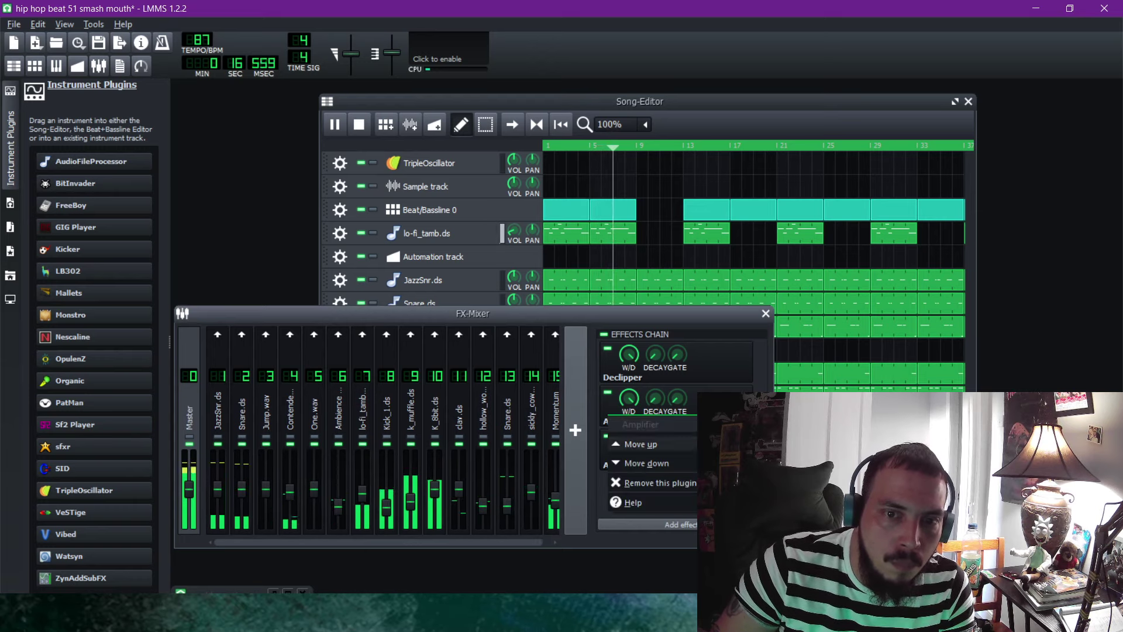
{"action": "left_click", "coordinate": [659, 483]}
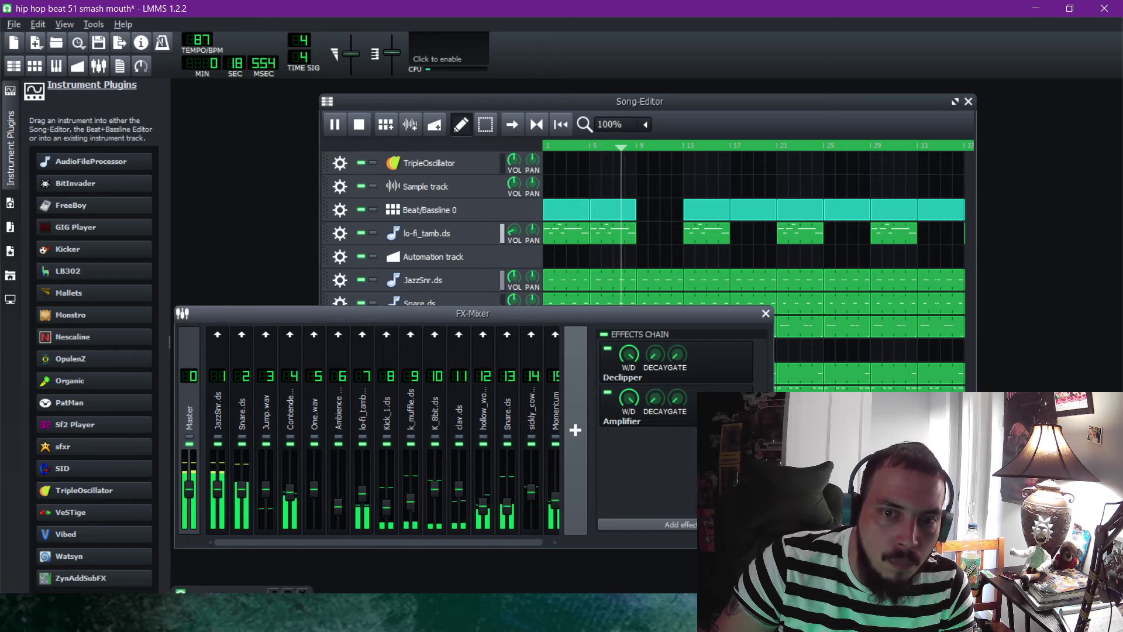
{"action": "left_click", "coordinate": [727, 404]}
{"action": "left_click_drag", "start_coordinate": [197, 127], "coordinate": [197, 120]}
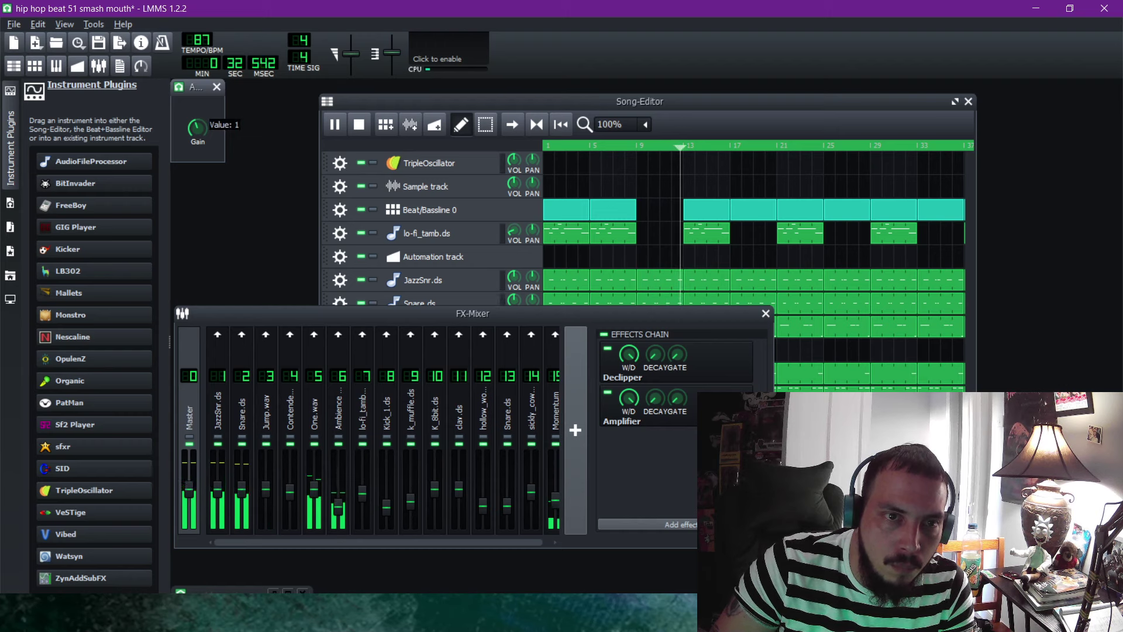
Add the AM pitchshifter effect to the Master channel and try out its Channel 2 pitch shift.
{"action": "left_click", "coordinate": [646, 524]}
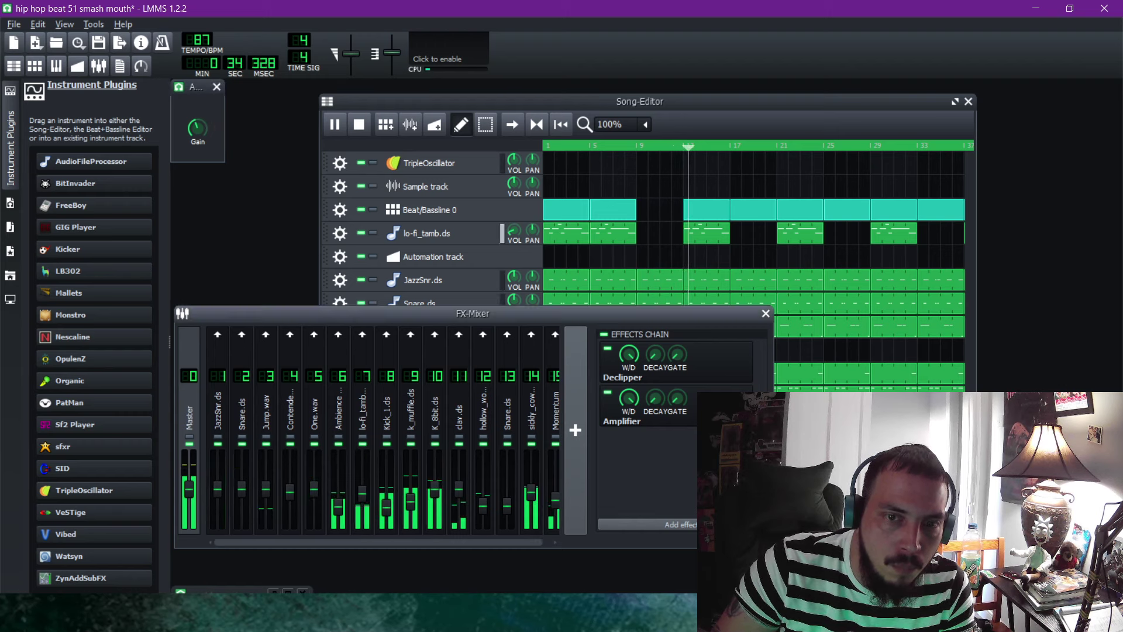
{"action": "left_click", "coordinate": [544, 217]}
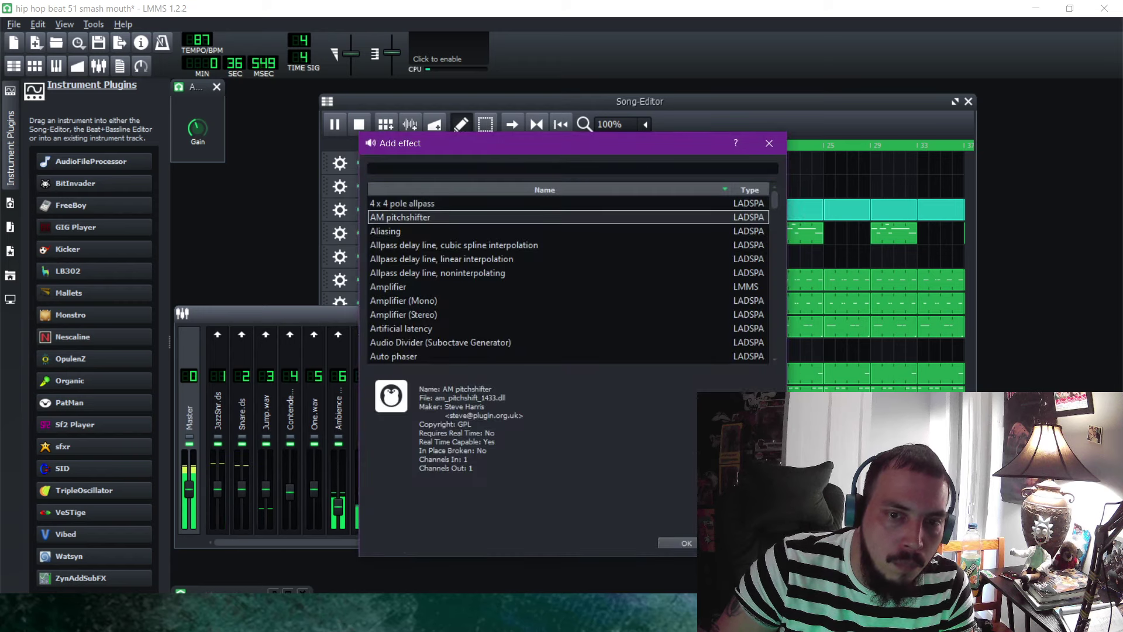
{"action": "key", "text": "Return"}
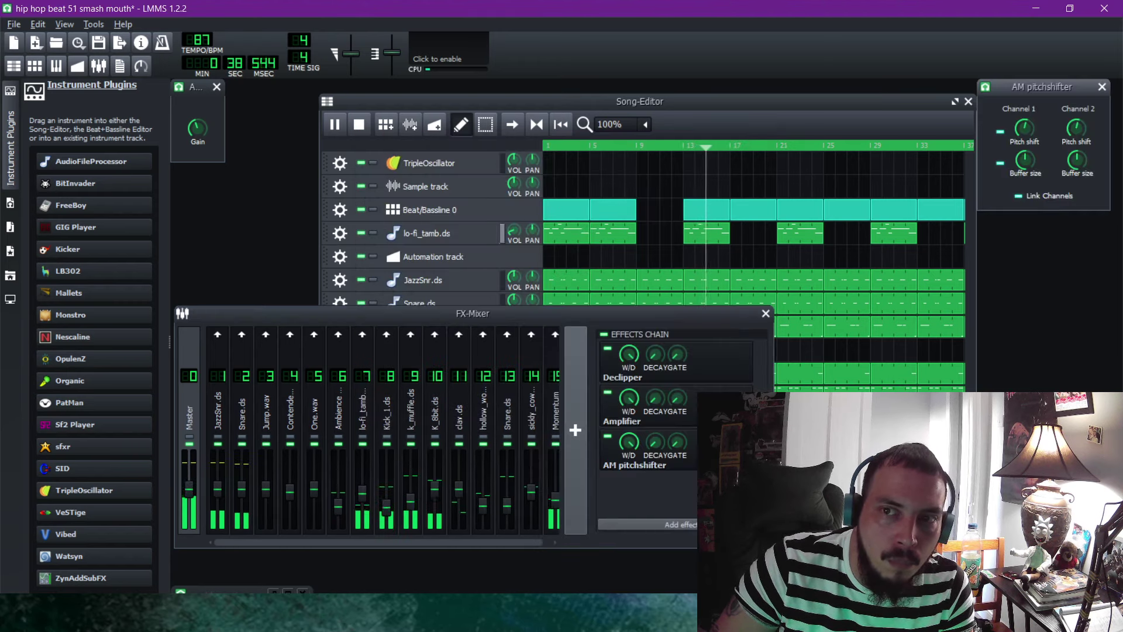
{"action": "left_click_drag", "start_coordinate": [1077, 128], "coordinate": [1076, 127]}
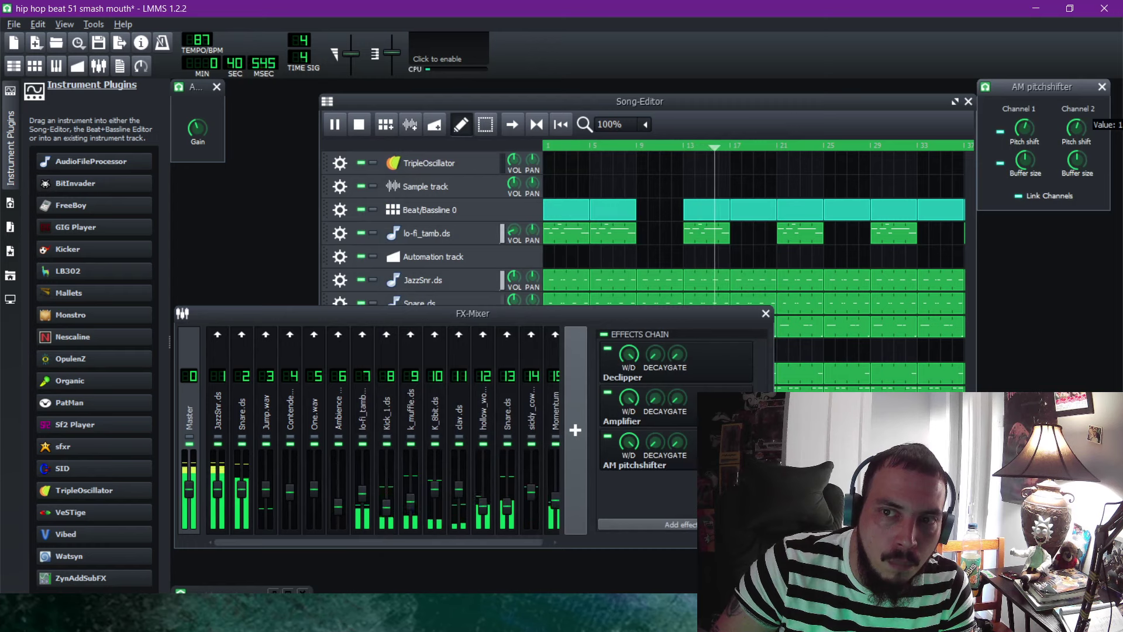
{"action": "left_click_drag", "start_coordinate": [1076, 127], "coordinate": [1076, 130]}
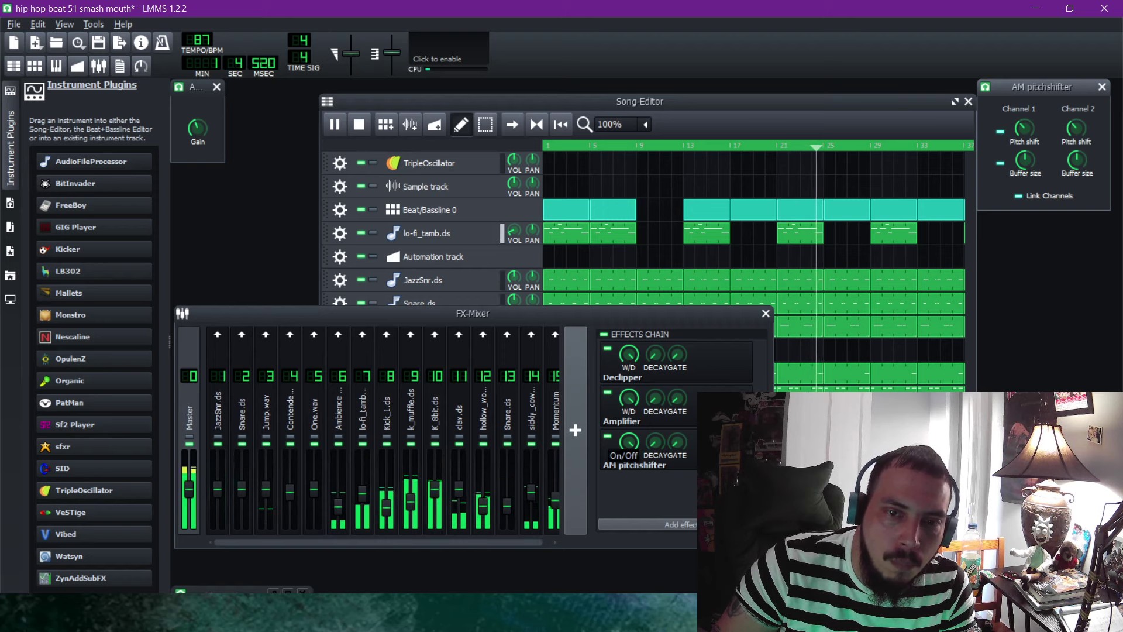
Switch off the AM pitchshifter, close its controls, and remove it from the Master effects chain.
{"action": "left_click", "coordinate": [607, 436]}
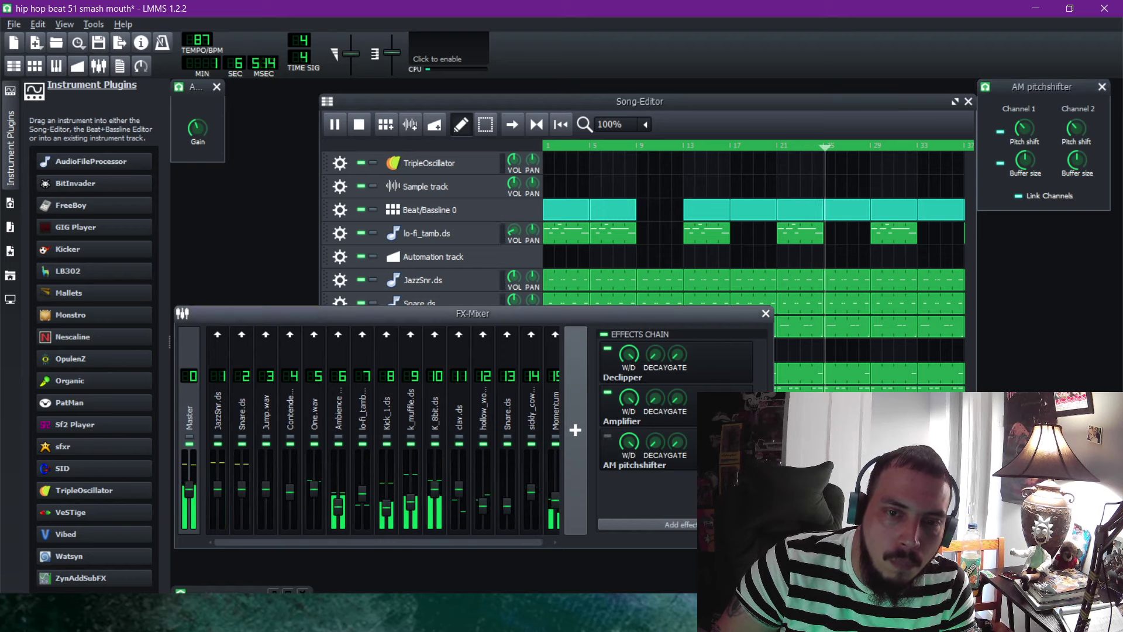
{"action": "left_click", "coordinate": [1102, 86]}
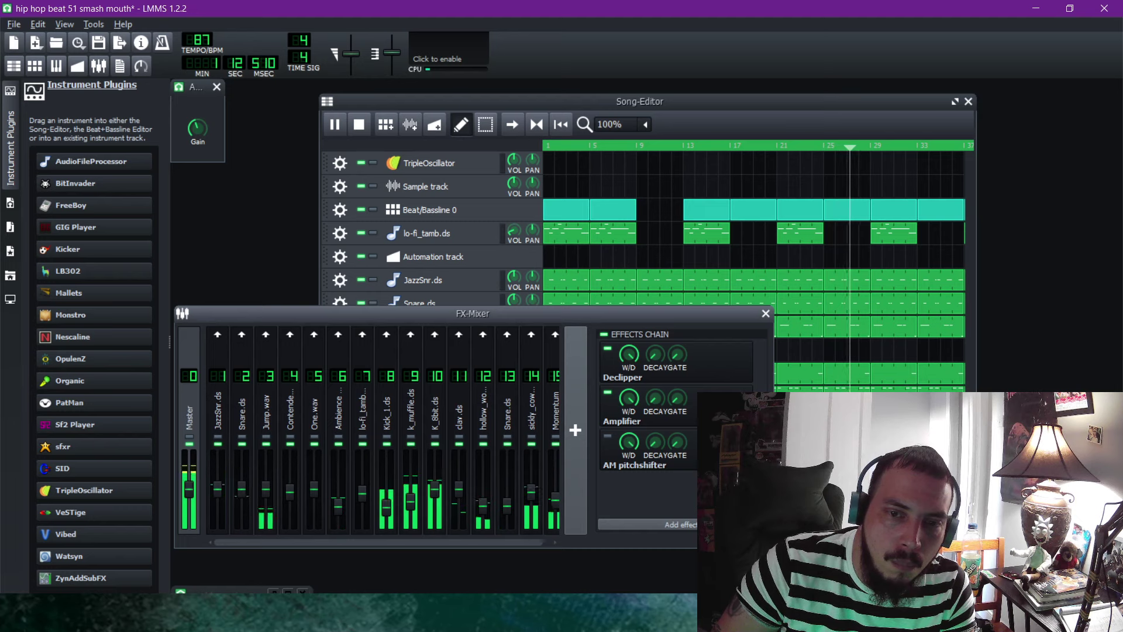
{"action": "key", "text": "Delete"}
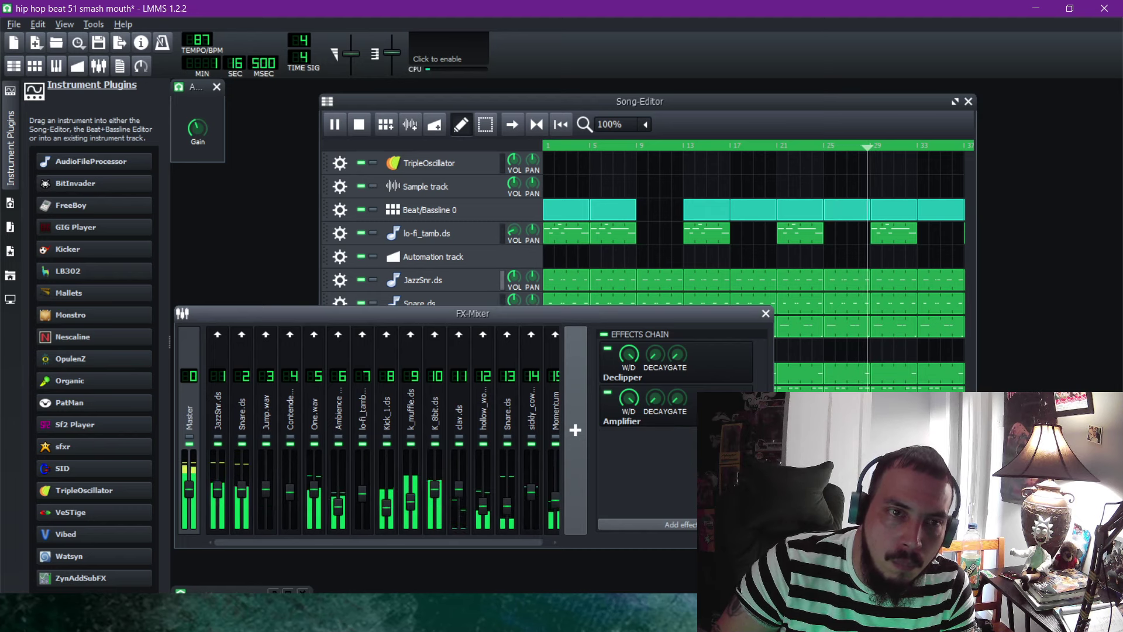
Close the Amplifier controls and add the BassBooster effect to the Ambience channel in the FX-Mixer.
{"action": "left_click", "coordinate": [216, 87]}
{"action": "left_click", "coordinate": [440, 102]}
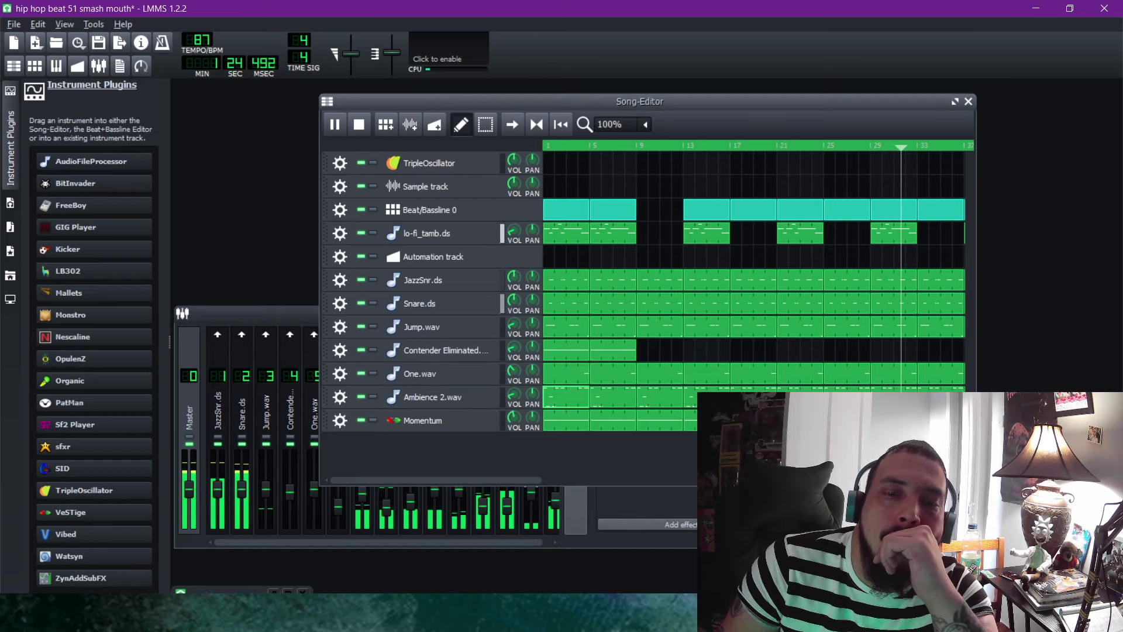
{"action": "key", "text": "F9"}
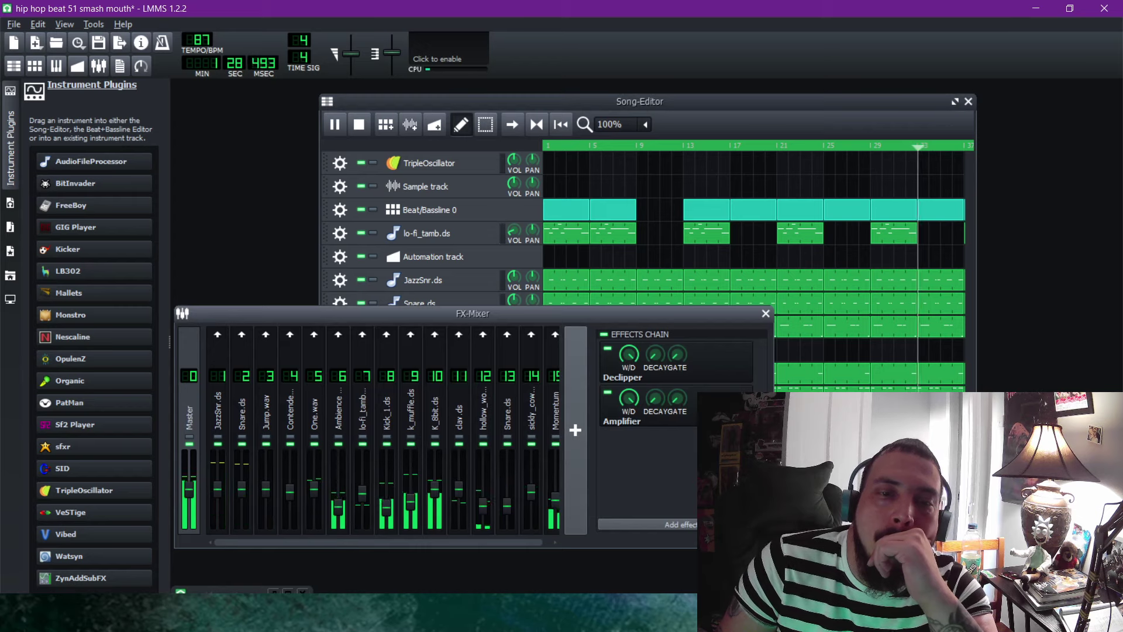
{"action": "left_click", "coordinate": [338, 410]}
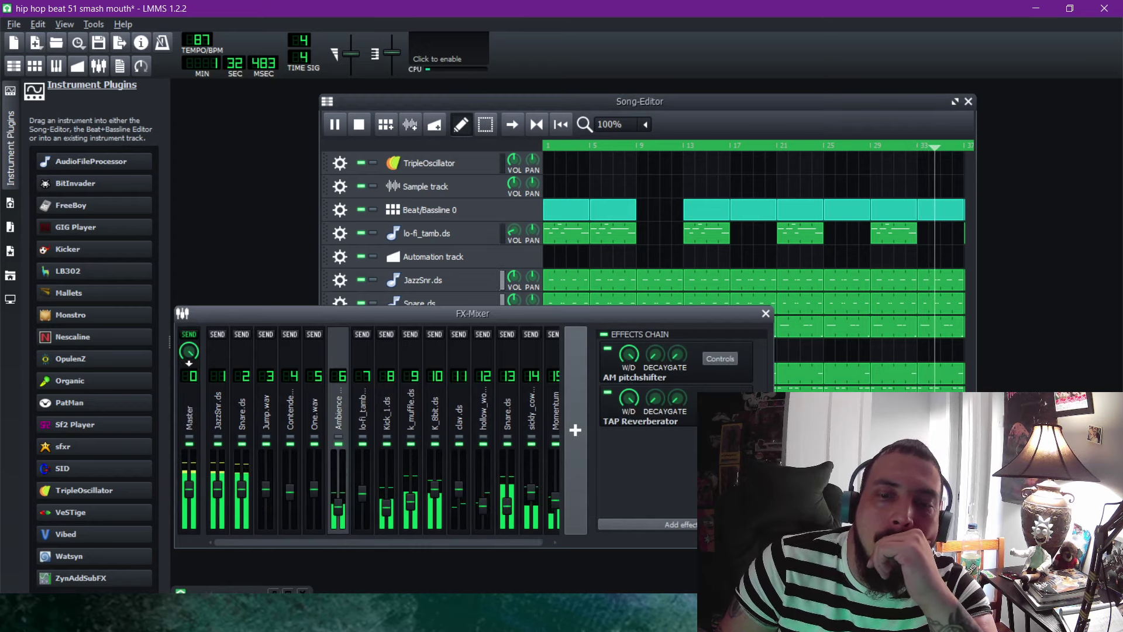
{"action": "left_click", "coordinate": [681, 524]}
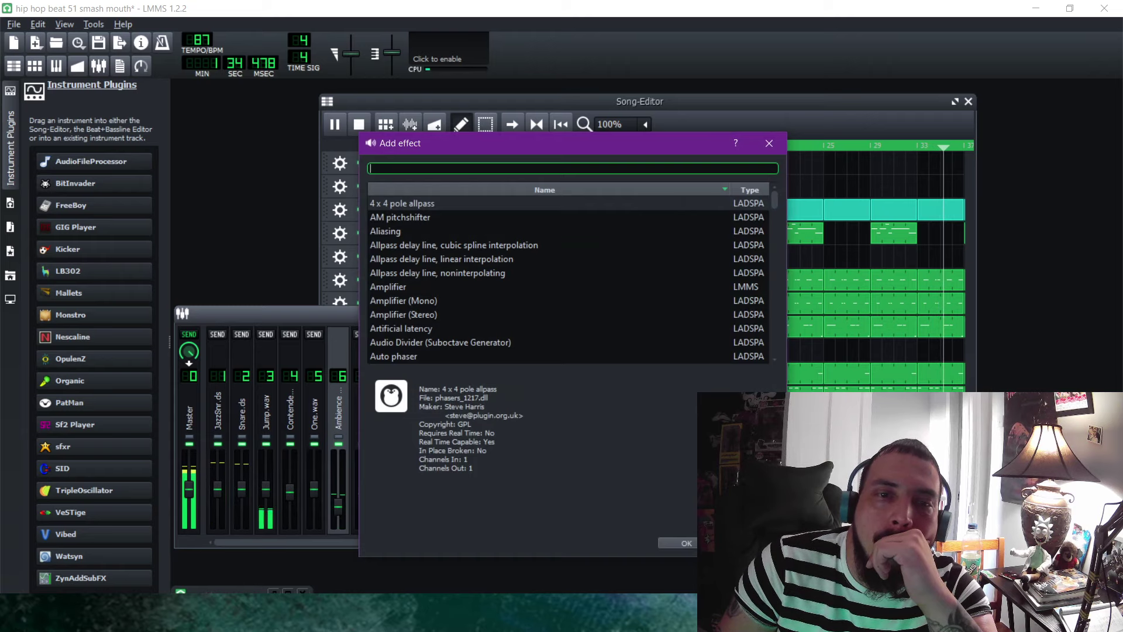
{"action": "scroll", "coordinate": [569, 281], "scroll_direction": "down", "scroll_amount": 2}
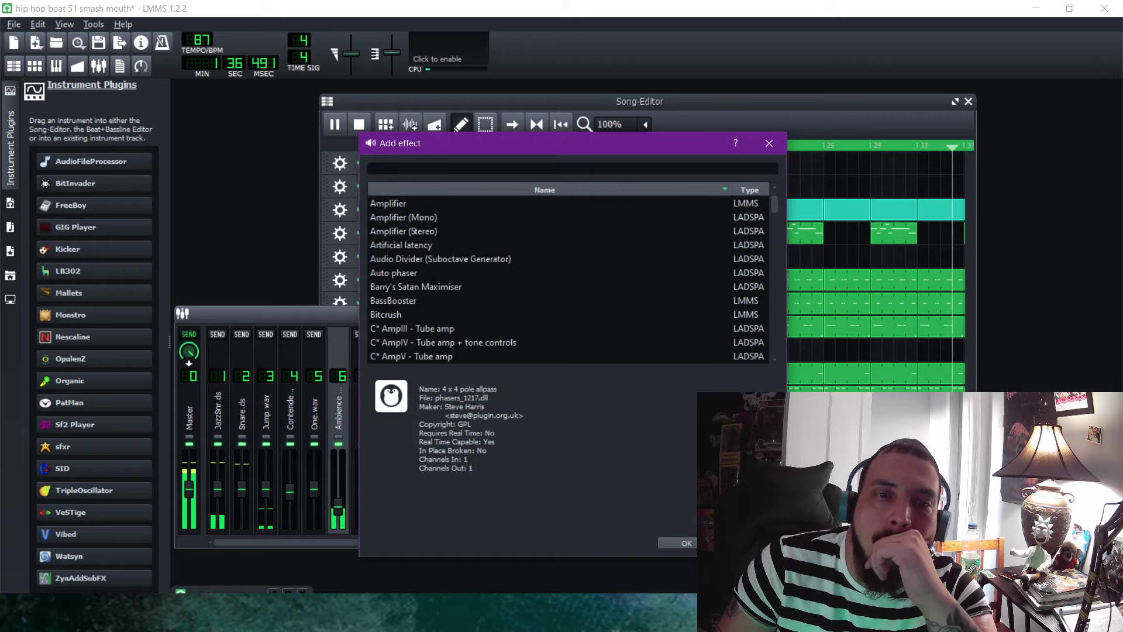
{"action": "left_click", "coordinate": [404, 300]}
{"action": "left_click", "coordinate": [685, 543]}
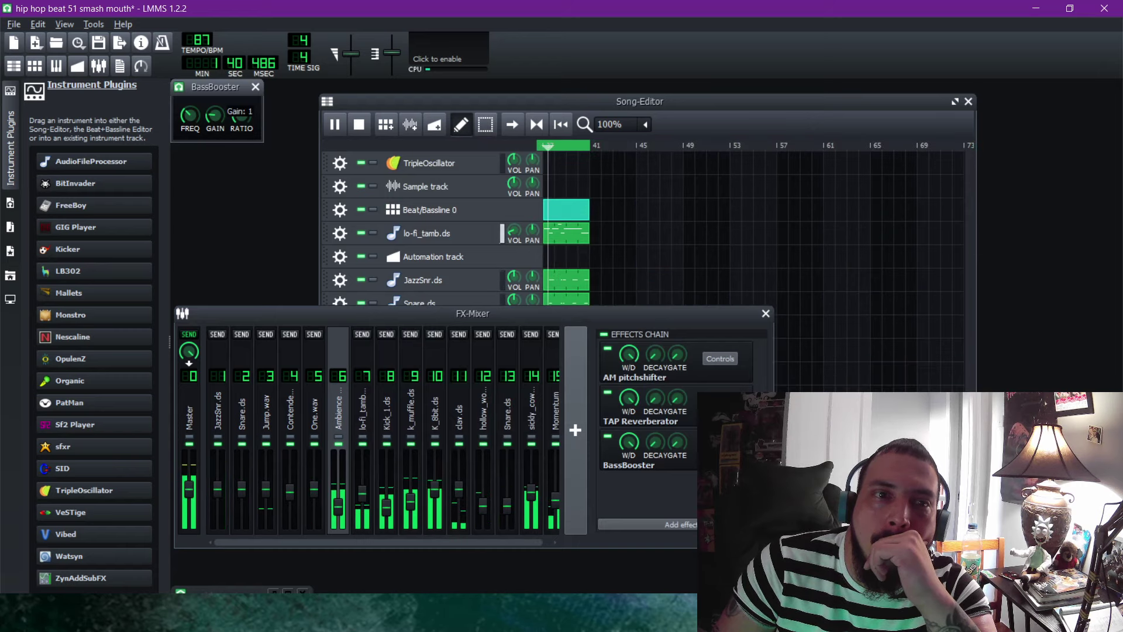
Set the gain of the Ambience channel's BassBooster to 1.3 and close its controls.
{"action": "left_click_drag", "start_coordinate": [215, 115], "coordinate": [214, 114]}
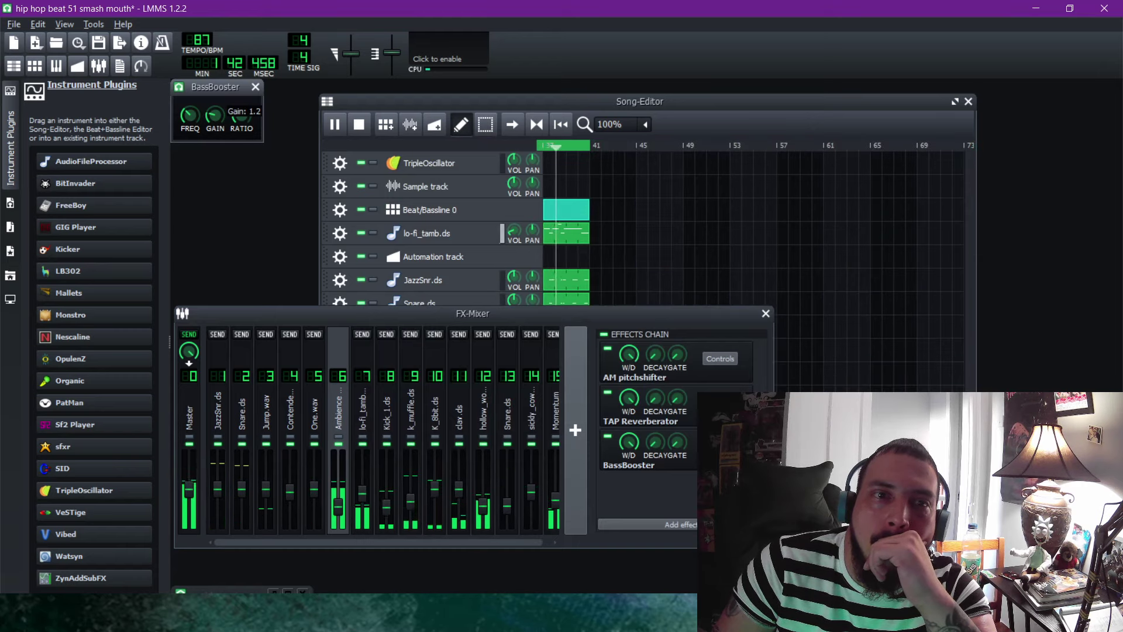
{"action": "left_click_drag", "start_coordinate": [190, 115], "coordinate": [214, 114]}
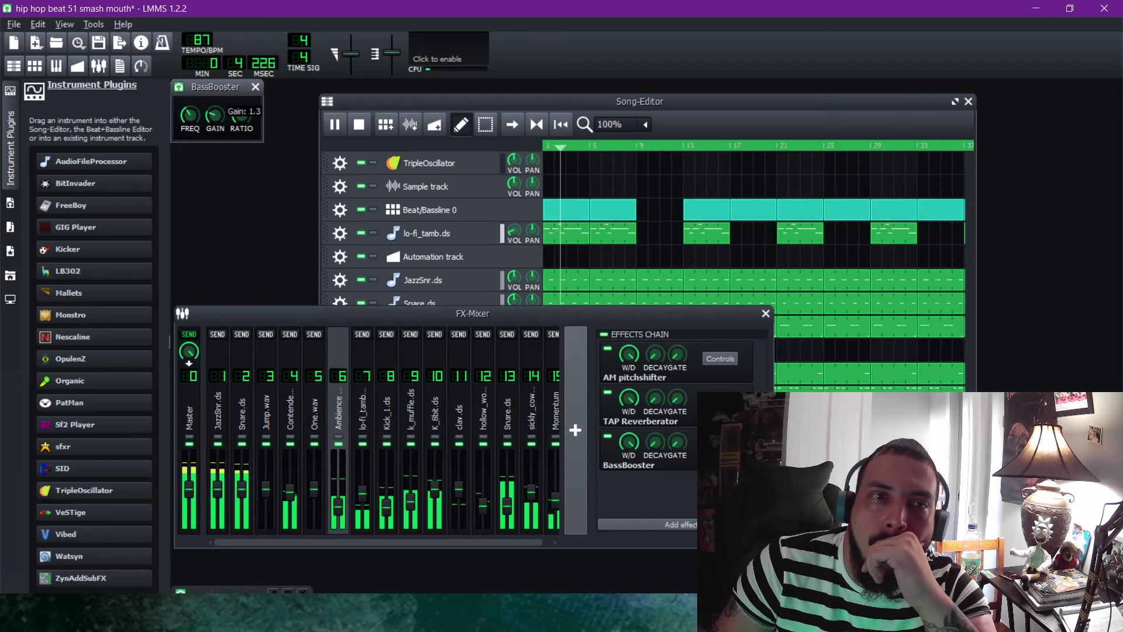
{"action": "left_click", "coordinate": [255, 87]}
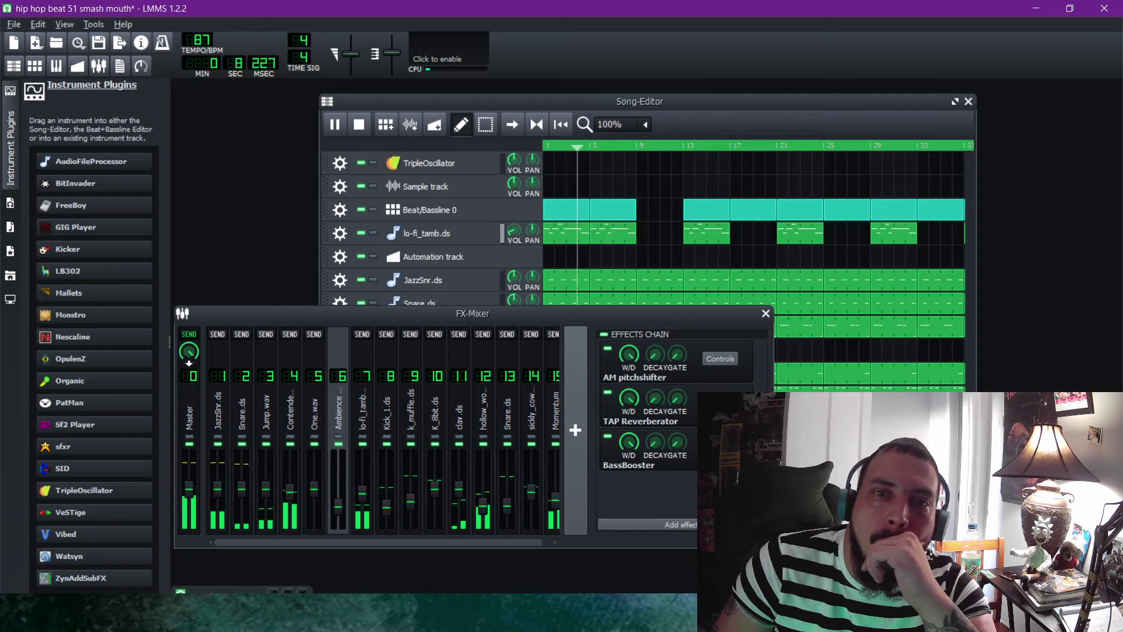
Lower the Ambience channel's volume slightly in the FX-Mixer.
{"action": "left_click", "coordinate": [539, 101]}
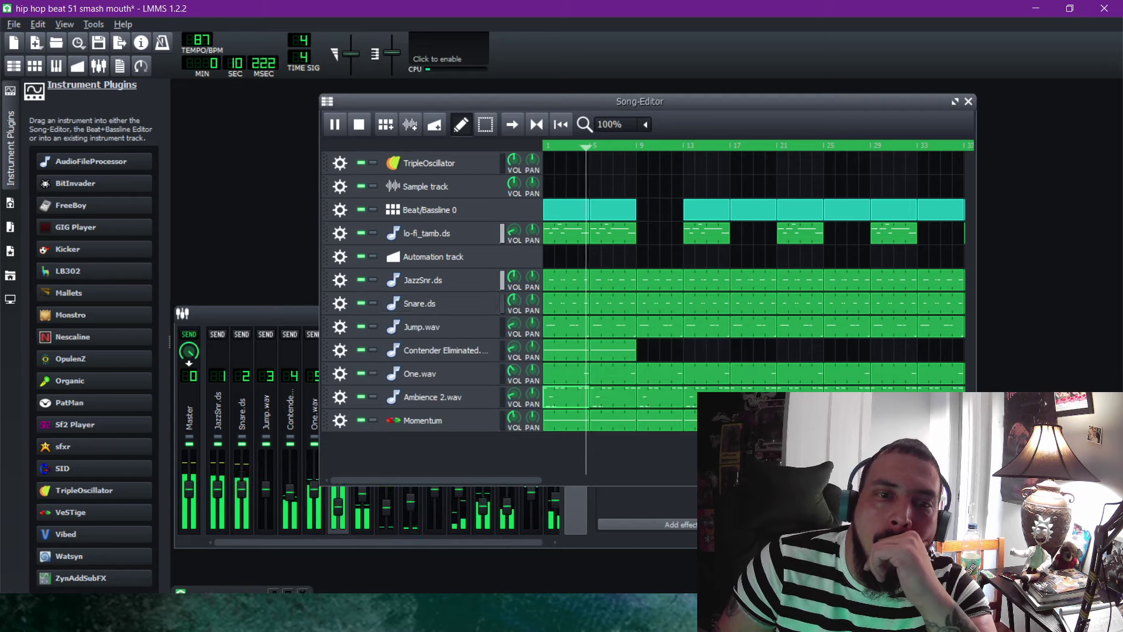
{"action": "key", "text": "F9"}
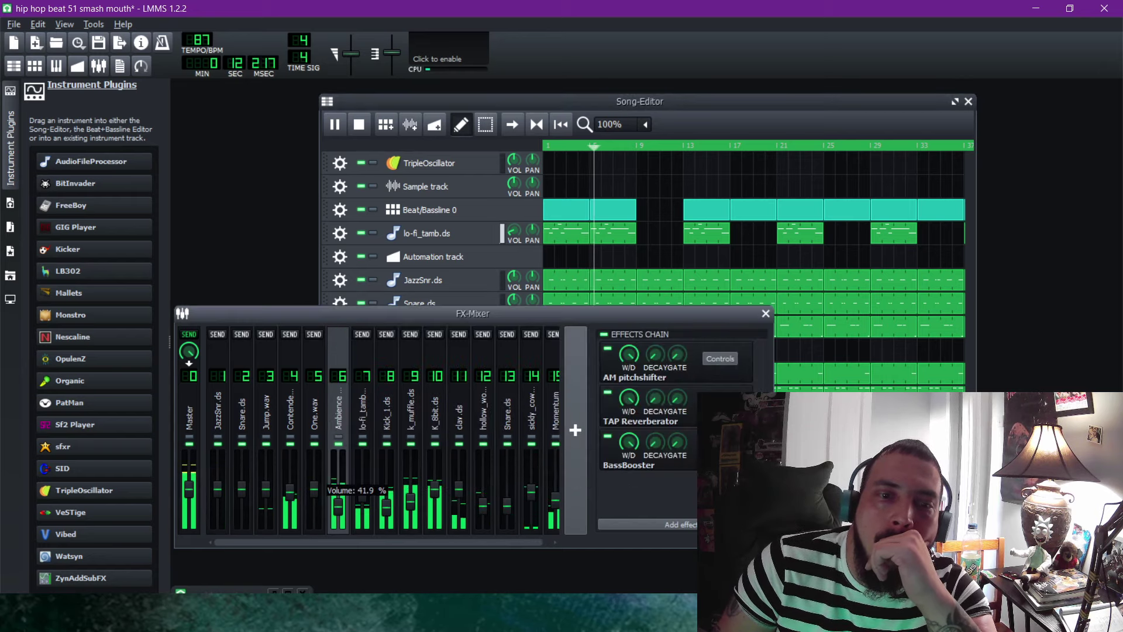
{"action": "left_click_drag", "start_coordinate": [338, 507], "coordinate": [338, 509]}
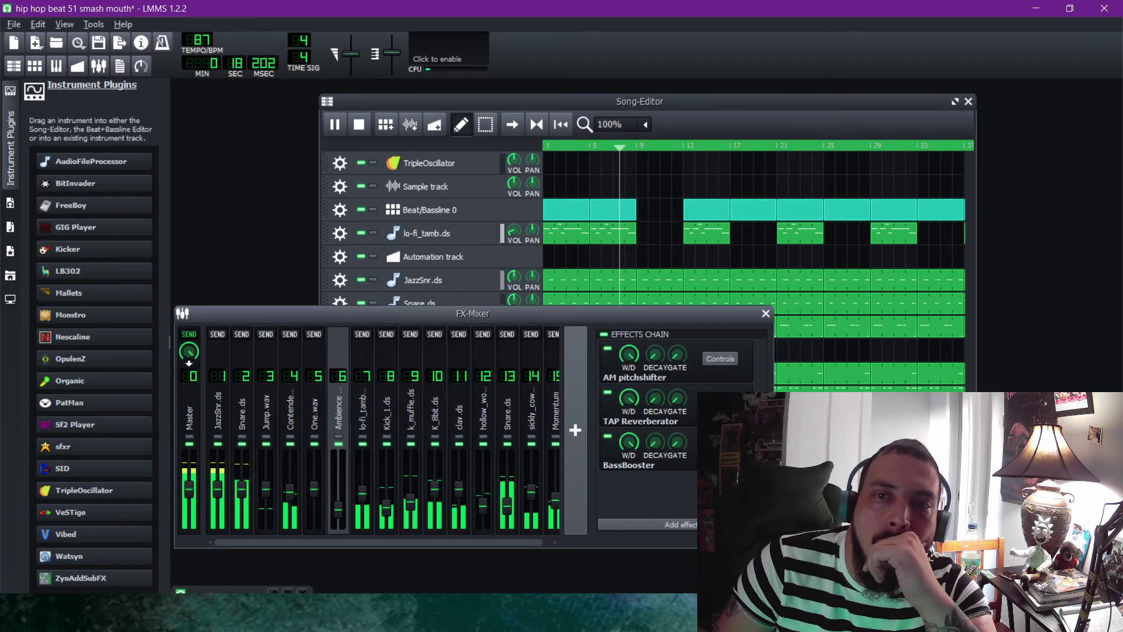
Add the TAP Reverberator effect to the Jump.wav channel in the FX-Mixer and lower that channel's volume slightly.
{"action": "key", "text": "F5"}
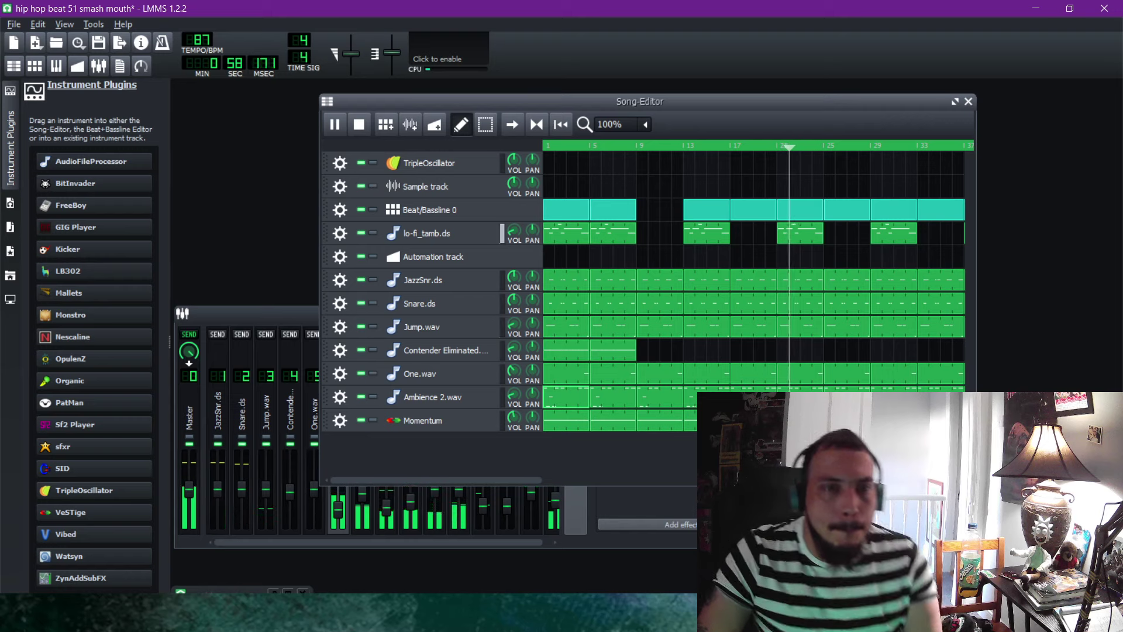
{"action": "key", "text": "F9"}
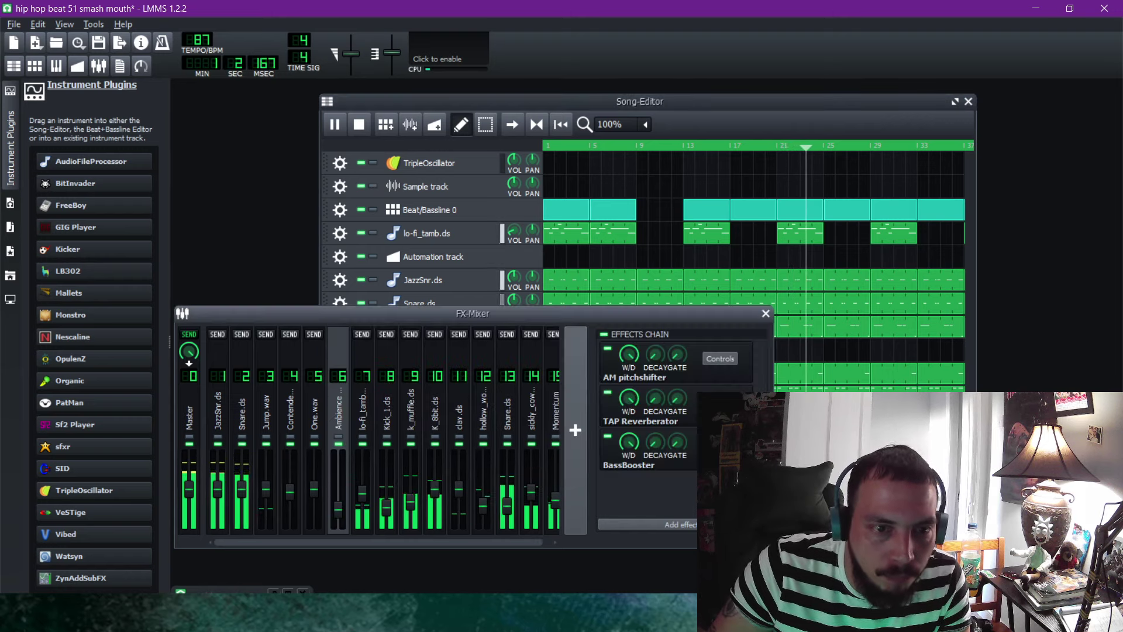
{"action": "left_click", "coordinate": [266, 409]}
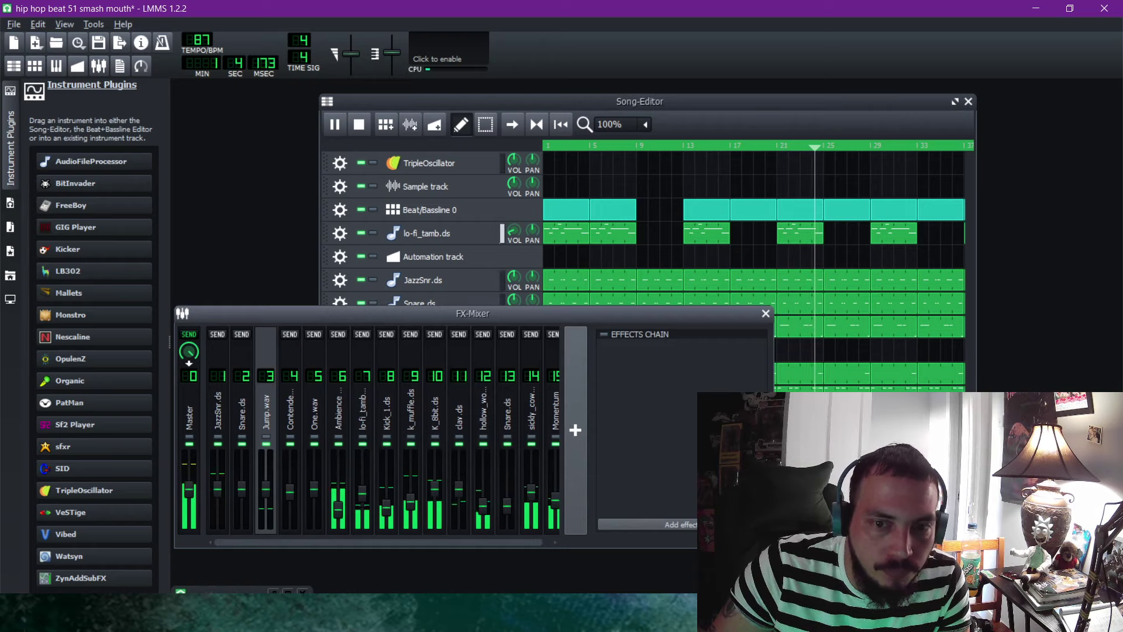
{"action": "left_click", "coordinate": [681, 525]}
{"action": "type", "text": "re"}
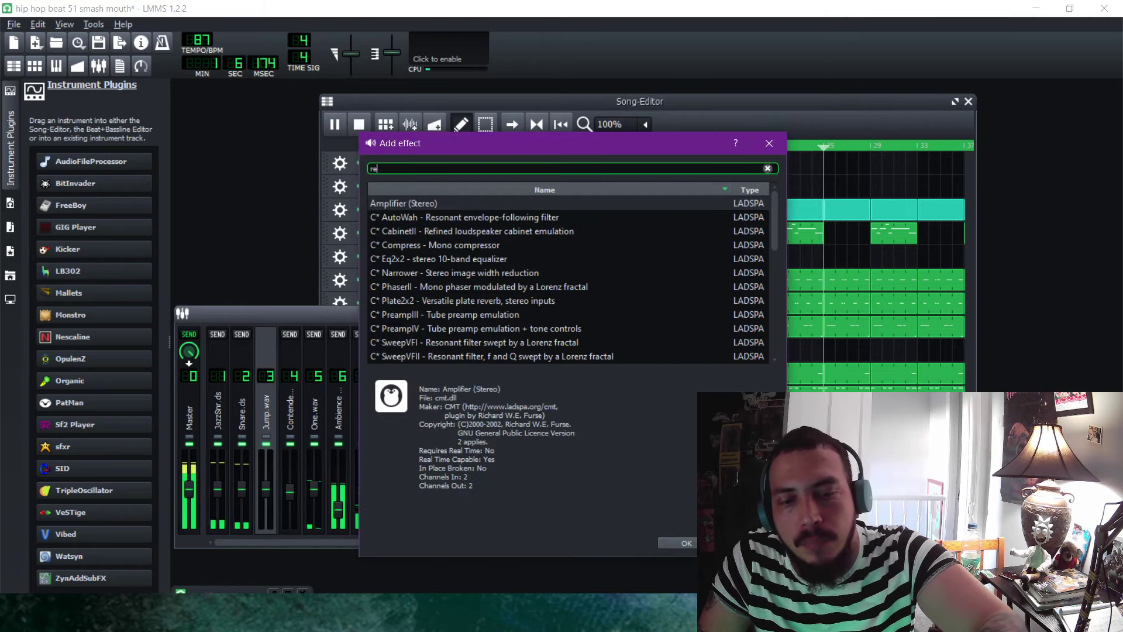
{"action": "type", "text": "ver"}
{"action": "left_click", "coordinate": [402, 259]}
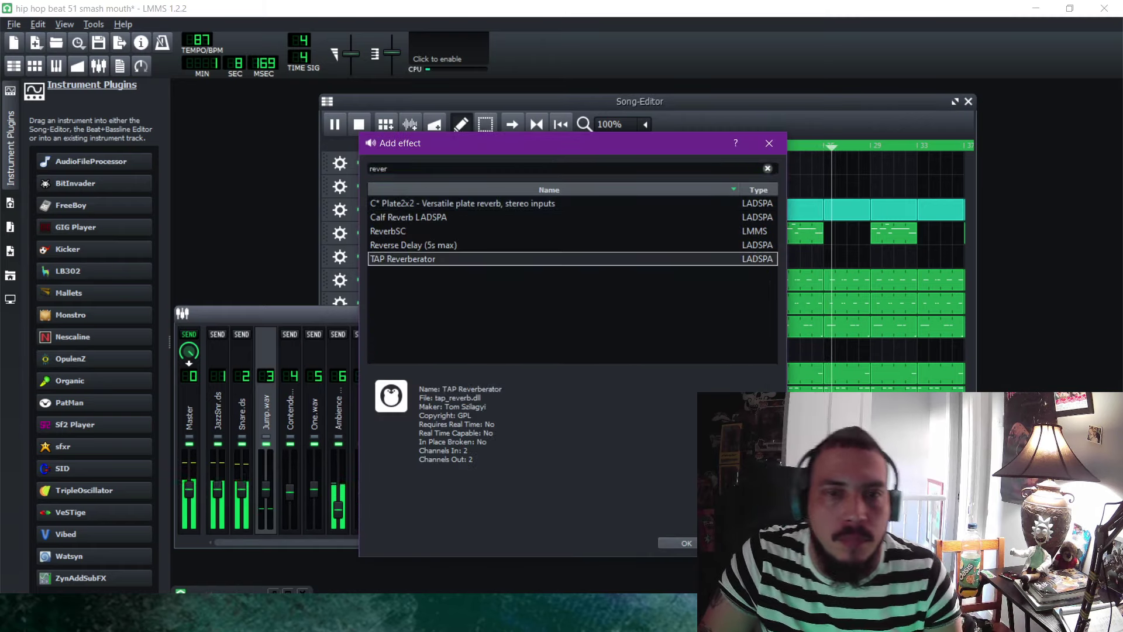
{"action": "left_click", "coordinate": [687, 543]}
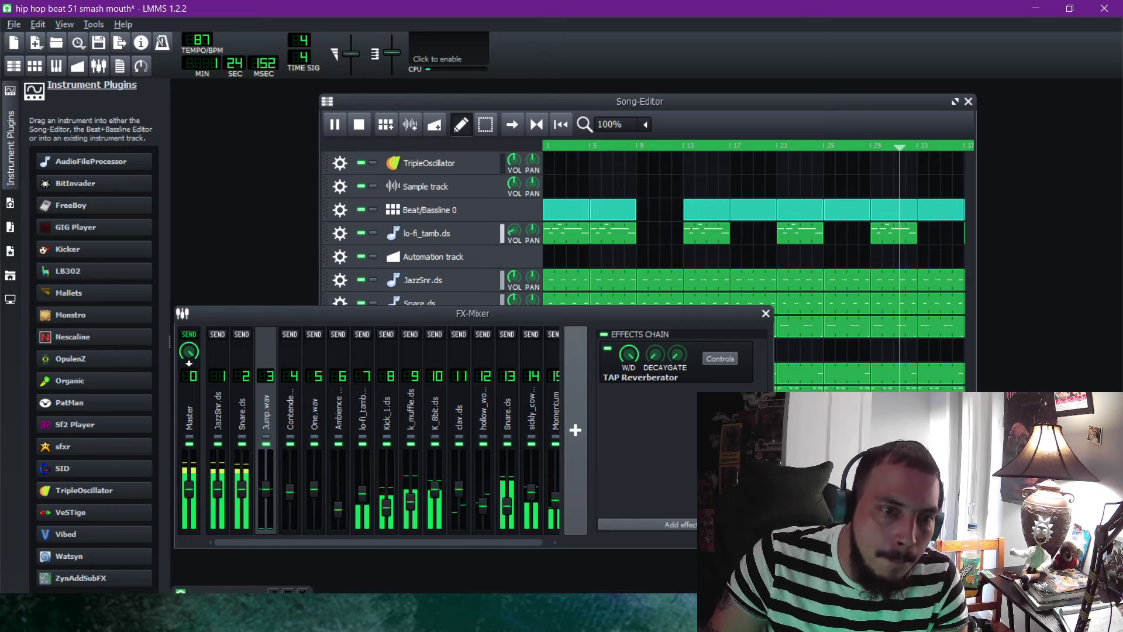
{"action": "left_click_drag", "start_coordinate": [266, 489], "coordinate": [265, 501]}
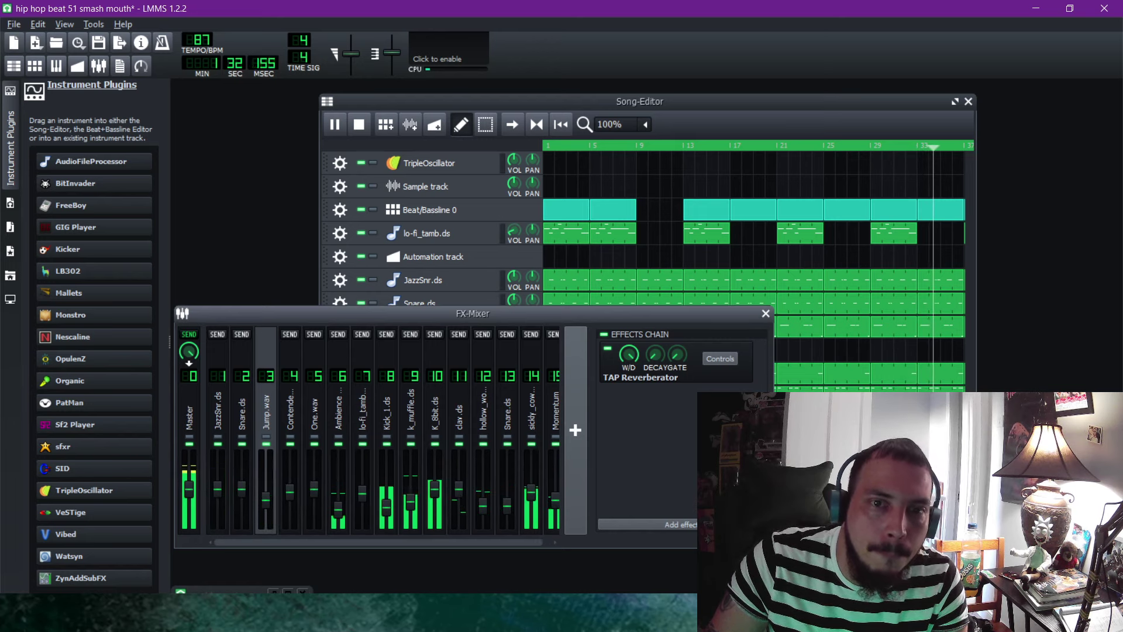
{"action": "left_click", "coordinate": [562, 101]}
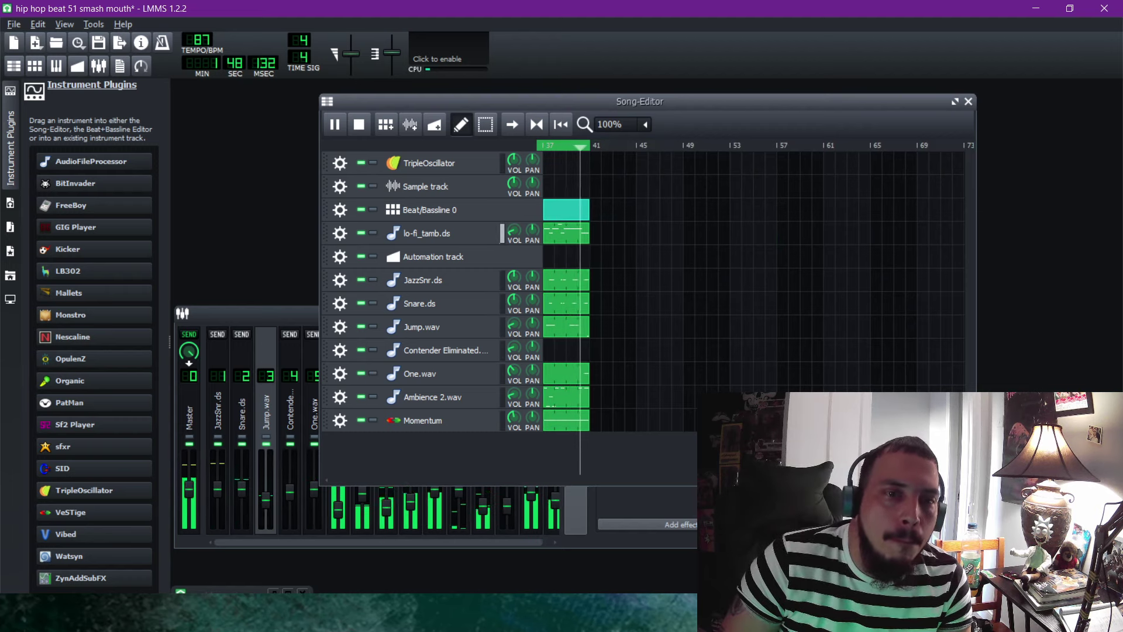
Add the TAP Reverberator effect to the Snare.ds channel 13 in the FX-Mixer.
{"action": "key", "text": "F9"}
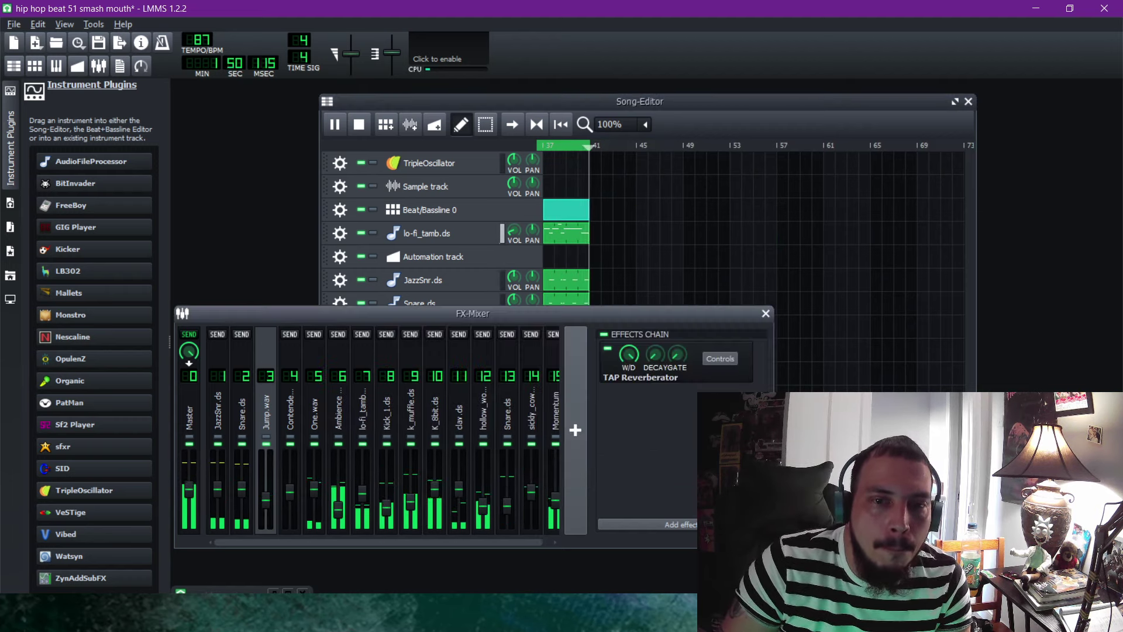
{"action": "left_click", "coordinate": [507, 412]}
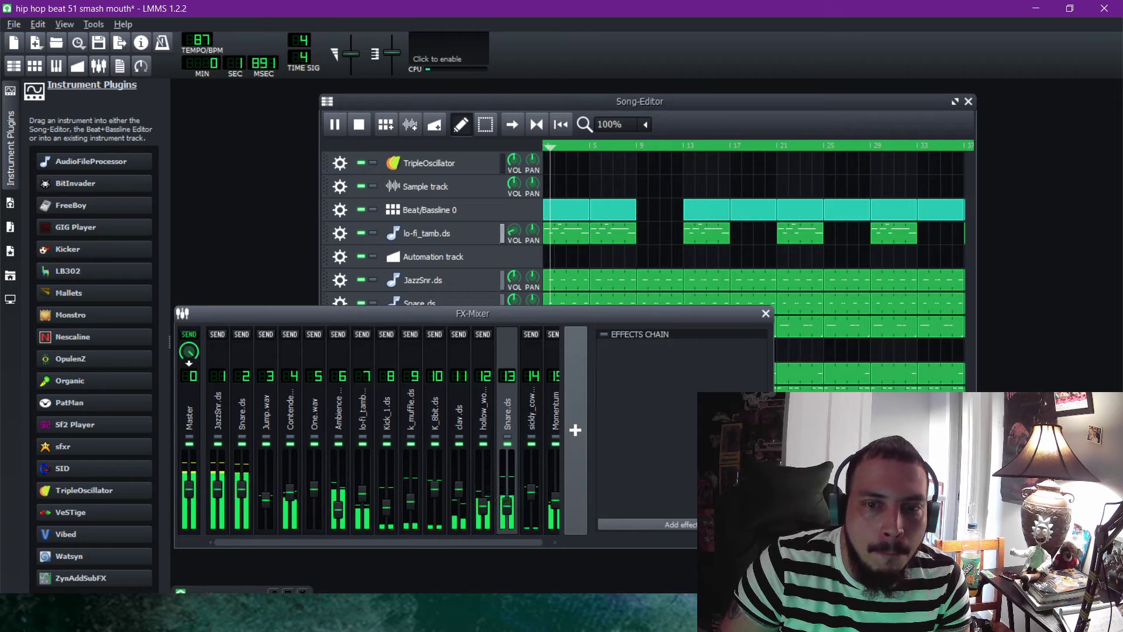
{"action": "left_click", "coordinate": [678, 524]}
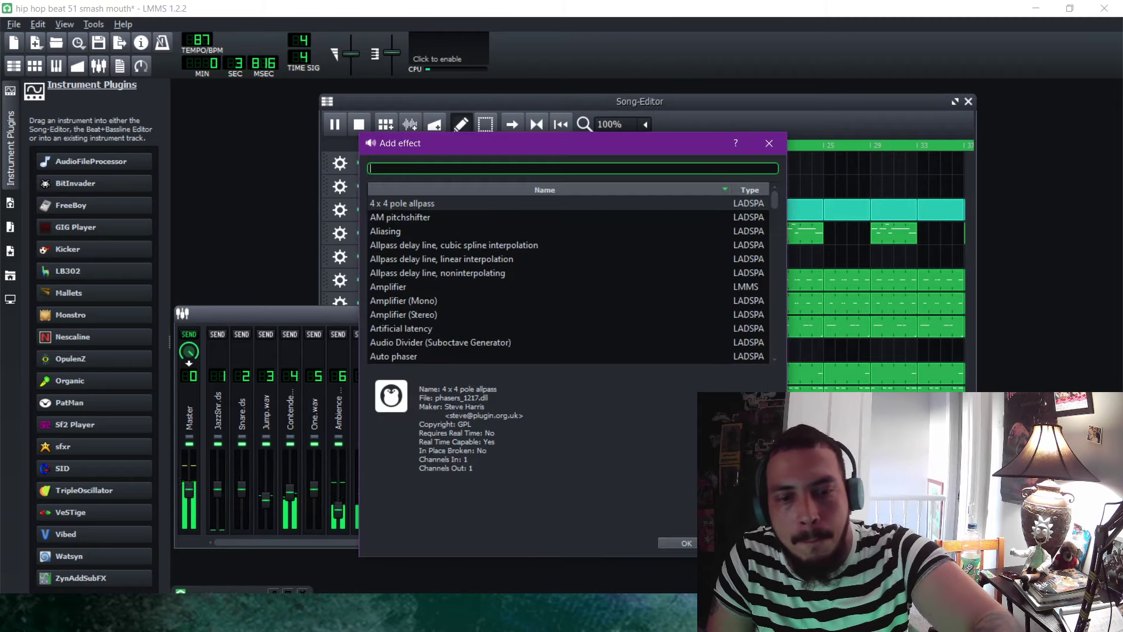
{"action": "type", "text": "rev"}
{"action": "left_click", "coordinate": [402, 259]}
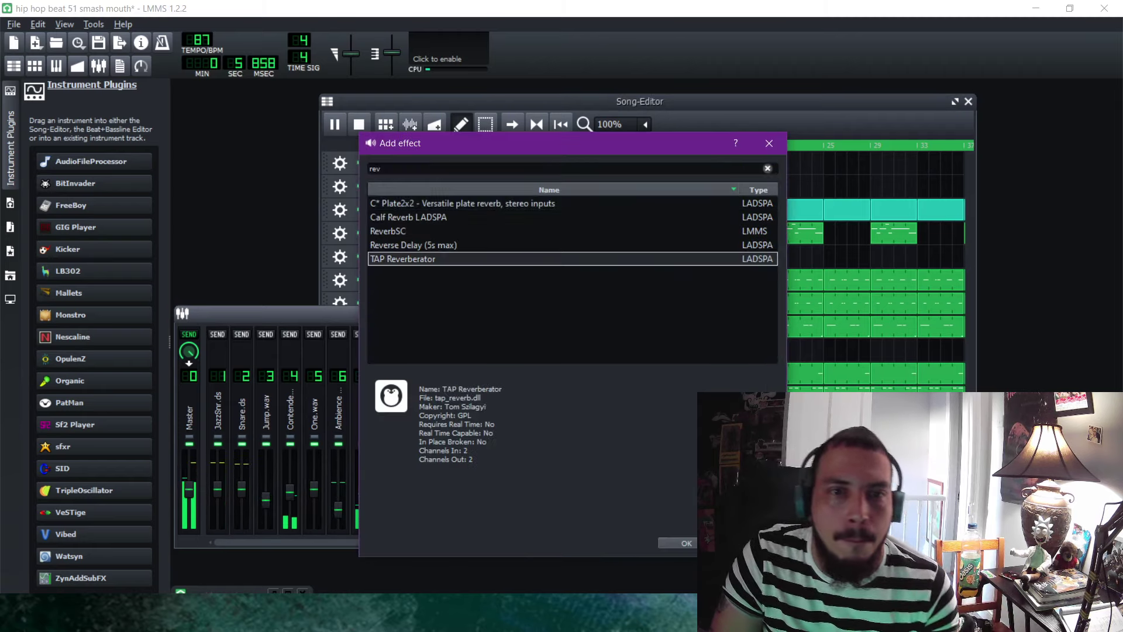
{"action": "key", "text": "Return"}
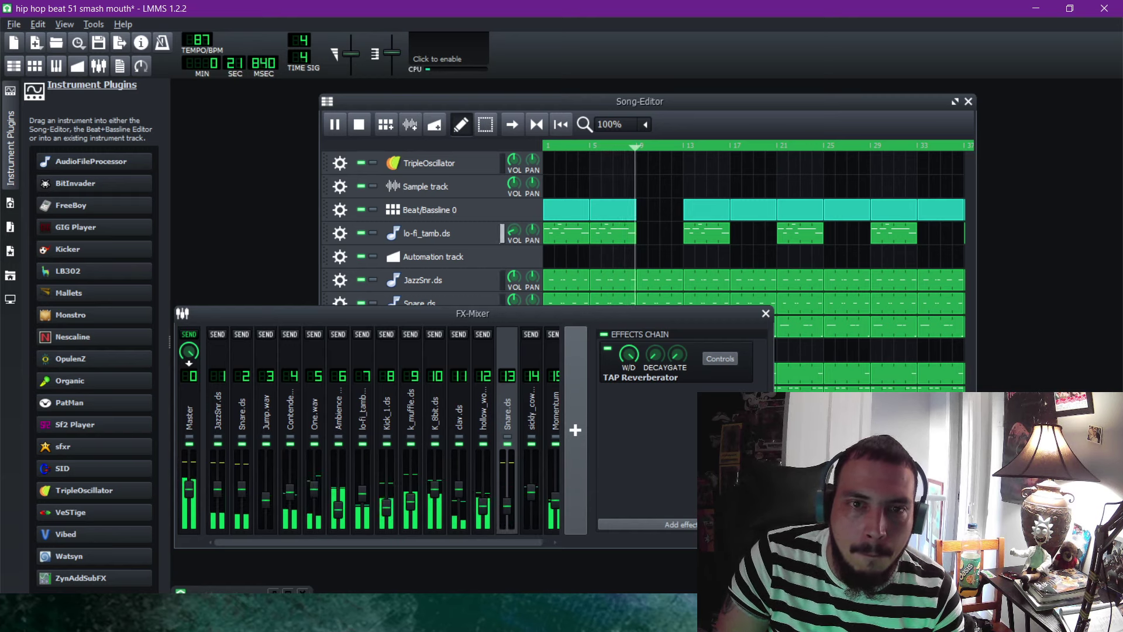
Set the Snare.ds track volume to about 53.6% in the Song-Editor and lower mixer channel 13's volume slightly.
{"action": "left_click", "coordinate": [639, 101]}
{"action": "left_click", "coordinate": [514, 300]}
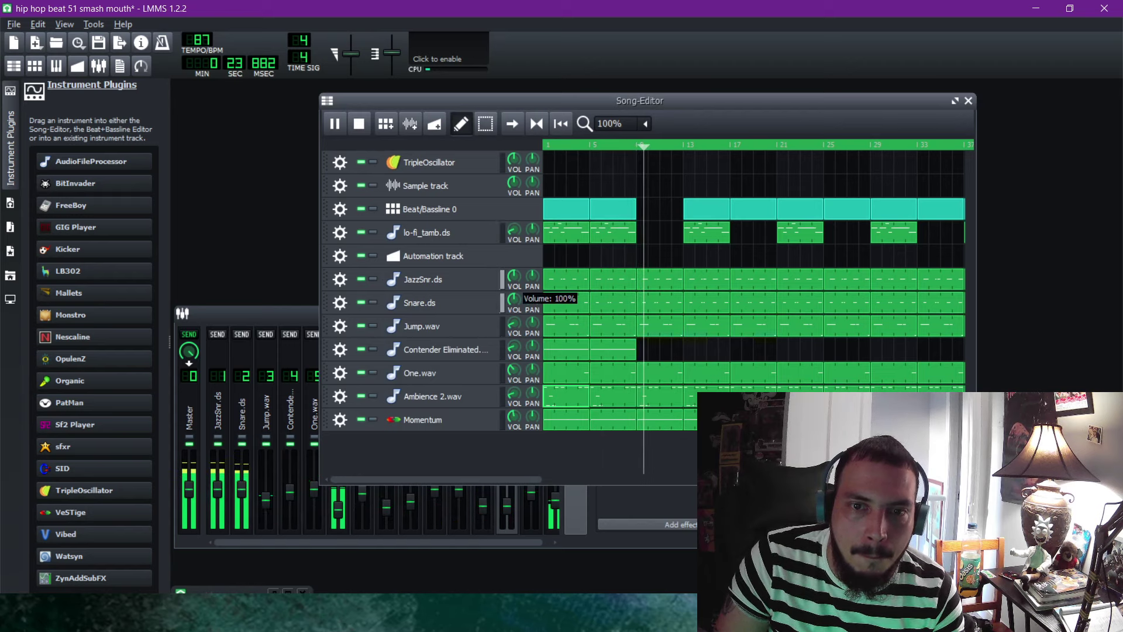
{"action": "left_click_drag", "start_coordinate": [513, 300], "coordinate": [514, 329]}
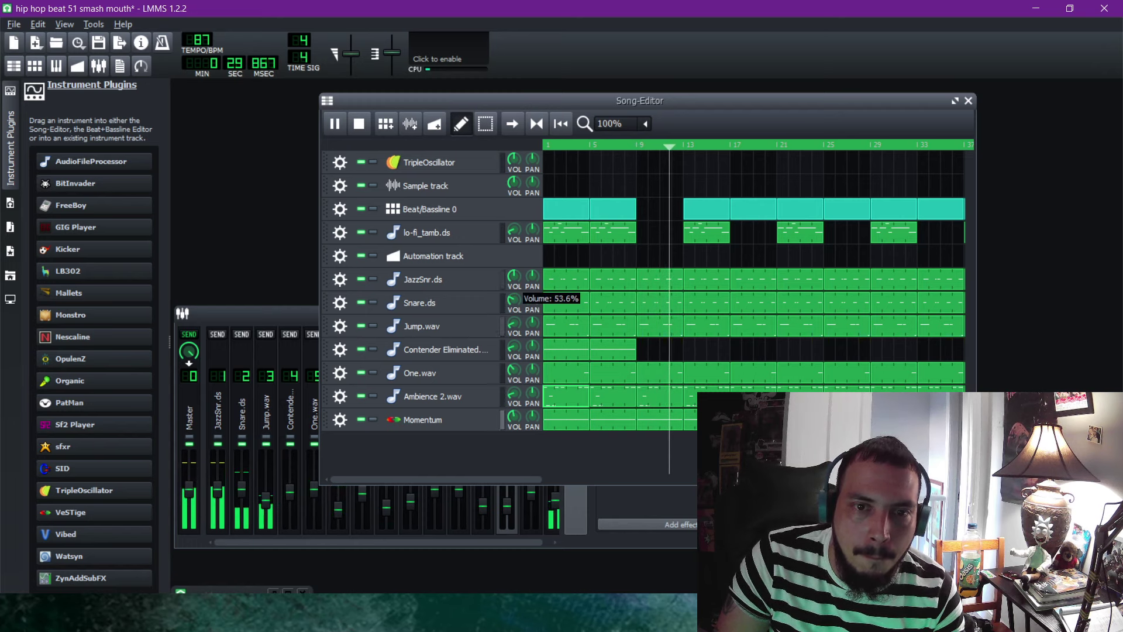
{"action": "left_click", "coordinate": [252, 313]}
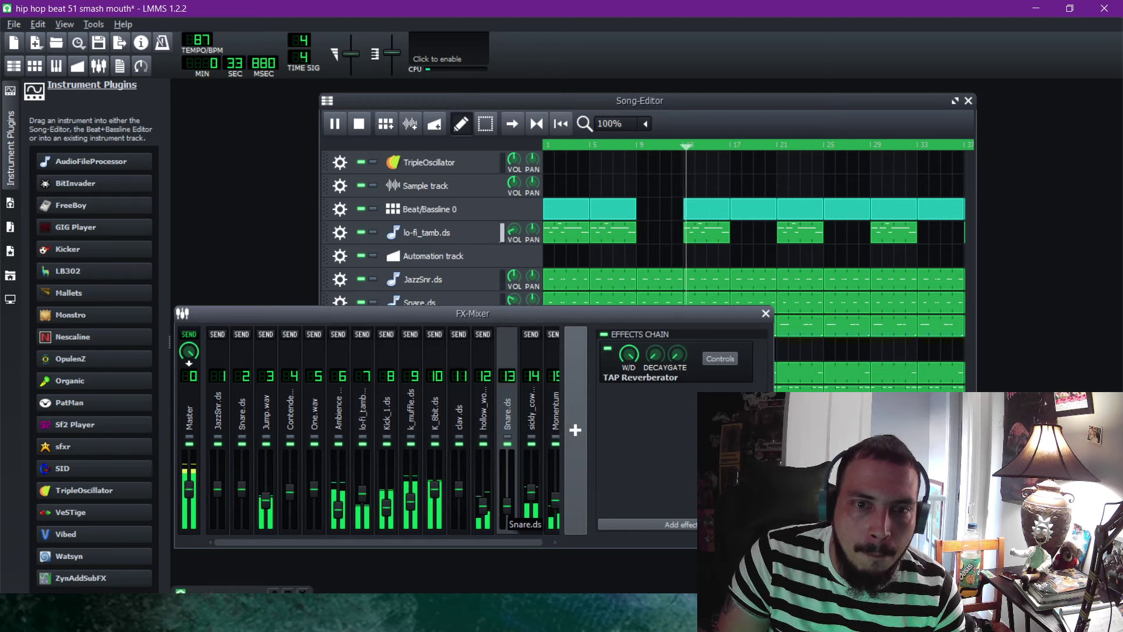
{"action": "left_click_drag", "start_coordinate": [507, 506], "coordinate": [507, 511]}
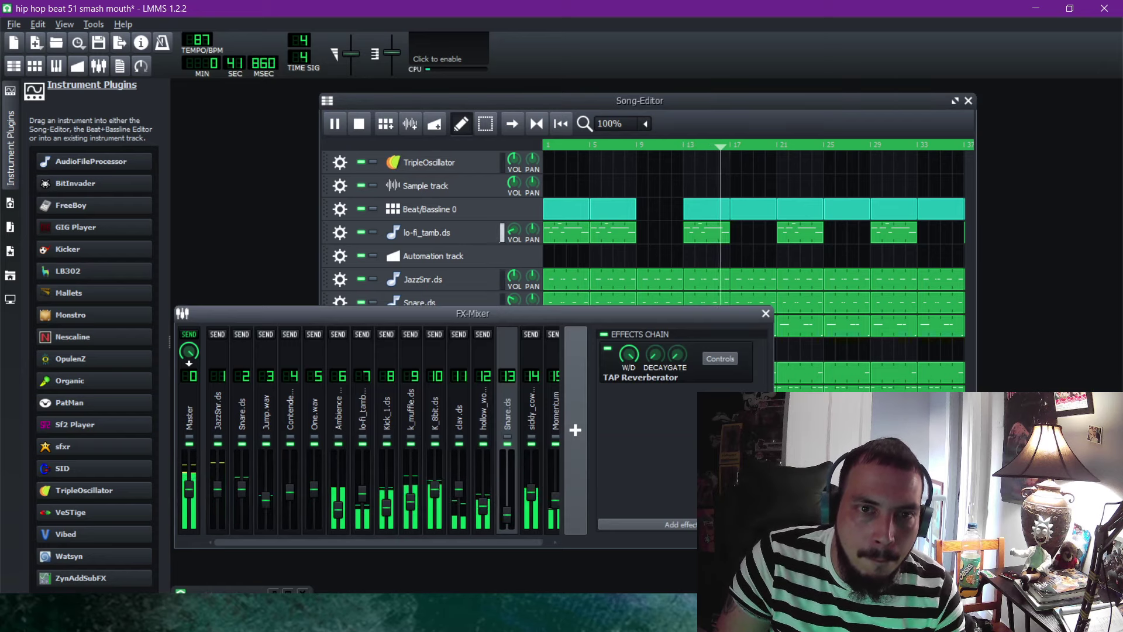
{"action": "left_click", "coordinate": [507, 101]}
{"action": "left_click_drag", "start_coordinate": [514, 299], "coordinate": [514, 301]}
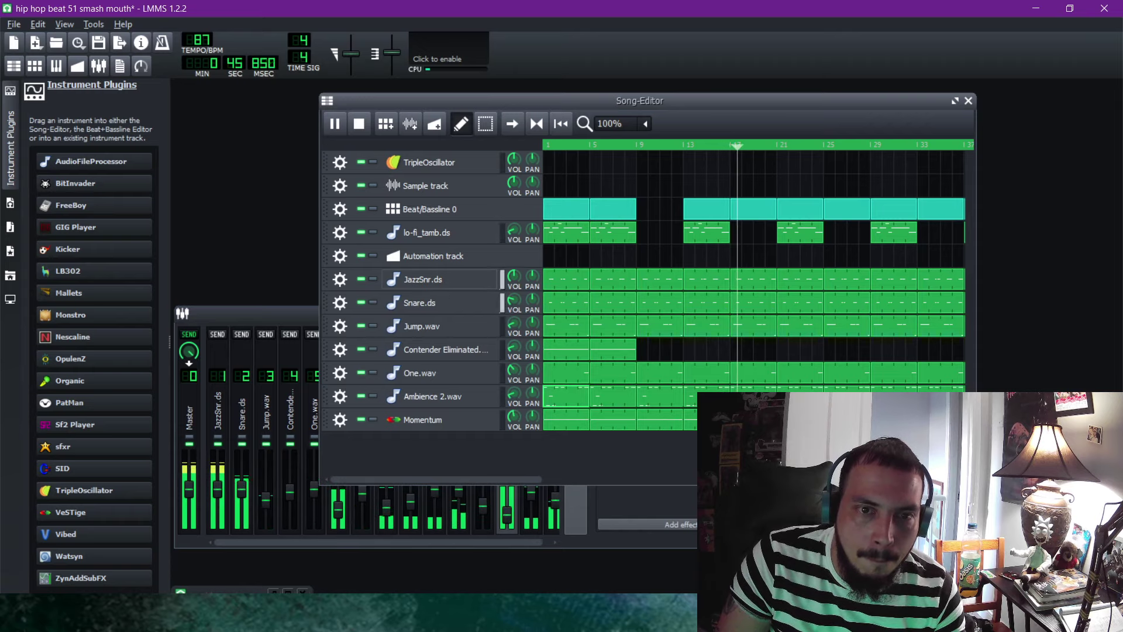
Check the JazzSnr.ds instrument settings, widen the FX-Mixer window to fit all channels, and close the instrument window.
{"action": "left_click", "coordinate": [439, 279]}
{"action": "left_click", "coordinate": [269, 314]}
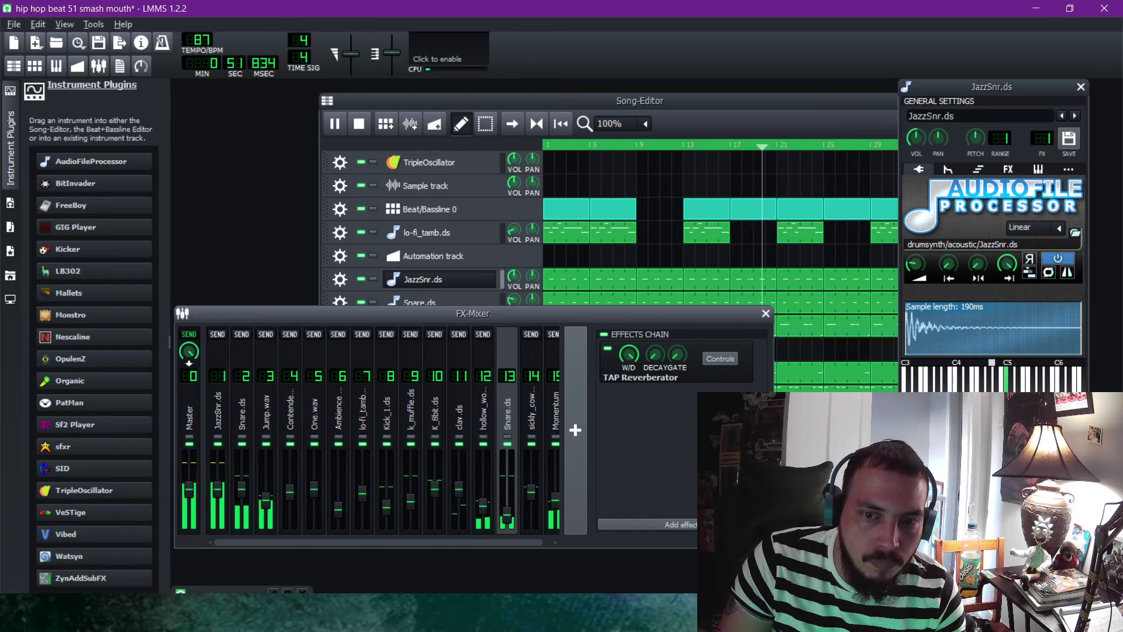
{"action": "left_click_drag", "start_coordinate": [773, 432], "coordinate": [833, 432]}
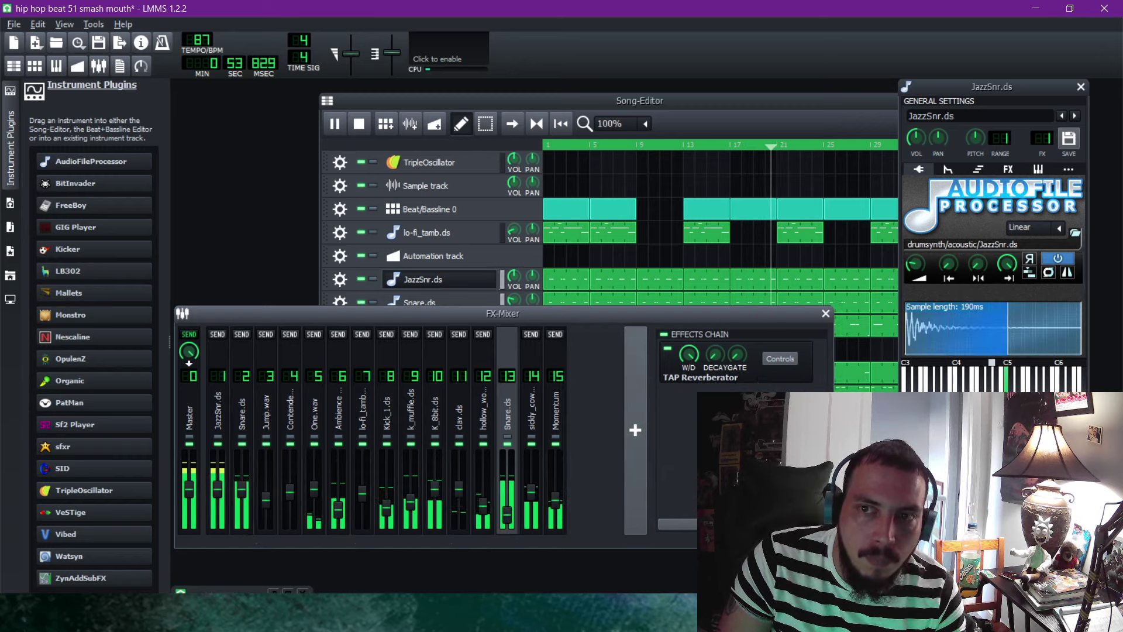
{"action": "left_click", "coordinate": [447, 280]}
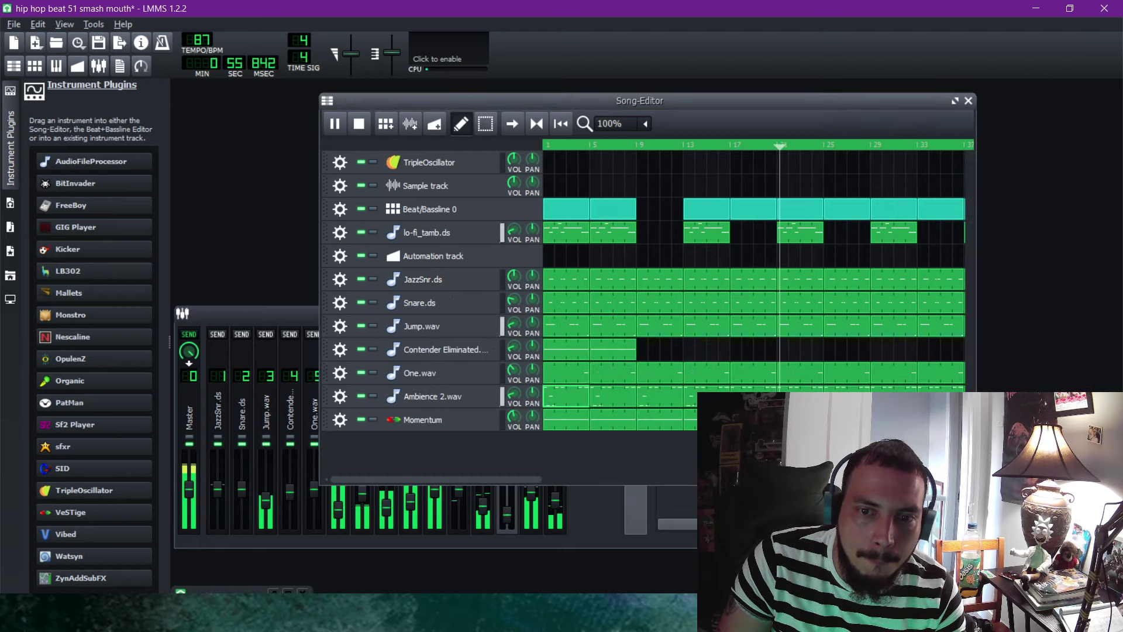
Assign the JazzSnr.ds track to a new FX channel.
{"action": "left_click", "coordinate": [251, 313]}
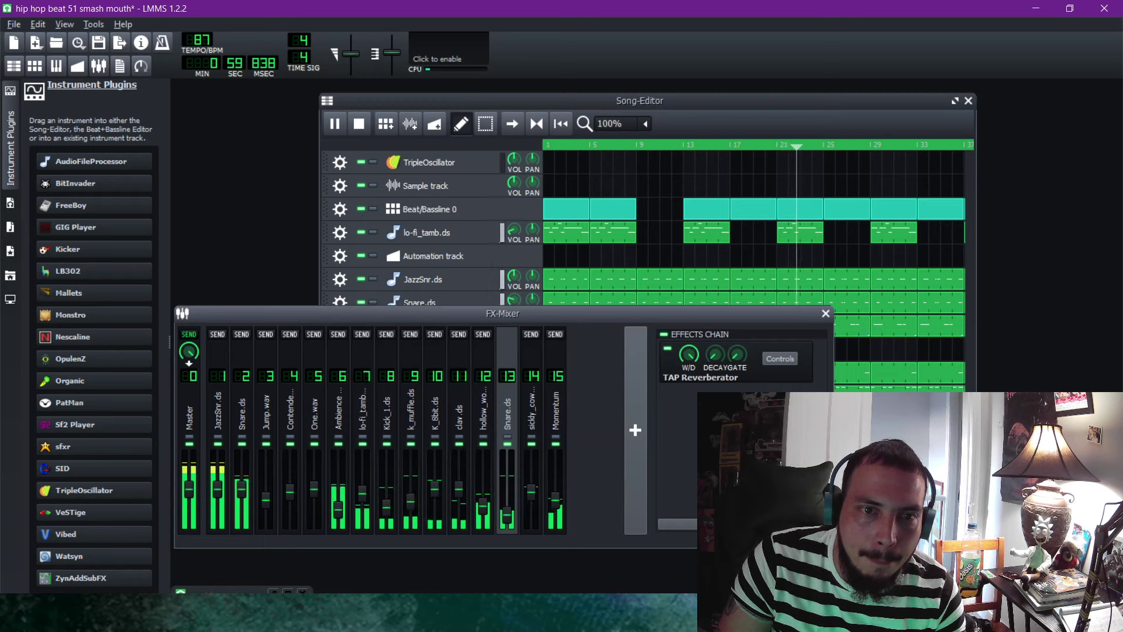
{"action": "left_click", "coordinate": [340, 279]}
{"action": "mouse_move", "coordinate": [386, 351]}
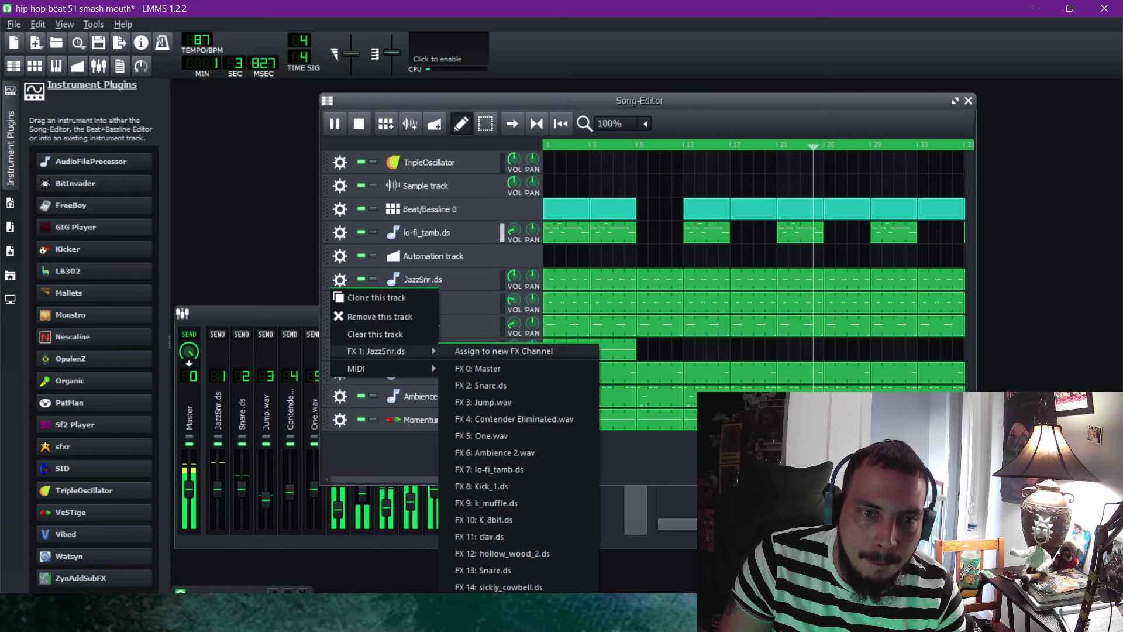
{"action": "left_click", "coordinate": [503, 351]}
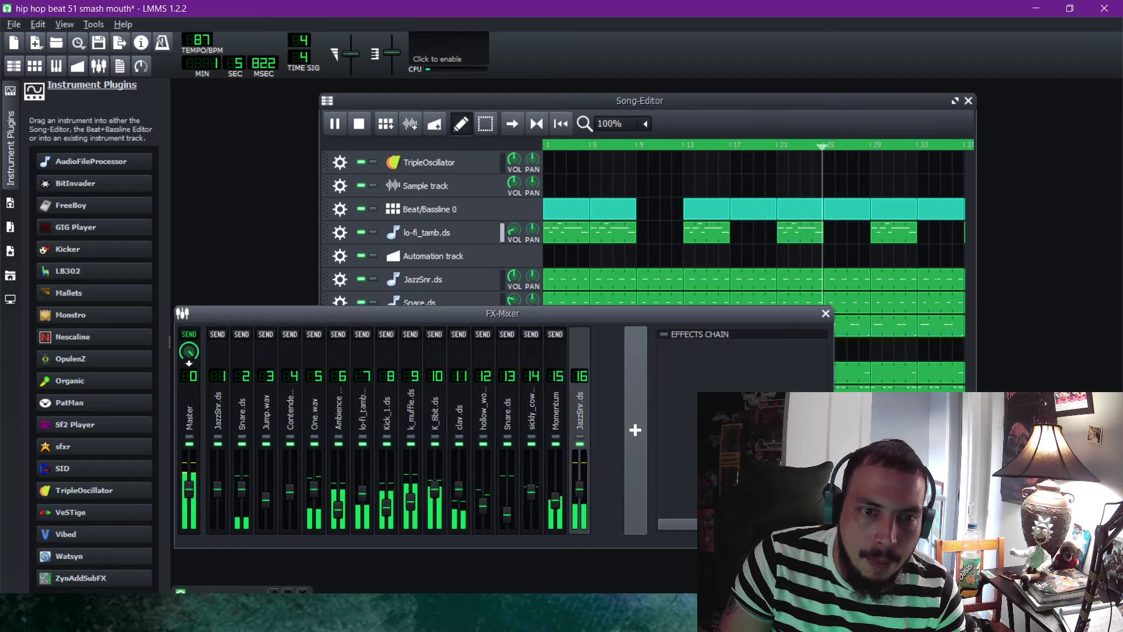